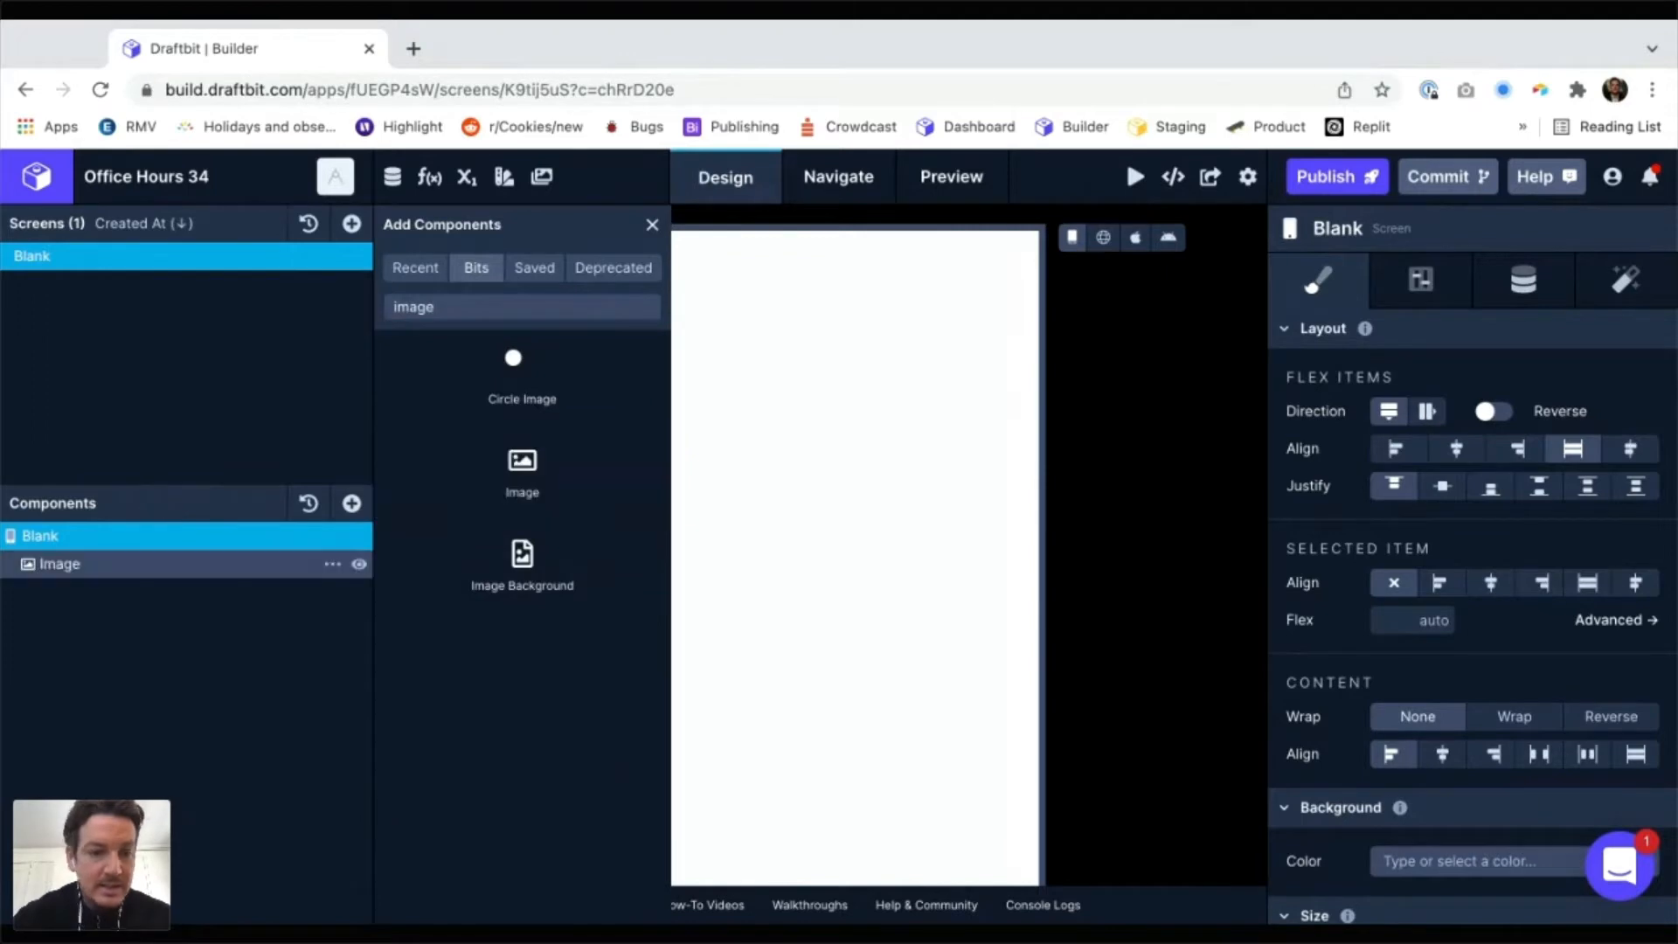
Select the Image component, open placeholder.com in a new browser tab, and find the section on how to use its placeholders
{"action": "left_click", "coordinate": [150, 563]}
{"action": "key", "text": "super+t"}
{"action": "type", "text": "placeholder.com"}
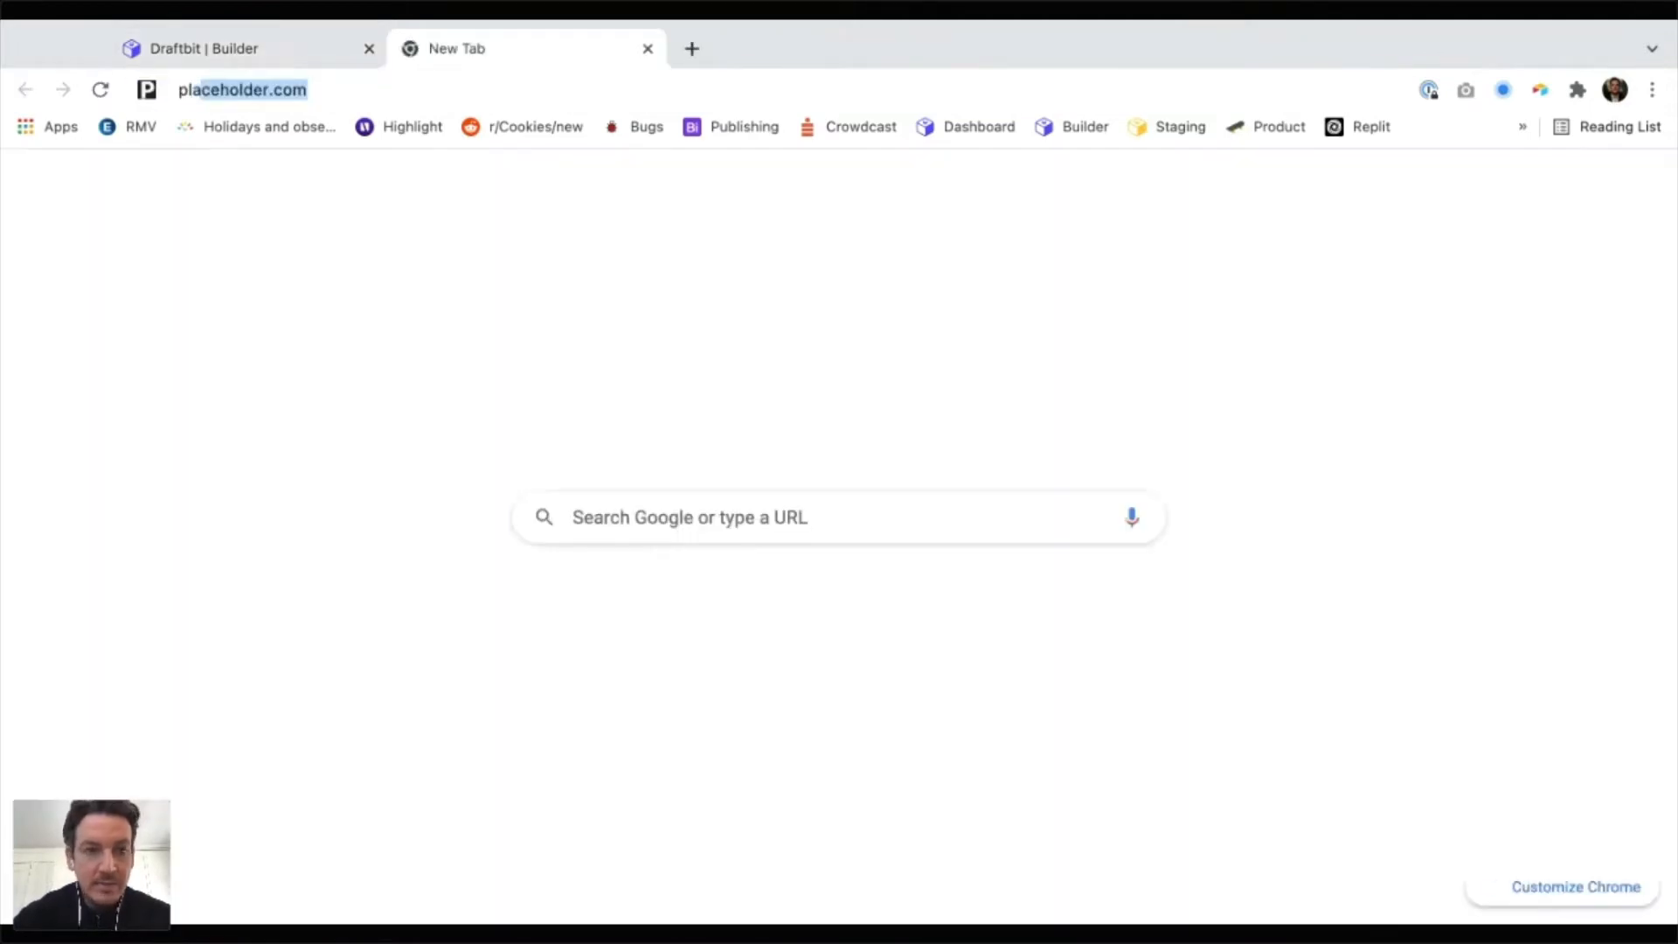
{"action": "key", "text": "Return"}
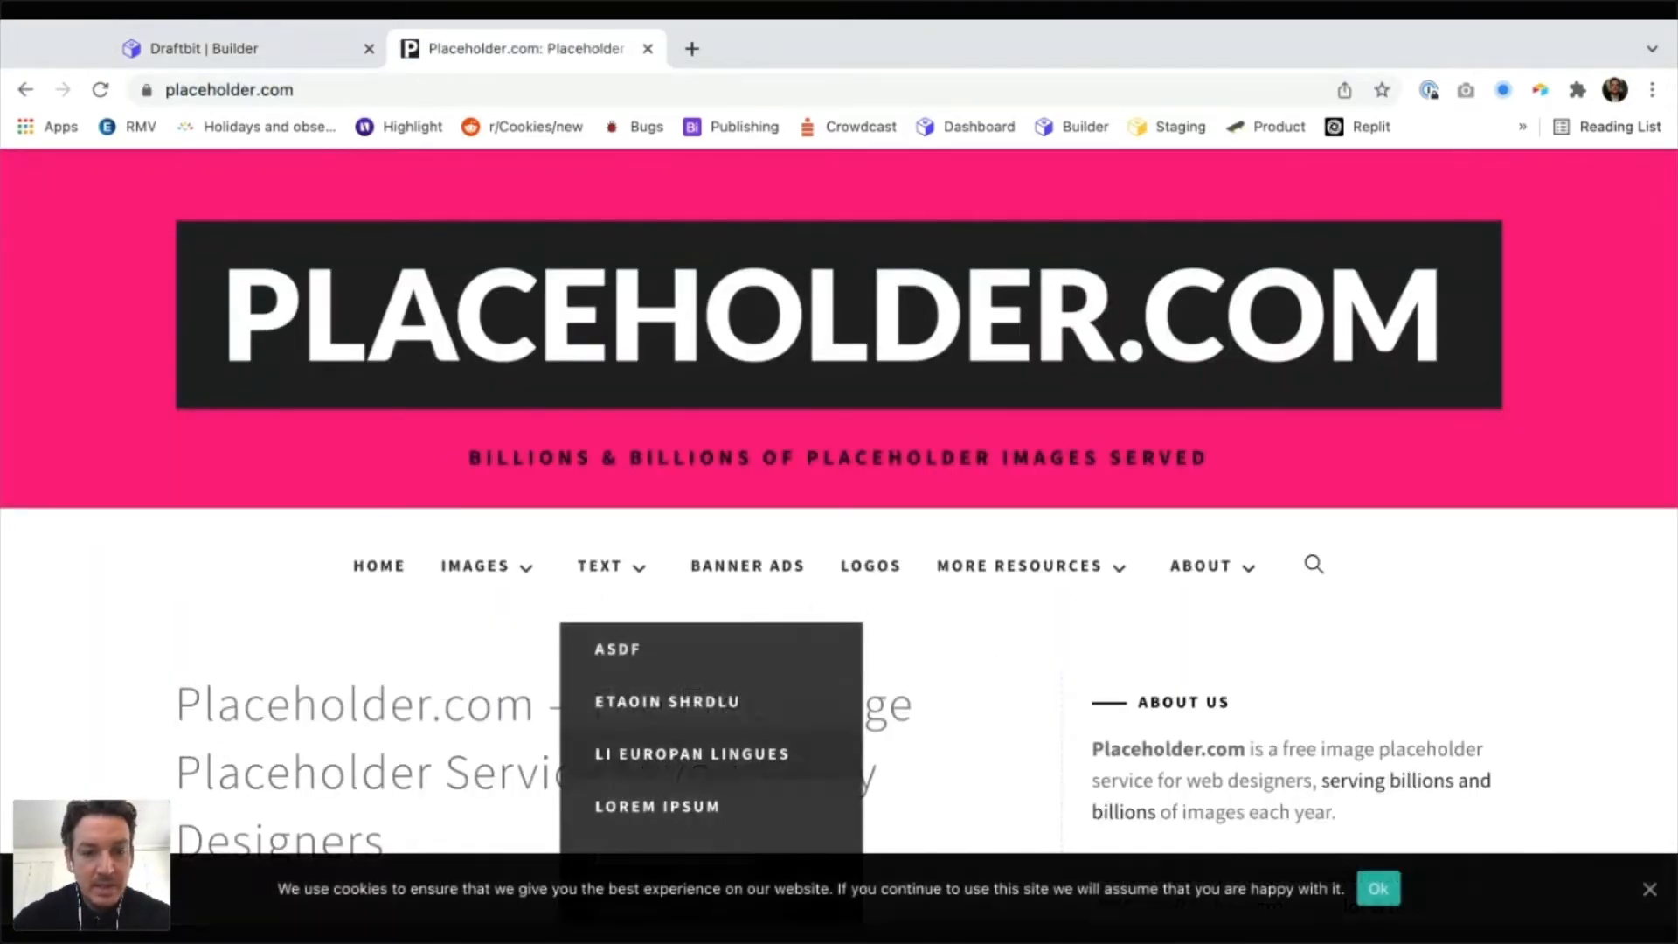
{"action": "scroll", "coordinate": [293, 813], "scroll_direction": "down", "scroll_amount": 4}
{"action": "scroll", "coordinate": [290, 794], "scroll_direction": "down", "scroll_amount": 6}
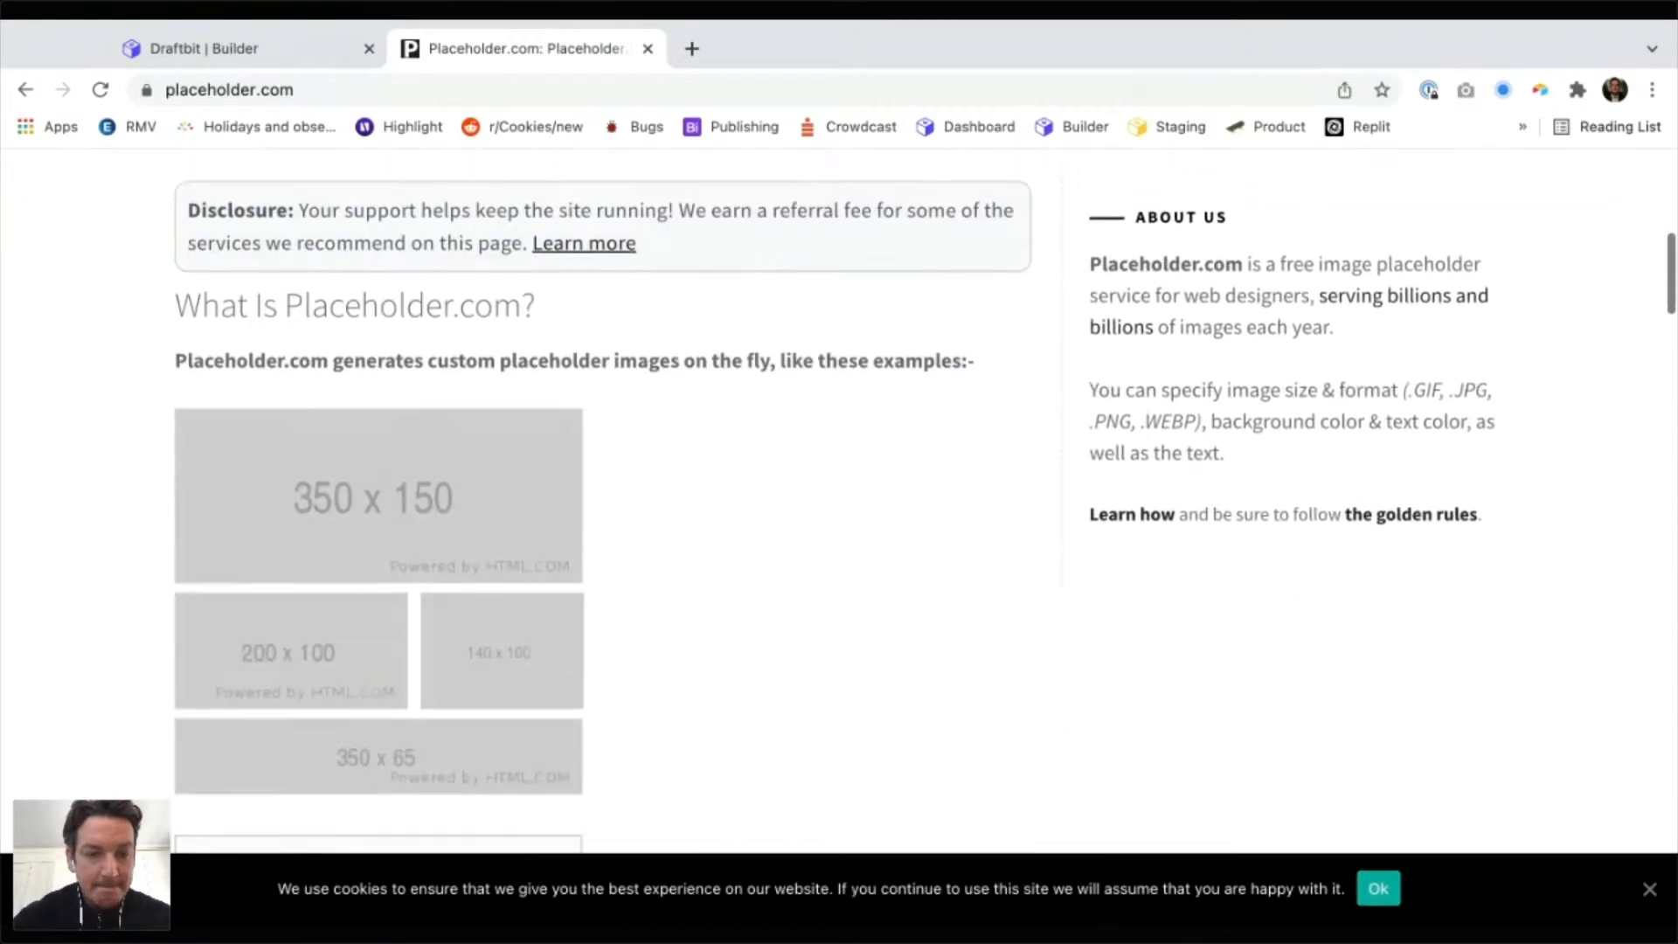
{"action": "left_click", "coordinate": [346, 709]}
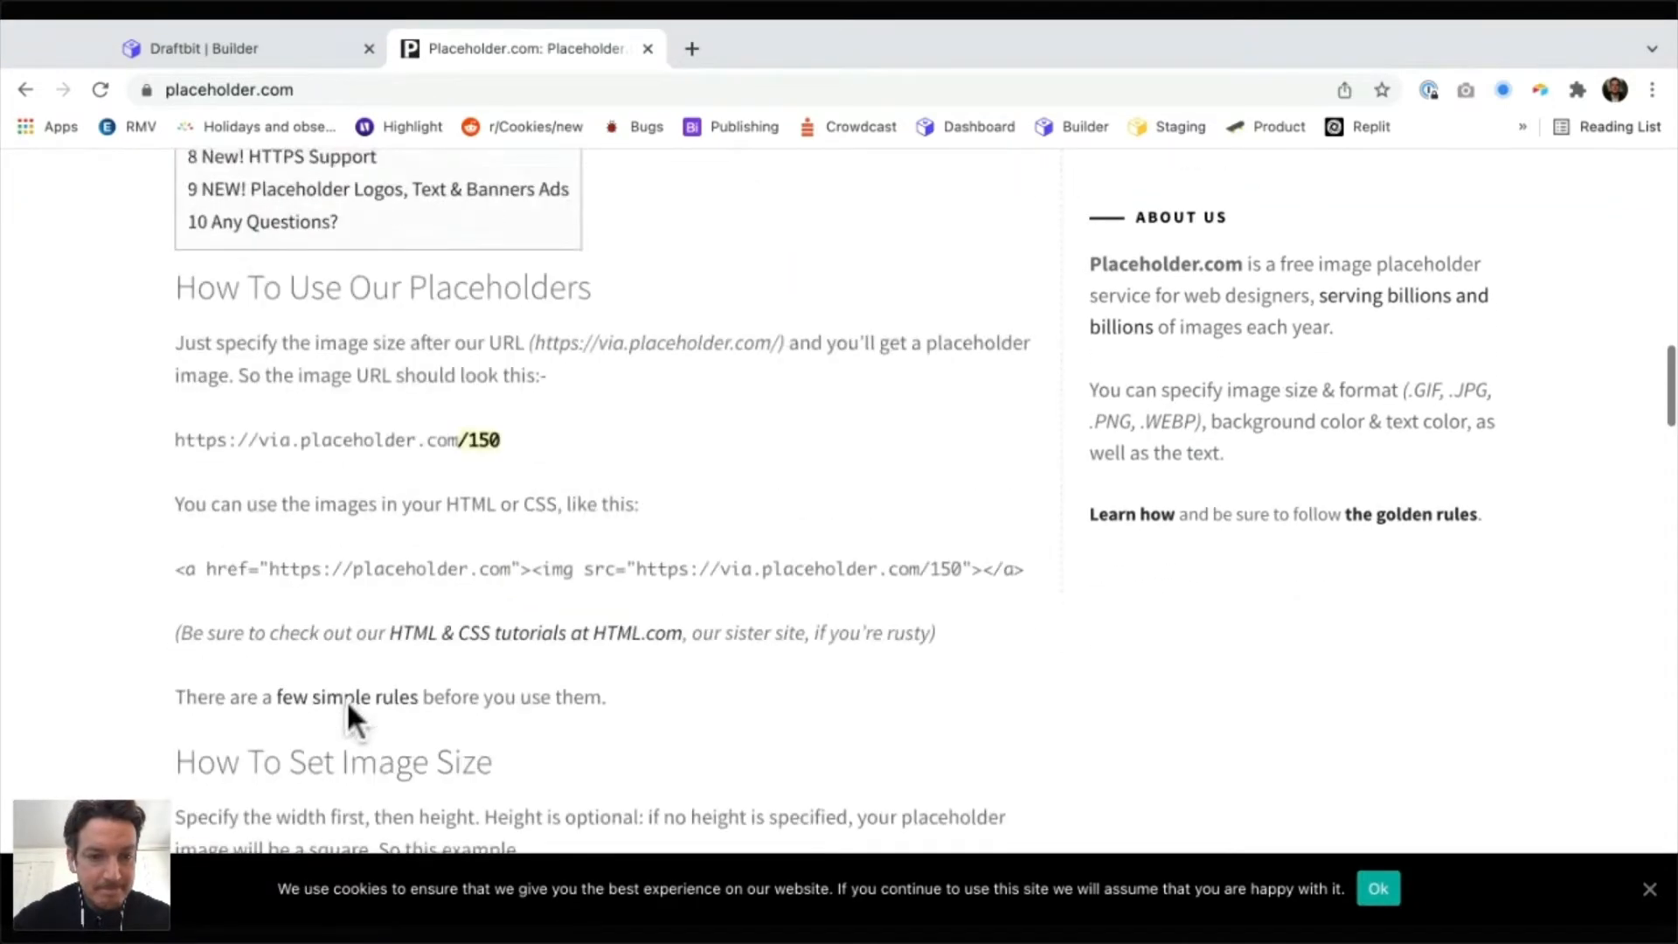
Copy the sample image URL ending in /150 from the page and load it in the same tab
{"action": "left_click_drag", "start_coordinate": [176, 391], "coordinate": [501, 391]}
{"action": "key", "text": "ctrl+c"}
{"action": "key", "text": "ctrl+l"}
{"action": "key", "text": "ctrl+v"}
{"action": "key", "text": "Return"}
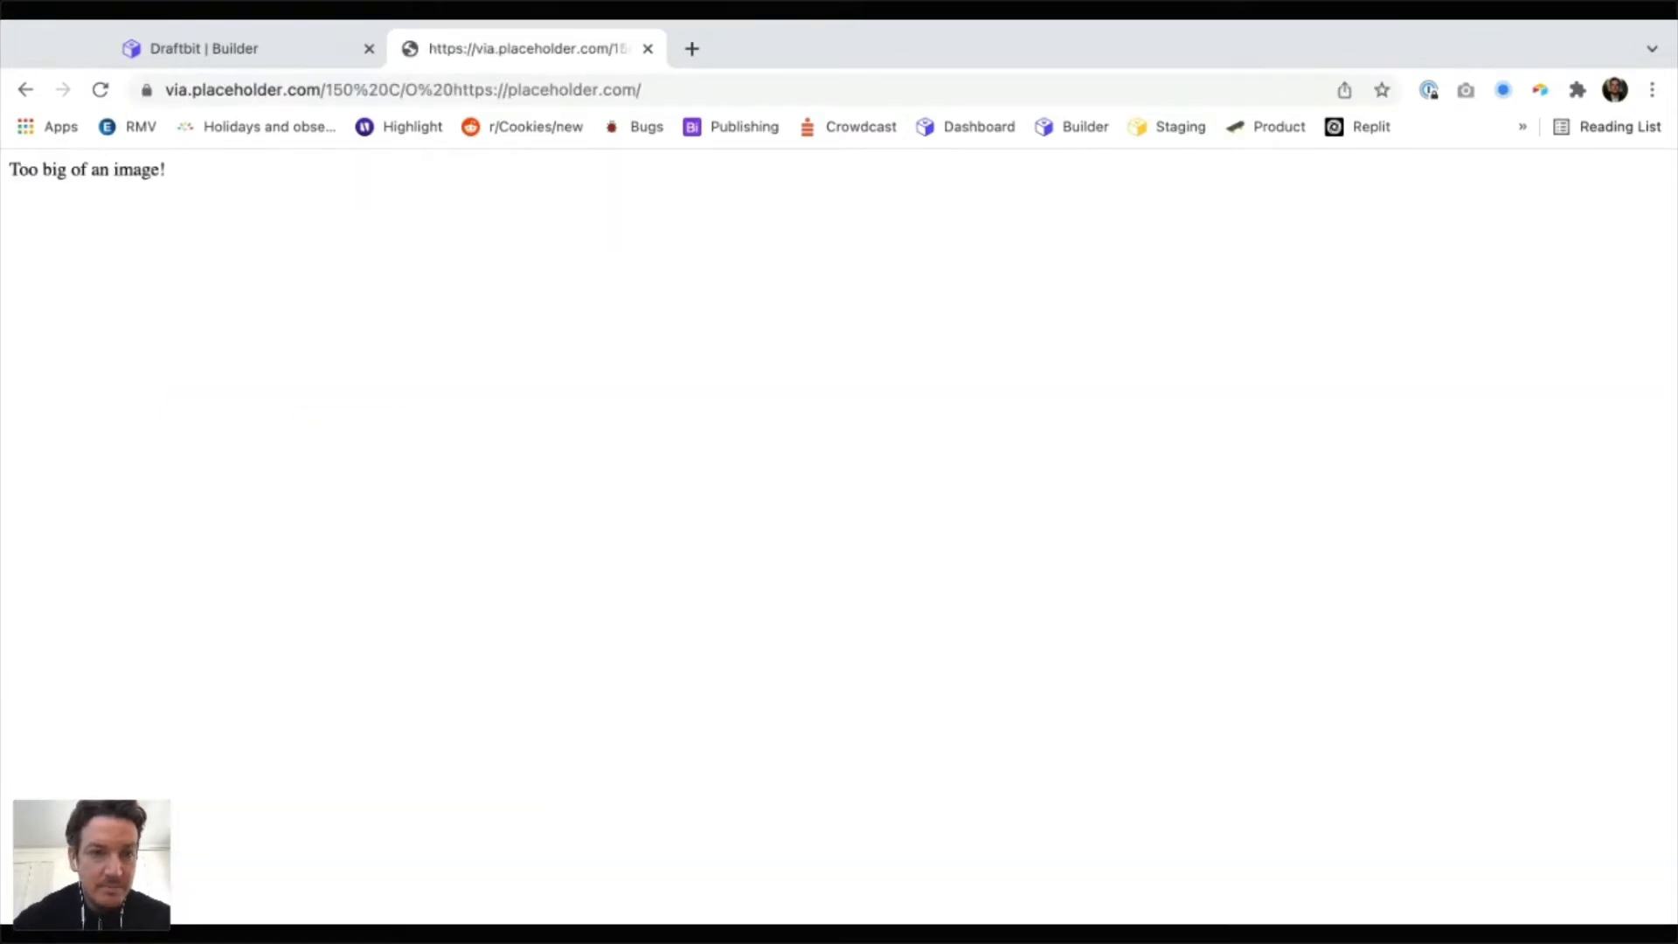
Remove the extra text after 150 so the address is via.placeholder.com/150, and load the image
{"action": "left_click_drag", "start_coordinate": [454, 90], "coordinate": [369, 90]}
{"action": "key", "text": "shift+Left"}
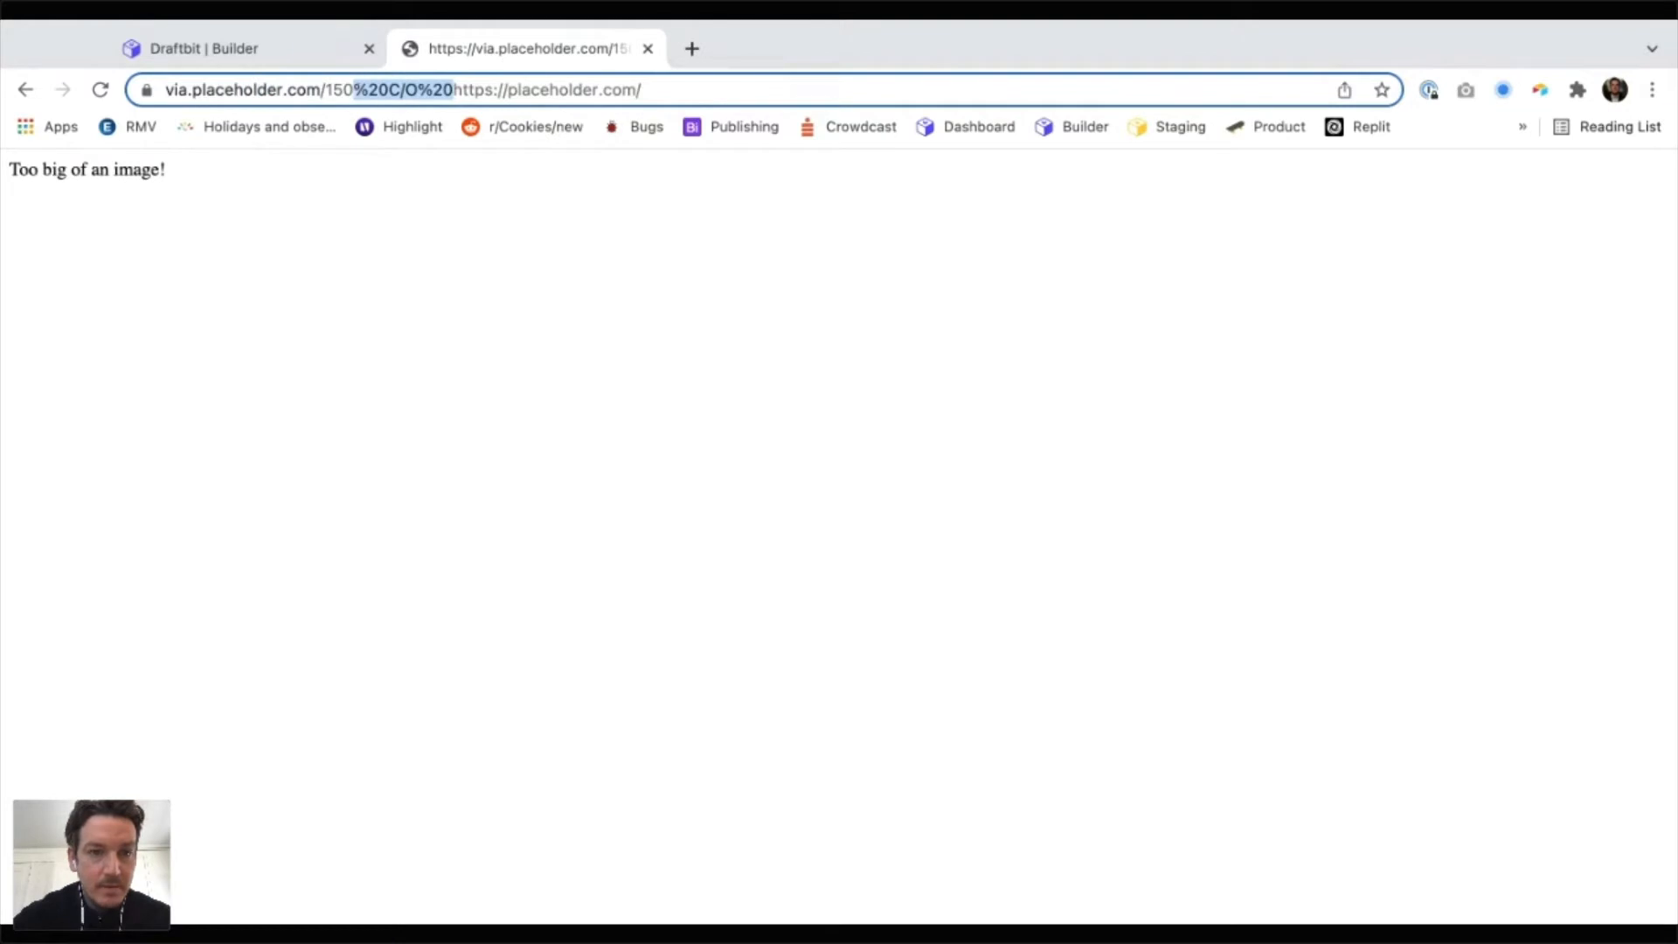
{"action": "key", "text": "BackSpace"}
{"action": "key", "text": "shift+End"}
{"action": "key", "text": "BackSpace"}
{"action": "key", "text": "Return"}
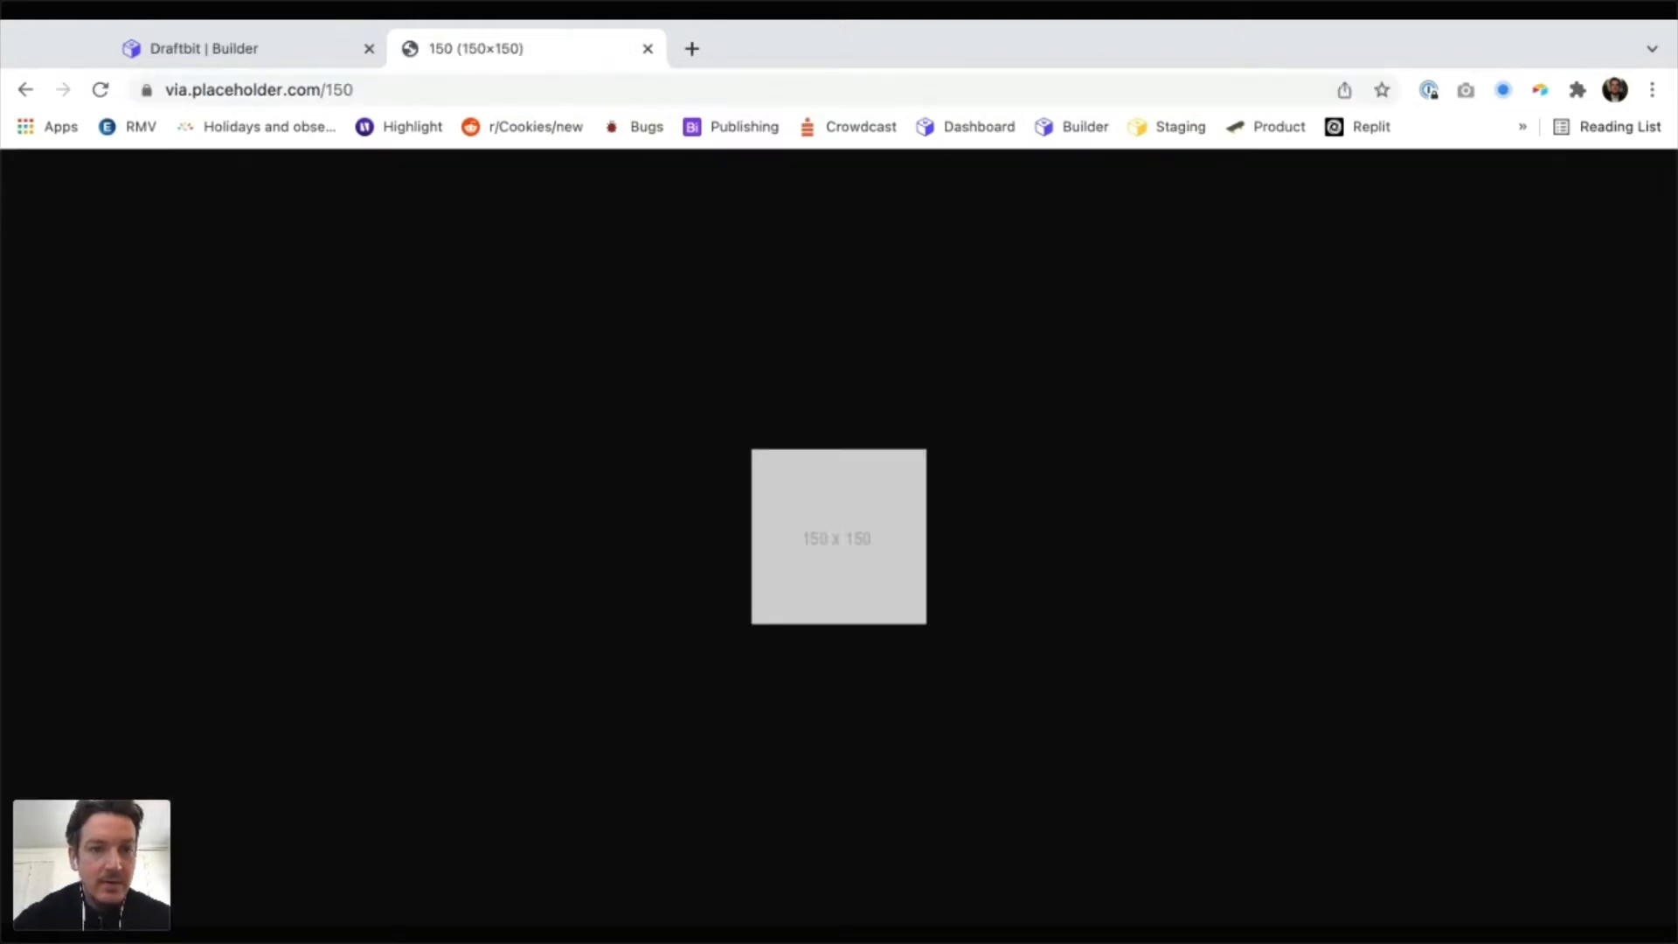
{"action": "key", "text": "super+l"}
{"action": "key", "text": "super+1"}
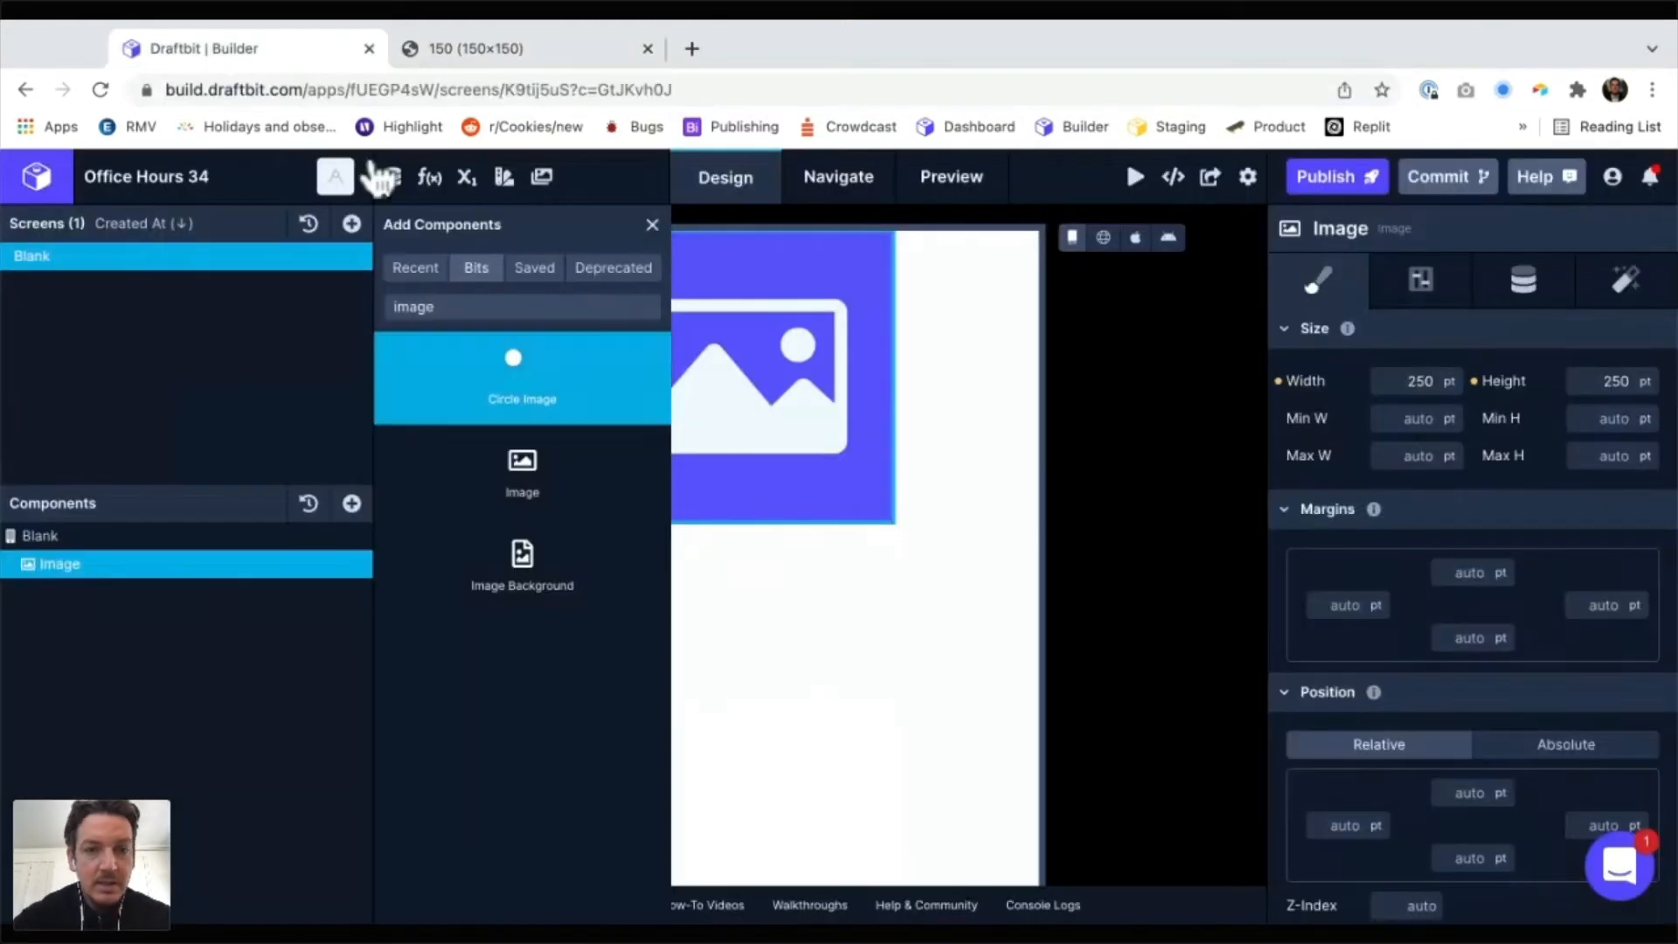
{"action": "left_click", "coordinate": [1524, 280]}
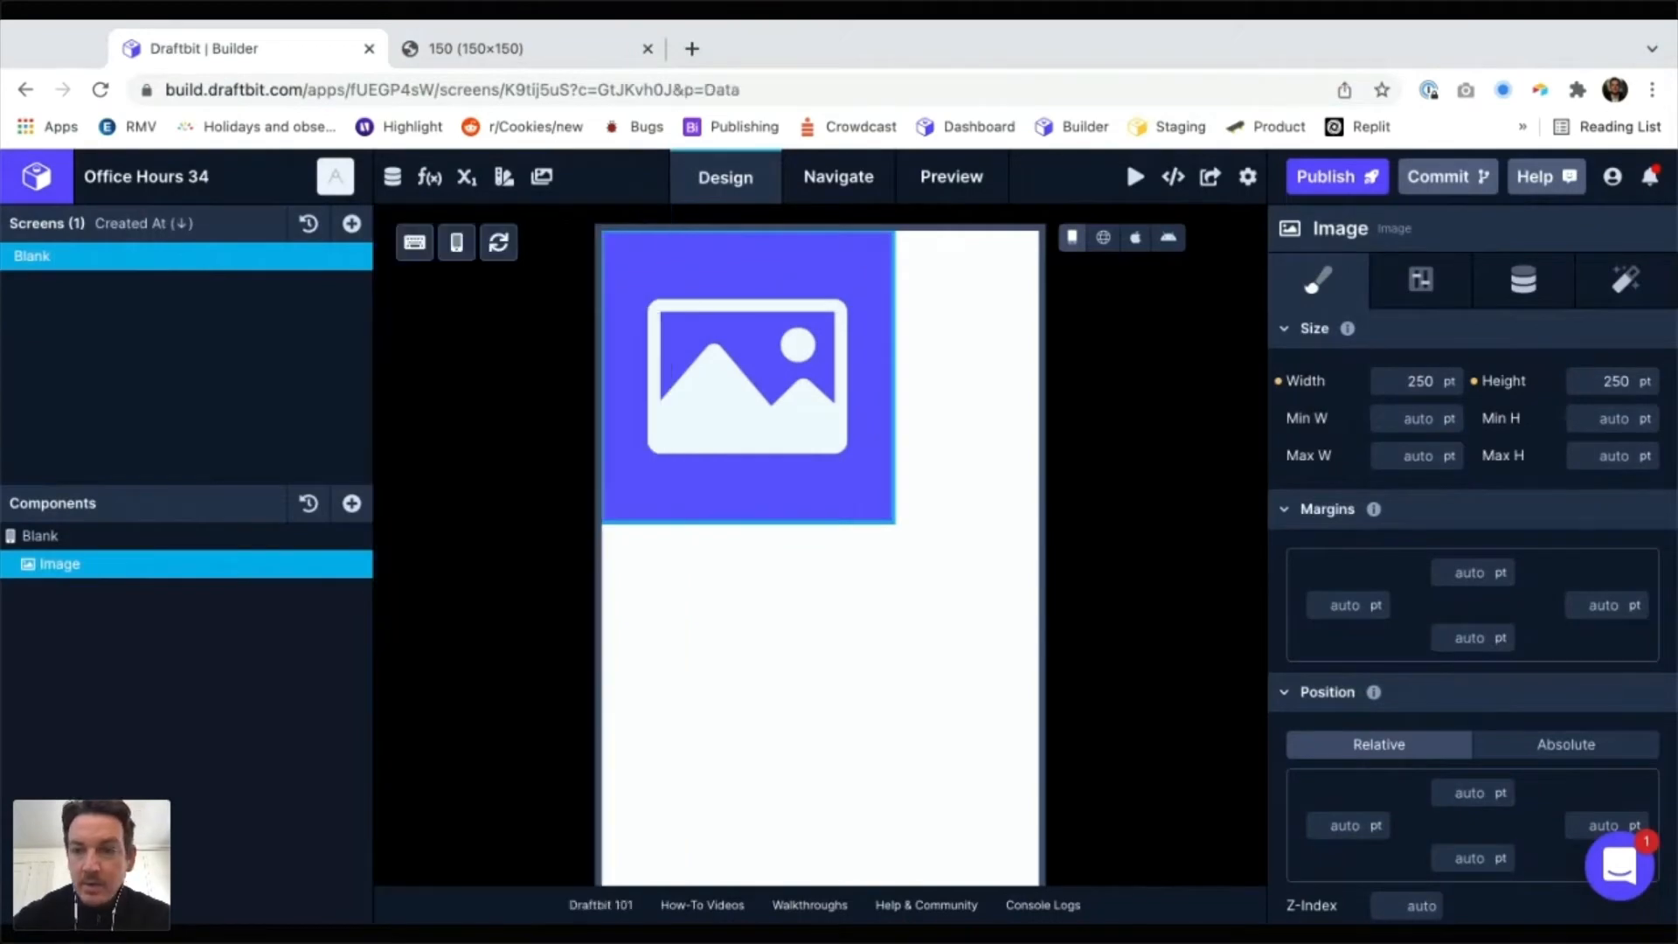
{"action": "left_click", "coordinate": [1484, 429]}
{"action": "key", "text": "super+a"}
{"action": "key", "text": "super+v"}
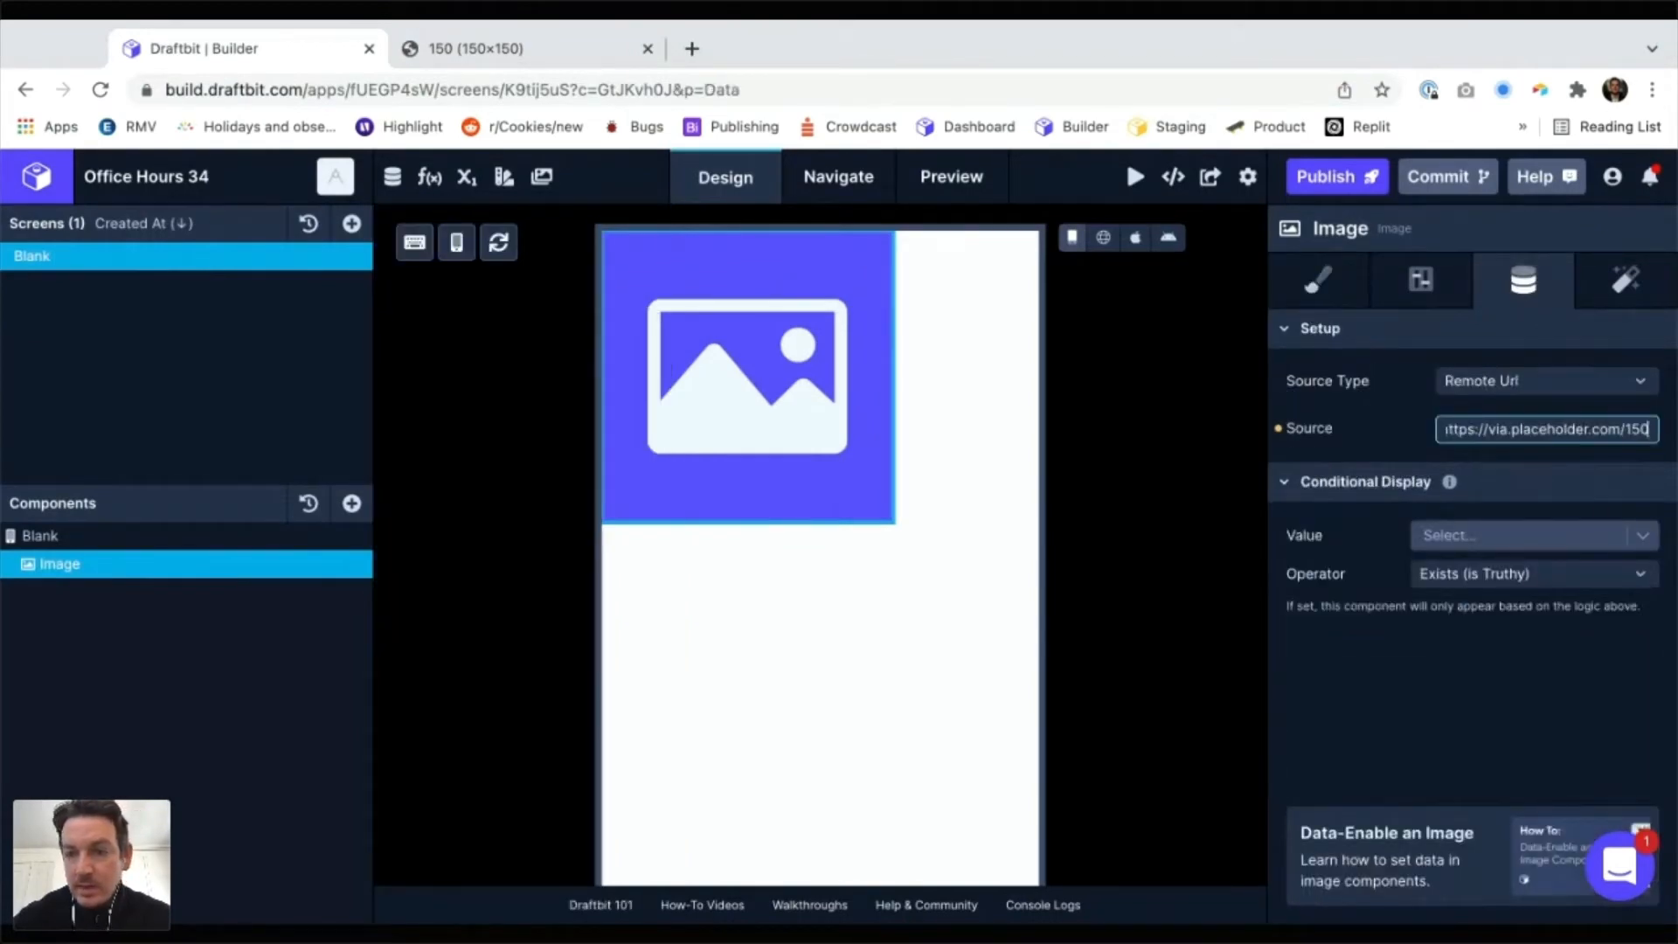
{"action": "left_click", "coordinate": [1594, 403]}
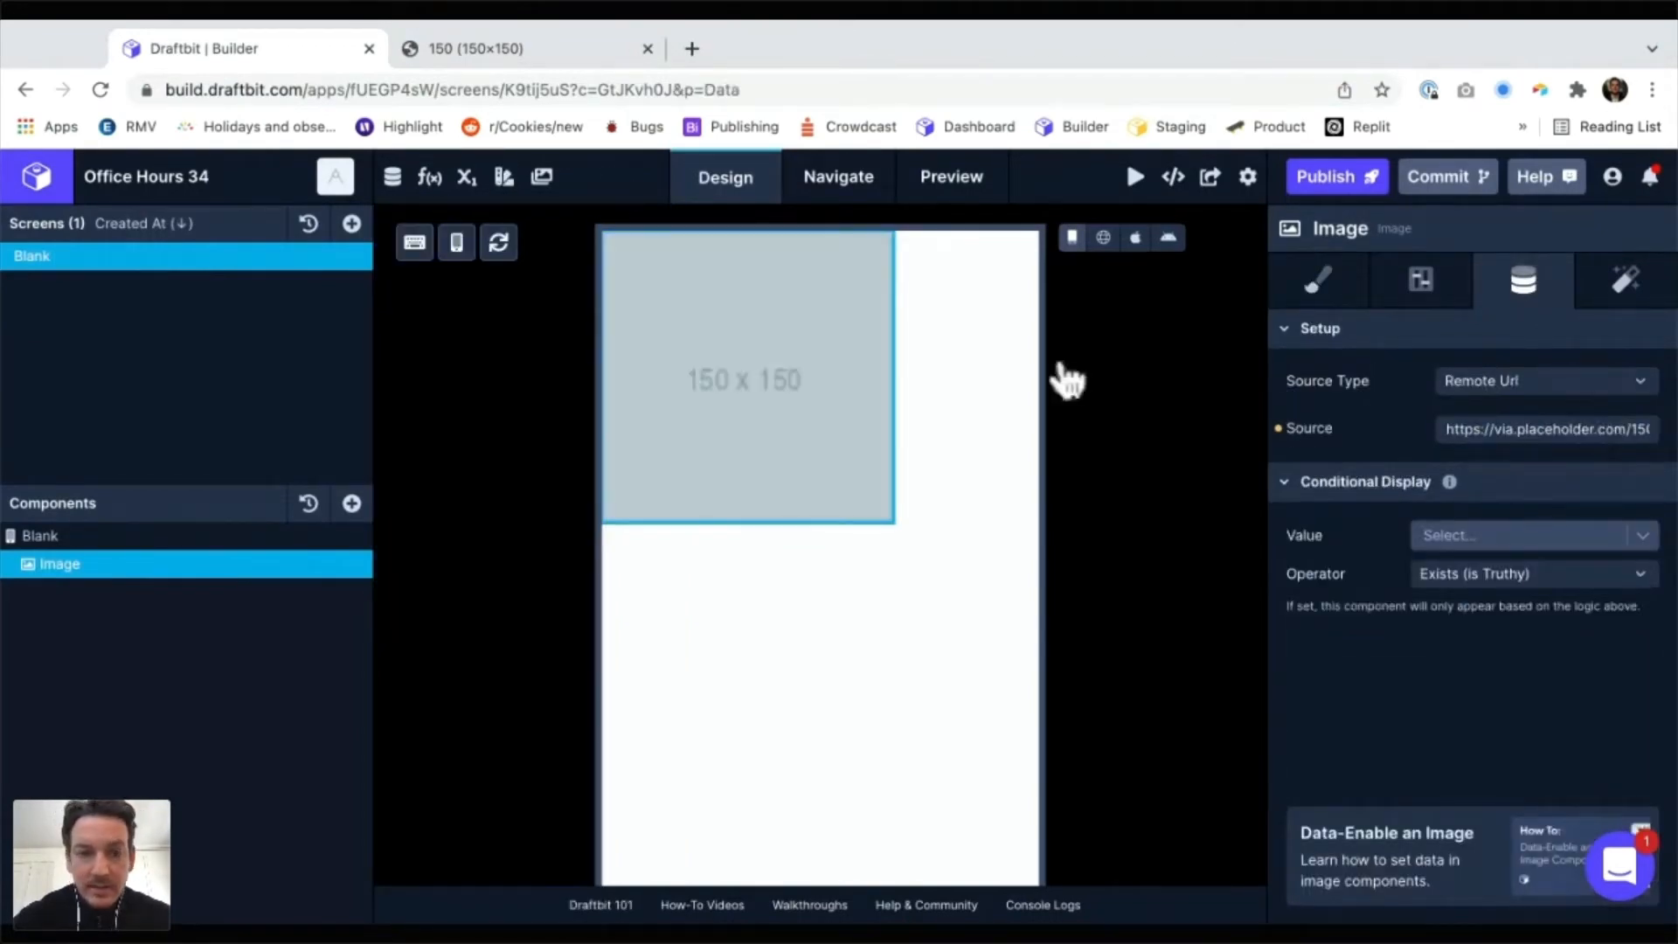
{"action": "left_click", "coordinate": [1596, 430]}
{"action": "key", "text": "super+Right"}
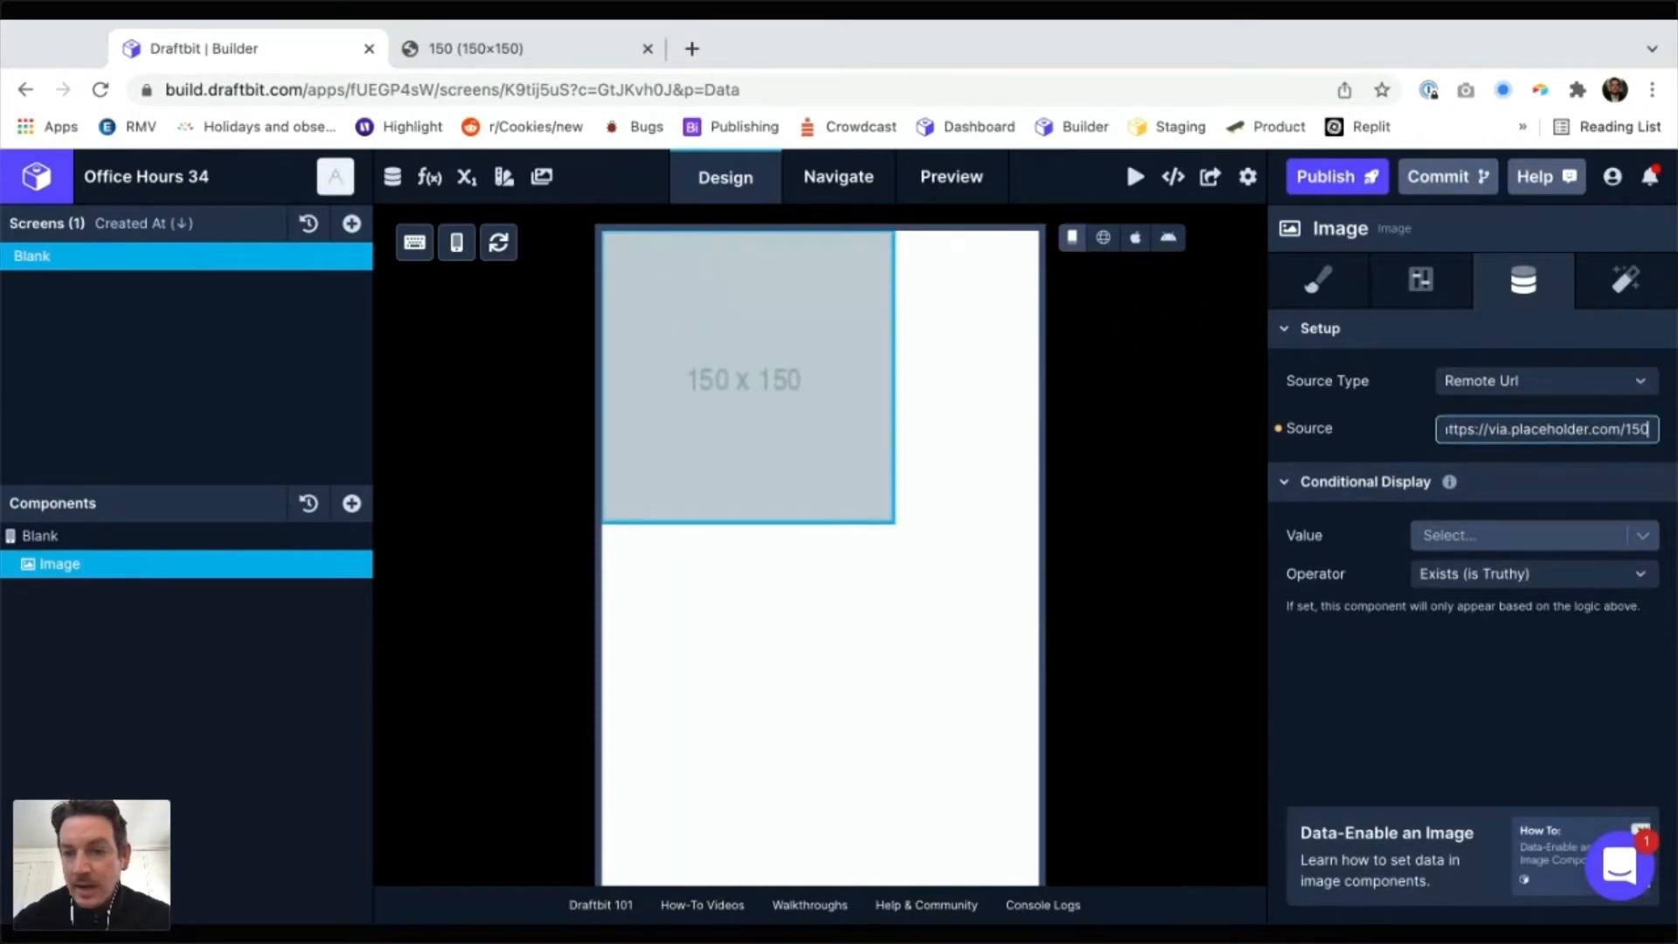
{"action": "key", "text": "BackSpace"}
{"action": "key", "text": "BackSpace"}
{"action": "key", "text": "BackSpace"}
{"action": "type", "text": "500"}
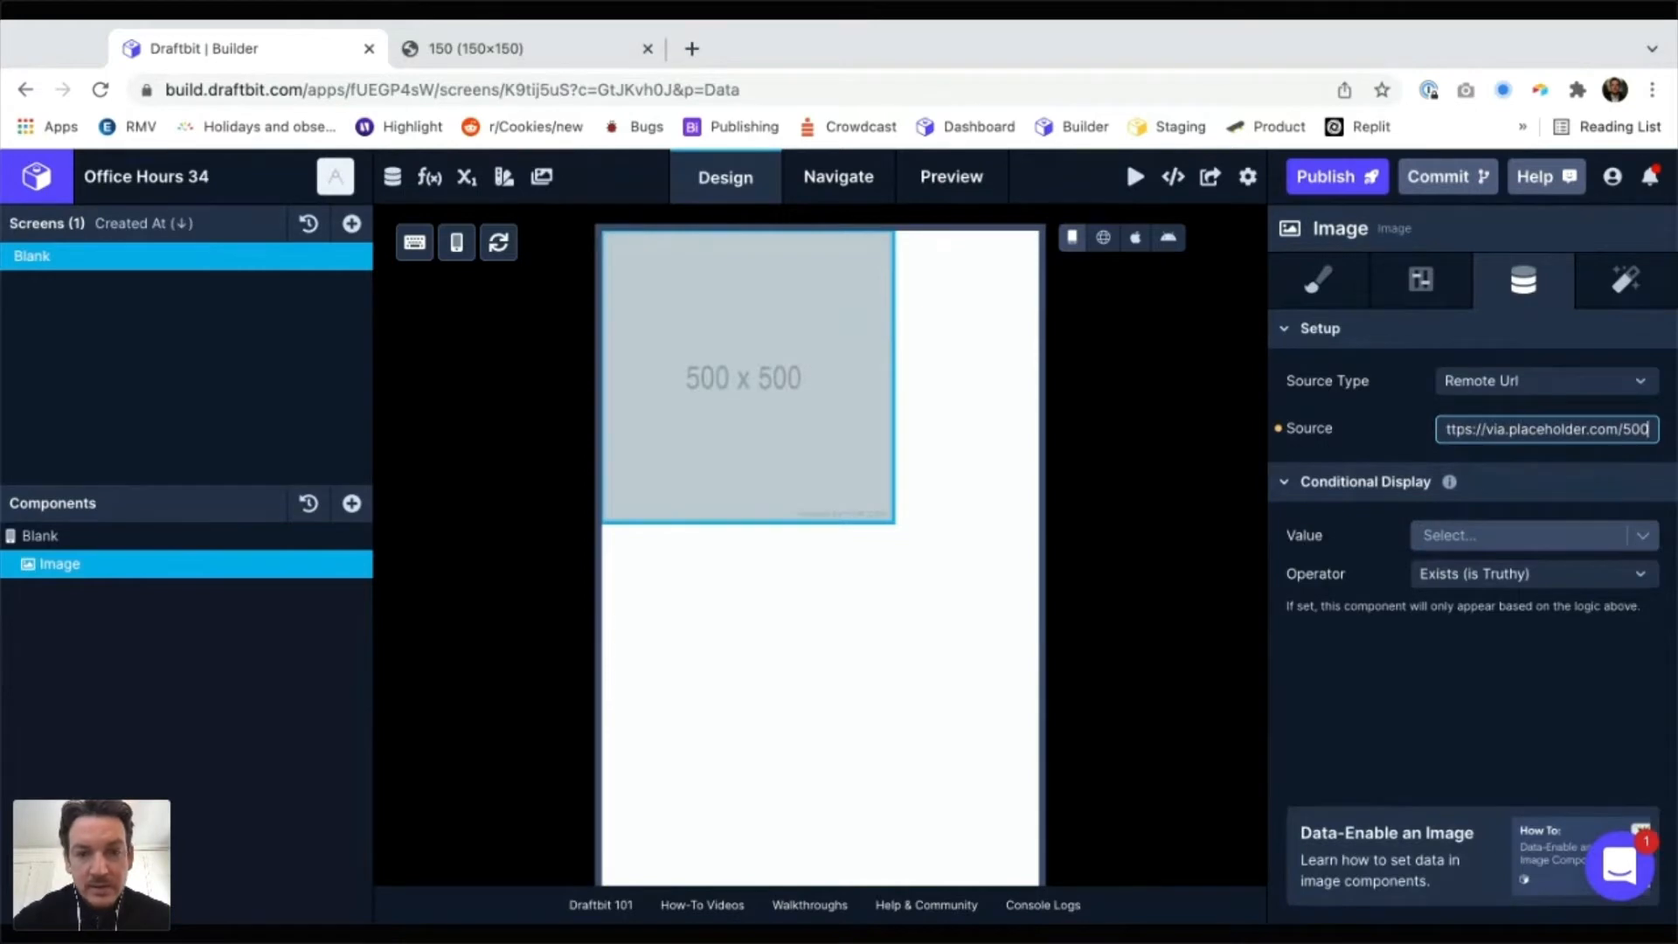
Review the image's width and height styles, and return to its data source settings
{"action": "left_click", "coordinate": [1318, 280]}
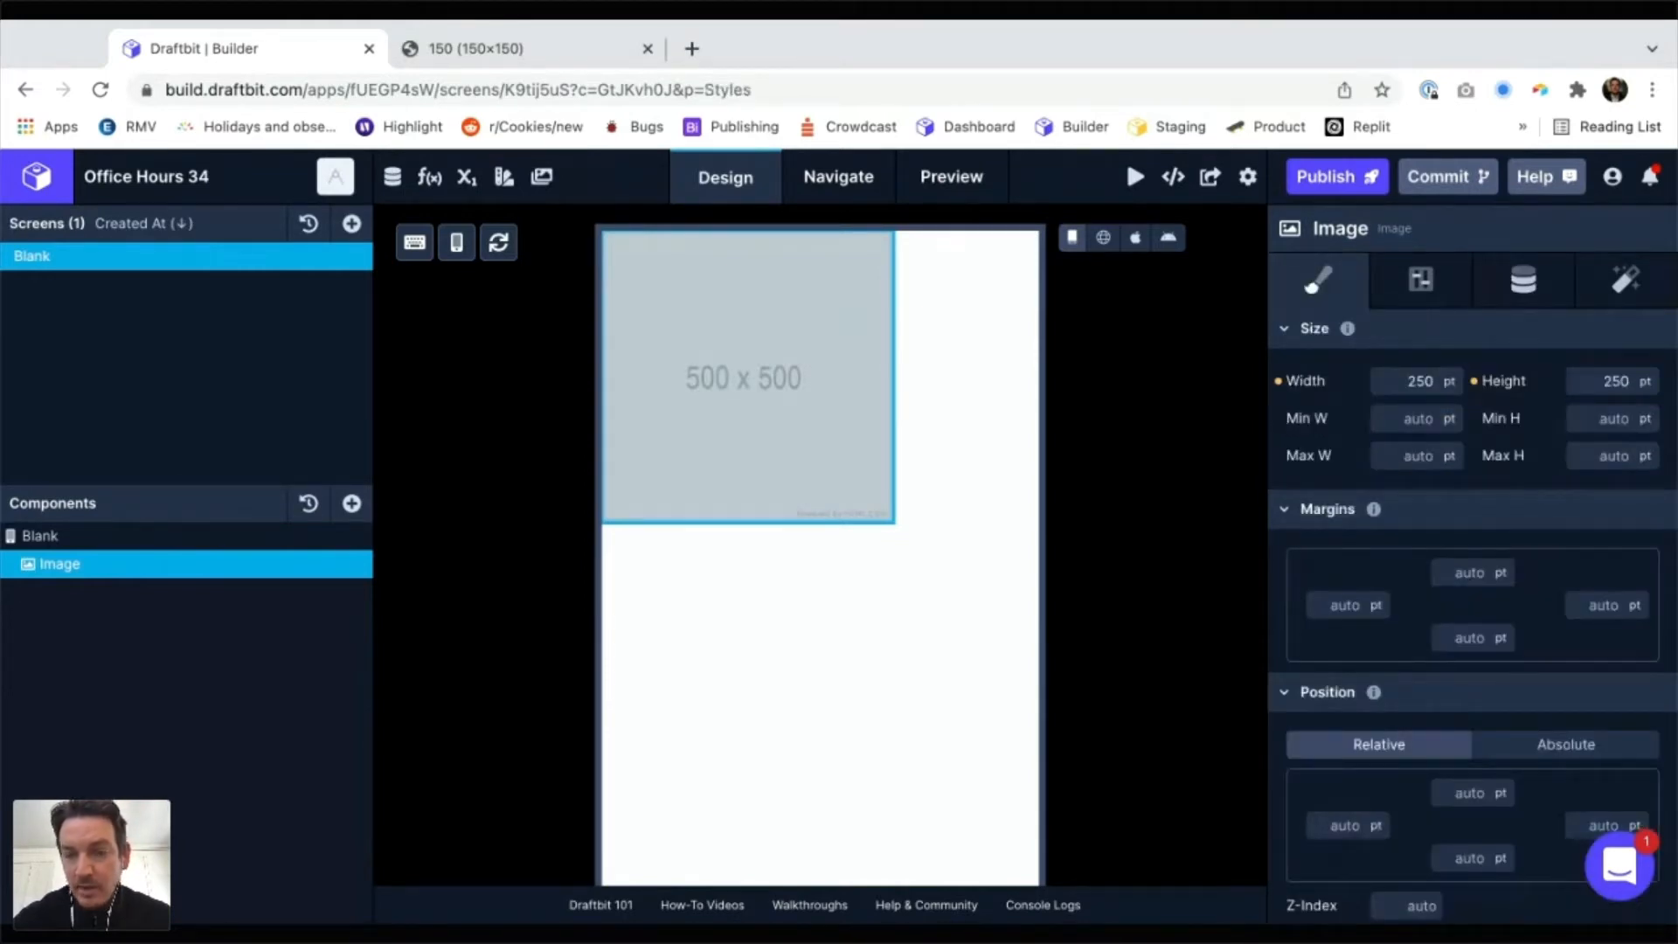
{"action": "left_click", "coordinate": [1524, 280]}
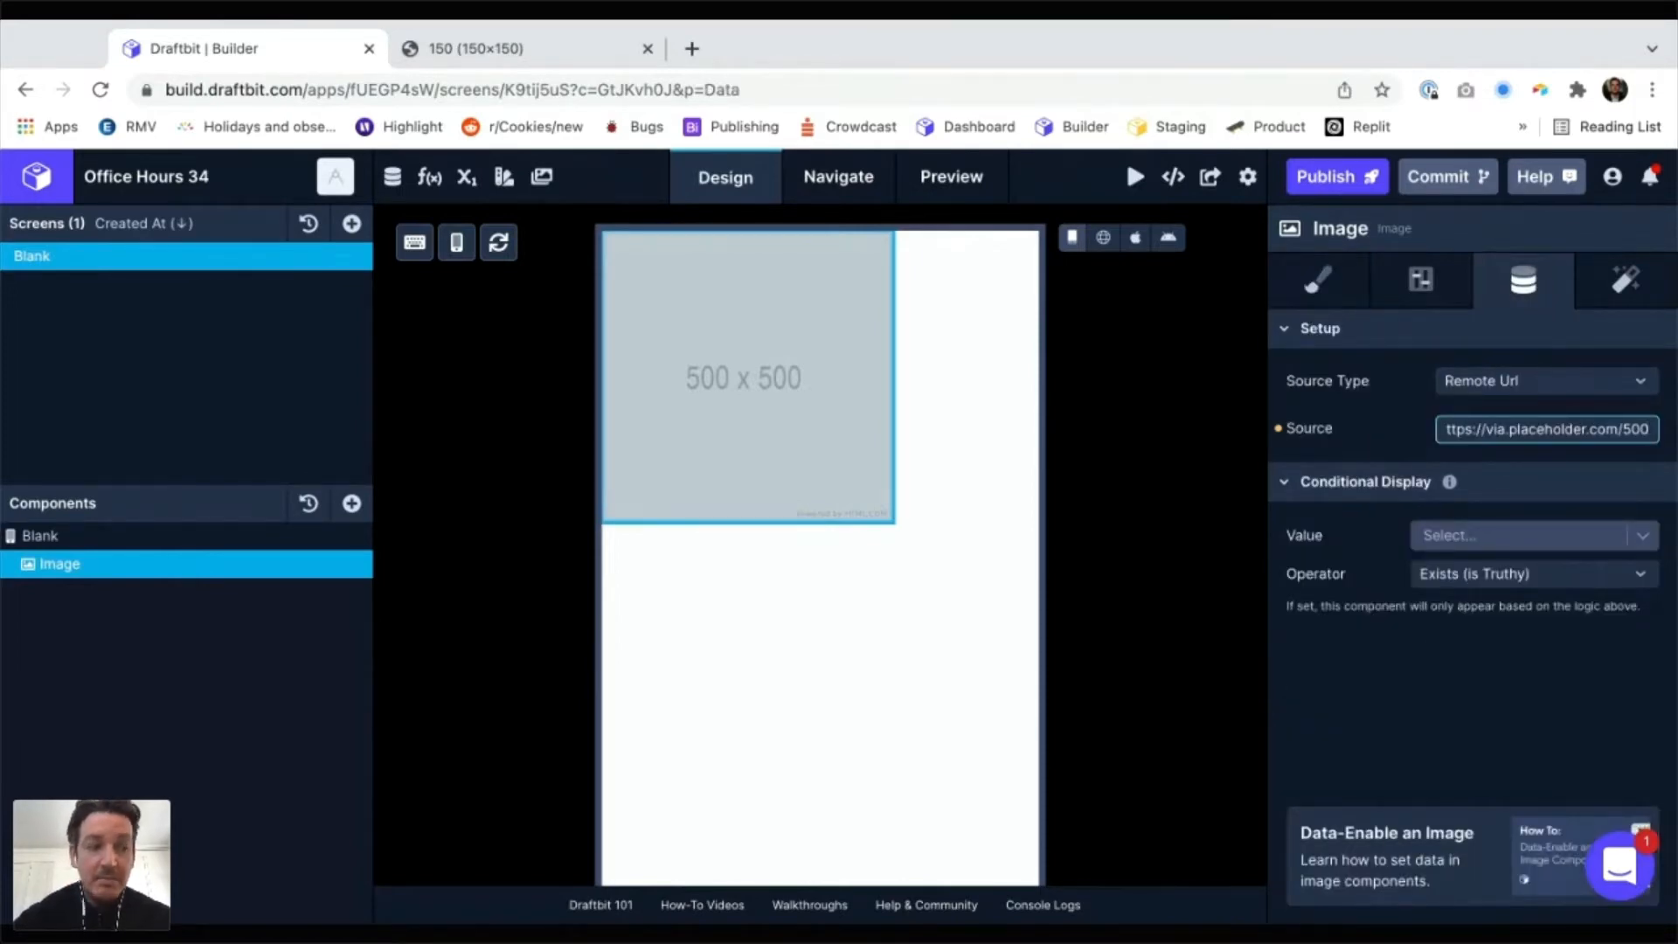
{"action": "left_click", "coordinate": [982, 362]}
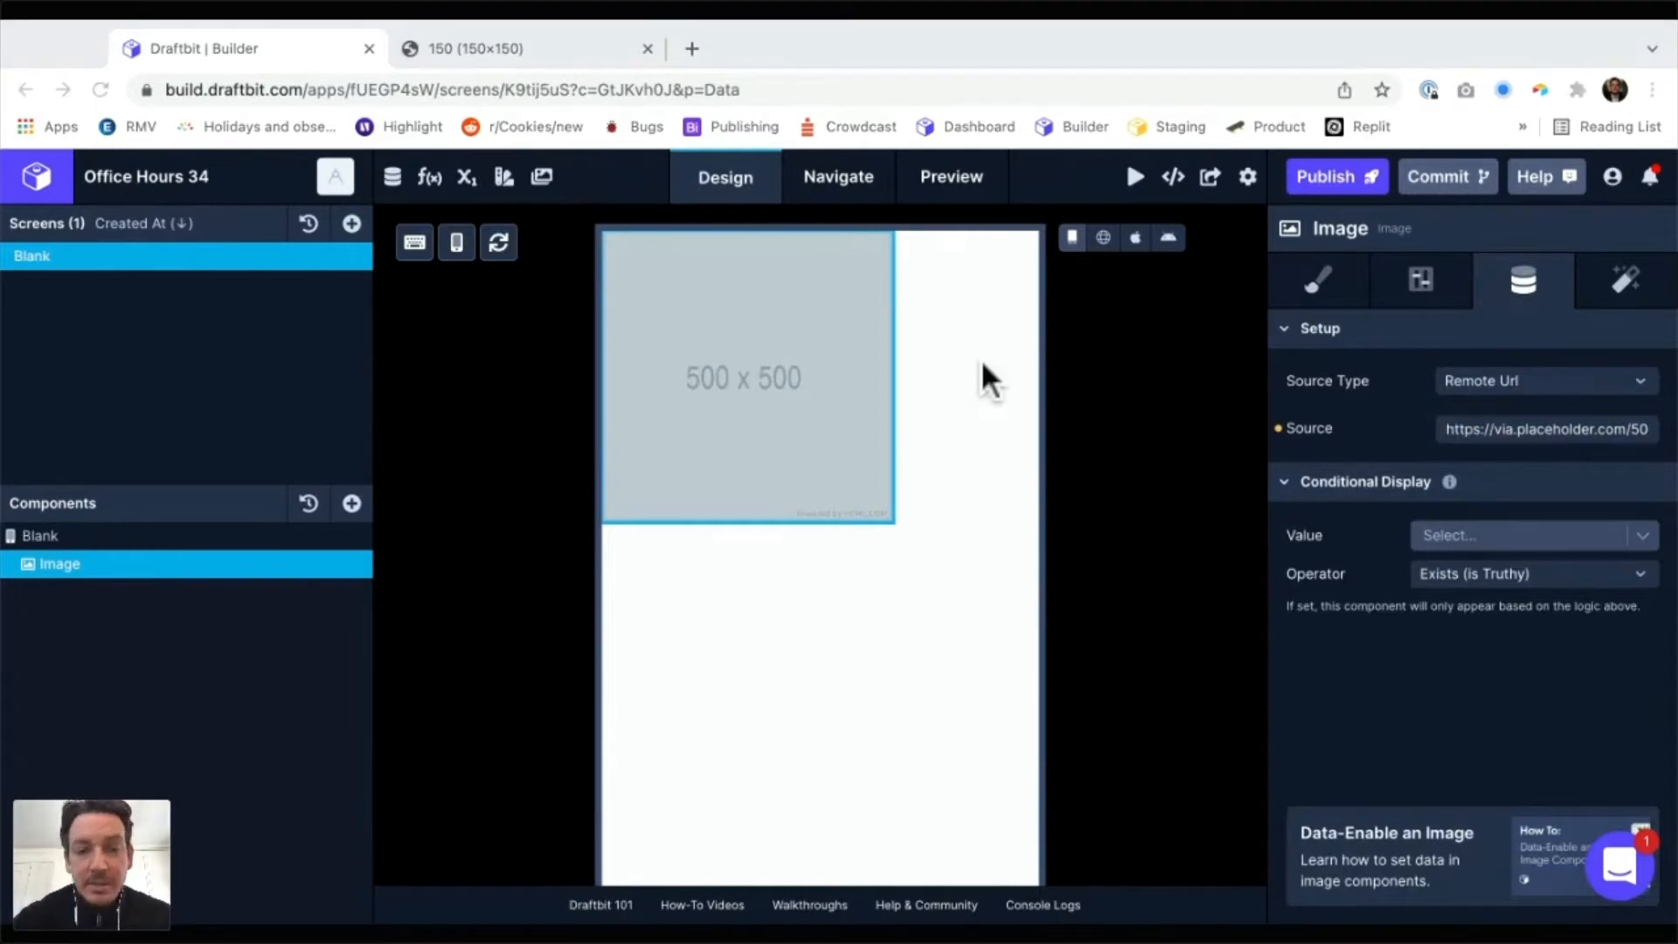
{"action": "key", "text": "super+Tab"}
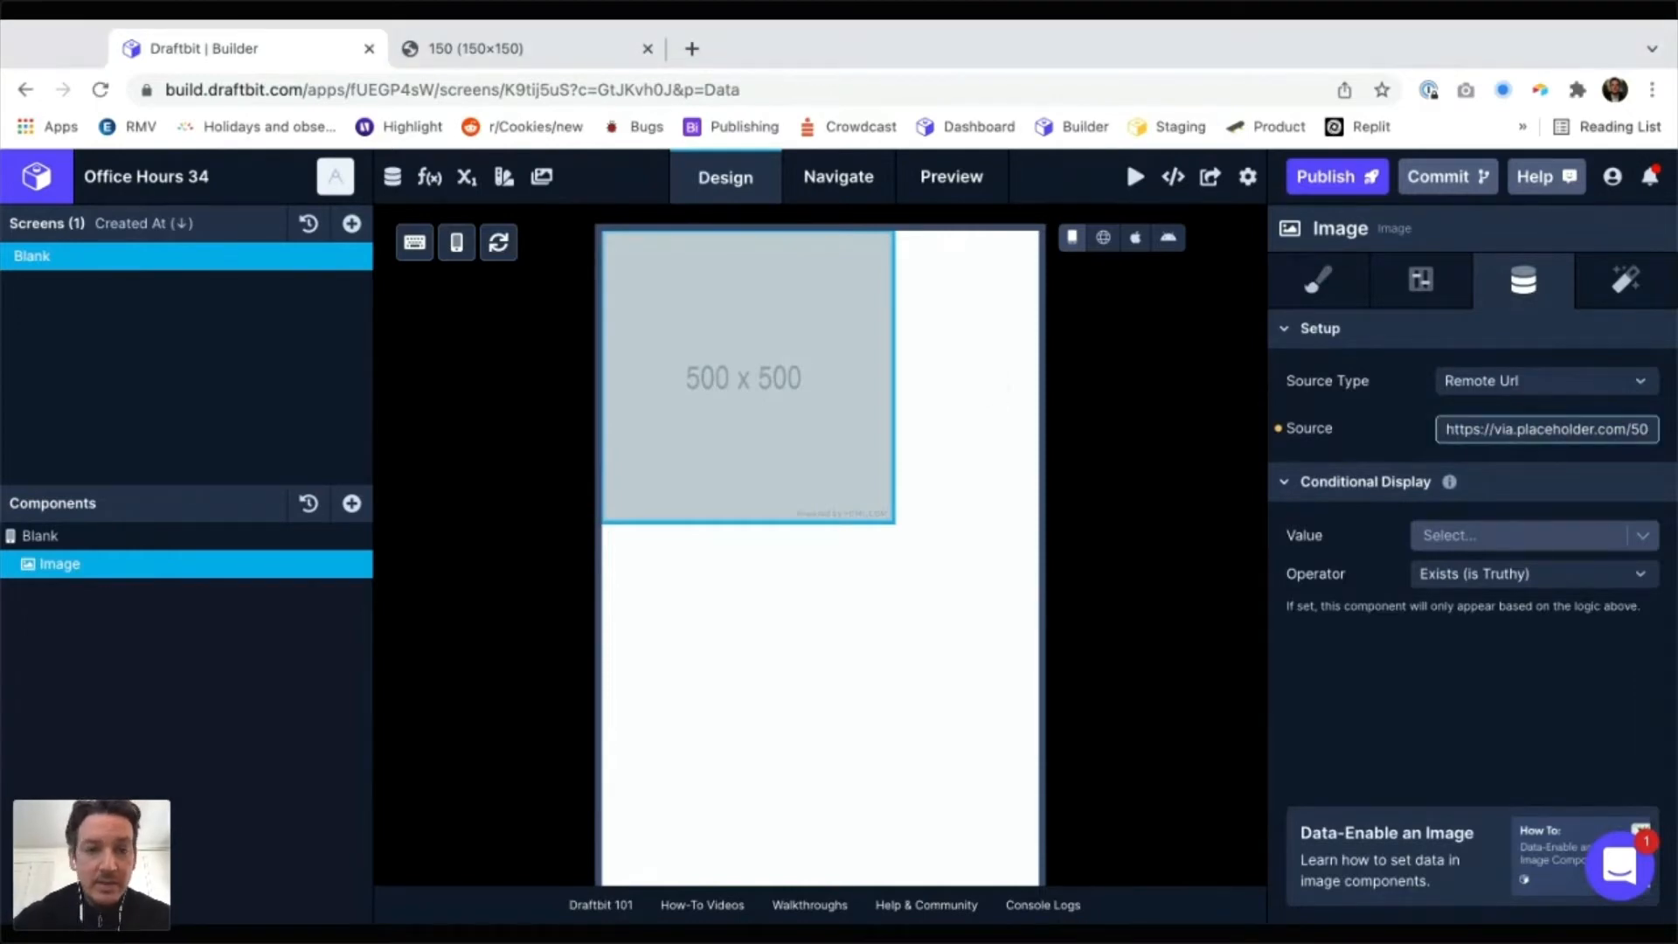
{"action": "left_click", "coordinate": [121, 365]}
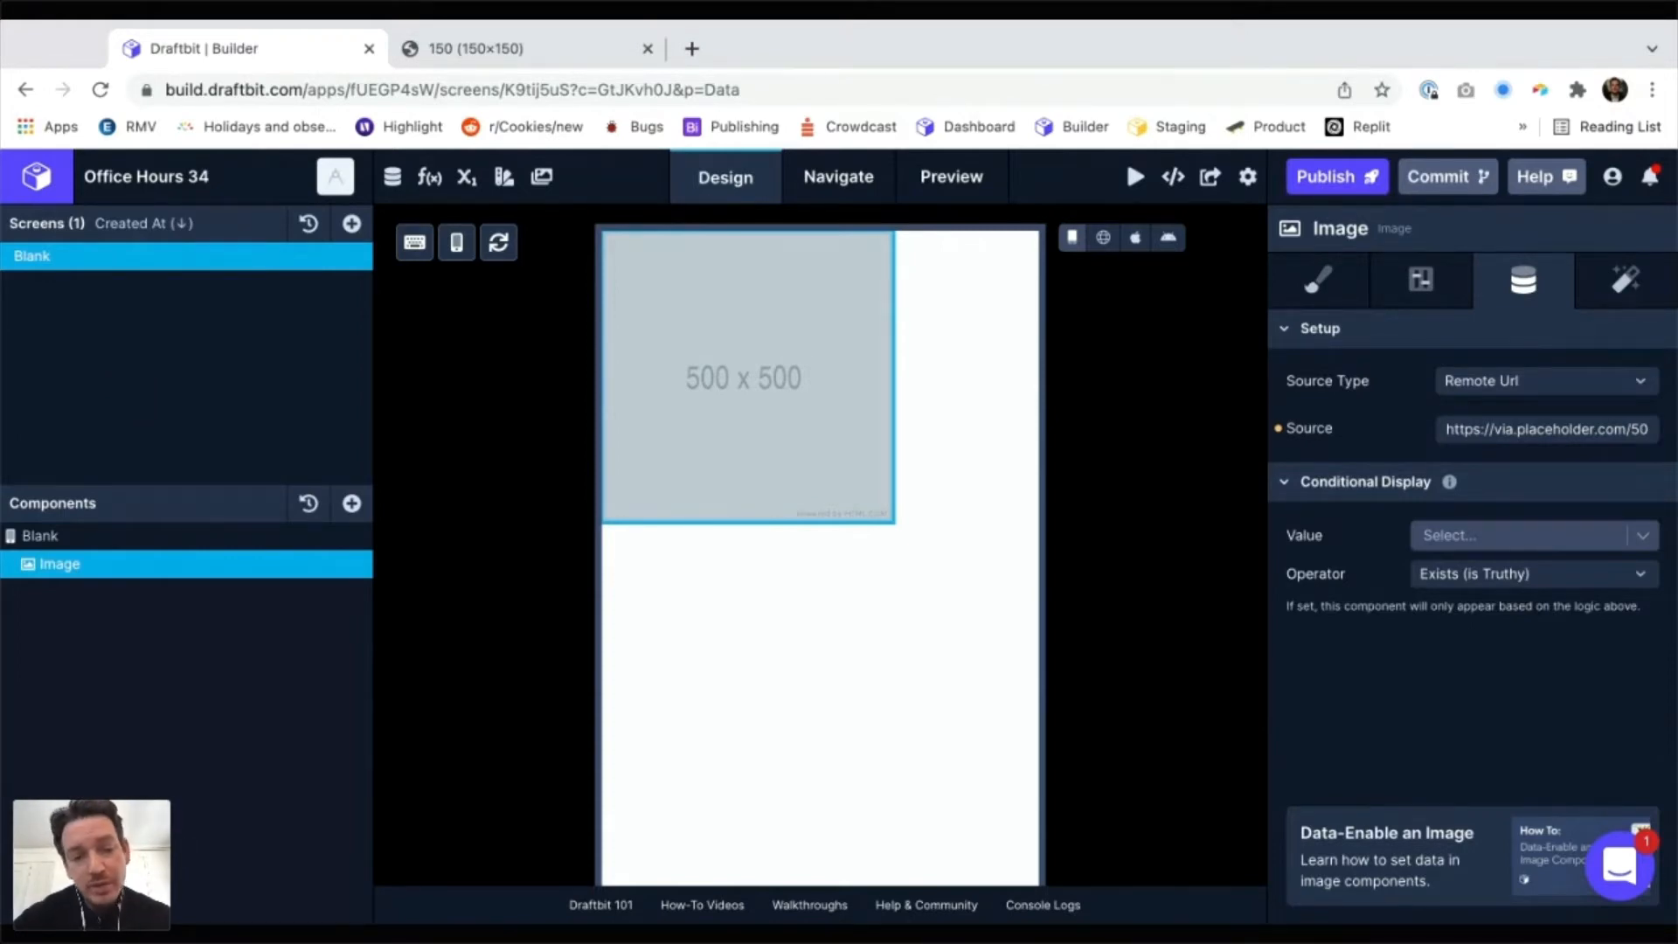
Open the browser's developer tools, show the network requests, and clear the request log
{"action": "key", "text": "super+alt+i"}
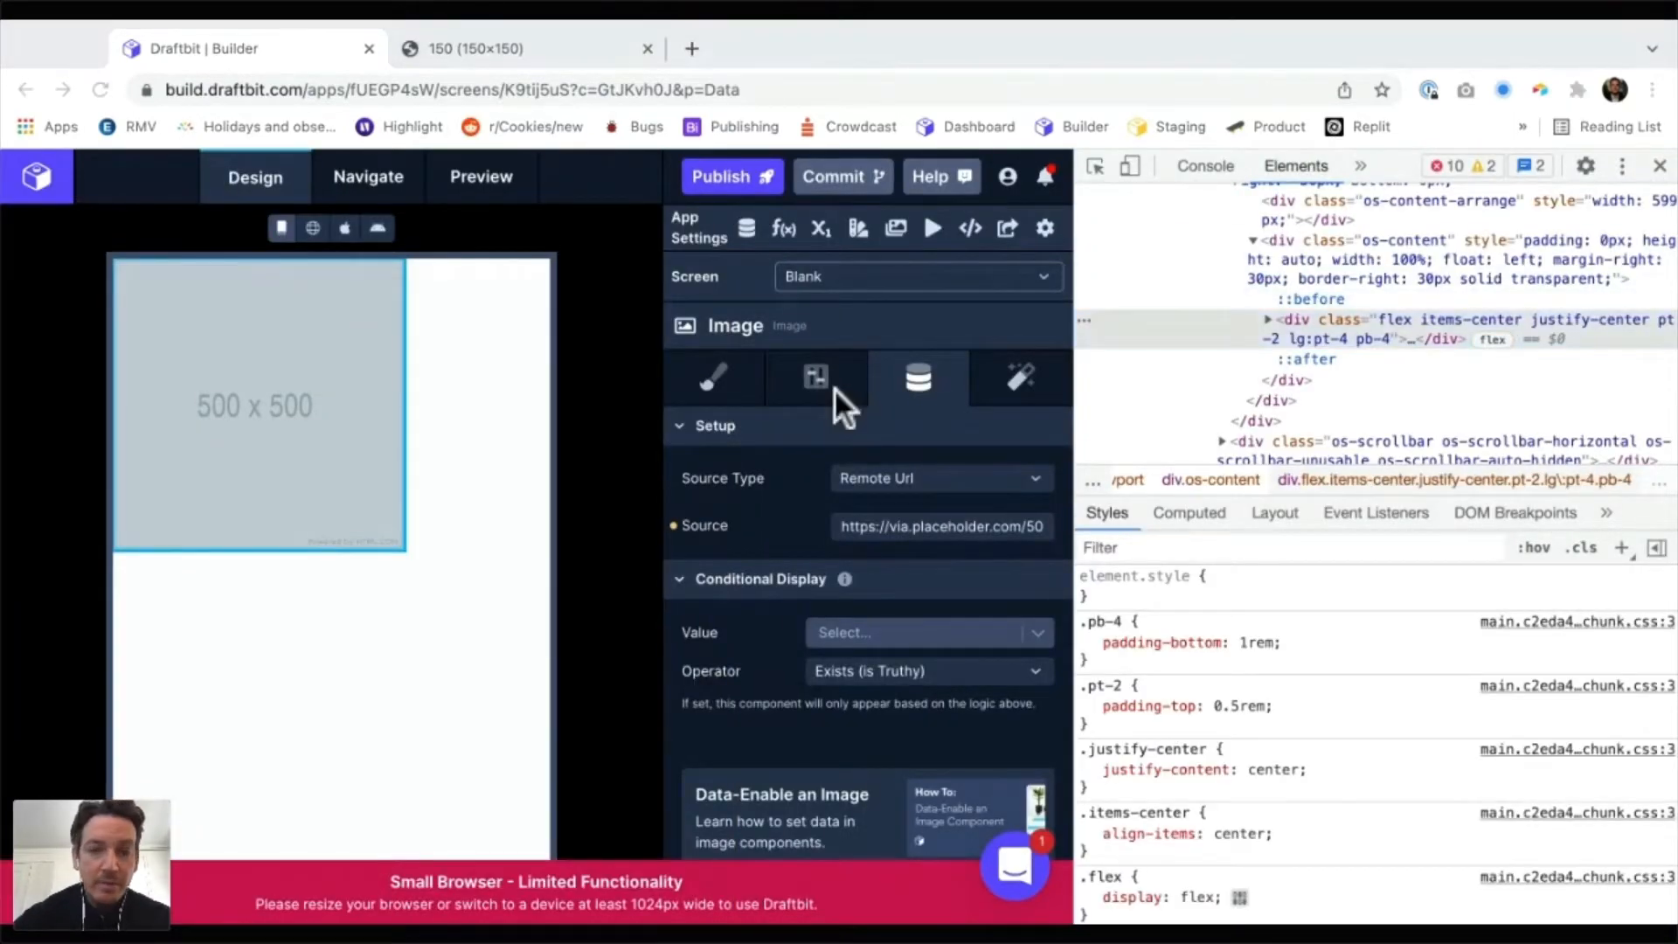
{"action": "key", "text": "super+Tab"}
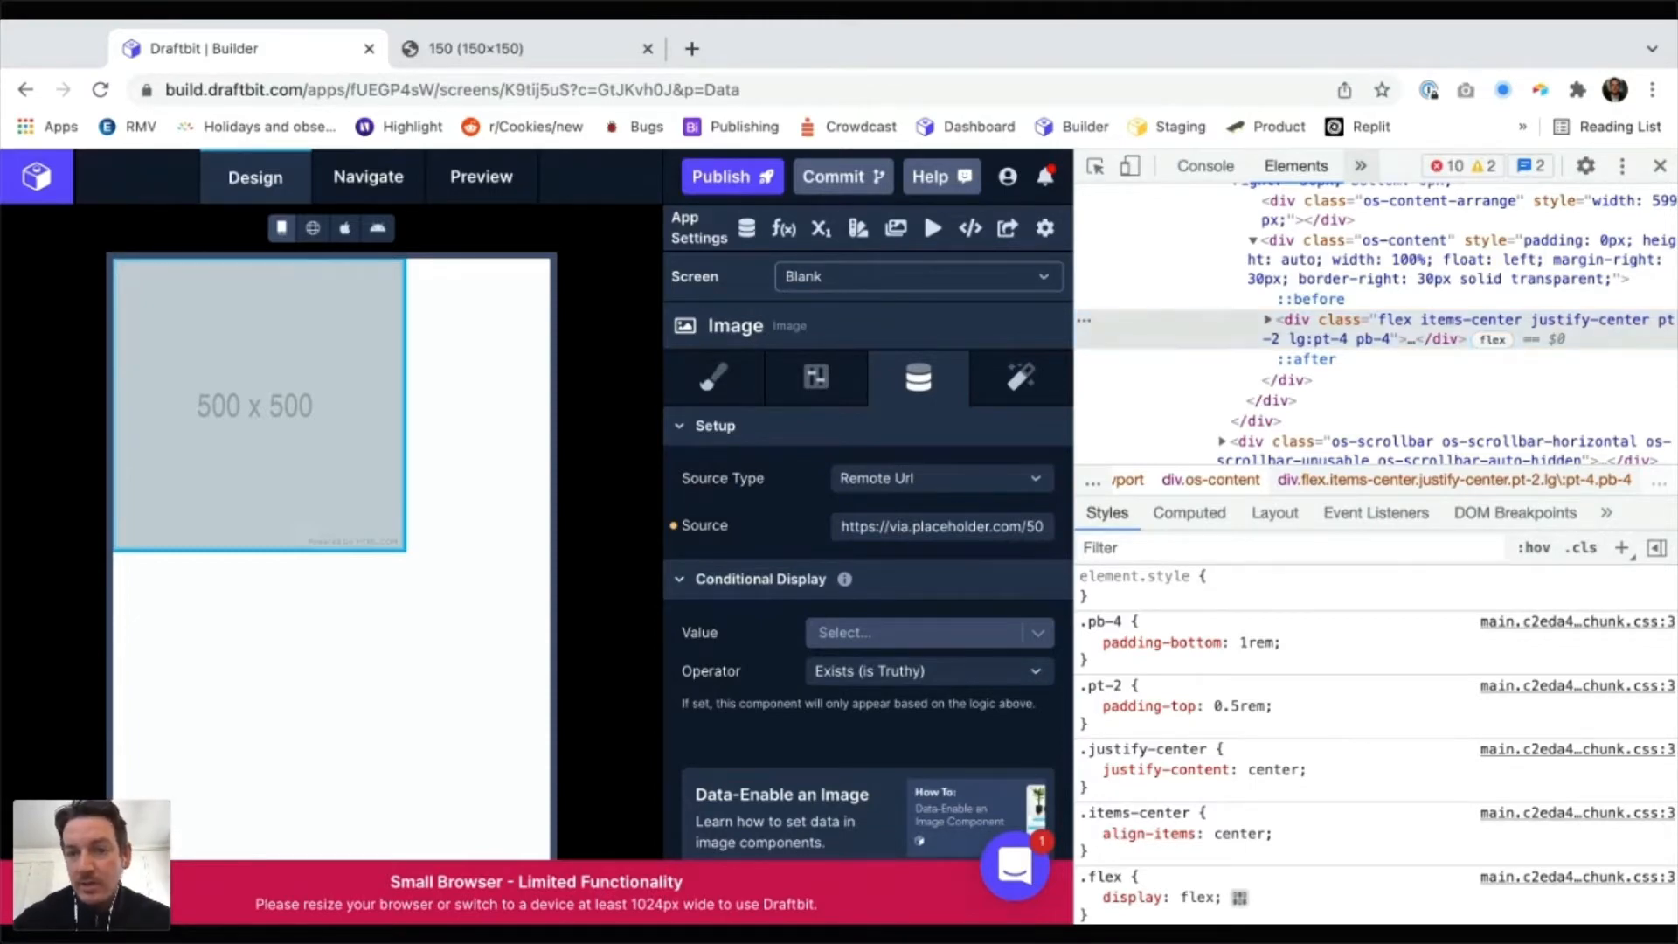
{"action": "left_click", "coordinate": [1397, 224]}
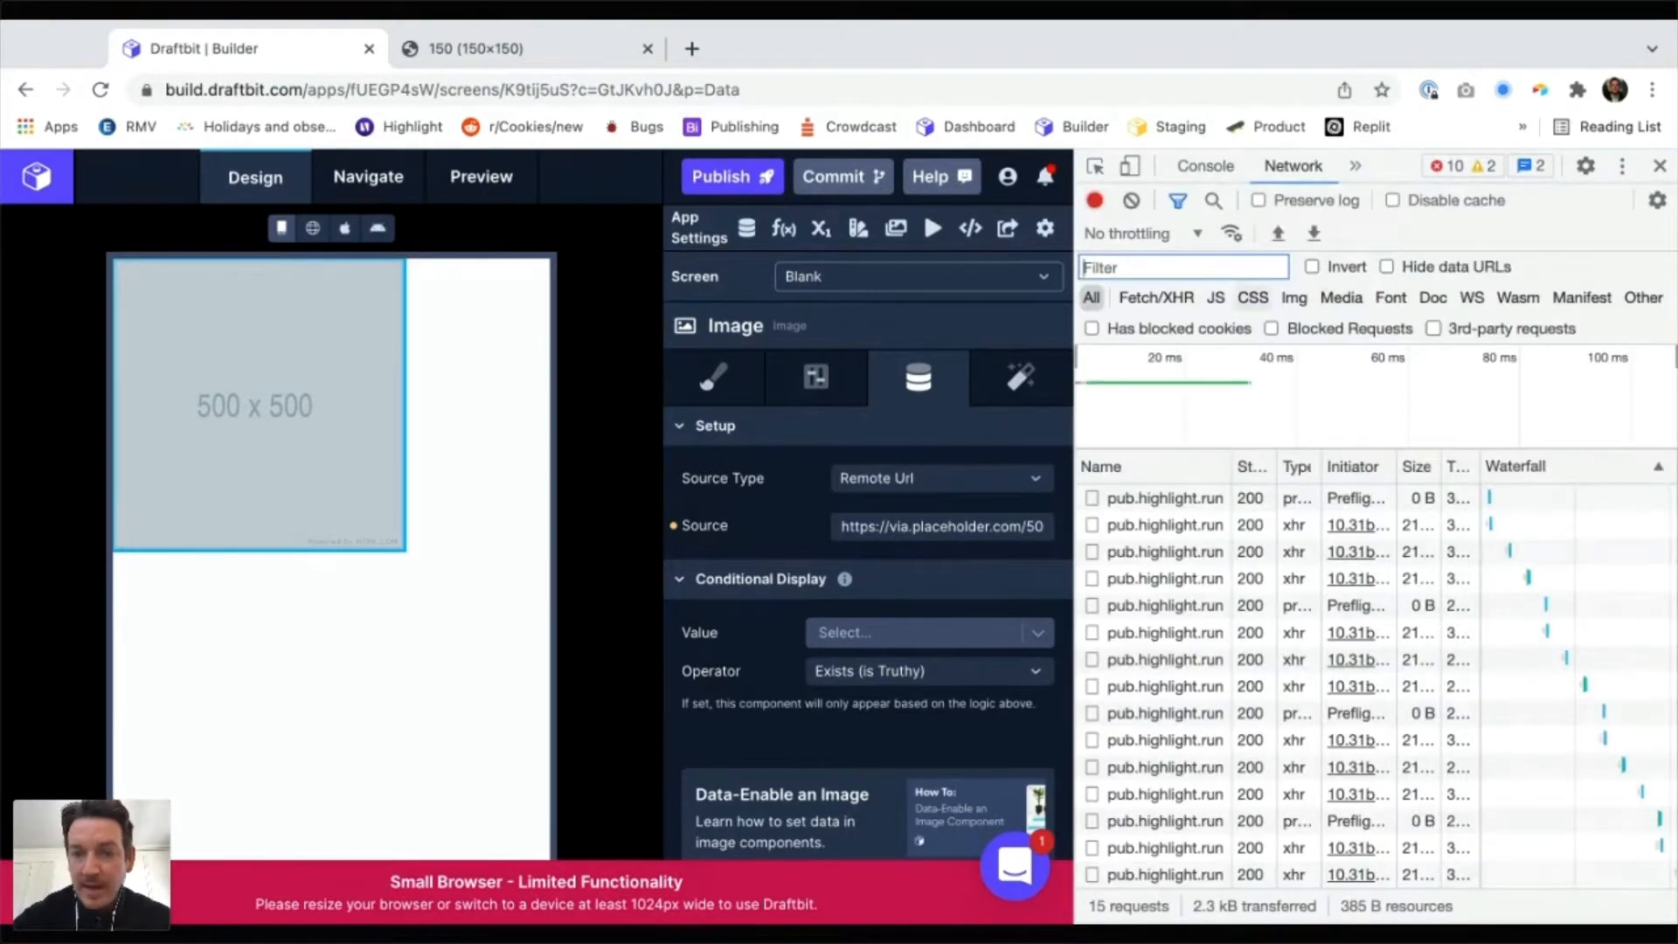
{"action": "left_click", "coordinate": [1131, 200]}
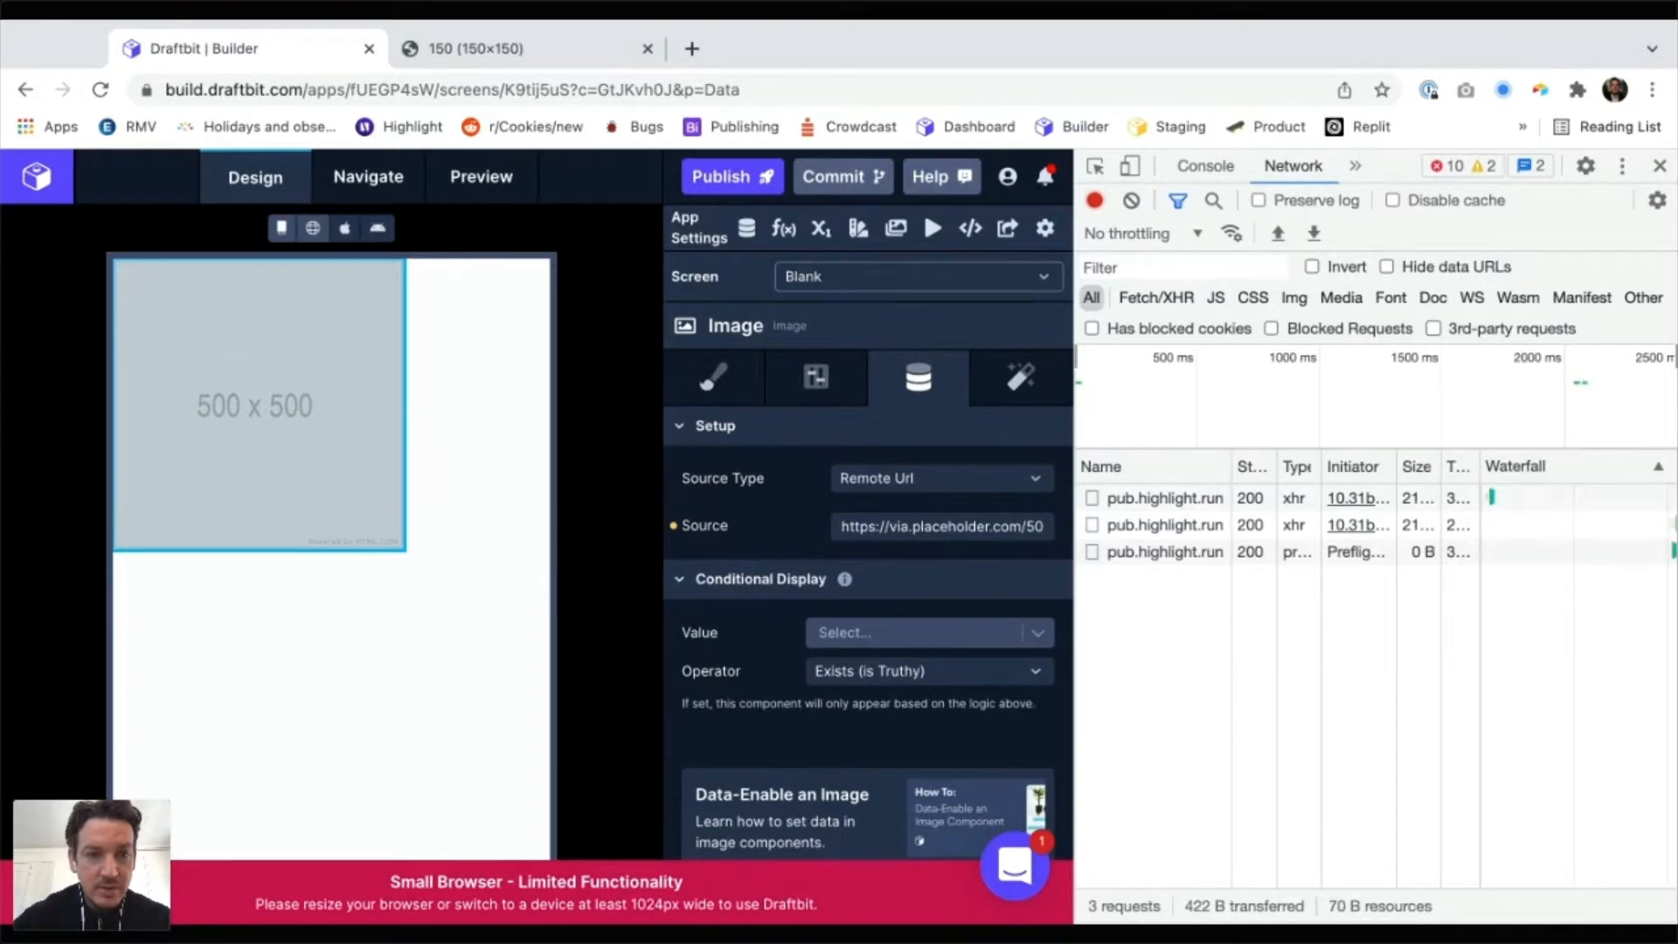
Switch the canvas to the web preview and show the 500 image request's preview in widened developer tools
{"action": "left_click", "coordinate": [313, 228]}
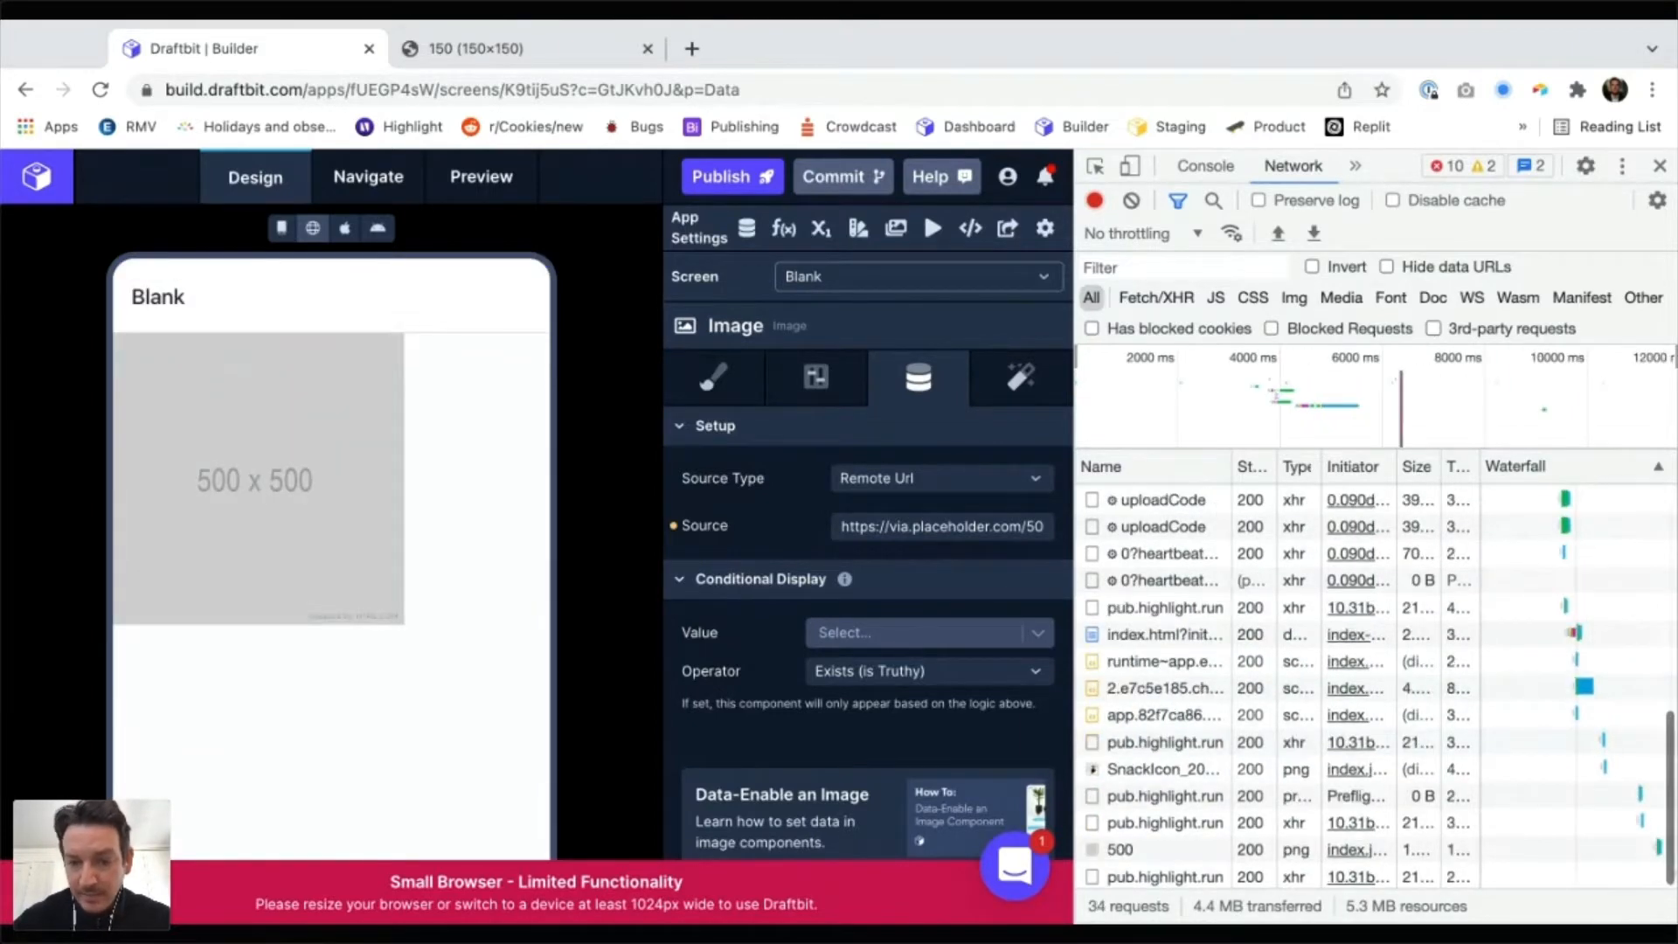
{"action": "left_click", "coordinate": [1120, 850]}
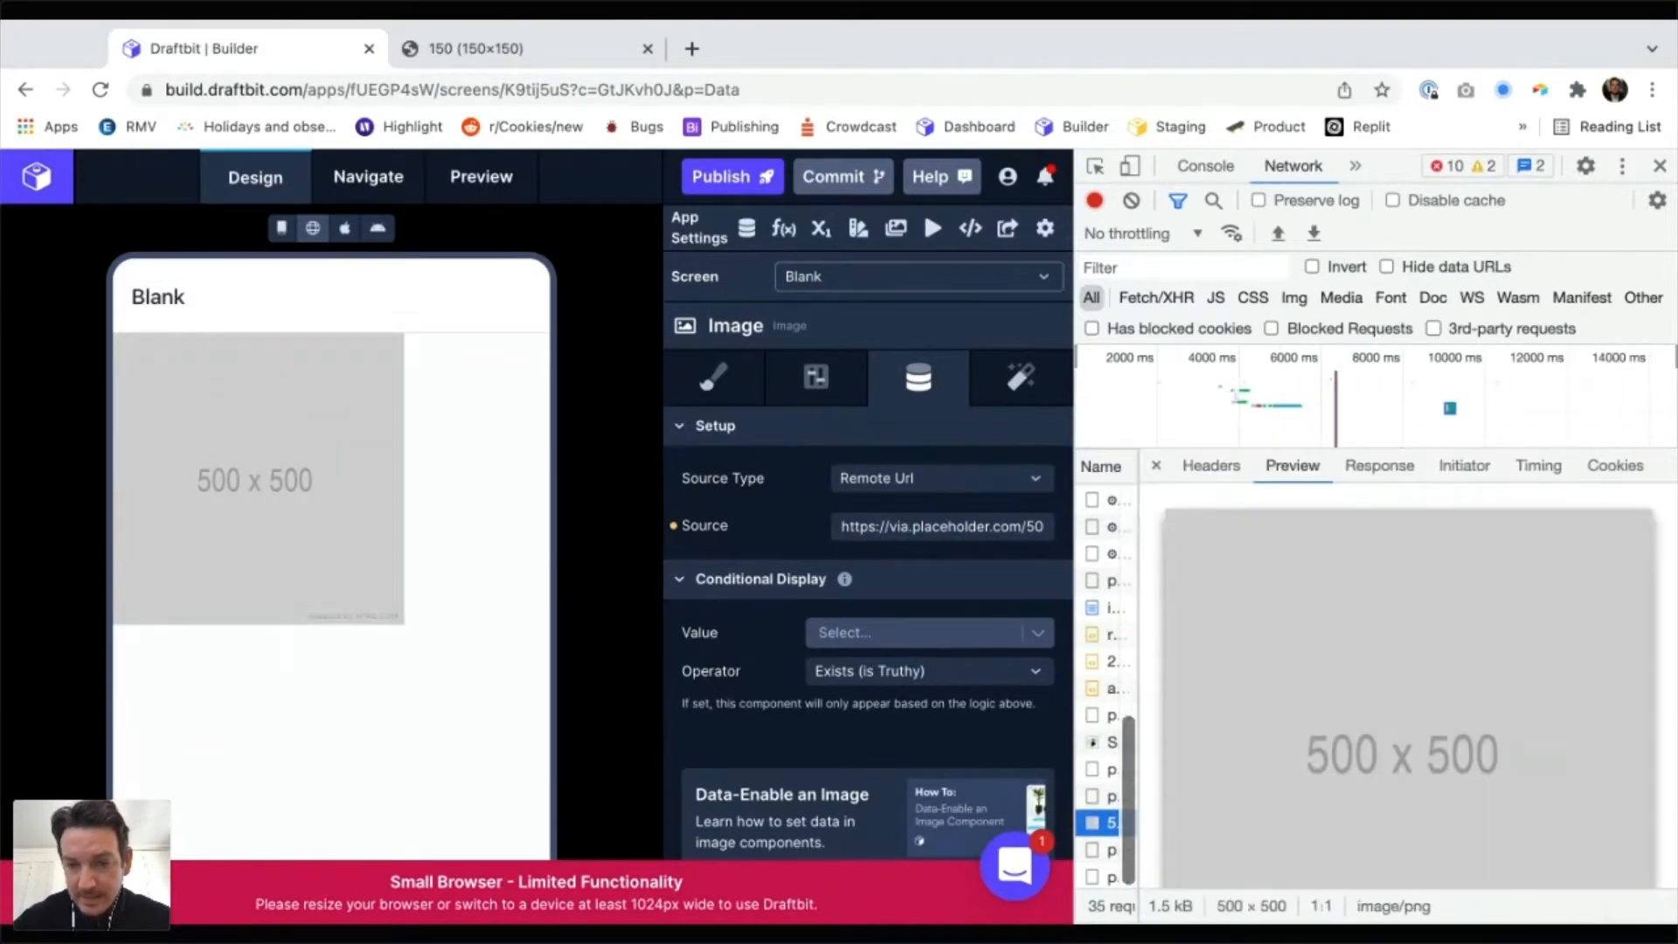
{"action": "left_click_drag", "start_coordinate": [1074, 212], "coordinate": [450, 213]}
{"action": "left_click_drag", "start_coordinate": [514, 443], "coordinate": [1134, 443]}
{"action": "scroll", "coordinate": [226, 524], "scroll_direction": "down", "scroll_amount": 2}
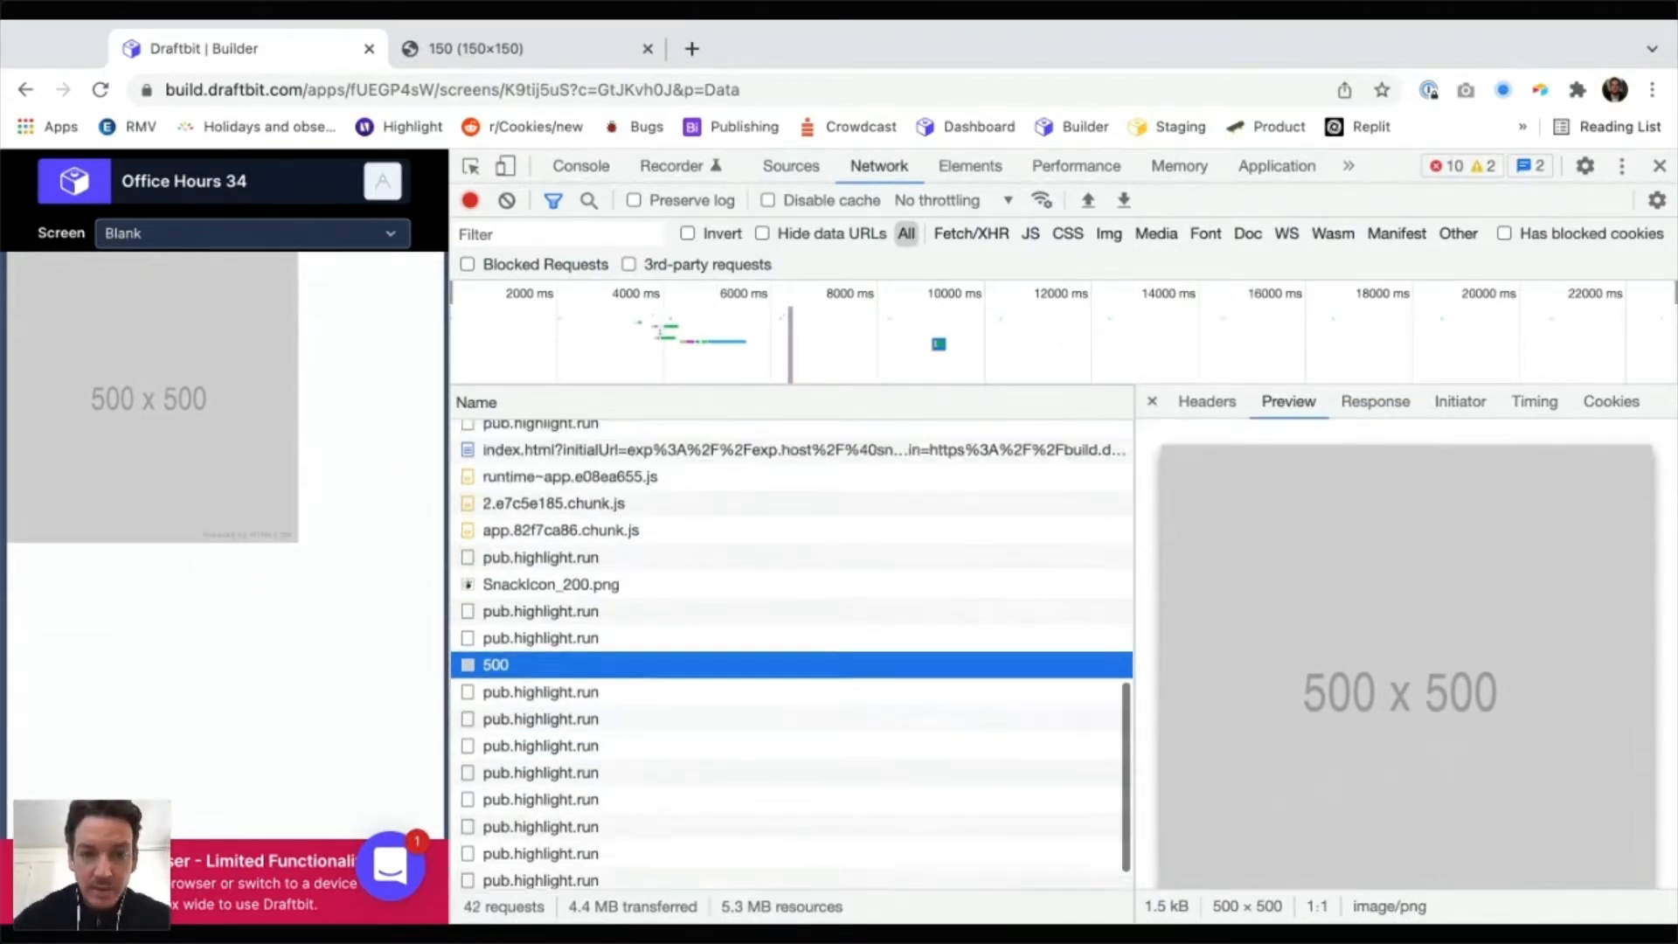
Examine the 500 image request's preview, headers and response, and close its details
{"action": "scroll", "coordinate": [791, 656], "scroll_direction": "up", "scroll_amount": 5}
{"action": "scroll", "coordinate": [790, 655], "scroll_direction": "down", "scroll_amount": 5}
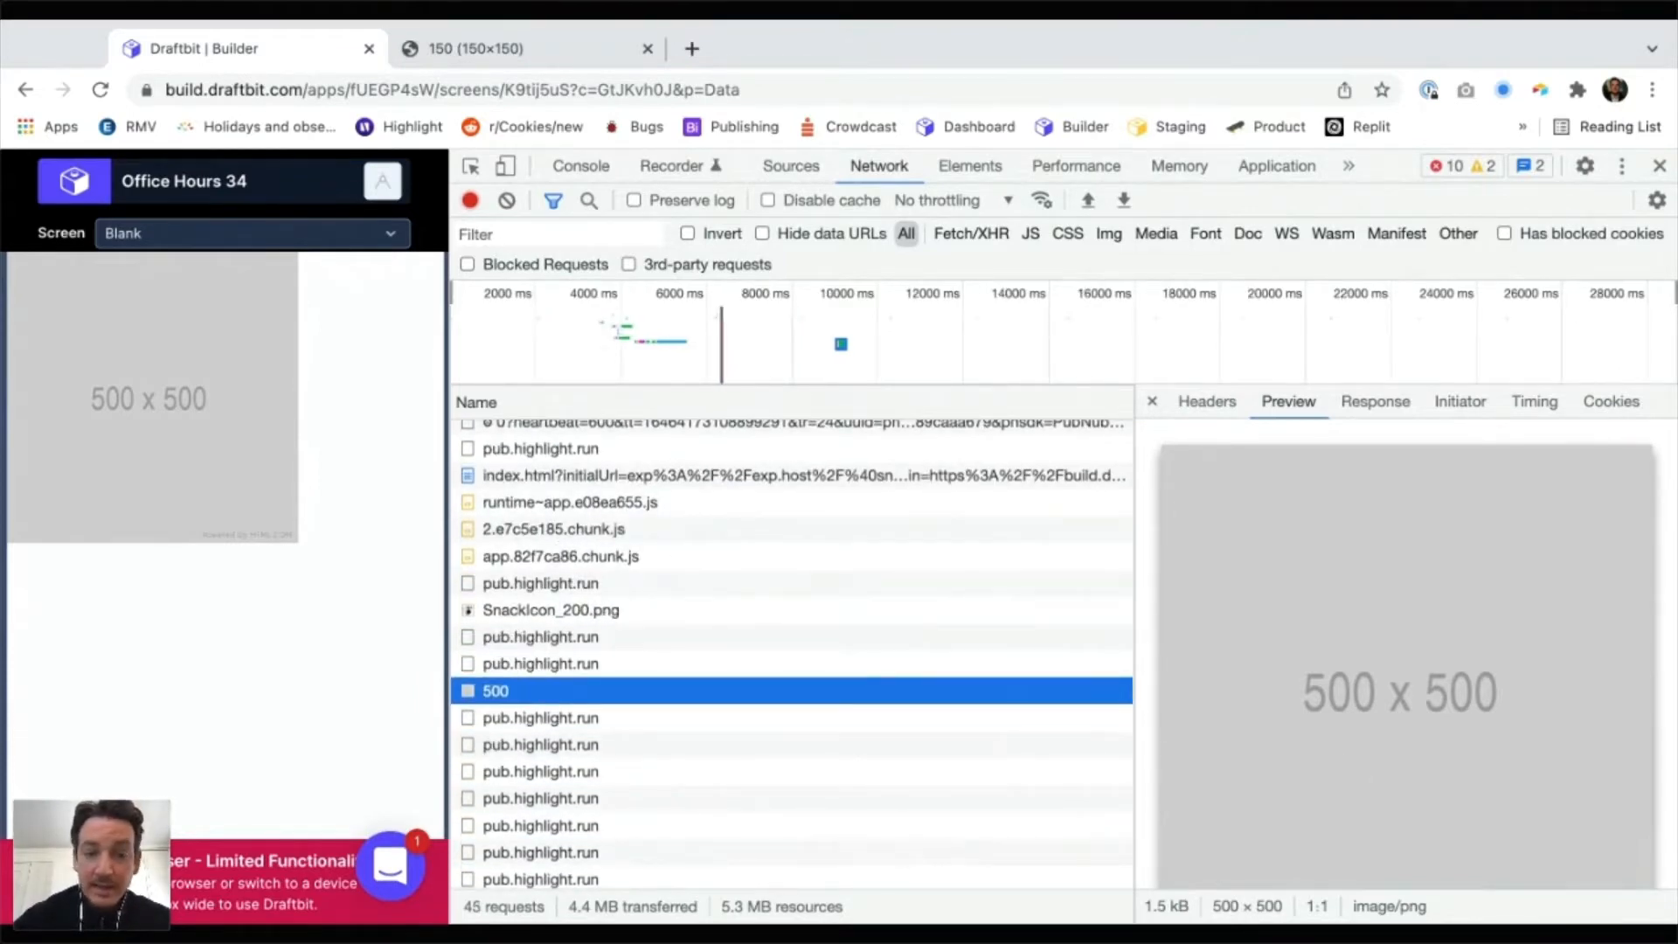
{"action": "scroll", "coordinate": [1434, 699], "scroll_direction": "down", "scroll_amount": 1}
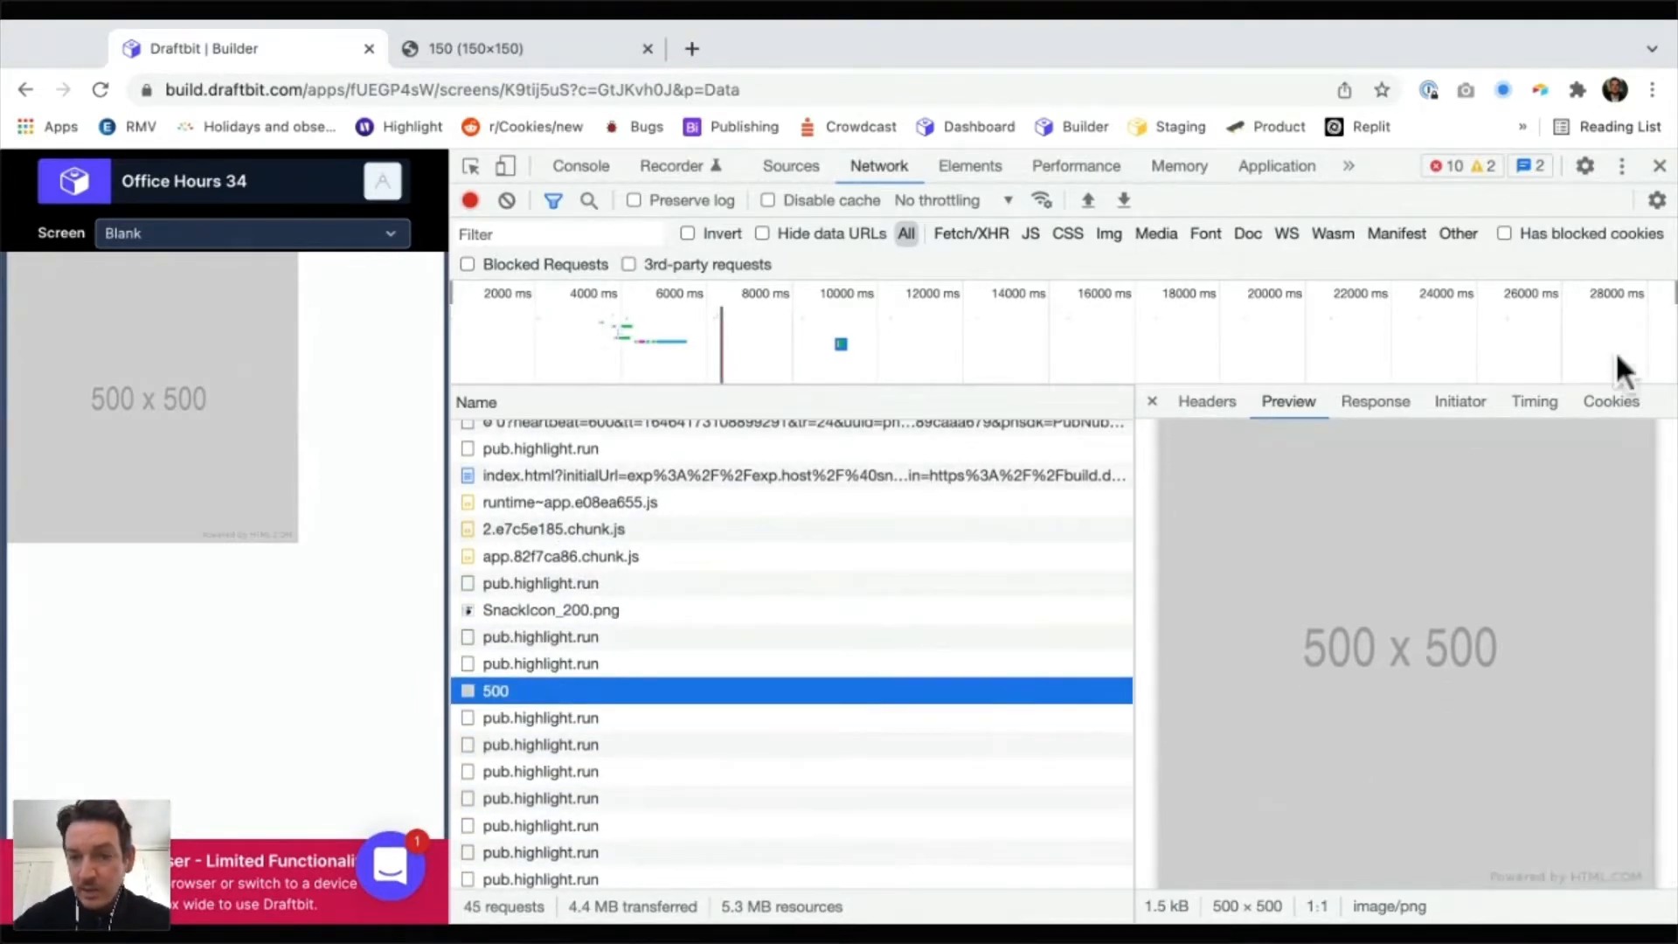
{"action": "left_click", "coordinate": [1207, 402]}
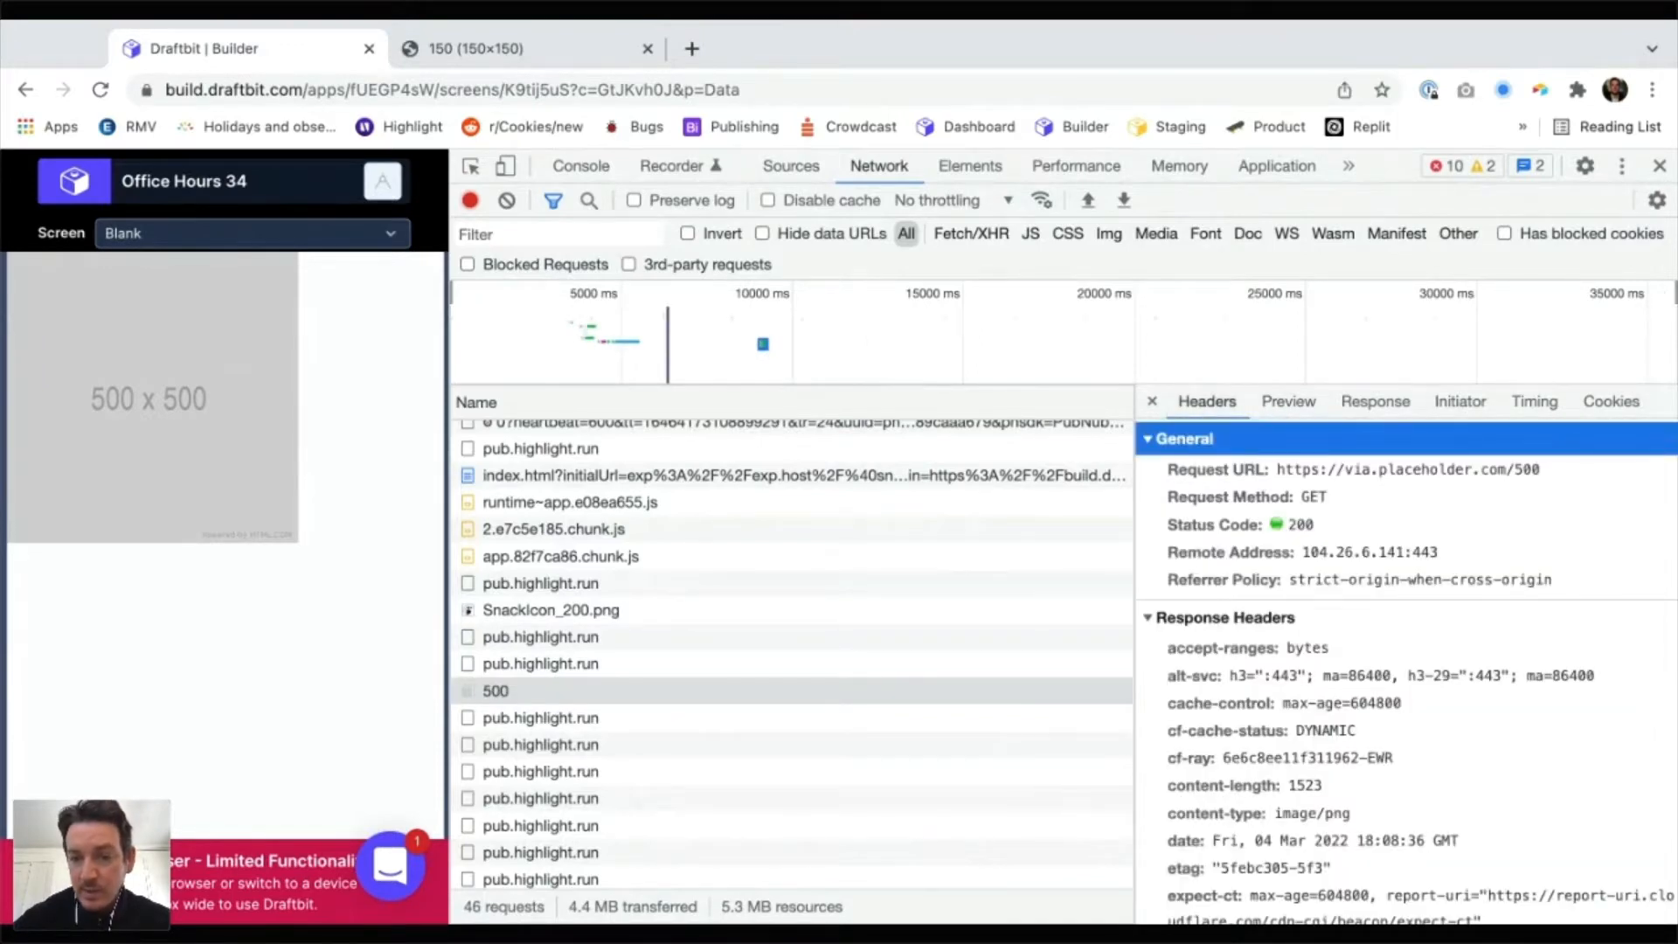
{"action": "left_click", "coordinate": [1376, 401]}
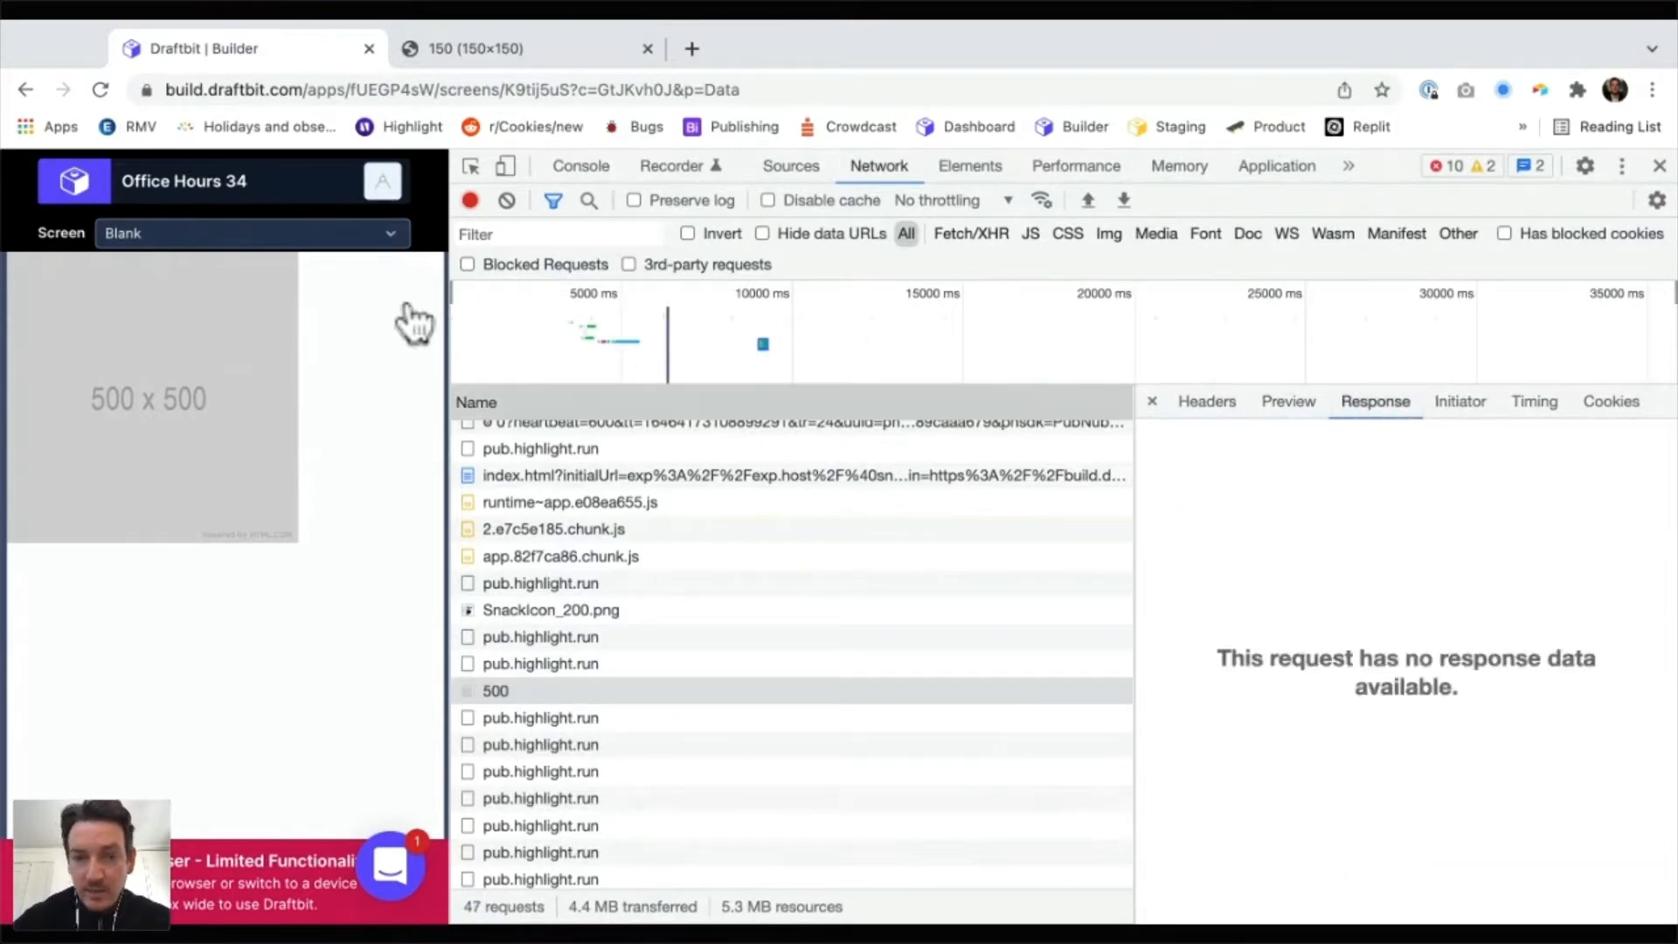
{"action": "left_click", "coordinate": [542, 691]}
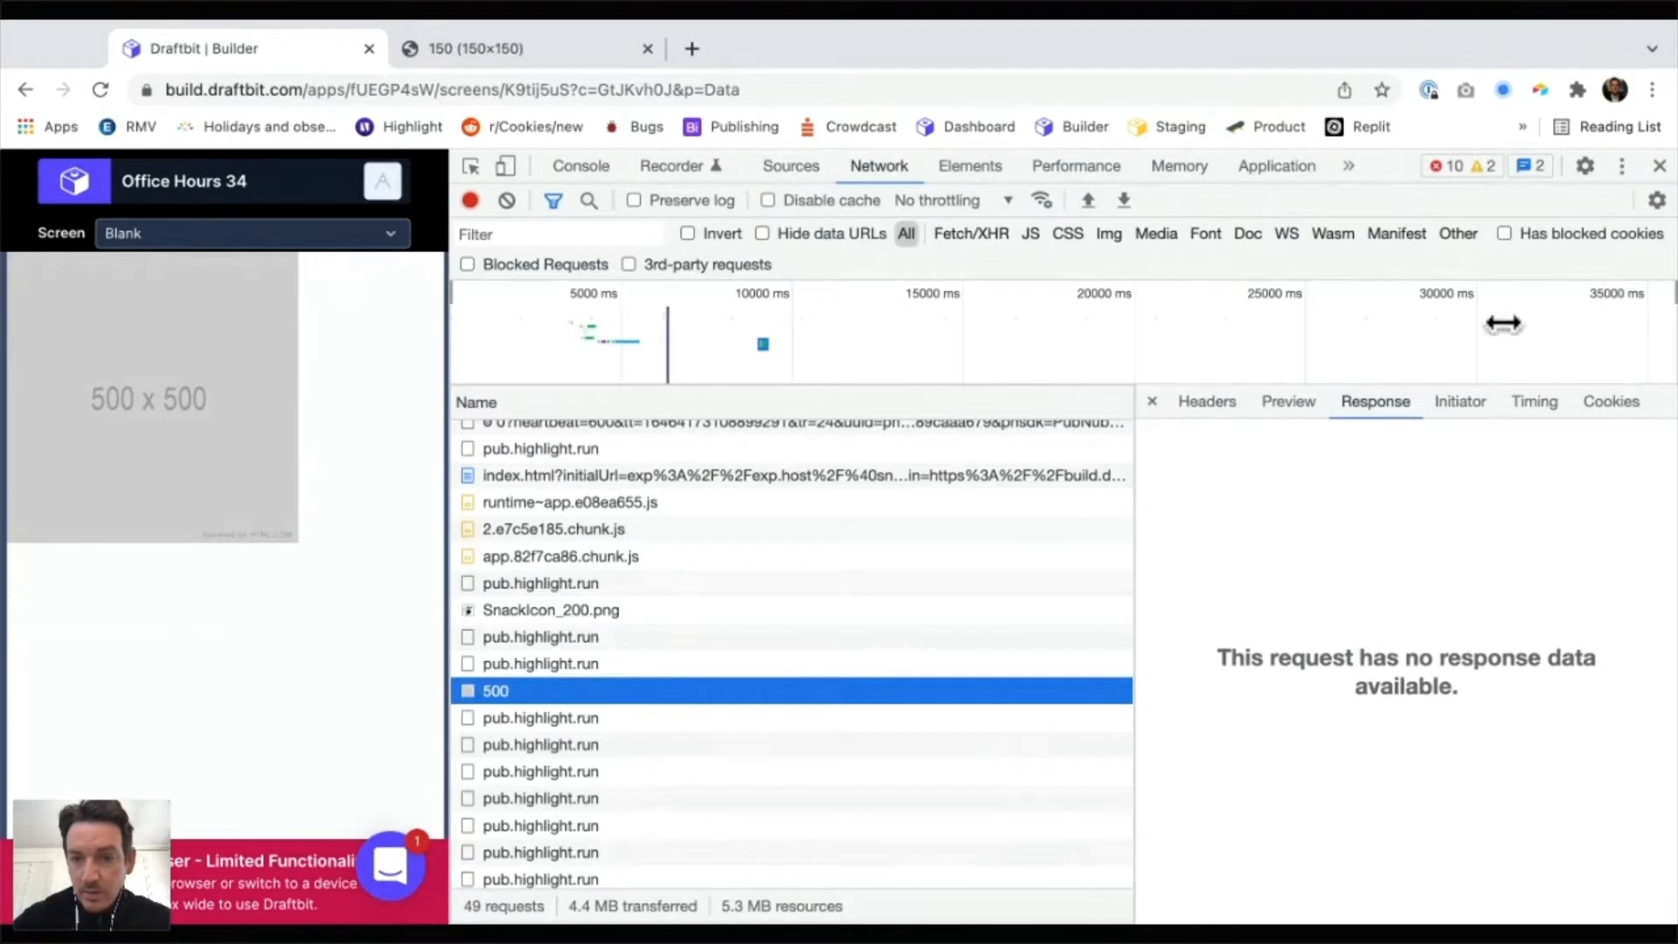
{"action": "left_click", "coordinate": [1152, 402]}
Examine the size, load time and waterfall of the 500 image request among the logged requests
{"action": "scroll", "coordinate": [1096, 770], "scroll_direction": "down", "scroll_amount": 4}
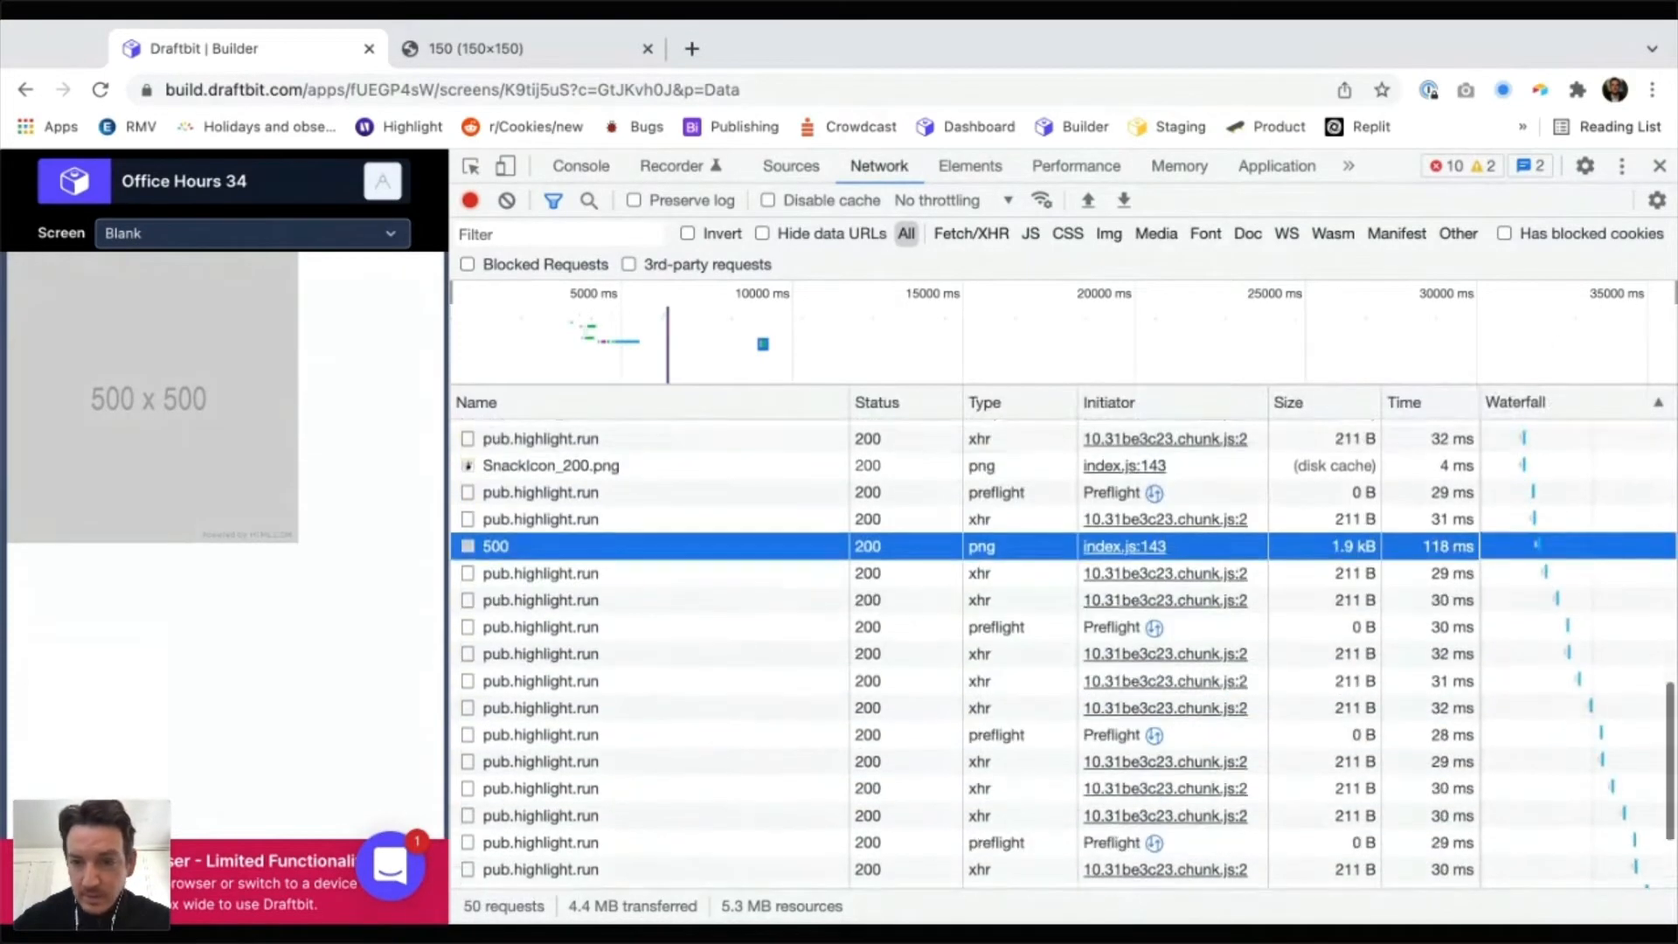
{"action": "scroll", "coordinate": [1062, 656], "scroll_direction": "down", "scroll_amount": 1}
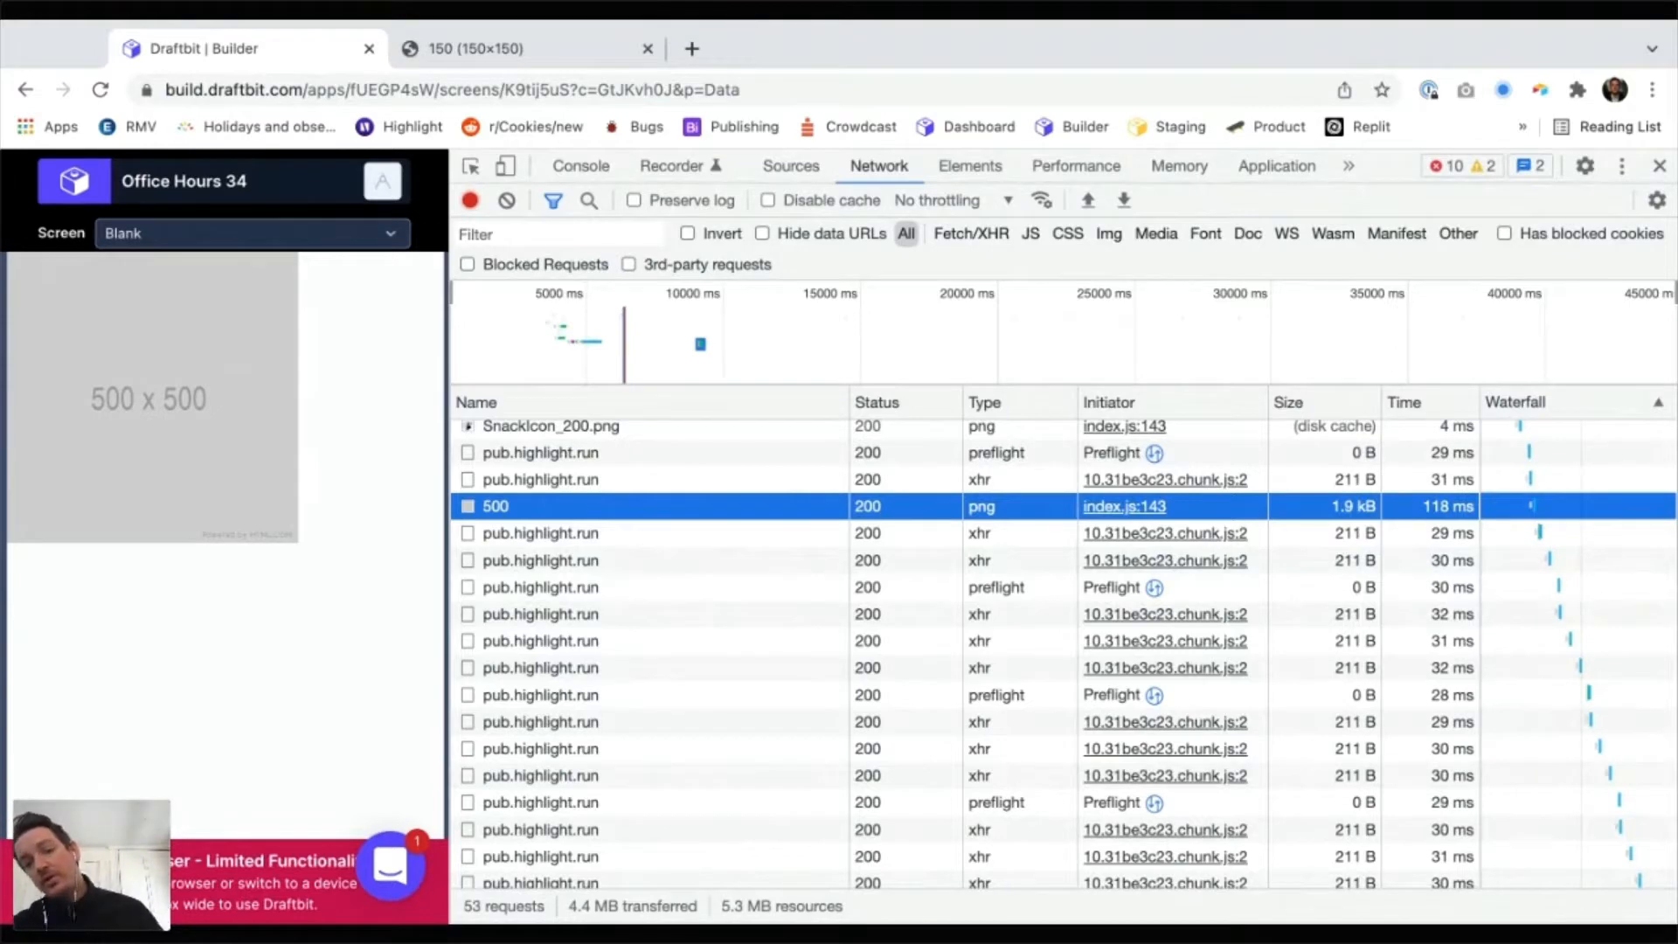
{"action": "scroll", "coordinate": [1063, 655], "scroll_direction": "up", "scroll_amount": 1}
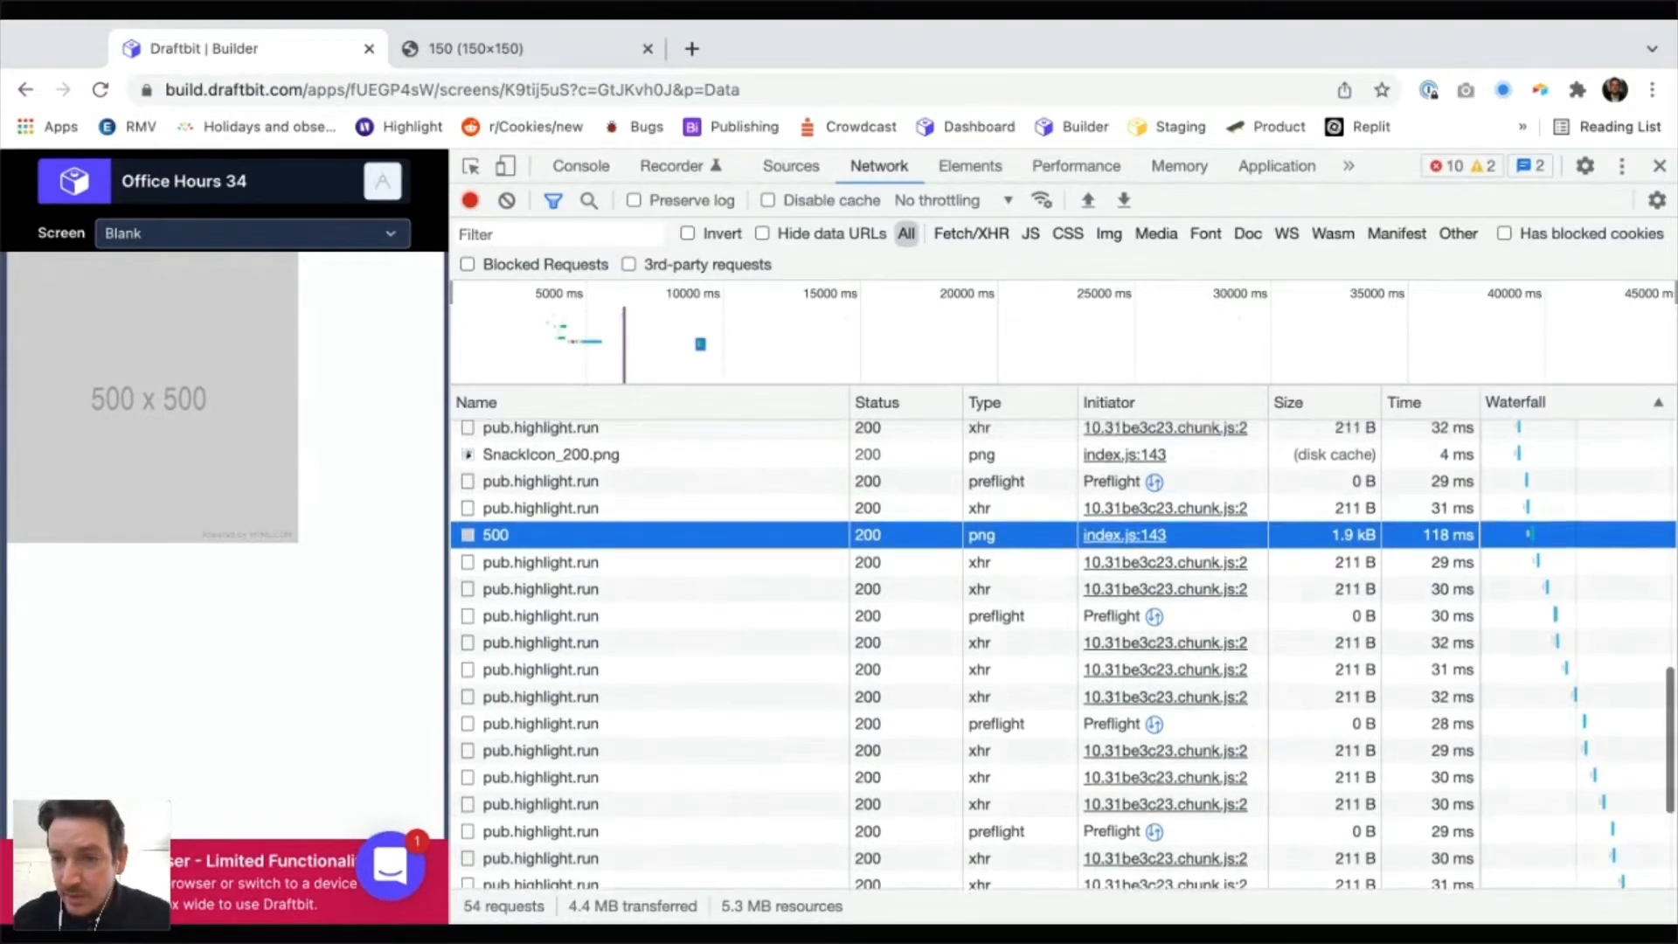
{"action": "scroll", "coordinate": [1063, 655], "scroll_direction": "down", "scroll_amount": 1}
{"action": "mouse_move", "coordinate": [1531, 526]}
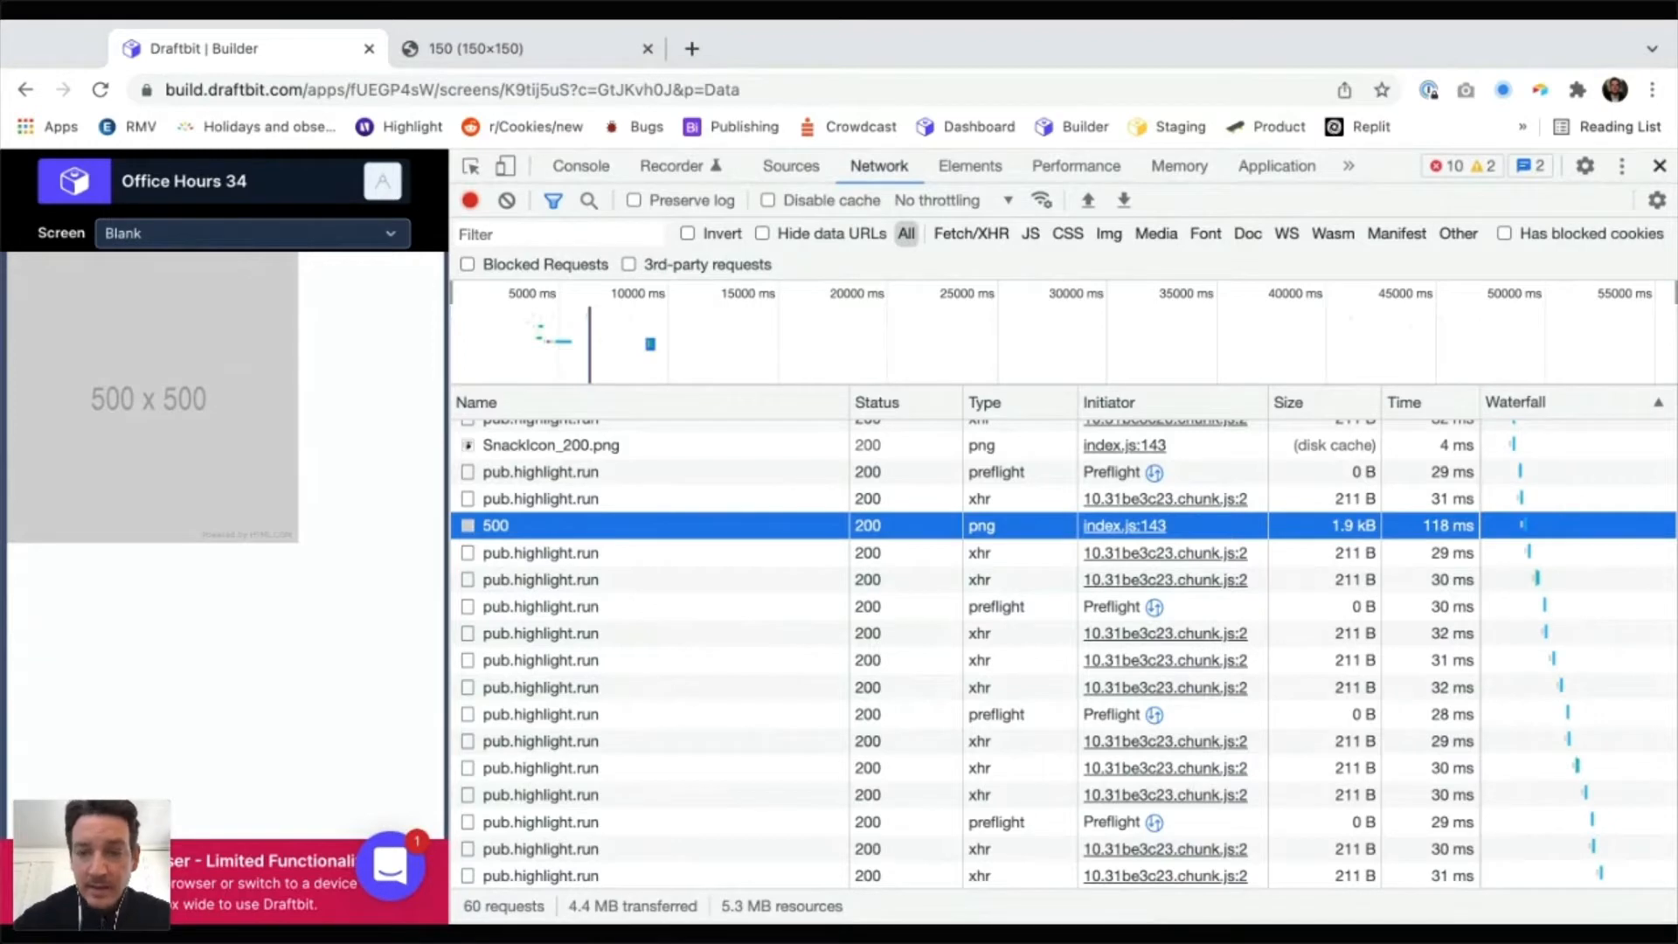
{"action": "scroll", "coordinate": [1062, 654], "scroll_direction": "down", "scroll_amount": 5}
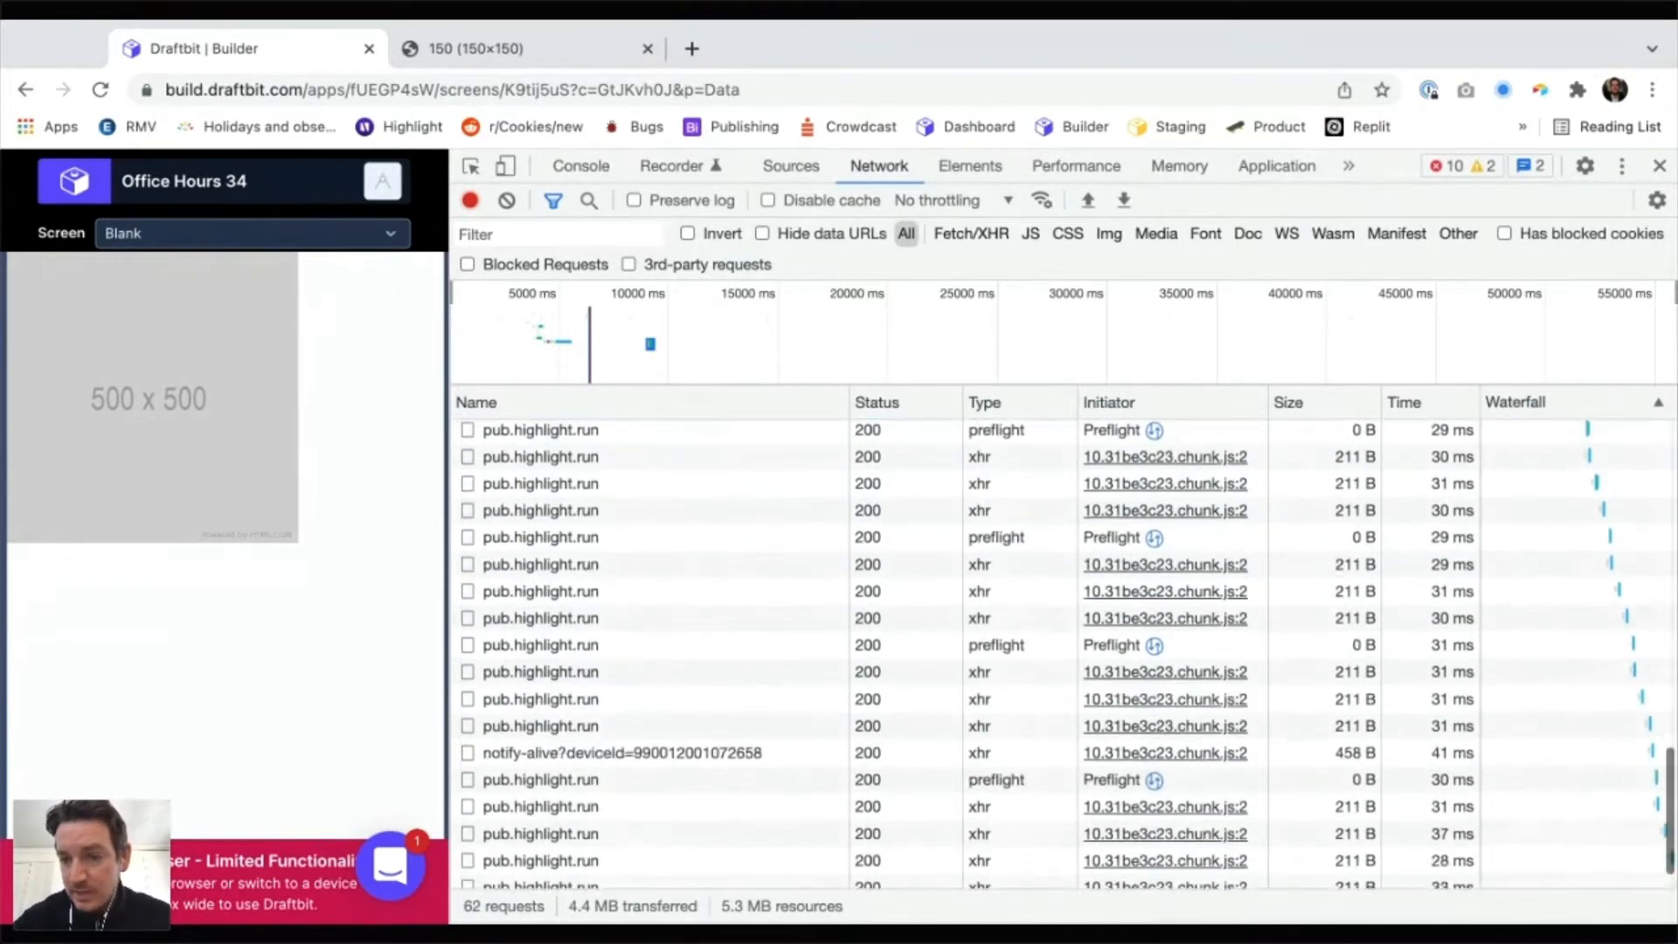
Close the developer tools and load xano.com in the tab that shows the placeholder image
{"action": "scroll", "coordinate": [1563, 691], "scroll_direction": "up", "scroll_amount": 4}
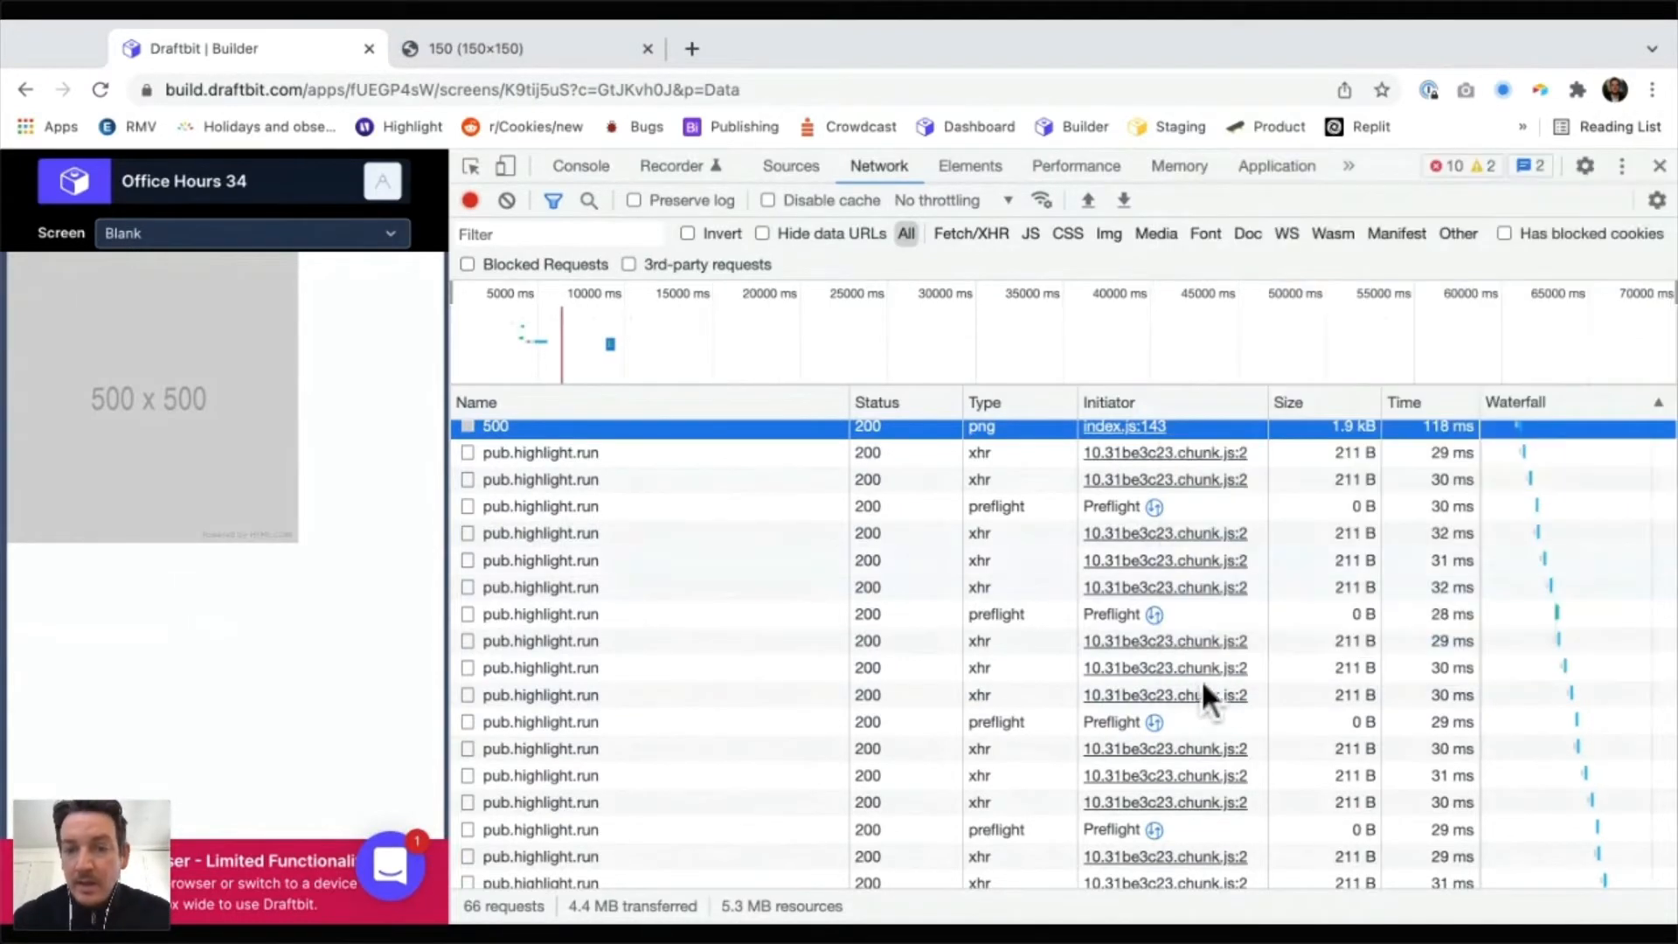
{"action": "left_click", "coordinate": [1659, 166]}
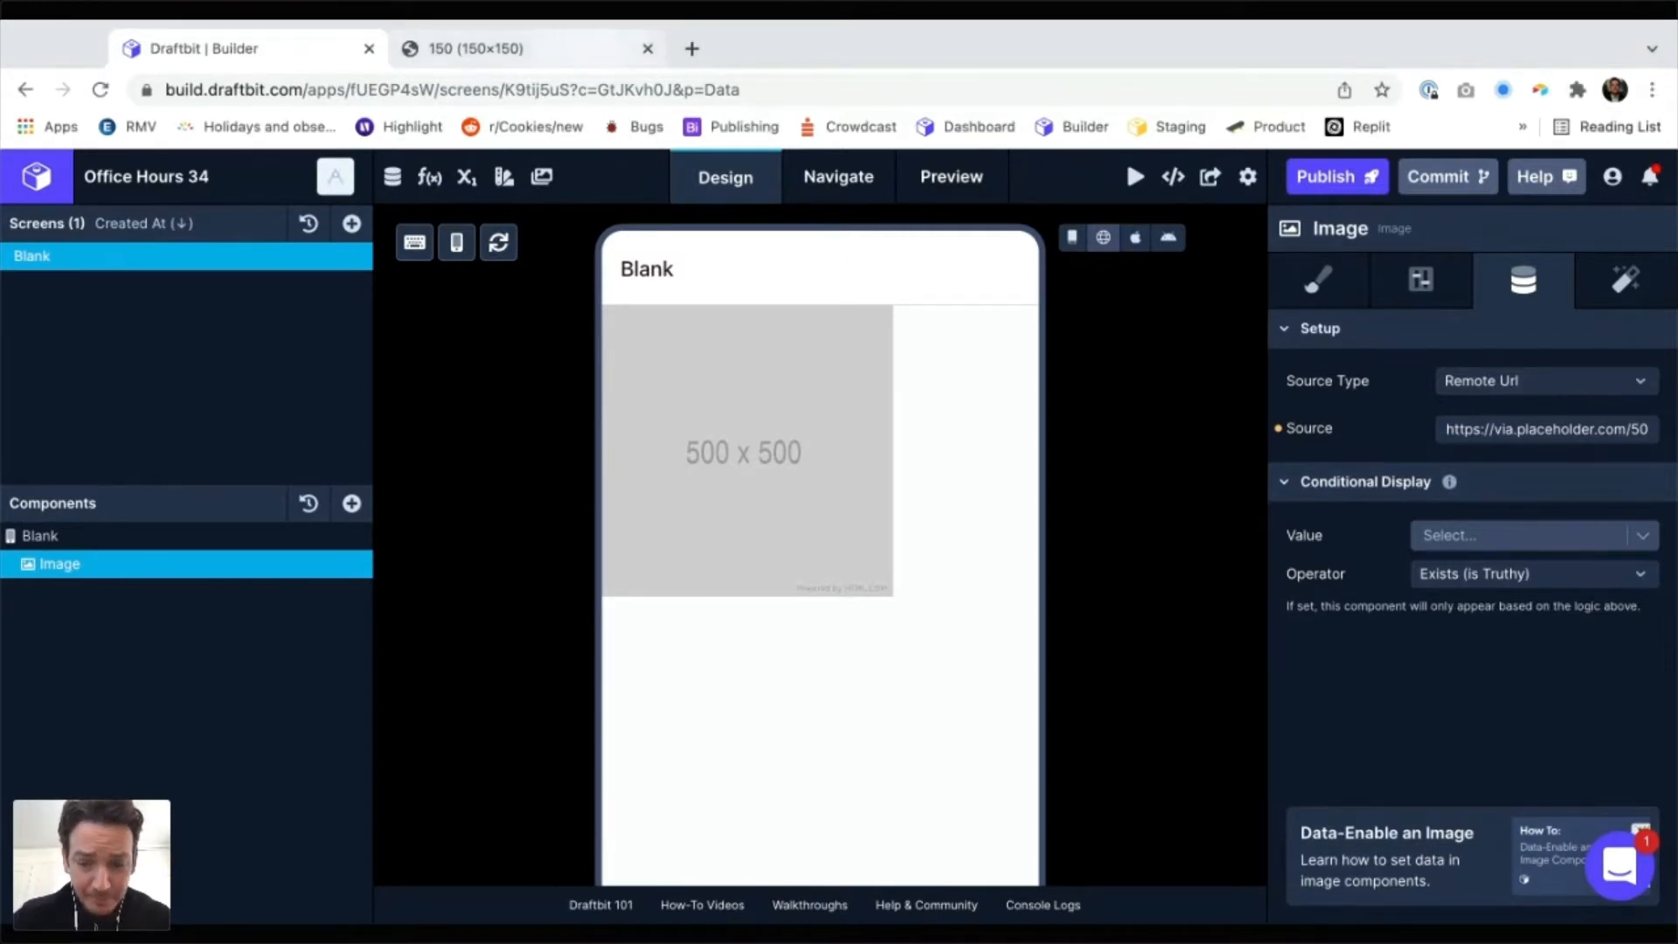
{"action": "left_click", "coordinate": [542, 49]}
{"action": "type", "text": "xano.com"}
{"action": "key", "text": "Return"}
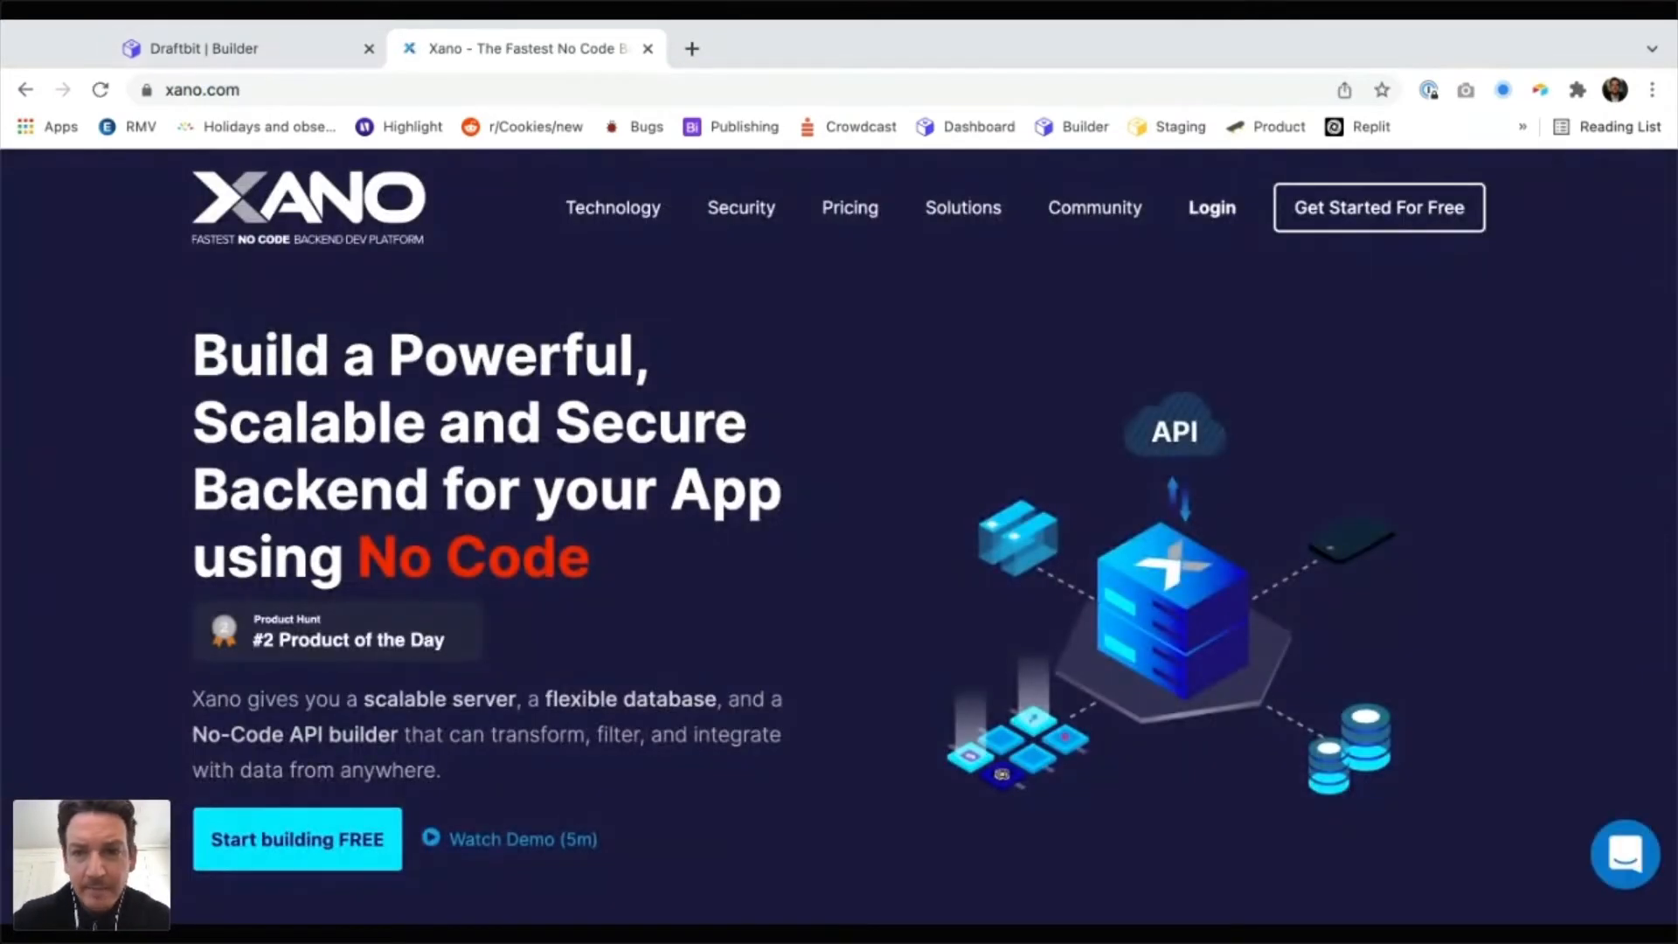
Log in to the Xano account with the saved e-mail and password from the Xano entry in 1Password
{"action": "key", "text": "ctrl+shift+Tab"}
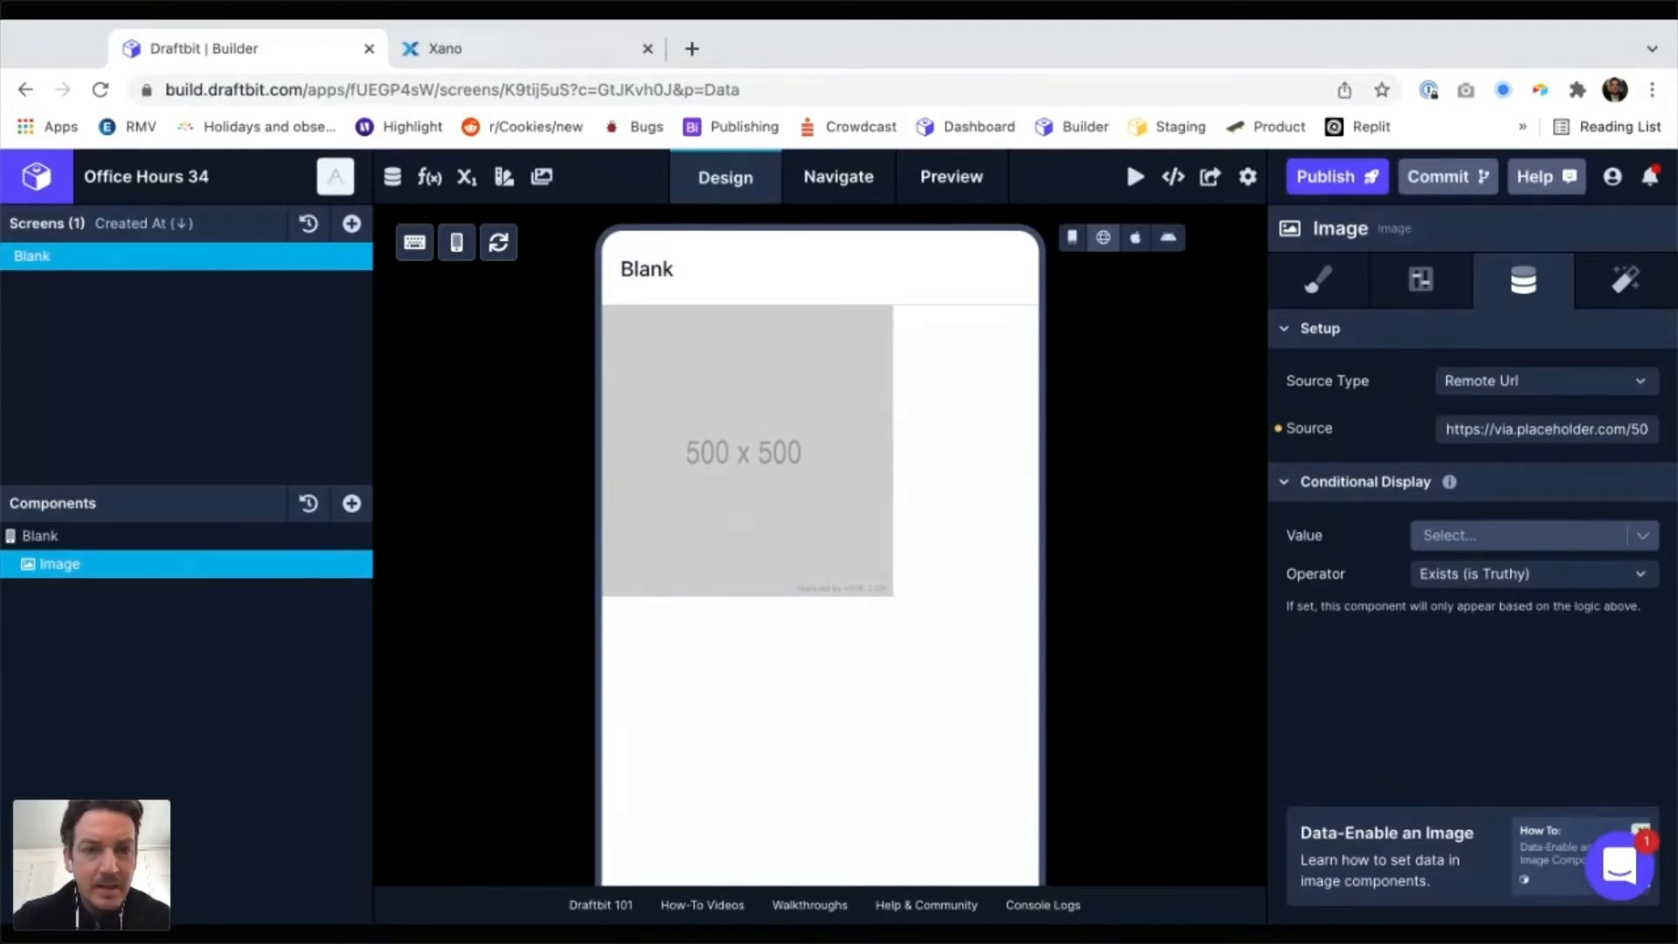
{"action": "left_click", "coordinate": [516, 48]}
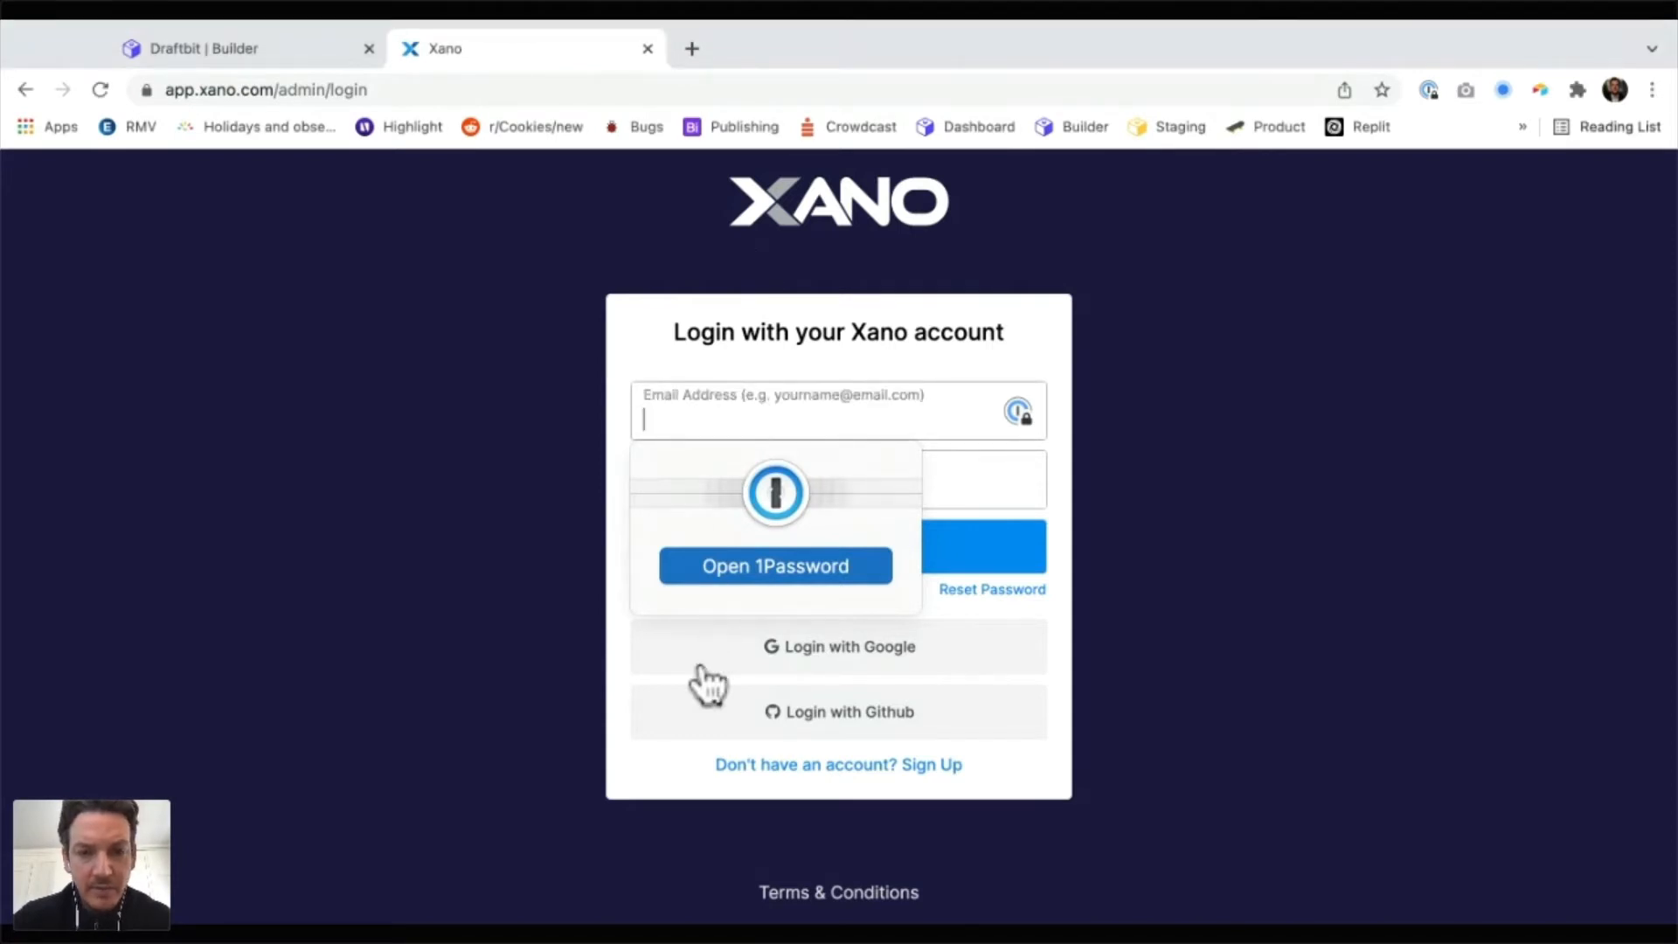
{"action": "left_click", "coordinate": [719, 552]}
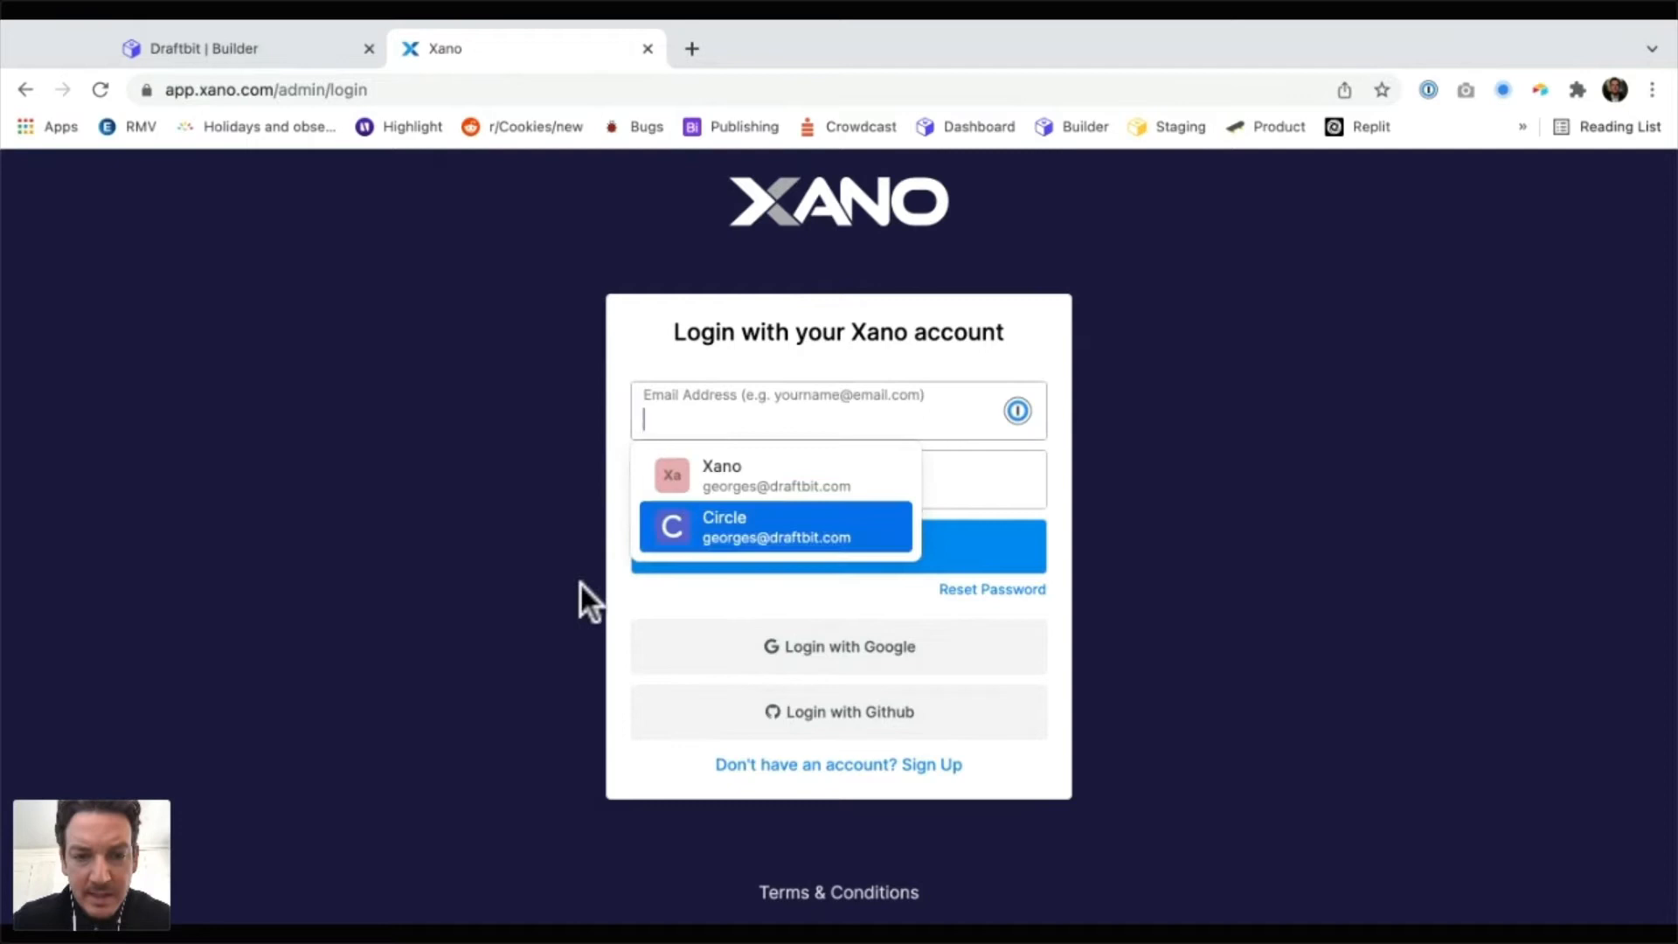
{"action": "left_click", "coordinate": [622, 494]}
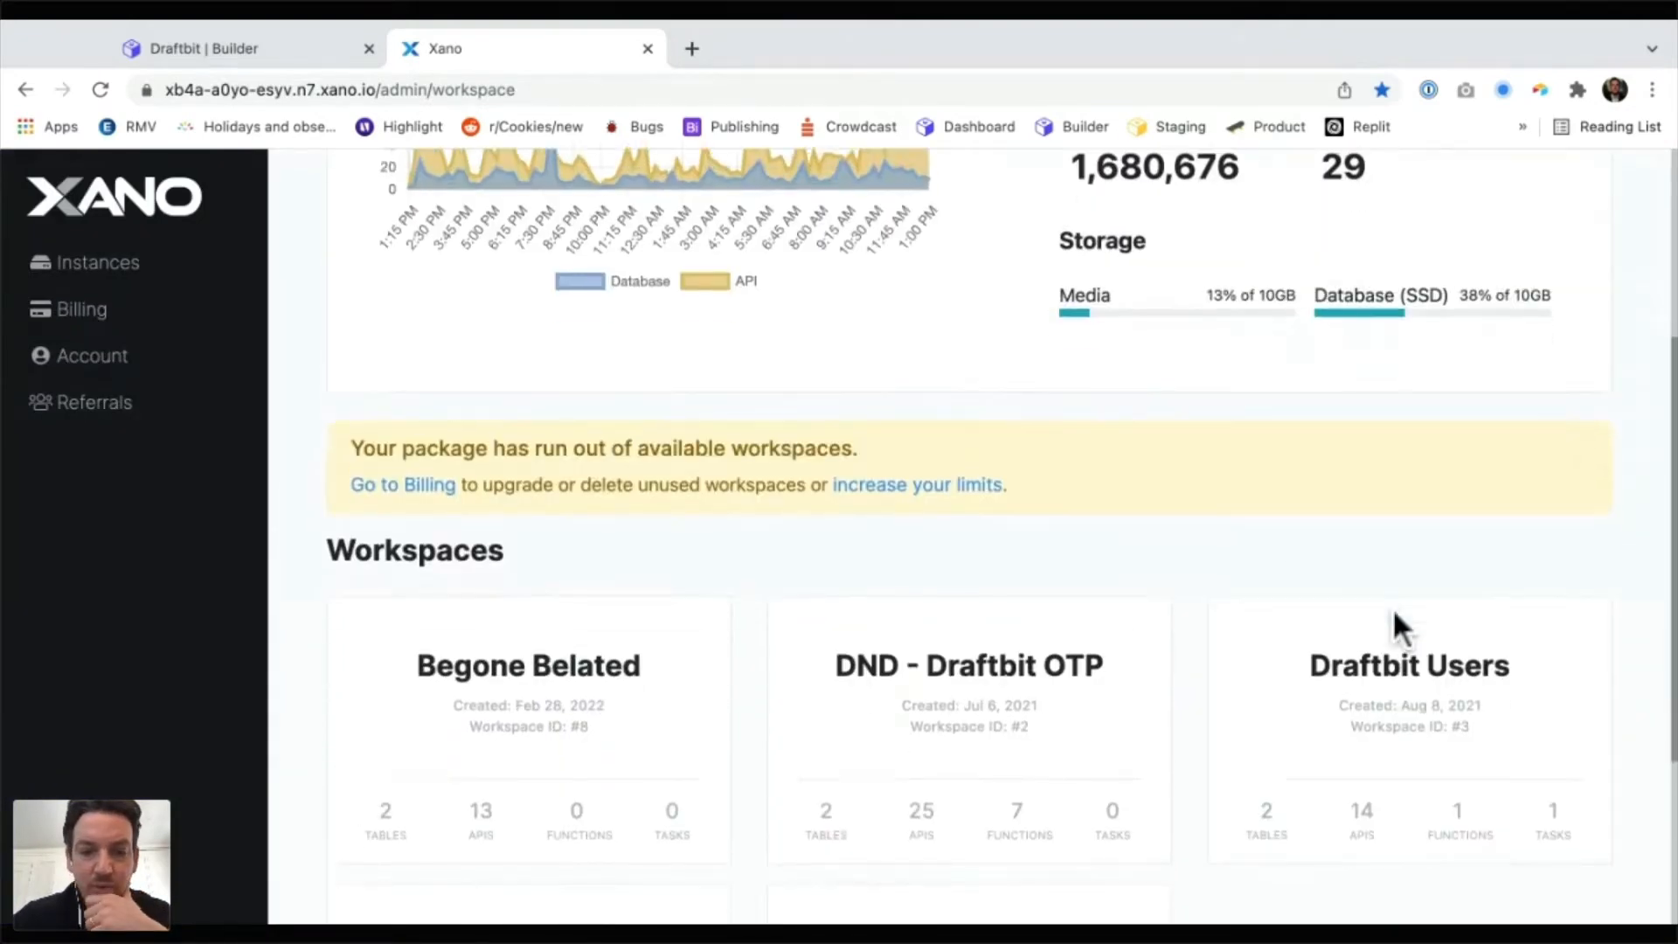
Open the Miscellaneous workspace and look through the schemas of its database tables
{"action": "scroll", "coordinate": [1393, 625], "scroll_direction": "down", "scroll_amount": 3}
{"action": "left_click", "coordinate": [970, 691]}
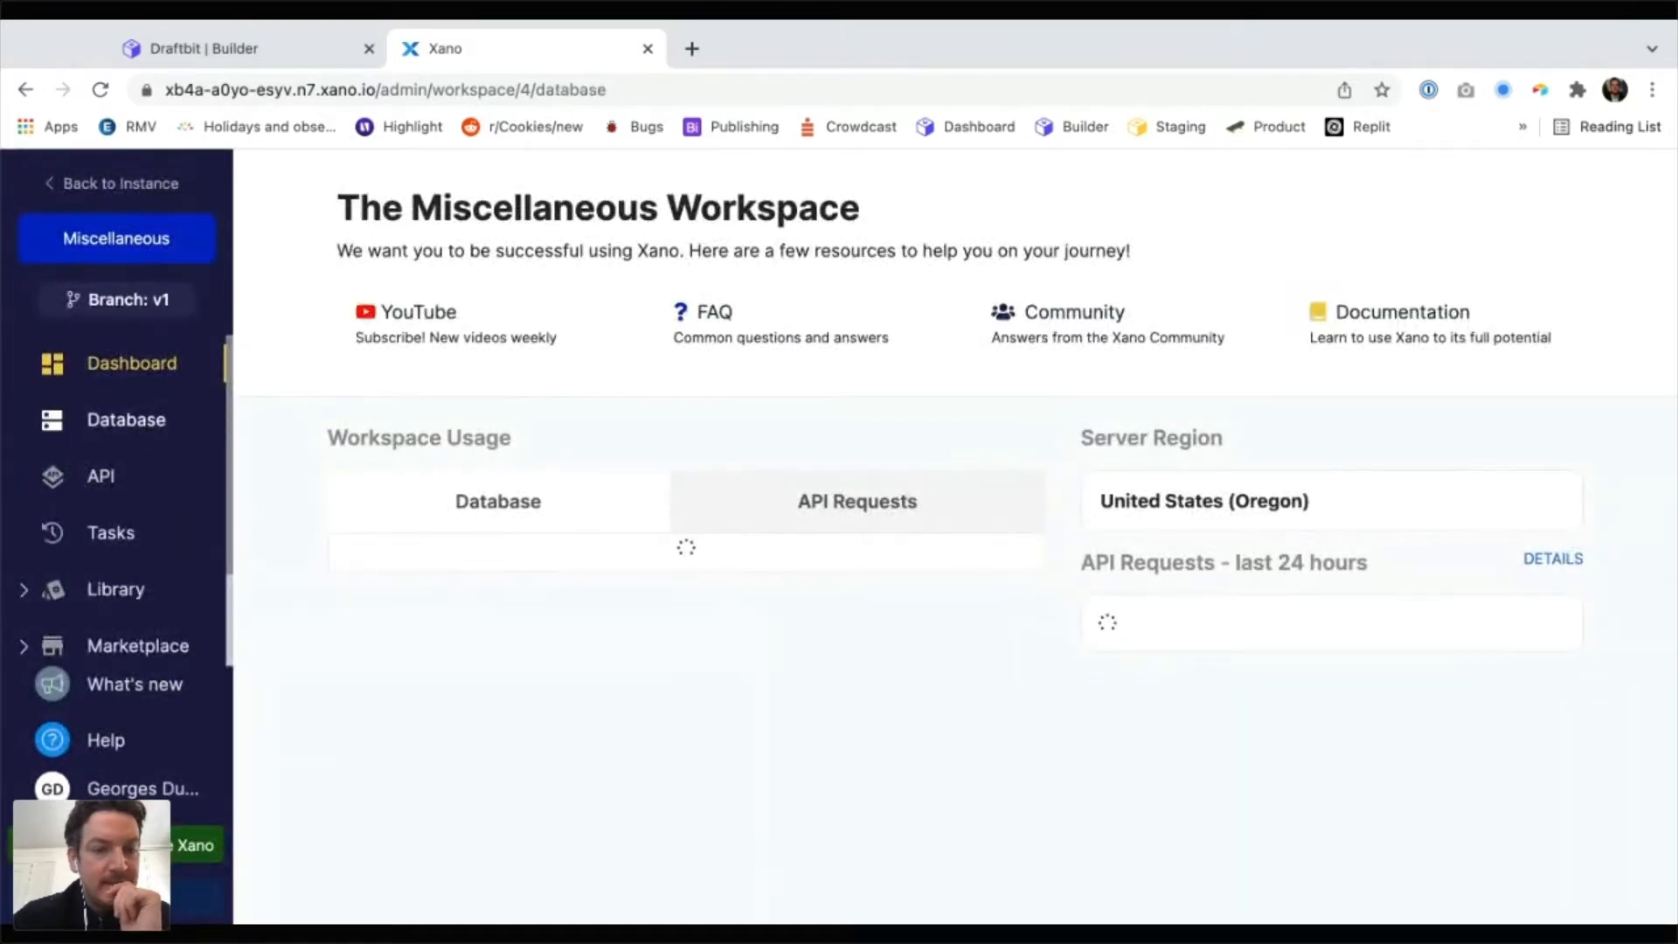
{"action": "scroll", "coordinate": [817, 742], "scroll_direction": "down", "scroll_amount": 3}
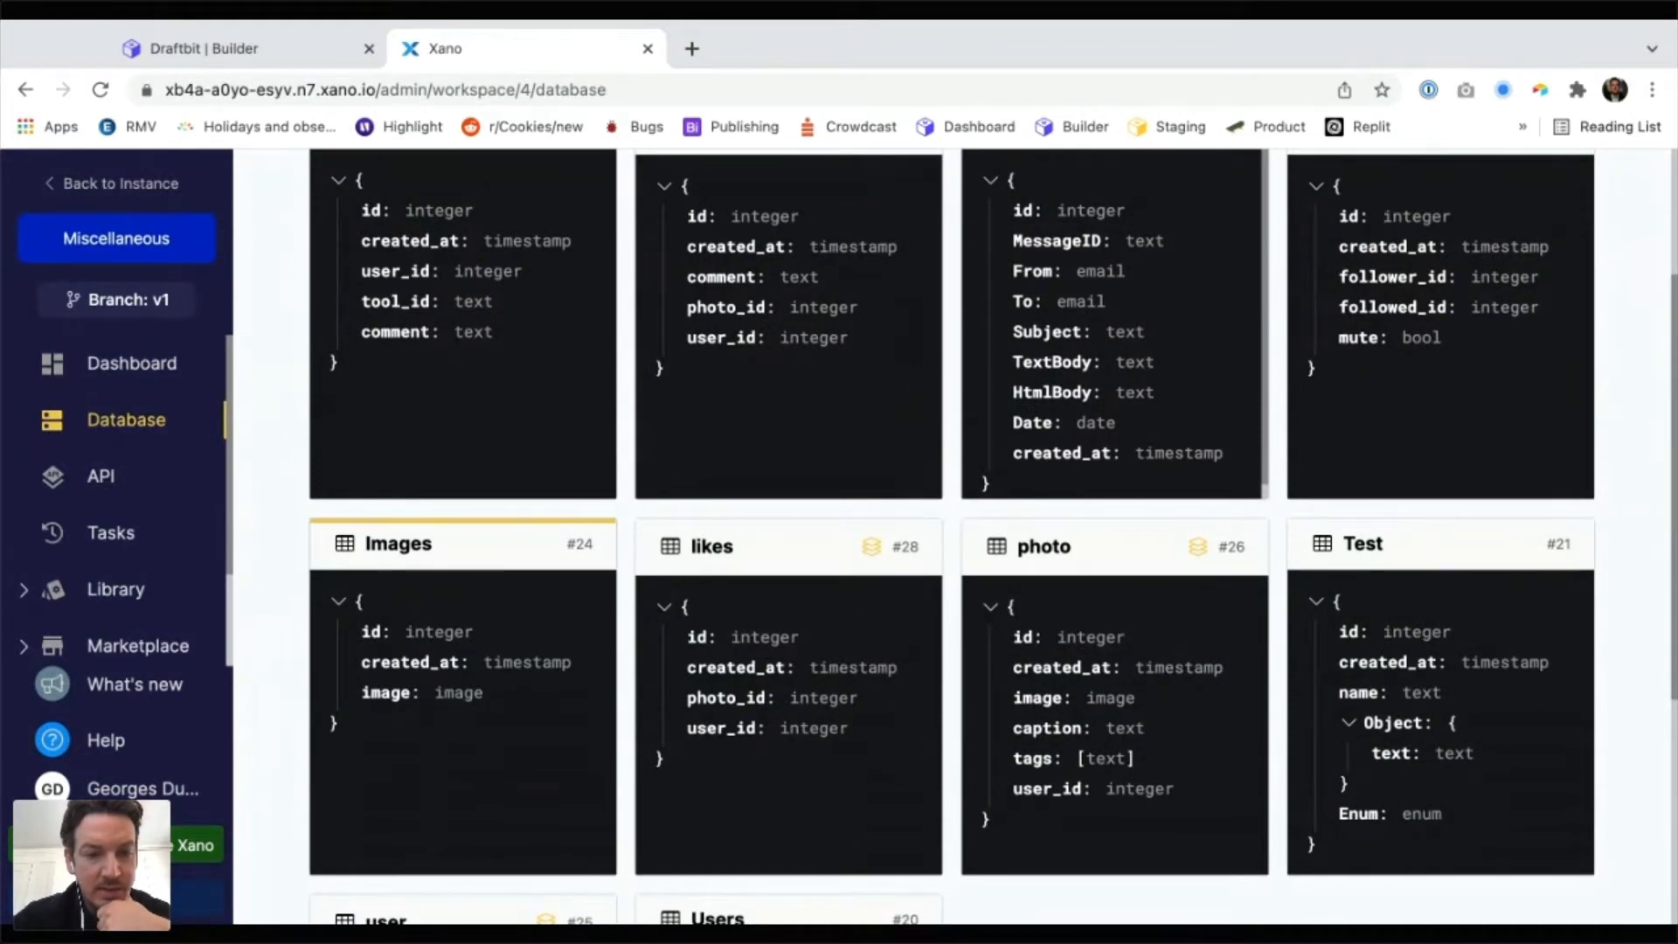
{"action": "scroll", "coordinate": [992, 535], "scroll_direction": "down", "scroll_amount": 3}
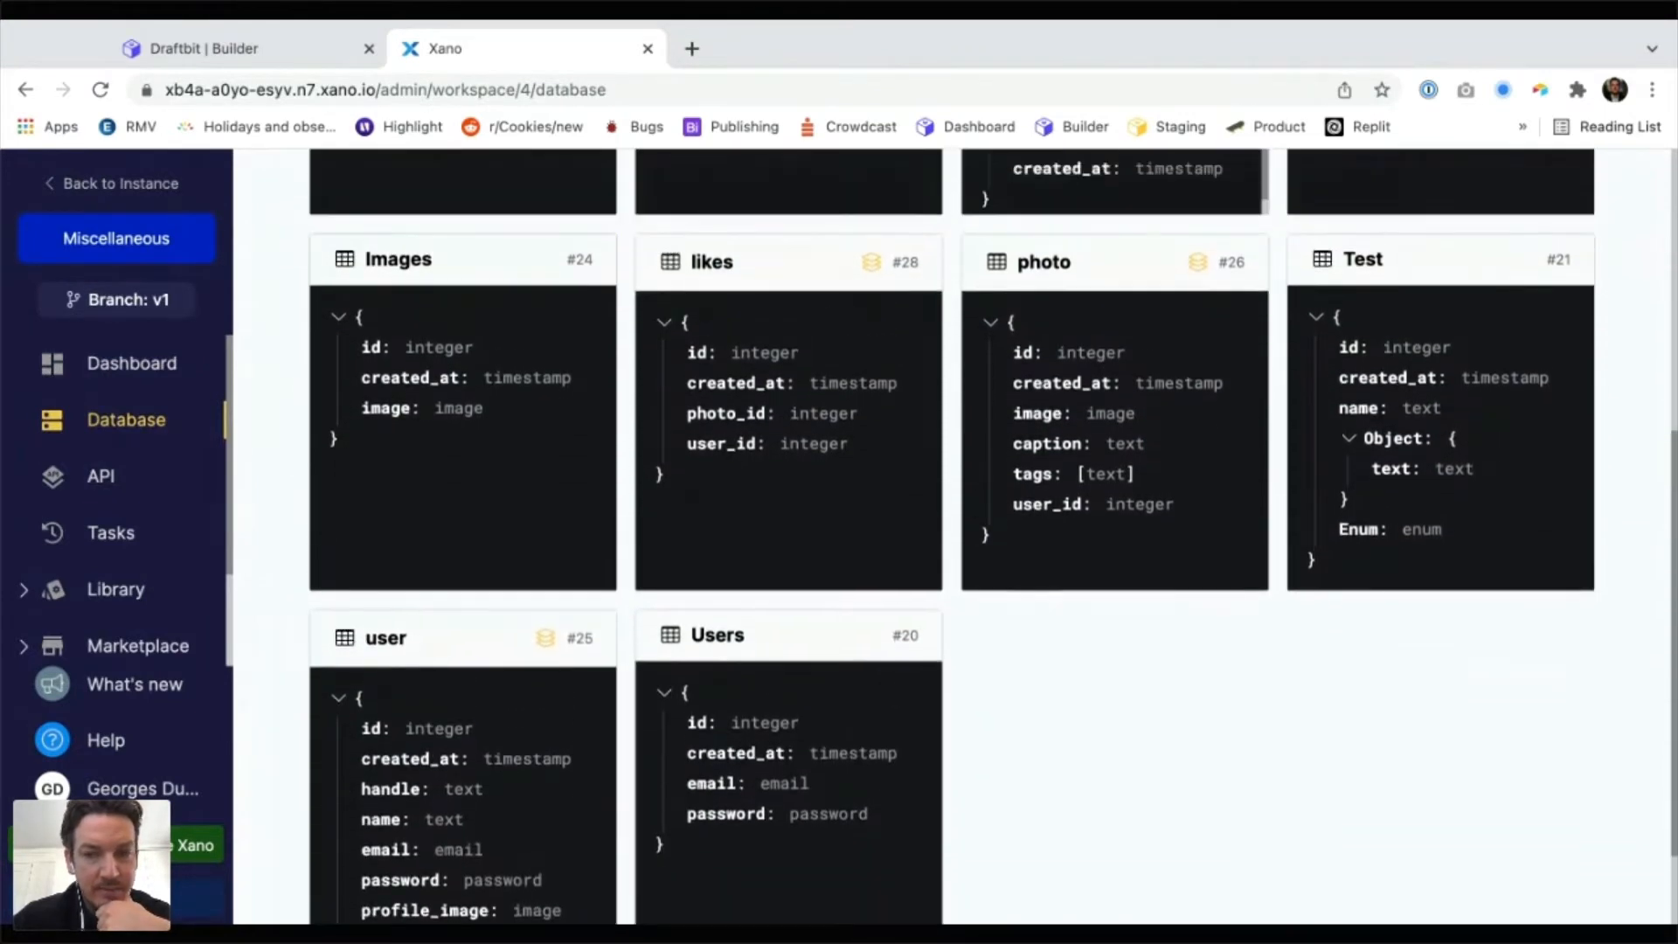
{"action": "scroll", "coordinate": [953, 535], "scroll_direction": "up", "scroll_amount": 1}
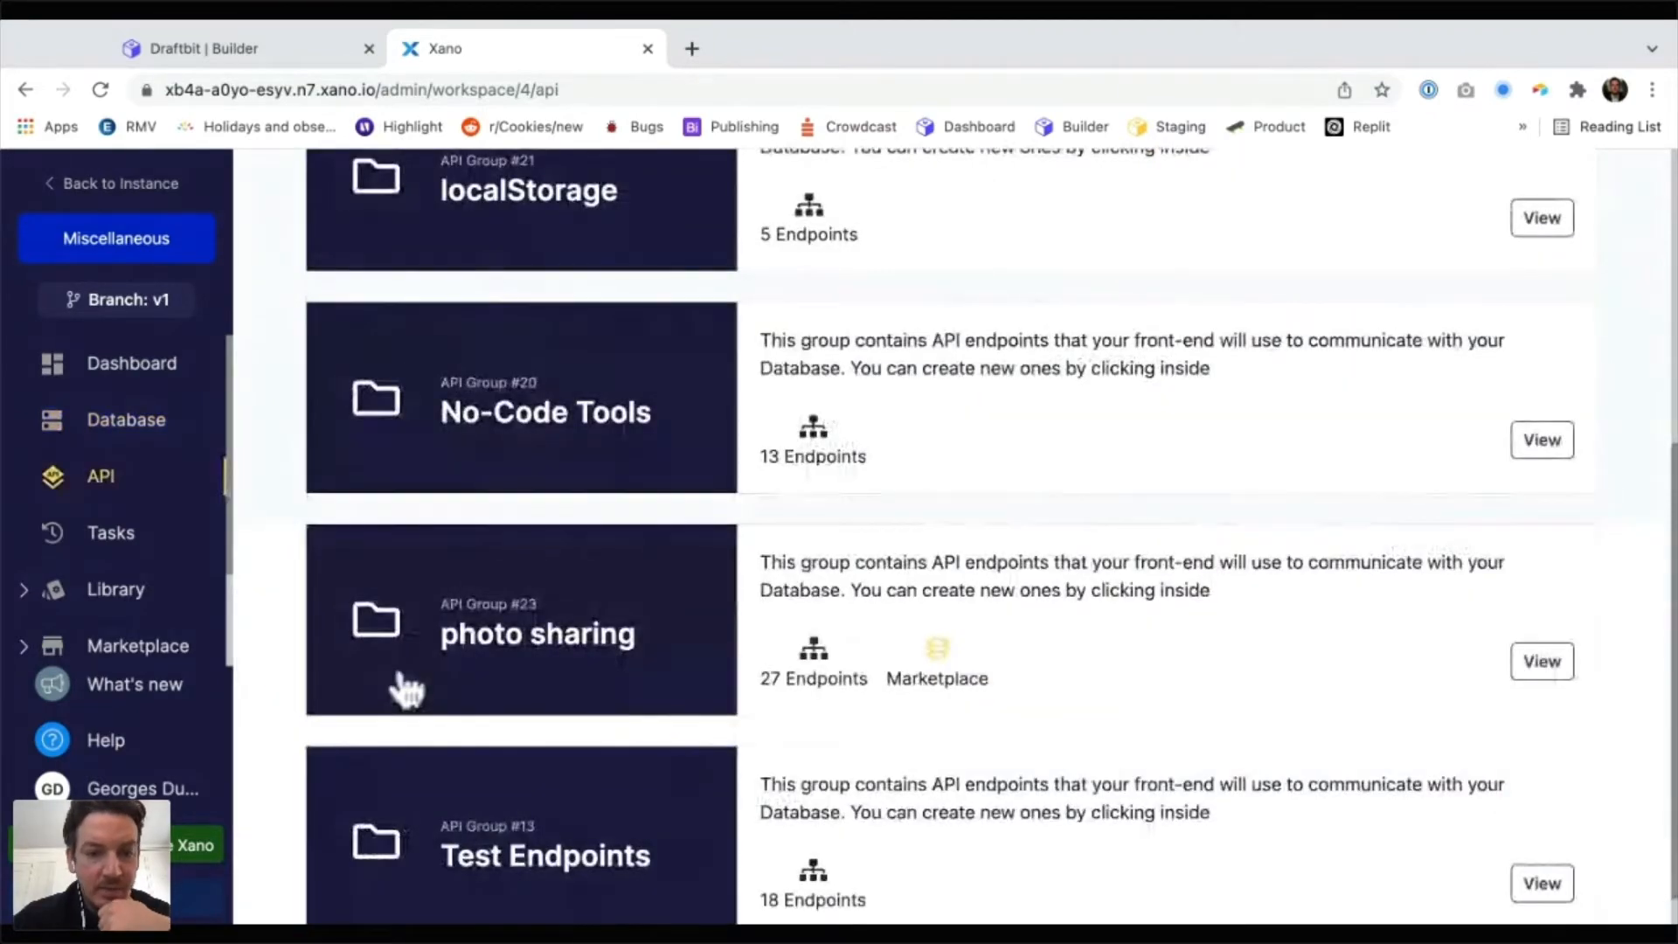
Look through the workspace's API groups and examine the photo, upload and user endpoints of the photo sharing group
{"action": "scroll", "coordinate": [406, 691], "scroll_direction": "up", "scroll_amount": 1}
{"action": "scroll", "coordinate": [405, 686], "scroll_direction": "down", "scroll_amount": 2}
{"action": "scroll", "coordinate": [405, 686], "scroll_direction": "up", "scroll_amount": 4}
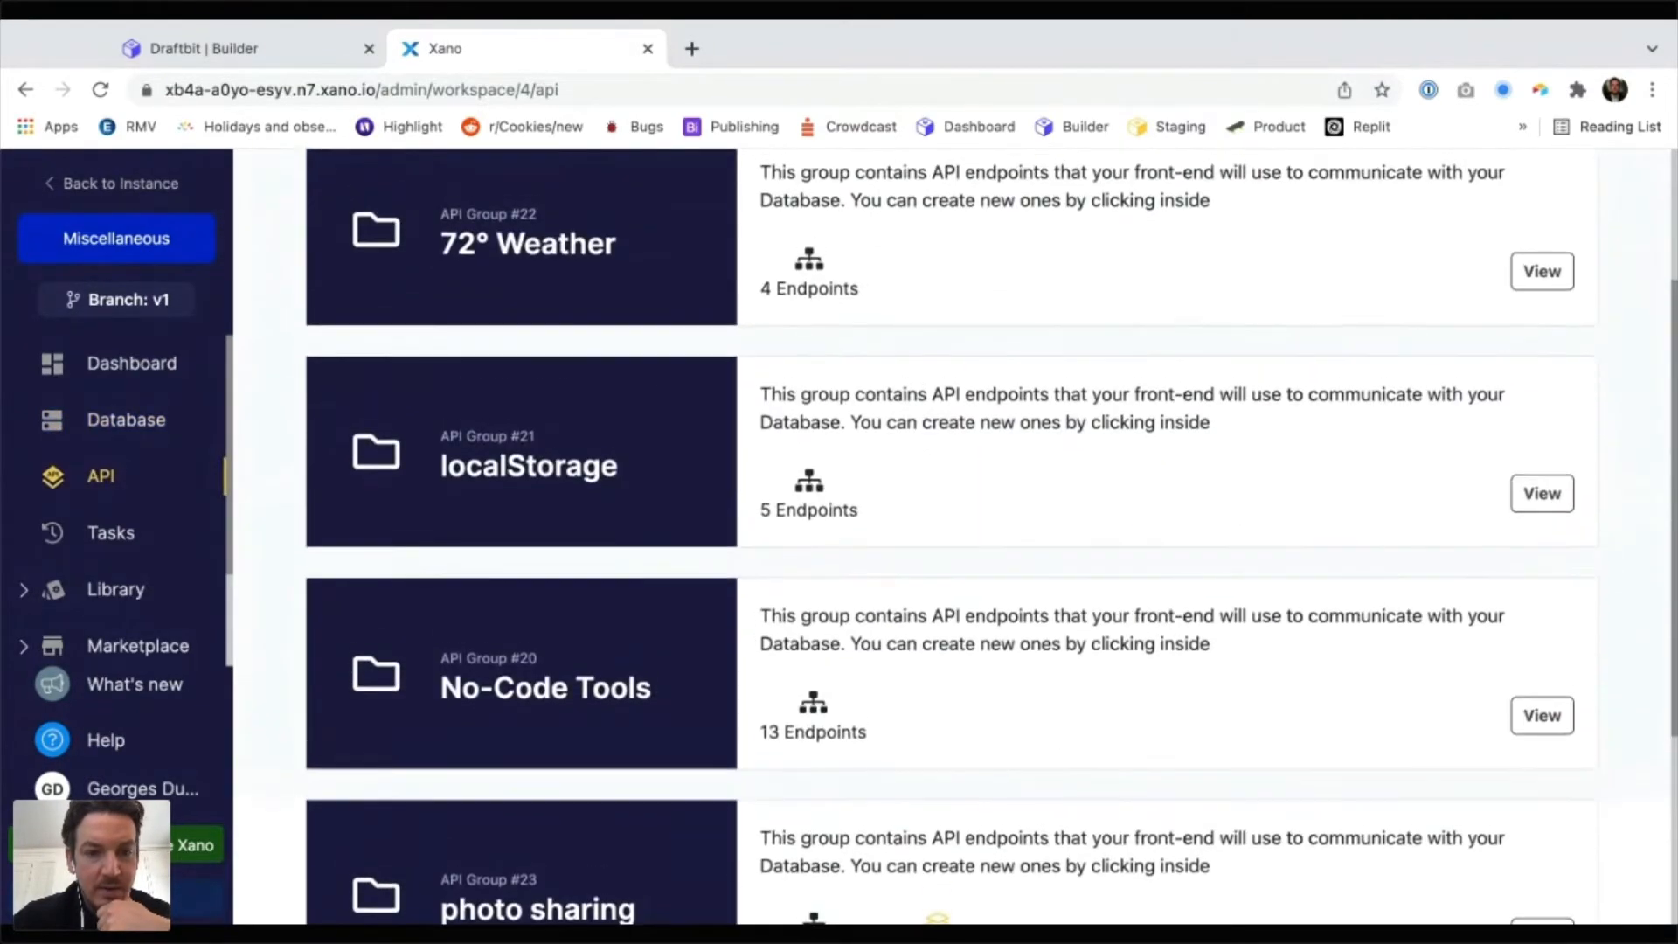
{"action": "scroll", "coordinate": [405, 686], "scroll_direction": "up", "scroll_amount": 3}
{"action": "scroll", "coordinate": [248, 704], "scroll_direction": "down", "scroll_amount": 6}
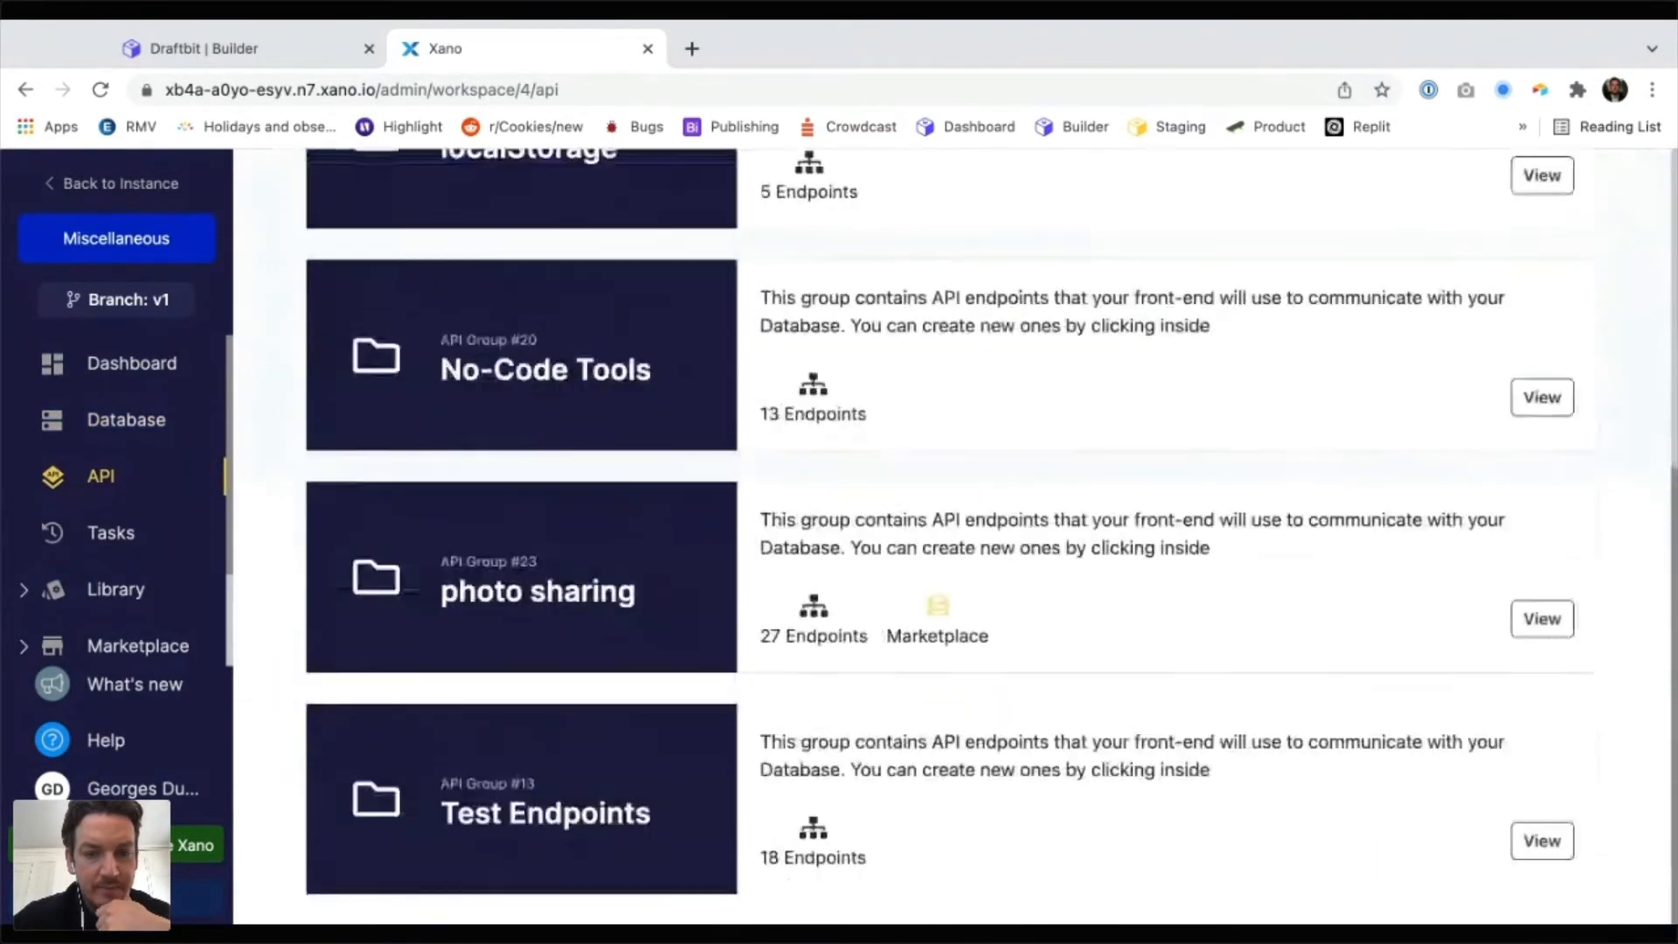
{"action": "left_click", "coordinate": [243, 687]}
{"action": "scroll", "coordinate": [234, 754], "scroll_direction": "down", "scroll_amount": 15}
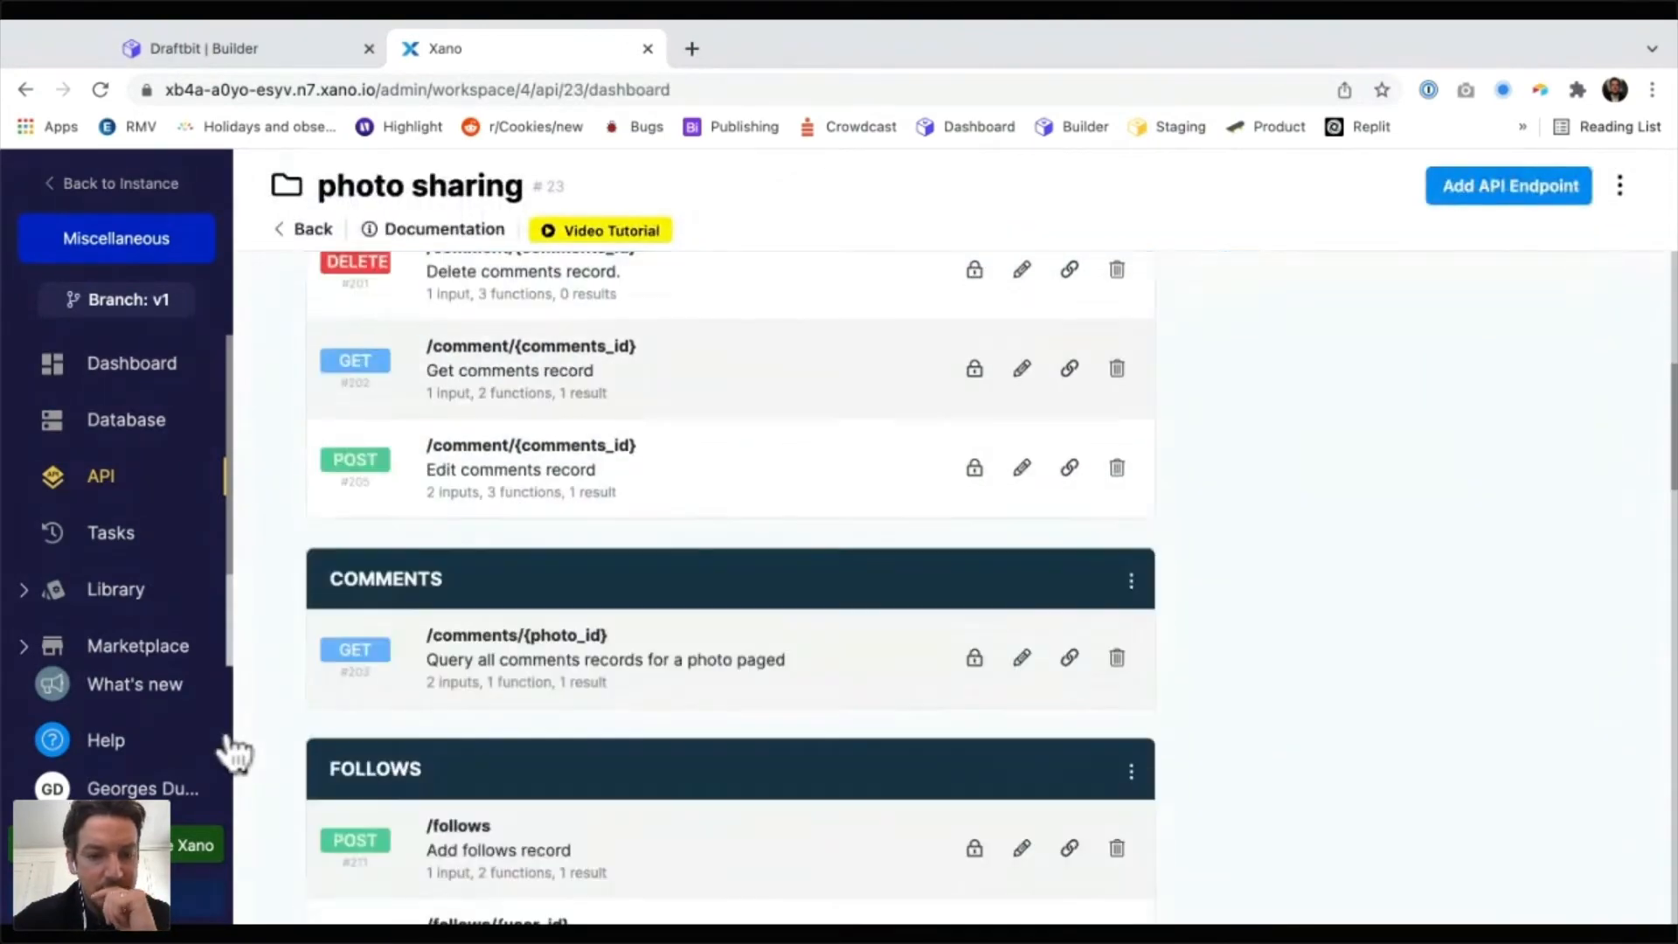
{"action": "scroll", "coordinate": [730, 585], "scroll_direction": "down", "scroll_amount": 8}
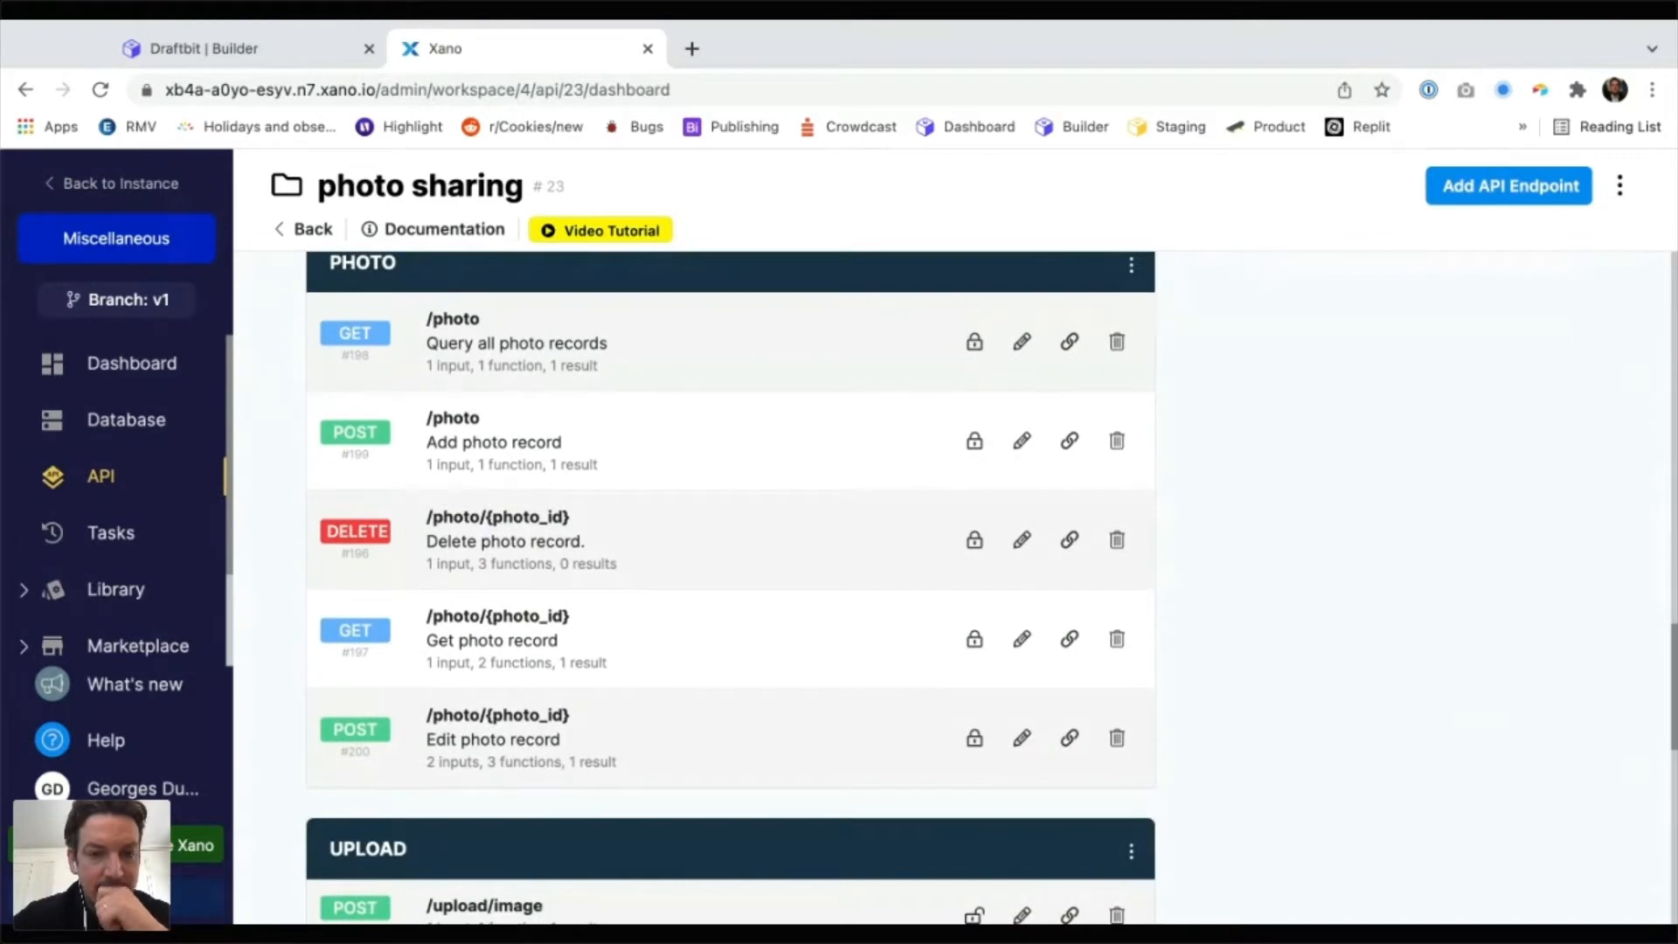
{"action": "scroll", "coordinate": [730, 586], "scroll_direction": "down", "scroll_amount": 3}
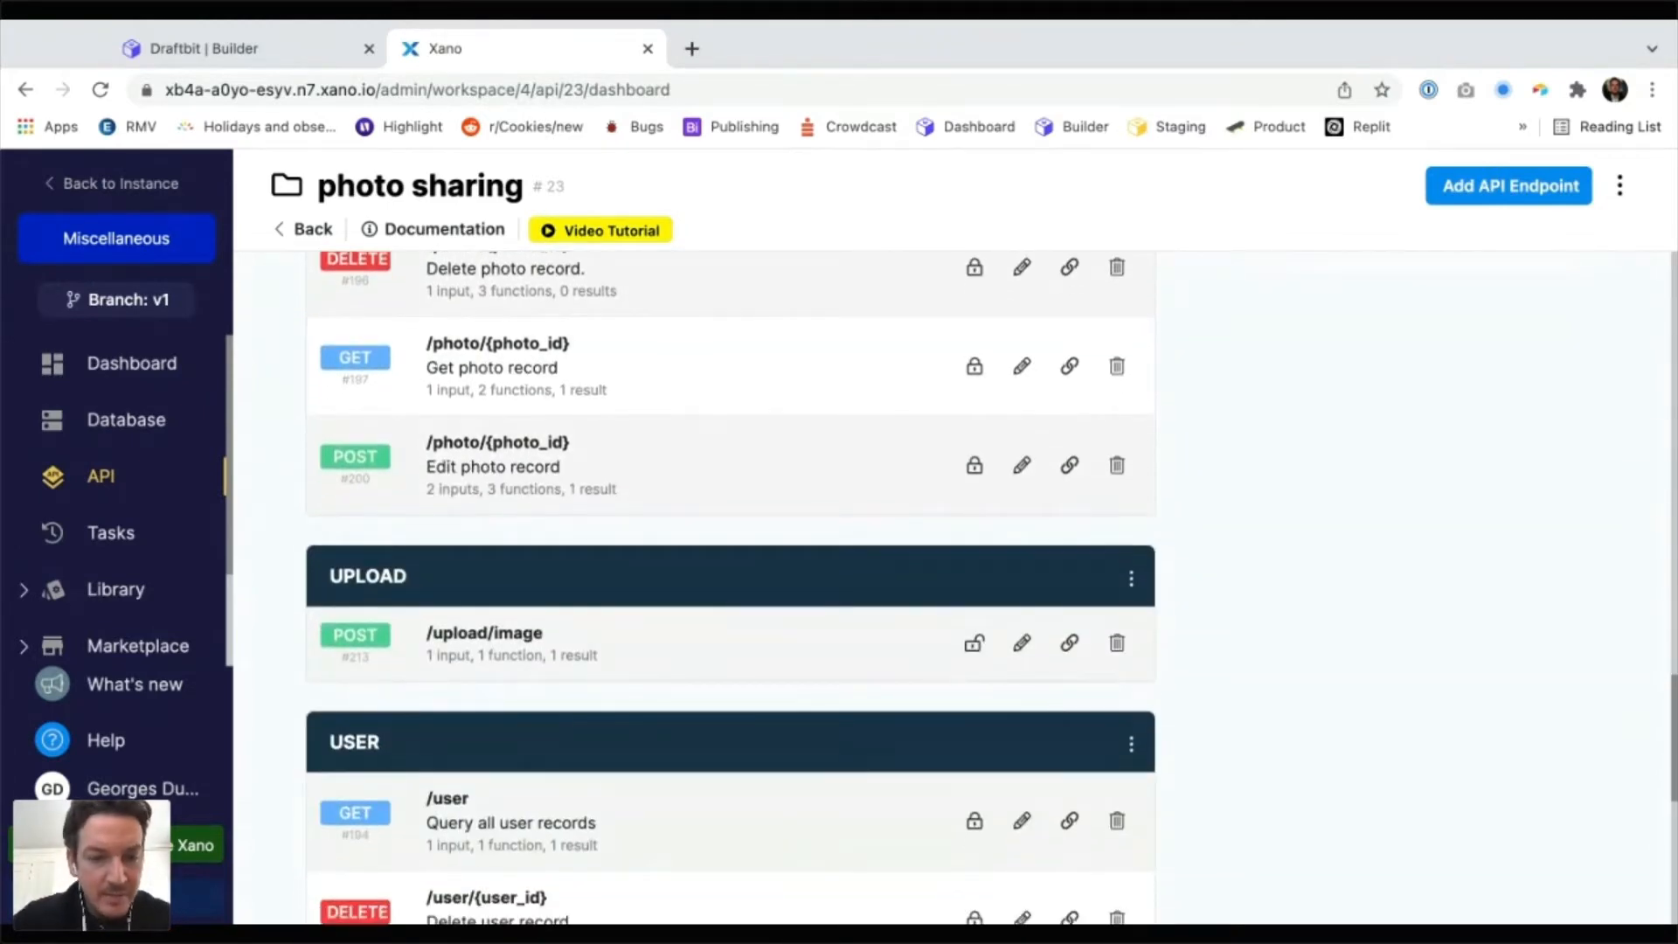
{"action": "scroll", "coordinate": [730, 585], "scroll_direction": "down", "scroll_amount": 5}
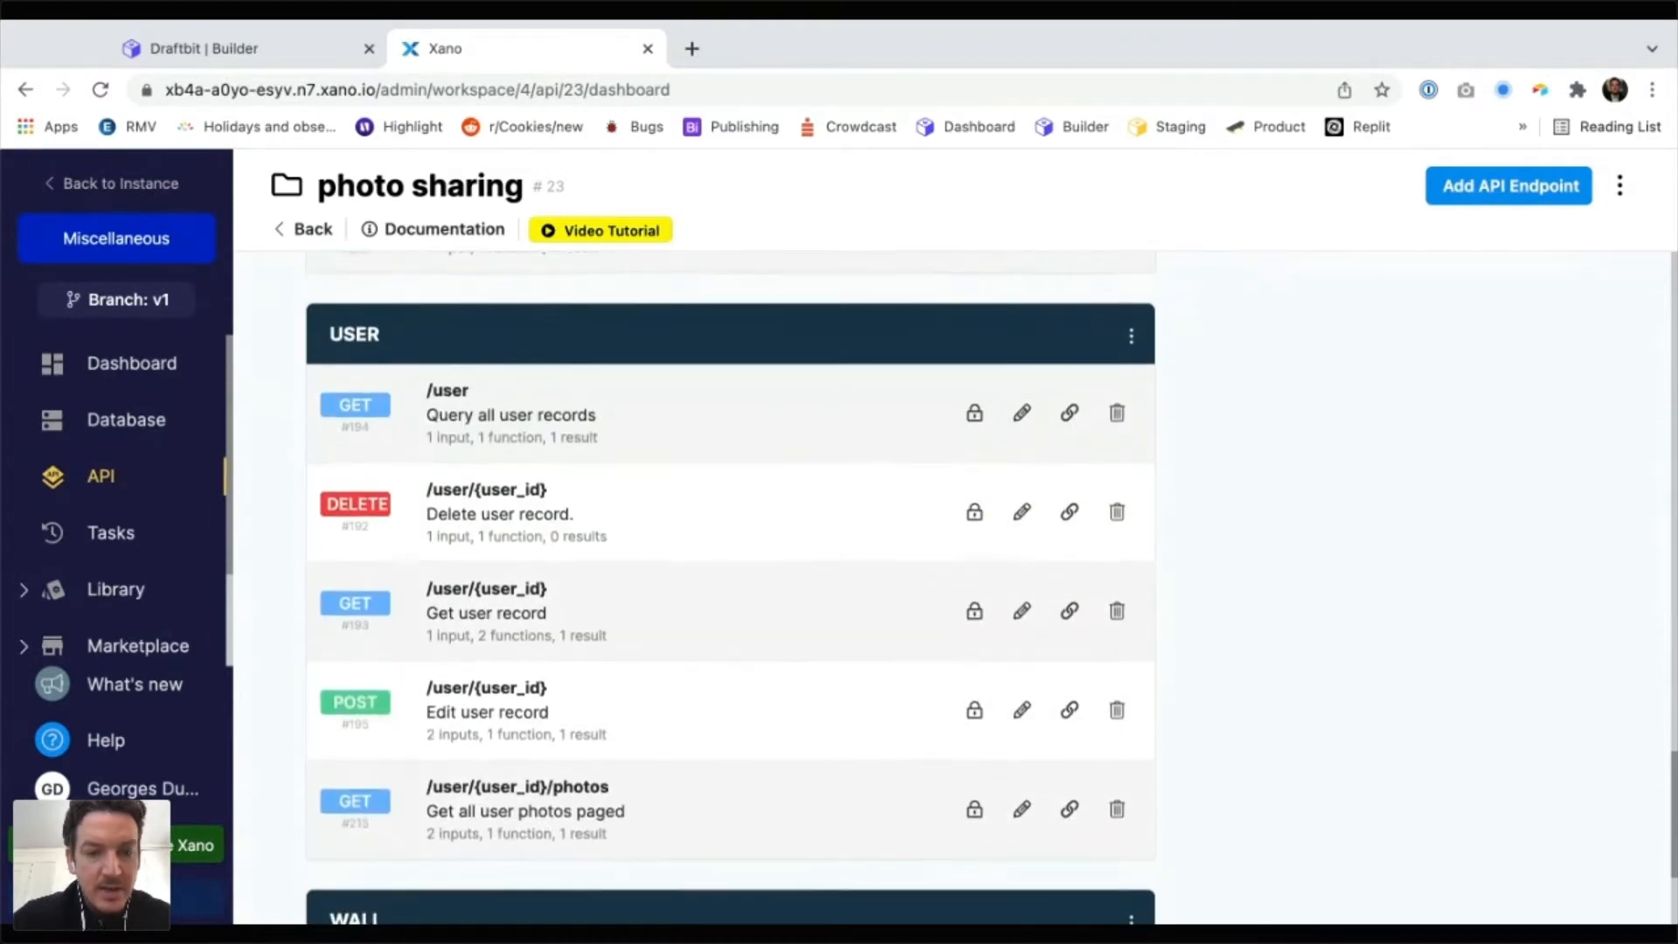
{"action": "scroll", "coordinate": [729, 586], "scroll_direction": "up", "scroll_amount": 2}
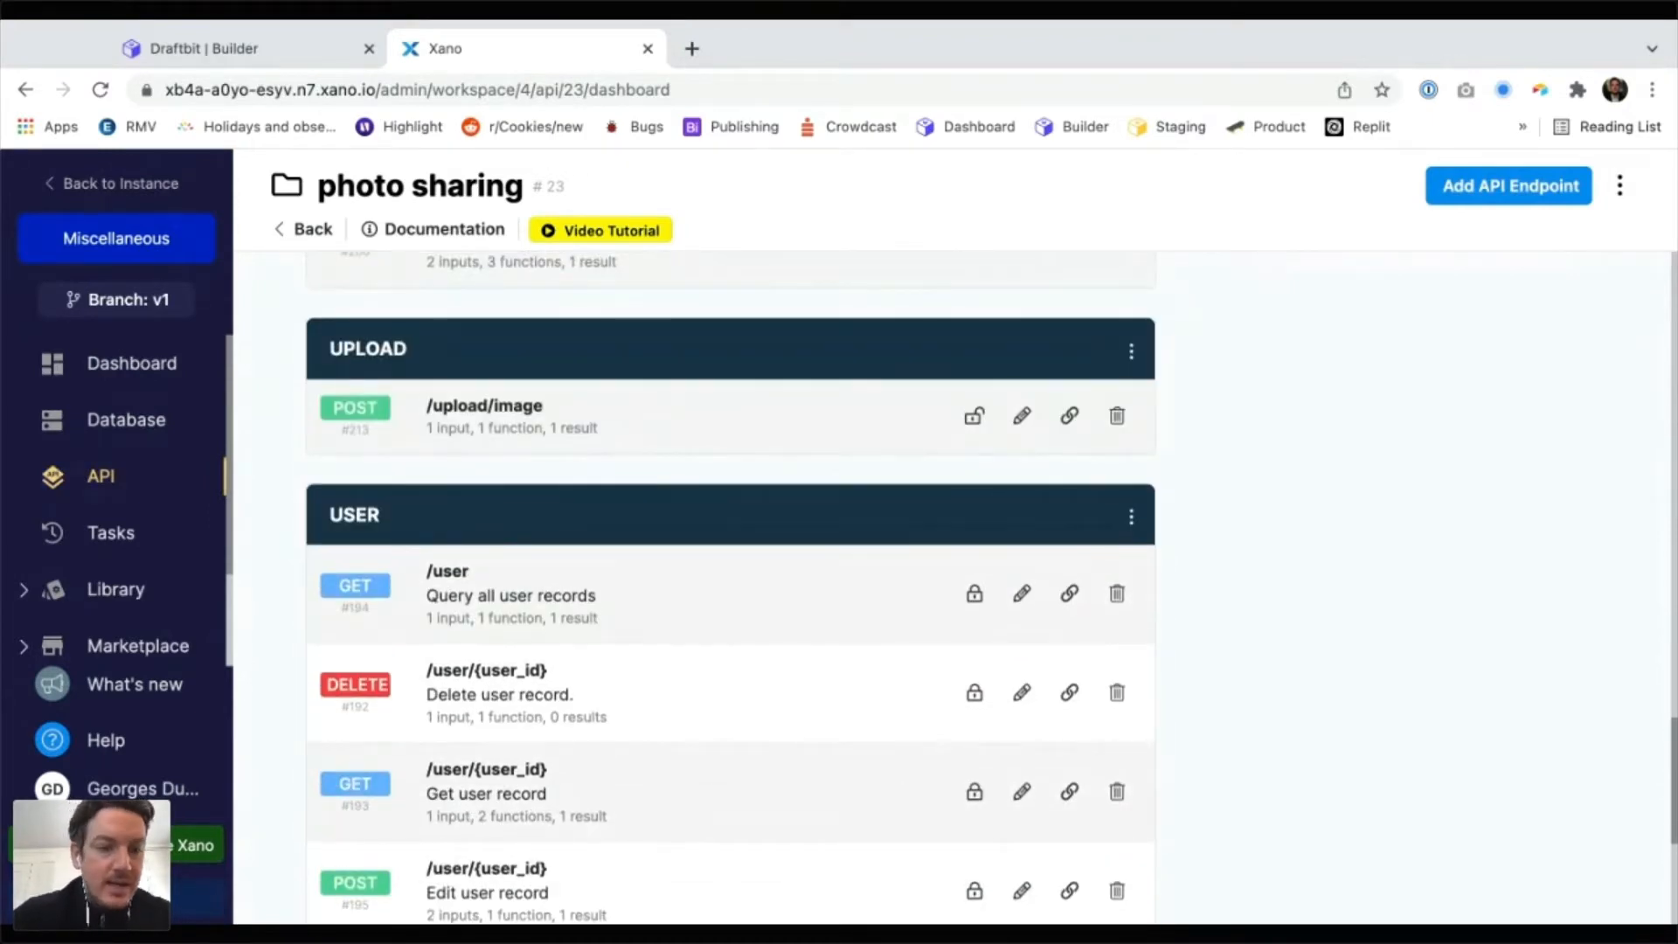
Return to the API groups and add a group named Upload Image with Swagger documentation enabled
{"action": "left_click", "coordinate": [305, 229]}
{"action": "left_click", "coordinate": [1564, 185]}
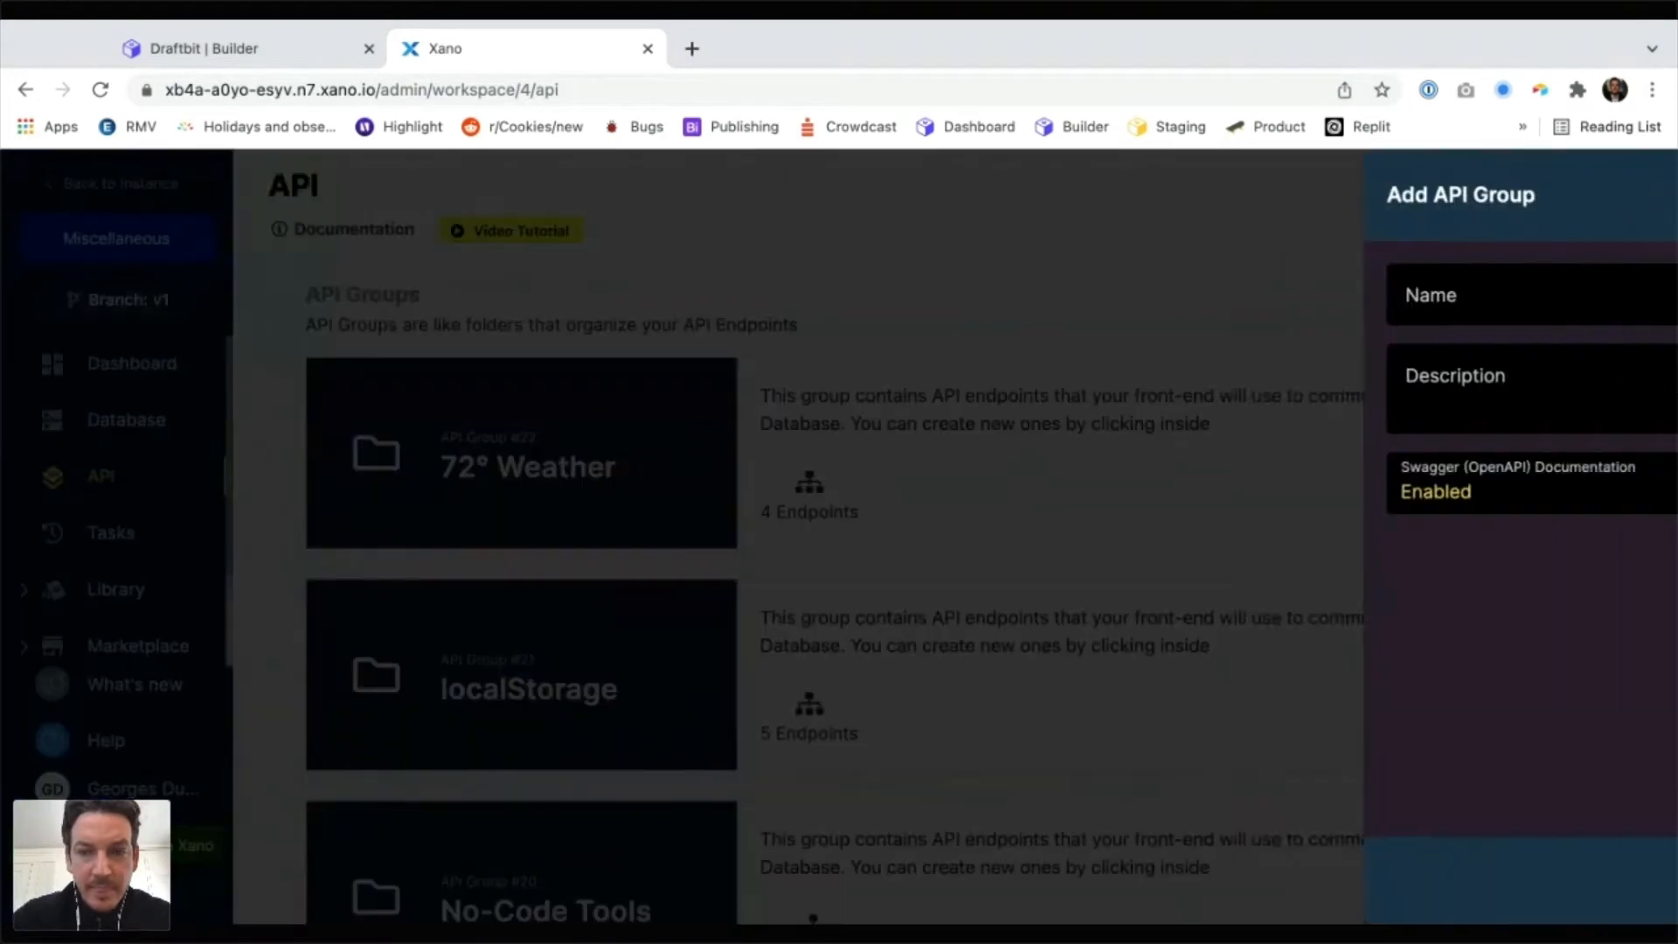
{"action": "type", "text": "Upload Image"}
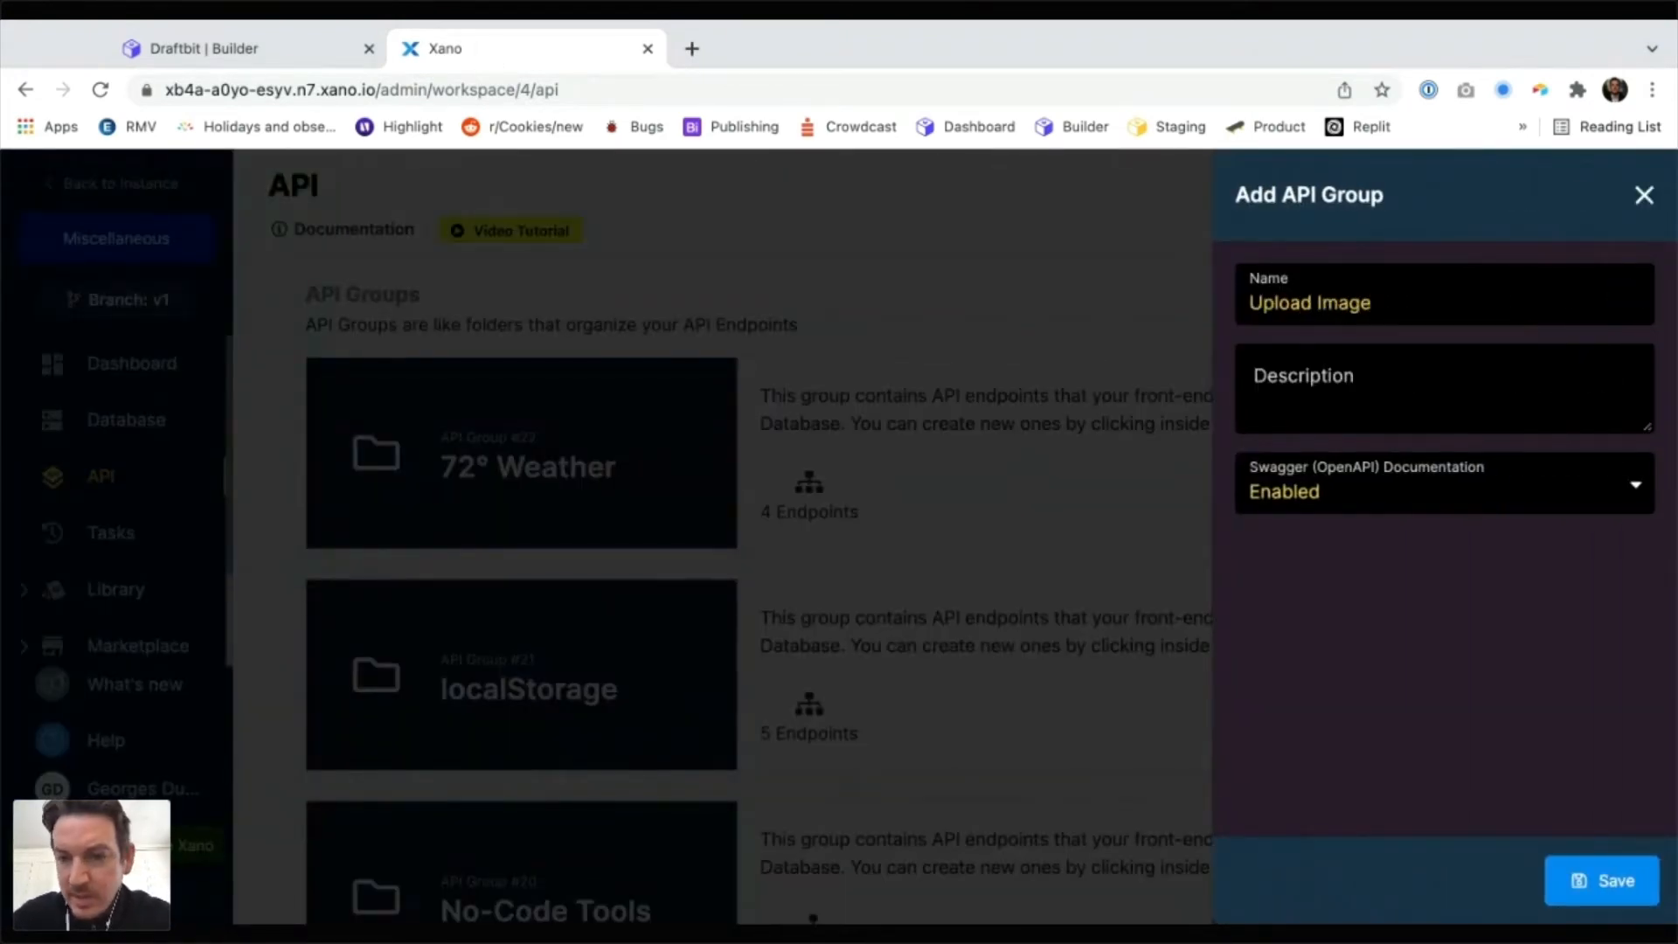
{"action": "left_click", "coordinate": [1602, 880]}
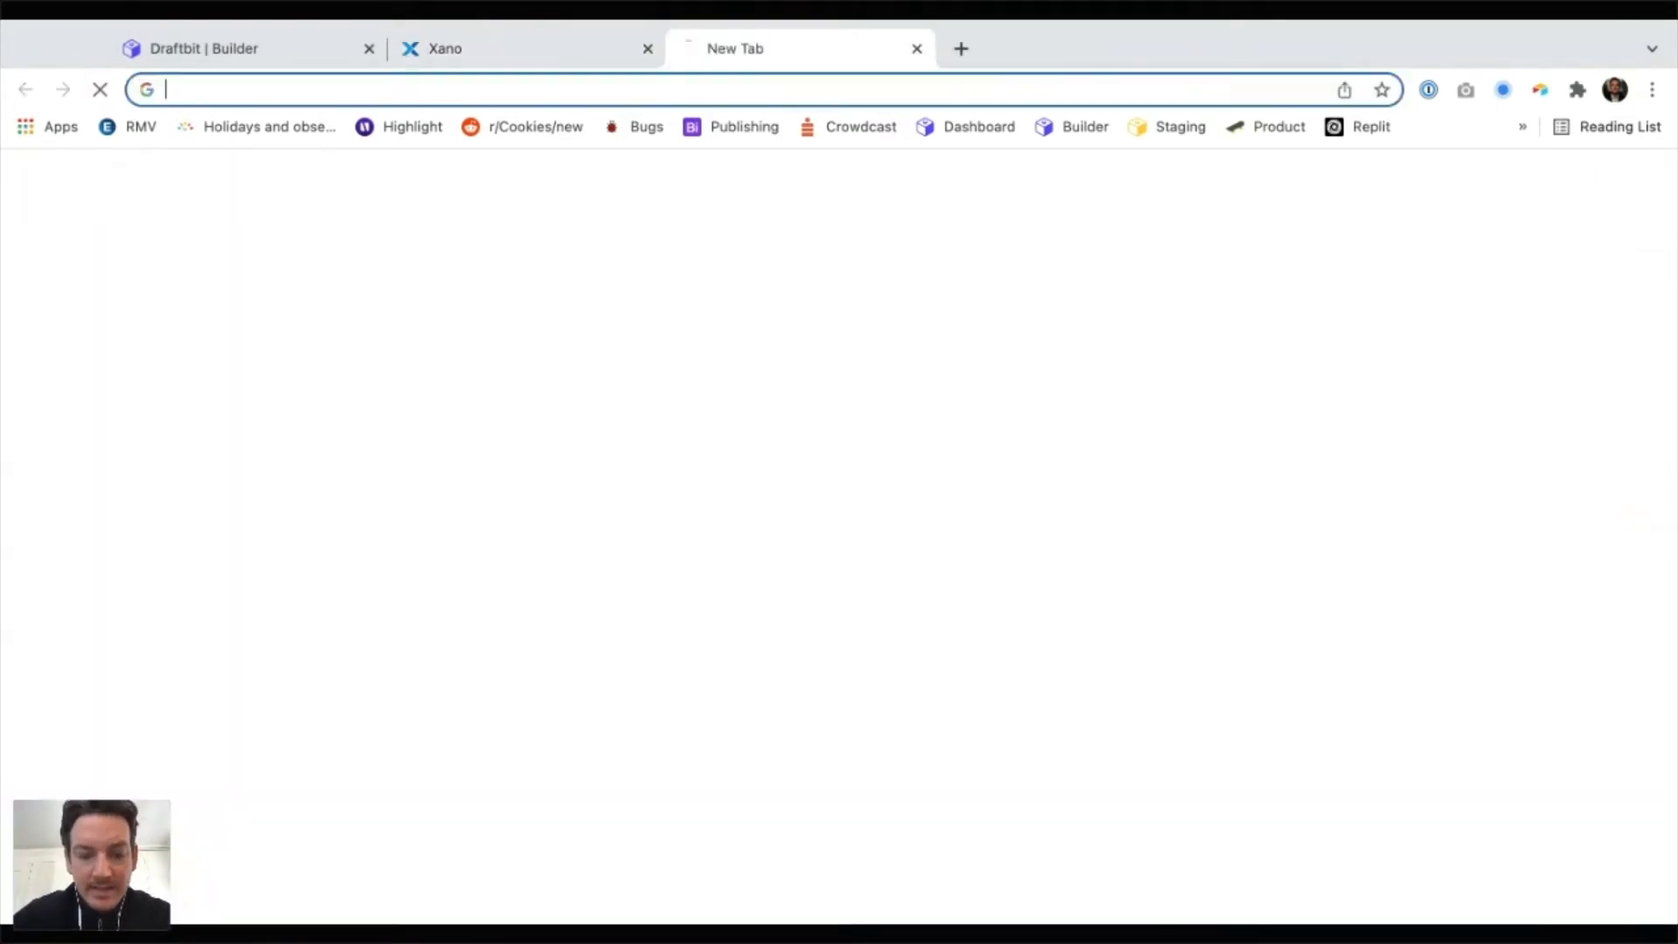
Open docs.xano.com in a new tab, search the documentation for "upload image" and open the API Endpoint Options result
{"action": "key", "text": "super+t"}
{"action": "type", "text": "xano.com"}
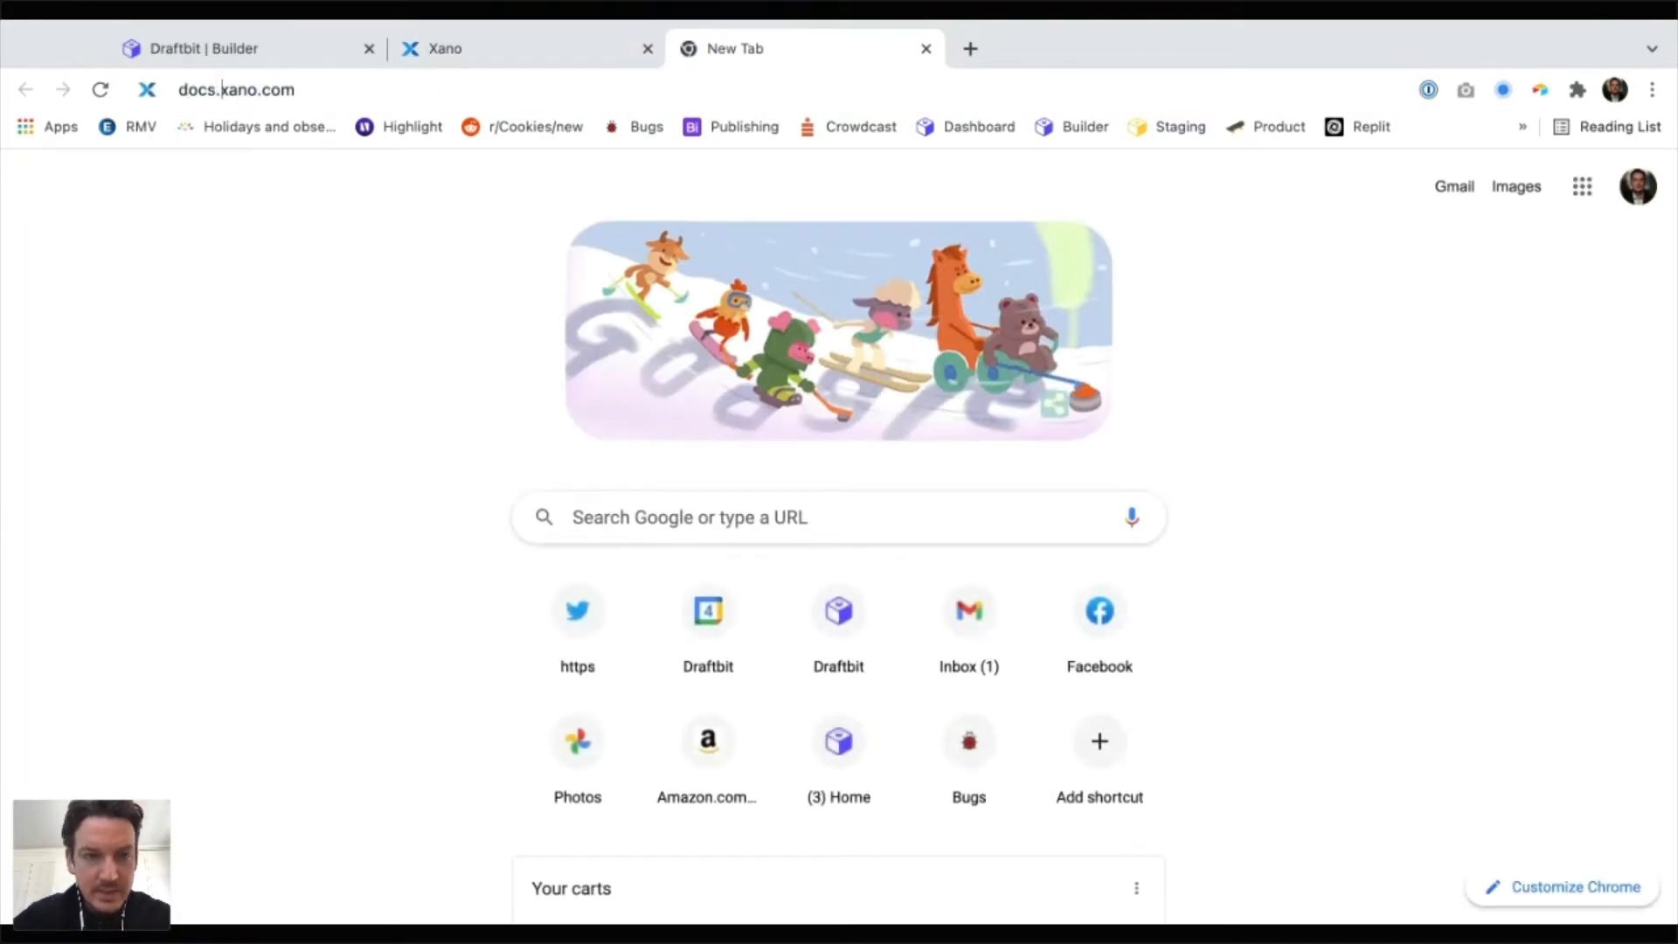
{"action": "key", "text": "Return"}
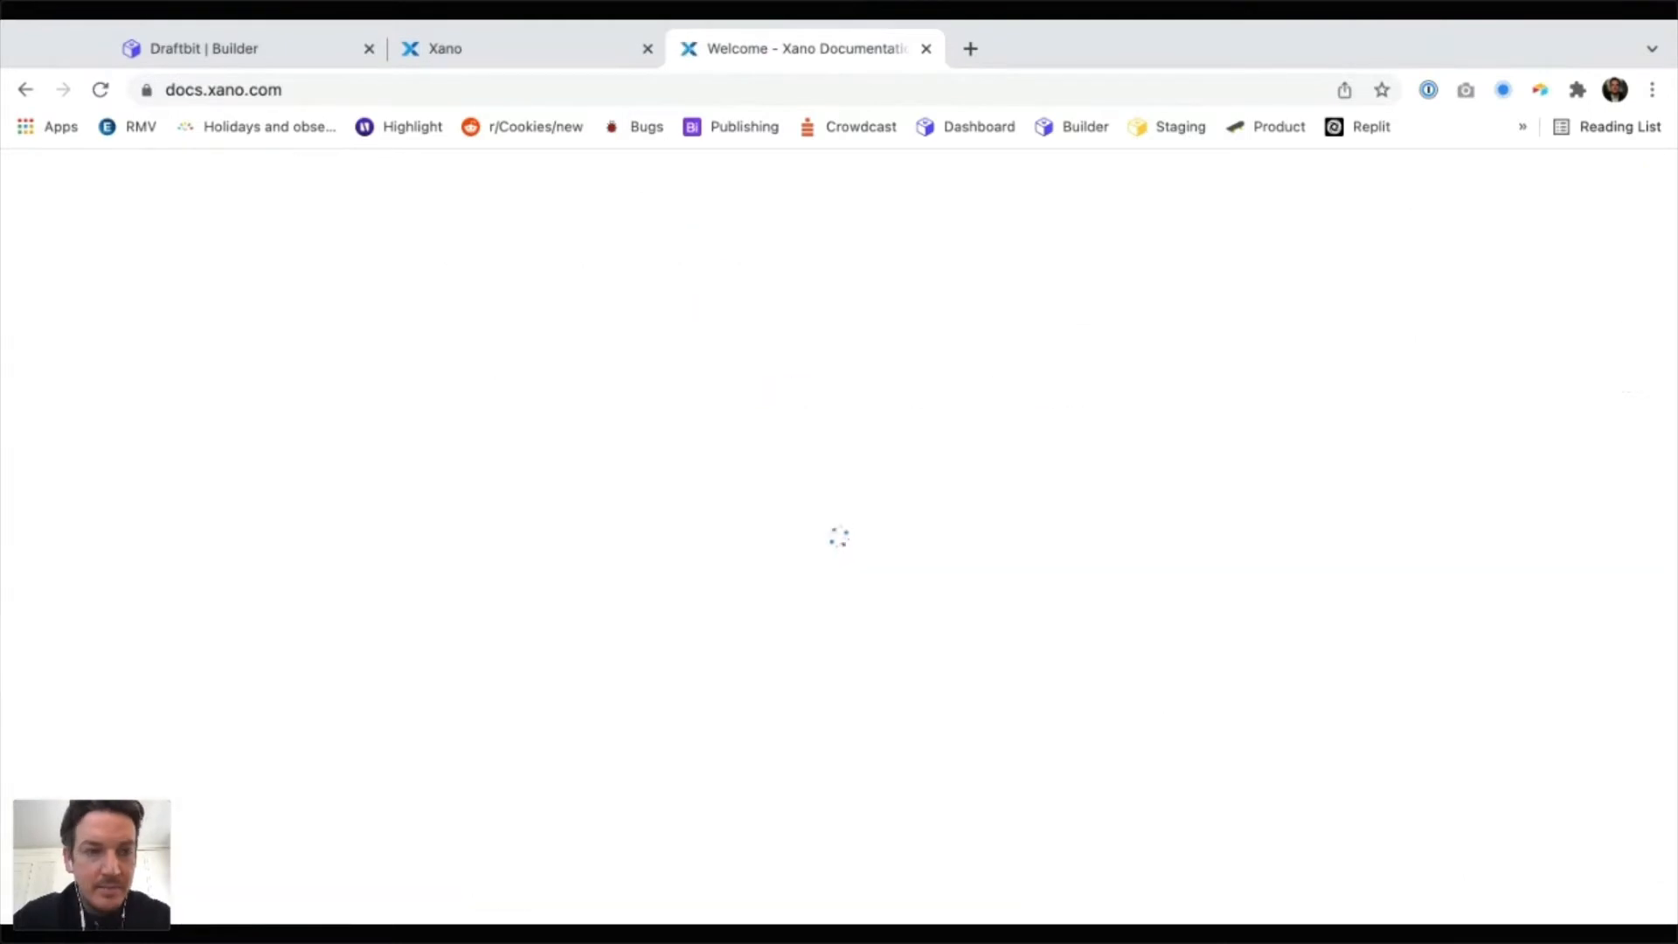
{"action": "left_click", "coordinate": [316, 186]}
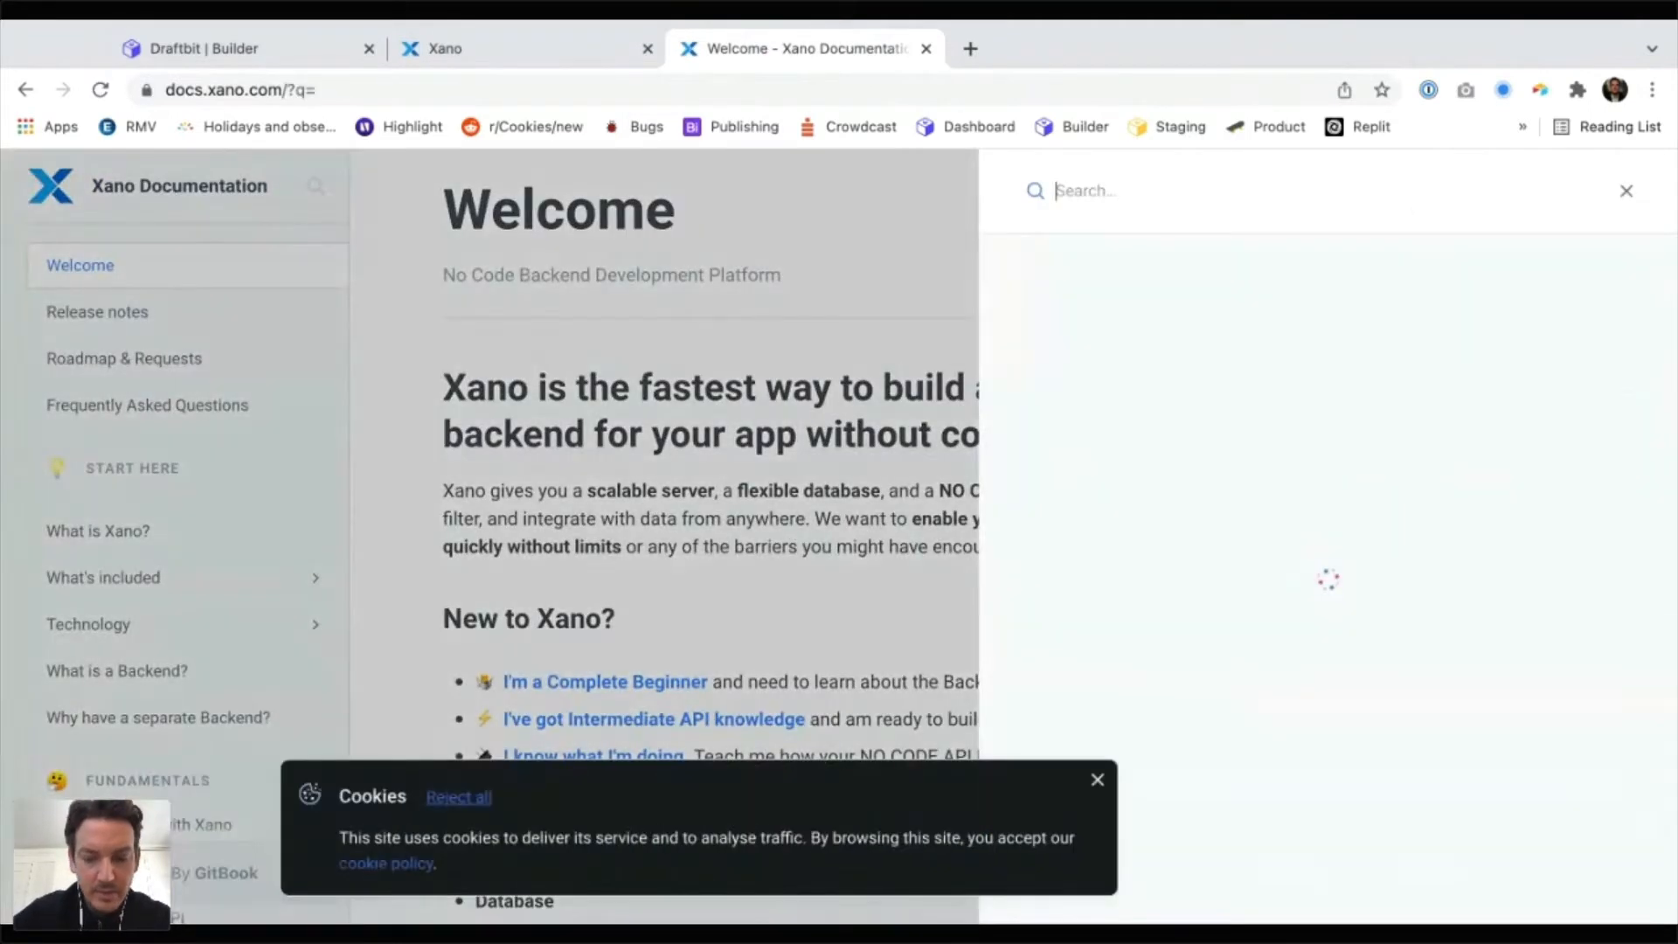
{"action": "type", "text": "upload image"}
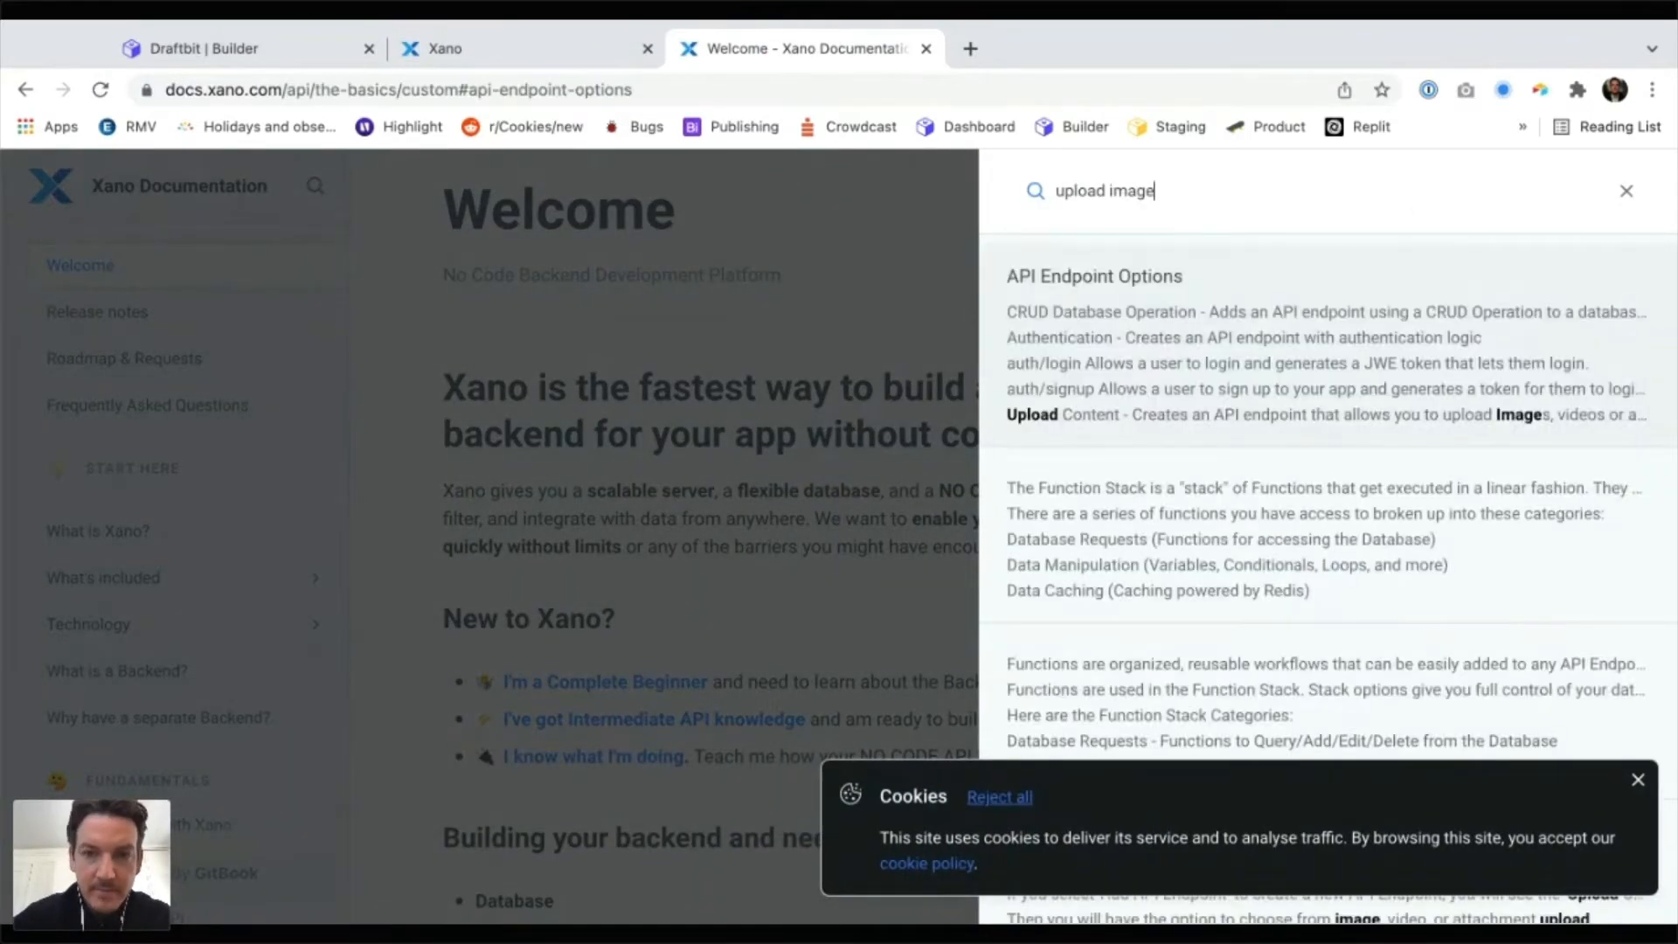
Back in the Upload Image group, add a CRUD POST endpoint named images for the Images table with authentication disabled
{"action": "key", "text": "ctrl+shift+Tab"}
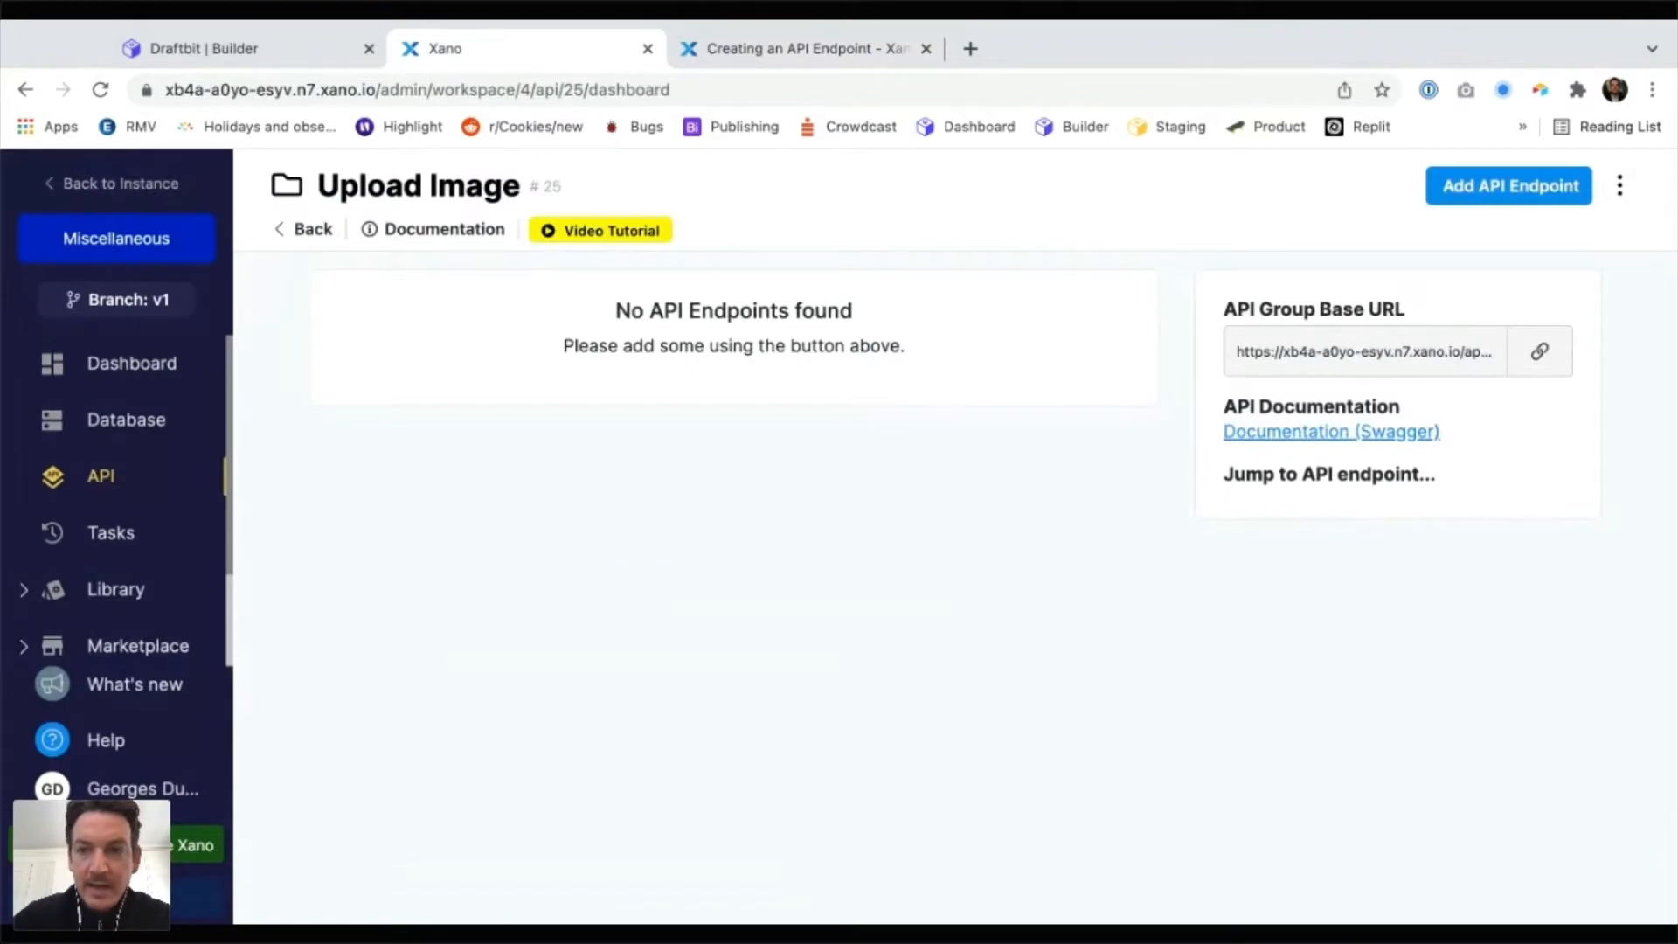
{"action": "left_click", "coordinate": [1509, 186]}
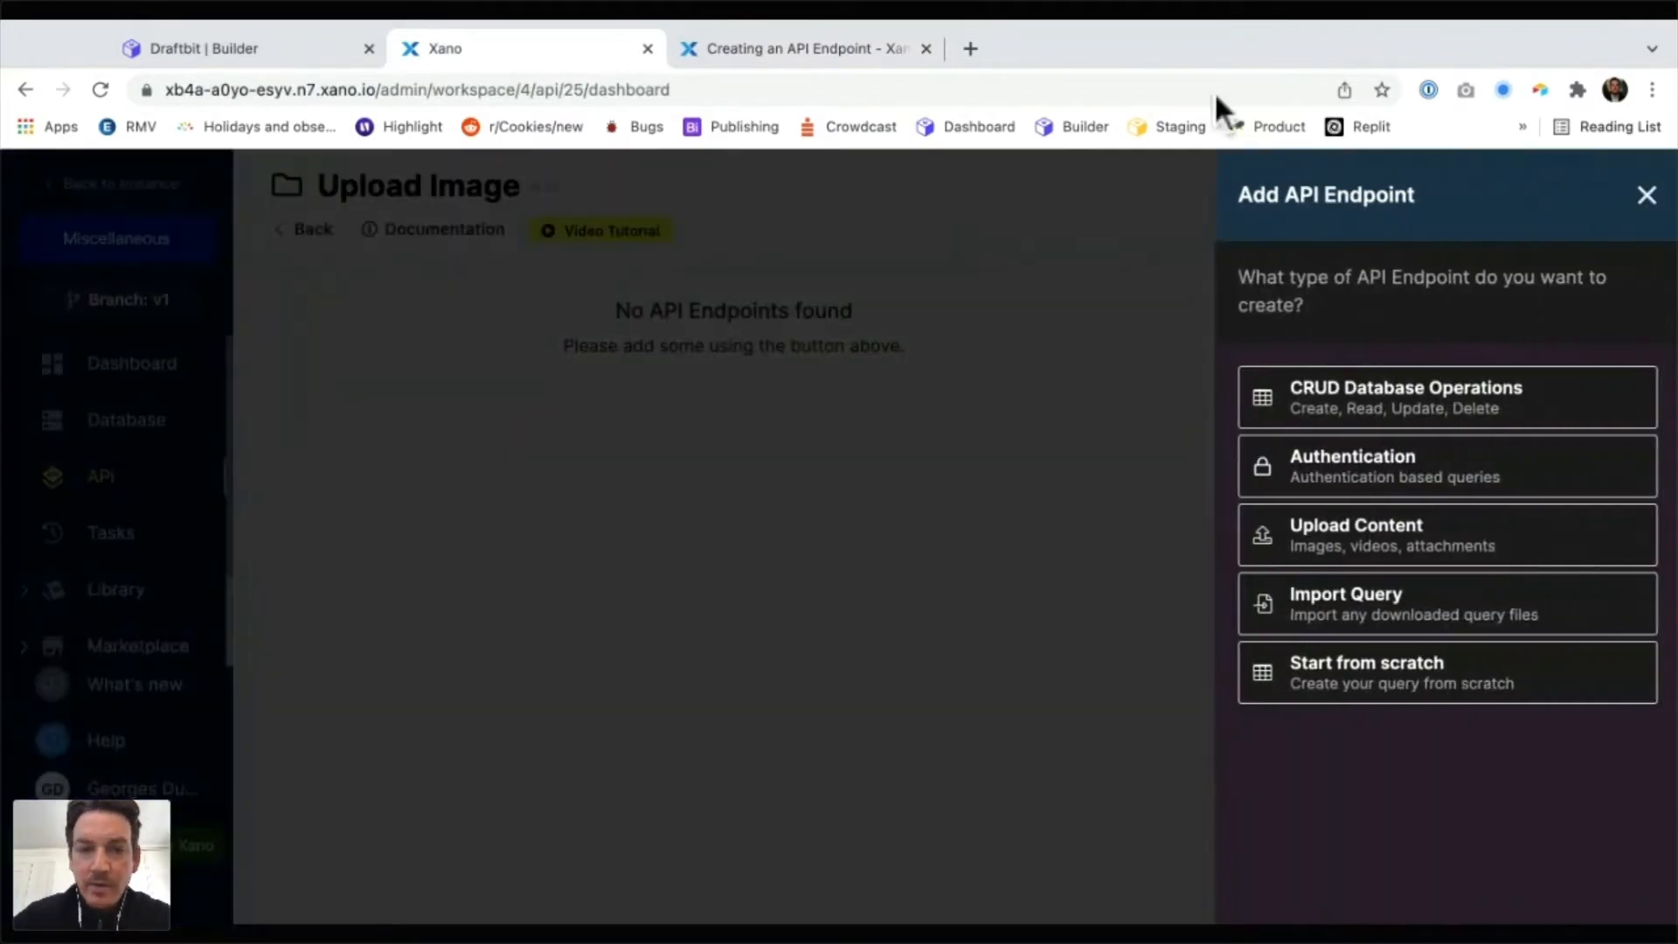
{"action": "left_click", "coordinate": [1443, 400]}
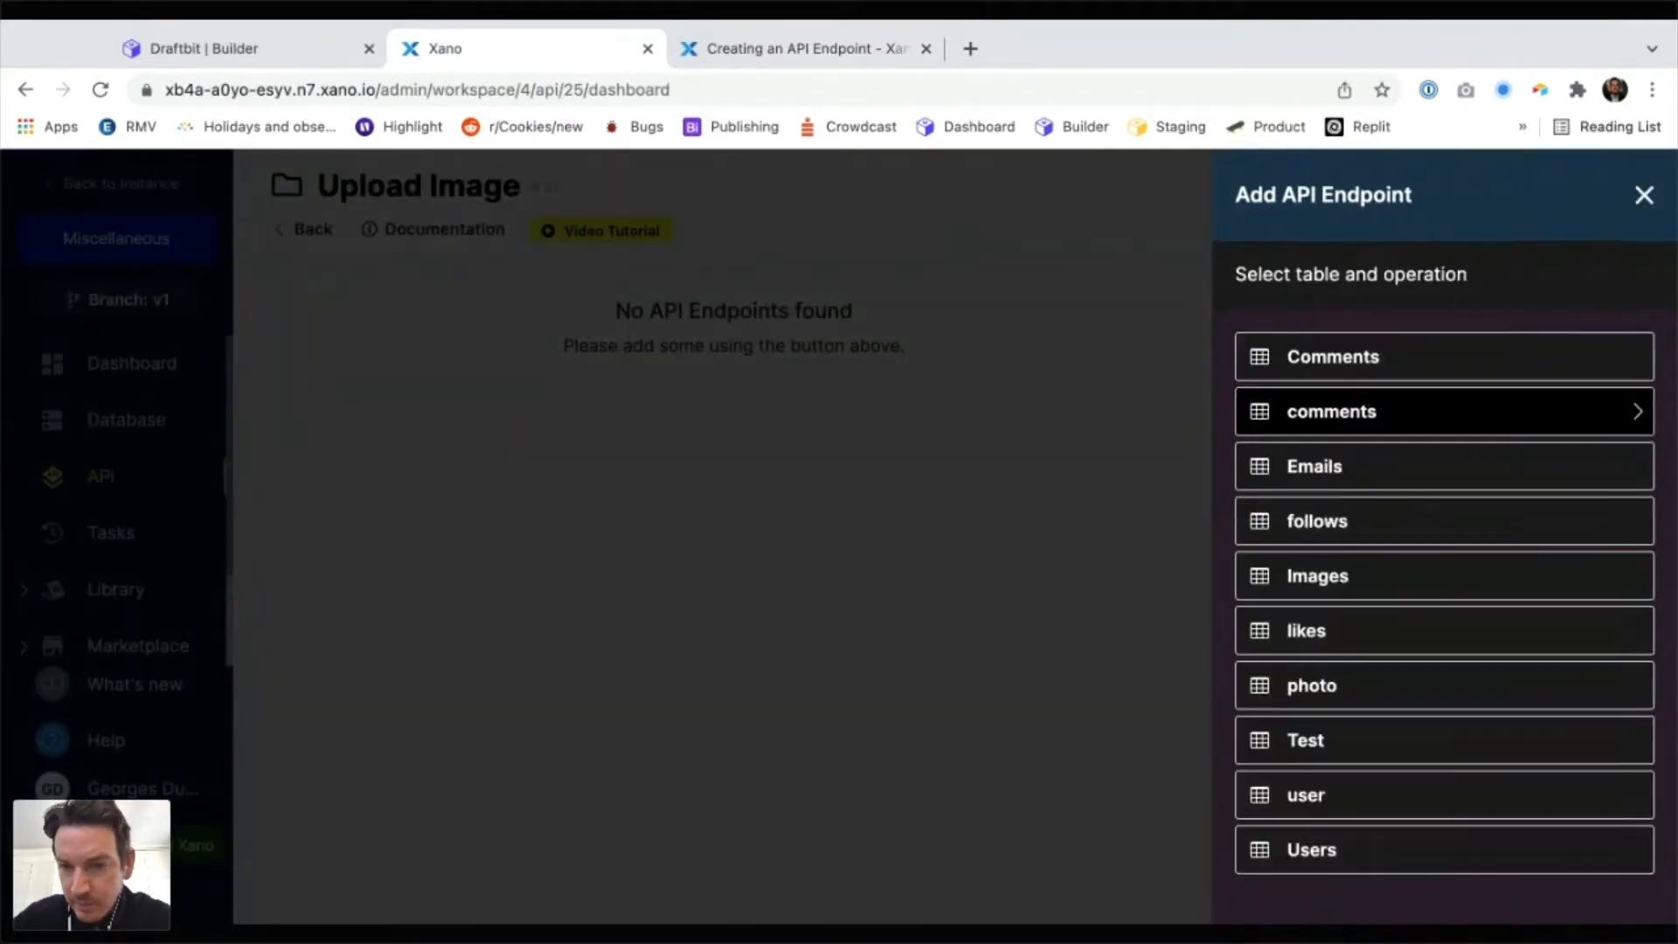
{"action": "left_click", "coordinate": [1442, 575]}
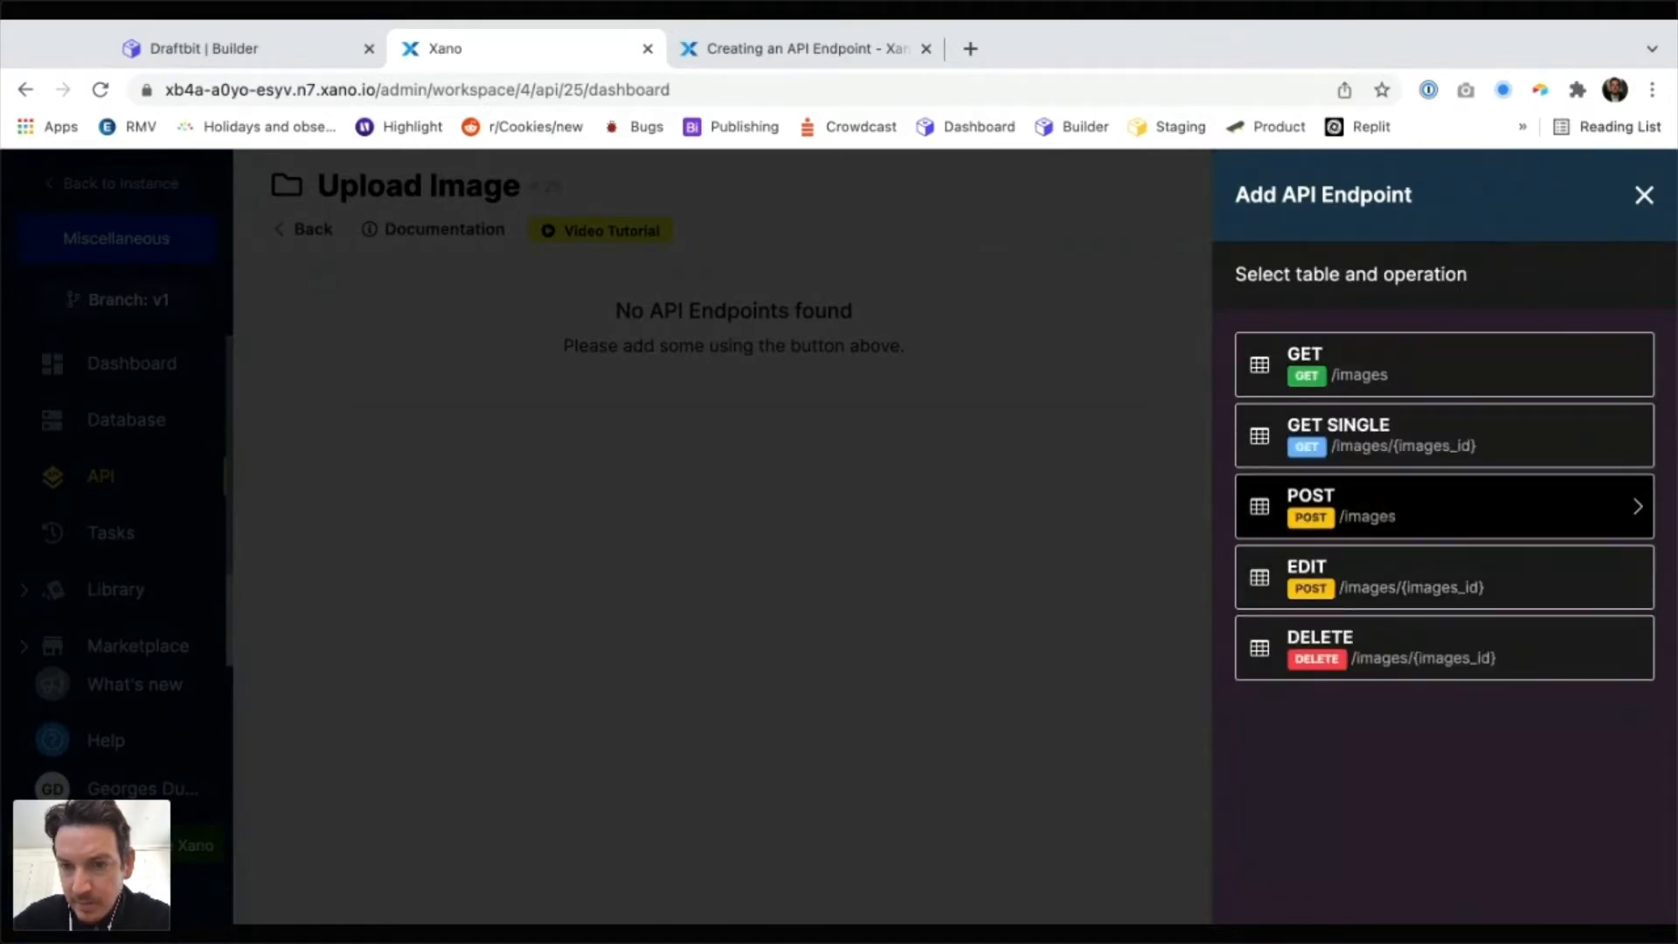
{"action": "left_click", "coordinate": [1442, 506]}
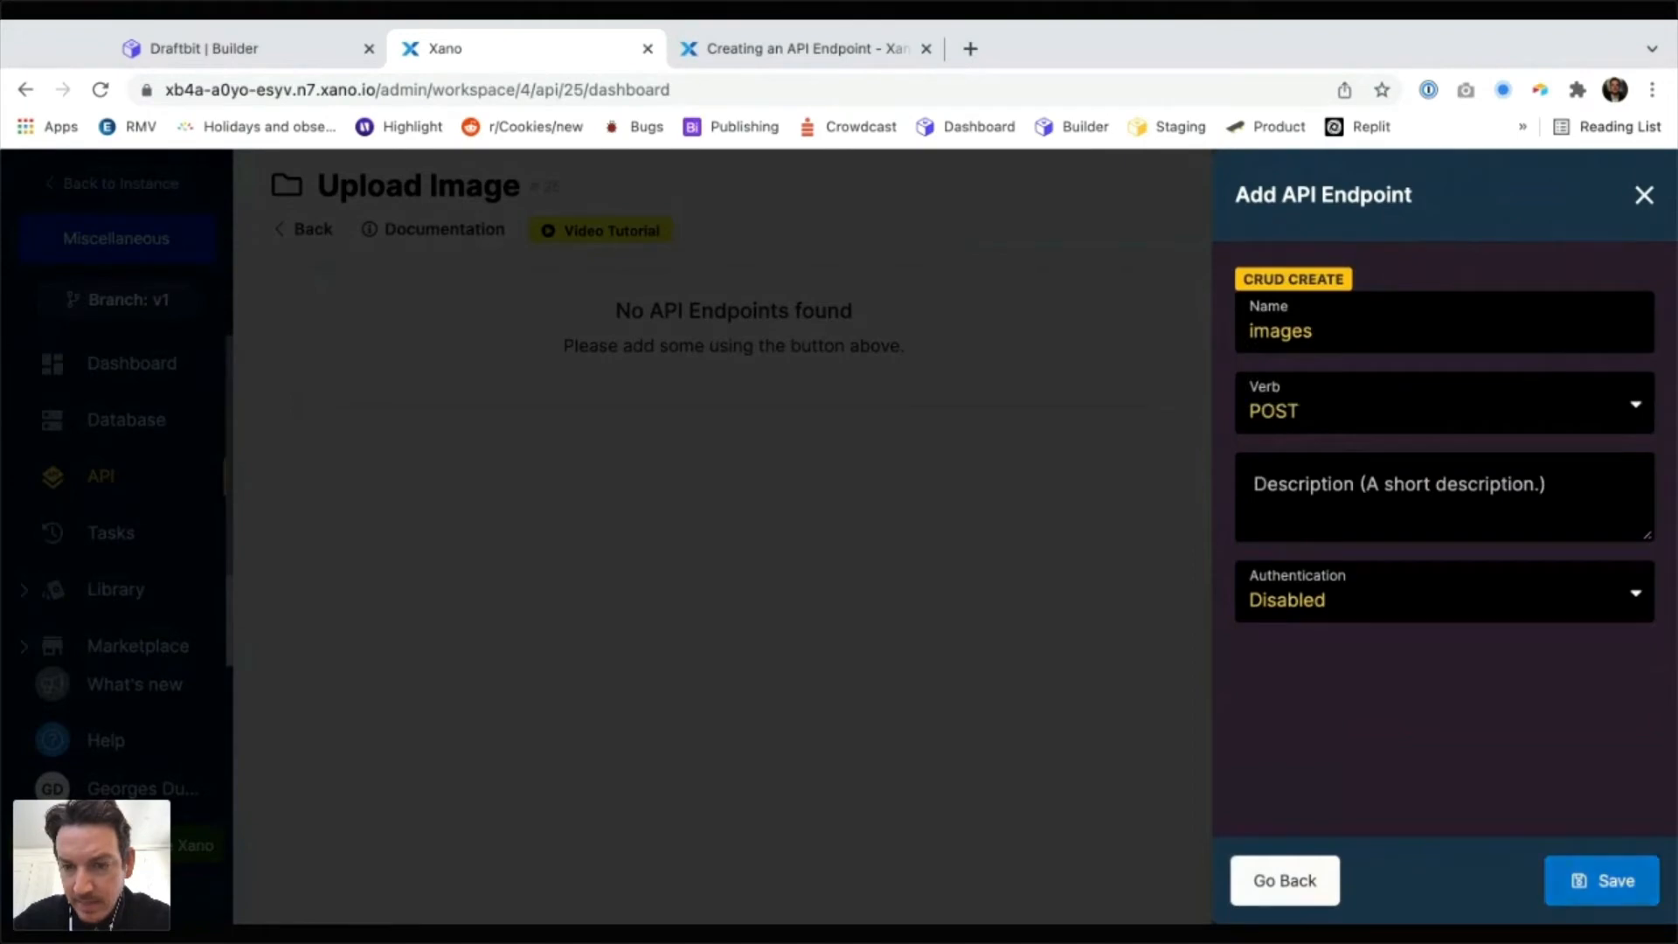
{"action": "left_click", "coordinate": [1601, 880]}
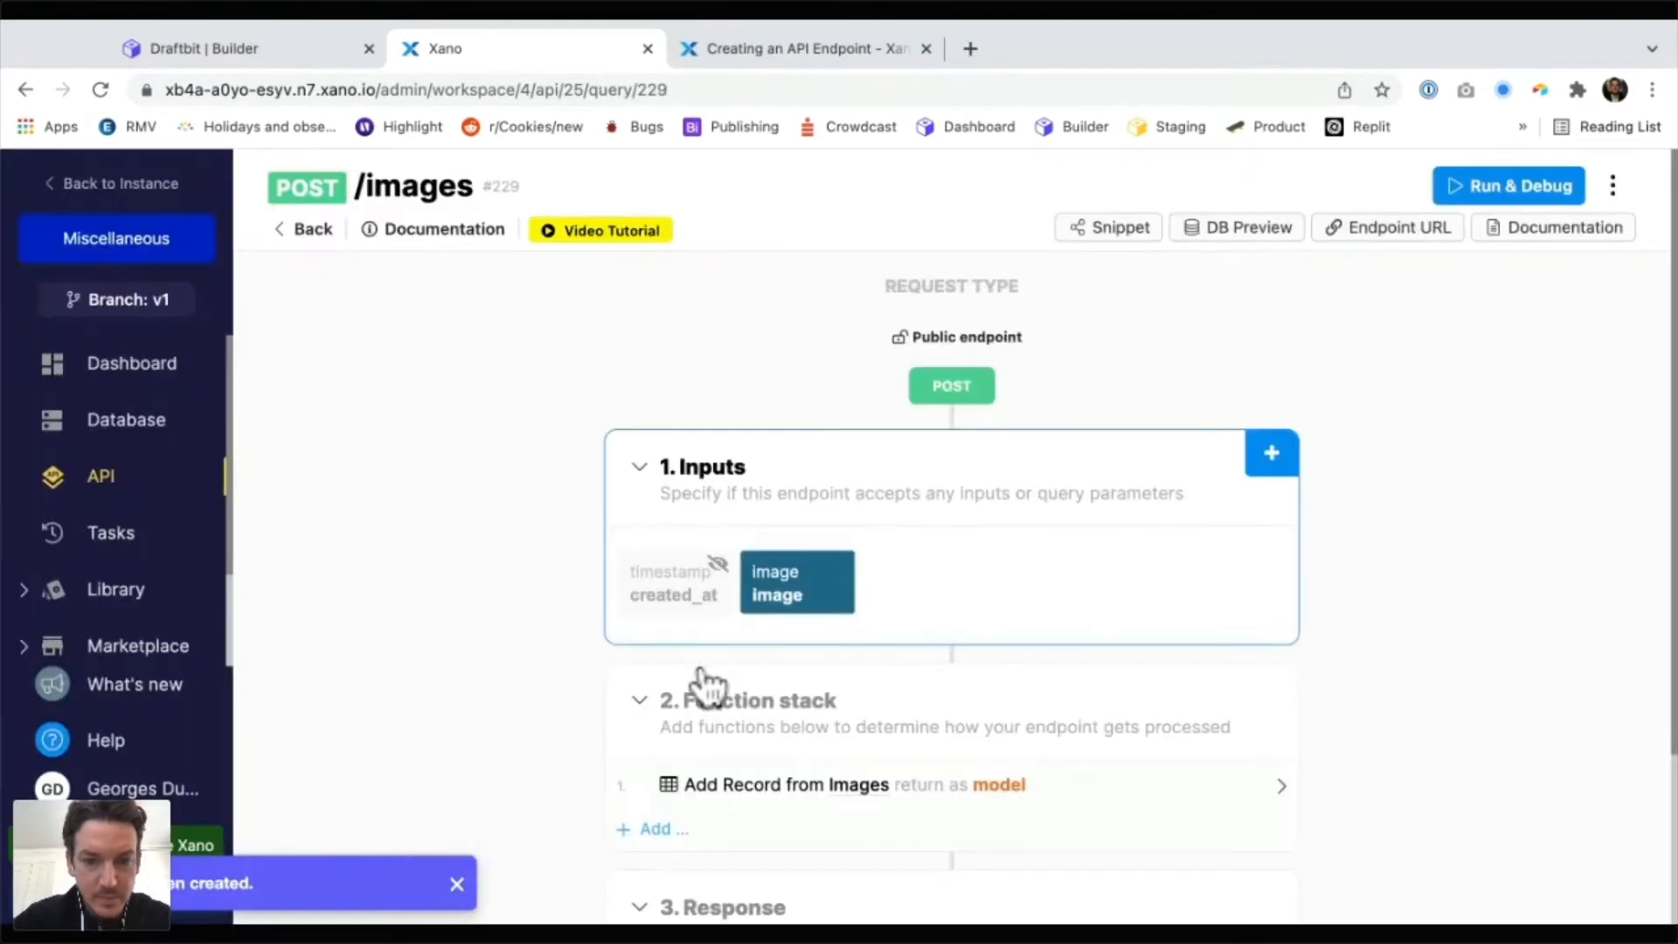
Look over the images endpoint's inputs, function stack and response, and open its Run & Debug view
{"action": "scroll", "coordinate": [707, 686], "scroll_direction": "down", "scroll_amount": 2}
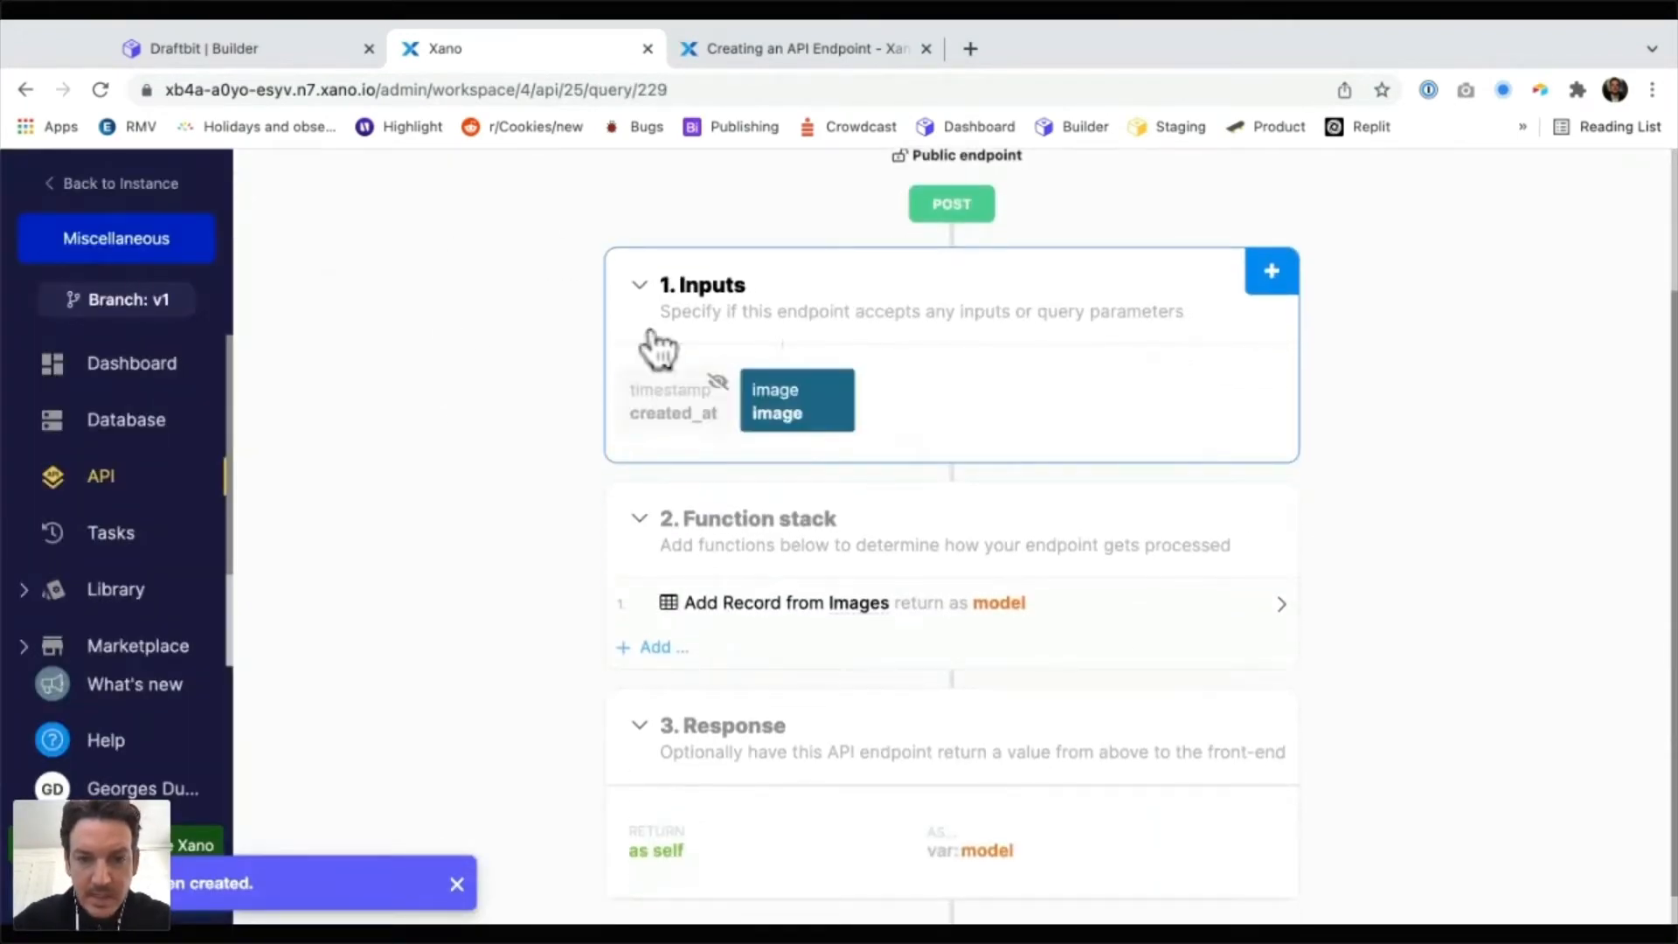
{"action": "scroll", "coordinate": [747, 328], "scroll_direction": "down", "scroll_amount": 1}
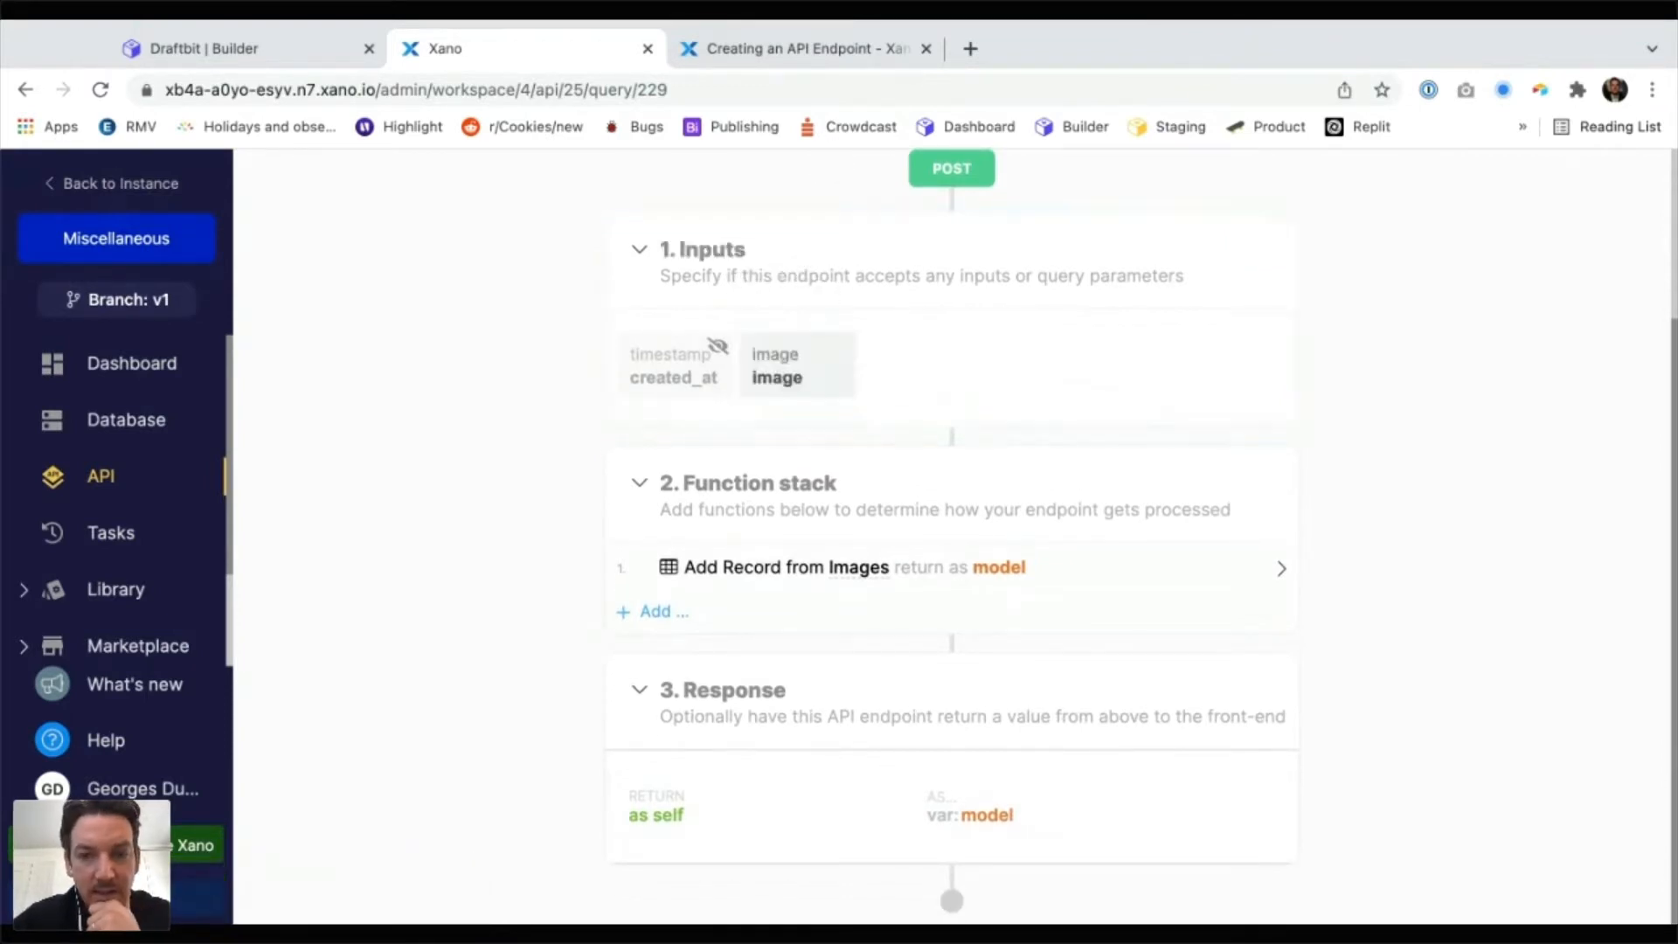
{"action": "scroll", "coordinate": [953, 525], "scroll_direction": "up", "scroll_amount": 5}
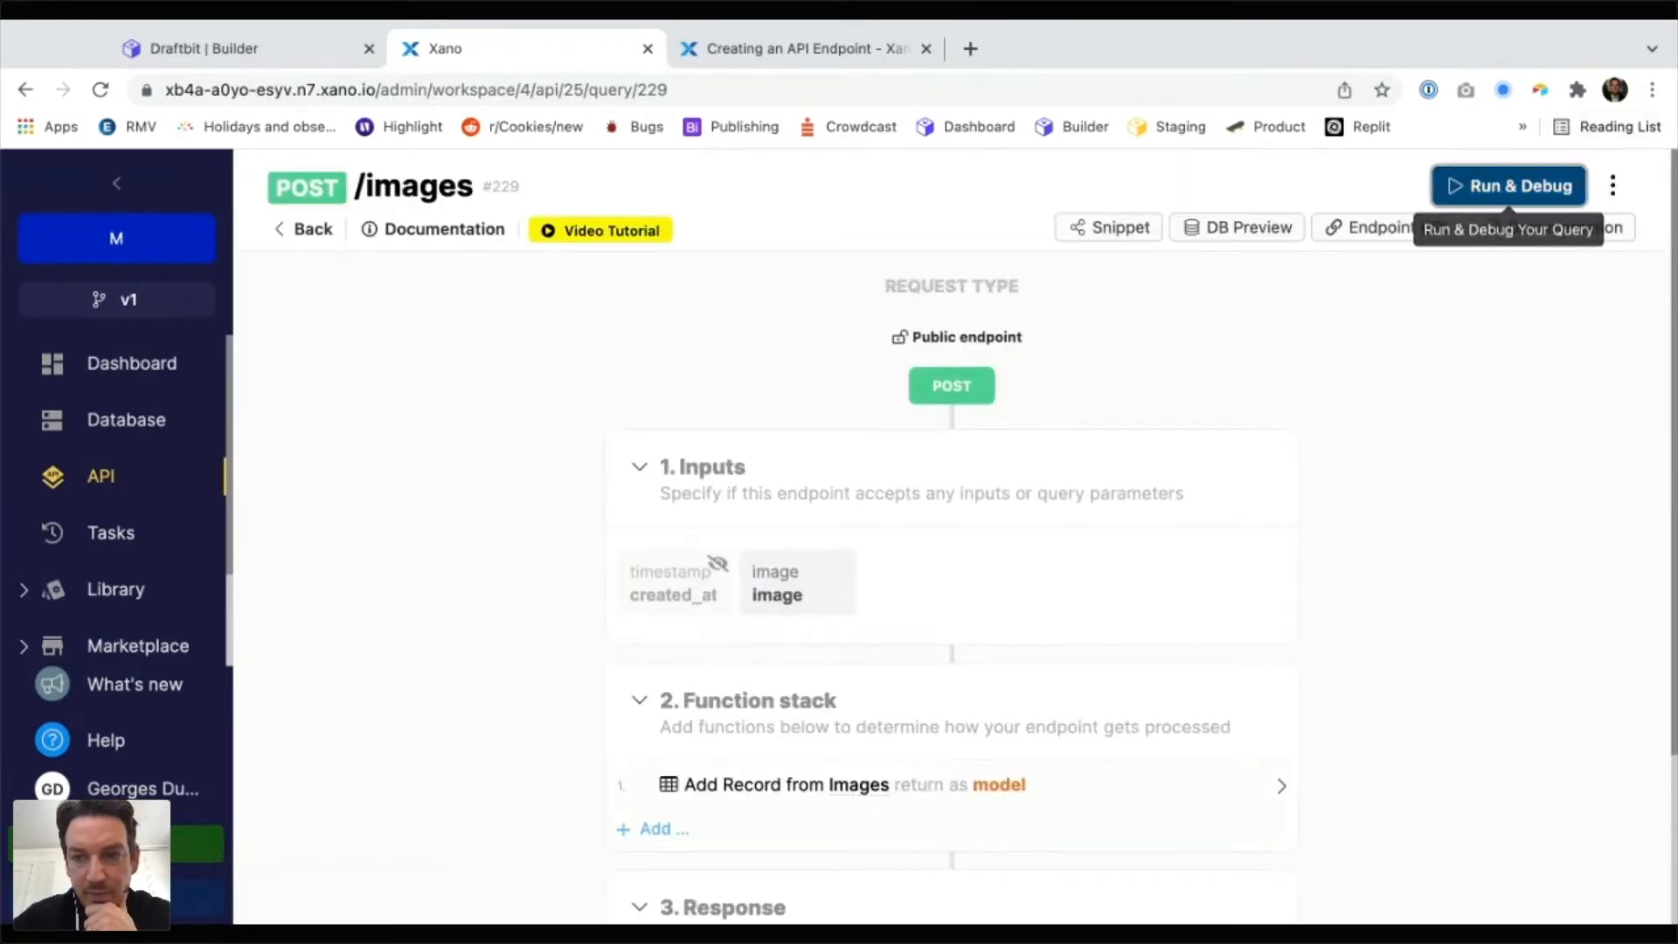
{"action": "left_click", "coordinate": [1511, 180]}
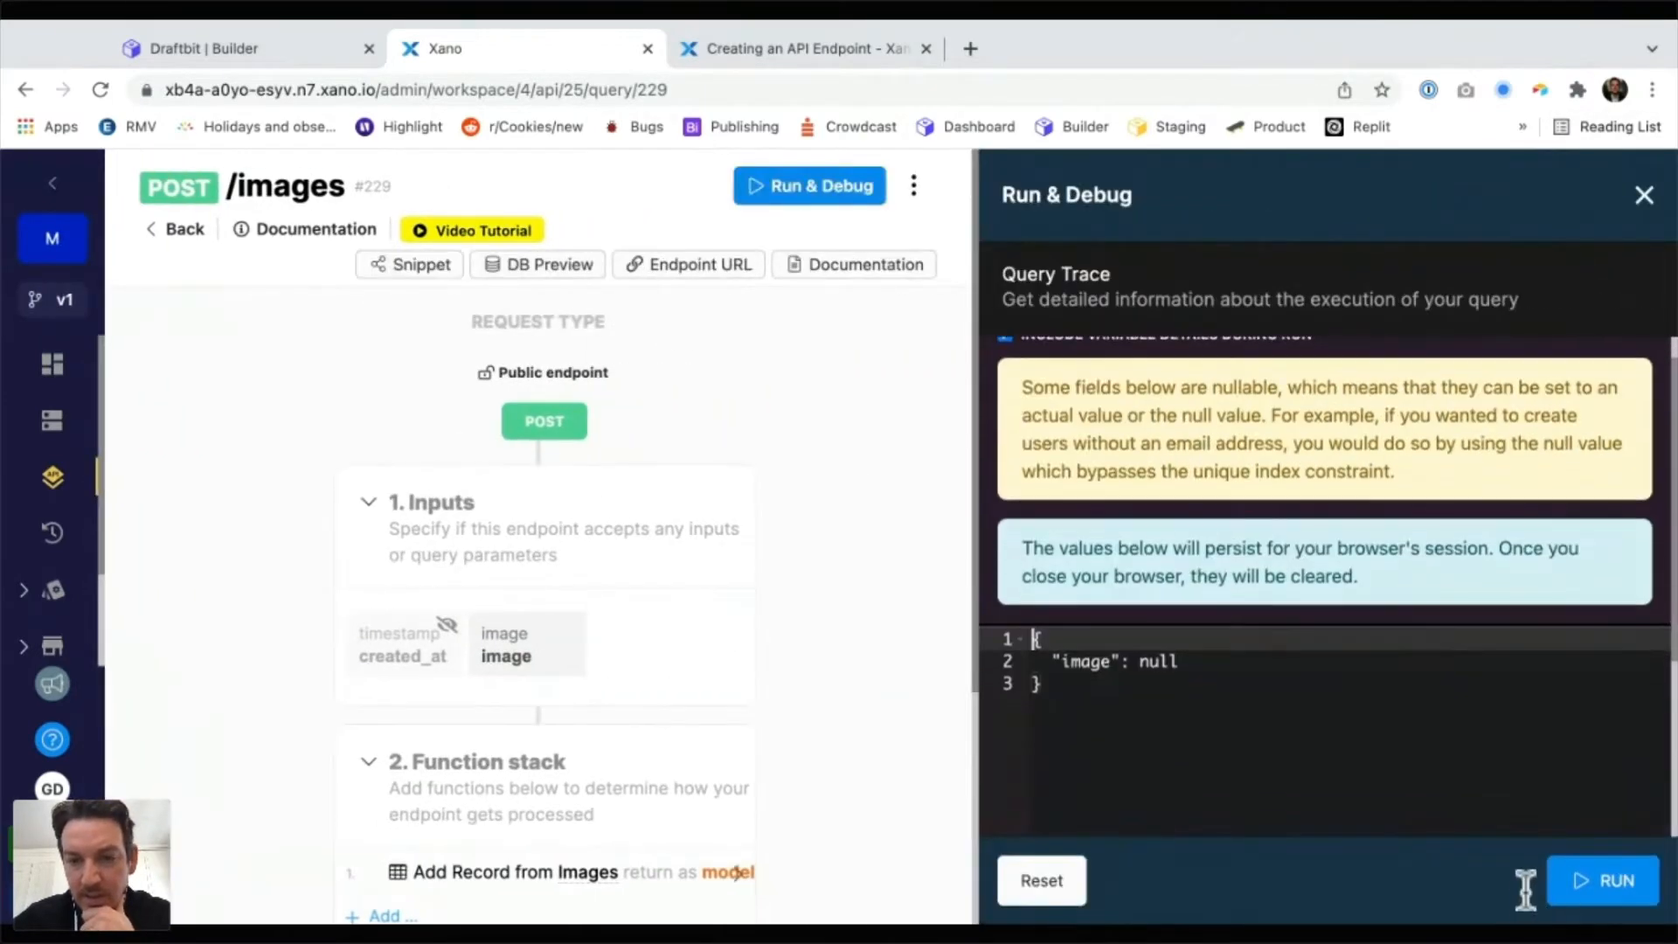
In the Xano documentation search results, open the Content Upload page's upload-an-image example and read through the endpoint setup
{"action": "key", "text": "ctrl+Tab"}
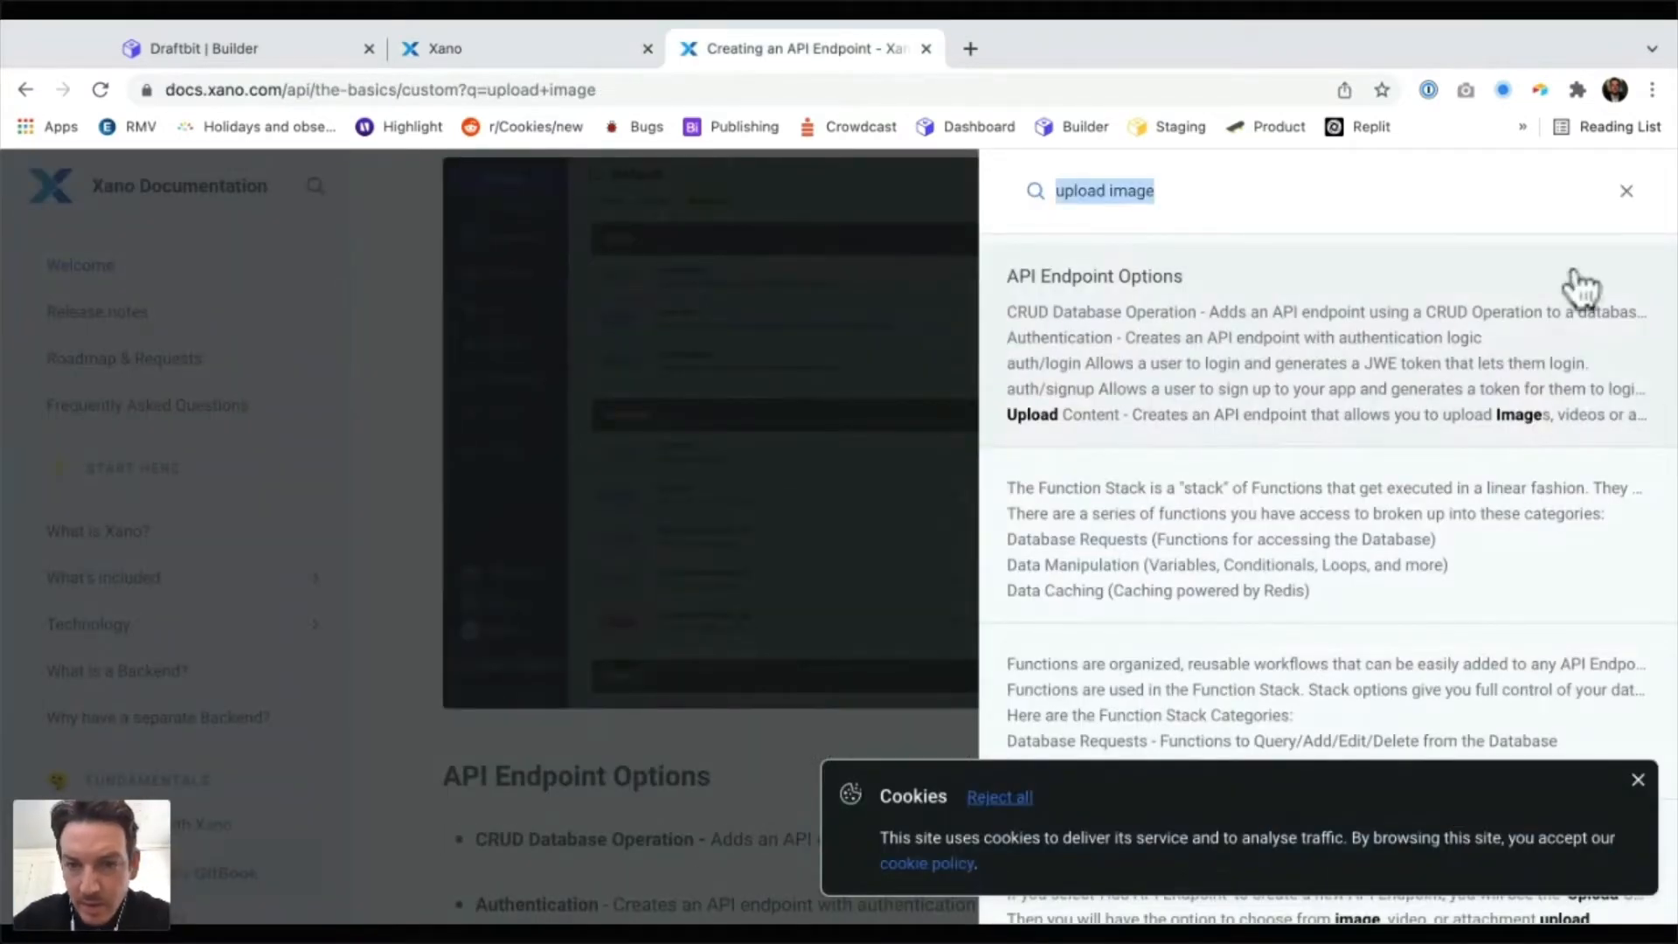
{"action": "scroll", "coordinate": [1579, 286], "scroll_direction": "down", "scroll_amount": 1}
{"action": "left_click", "coordinate": [1136, 743]}
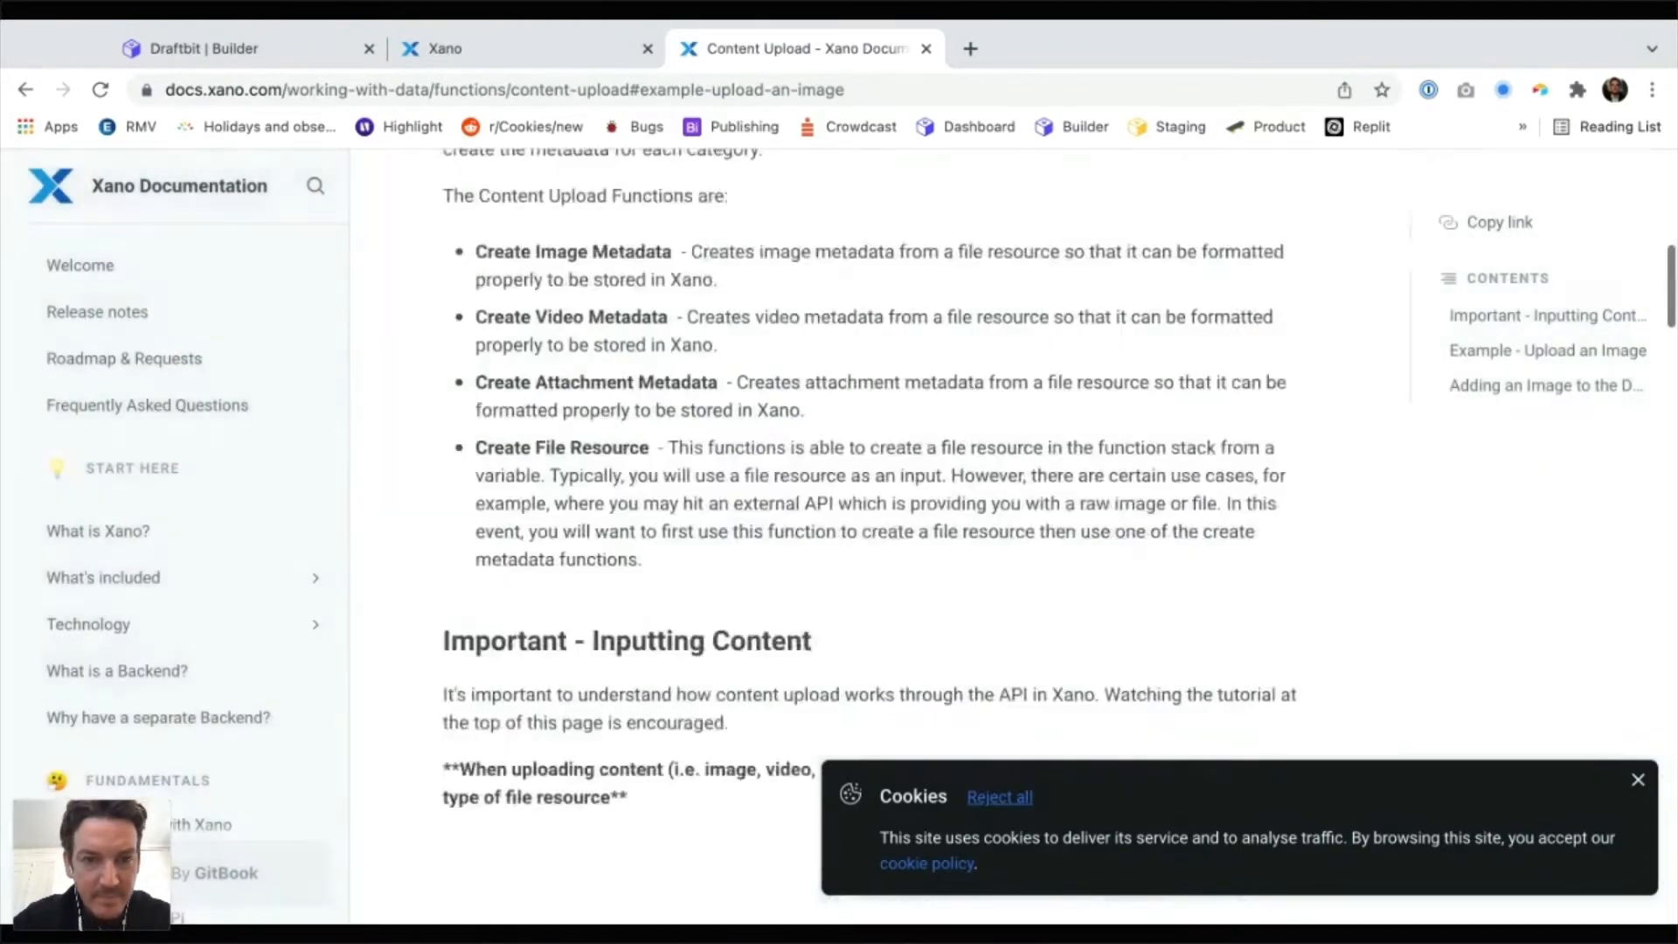
{"action": "scroll", "coordinate": [1197, 158], "scroll_direction": "down", "scroll_amount": 5}
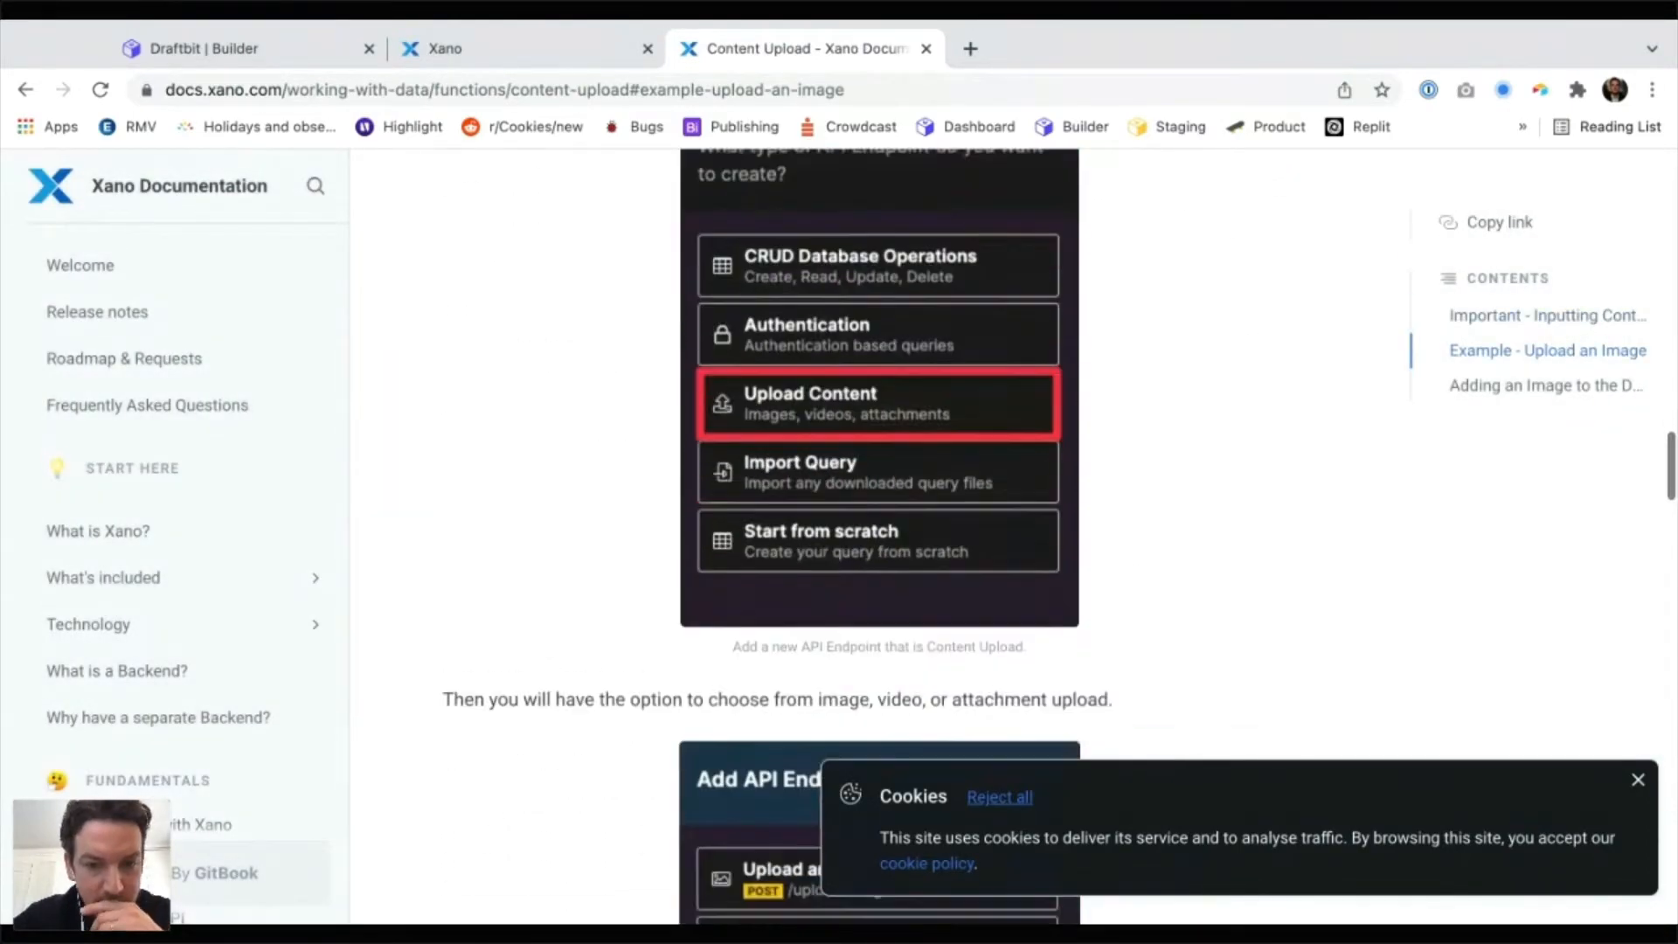
{"action": "scroll", "coordinate": [778, 533], "scroll_direction": "down", "scroll_amount": 3}
{"action": "scroll", "coordinate": [839, 534], "scroll_direction": "down", "scroll_amount": 6}
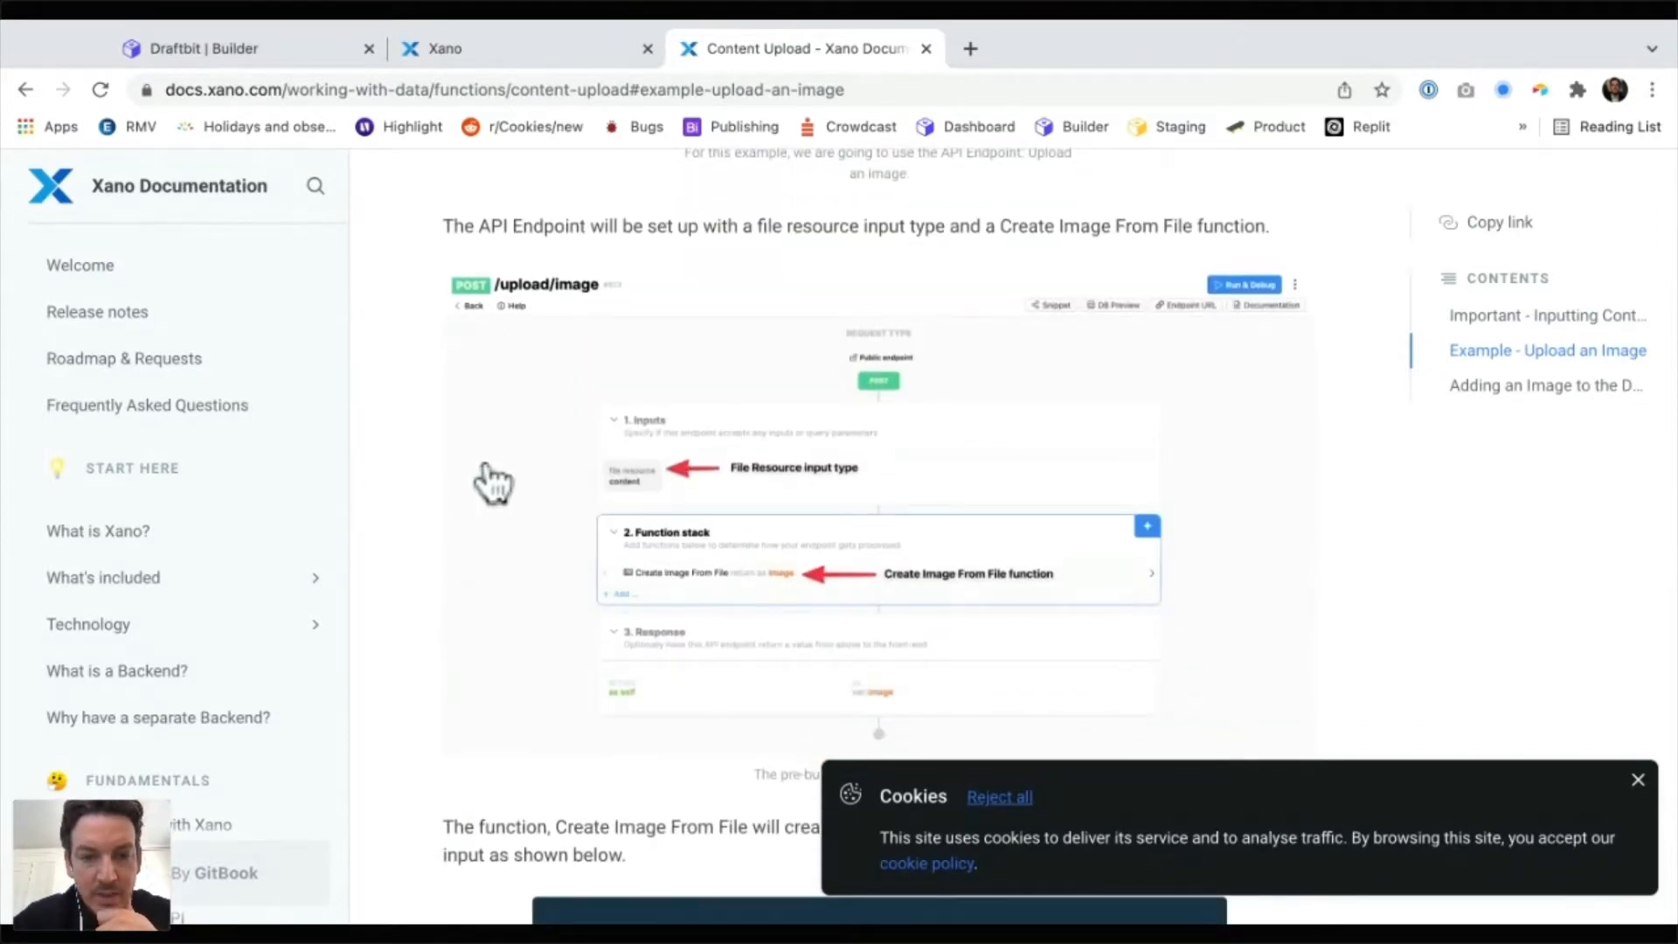
Back in Xano, add an Upload Content endpoint for images named upload/image to the Upload Image group, with authentication disabled
{"action": "key", "text": "ctrl+shift+Tab"}
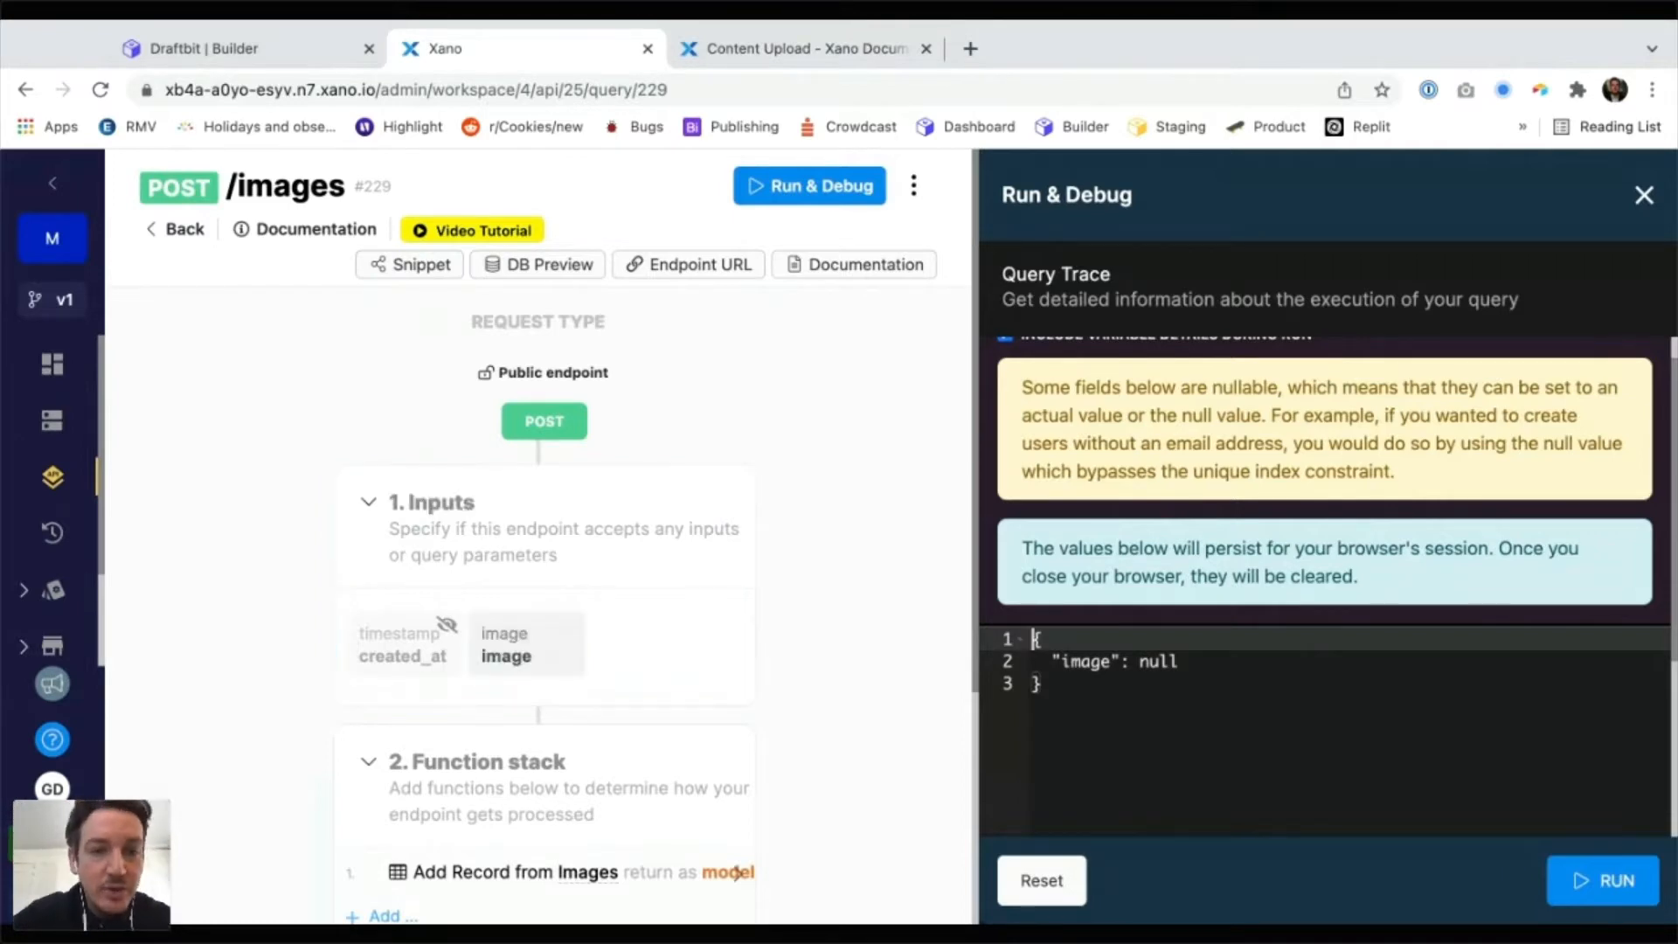
{"action": "left_click", "coordinate": [52, 476]}
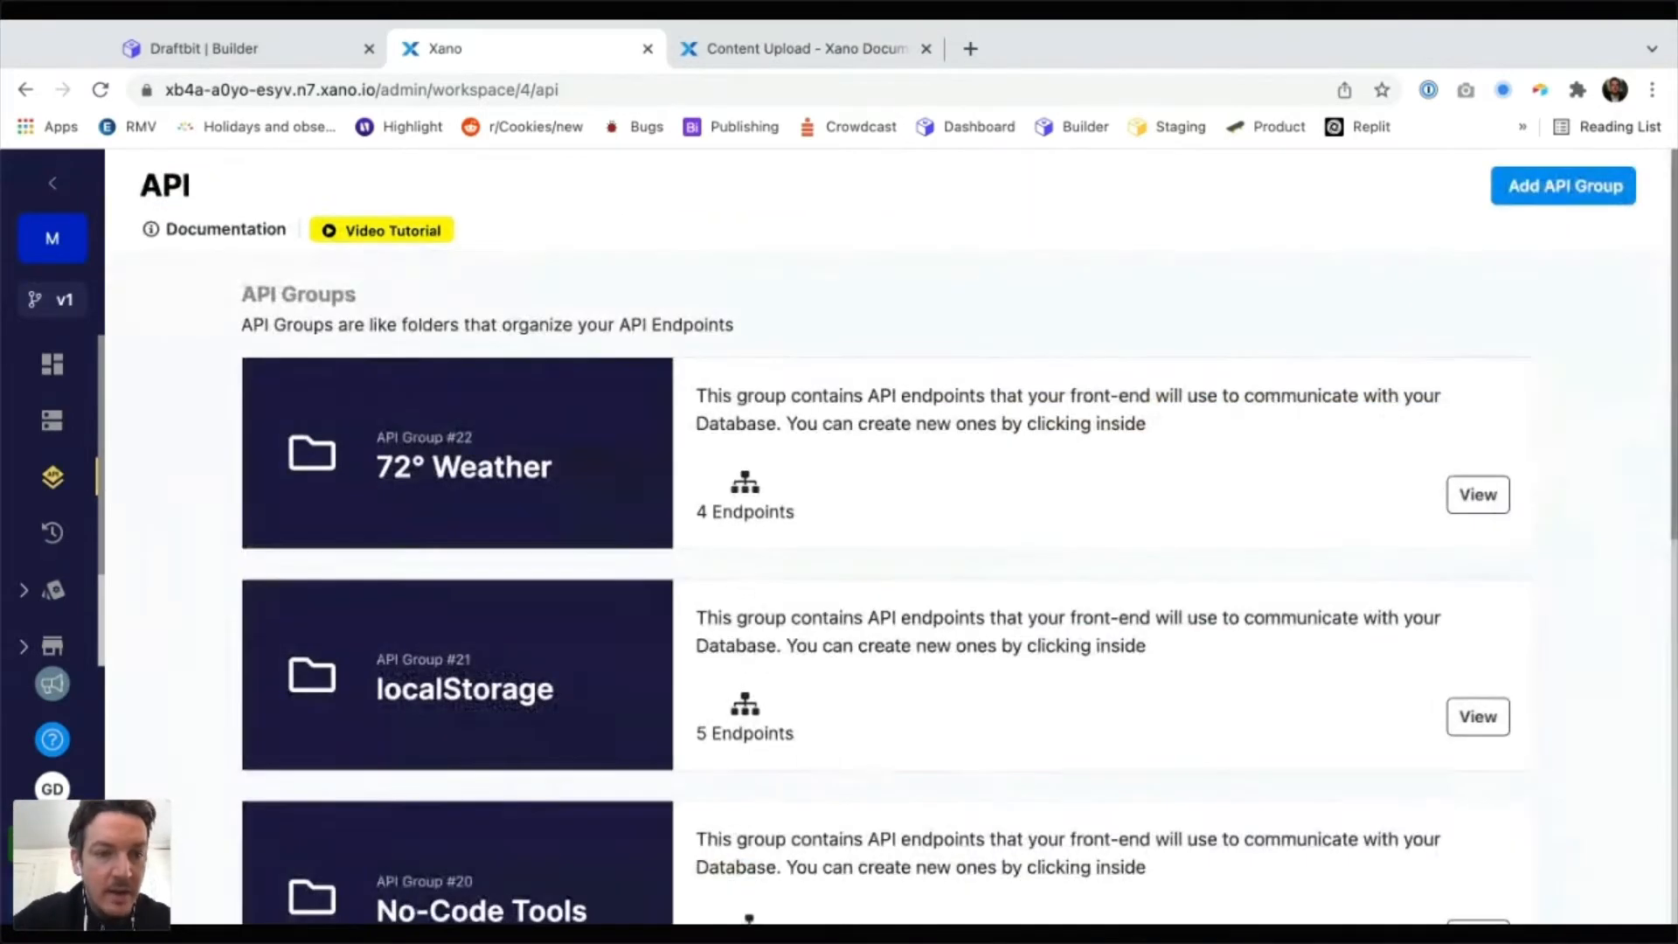
{"action": "scroll", "coordinate": [458, 665], "scroll_direction": "down", "scroll_amount": 8}
{"action": "left_click", "coordinate": [464, 799]}
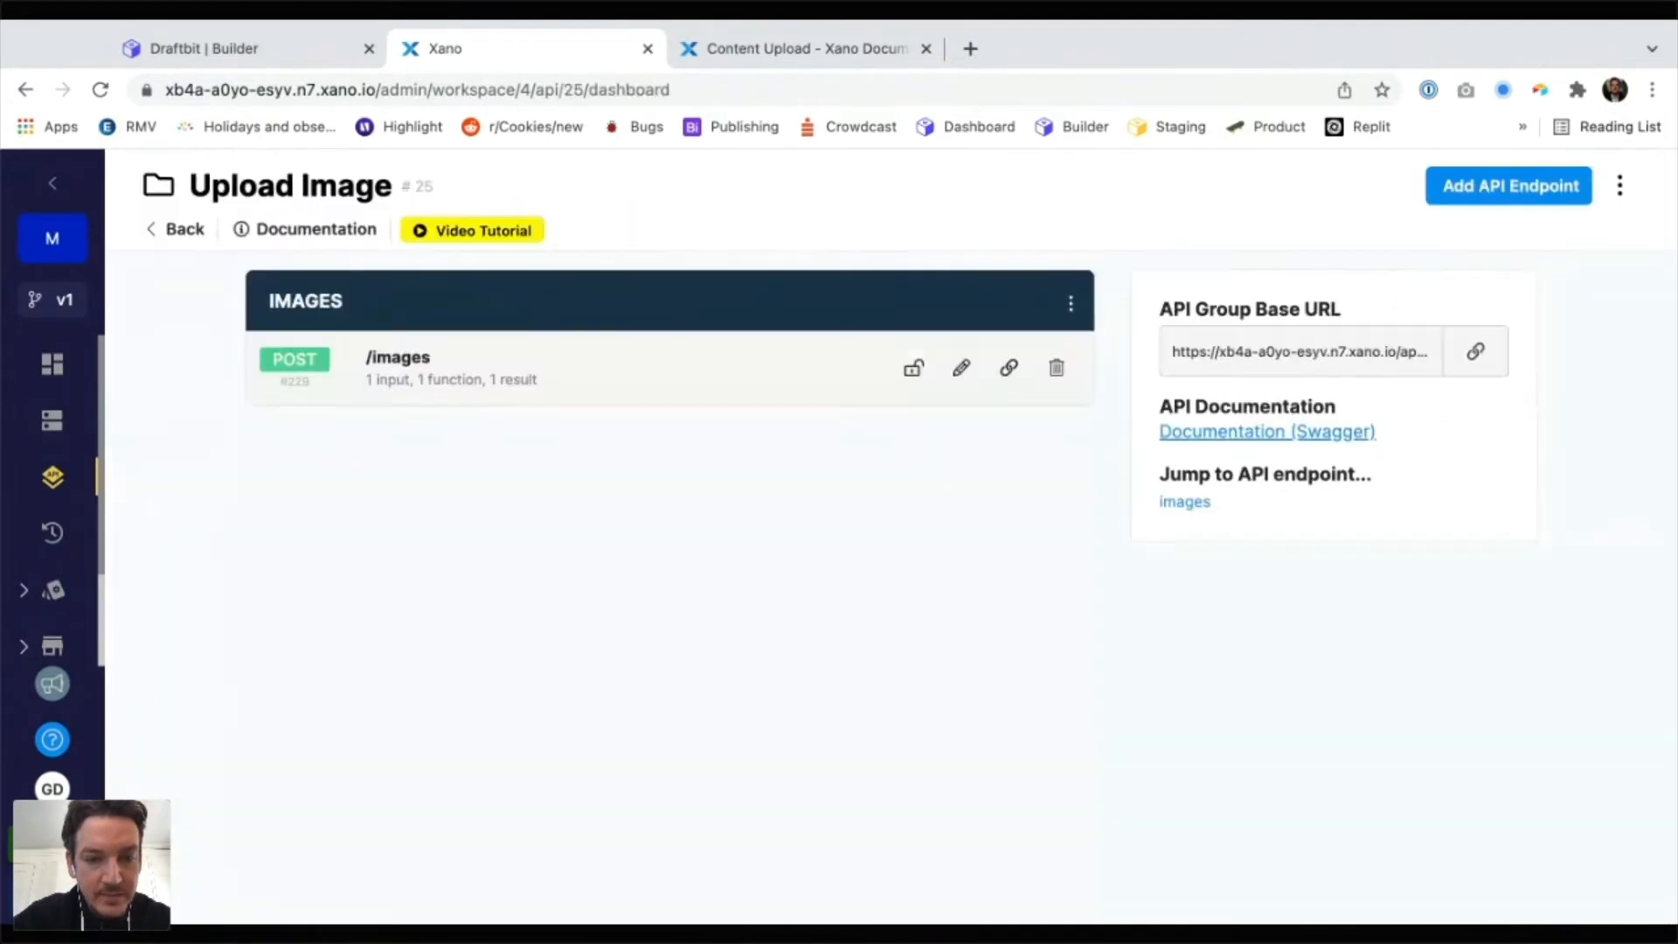
{"action": "left_click", "coordinate": [1509, 186]}
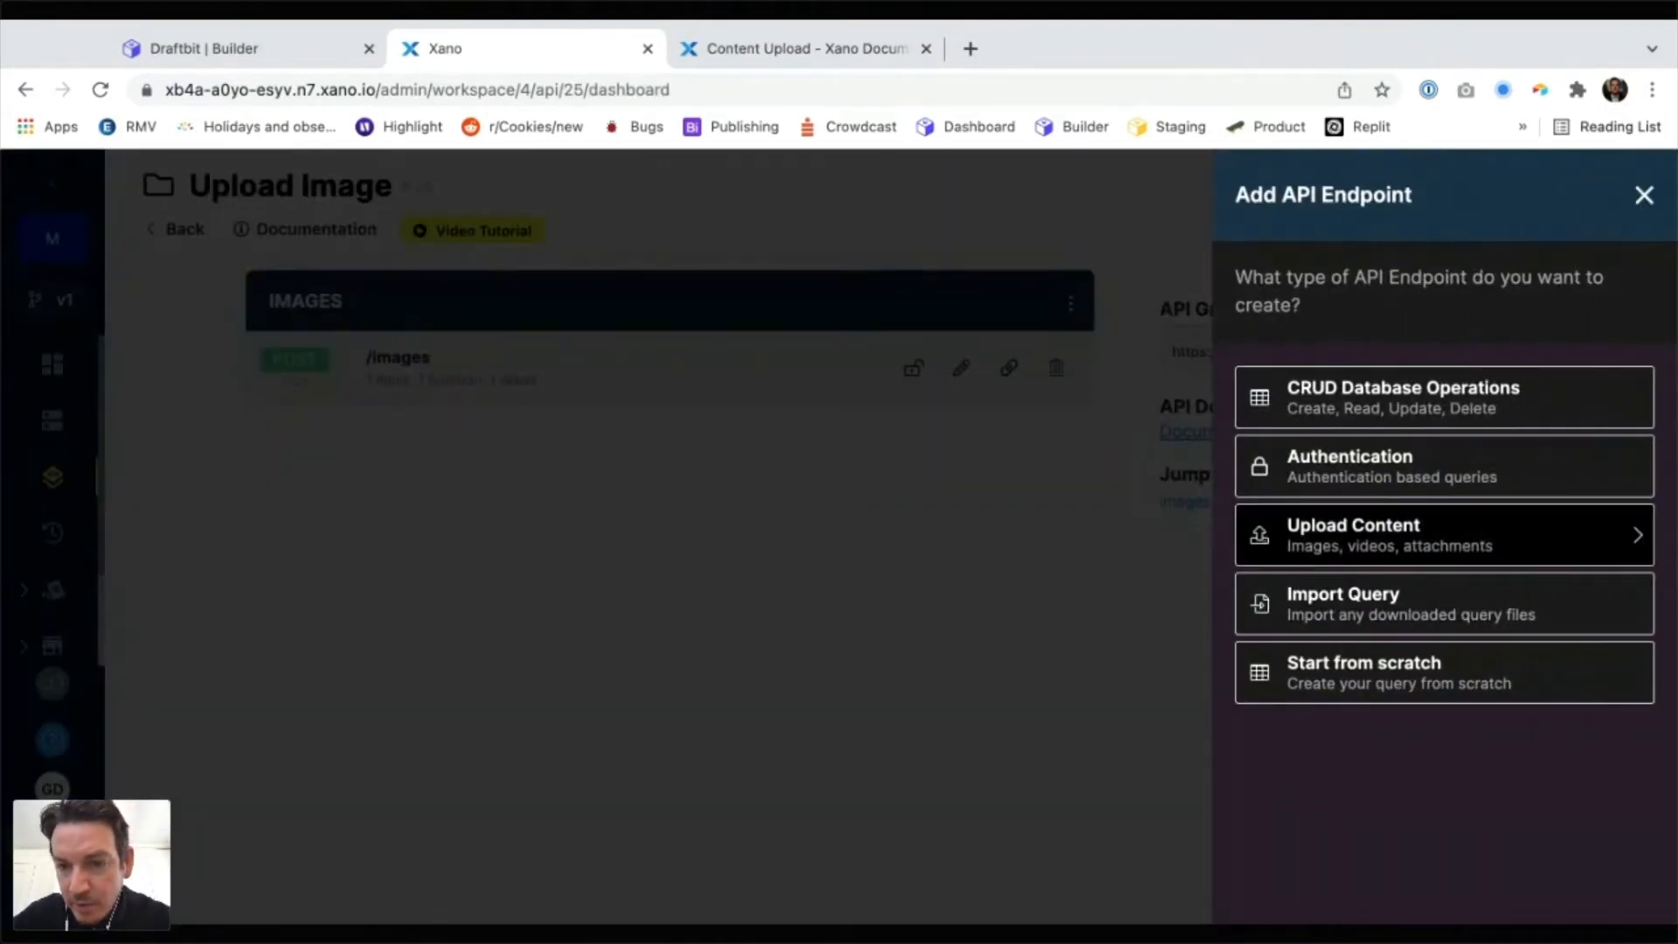
{"action": "left_click", "coordinate": [1442, 535]}
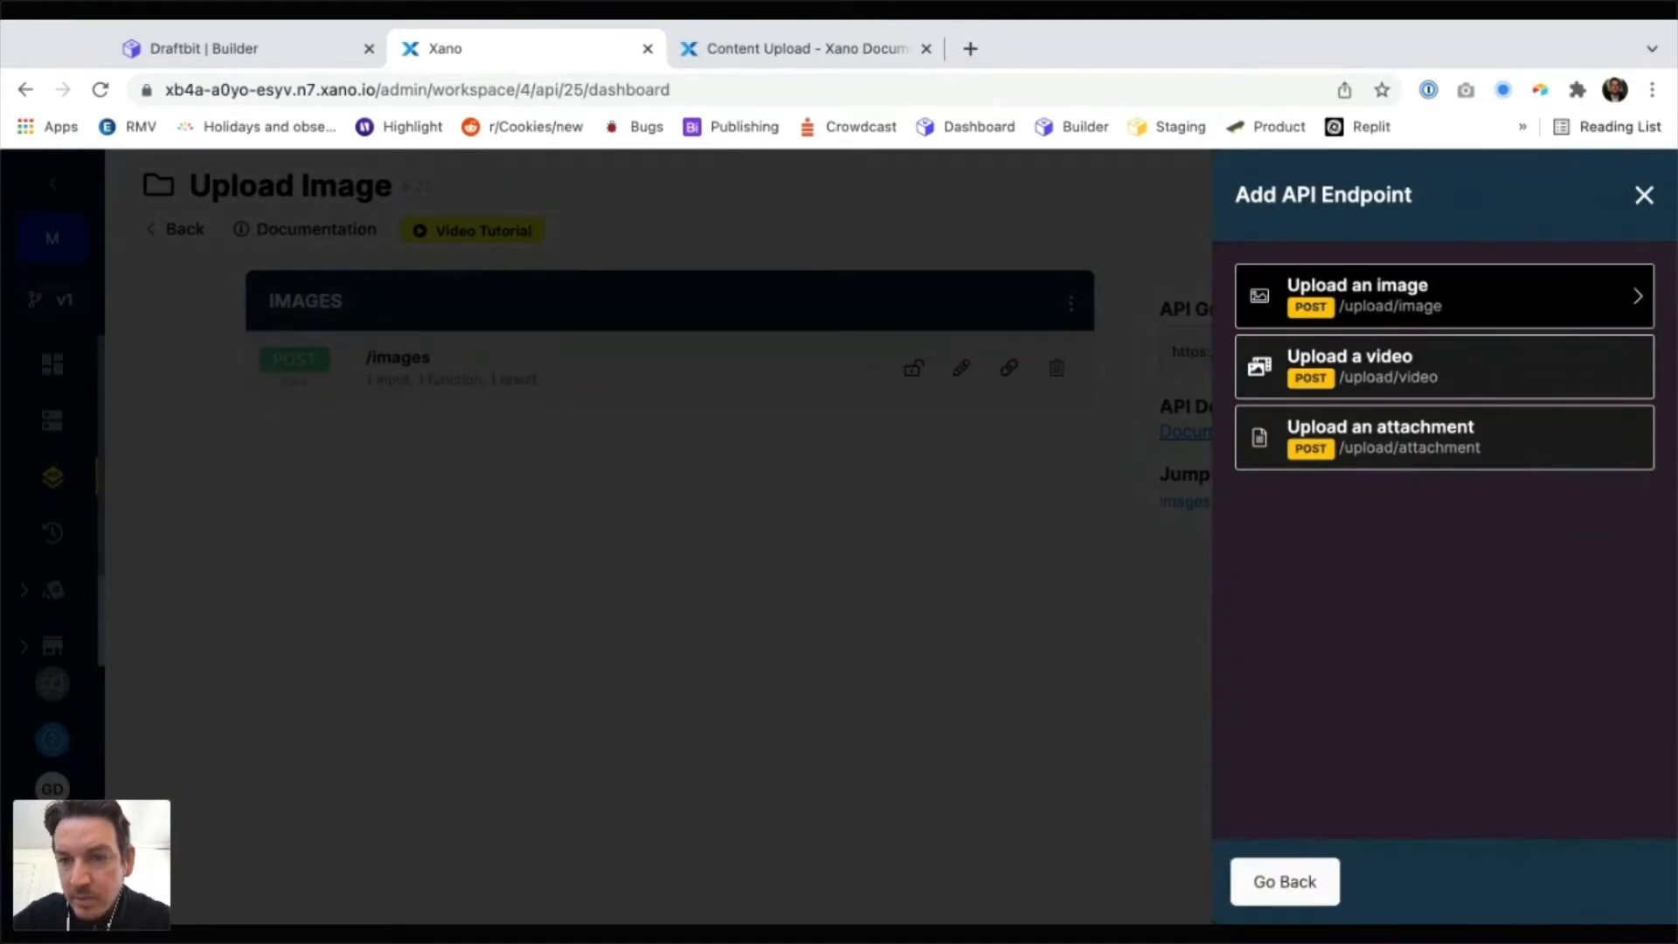
{"action": "left_click", "coordinate": [1442, 295]}
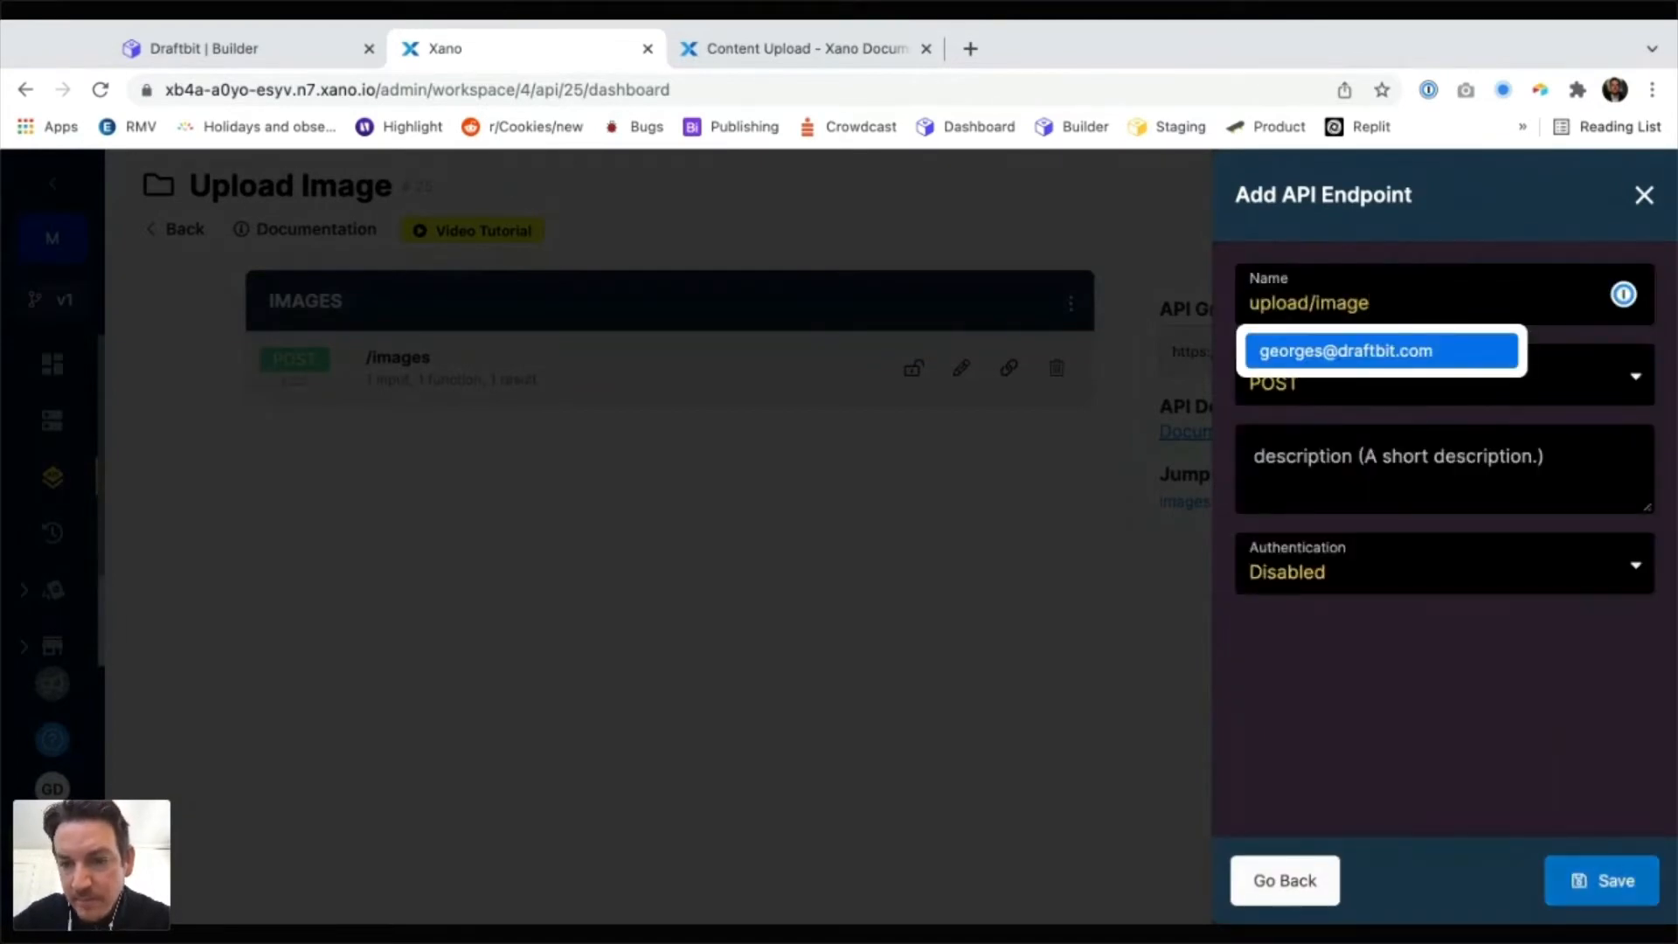
{"action": "left_click", "coordinate": [1601, 880]}
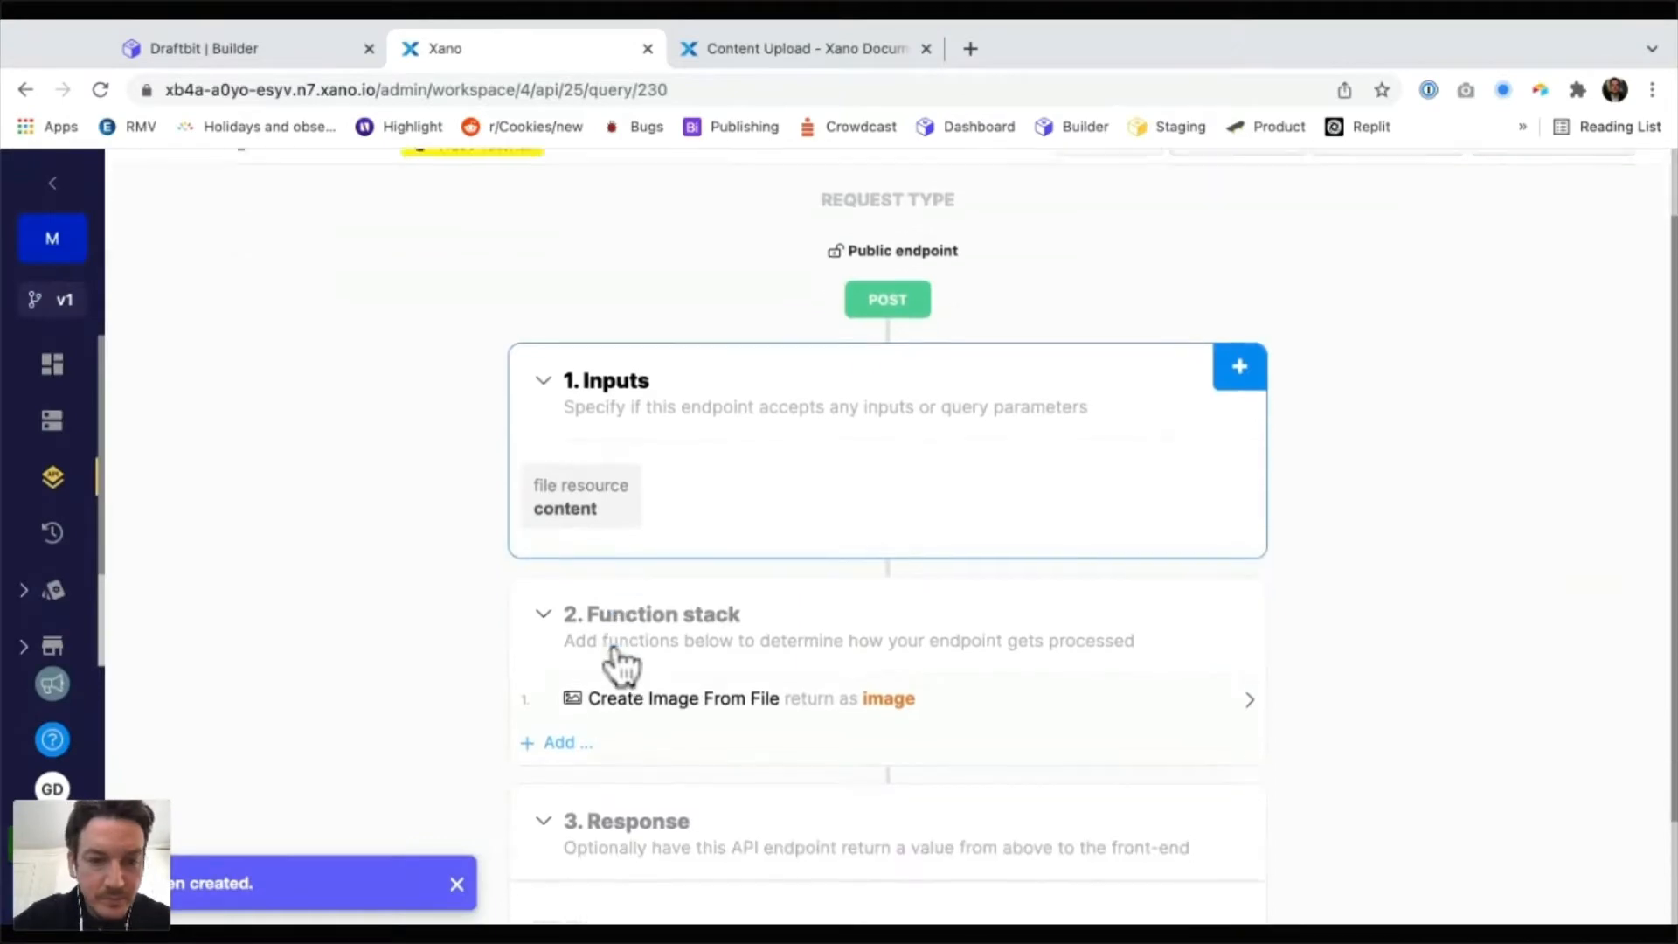
{"action": "scroll", "coordinate": [619, 665], "scroll_direction": "down", "scroll_amount": 1}
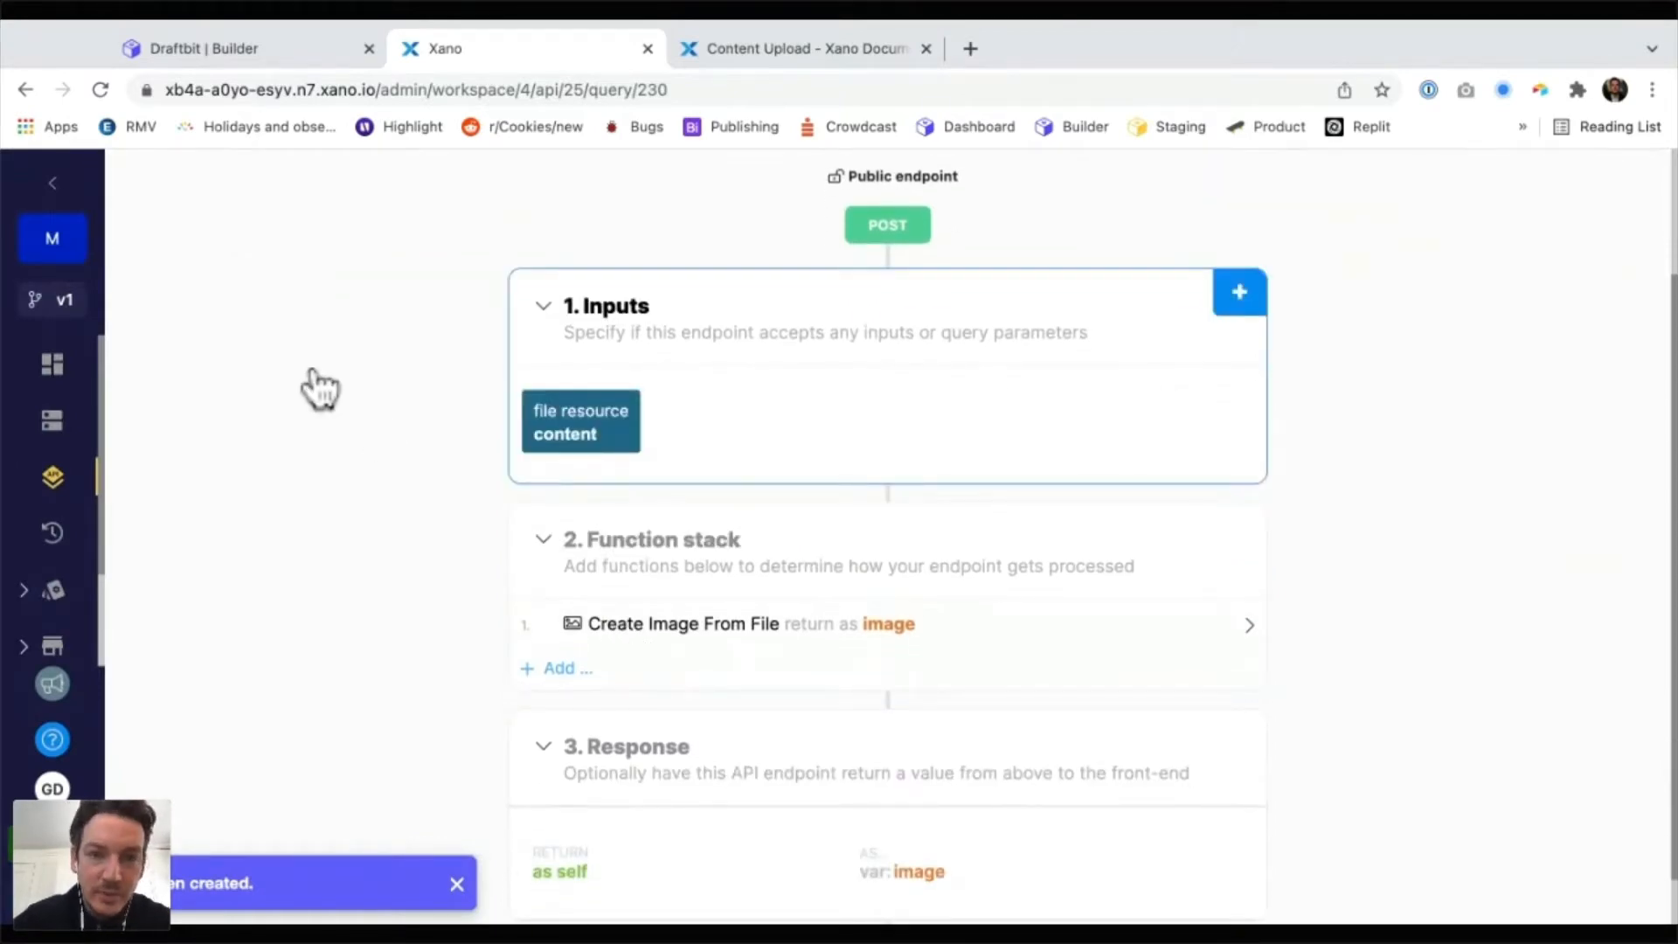
Read the documentation's sections on Create Image From File and on supplying the image in the debugger
{"action": "key", "text": "ctrl+Tab"}
{"action": "scroll", "coordinate": [879, 524], "scroll_direction": "down", "scroll_amount": 6}
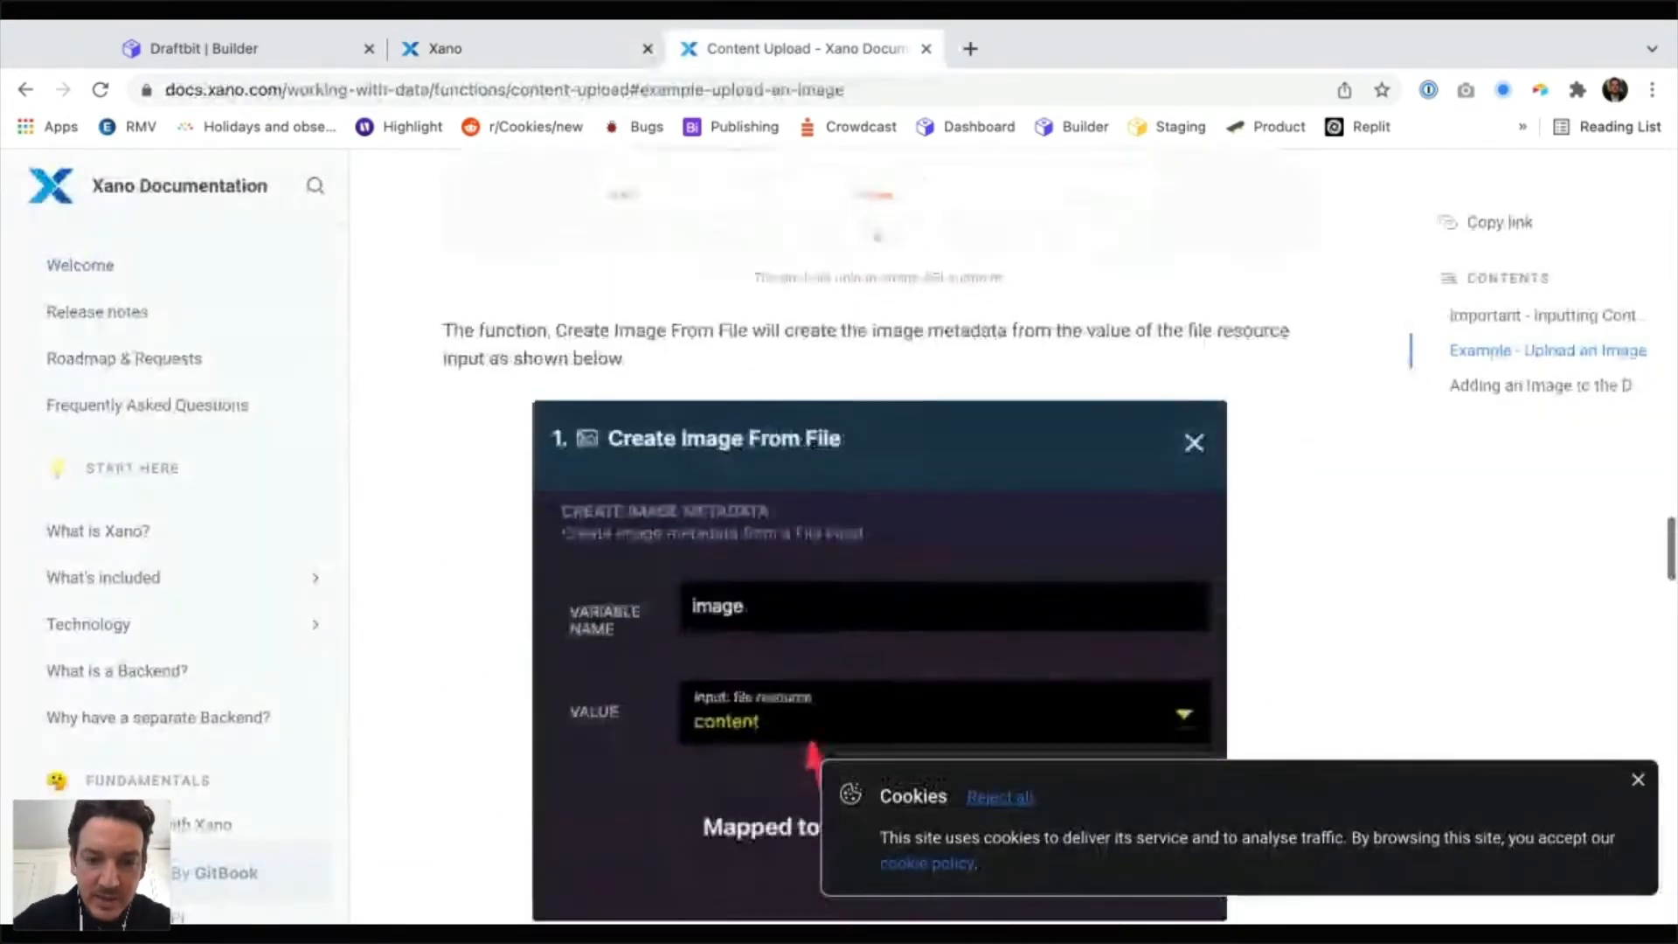
{"action": "scroll", "coordinate": [878, 524], "scroll_direction": "down", "scroll_amount": 3}
{"action": "scroll", "coordinate": [879, 525], "scroll_direction": "down", "scroll_amount": 9}
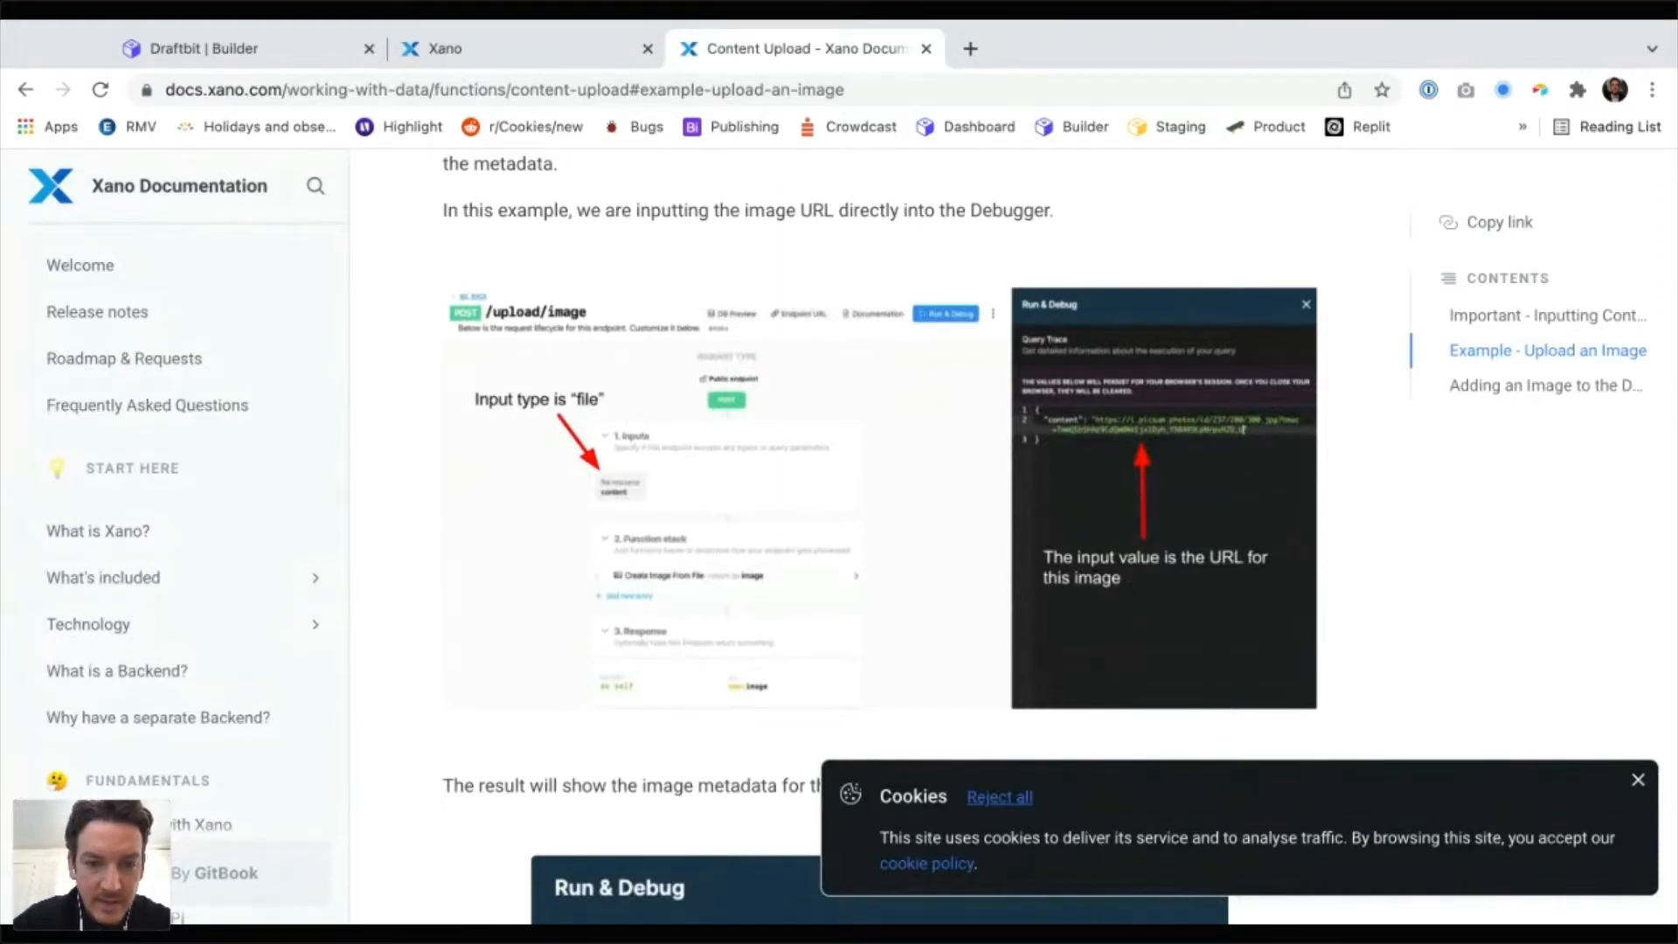
Back in Xano, run the upload/image endpoint in the debugger with _DSC8382.jpg as content and copy the resulting metadata
{"action": "left_click", "coordinate": [516, 49]}
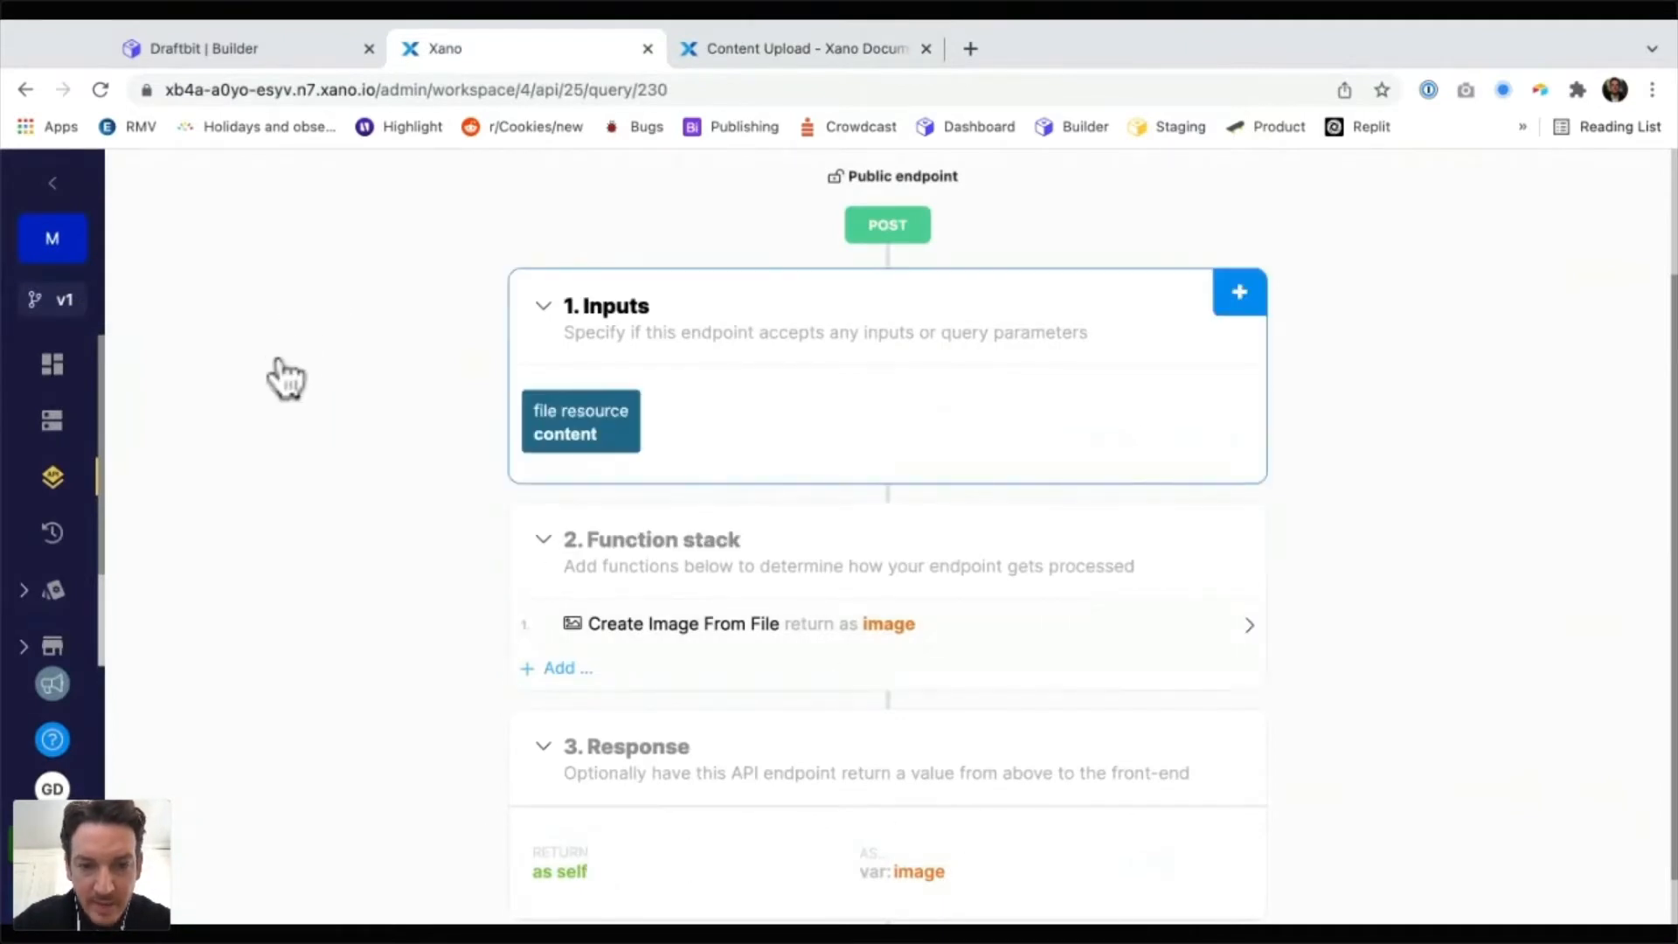
{"action": "scroll", "coordinate": [908, 846], "scroll_direction": "down", "scroll_amount": 1}
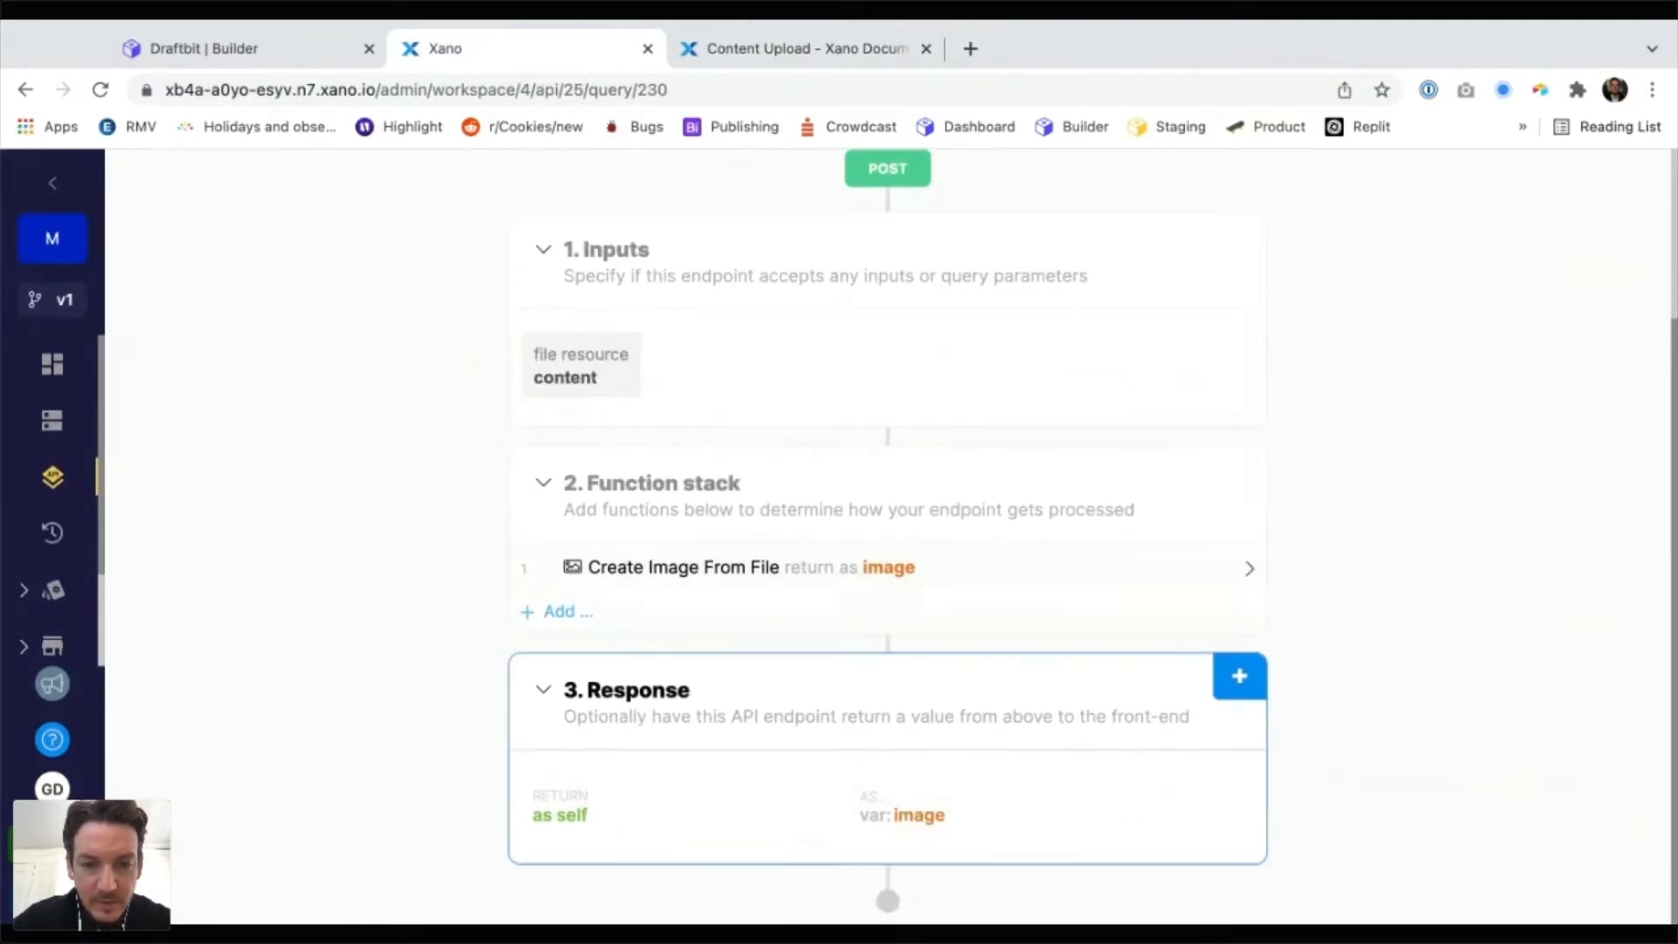
{"action": "scroll", "coordinate": [1416, 521], "scroll_direction": "up", "scroll_amount": 3}
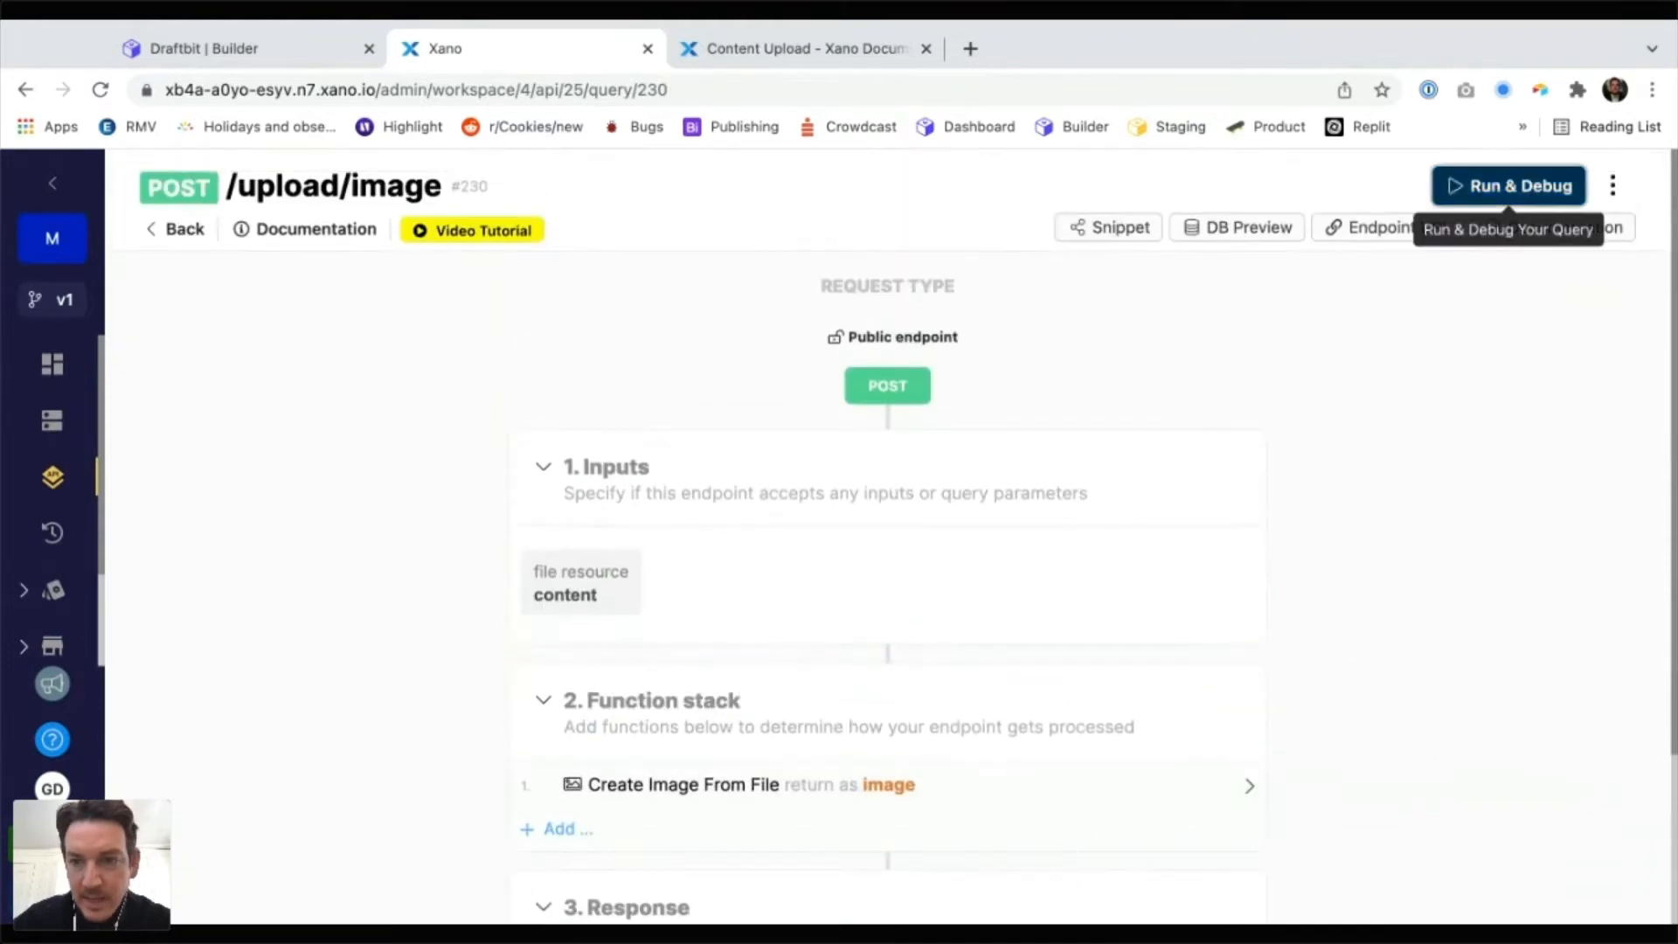
{"action": "left_click", "coordinate": [1486, 185]}
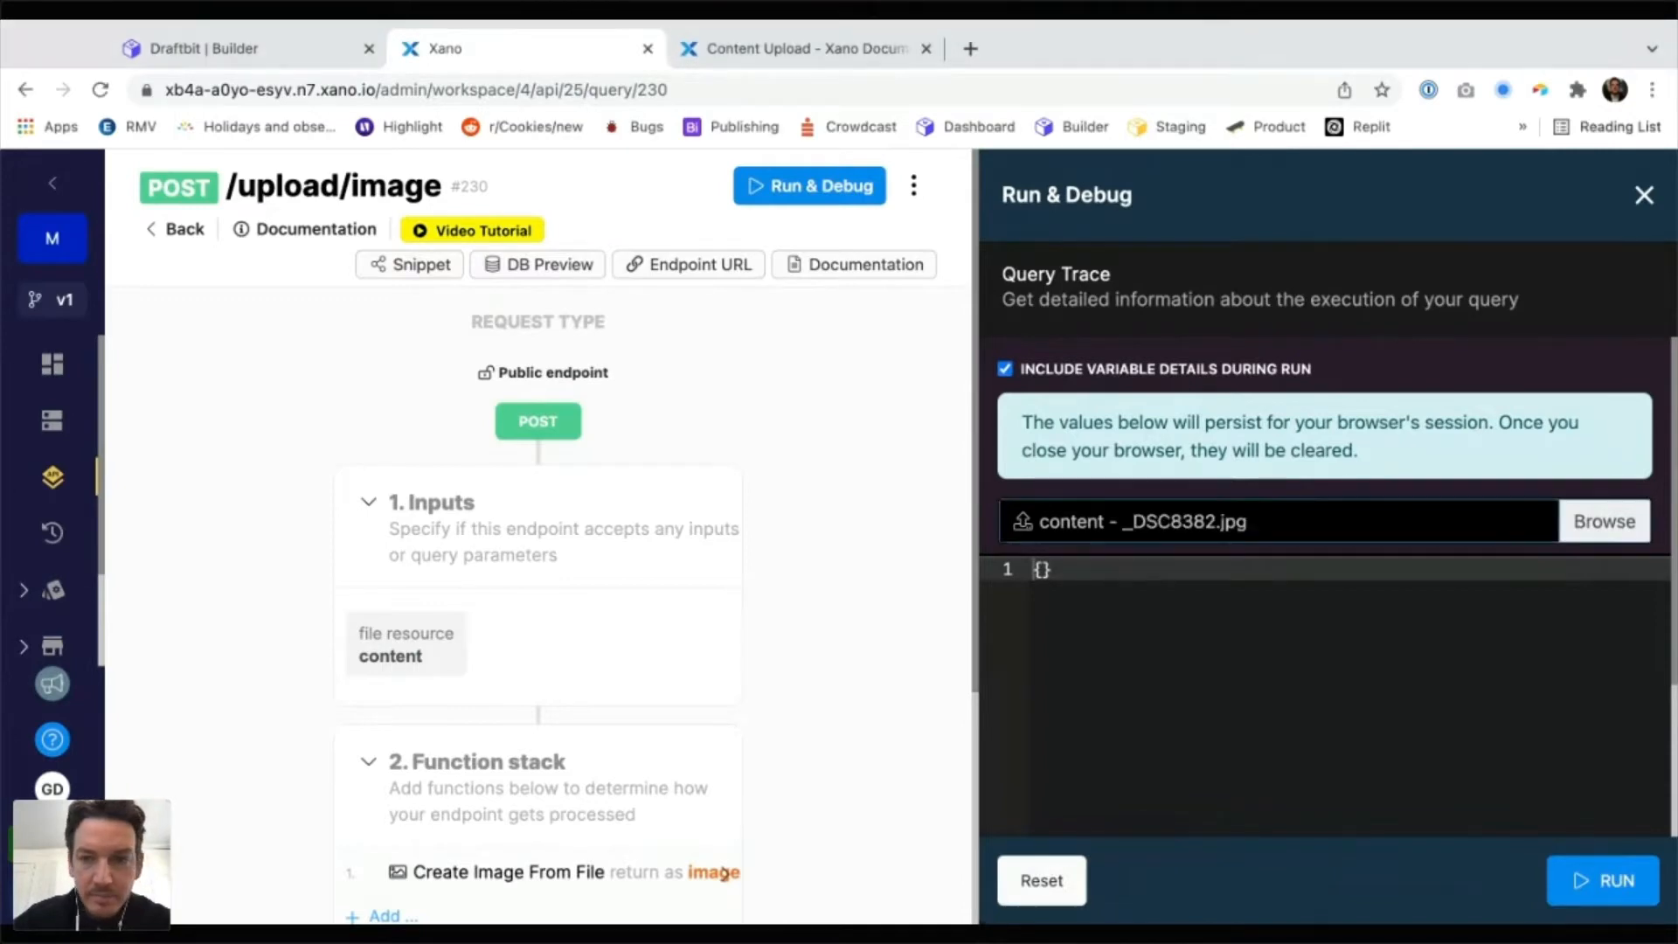
{"action": "left_click", "coordinate": [1603, 880]}
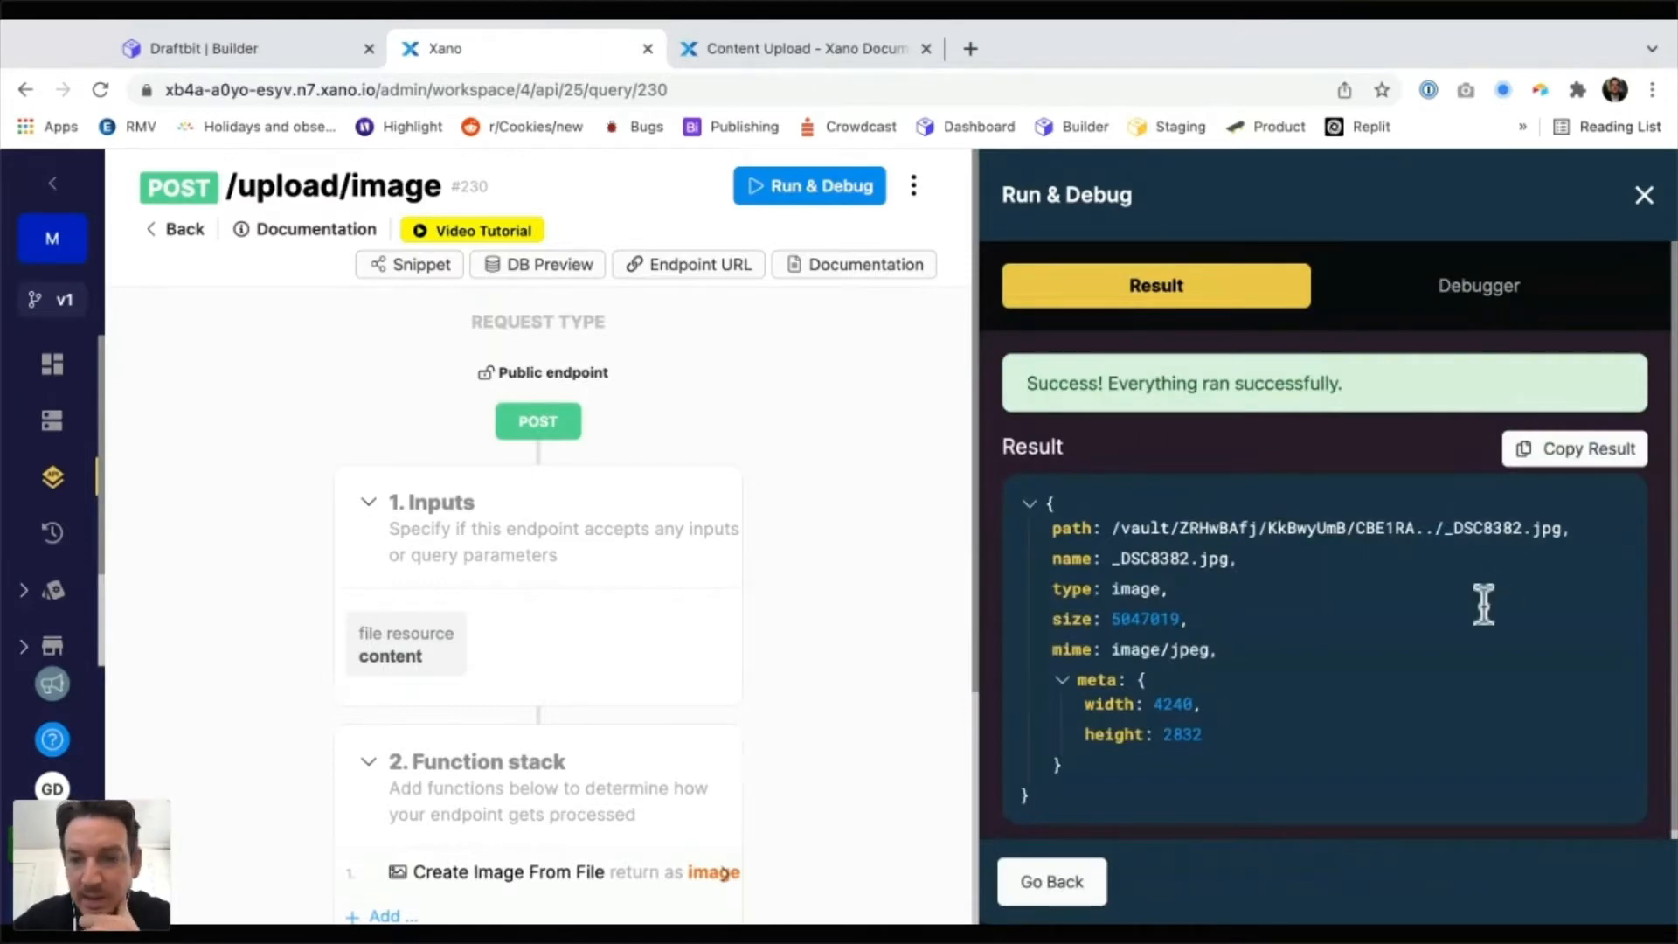
{"action": "triple_click", "coordinate": [1320, 573]}
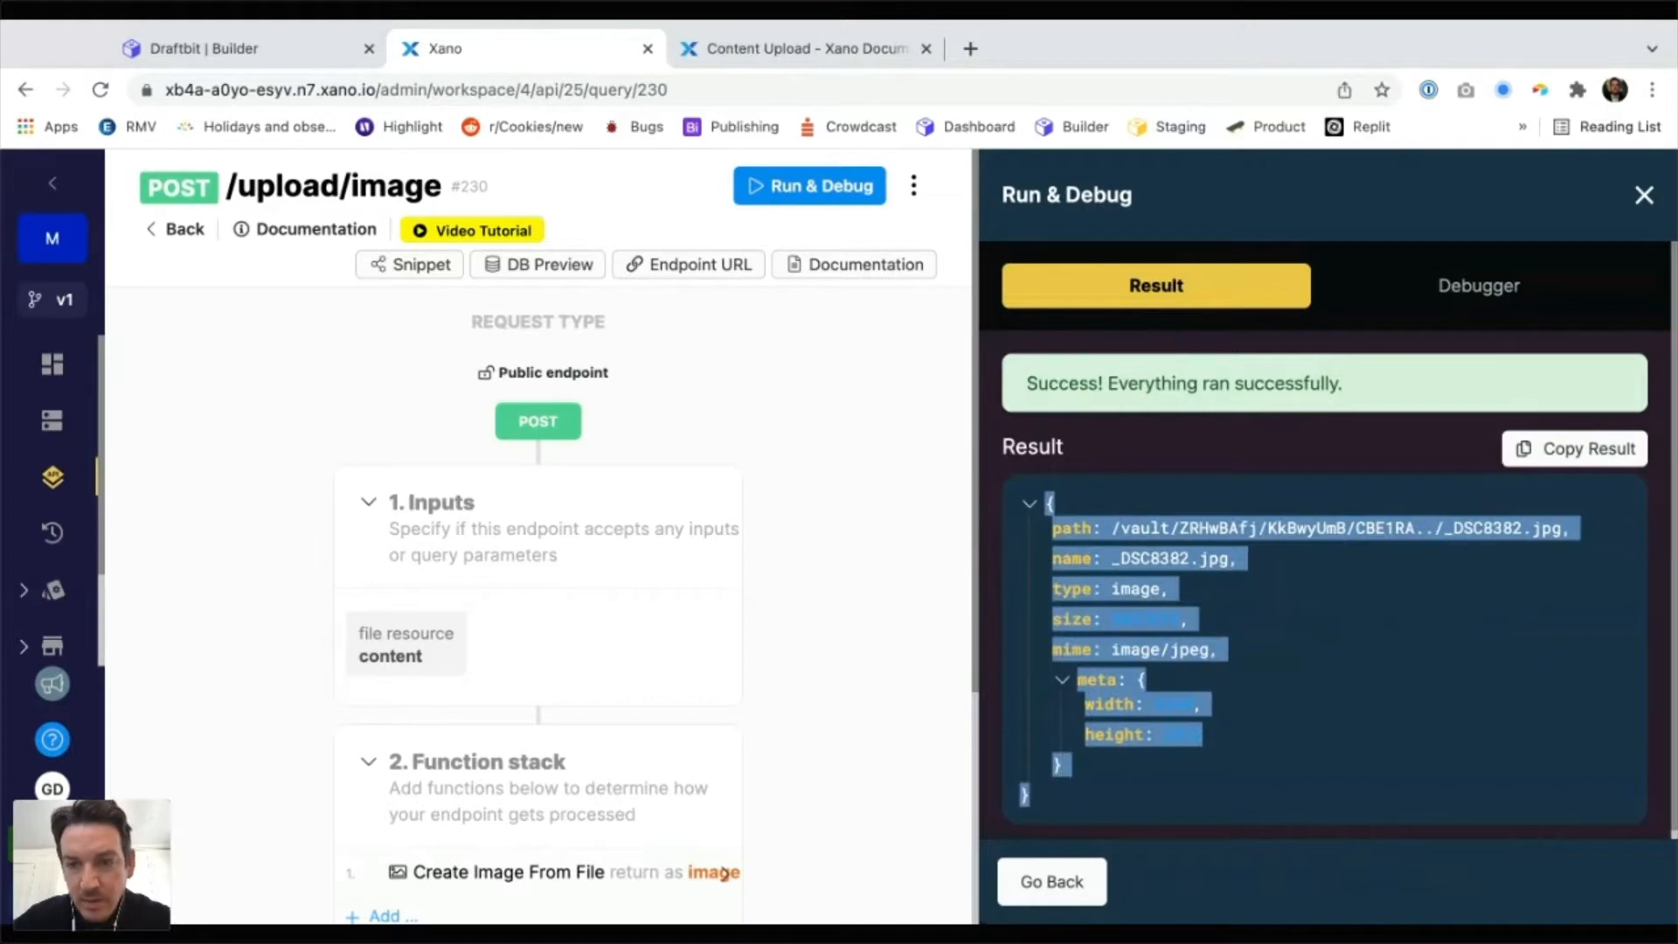
{"action": "left_click", "coordinate": [1574, 449]}
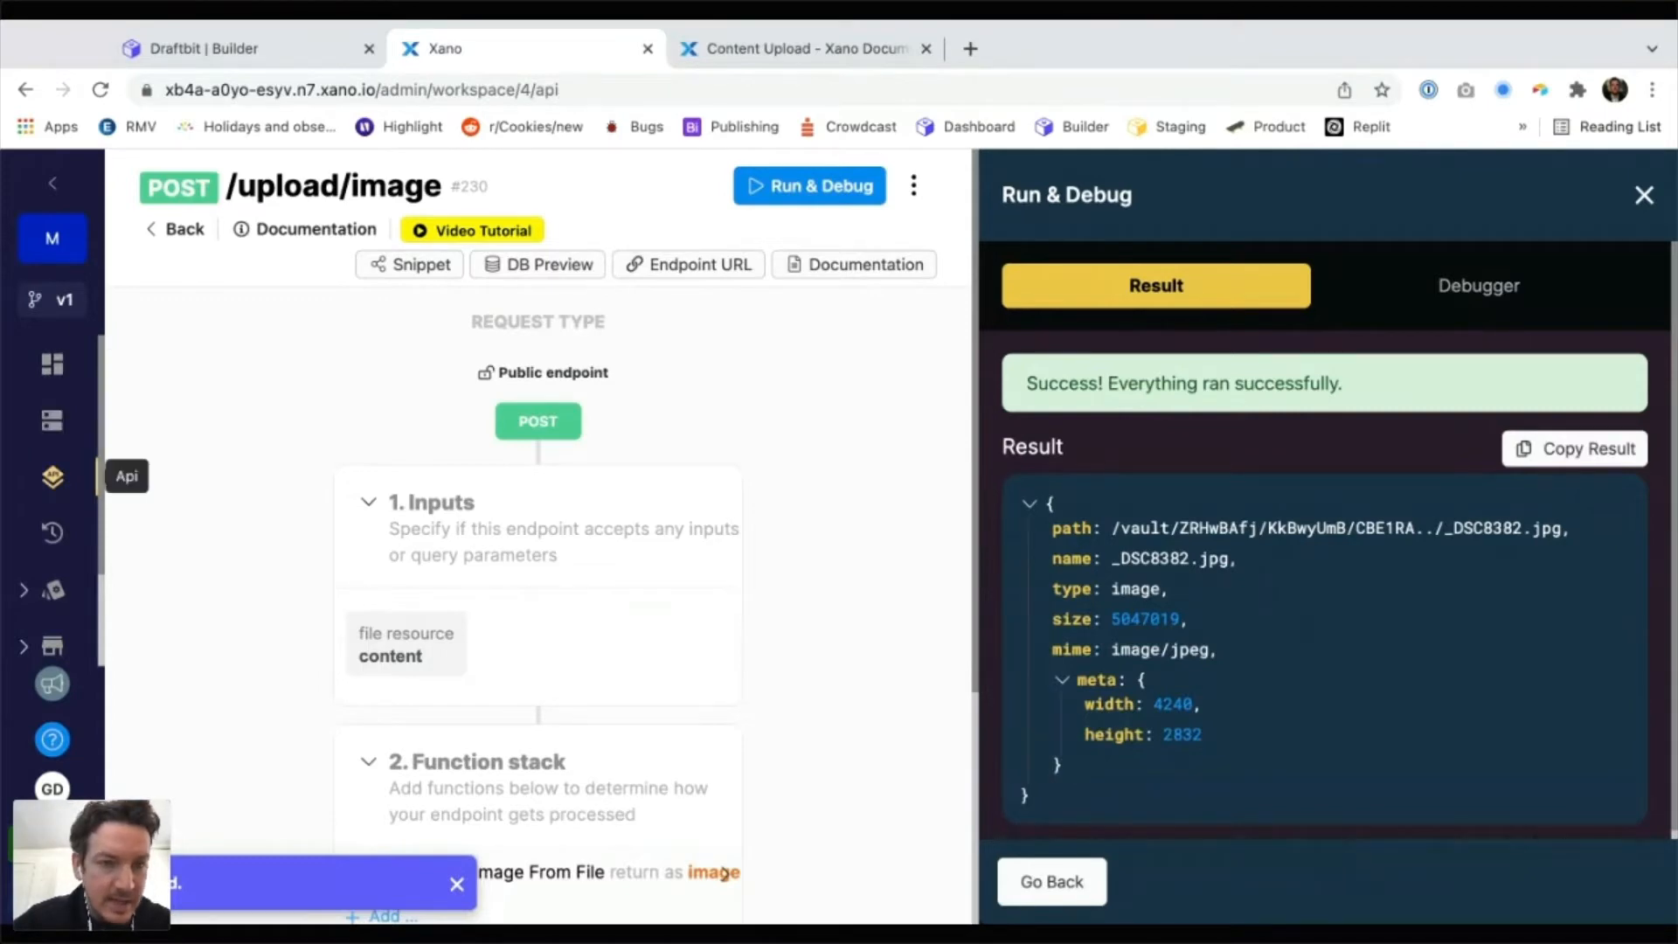
Return to the Upload Image API group, open the images POST endpoint and look over its setup
{"action": "left_click", "coordinate": [53, 477]}
{"action": "scroll", "coordinate": [455, 769], "scroll_direction": "down", "scroll_amount": 9}
{"action": "left_click", "coordinate": [472, 791]}
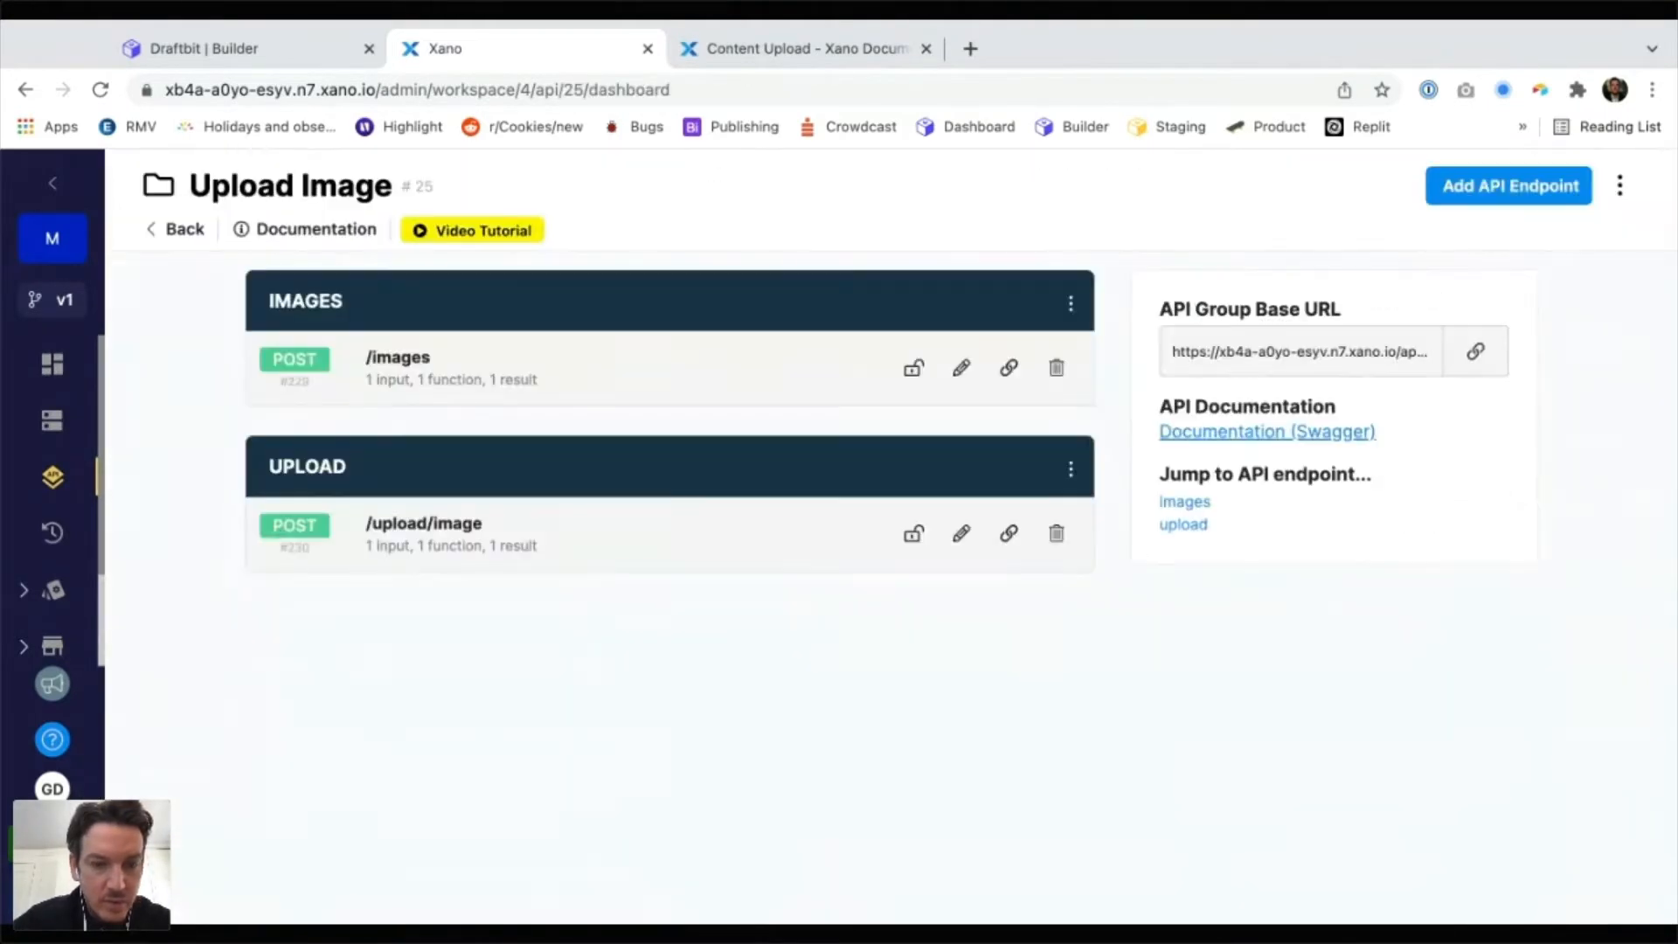
{"action": "left_click", "coordinate": [525, 368]}
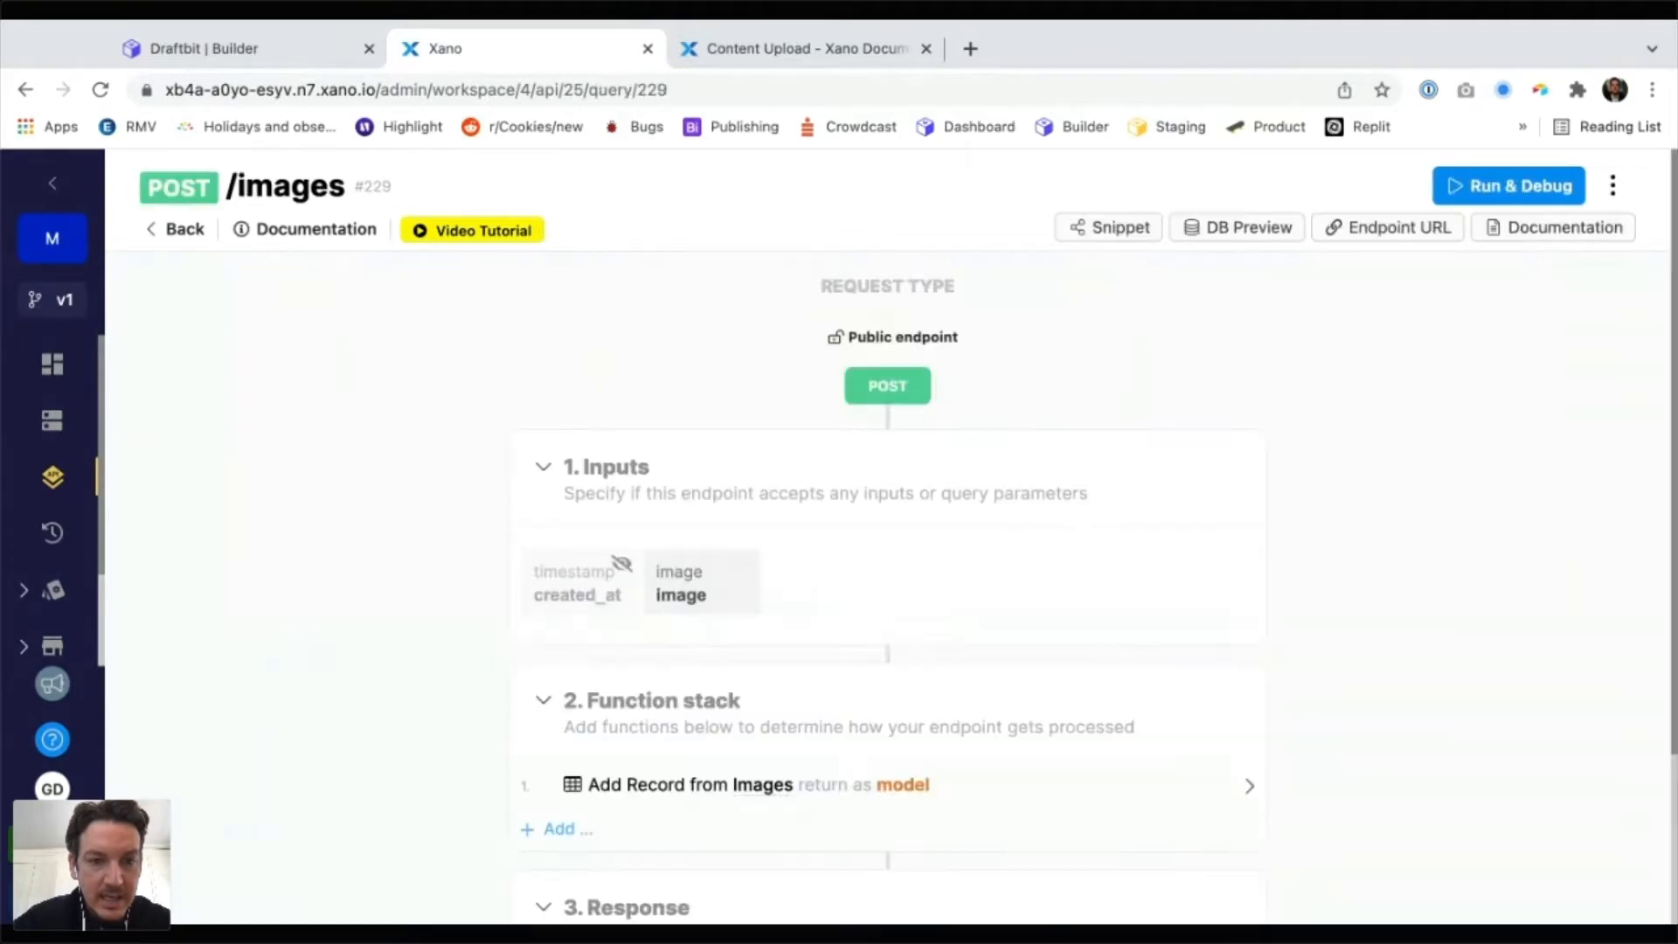
{"action": "scroll", "coordinate": [923, 791], "scroll_direction": "down", "scroll_amount": 3}
{"action": "scroll", "coordinate": [922, 791], "scroll_direction": "up", "scroll_amount": 3}
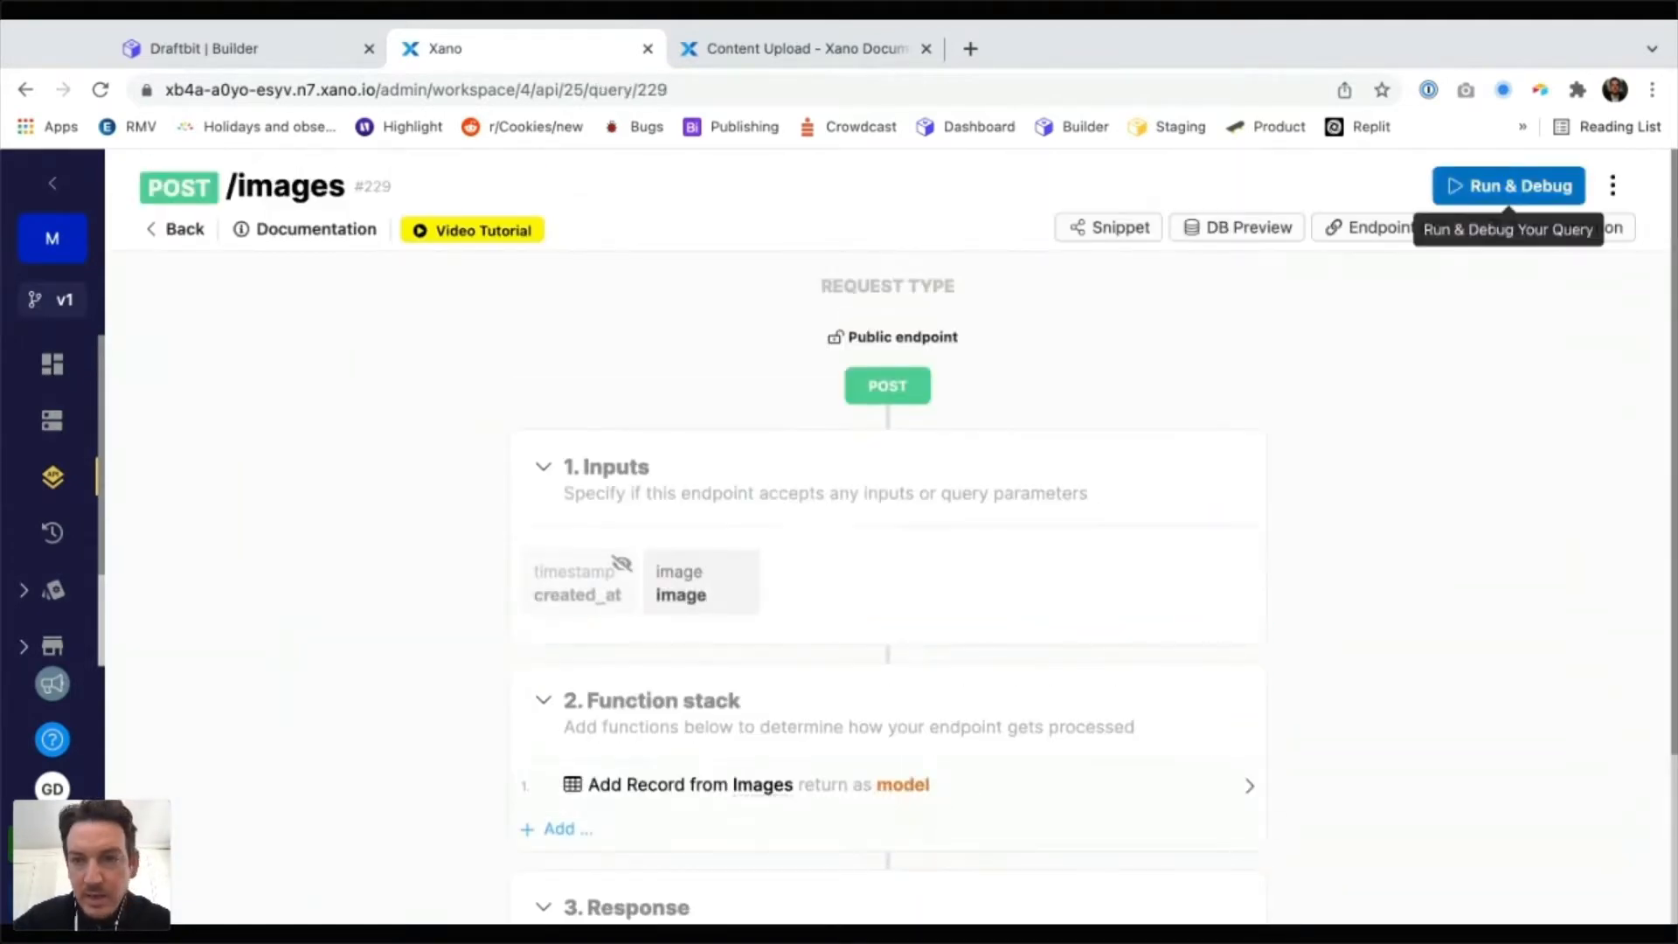
Run the images endpoint in the debugger with the copied _DSC8382.jpg metadata as the image value and review the returned record
{"action": "left_click", "coordinate": [1508, 185]}
{"action": "scroll", "coordinate": [1526, 596], "scroll_direction": "down", "scroll_amount": 2}
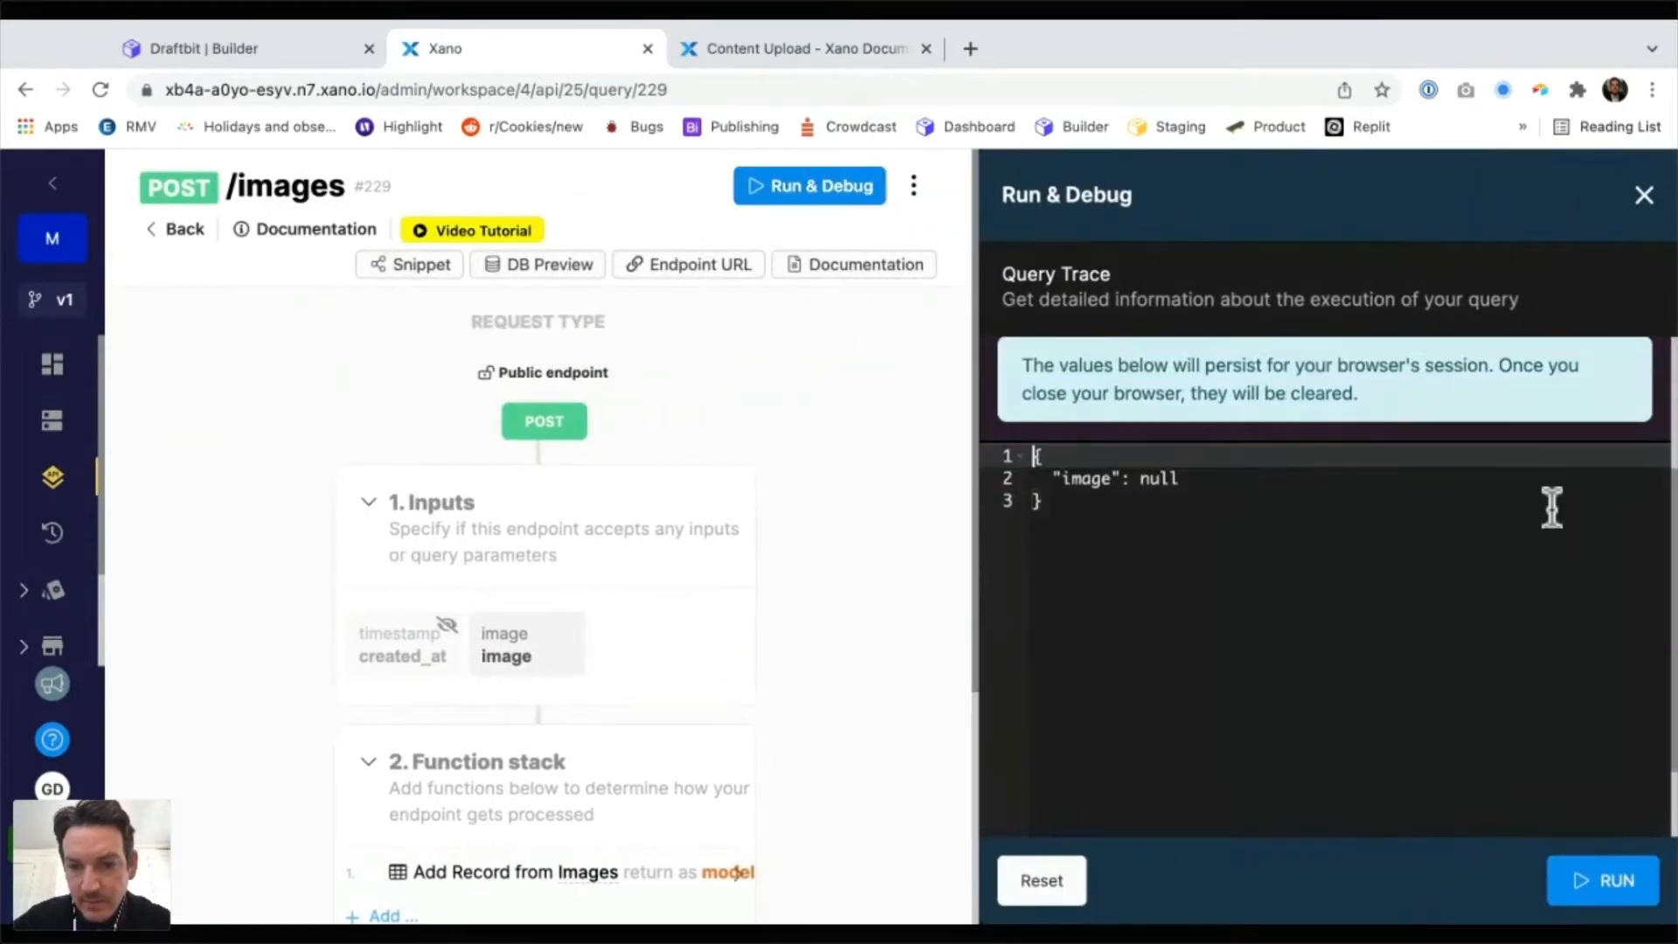
{"action": "double_click", "coordinate": [1558, 496]}
{"action": "type", "text": "{\"path\":\"/vault/ZRHwBAfj/KkBwyUmB/CBE1RA../_DSC8382.jpg\",\"name\":\"_DSC8382.jpg\",\"type\":\"image\",\"size\":5047019,\"mime\":\"image/jpeg\",\"meta\":{\"width\":4240,\"height\":2832}}"}
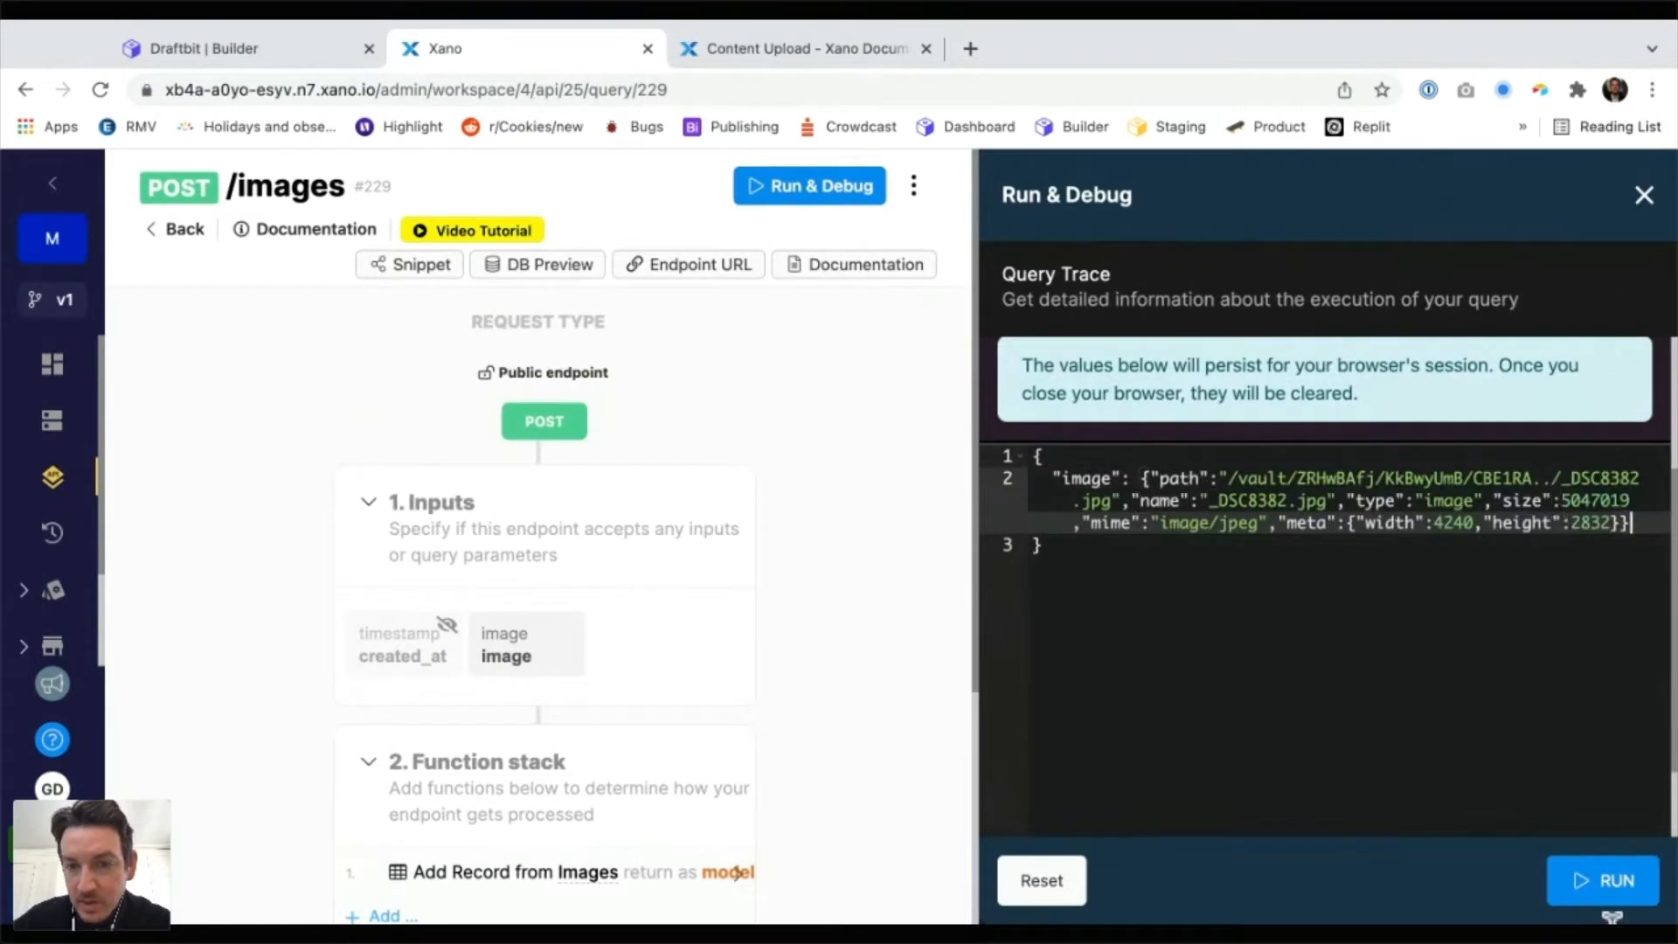
{"action": "left_click", "coordinate": [1602, 880]}
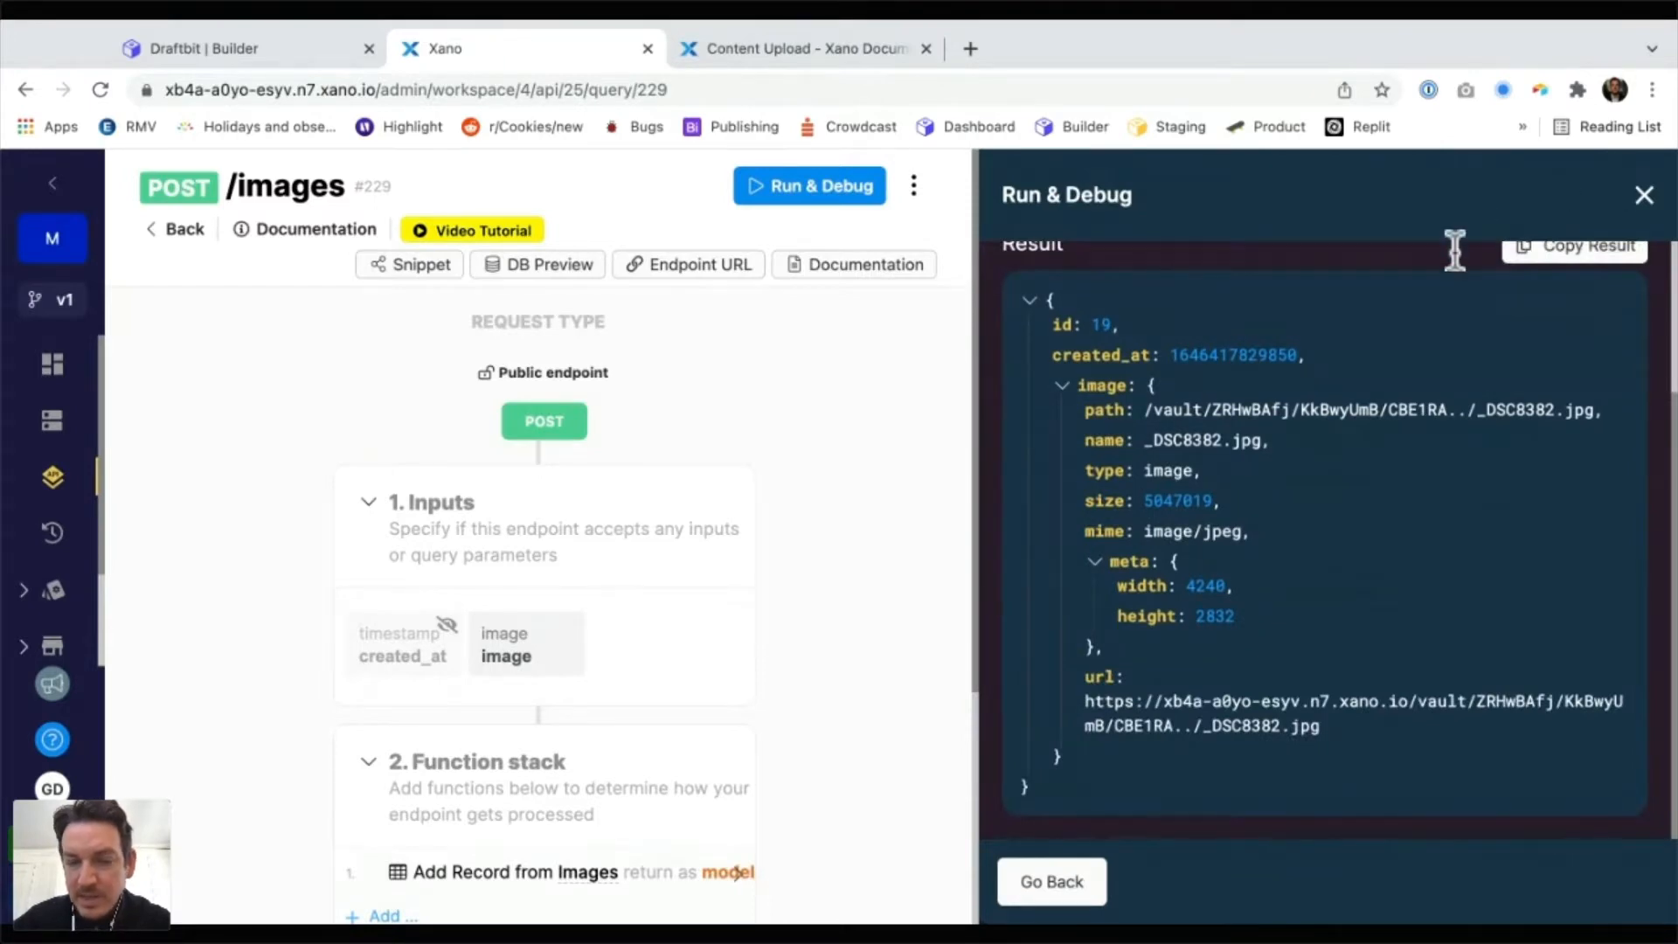
{"action": "scroll", "coordinate": [1458, 253], "scroll_direction": "up", "scroll_amount": 3}
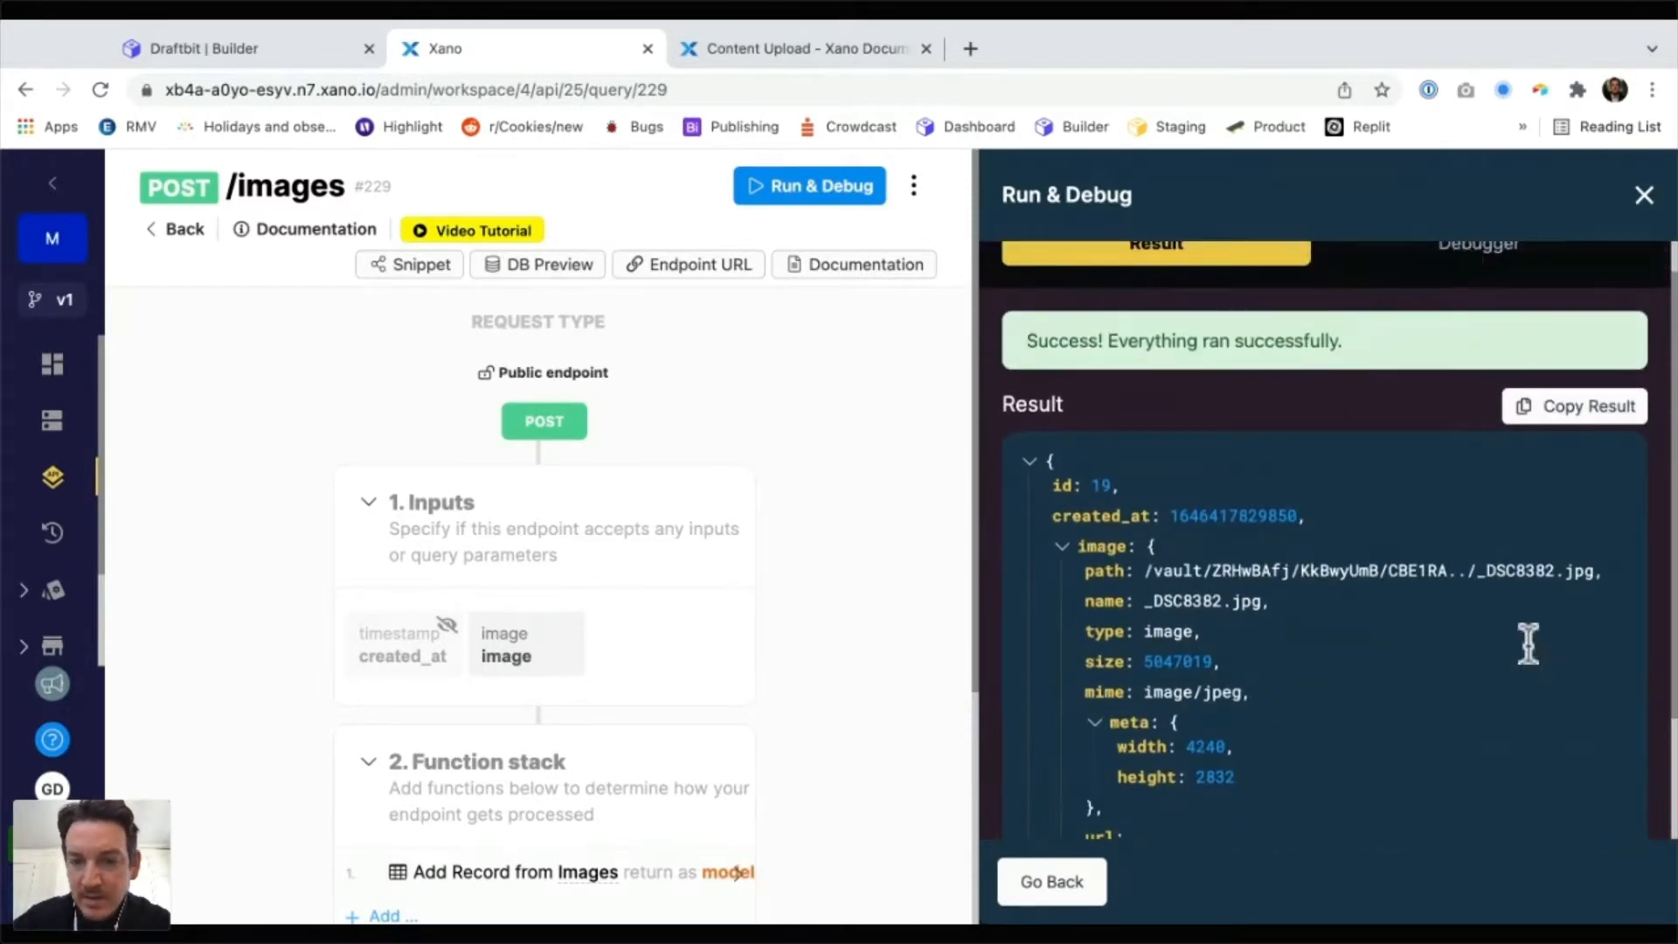
{"action": "scroll", "coordinate": [1543, 664], "scroll_direction": "down", "scroll_amount": 3}
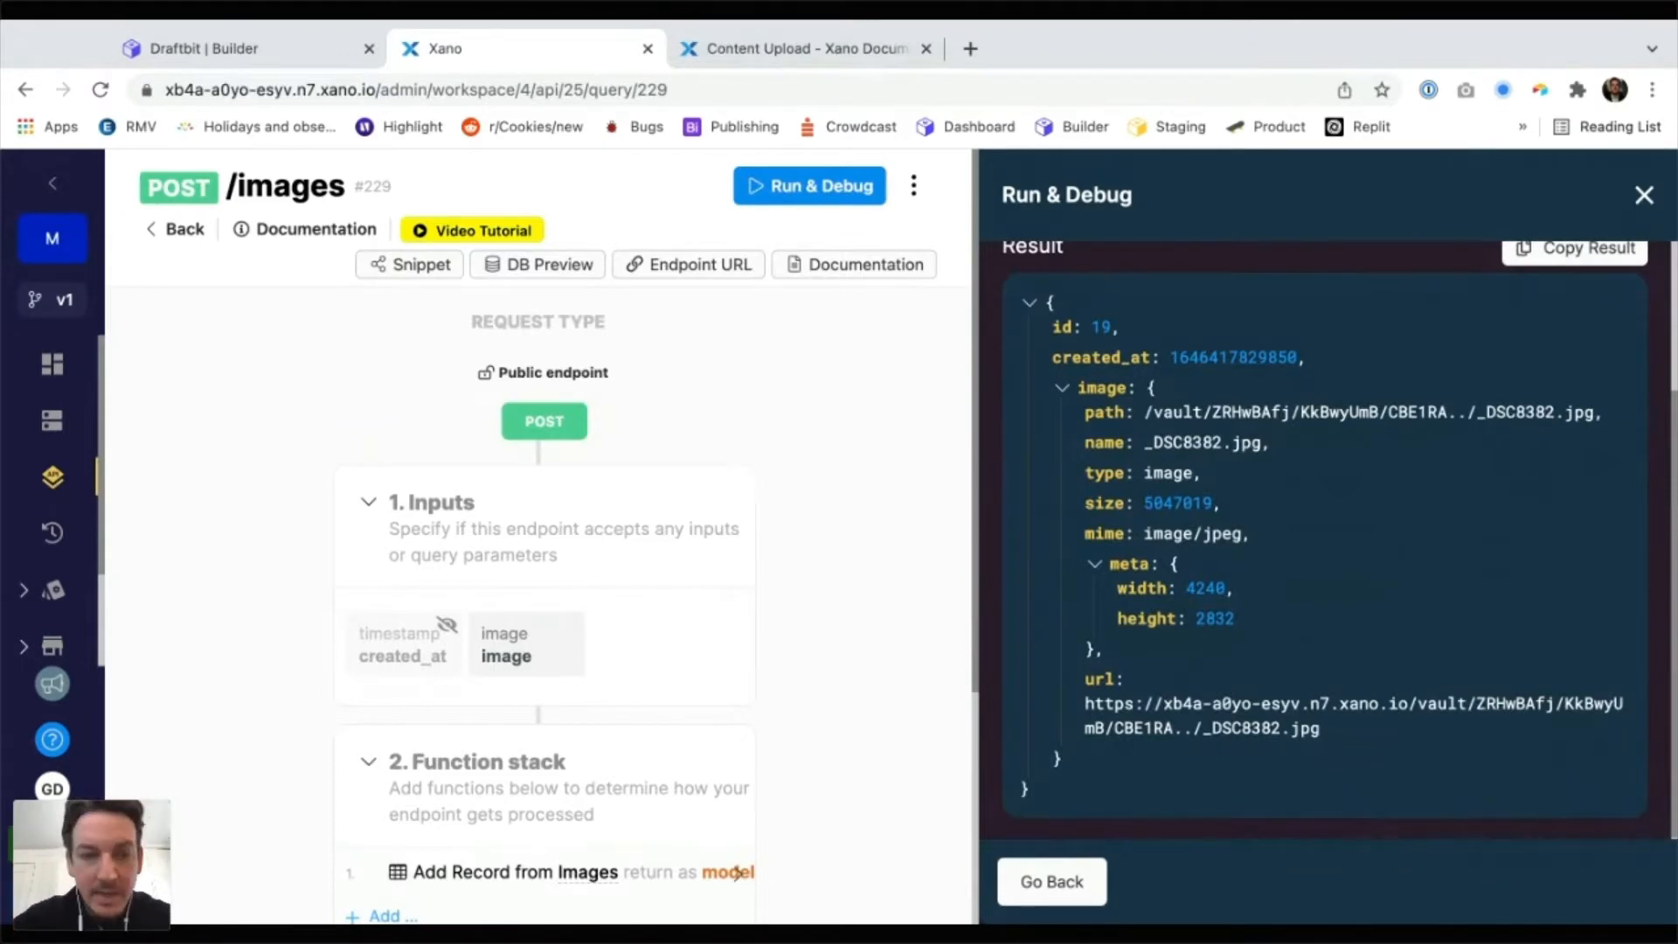
Open the Images table in the database to check for the _DSC8382.jpg record
{"action": "left_click", "coordinate": [53, 420]}
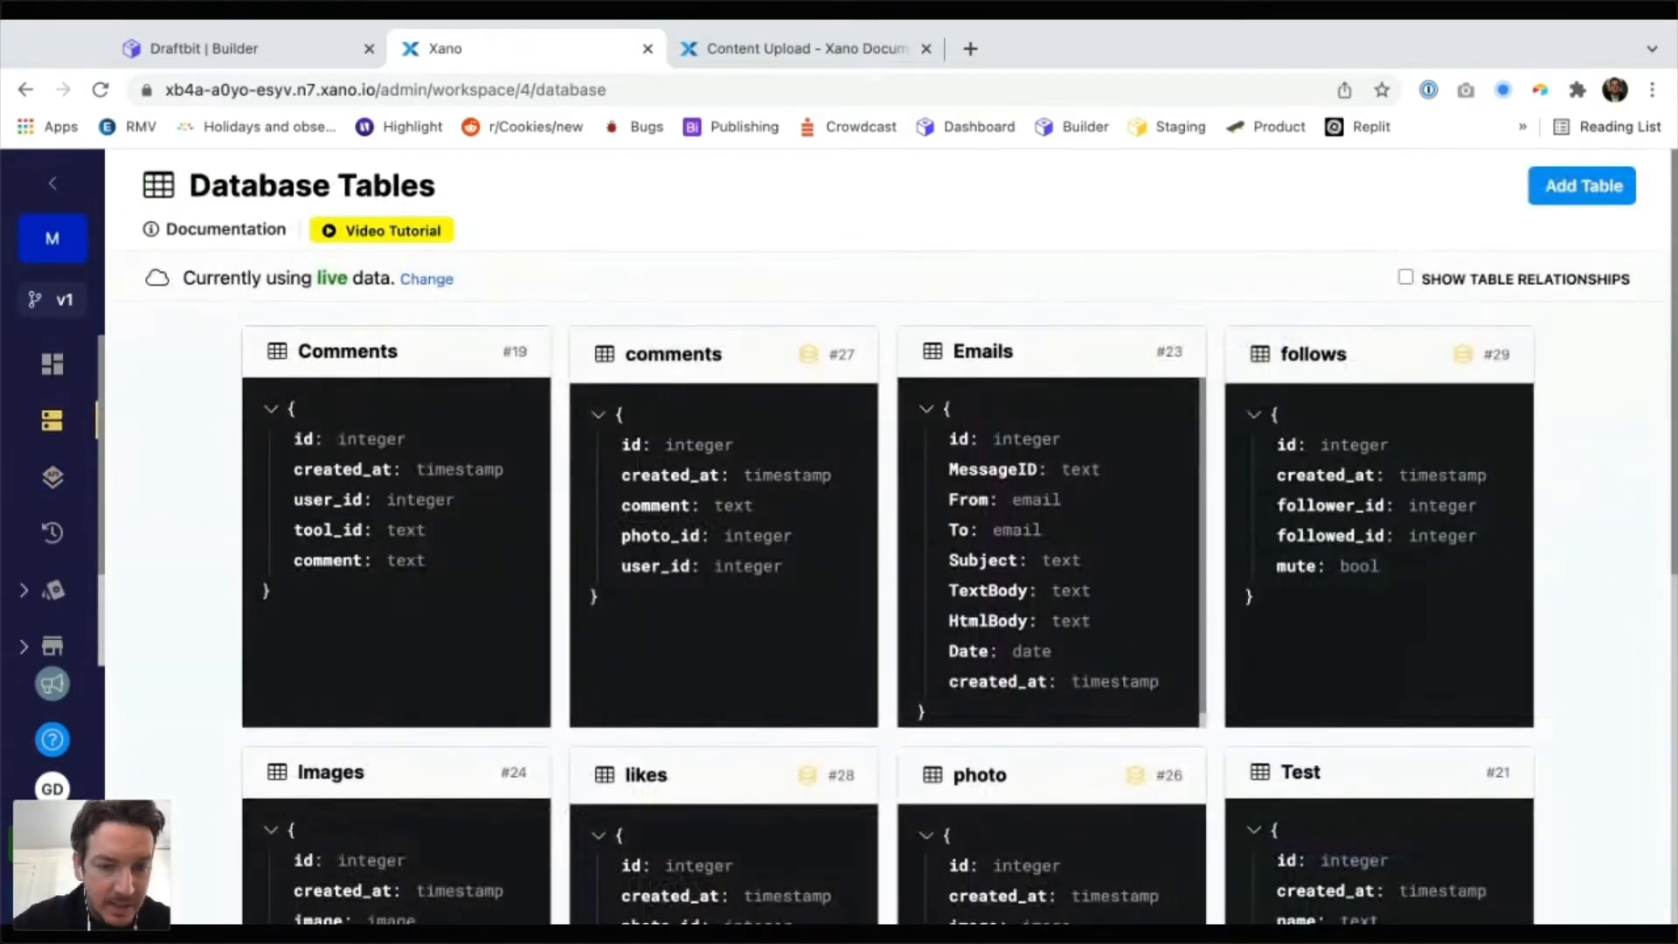
{"action": "scroll", "coordinate": [376, 437], "scroll_direction": "down", "scroll_amount": 5}
{"action": "left_click", "coordinate": [375, 394]}
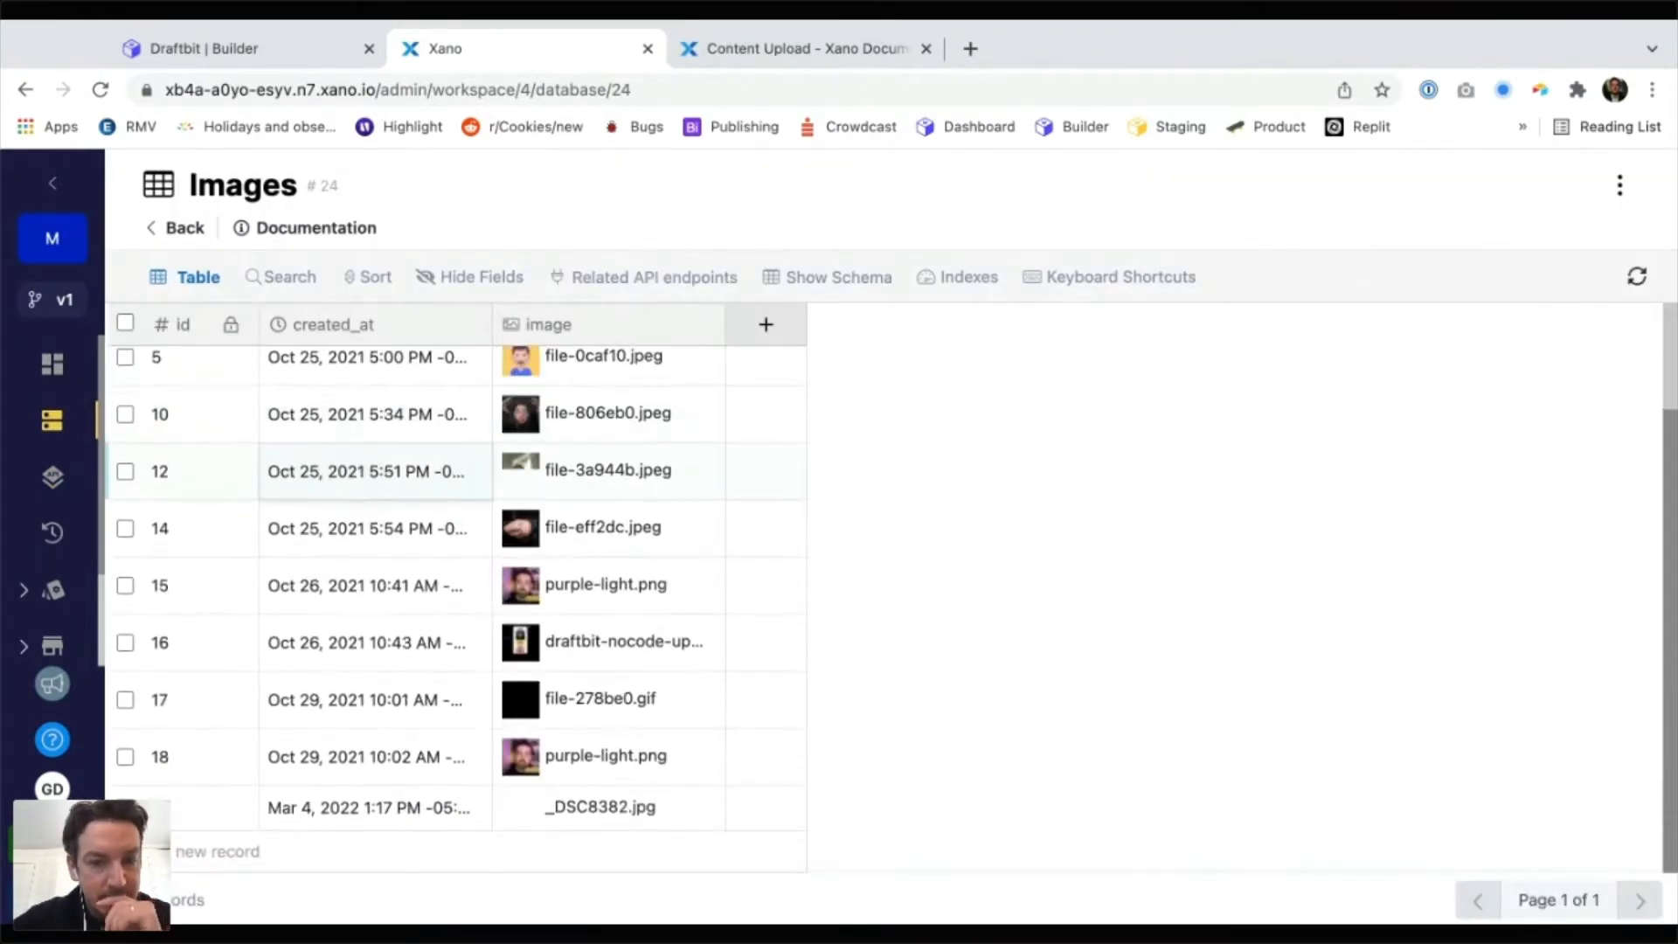
Check the newest records in the Images table, then return to the Upload Image API group
{"action": "scroll", "coordinate": [612, 649], "scroll_direction": "up", "scroll_amount": 2}
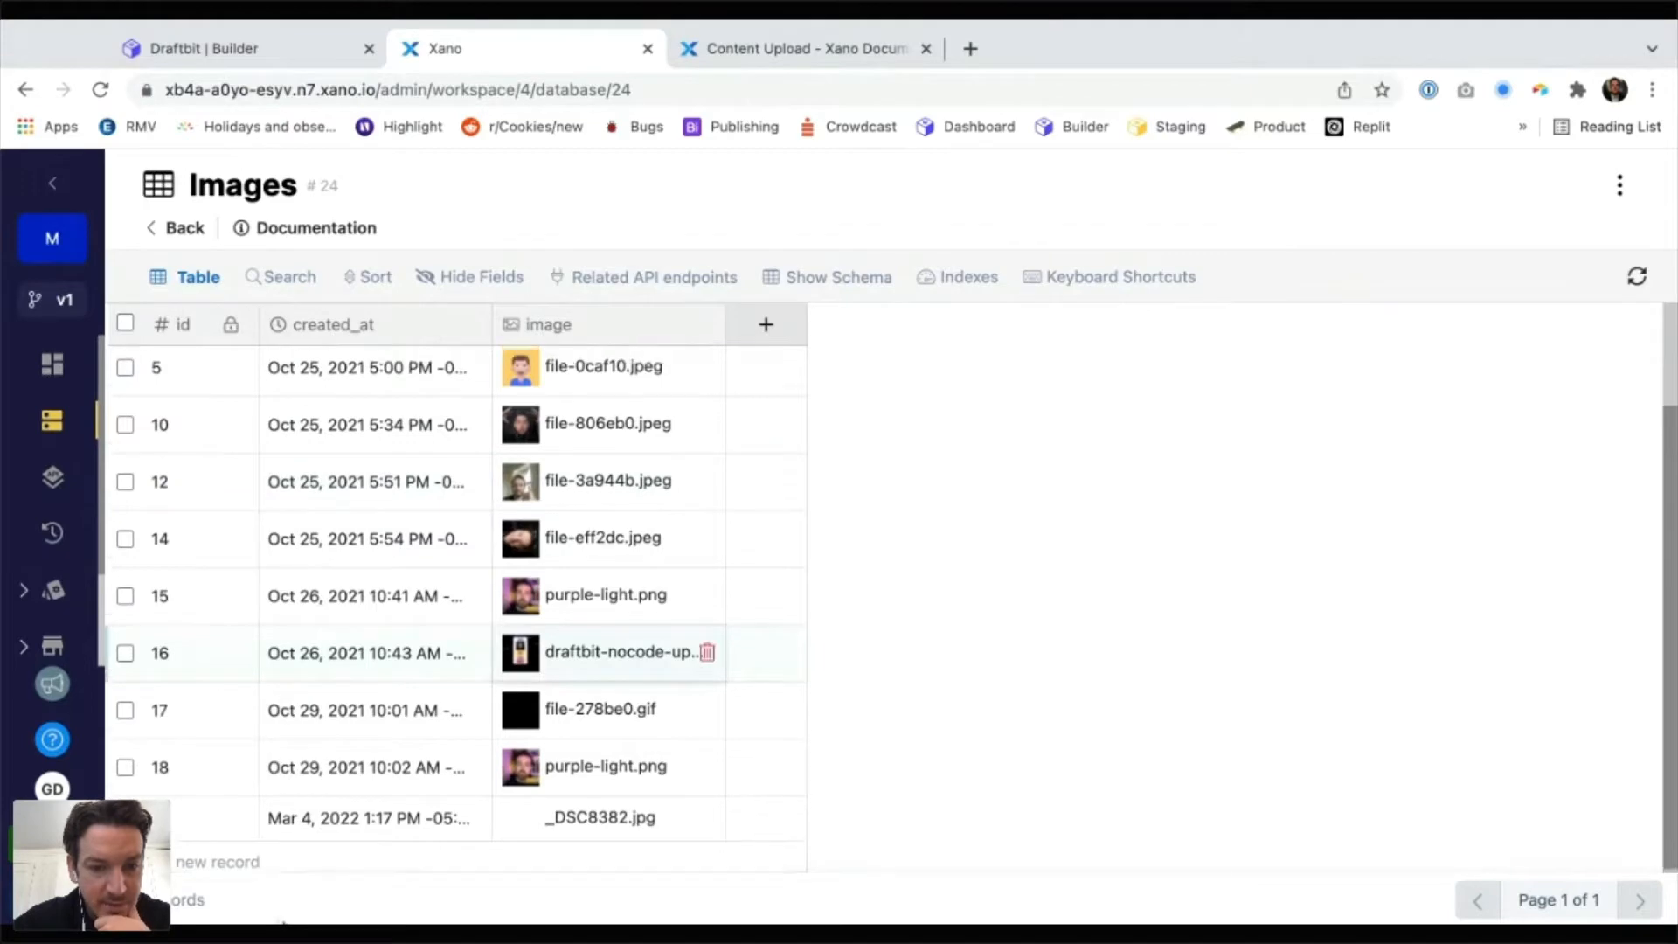
{"action": "scroll", "coordinate": [238, 692], "scroll_direction": "down", "scroll_amount": 2}
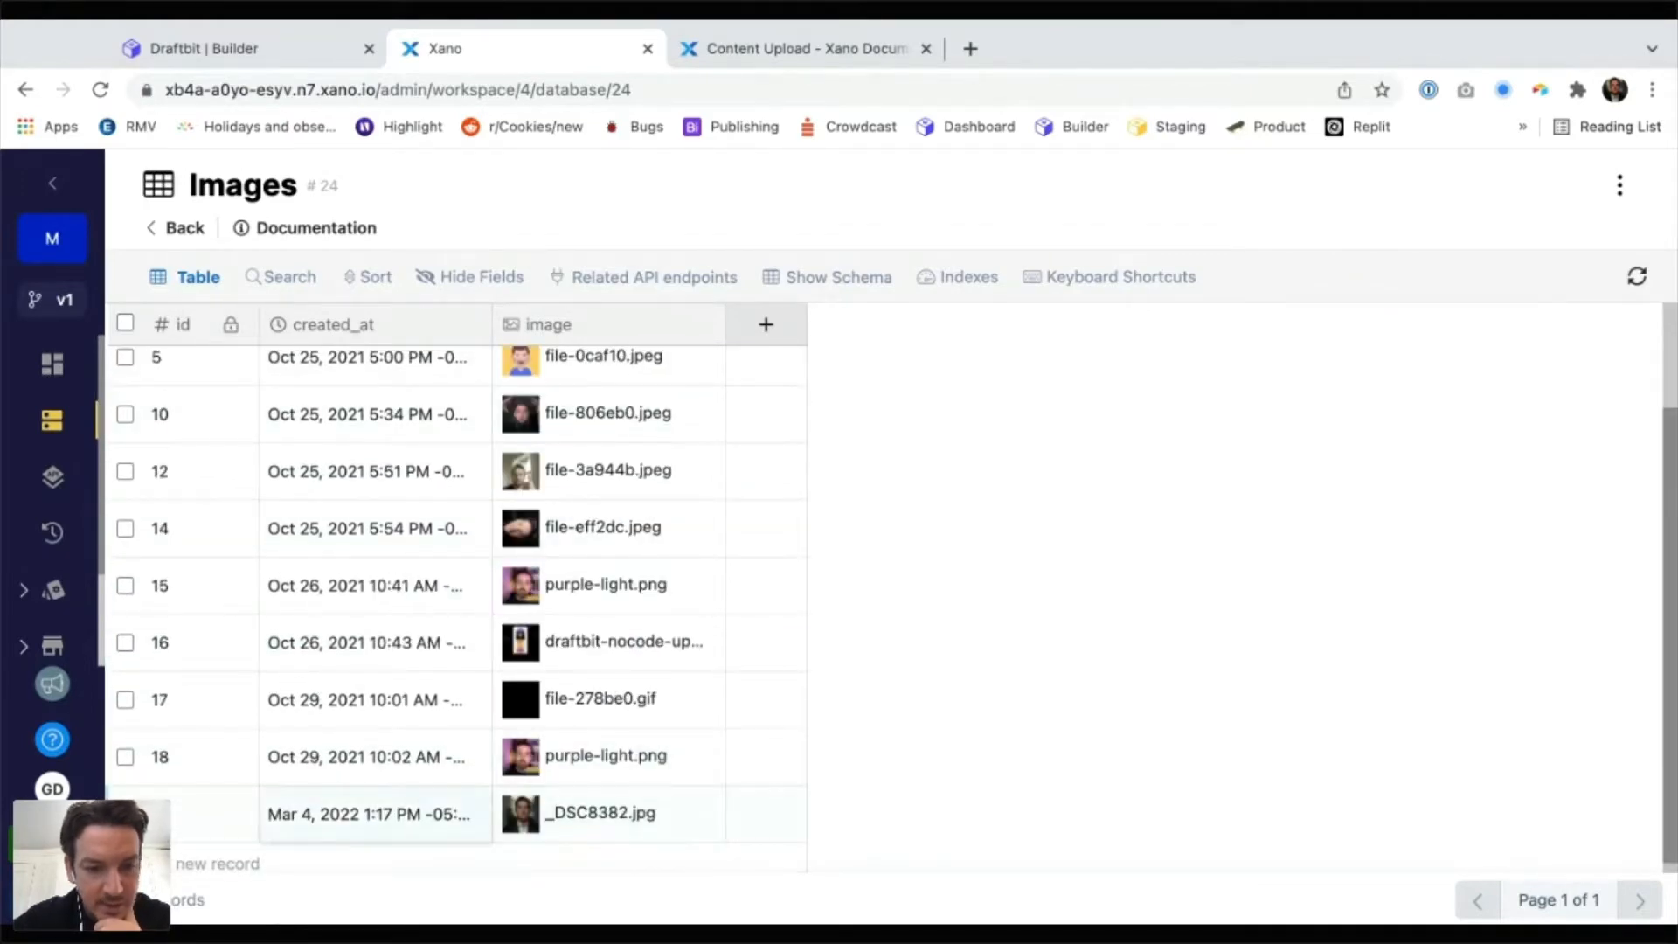
{"action": "left_click", "coordinate": [52, 477]}
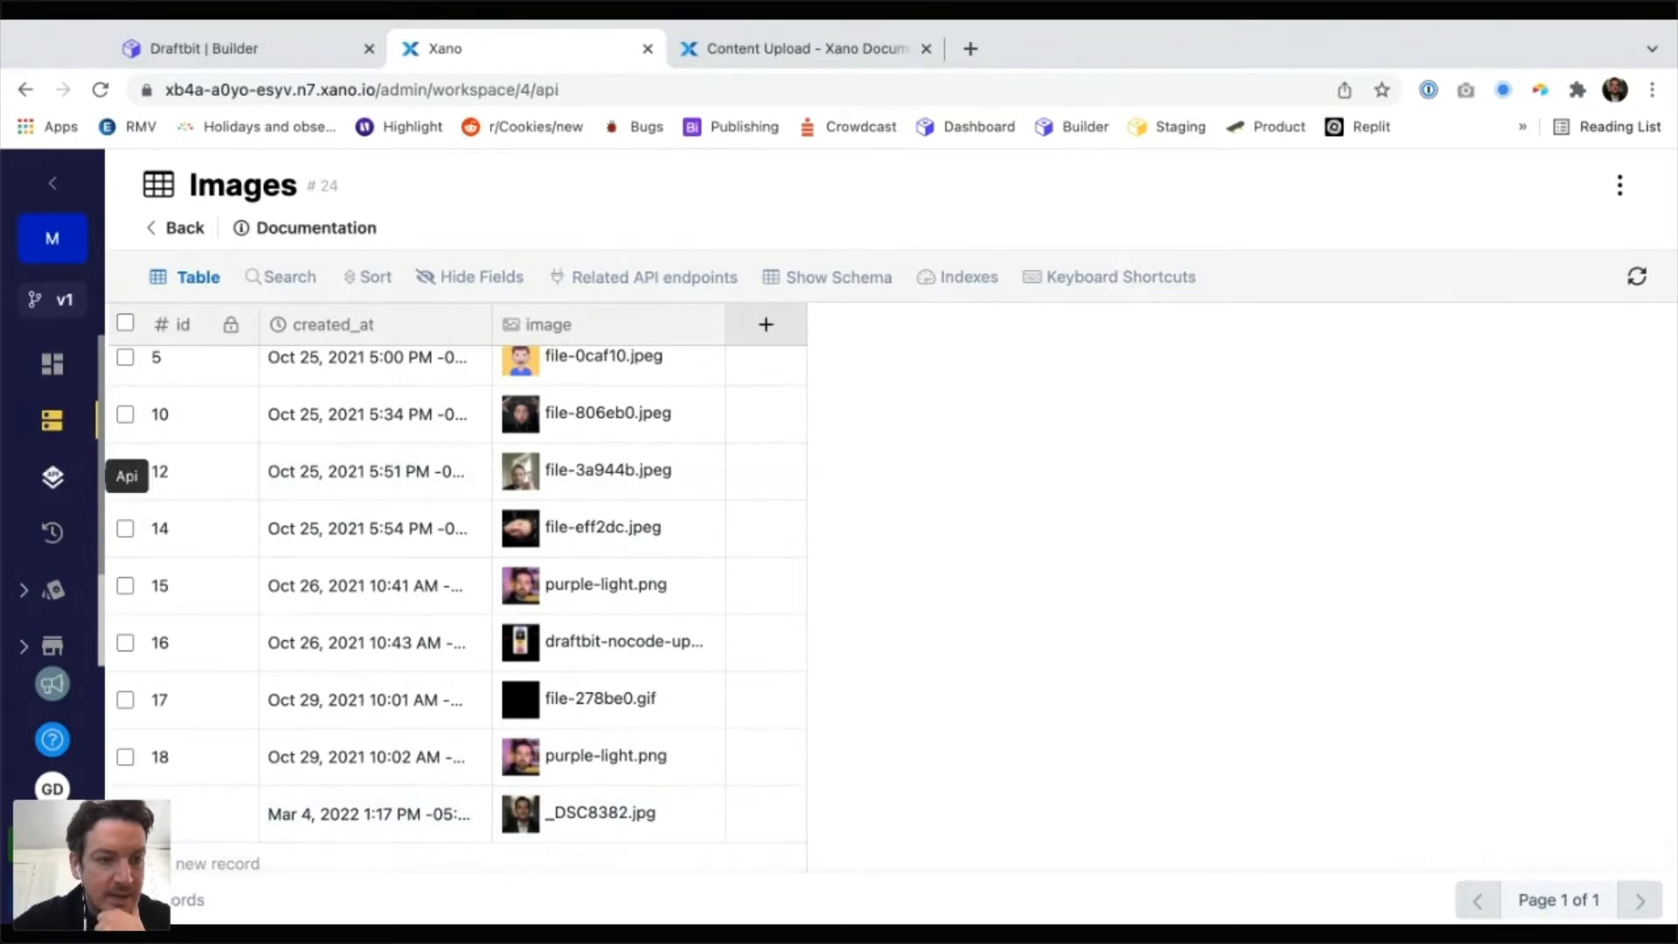
{"action": "scroll", "coordinate": [542, 612], "scroll_direction": "down", "scroll_amount": 9}
{"action": "left_click", "coordinate": [476, 809]}
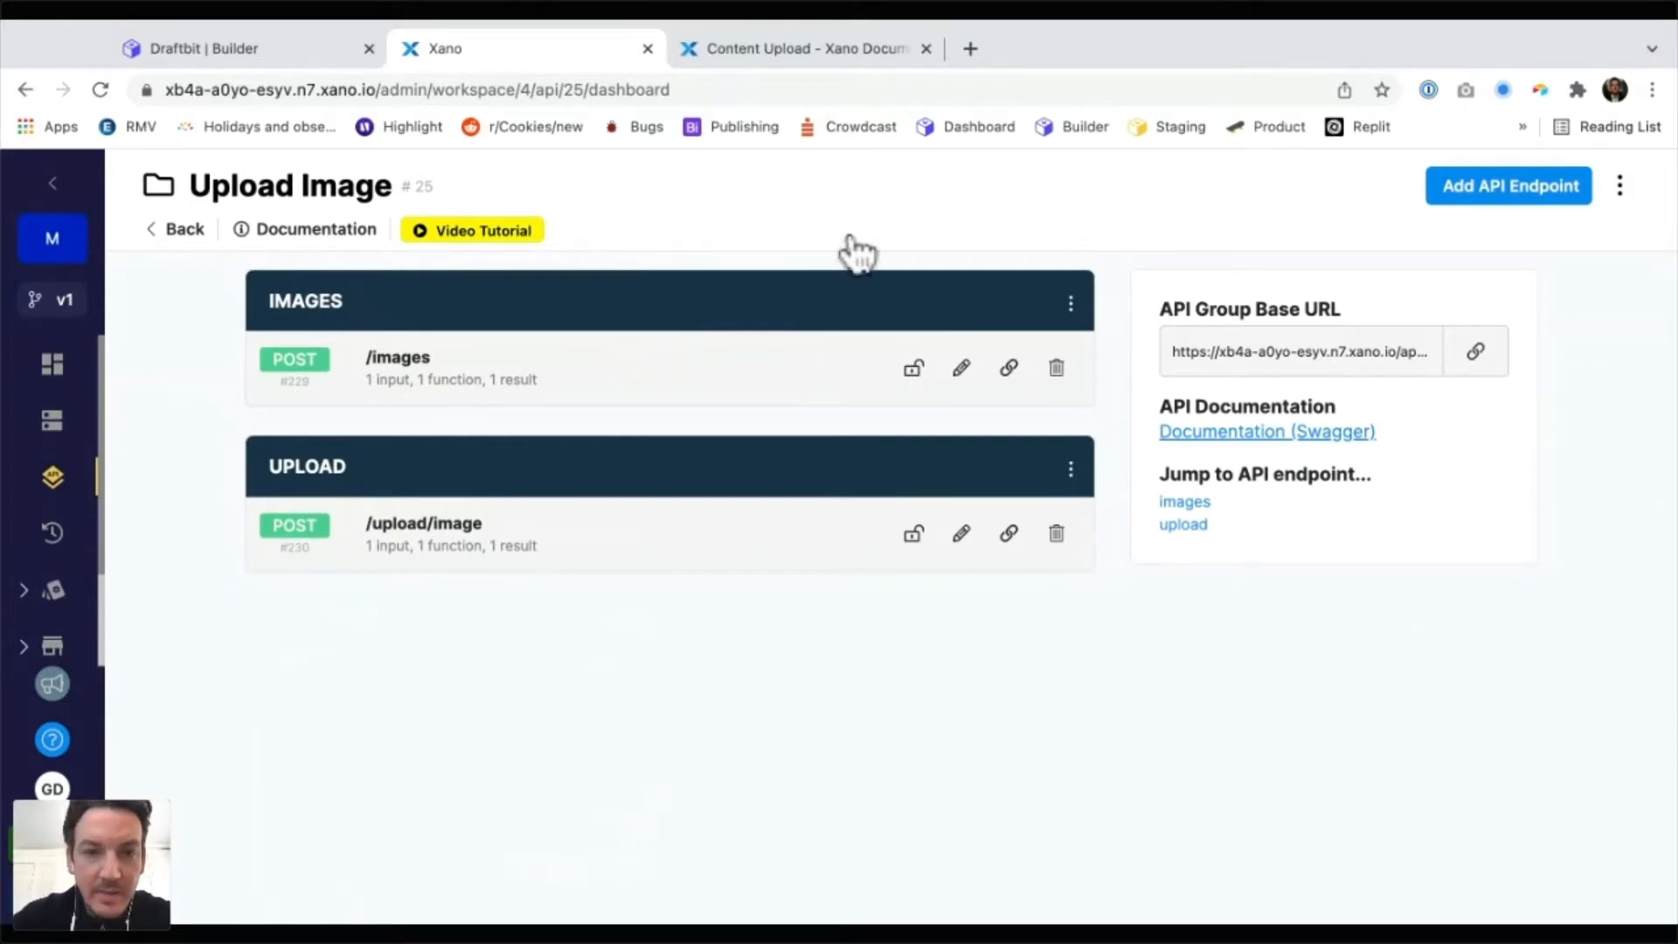
{"action": "key", "text": "super+Tab"}
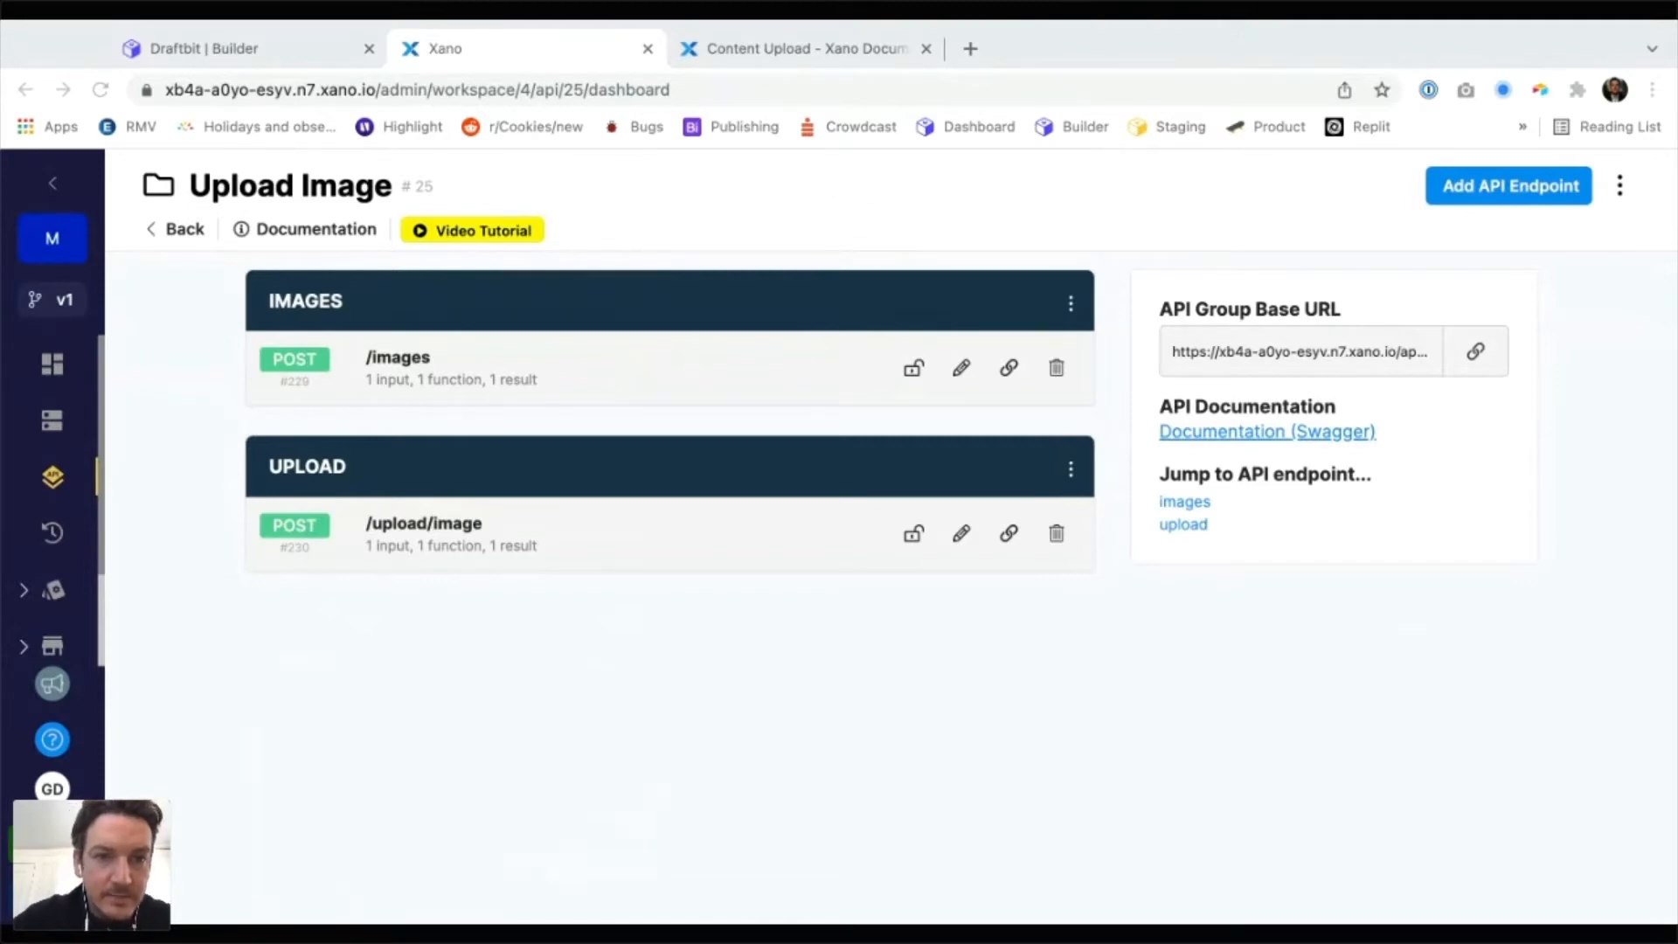
{"action": "key", "text": "super+Tab"}
{"action": "key", "text": "super+Tab"}
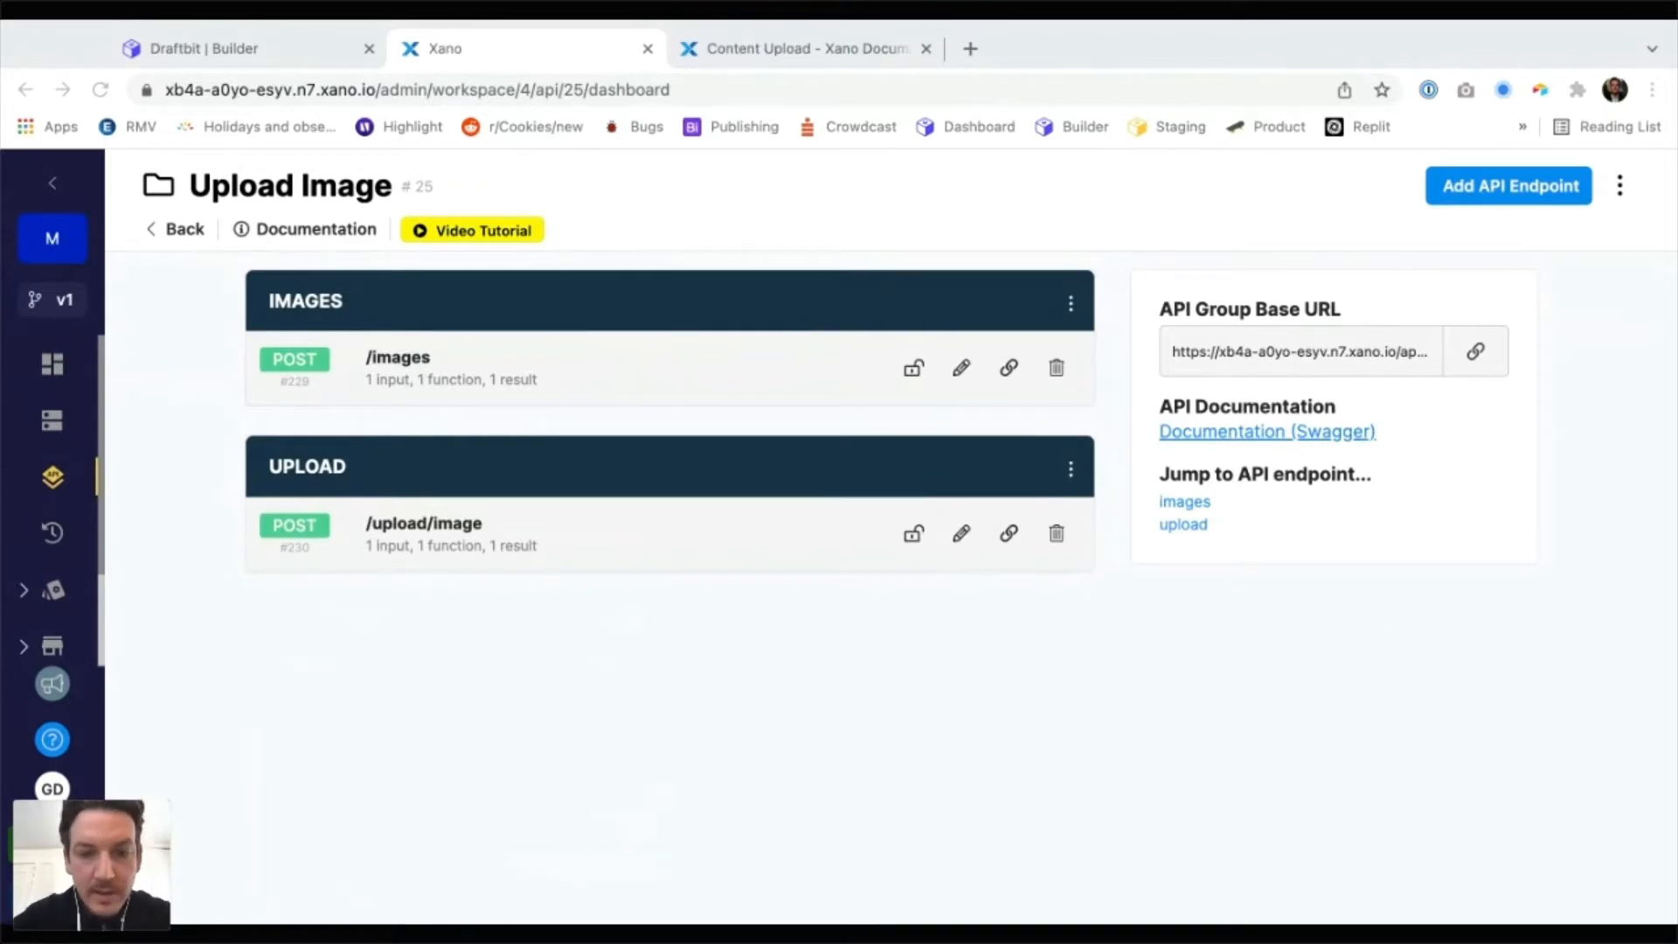
Search Google Images for "landscape" in a new browser tab
{"action": "key", "text": "super+t"}
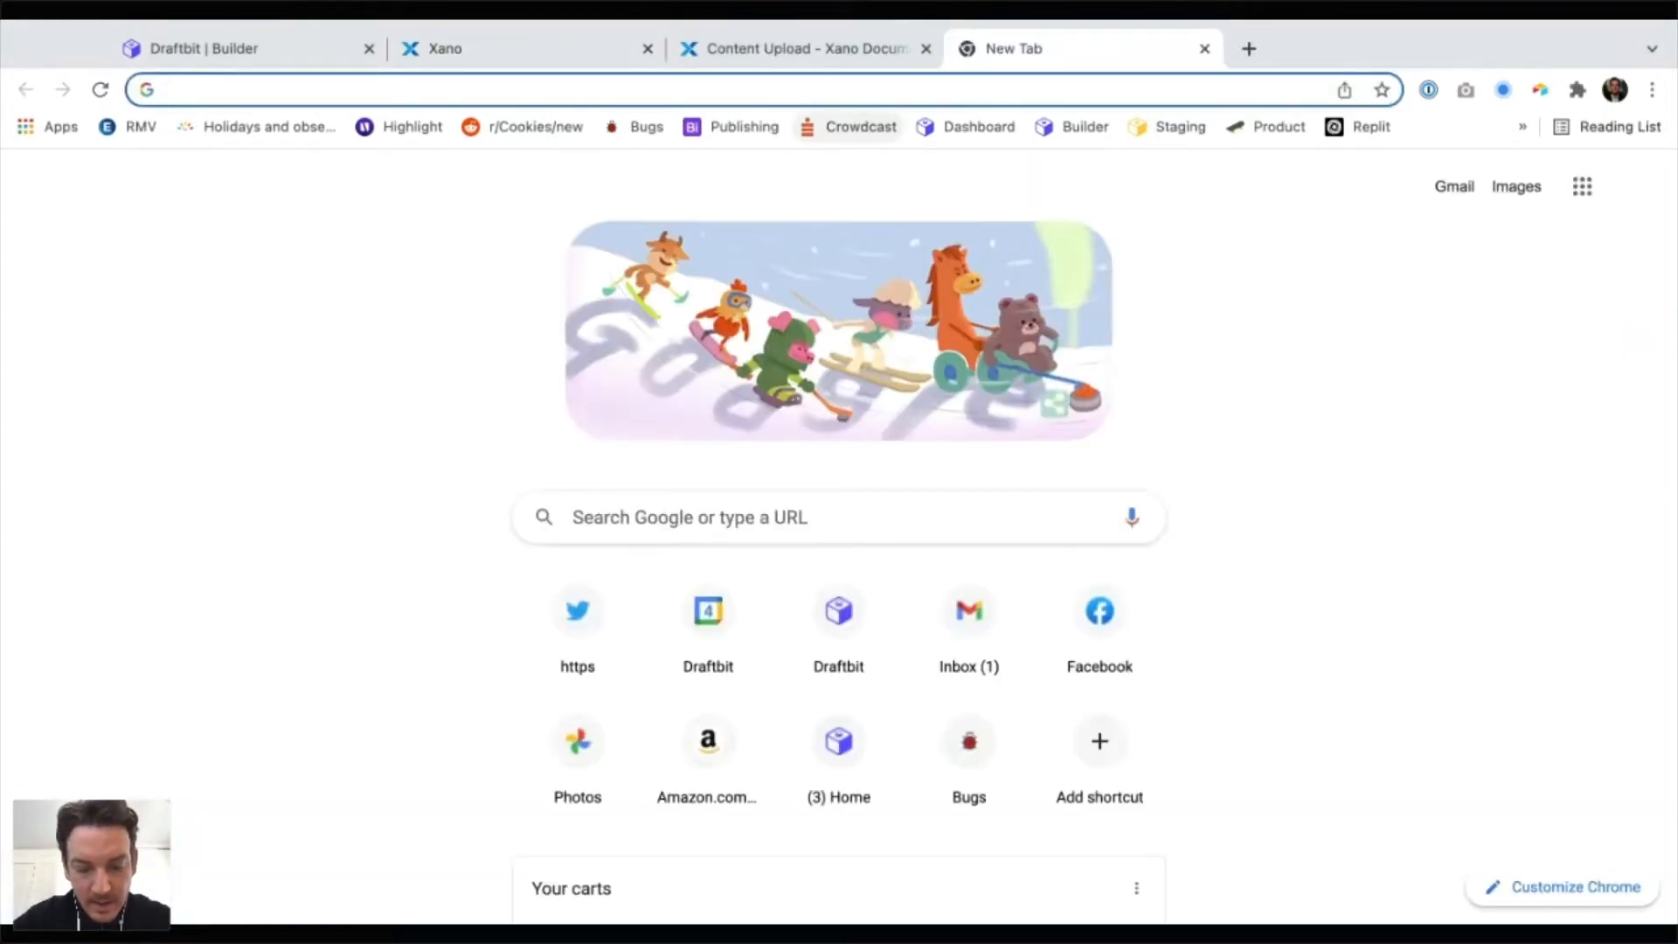
{"action": "type", "text": "l"}
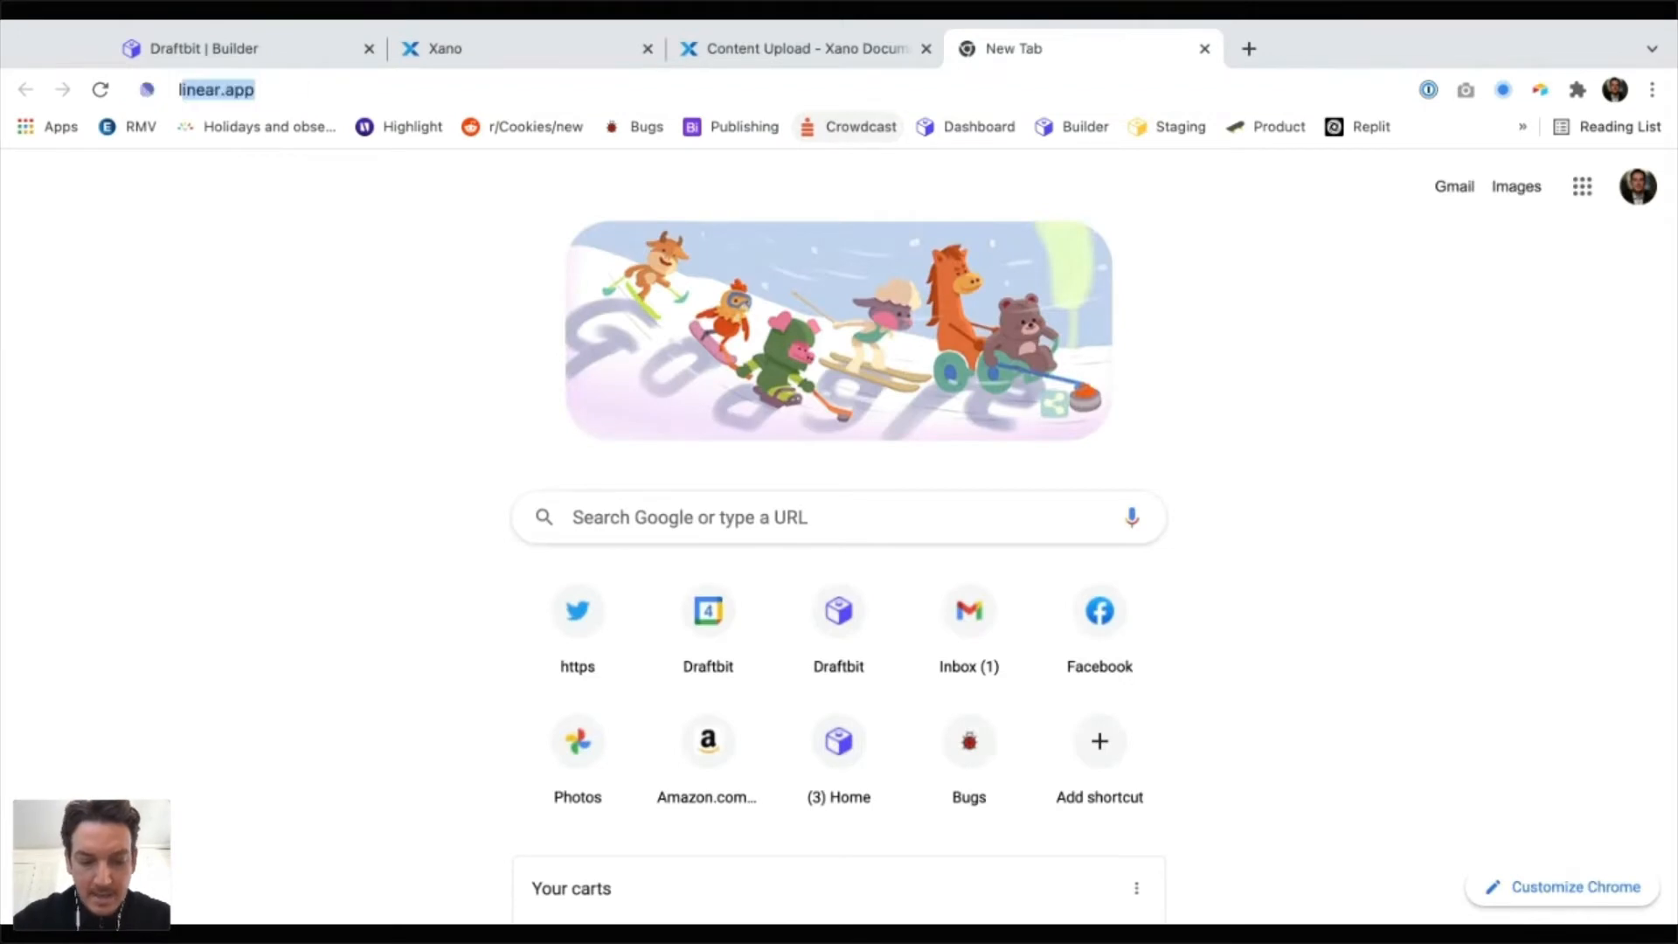
{"action": "type", "text": "andscape"}
{"action": "key", "text": "Return"}
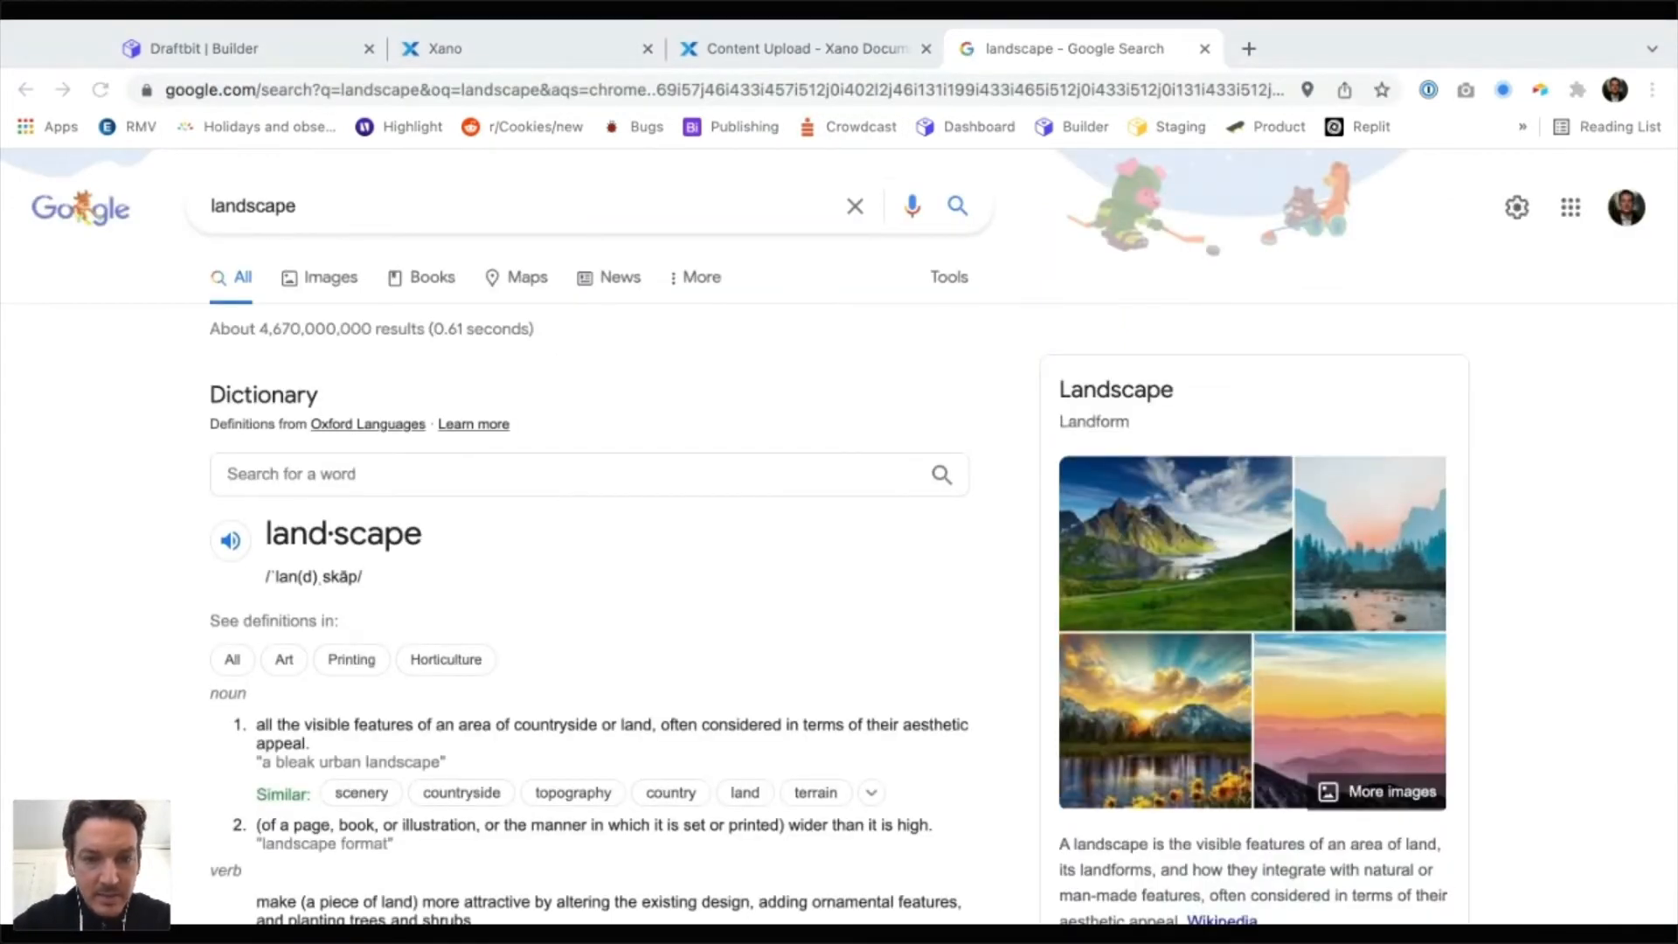
{"action": "left_click", "coordinate": [320, 277]}
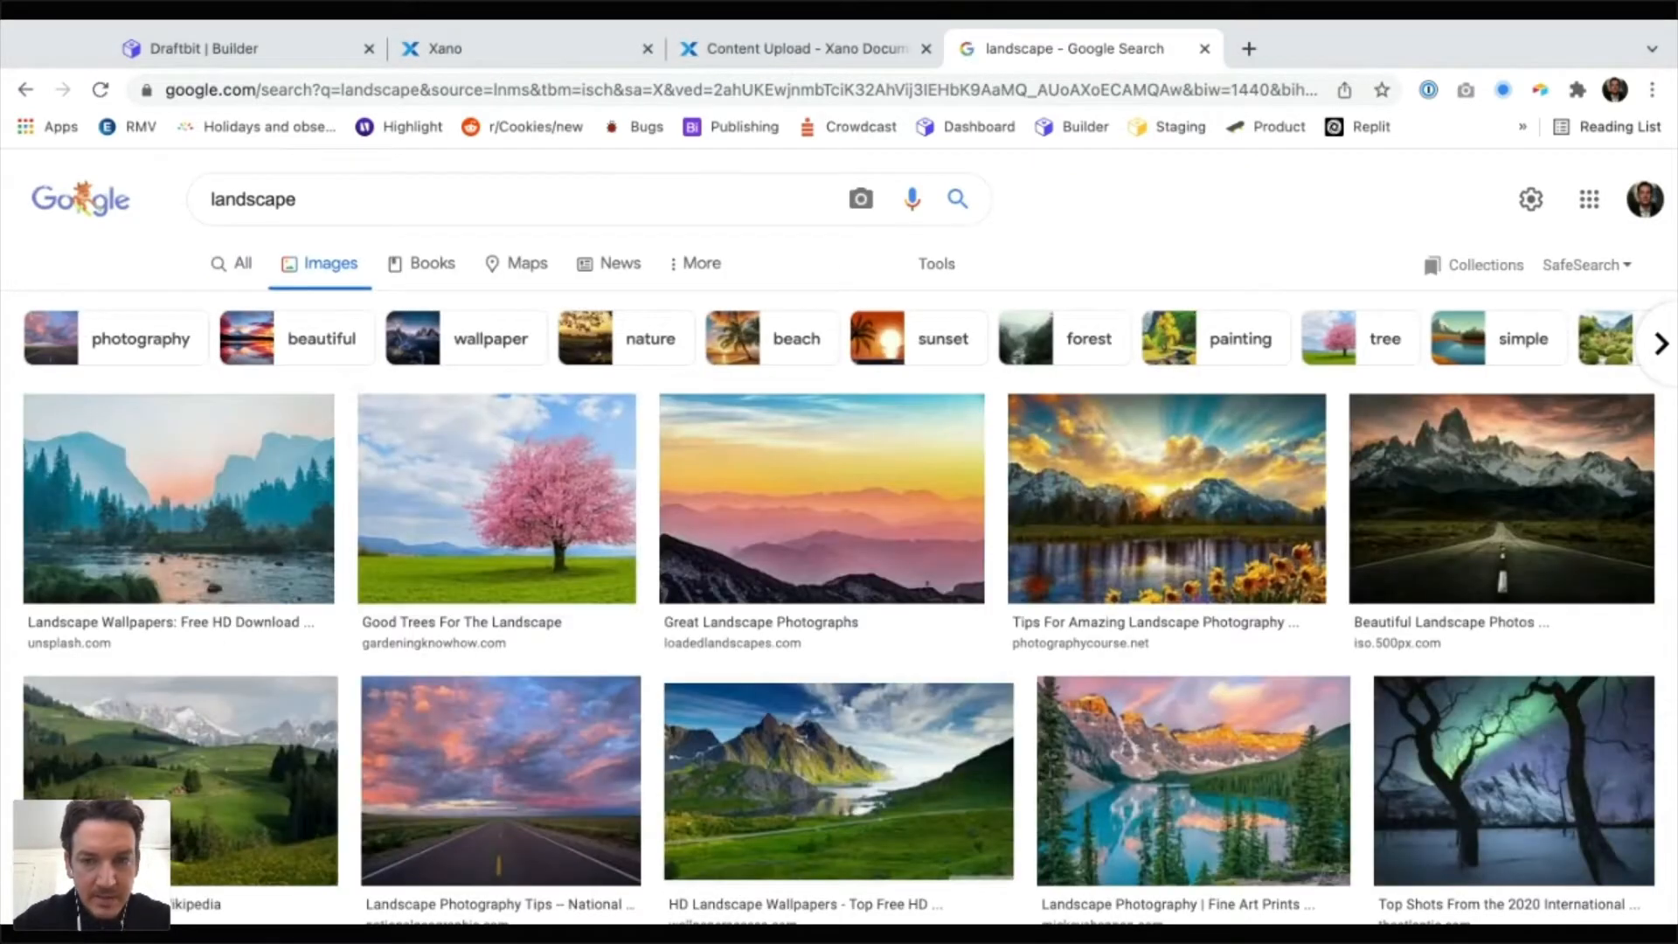
Go to flickr.com and search its photos for "landscape"
{"action": "key", "text": "super+l"}
{"action": "type", "text": "flickr"}
{"action": "key", "text": "Return"}
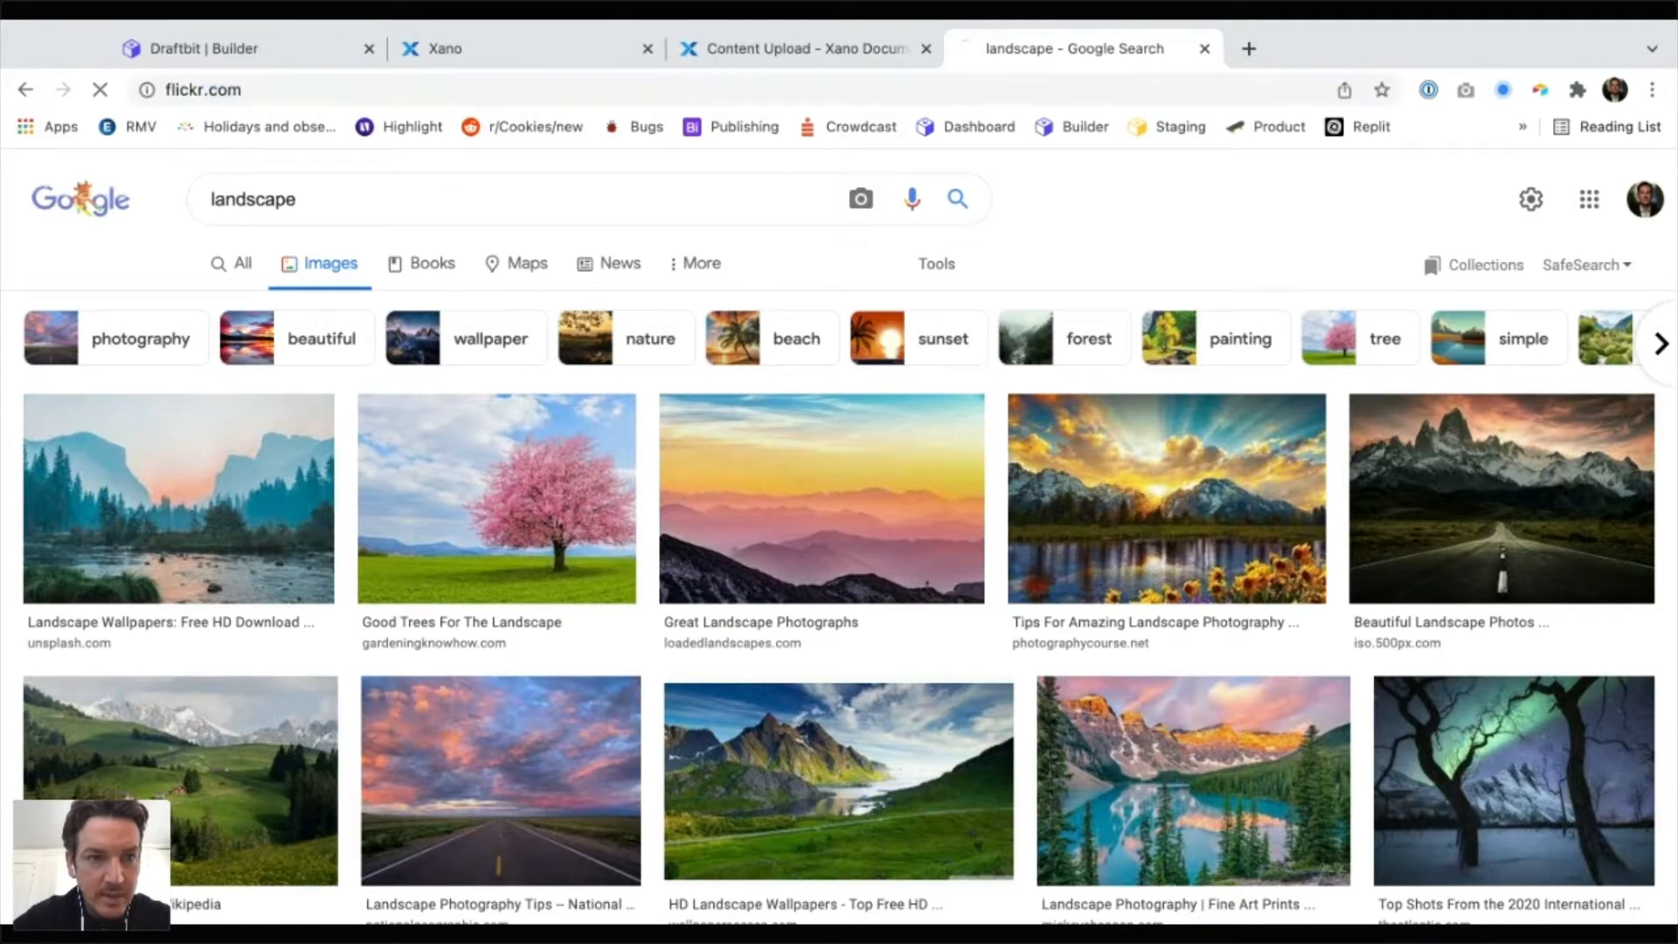
{"action": "left_click", "coordinate": [393, 186]}
{"action": "type", "text": "land"}
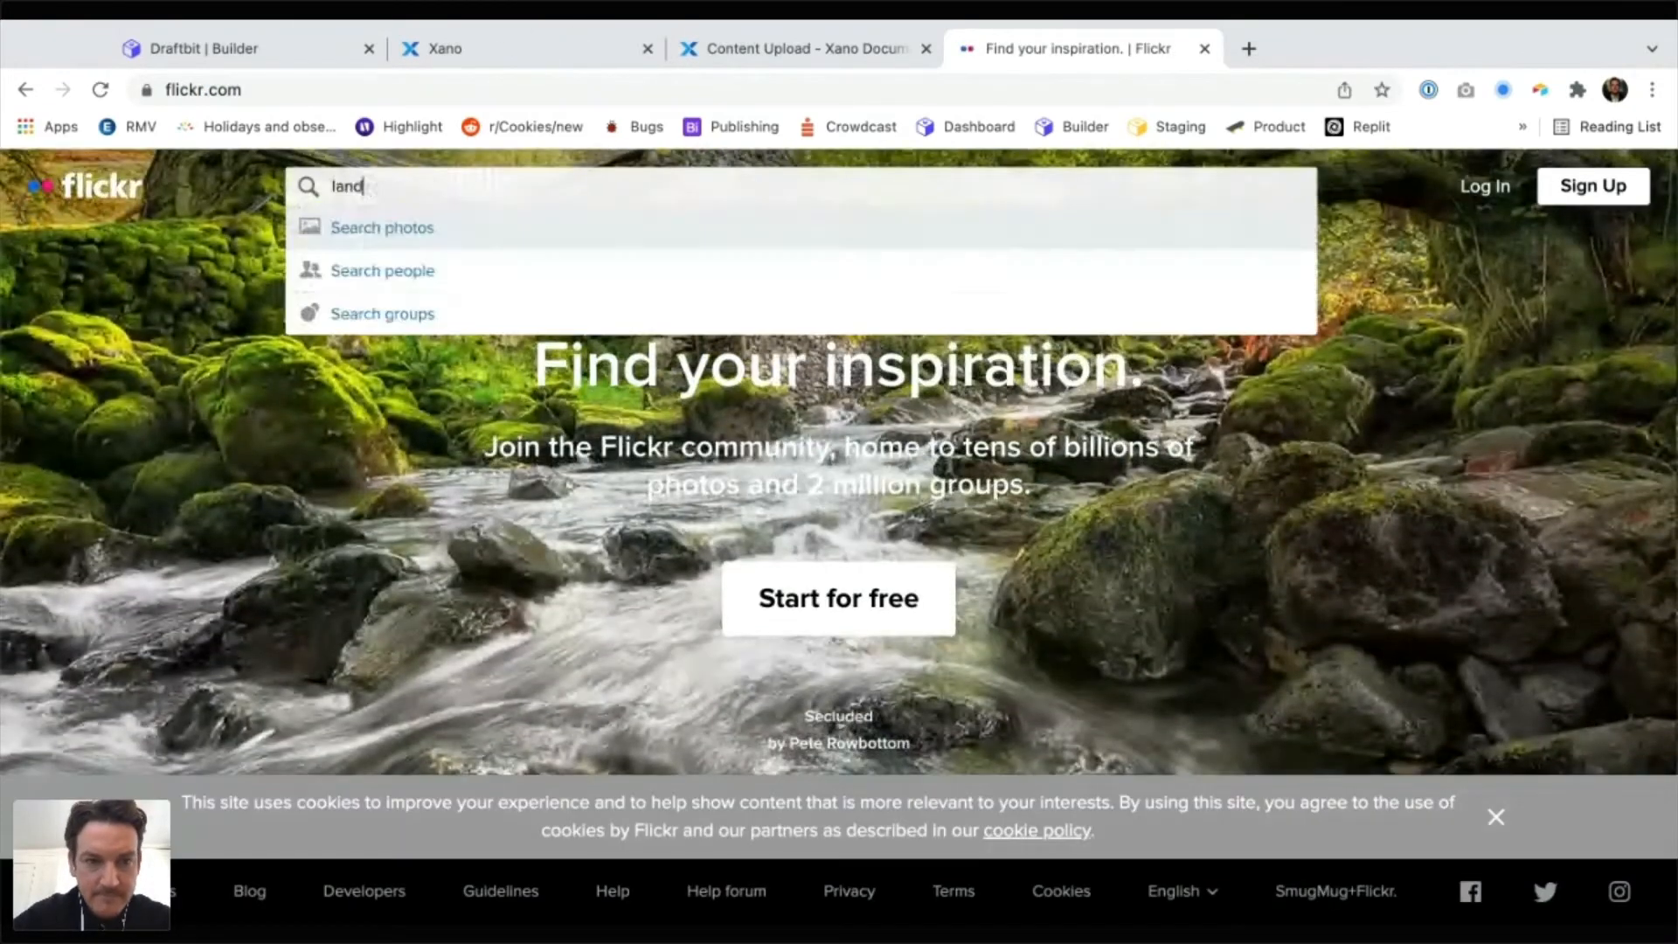
{"action": "type", "text": "scape"}
{"action": "key", "text": "Return"}
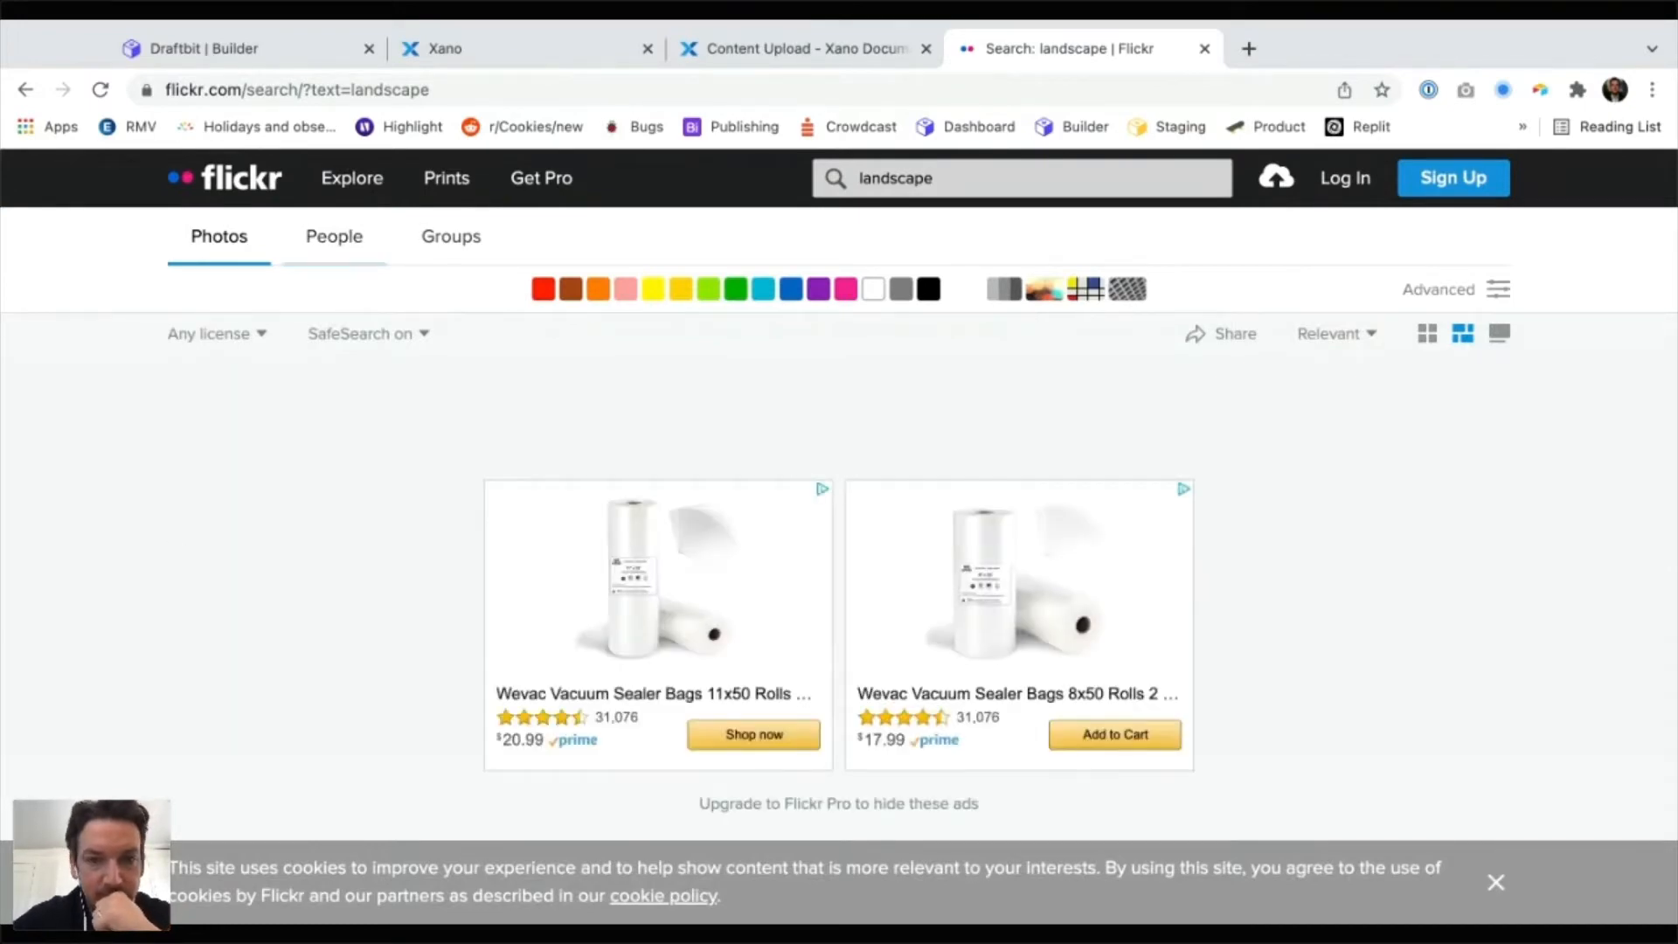
Open the sunset photo with grazing sheep from the Flickr results and examine its page and enlarged view
{"action": "left_click", "coordinate": [892, 178]}
{"action": "scroll", "coordinate": [712, 787], "scroll_direction": "down", "scroll_amount": 7}
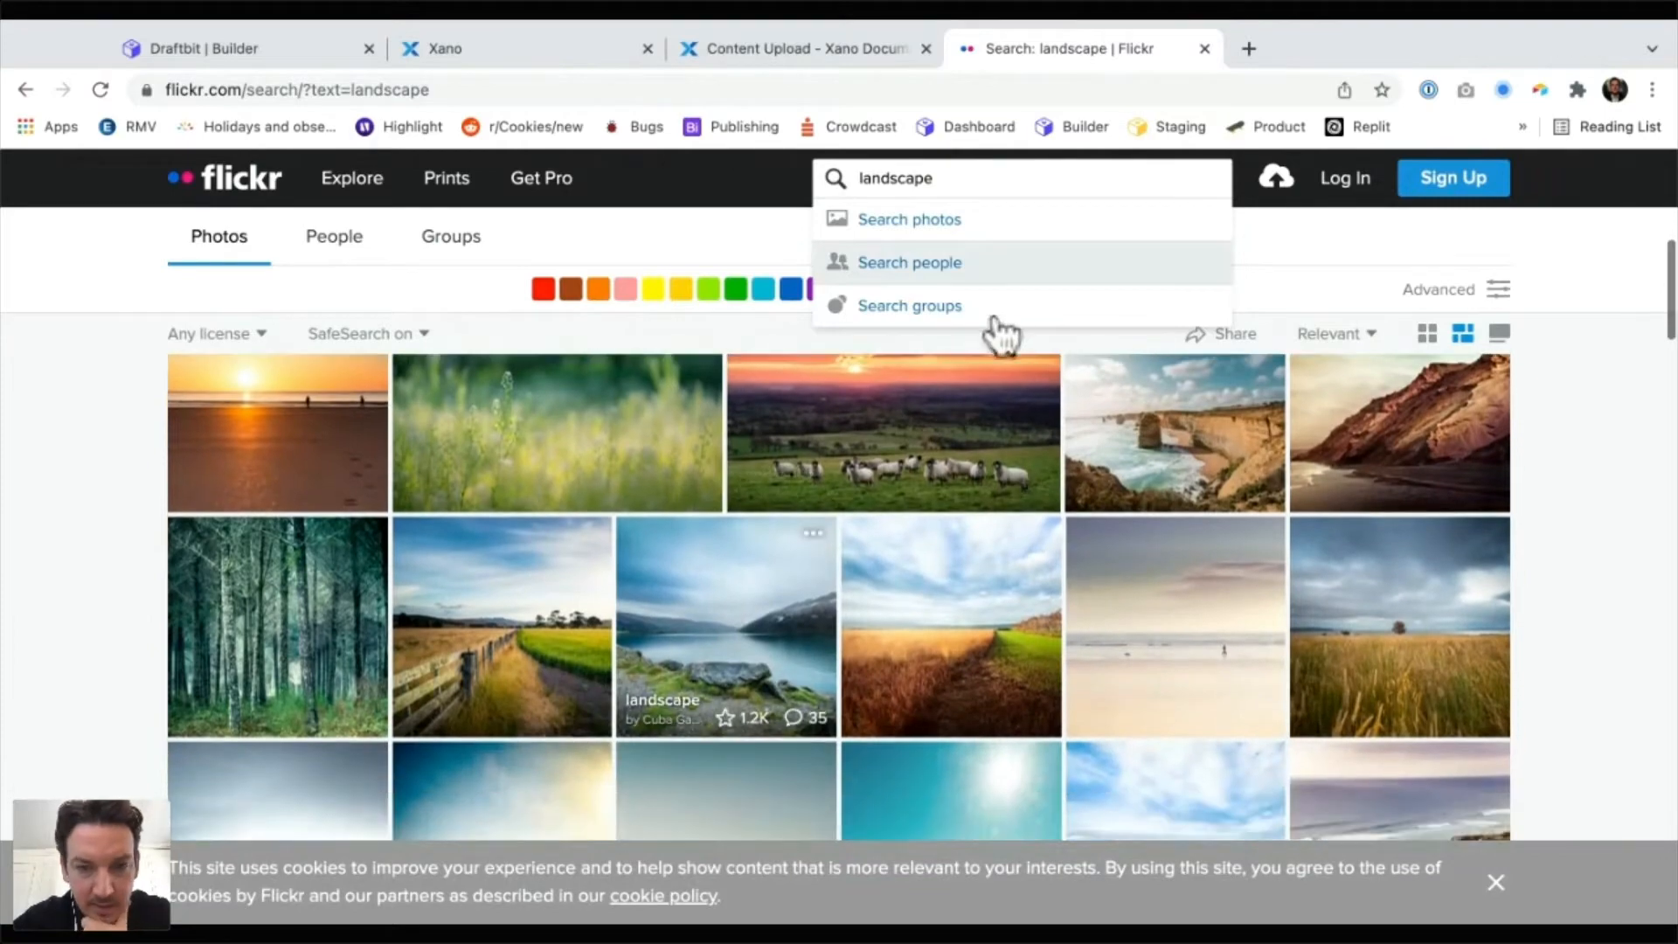
{"action": "left_click", "coordinate": [994, 399]}
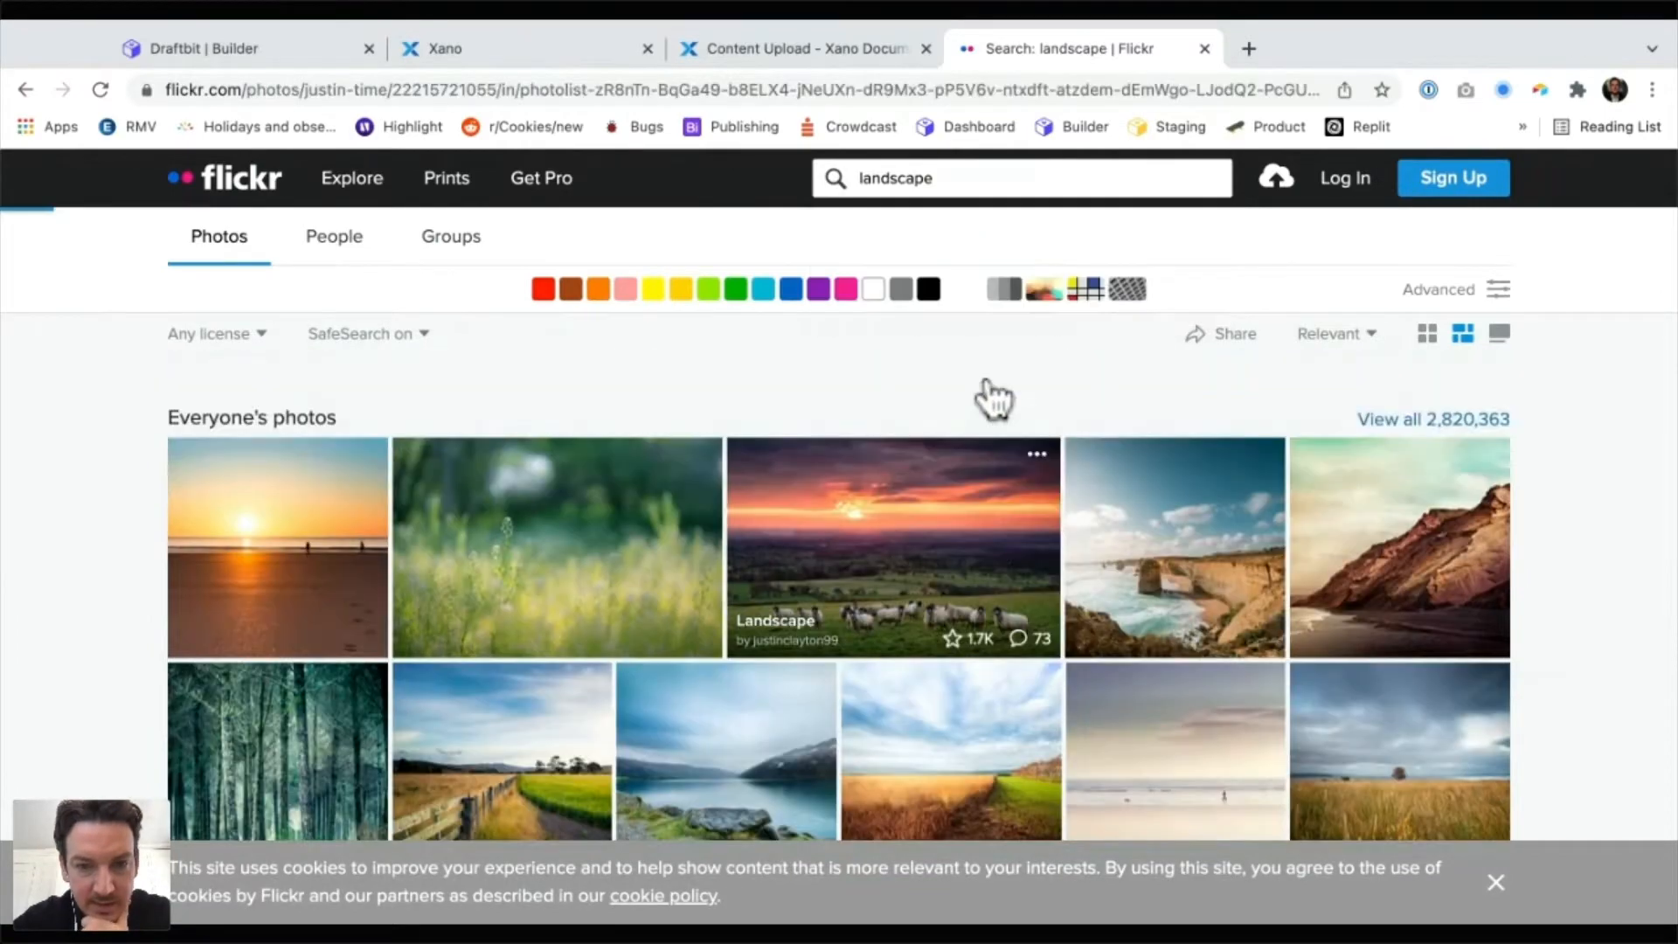
{"action": "scroll", "coordinate": [994, 399], "scroll_direction": "down", "scroll_amount": 6}
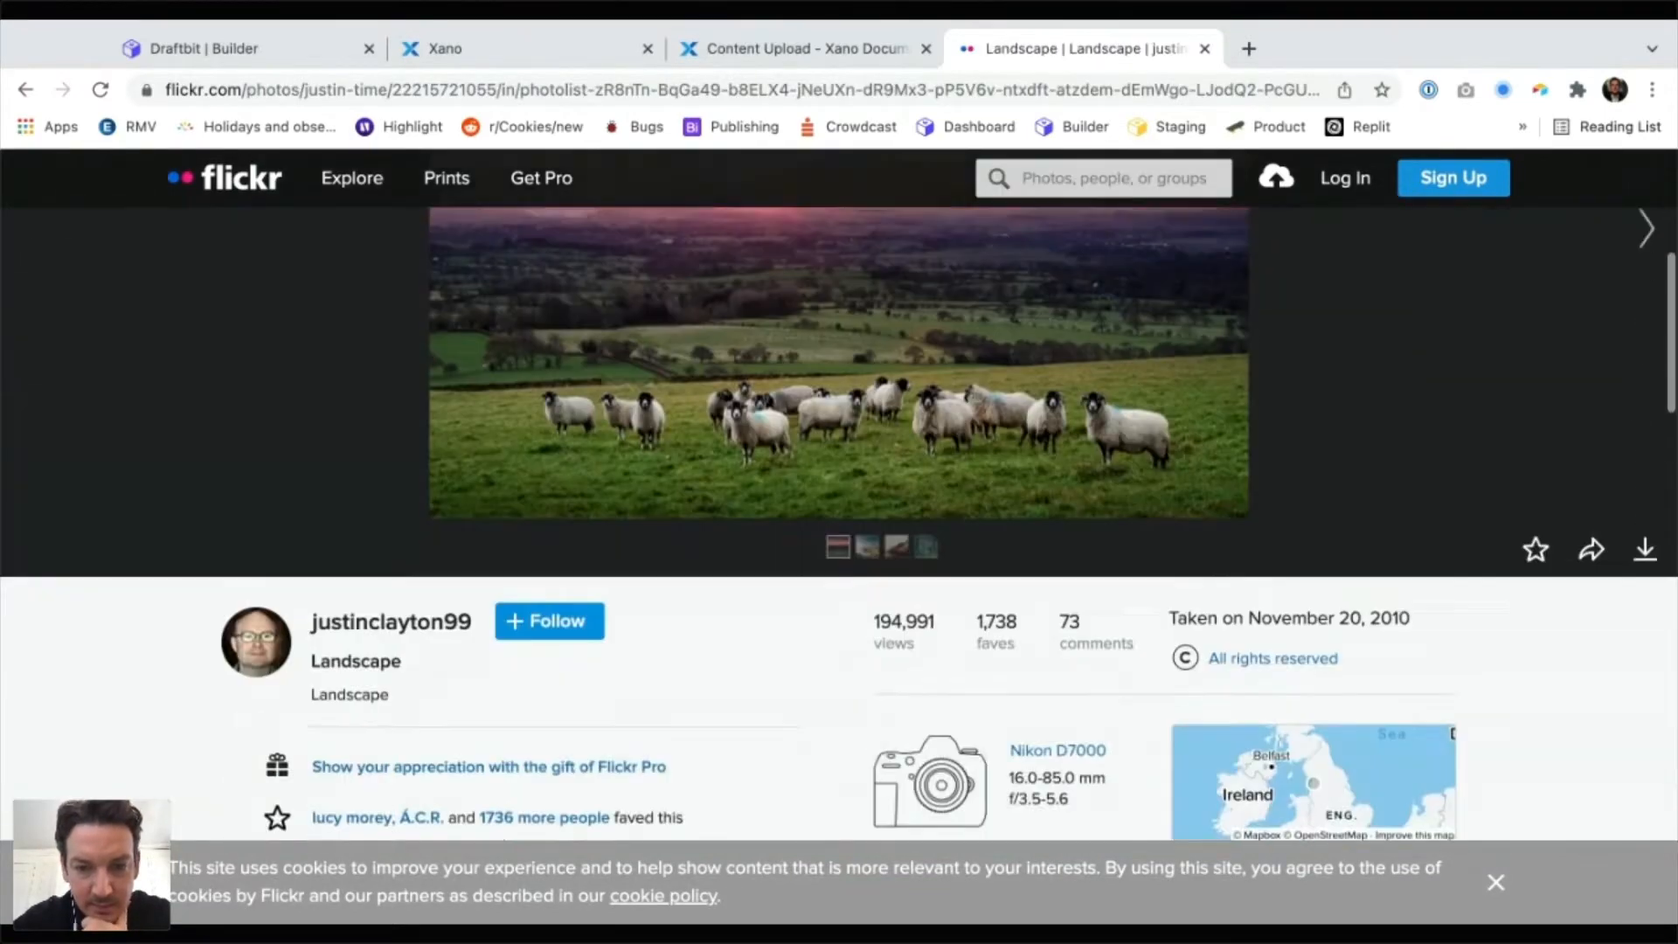
{"action": "scroll", "coordinate": [994, 399], "scroll_direction": "down", "scroll_amount": 2}
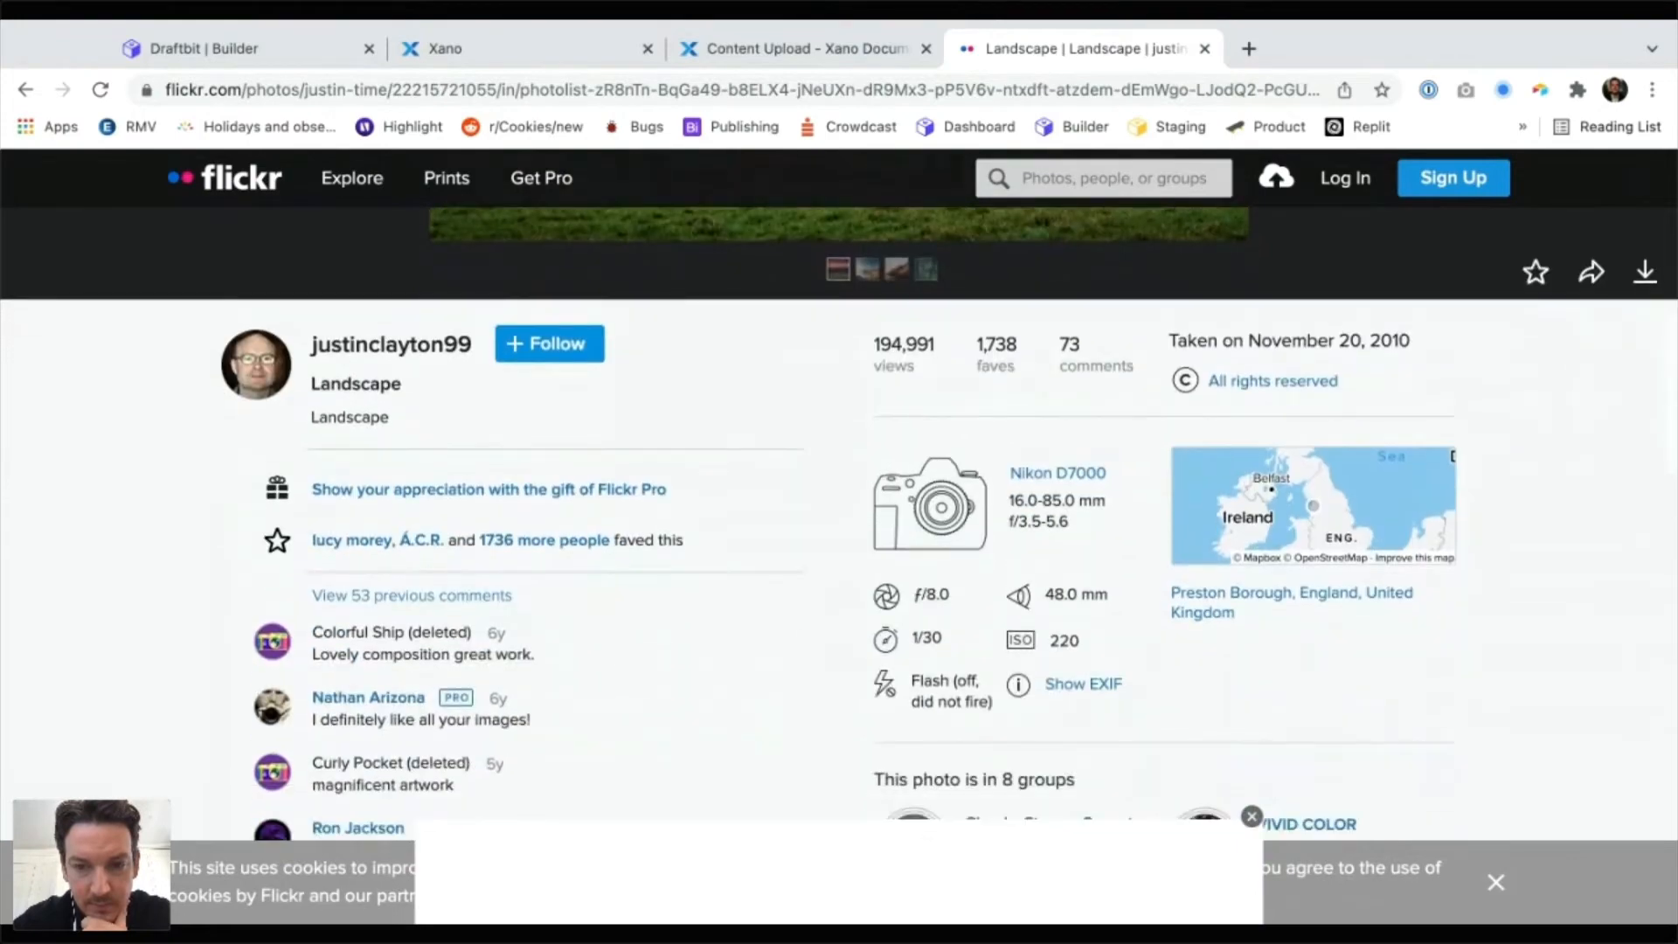
{"action": "scroll", "coordinate": [994, 399], "scroll_direction": "down", "scroll_amount": 4}
{"action": "scroll", "coordinate": [839, 489], "scroll_direction": "up", "scroll_amount": 10}
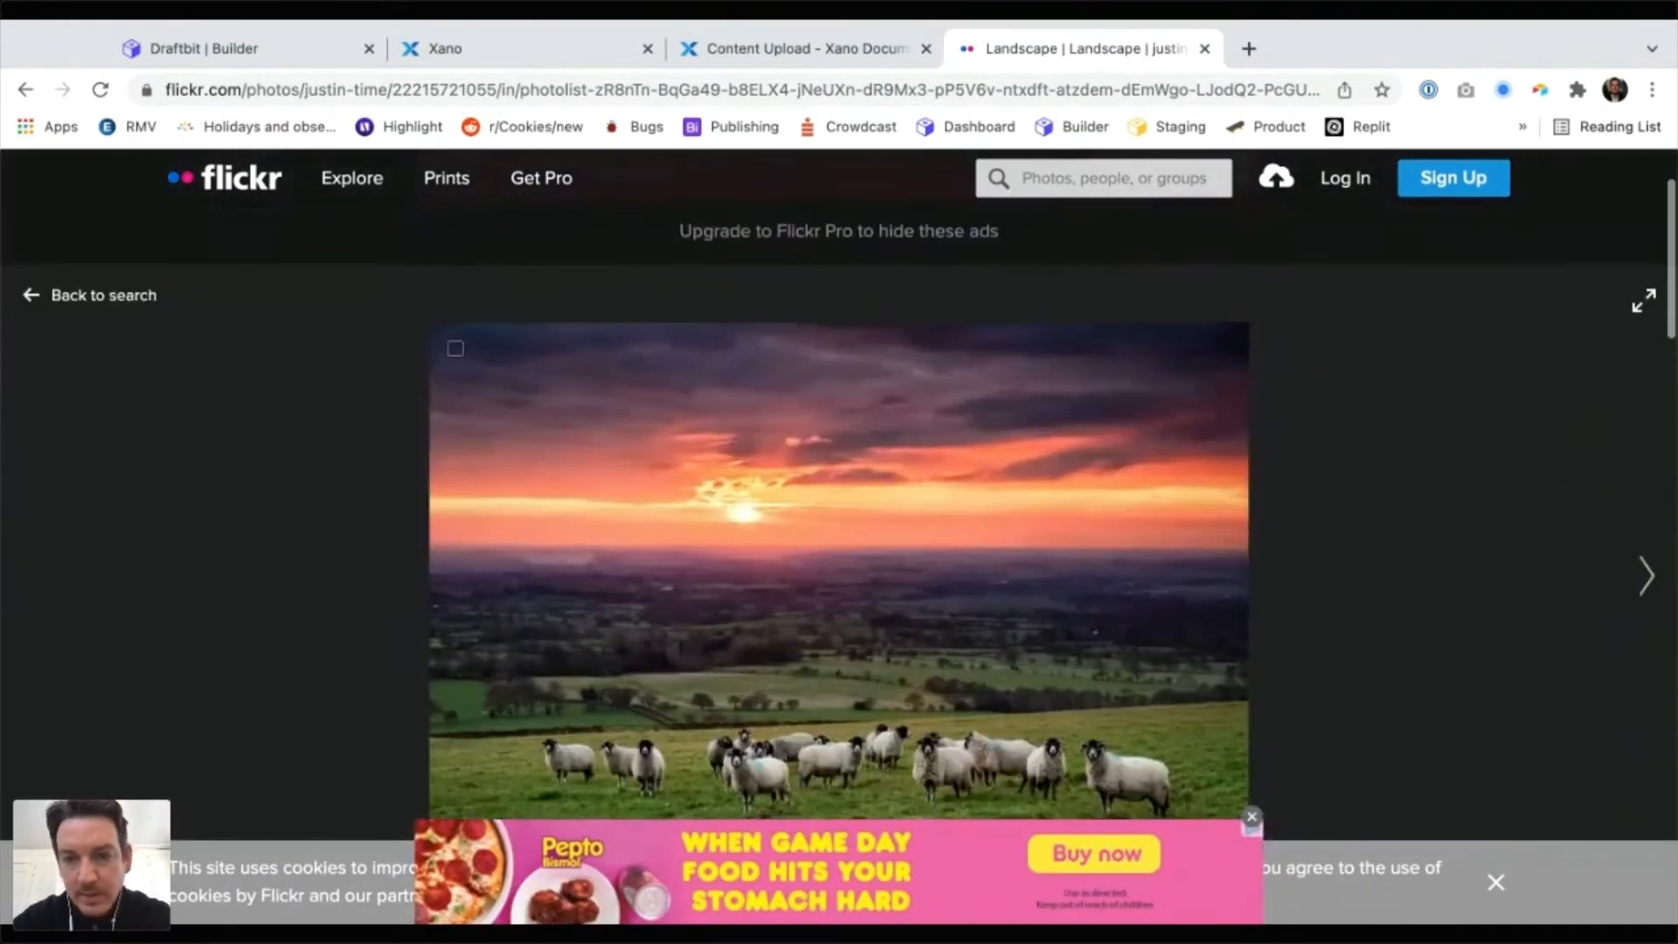
{"action": "scroll", "coordinate": [1397, 449], "scroll_direction": "down", "scroll_amount": 1}
{"action": "left_click", "coordinate": [1397, 449]}
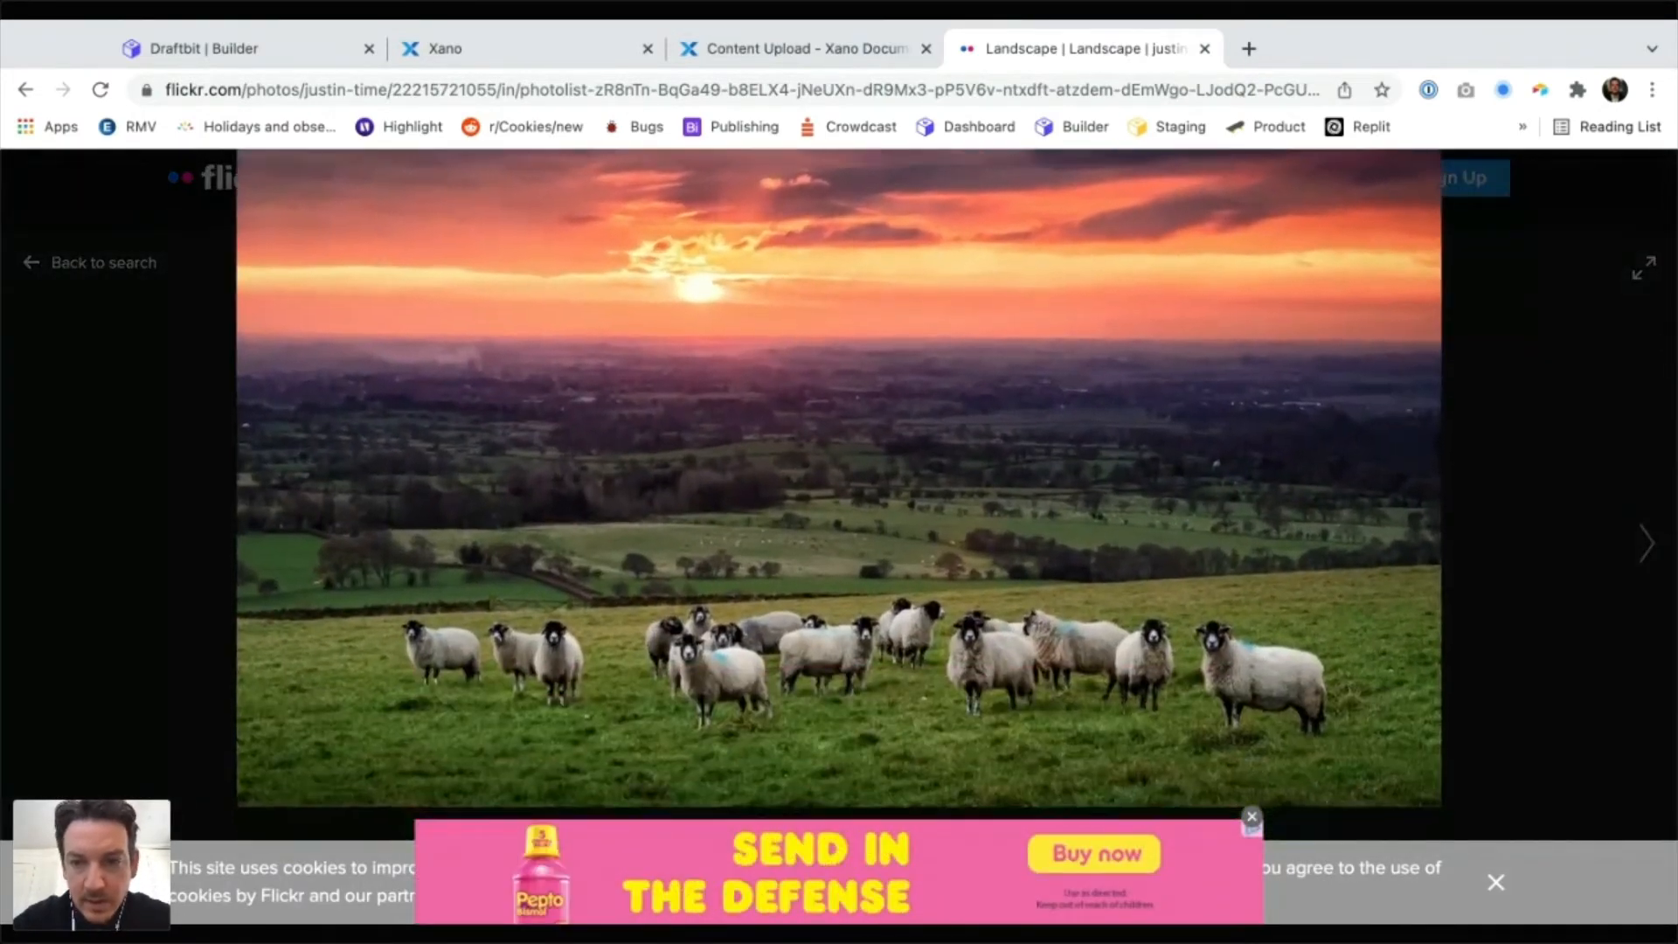
{"action": "left_click", "coordinate": [1508, 367]}
{"action": "left_click", "coordinate": [1374, 548]}
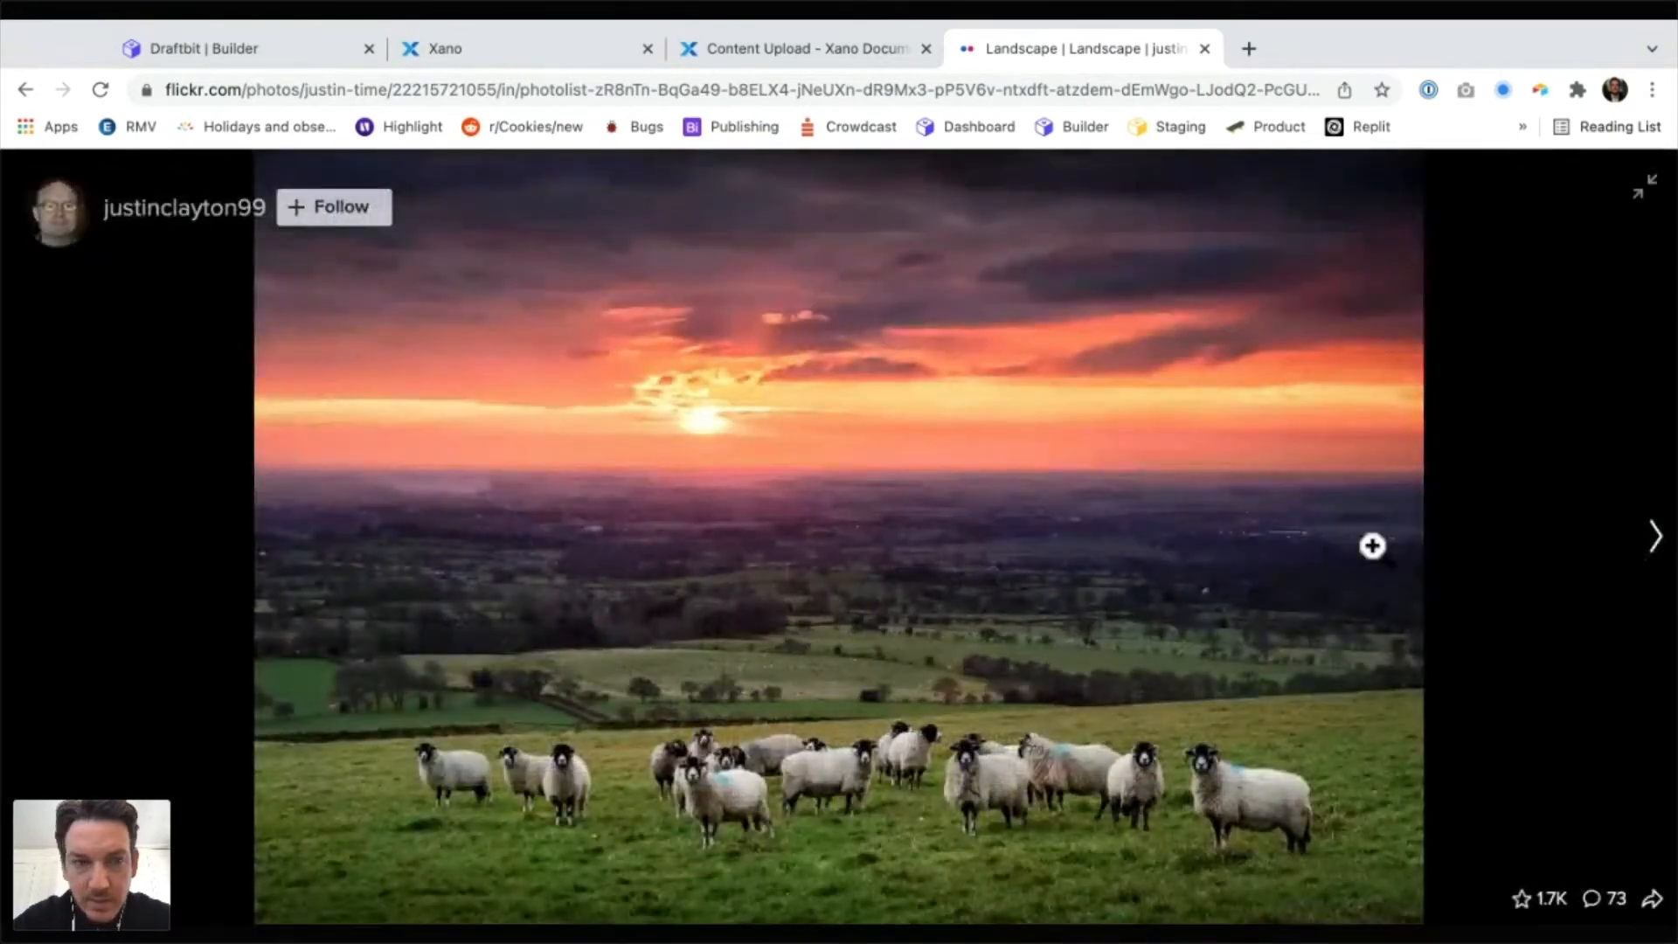
{"action": "key", "text": "Escape"}
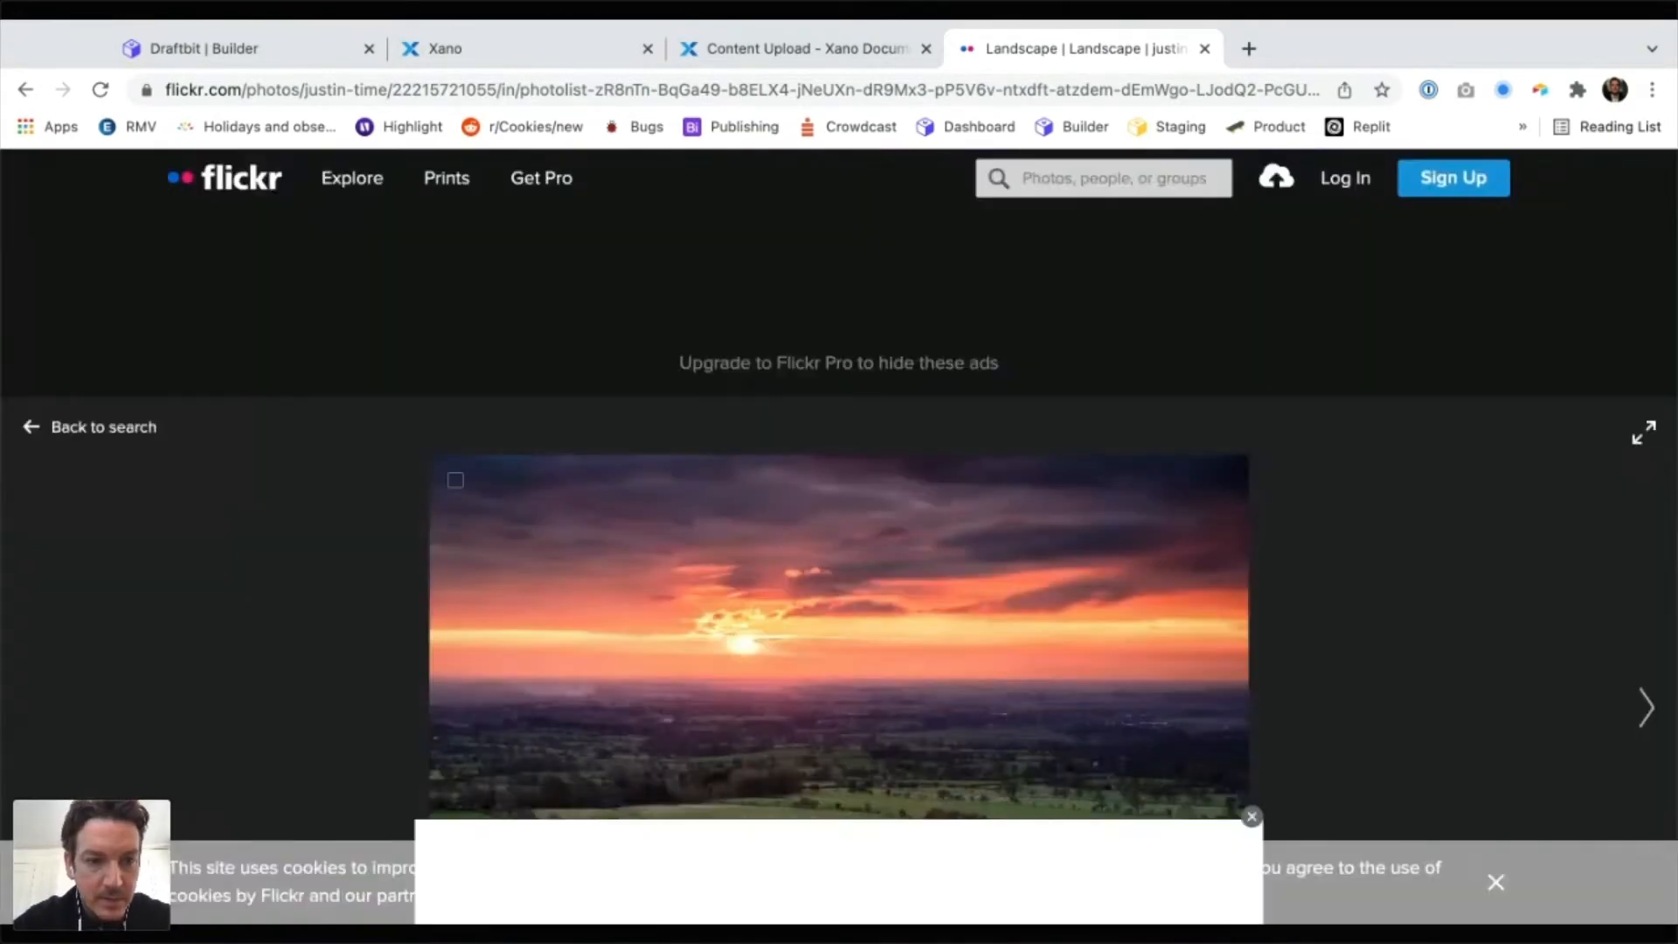
Open the sheep photo's all-sizes page and display the Large 2048 version
{"action": "scroll", "coordinate": [839, 524], "scroll_direction": "down", "scroll_amount": 8}
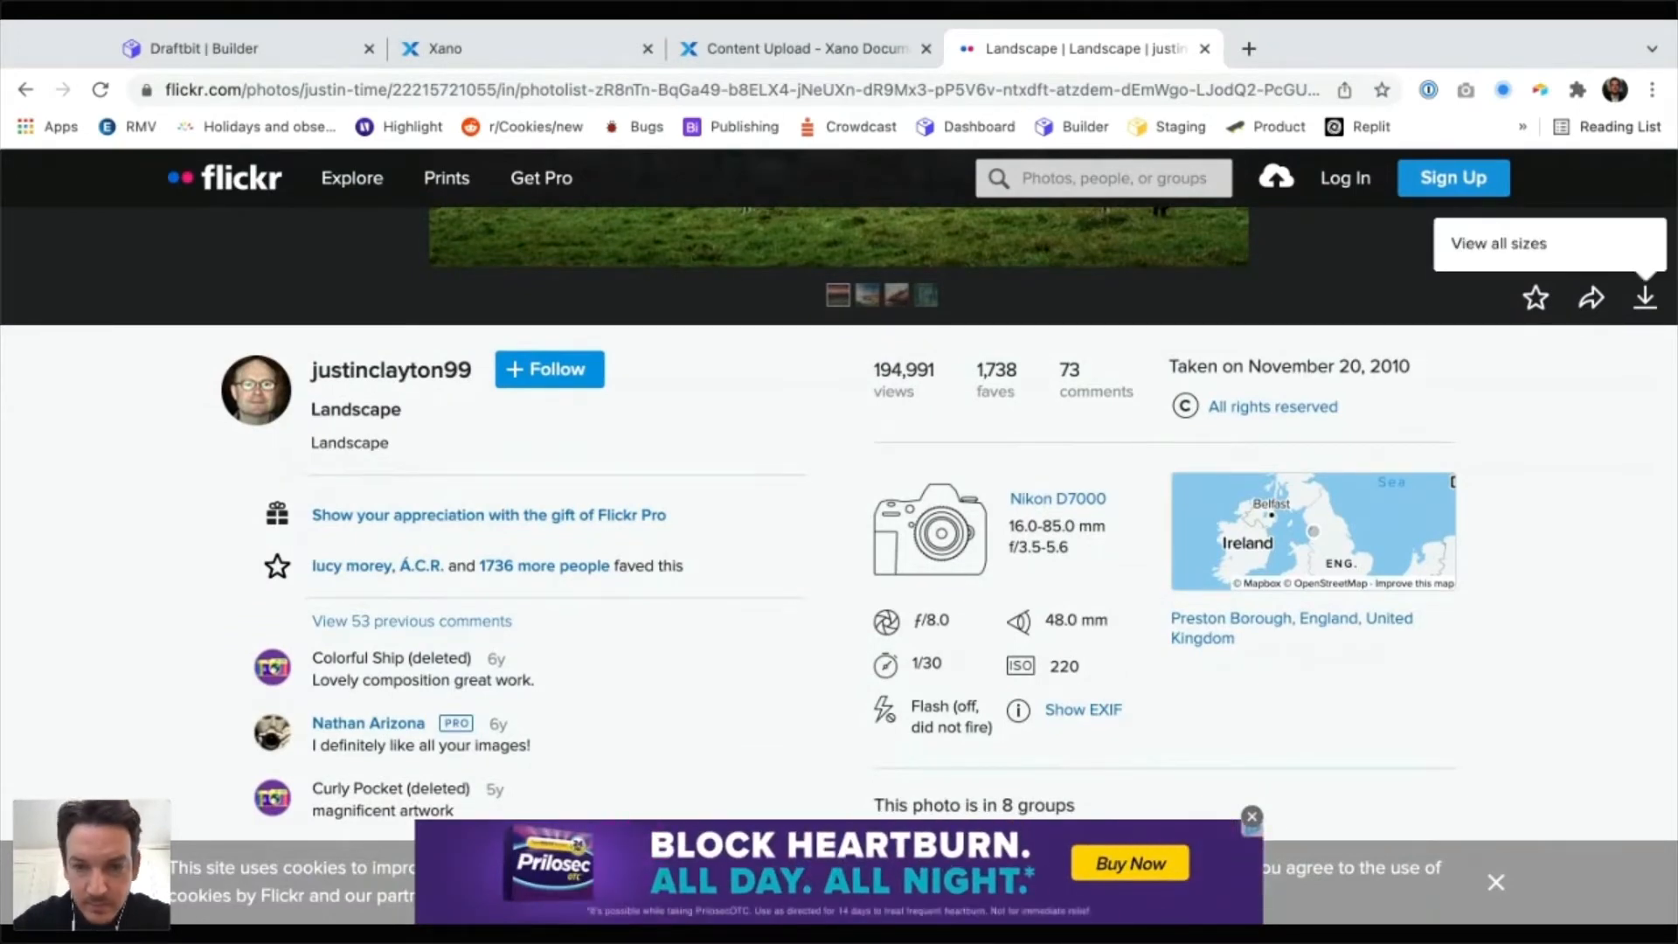
{"action": "scroll", "coordinate": [839, 524], "scroll_direction": "down", "scroll_amount": 3}
{"action": "scroll", "coordinate": [839, 525], "scroll_direction": "up", "scroll_amount": 10}
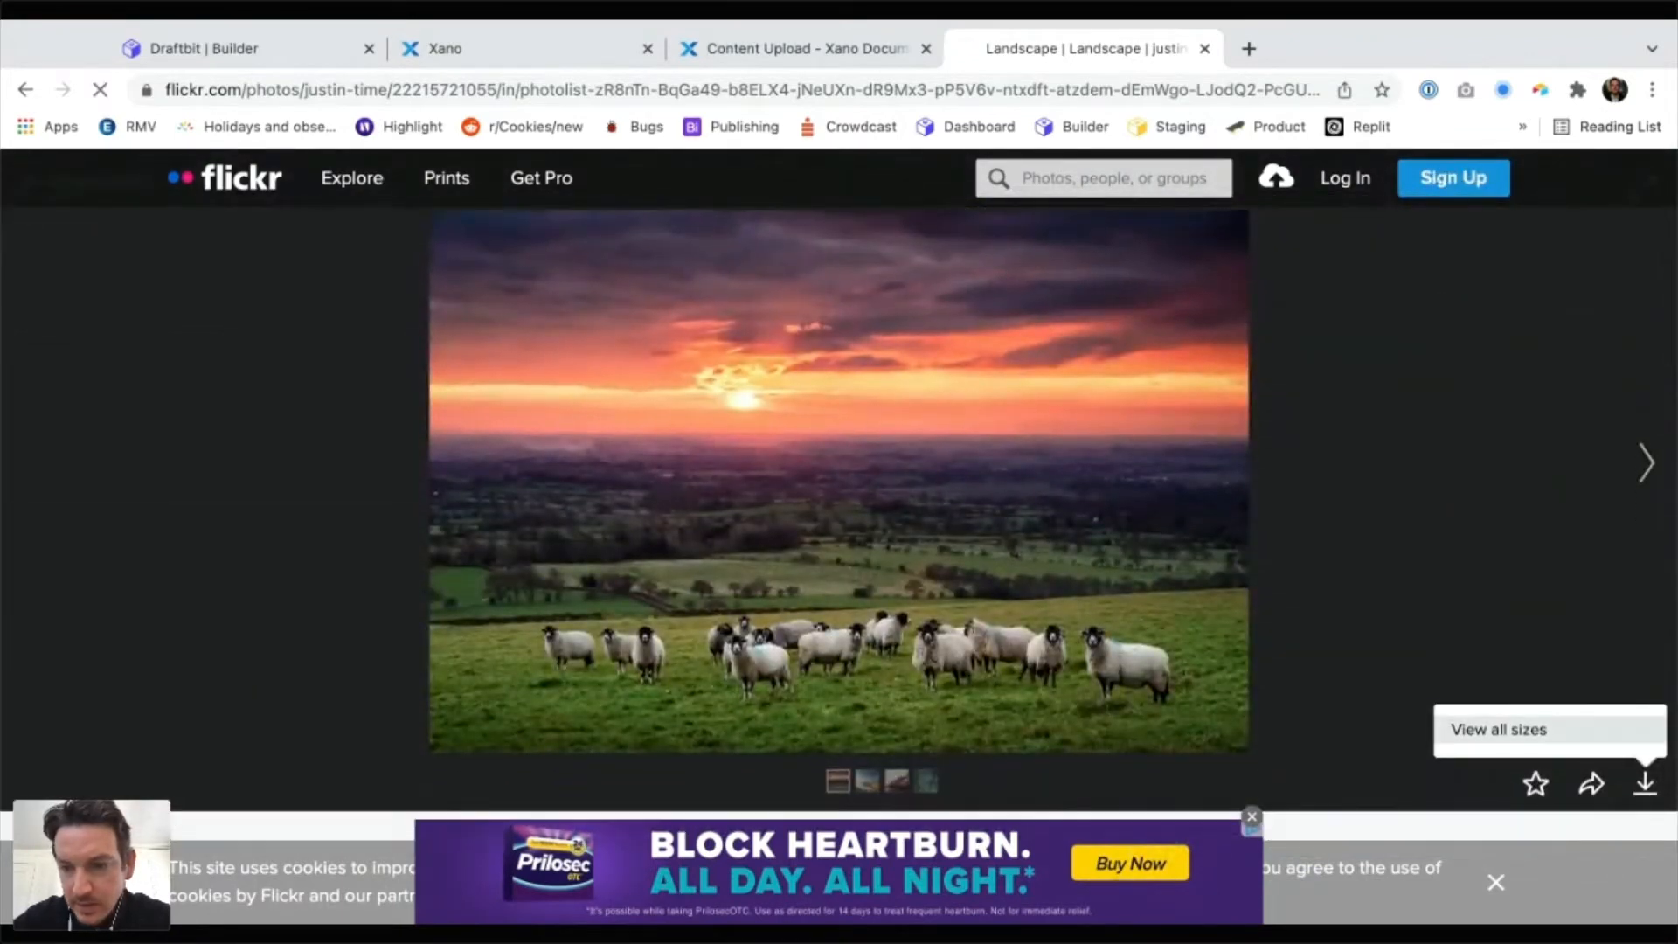
{"action": "left_click", "coordinate": [1499, 742]}
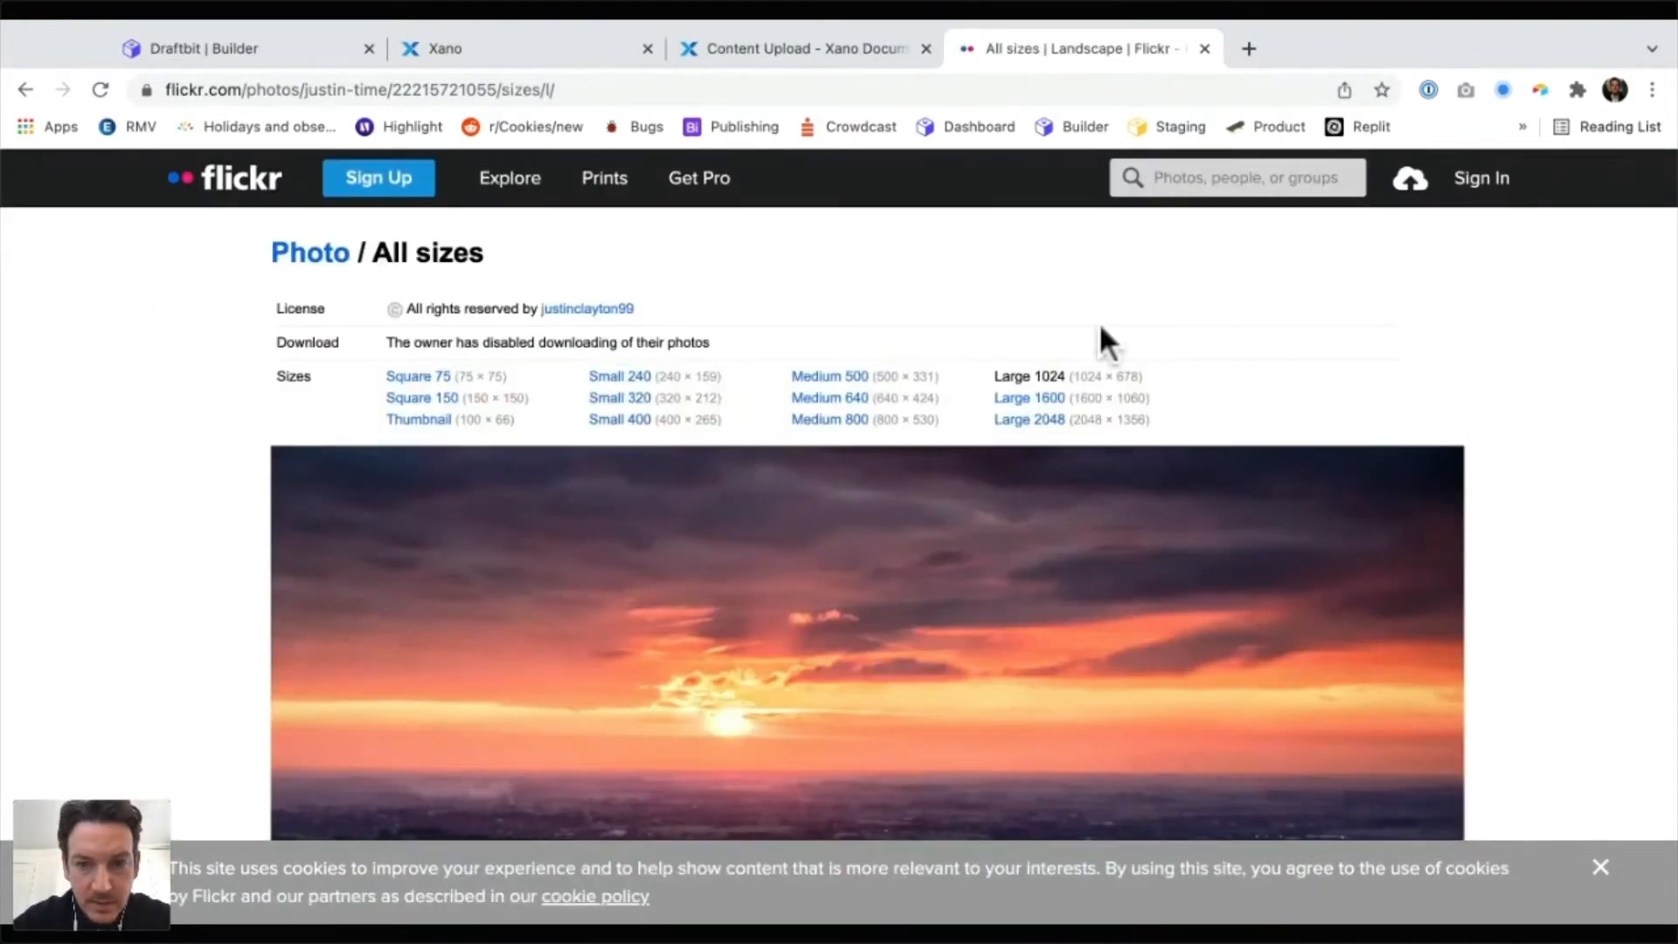
{"action": "right_click", "coordinate": [1031, 419]}
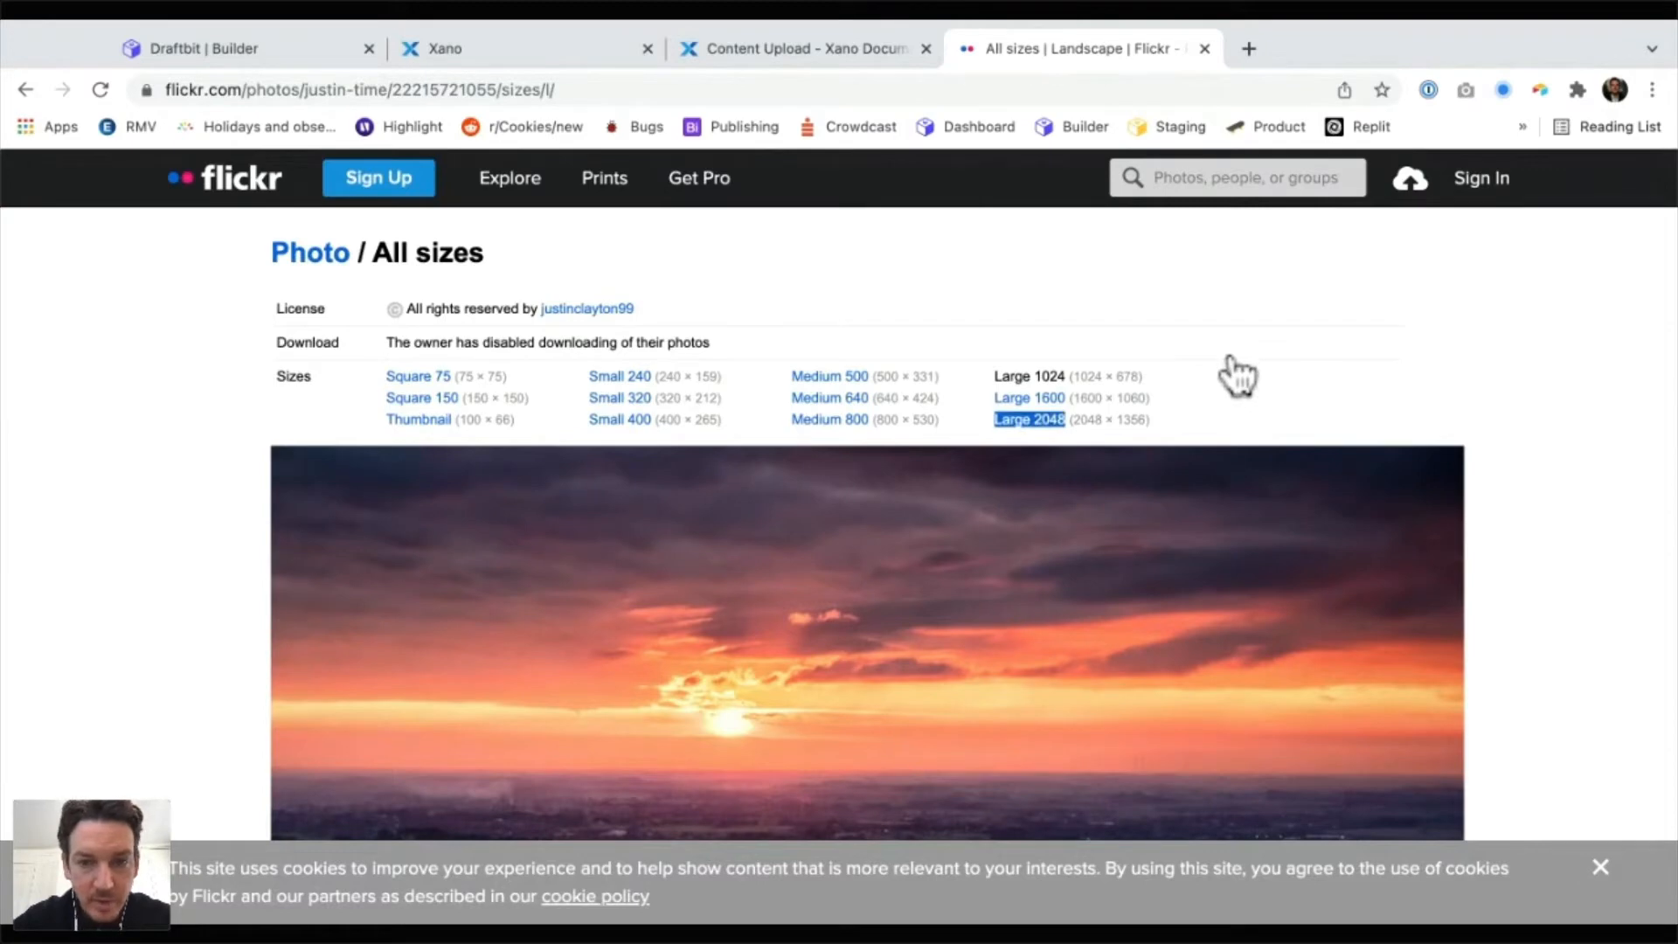
{"action": "left_click", "coordinate": [1029, 419]}
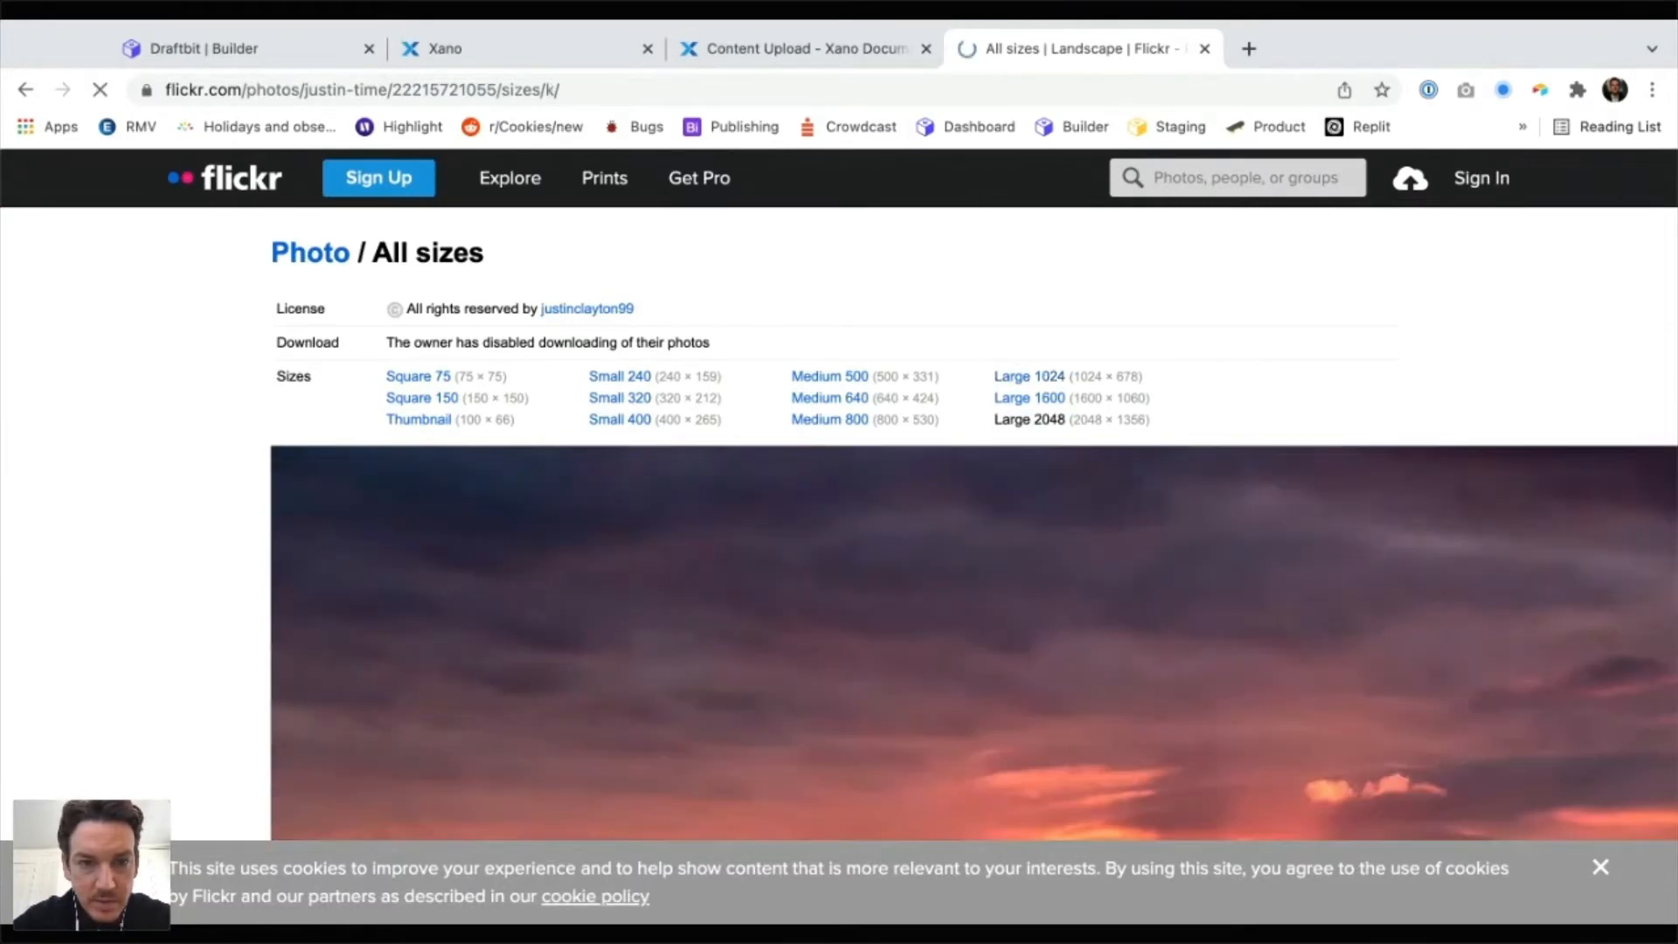
{"action": "scroll", "coordinate": [1029, 420], "scroll_direction": "down", "scroll_amount": 1}
{"action": "scroll", "coordinate": [1101, 161], "scroll_direction": "down", "scroll_amount": 6}
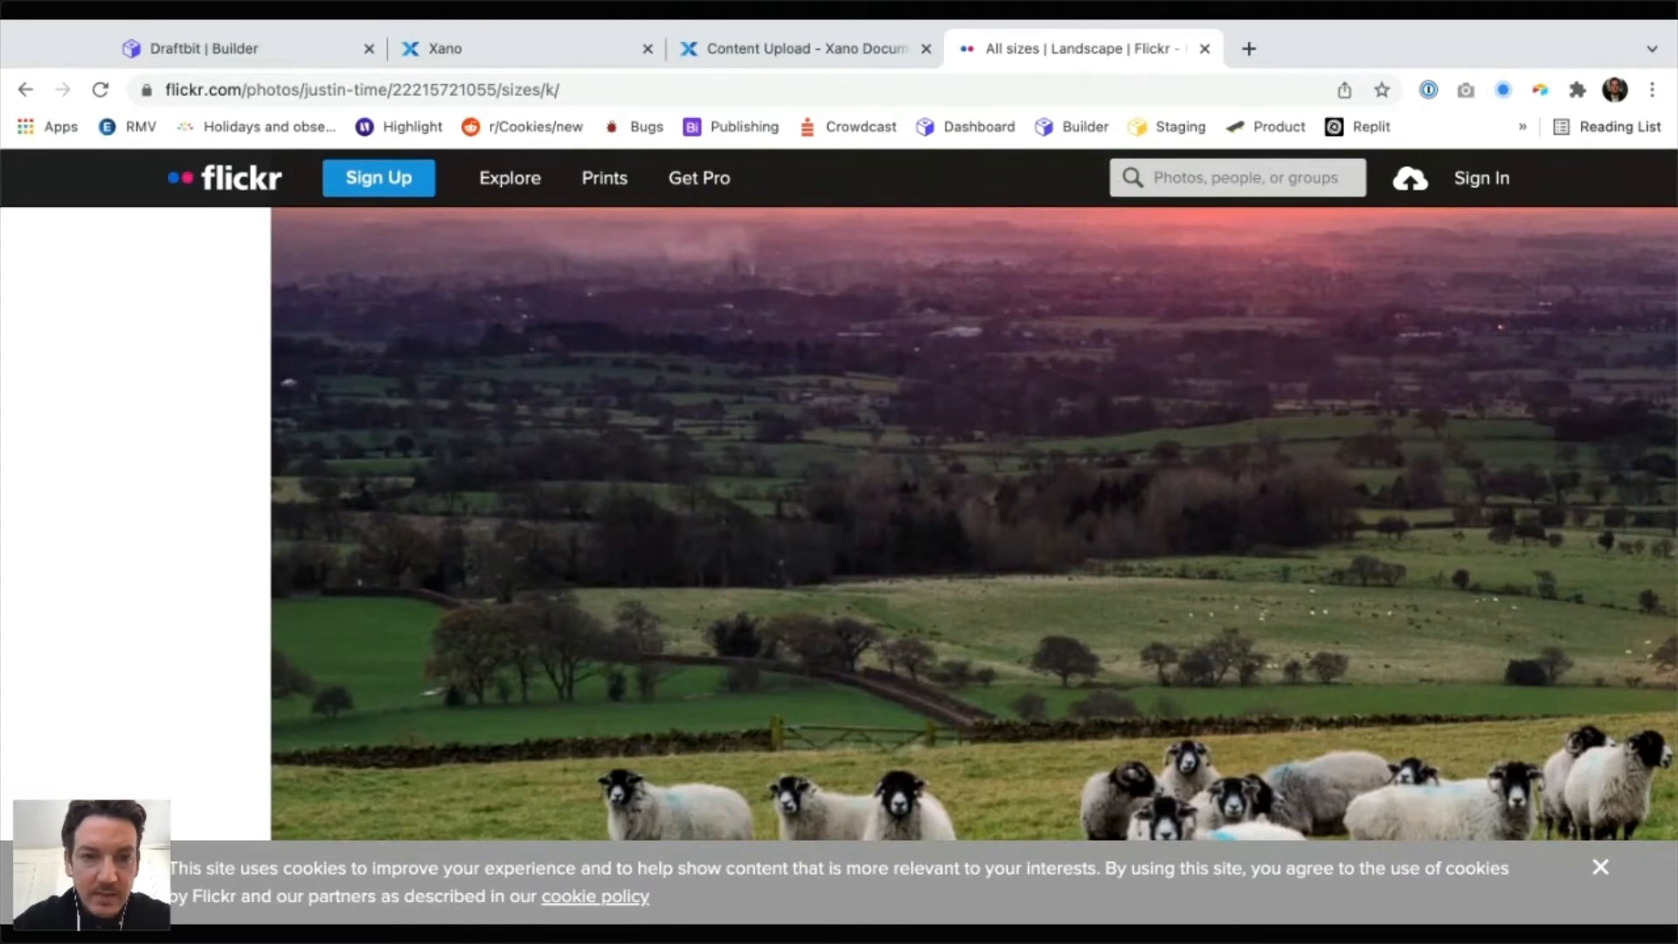
Close the Flickr page and return to the Upload Image API group in Xano
{"action": "key", "text": "super+Tab"}
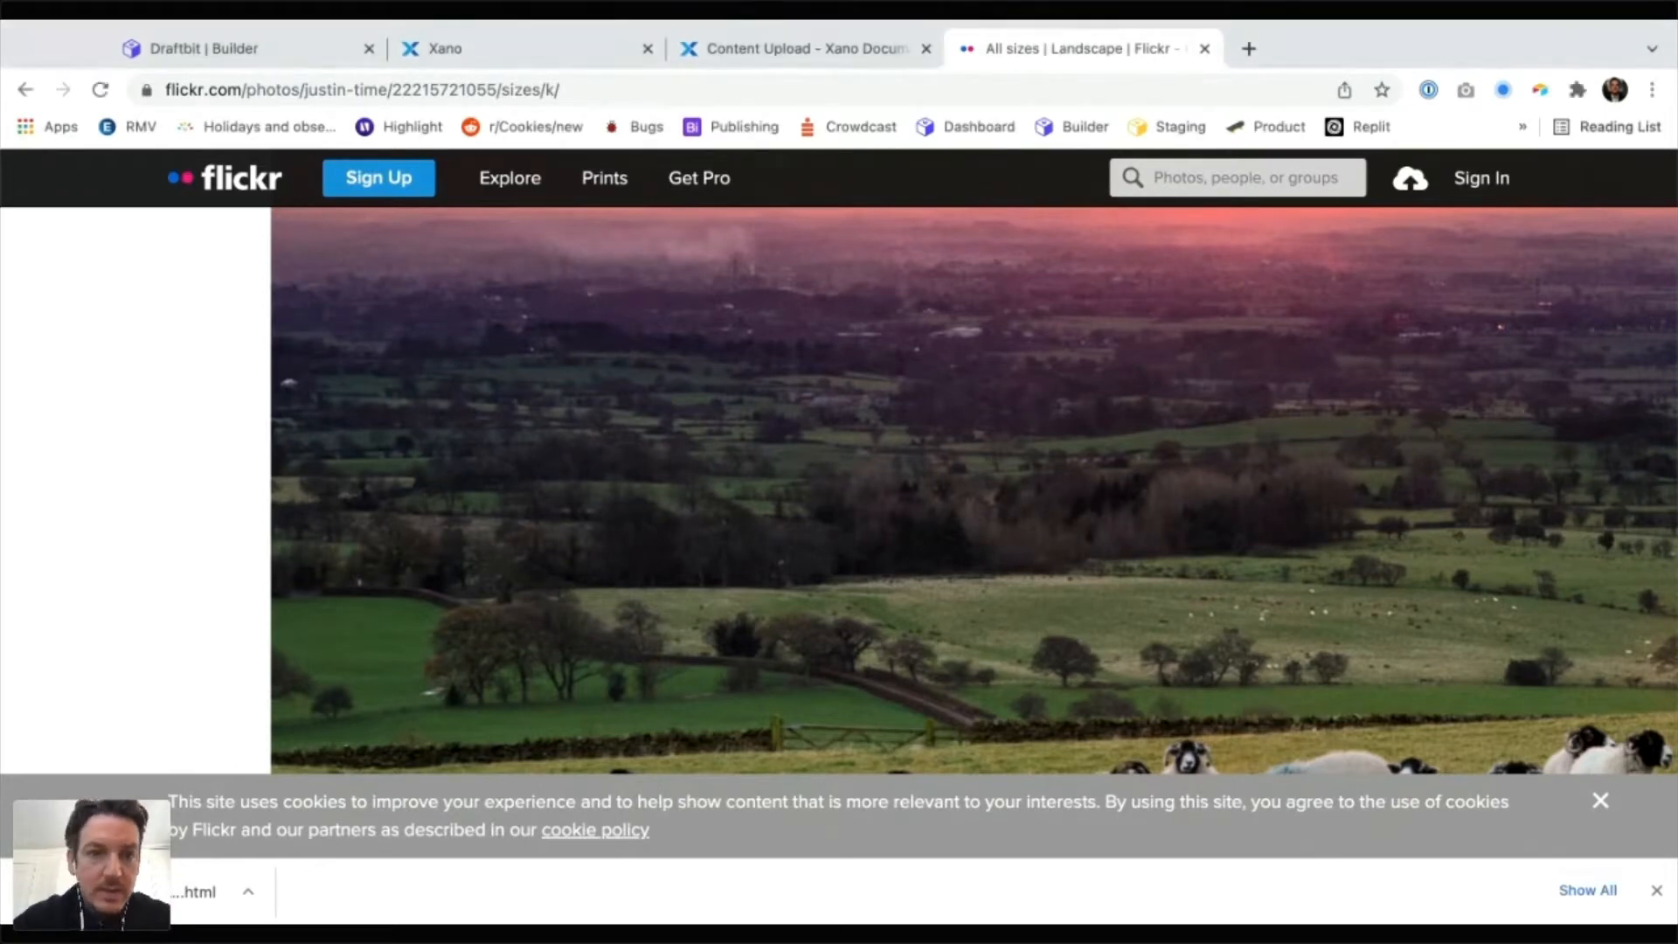
{"action": "key", "text": "super+Tab"}
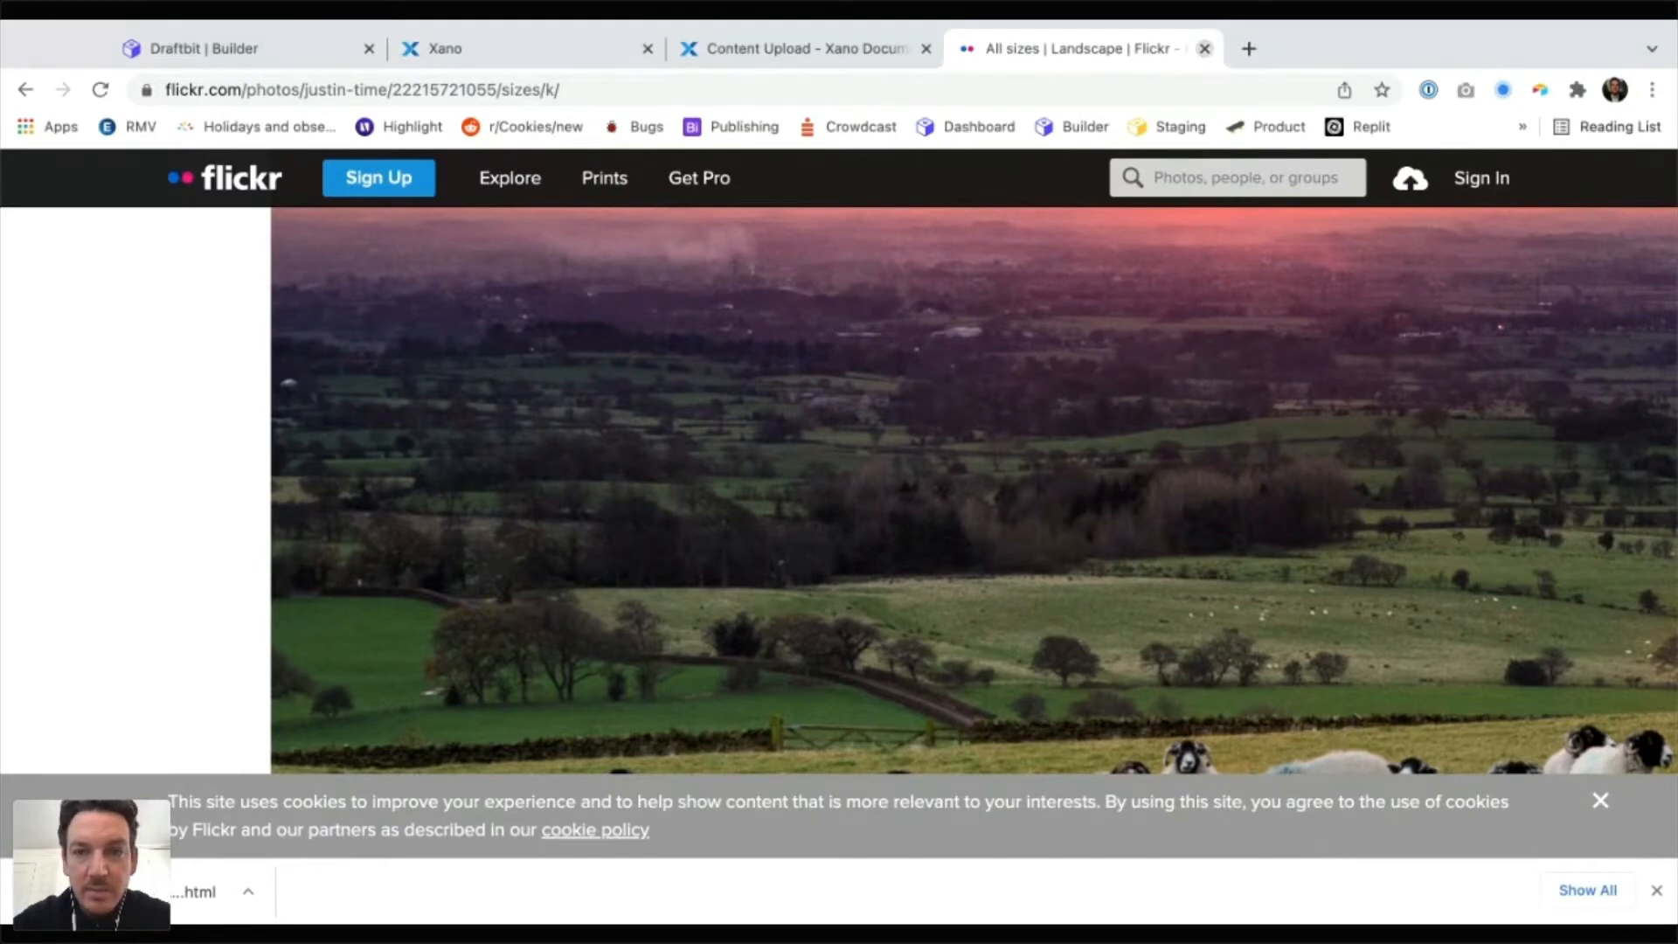
{"action": "left_click", "coordinate": [1204, 48]}
{"action": "left_click", "coordinate": [489, 48]}
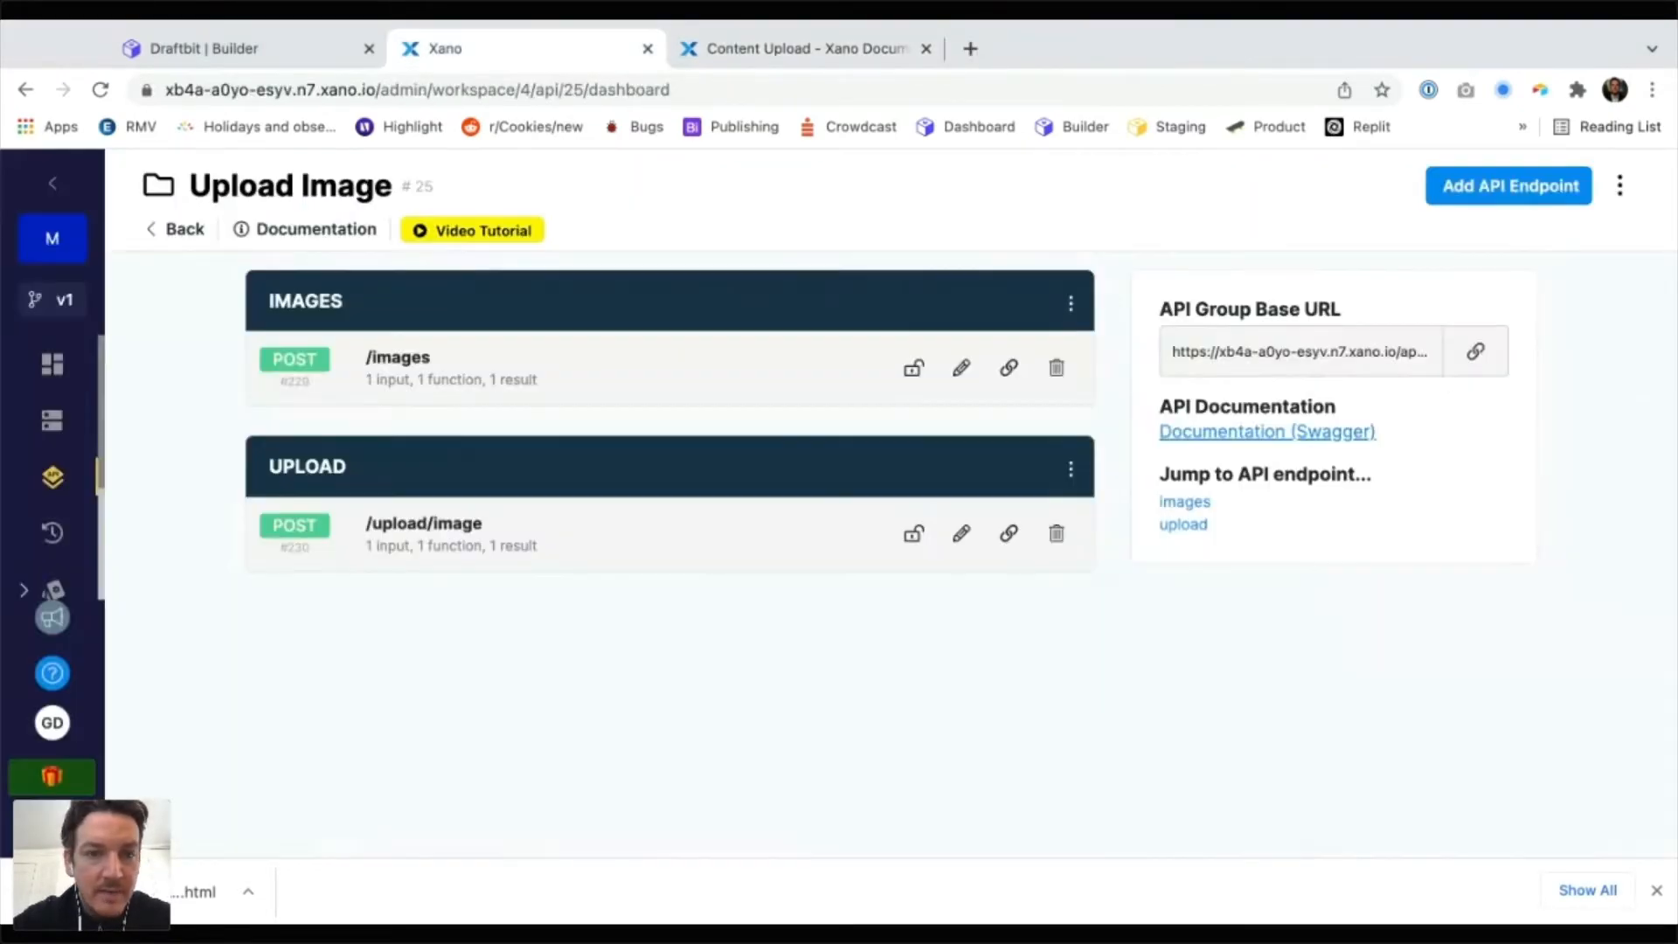
Switch to the Draftbit builder and start adding a custom REST API service named Xano
{"action": "left_click", "coordinate": [203, 48]}
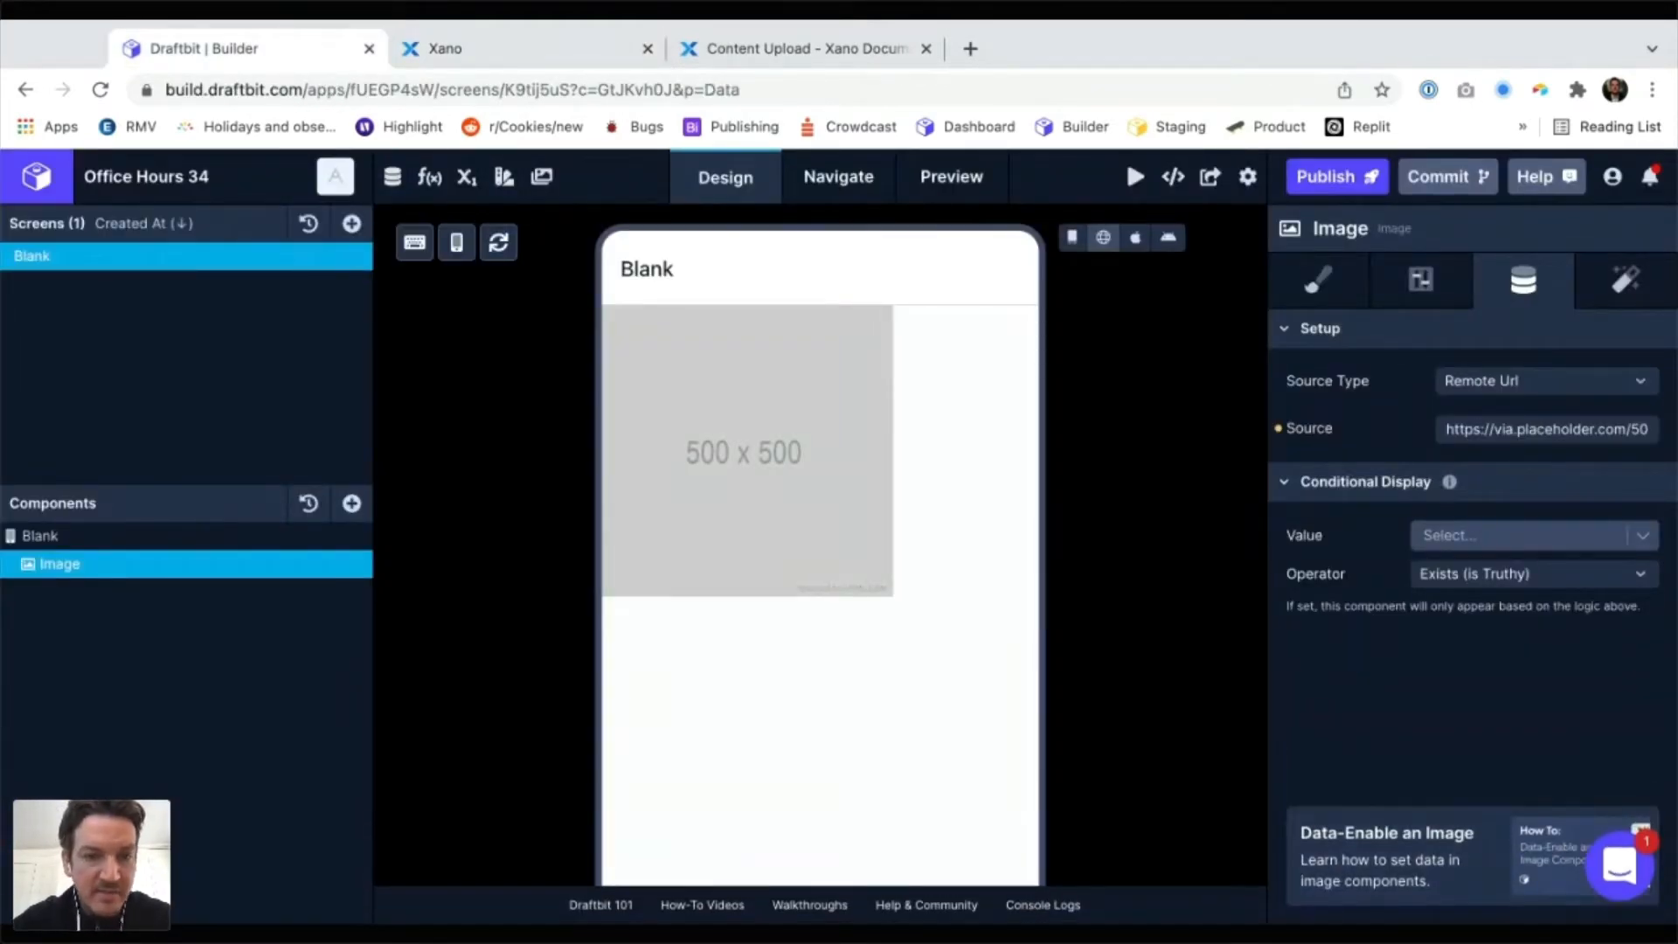
{"action": "left_click", "coordinate": [392, 175]}
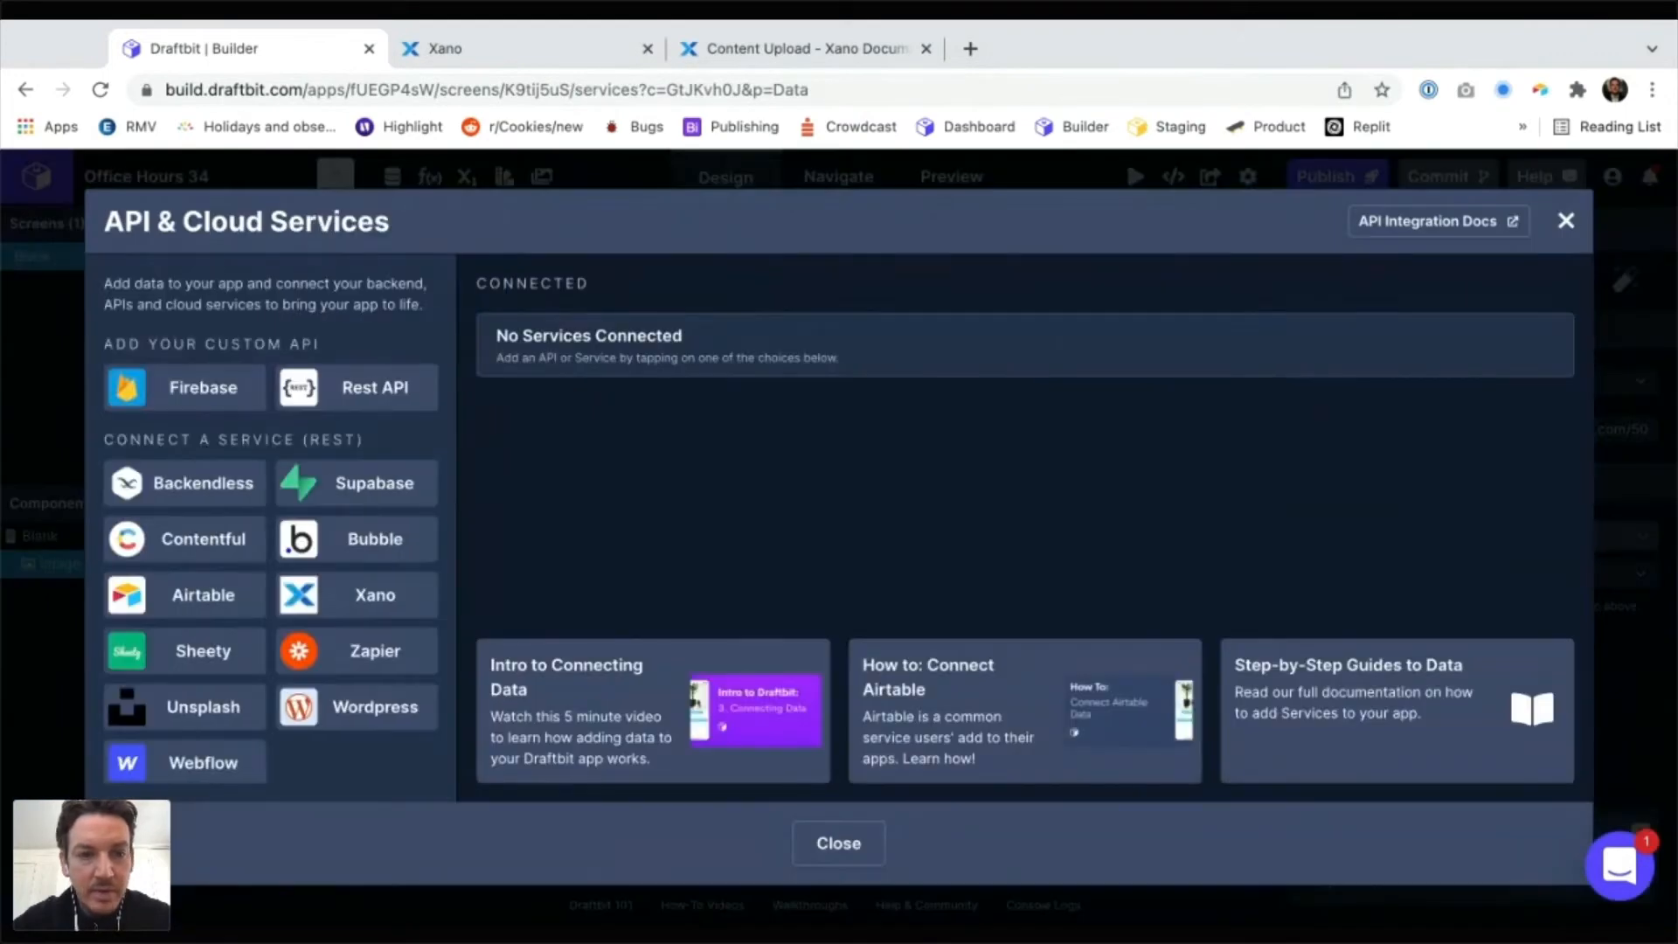
{"action": "left_click", "coordinate": [358, 387]}
{"action": "type", "text": "Xano"}
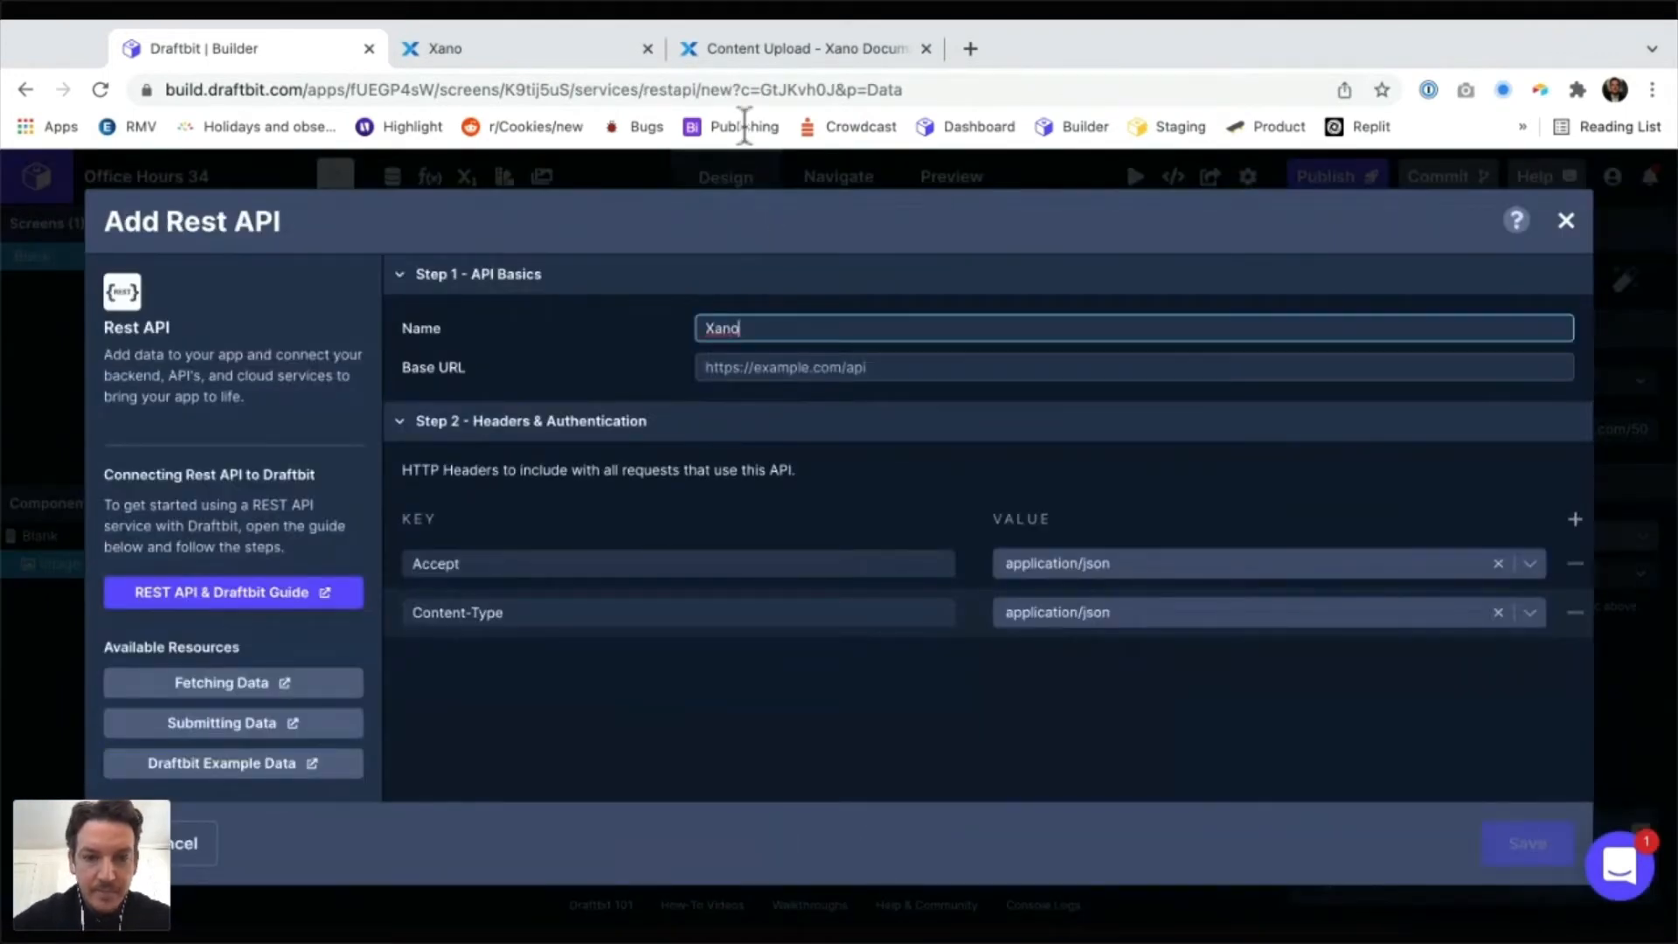
Copy the Upload Image group's base URL from Xano, use it as the REST service's base URL in Draftbit, and save the service
{"action": "key", "text": "Tab"}
{"action": "type", "text": "http"}
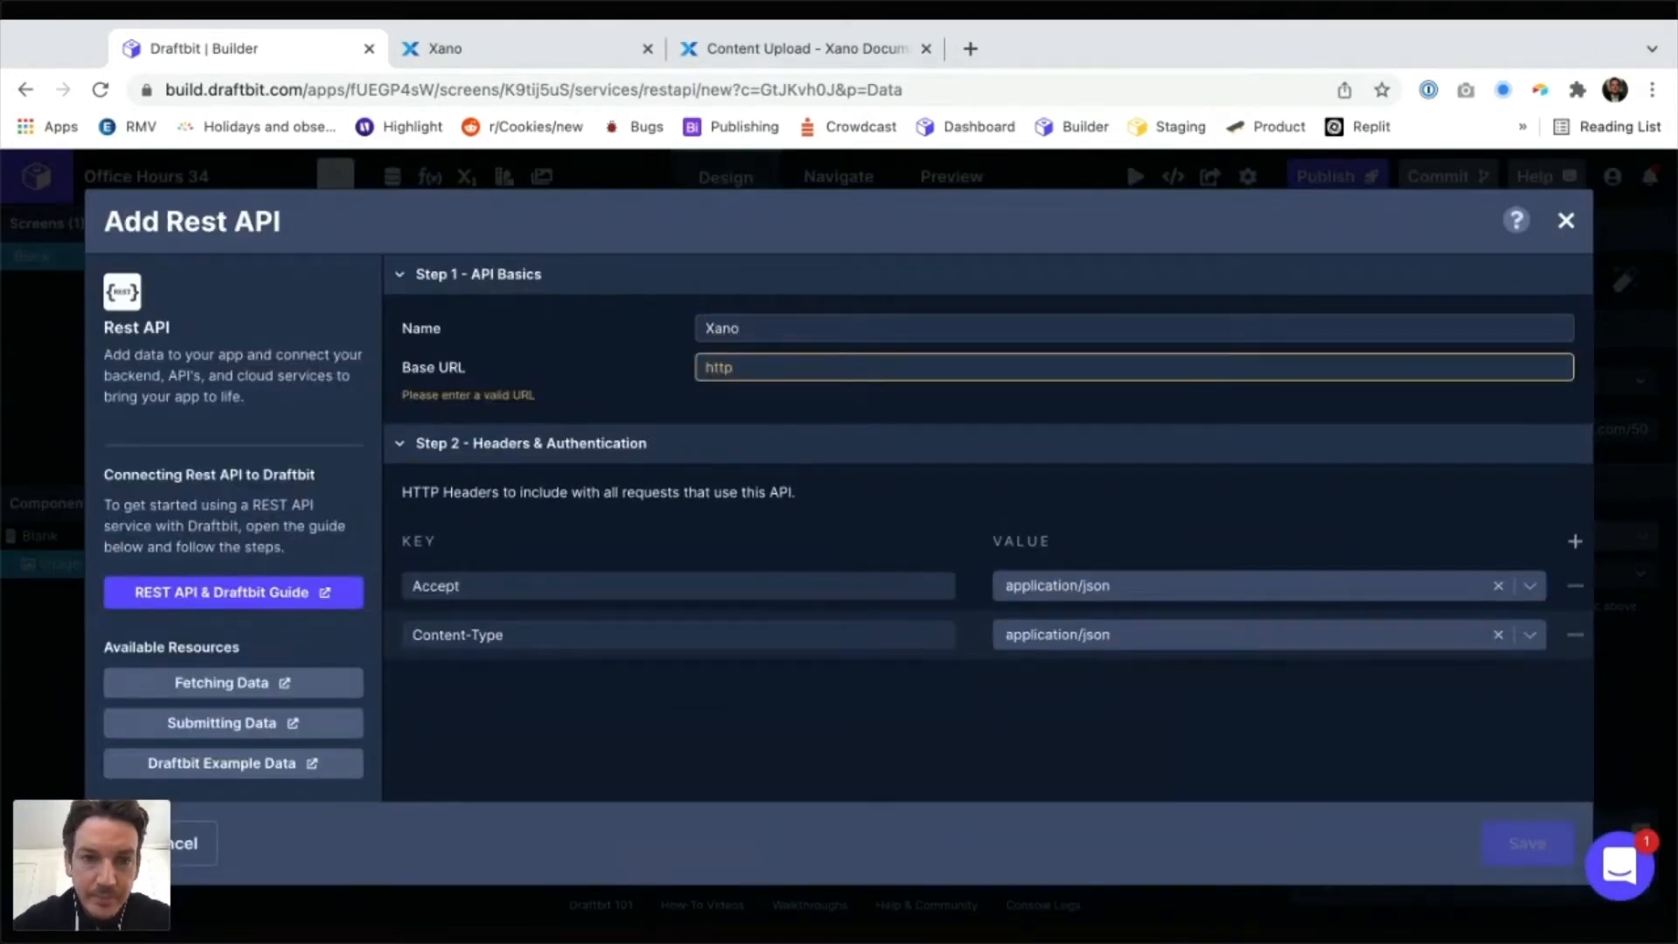
{"action": "key", "text": "ctrl+Tab"}
{"action": "key", "text": "ctrl+Tab"}
{"action": "key", "text": "ctrl+shift+Tab"}
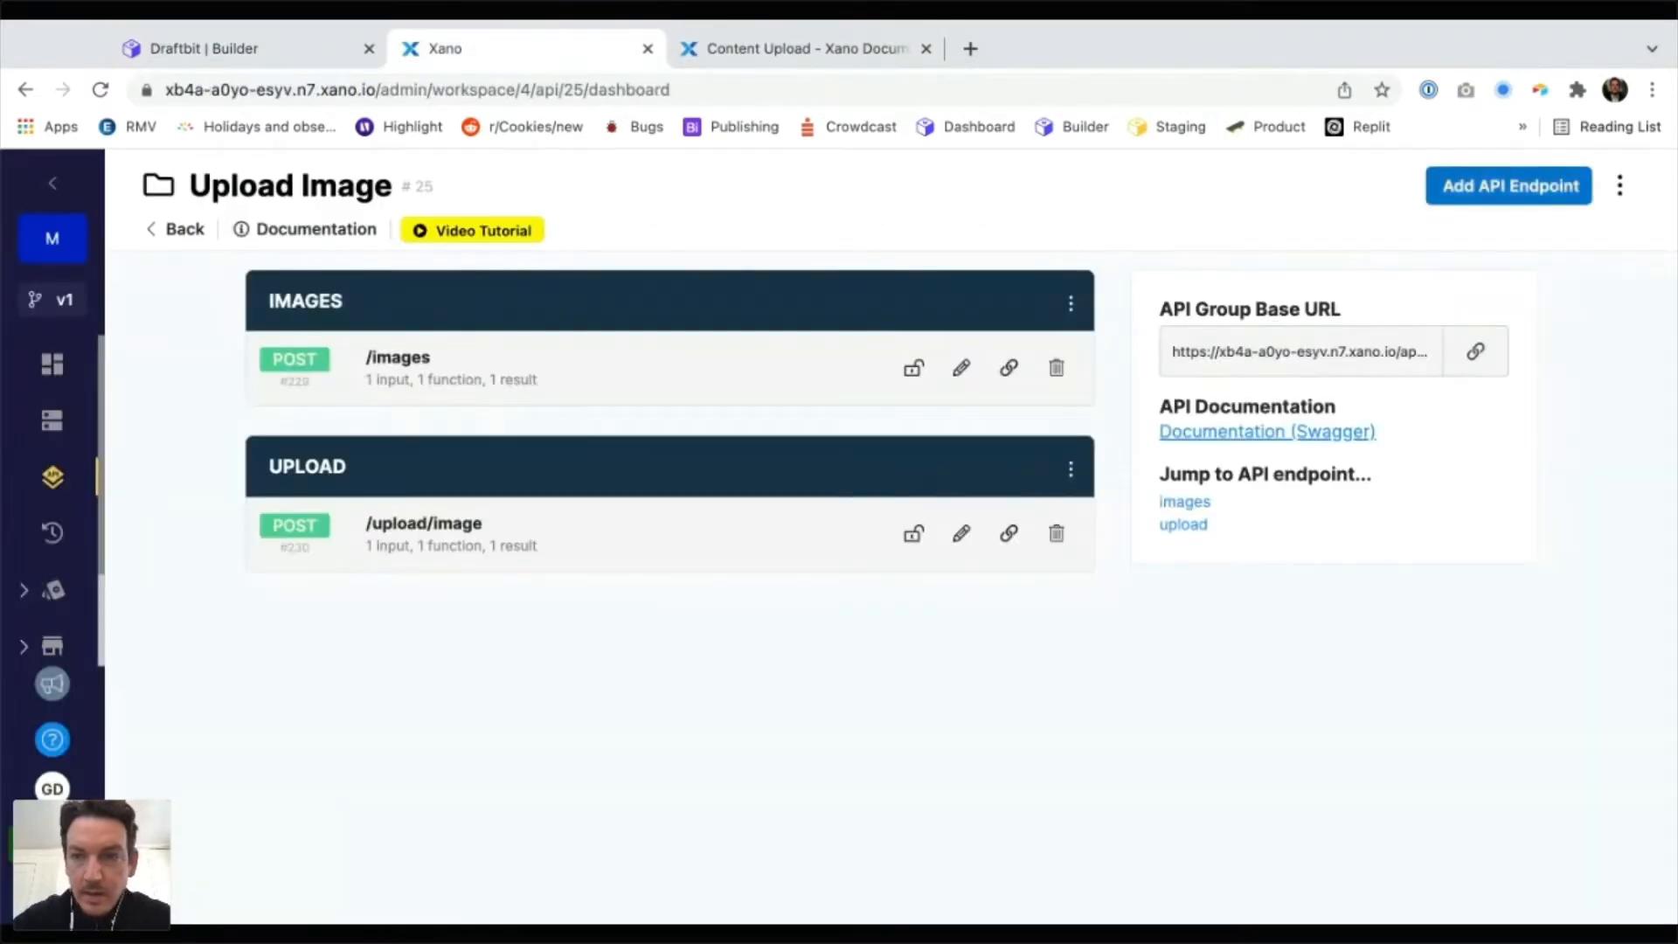
{"action": "left_click", "coordinate": [1475, 350]}
{"action": "key", "text": "ctrl+shift+Tab"}
{"action": "key", "text": "ctrl+a"}
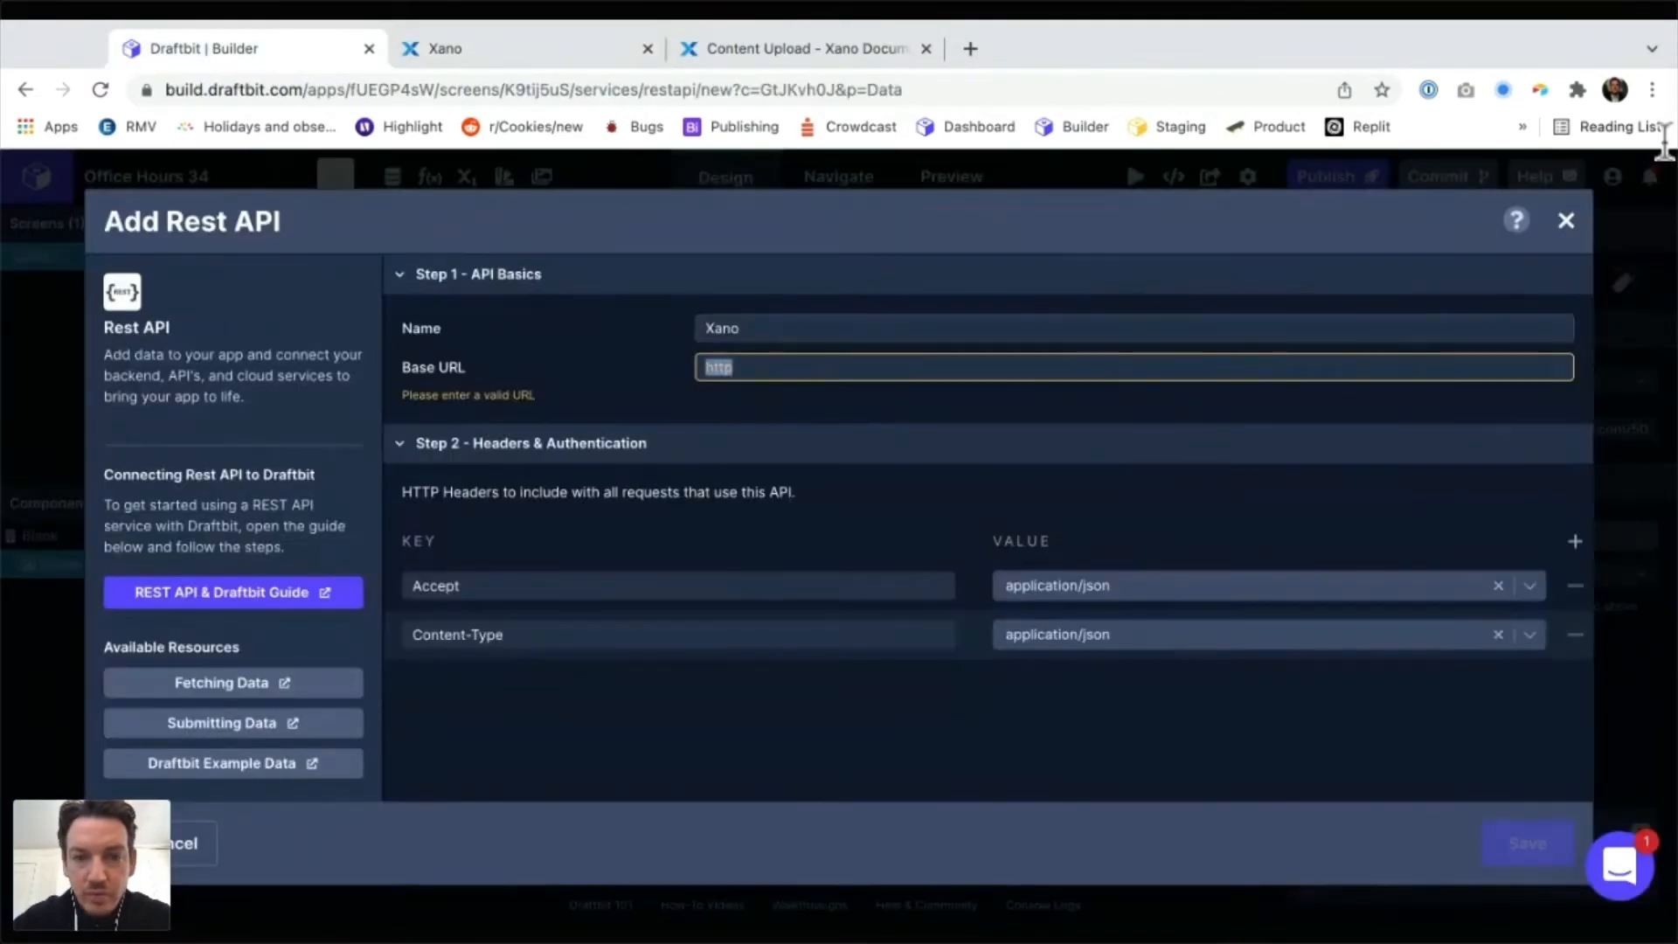
{"action": "key", "text": "ctrl+v"}
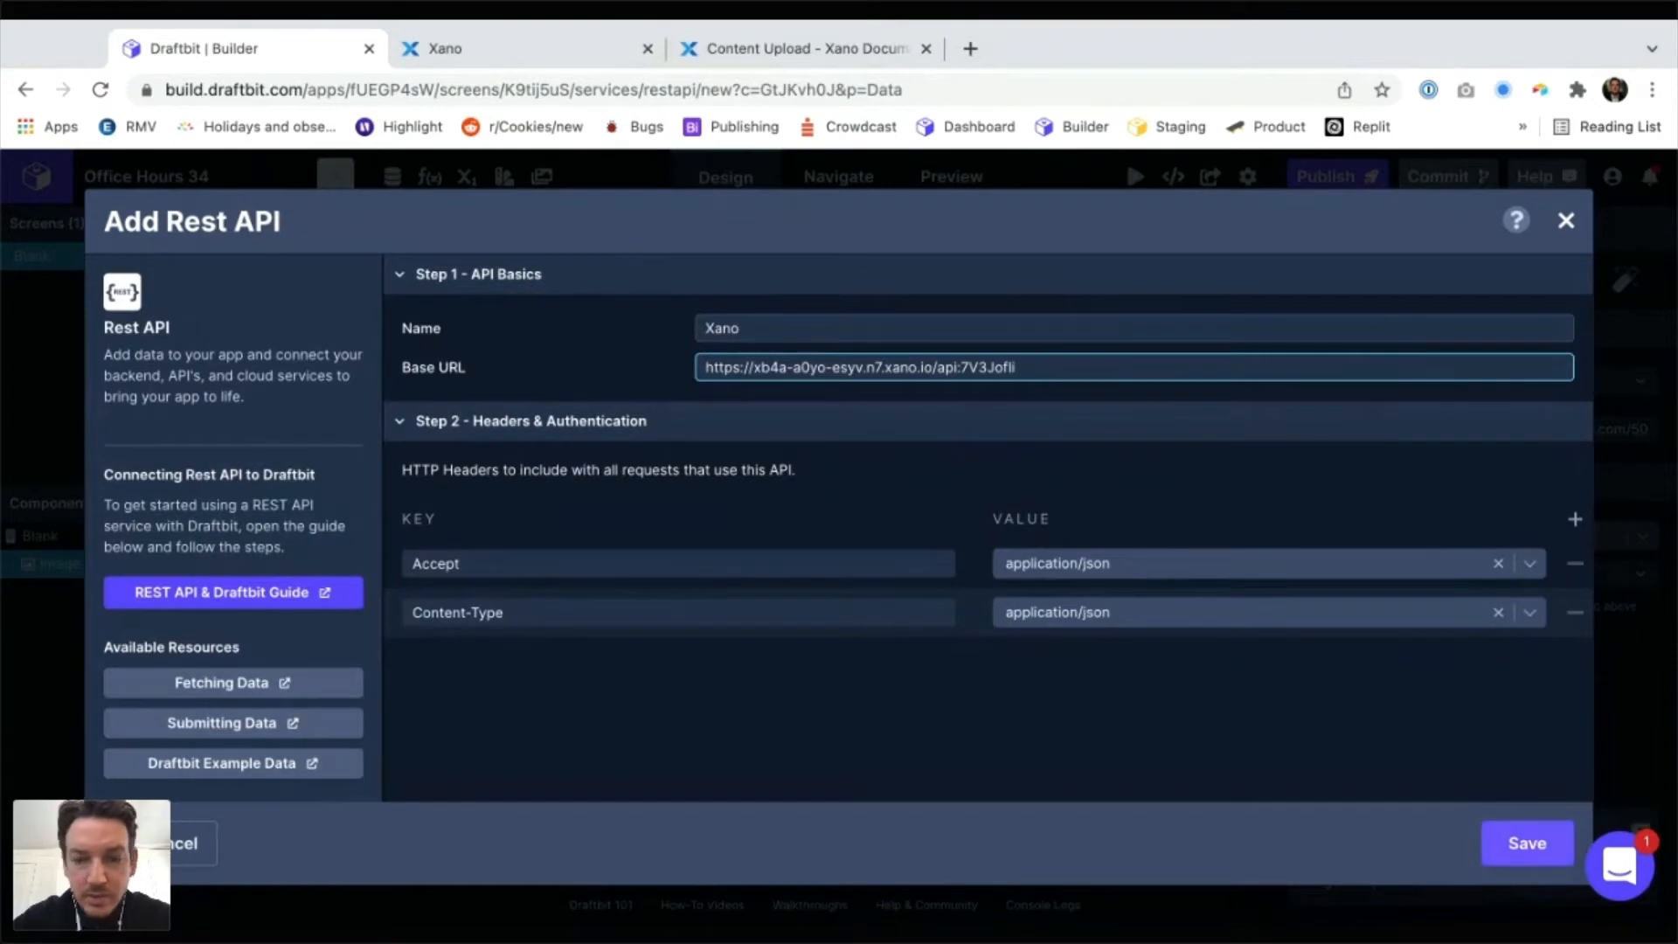
{"action": "left_click", "coordinate": [1527, 844]}
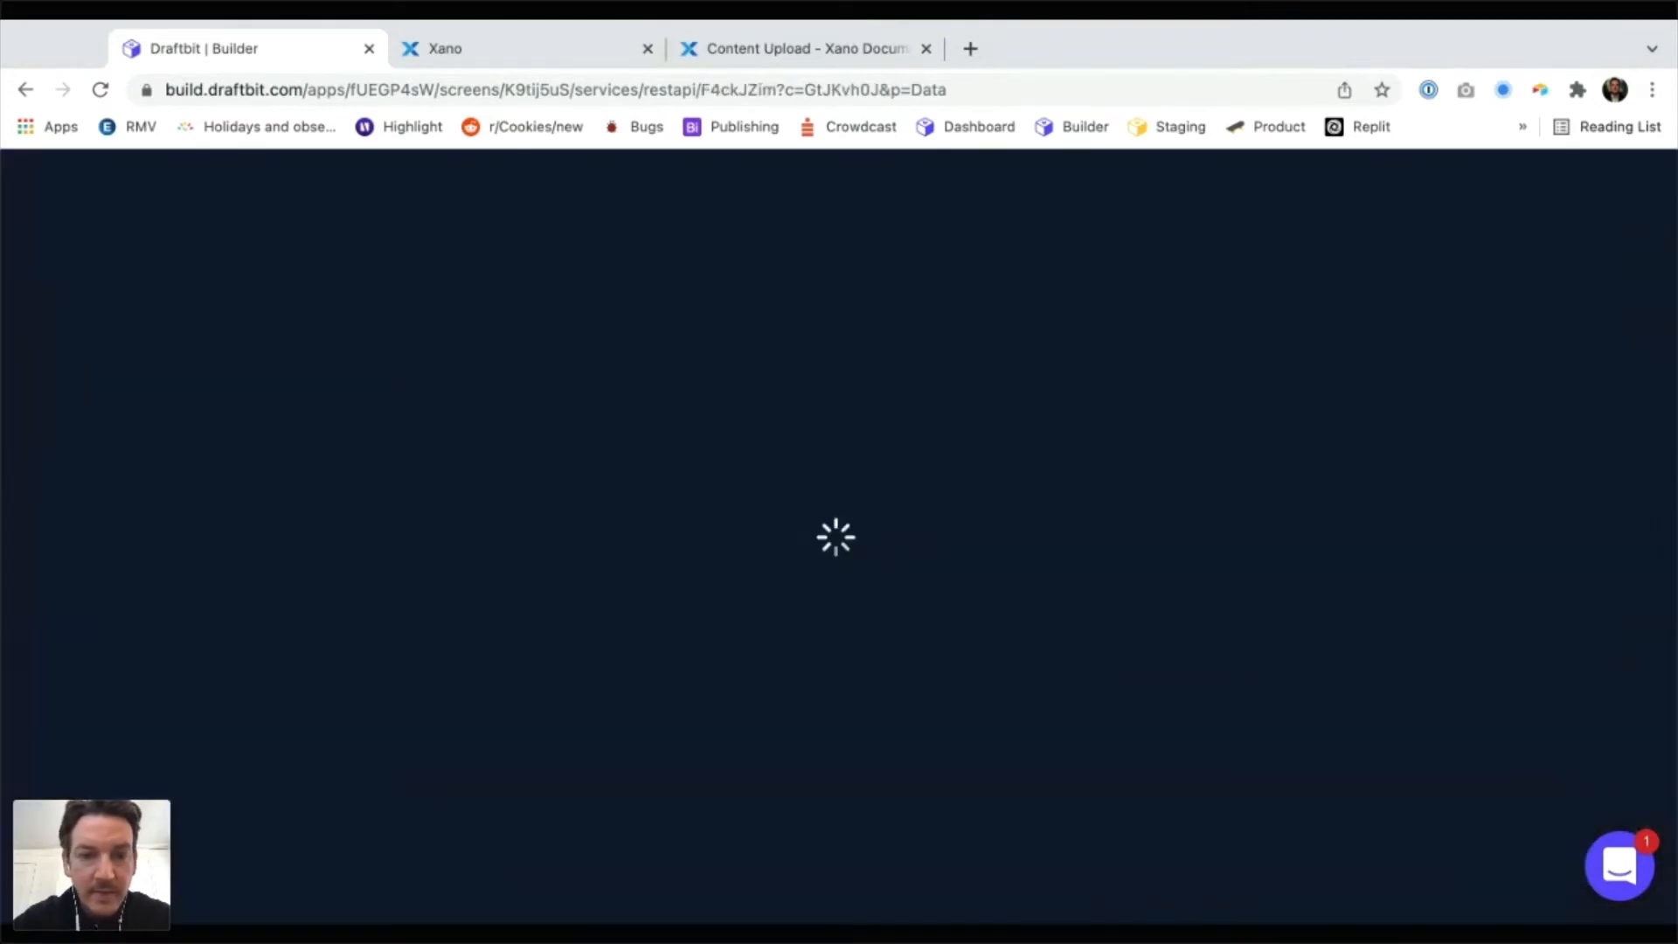
Add an endpoint named Upload Image to the Xano service, using the POST method
{"action": "left_click", "coordinate": [1076, 333]}
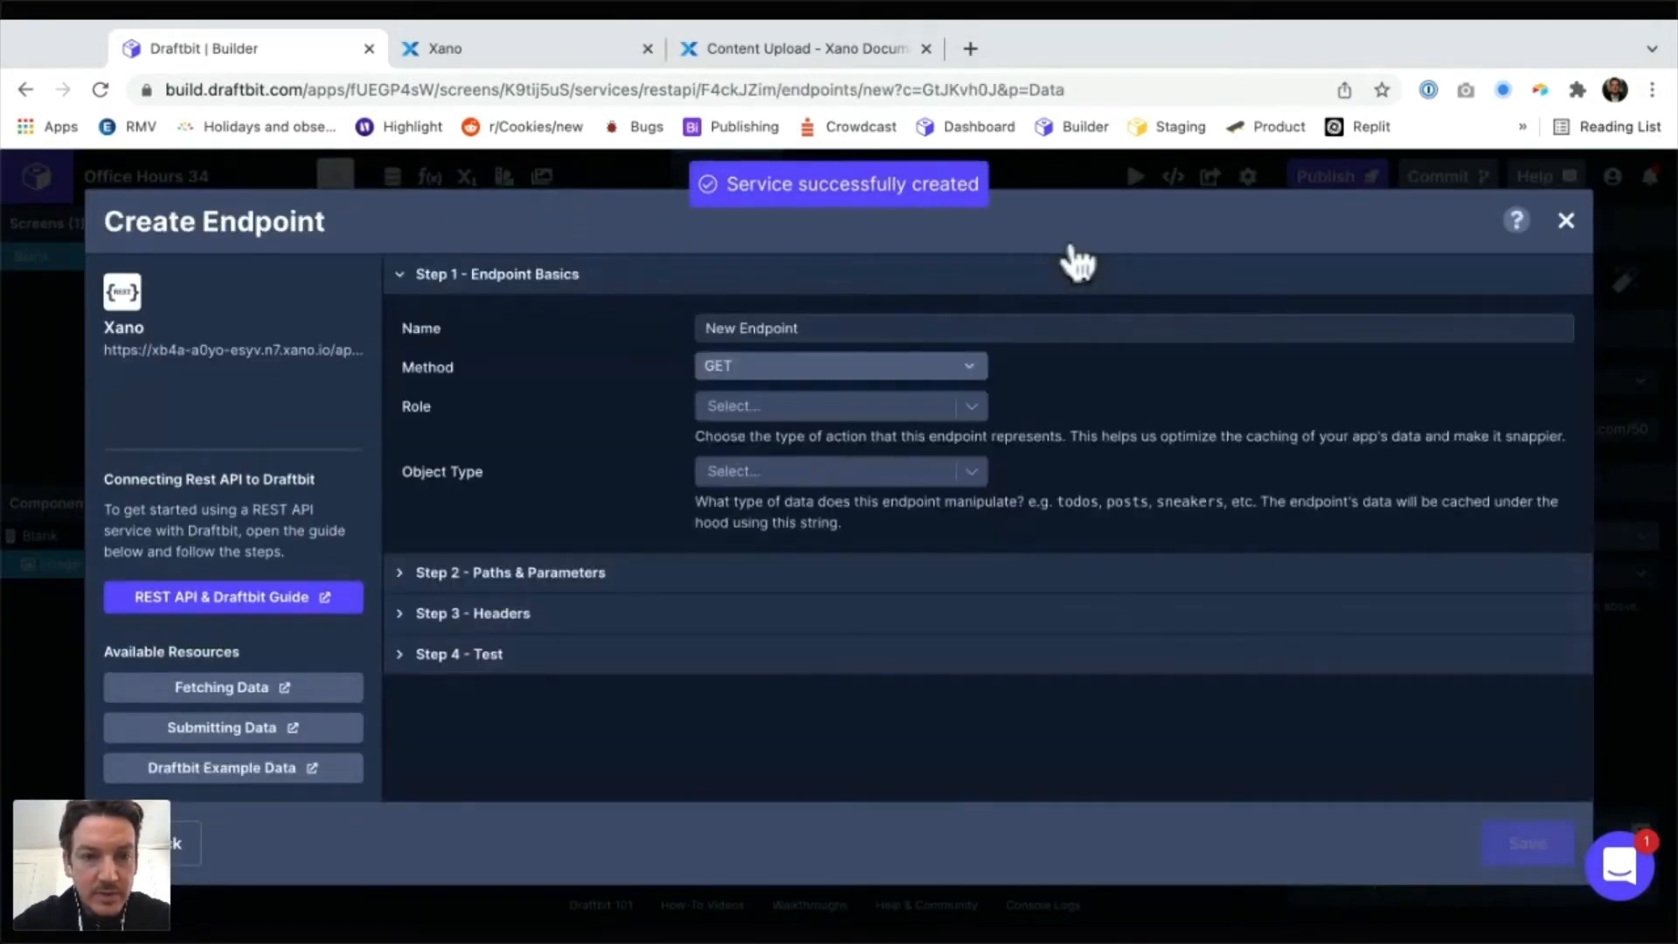
{"action": "key", "text": "ctrl+Tab"}
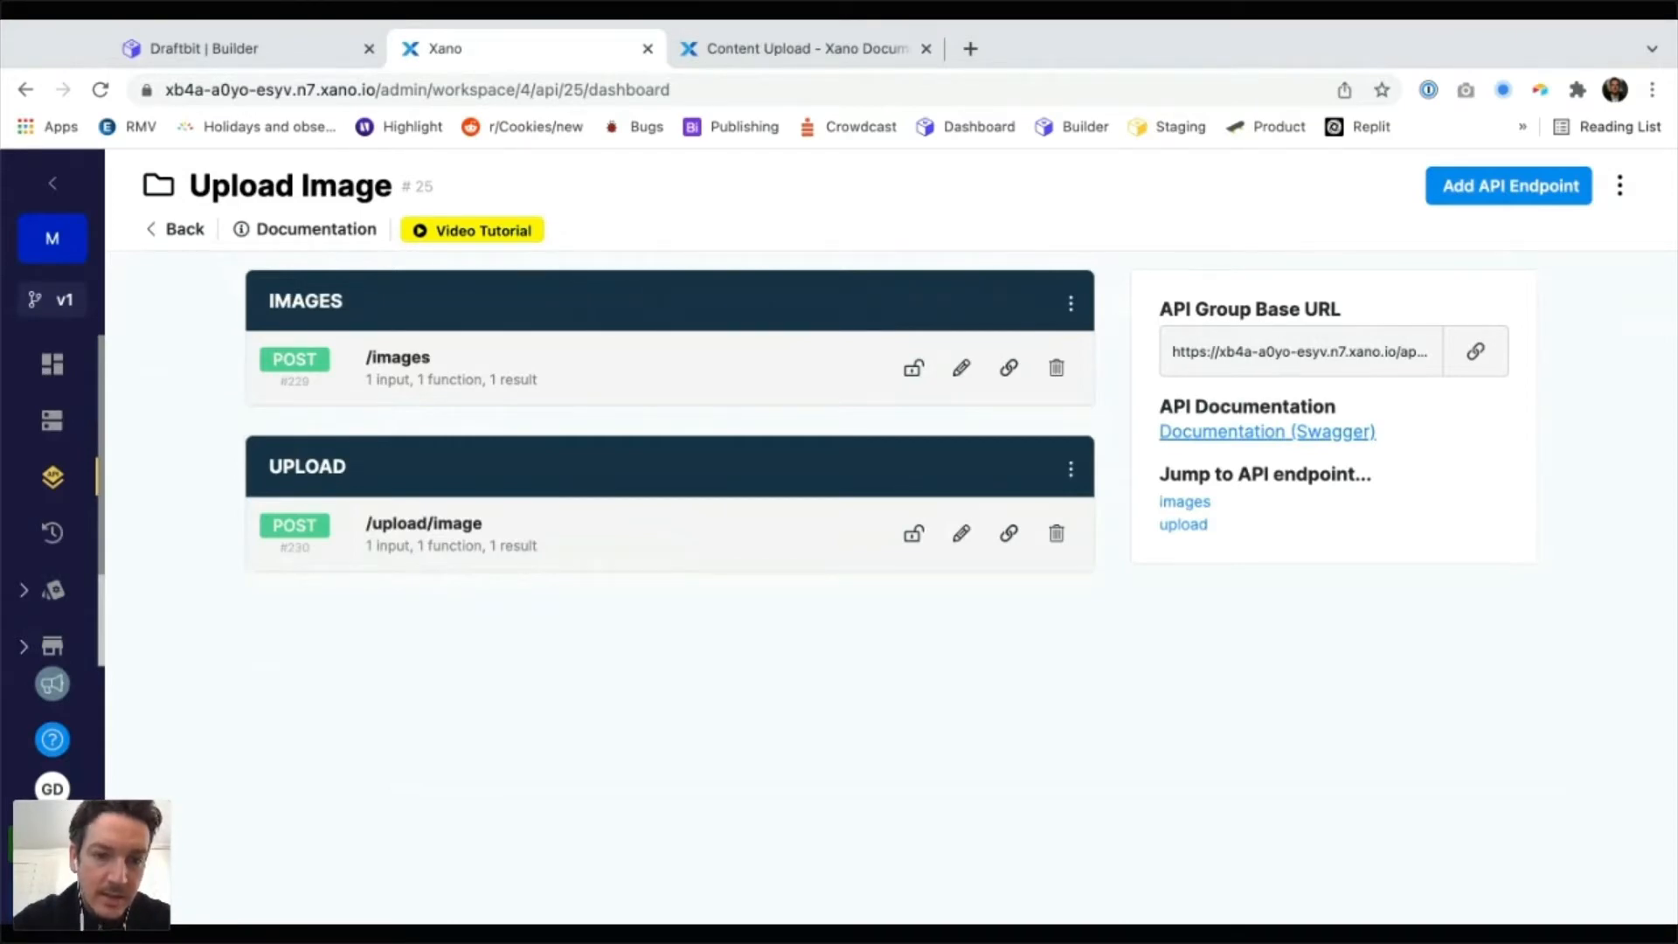
{"action": "key", "text": "ctrl+shift+Tab"}
{"action": "key", "text": "super+a"}
{"action": "key", "text": "Tab"}
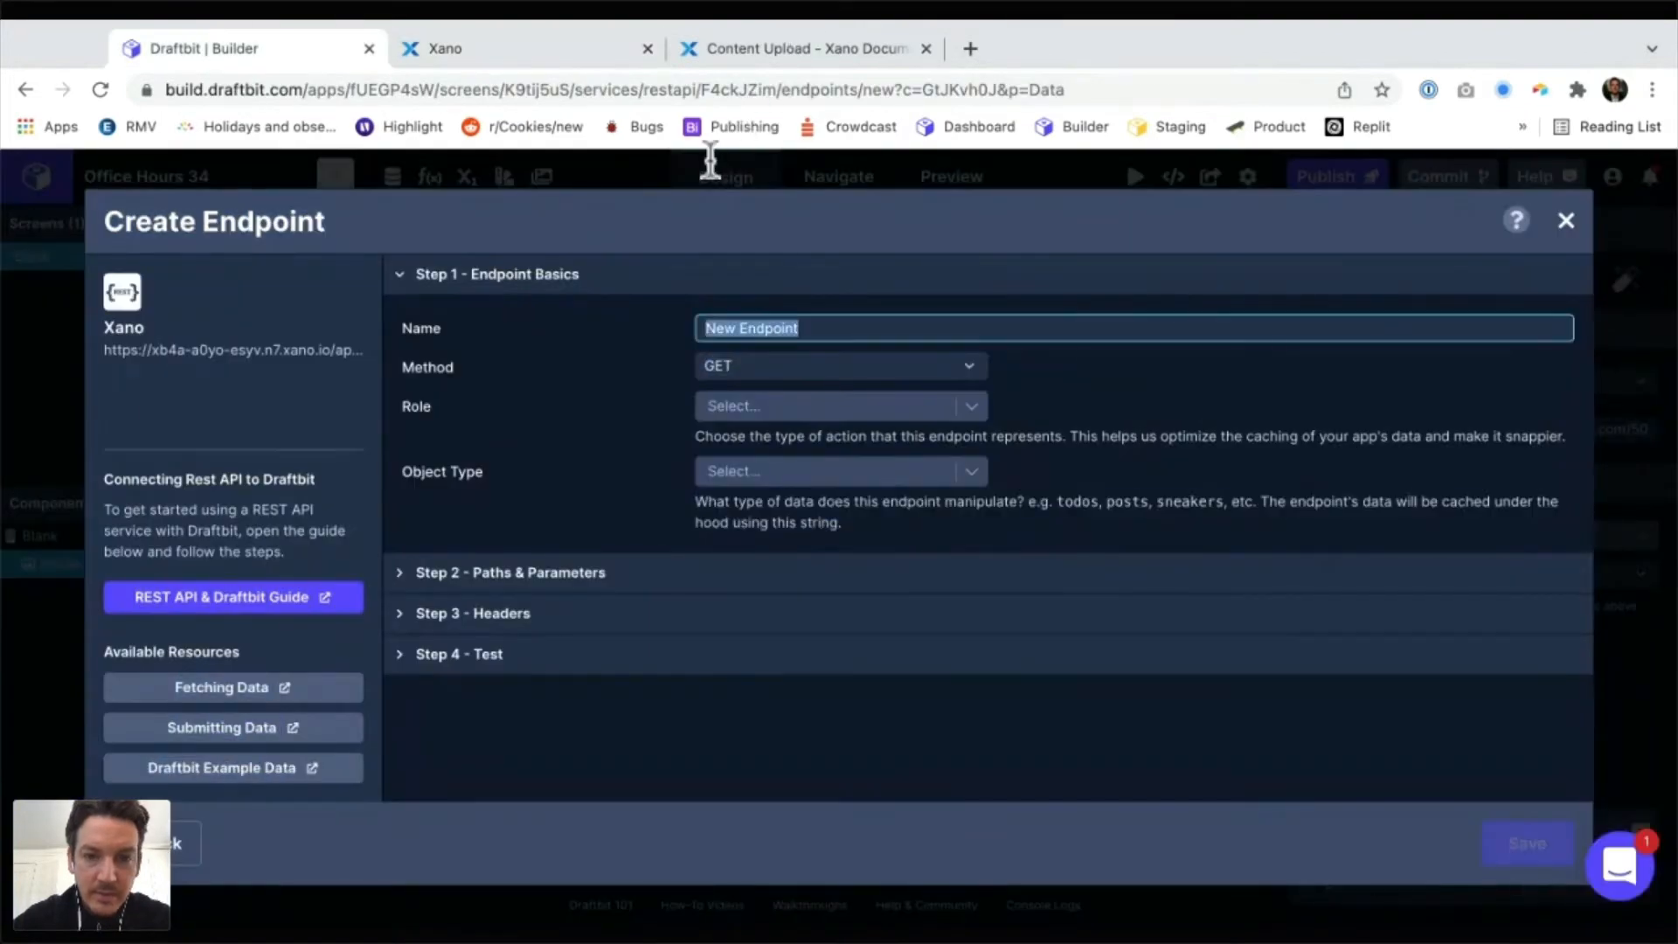
{"action": "type", "text": "Upload Image"}
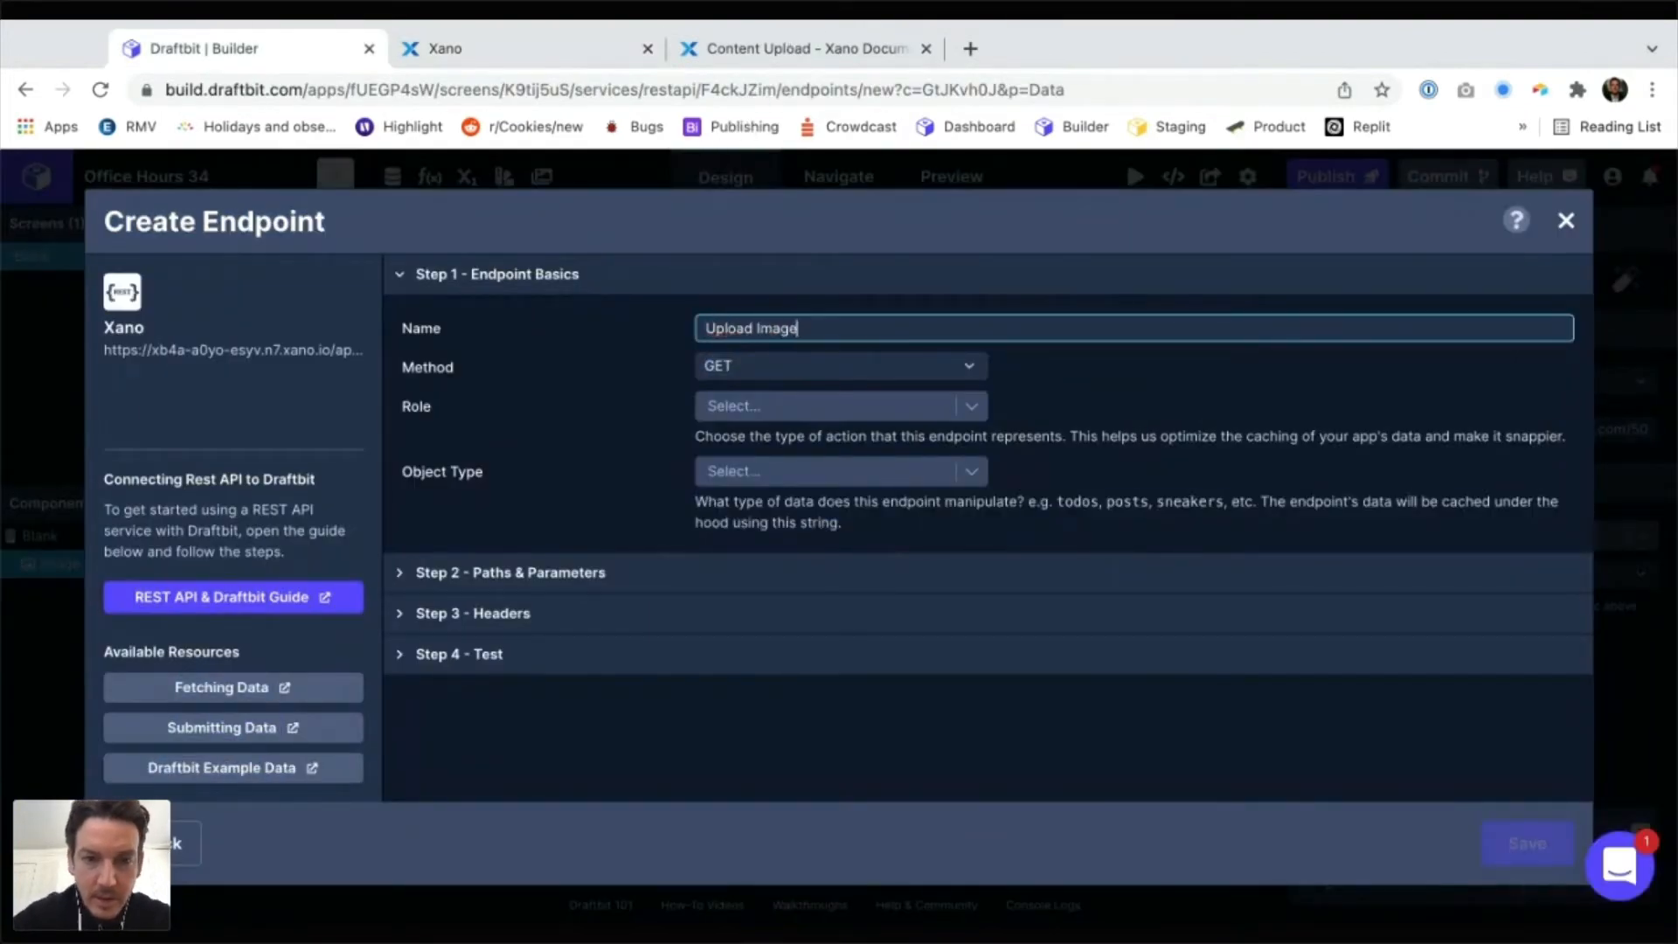
{"action": "key", "text": "Tab"}
{"action": "key", "text": "Down"}
{"action": "key", "text": "Down"}
{"action": "key", "text": "Return"}
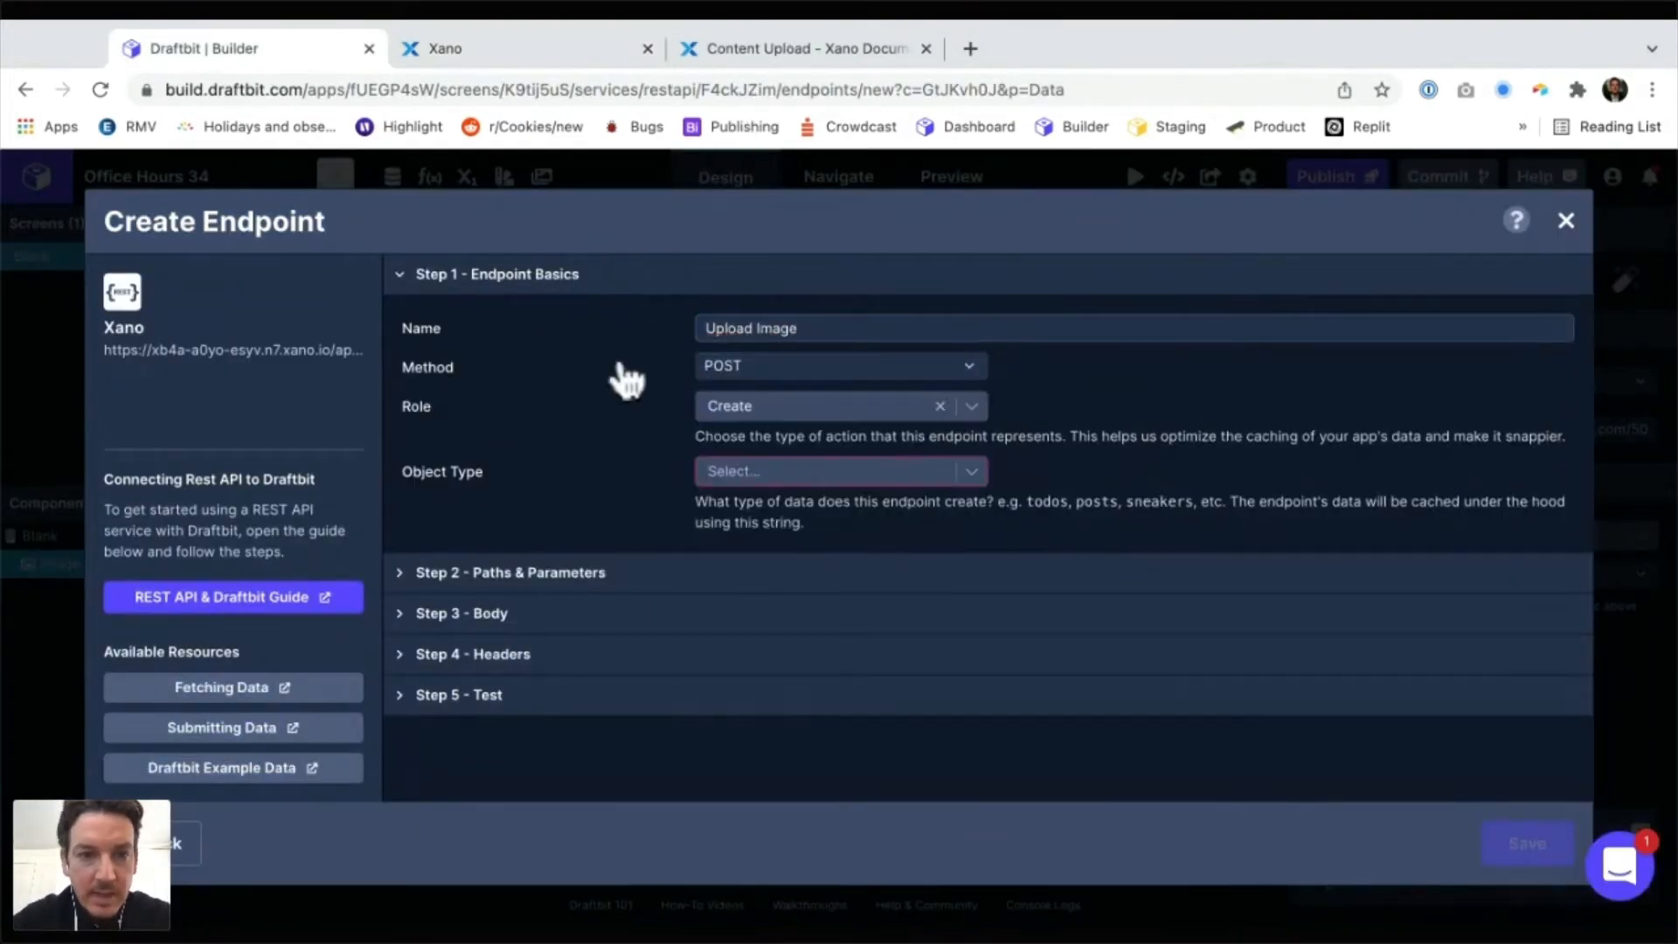
Set the endpoint's role to Create and its object type to images
{"action": "key", "text": "ctrl+Tab"}
{"action": "key", "text": "ctrl+shift+Tab"}
{"action": "key", "text": "Tab"}
{"action": "key", "text": "Down"}
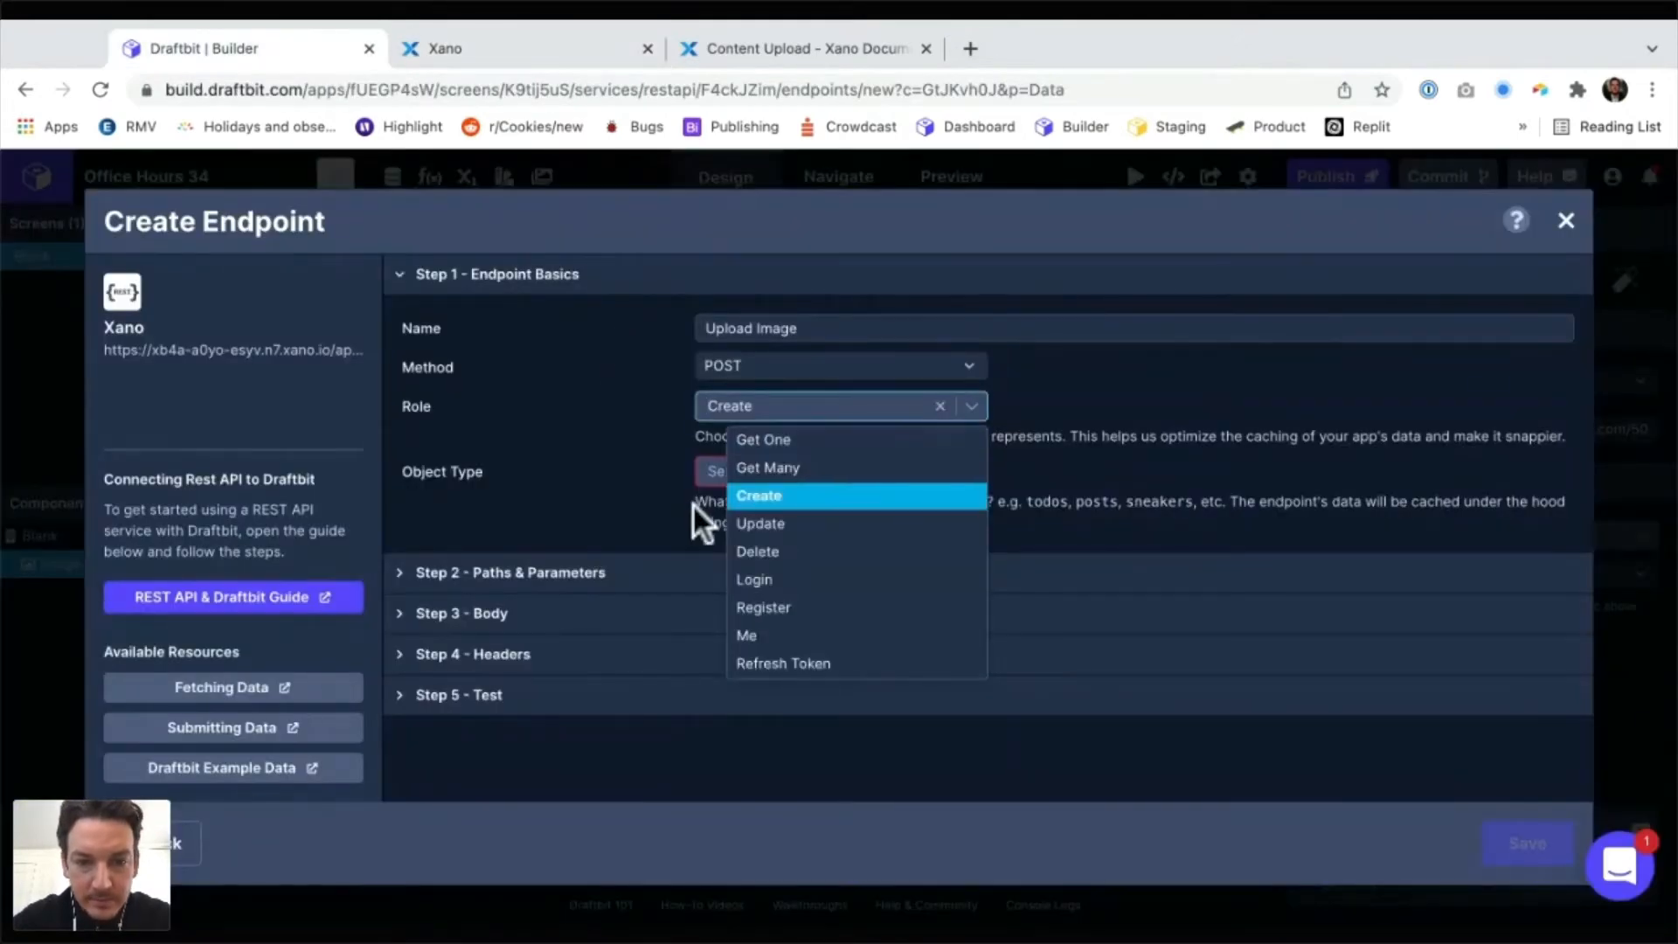
{"action": "key", "text": "Return"}
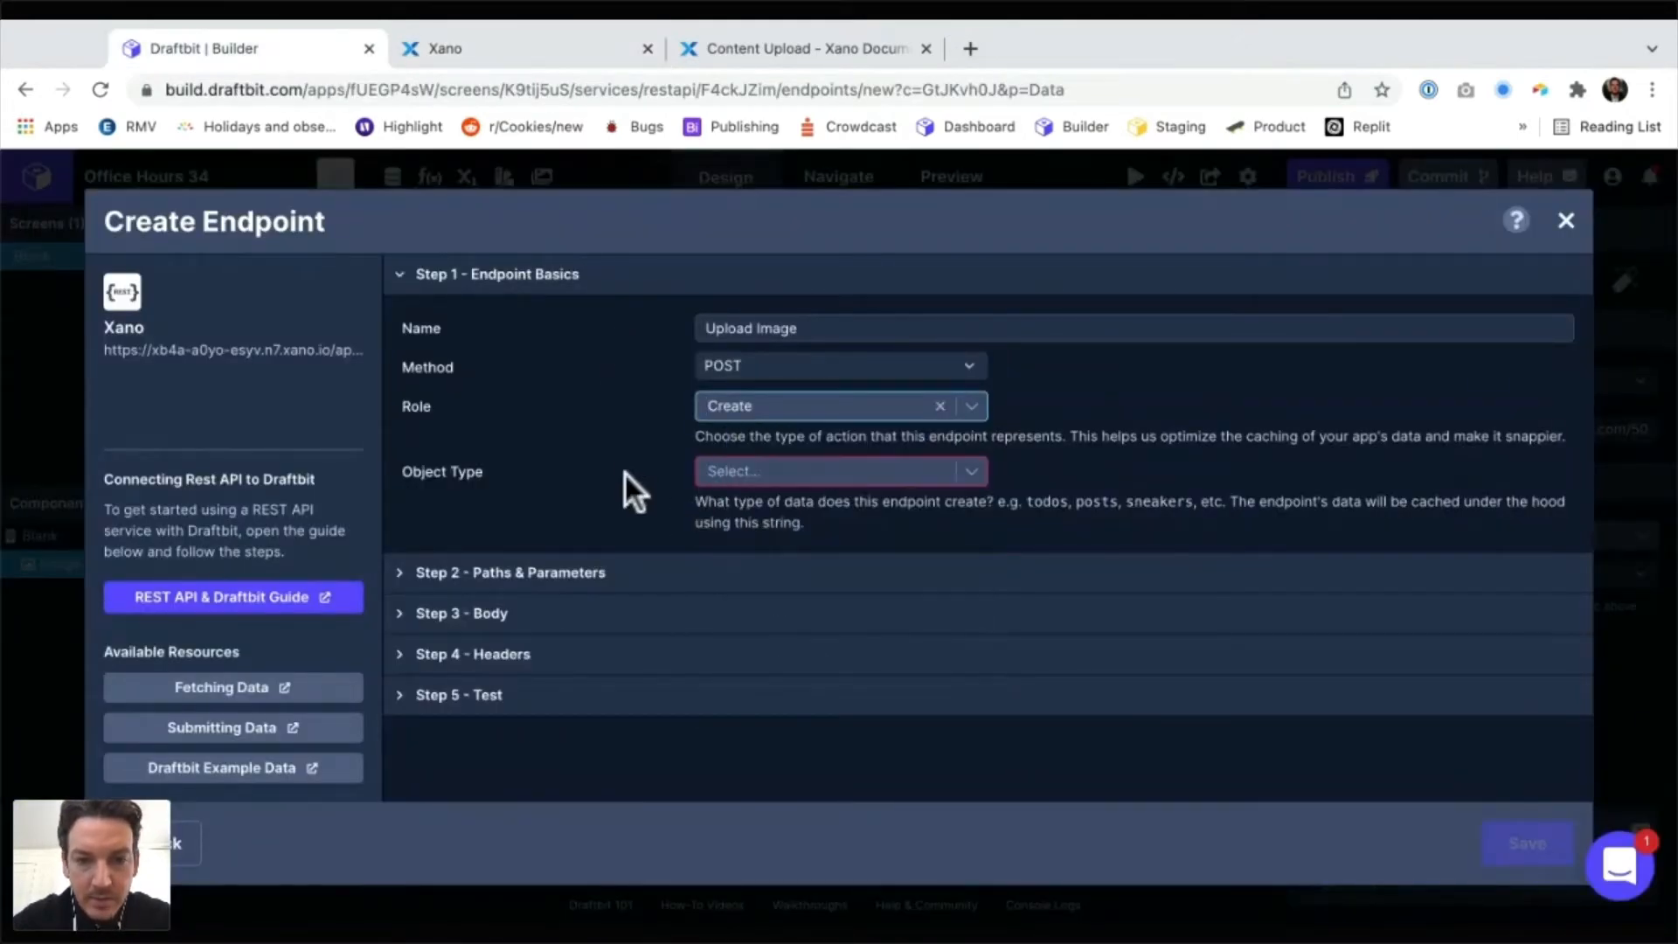
{"action": "key", "text": "Tab"}
{"action": "type", "text": "images"}
{"action": "key", "text": "Return"}
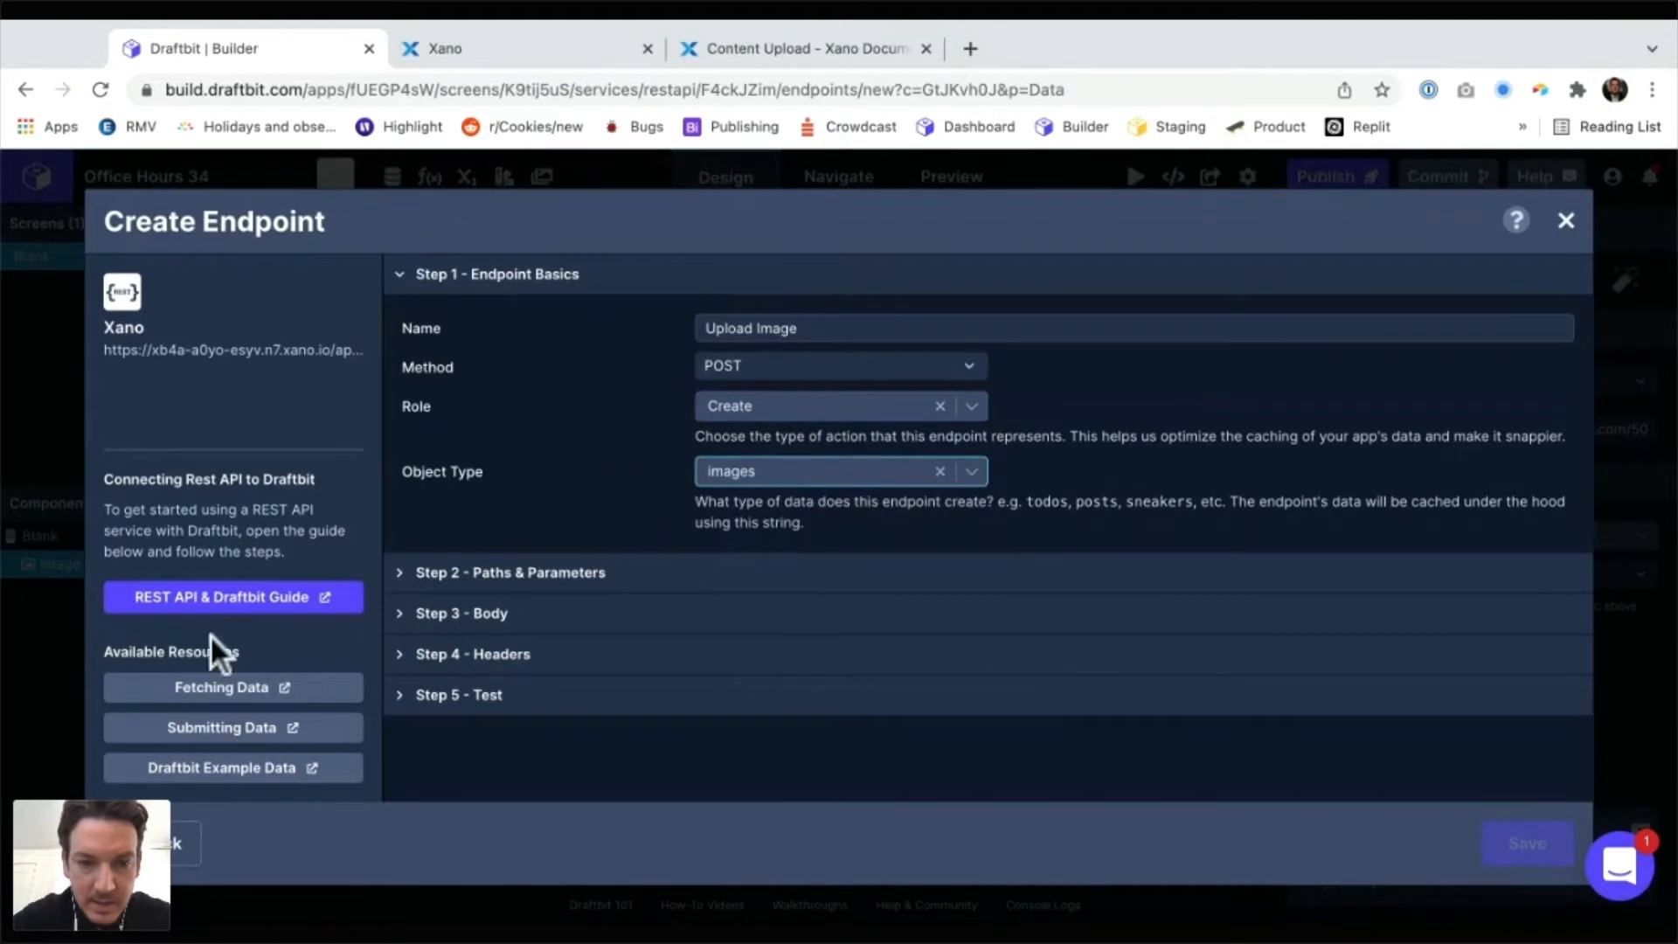
Set the endpoint's path to /upload/image, matching the upload endpoint listed in Xano
{"action": "left_click", "coordinate": [510, 573]}
{"action": "left_click", "coordinate": [542, 400]}
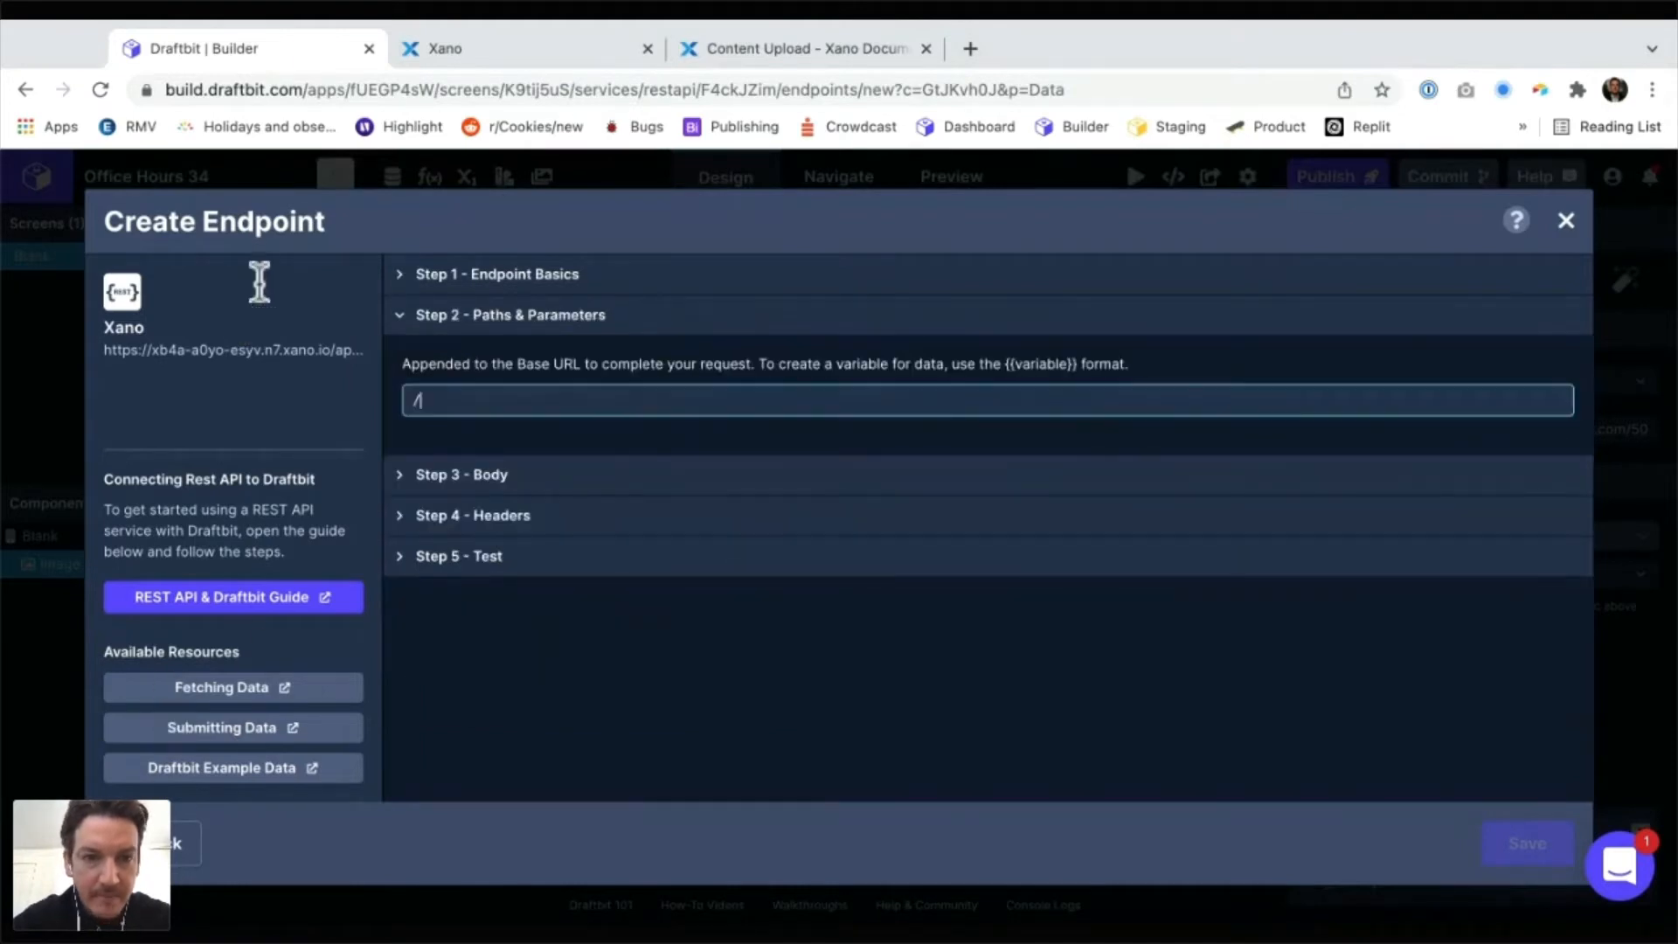
{"action": "key", "text": "ctrl+Tab"}
{"action": "key", "text": "ctrl+shift+Tab"}
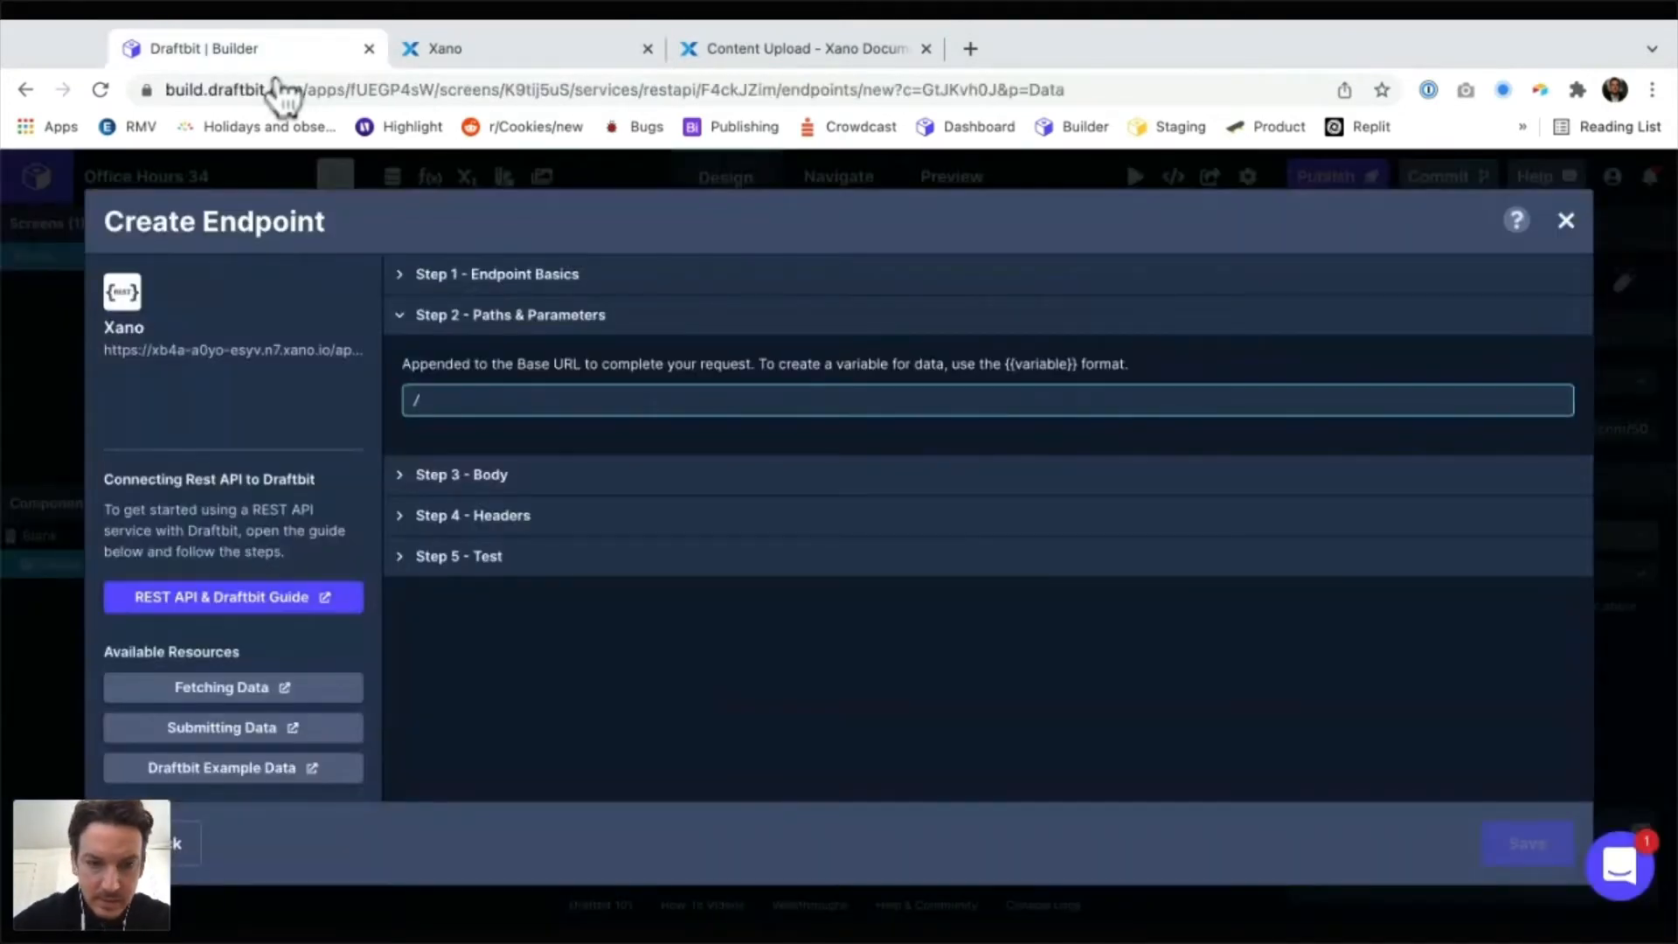
{"action": "type", "text": "upload"}
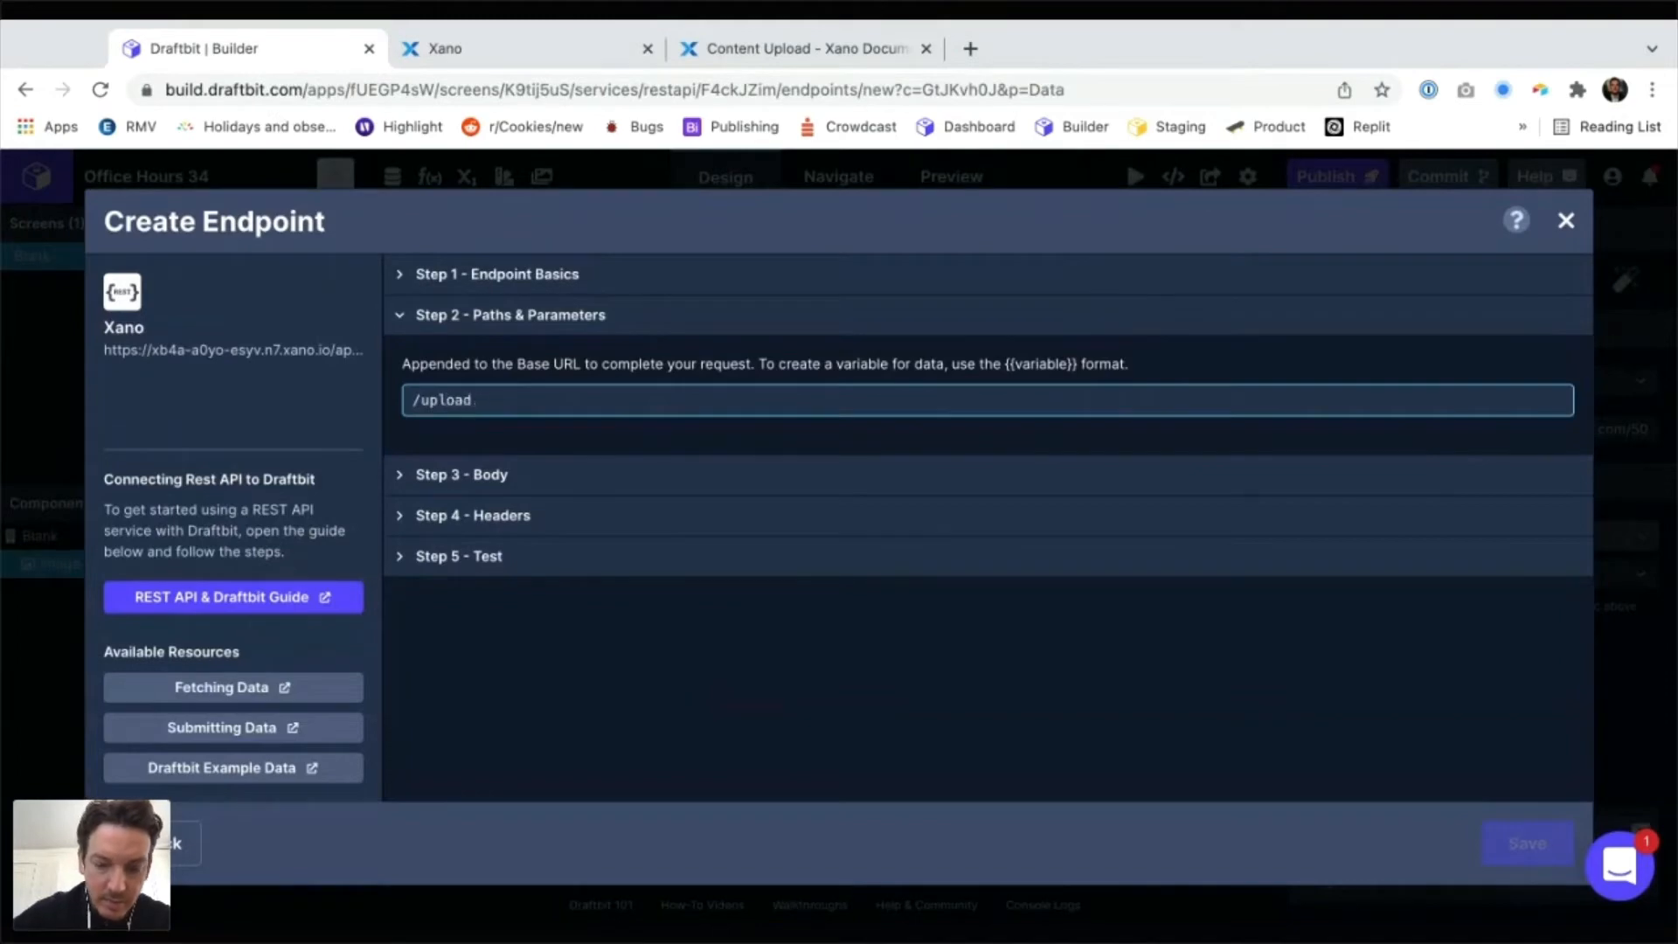
{"action": "type", "text": ".image"}
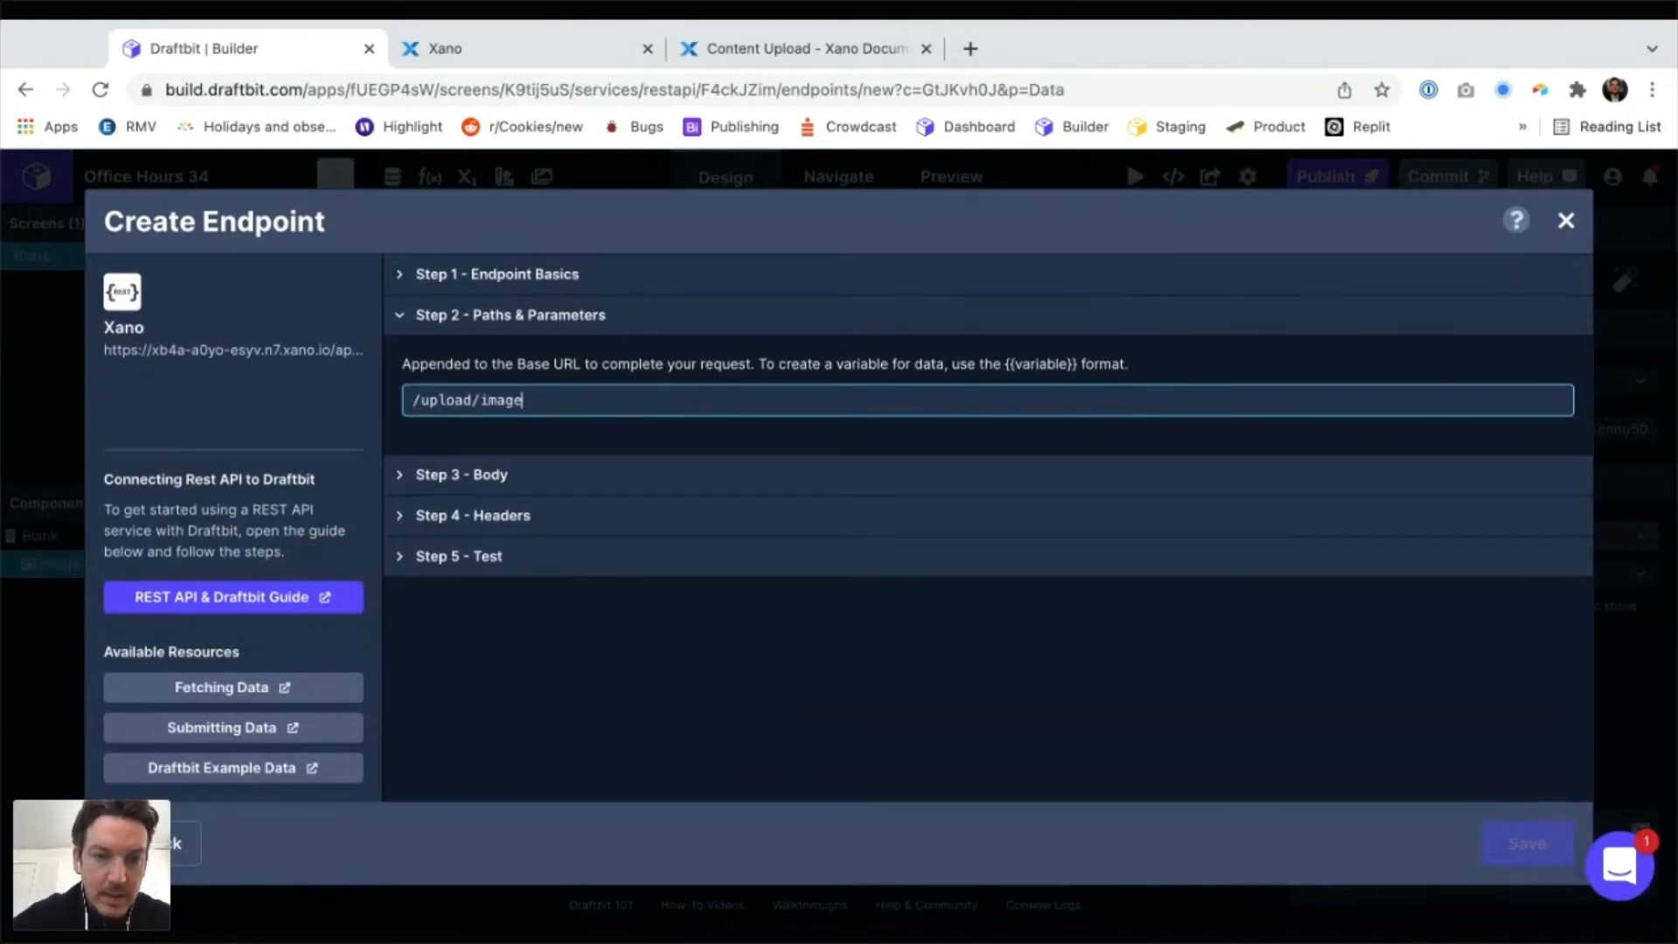
Check the upload endpoint's input in Xano and define the Draftbit request body as "content": {{content}}
{"action": "left_click", "coordinate": [462, 475]}
{"action": "left_click", "coordinate": [446, 556]}
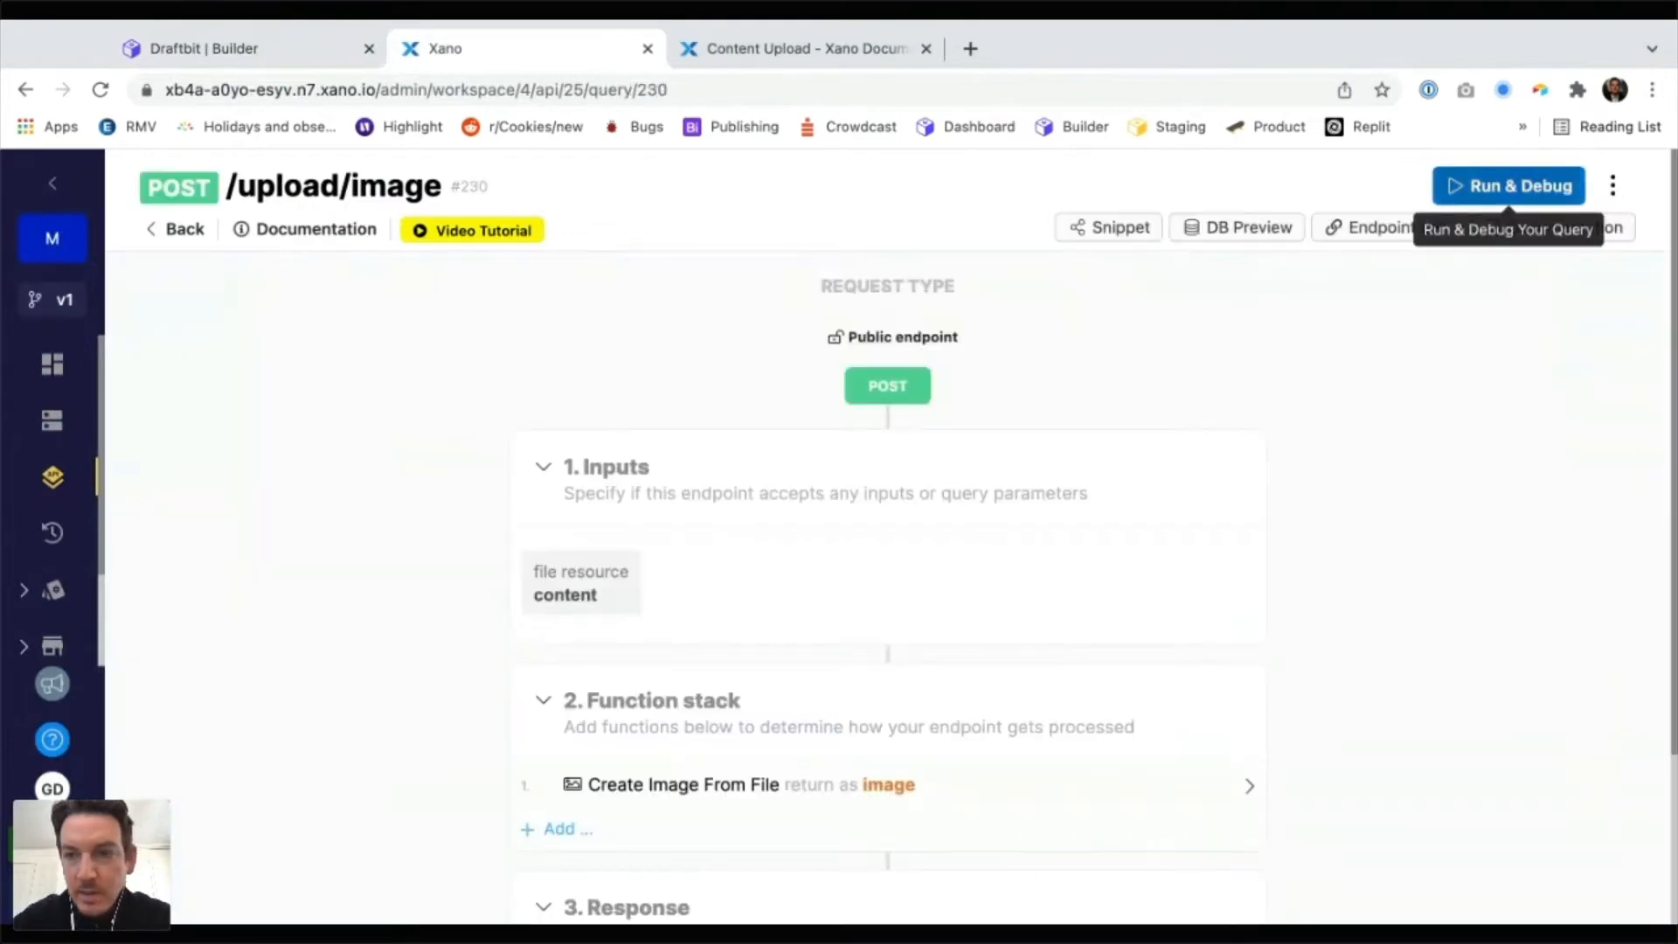
{"action": "left_click", "coordinate": [1503, 185]}
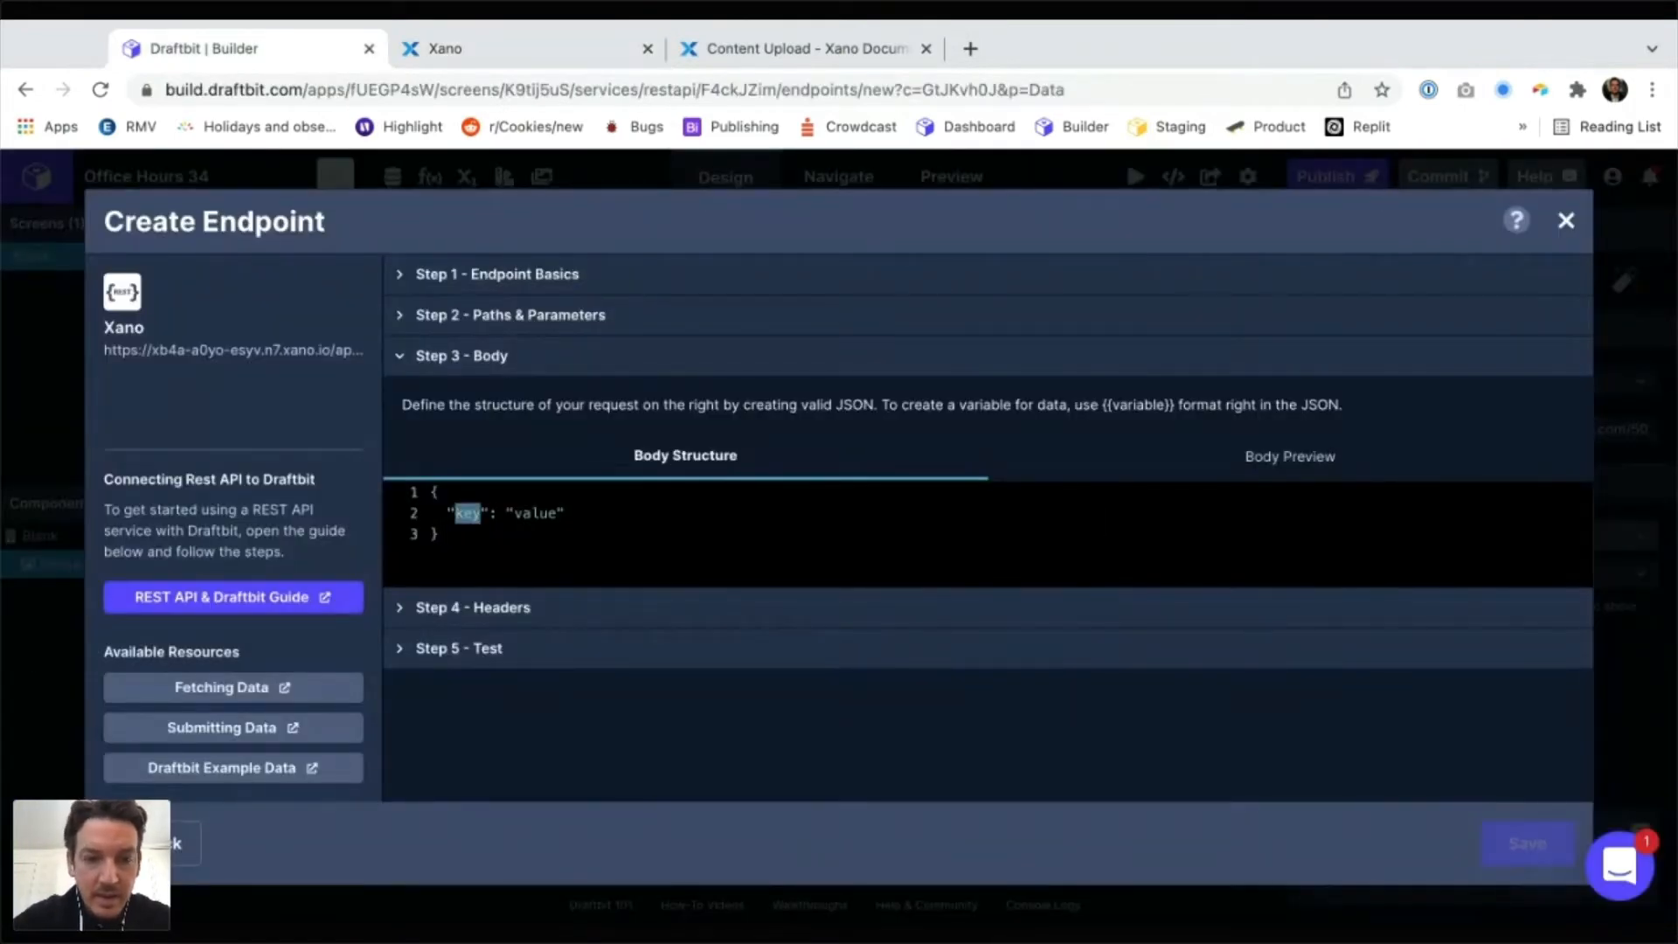
{"action": "type", "text": "content"}
{"action": "key", "text": "Tab"}
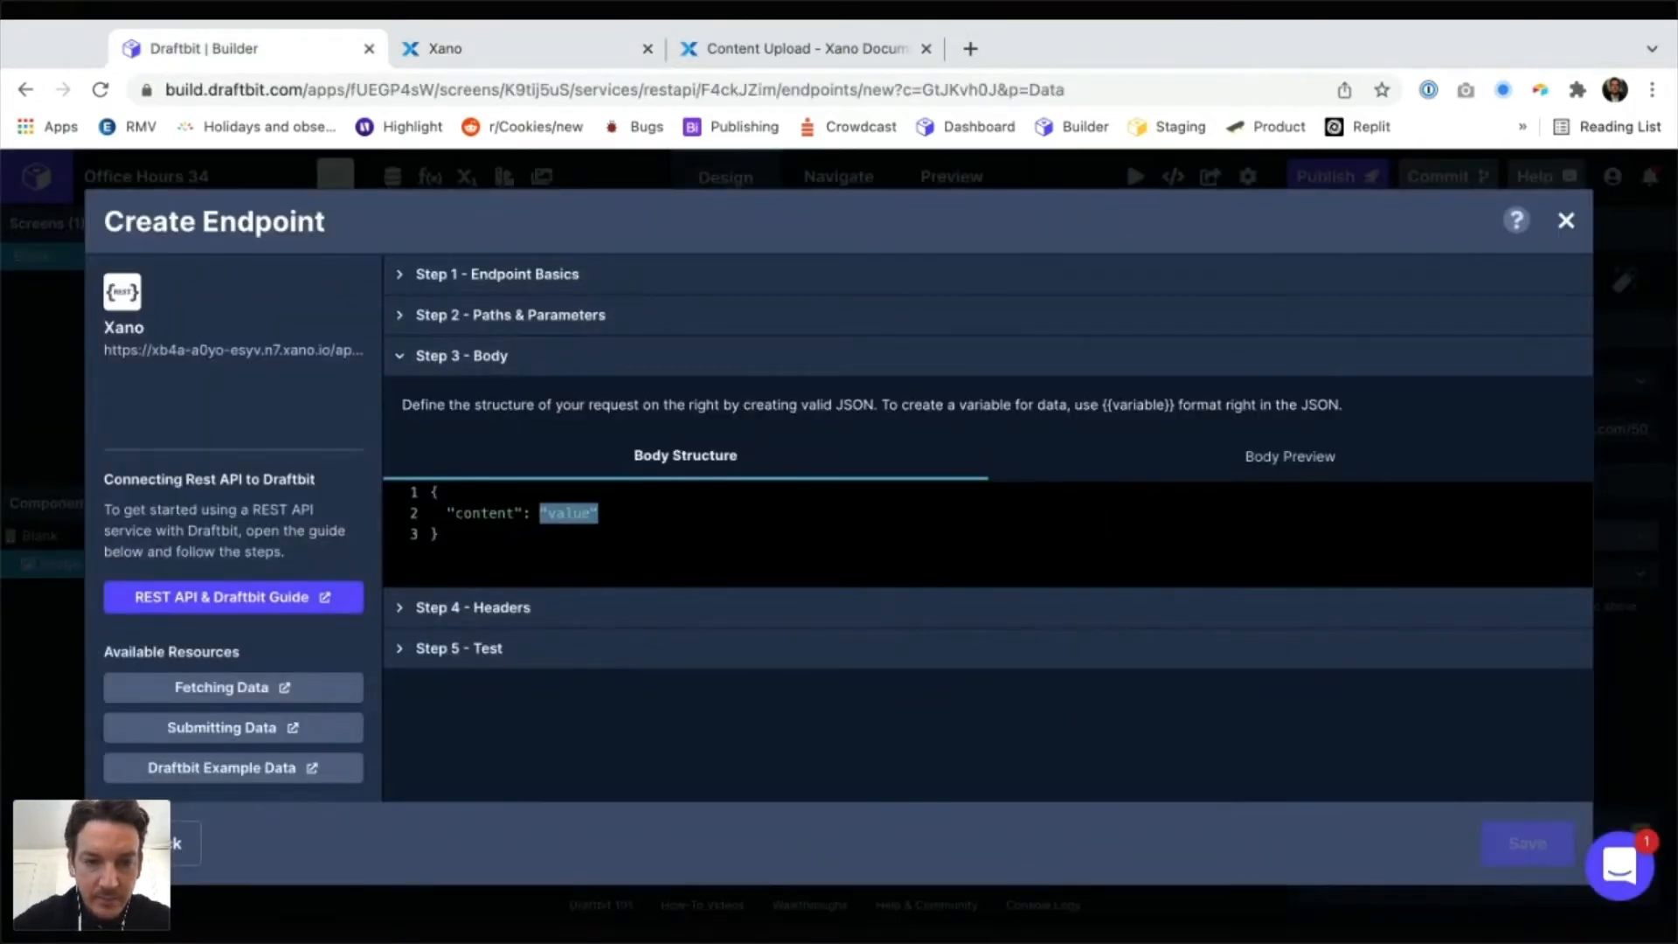
{"action": "type", "text": "{{content}}"}
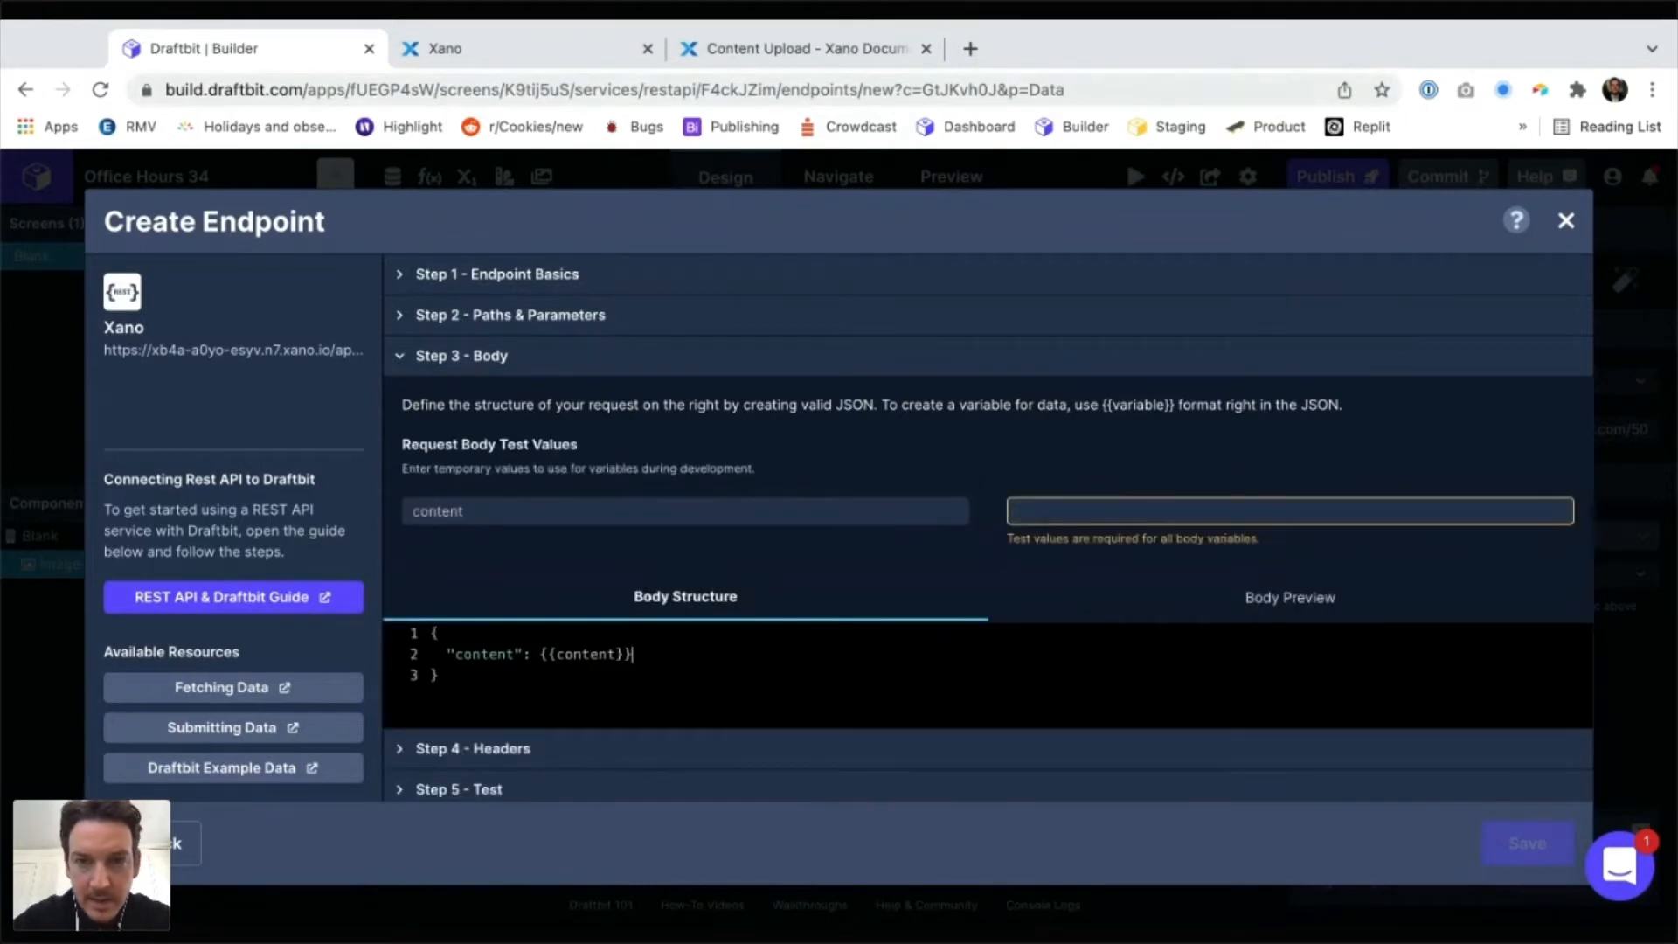
Search the web for "base 64 url image" in a new browser tab and open the Base64 Image Encoder site
{"action": "double_click", "coordinate": [970, 48]}
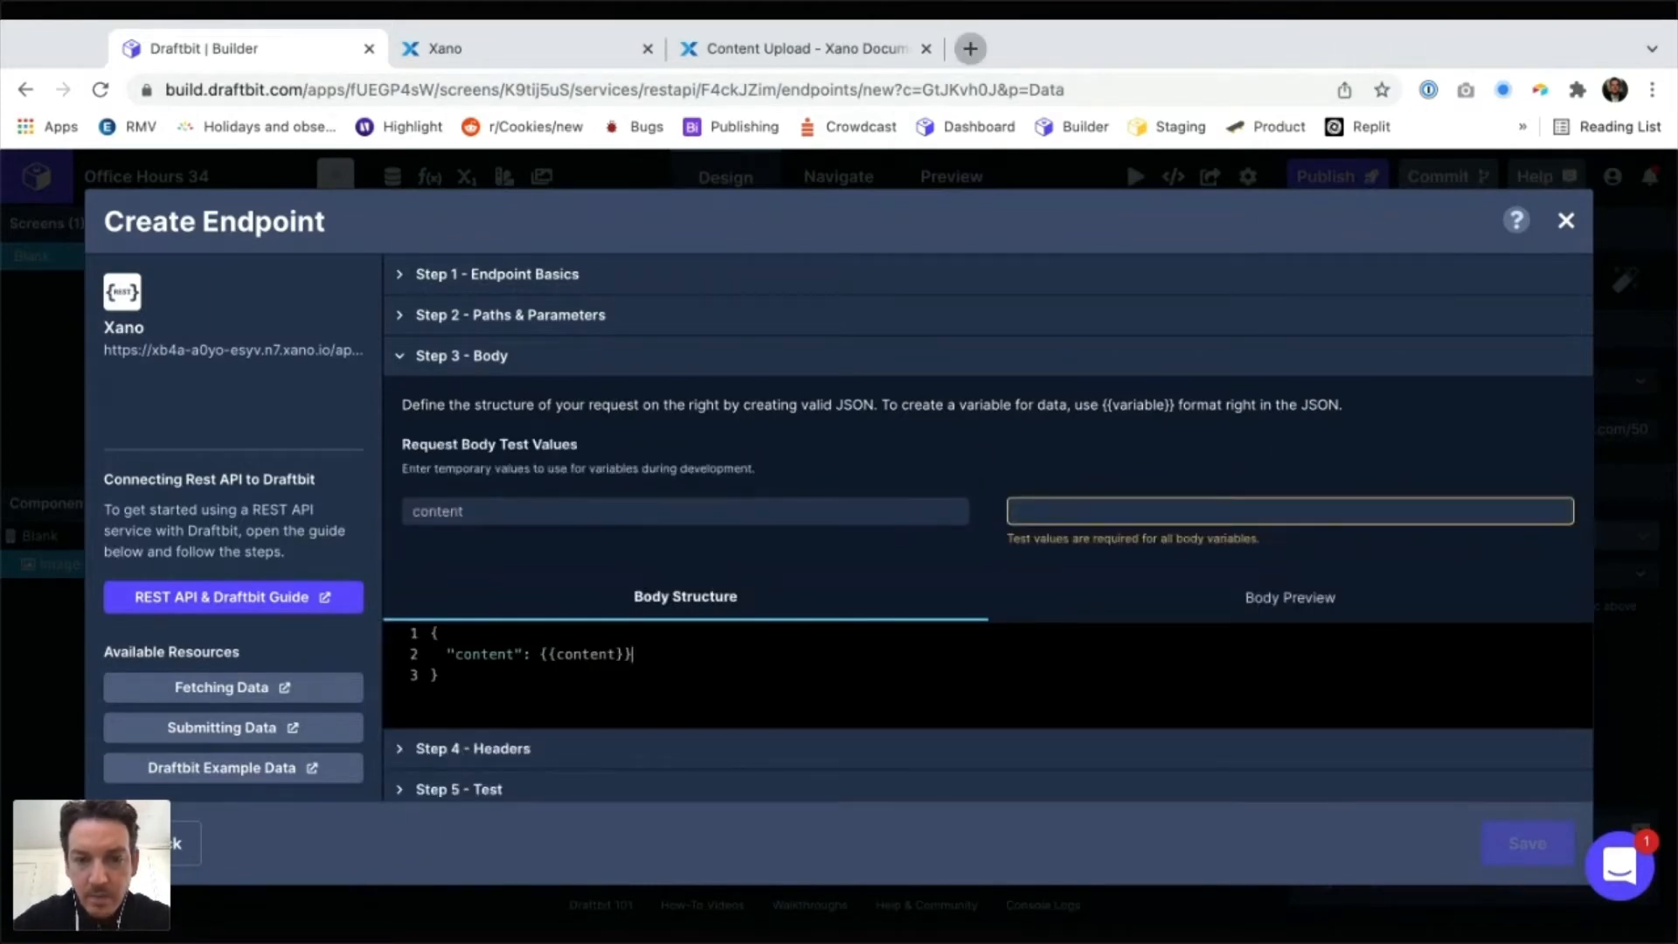
{"action": "type", "text": "base 64 url image"}
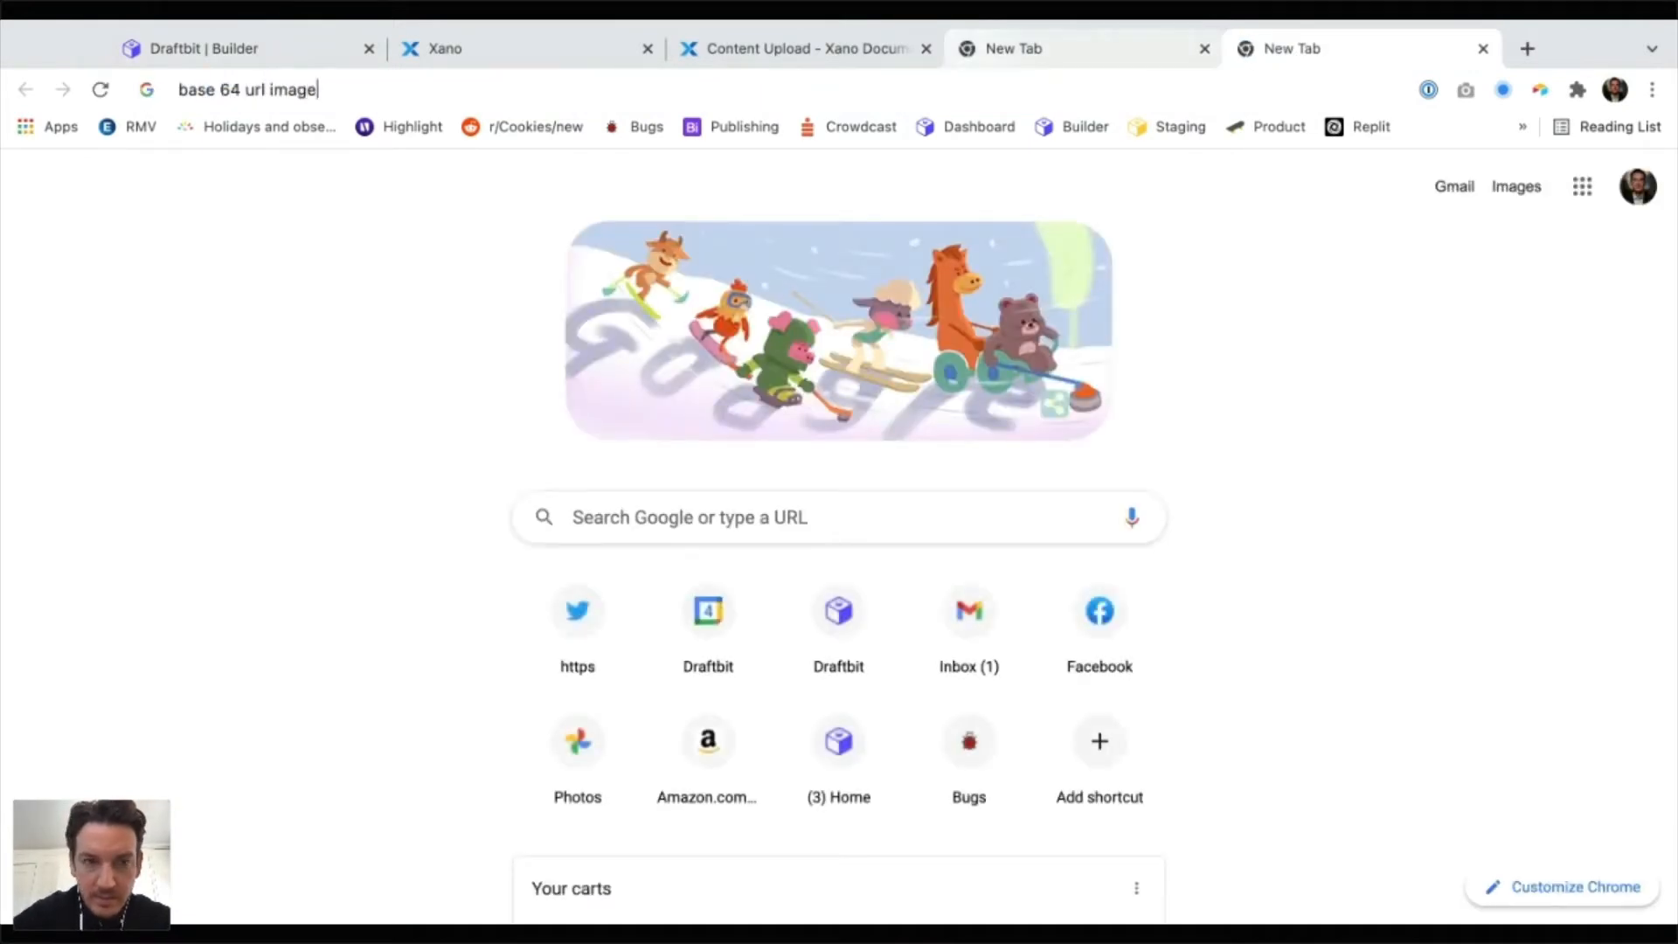
{"action": "key", "text": "Return"}
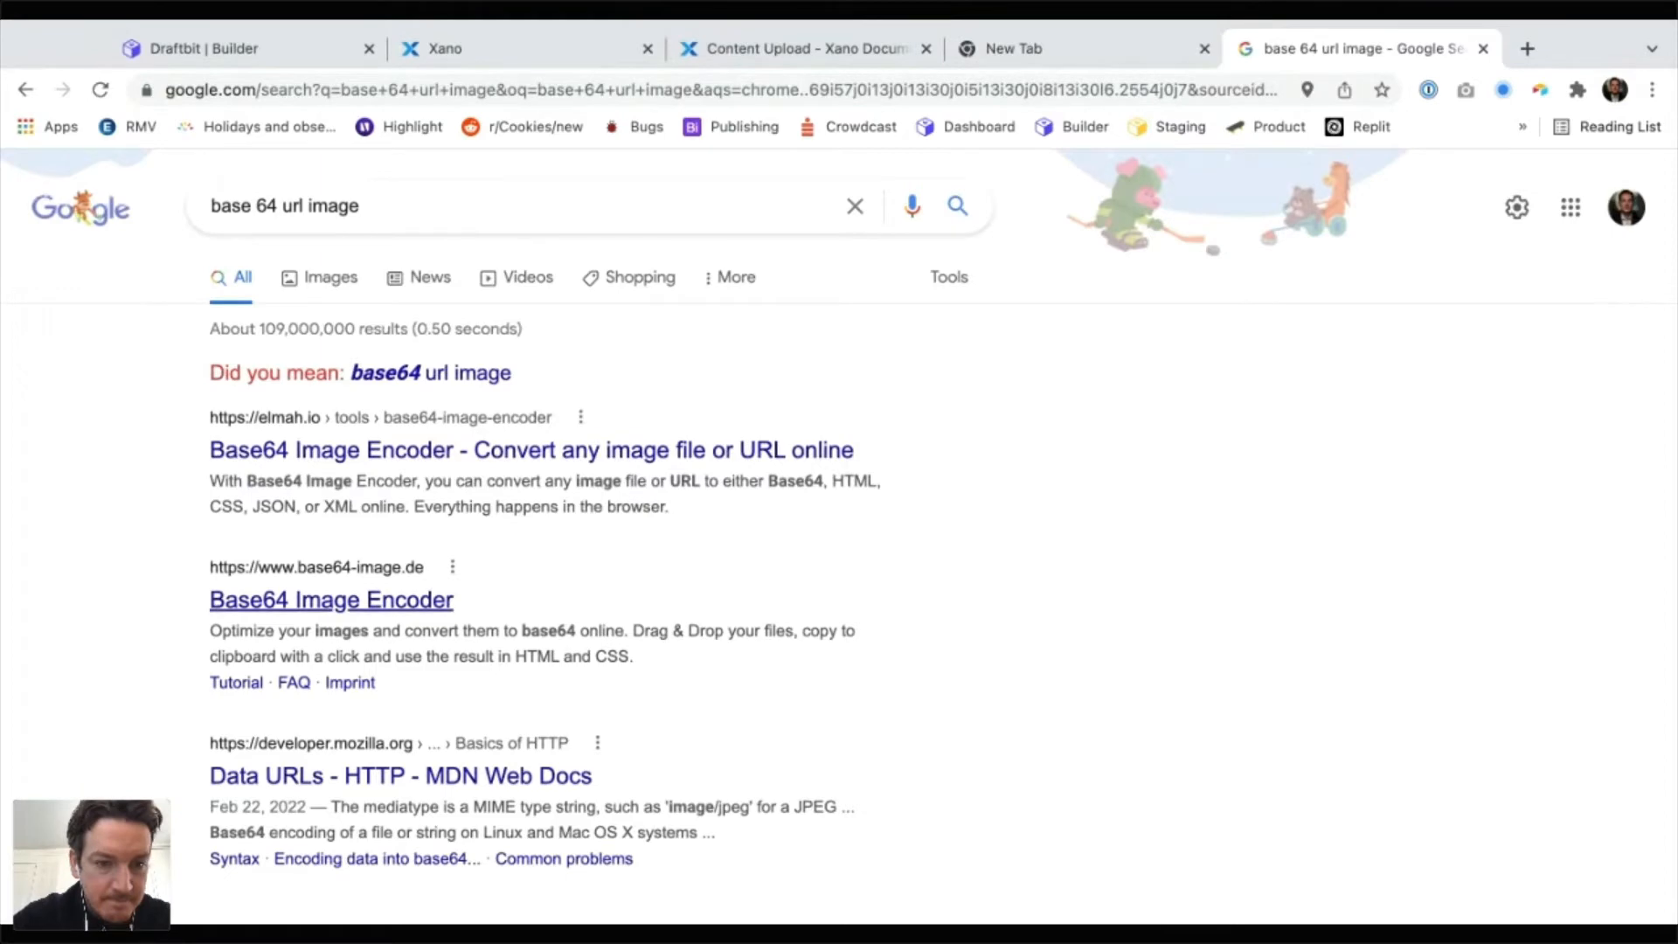
{"action": "left_click", "coordinate": [359, 606]}
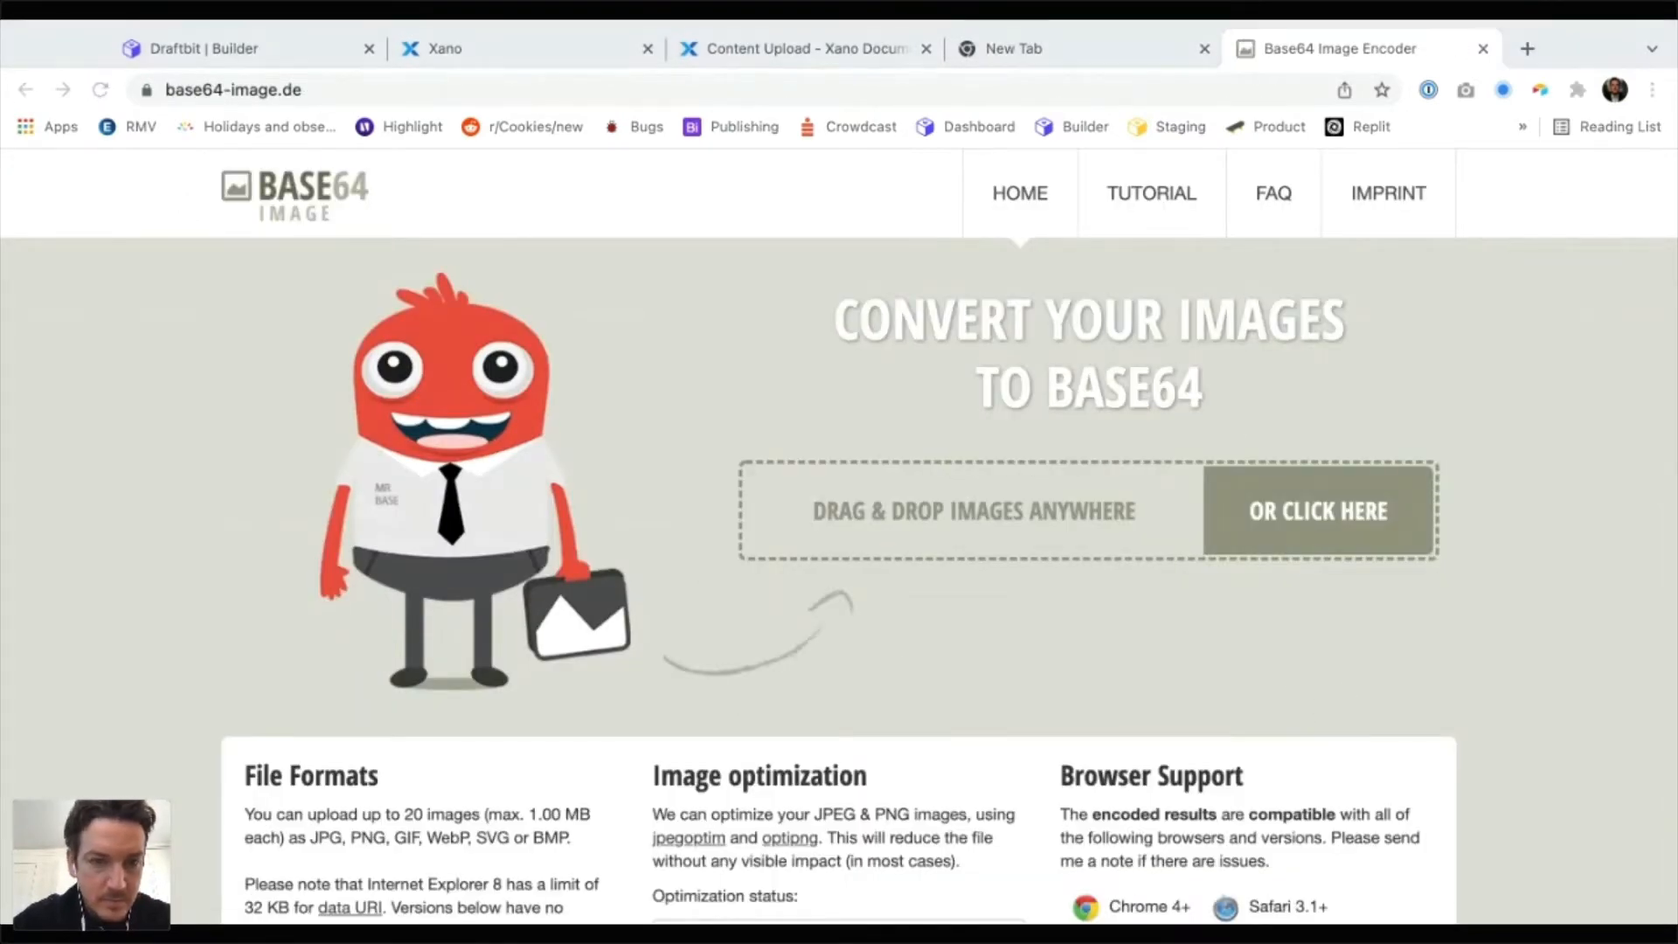
Try to convert _DSC8382.jpg to Base64 with the image encoder
{"action": "left_click_drag", "start_coordinate": [839, 699], "coordinate": [975, 511]}
{"action": "scroll", "coordinate": [975, 511], "scroll_direction": "down", "scroll_amount": 1}
{"action": "scroll", "coordinate": [974, 511], "scroll_direction": "down", "scroll_amount": 1}
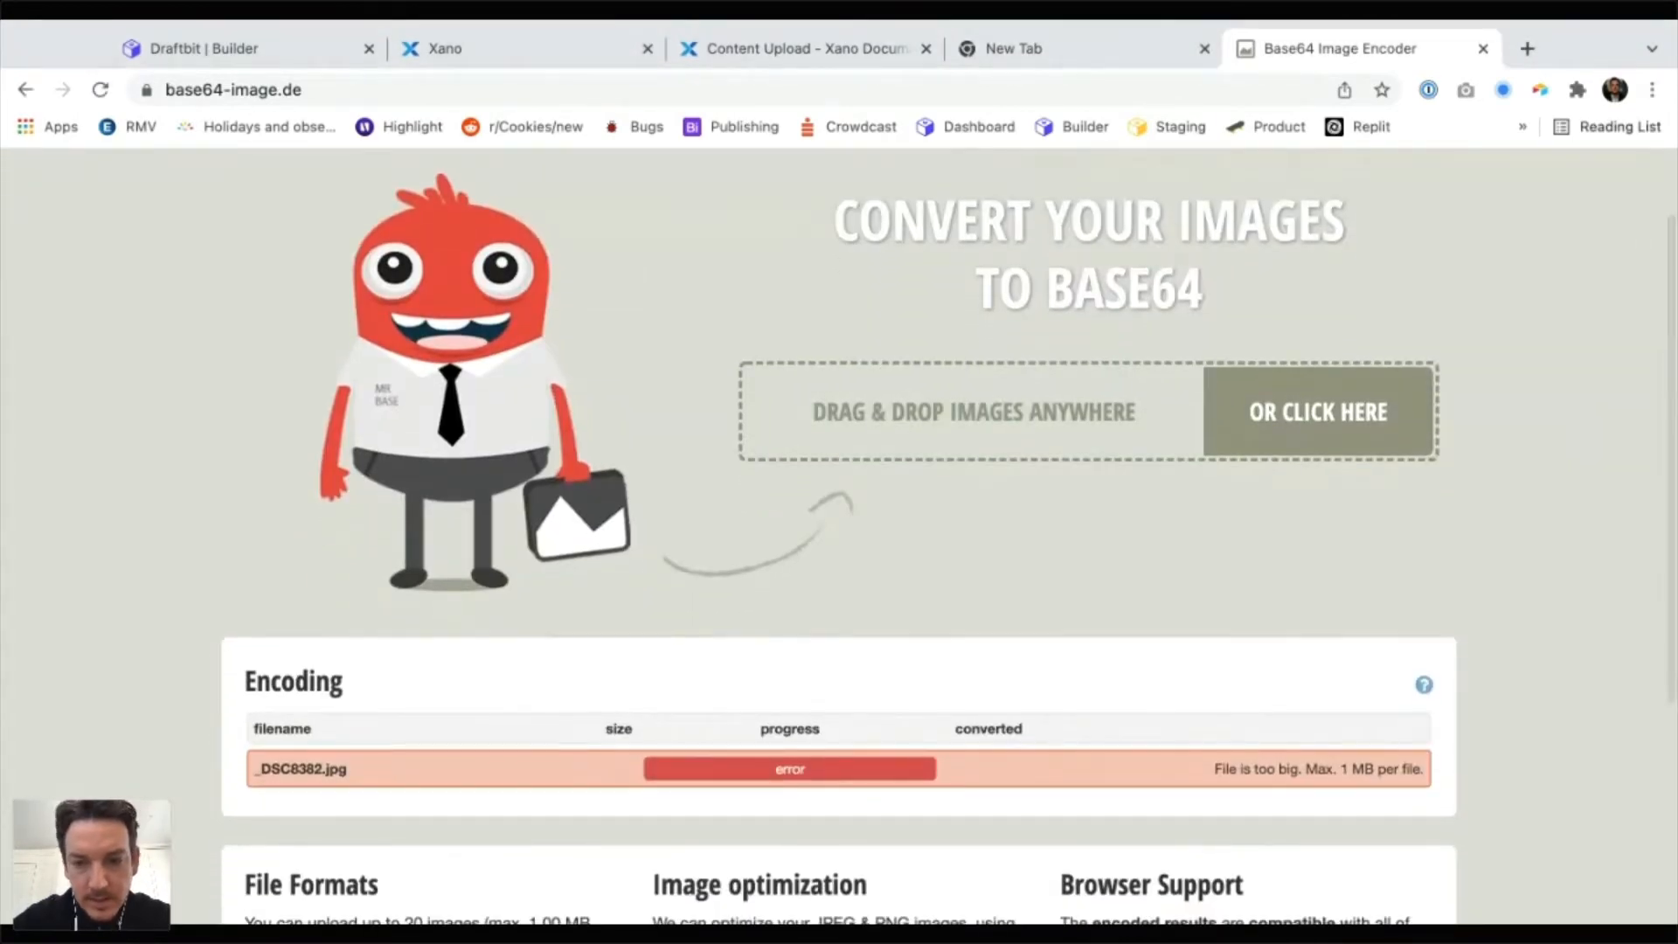
{"action": "left_click", "coordinate": [1500, 691]}
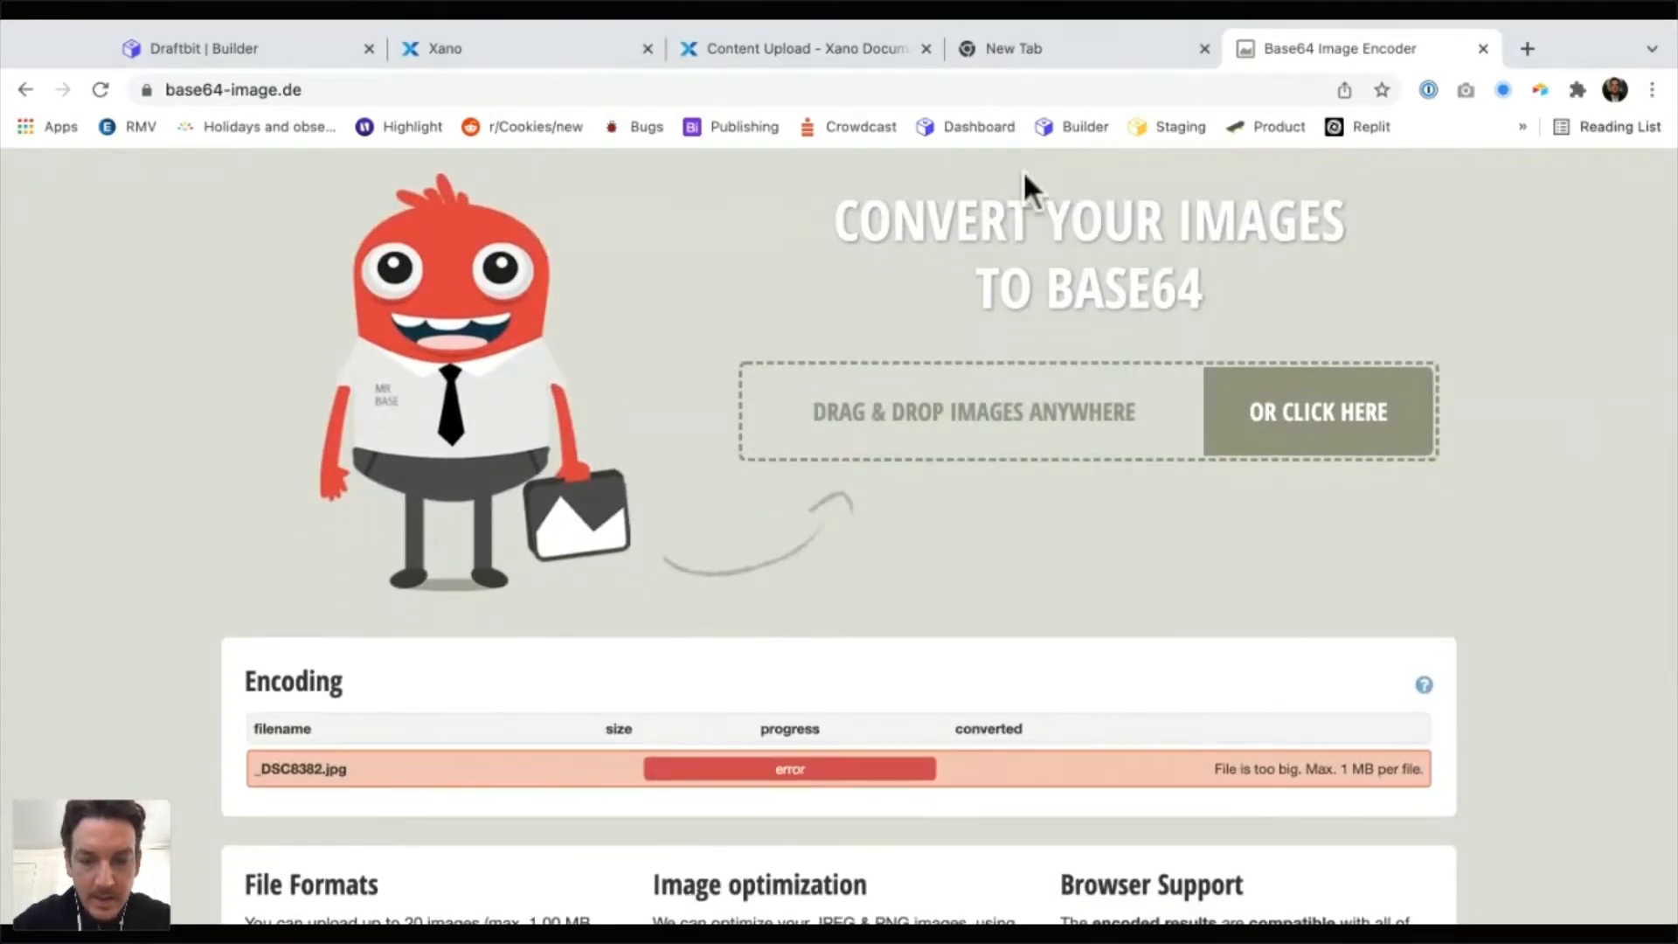
Search the web for "base 64 1 px vblack" to find a small Base64-encoded image
{"action": "key", "text": "super+l"}
{"action": "type", "text": "base 64 1 x"}
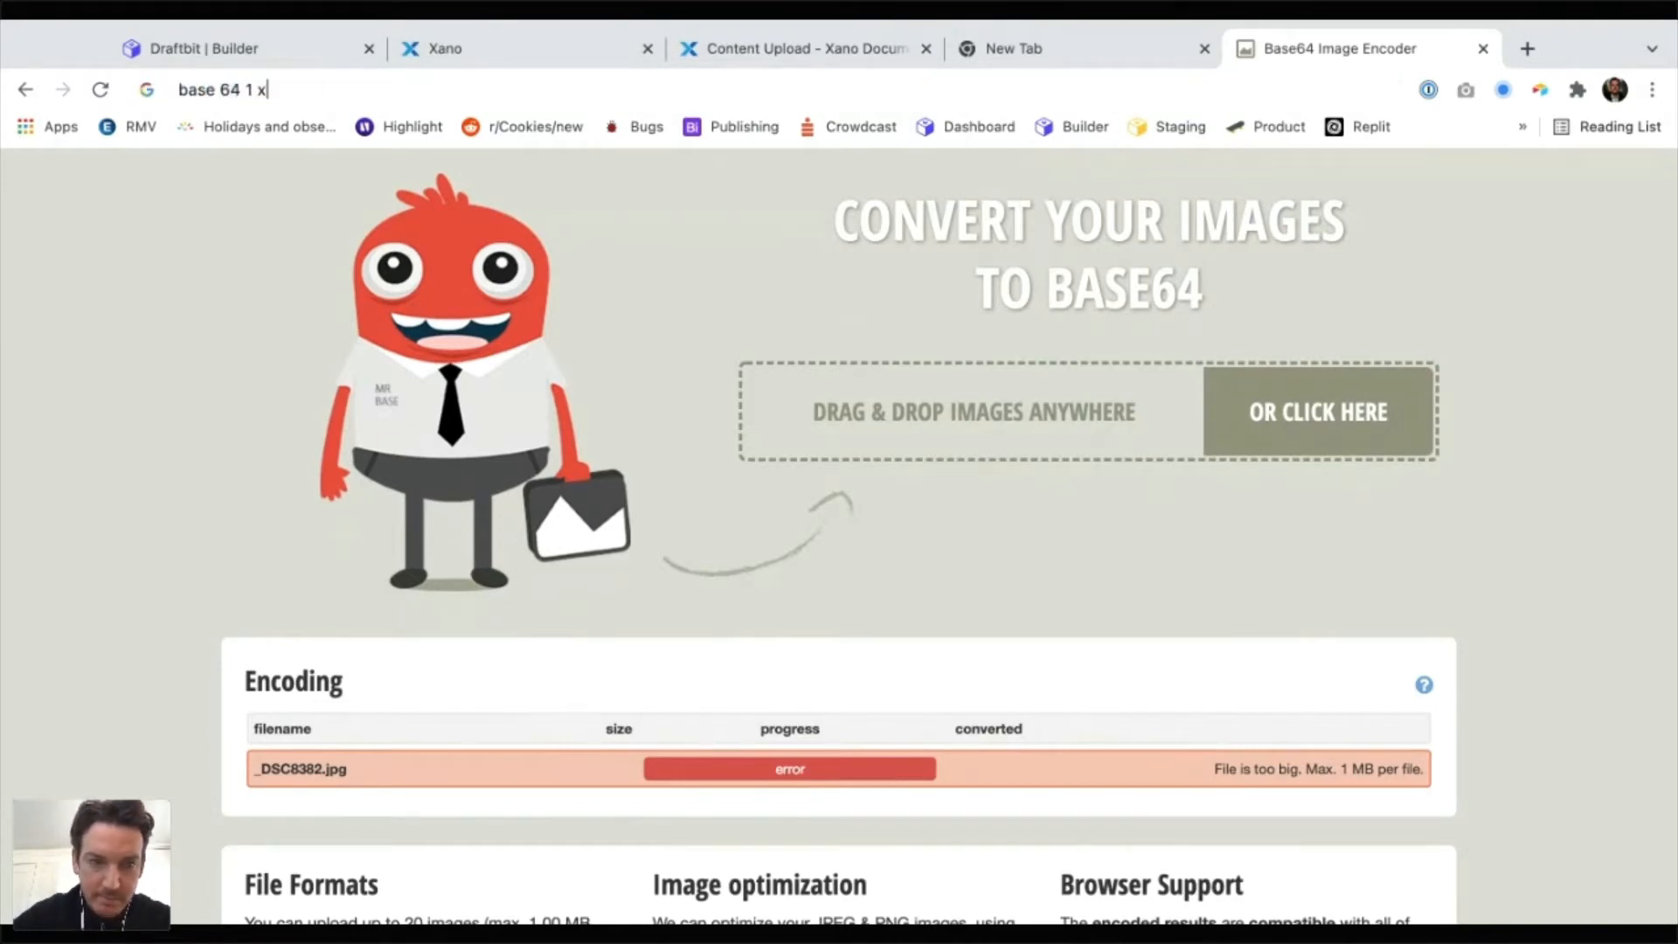
{"action": "key", "text": "BackSpace"}
{"action": "type", "text": "ps"}
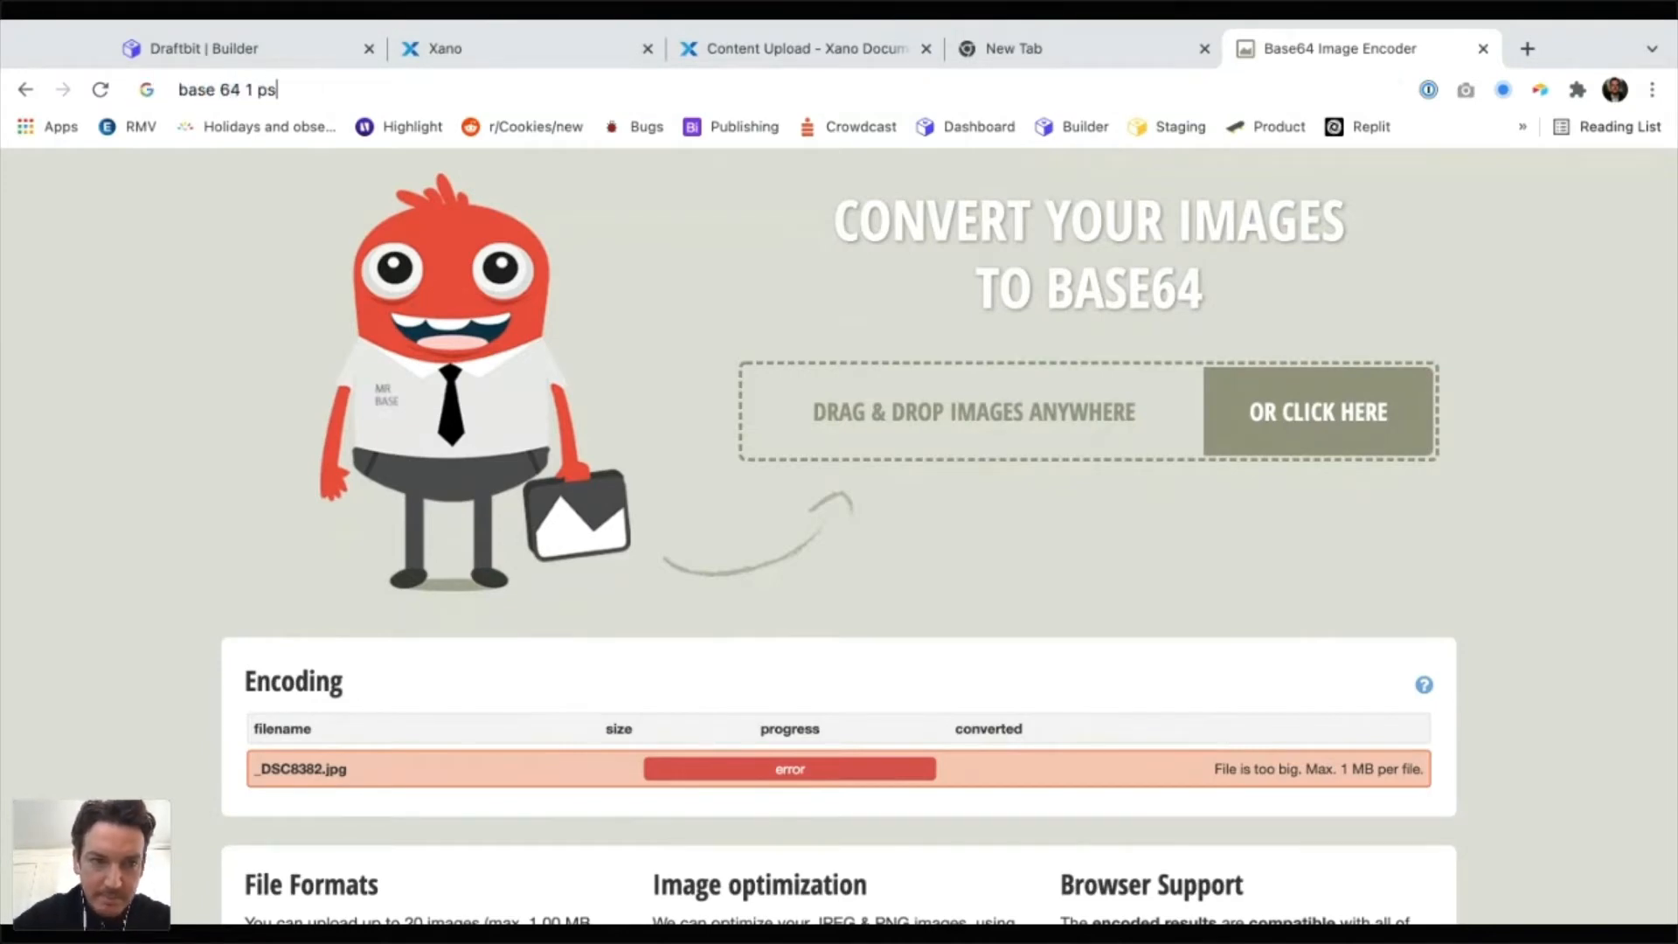
{"action": "key", "text": "BackSpace"}
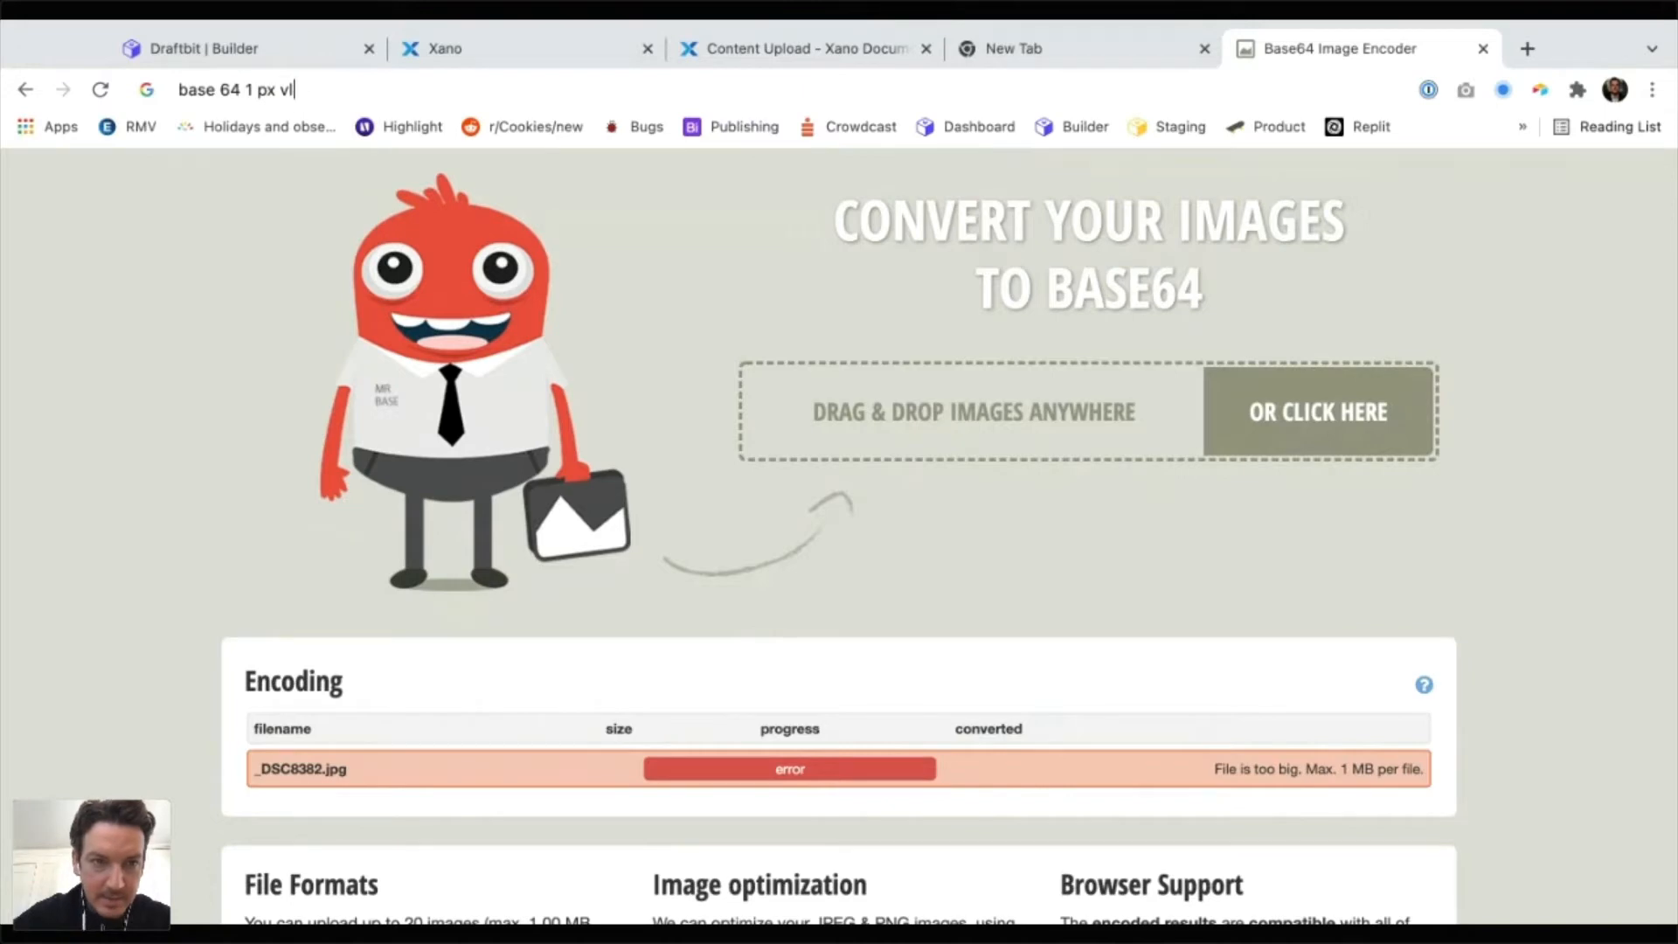
{"action": "type", "text": "black"}
{"action": "key", "text": "Return"}
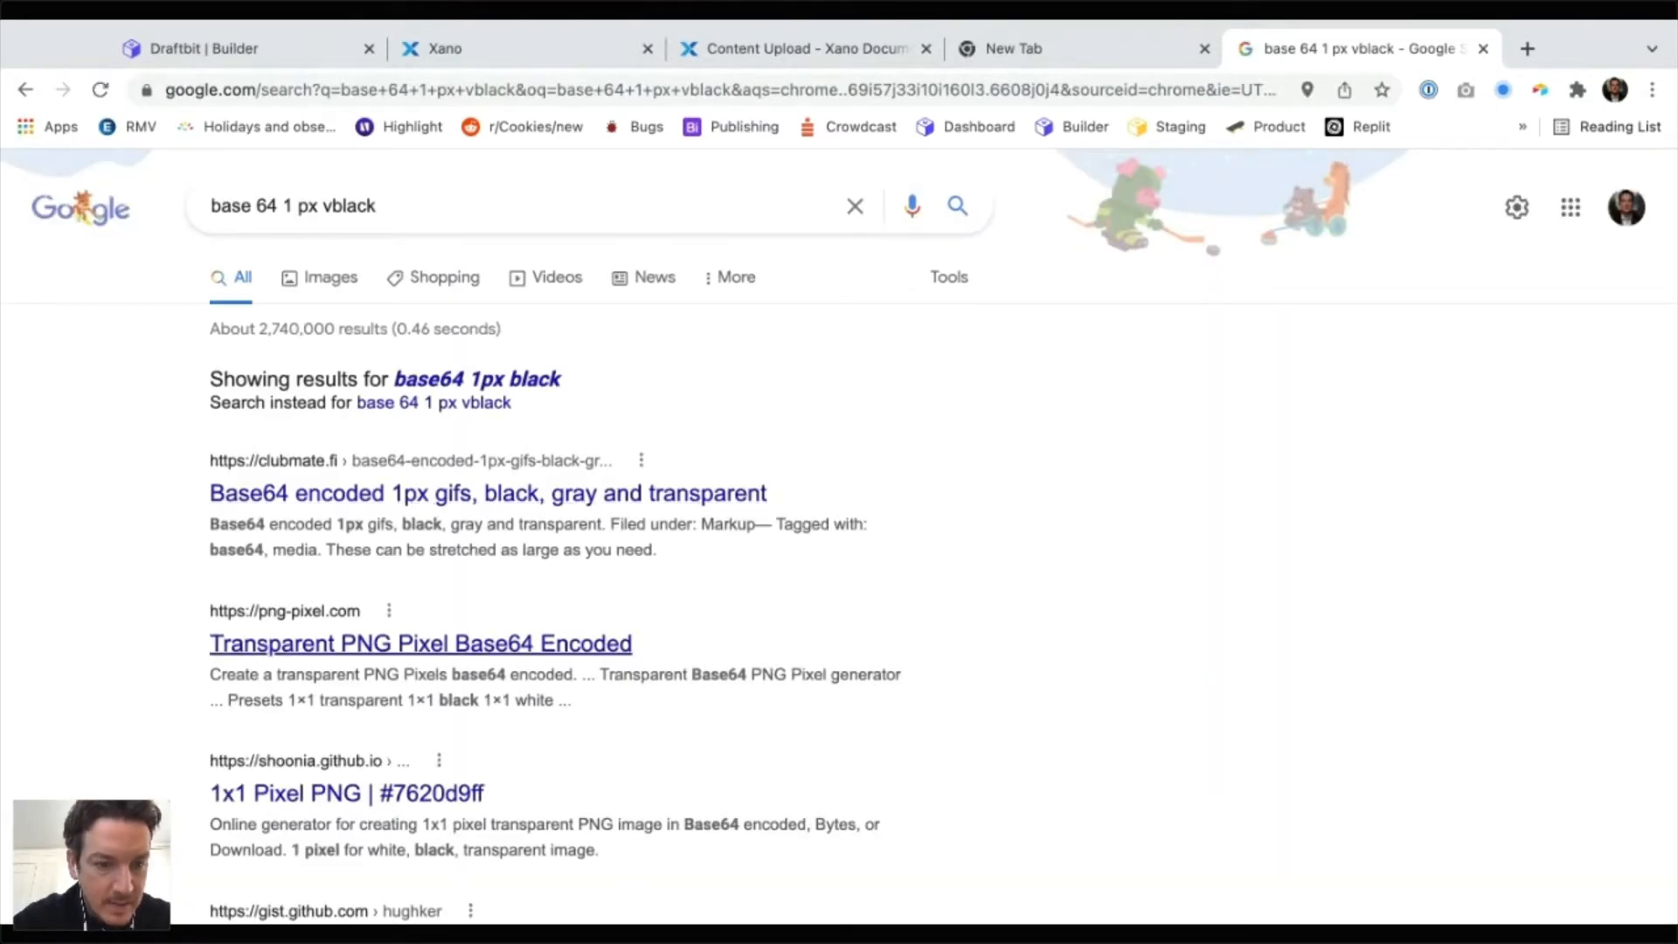
Open the Transparent PNG Pixel Base64 Encoded result and examine the generator's encoded output, presets and colour picker
{"action": "left_click", "coordinate": [431, 644]}
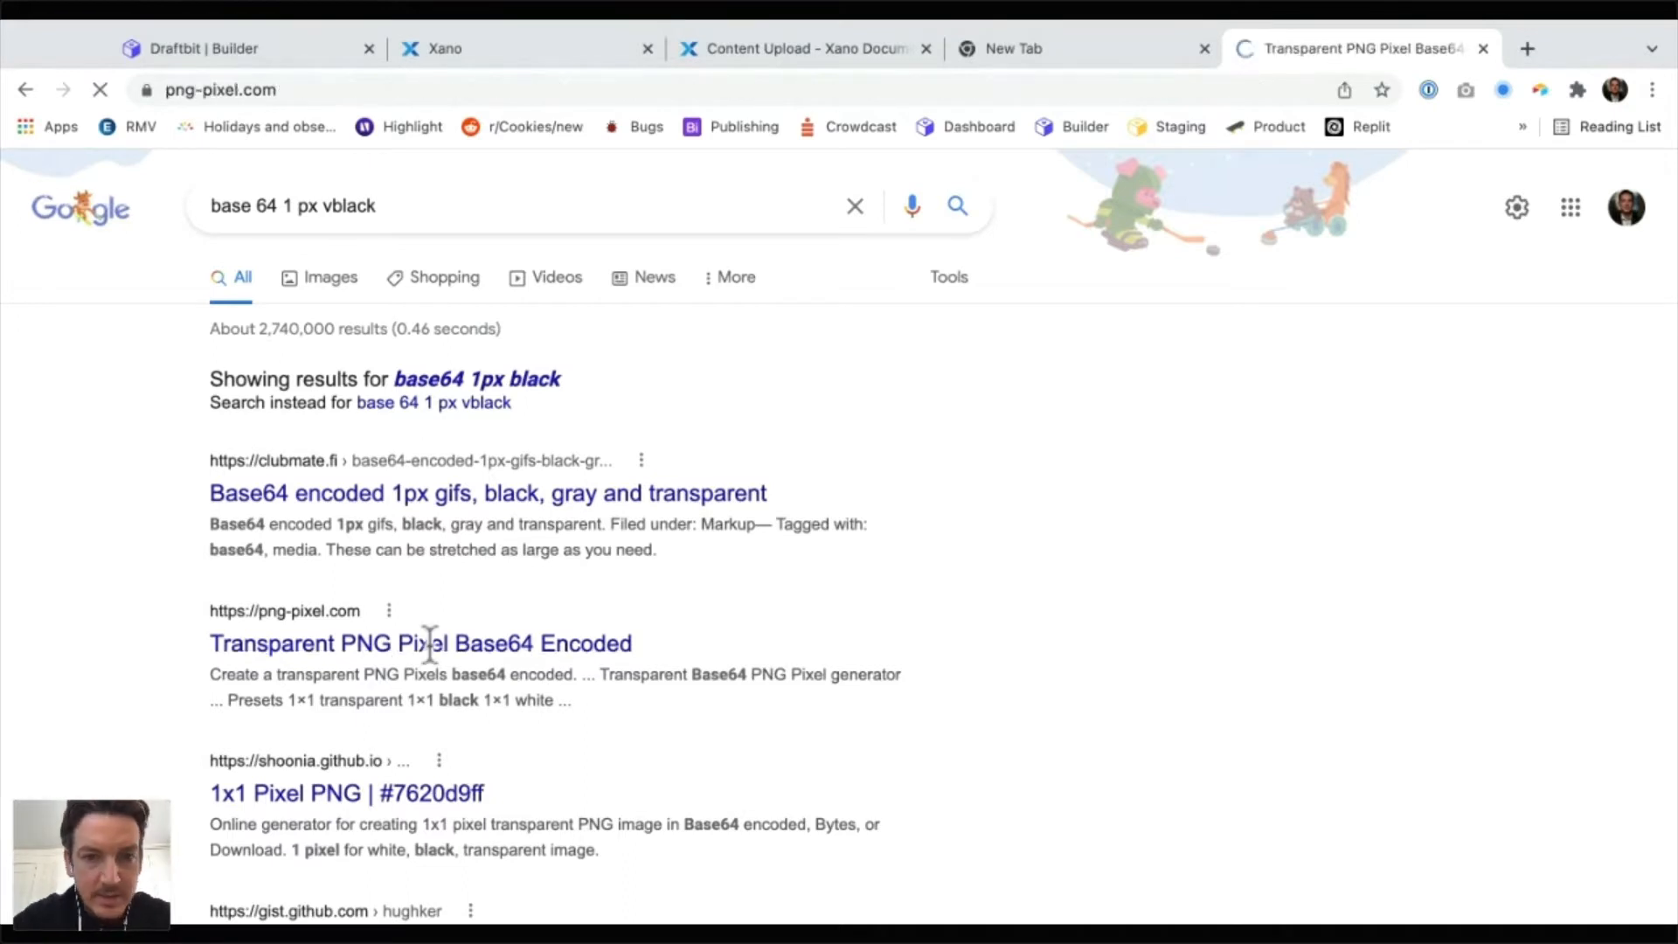
{"action": "scroll", "coordinate": [431, 644], "scroll_direction": "down", "scroll_amount": 2}
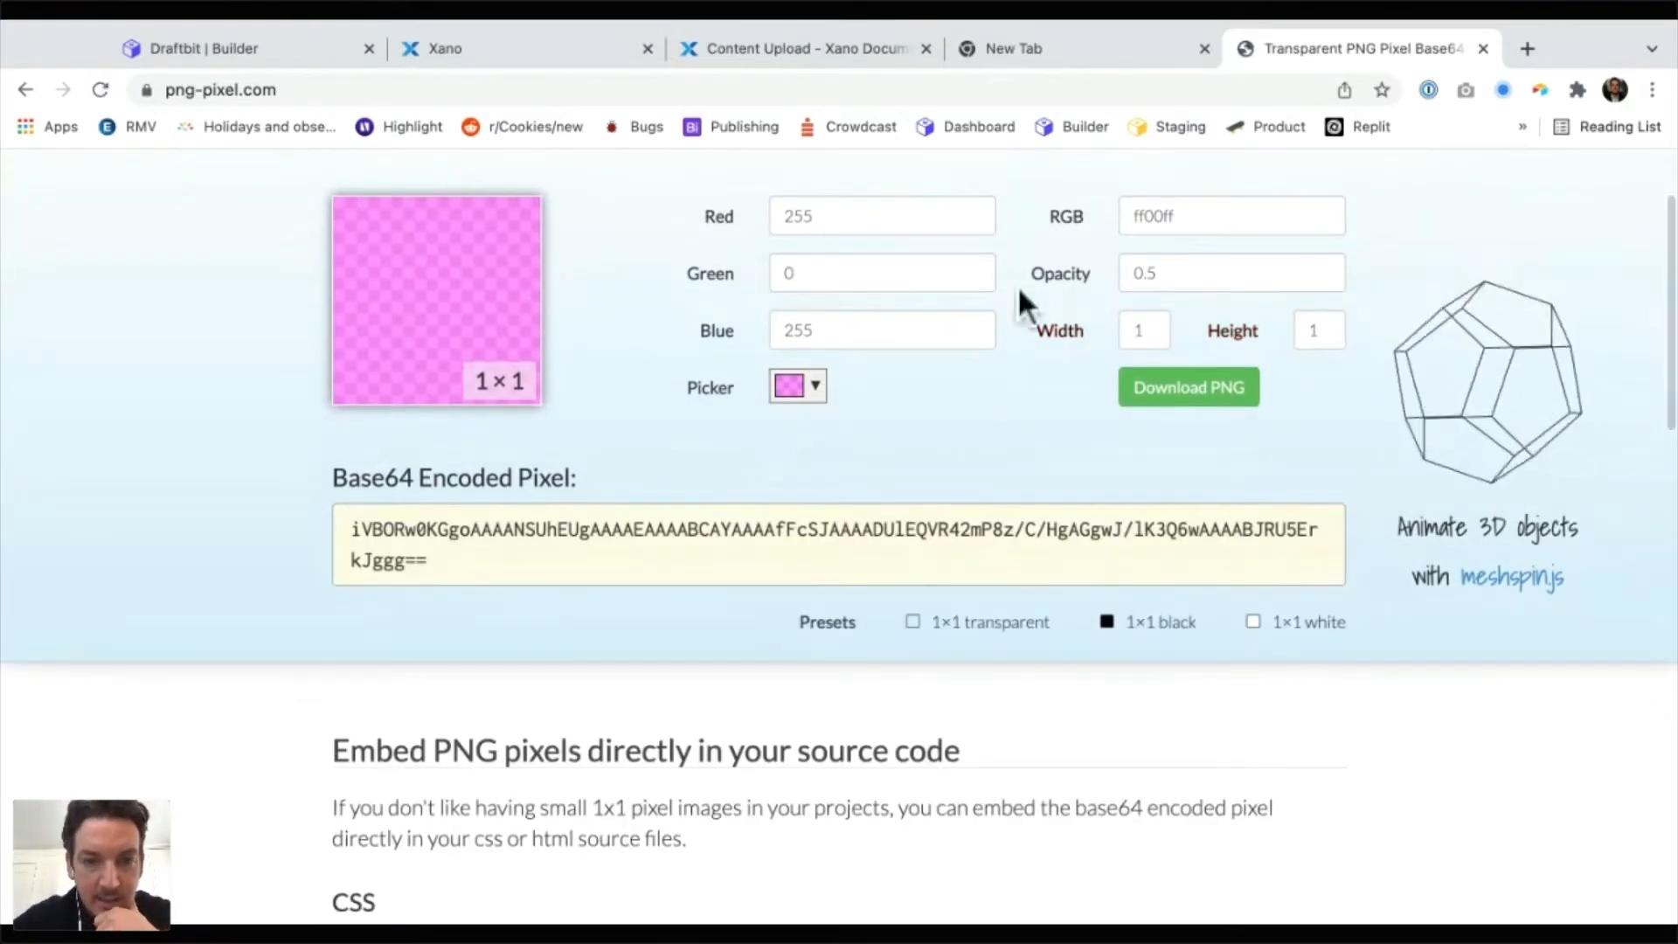
{"action": "left_click", "coordinate": [791, 385]}
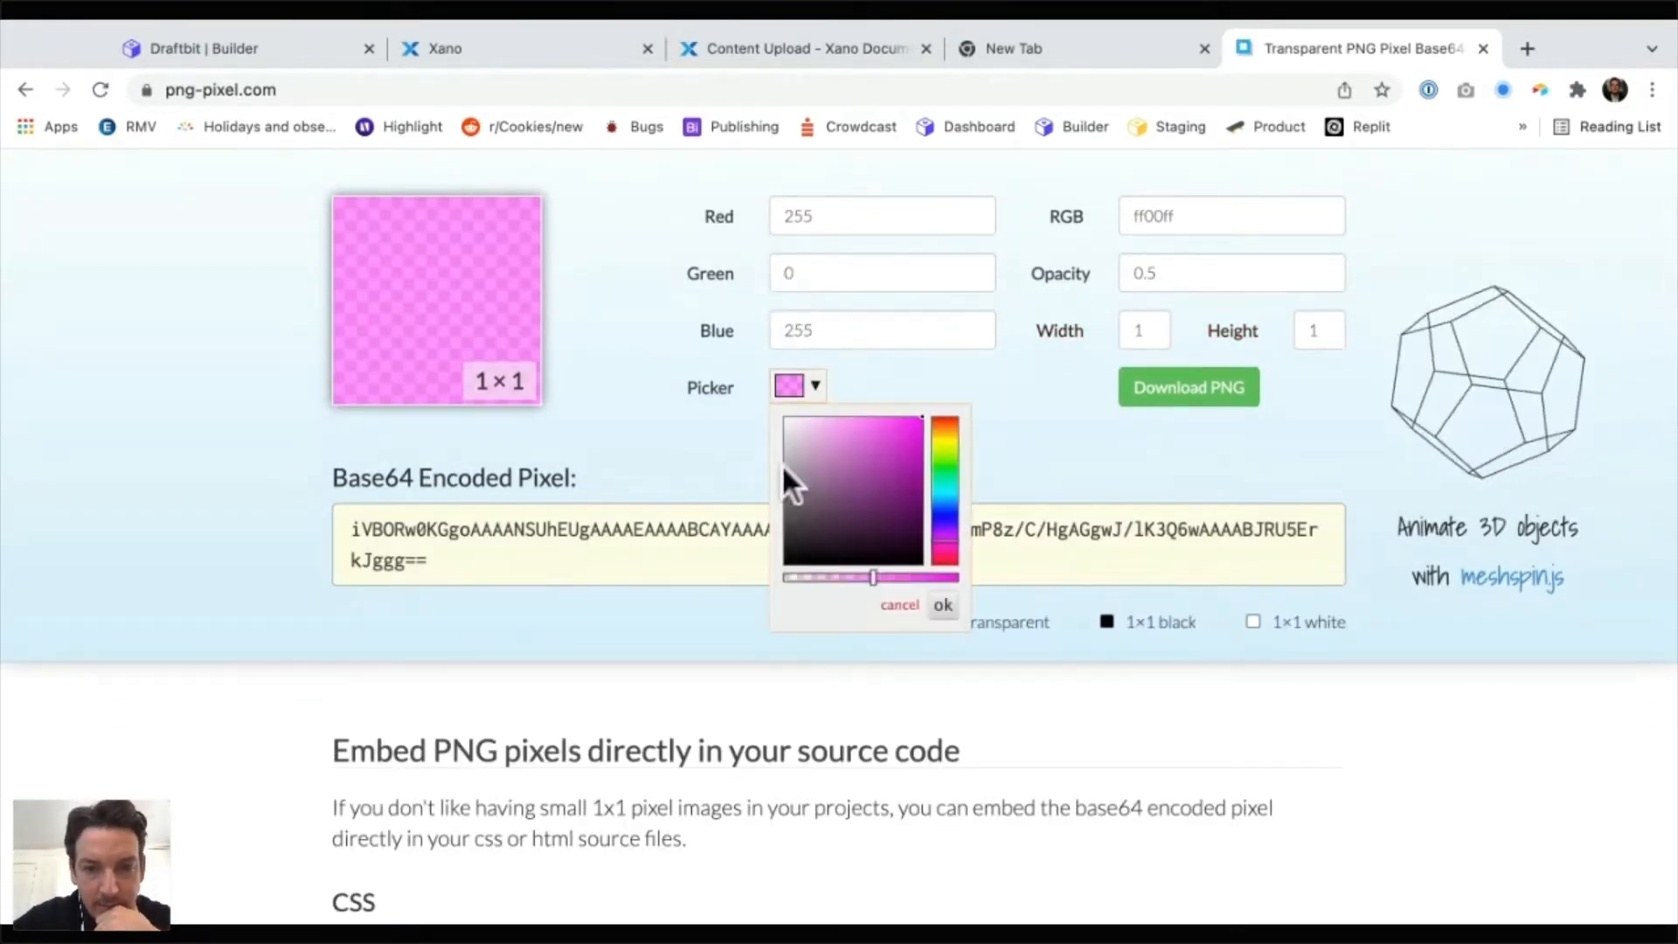
{"action": "left_click", "coordinate": [768, 625]}
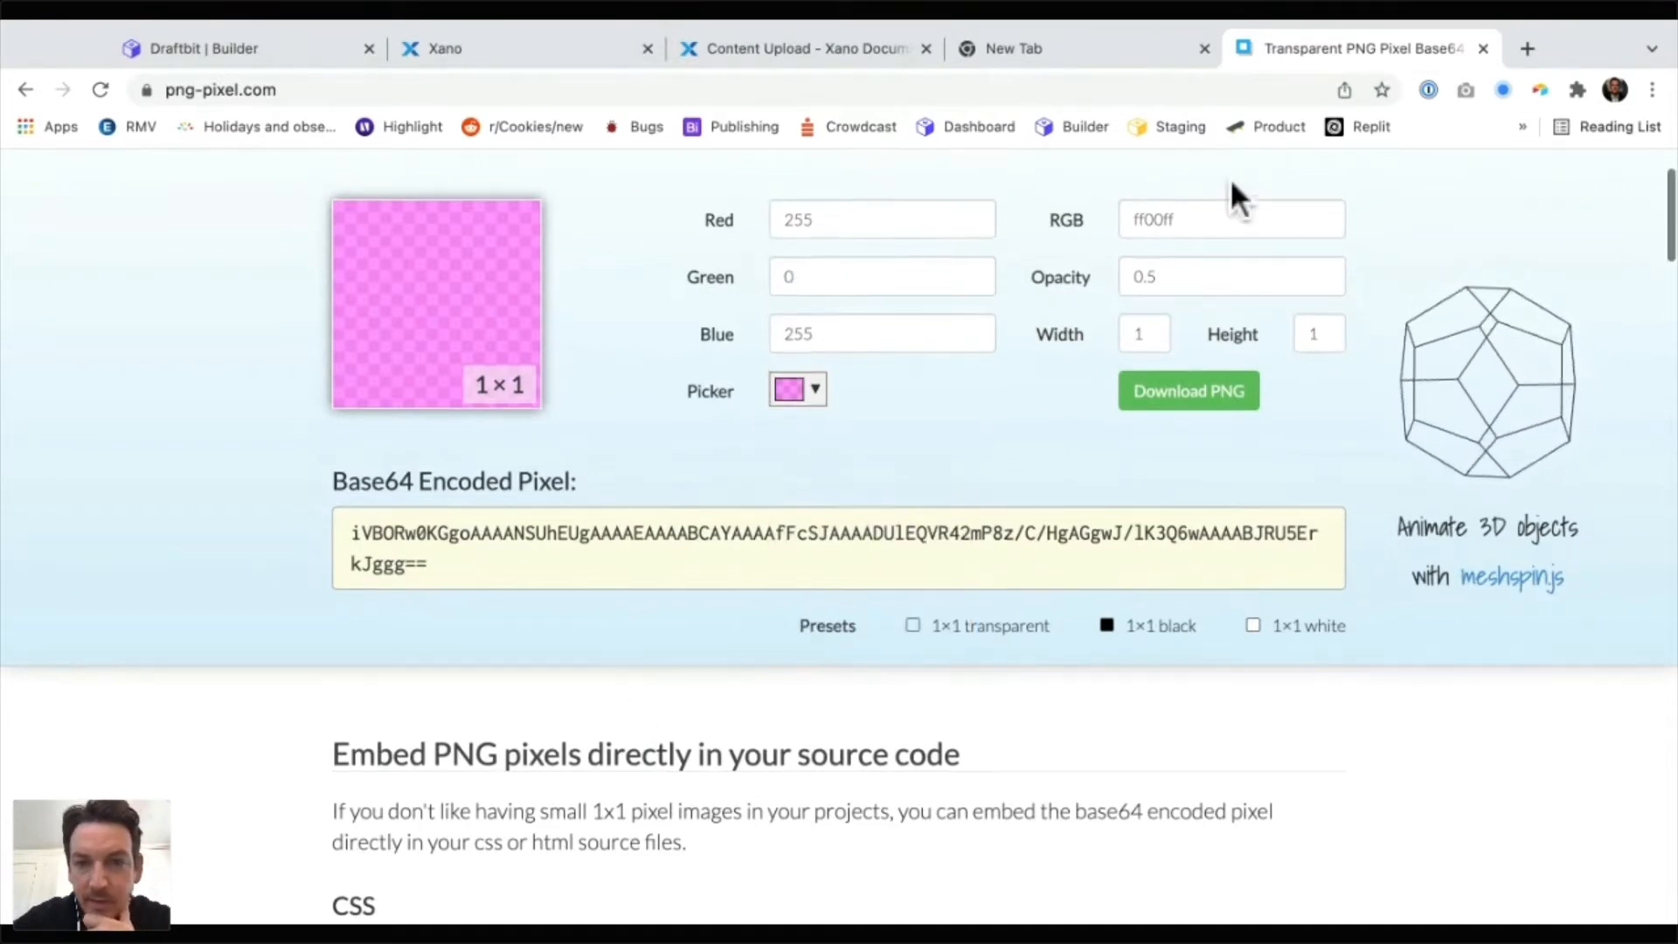
Set the generated pixel's opacity to 1
{"action": "scroll", "coordinate": [1229, 176], "scroll_direction": "up", "scroll_amount": 1}
{"action": "key", "text": "Tab"}
{"action": "type", "text": "1"}
{"action": "key", "text": "Tab"}
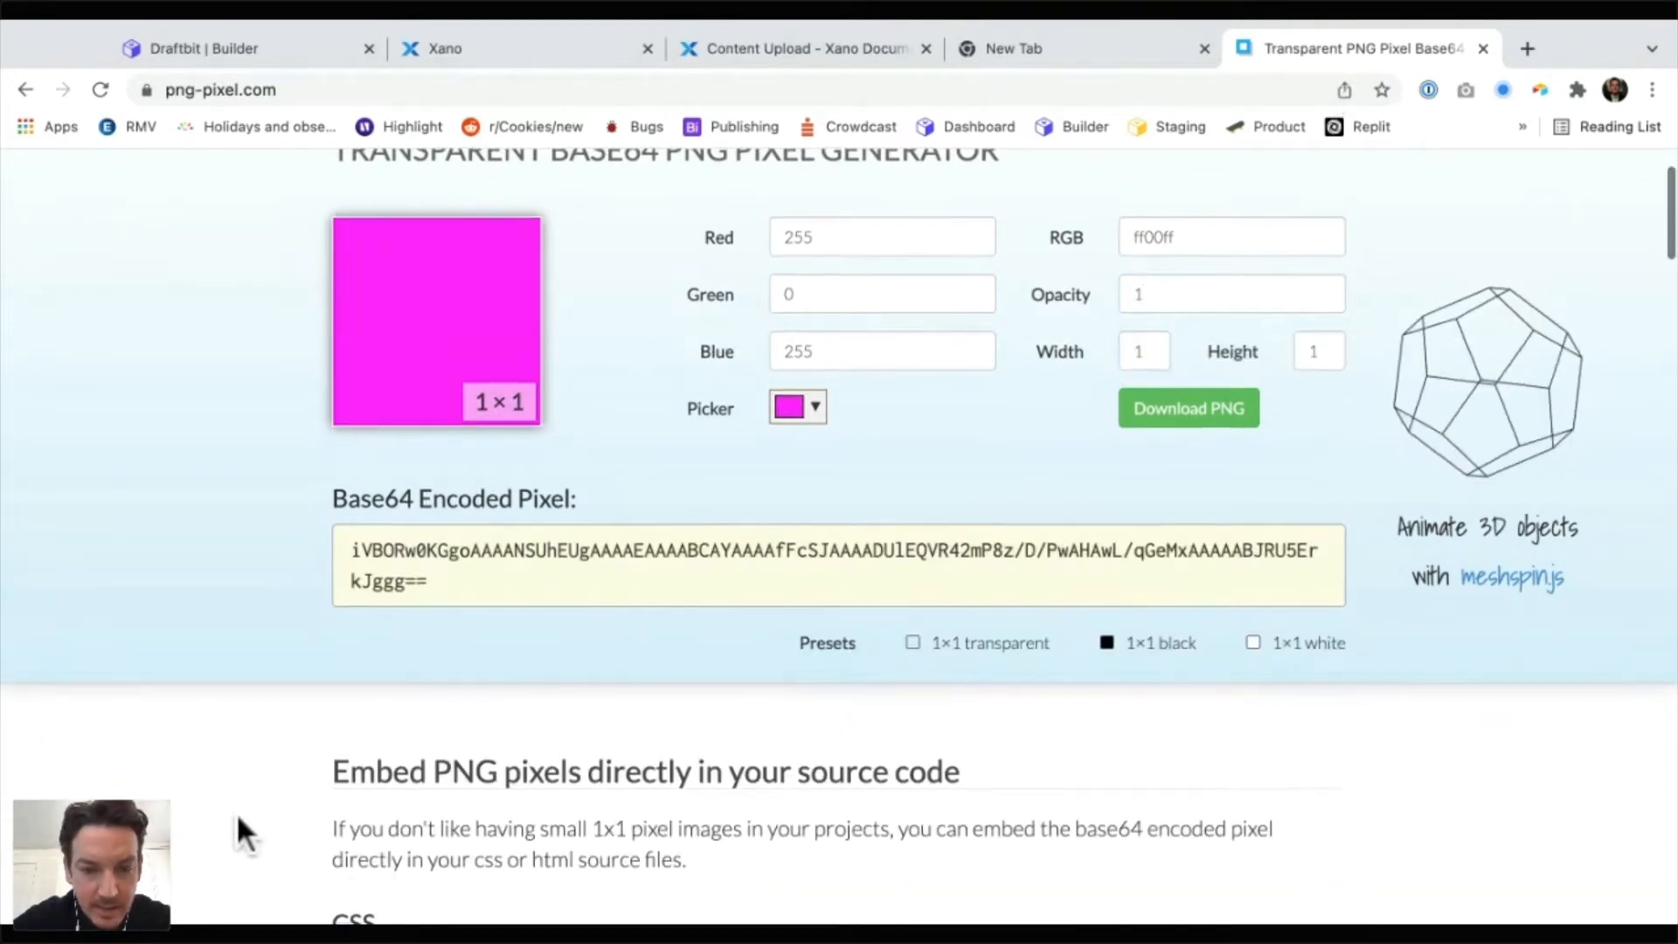
Copy the pixel's full data:image/png;base64 URI from the img src of the HTML embed example
{"action": "scroll", "coordinate": [241, 831], "scroll_direction": "down", "scroll_amount": 3}
{"action": "scroll", "coordinate": [237, 820], "scroll_direction": "down", "scroll_amount": 3}
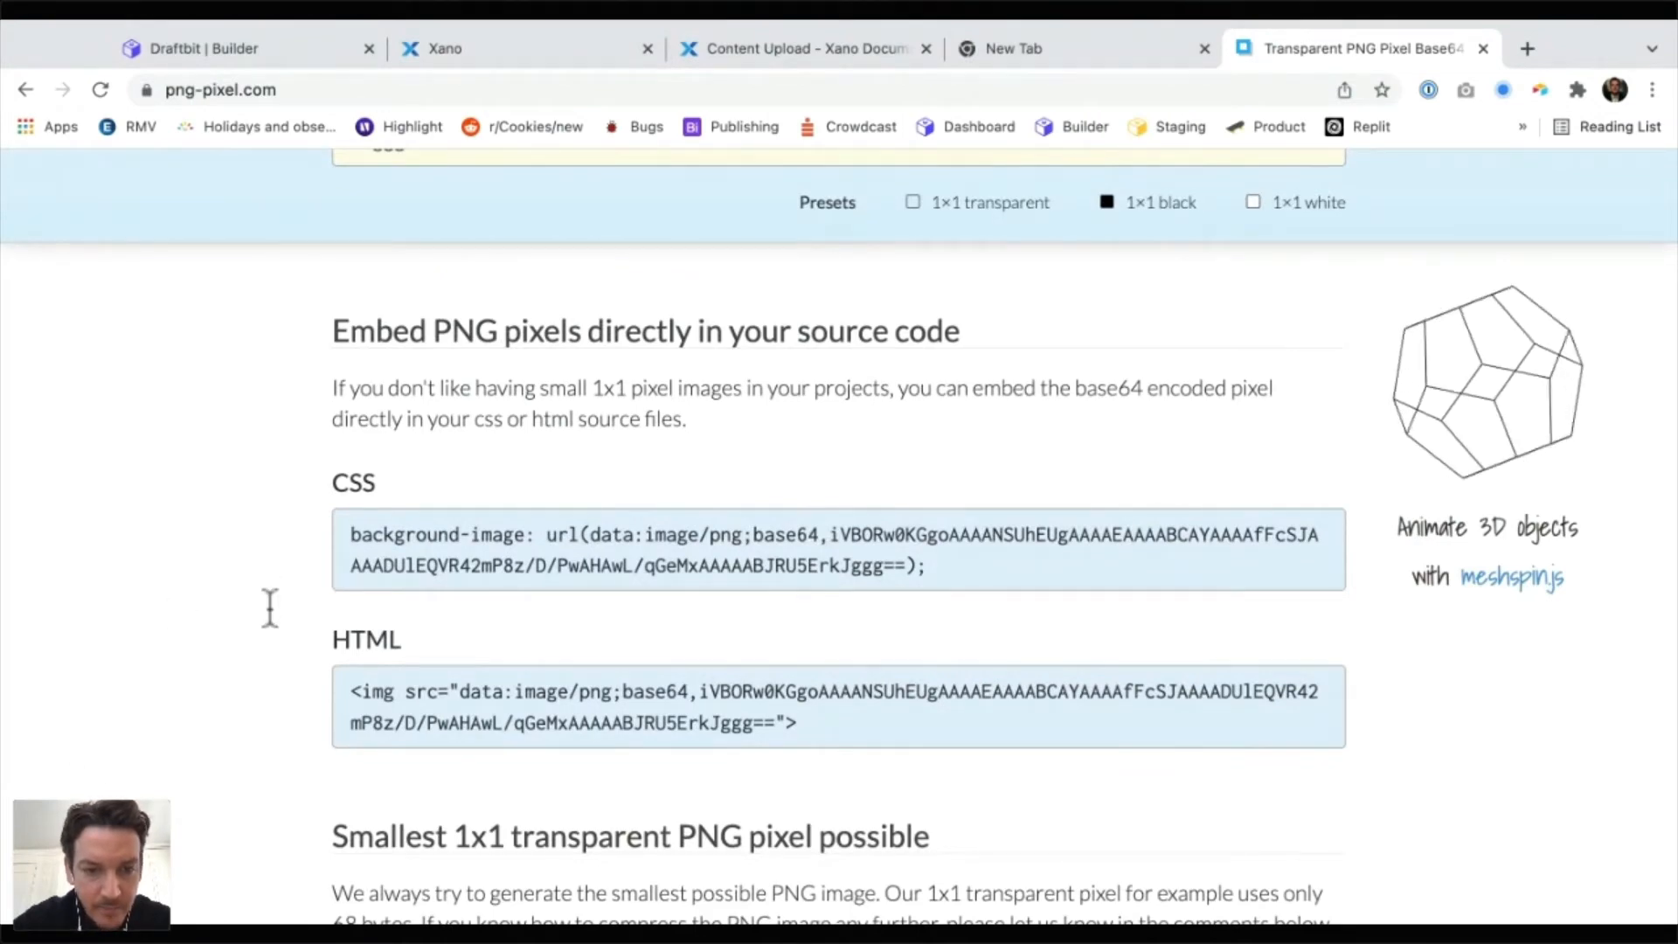
{"action": "scroll", "coordinate": [270, 608], "scroll_direction": "down", "scroll_amount": 1}
{"action": "scroll", "coordinate": [270, 607], "scroll_direction": "down", "scroll_amount": 2}
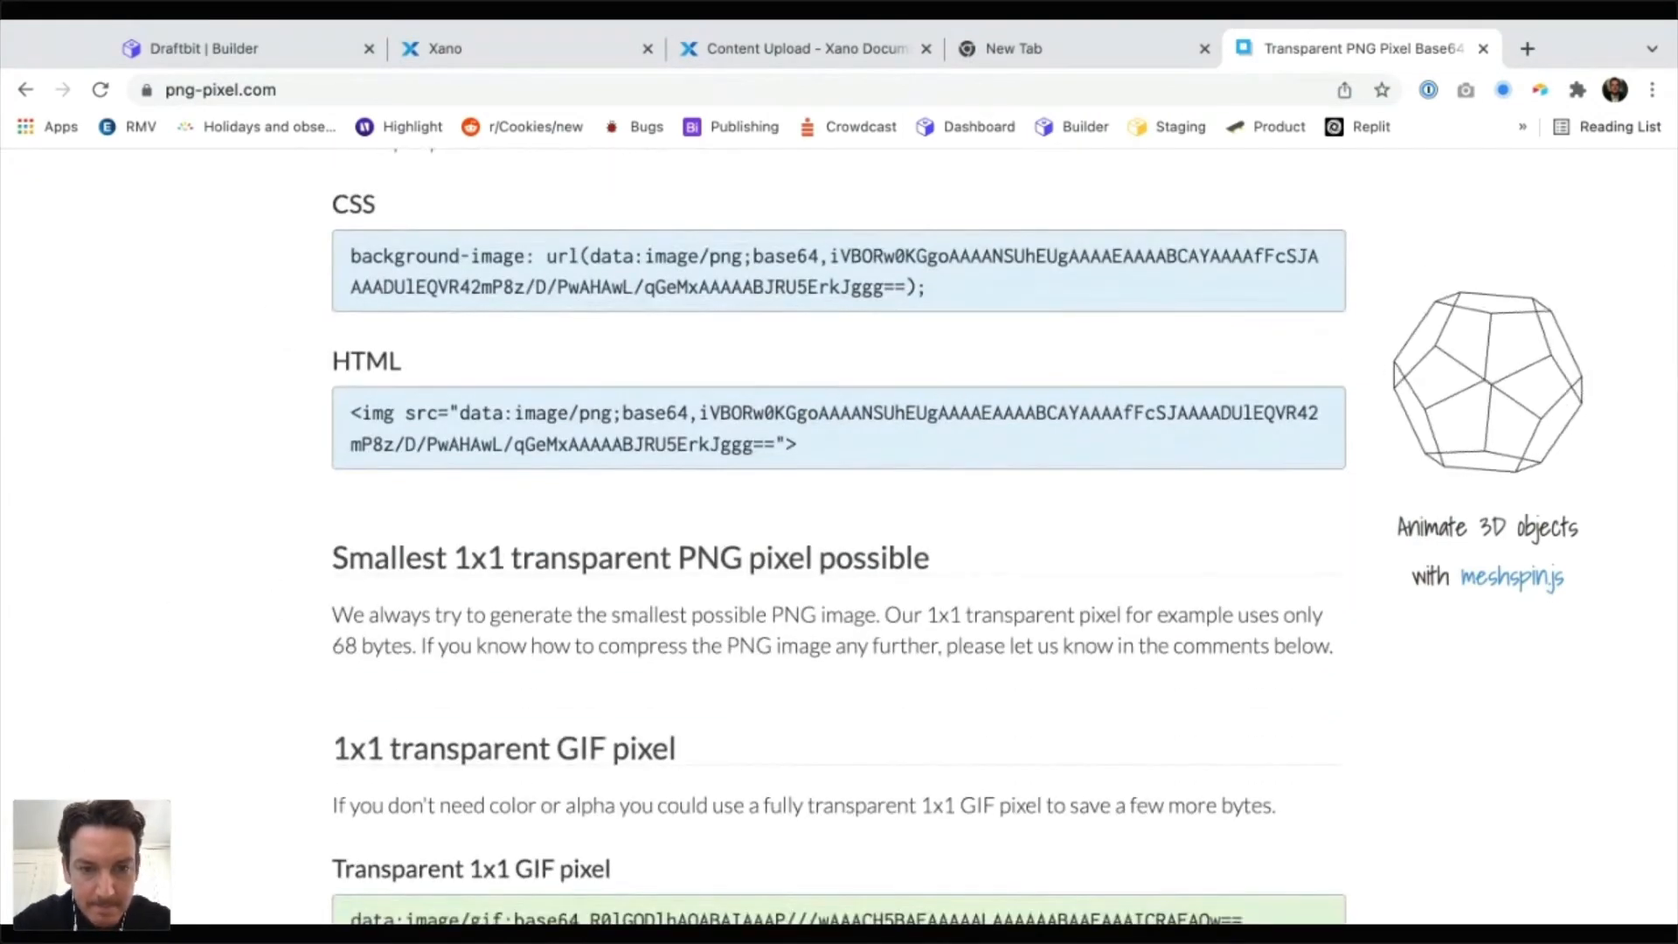
{"action": "left_click_drag", "start_coordinate": [459, 413], "coordinate": [774, 444]}
{"action": "key", "text": "super+c"}
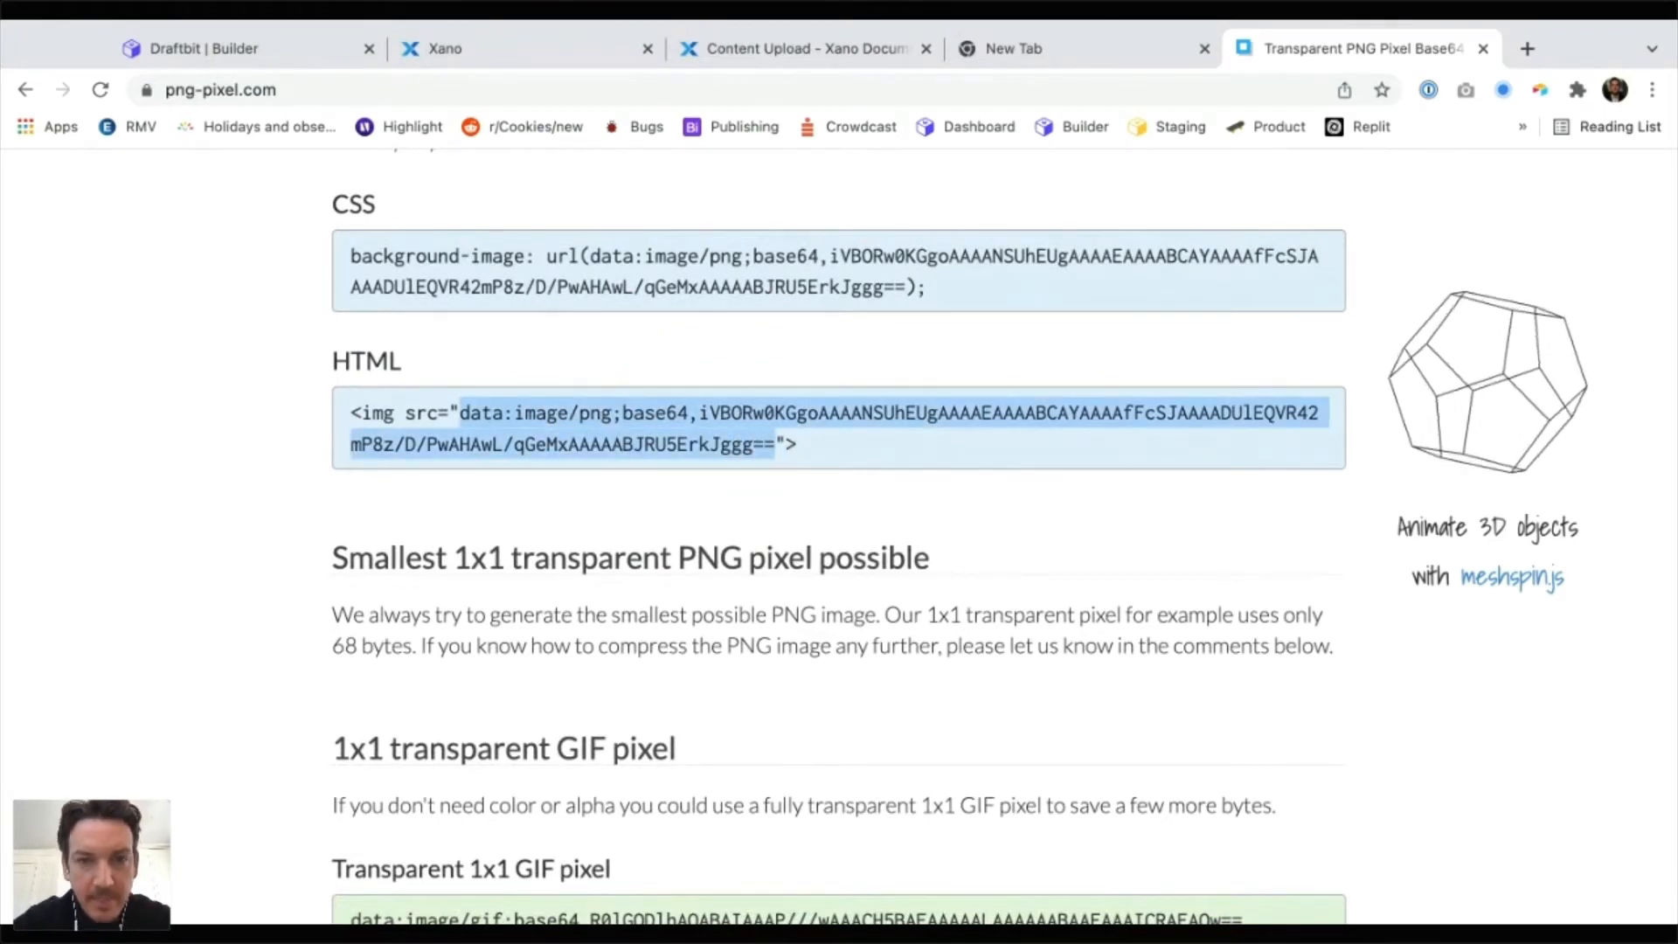
Return to the Draftbit endpoint and paste the copied image data URI as the content variable's test value
{"action": "key", "text": "ctrl+shift+Tab"}
{"action": "key", "text": "ctrl+shift+Tab"}
{"action": "key", "text": "ctrl+shift+Tab"}
{"action": "key", "text": "ctrl+shift+Tab"}
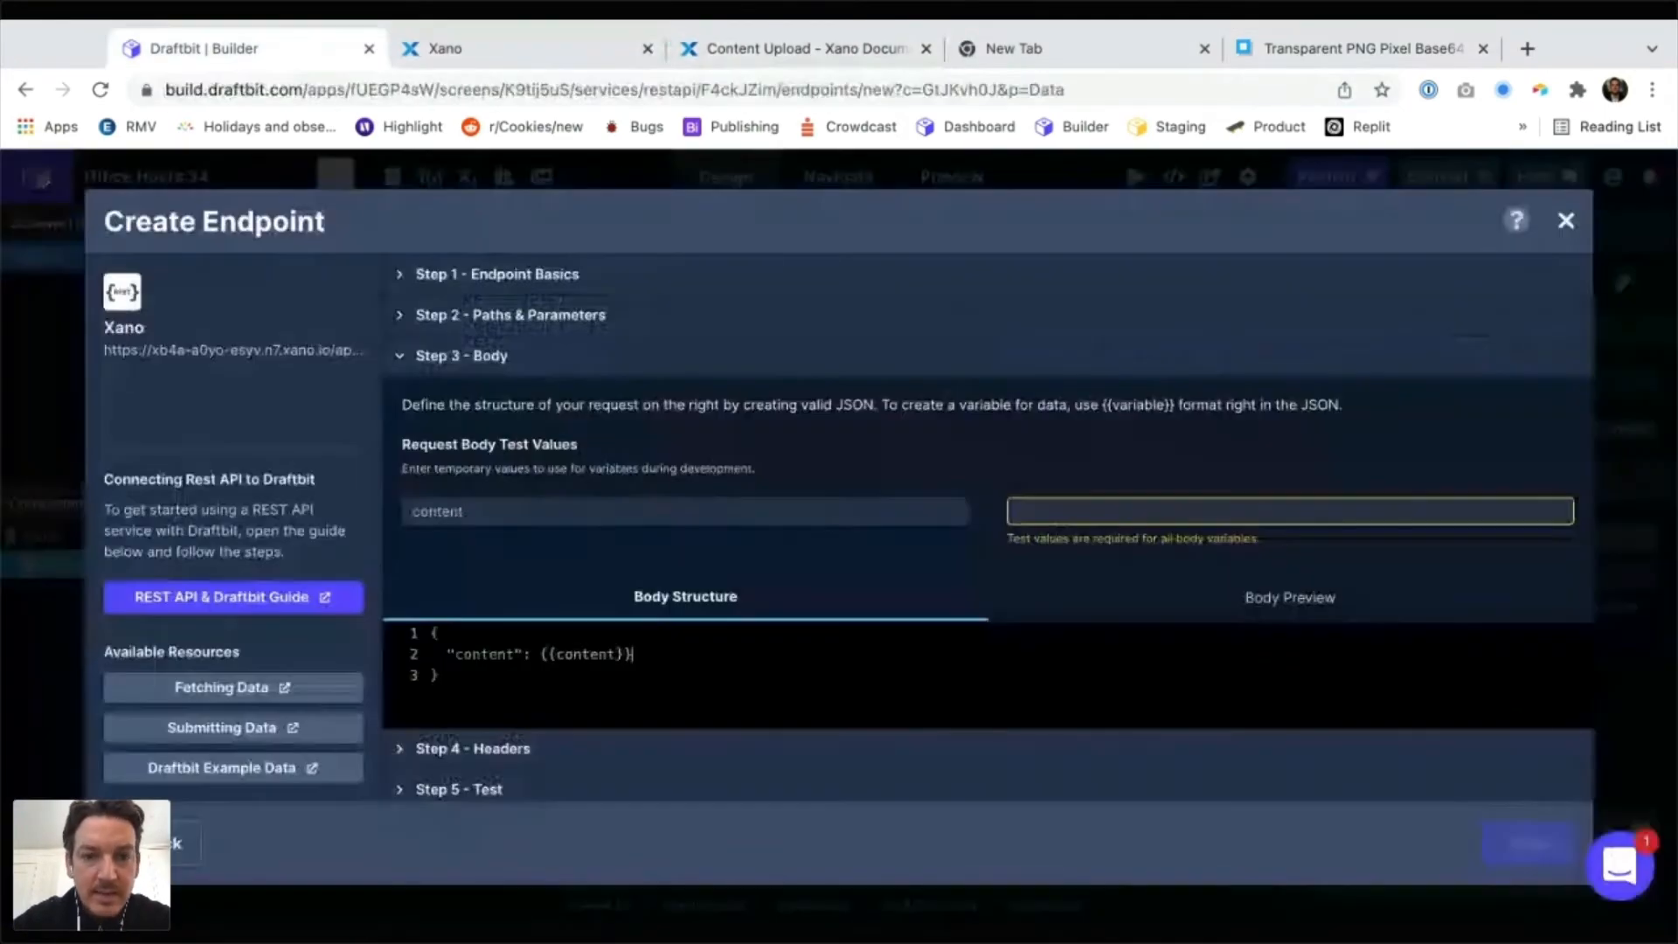
{"action": "key", "text": "super+v"}
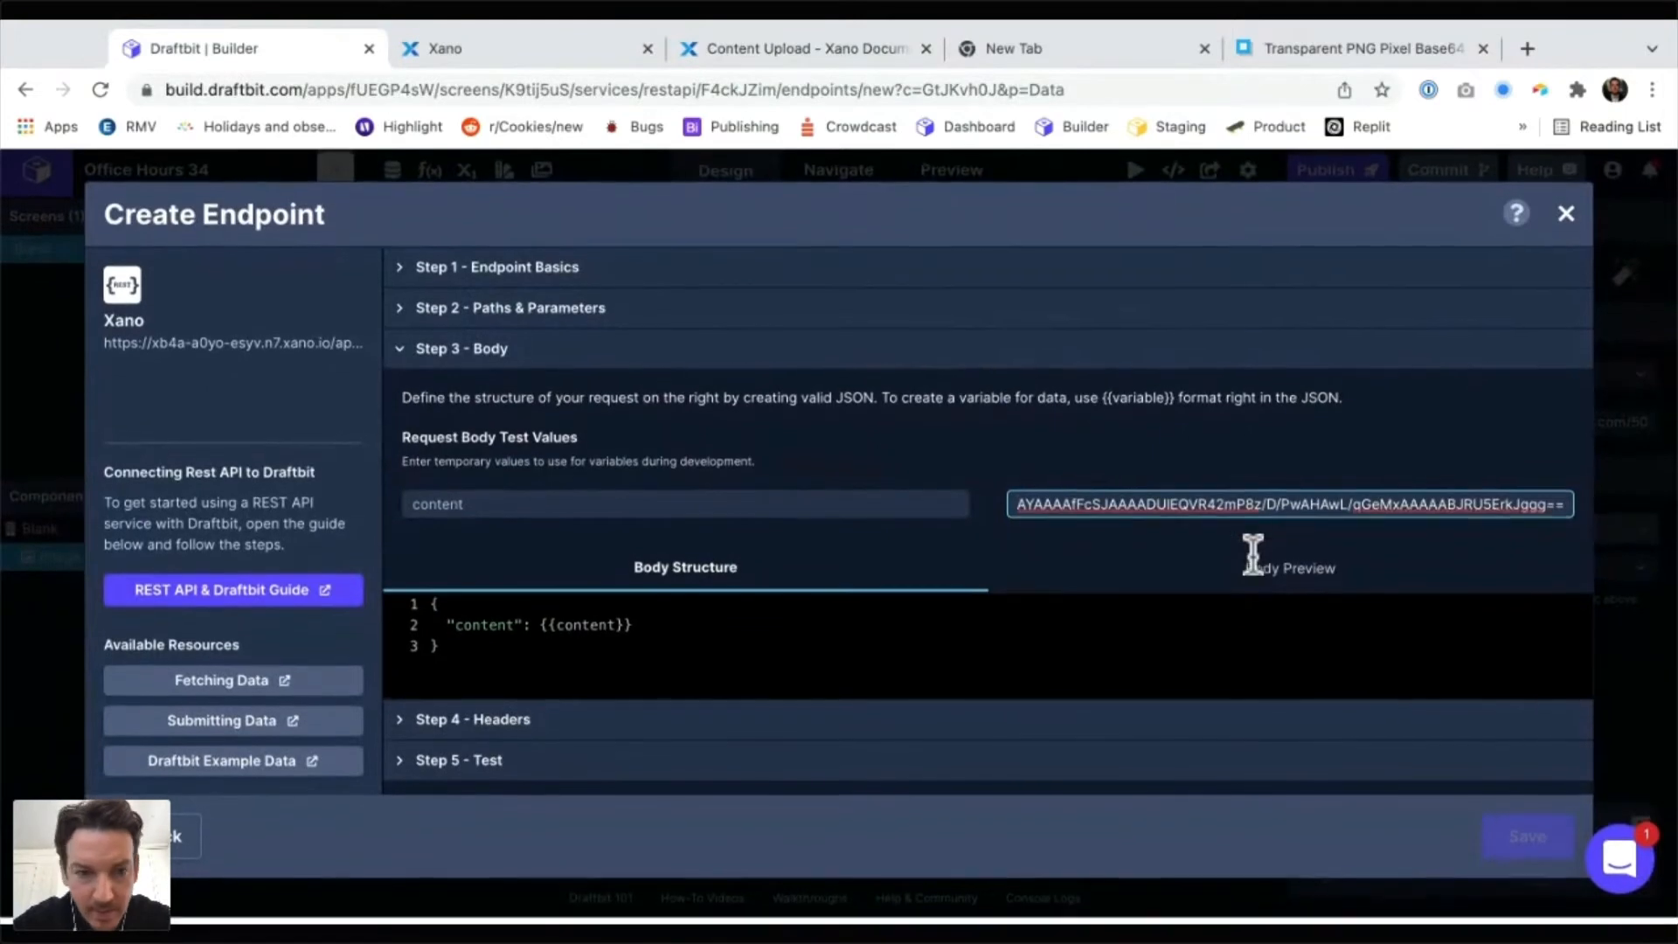
Test the new endpoint against the /upload/image URL
{"action": "left_click", "coordinate": [1093, 725]}
{"action": "left_click", "coordinate": [1092, 631]}
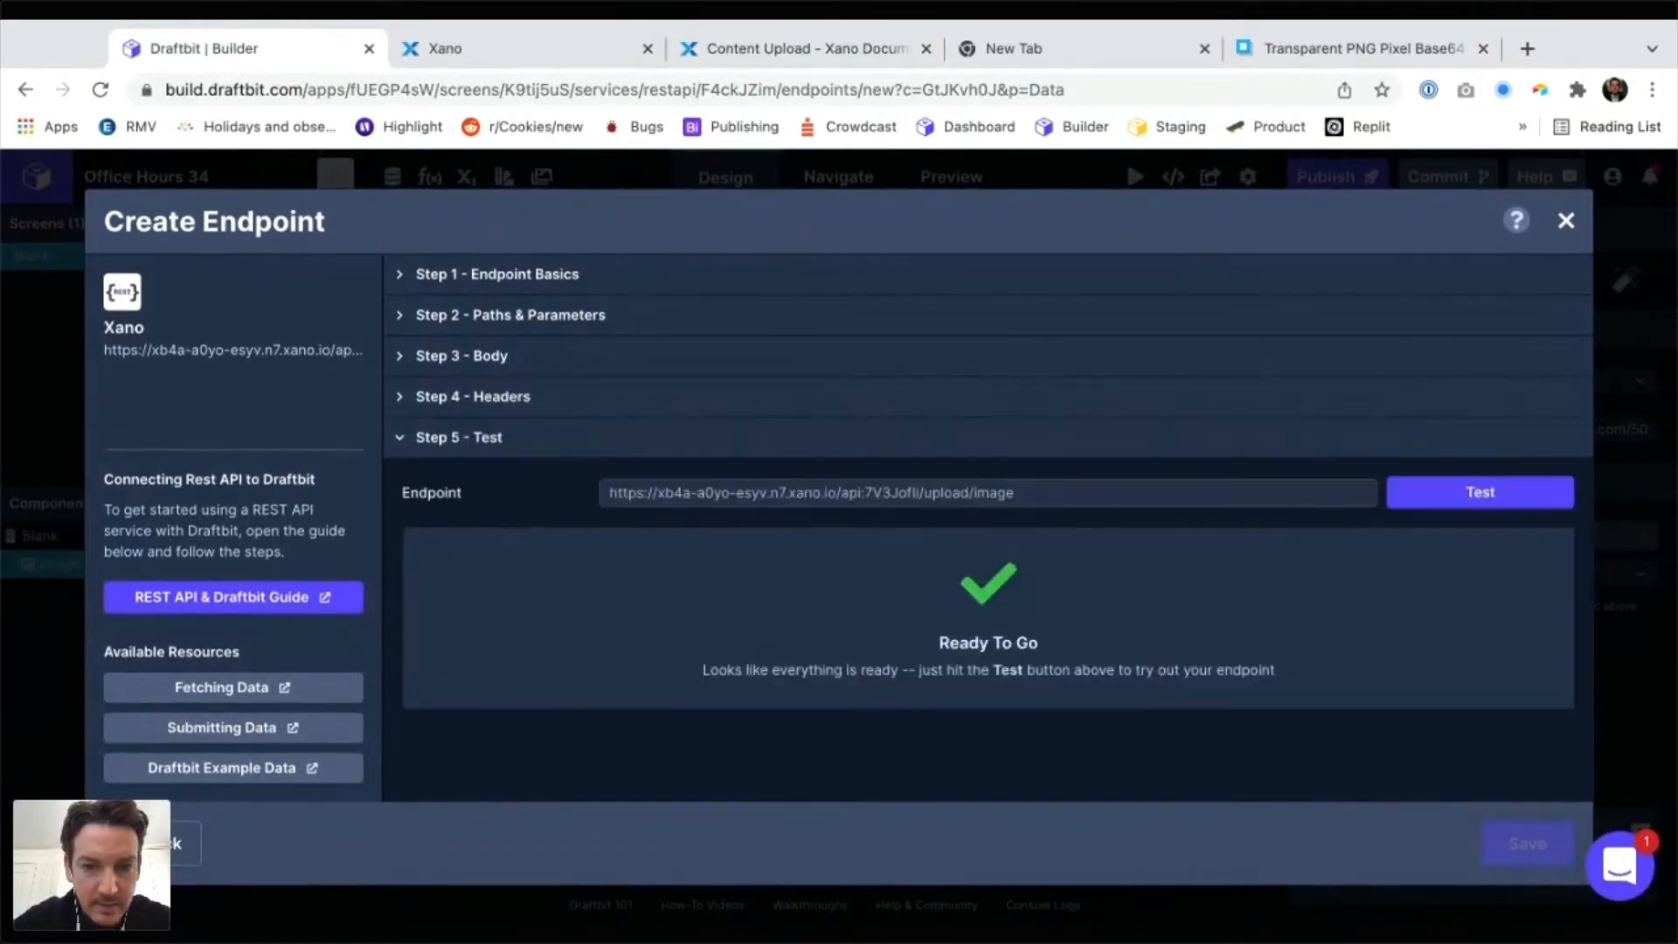
{"action": "left_click", "coordinate": [1479, 492]}
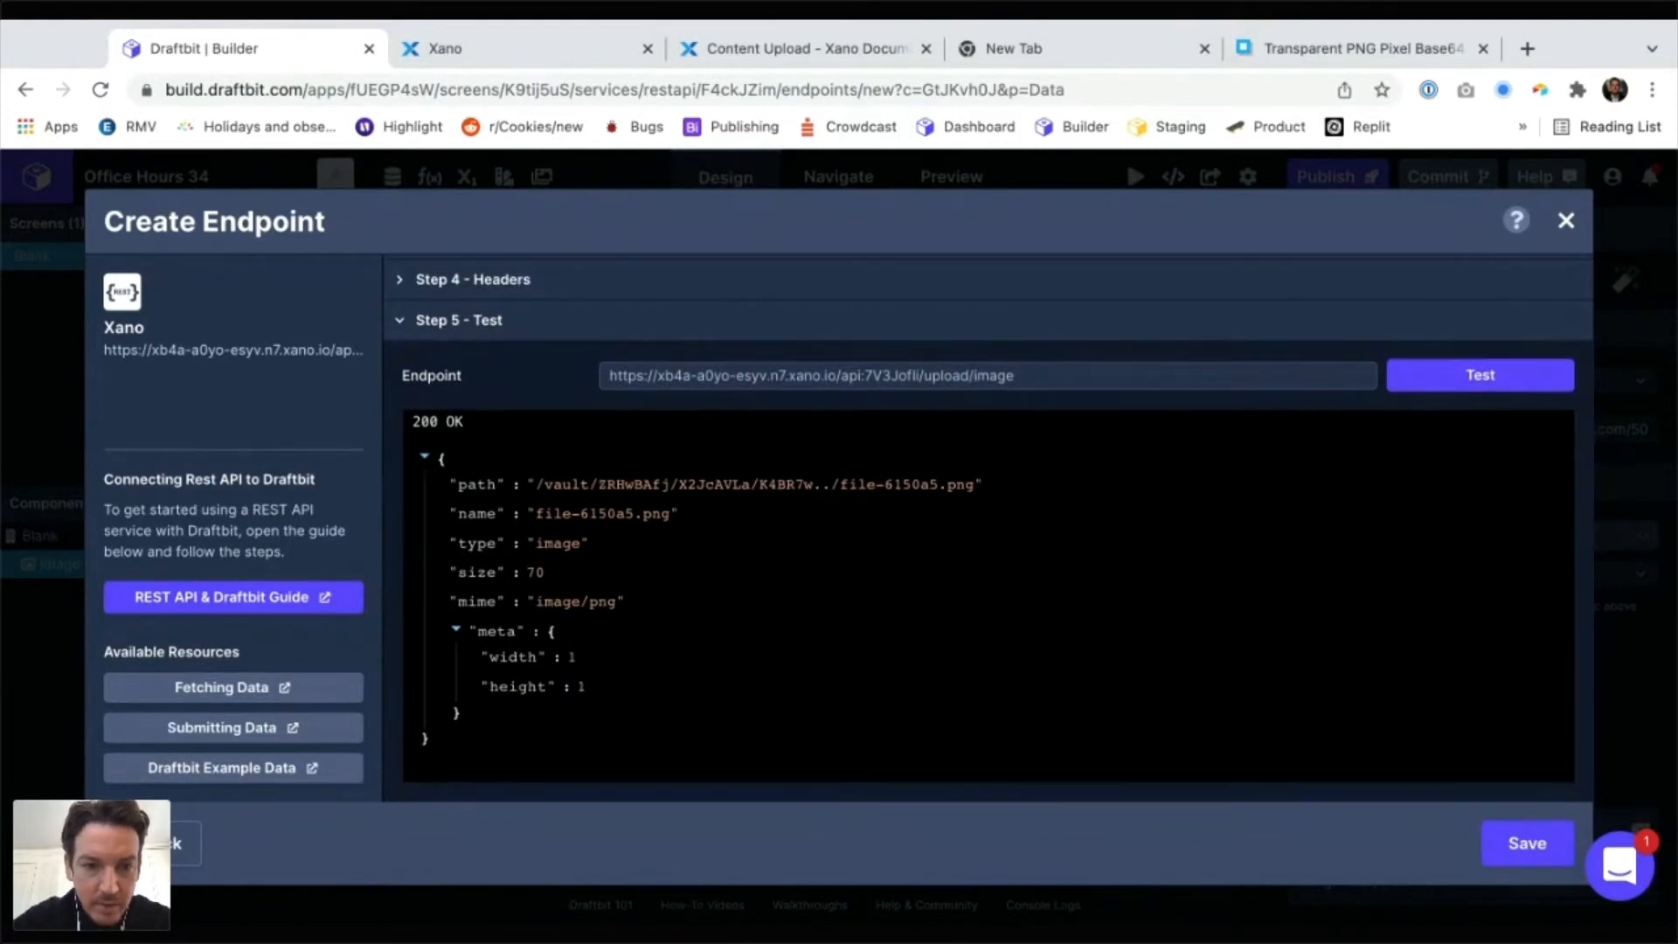
Copy the complete JSON response of the test and save the Upload Image endpoint
{"action": "left_click_drag", "start_coordinate": [437, 458], "coordinate": [429, 741]}
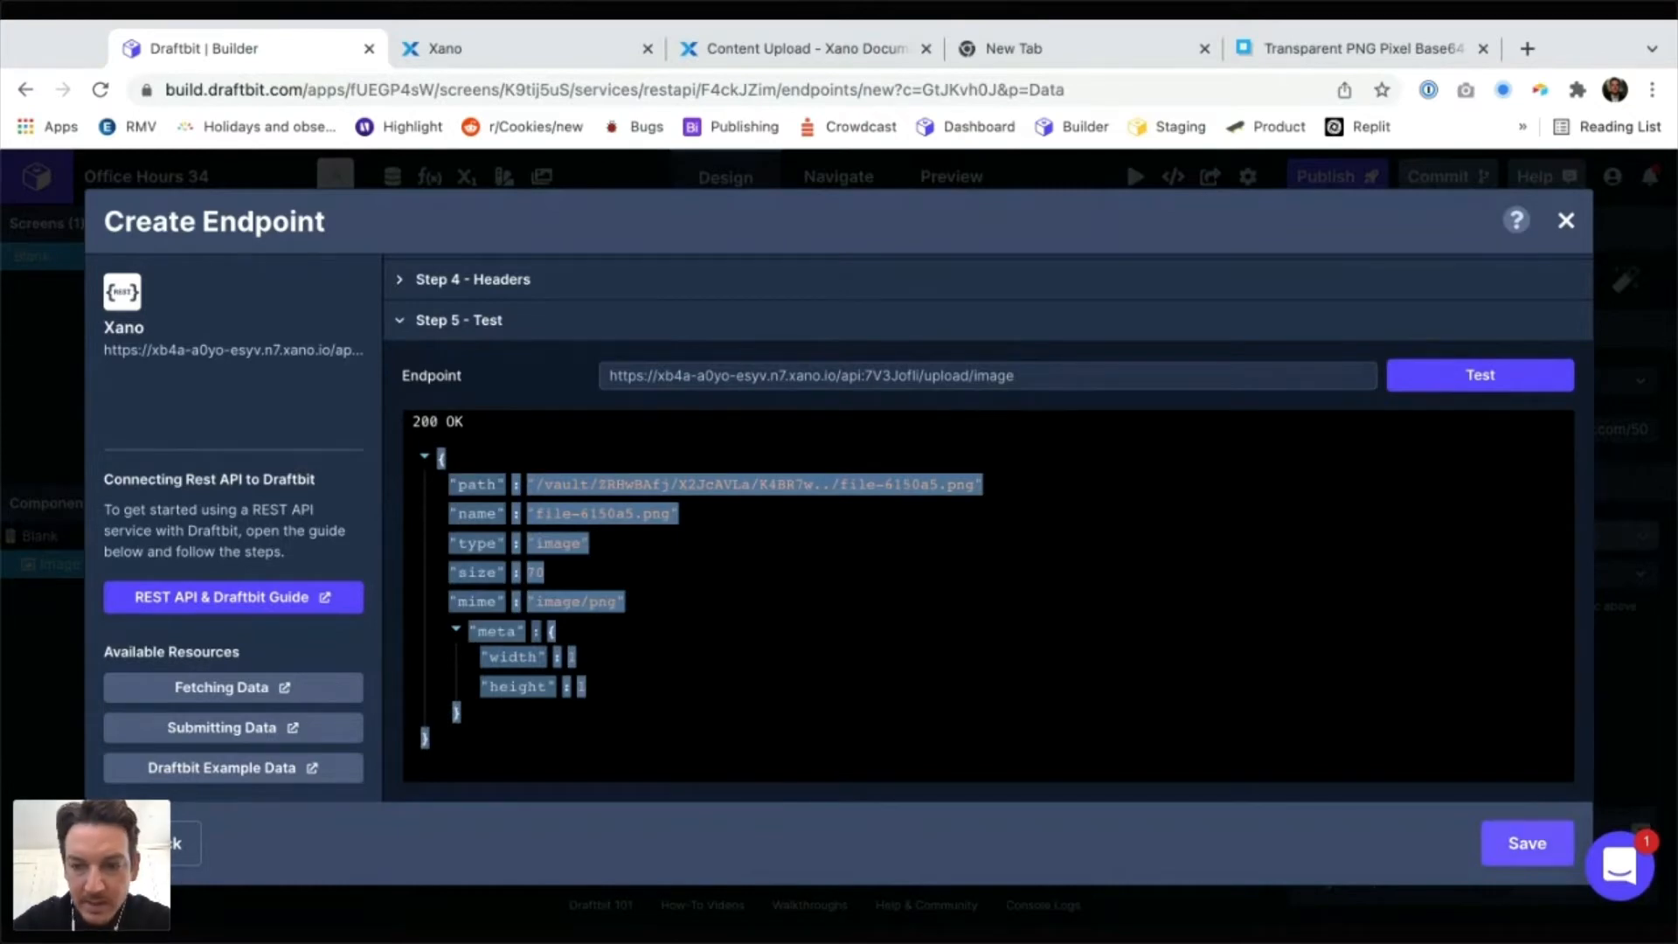
{"action": "left_click", "coordinate": [1527, 843]}
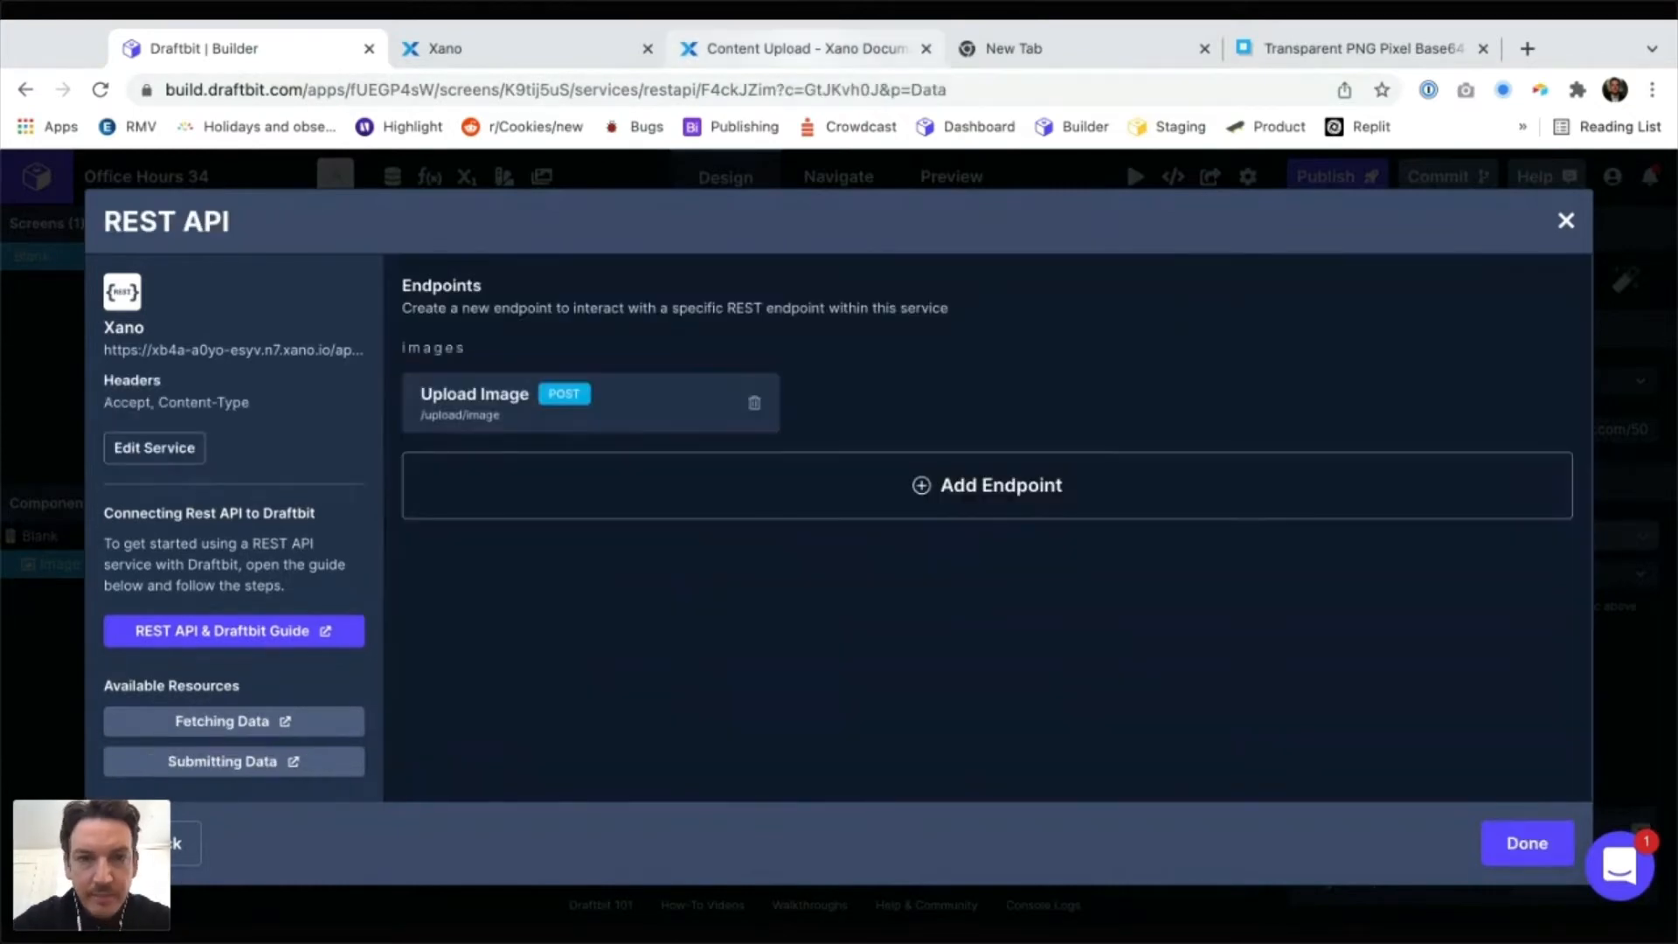
Switch to Xano and open Run & Debug for the POST /images endpoint
{"action": "left_click", "coordinate": [804, 48]}
{"action": "left_click", "coordinate": [445, 48]}
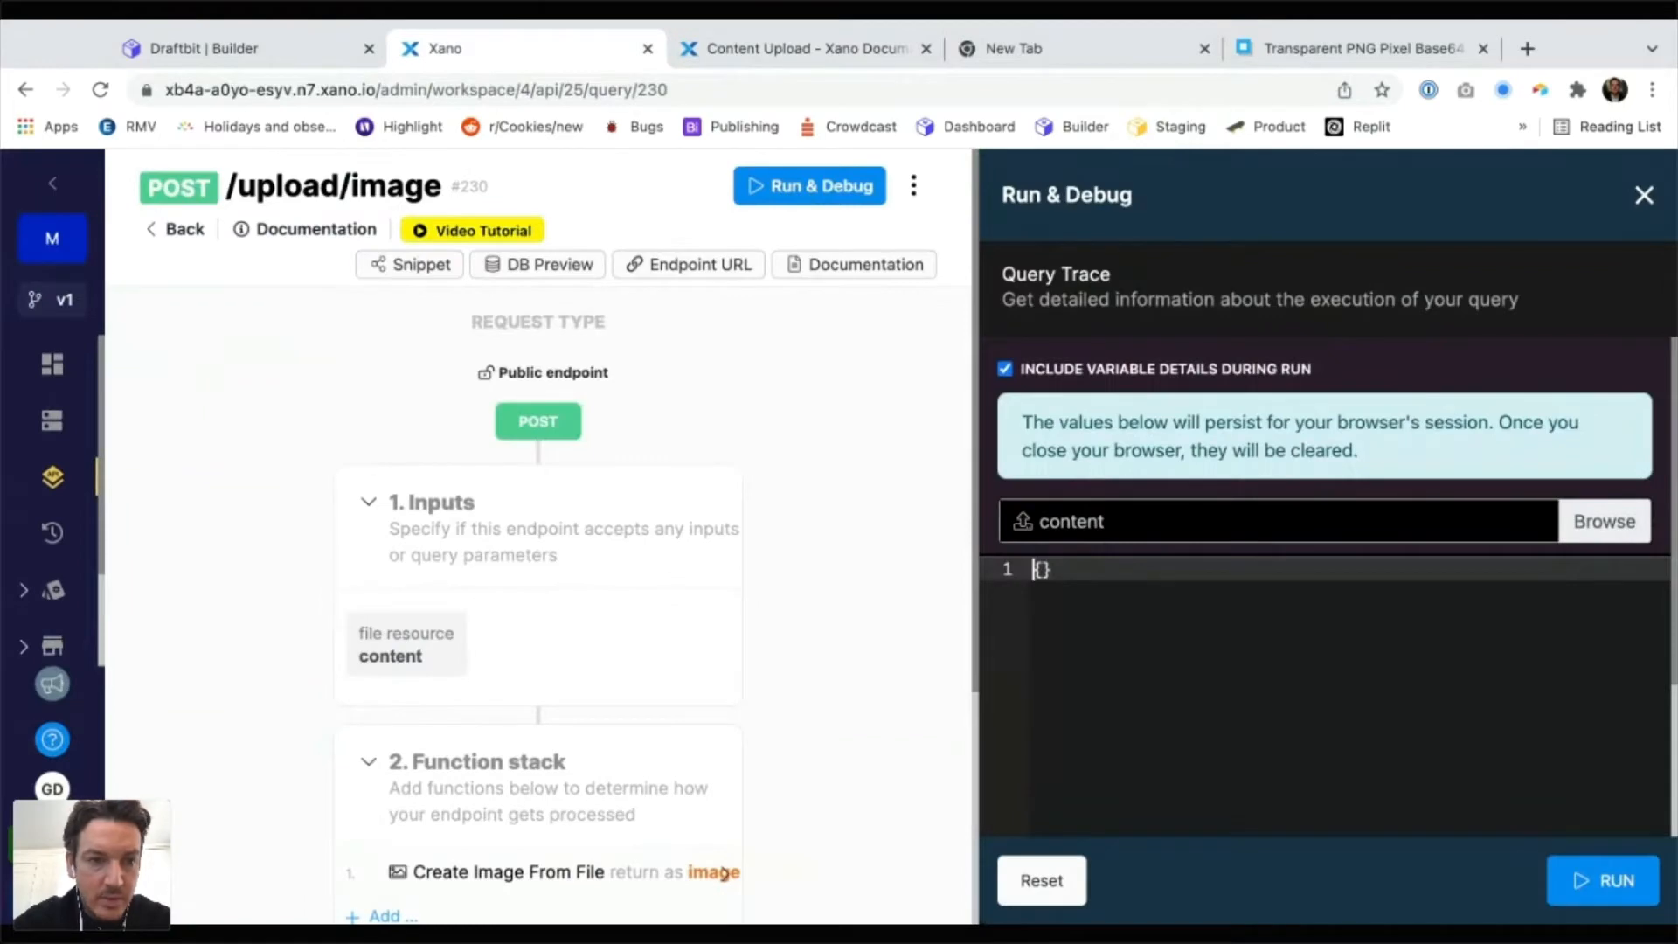
{"action": "left_click", "coordinate": [176, 229]}
{"action": "left_click", "coordinate": [398, 359]}
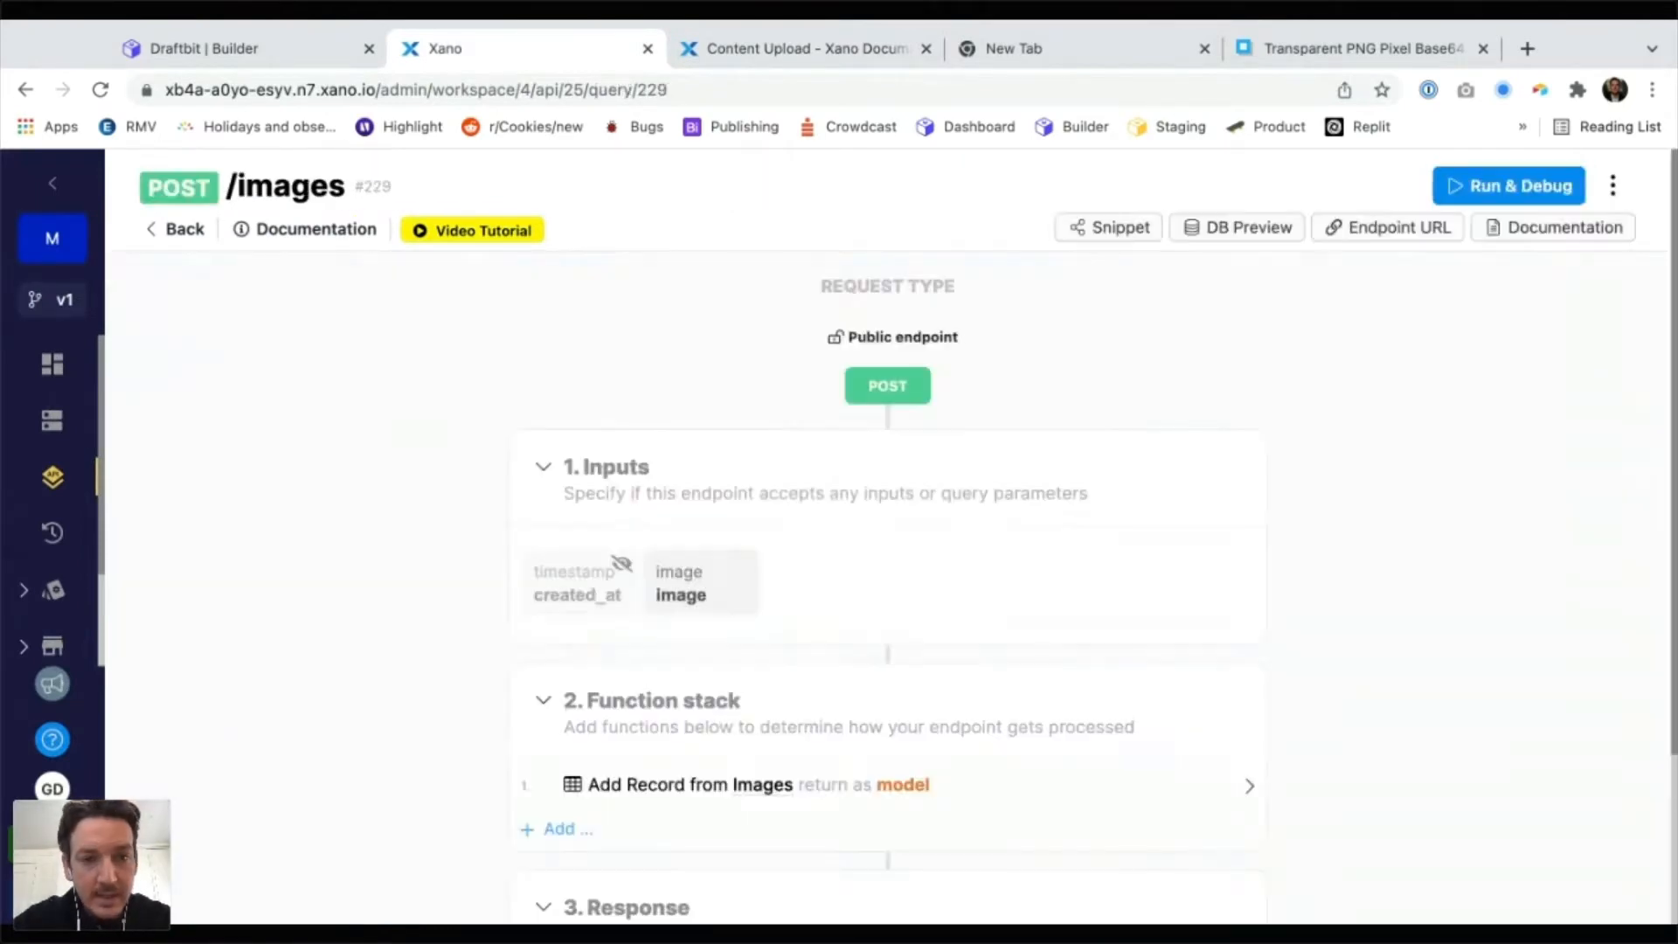
{"action": "left_click", "coordinate": [1505, 185]}
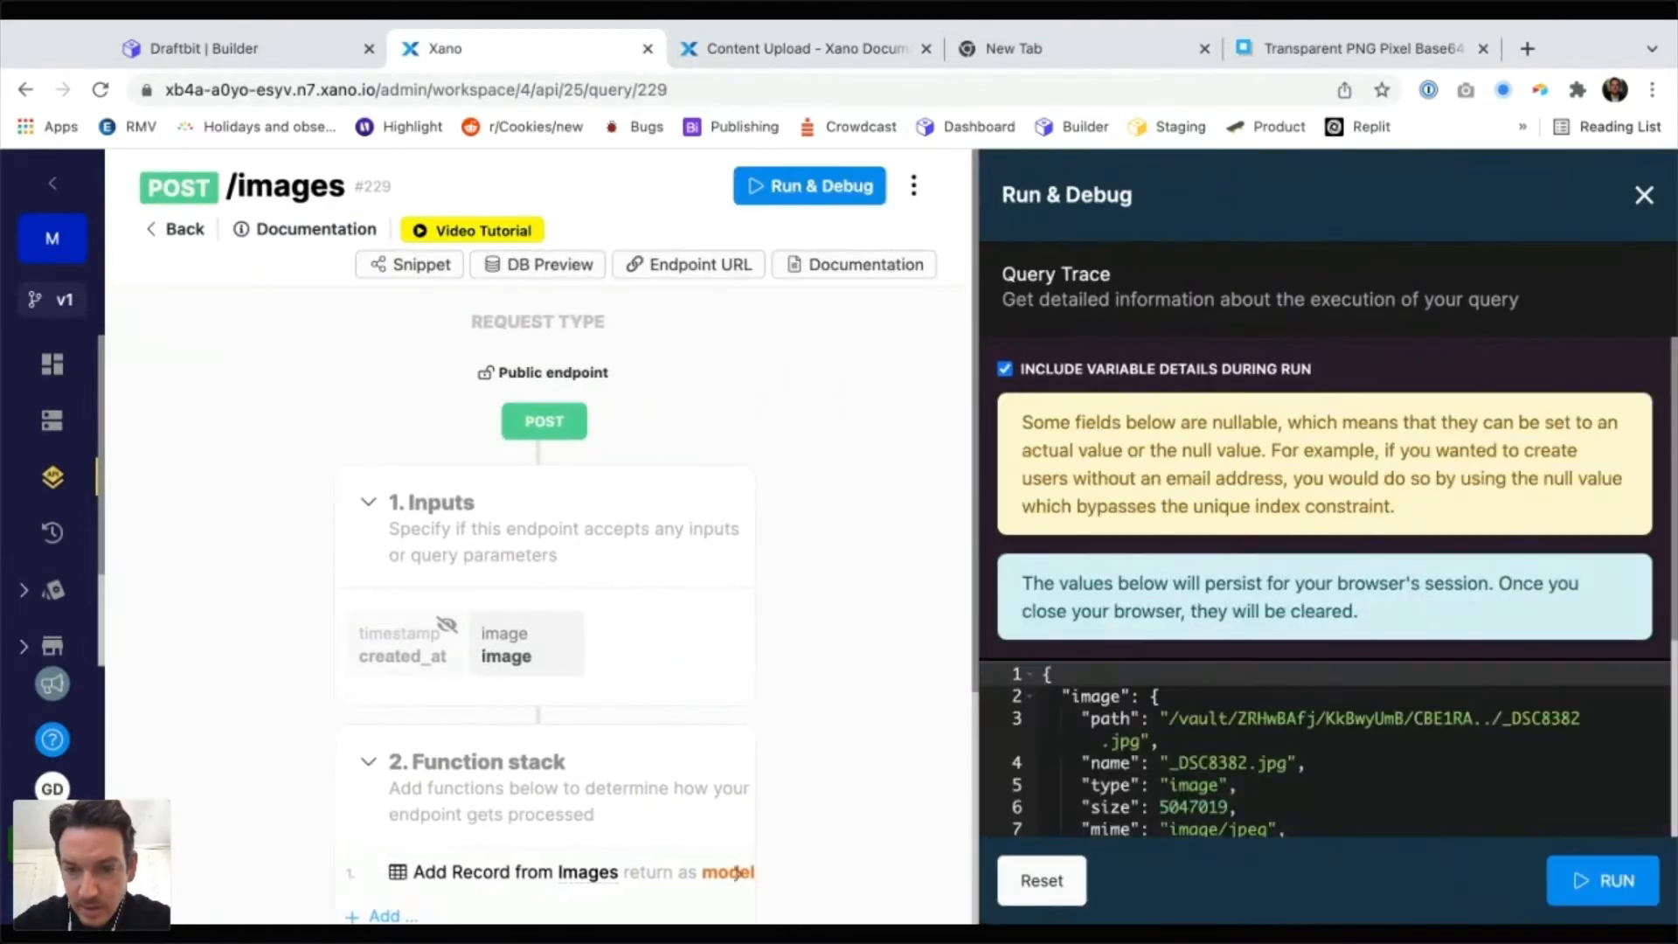
Replace the image object in the debug input with the copied JSON response and tidy its closing braces onto one line
{"action": "left_click_drag", "start_coordinate": [1151, 696], "coordinate": [1093, 725]}
{"action": "type", "text": "{ \"path\":\"/vault/ZRHwBAfj/X2JcAVLa/K4BR7w../file-6150a5.png\" \"name\":\"file-6150a5.png\" \"type\":\"image\" \"size\":70 \"mime\":\"image/png\" \"meta\":{ \"width\":1 \"height\":1 } }"}
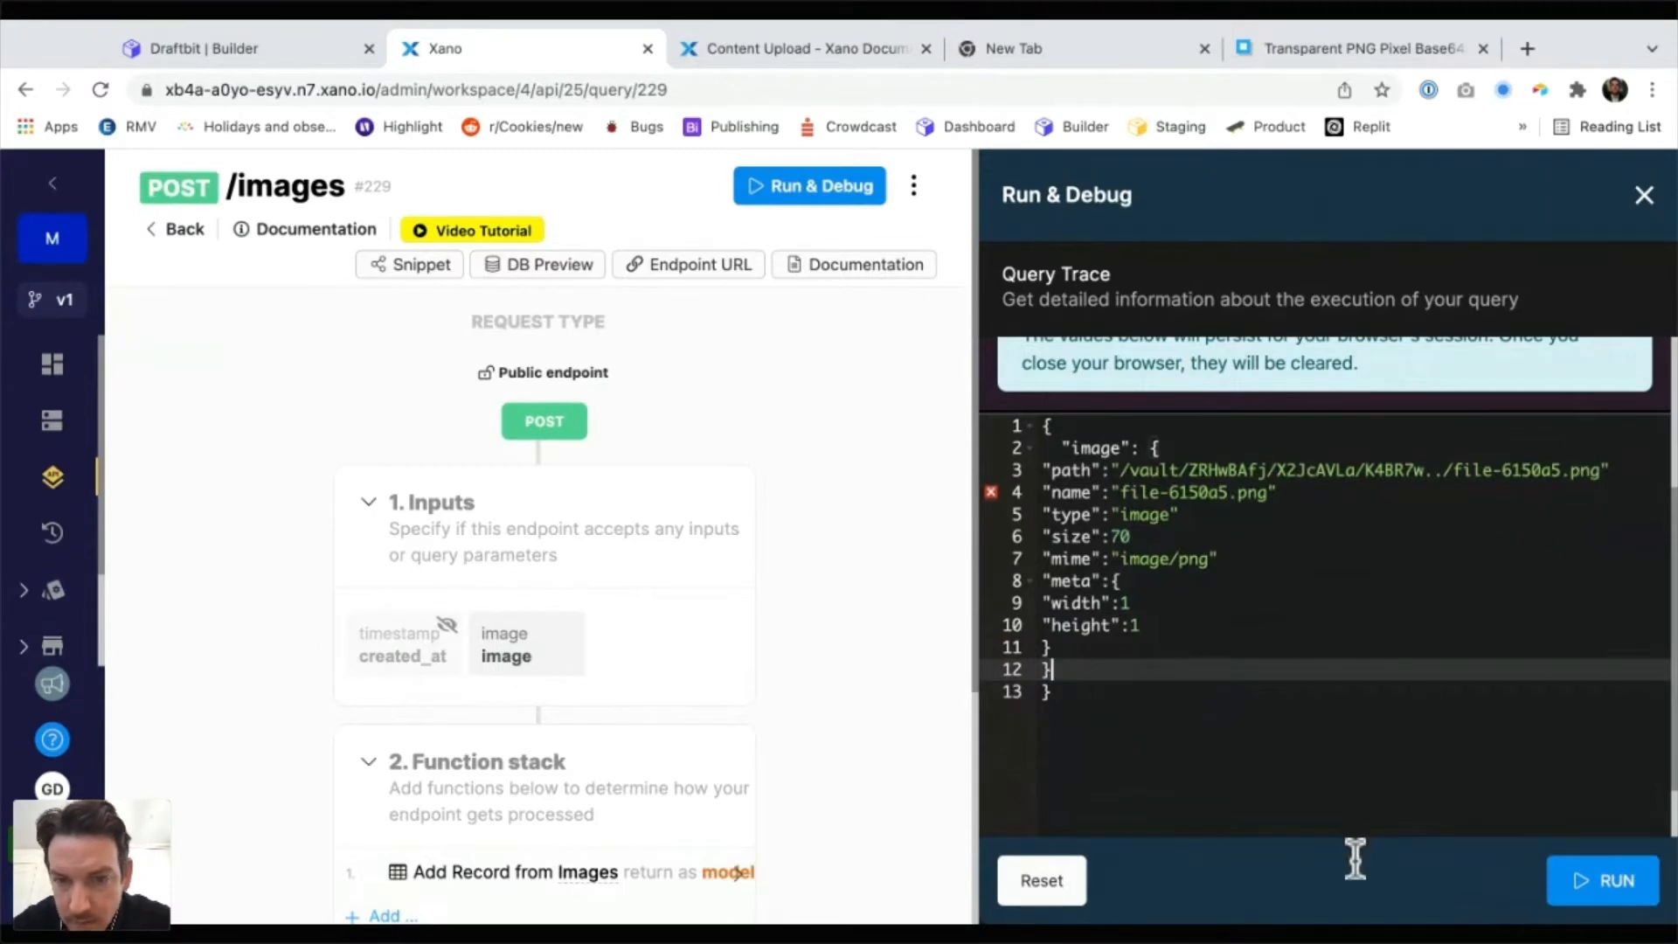
{"action": "key", "text": "BackSpace"}
{"action": "key", "text": "BackSpace"}
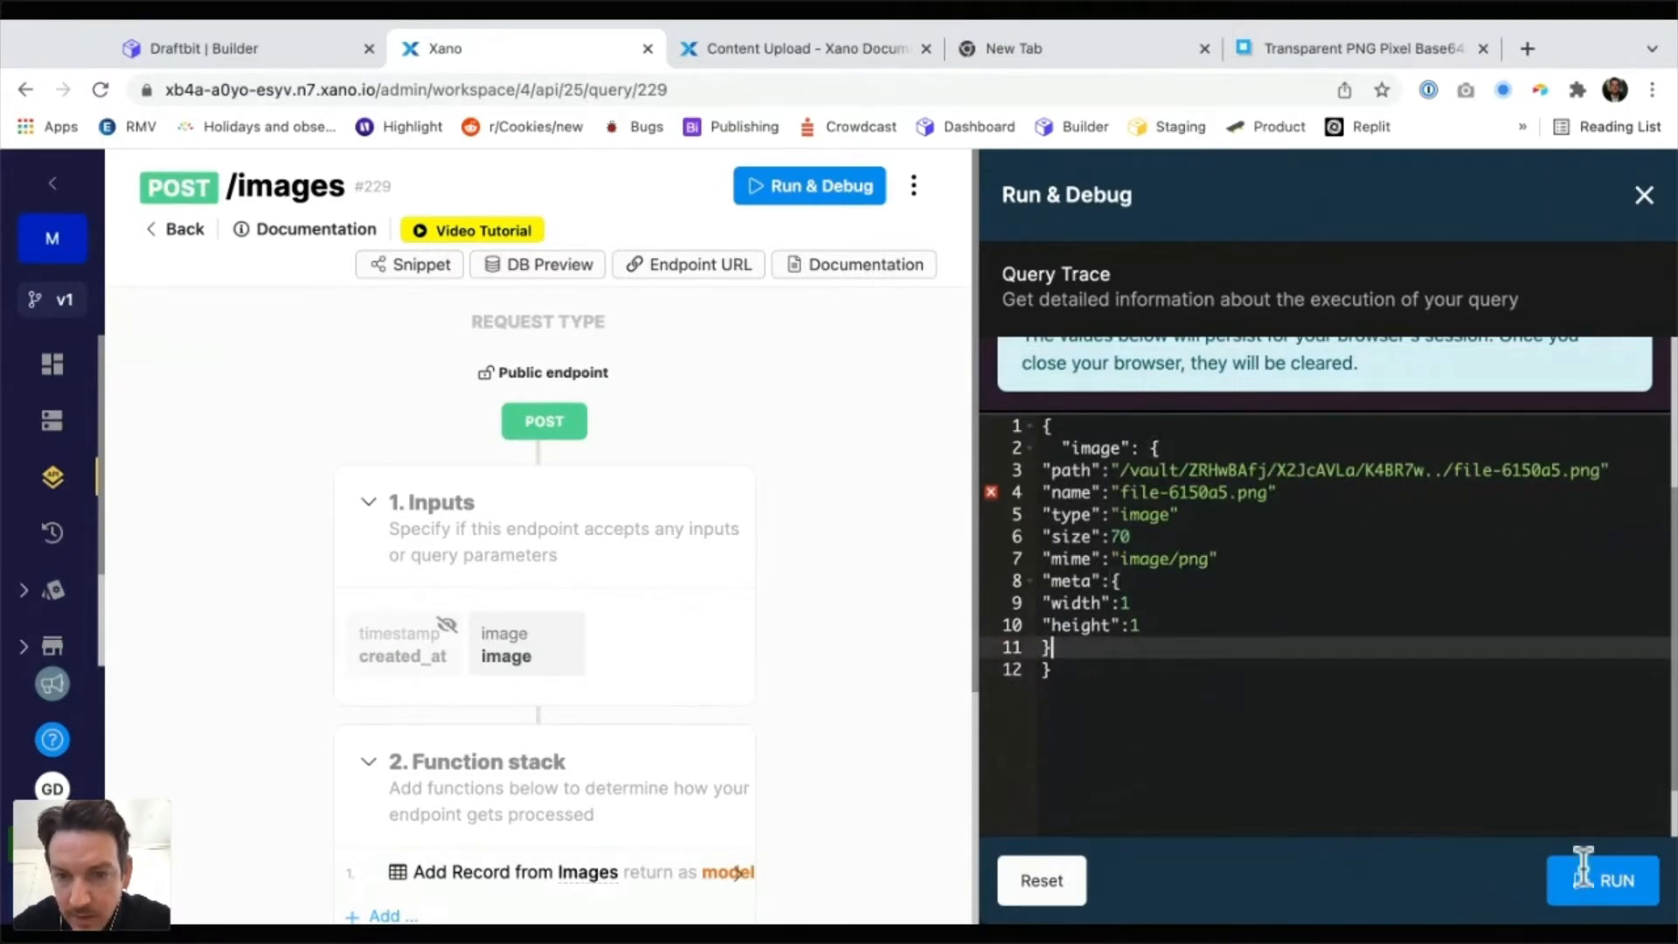
{"action": "type", "text": "}"}
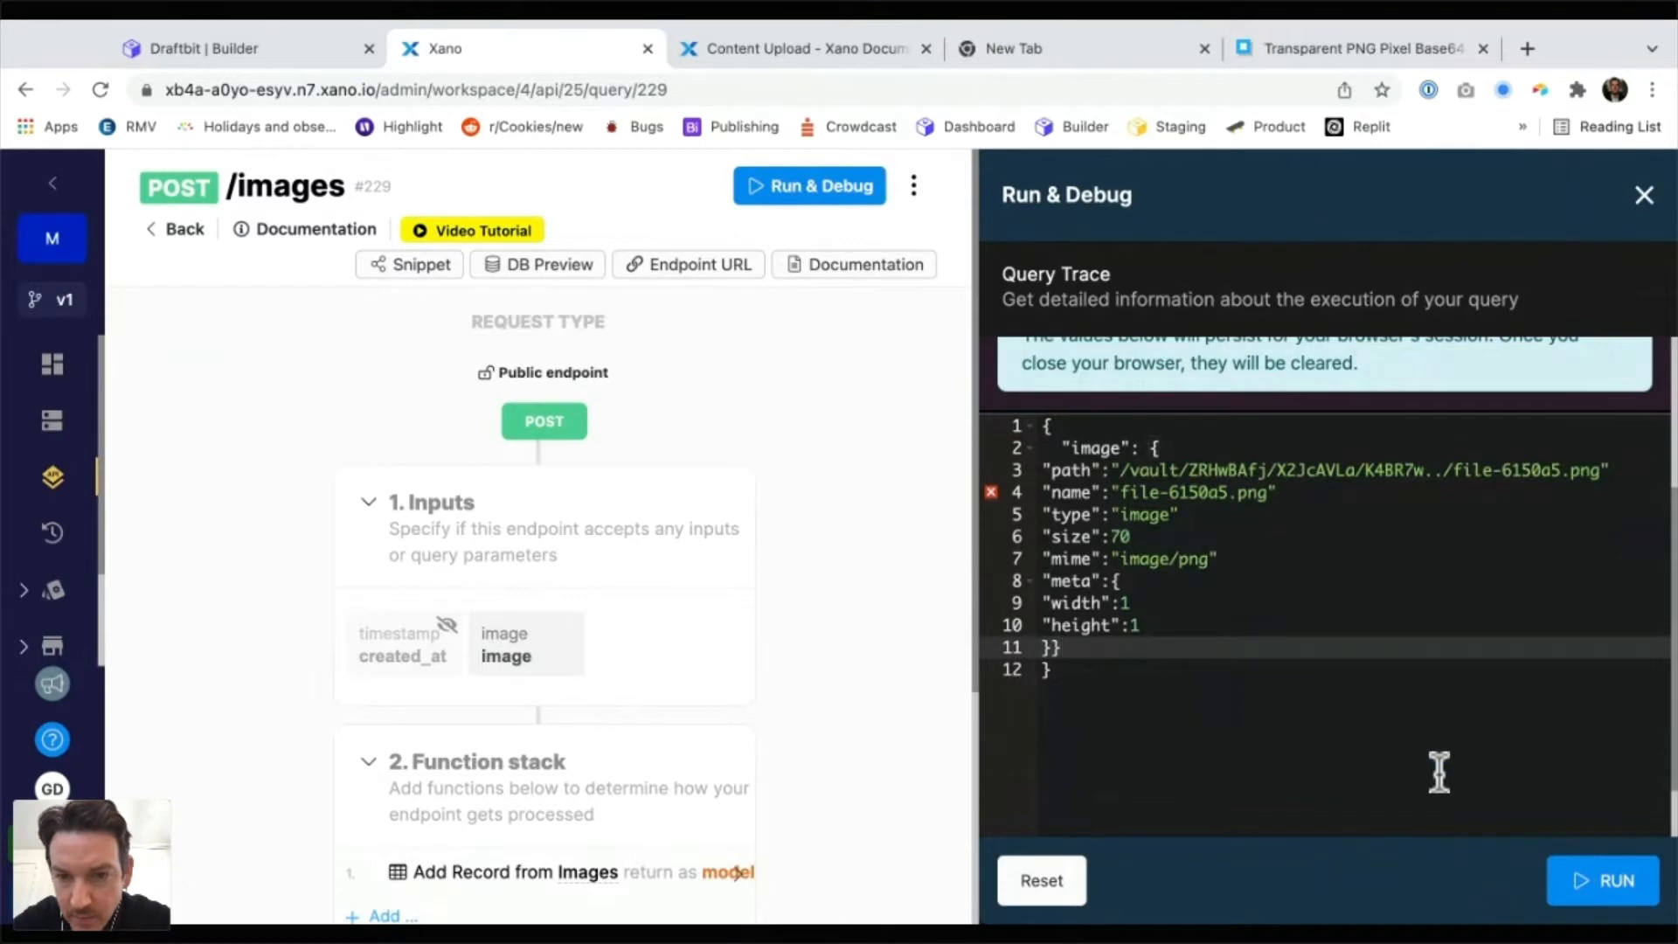
Add the missing commas after the path, name, type, size, mime and width values in the debug JSON
{"action": "left_click", "coordinate": [1249, 470]}
{"action": "key", "text": "super+Right"}
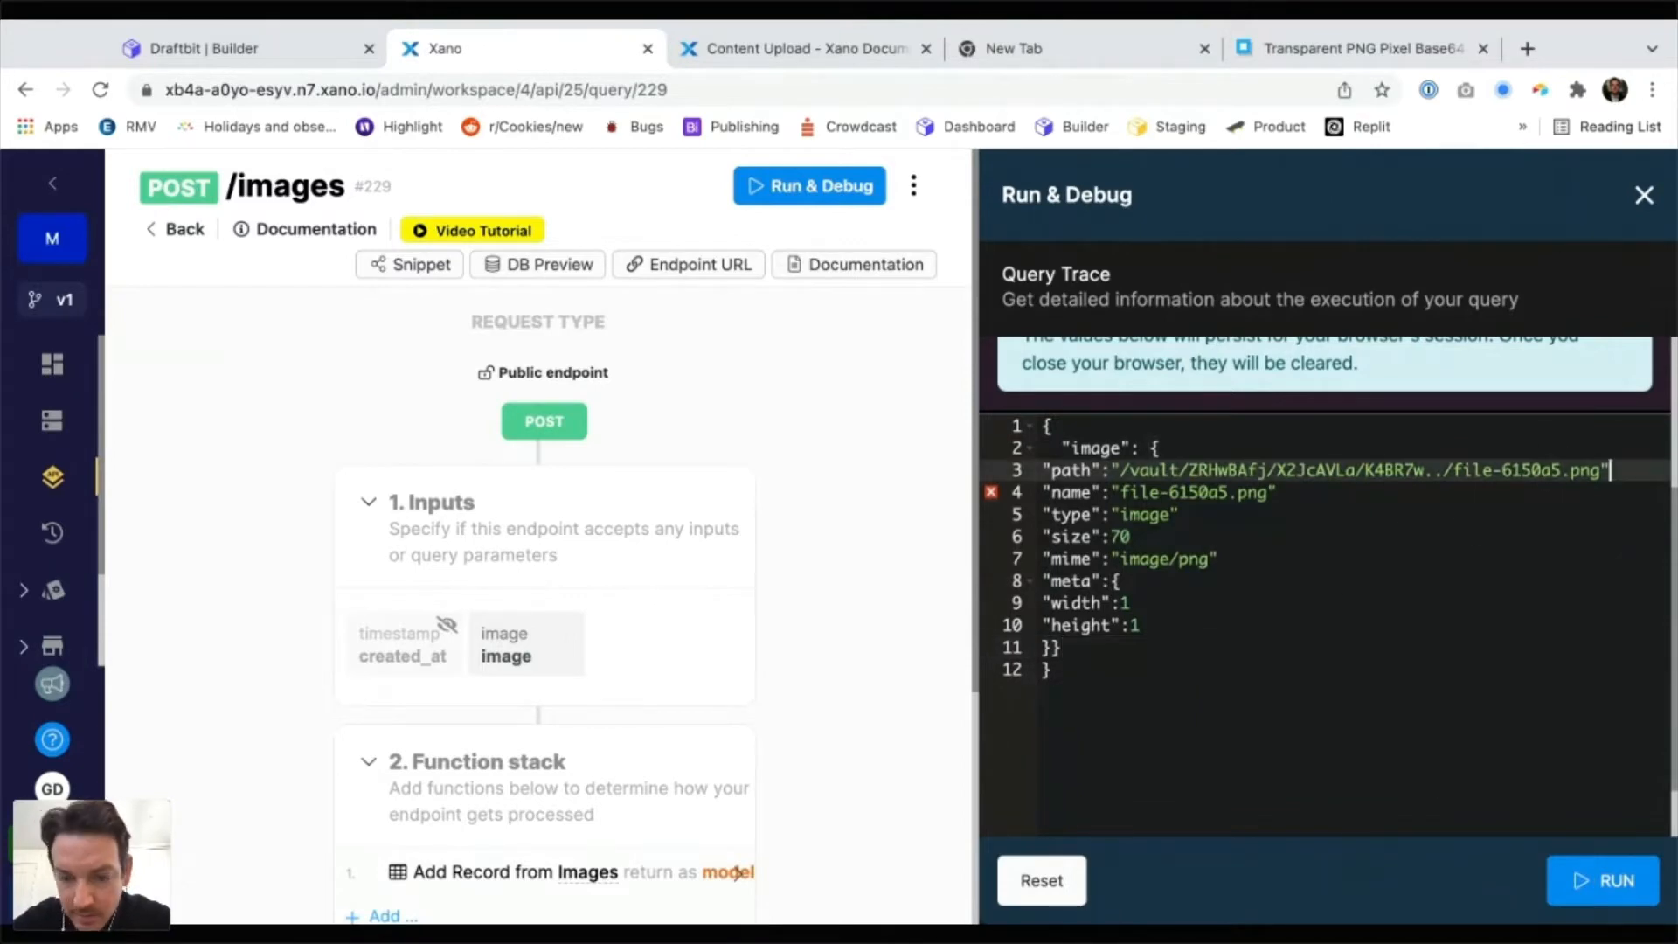
{"action": "type", "text": ","}
{"action": "key", "text": "Down"}
{"action": "type", "text": ","}
{"action": "key", "text": "Down"}
{"action": "type", "text": ","}
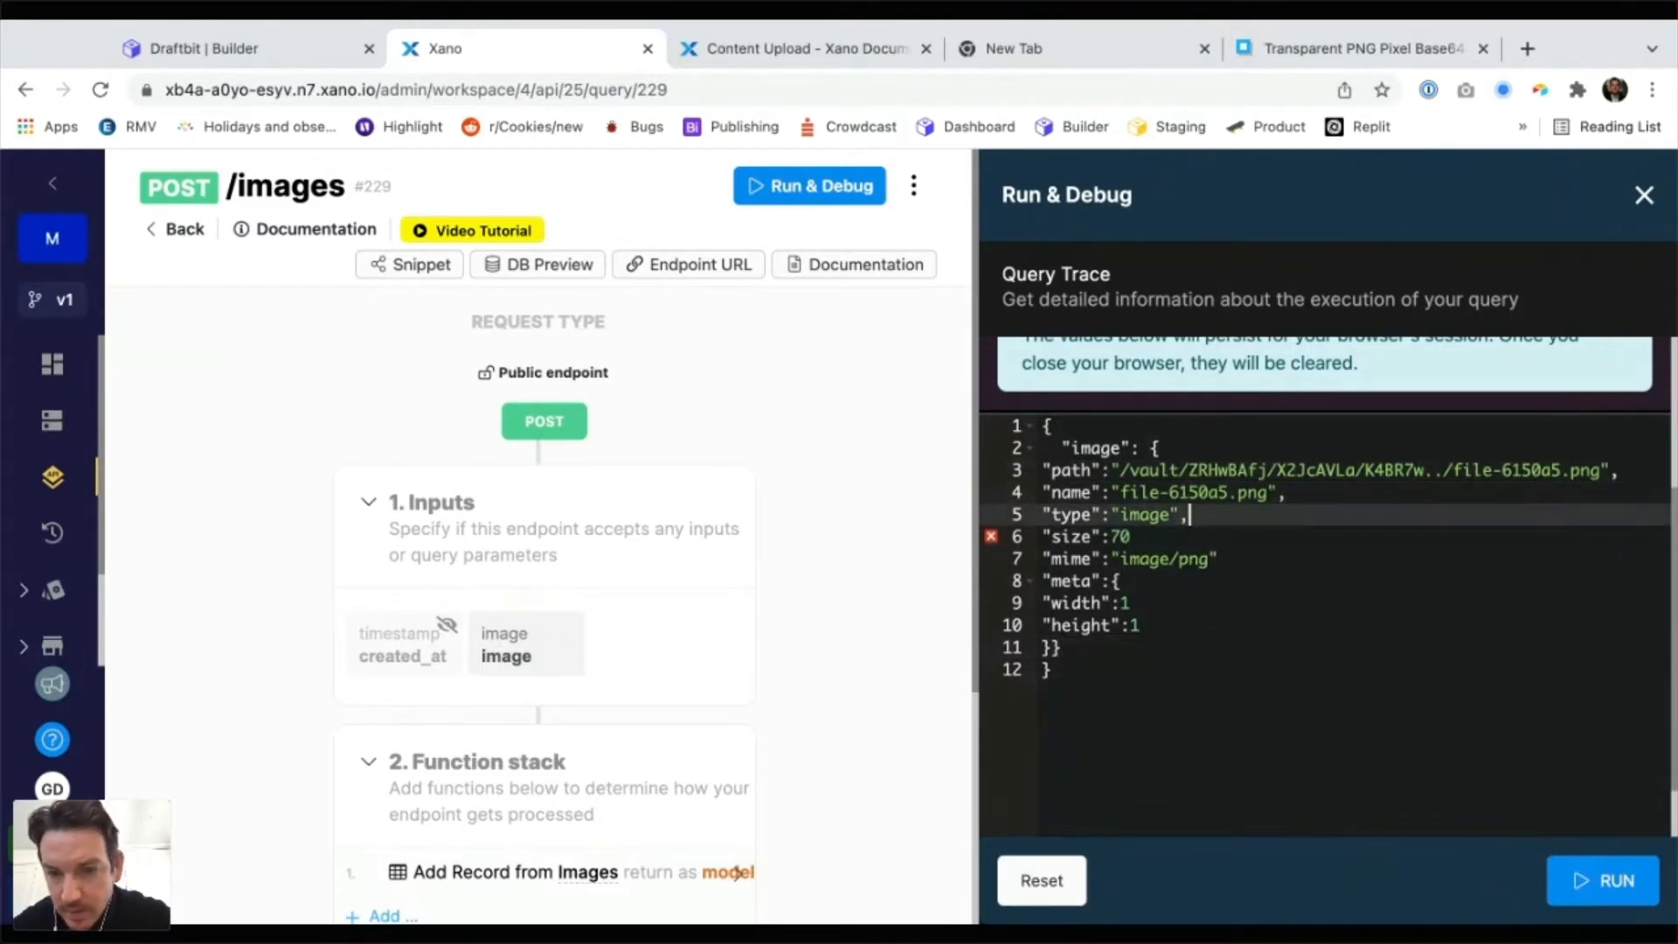
{"action": "key", "text": "Down"}
{"action": "type", "text": ","}
{"action": "key", "text": "Down"}
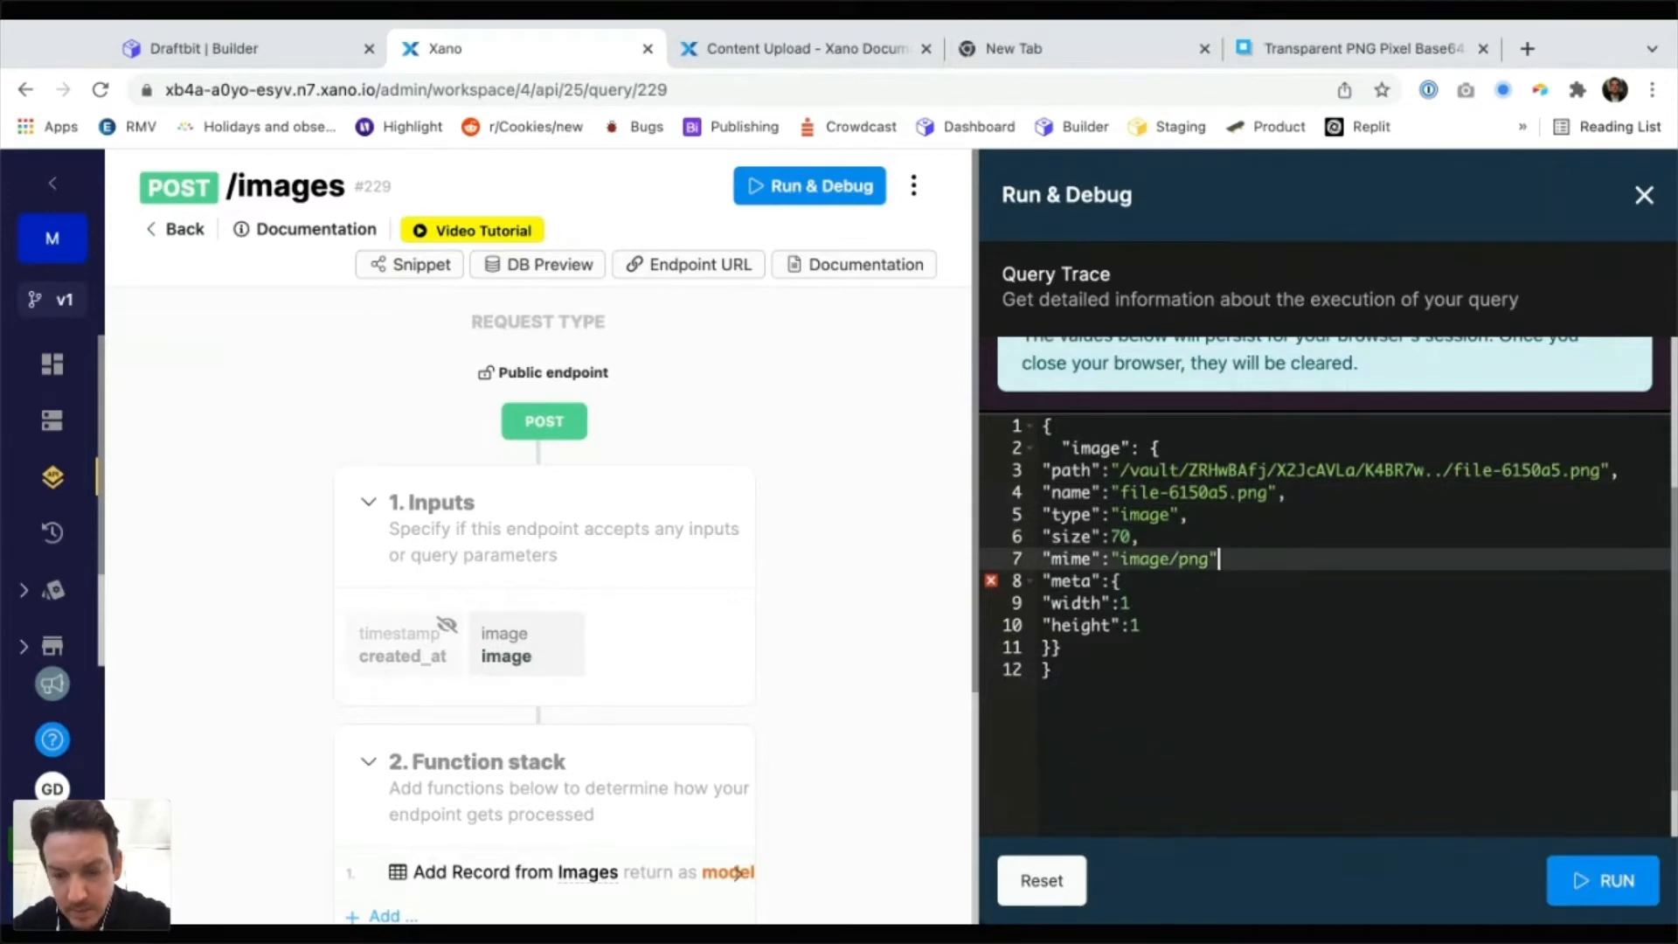
{"action": "type", "text": ","}
{"action": "key", "text": "Down"}
{"action": "type", "text": ","}
{"action": "key", "text": "Down"}
{"action": "key", "text": "BackSpace"}
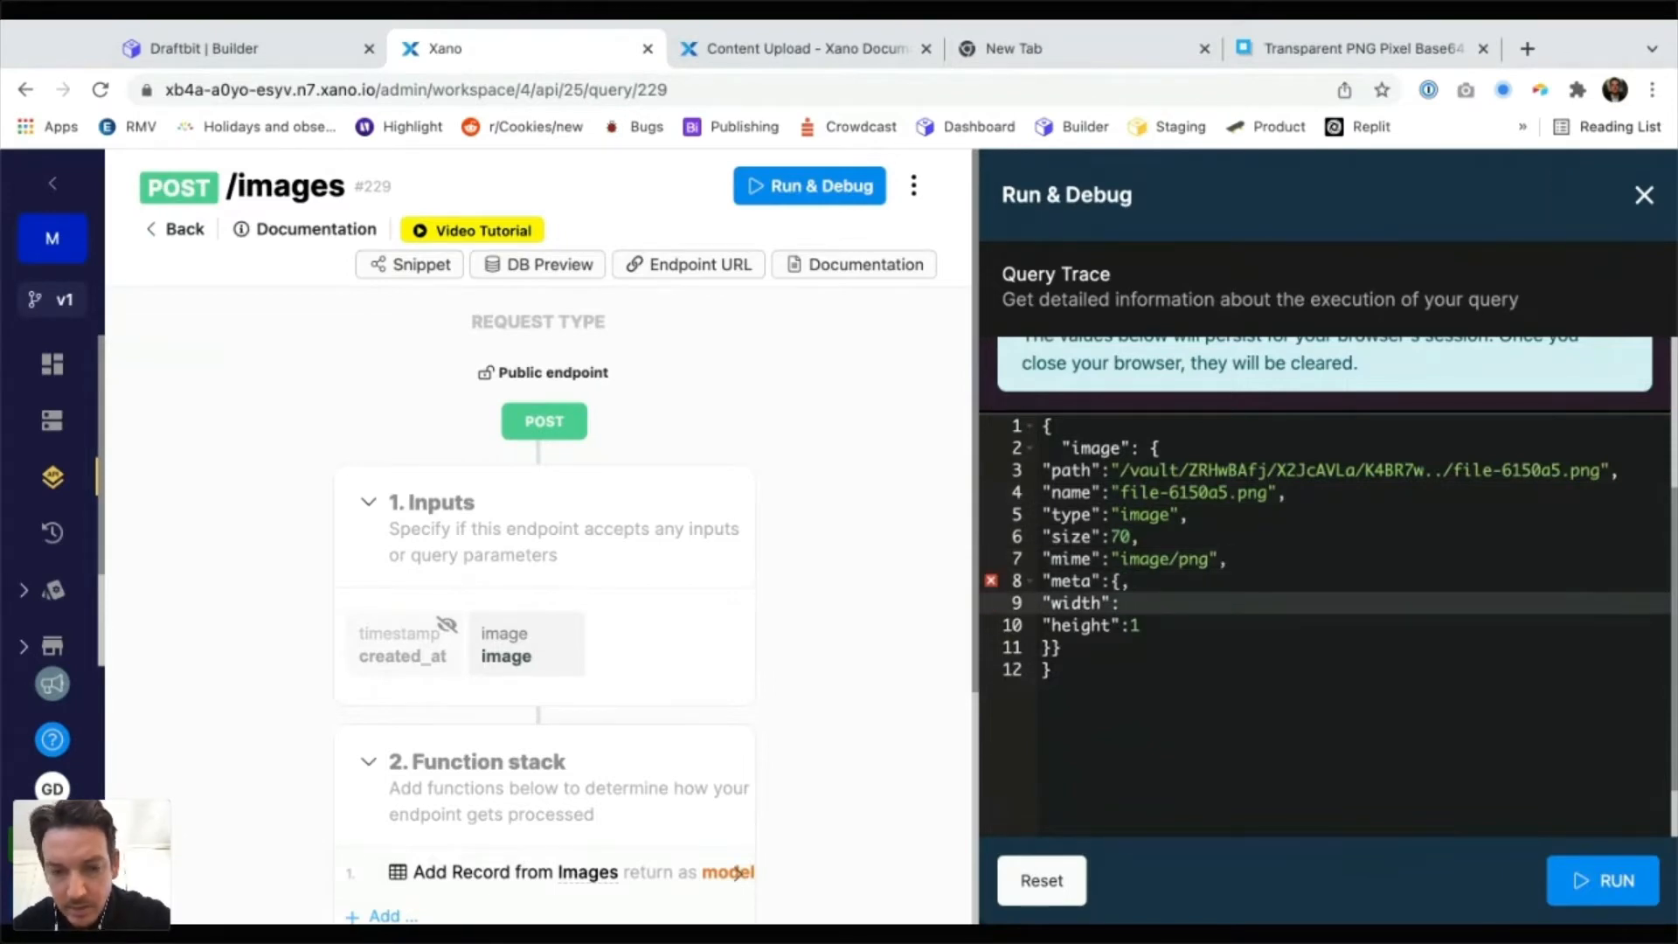
{"action": "key", "text": "Up"}
{"action": "key", "text": "BackSpace"}
{"action": "key", "text": "Down"}
{"action": "type", "text": "1,"}
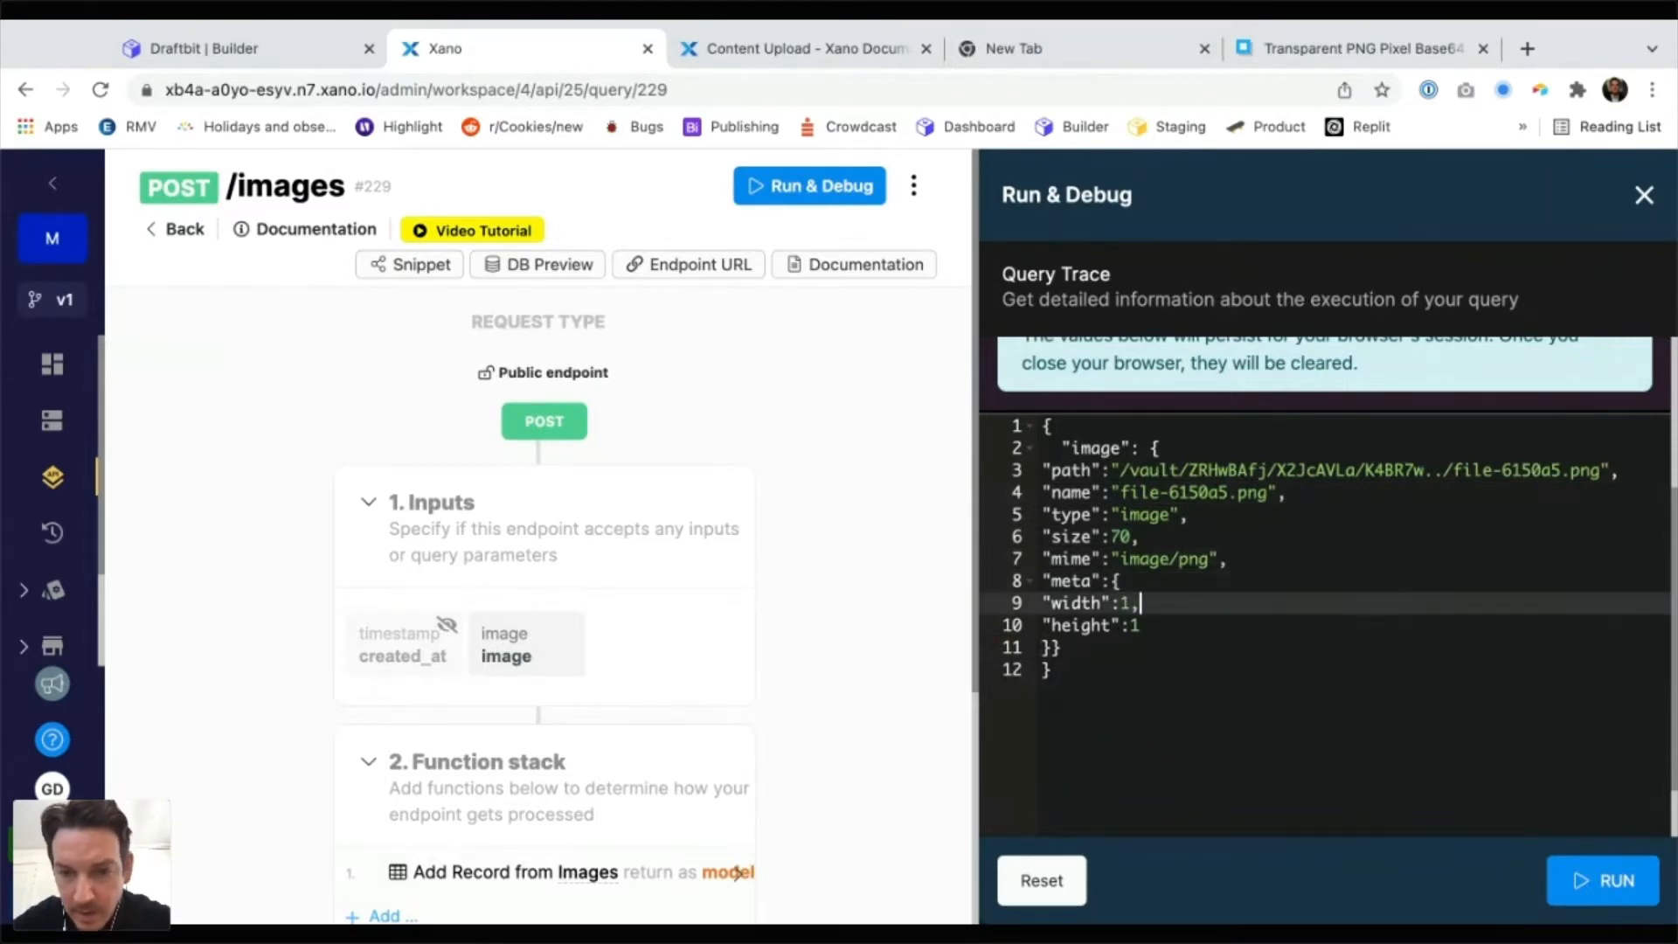
Run the POST /images query and check the newest records in the Images database table
{"action": "left_click", "coordinate": [1650, 883]}
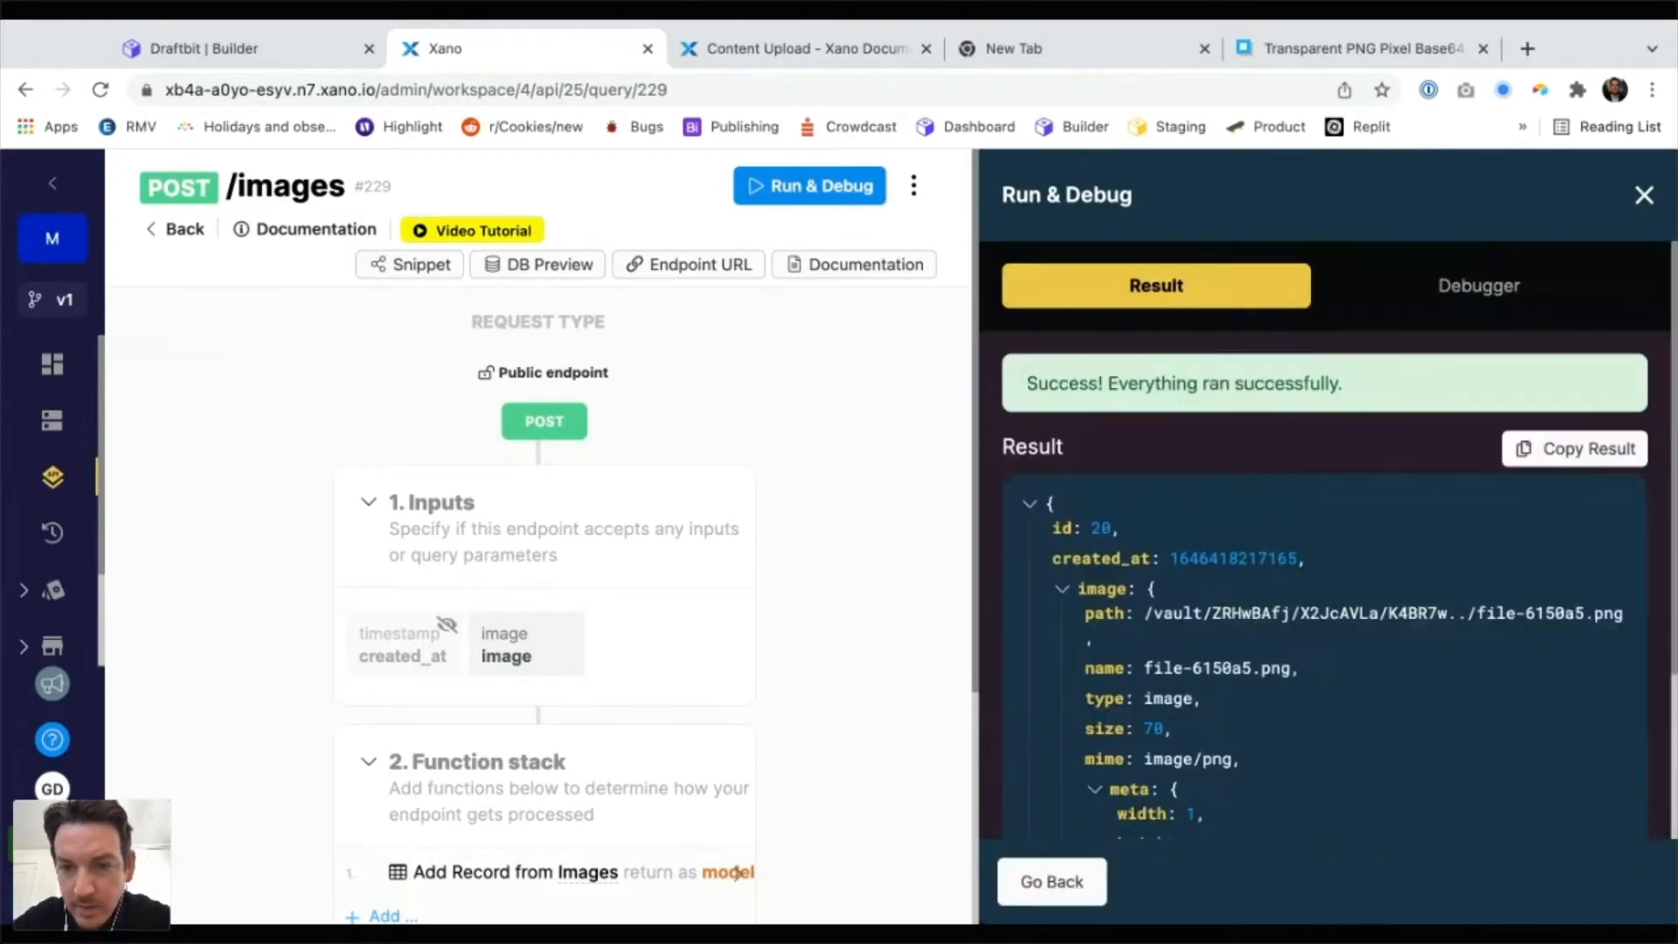
{"action": "scroll", "coordinate": [1650, 869], "scroll_direction": "down", "scroll_amount": 2}
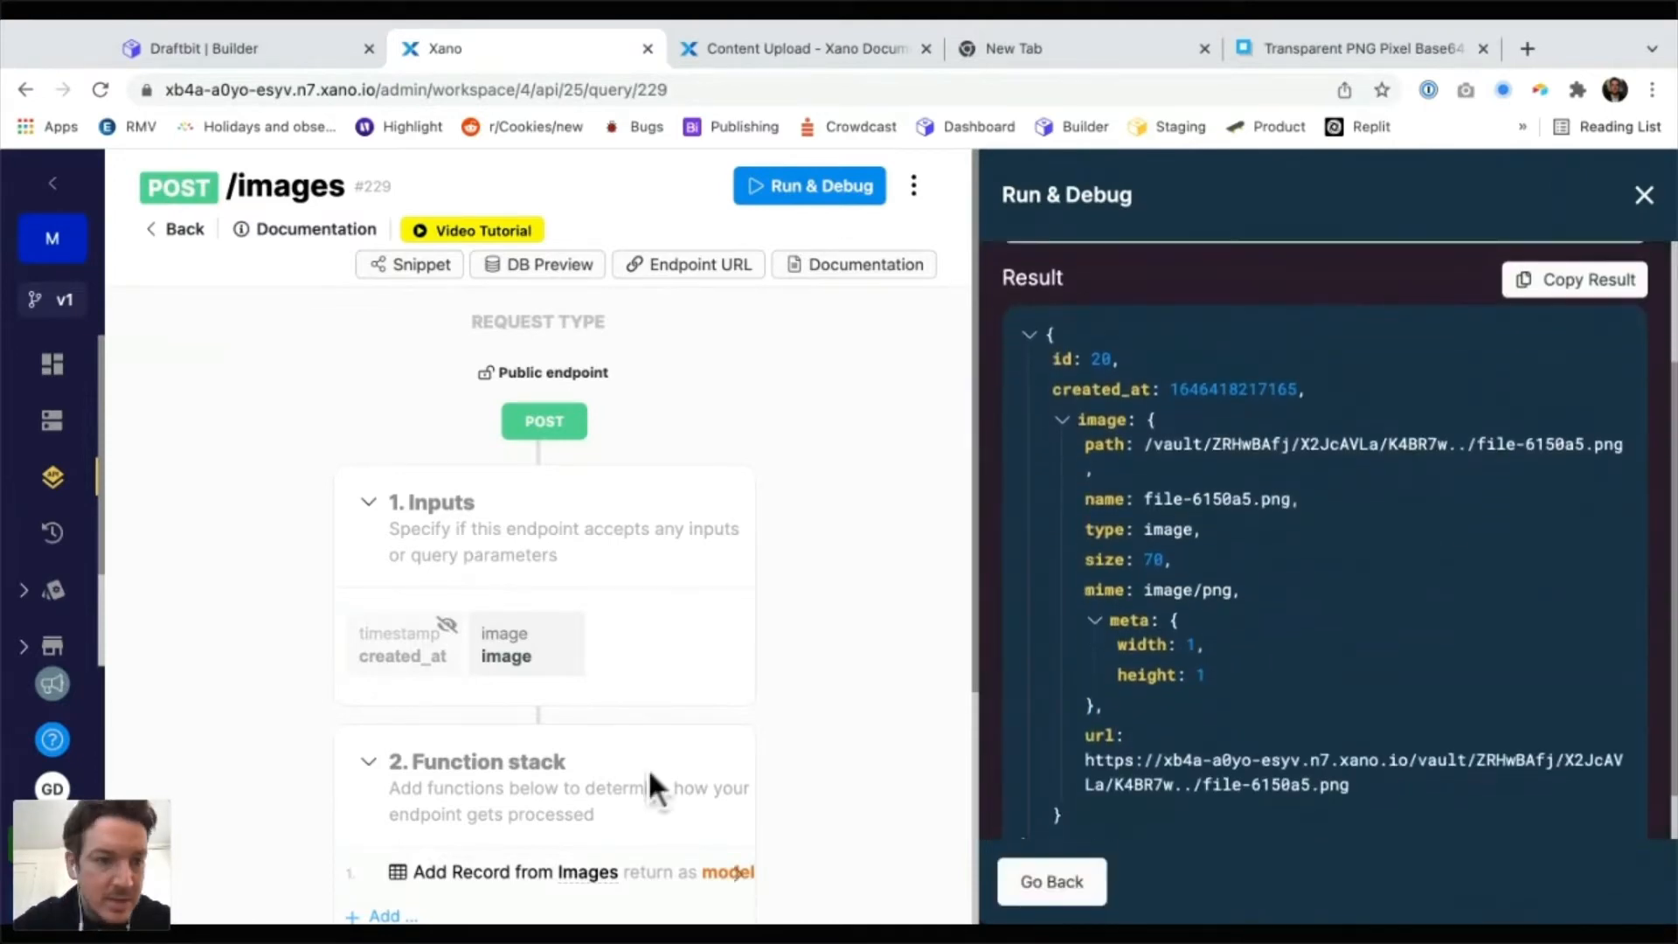
{"action": "left_click", "coordinate": [53, 420]}
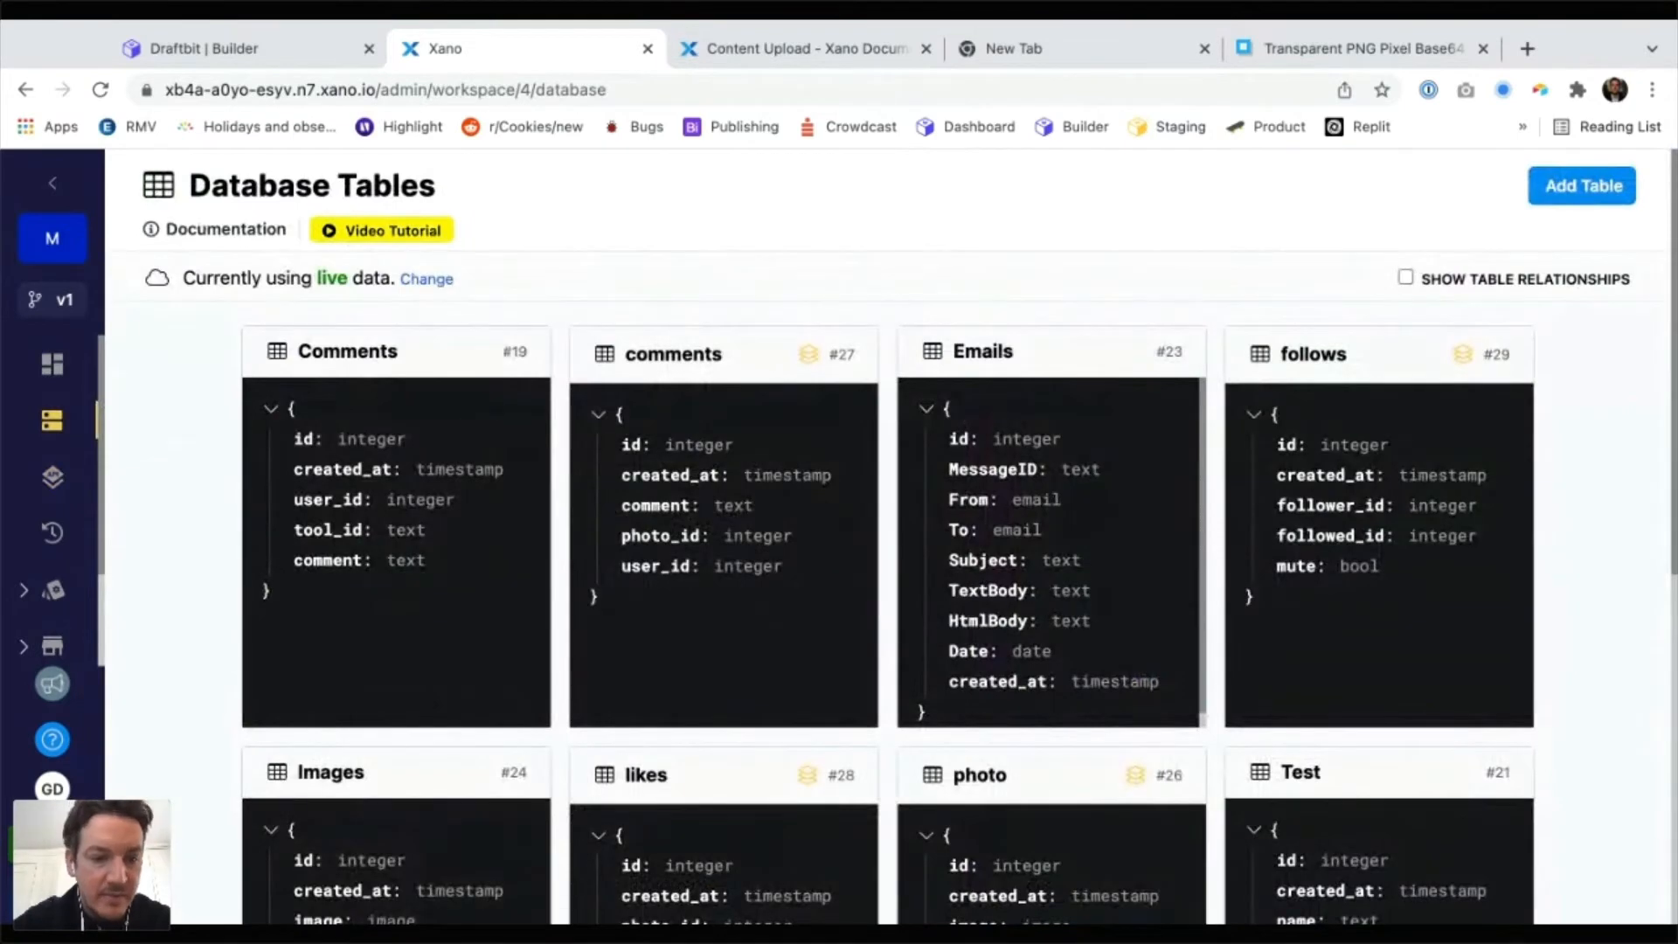
{"action": "left_click", "coordinate": [331, 771]}
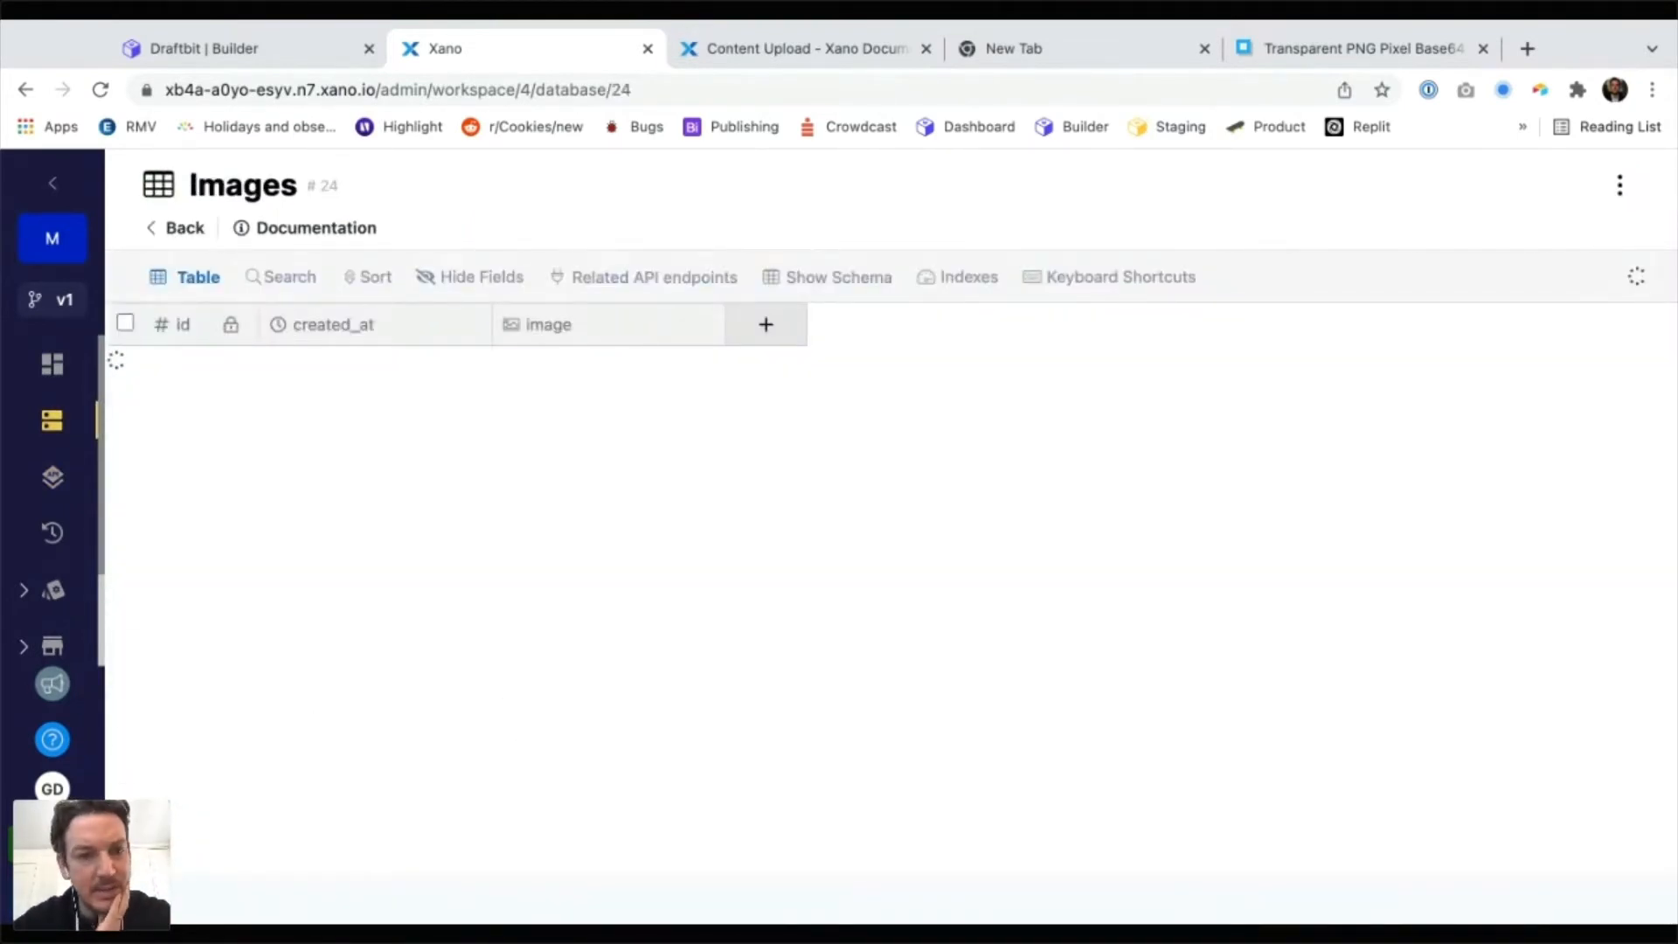
{"action": "scroll", "coordinate": [612, 568], "scroll_direction": "down", "scroll_amount": 5}
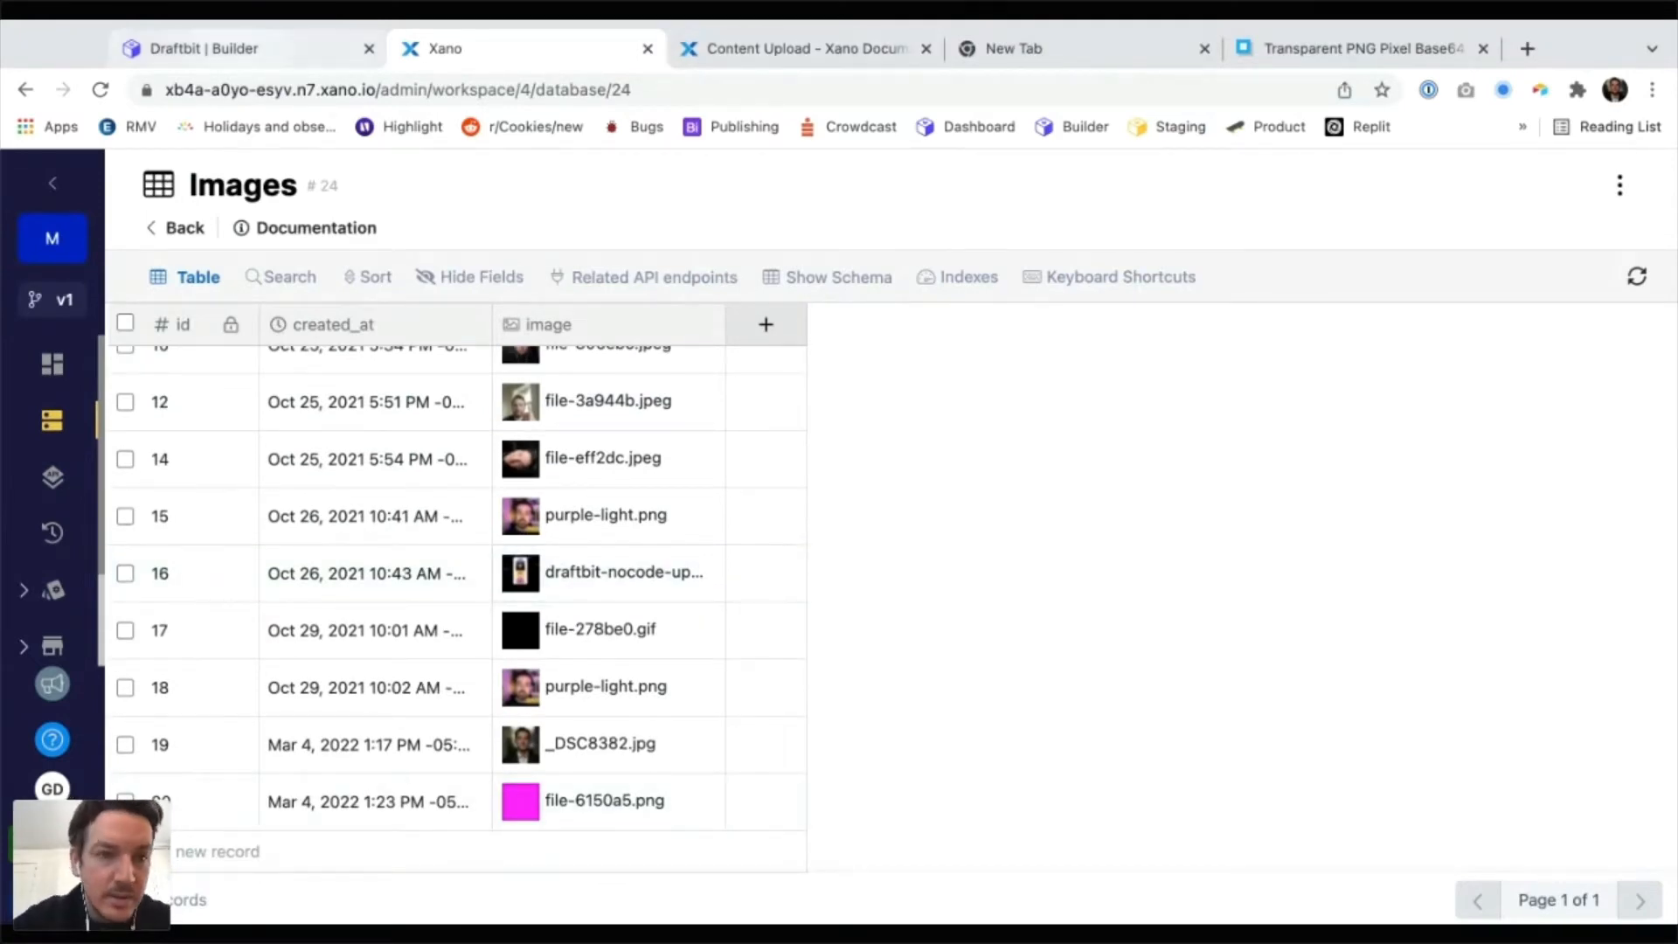
Switch back to Draftbit and add another endpoint to the Xano service, named Post Image
{"action": "left_click", "coordinate": [196, 48]}
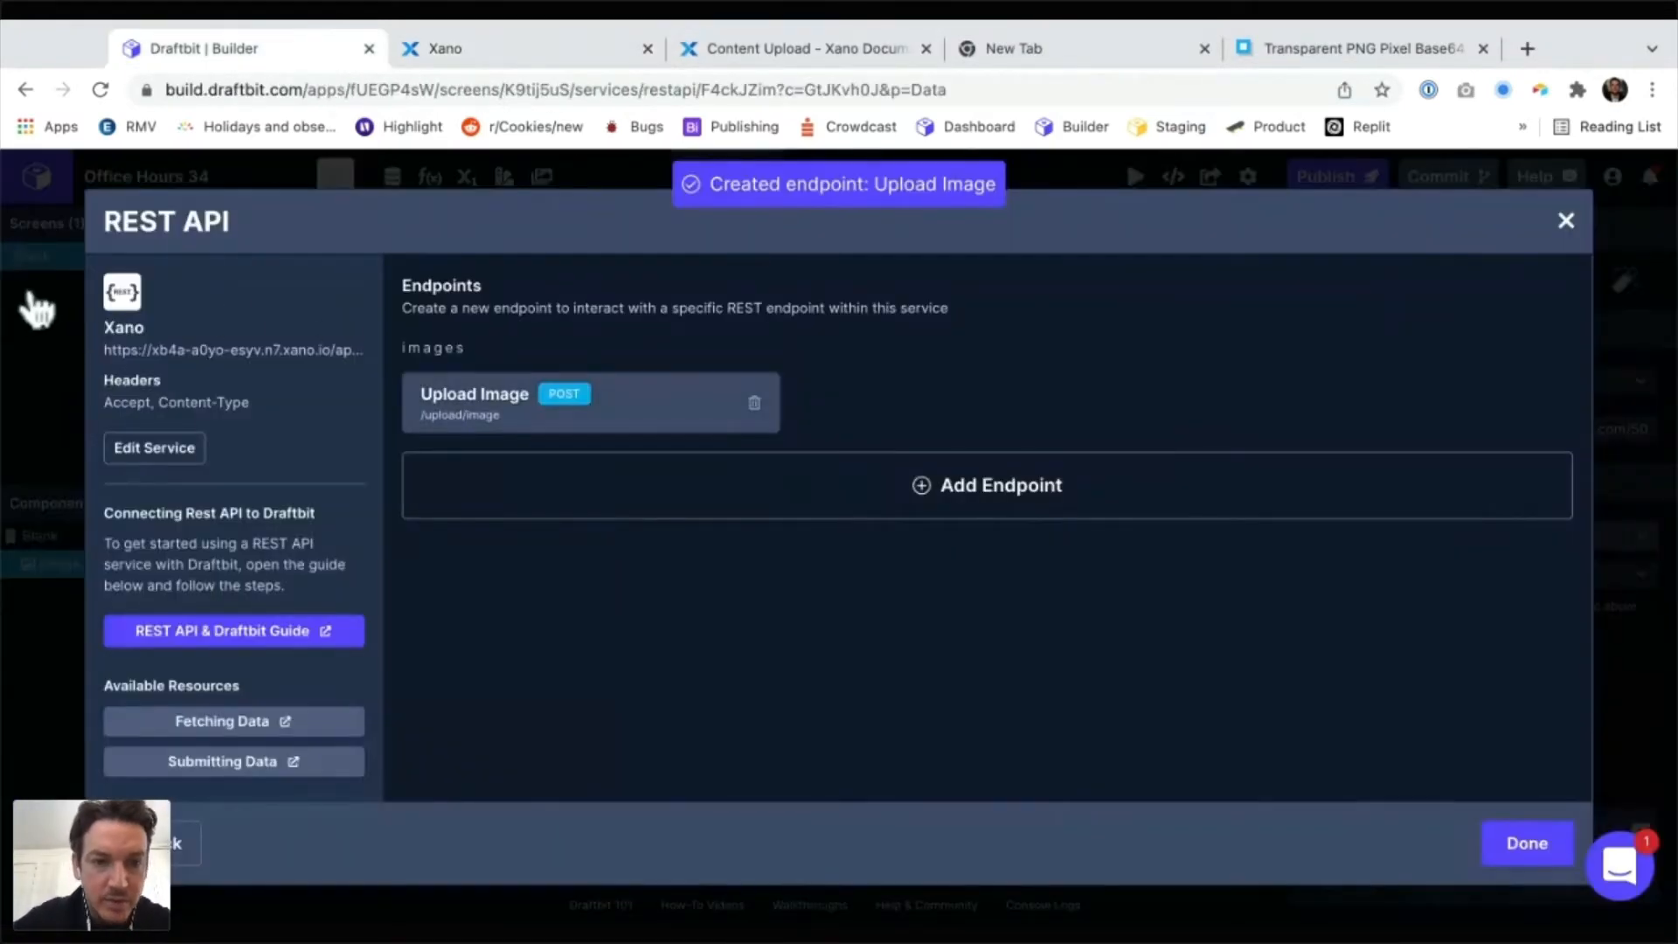
{"action": "left_click", "coordinate": [1050, 519]}
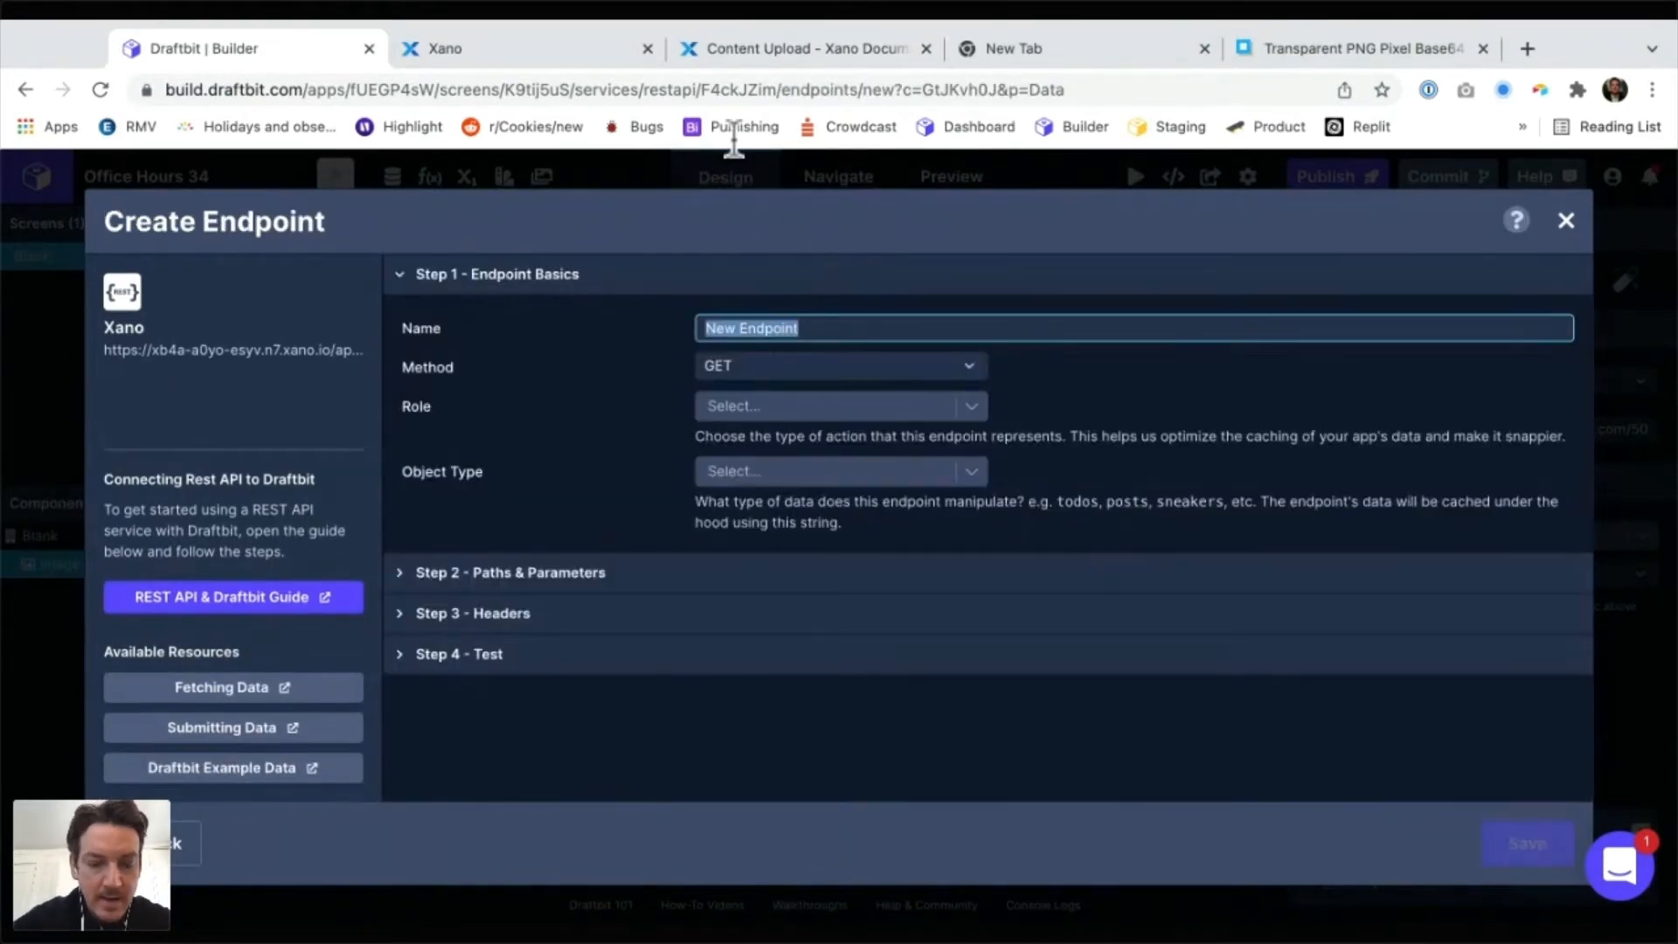
{"action": "type", "text": "Add Image"}
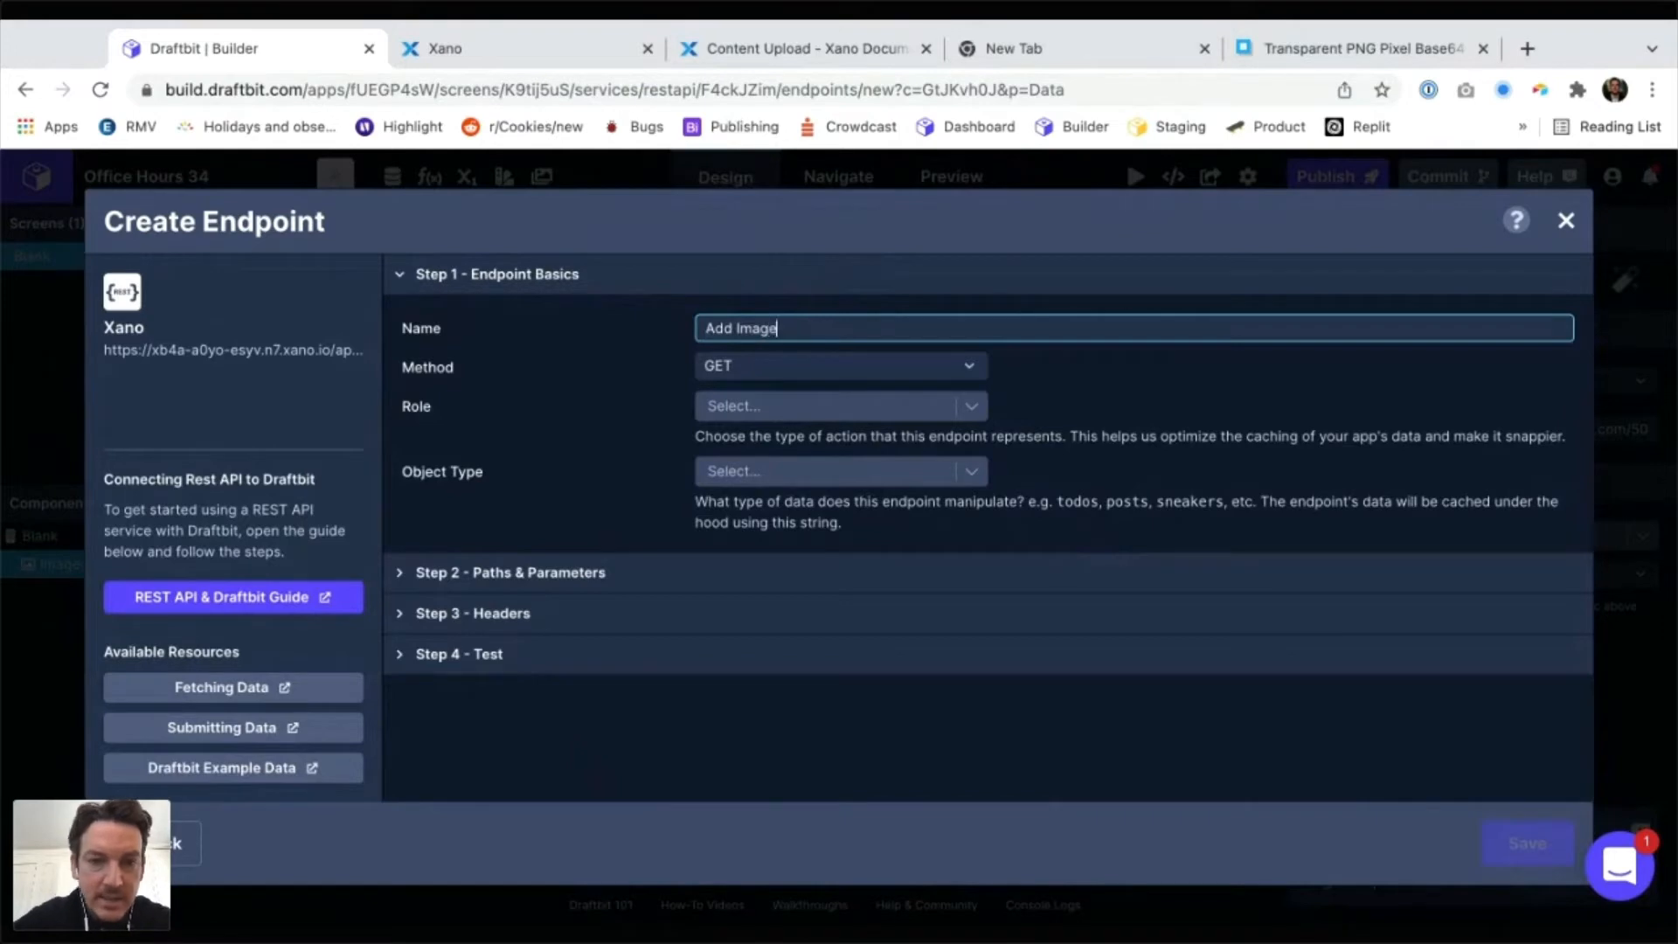
{"action": "key", "text": "alt+shift+Right"}
{"action": "type", "text": "Post"}
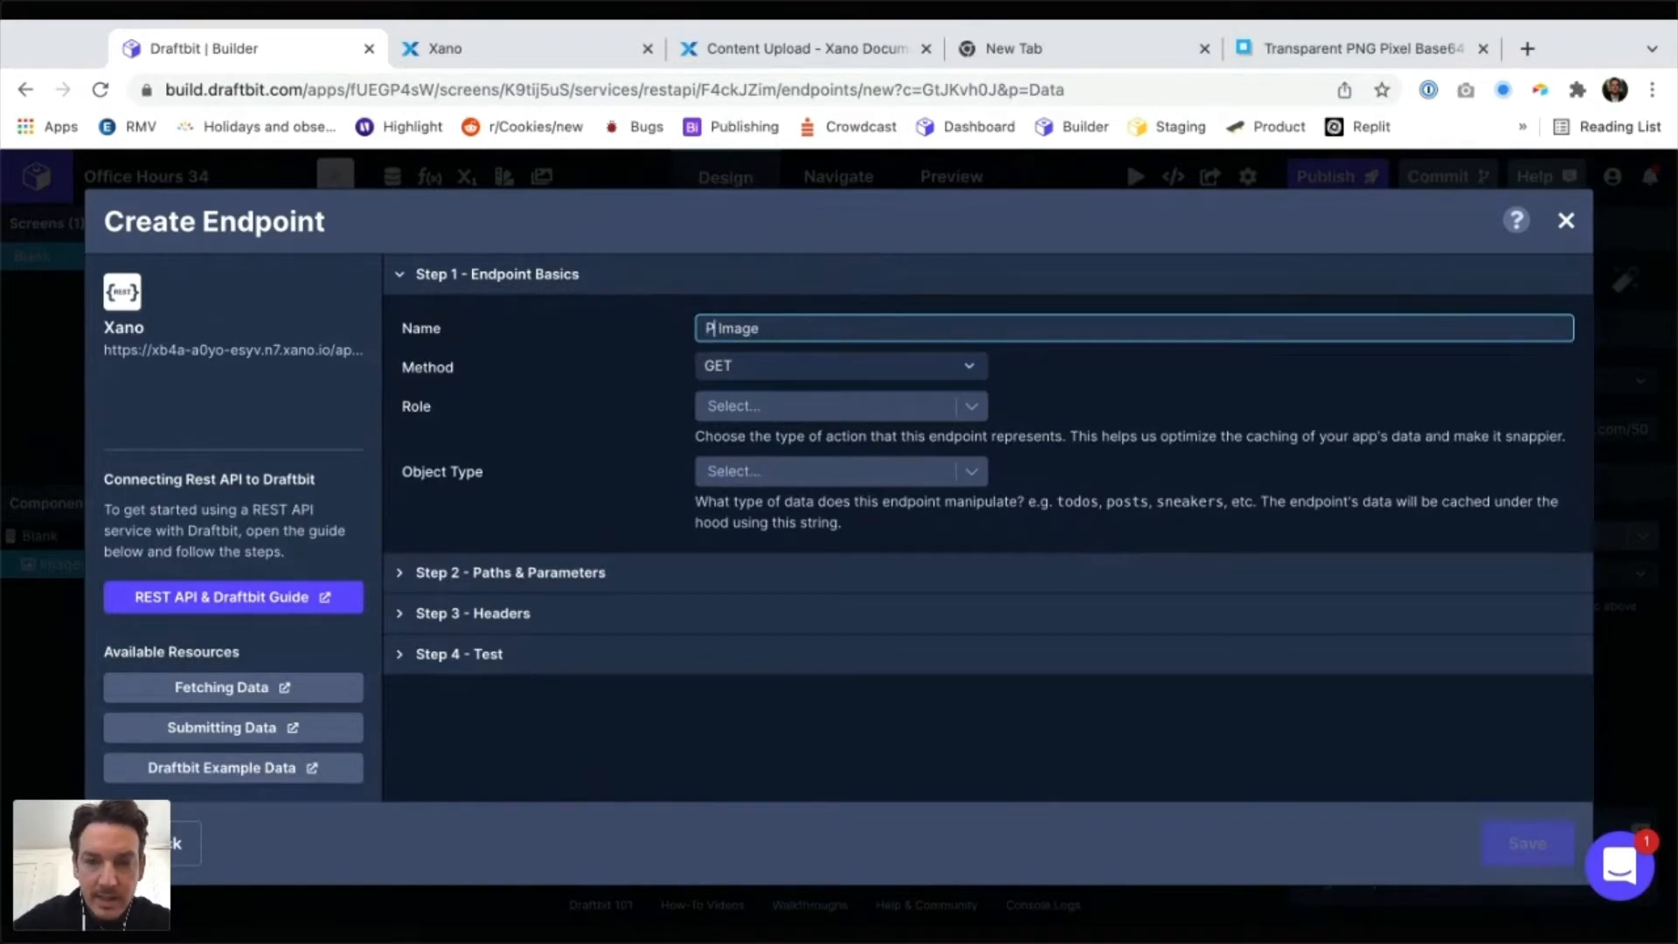
Set the endpoint's method to POST and its object type to images
{"action": "key", "text": "Tab"}
{"action": "key", "text": "Down"}
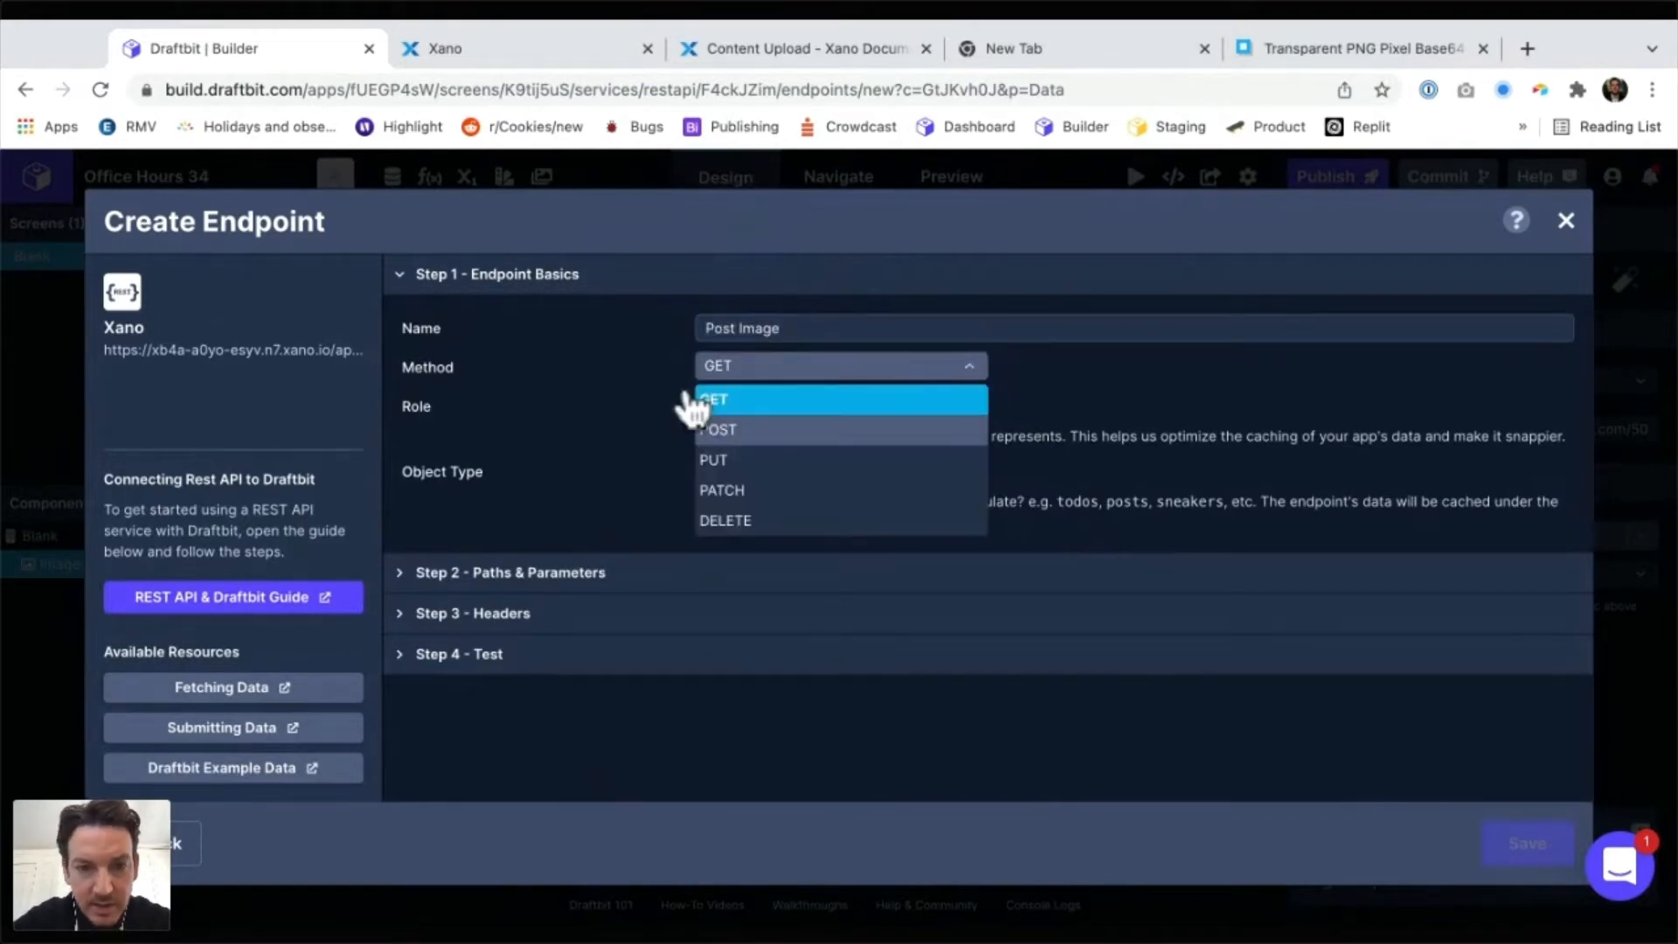
{"action": "key", "text": "Down"}
{"action": "key", "text": "Return"}
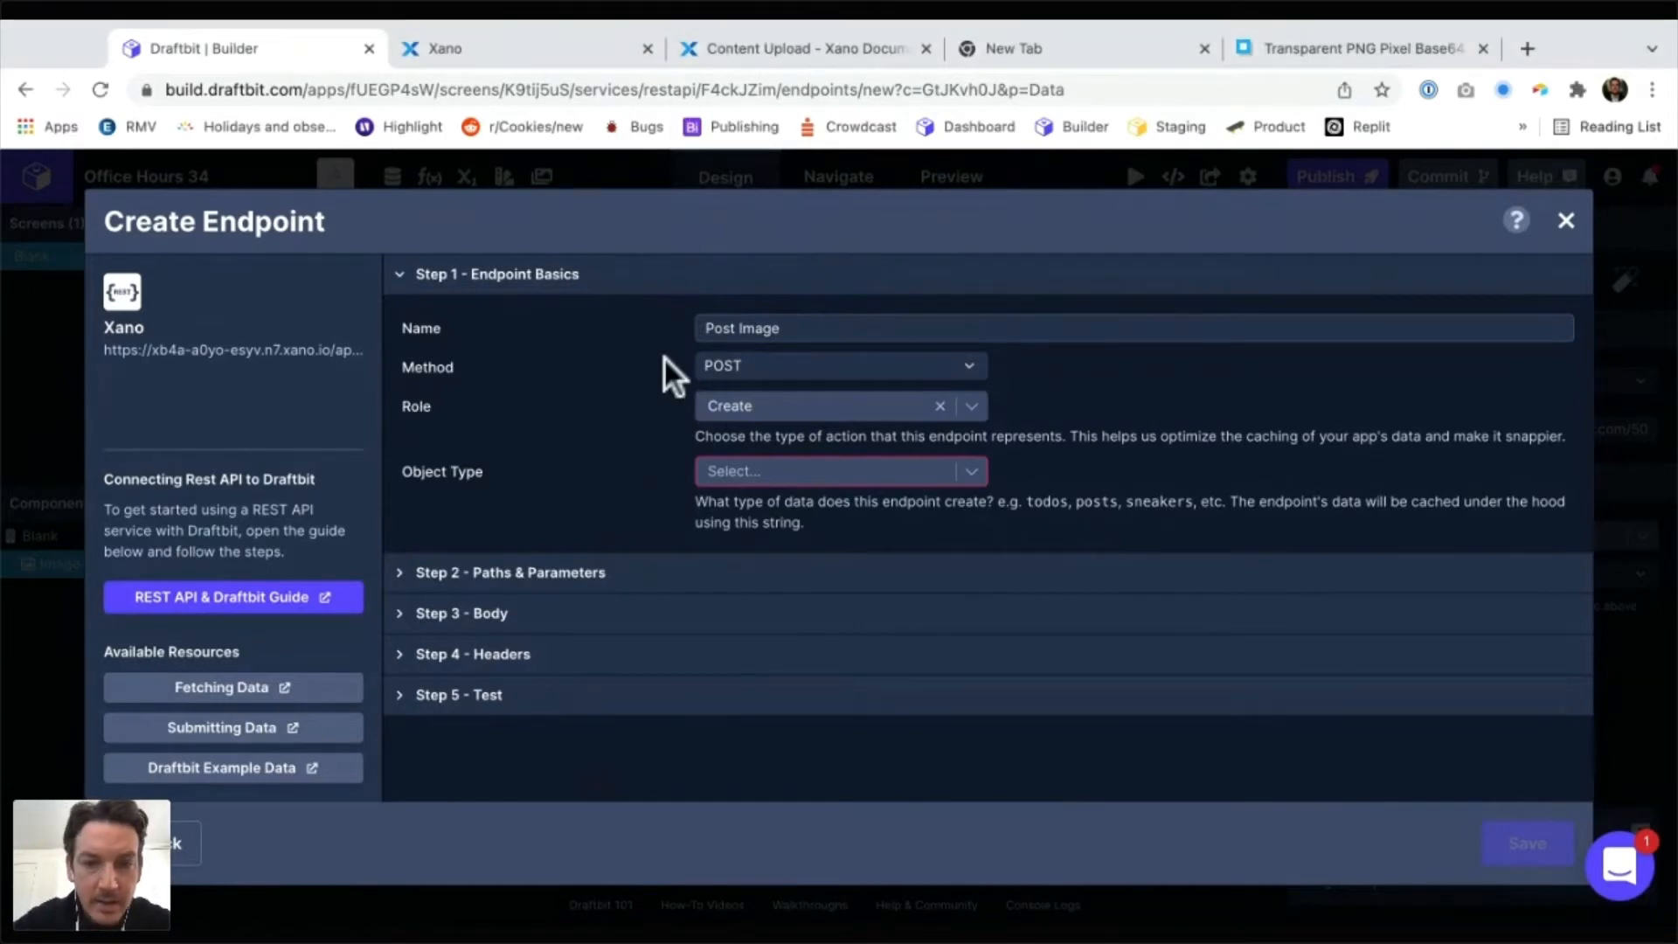
{"action": "key", "text": "Down"}
{"action": "key", "text": "Return"}
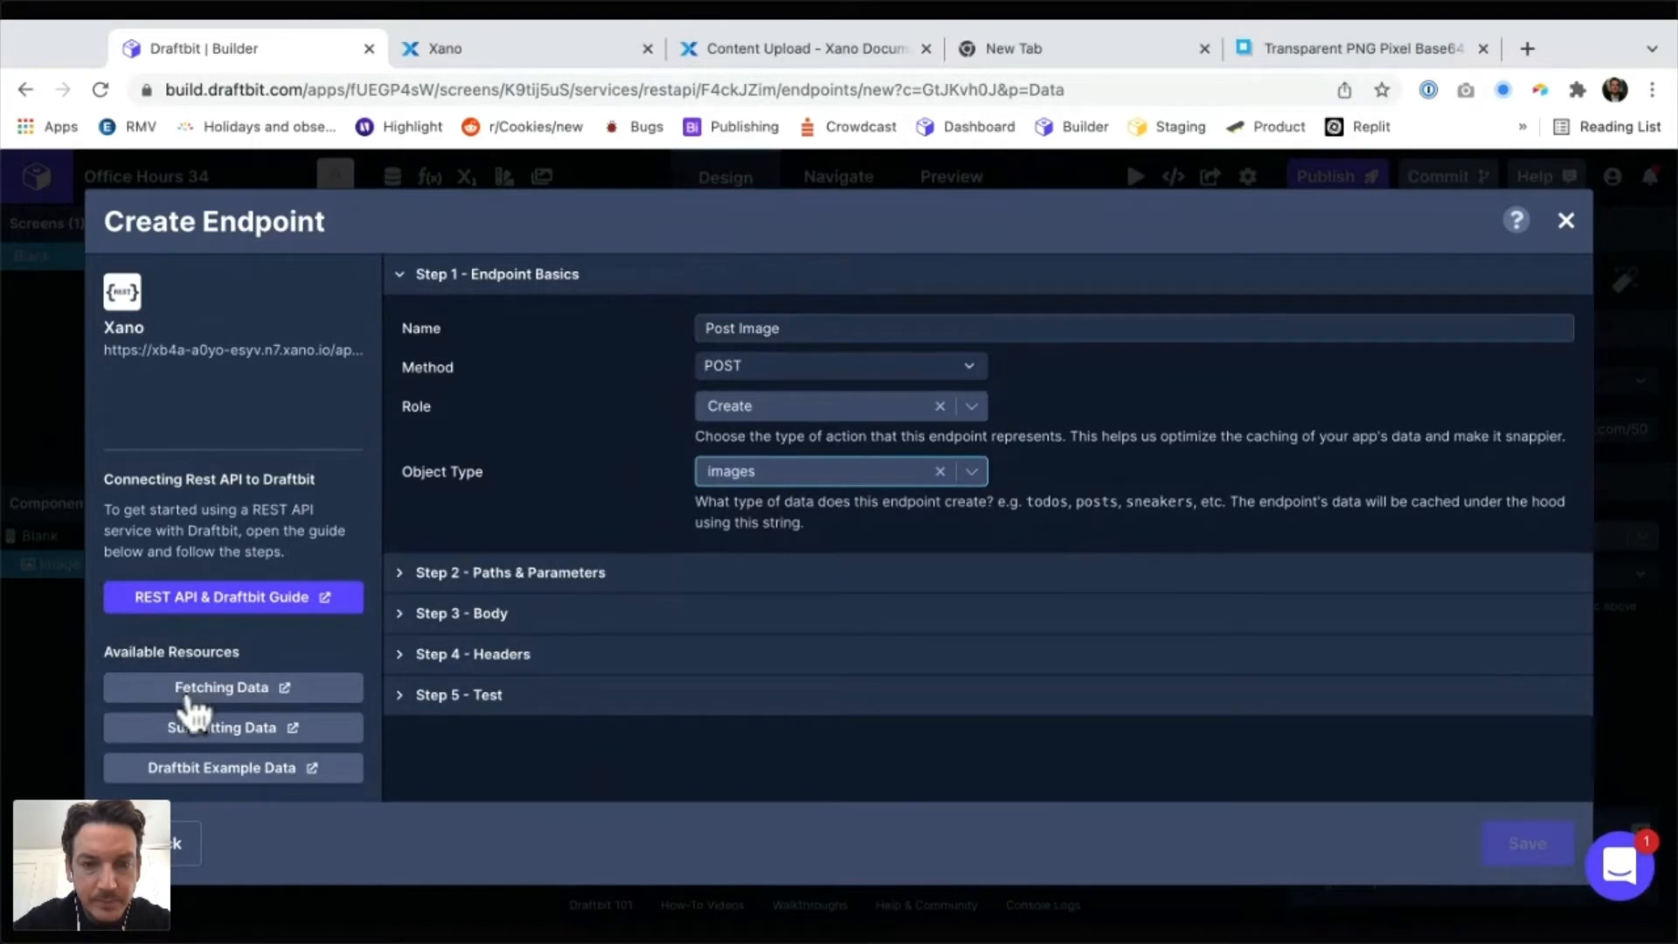
Set the Post Image endpoint's path to /images, checking it against the POST endpoint in Xano's Upload Image API group
{"action": "left_click", "coordinate": [510, 572]}
{"action": "left_click", "coordinate": [490, 400]}
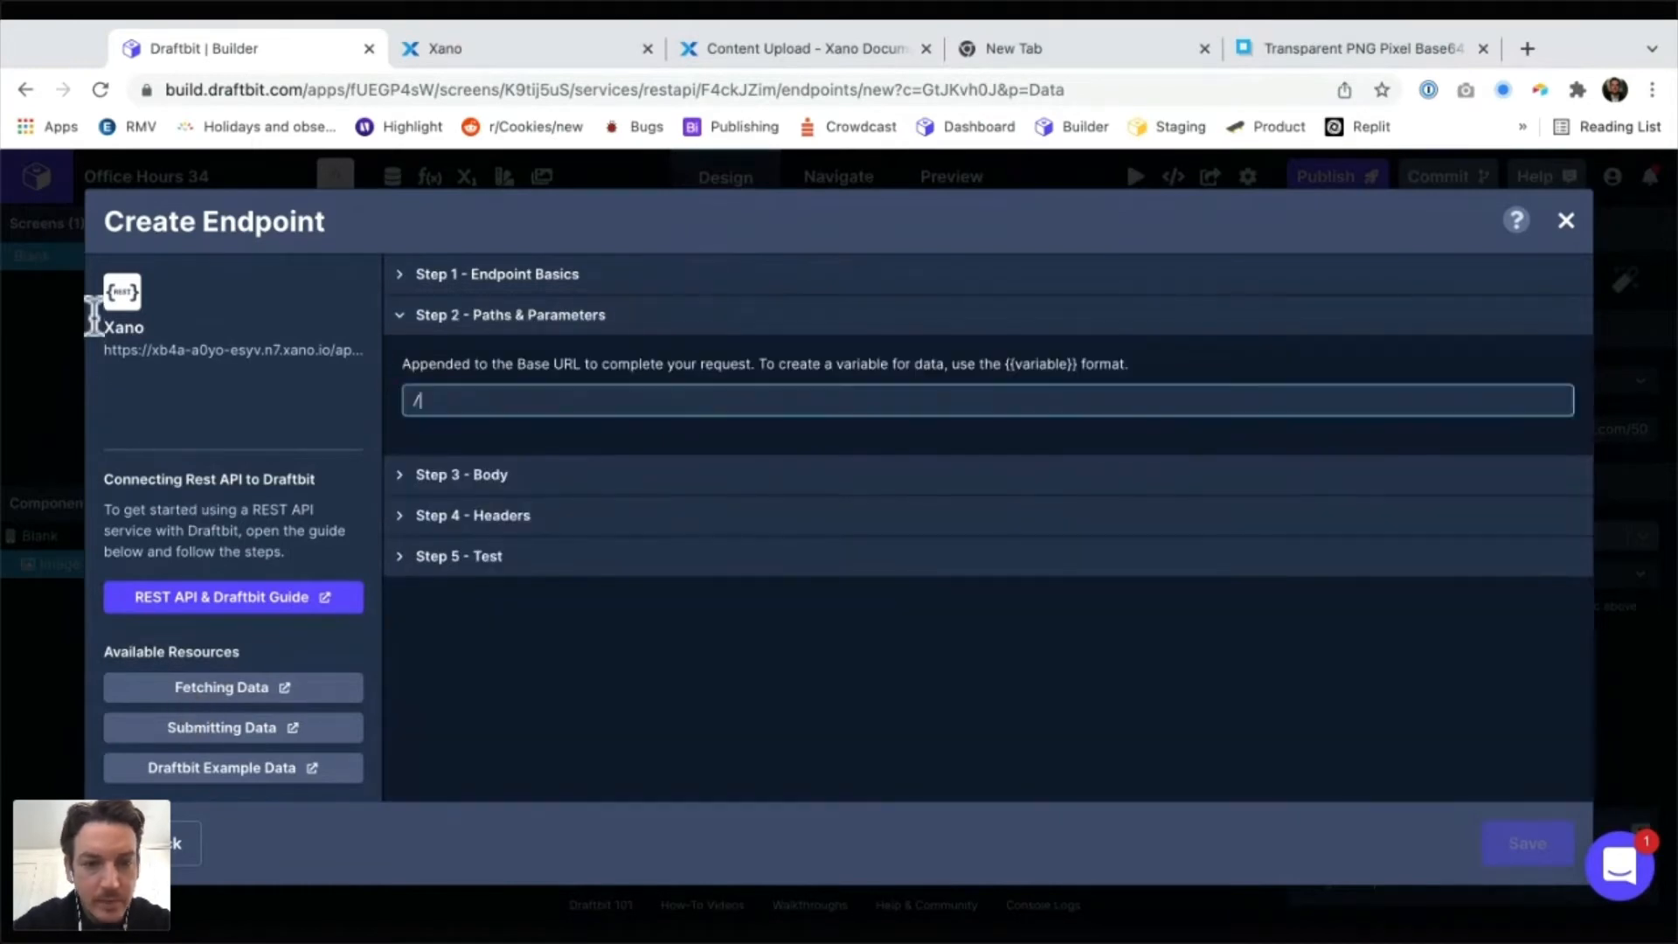
{"action": "key", "text": "ctrl+Tab"}
{"action": "key", "text": "ctrl+Tab"}
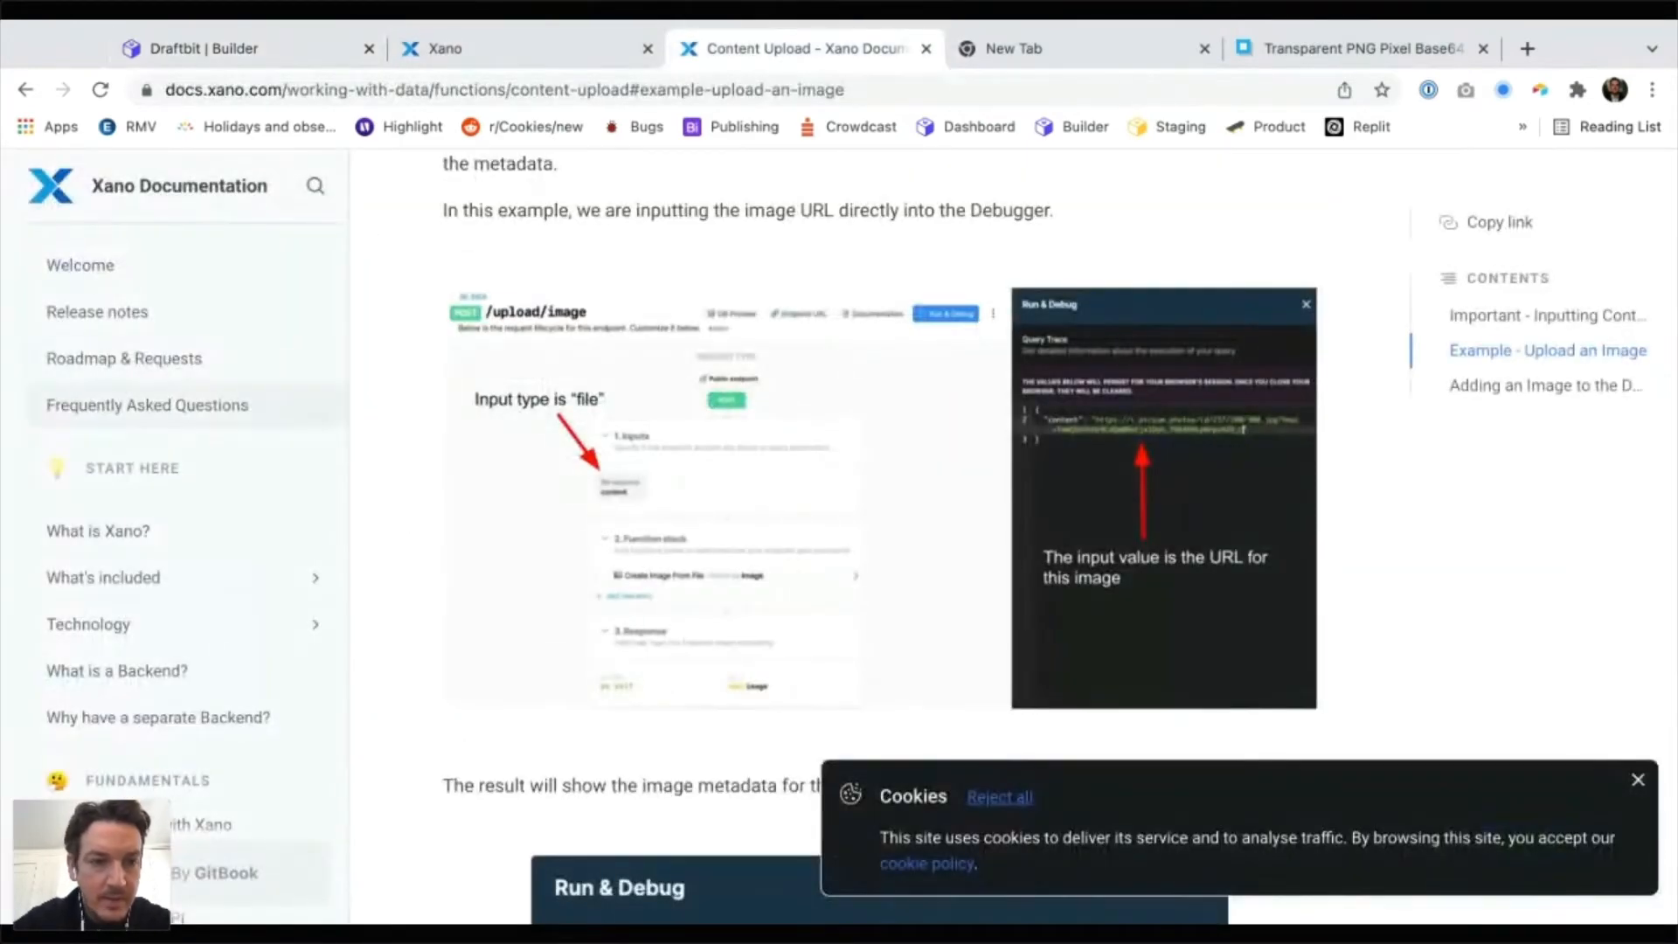
{"action": "key", "text": "ctrl+shift+Tab"}
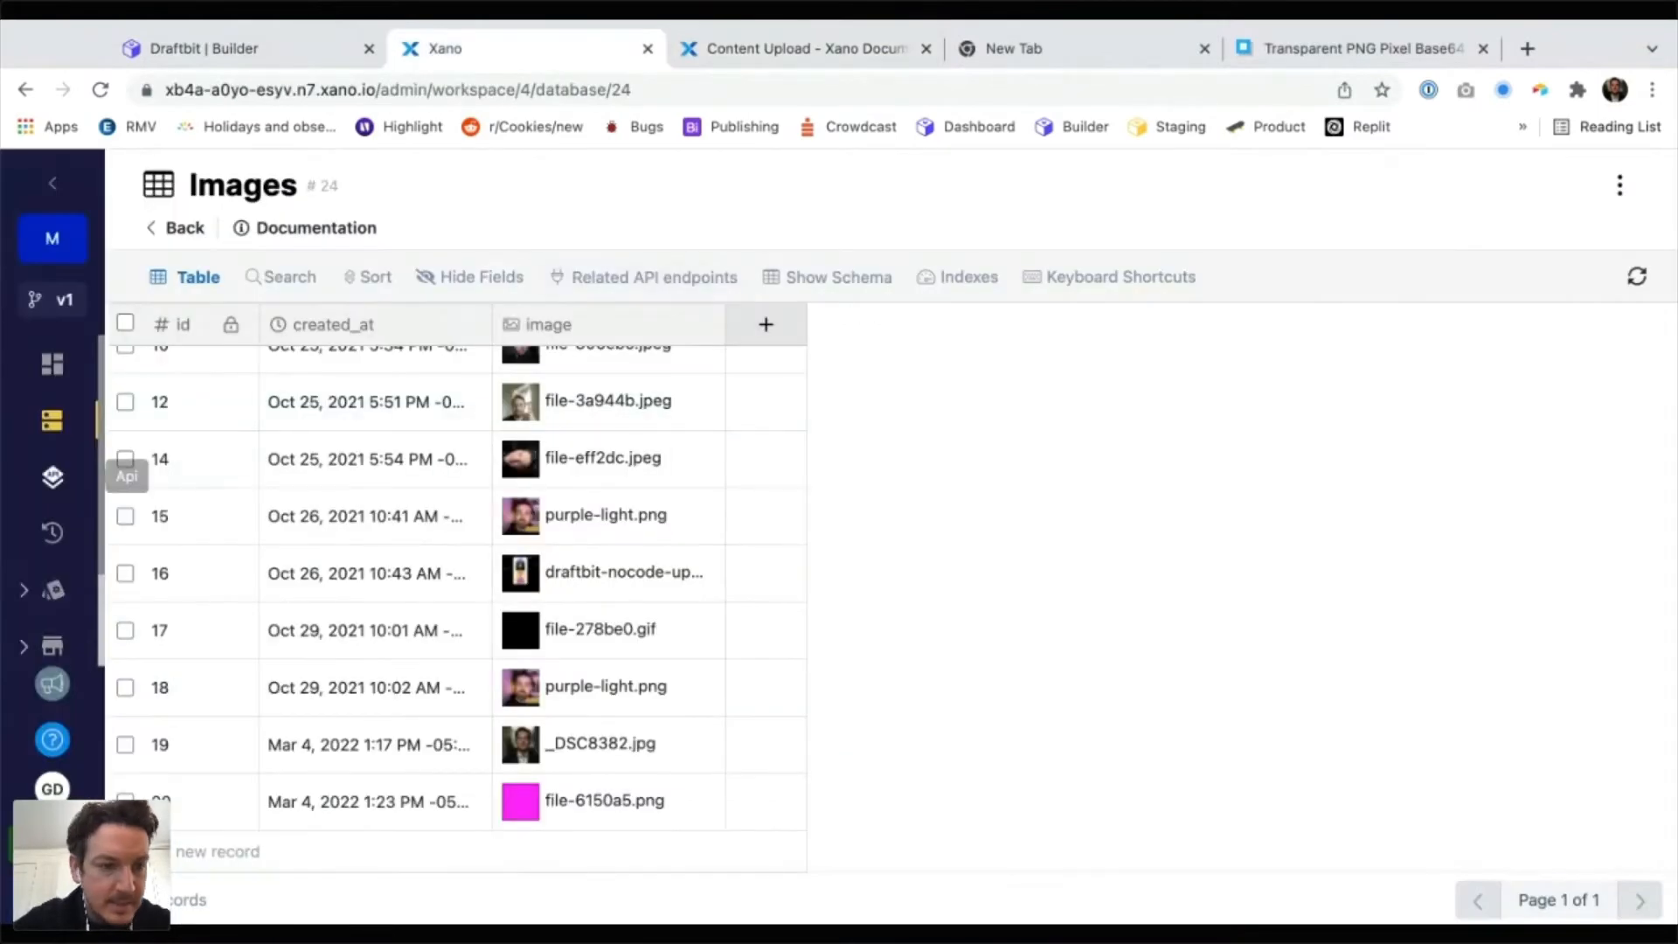
{"action": "left_click", "coordinate": [52, 476]}
{"action": "scroll", "coordinate": [787, 524], "scroll_direction": "down", "scroll_amount": 8}
{"action": "left_click", "coordinate": [472, 812]}
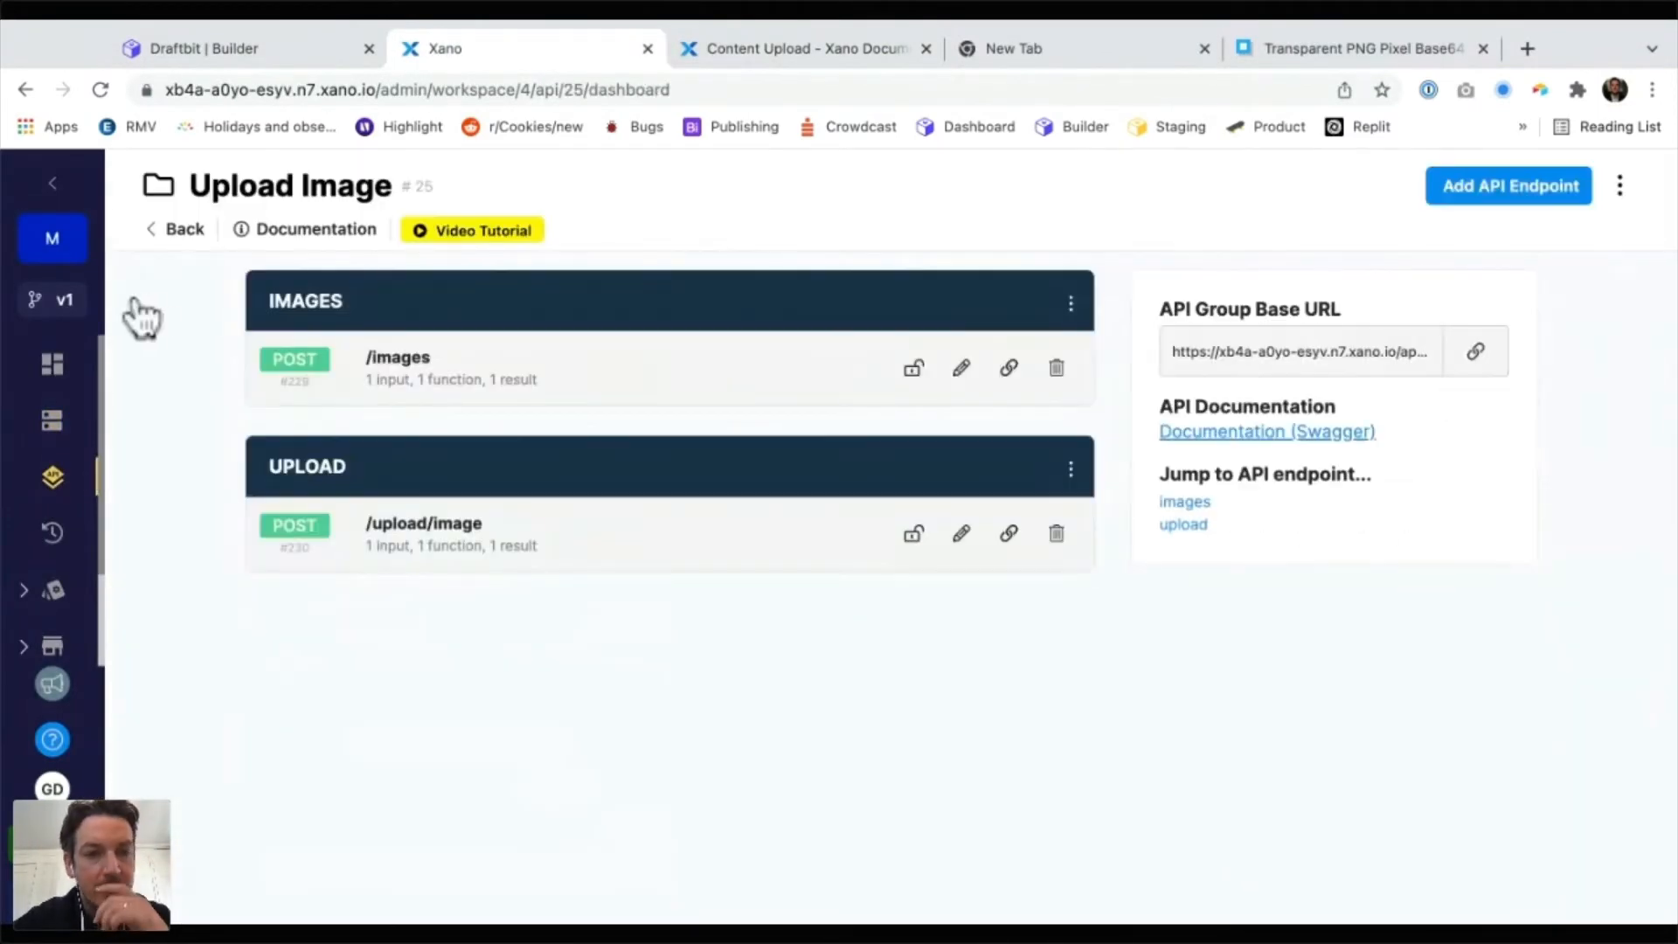
{"action": "left_click", "coordinate": [399, 358]}
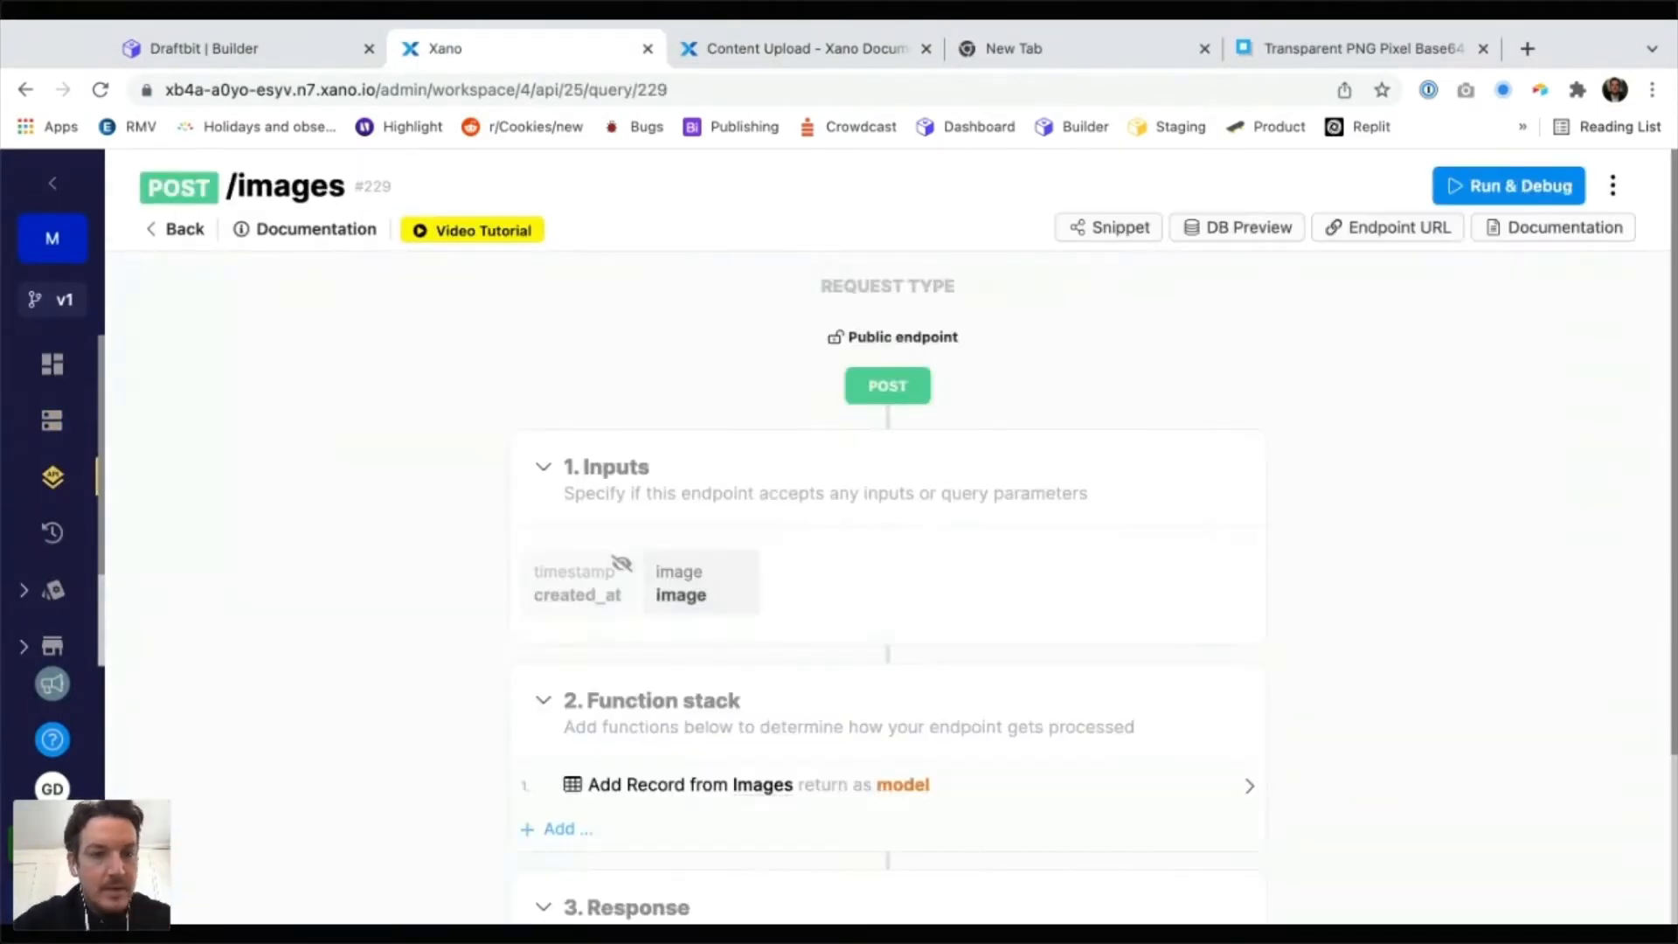
{"action": "key", "text": "ctrl+shift+Tab"}
{"action": "type", "text": "images"}
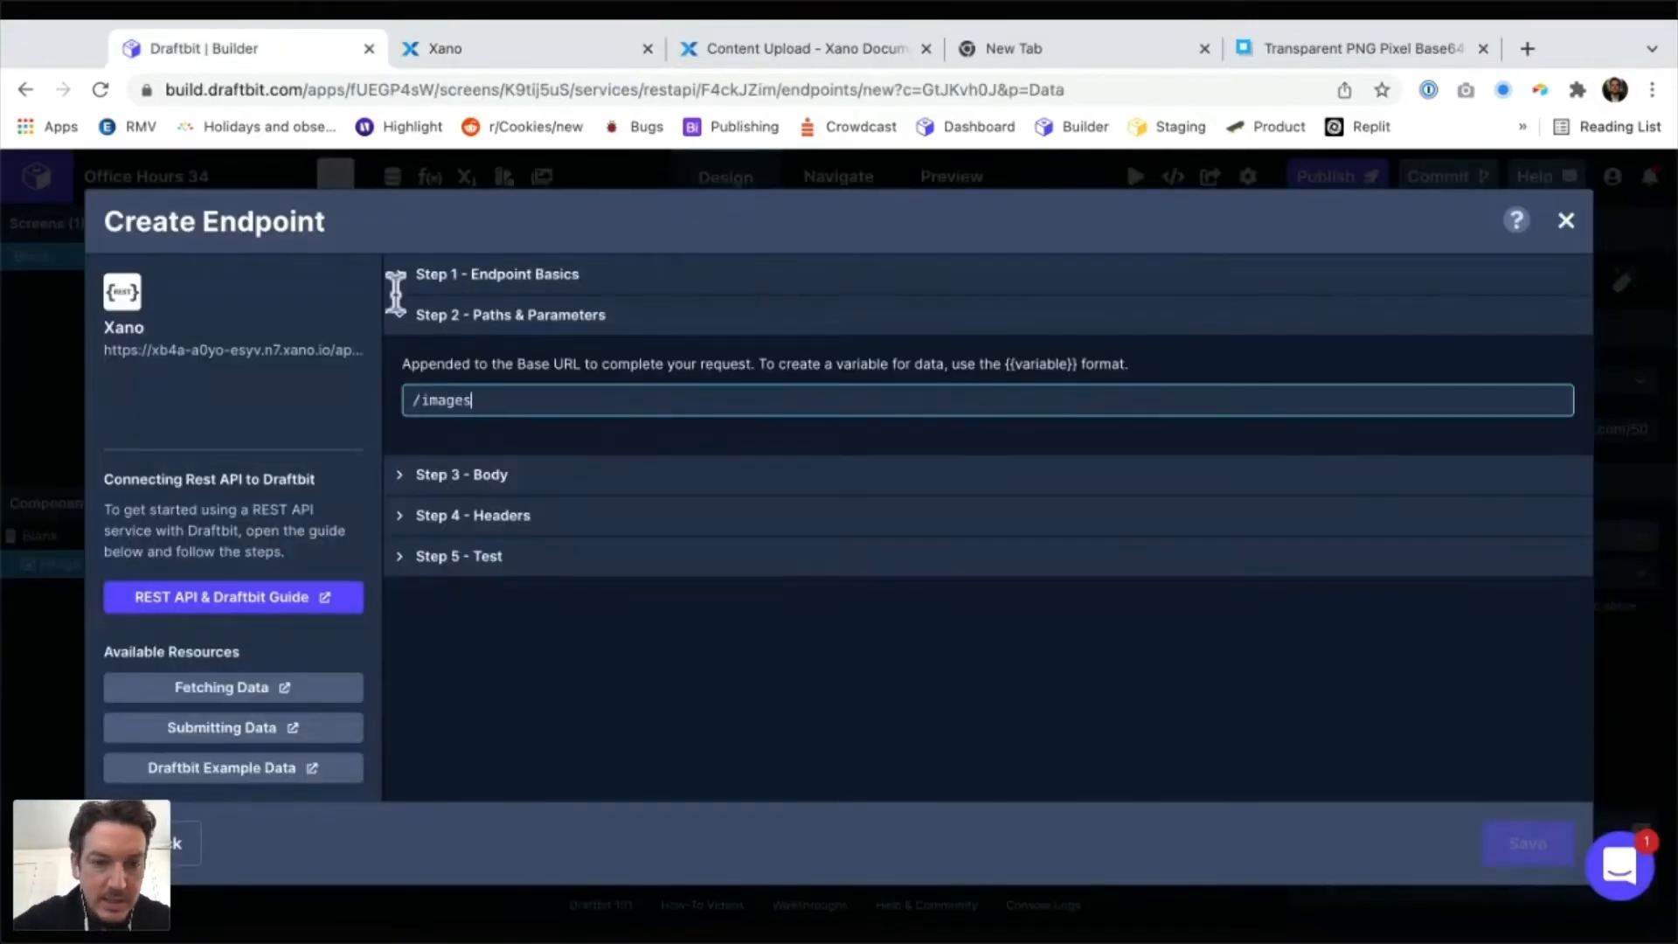
Replace the Post Image endpoint's body structure with the sample image JSON from the Run & Debug input of Xano's POST /images query
{"action": "key", "text": "ctrl+Tab"}
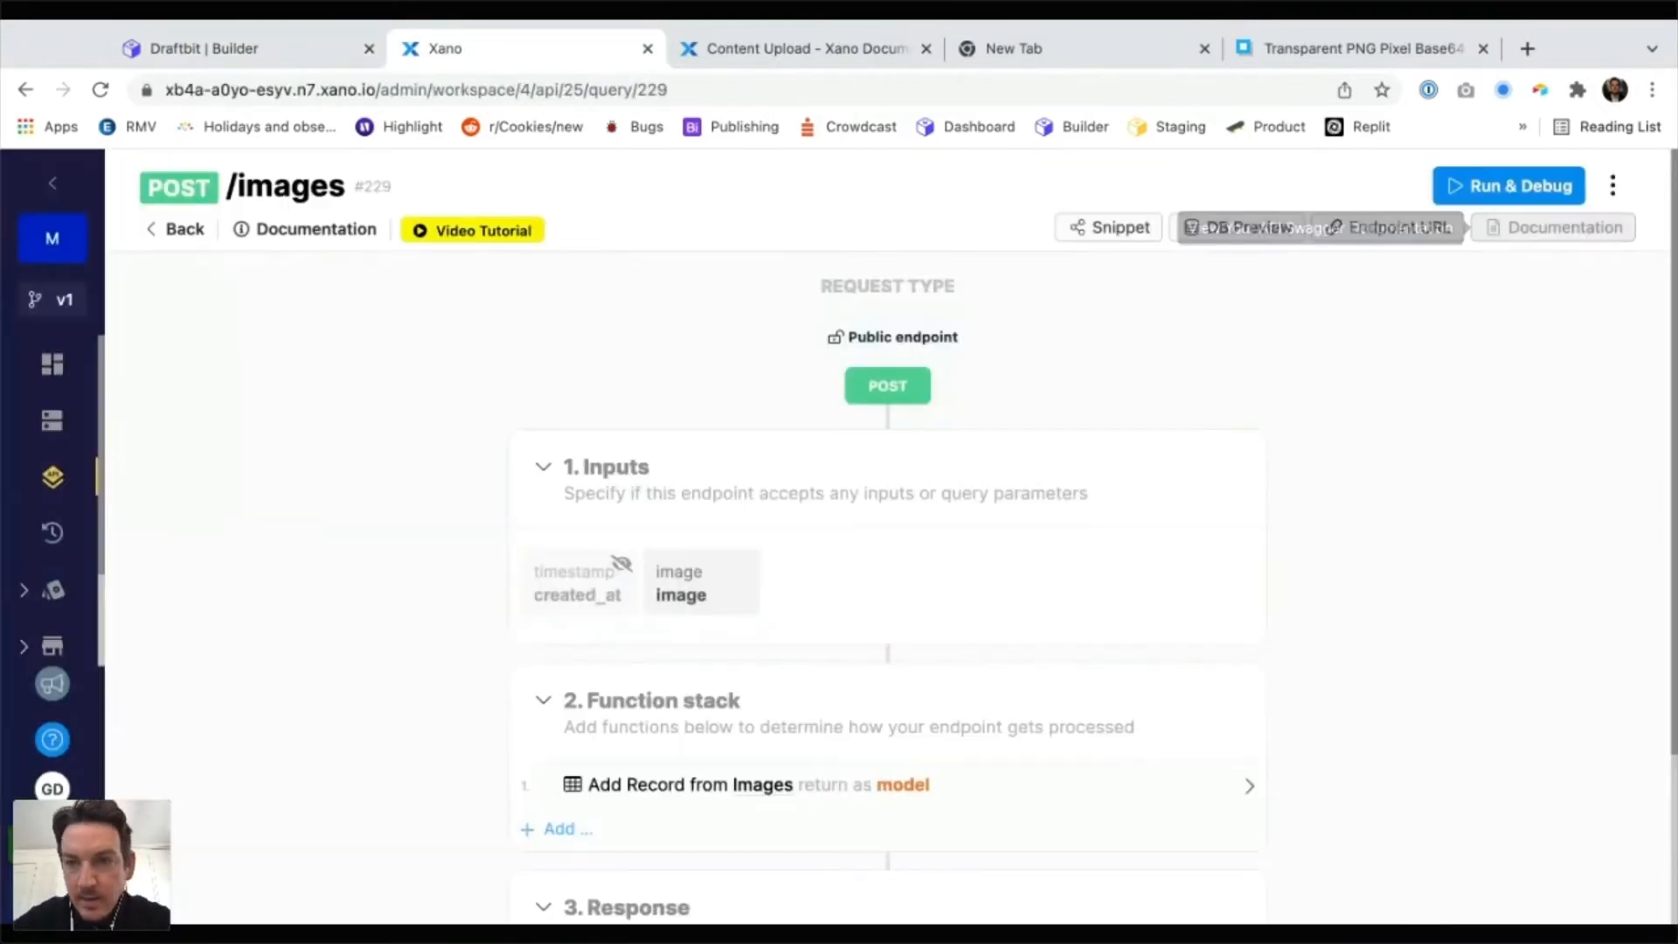
{"action": "left_click", "coordinate": [1509, 185]}
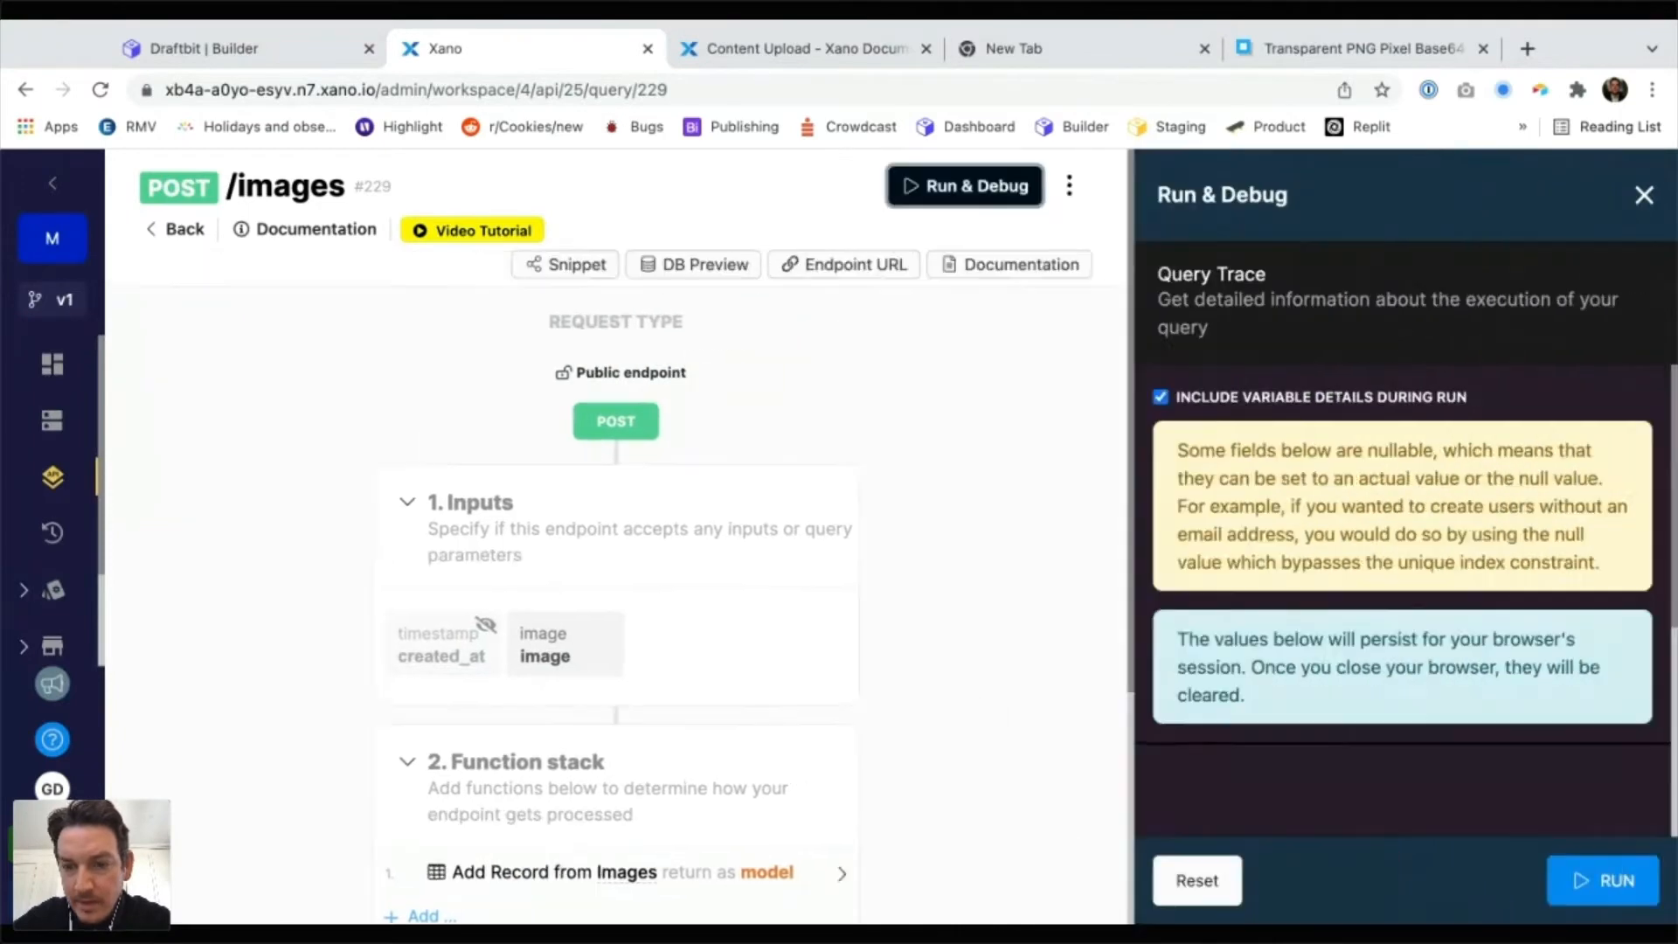
{"action": "key", "text": "ctrl+shift+Tab"}
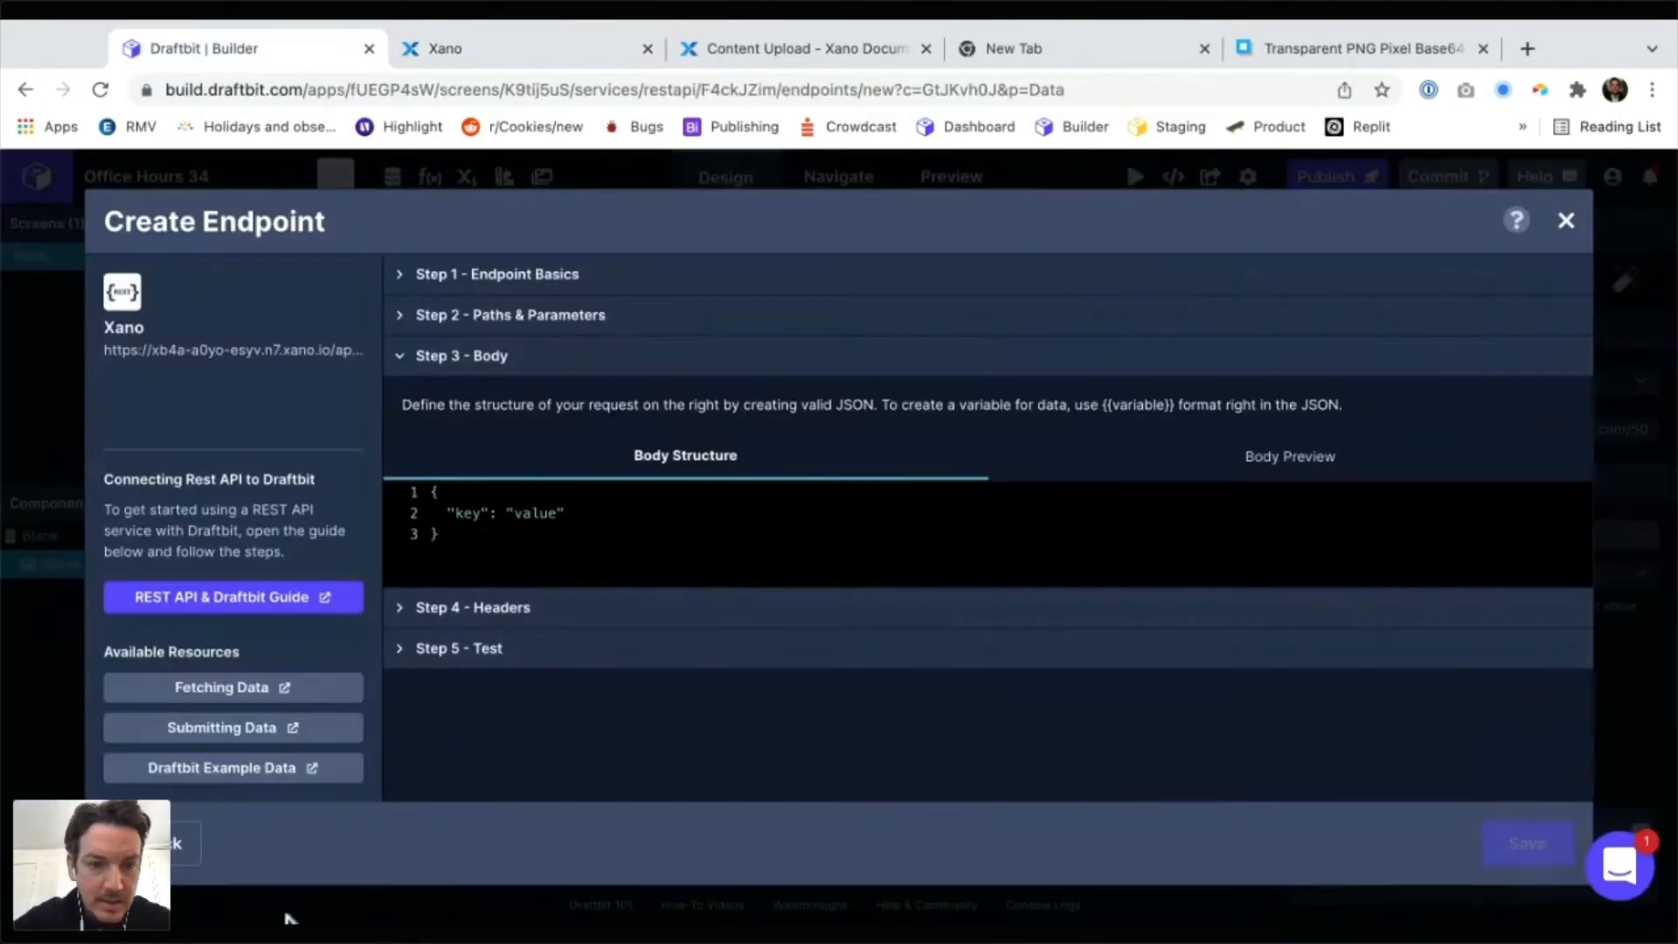
{"action": "key", "text": "ctrl+a"}
{"action": "type", "text": "{   \"image\": {     \"path\": \"/vault/ZRHwBAfj/X2JcAVLa/K4BR7w../file-6150a5.png\",     \"name\": \"file-6150a5.png\",     \"type\": \"image\",     \"size\": 70,     \"mime\": \"image/png\",     \"meta\": {       \"width\": 1,       \"height\": 1     }   } }"}
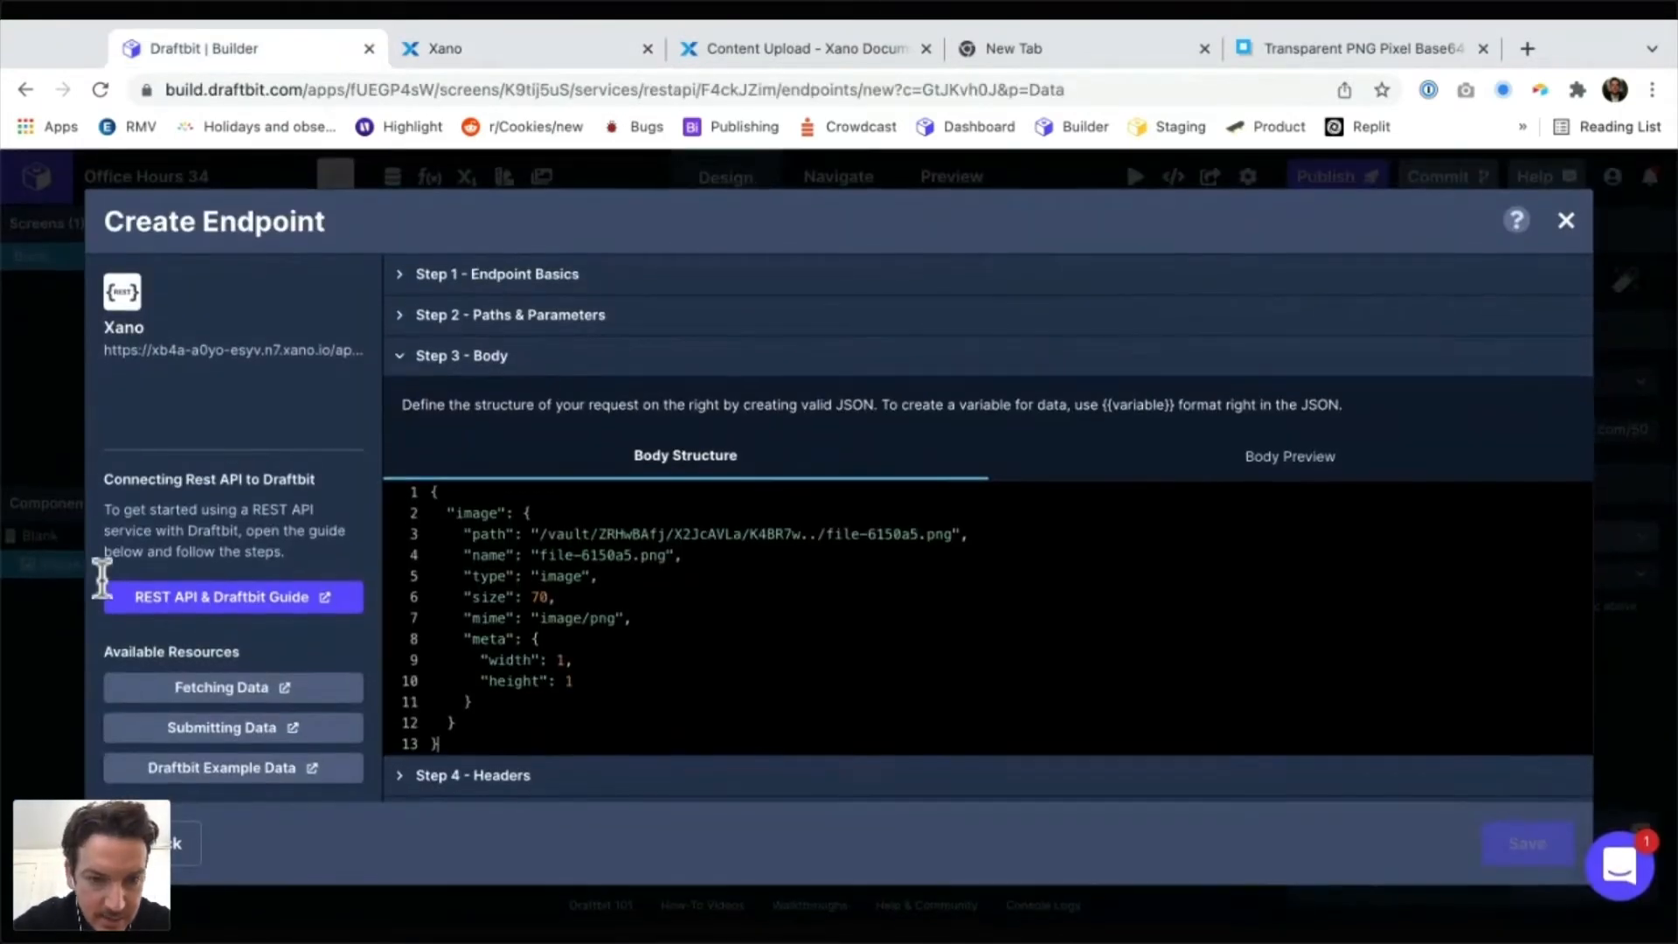
{"action": "key", "text": "shift+super+Right"}
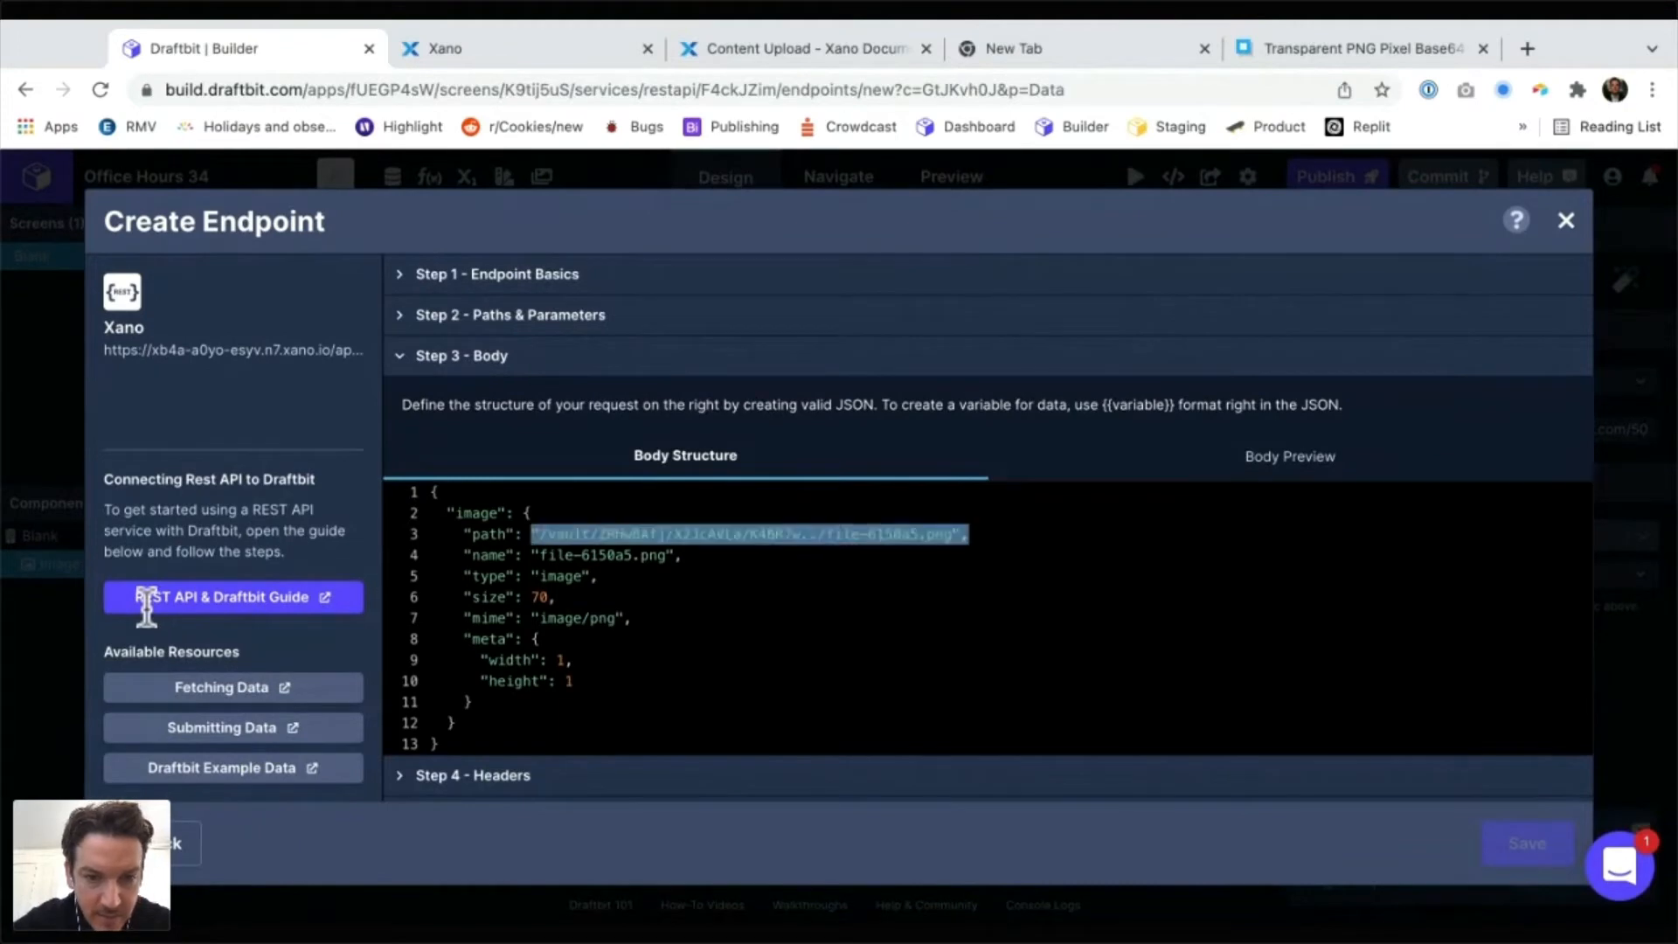
{"action": "key", "text": "Right"}
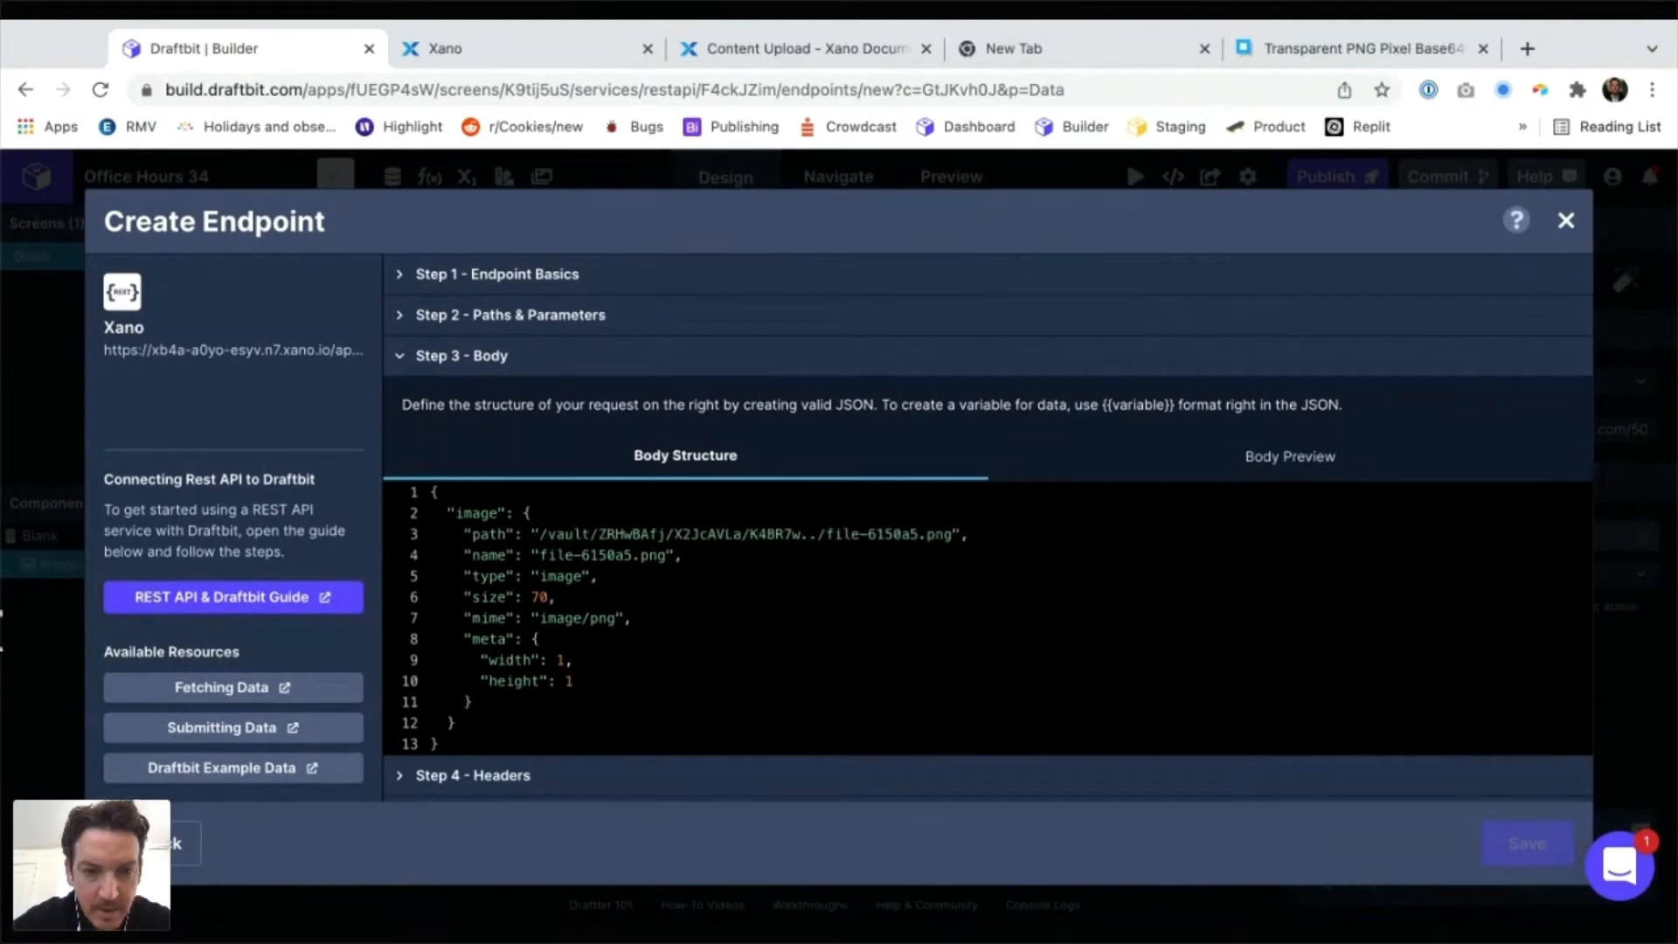
{"action": "left_click_drag", "start_coordinate": [463, 533], "coordinate": [473, 702]}
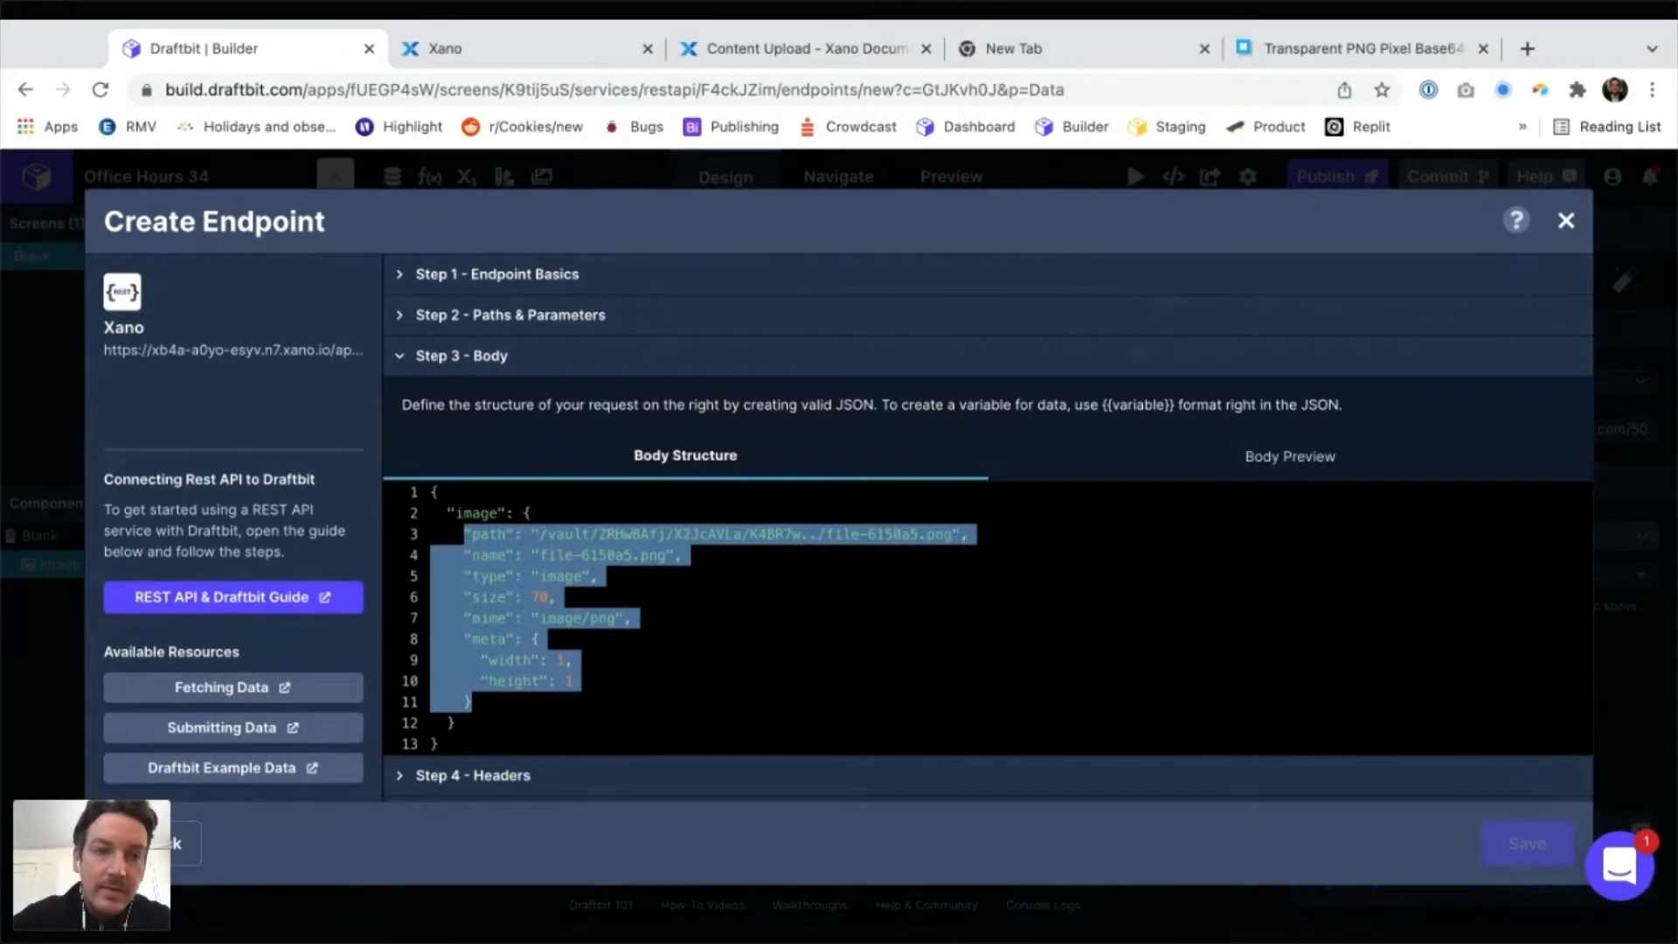
Switch to Xano, close the /images debugger and open the POST /upload/image endpoint of the Upload Image group
{"action": "key", "text": "ctrl+Tab"}
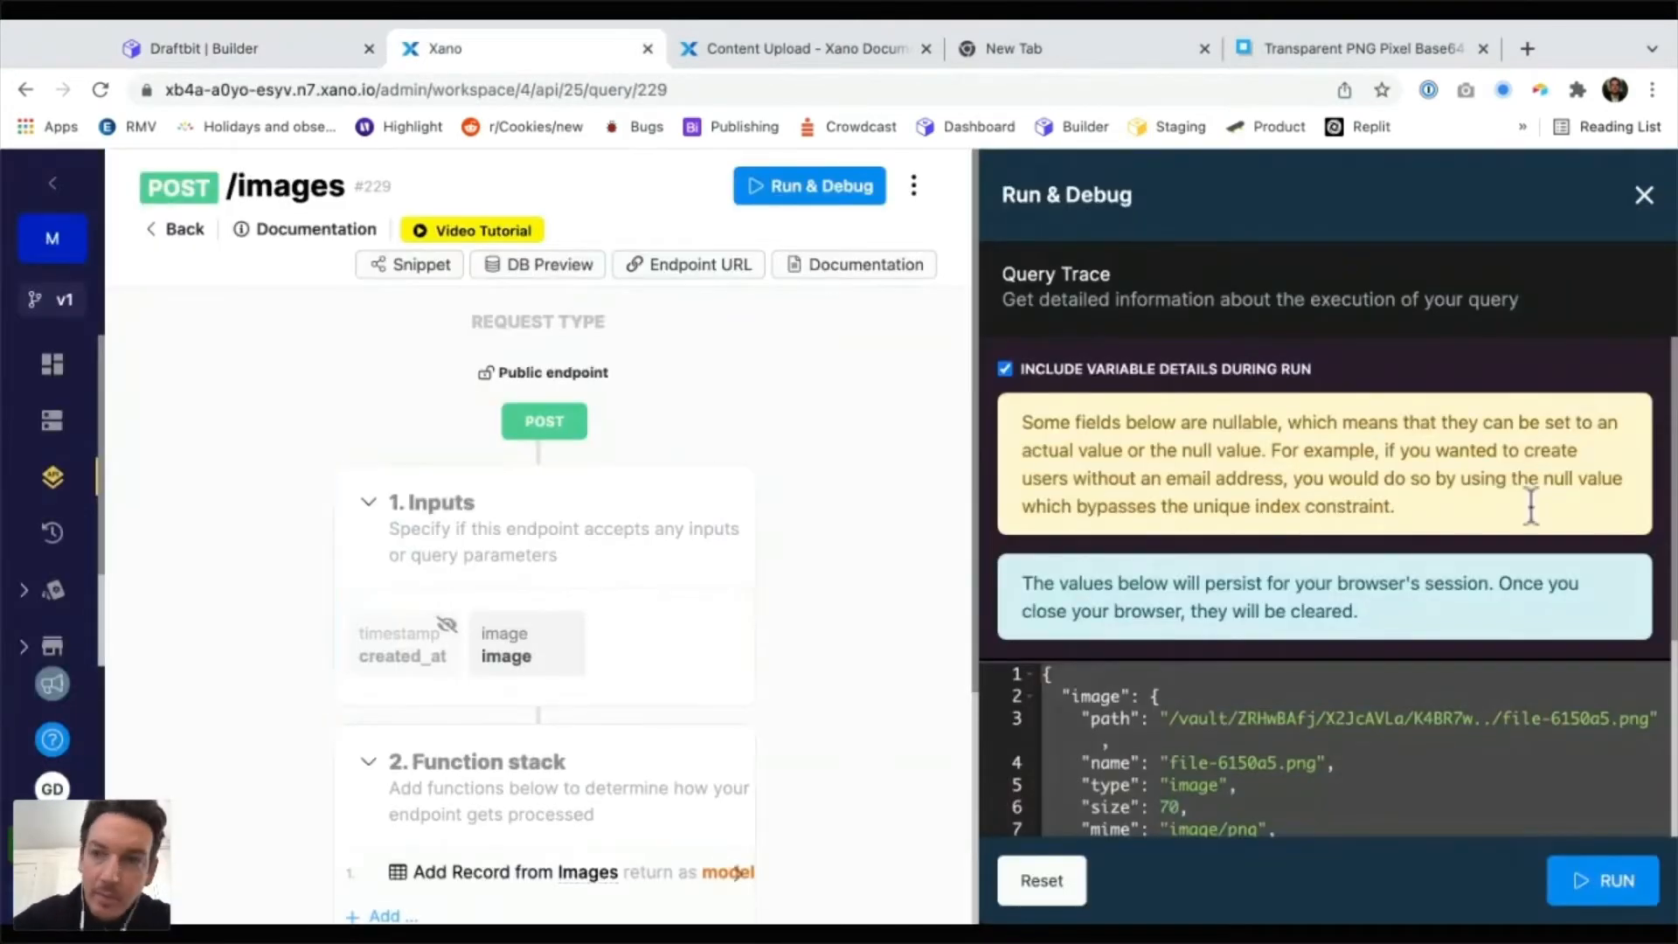
{"action": "key", "text": "Escape"}
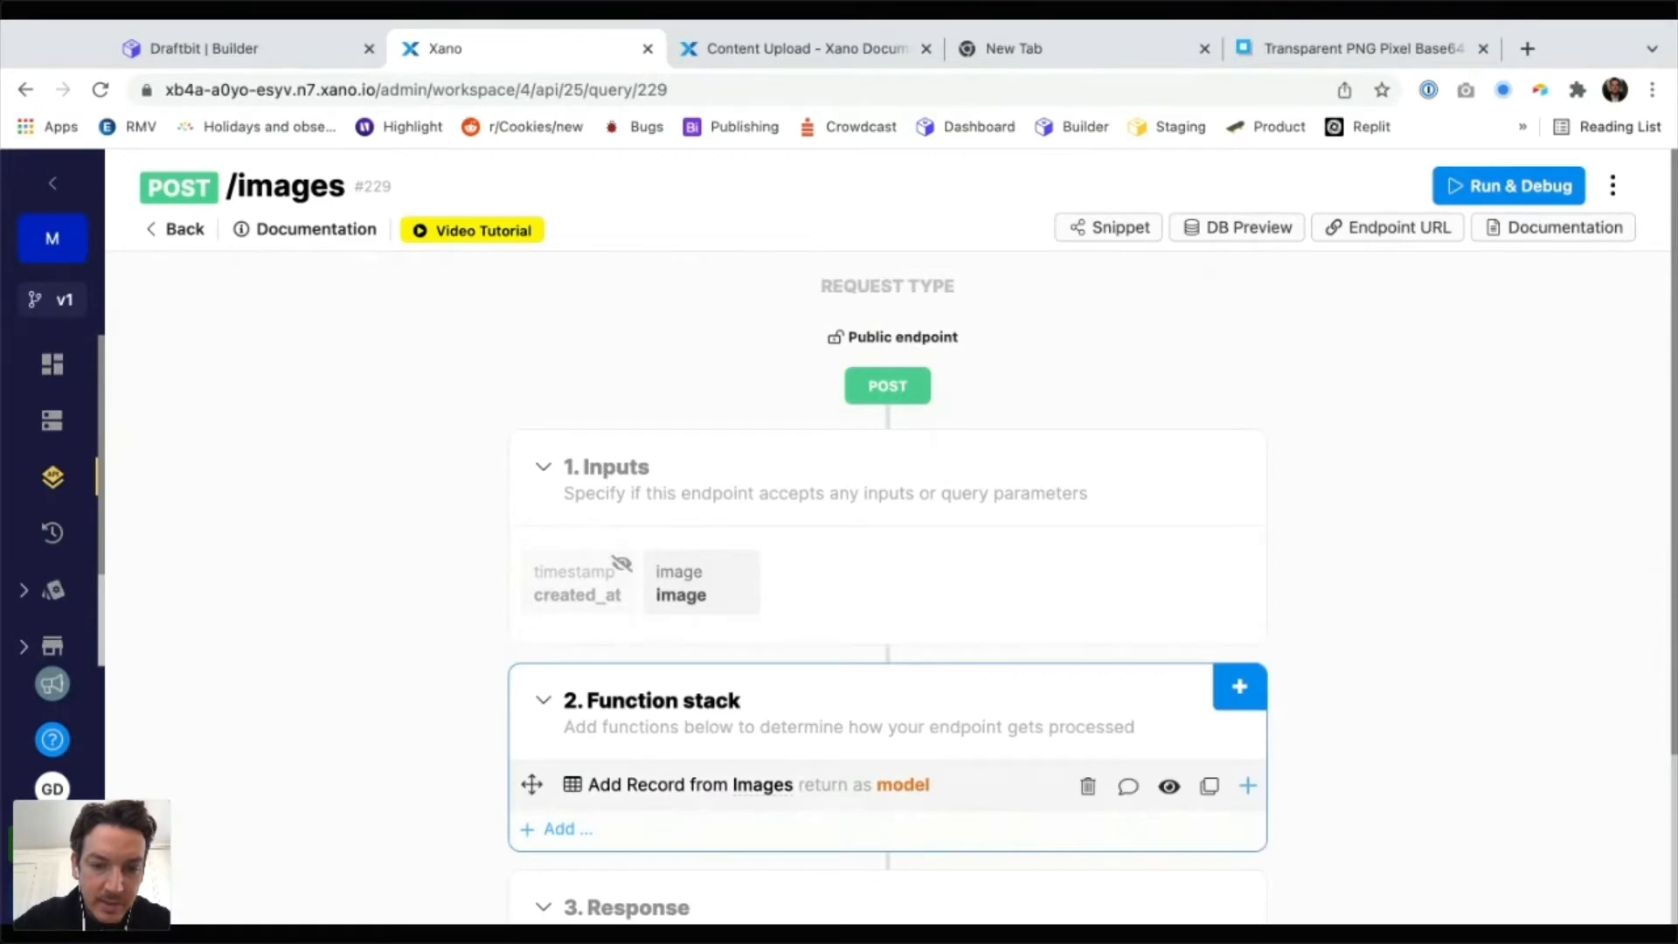
{"action": "scroll", "coordinate": [887, 533], "scroll_direction": "down", "scroll_amount": 3}
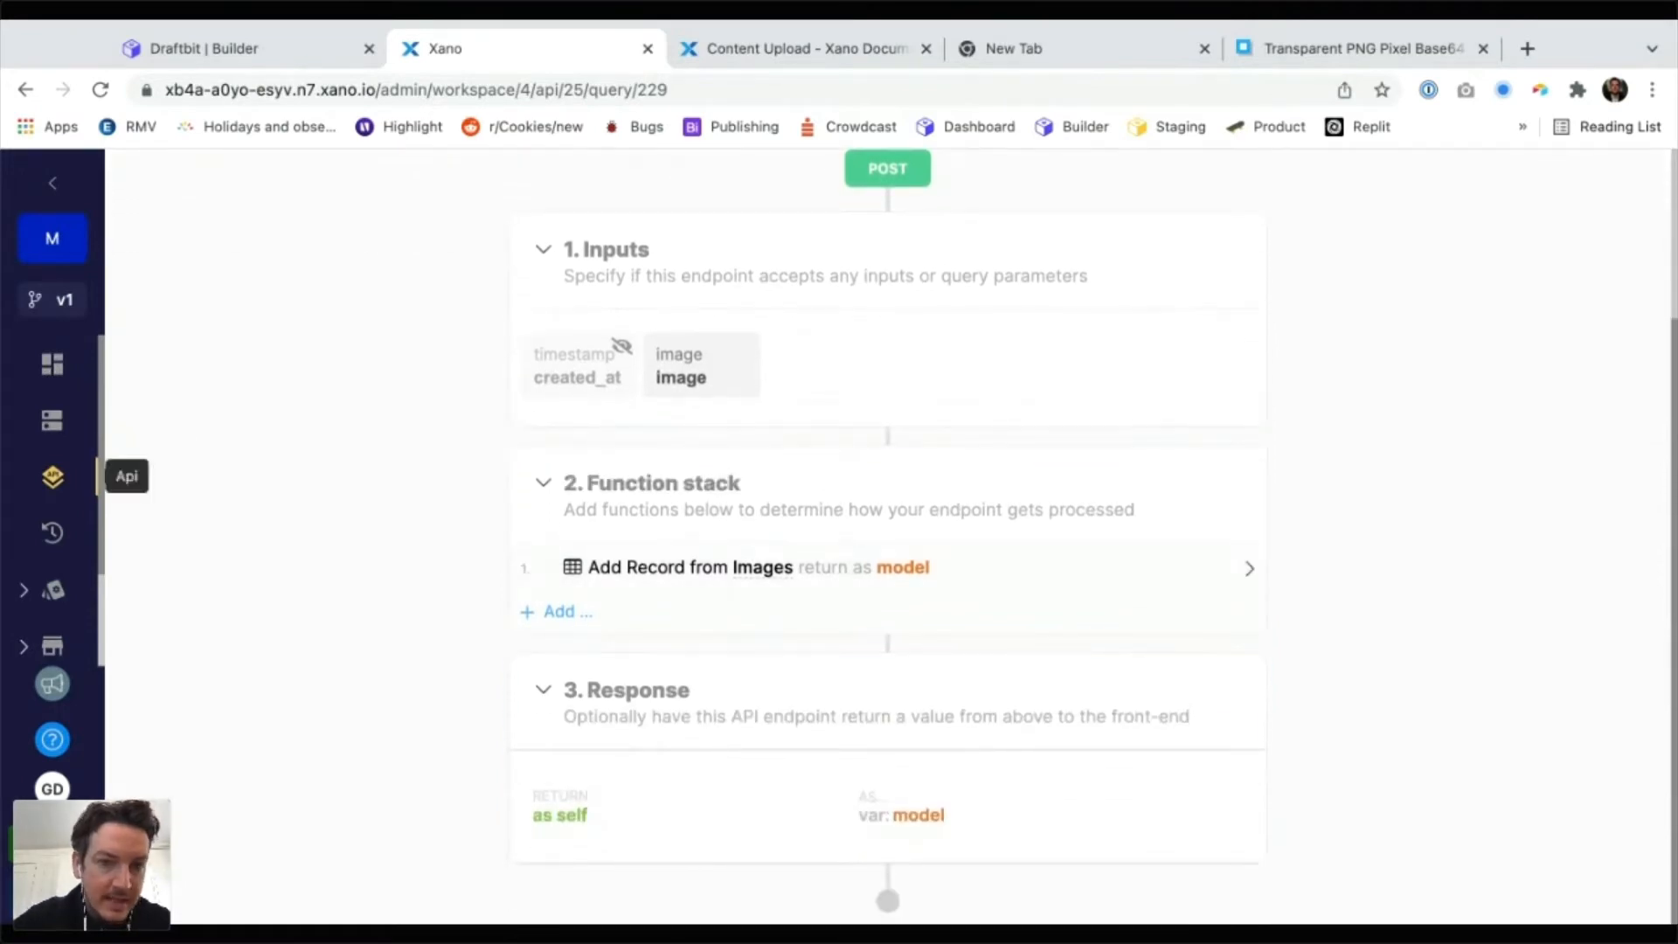
{"action": "scroll", "coordinate": [887, 533], "scroll_direction": "up", "scroll_amount": 3}
{"action": "left_click", "coordinate": [176, 229]}
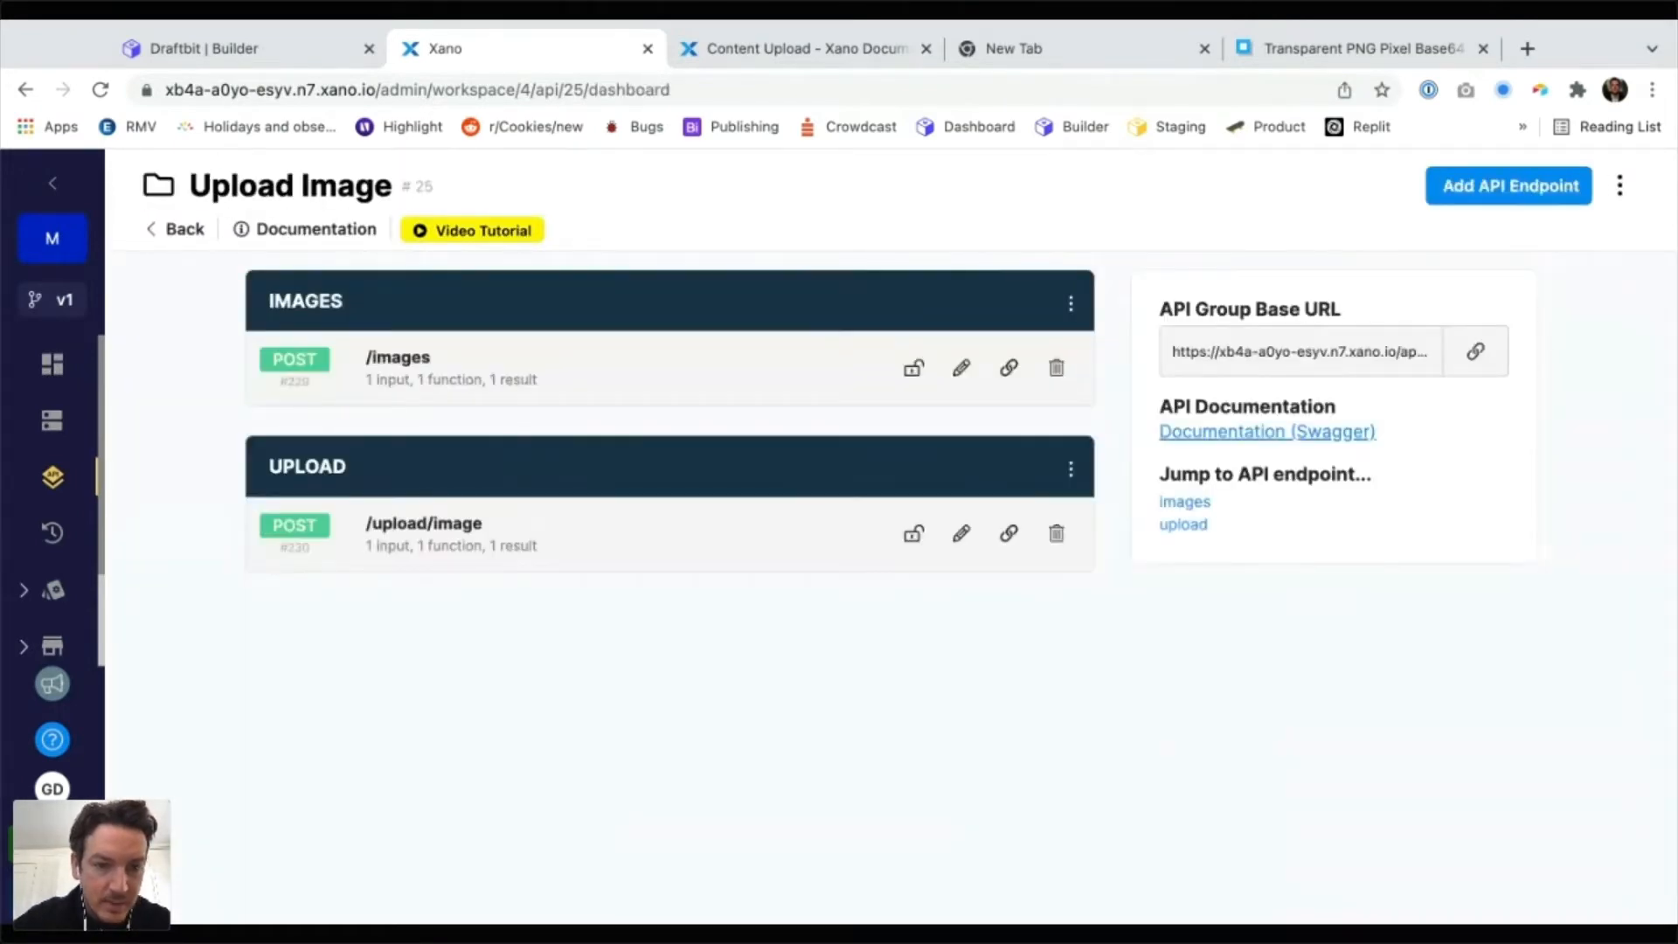
{"action": "left_click", "coordinate": [424, 525]}
Add an Add Record database request for the Images table to the /upload/image function stack
{"action": "scroll", "coordinate": [887, 533], "scroll_direction": "down", "scroll_amount": 3}
{"action": "left_click", "coordinate": [560, 611]}
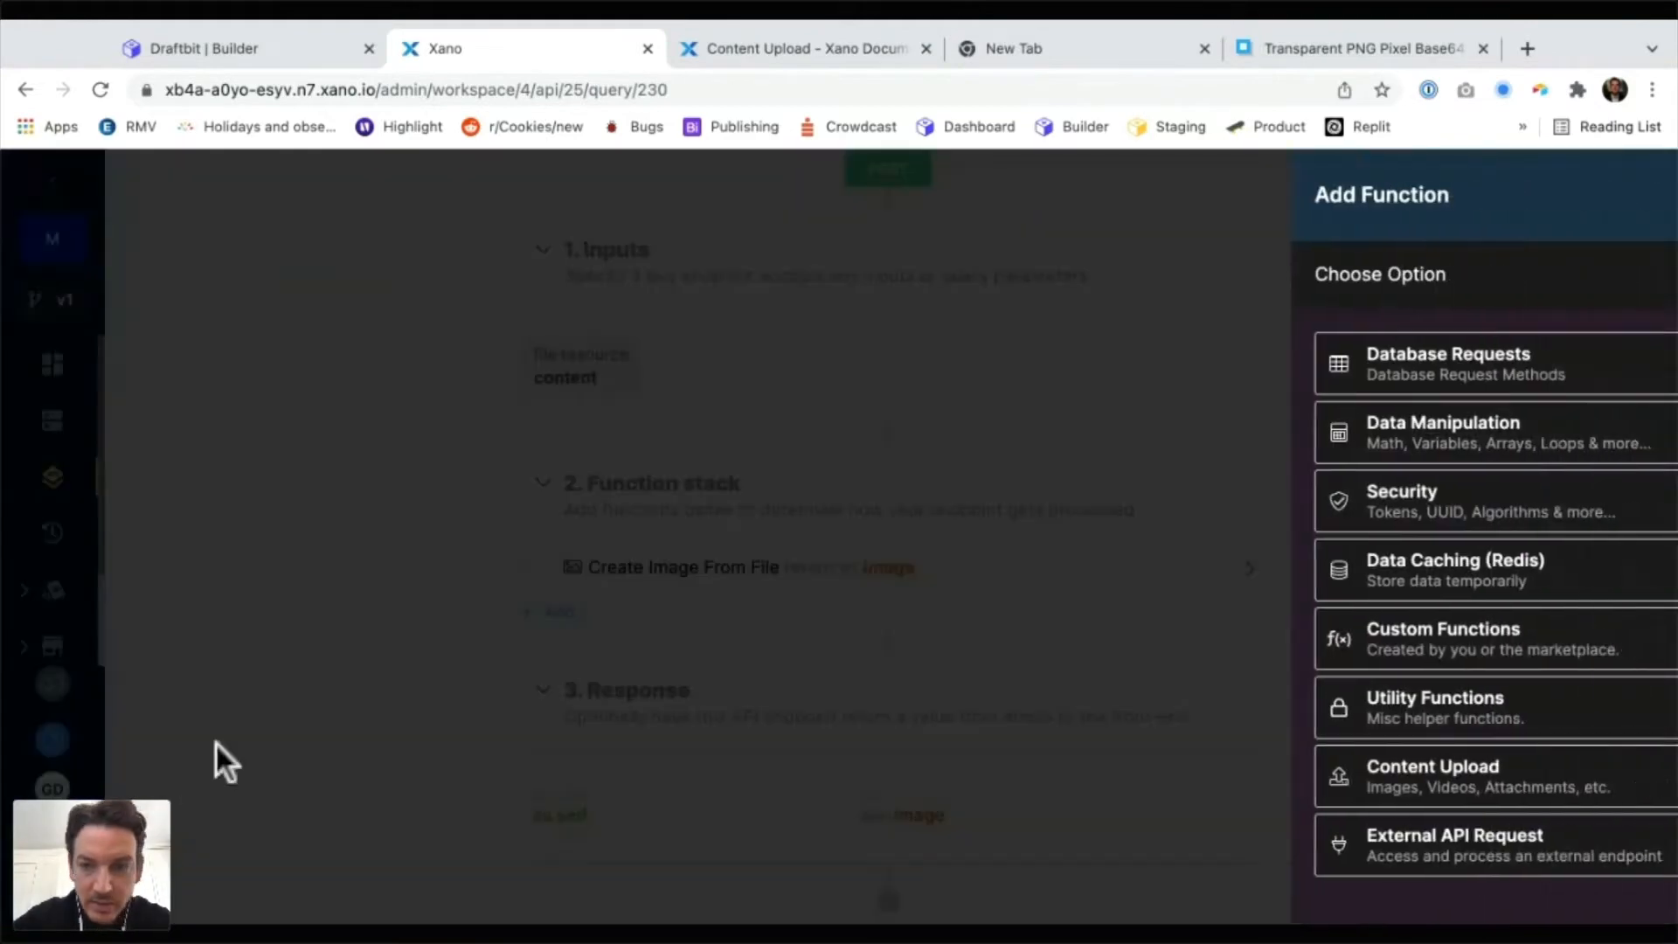
{"action": "left_click", "coordinate": [1444, 364]}
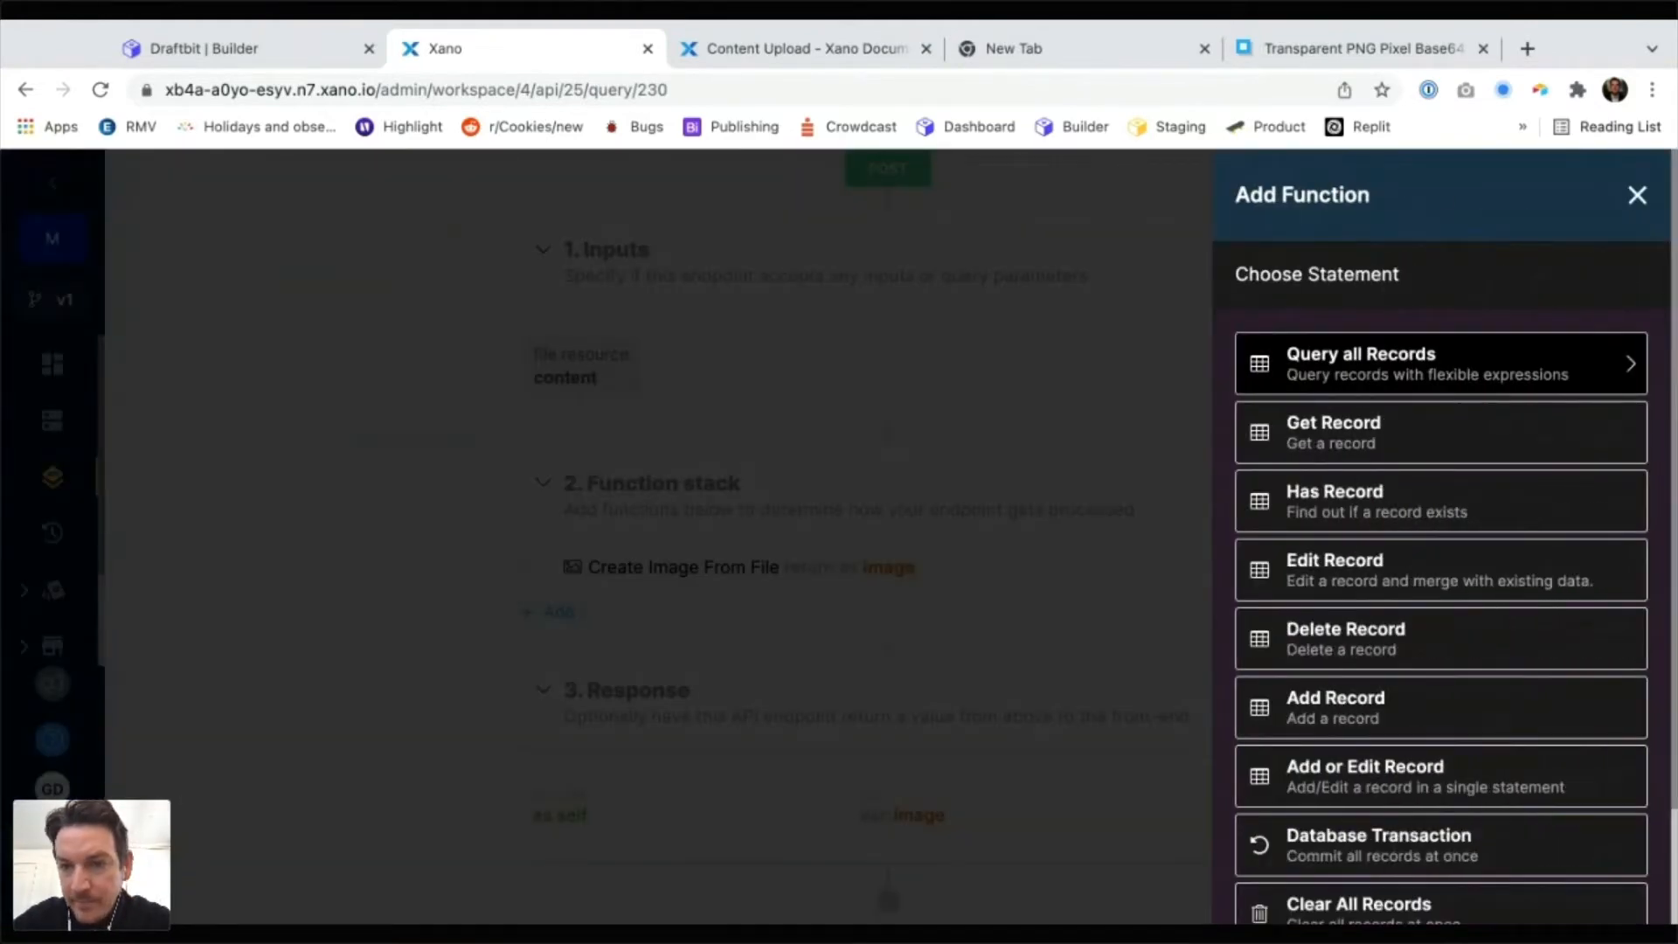
{"action": "scroll", "coordinate": [1442, 568], "scroll_direction": "down", "scroll_amount": 1}
{"action": "left_click", "coordinate": [1442, 610]}
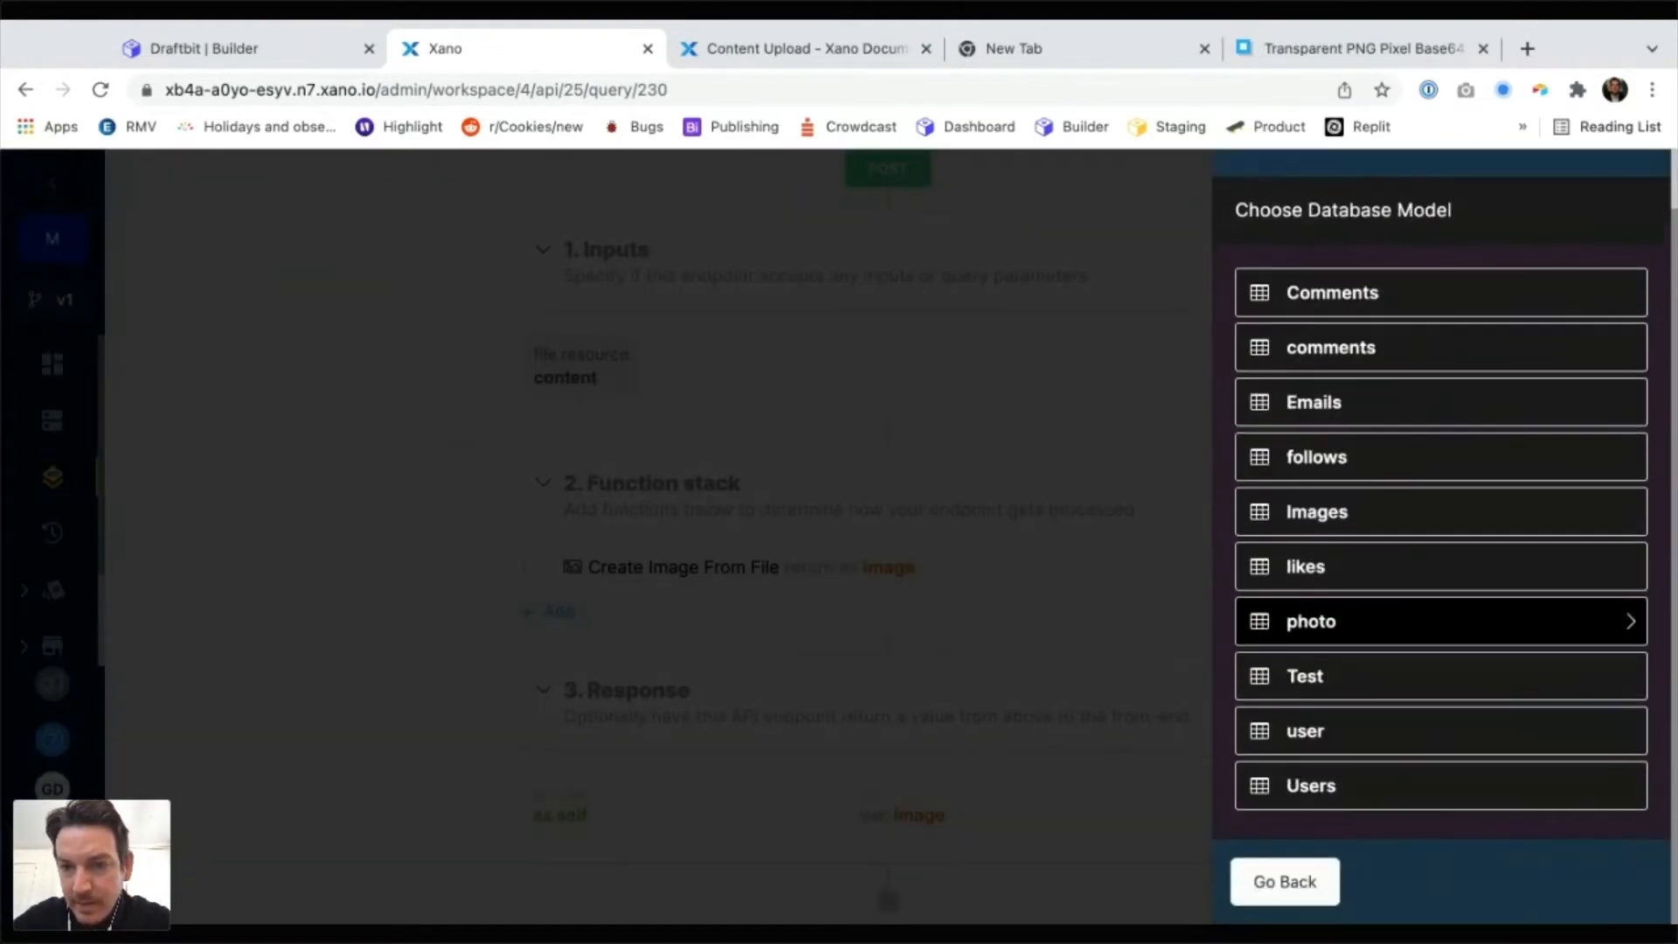
{"action": "left_click", "coordinate": [736, 769]}
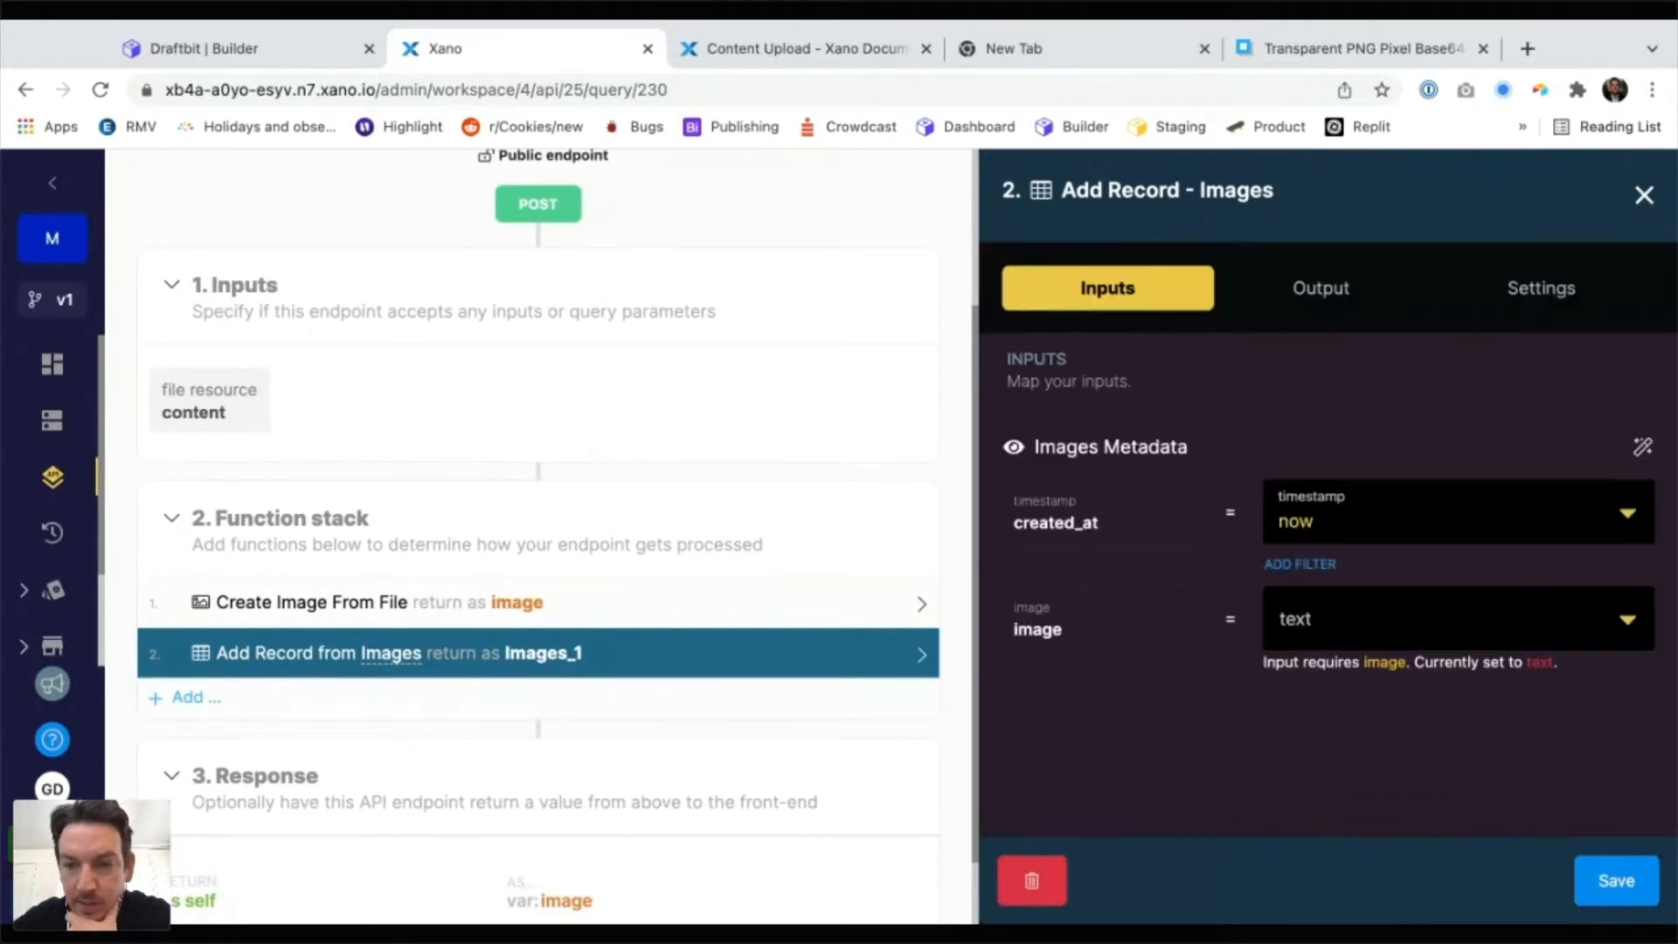
Map the image input of the Add Record function to the image variable and save
{"action": "left_click", "coordinate": [1458, 619]}
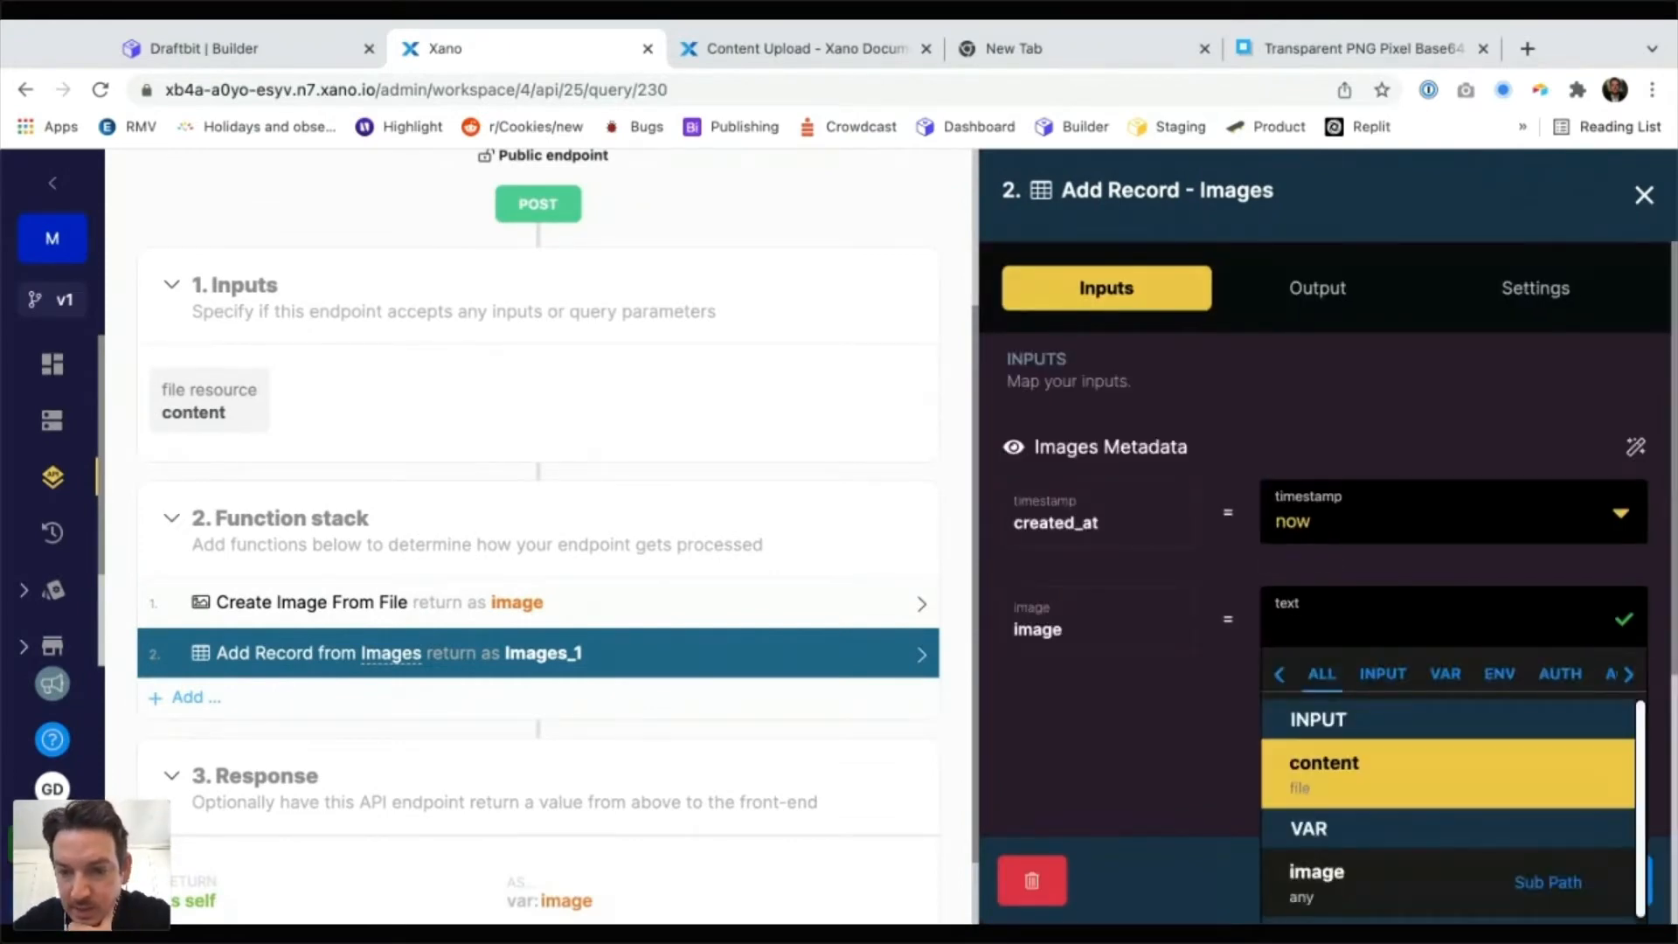
{"action": "scroll", "coordinate": [1447, 781], "scroll_direction": "down", "scroll_amount": 1}
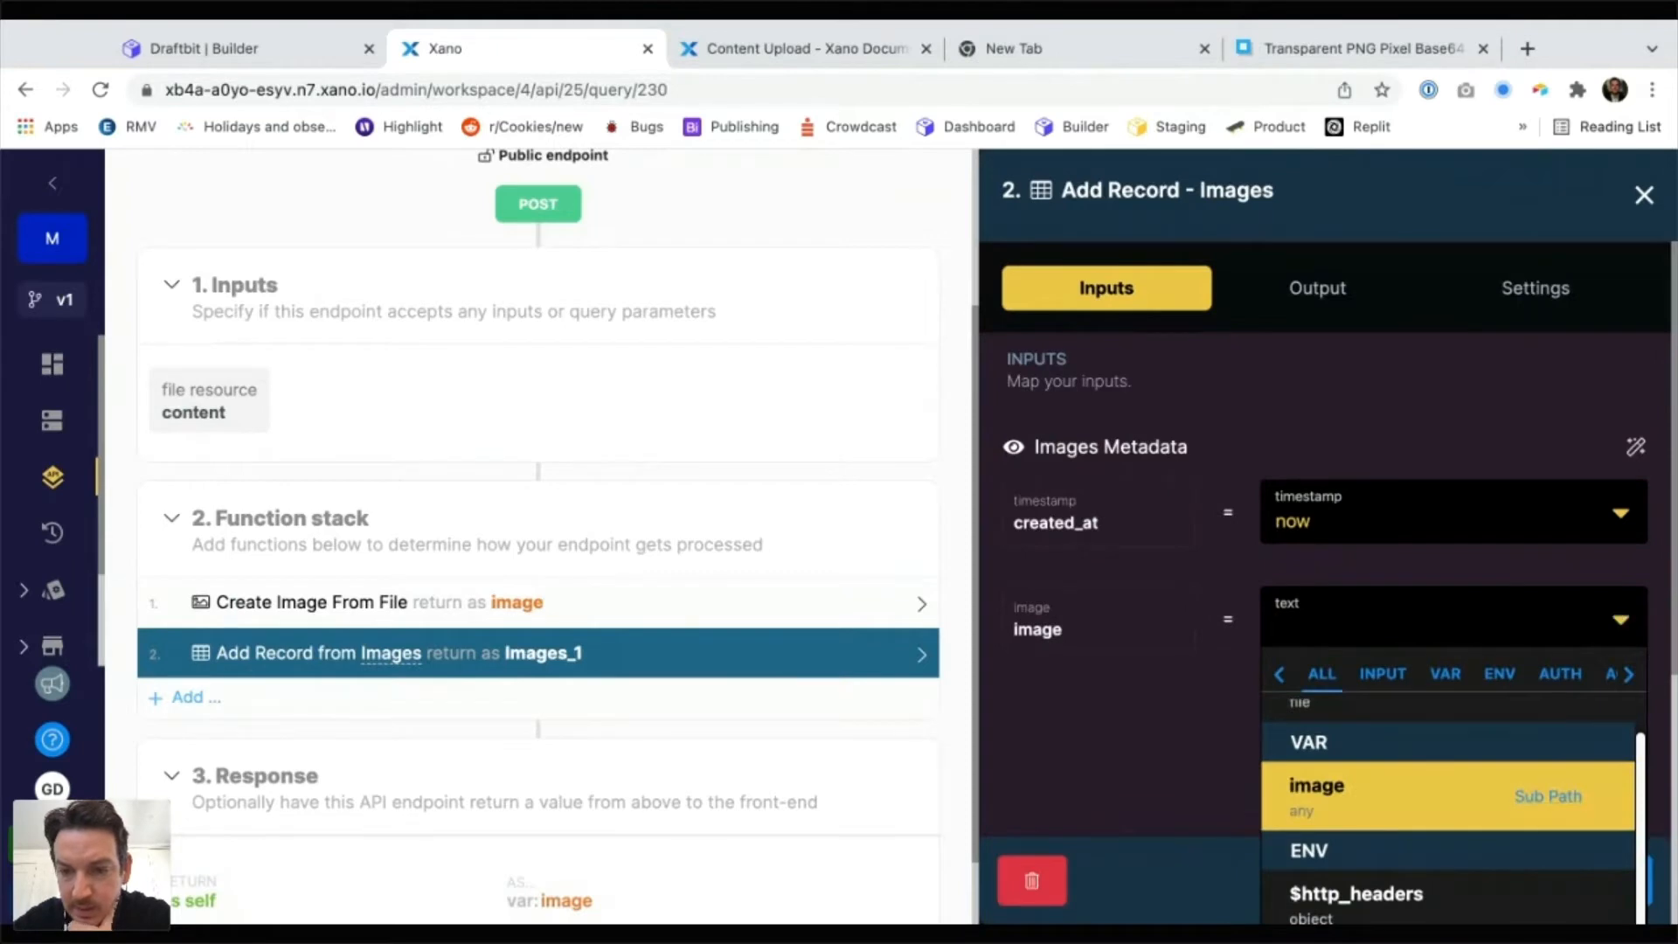
{"action": "left_click", "coordinate": [1364, 791]}
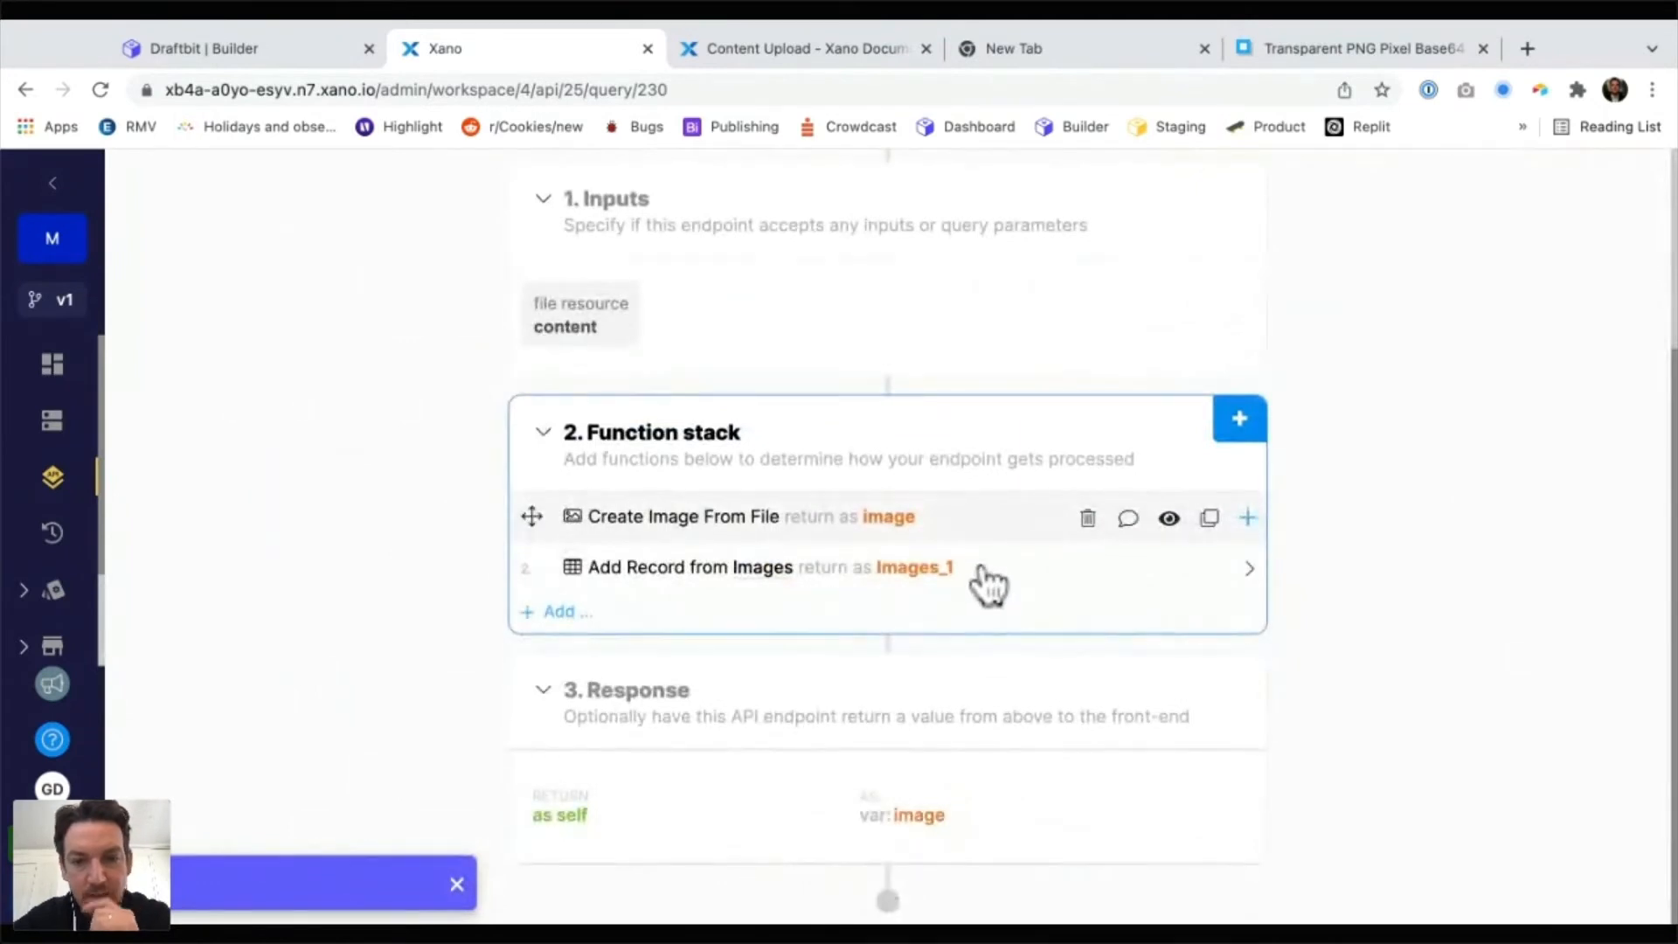
Rename the variable returned by the Create Image From File function to file
{"action": "left_click", "coordinate": [986, 573]}
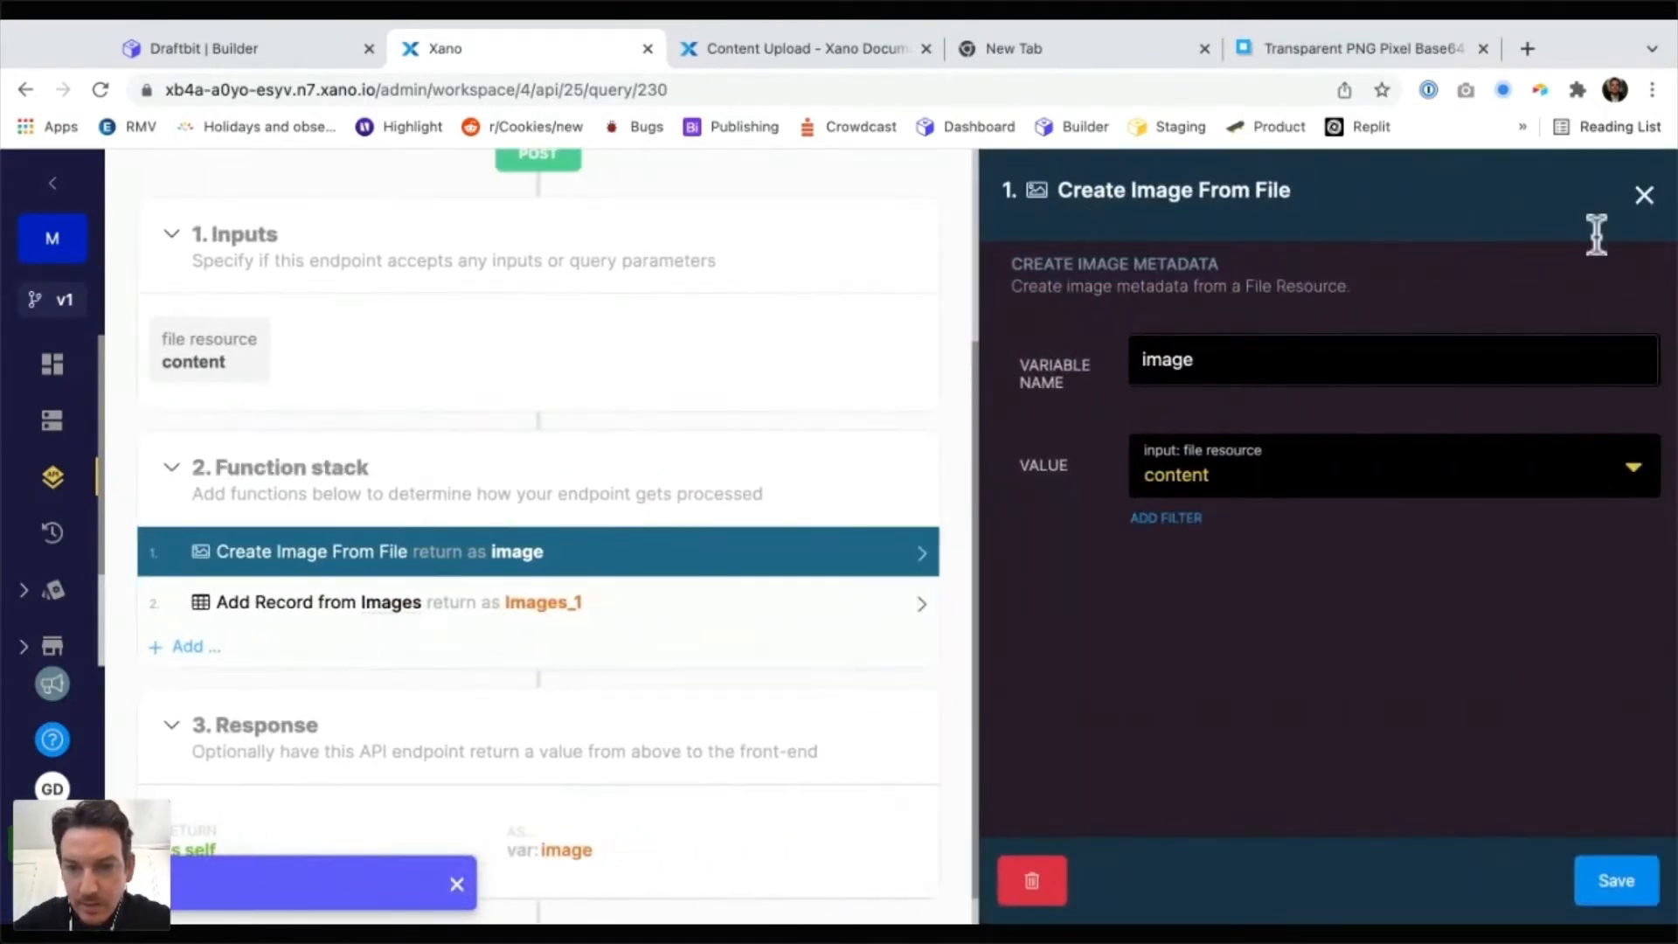
{"action": "type", "text": "file"}
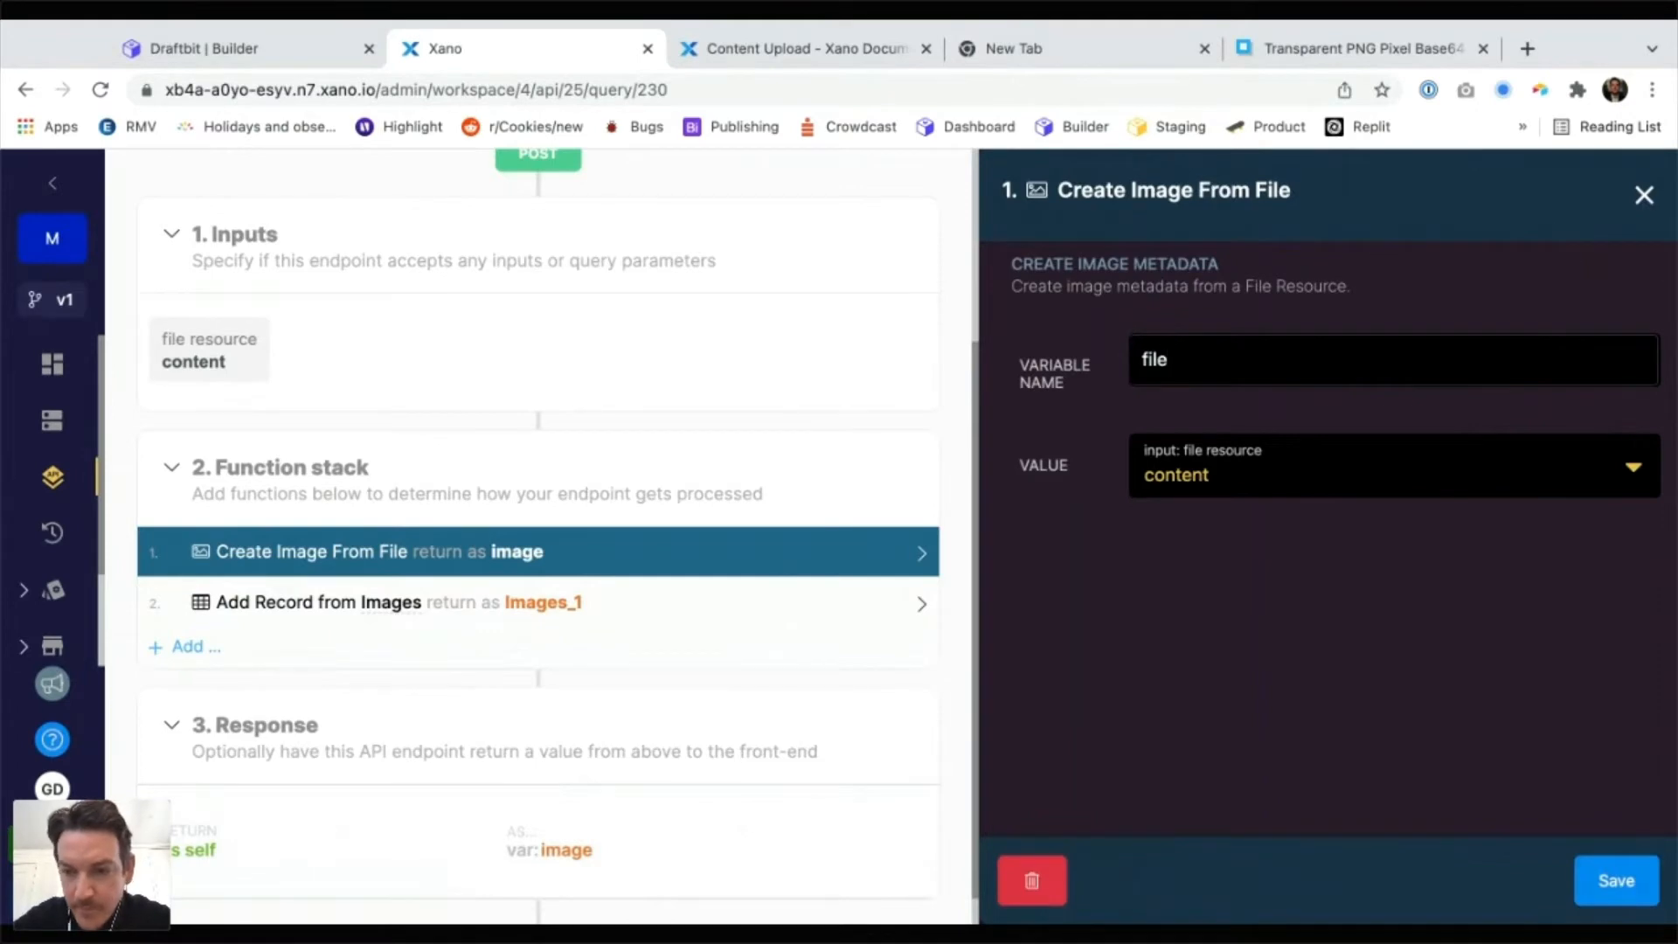
{"action": "key", "text": "Return"}
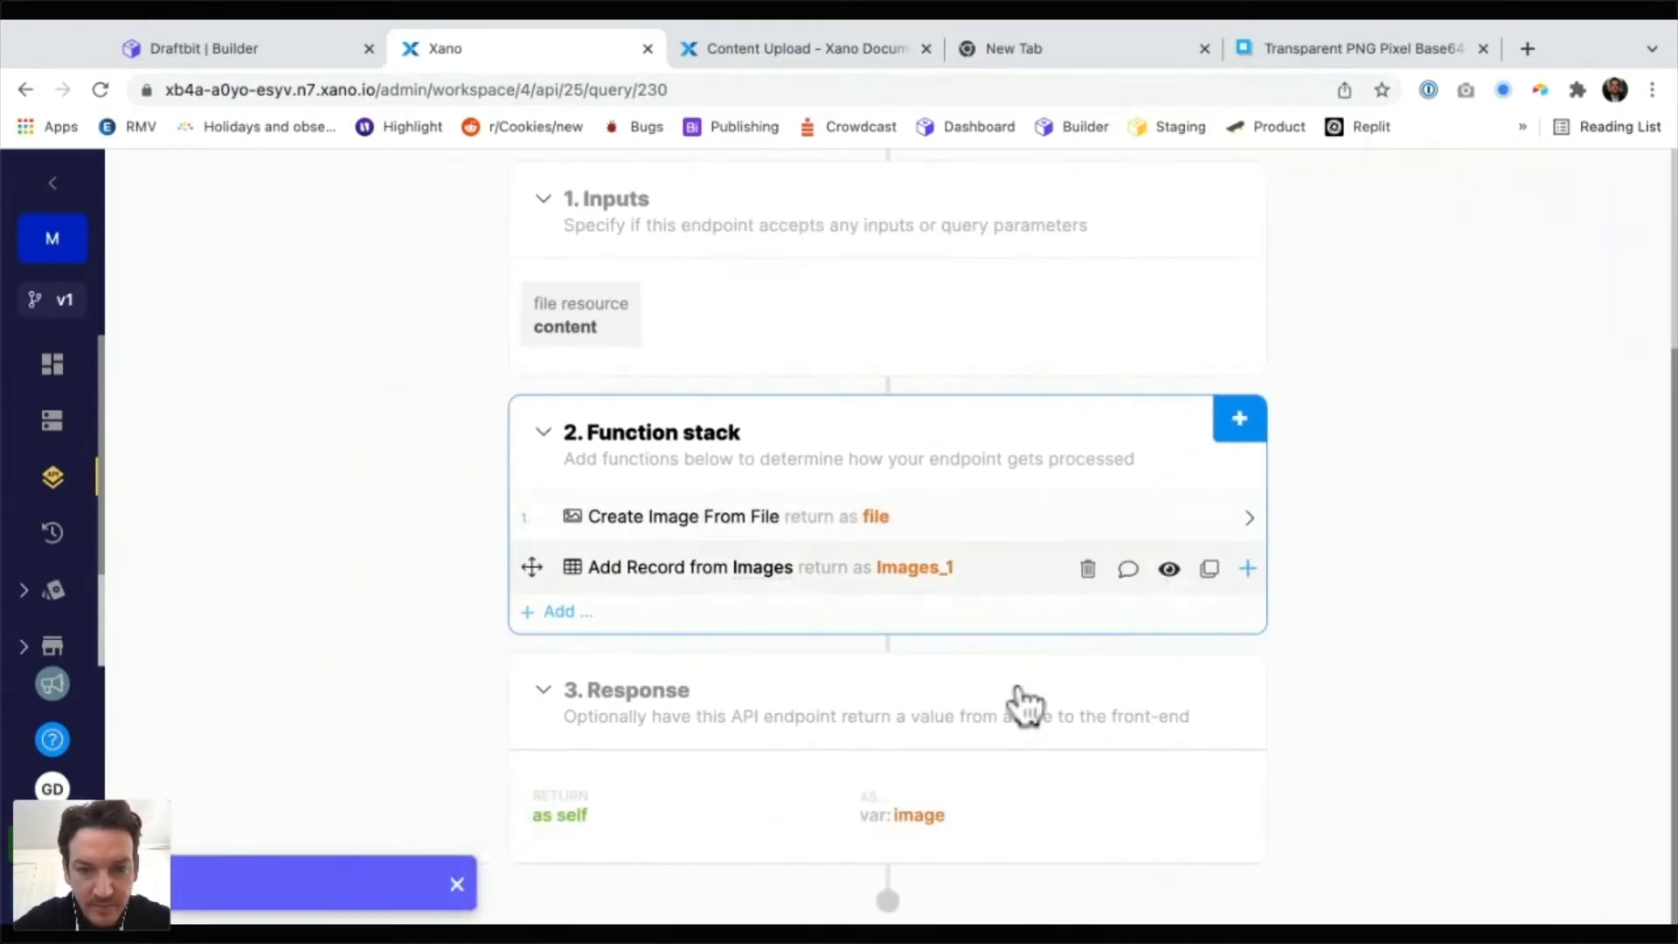
Map the Add Record function's image input to the file variable and name its output variable image
{"action": "left_click", "coordinate": [1024, 569]}
{"action": "left_click", "coordinate": [1399, 622]}
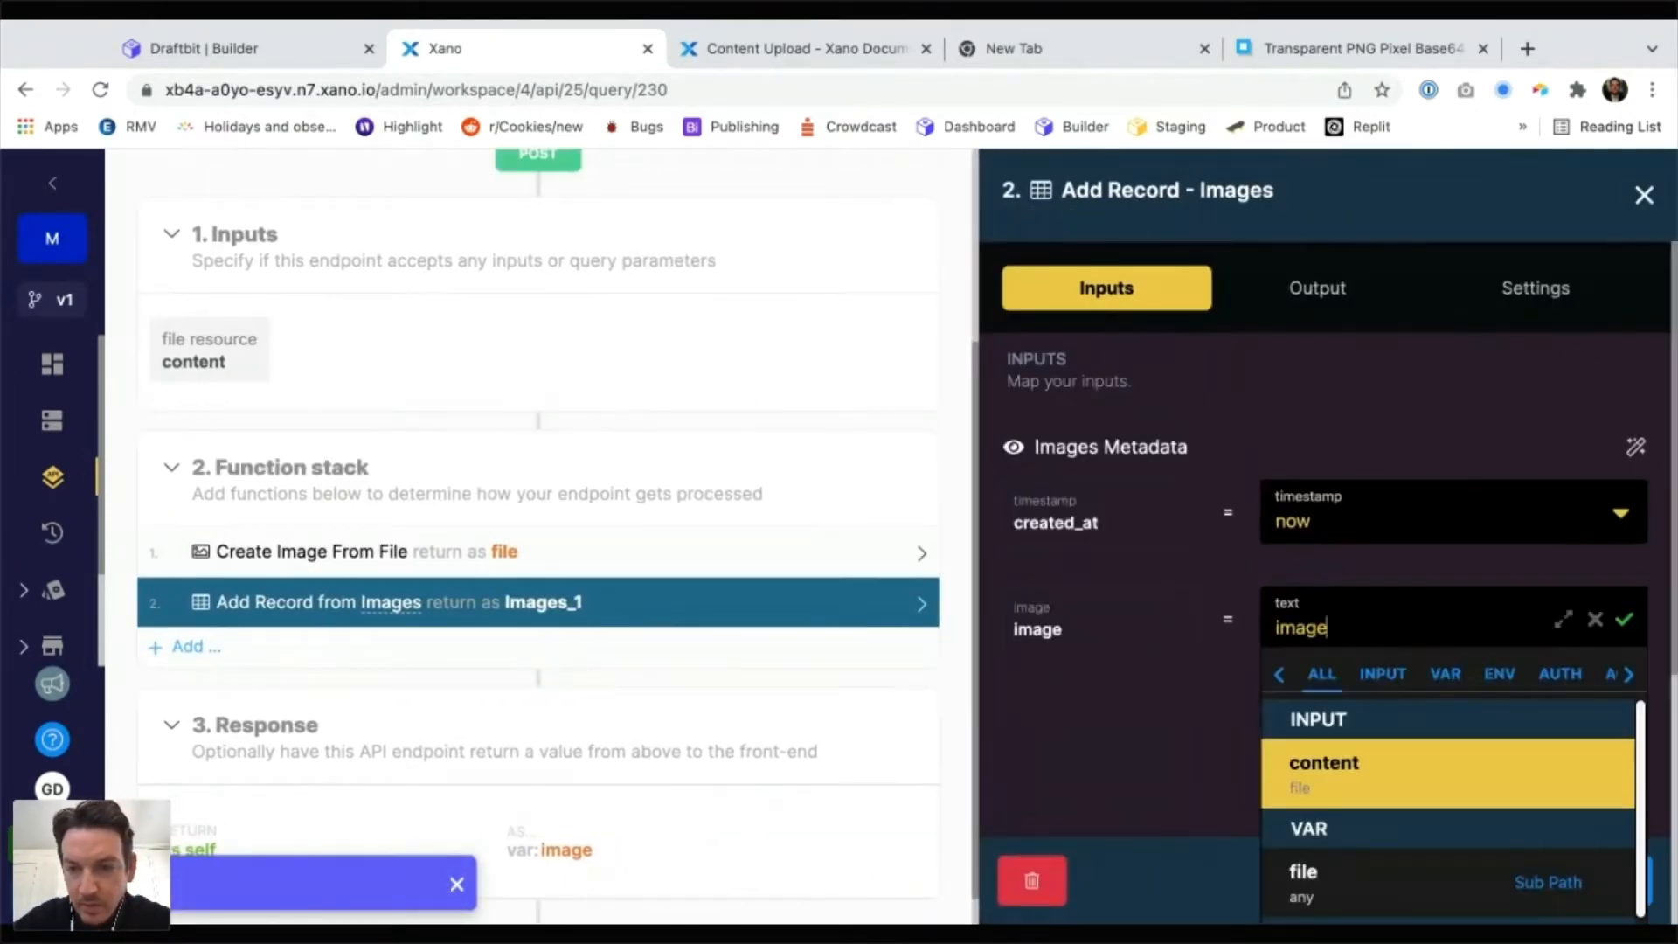
{"action": "left_click", "coordinate": [1346, 881]}
{"action": "left_click", "coordinate": [1317, 288]}
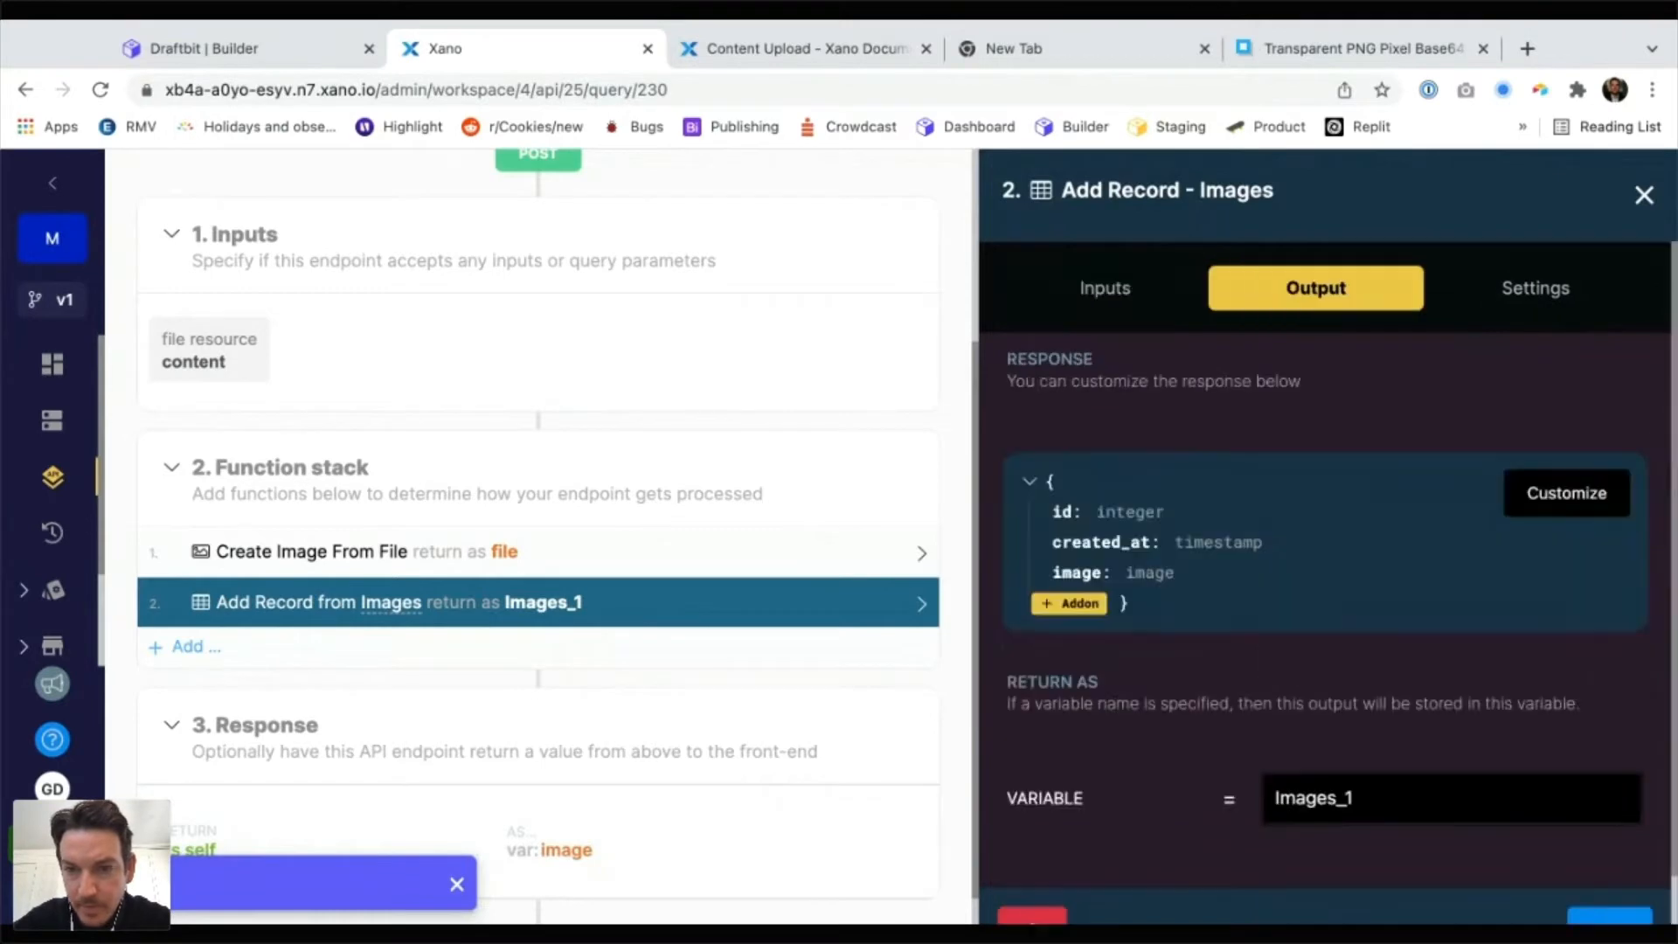
{"action": "double_click", "coordinate": [1311, 798]}
{"action": "type", "text": "im"}
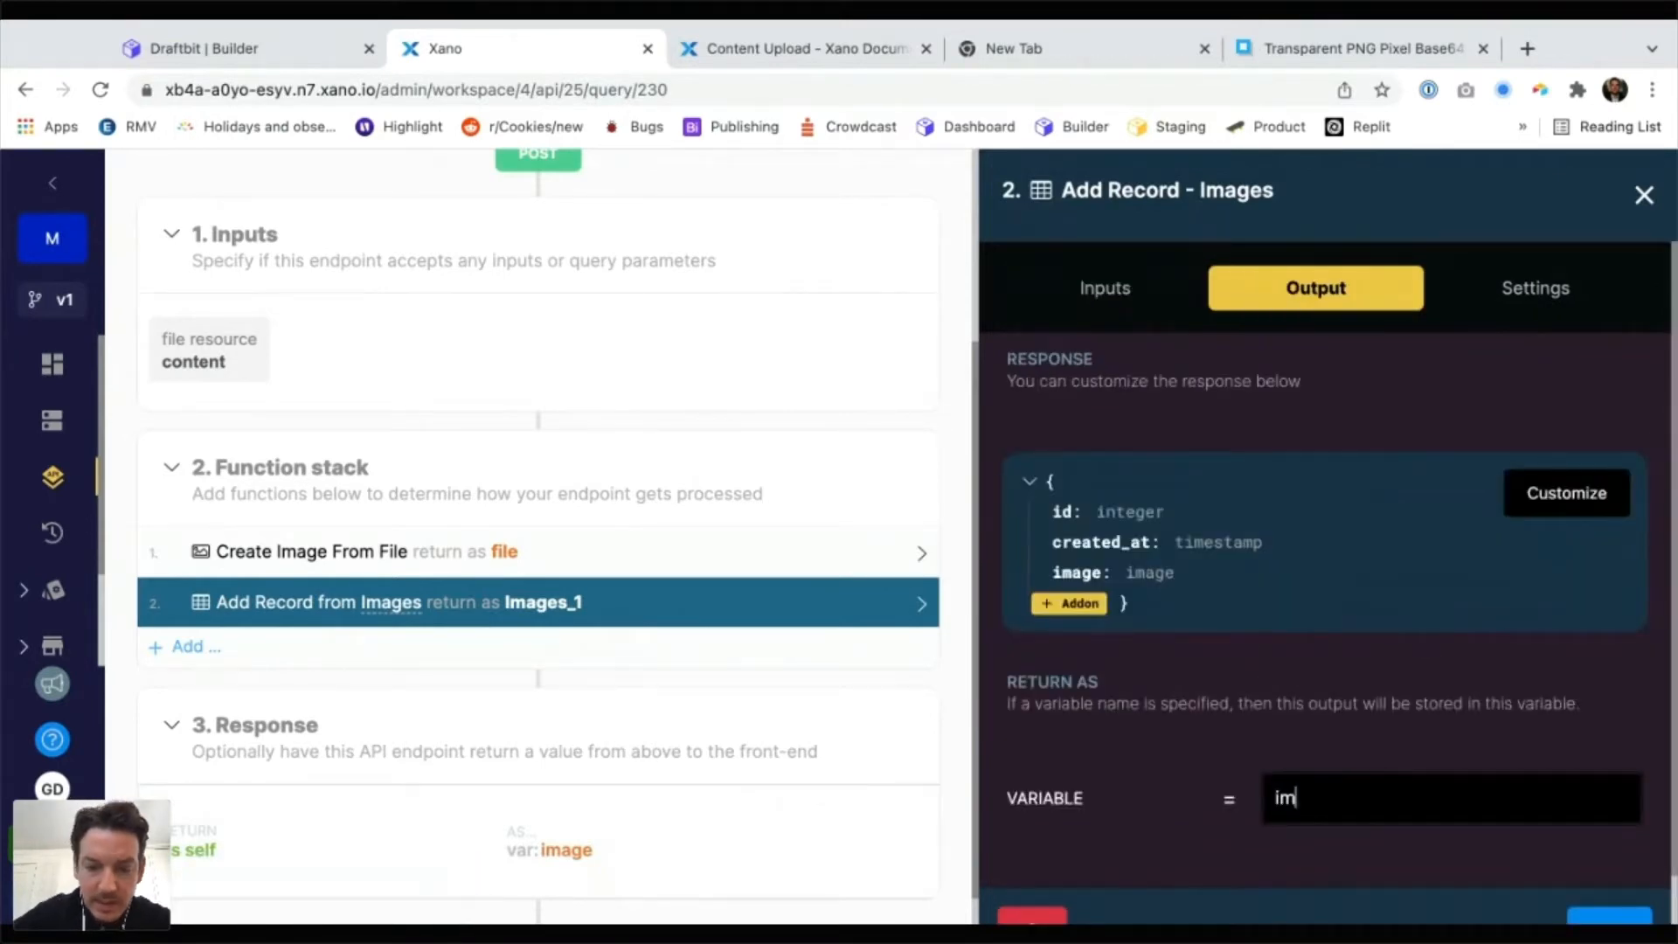
{"action": "type", "text": "age"}
{"action": "key", "text": "Return"}
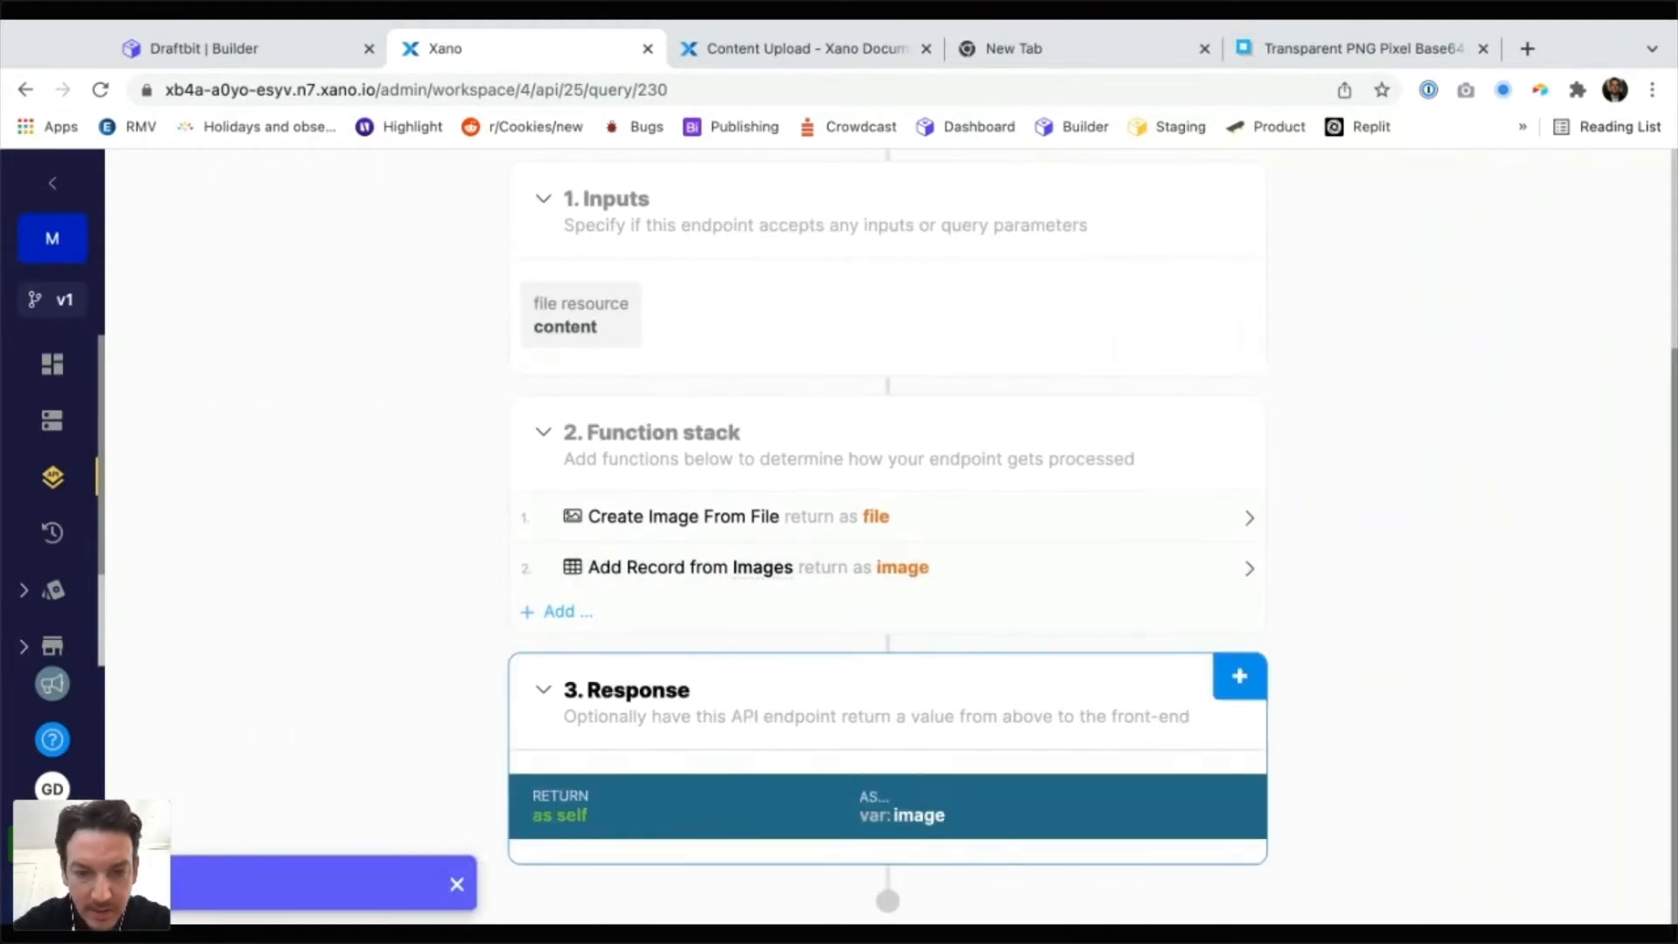
{"action": "left_click", "coordinate": [1005, 800]}
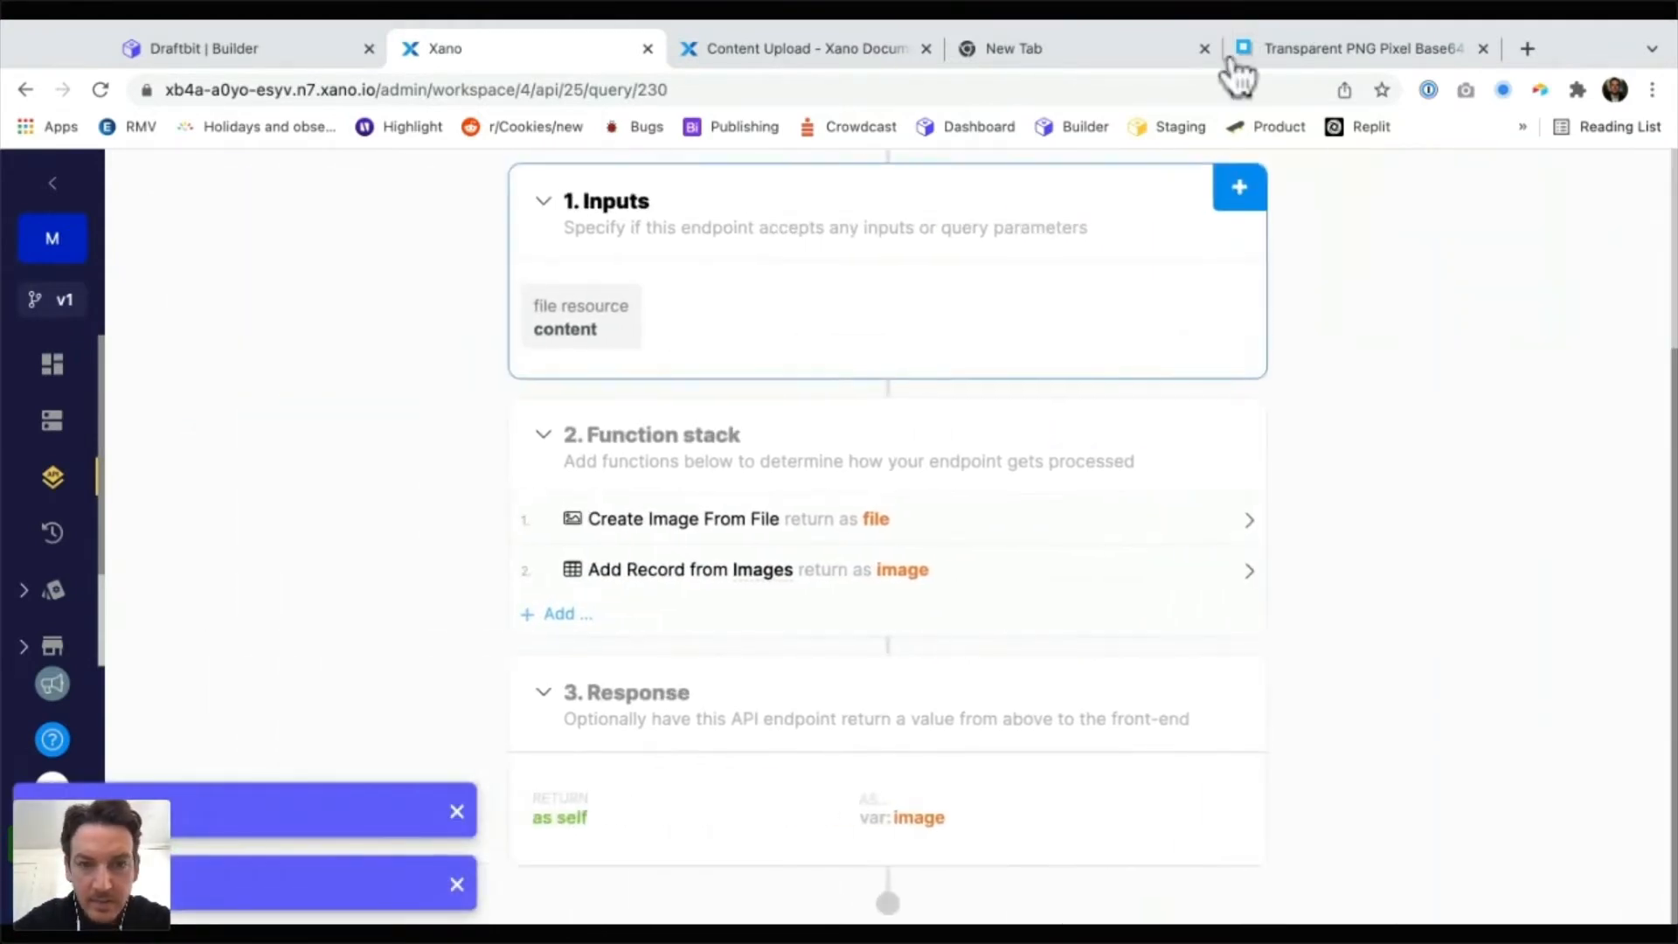
Open Run & Debug for the /upload/image endpoint and choose Georges.jpg as the content file
{"action": "scroll", "coordinate": [1224, 227], "scroll_direction": "up", "scroll_amount": 3}
{"action": "left_click", "coordinate": [1509, 185]}
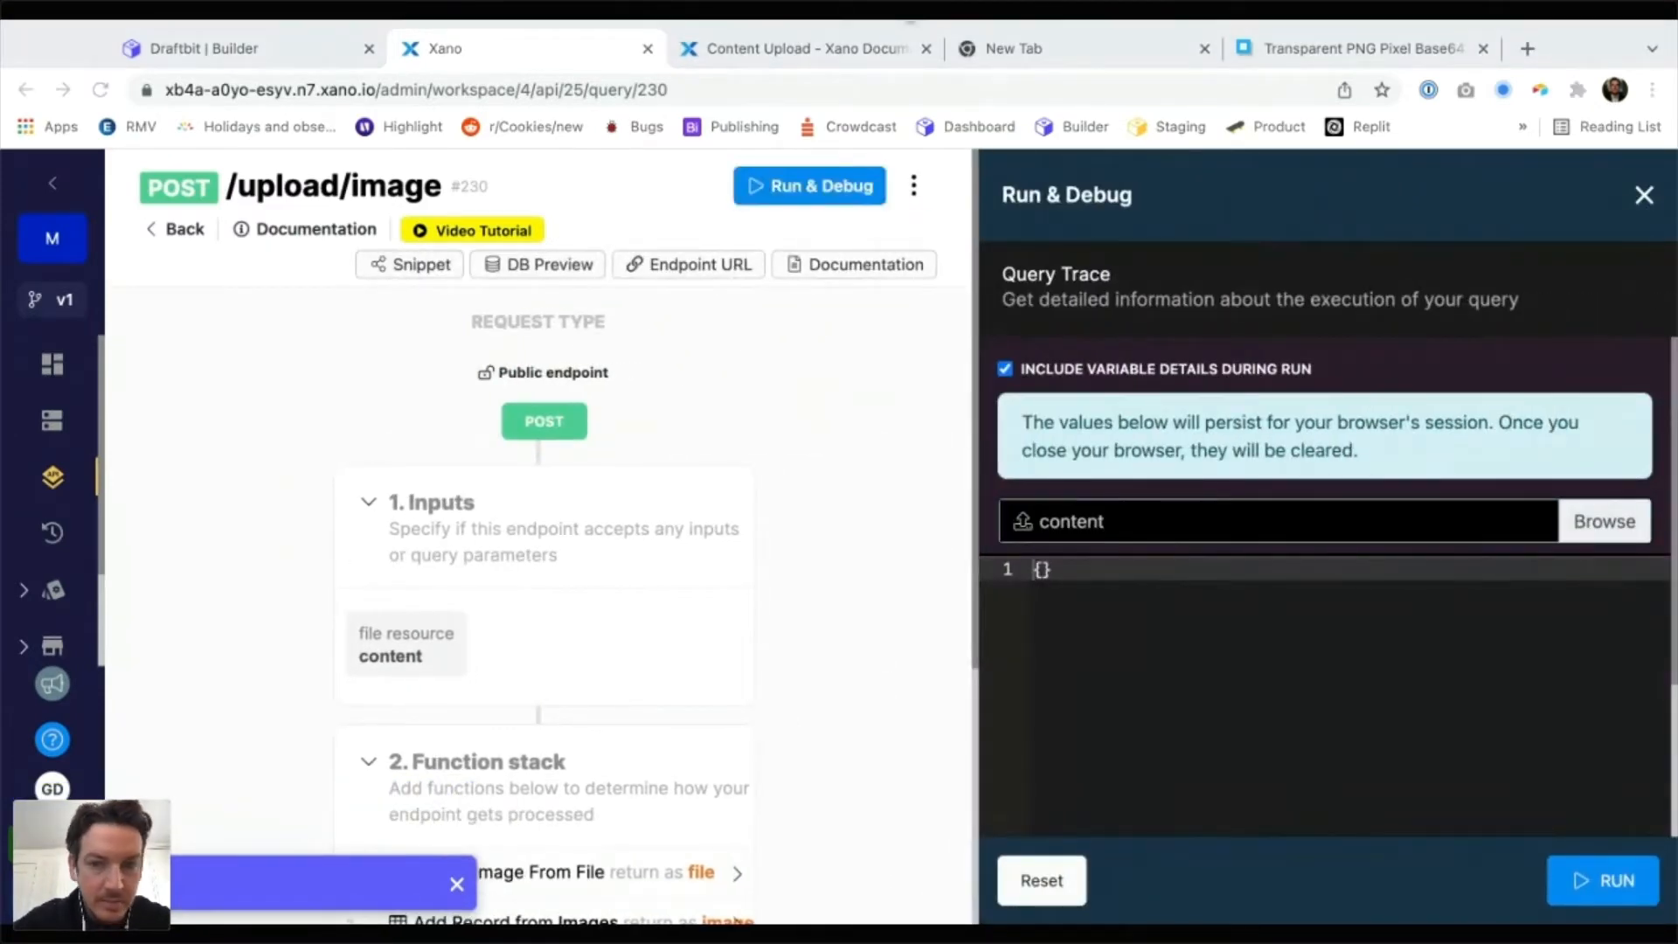
{"action": "left_click", "coordinate": [1600, 603]}
{"action": "scroll", "coordinate": [1599, 603], "scroll_direction": "down", "scroll_amount": 2}
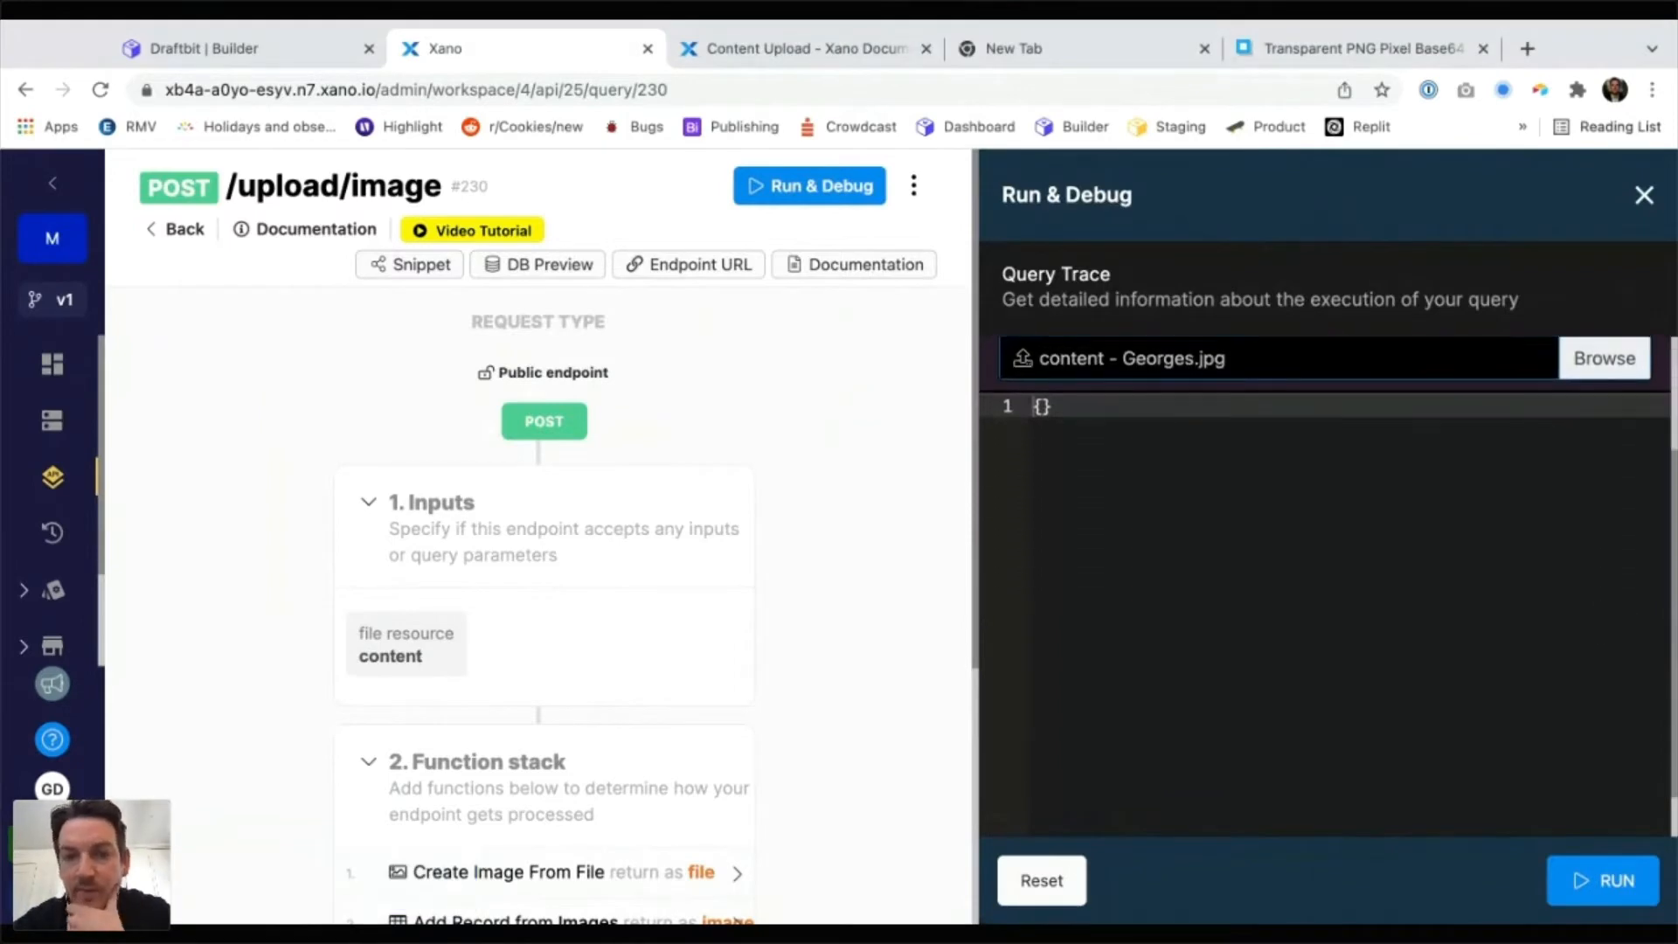
{"action": "scroll", "coordinate": [1600, 603], "scroll_direction": "up", "scroll_amount": 1}
{"action": "scroll", "coordinate": [1325, 437], "scroll_direction": "up", "scroll_amount": 1}
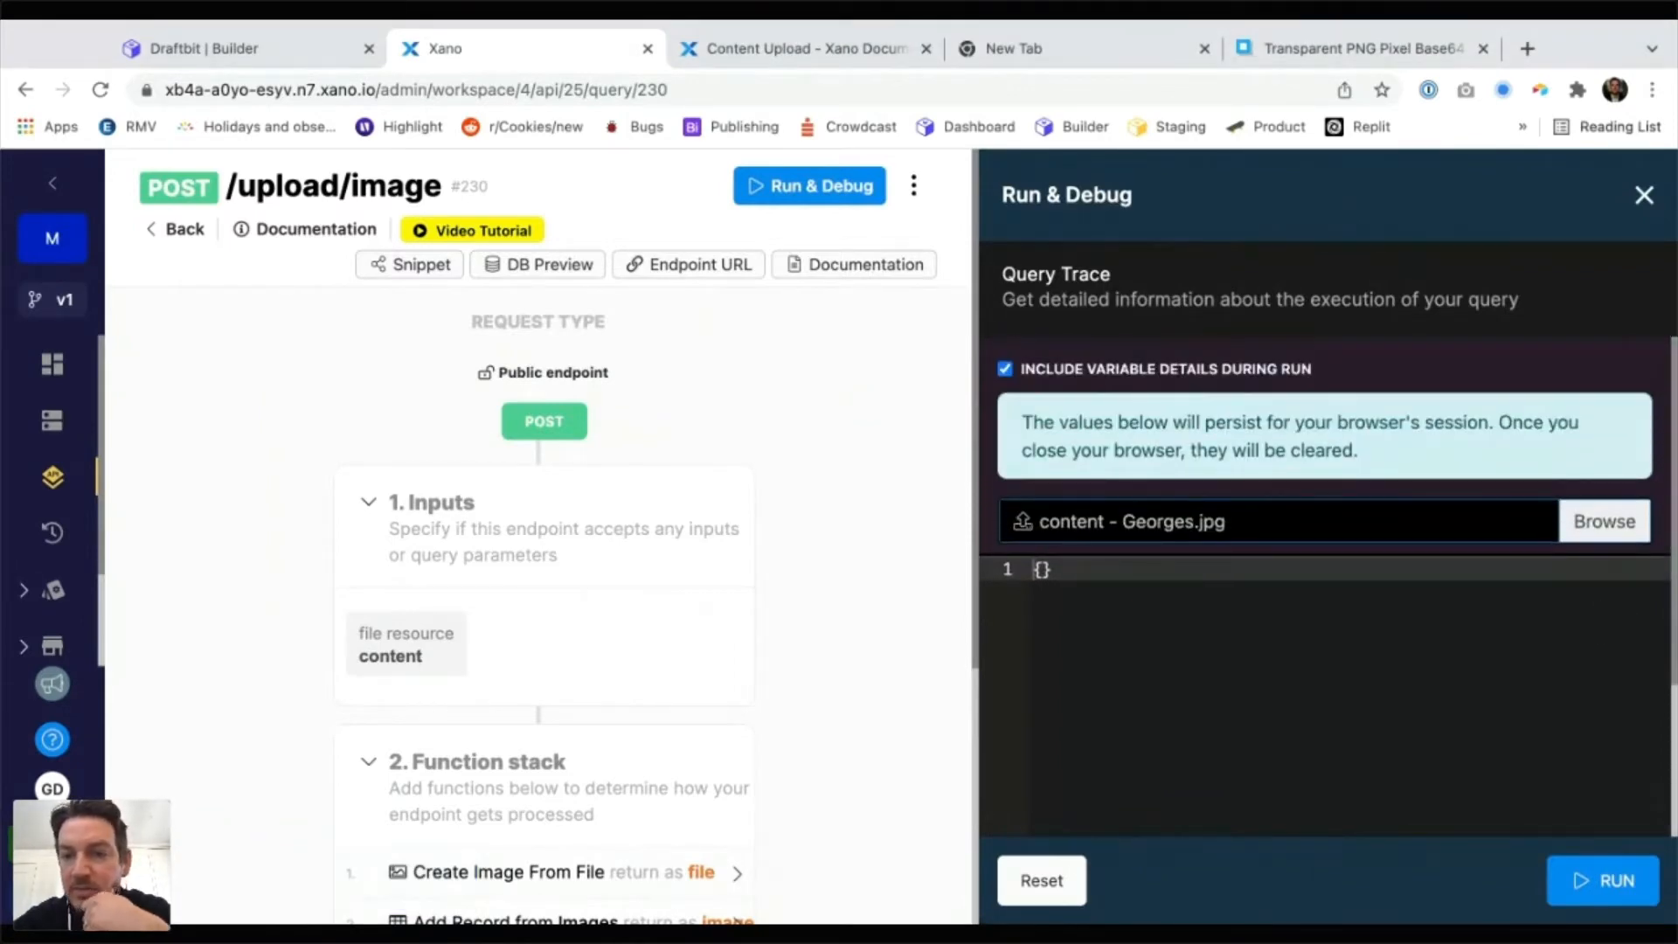
Run the /upload/image endpoint with the chosen file and inspect the result and the newest records in the Images table
{"action": "left_click", "coordinate": [1603, 881]}
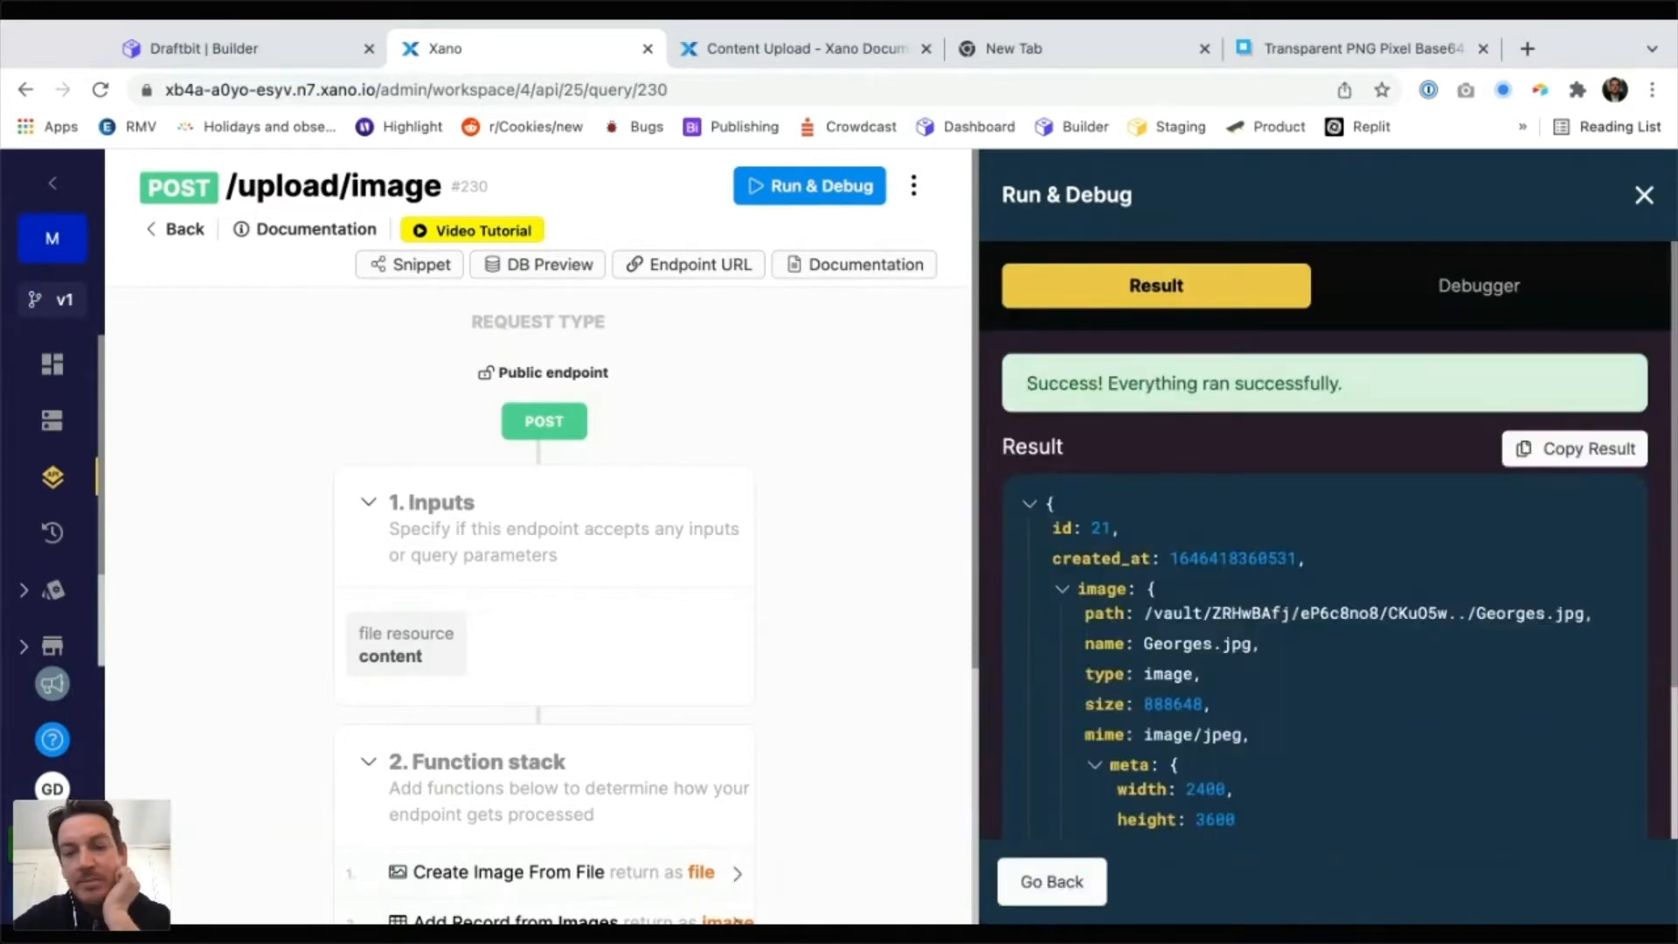
{"action": "scroll", "coordinate": [1325, 568], "scroll_direction": "down", "scroll_amount": 3}
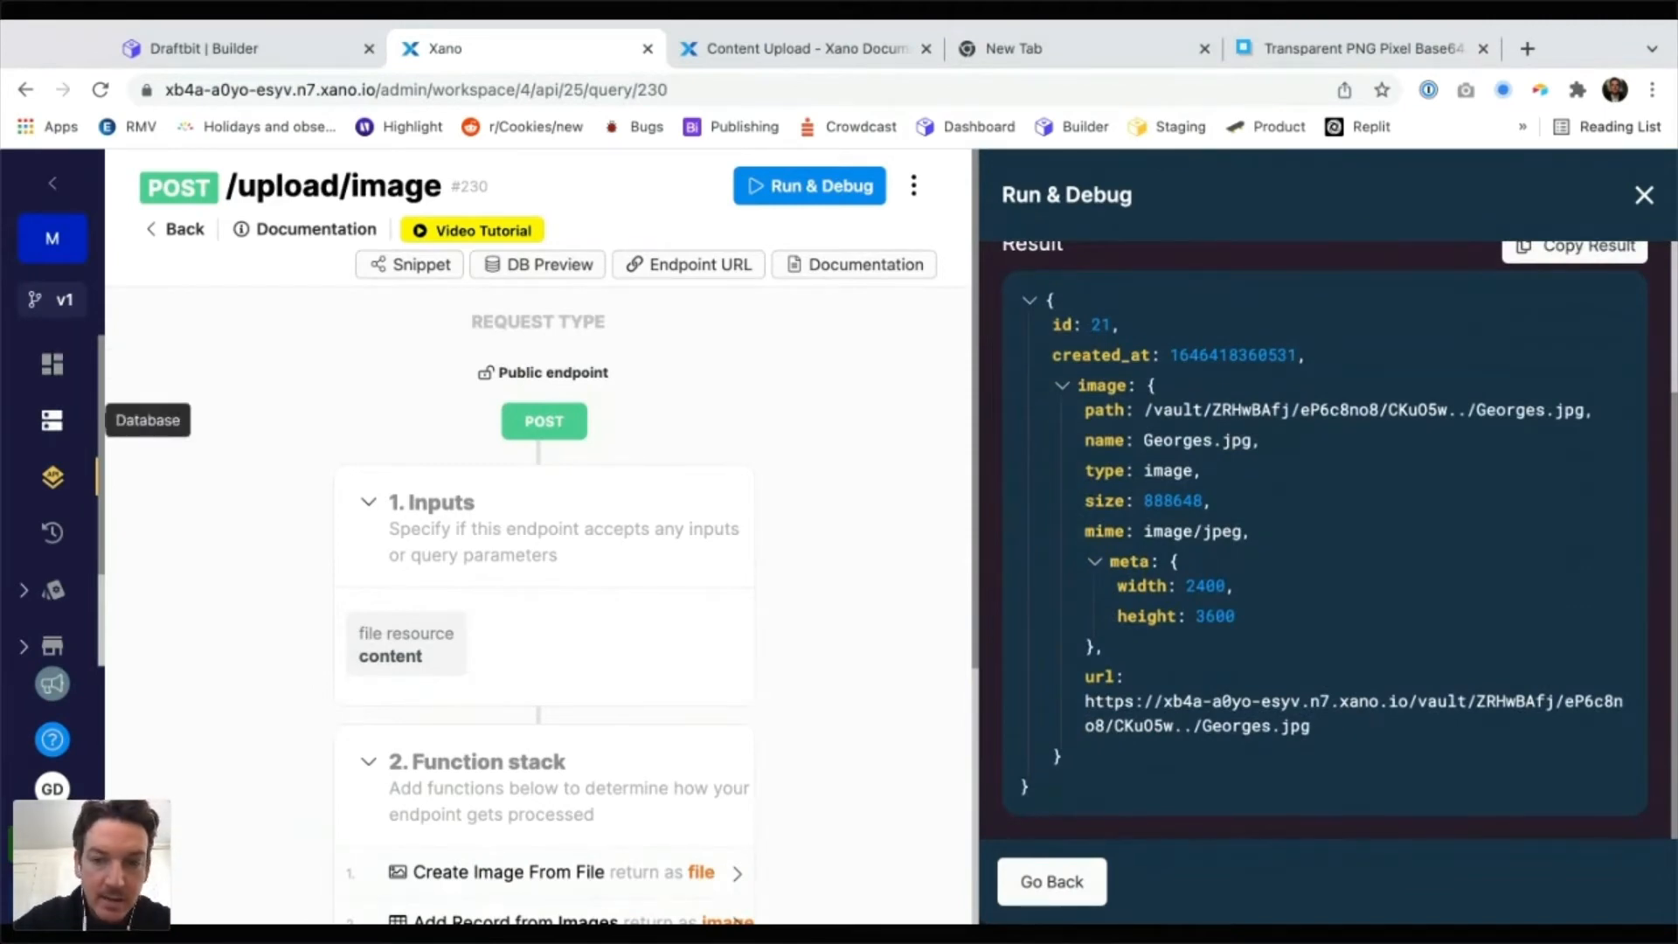
{"action": "left_click", "coordinate": [52, 420]}
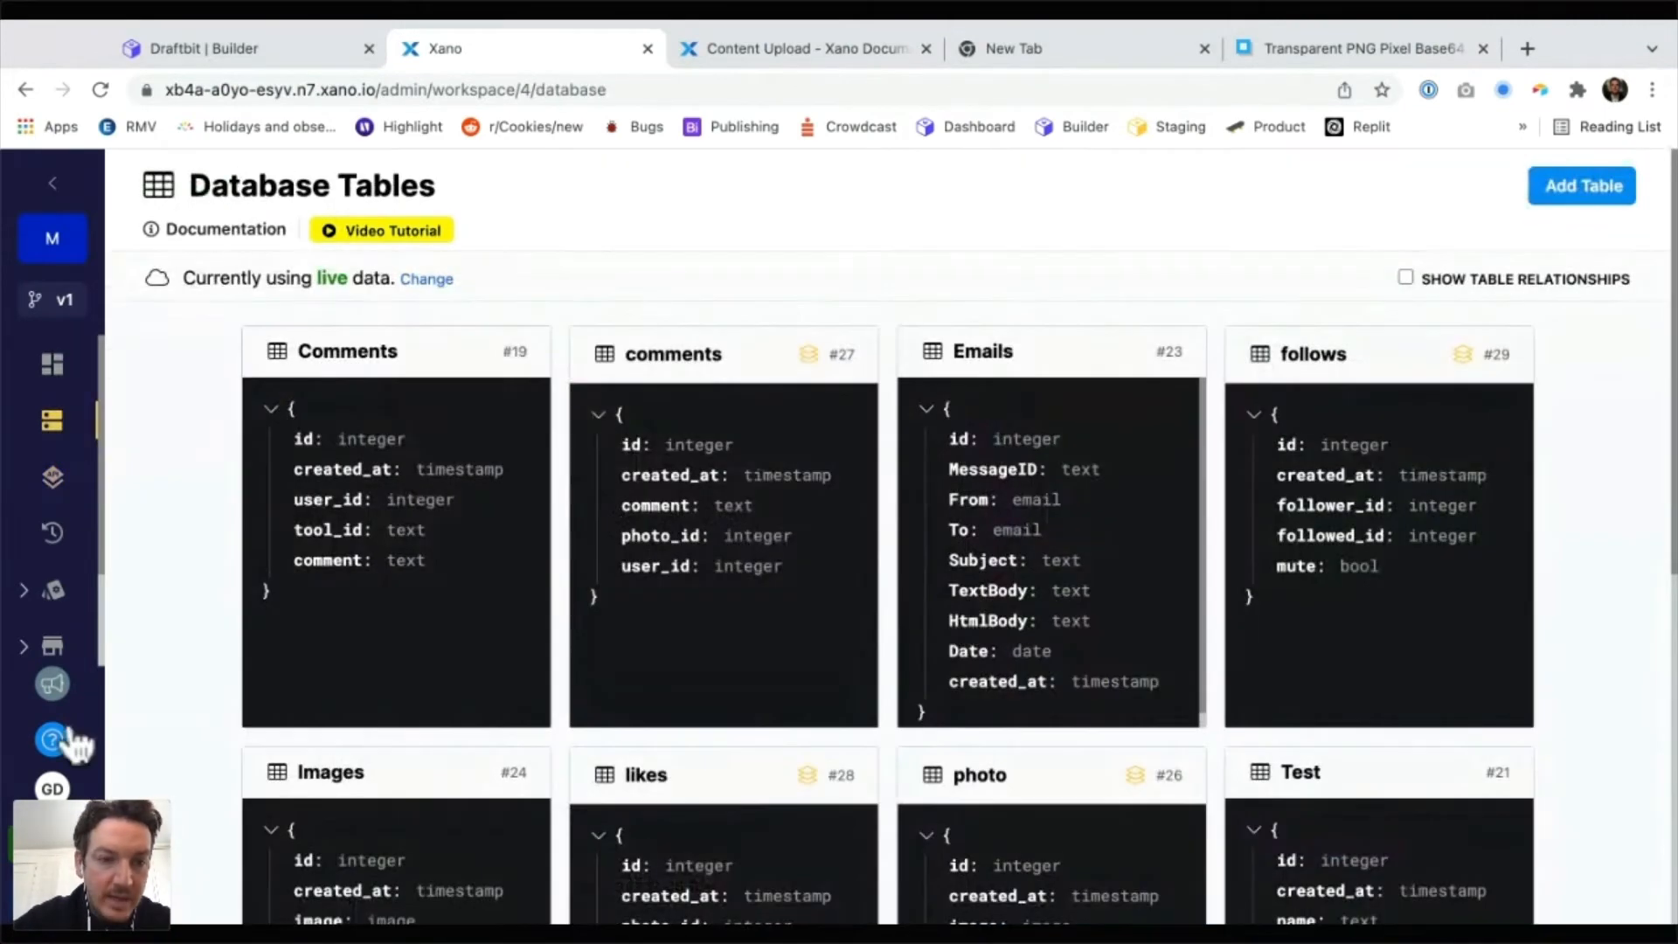
{"action": "left_click", "coordinate": [376, 770]}
{"action": "scroll", "coordinate": [454, 595], "scroll_direction": "down", "scroll_amount": 5}
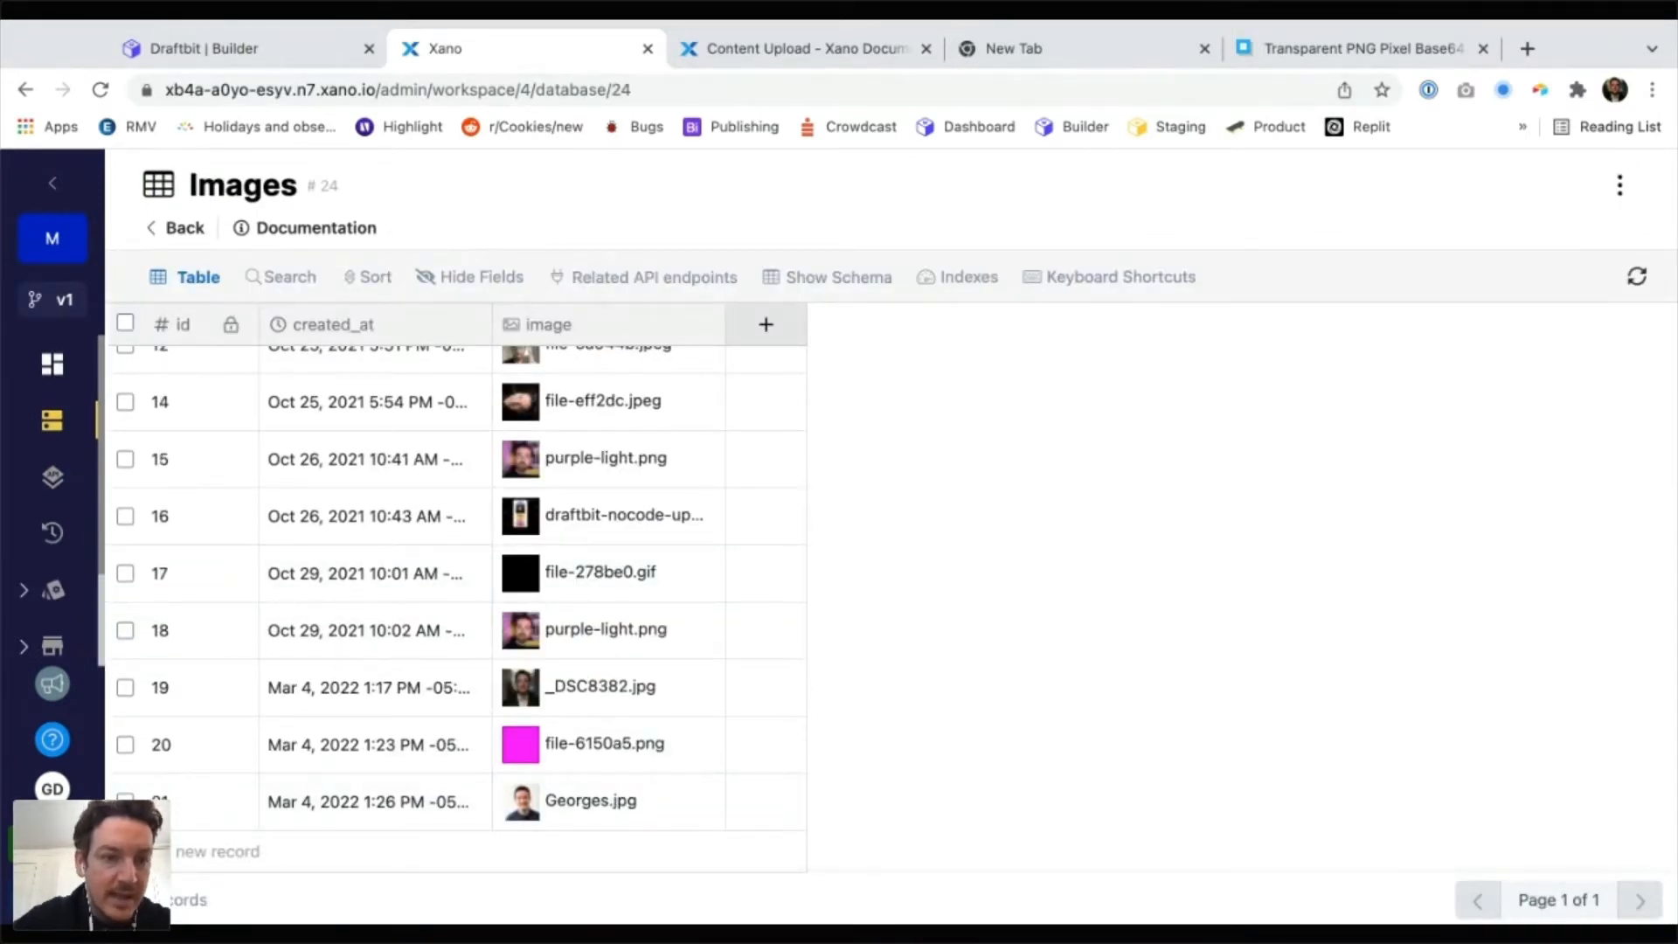
Reopen the /upload/image endpoint in the Upload Image API group
{"action": "left_click", "coordinate": [52, 477]}
{"action": "scroll", "coordinate": [611, 568], "scroll_direction": "down", "scroll_amount": 5}
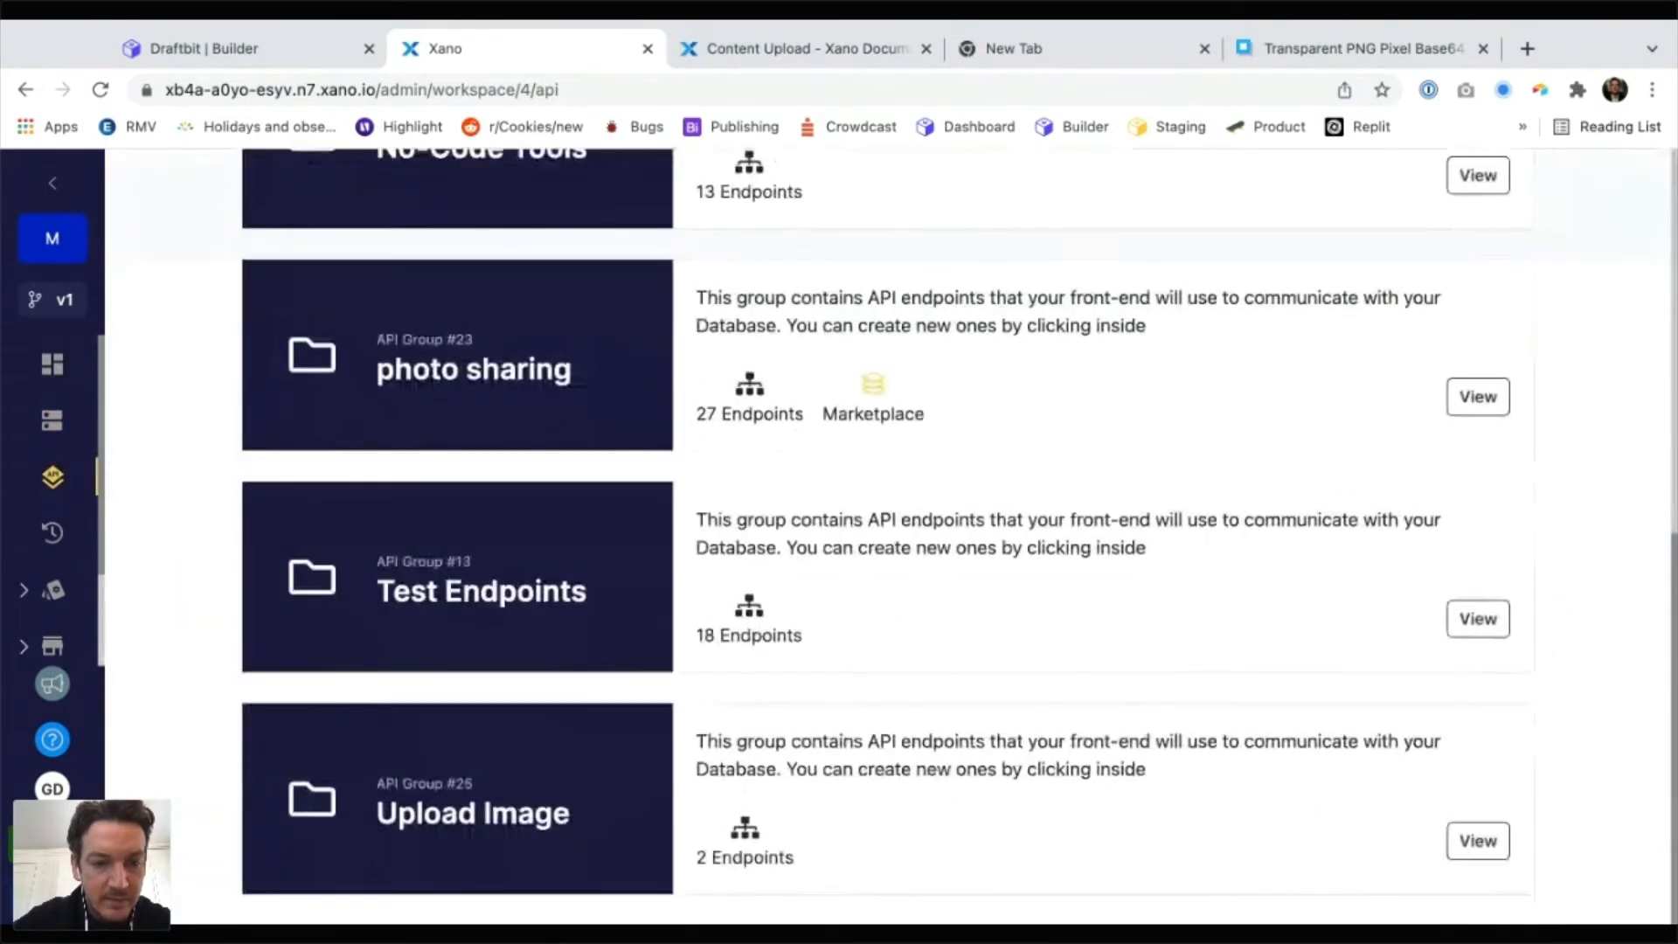
{"action": "left_click", "coordinate": [463, 808]}
{"action": "left_click", "coordinate": [756, 535]}
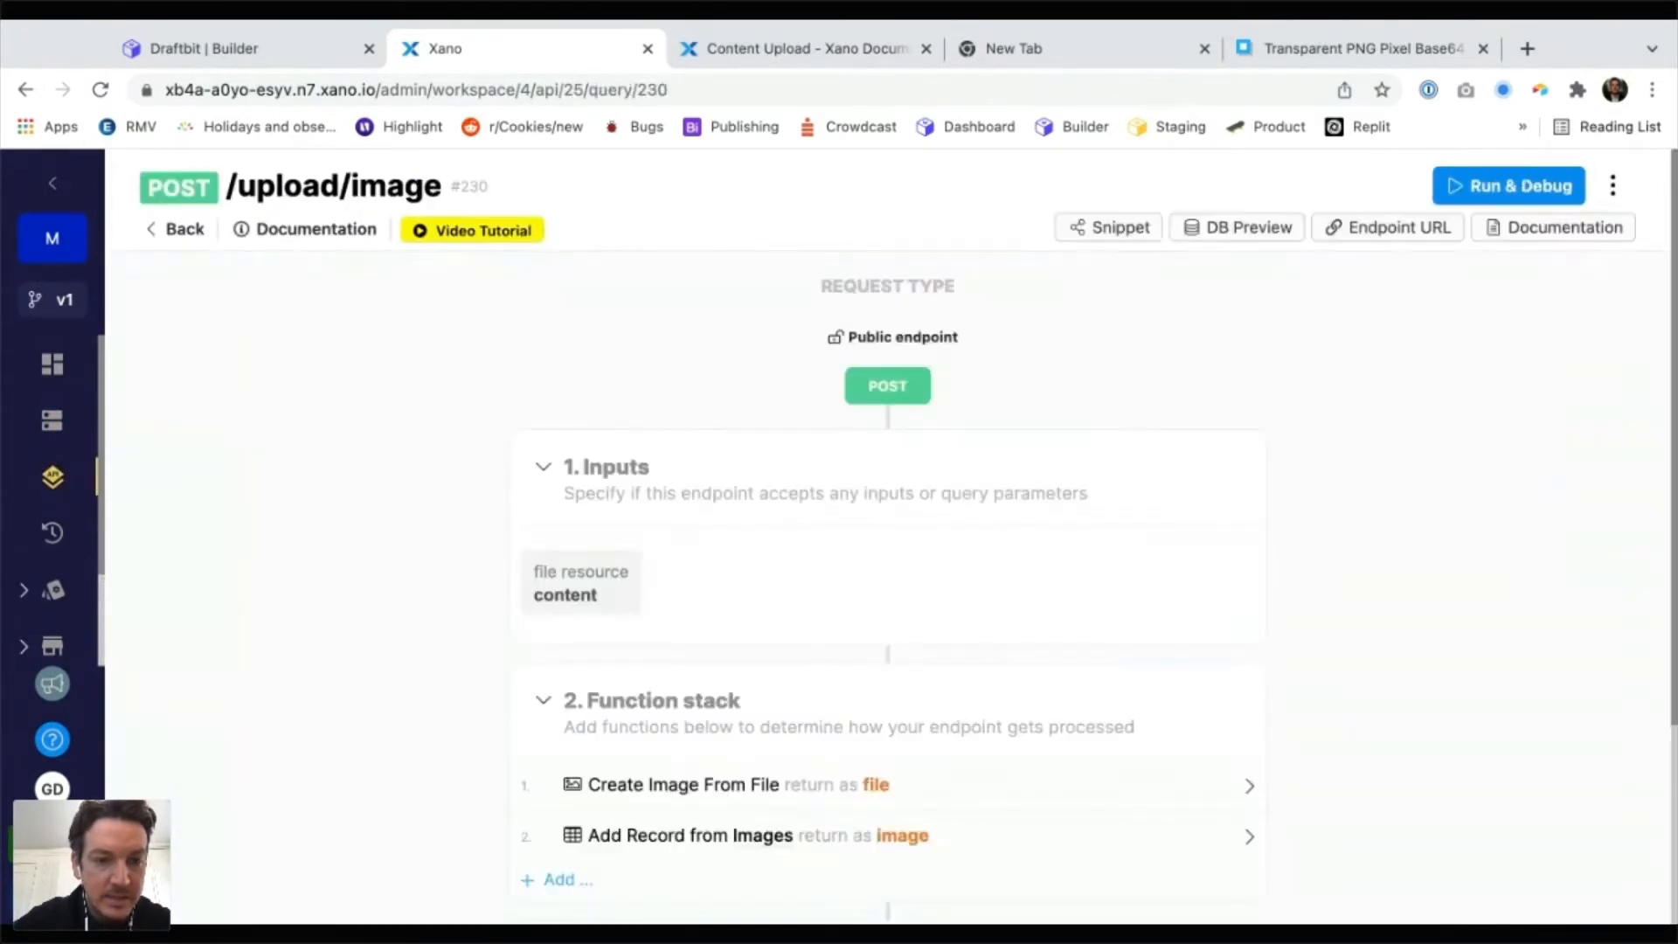
Switch to Draftbit, abandon the unsaved new endpoint and close the Xano REST API setup
{"action": "key", "text": "ctrl+shift+Tab"}
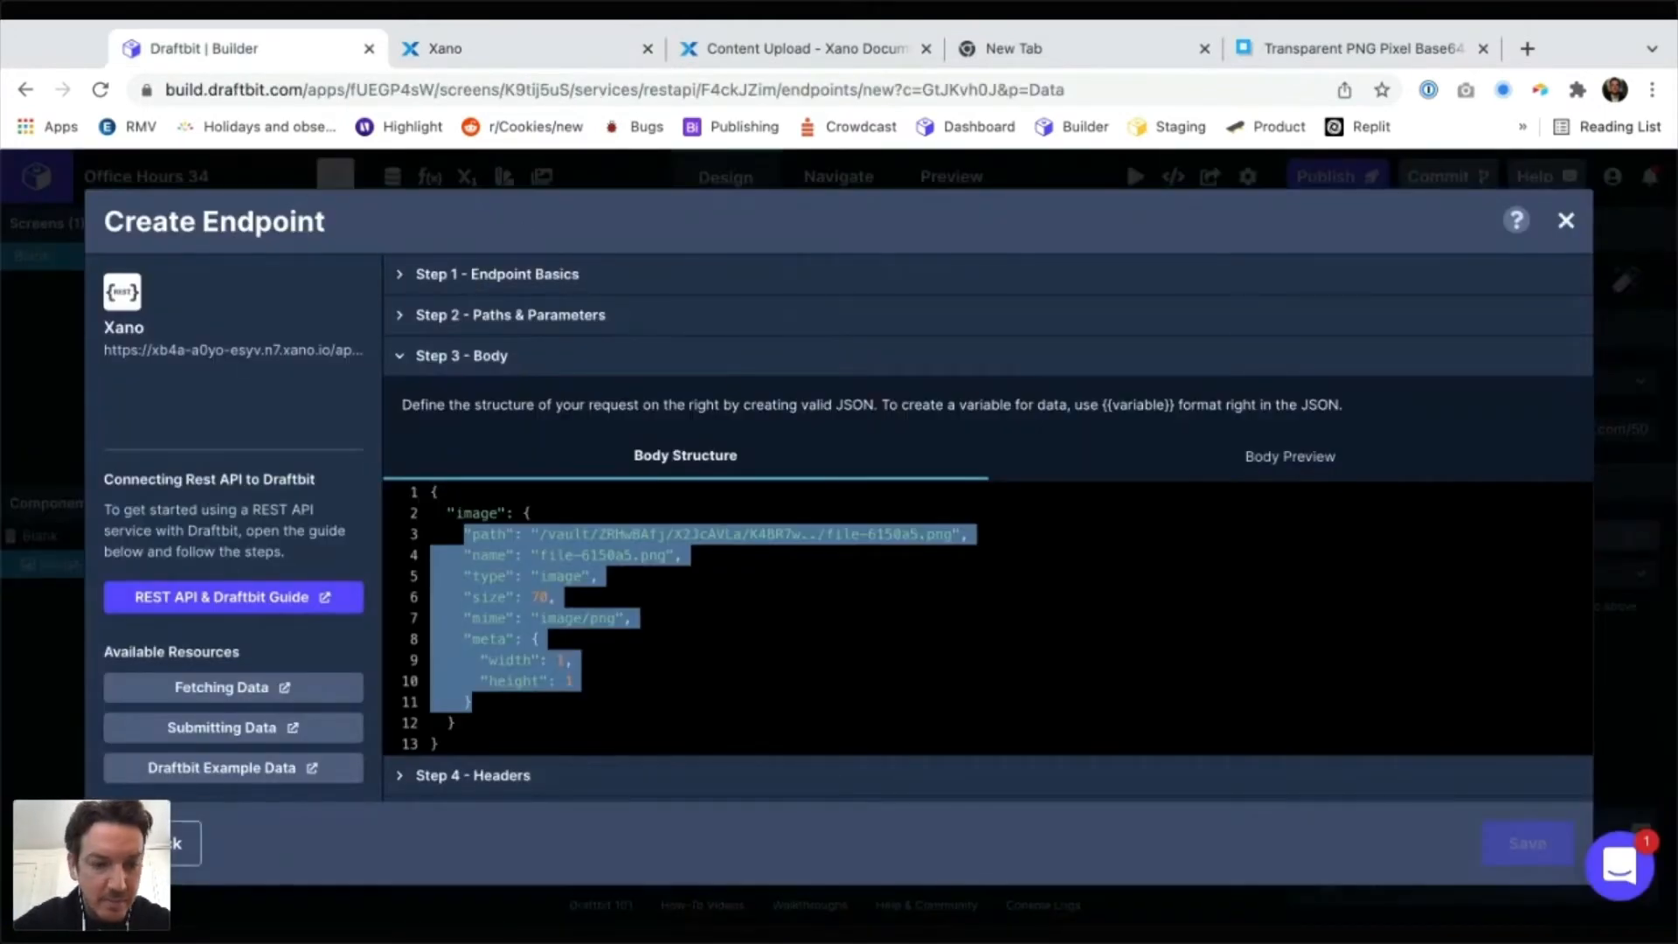
{"action": "left_click", "coordinate": [178, 843]}
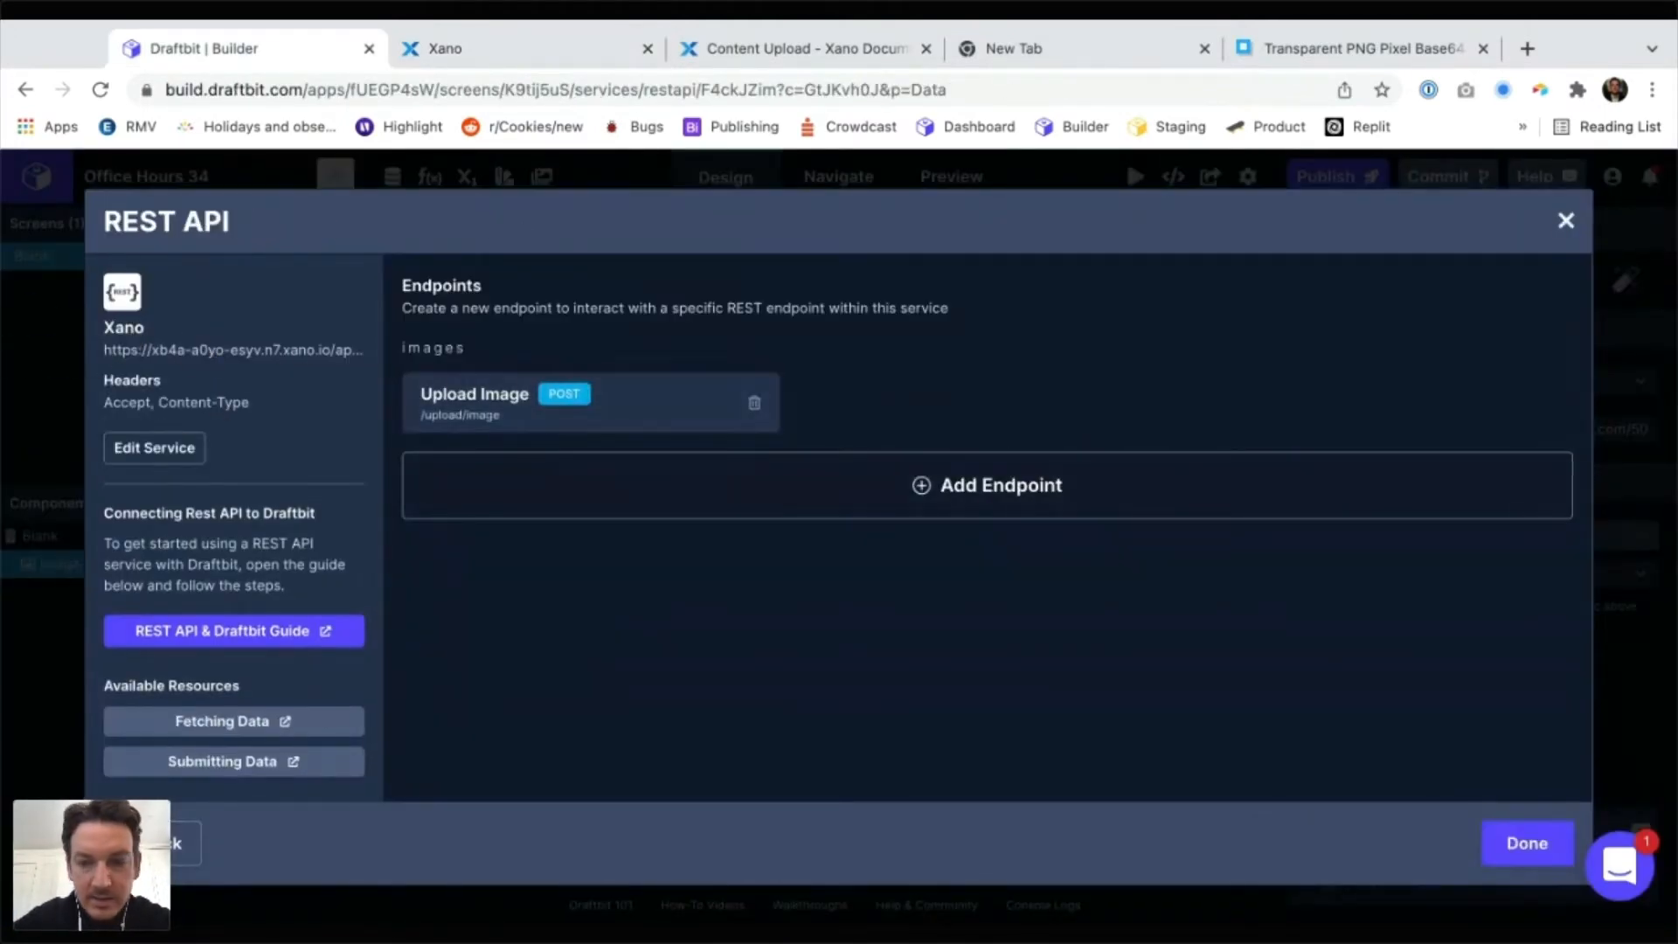
{"action": "left_click", "coordinate": [1527, 843]}
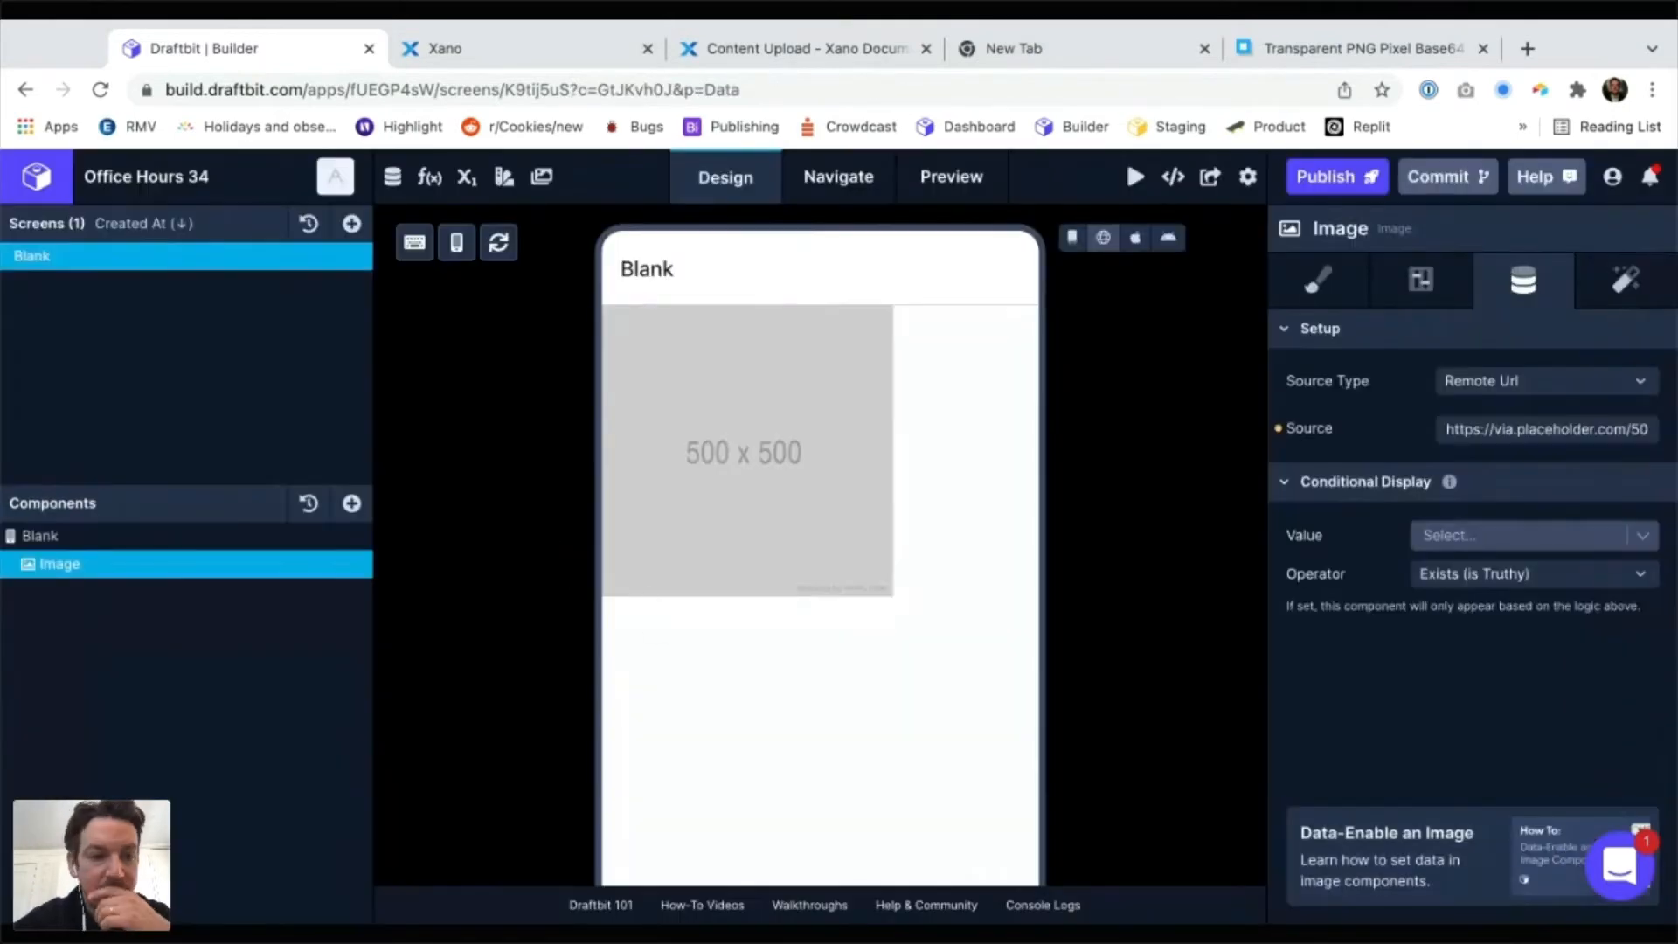
Add a Button Solid component to the Blank screen
{"action": "left_click", "coordinate": [78, 536]}
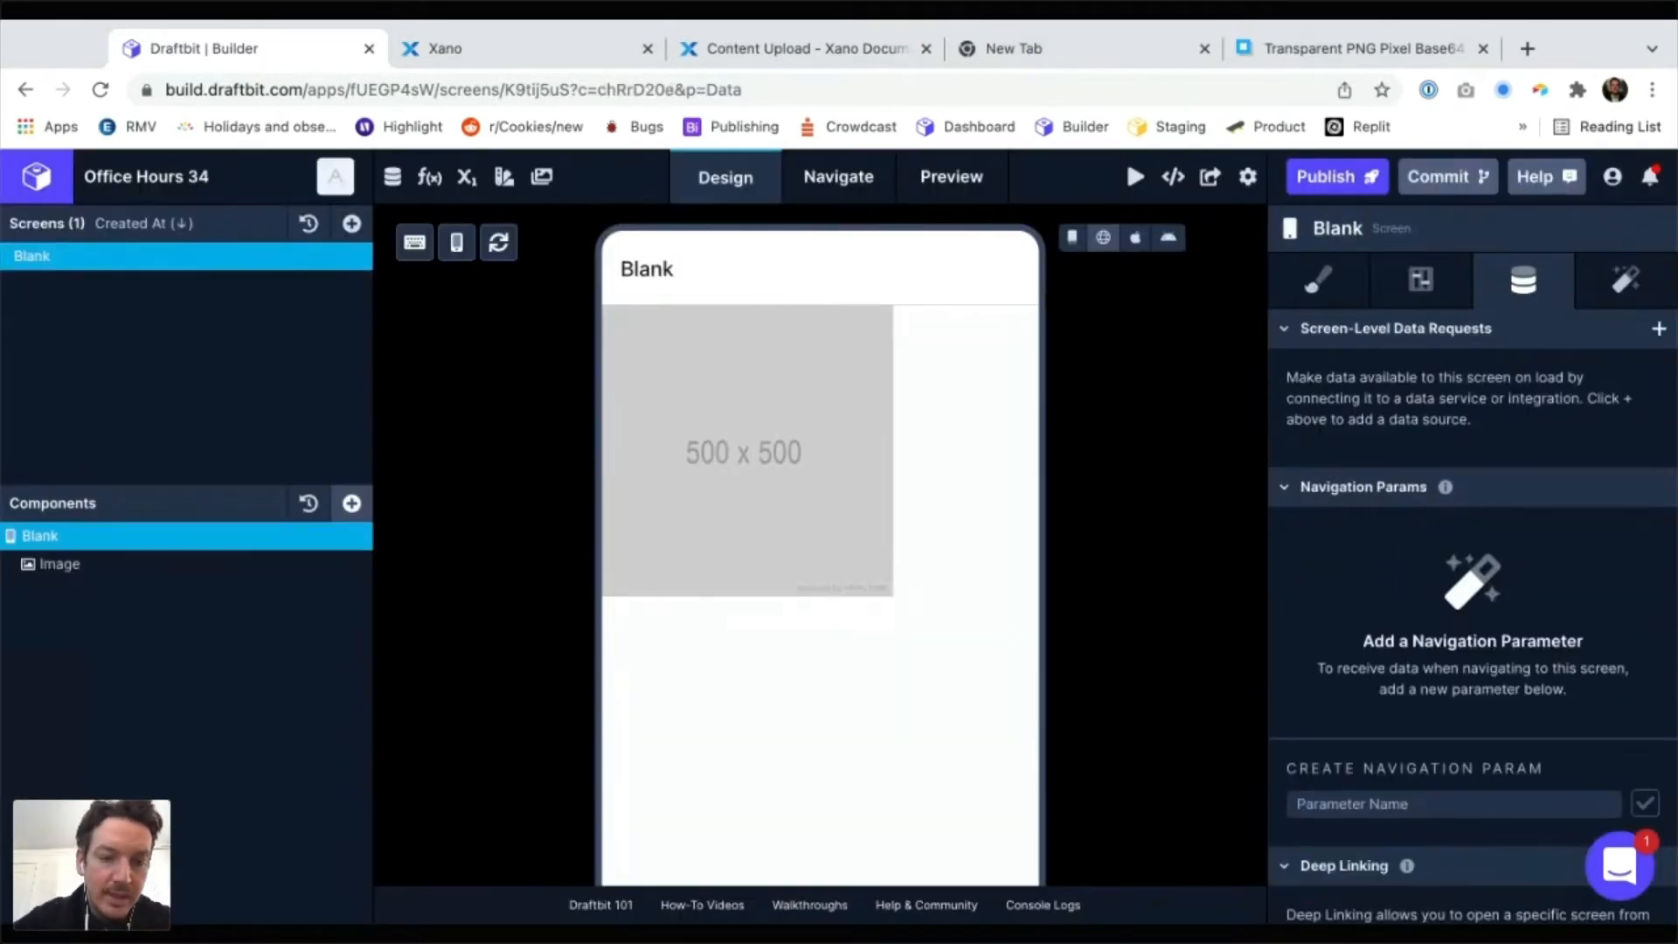
{"action": "left_click", "coordinate": [352, 503]}
{"action": "type", "text": "butt"}
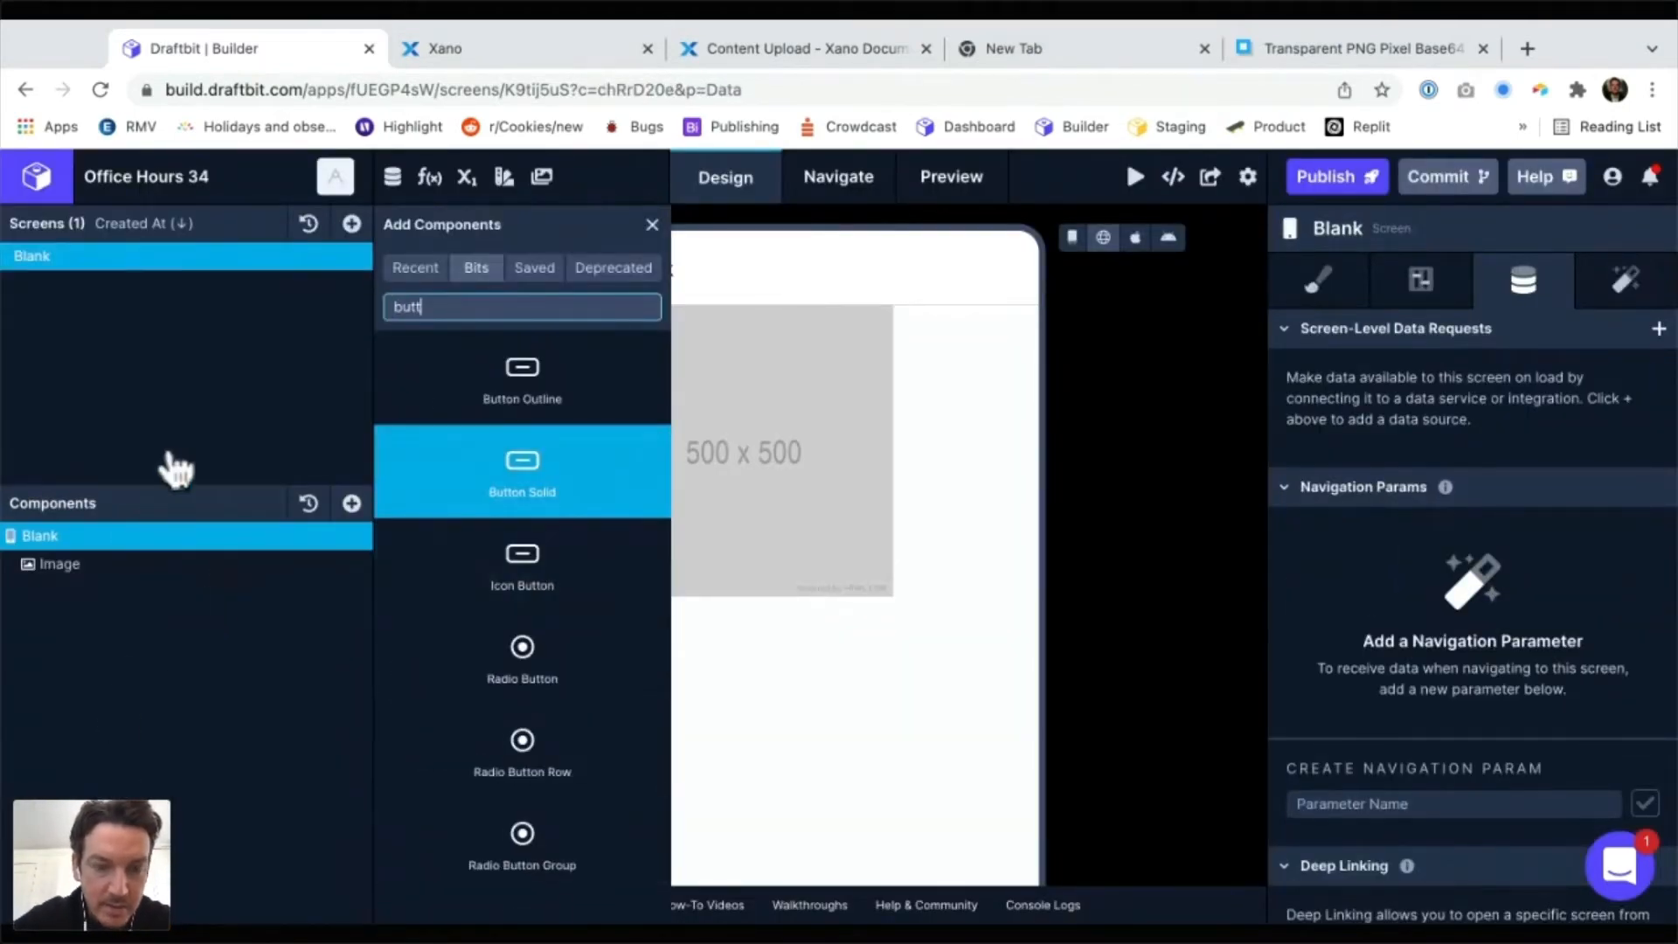
{"action": "key", "text": "Return"}
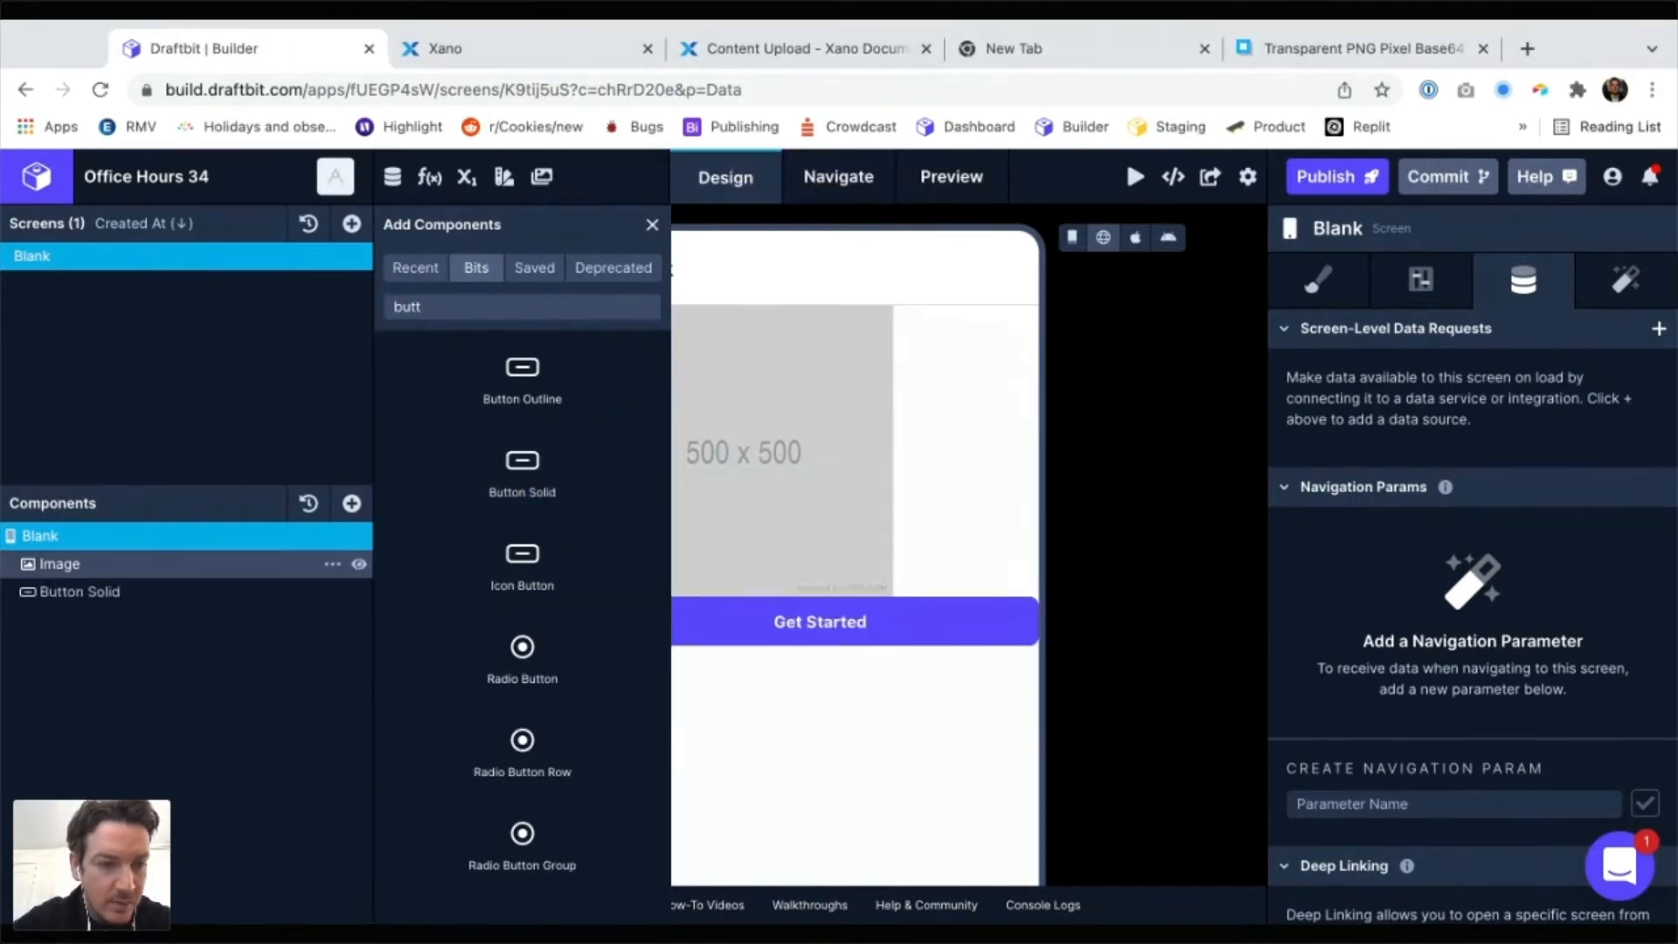
Set the new button's text to "Take a photo"
{"action": "left_click", "coordinate": [87, 592]}
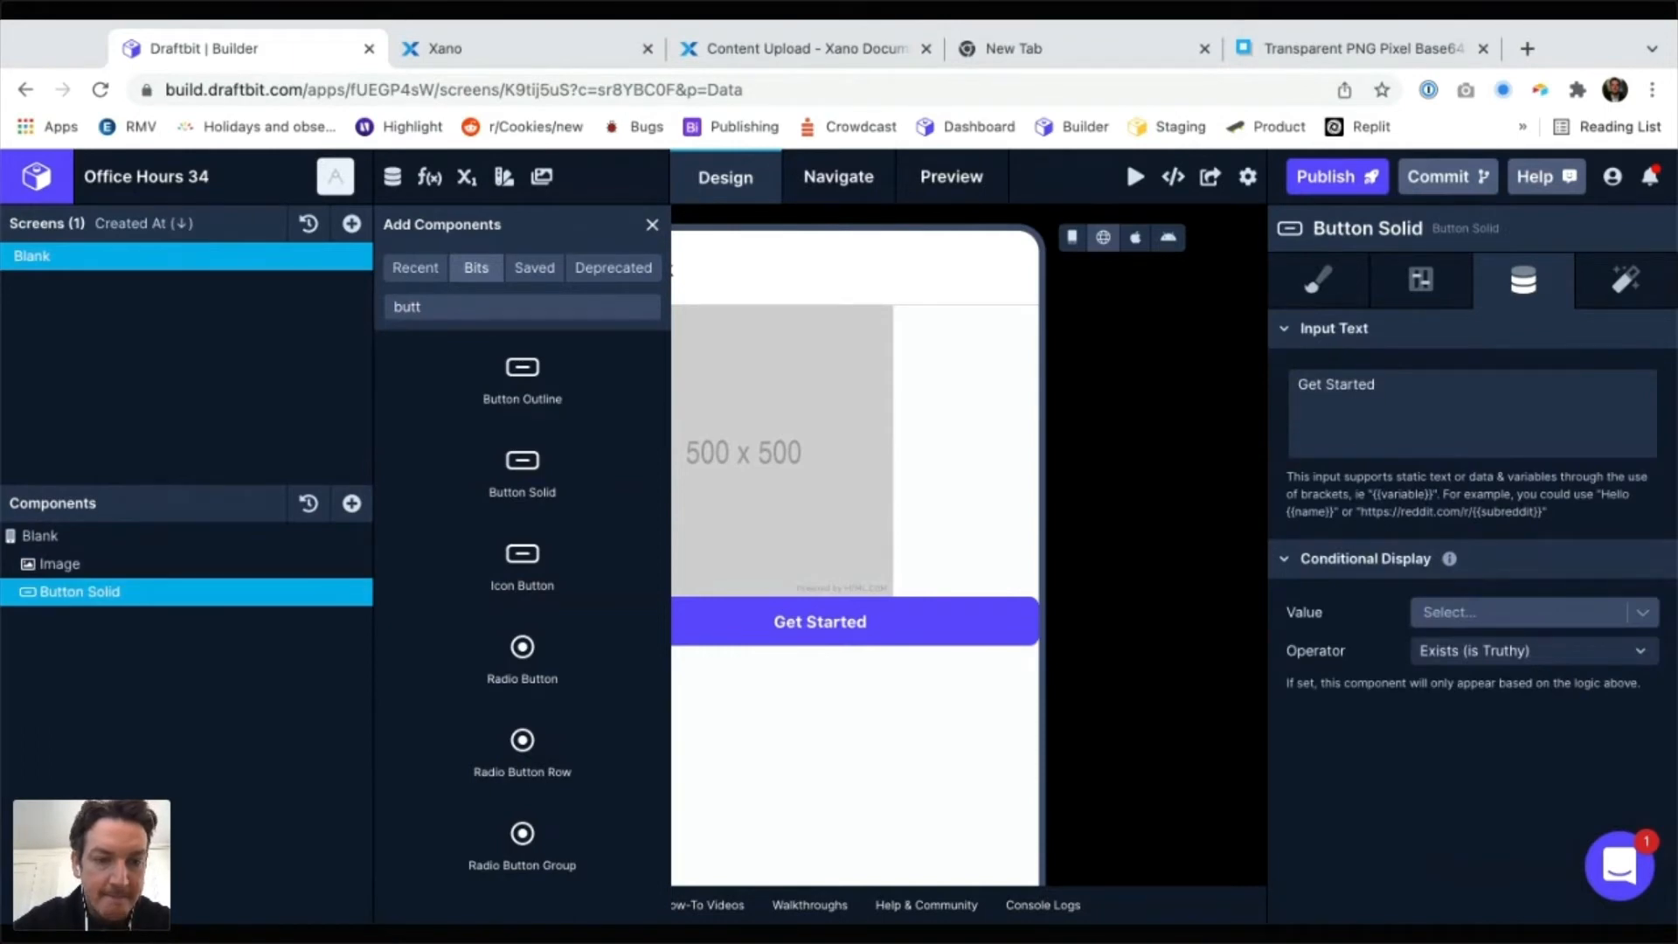
{"action": "left_click", "coordinate": [652, 225]}
{"action": "left_click", "coordinate": [1450, 406]}
{"action": "key", "text": "super+a"}
{"action": "type", "text": "Upl"}
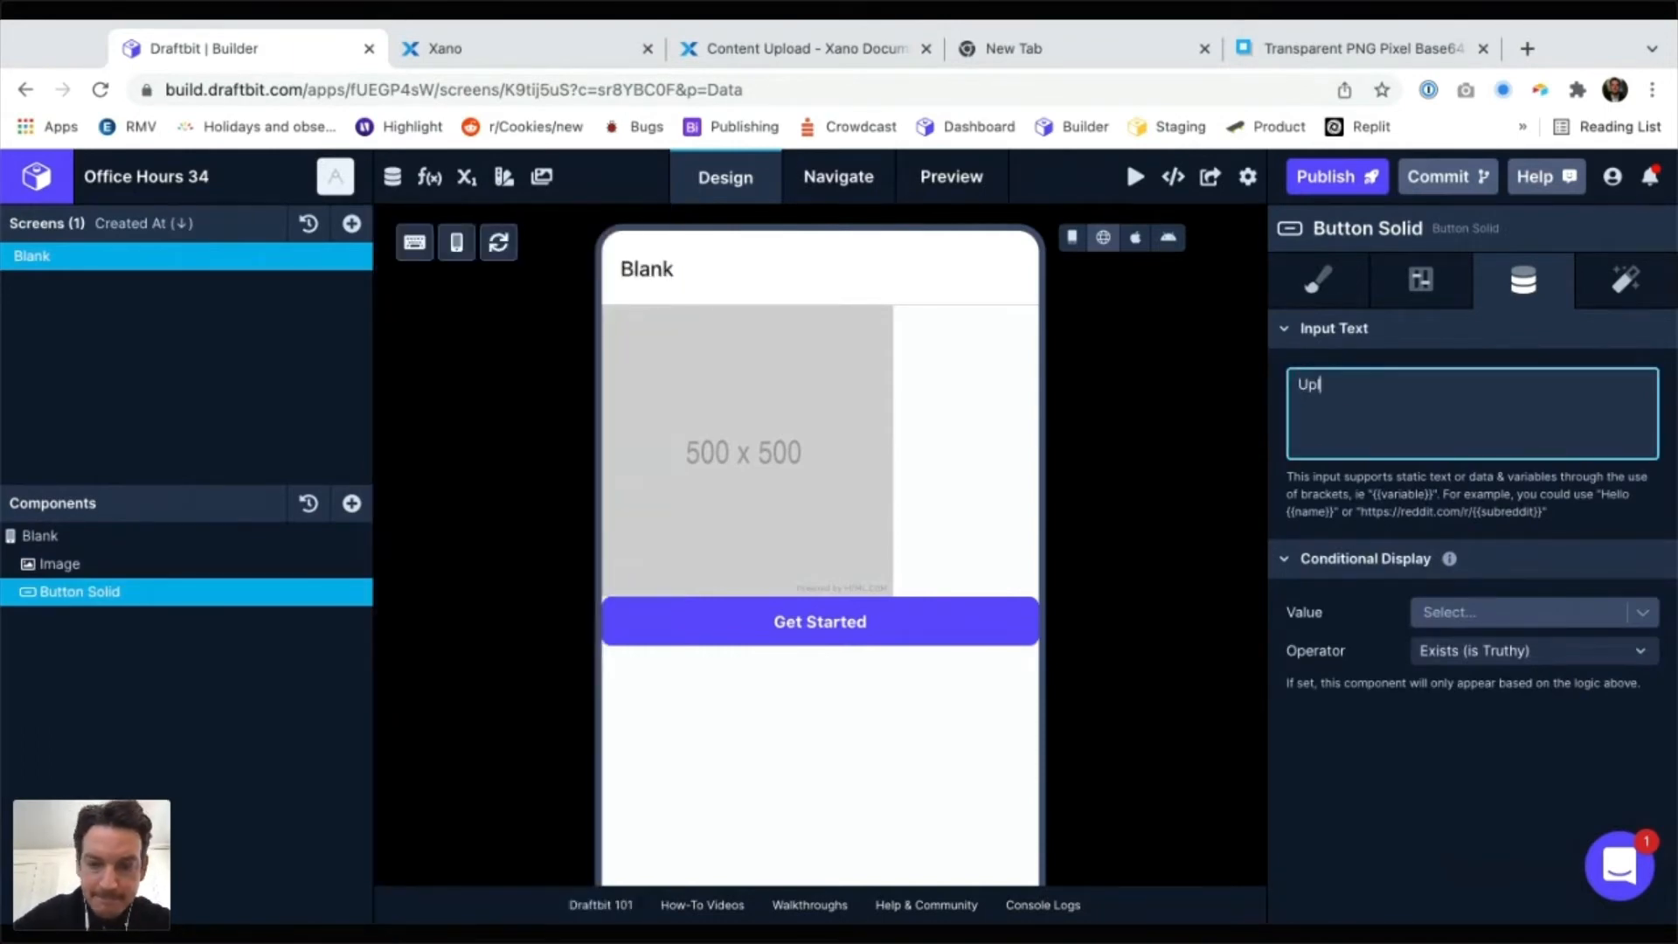
{"action": "key", "text": "super+a"}
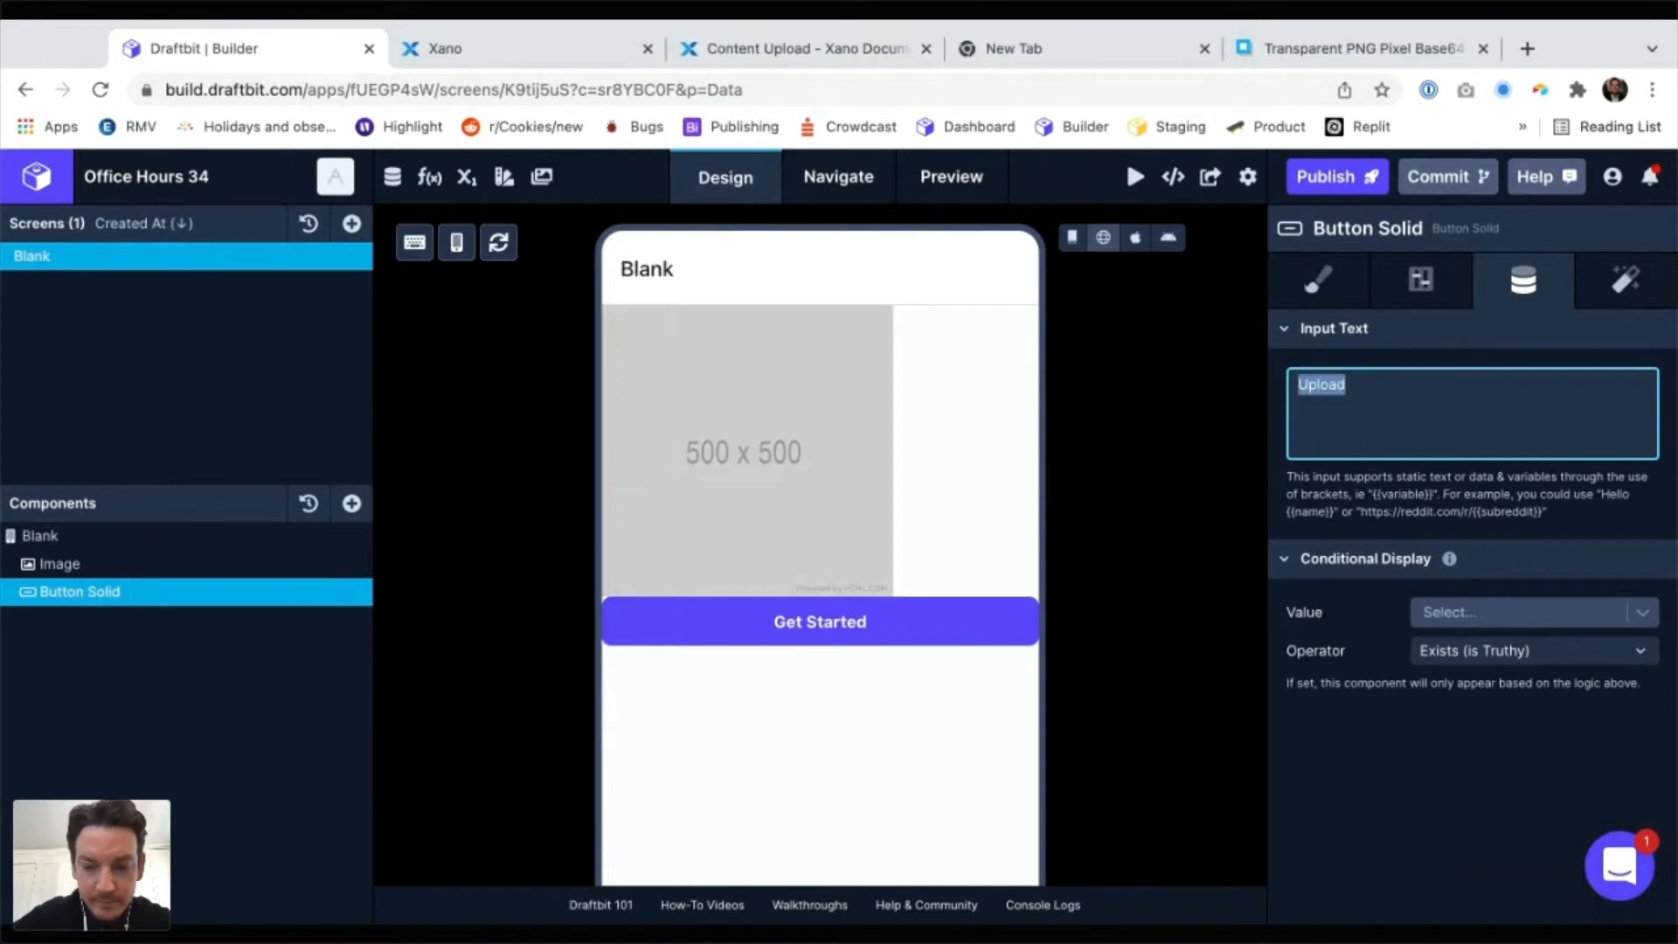
{"action": "type", "text": "Take a photo"}
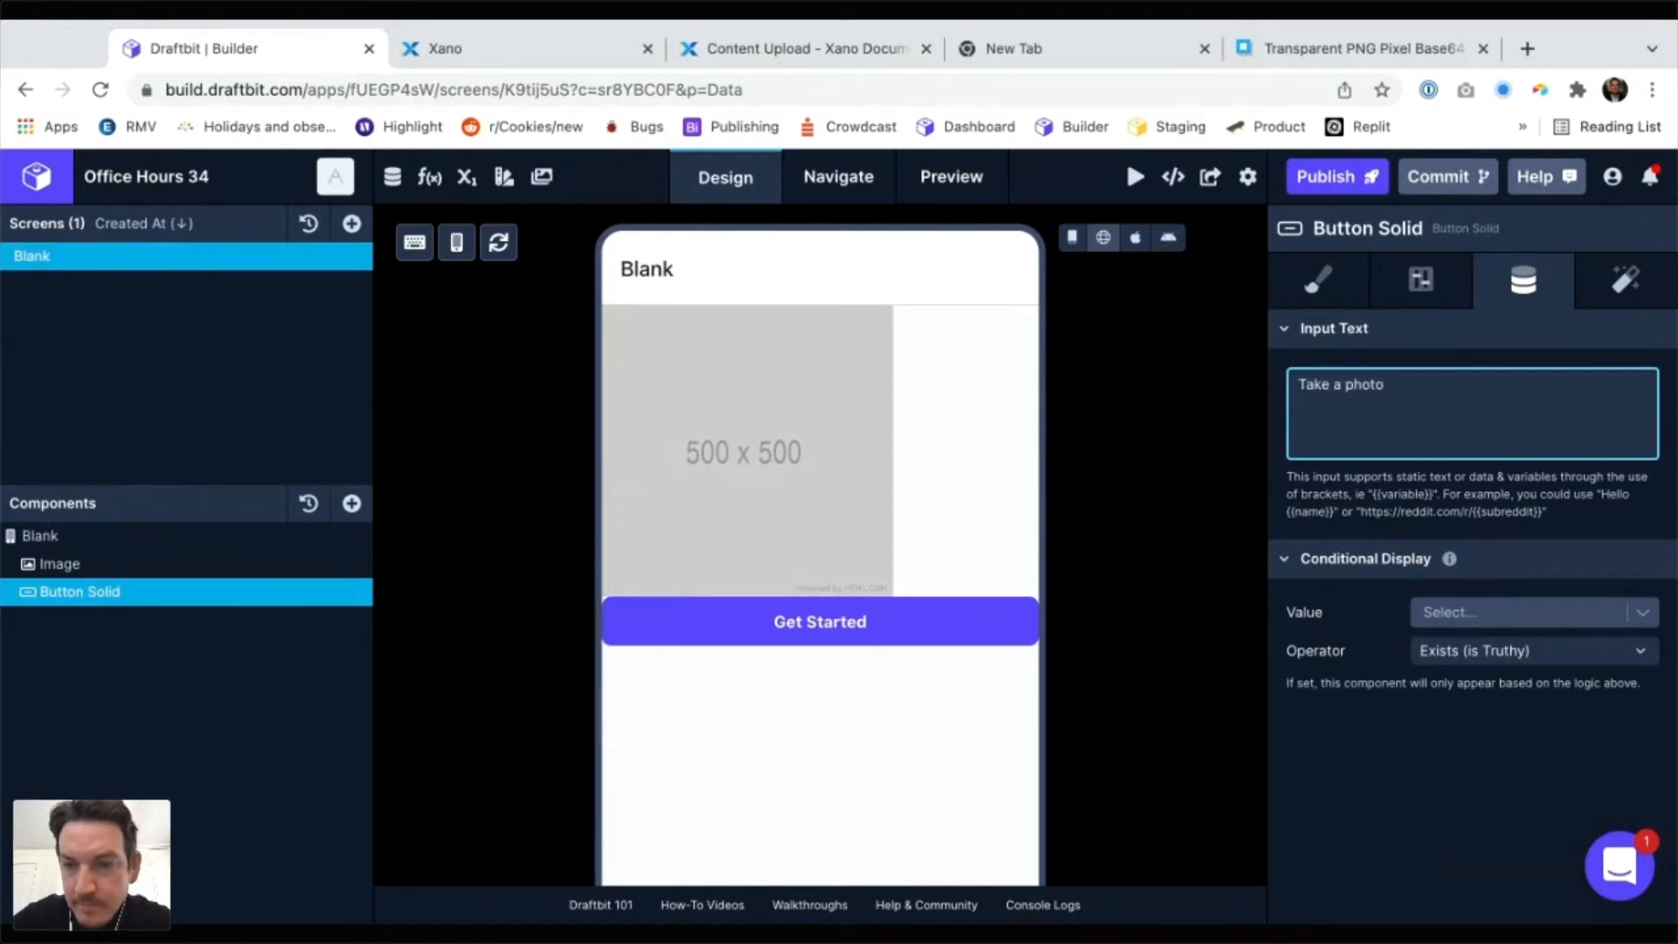
{"action": "key", "text": "Tab"}
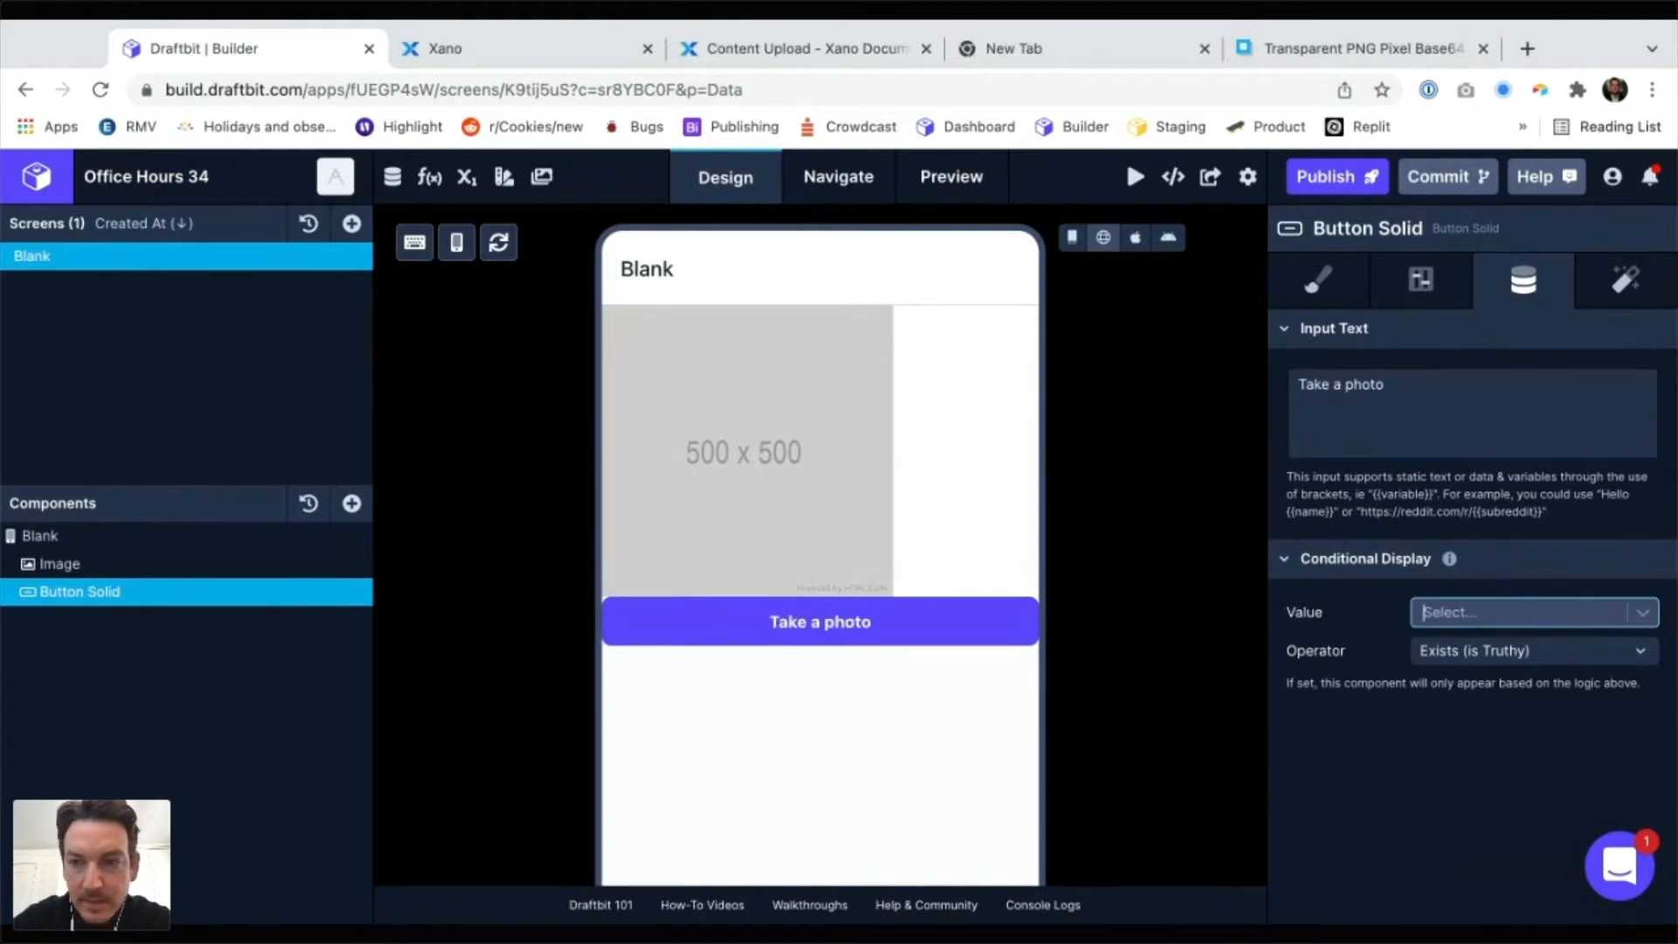
Add an Open Camera action to the button's On Press trigger with editing allowed, minimum quality and result name image
{"action": "left_click", "coordinate": [1625, 280]}
{"action": "left_click", "coordinate": [1658, 447]}
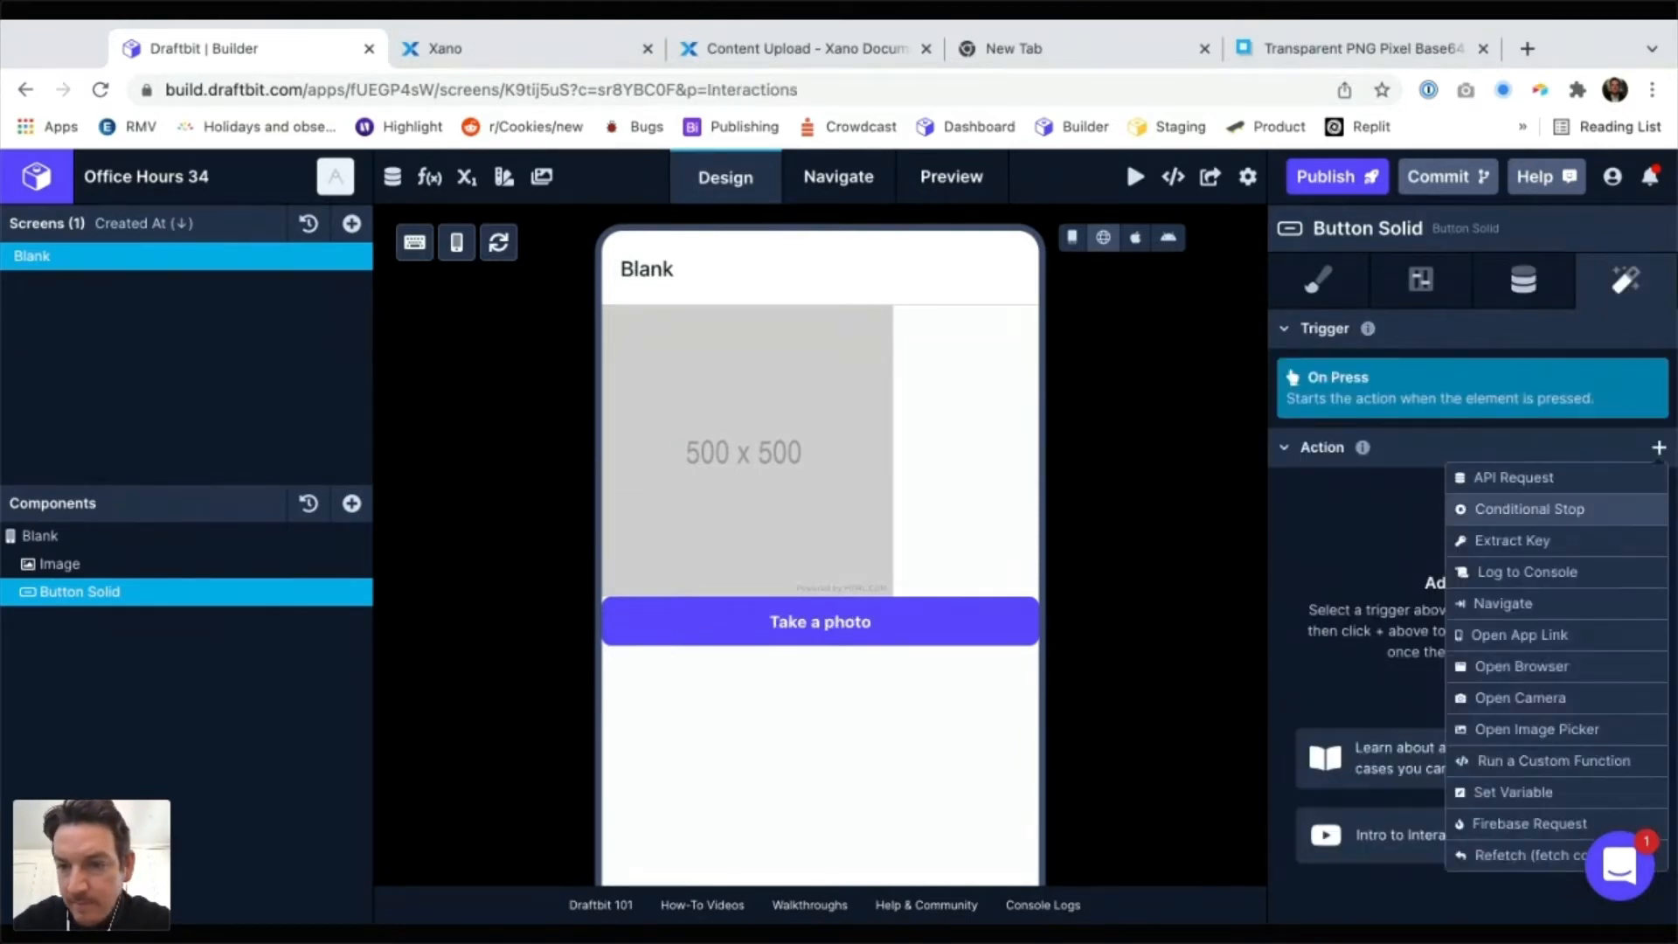
{"action": "left_click", "coordinate": [1521, 697]}
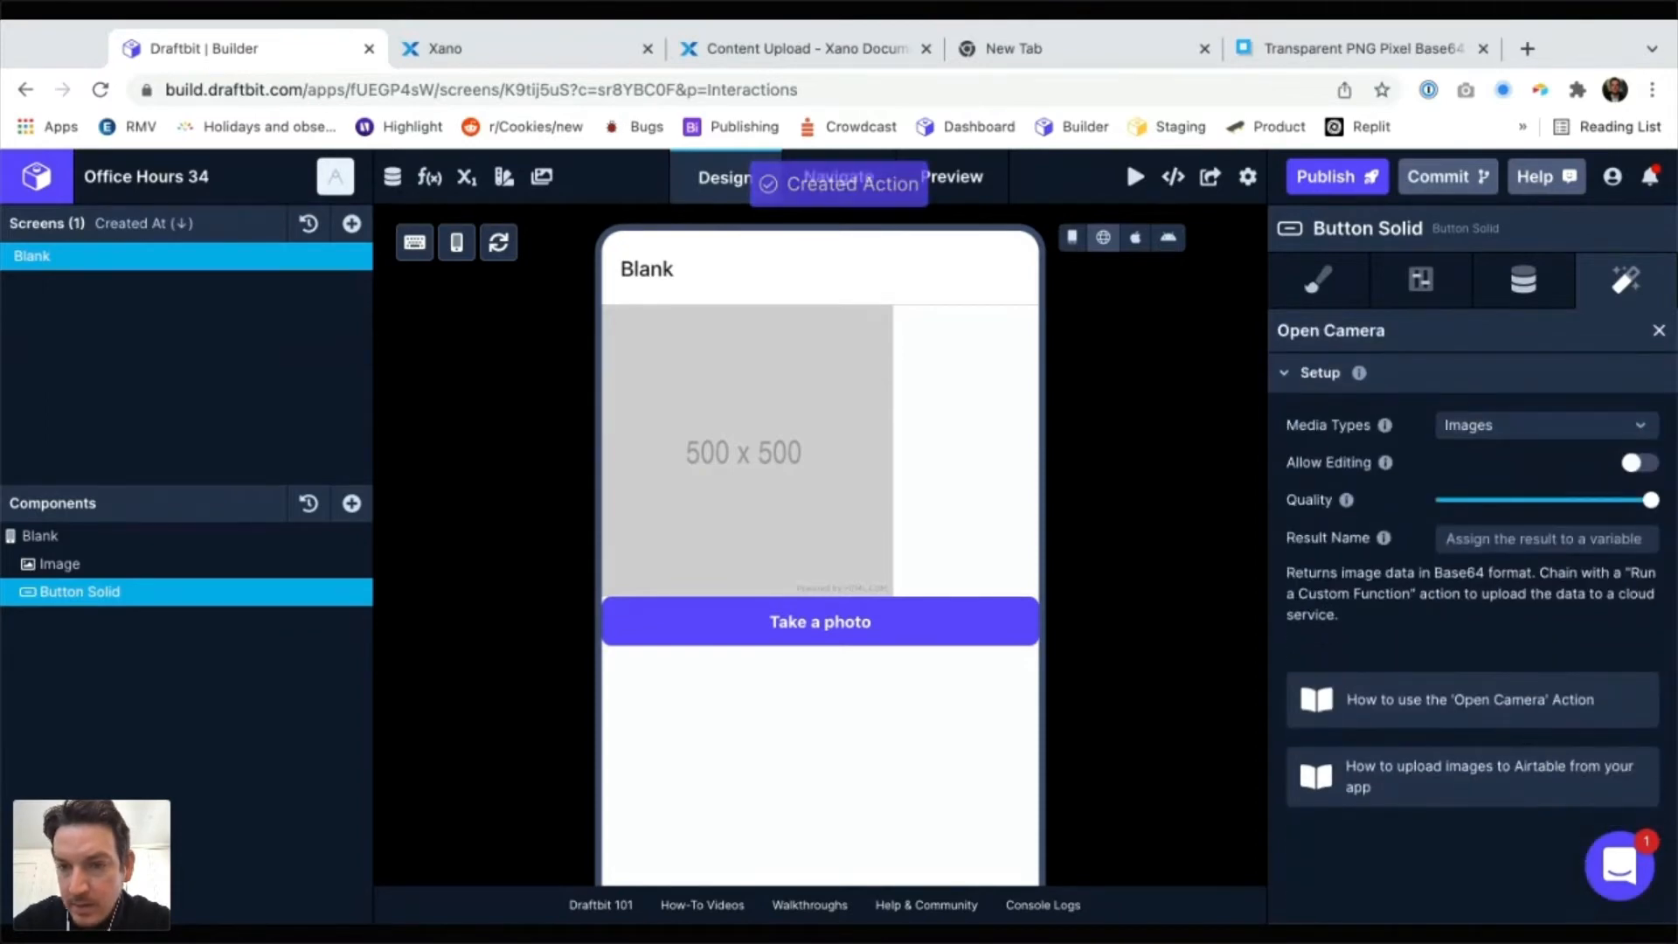
{"action": "left_click", "coordinate": [1640, 462]}
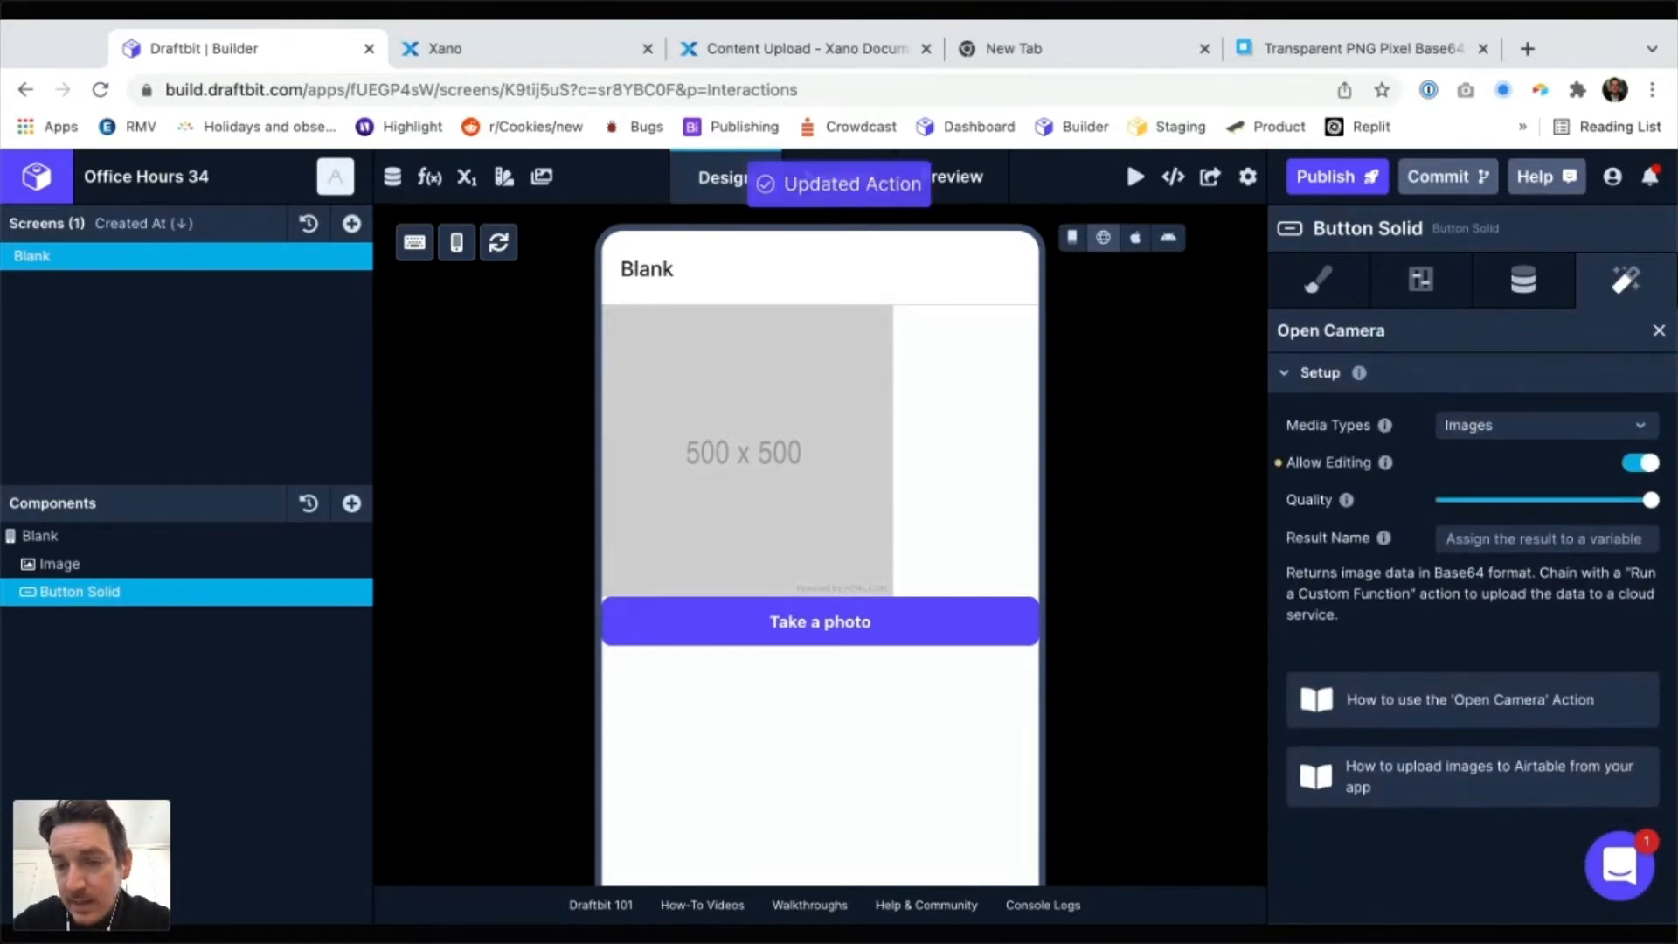
{"action": "left_click_drag", "start_coordinate": [1650, 500], "coordinate": [1427, 500]}
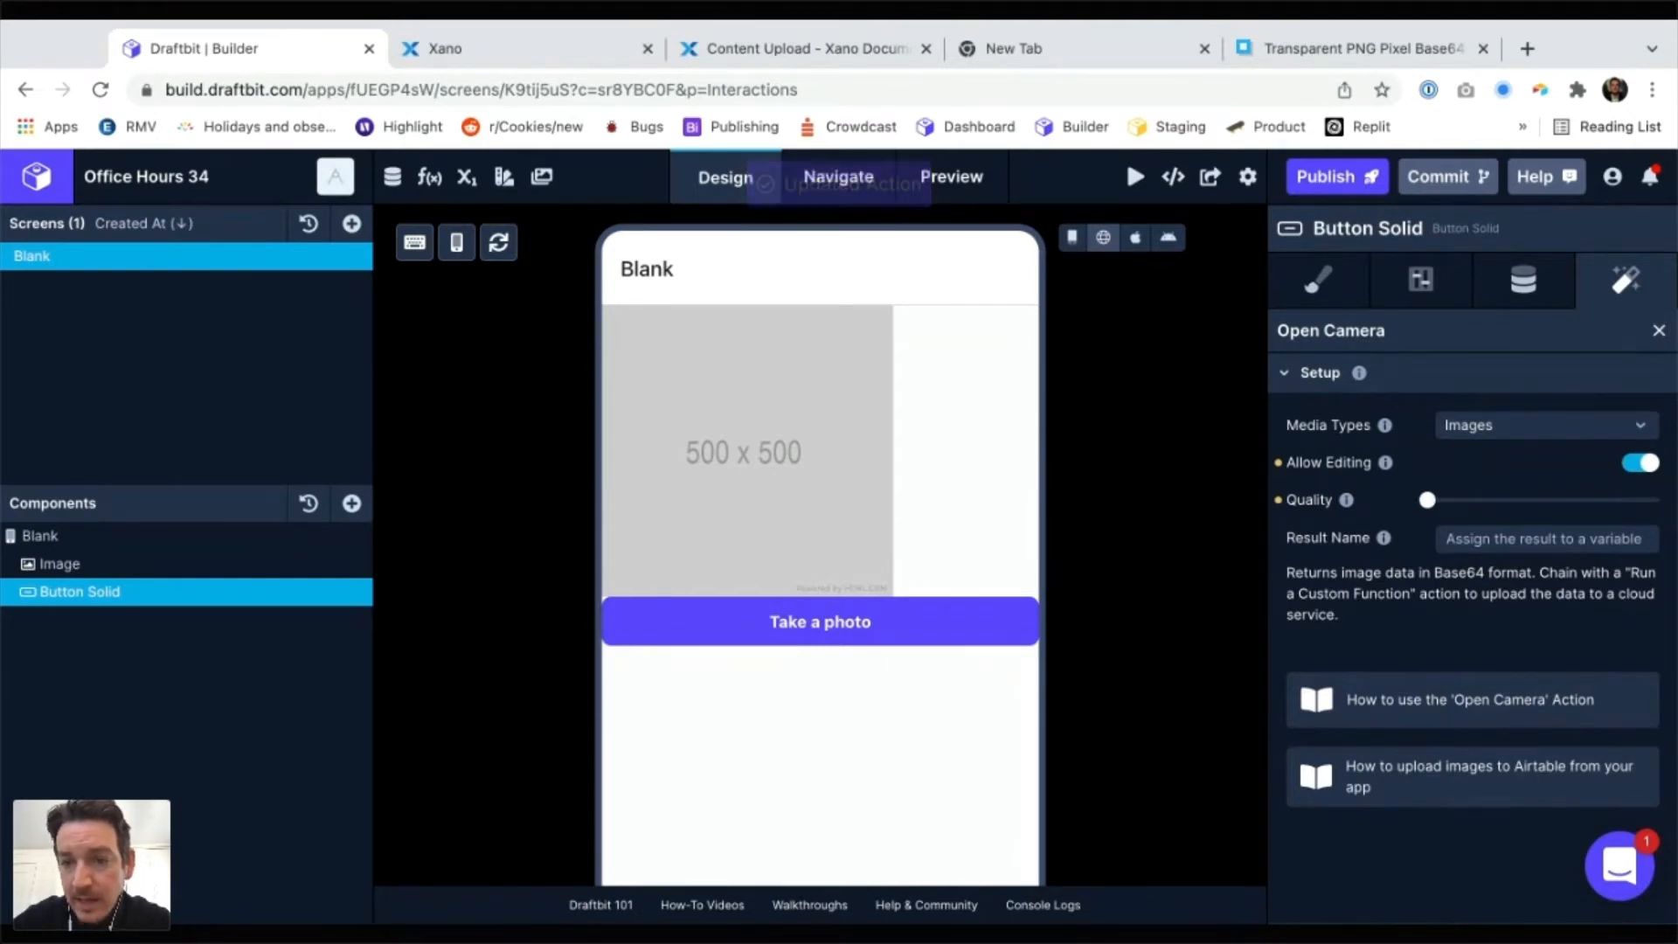
{"action": "left_click", "coordinate": [1546, 539]}
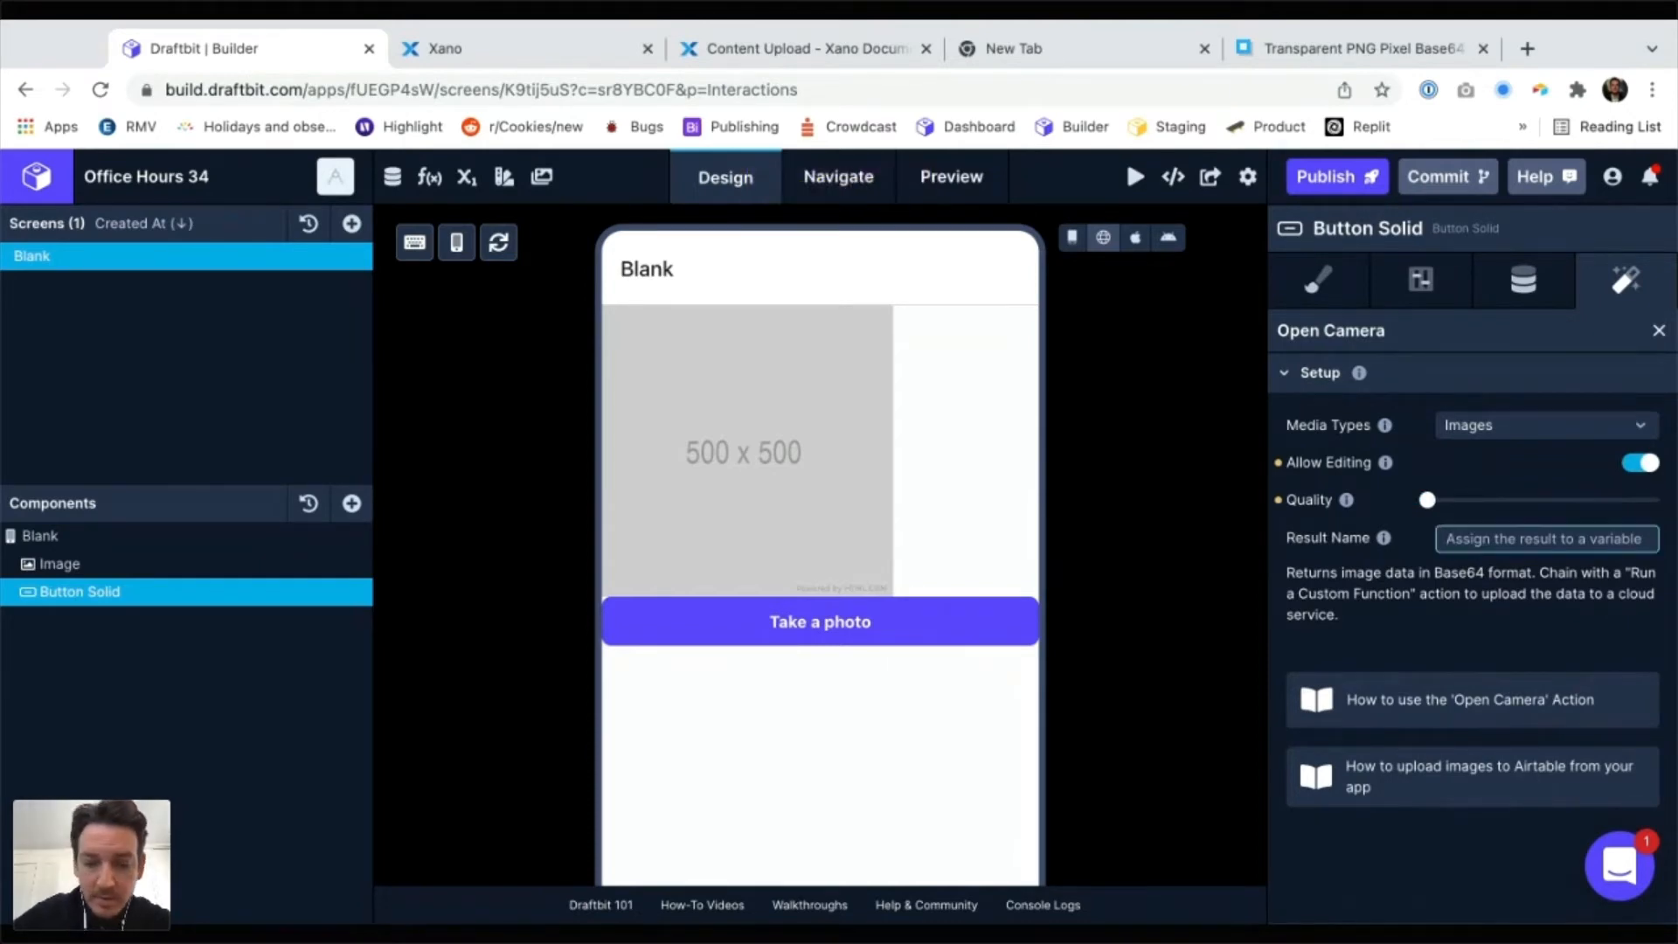
{"action": "type", "text": "image"}
{"action": "key", "text": "Tab"}
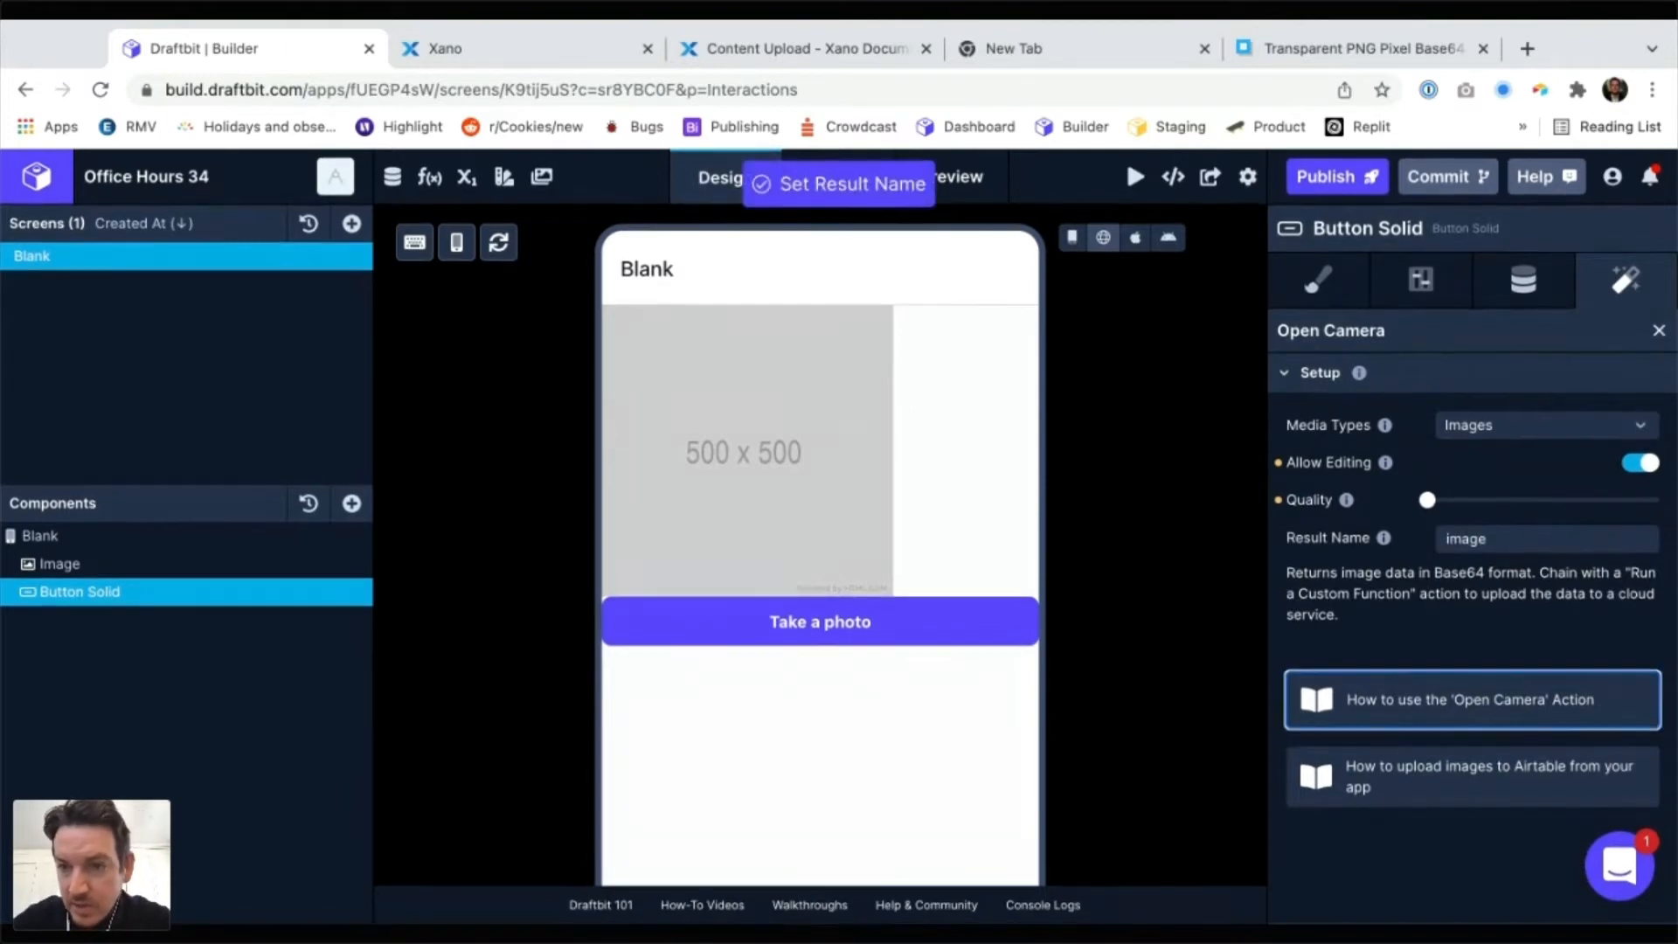
{"action": "left_click", "coordinate": [1659, 330]}
Add an API Request action using the Xano service's Upload Image (POST) endpoint, with content mapped to the image action result
{"action": "left_click", "coordinate": [1659, 447]}
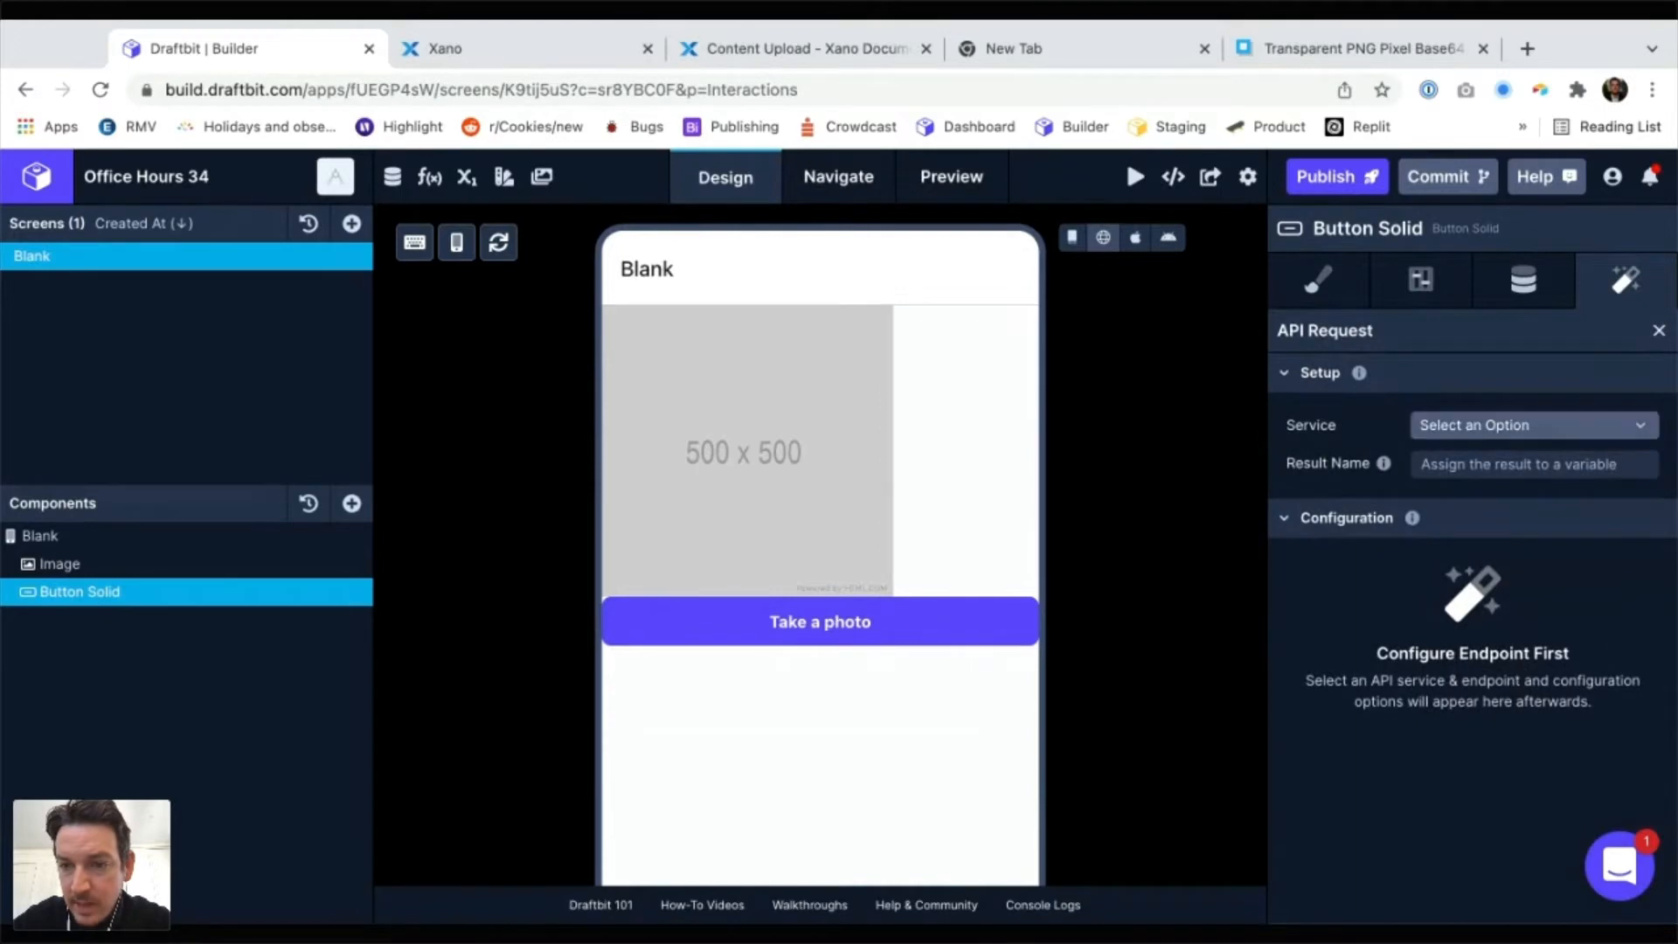
{"action": "left_click", "coordinate": [1534, 425]}
{"action": "left_click", "coordinate": [1534, 459]}
{"action": "left_click", "coordinate": [1534, 463]}
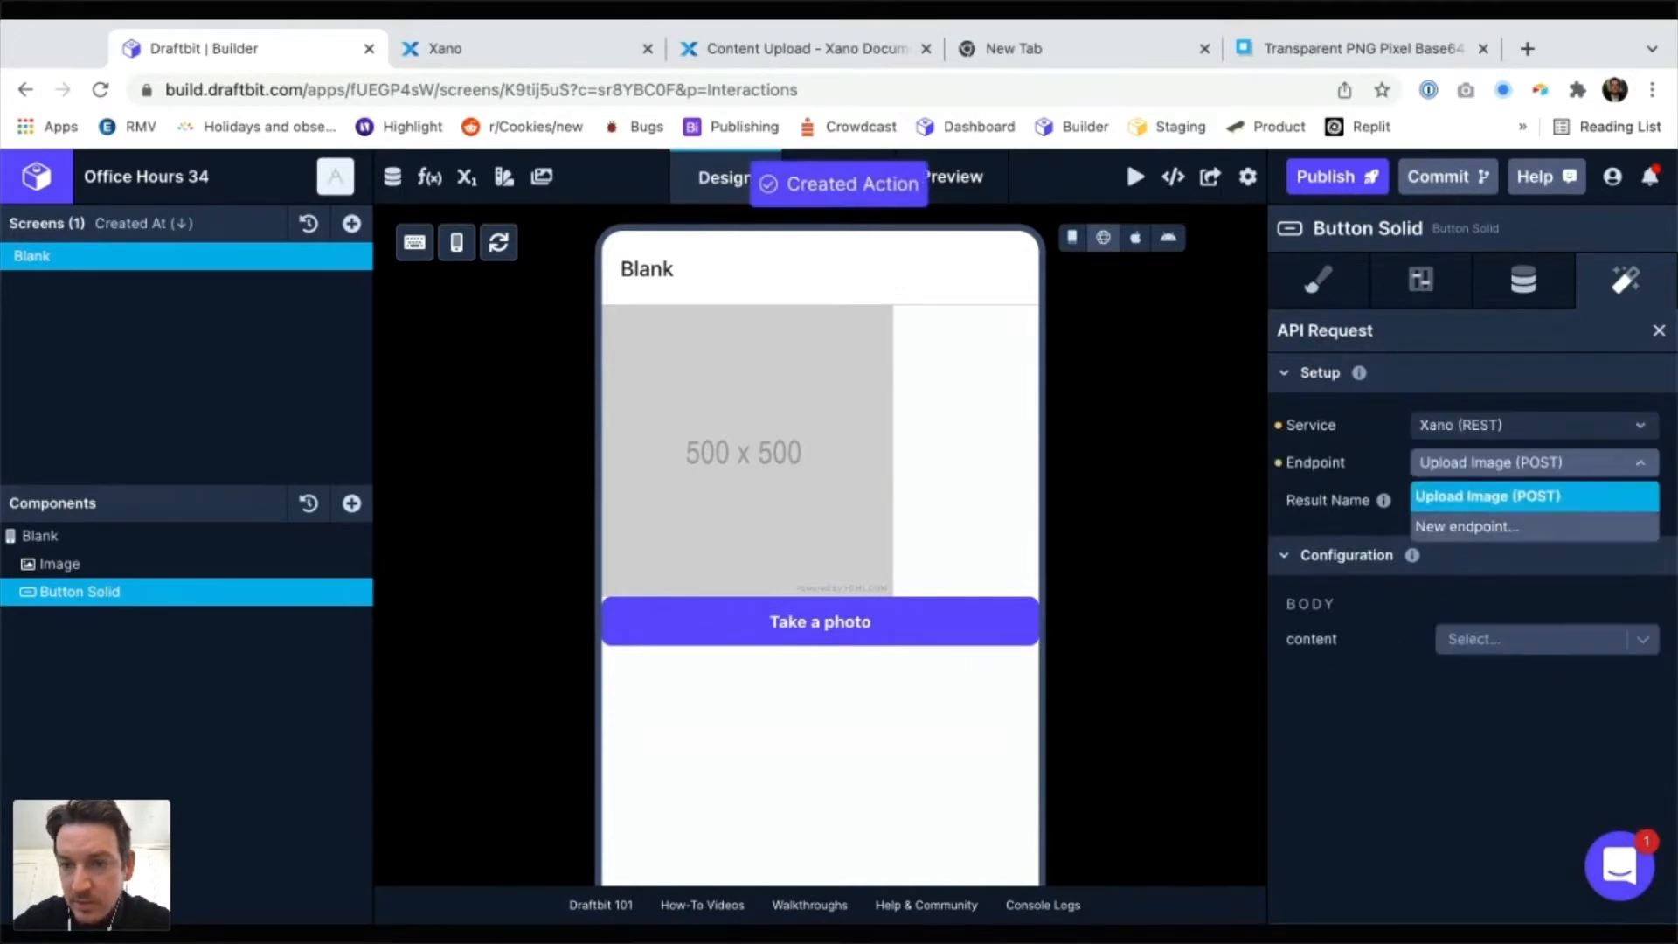
{"action": "left_click", "coordinate": [1534, 496]}
{"action": "left_click", "coordinate": [1534, 639]}
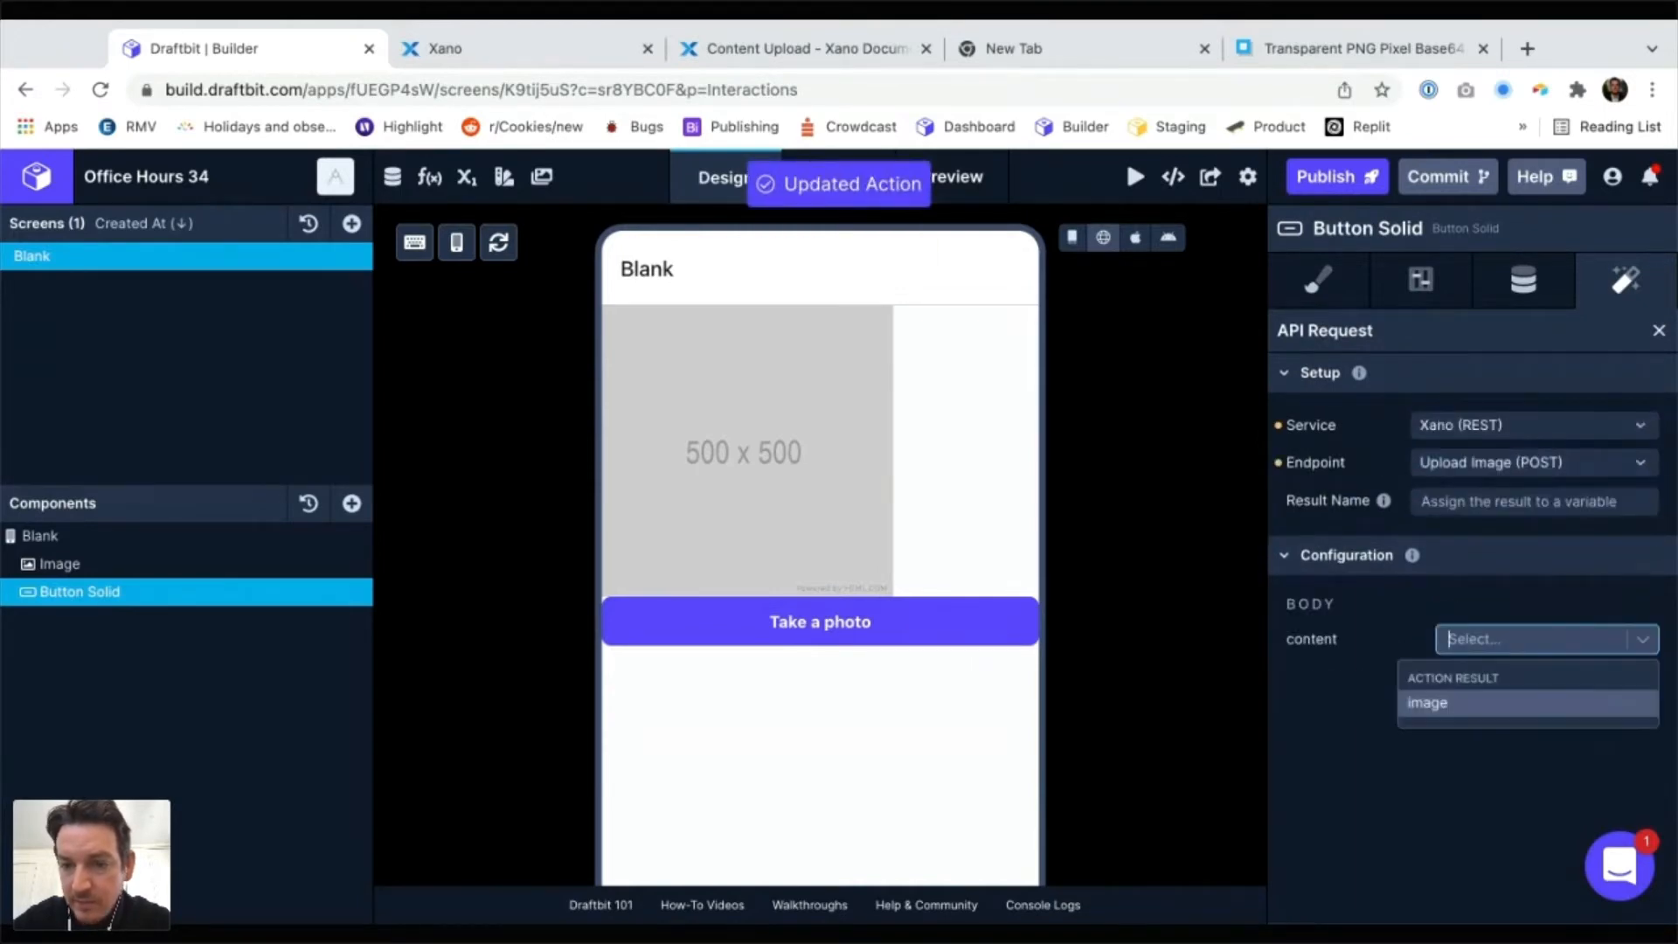
{"action": "left_click", "coordinate": [1527, 703]}
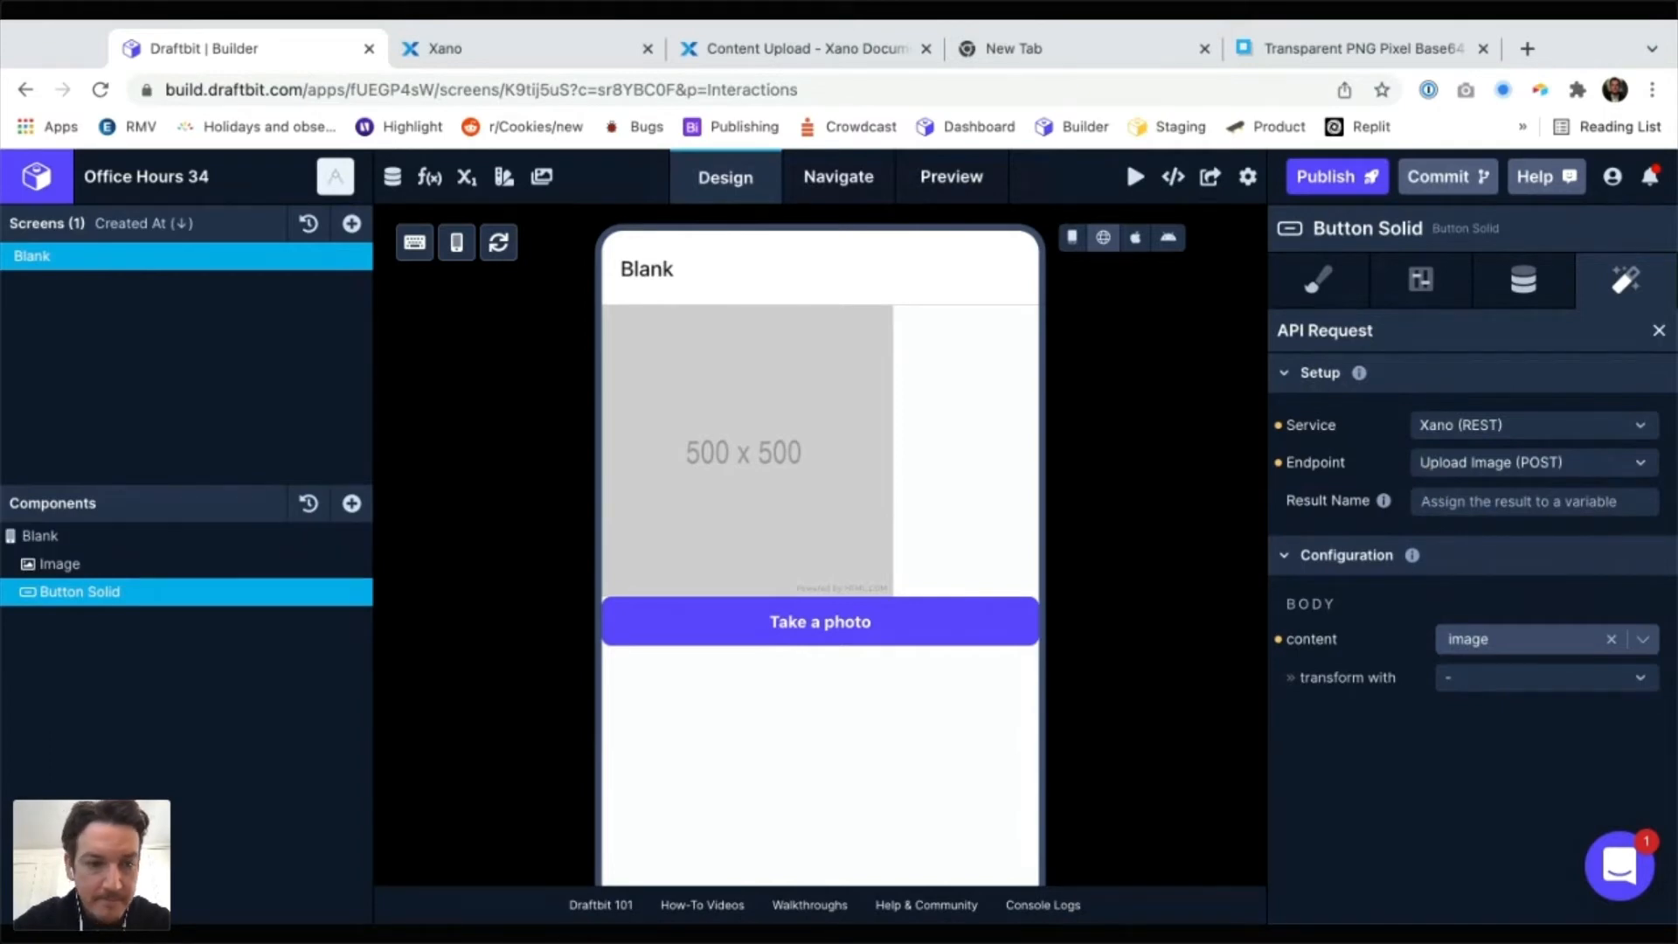
Delete the Image component from the Blank screen and open the Live Preview QR code
{"action": "left_click", "coordinate": [332, 564]}
{"action": "left_click", "coordinate": [374, 656]}
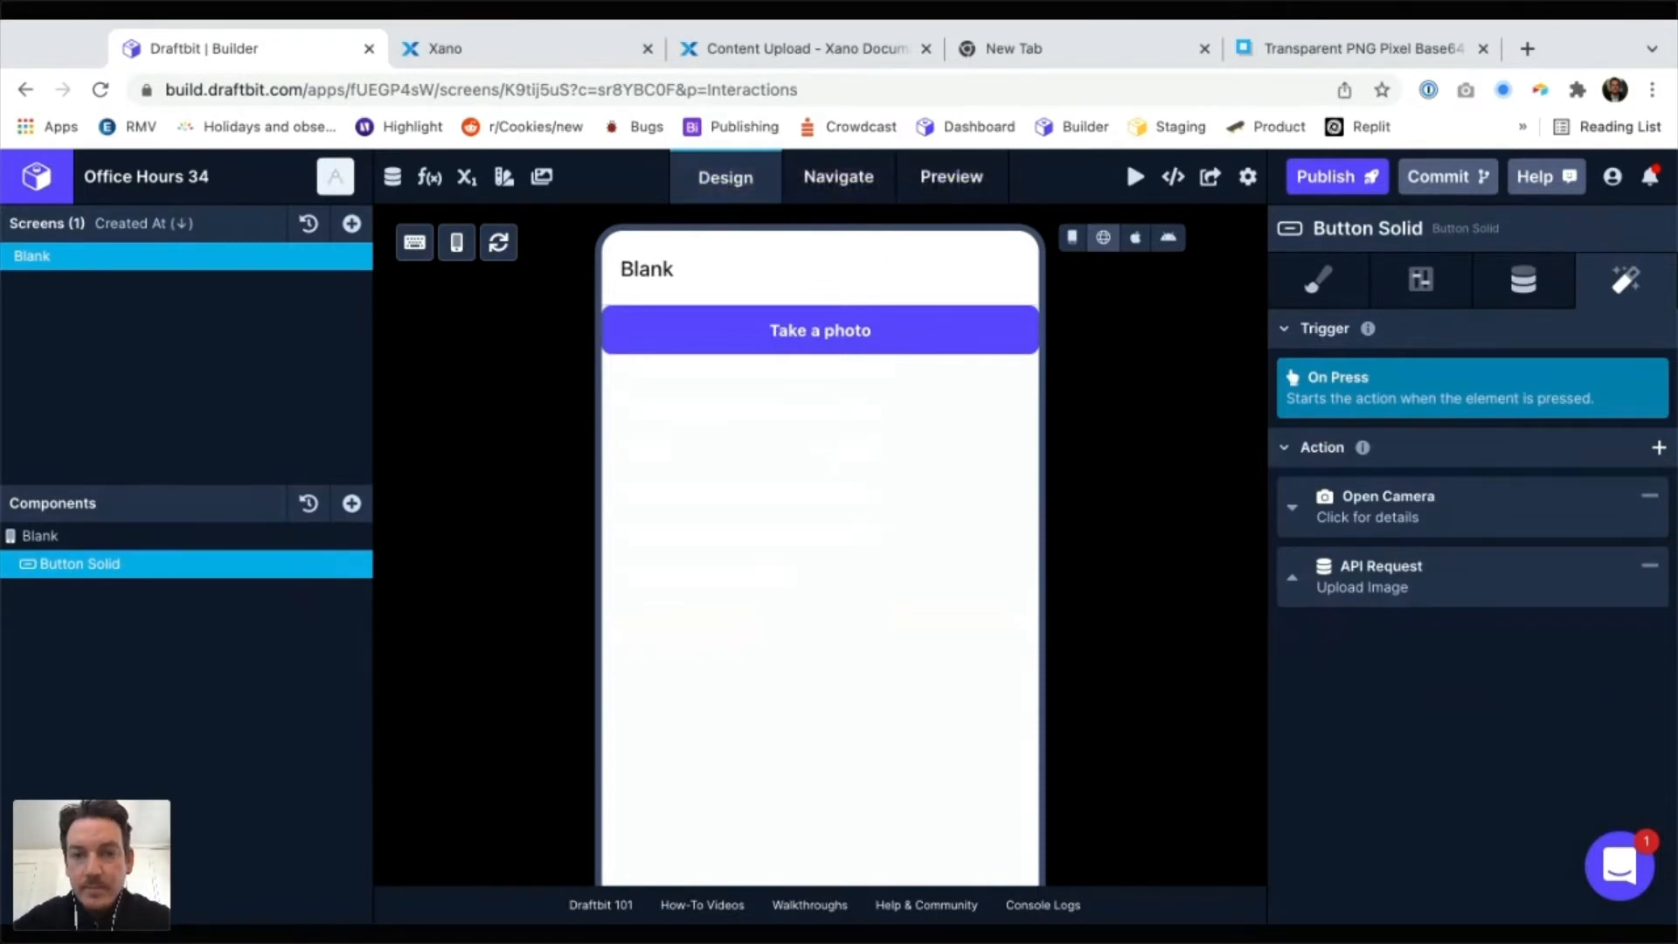
{"action": "left_click", "coordinate": [1136, 176]}
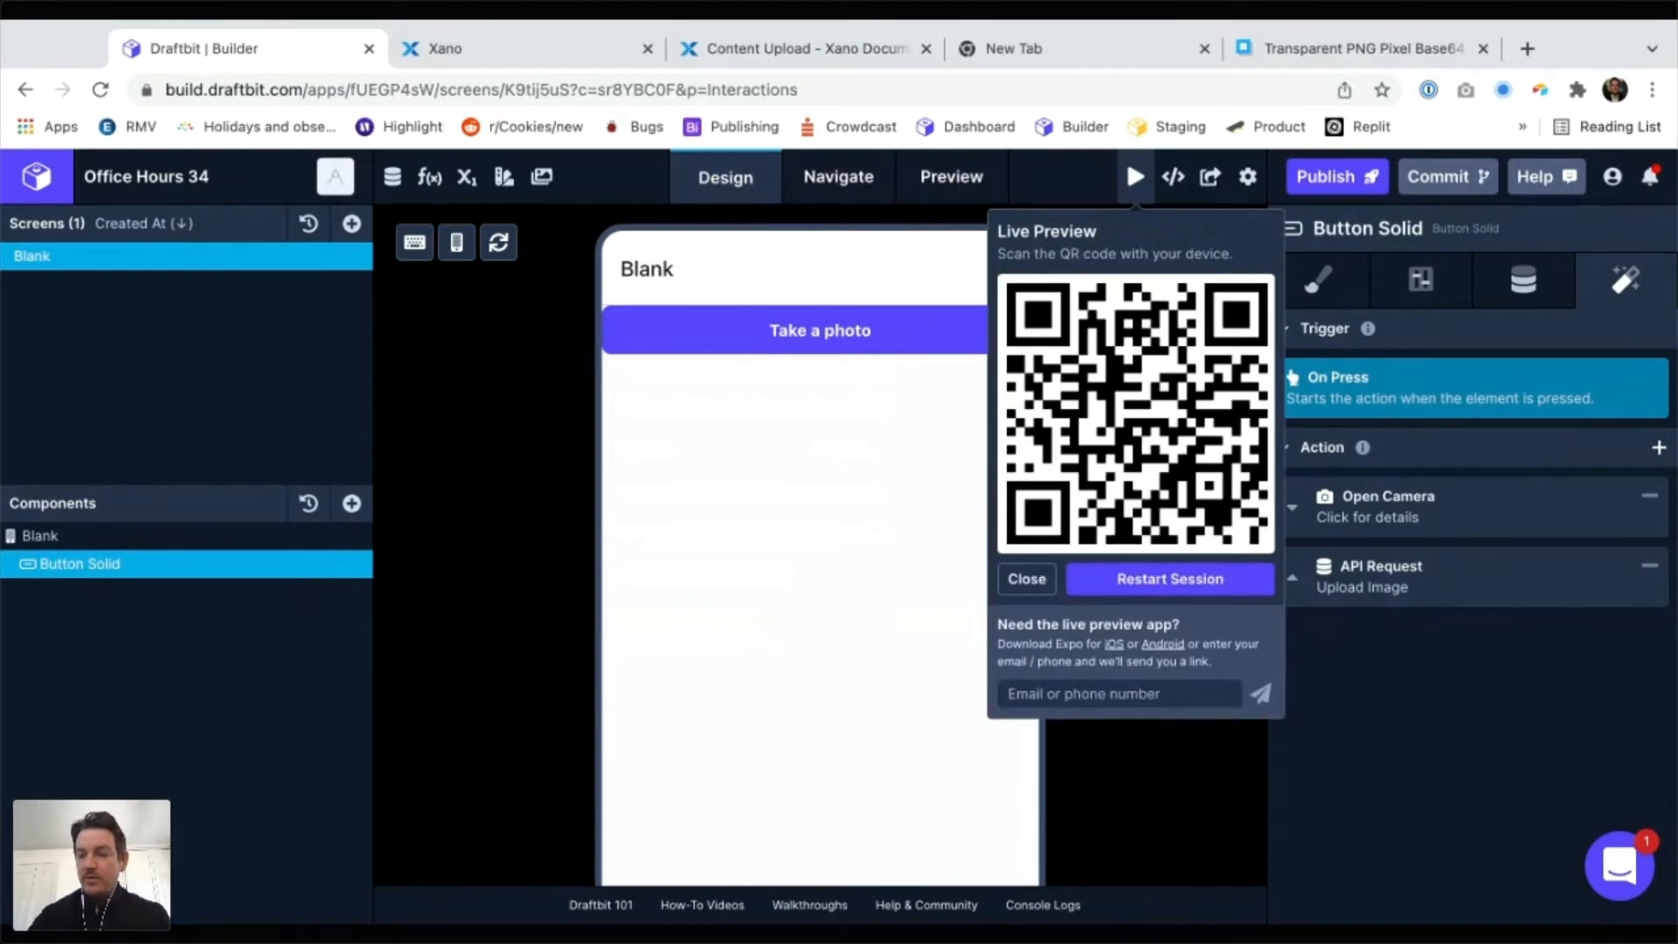
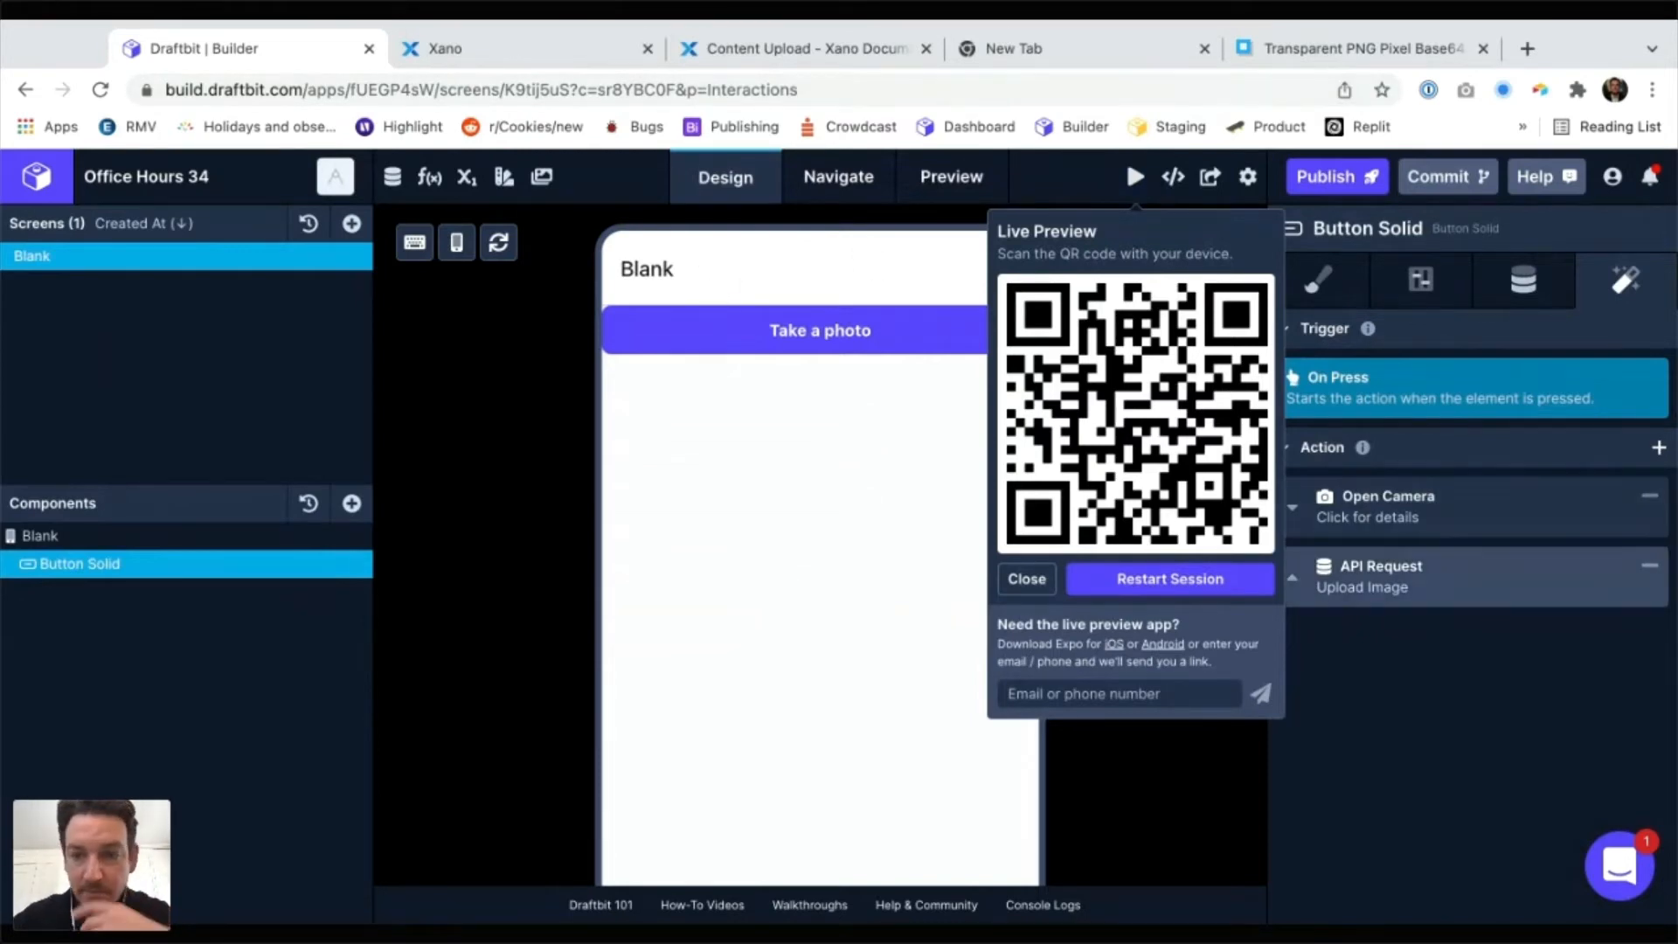
Switch to Xano and check the newest record's image and creation time in the Images table
{"action": "left_click", "coordinate": [445, 48]}
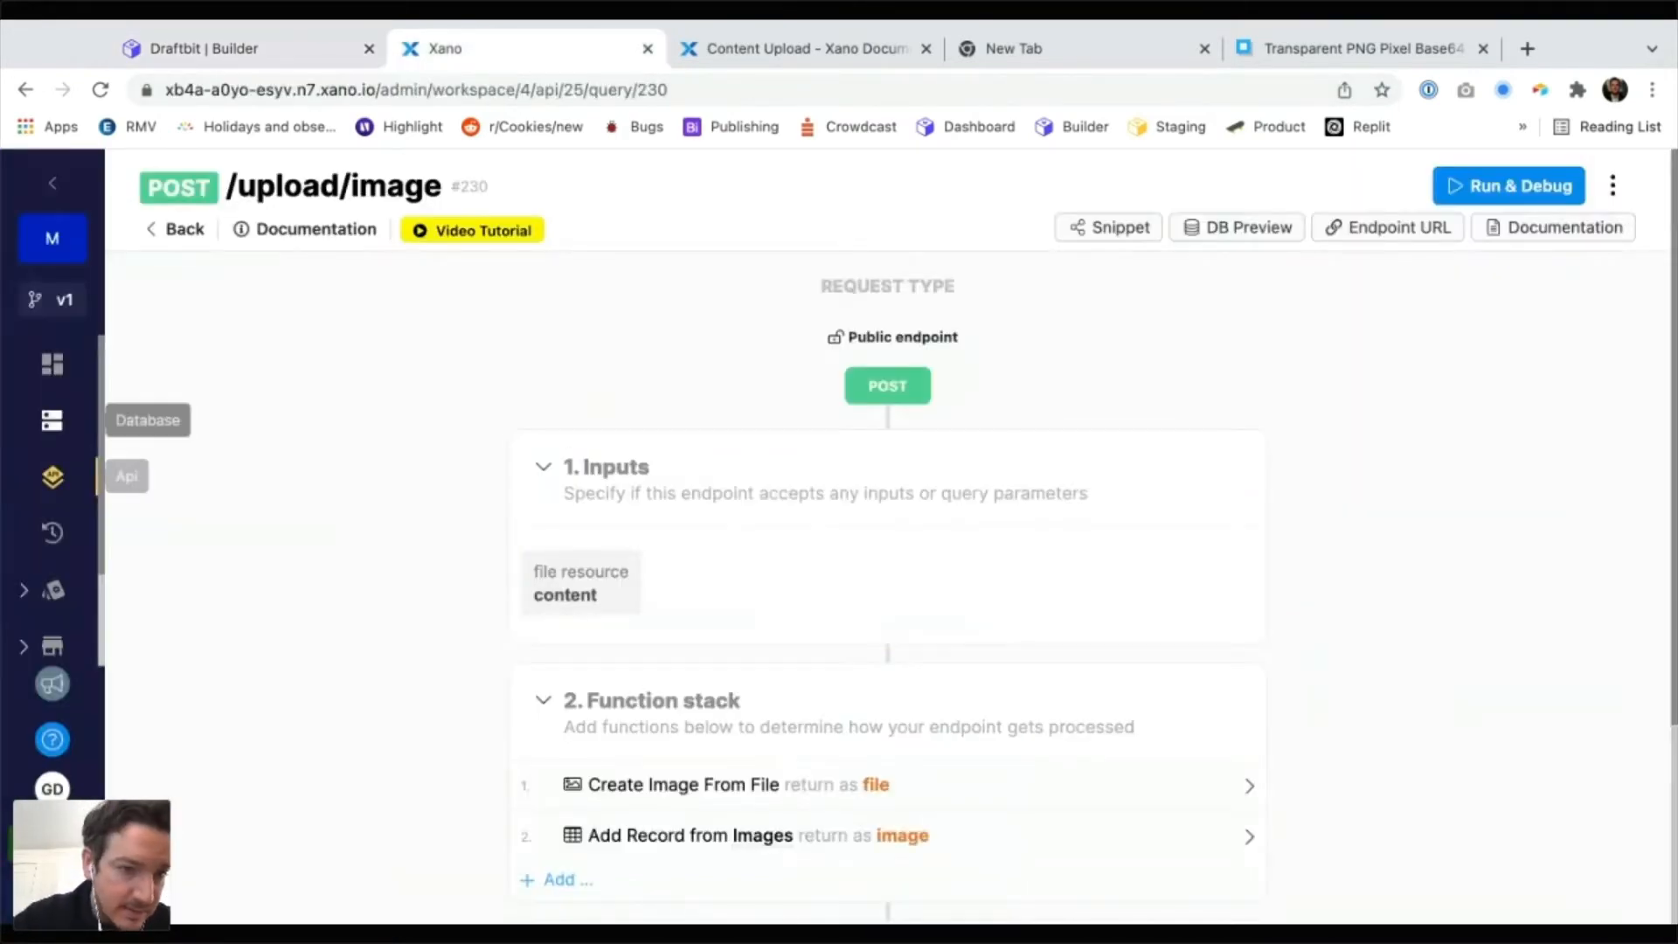
{"action": "left_click", "coordinate": [53, 420]}
{"action": "scroll", "coordinate": [376, 647], "scroll_direction": "down", "scroll_amount": 3}
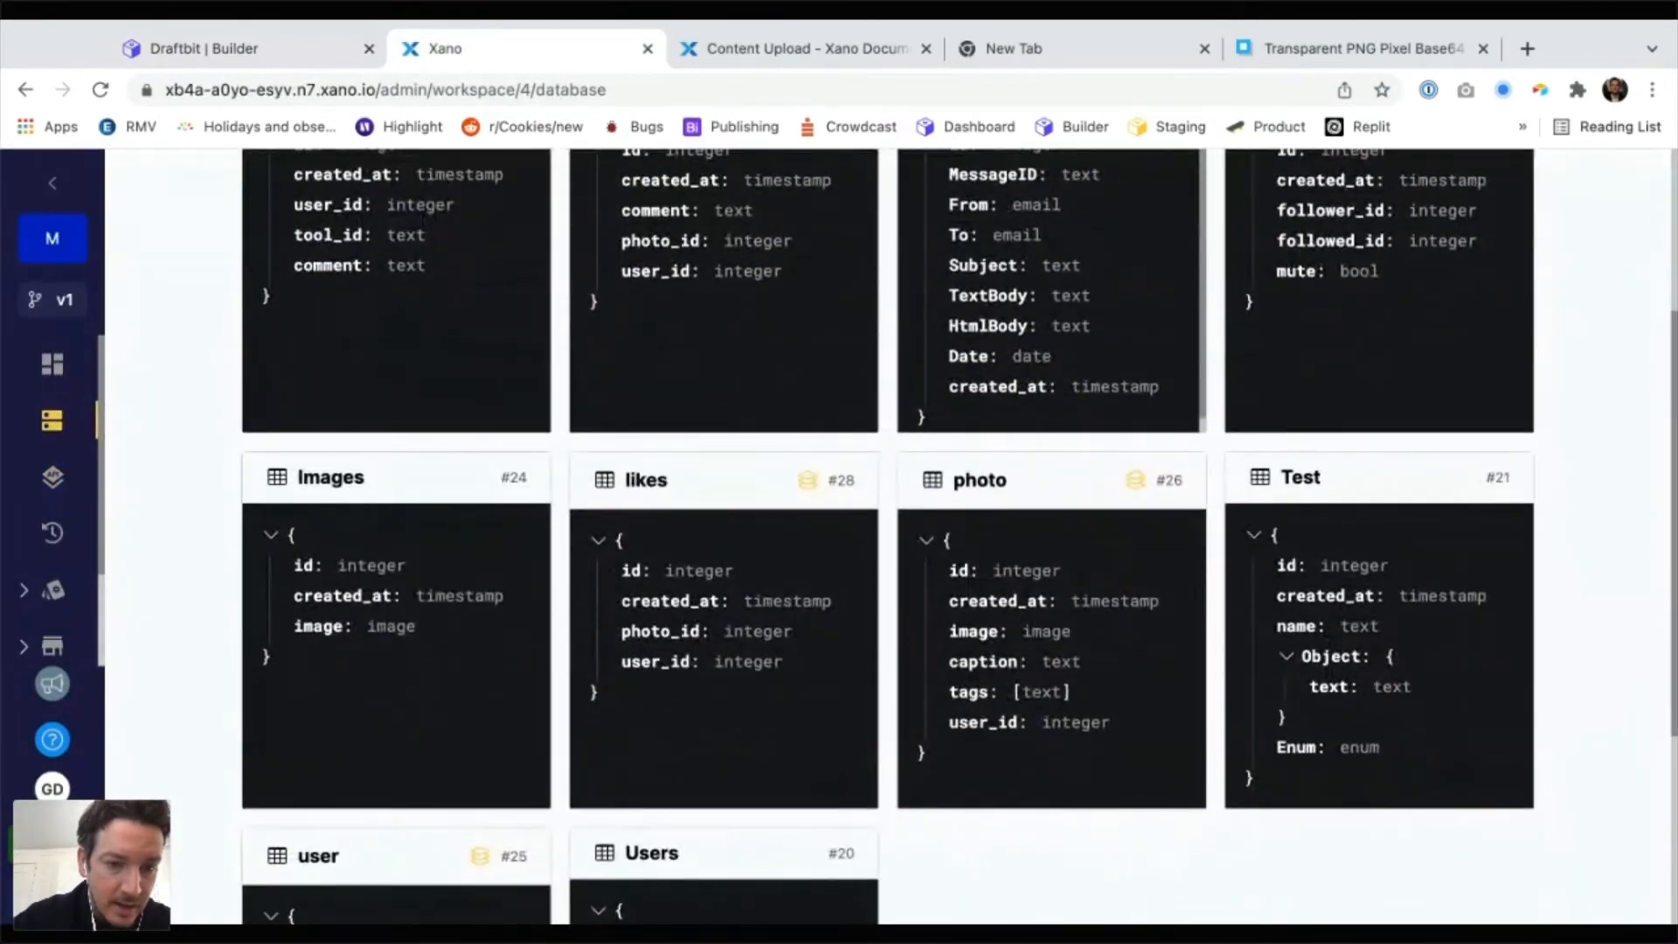
{"action": "left_click", "coordinate": [376, 638]}
{"action": "scroll", "coordinate": [376, 546], "scroll_direction": "down", "scroll_amount": 4}
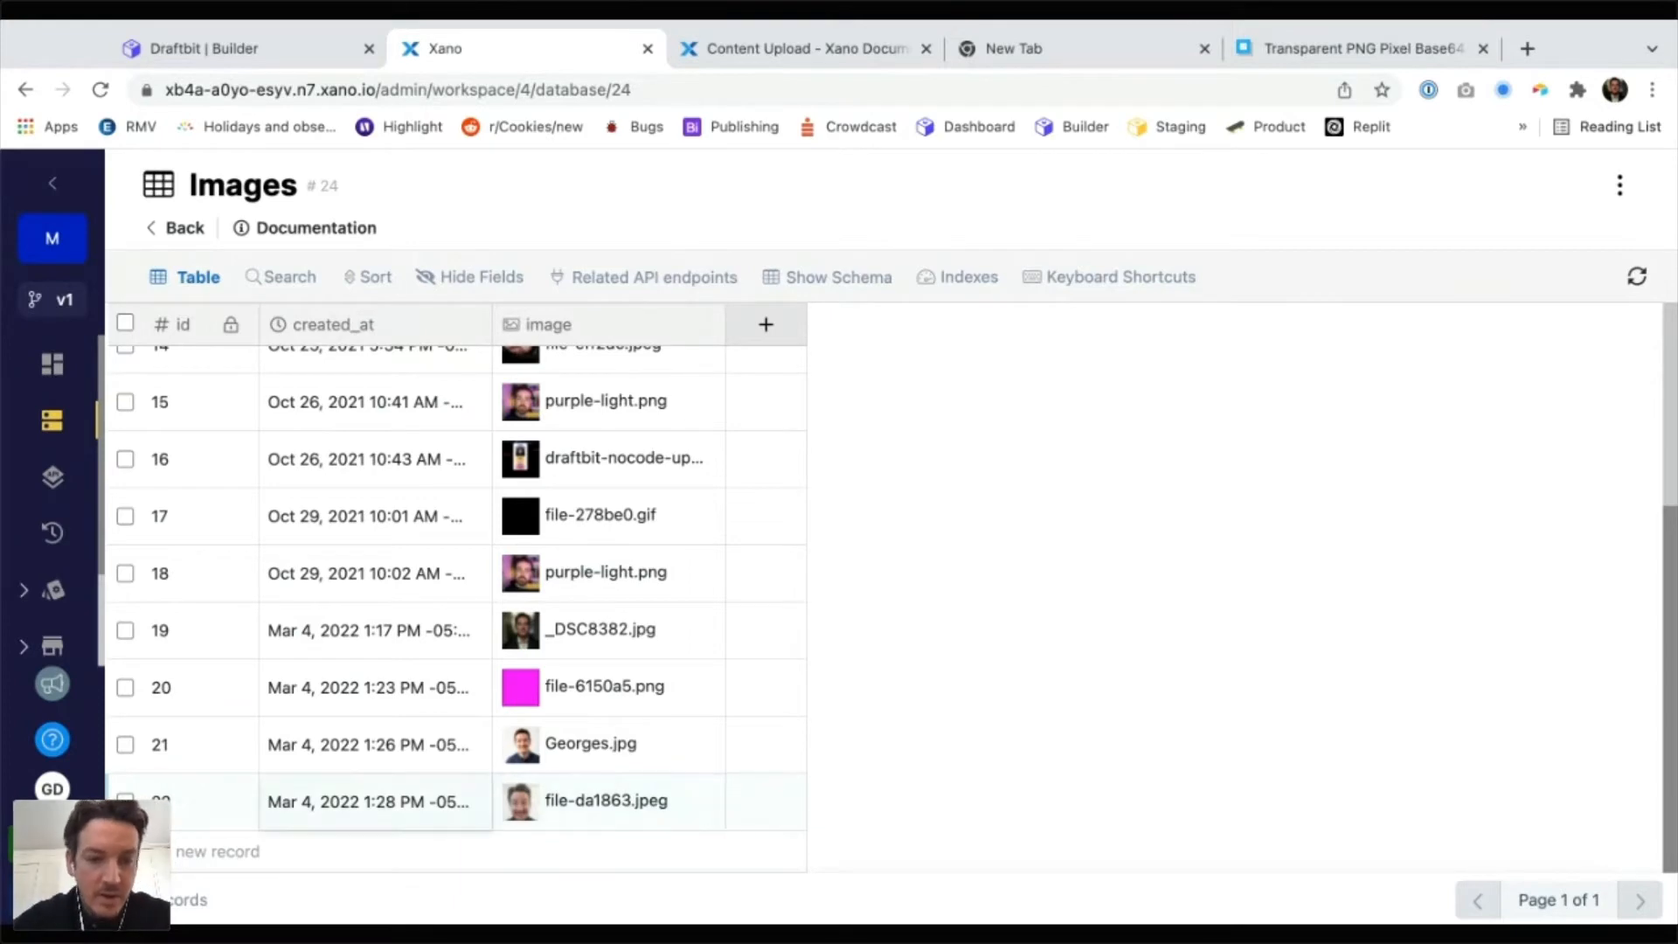
{"action": "left_click", "coordinate": [609, 801]}
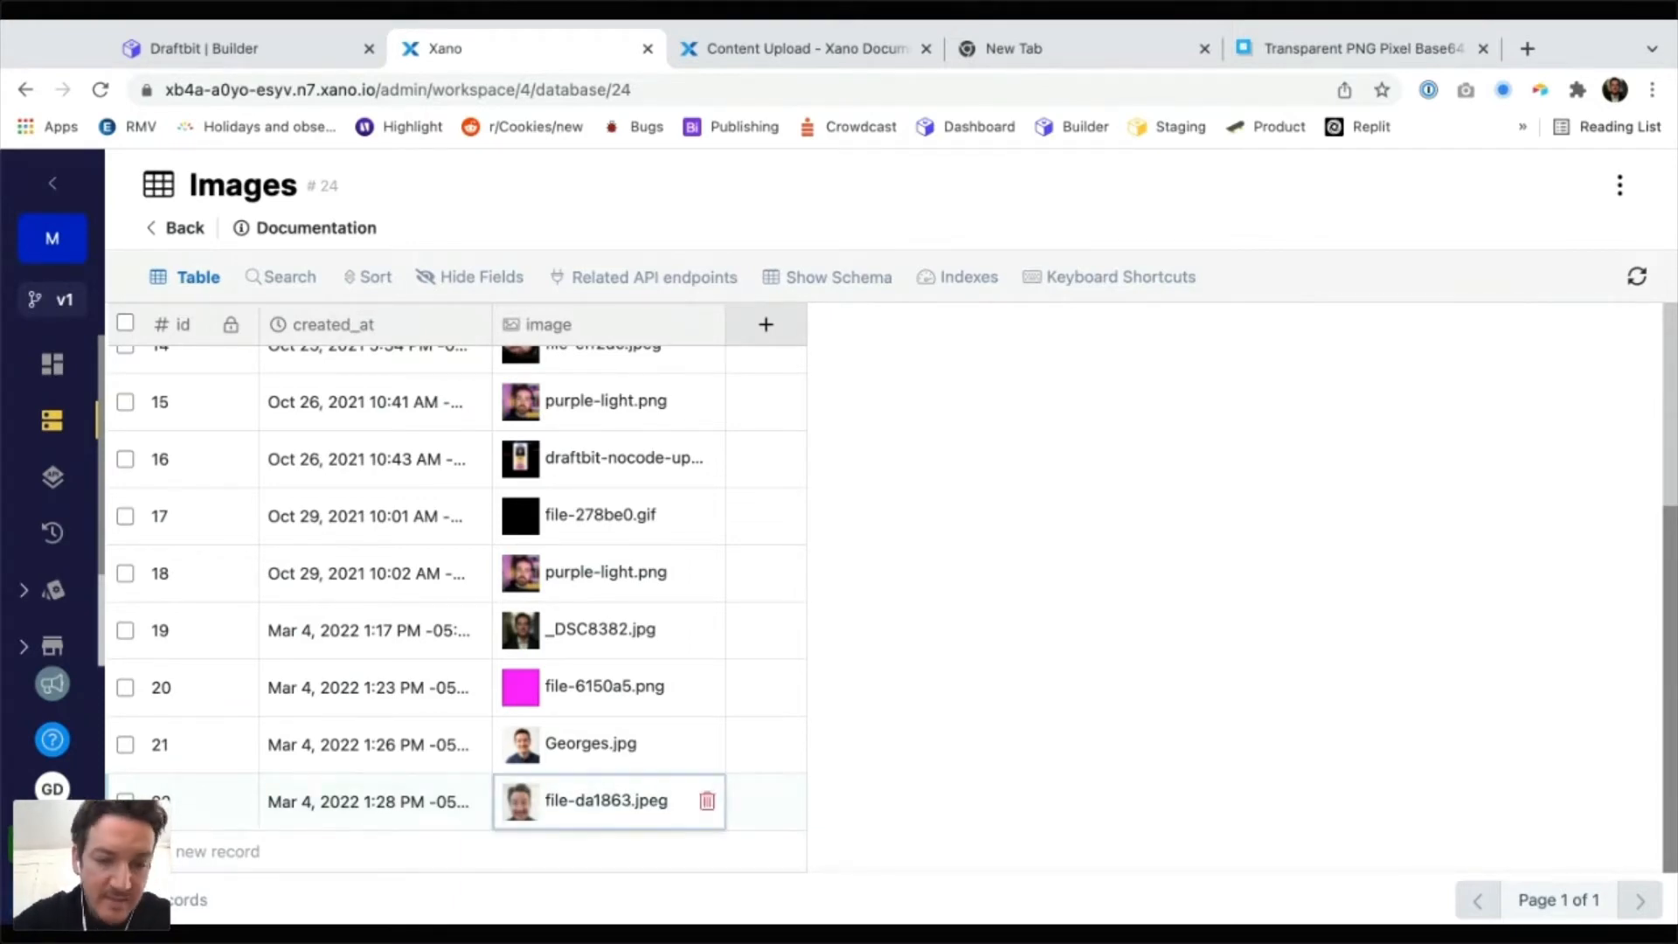
{"action": "double_click", "coordinate": [376, 801]}
{"action": "key", "text": "Escape"}
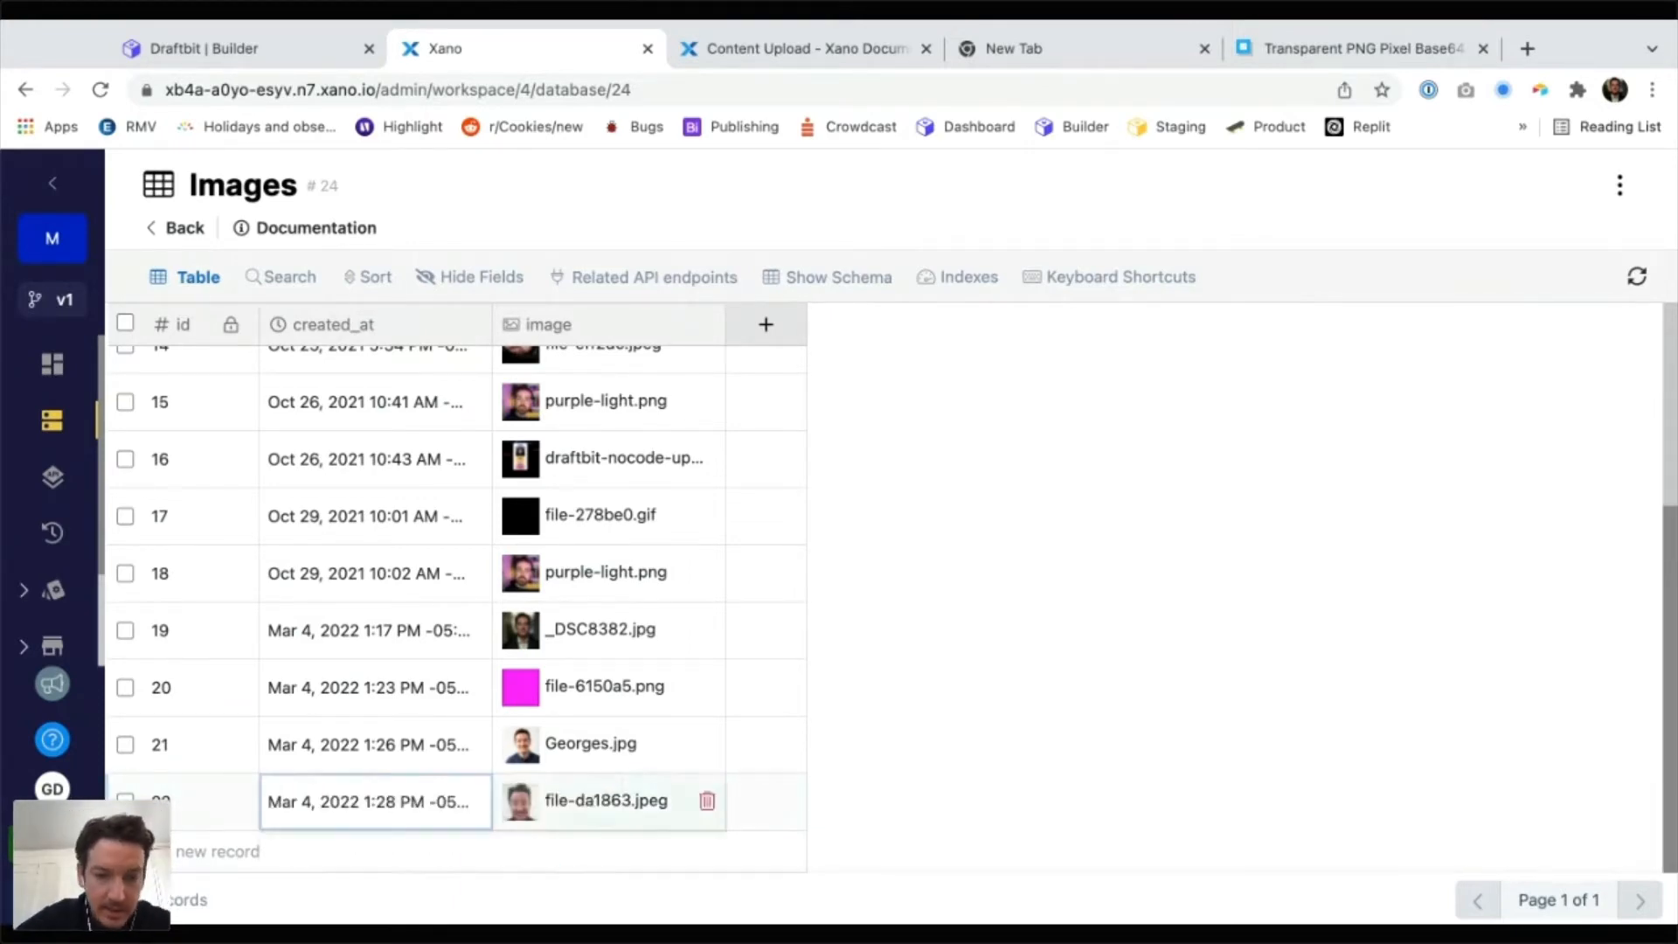
Open the newest Images record's picture, file-da1863.jpeg, at full size and download it
{"action": "left_click", "coordinate": [609, 802]}
{"action": "double_click", "coordinate": [520, 801]}
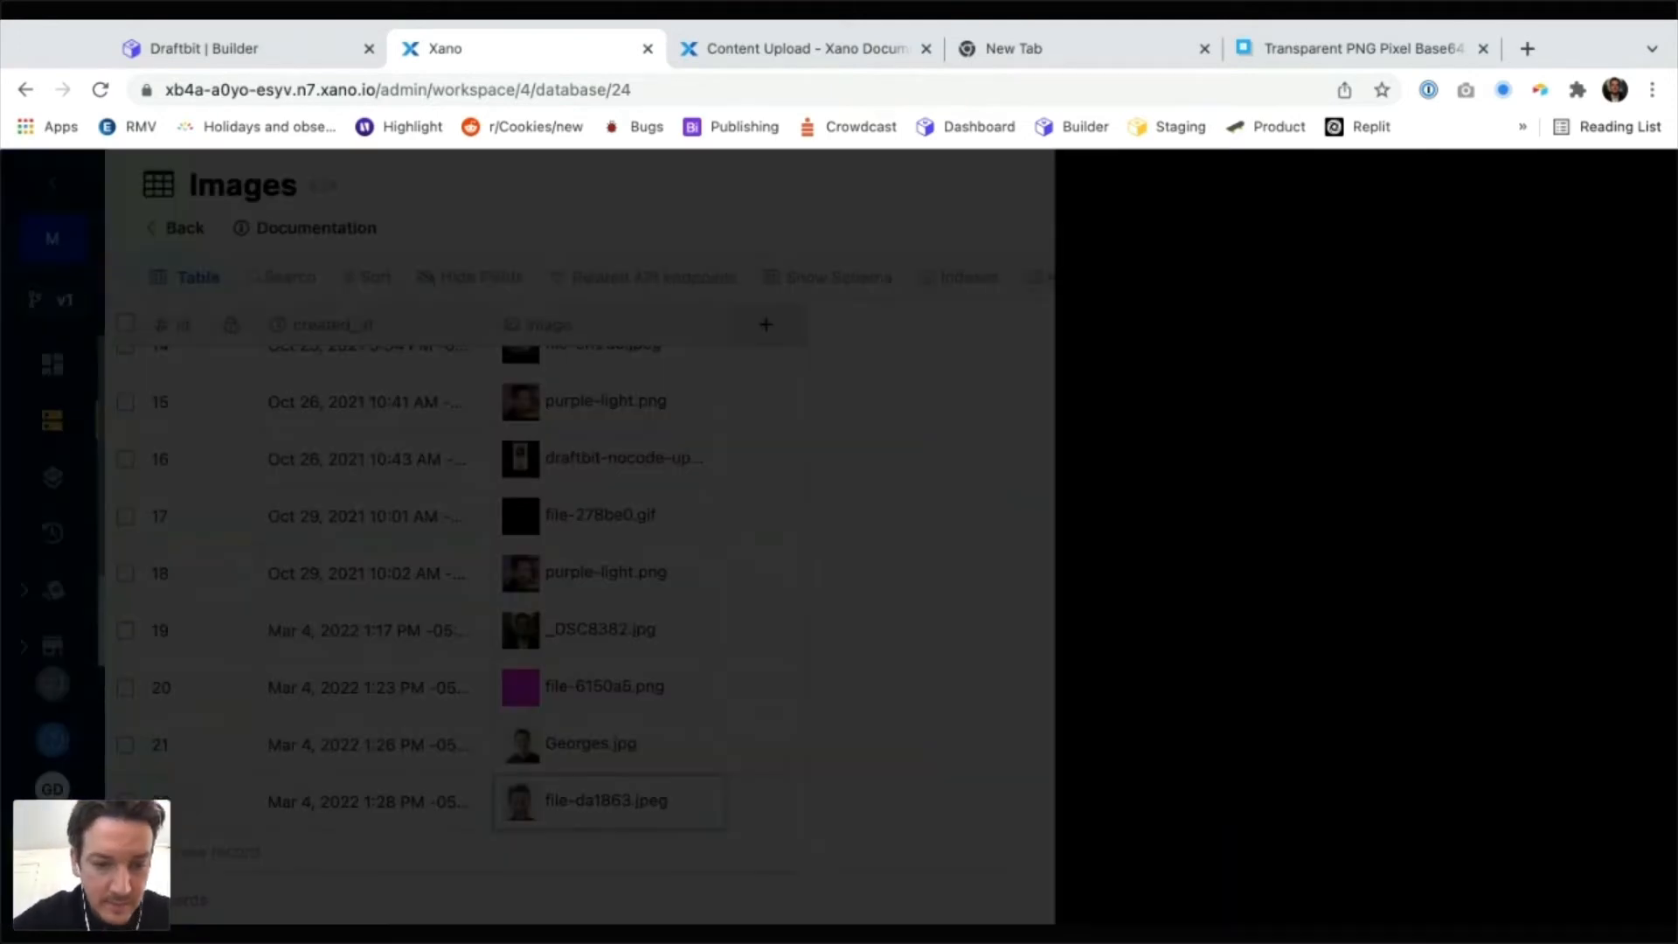
{"action": "left_click", "coordinate": [521, 801]}
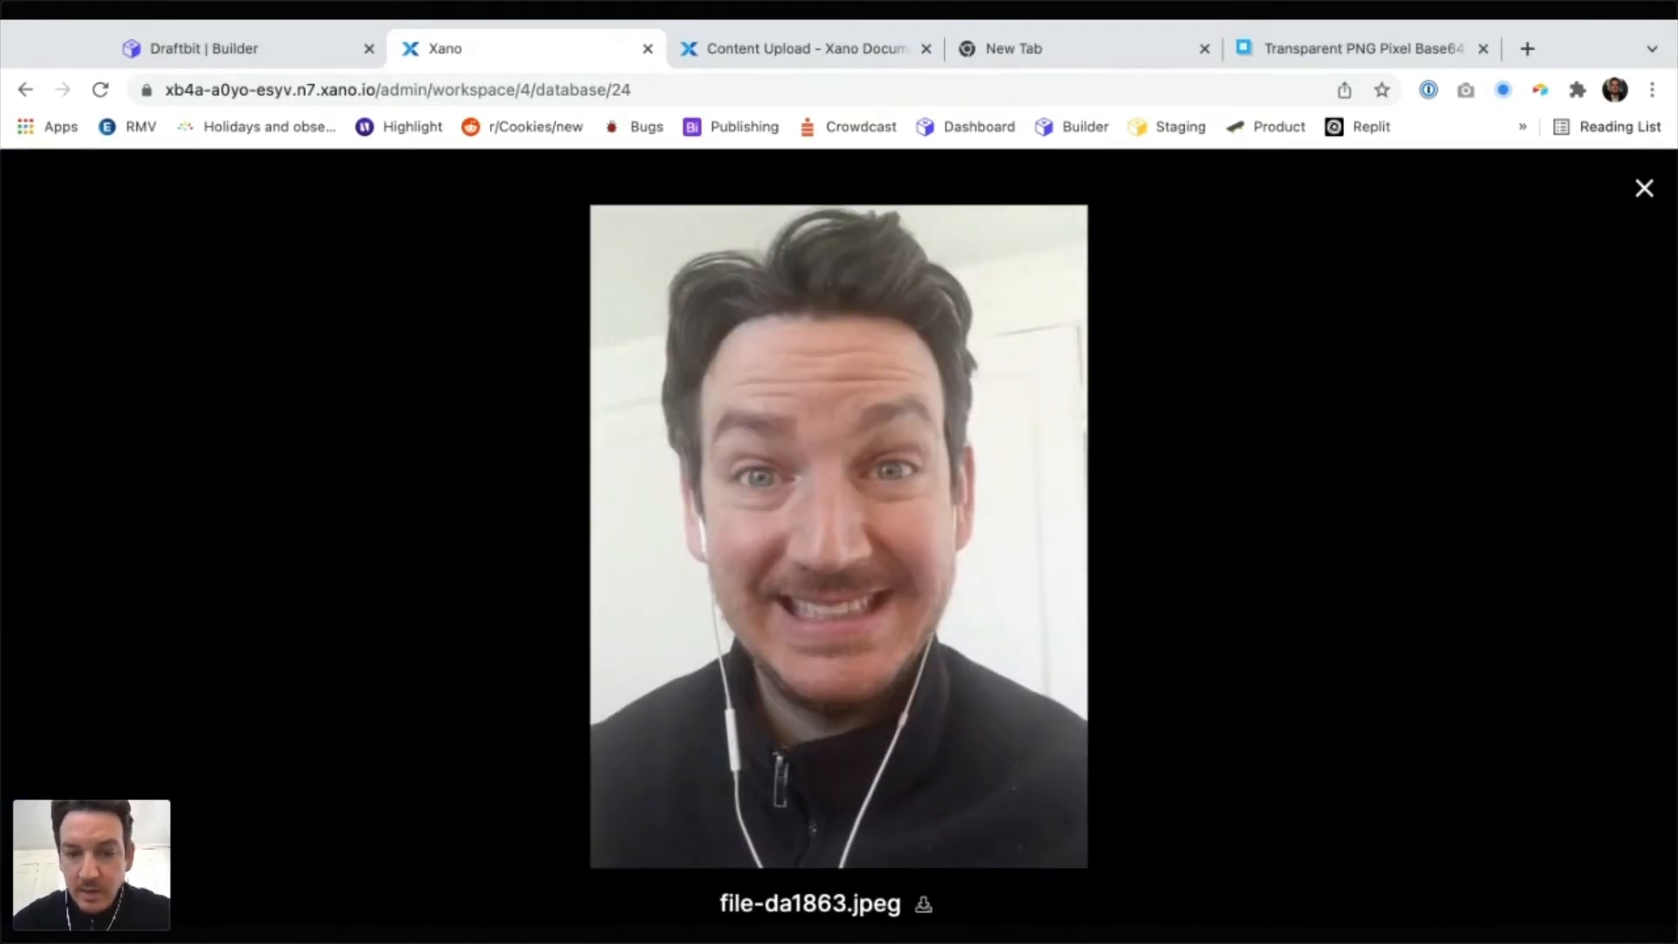
{"action": "left_click", "coordinate": [924, 904]}
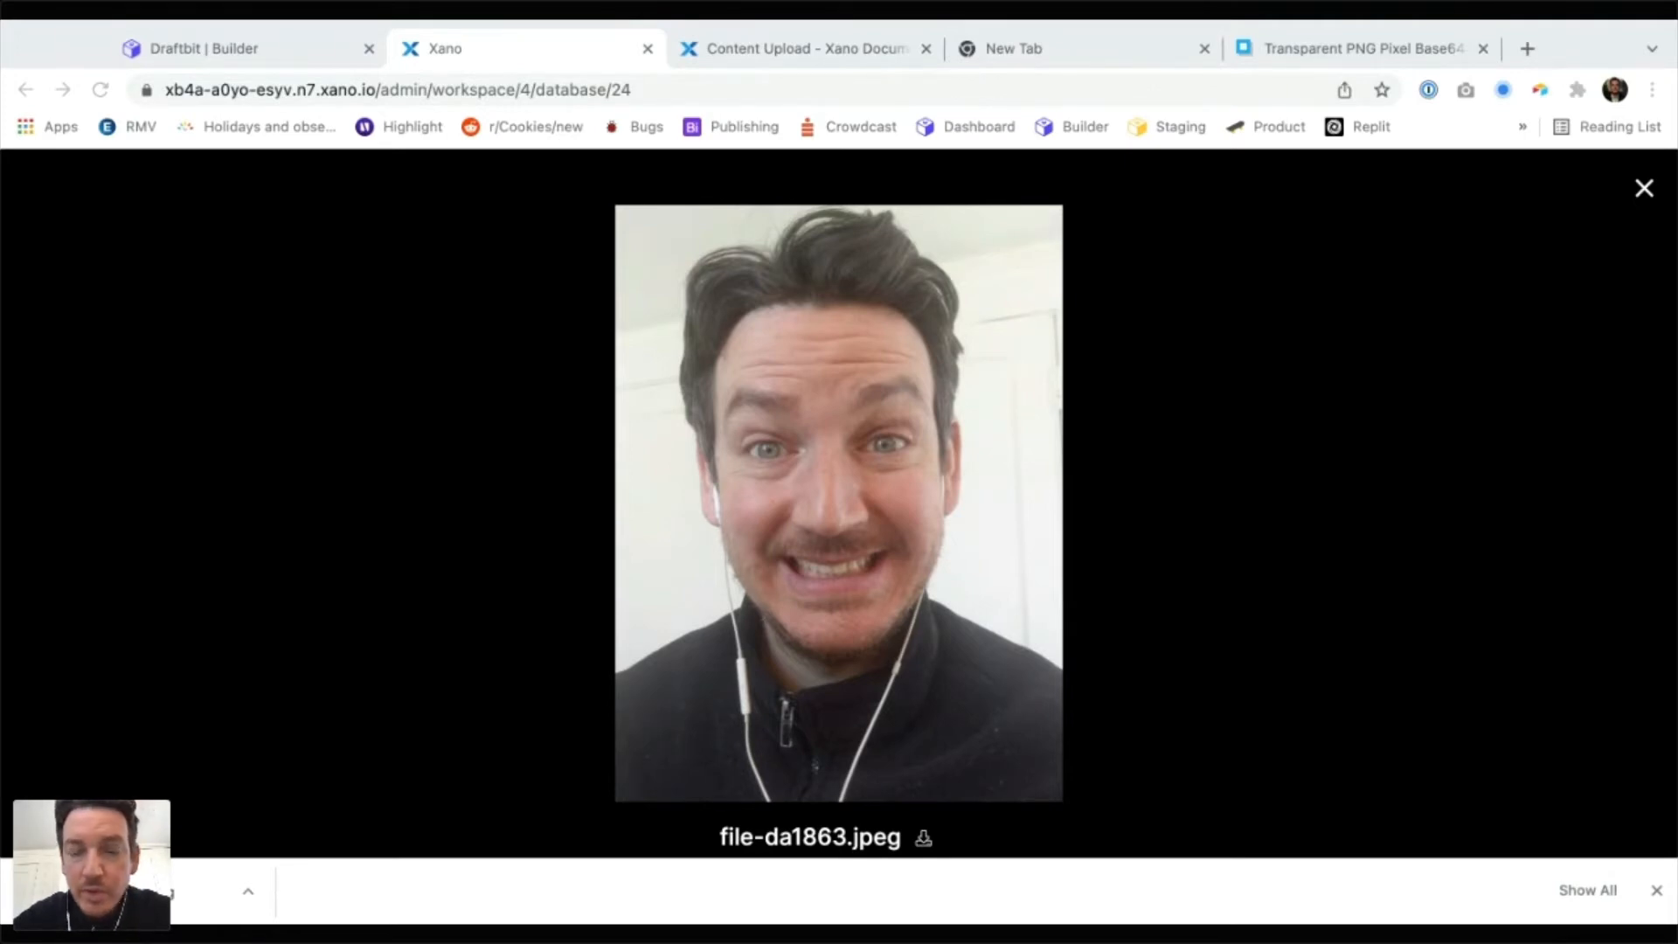
Switch back to the Draftbit builder and dismiss the Live Preview QR code and the browser's download bar
{"action": "key", "text": "super+Tab"}
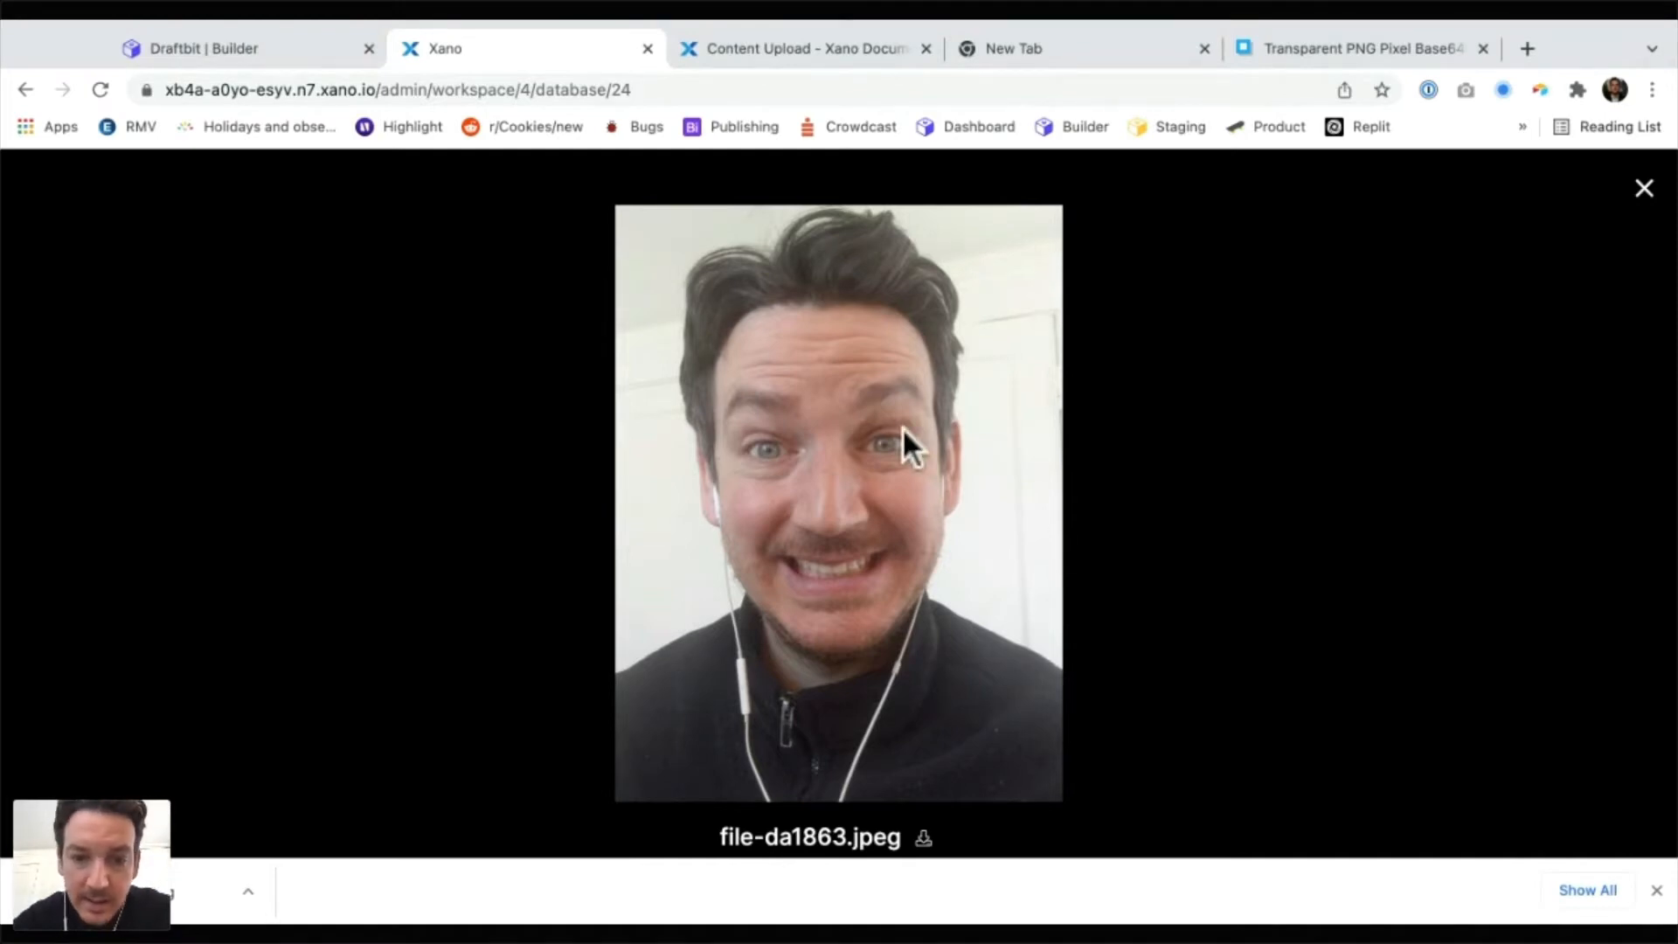
{"action": "key", "text": "ctrl+shift+Tab"}
{"action": "key", "text": "ctrl+Tab"}
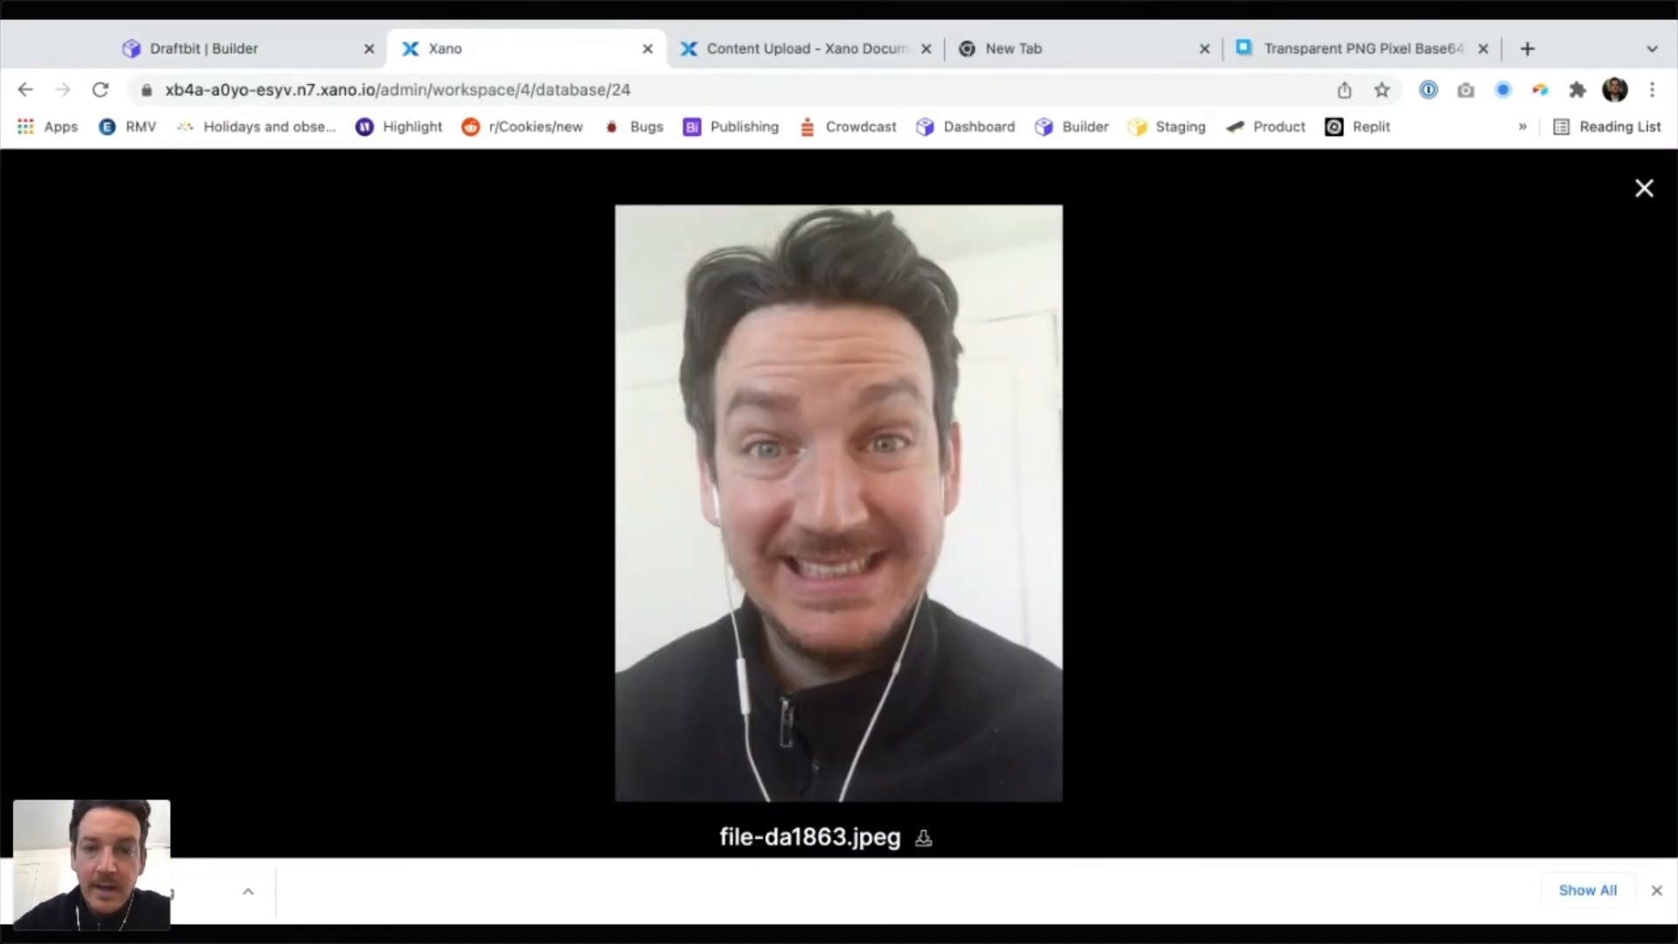
{"action": "key", "text": "ctrl+shift+Tab"}
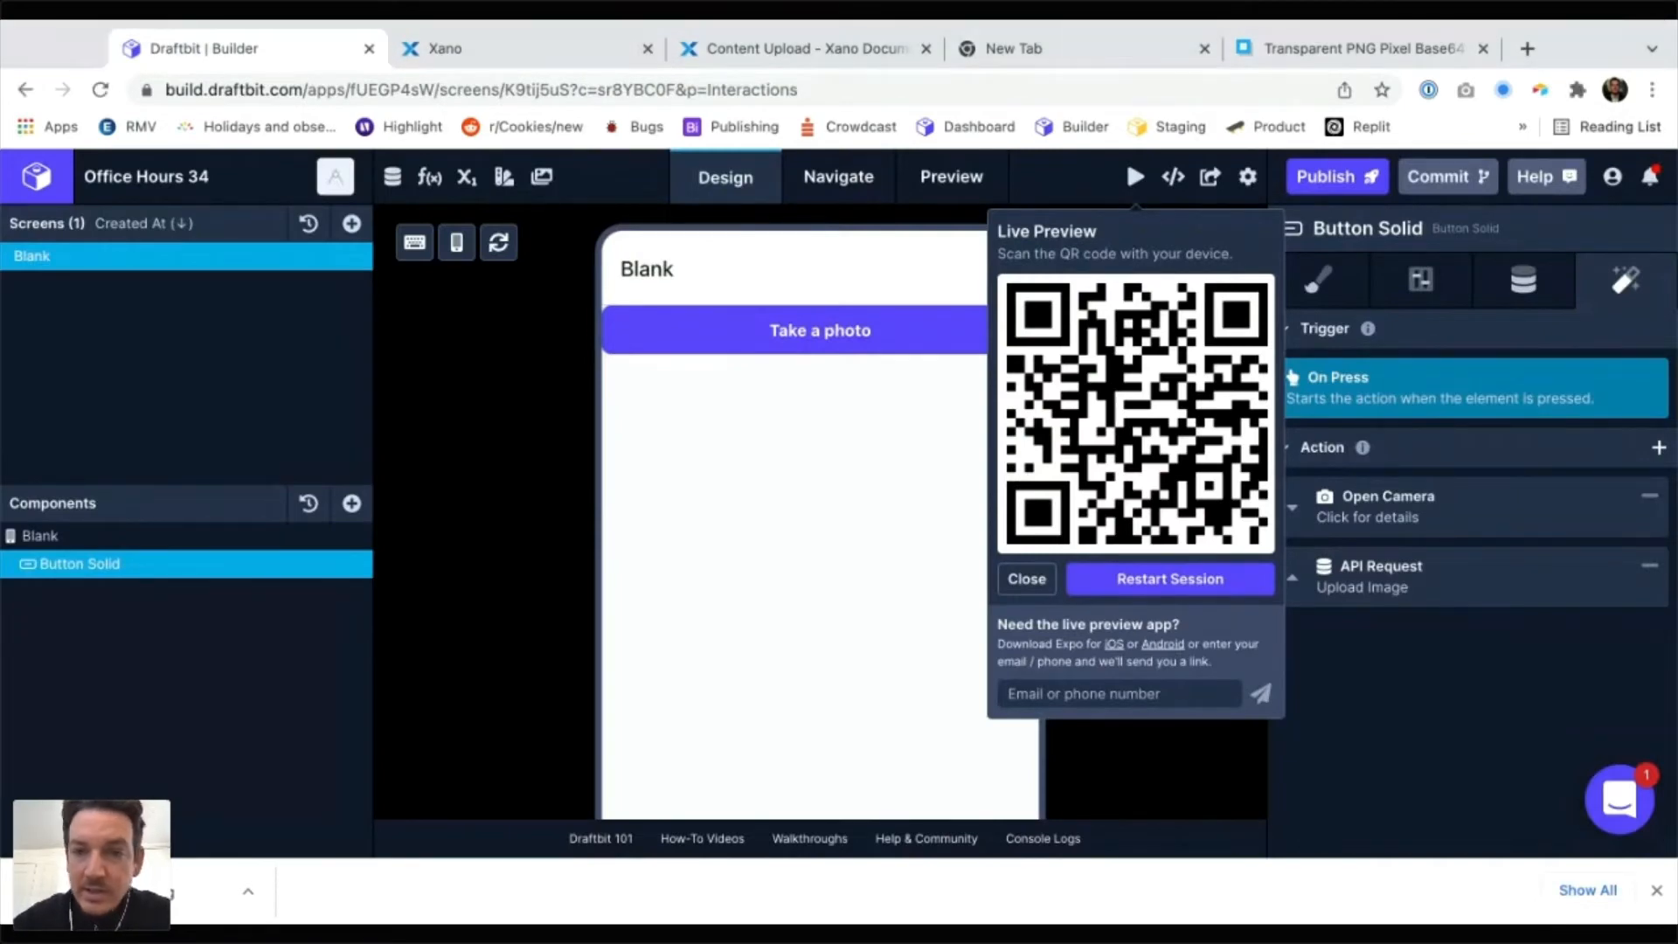
{"action": "key", "text": "super+Tab"}
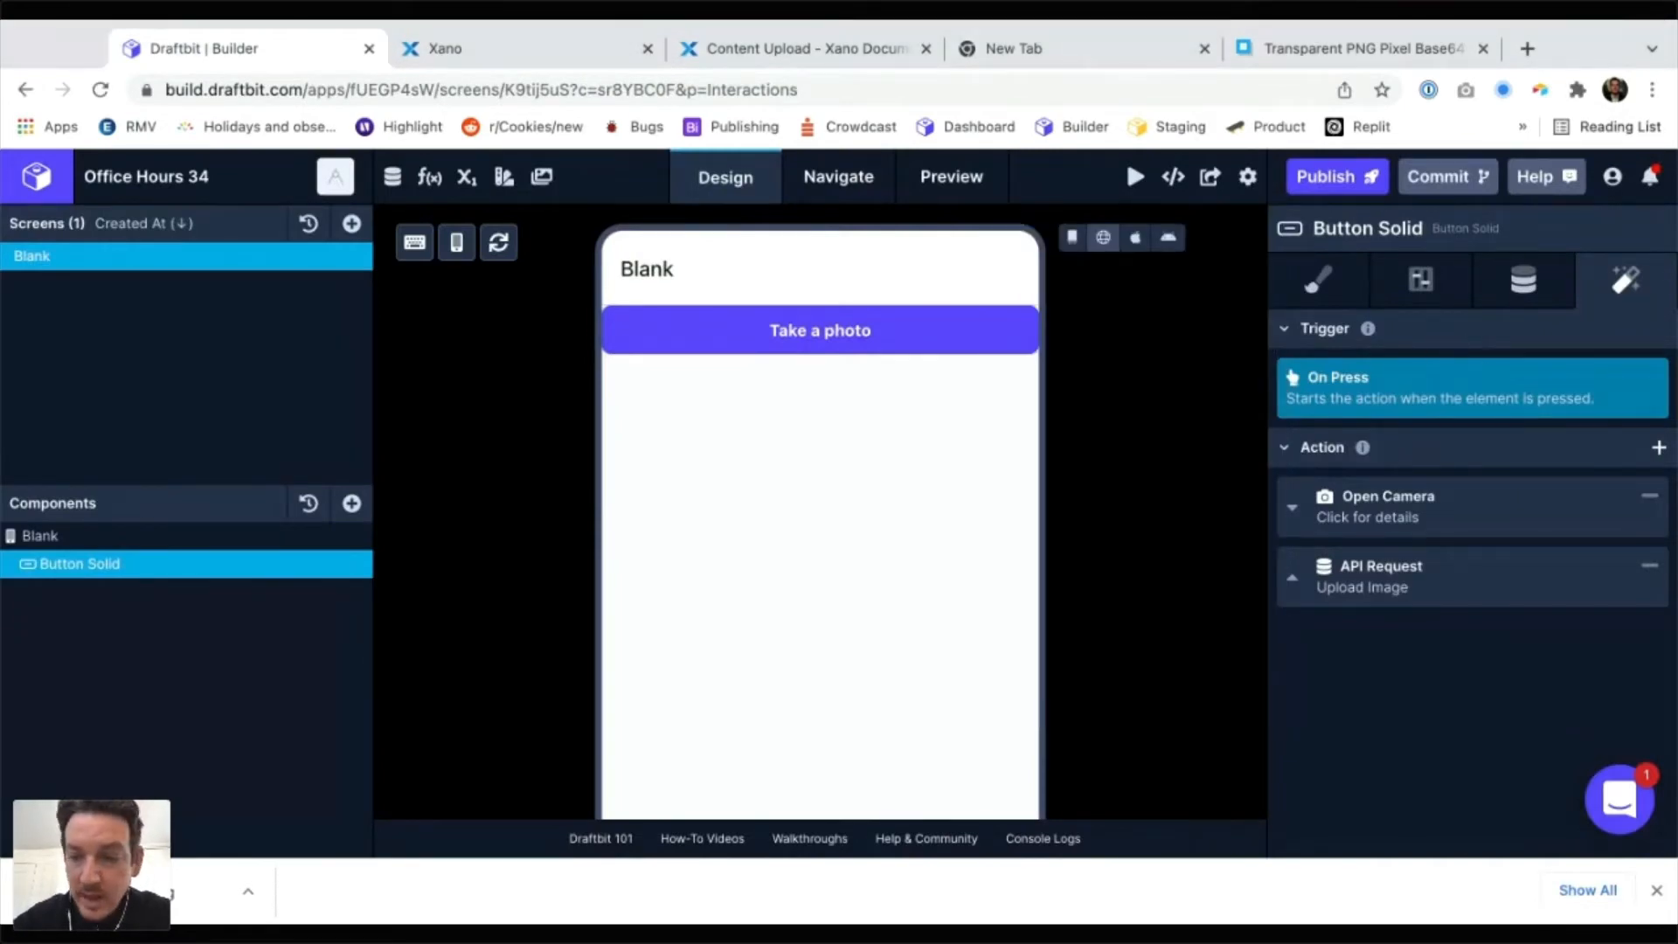
{"action": "left_click", "coordinate": [1656, 889]}
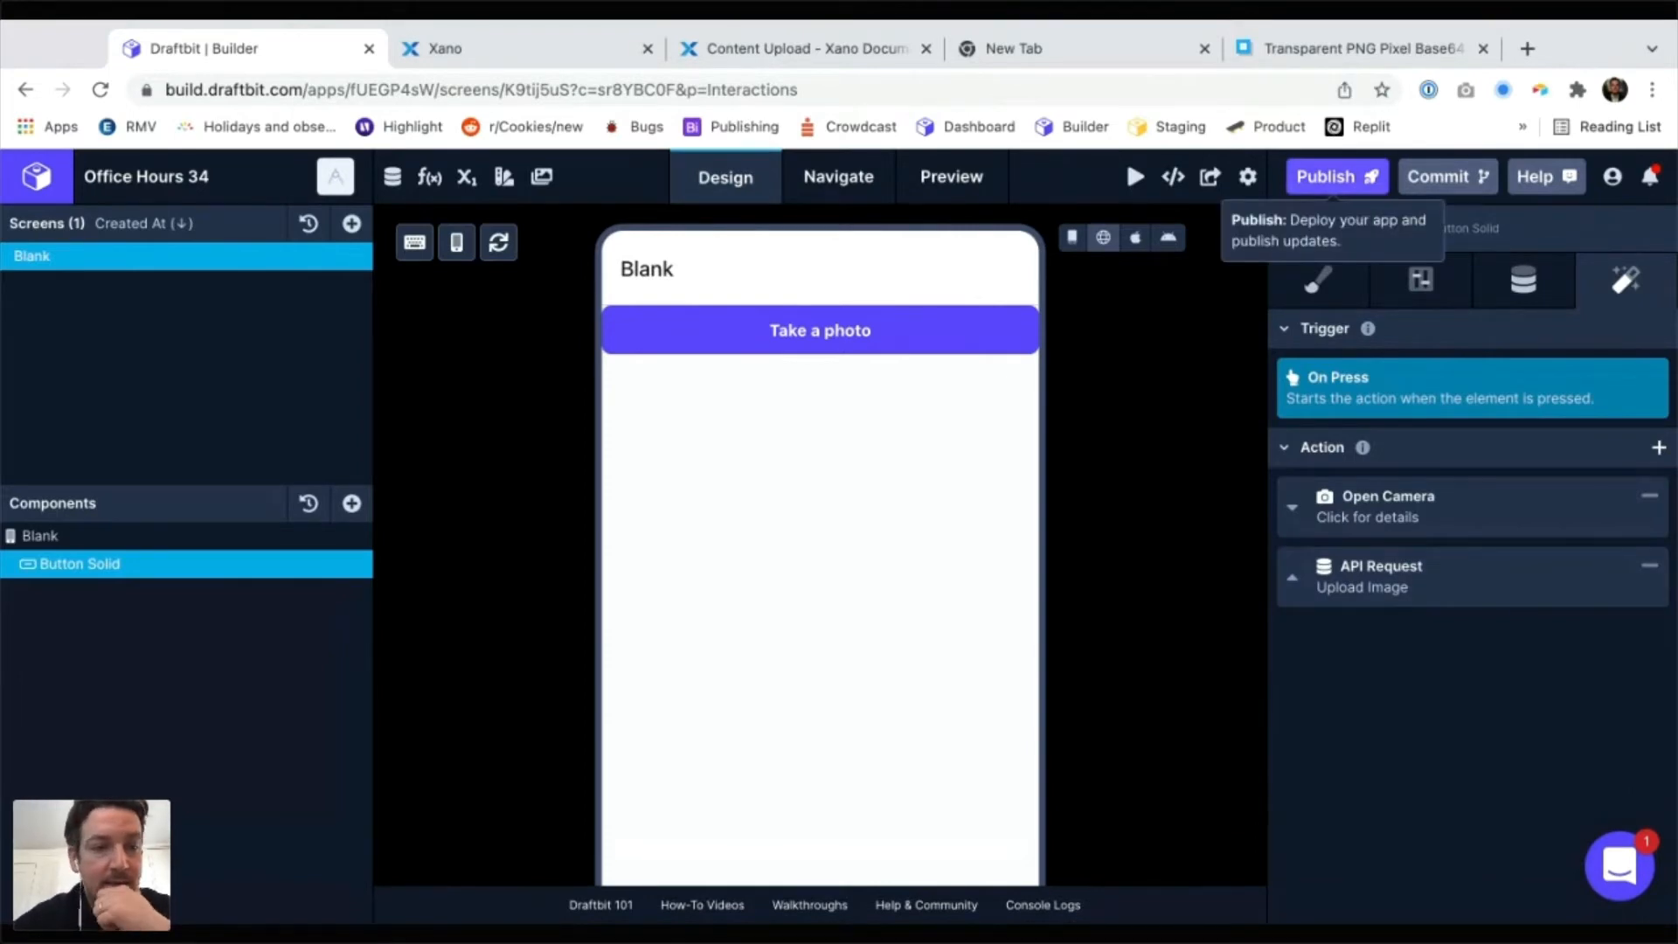
{"action": "key", "text": "super+Tab"}
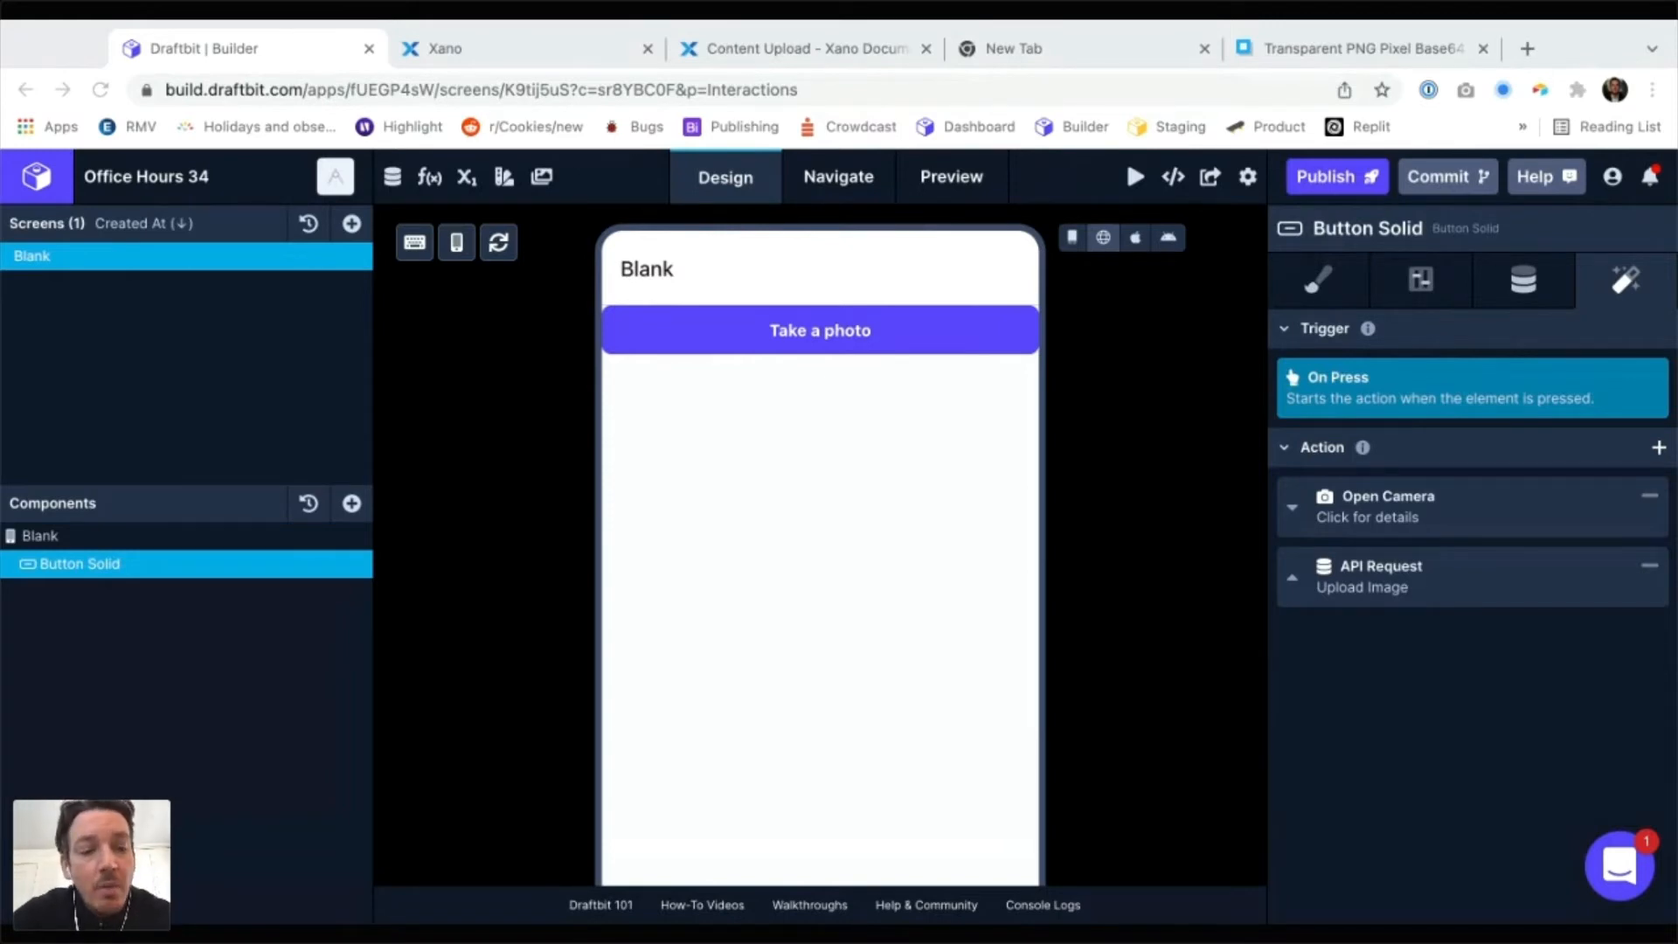
Switch to Xano, close the full-size image and open the Upload Image API group
{"action": "left_click", "coordinate": [499, 49]}
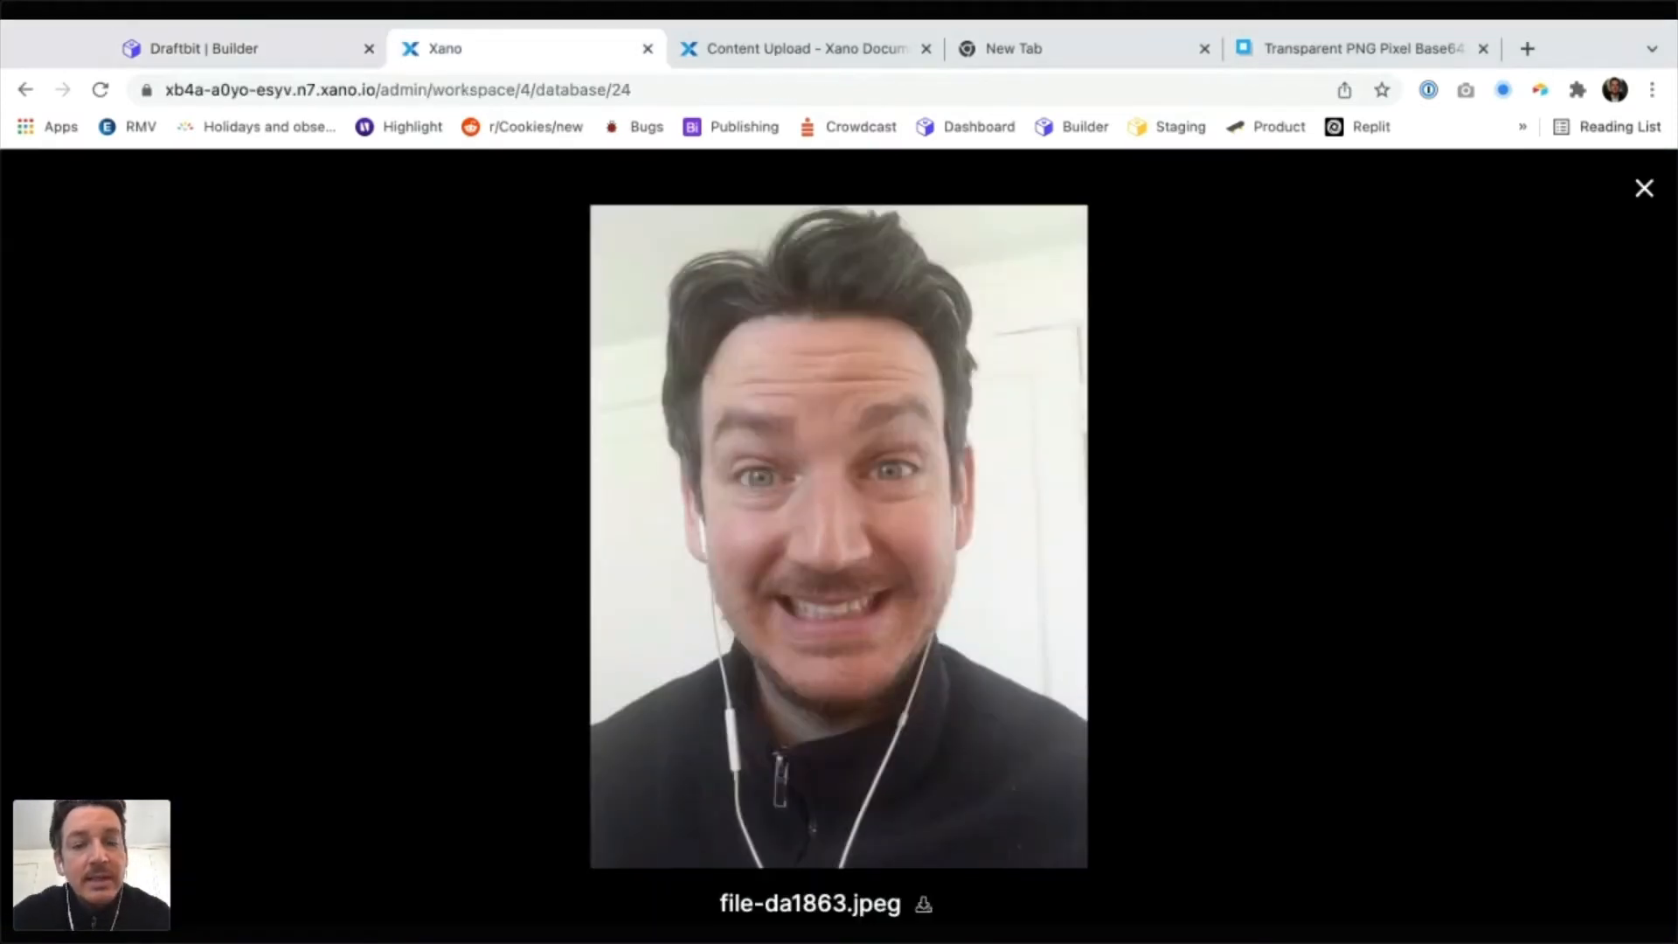
{"action": "key", "text": "Escape"}
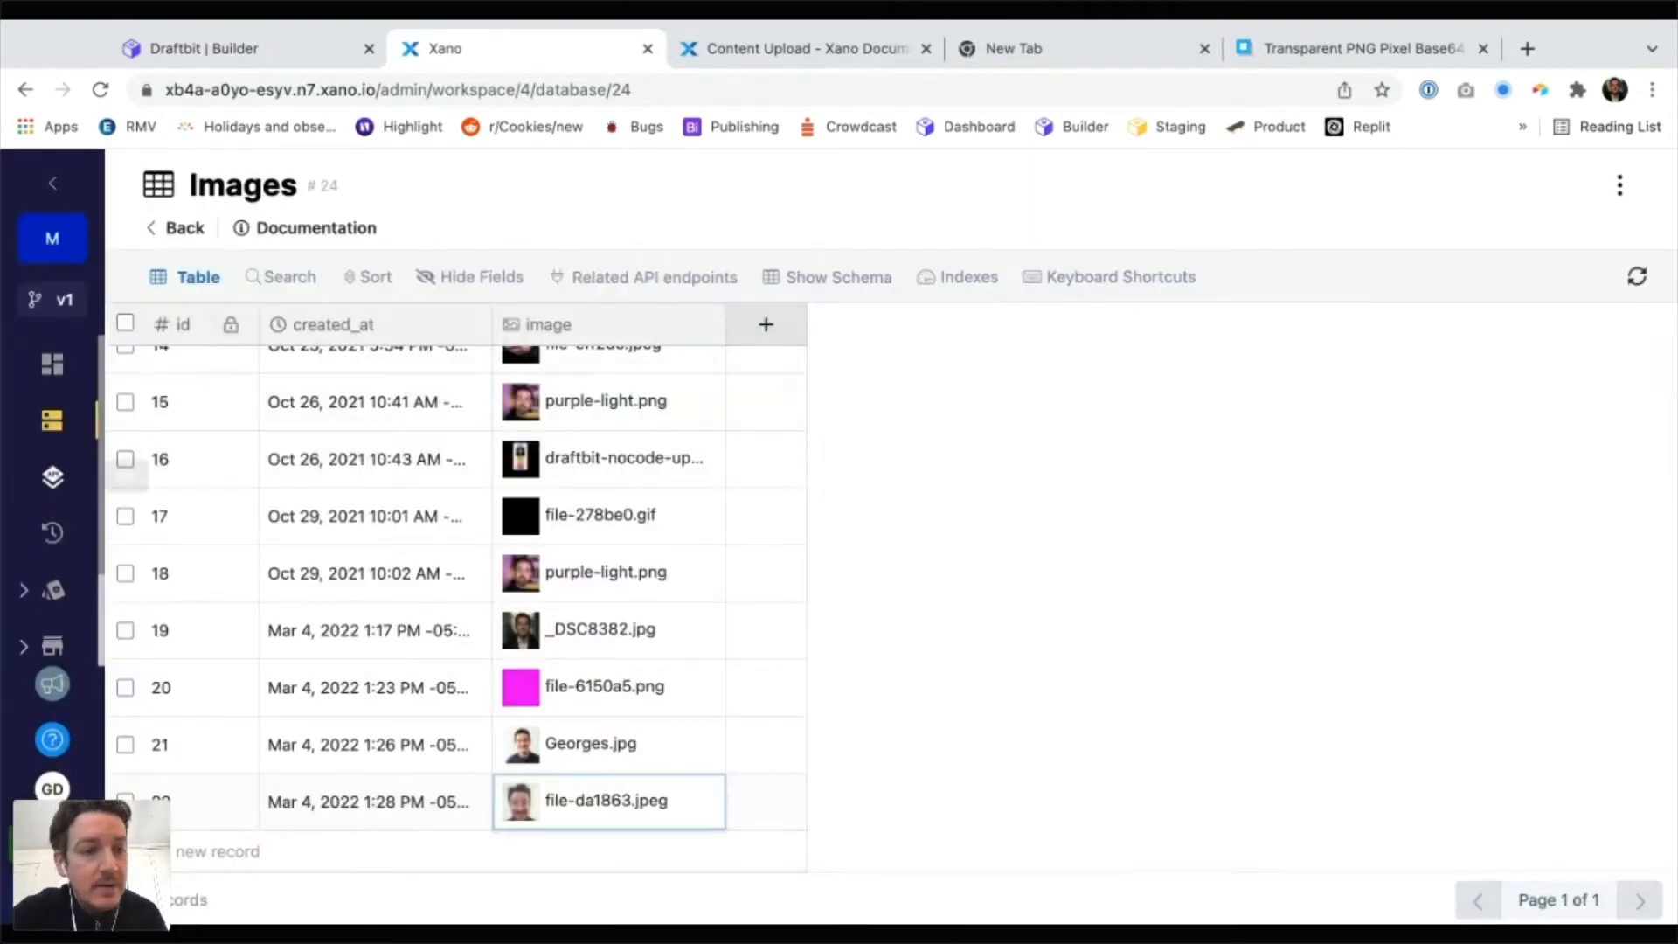
{"action": "left_click", "coordinate": [53, 477]}
{"action": "scroll", "coordinate": [479, 673], "scroll_direction": "down", "scroll_amount": 9}
{"action": "left_click", "coordinate": [480, 809]}
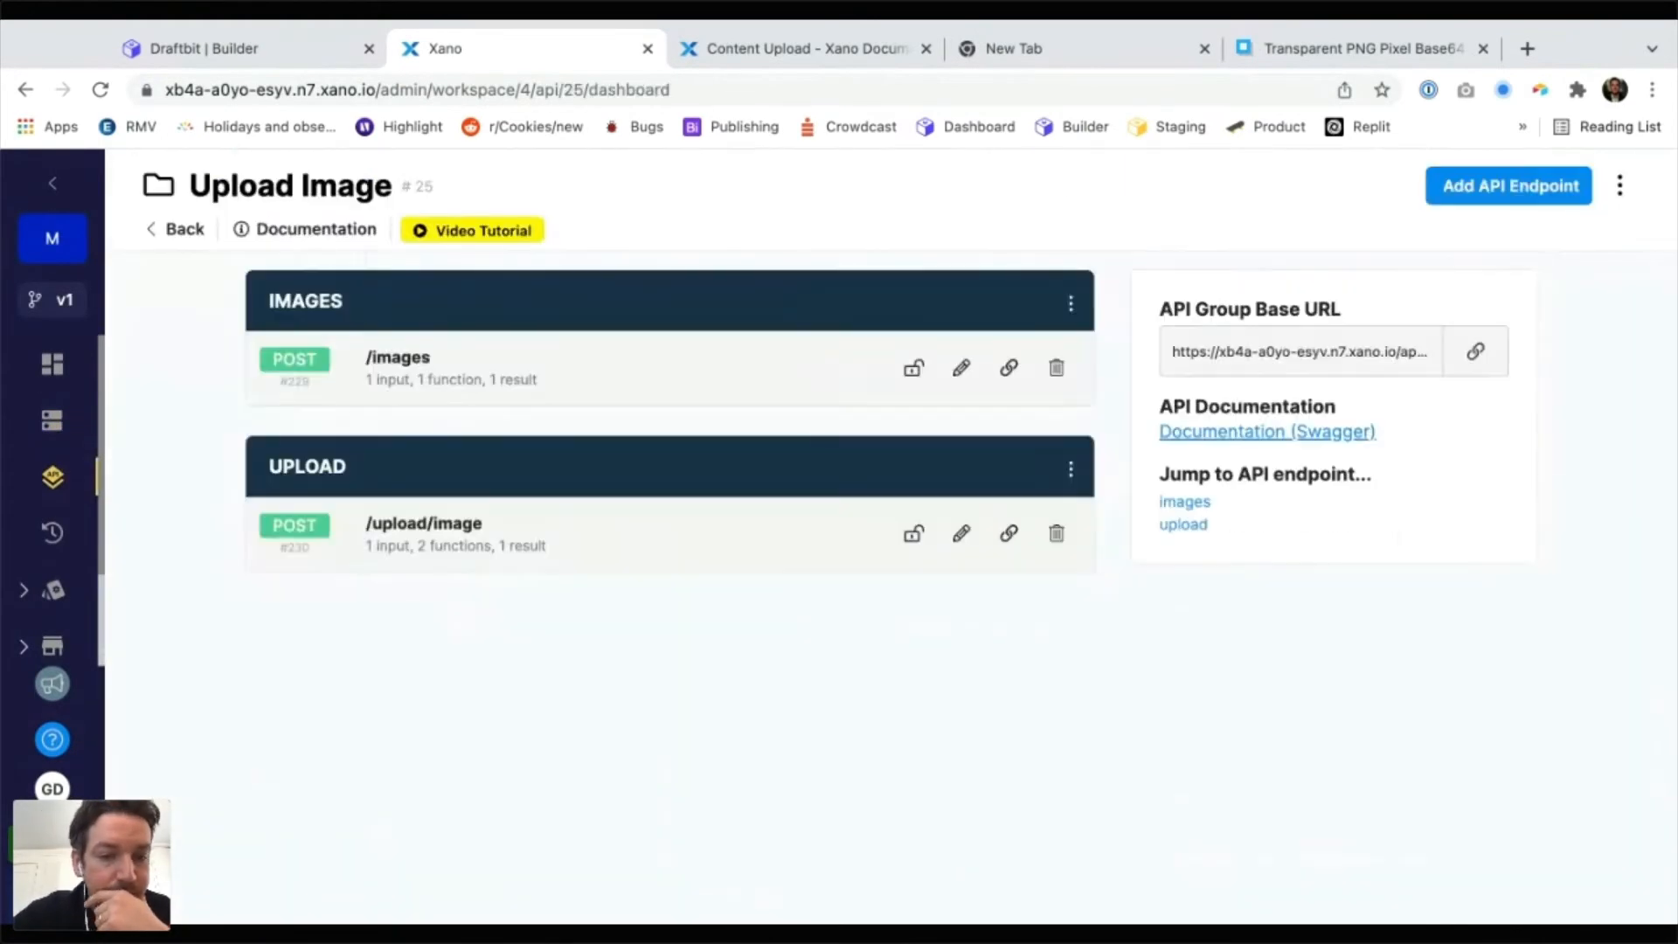
Add a CRUD GET endpoint named images for the Images table with authentication disabled
{"action": "left_click", "coordinate": [1509, 185]}
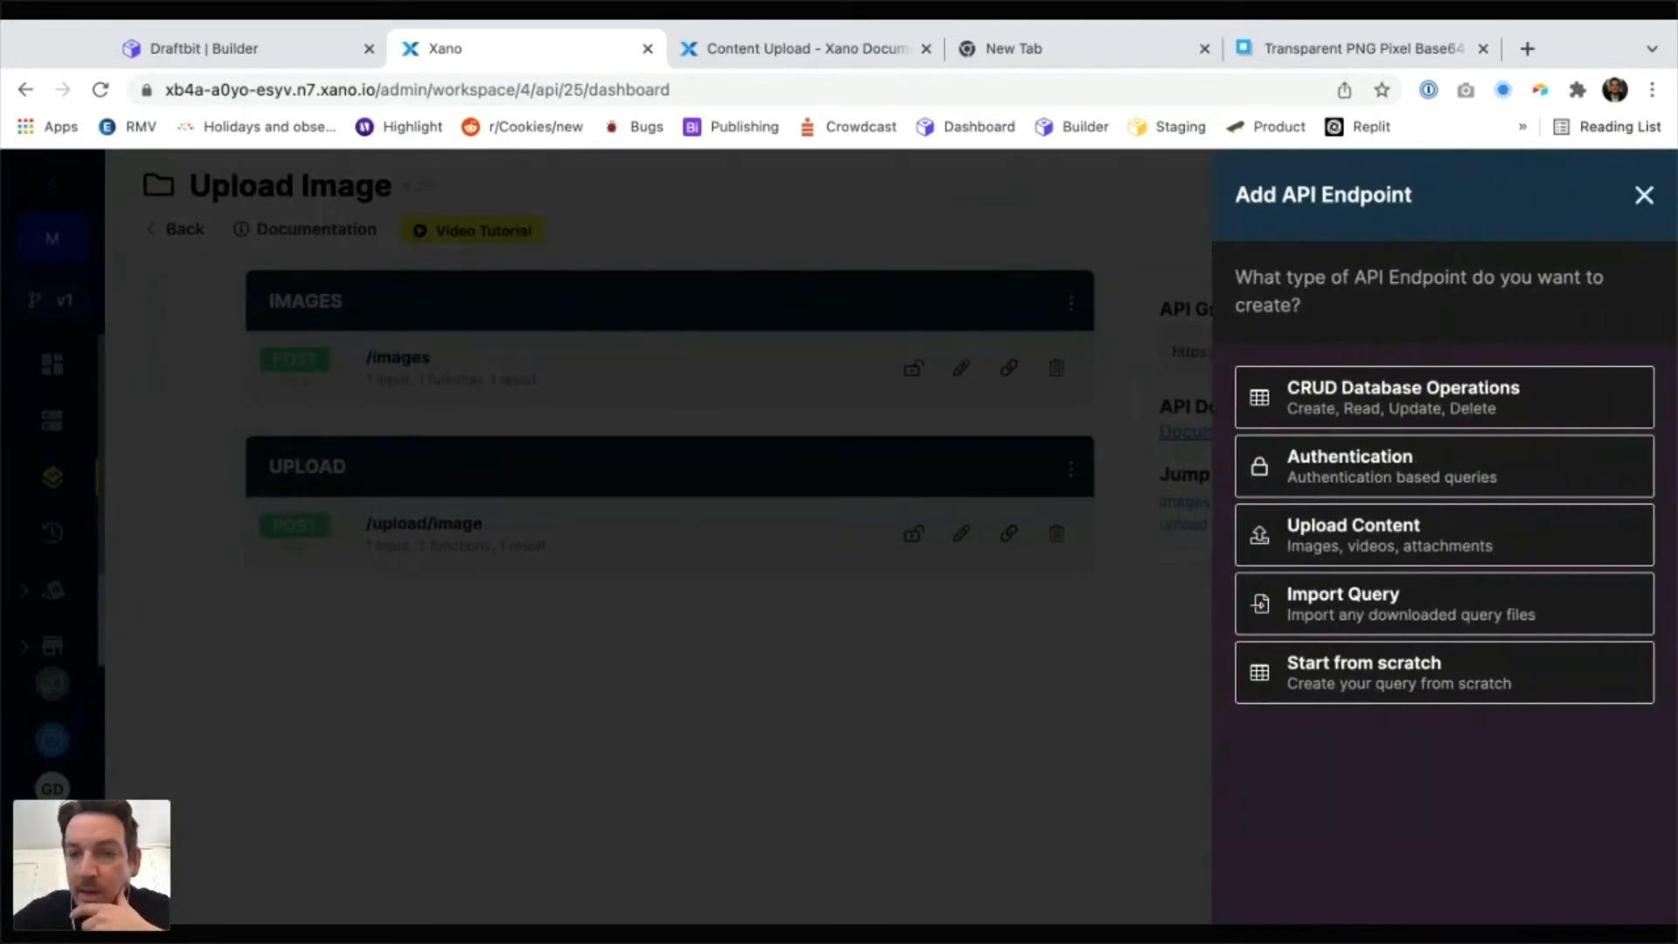
{"action": "left_click", "coordinate": [1442, 390]}
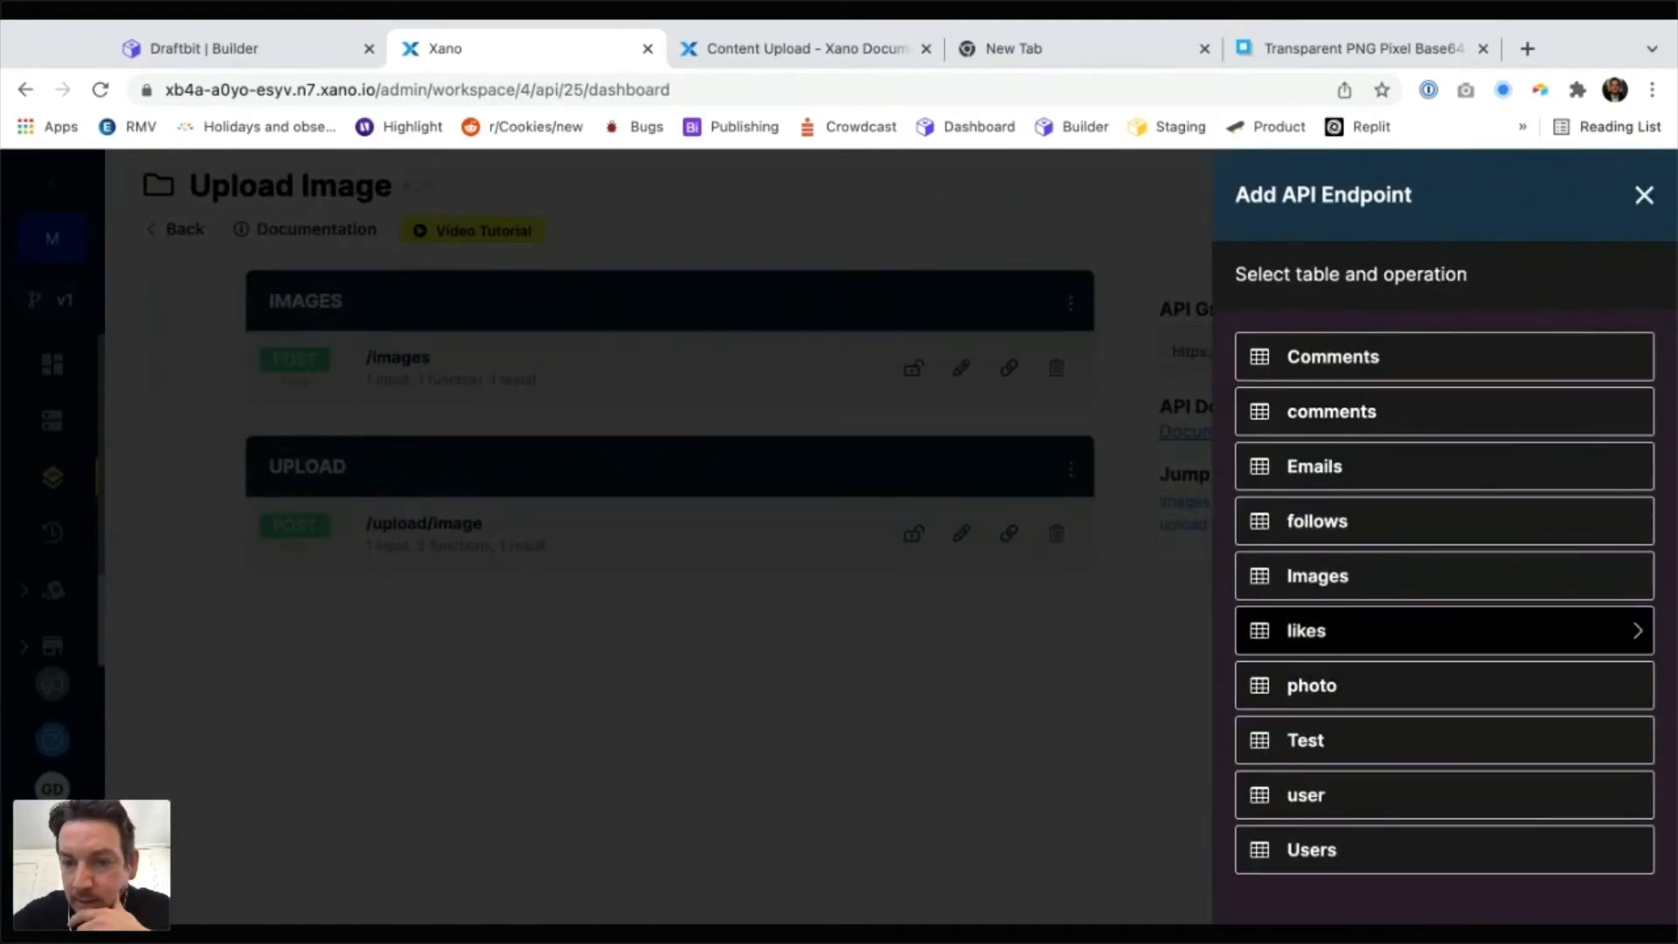
{"action": "left_click", "coordinate": [1442, 576]}
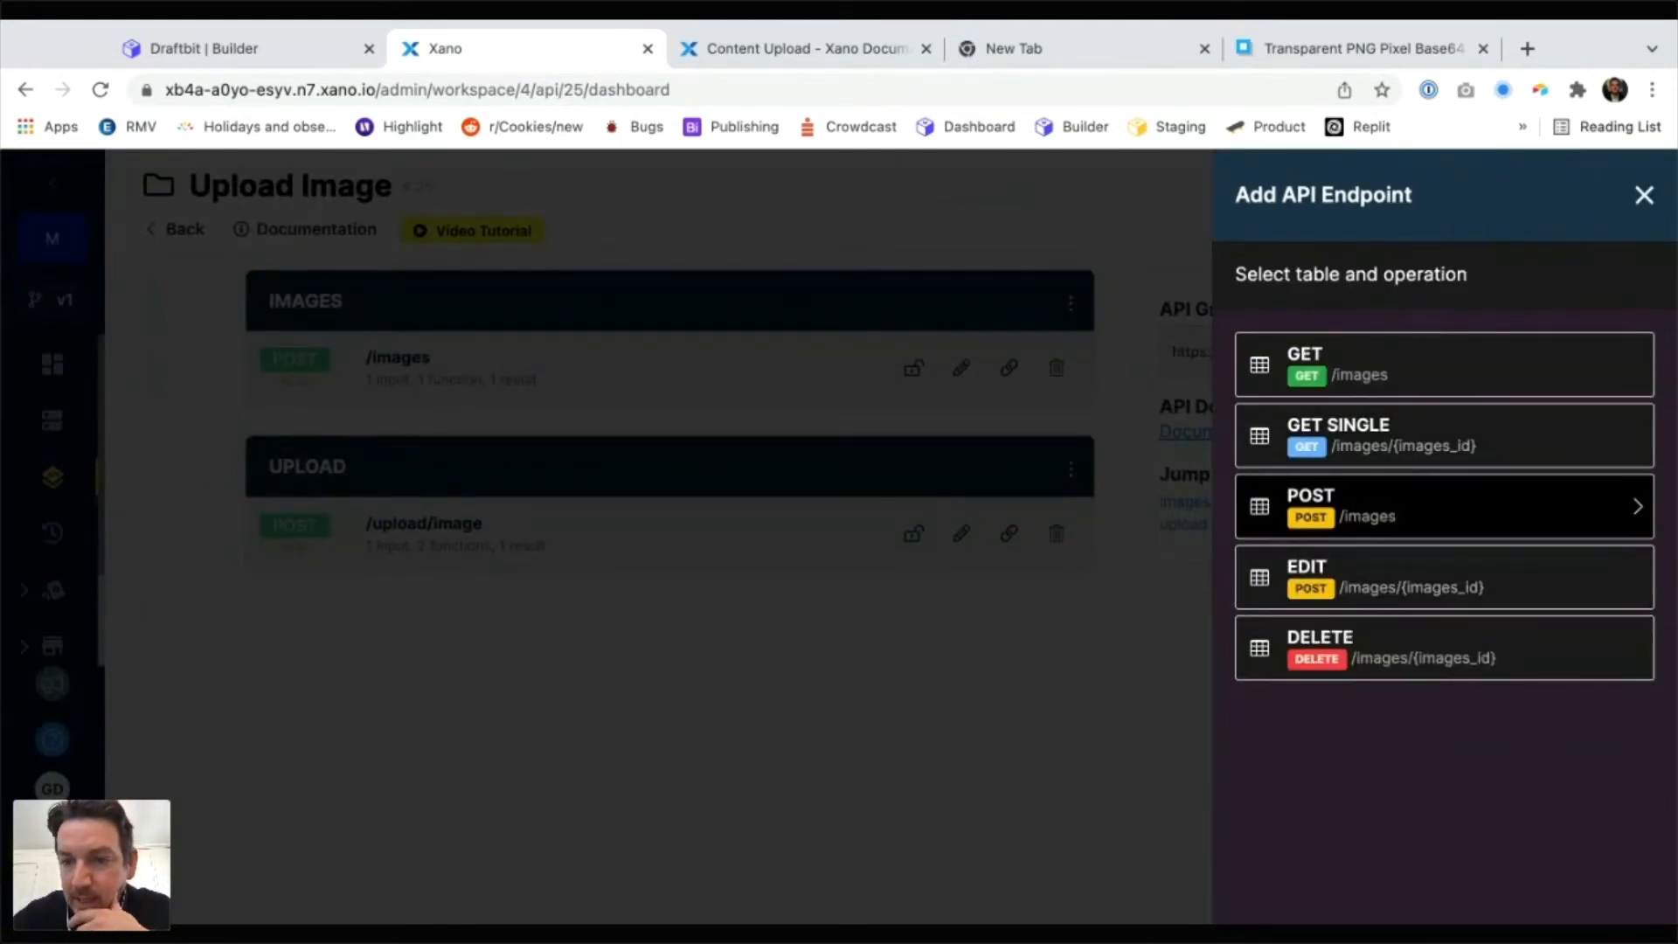
{"action": "left_click", "coordinate": [1442, 363]}
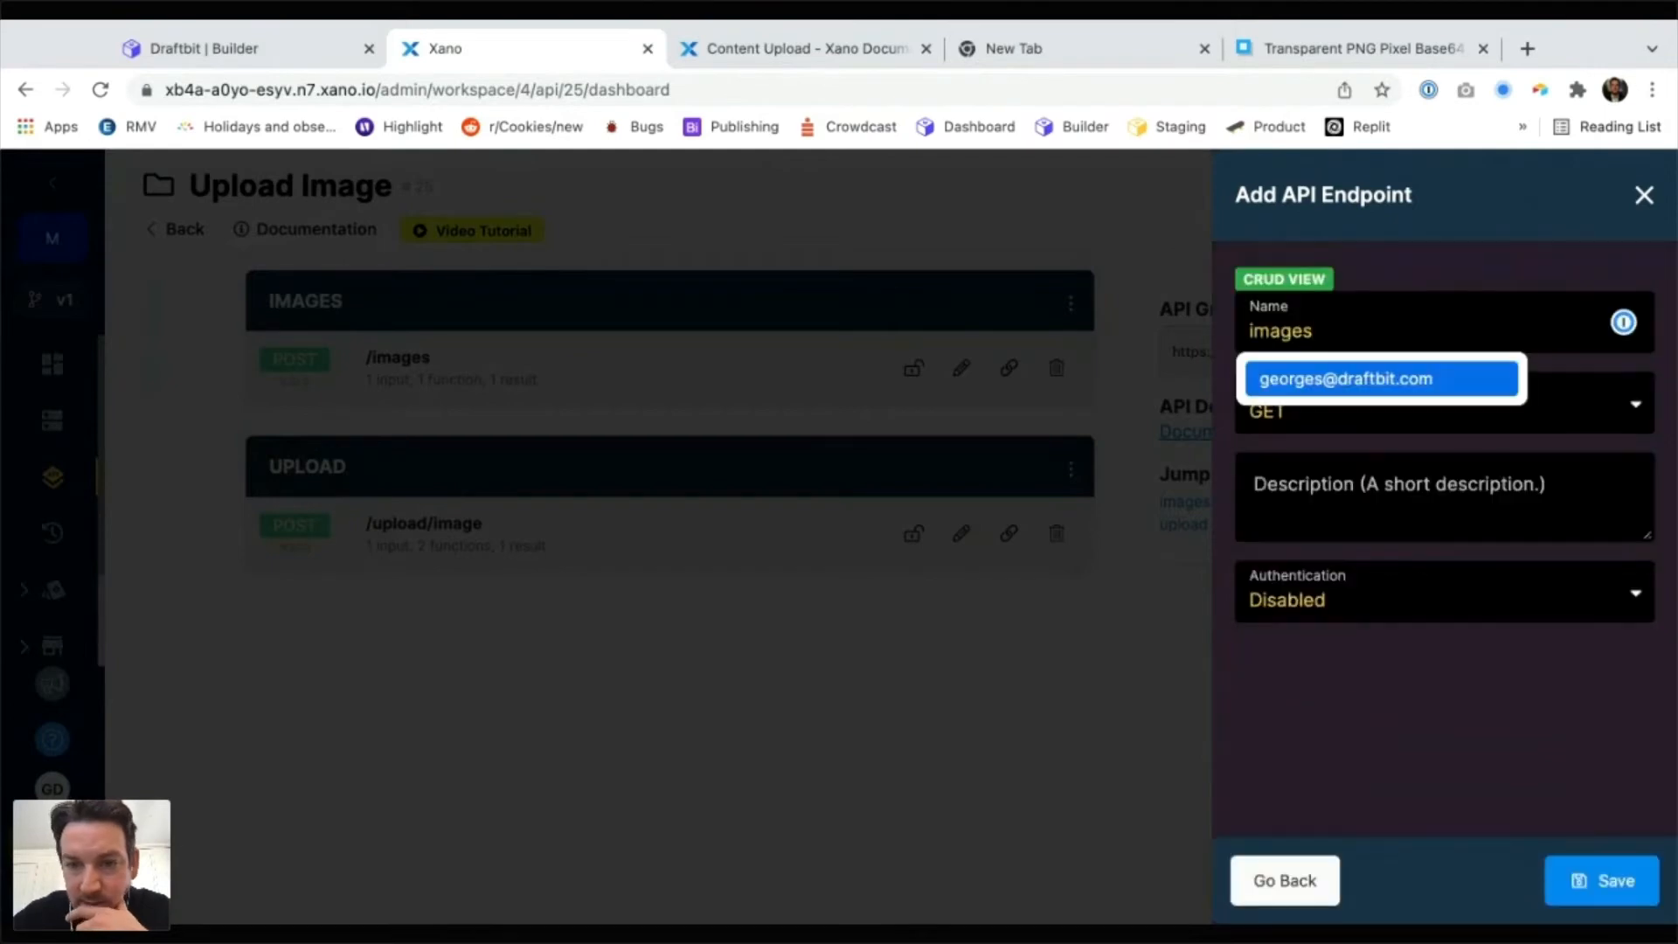
{"action": "left_click", "coordinate": [1602, 881]}
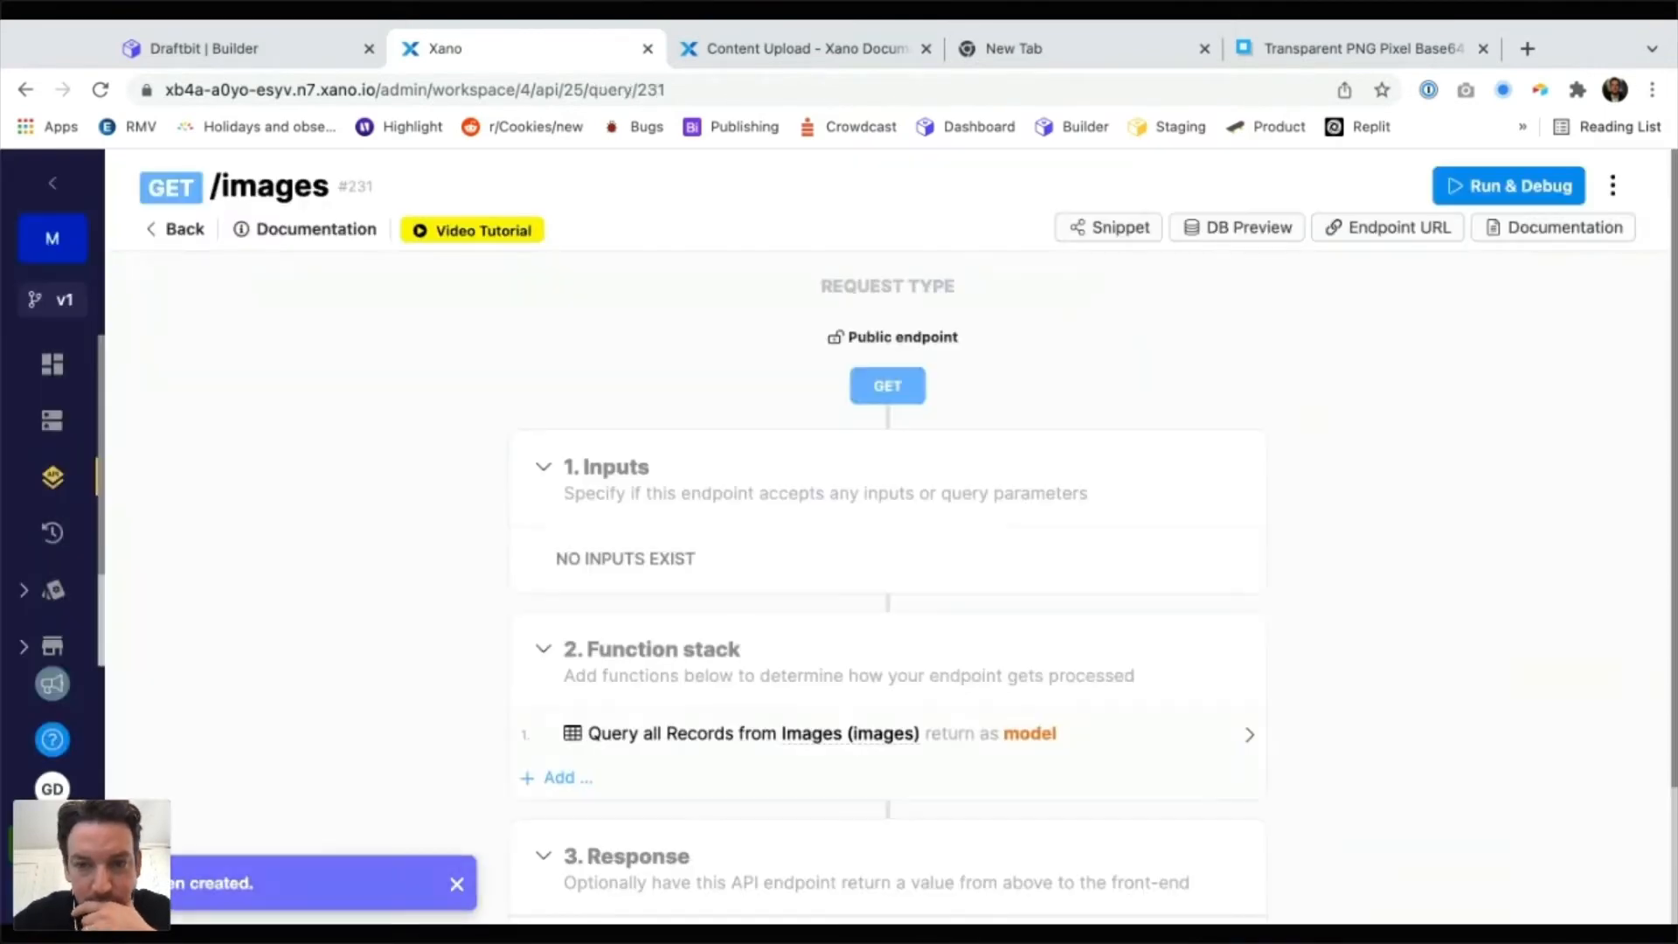
Run the GET /images endpoint in Run & Debug and examine the image path, metadata and URL of the returned records
{"action": "scroll", "coordinate": [1036, 678], "scroll_direction": "down", "scroll_amount": 2}
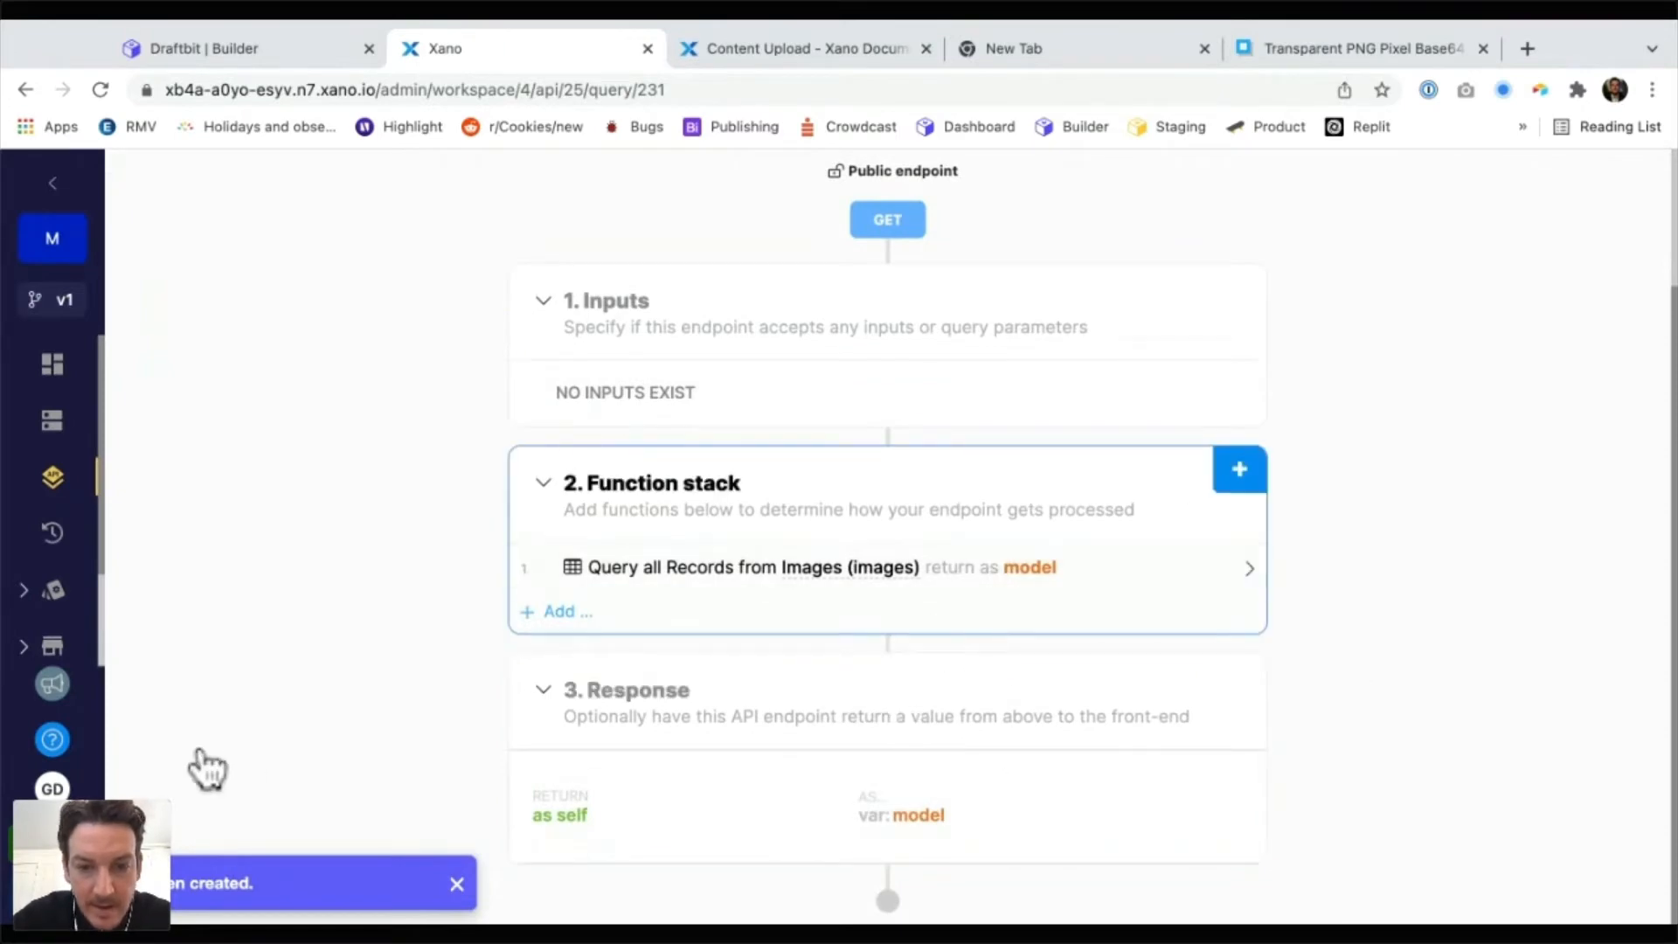
{"action": "scroll", "coordinate": [888, 524], "scroll_direction": "up", "scroll_amount": 3}
{"action": "left_click", "coordinate": [1517, 180]}
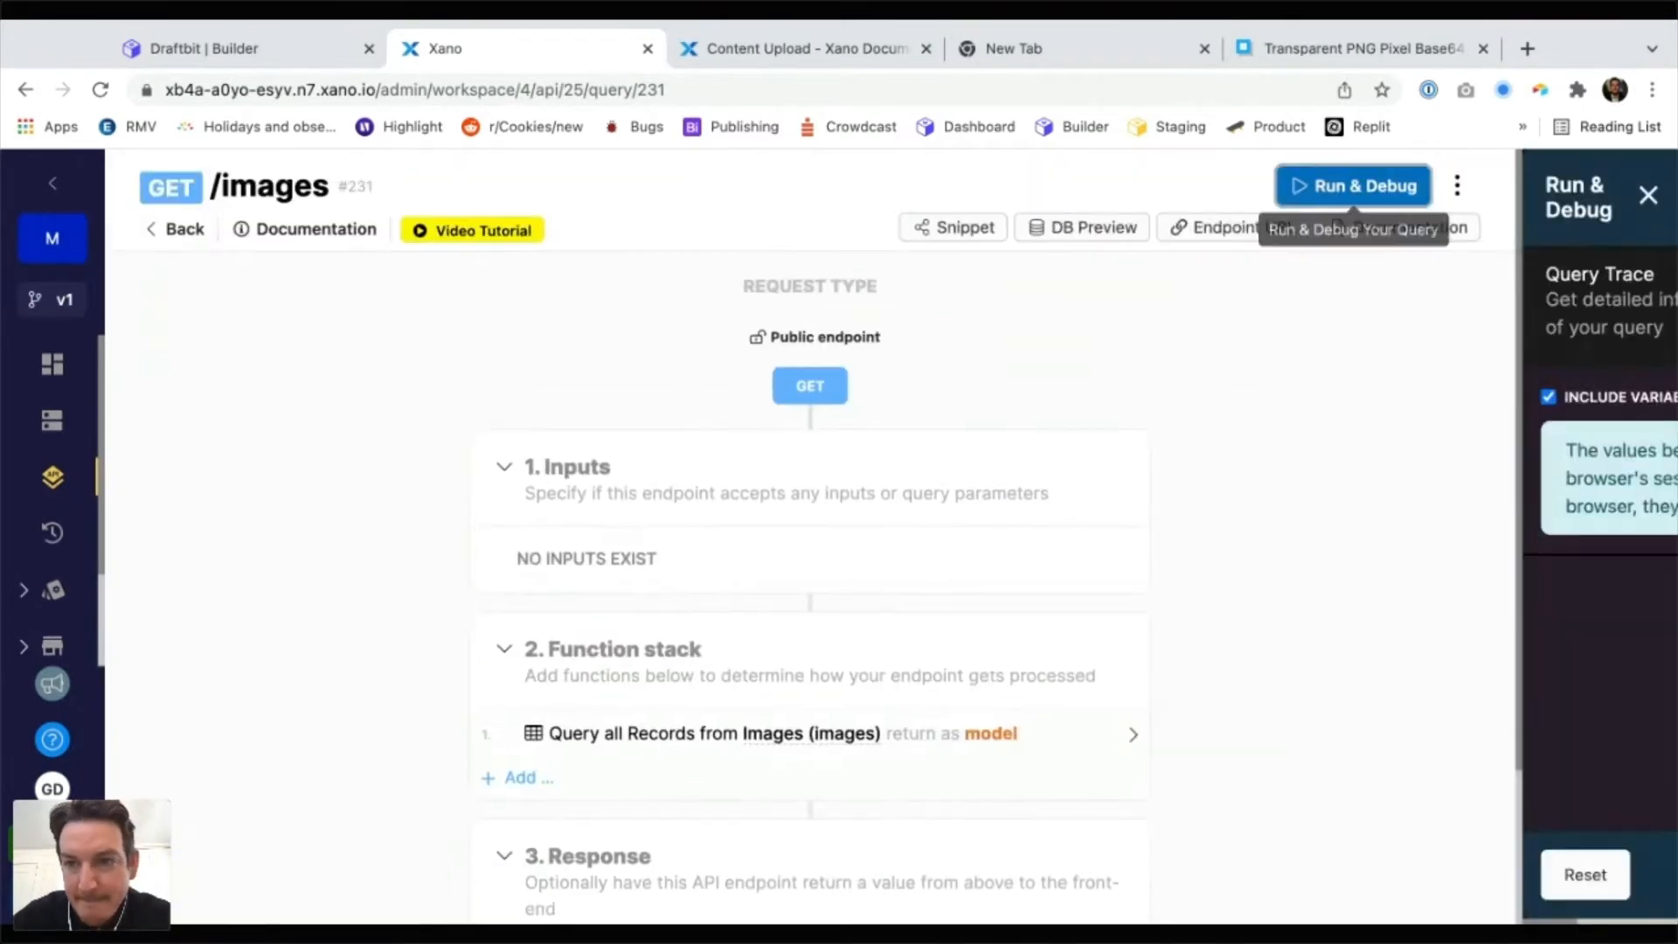
{"action": "left_click", "coordinate": [1603, 880]}
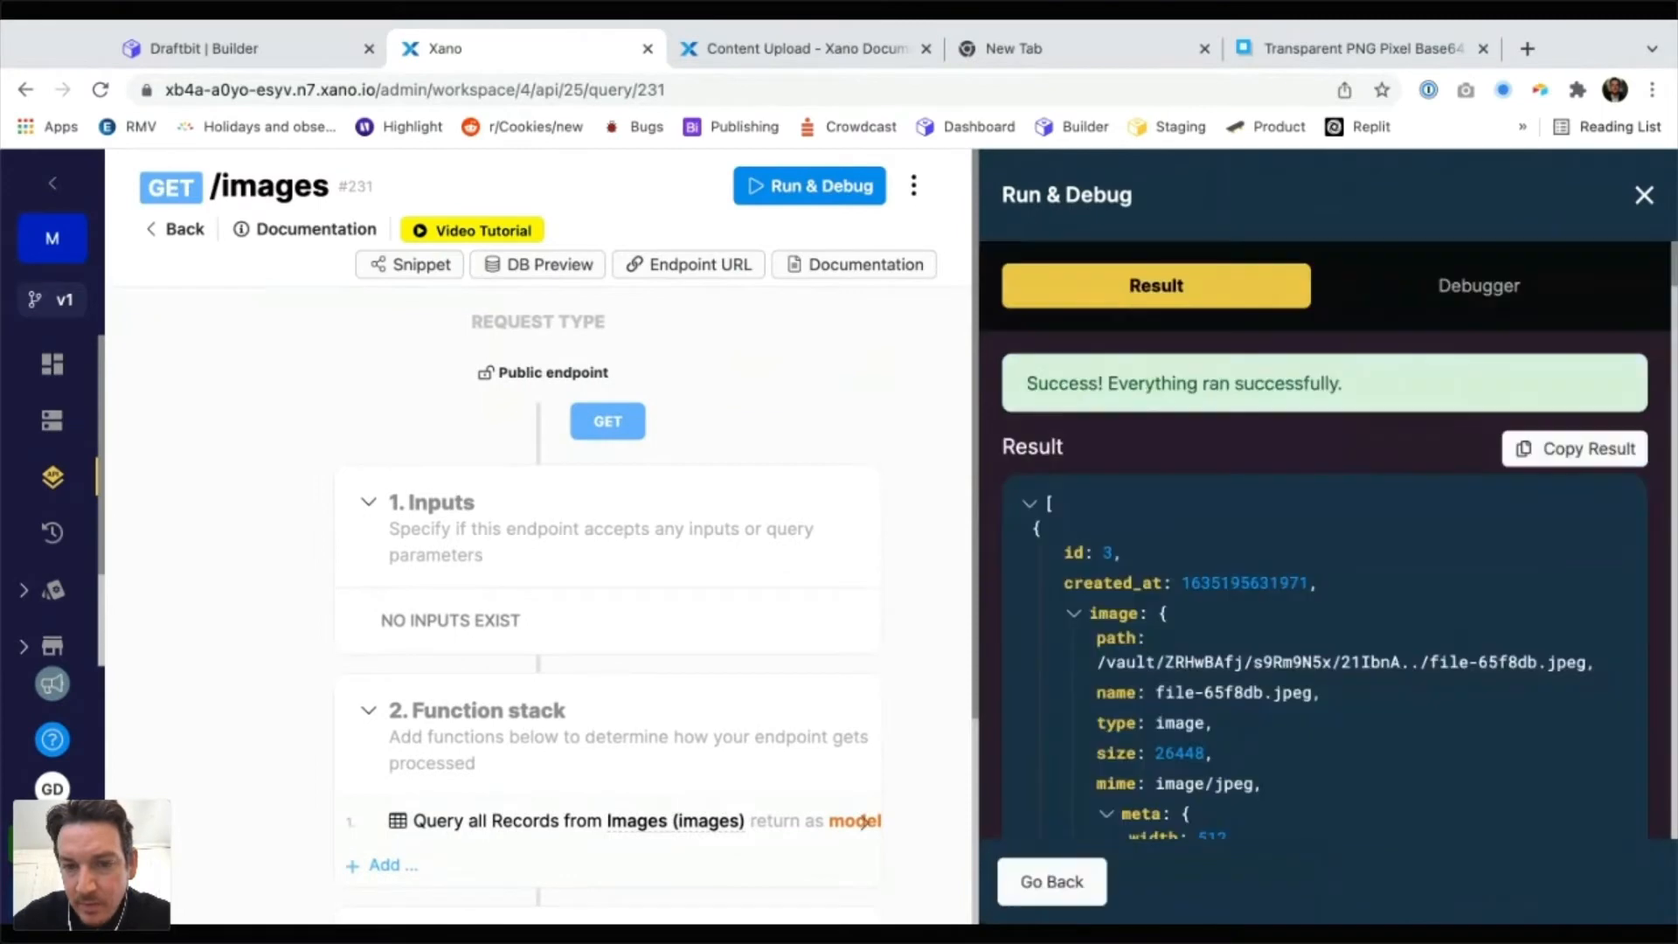
{"action": "scroll", "coordinate": [1324, 542], "scroll_direction": "down", "scroll_amount": 5}
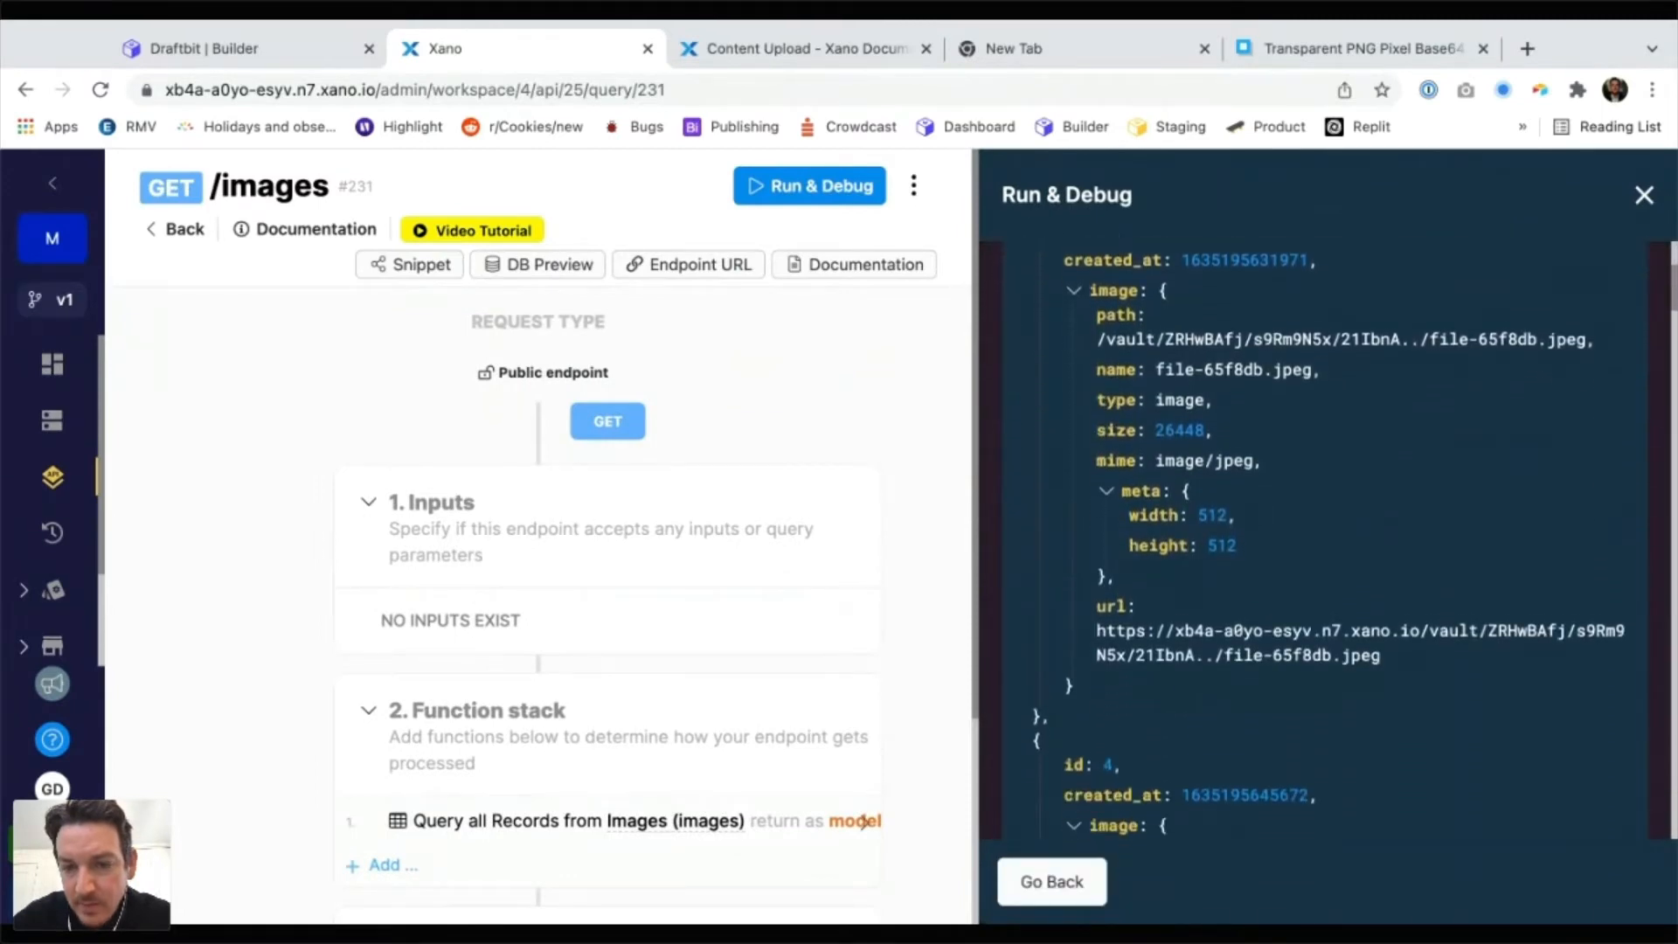
{"action": "scroll", "coordinate": [1324, 541], "scroll_direction": "down", "scroll_amount": 3}
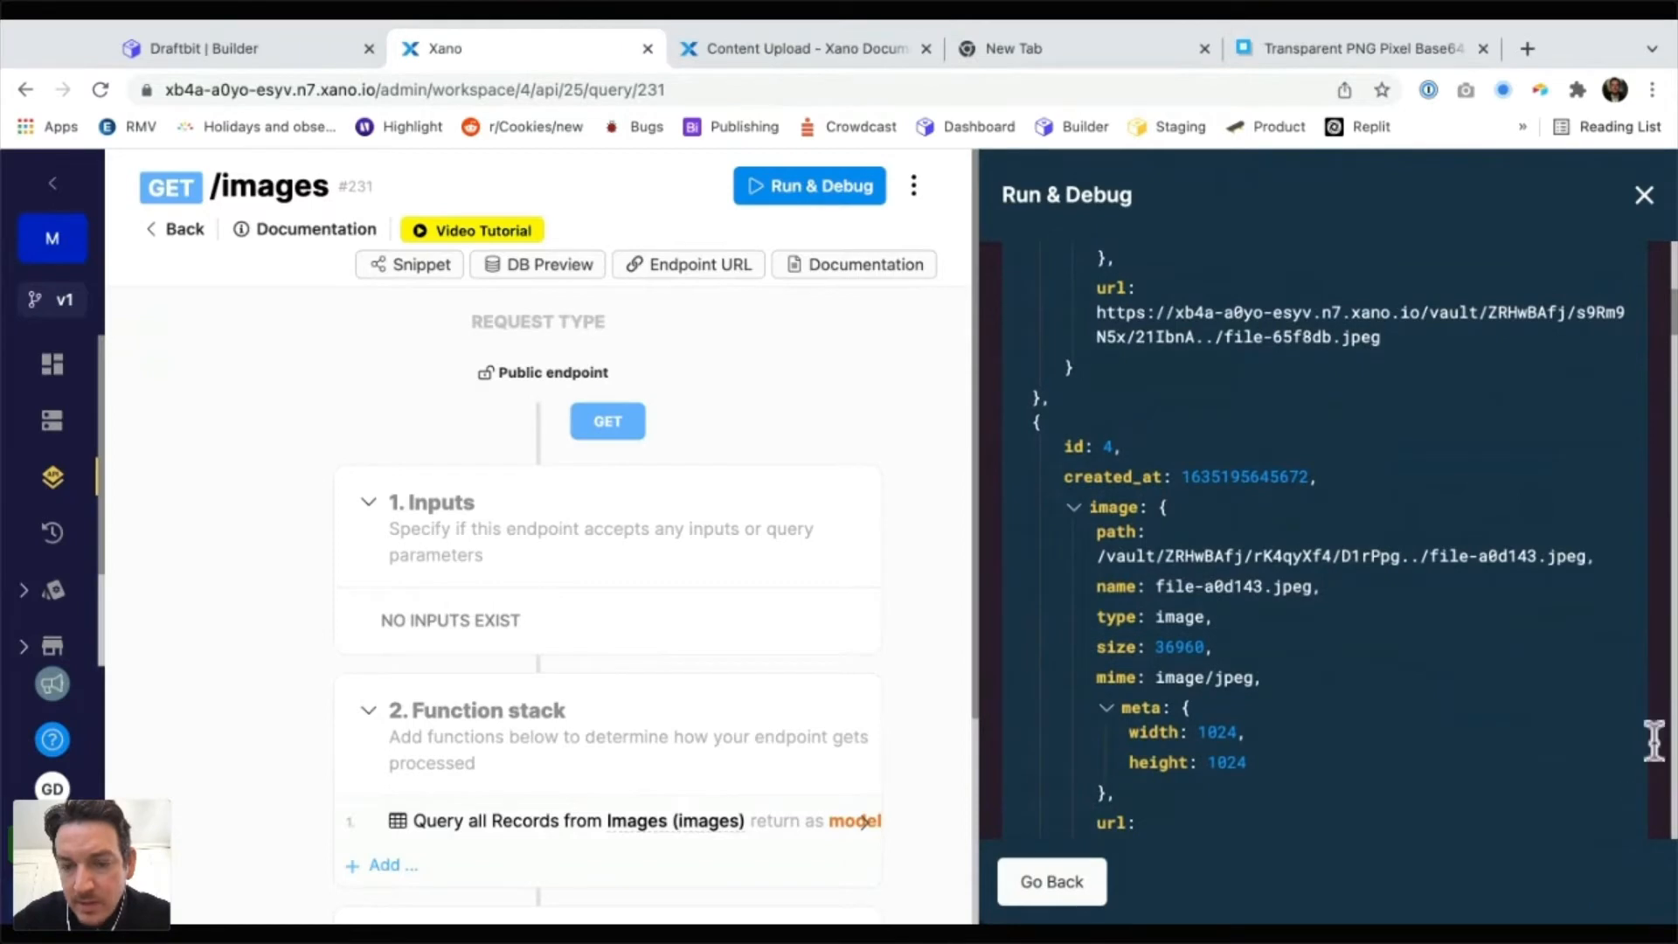
{"action": "scroll", "coordinate": [1654, 741], "scroll_direction": "down", "scroll_amount": 4}
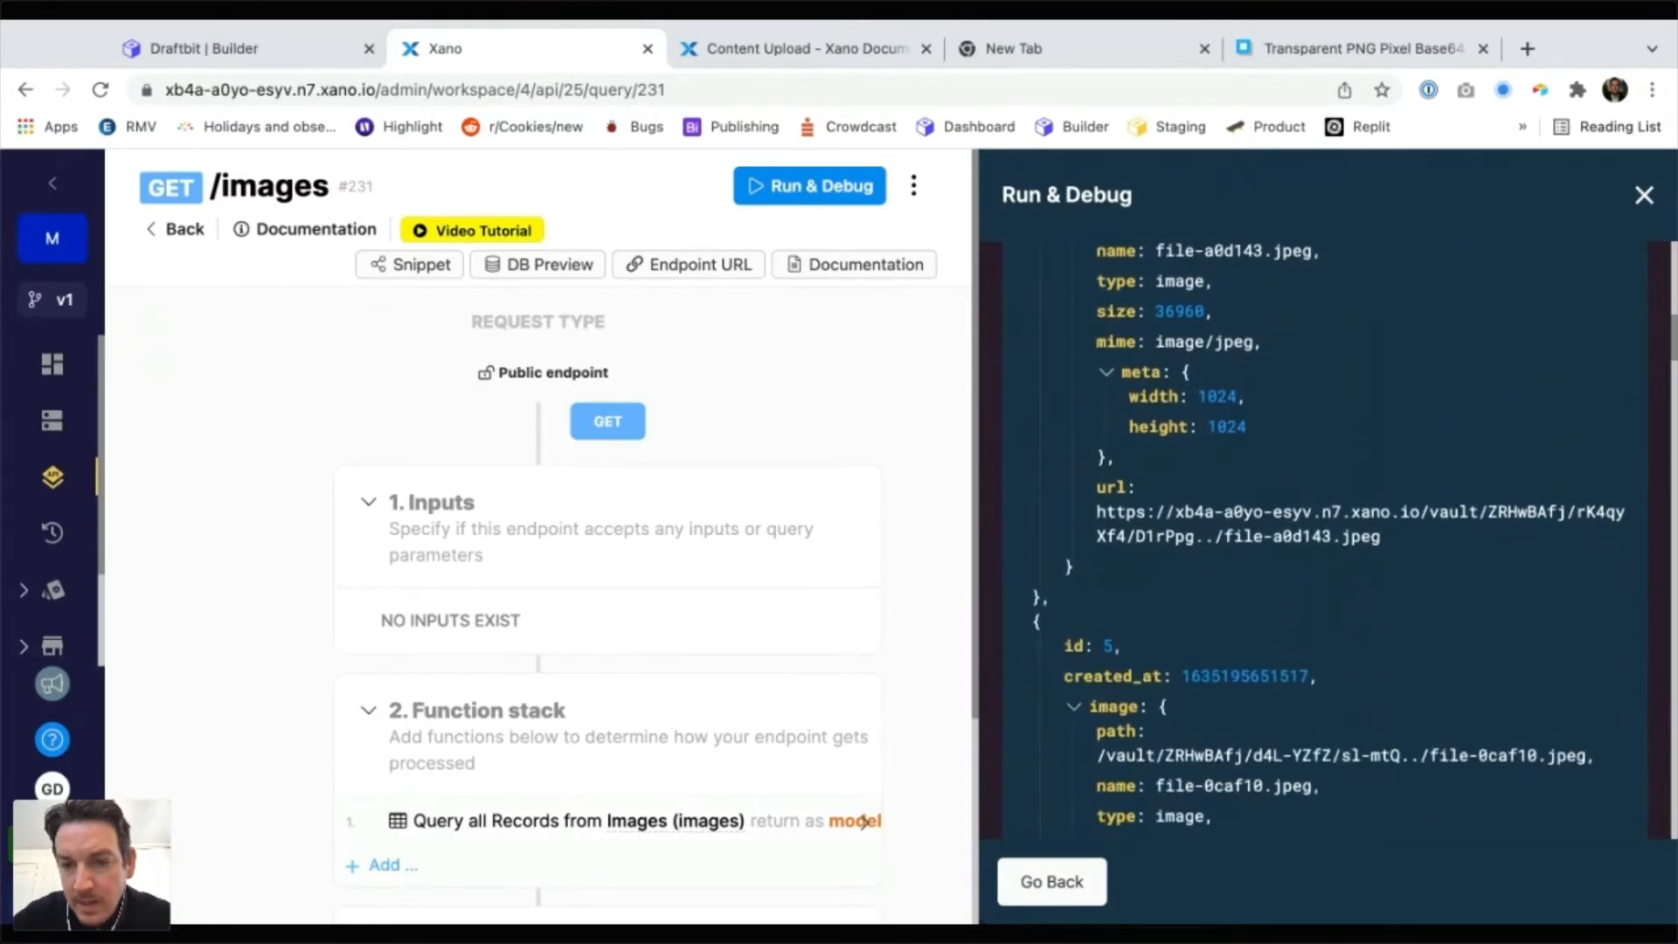
{"action": "scroll", "coordinate": [1328, 542], "scroll_direction": "down", "scroll_amount": 3}
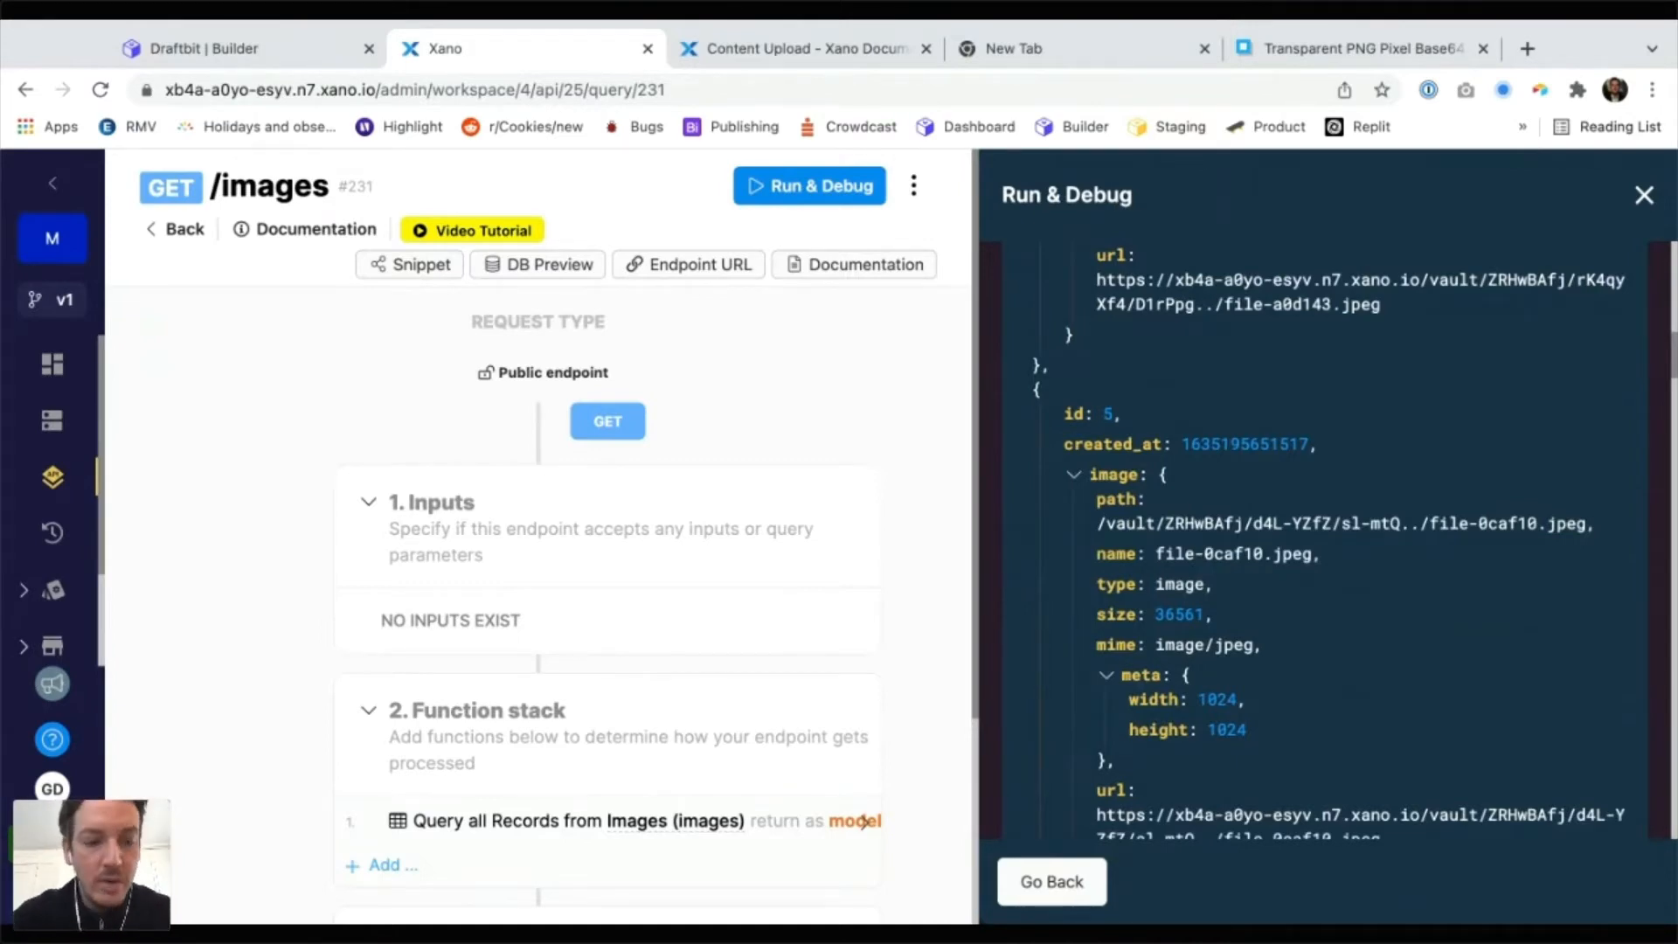
{"action": "key", "text": "super+Tab"}
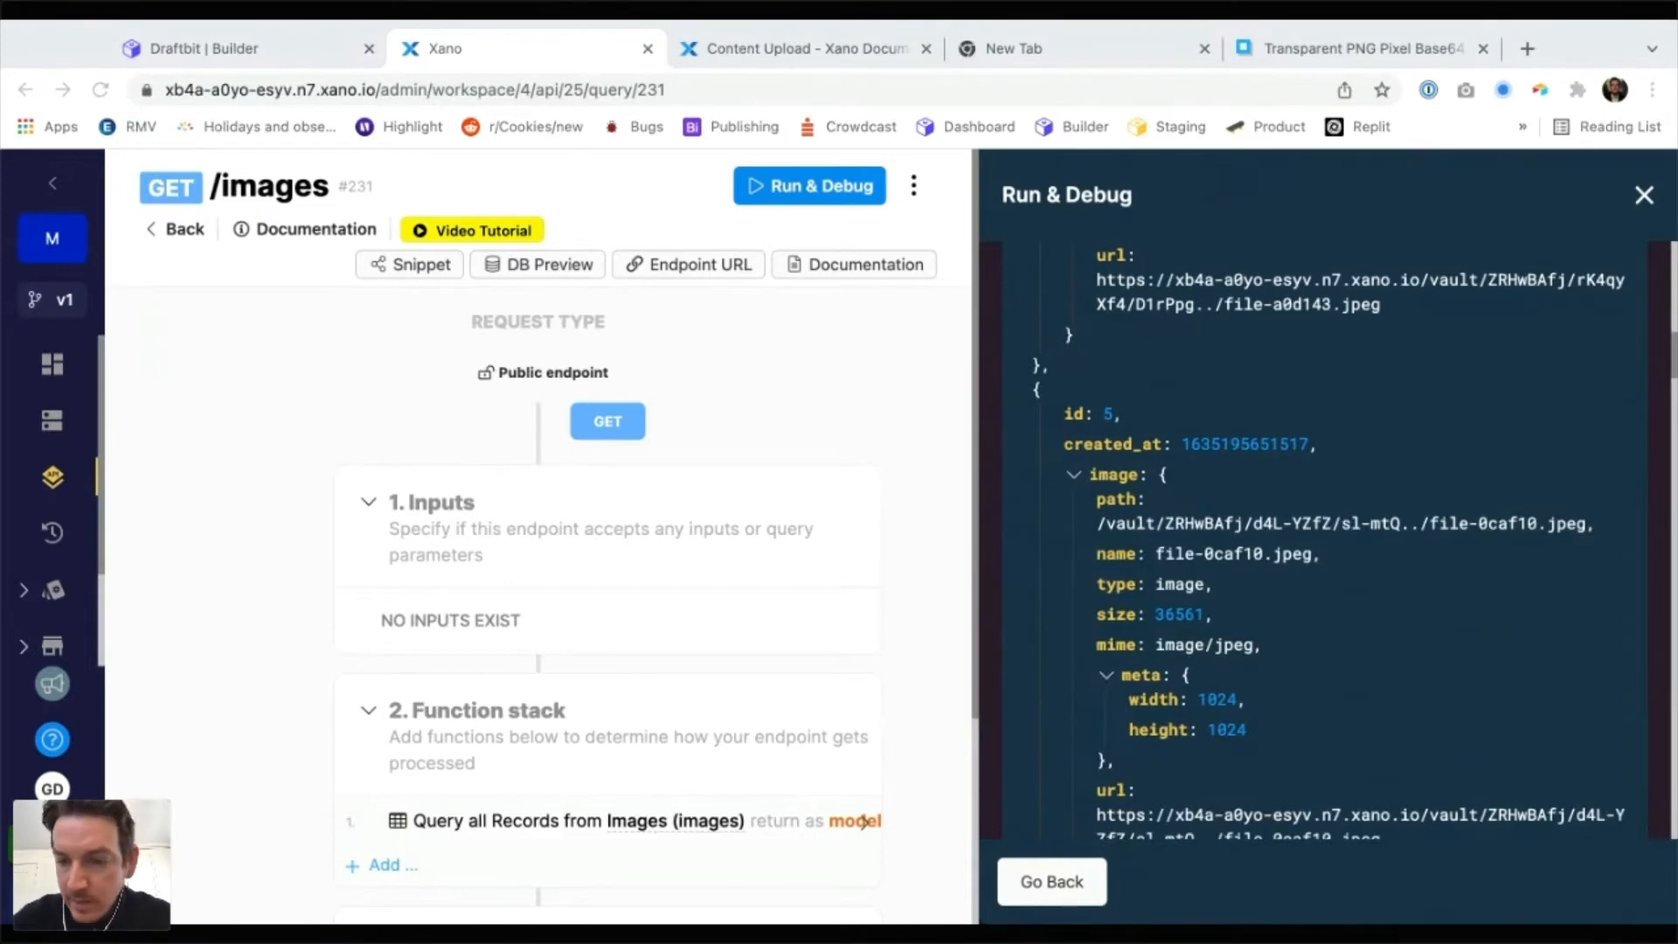
{"action": "key", "text": "super+Tab"}
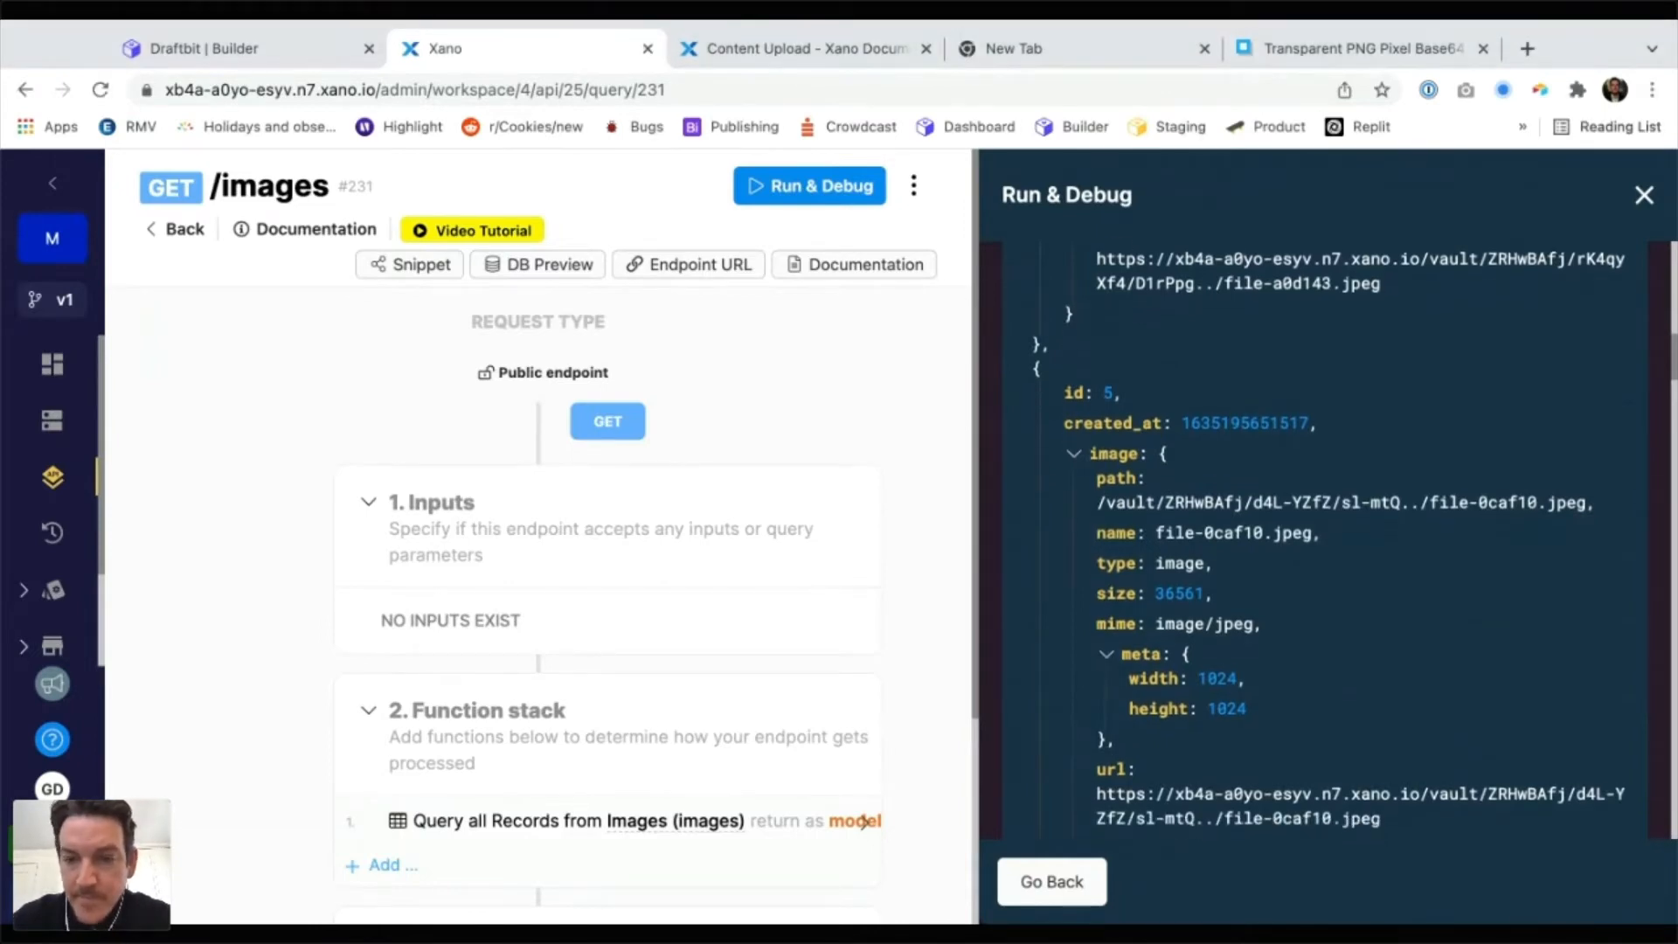
{"action": "scroll", "coordinate": [519, 921], "scroll_direction": "down", "scroll_amount": 3}
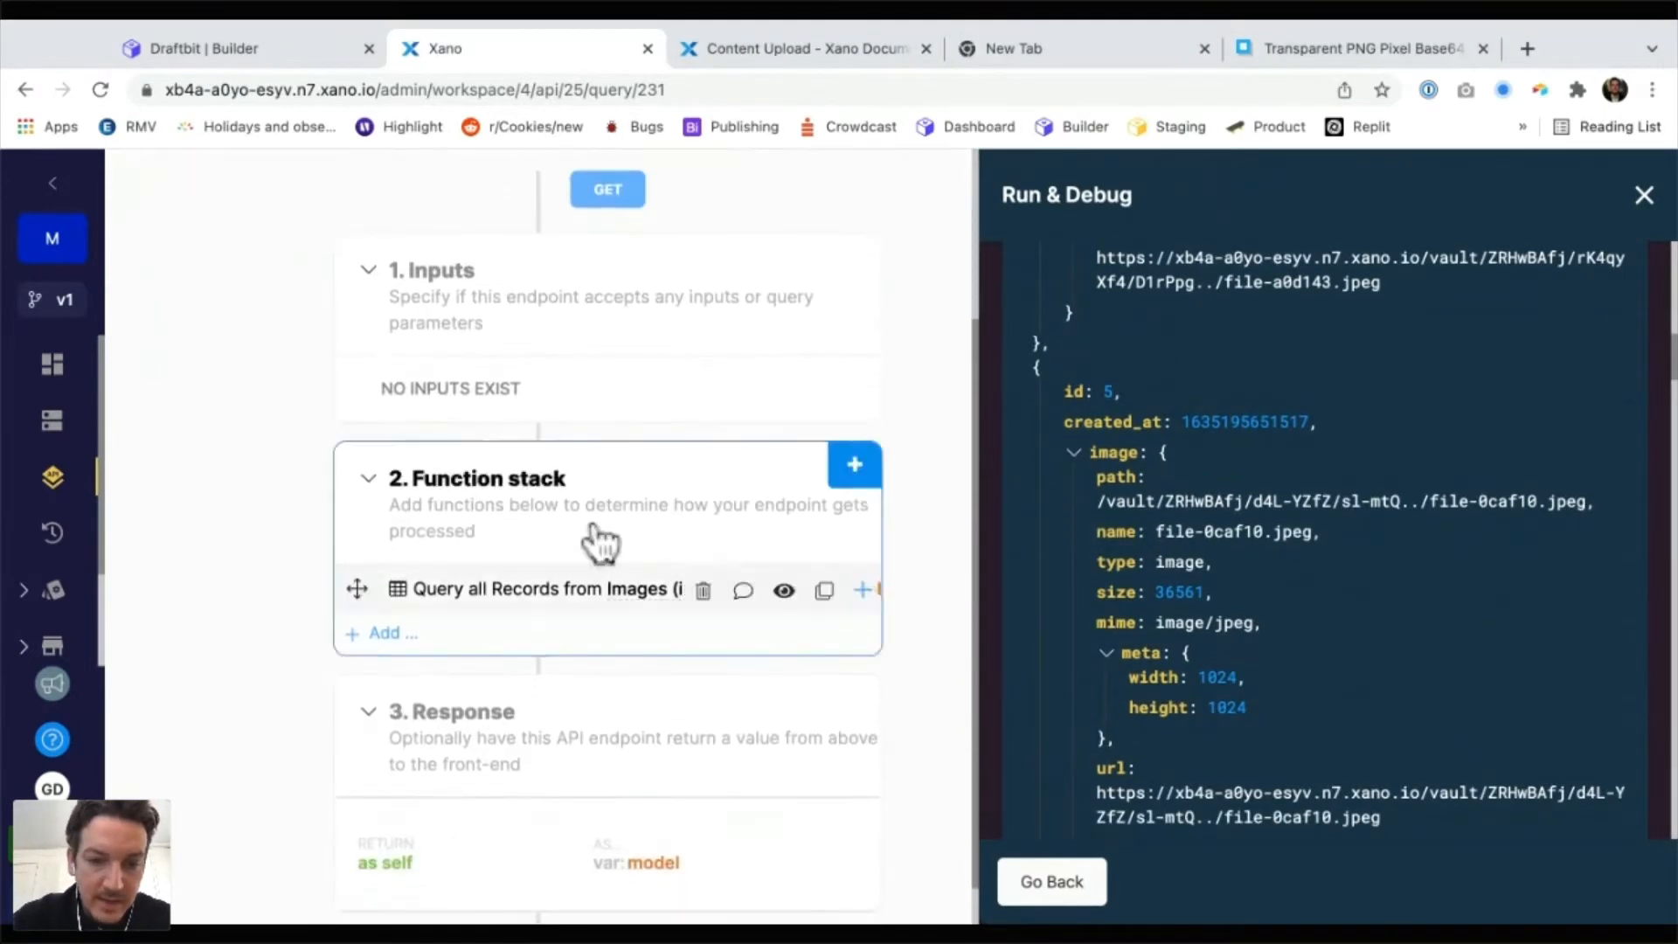
{"action": "left_click", "coordinate": [1644, 194]}
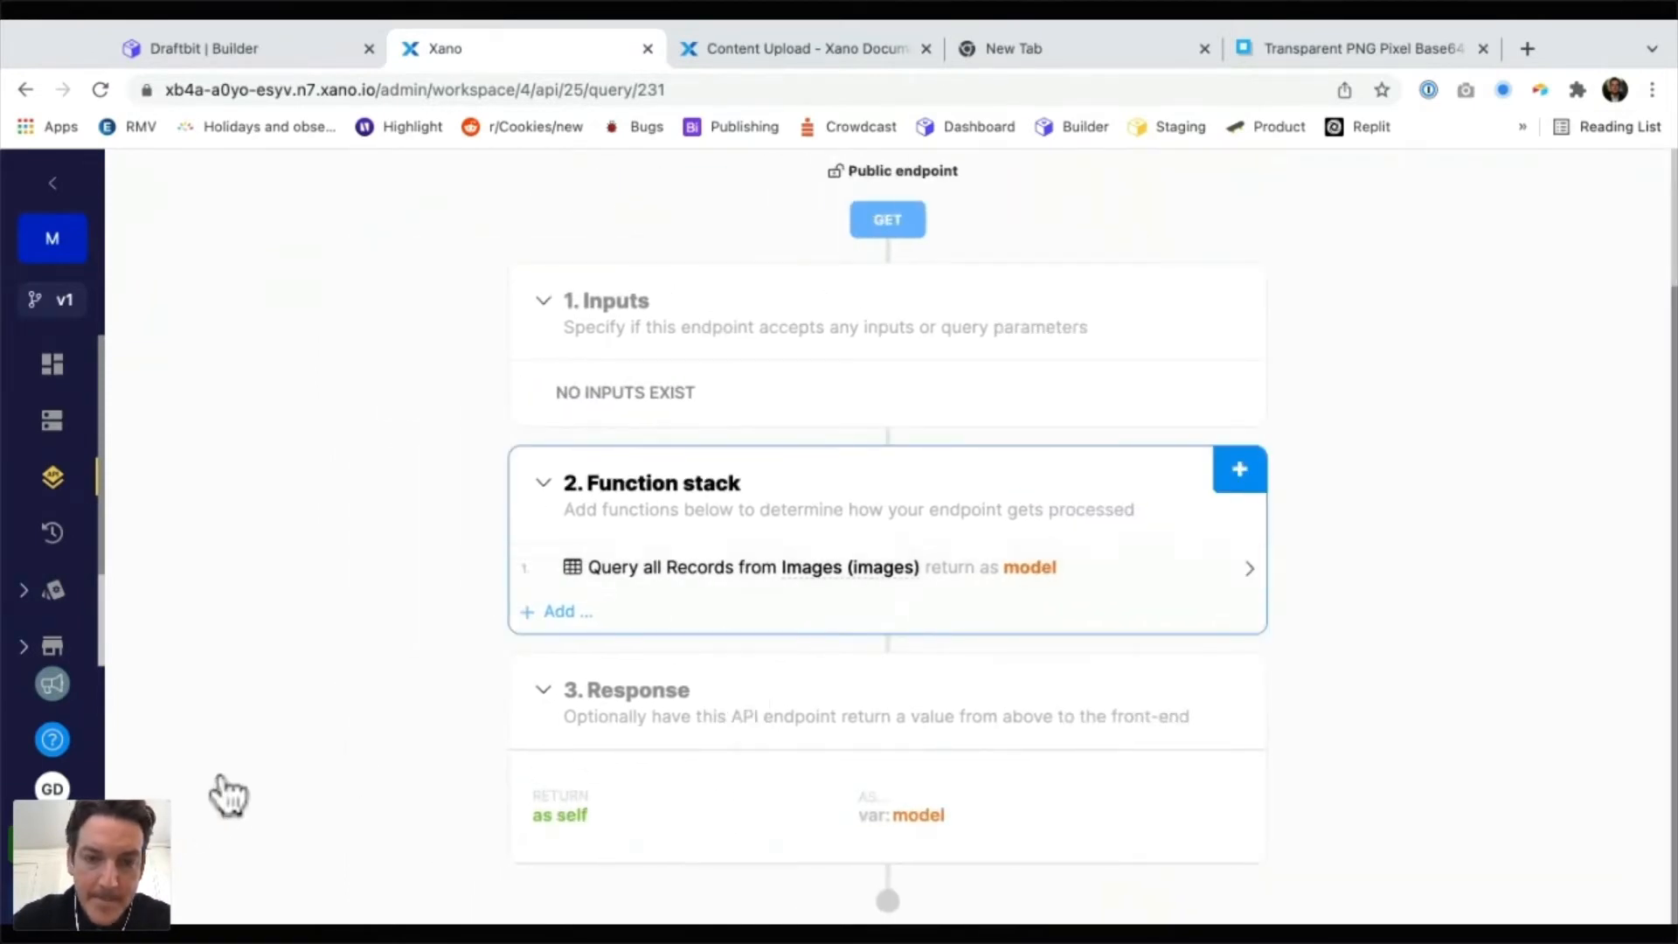
Switch to the Xano documentation and search it for "return smaller images"
{"action": "left_click", "coordinate": [806, 49]}
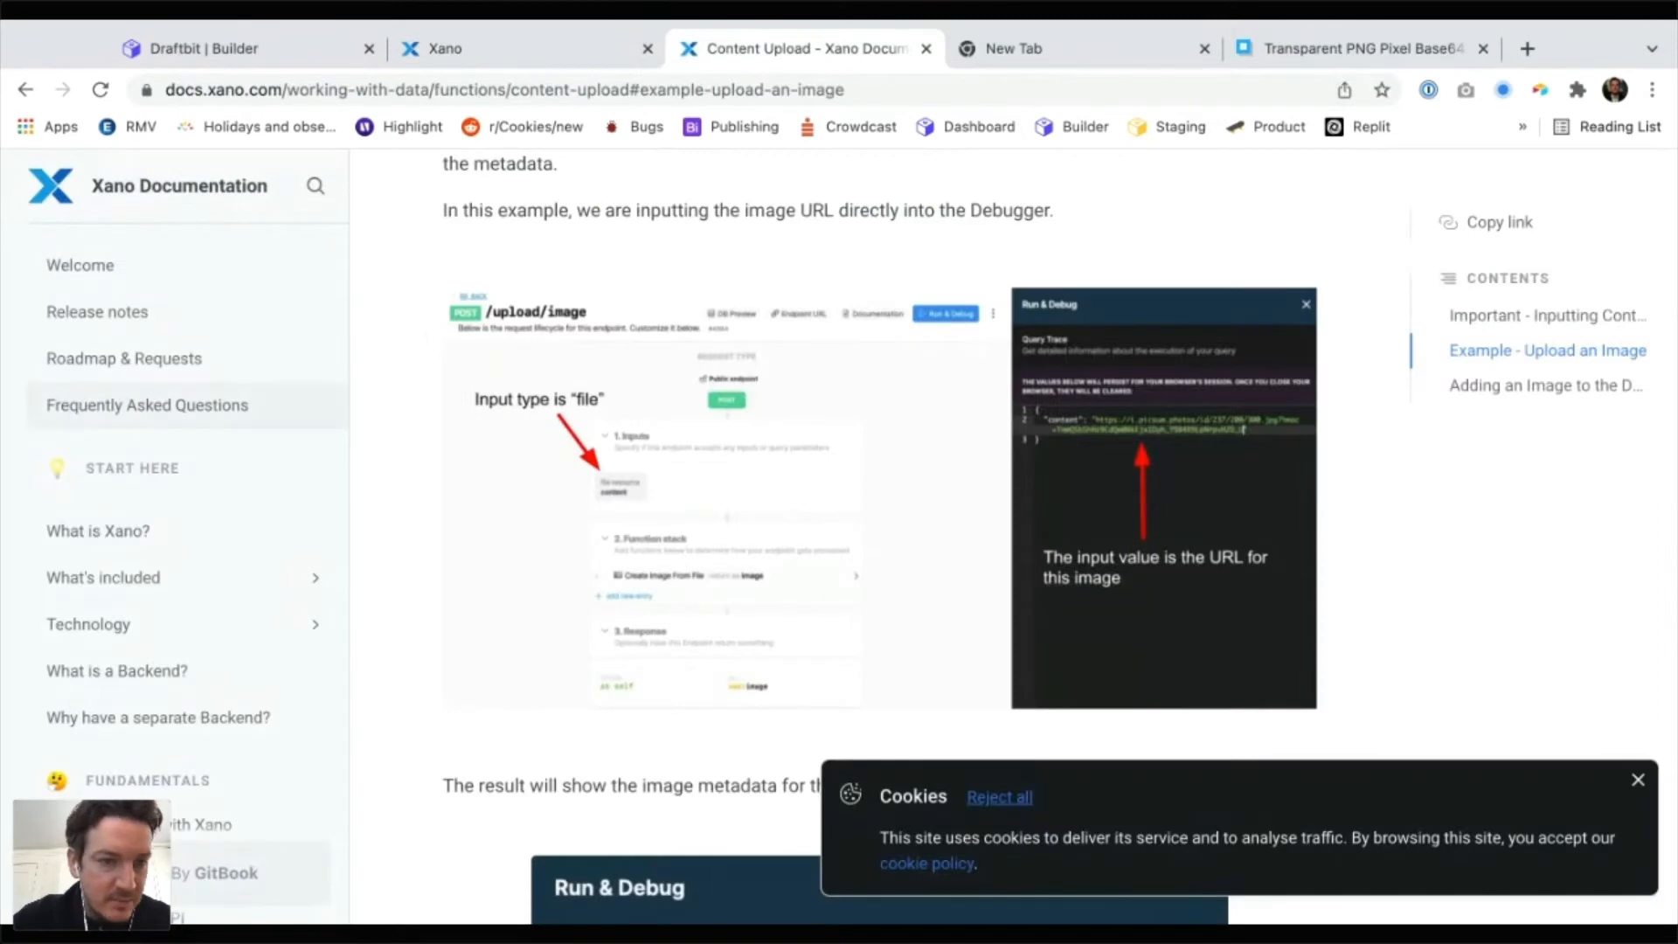
{"action": "left_click", "coordinate": [315, 186]}
{"action": "type", "text": "return "}
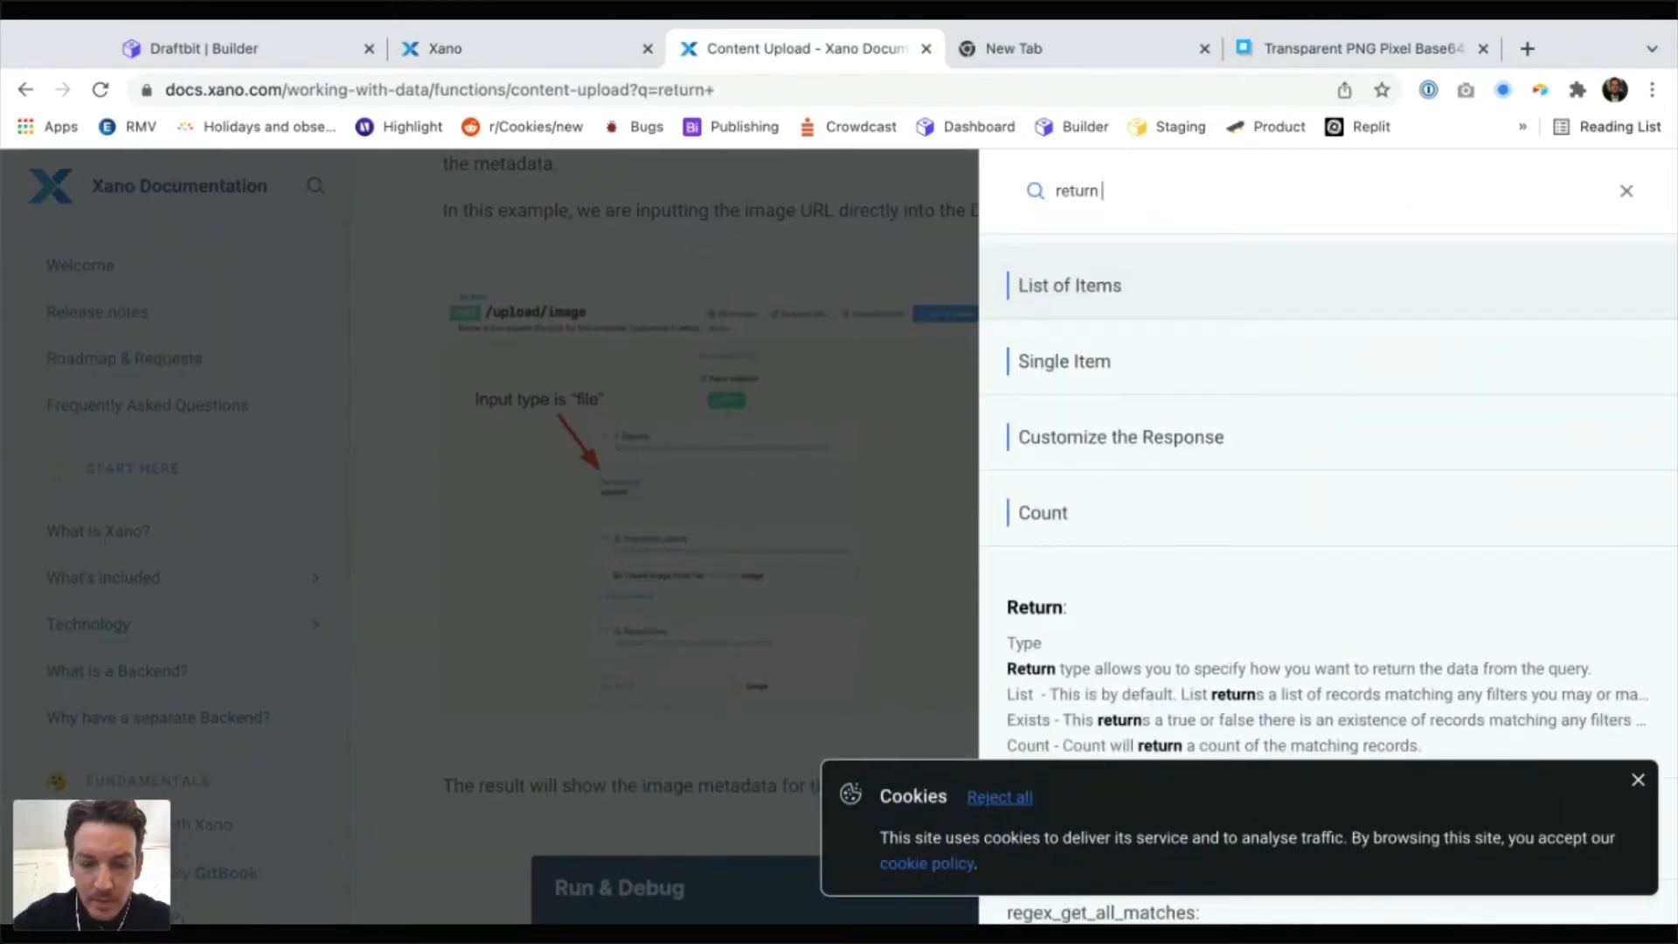
{"action": "type", "text": "smalle images"}
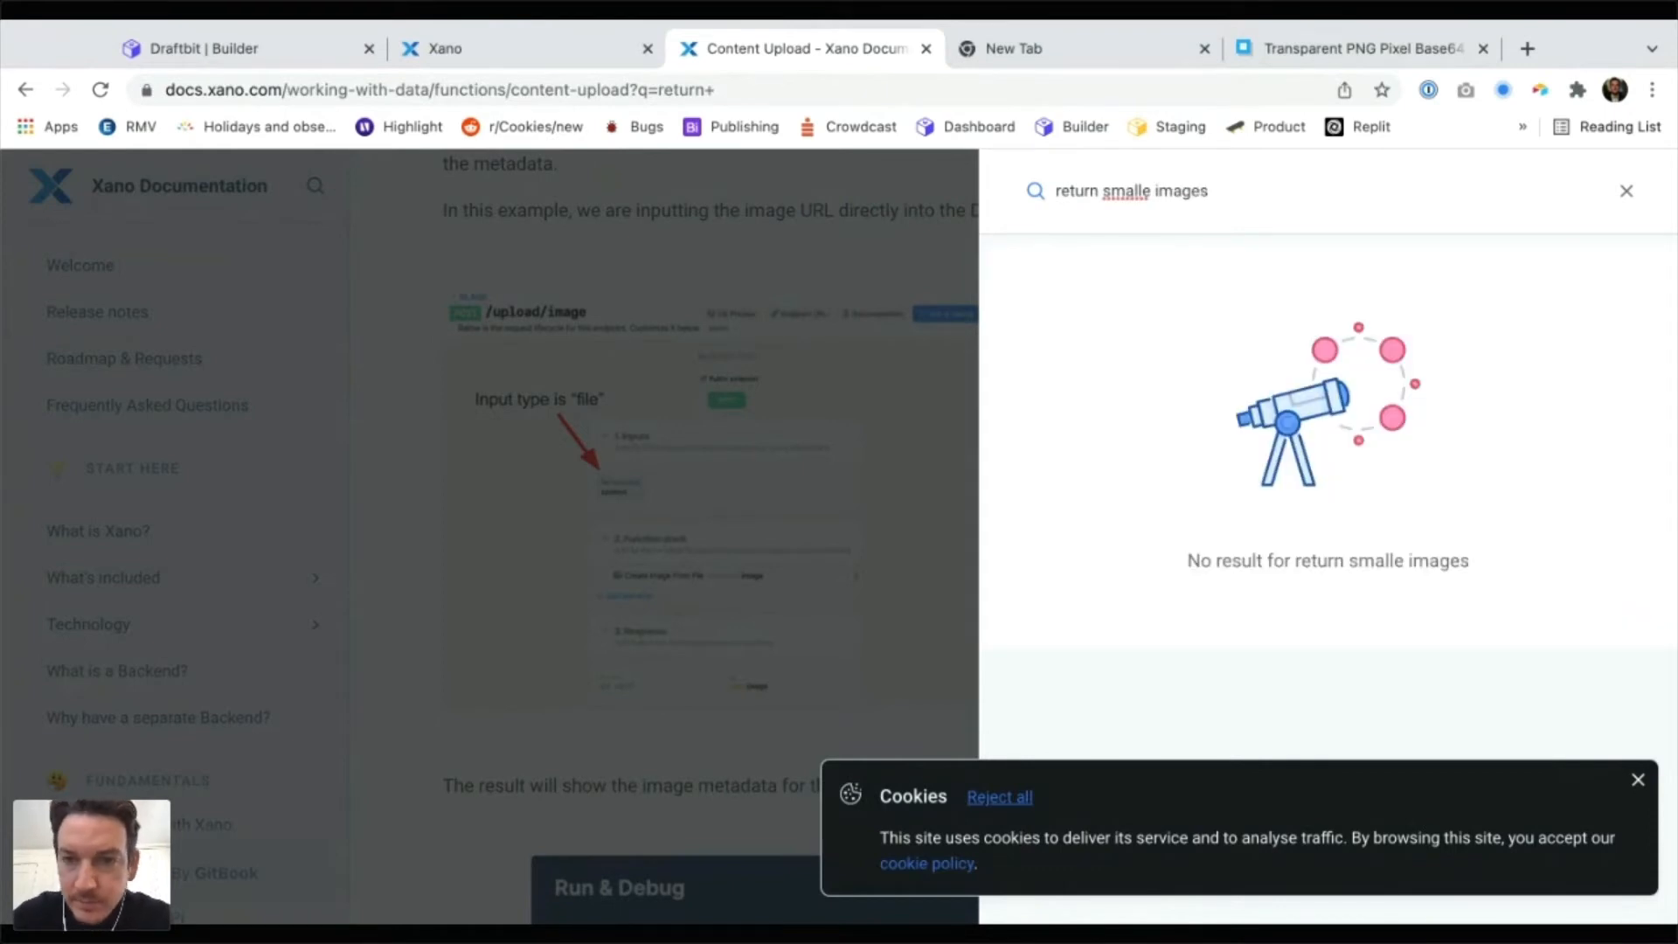
{"action": "type", "text": "r"}
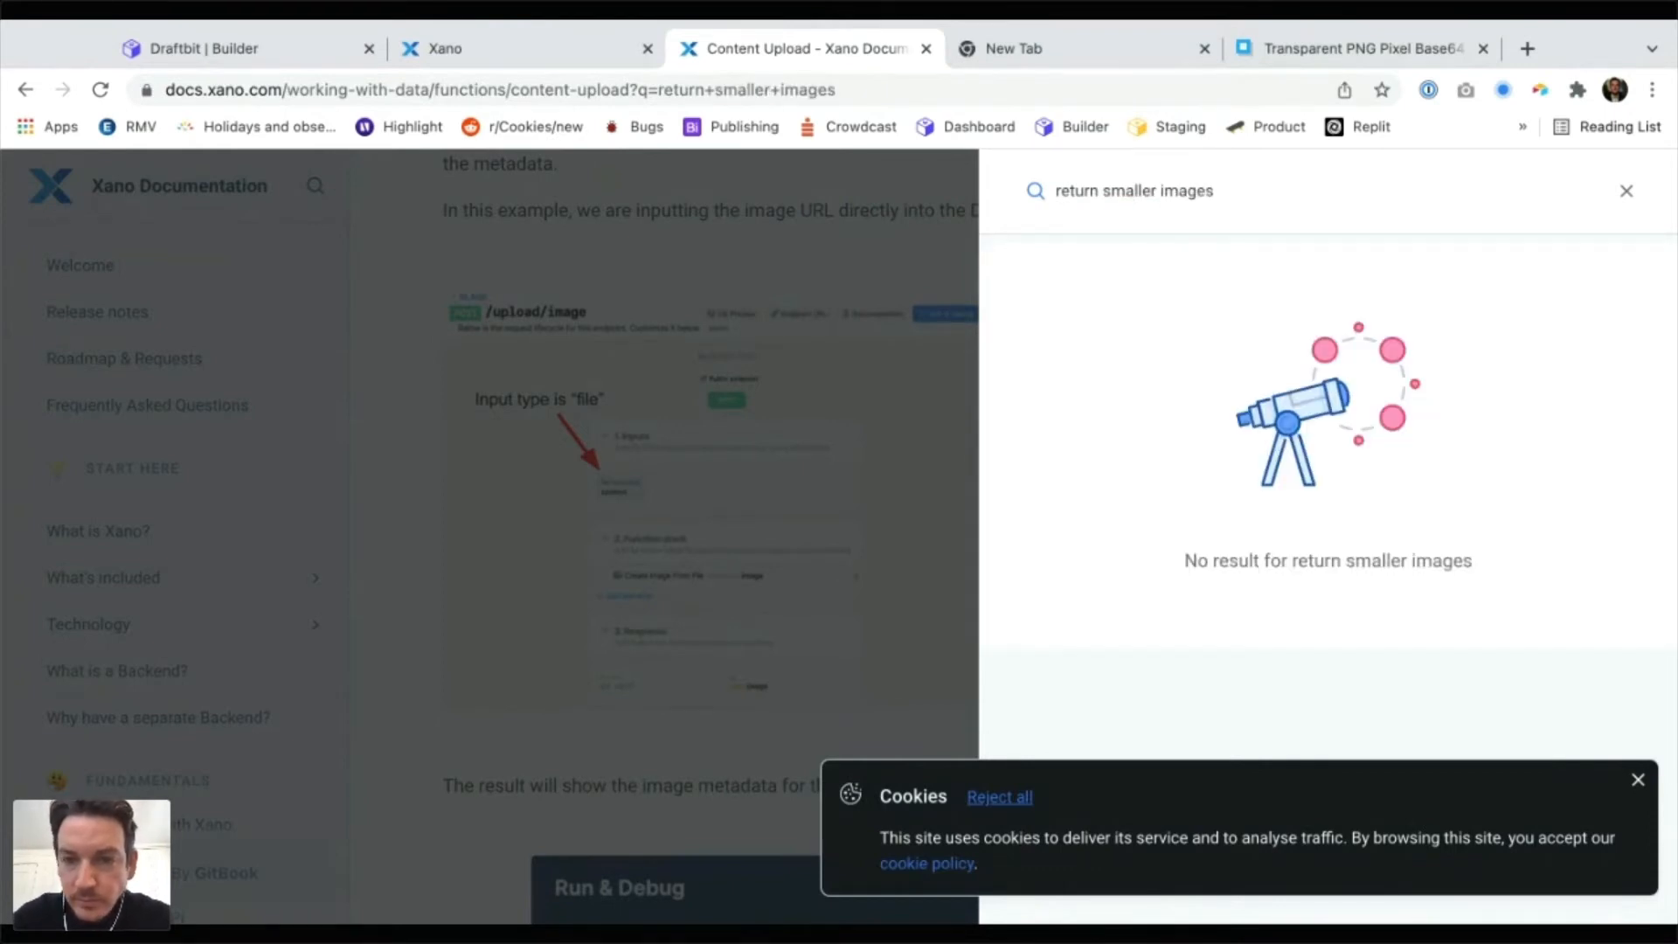
Shorten the documentation search to "smaller images", open the Image File Type Formatting result and review the image size templates
{"action": "key", "text": "BackSpace"}
{"action": "key", "text": "BackSpace"}
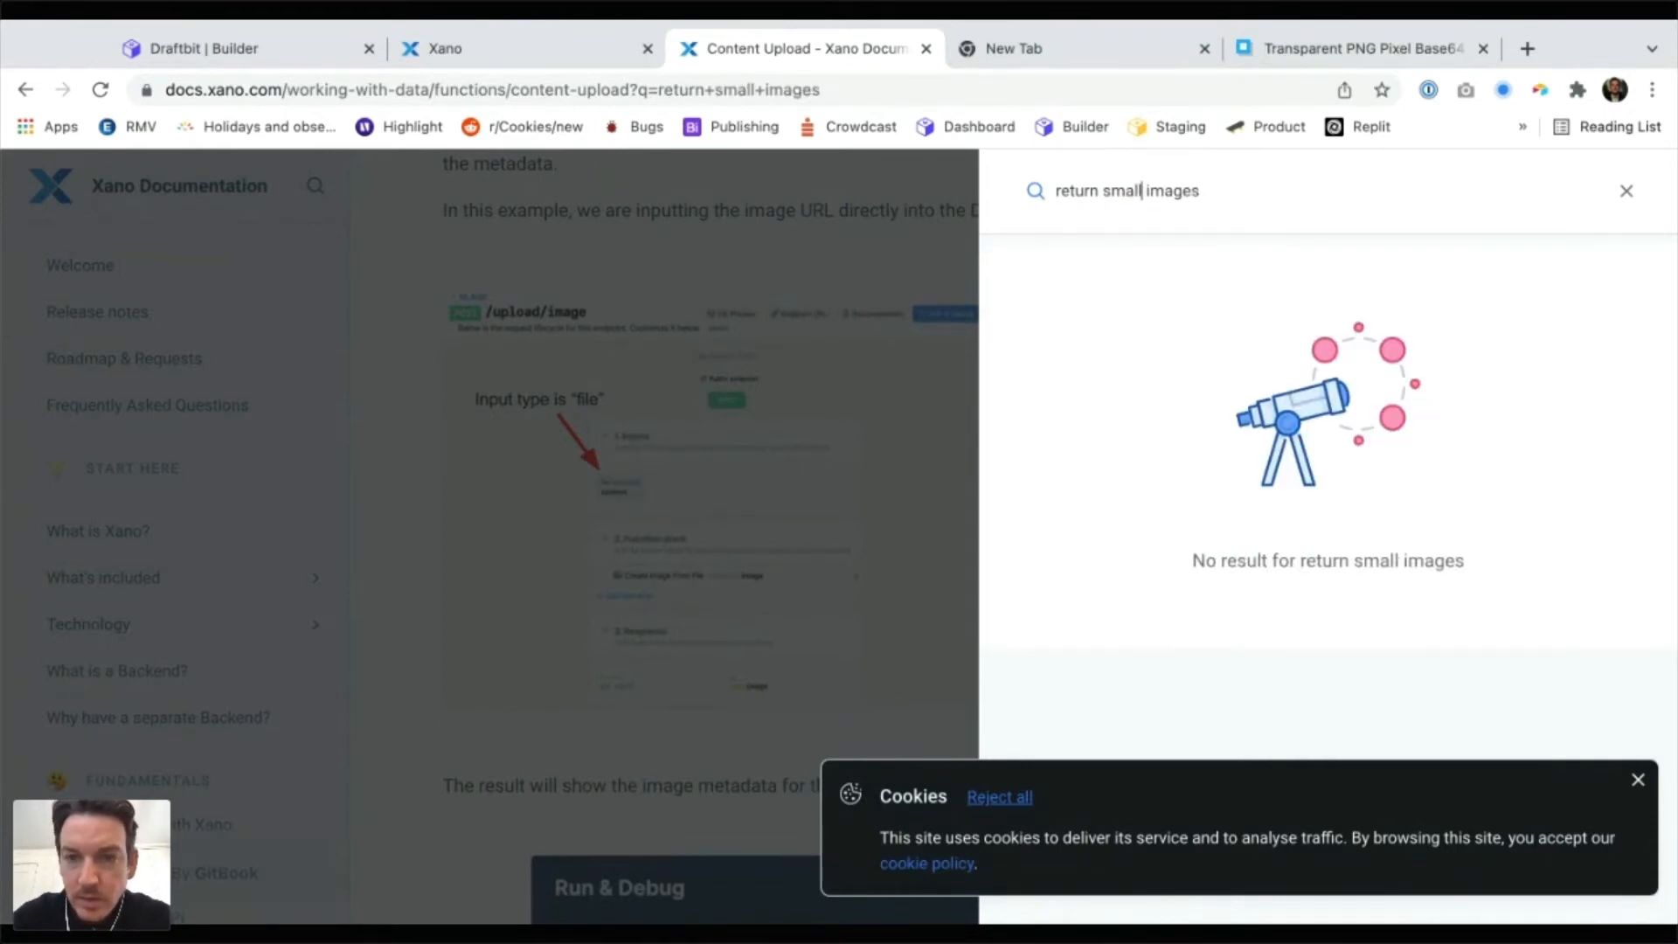
{"action": "key", "text": "BackSpace"}
{"action": "key", "text": "BackSpace"}
{"action": "key", "text": "BackSpace"}
{"action": "key", "text": "BackSpace"}
{"action": "key", "text": "BackSpace"}
{"action": "key", "text": "BackSpace"}
{"action": "key", "text": "BackSpace"}
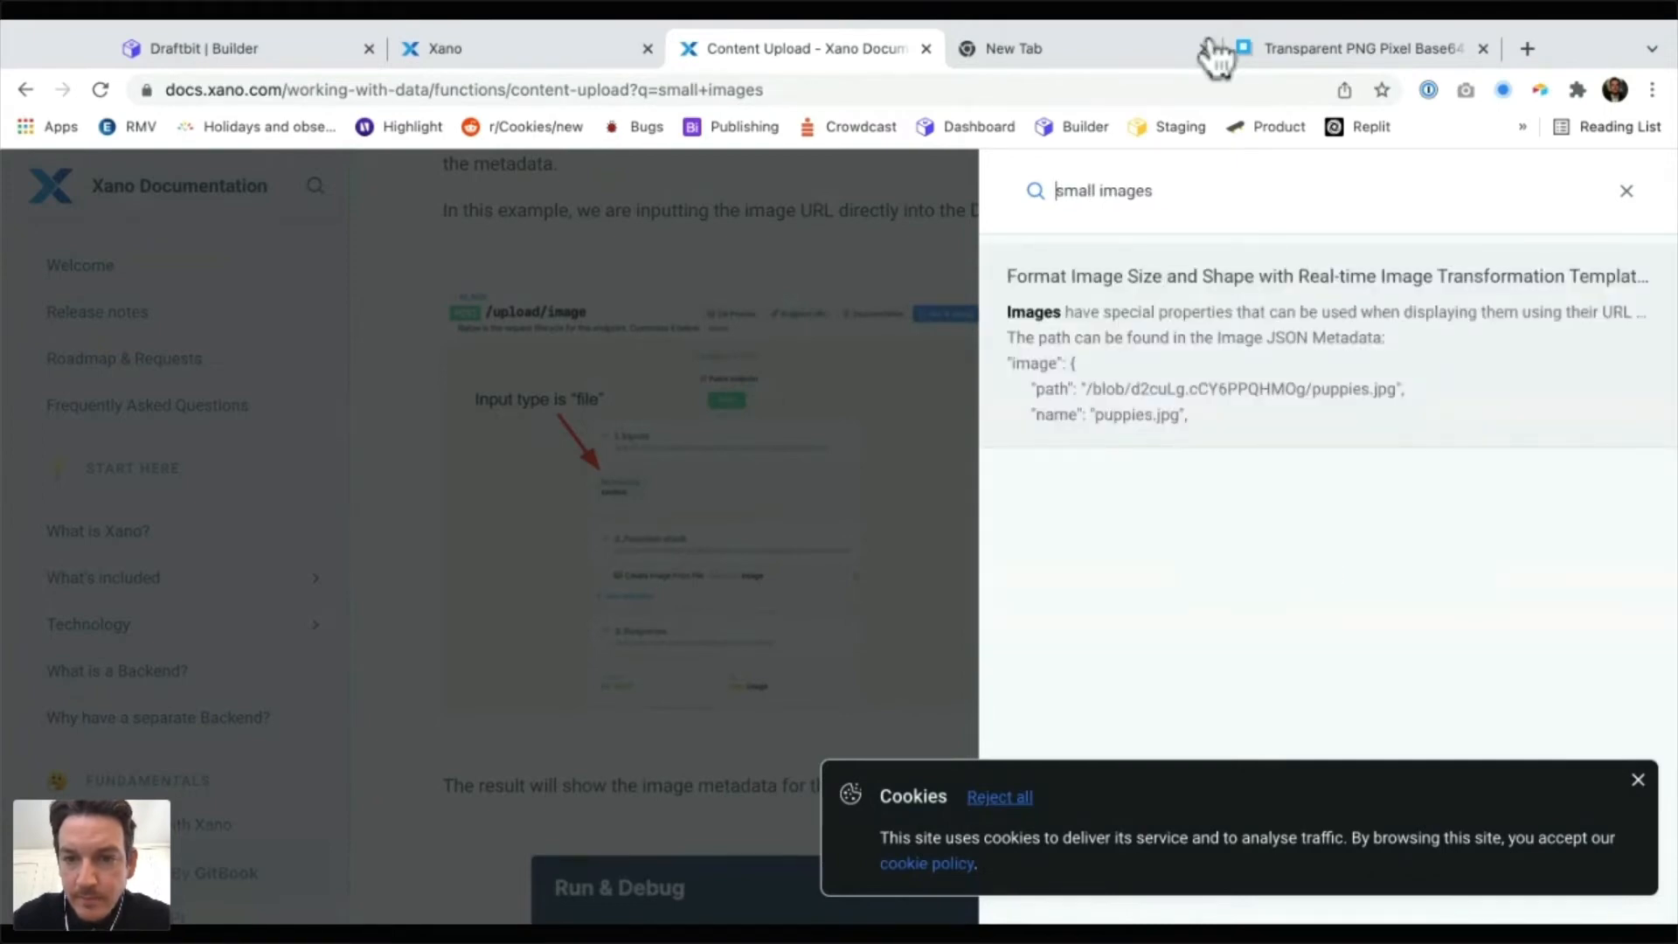
{"action": "type", "text": "er"}
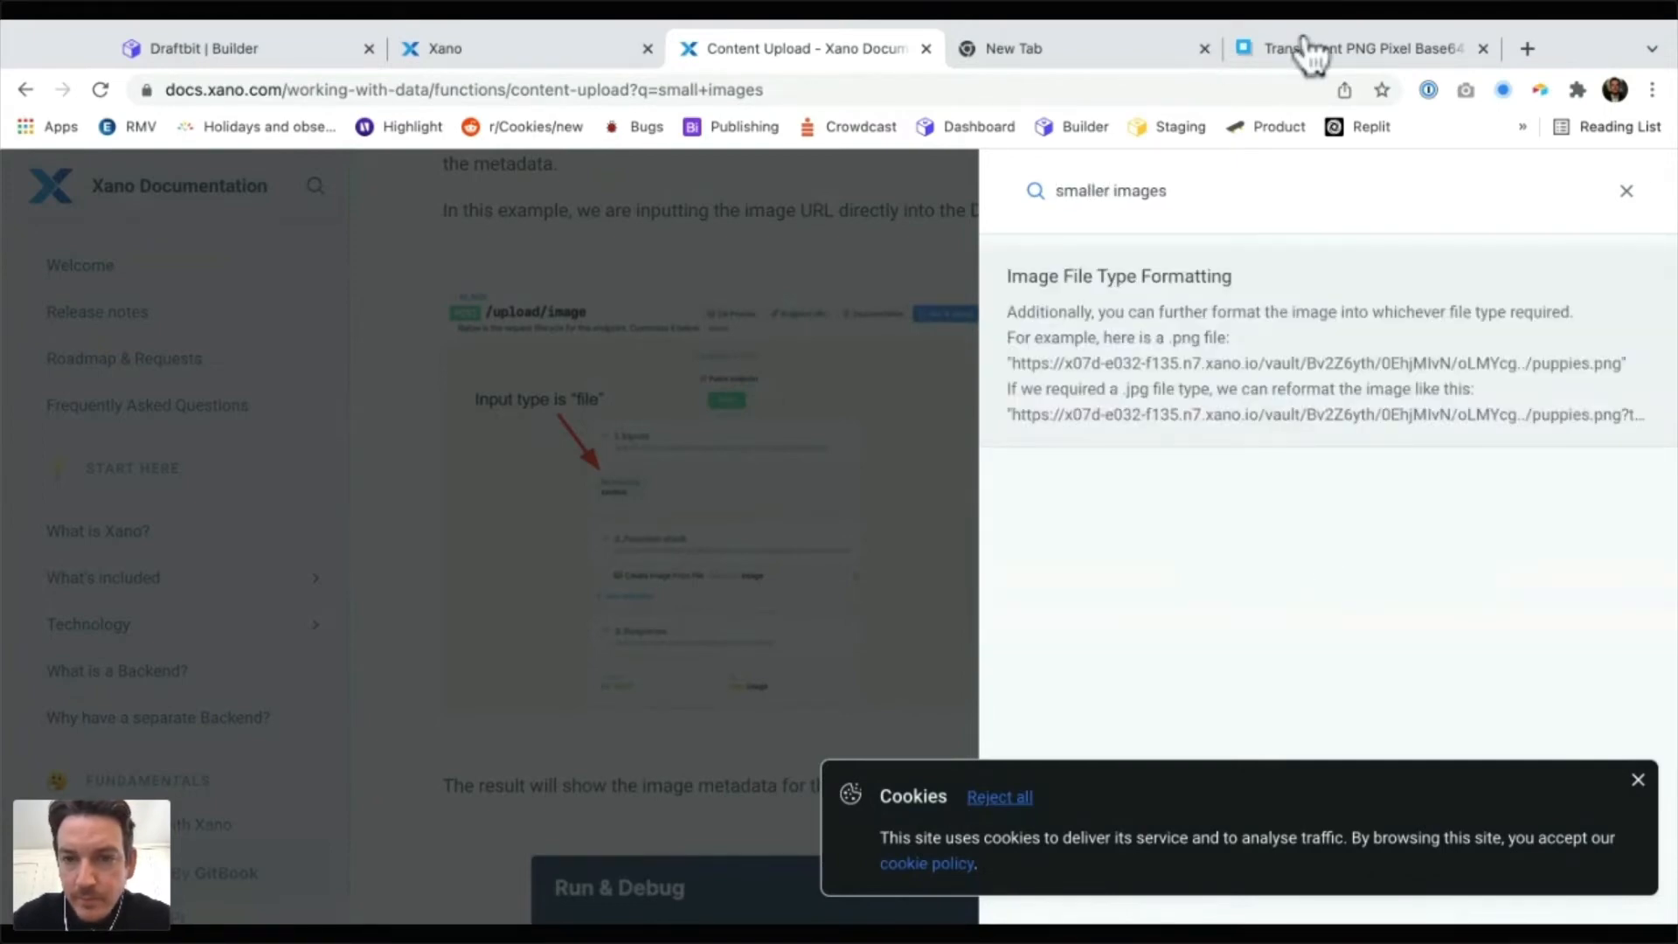
{"action": "left_click", "coordinate": [1625, 192]}
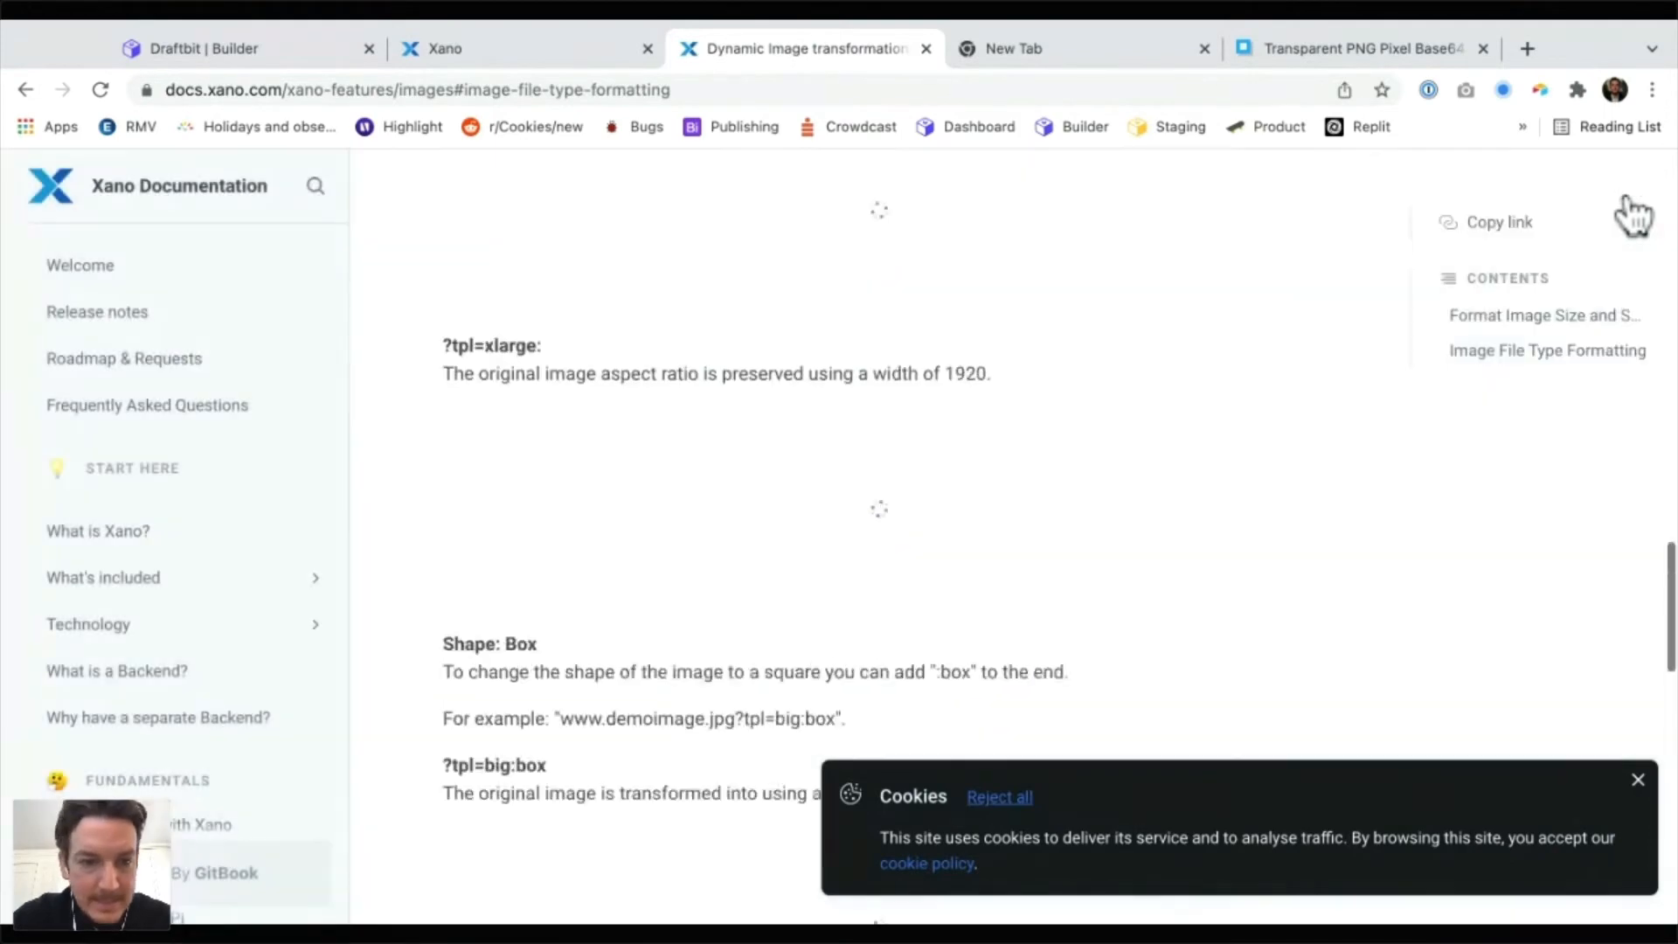
{"action": "scroll", "coordinate": [425, 255], "scroll_direction": "up", "scroll_amount": 6}
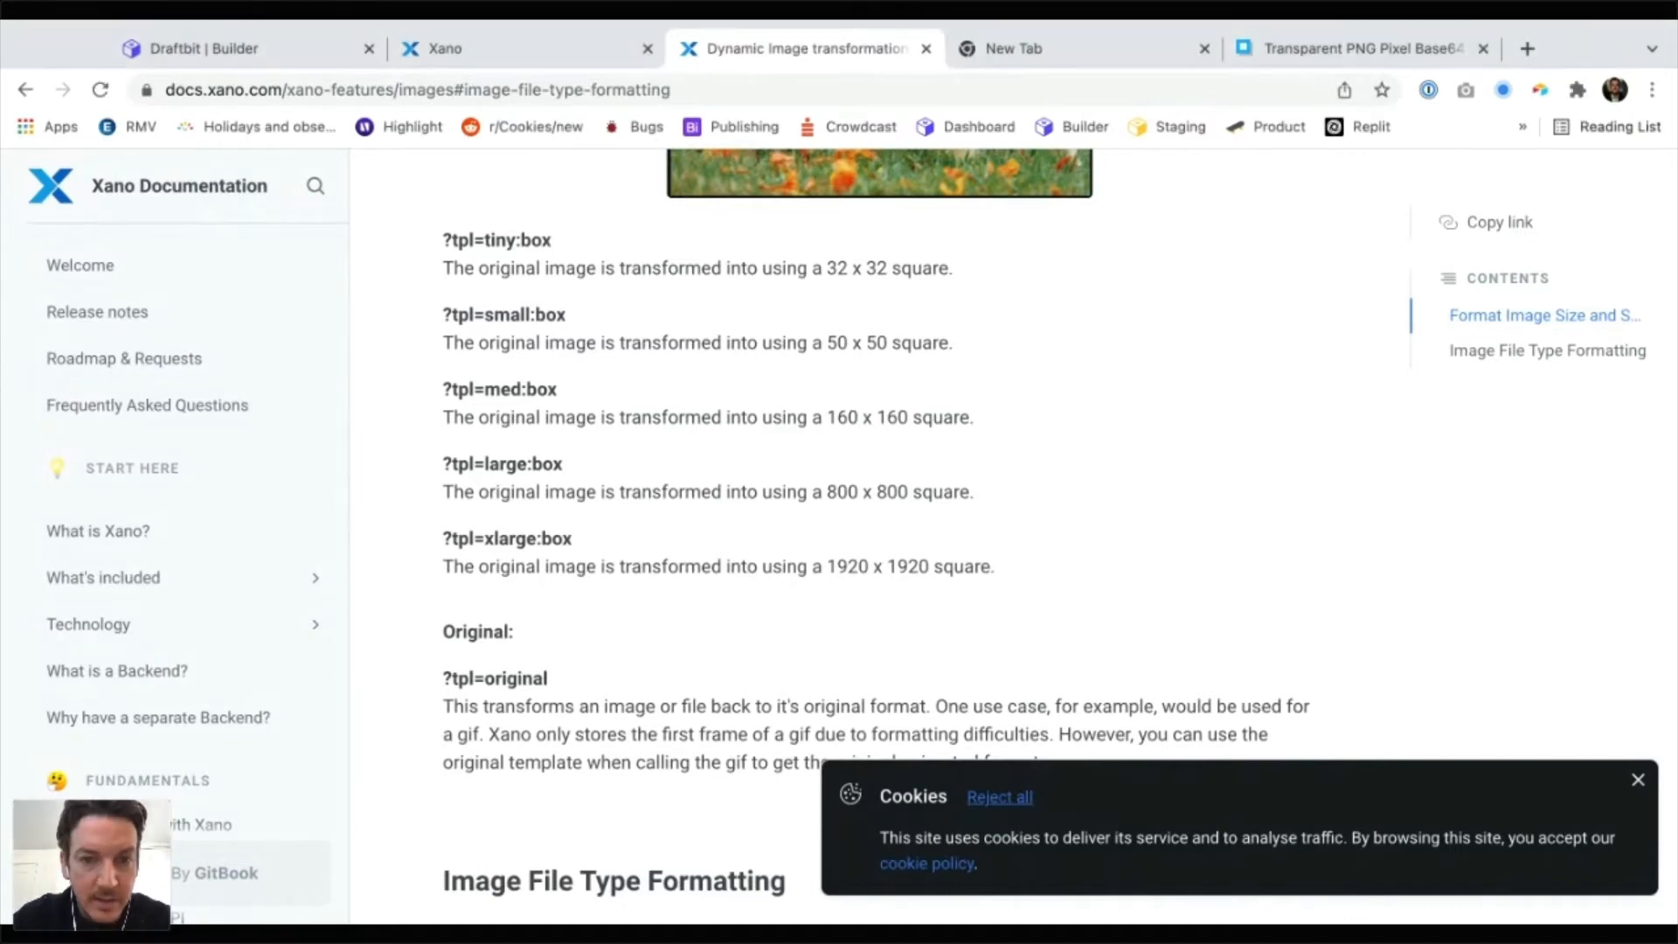
Review the image size templates and the box shape options in the Xano image transformation documentation
{"action": "scroll", "coordinate": [879, 524], "scroll_direction": "up", "scroll_amount": 4}
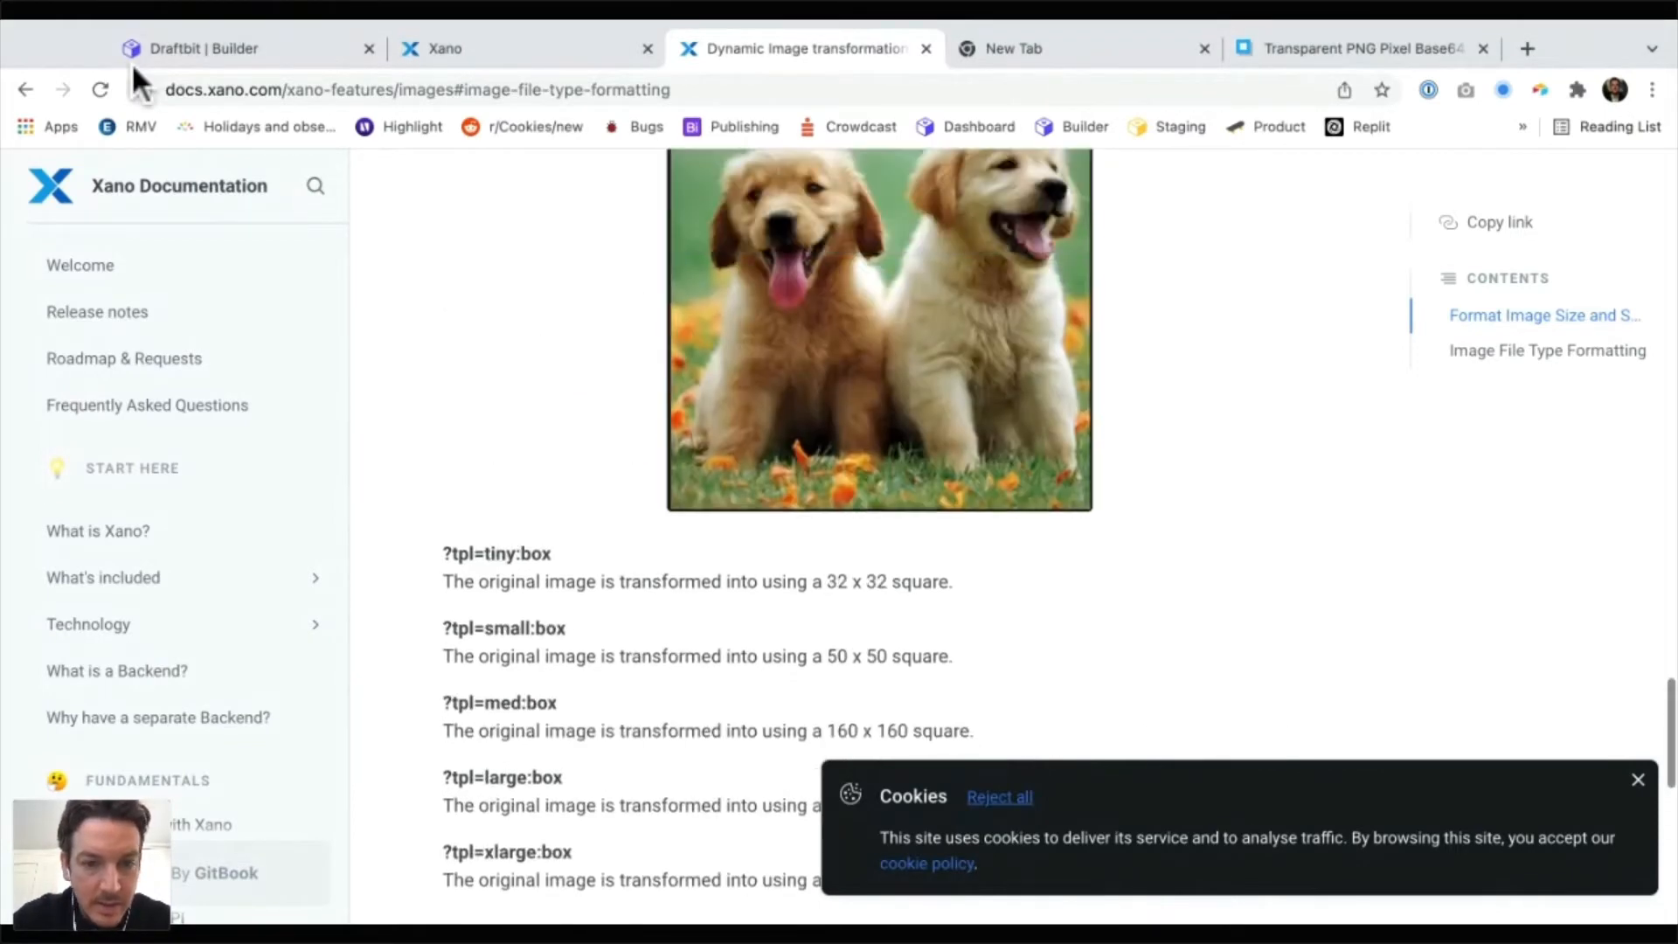
{"action": "scroll", "coordinate": [879, 524], "scroll_direction": "down", "scroll_amount": 2}
{"action": "scroll", "coordinate": [880, 525], "scroll_direction": "down", "scroll_amount": 1}
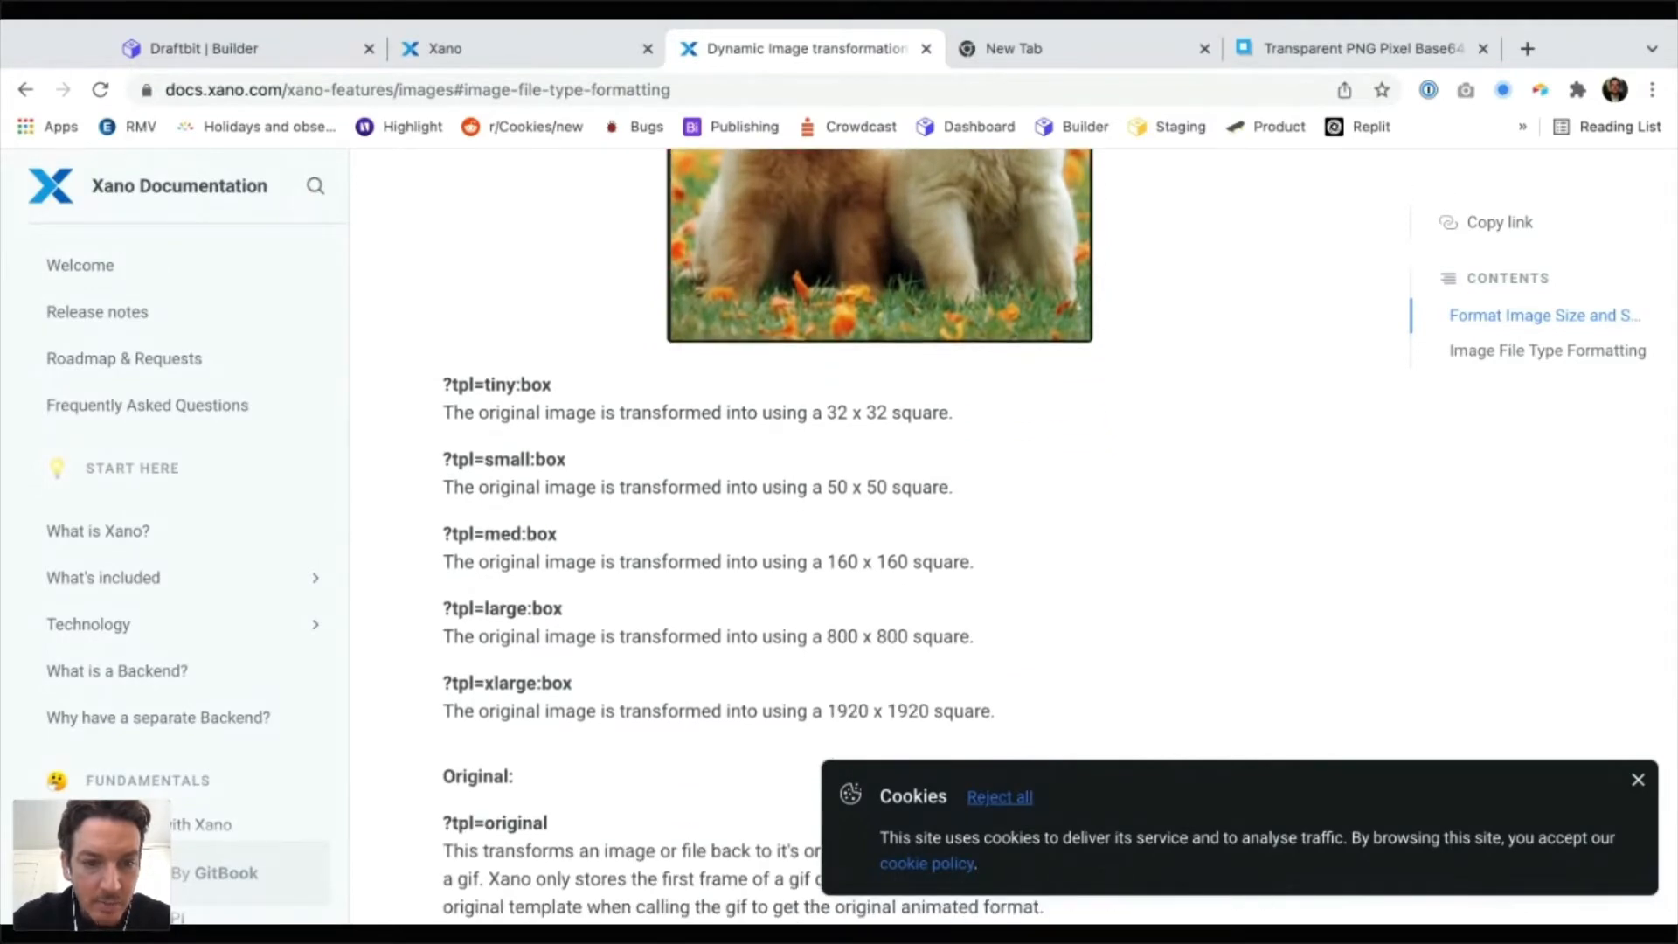
{"action": "scroll", "coordinate": [879, 525], "scroll_direction": "up", "scroll_amount": 6}
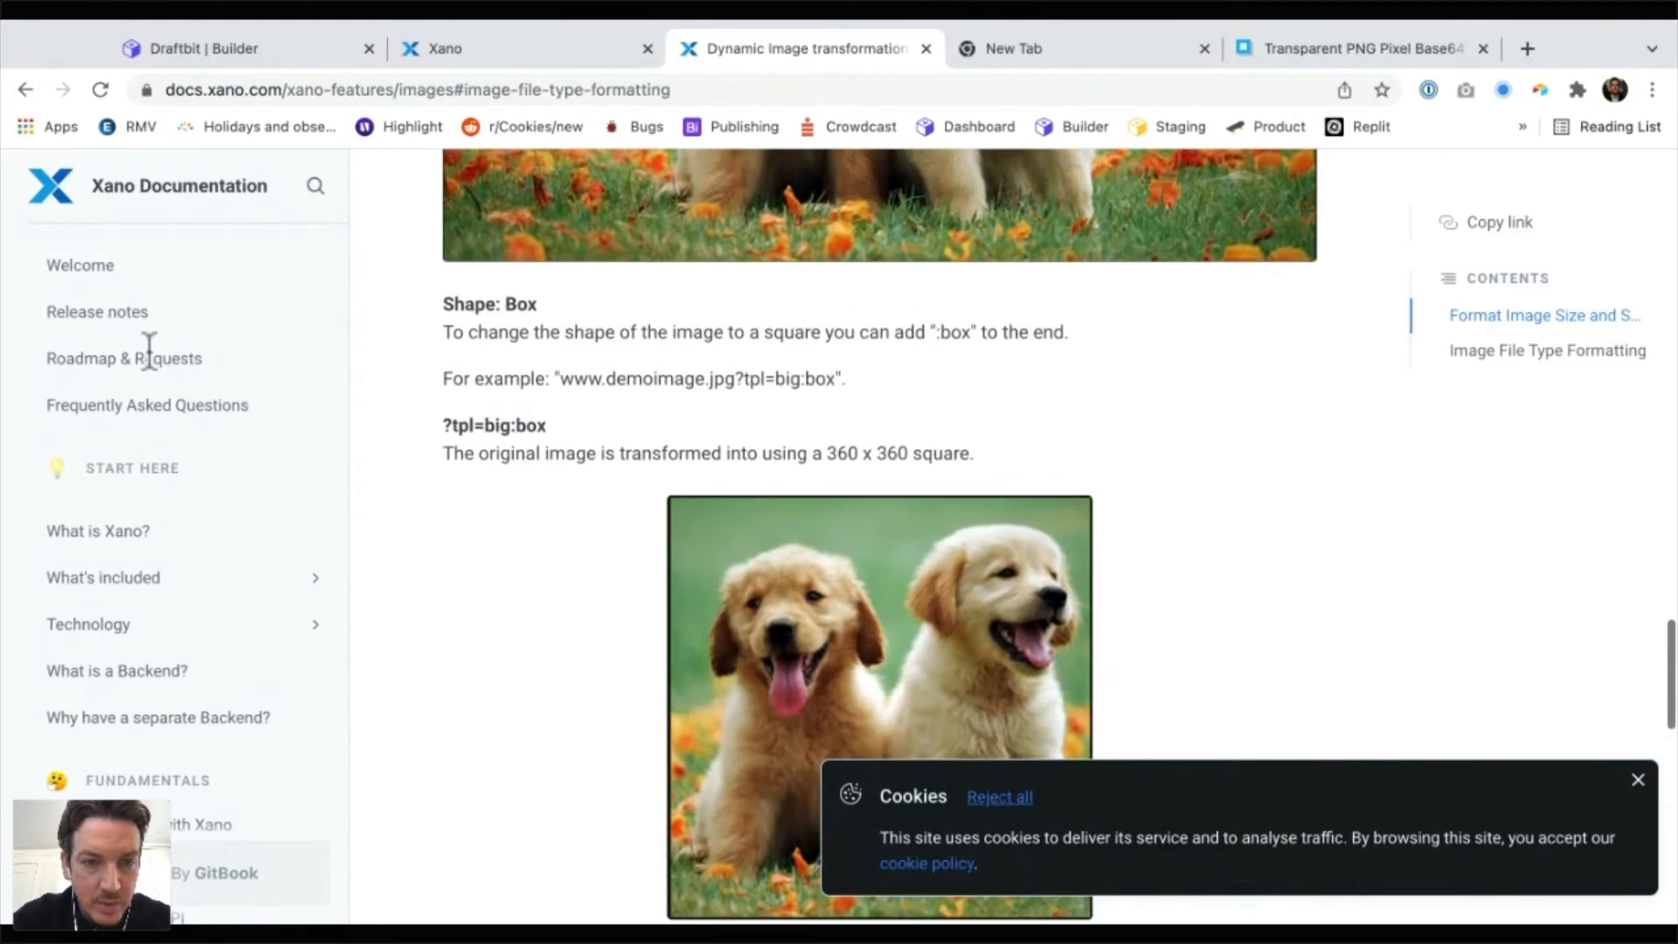
{"action": "scroll", "coordinate": [176, 375], "scroll_direction": "down", "scroll_amount": 5}
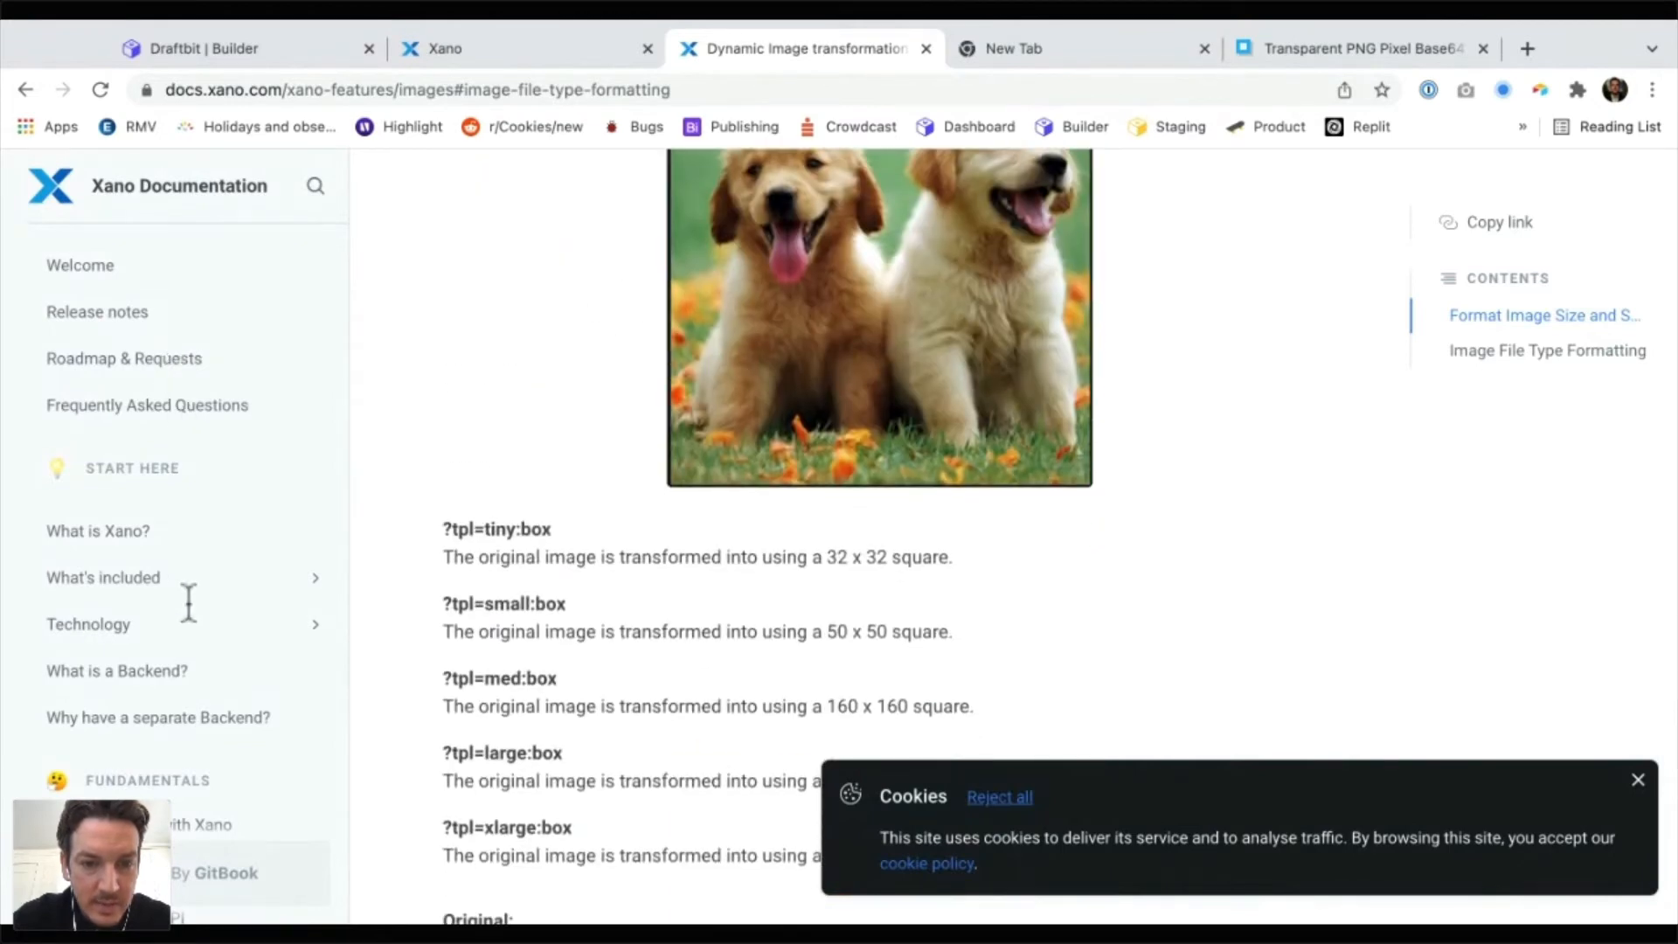
{"action": "left_click_drag", "start_coordinate": [551, 529], "coordinate": [443, 530]}
{"action": "scroll", "coordinate": [189, 602], "scroll_direction": "up", "scroll_amount": 15}
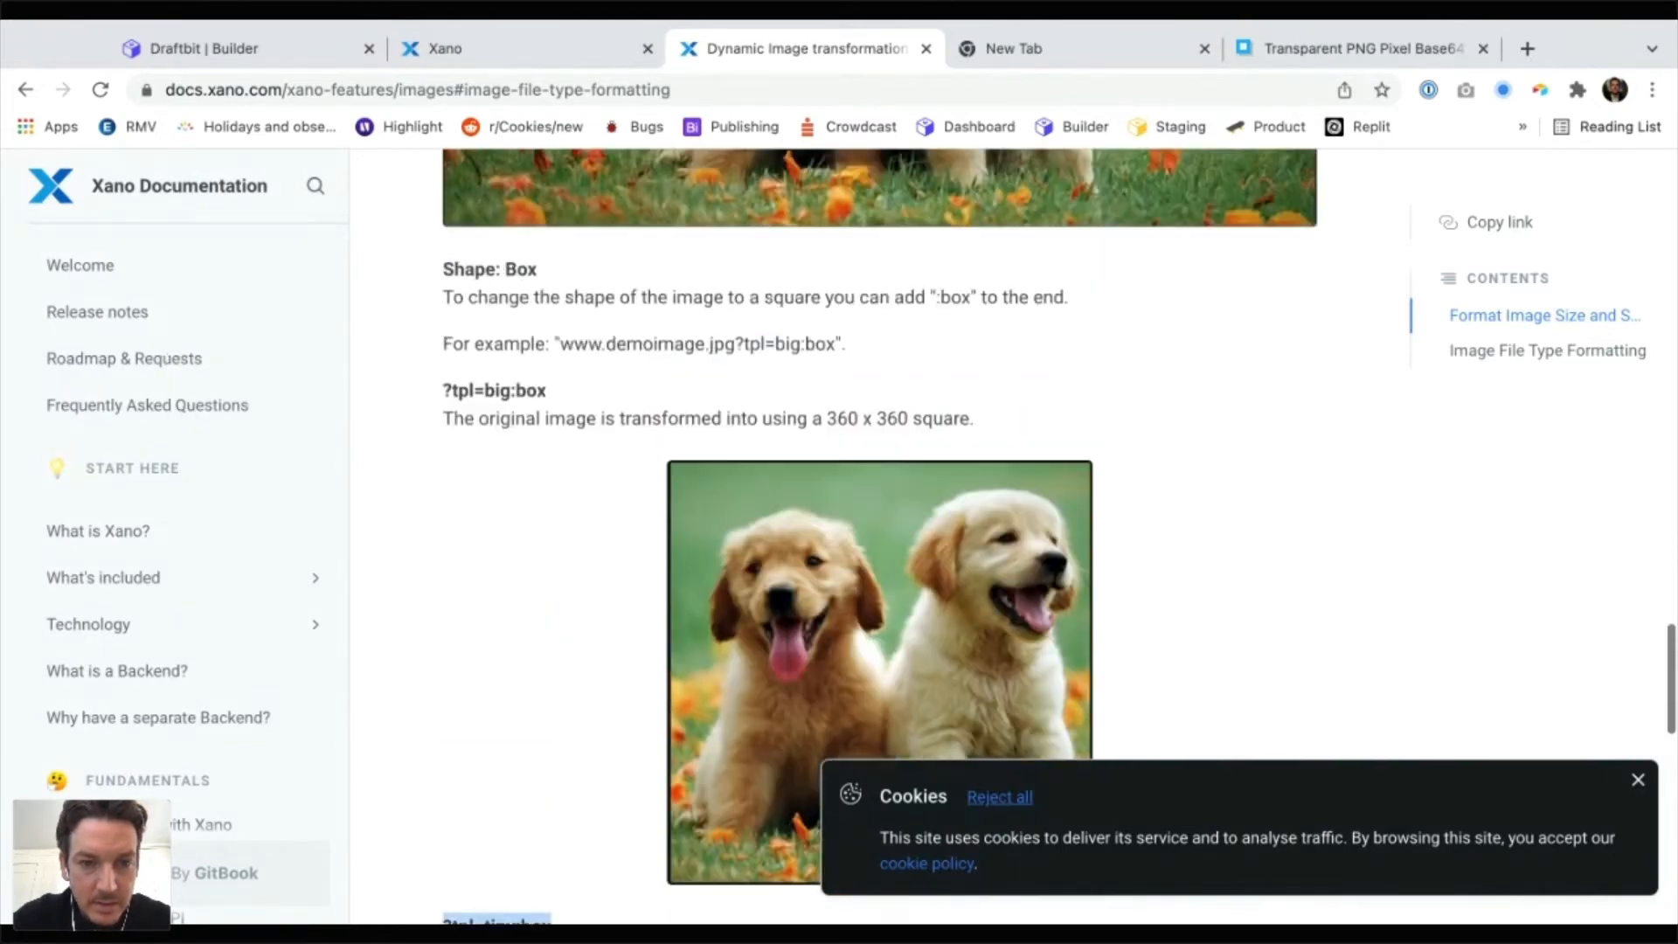
{"action": "scroll", "coordinate": [880, 536], "scroll_direction": "up", "scroll_amount": 8}
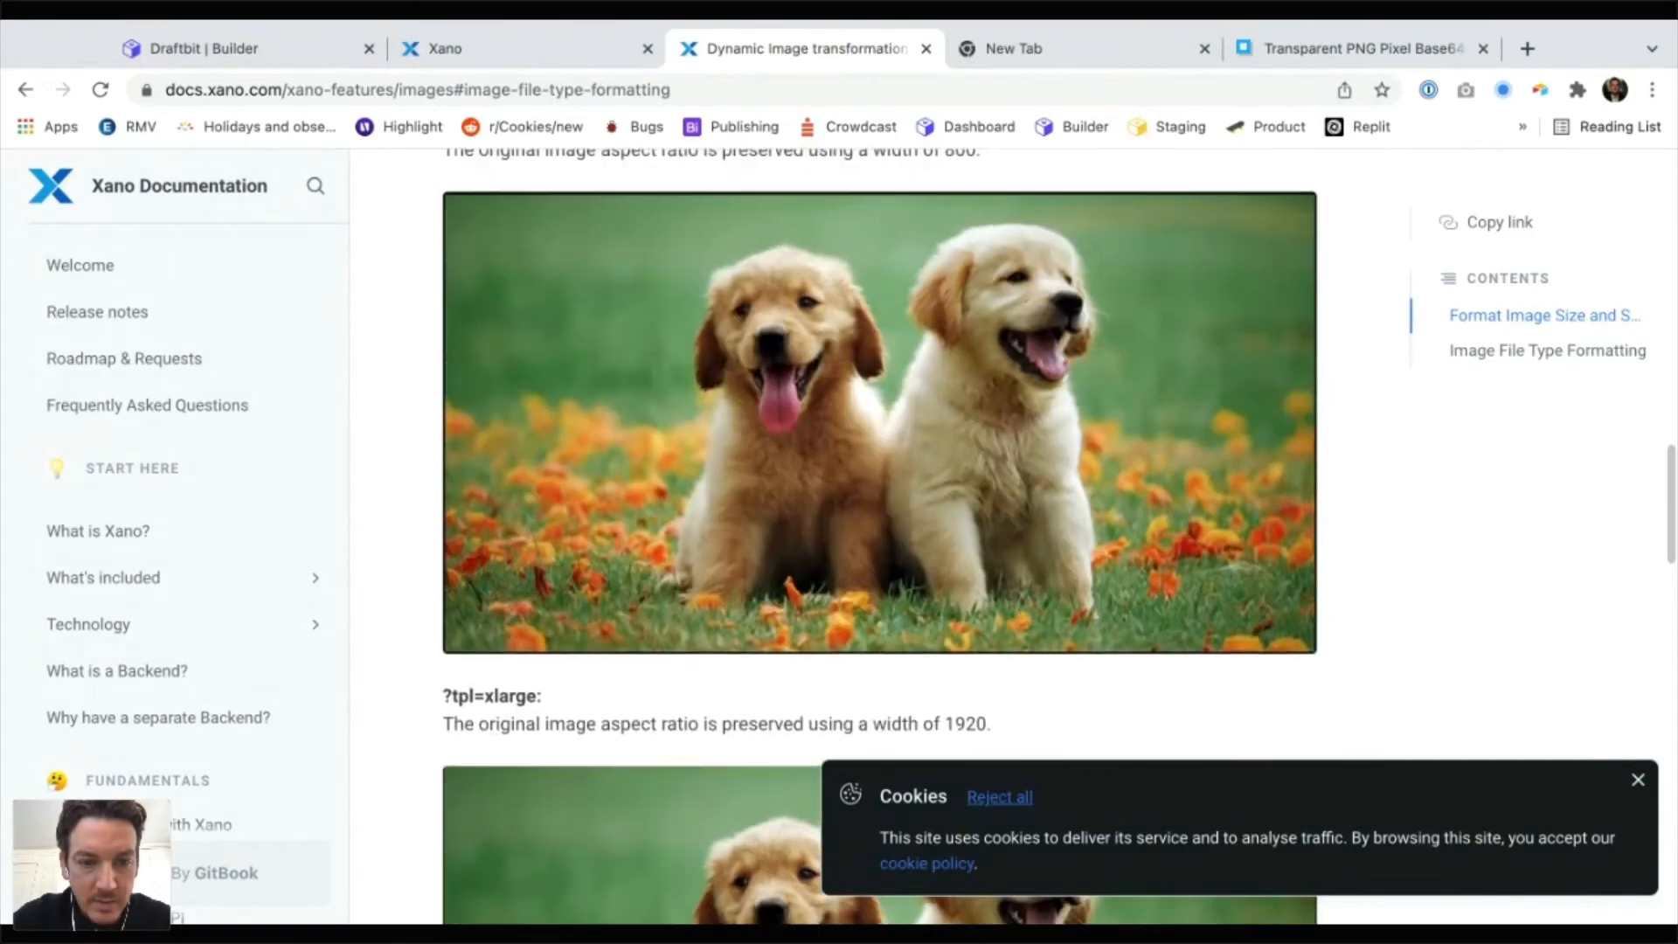
Switch to Draftbit and start a new endpoint named Get Images in the connected Xano service
{"action": "key", "text": "ctrl+shift+Tab"}
{"action": "key", "text": "ctrl+shift+Tab"}
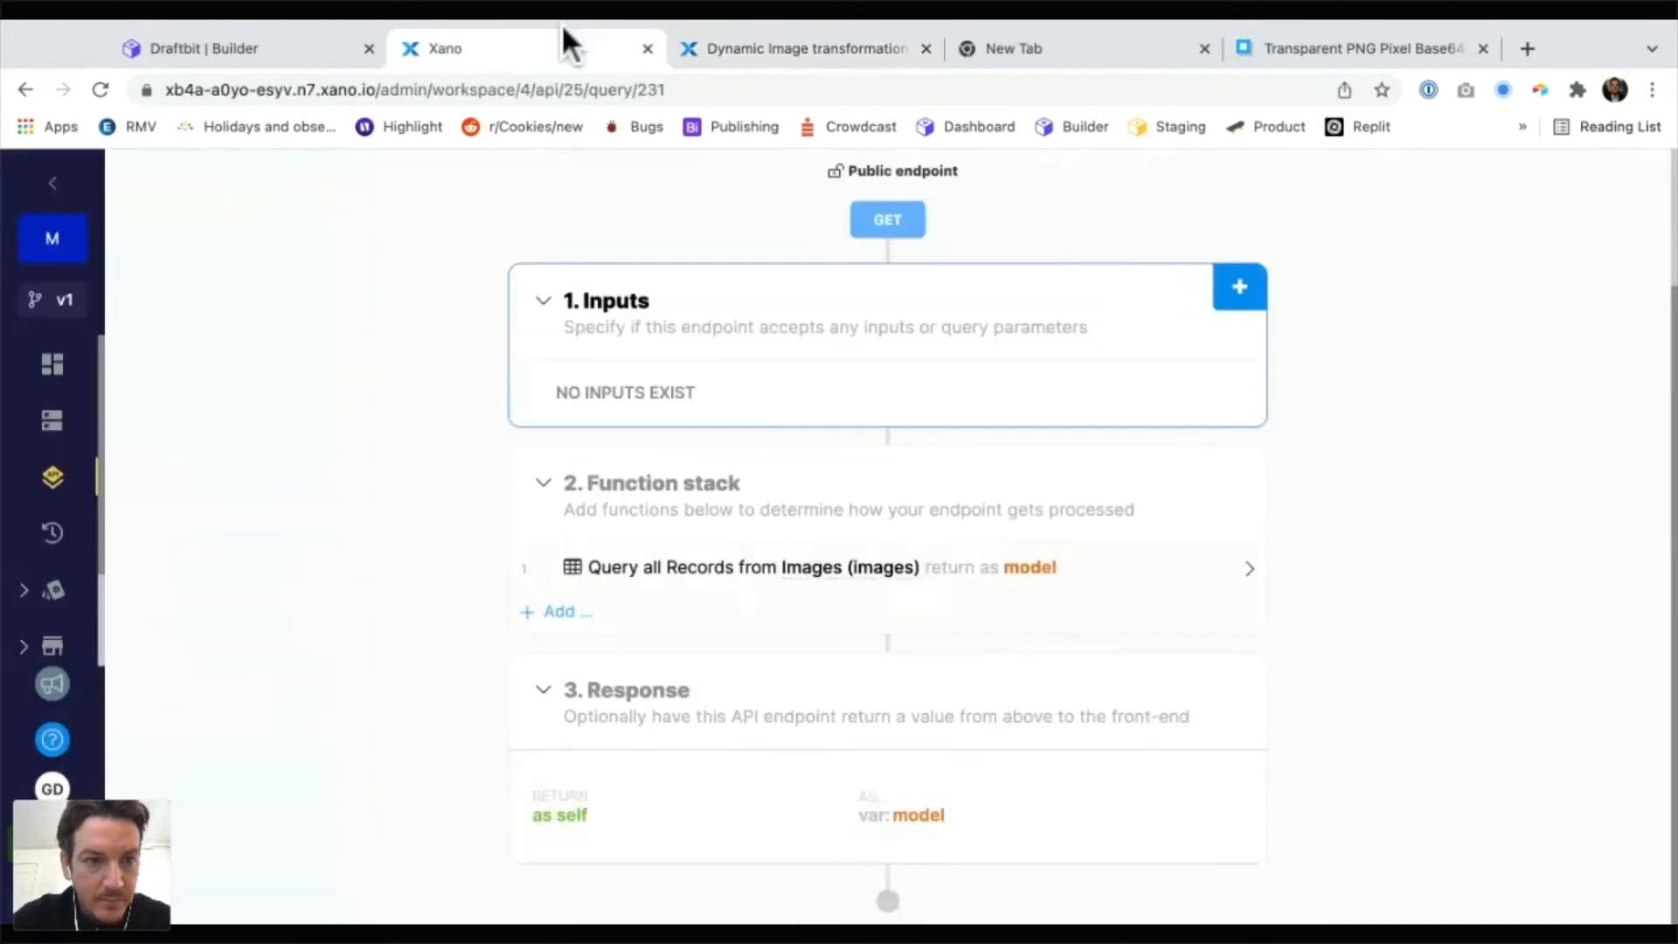
{"action": "left_click", "coordinate": [391, 177]}
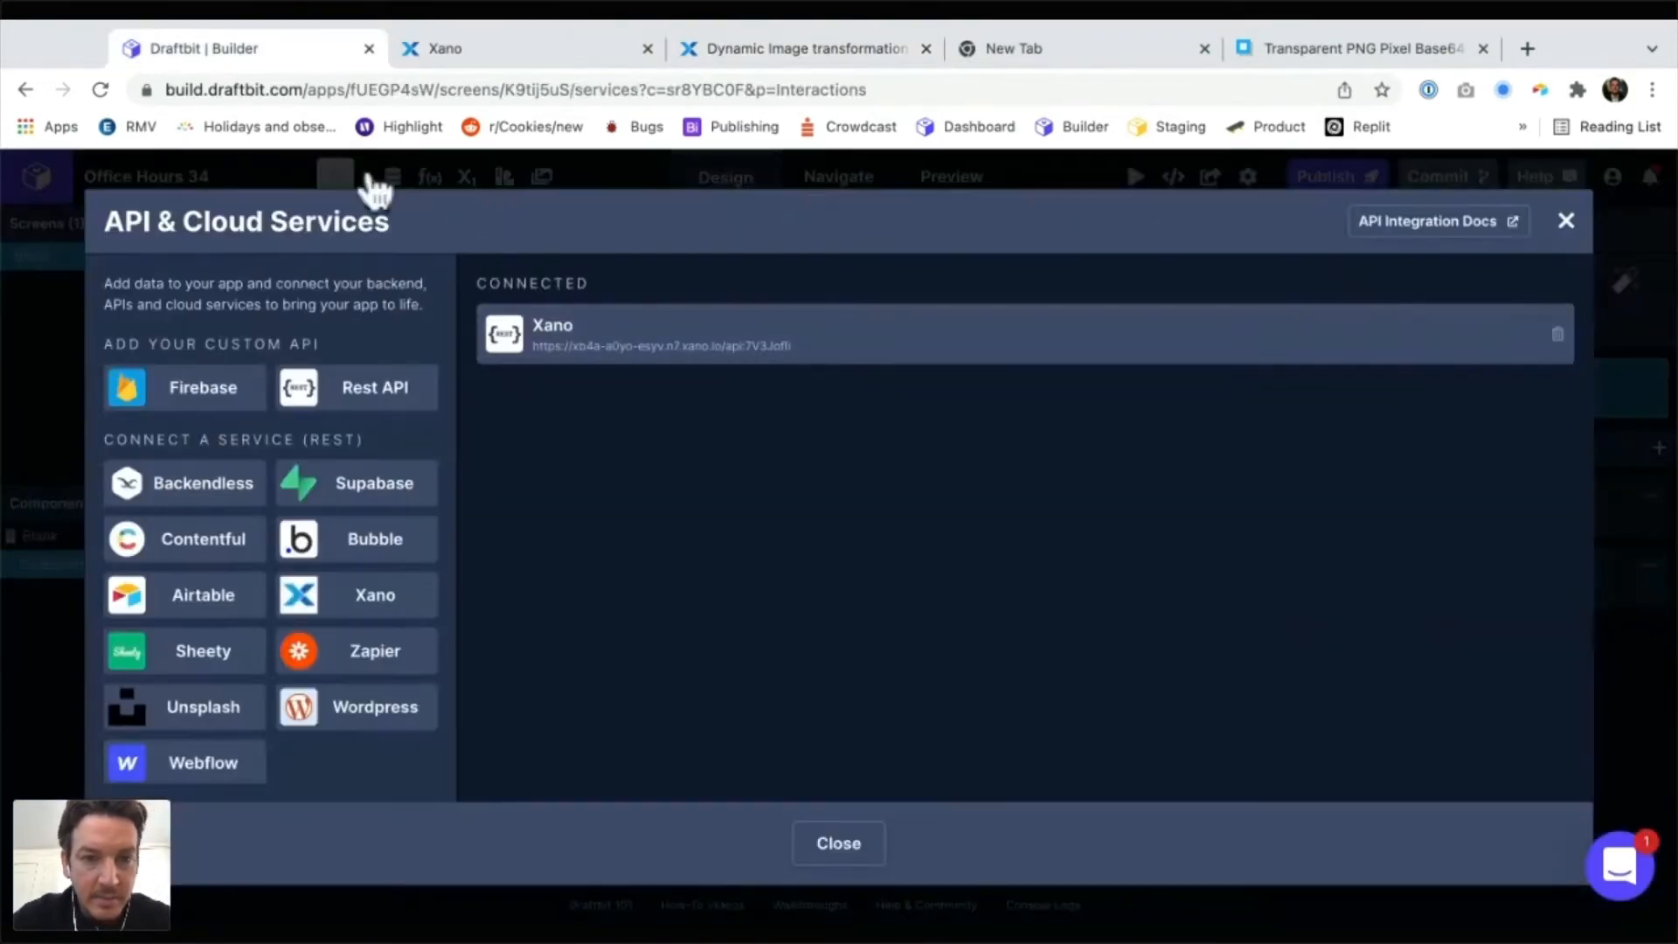
{"action": "left_click", "coordinate": [603, 334]}
{"action": "left_click", "coordinate": [965, 485]}
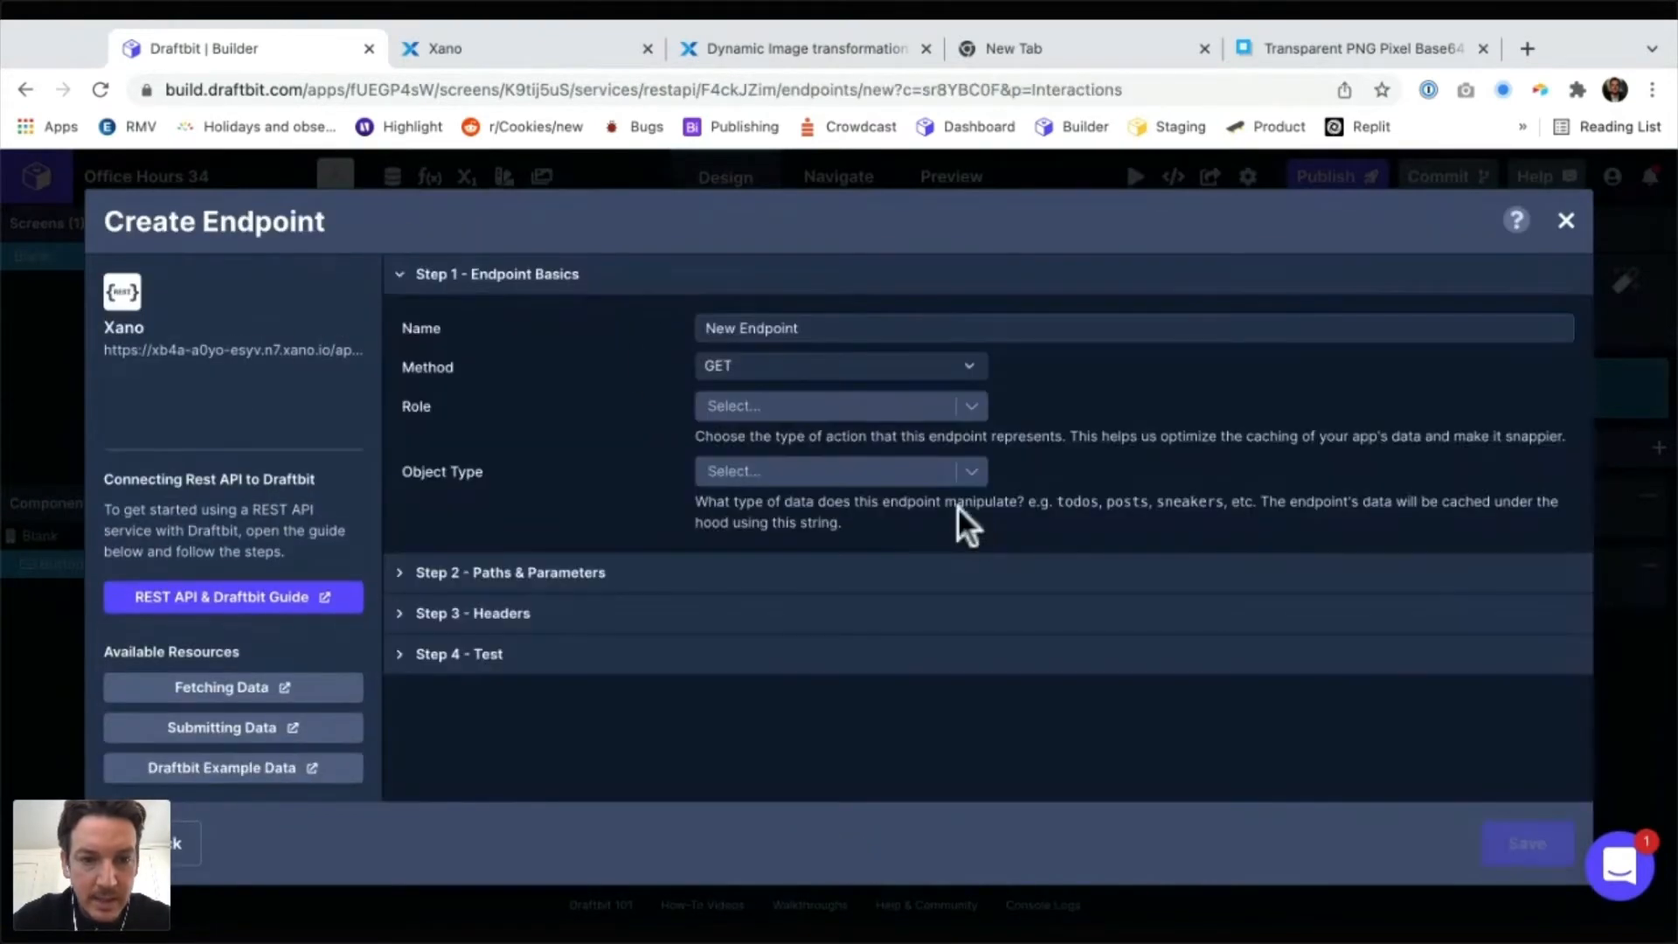
{"action": "key", "text": "super+a"}
{"action": "key", "text": "BackSpace"}
{"action": "type", "text": "Images"}
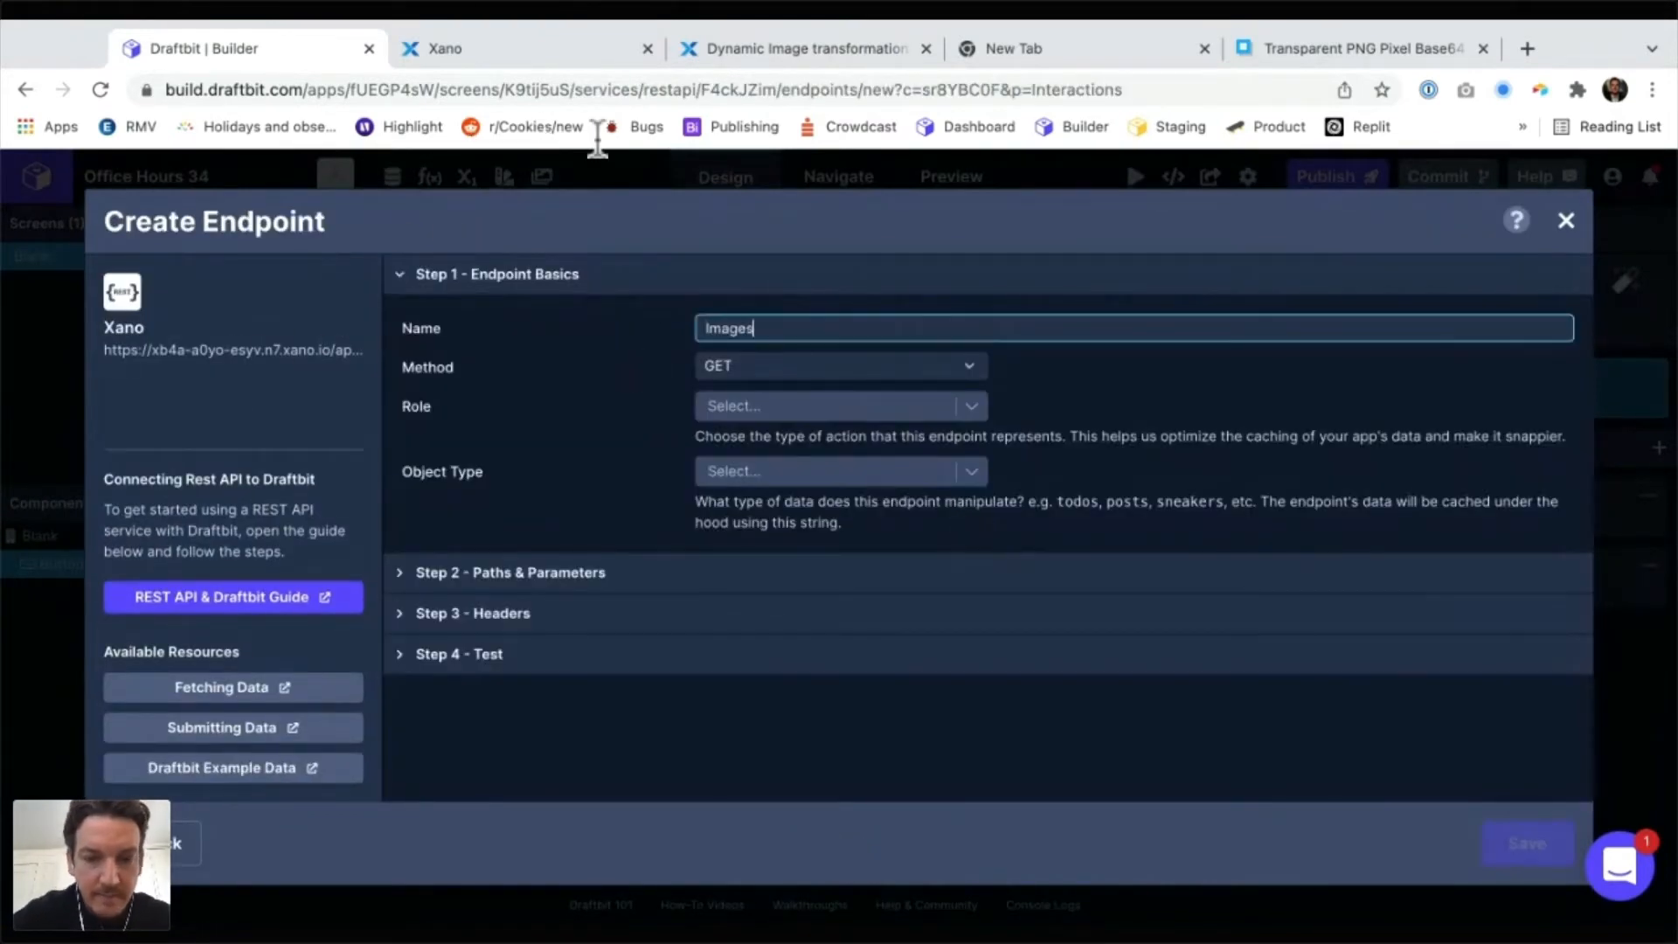
{"action": "key", "text": "super+Left"}
{"action": "type", "text": "Get"}
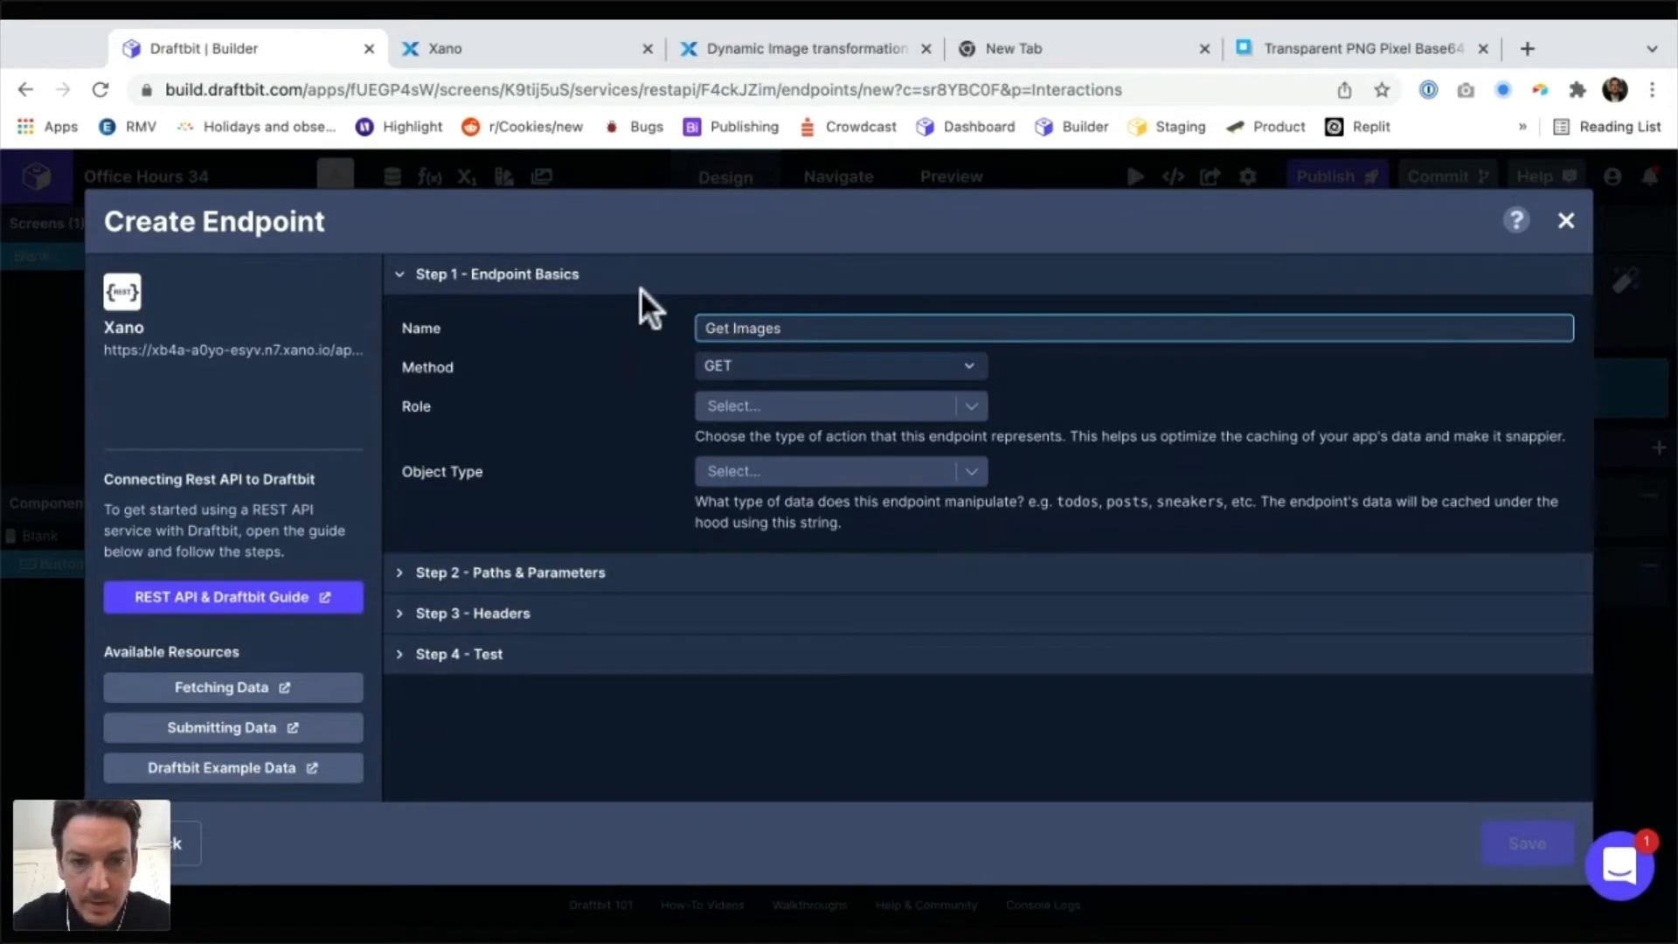
Give the new endpoint the role Get Many and the object type images
{"action": "key", "text": "Tab"}
{"action": "key", "text": "Tab"}
{"action": "key", "text": "Down"}
{"action": "key", "text": "Return"}
{"action": "key", "text": "Tab"}
{"action": "type", "text": "im"}
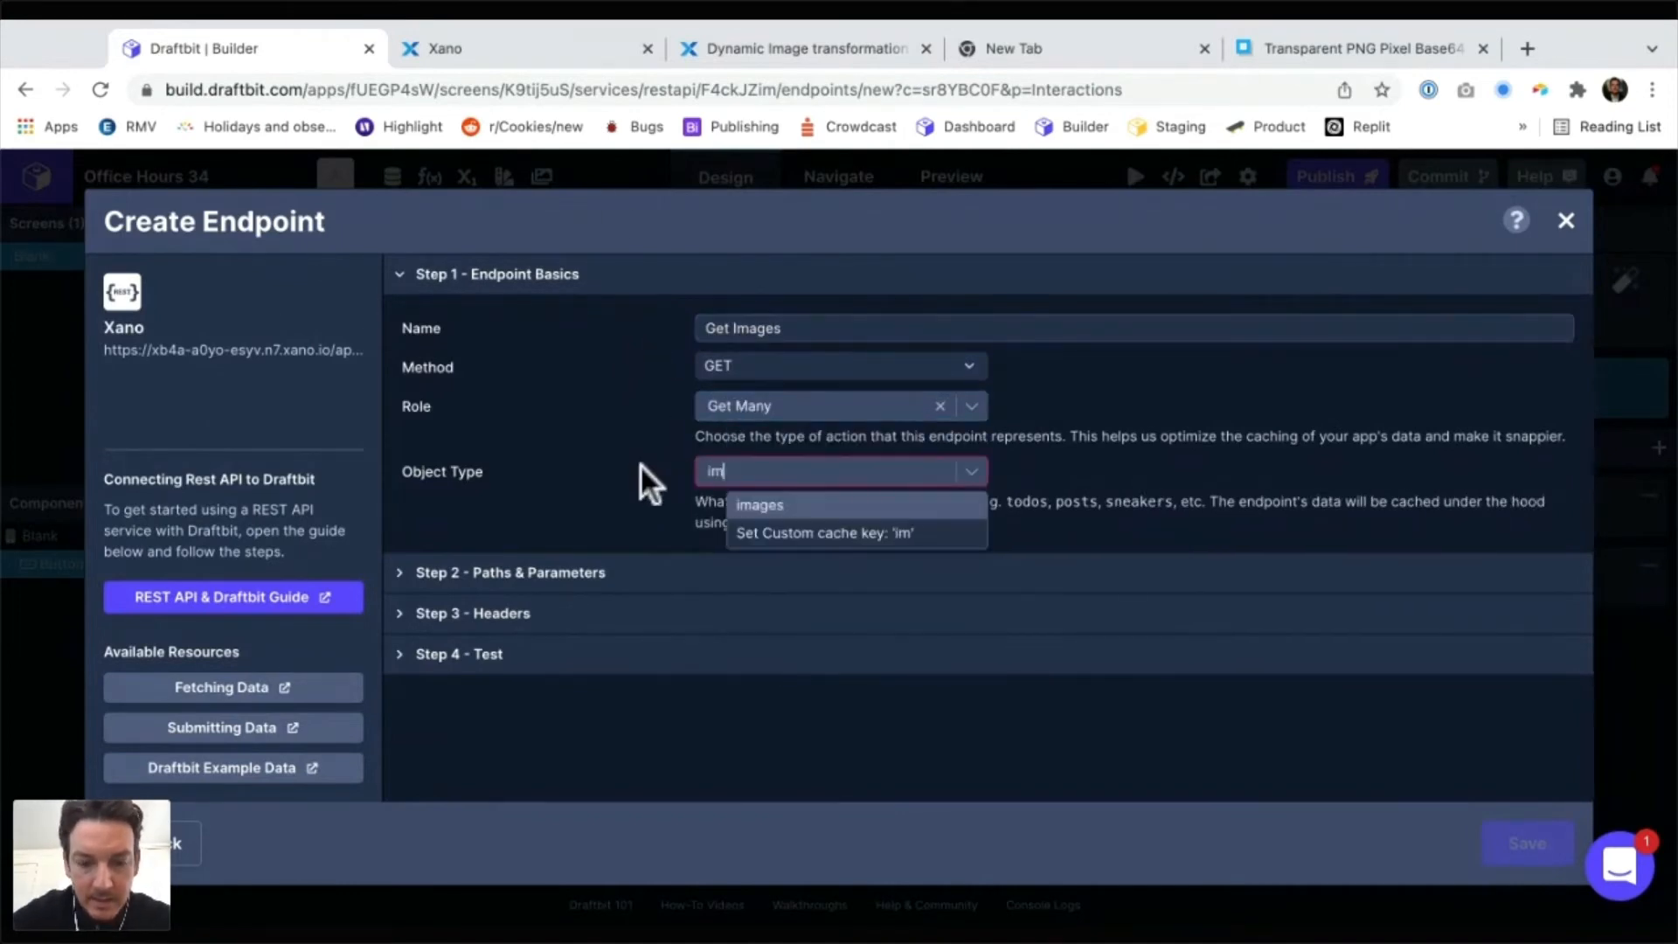
{"action": "type", "text": "ages"}
{"action": "key", "text": "Return"}
{"action": "key", "text": "Return"}
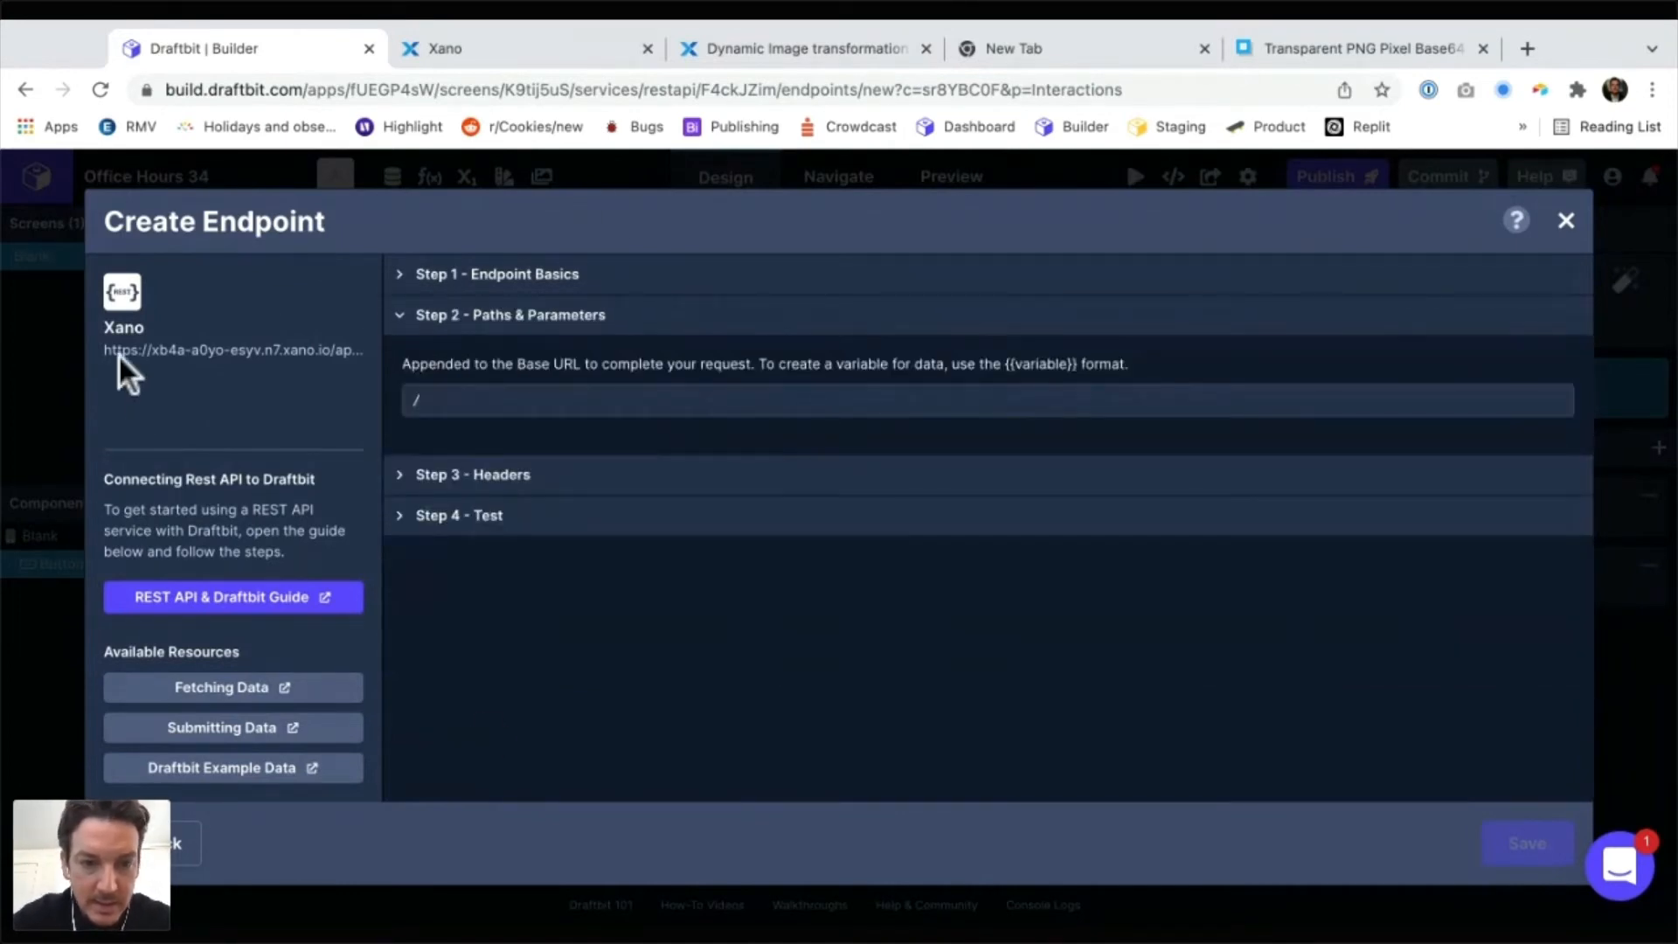
Check the GET endpoint's path in Xano and set the Draftbit endpoint's path to /images
{"action": "key", "text": "ctrl+Tab"}
{"action": "key", "text": "ctrl+Tab"}
{"action": "key", "text": "ctrl+shift+Tab"}
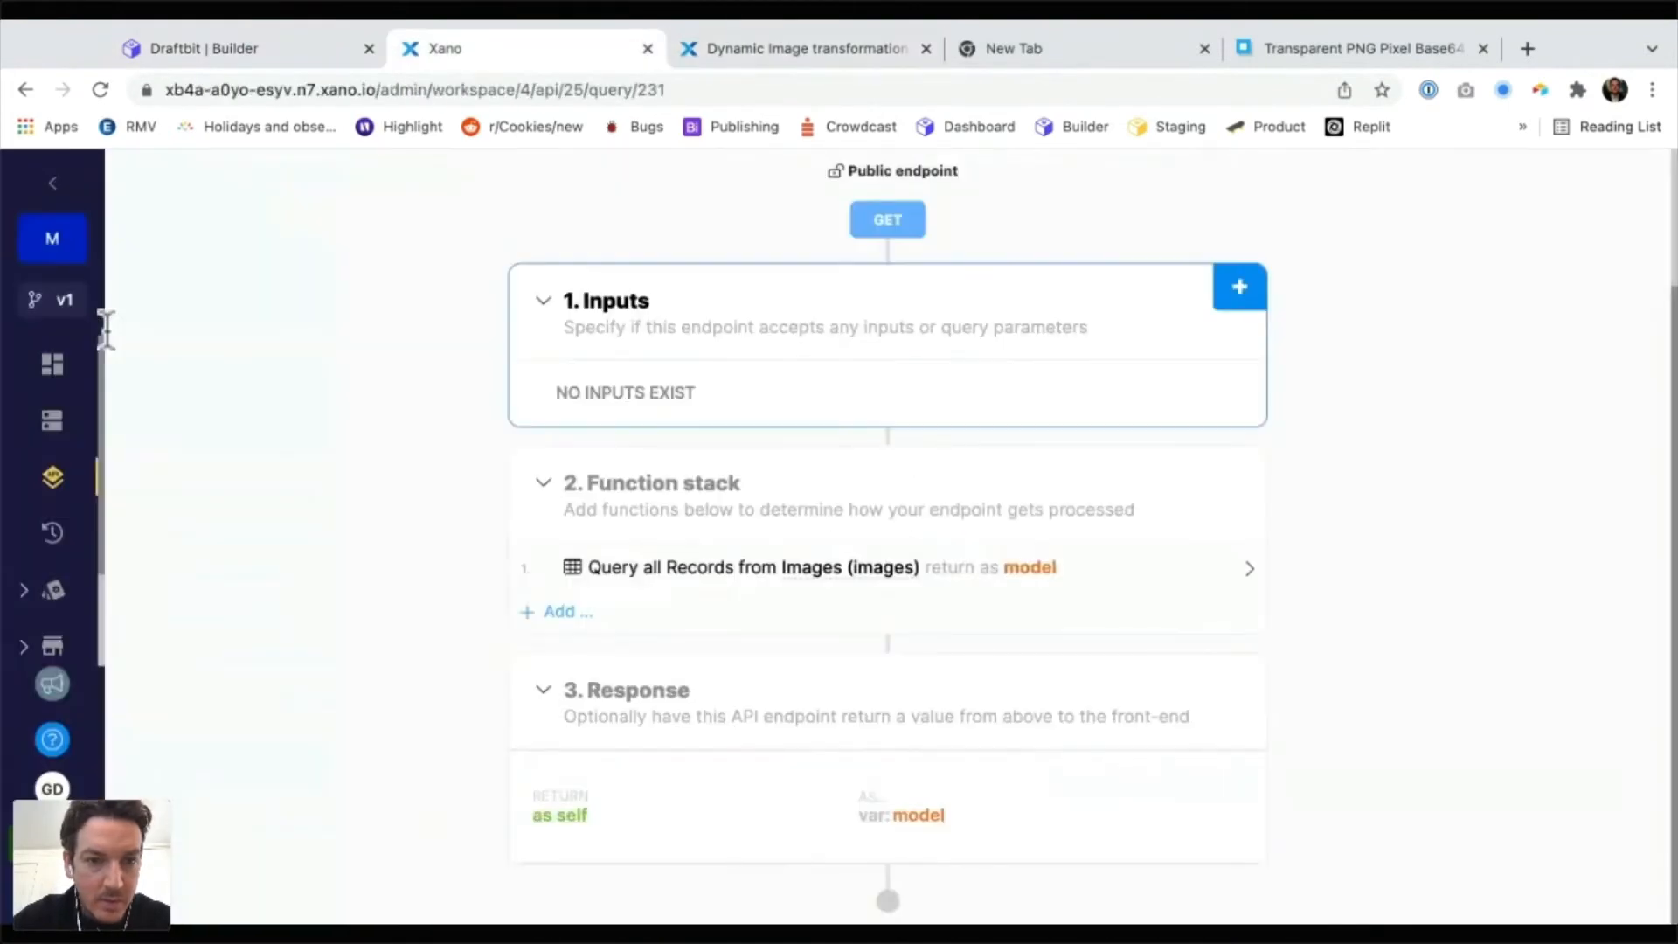
{"action": "scroll", "coordinate": [106, 329], "scroll_direction": "up", "scroll_amount": 2}
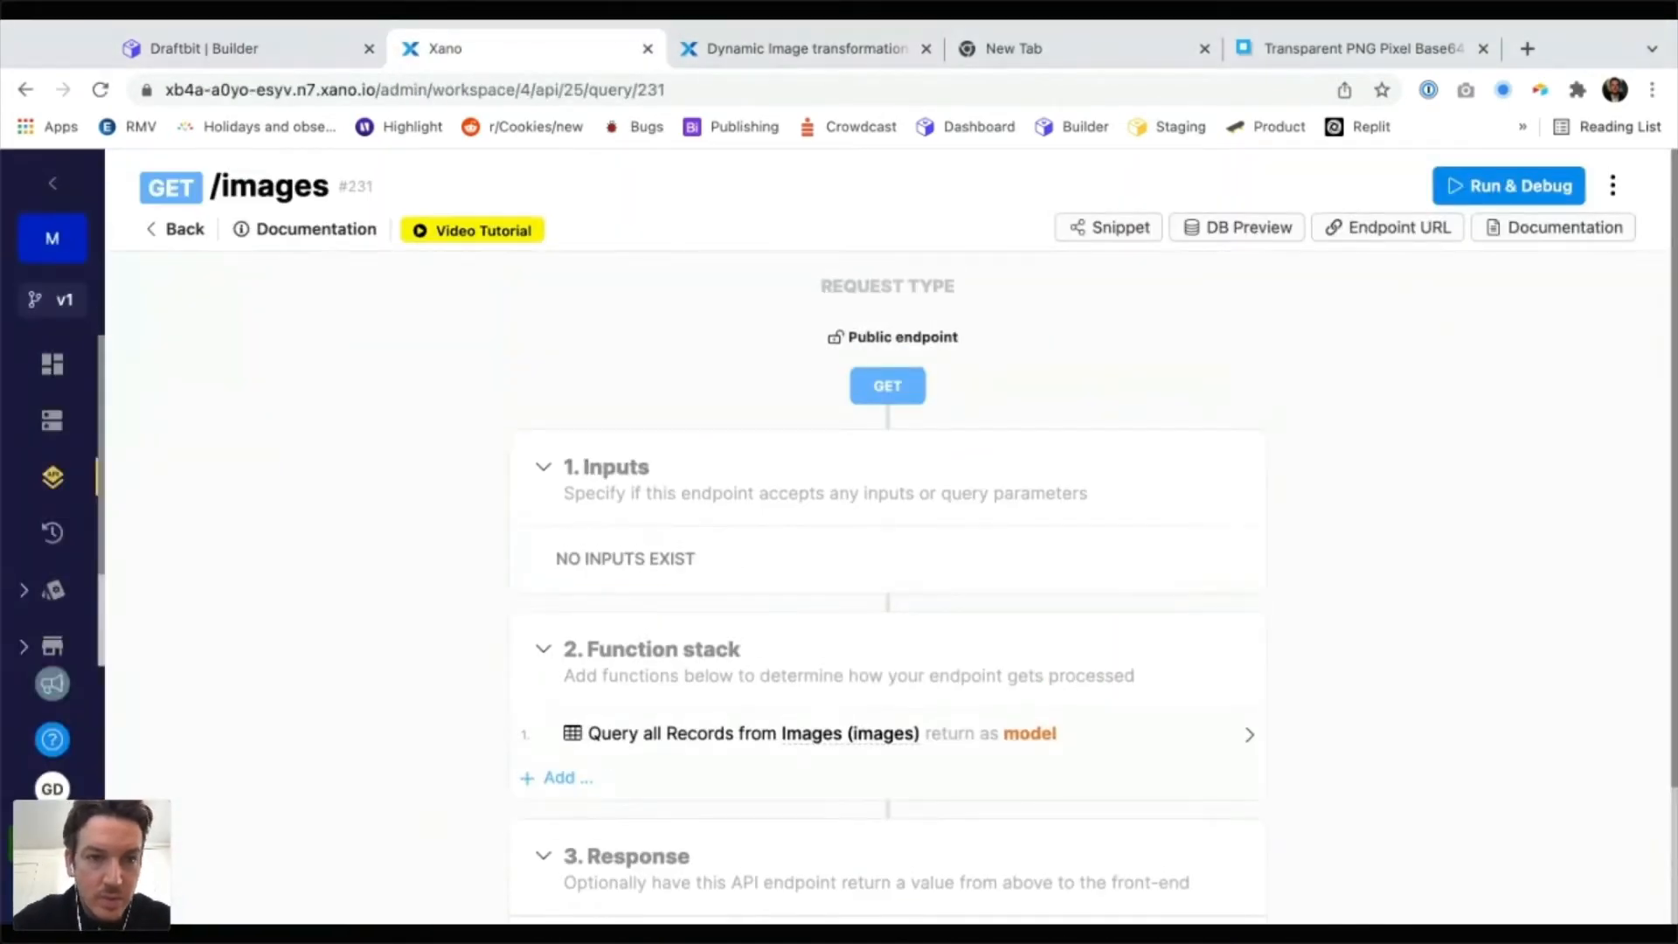
{"action": "key", "text": "ctrl+shift+Tab"}
{"action": "type", "text": "images"}
{"action": "left_click", "coordinate": [473, 474]}
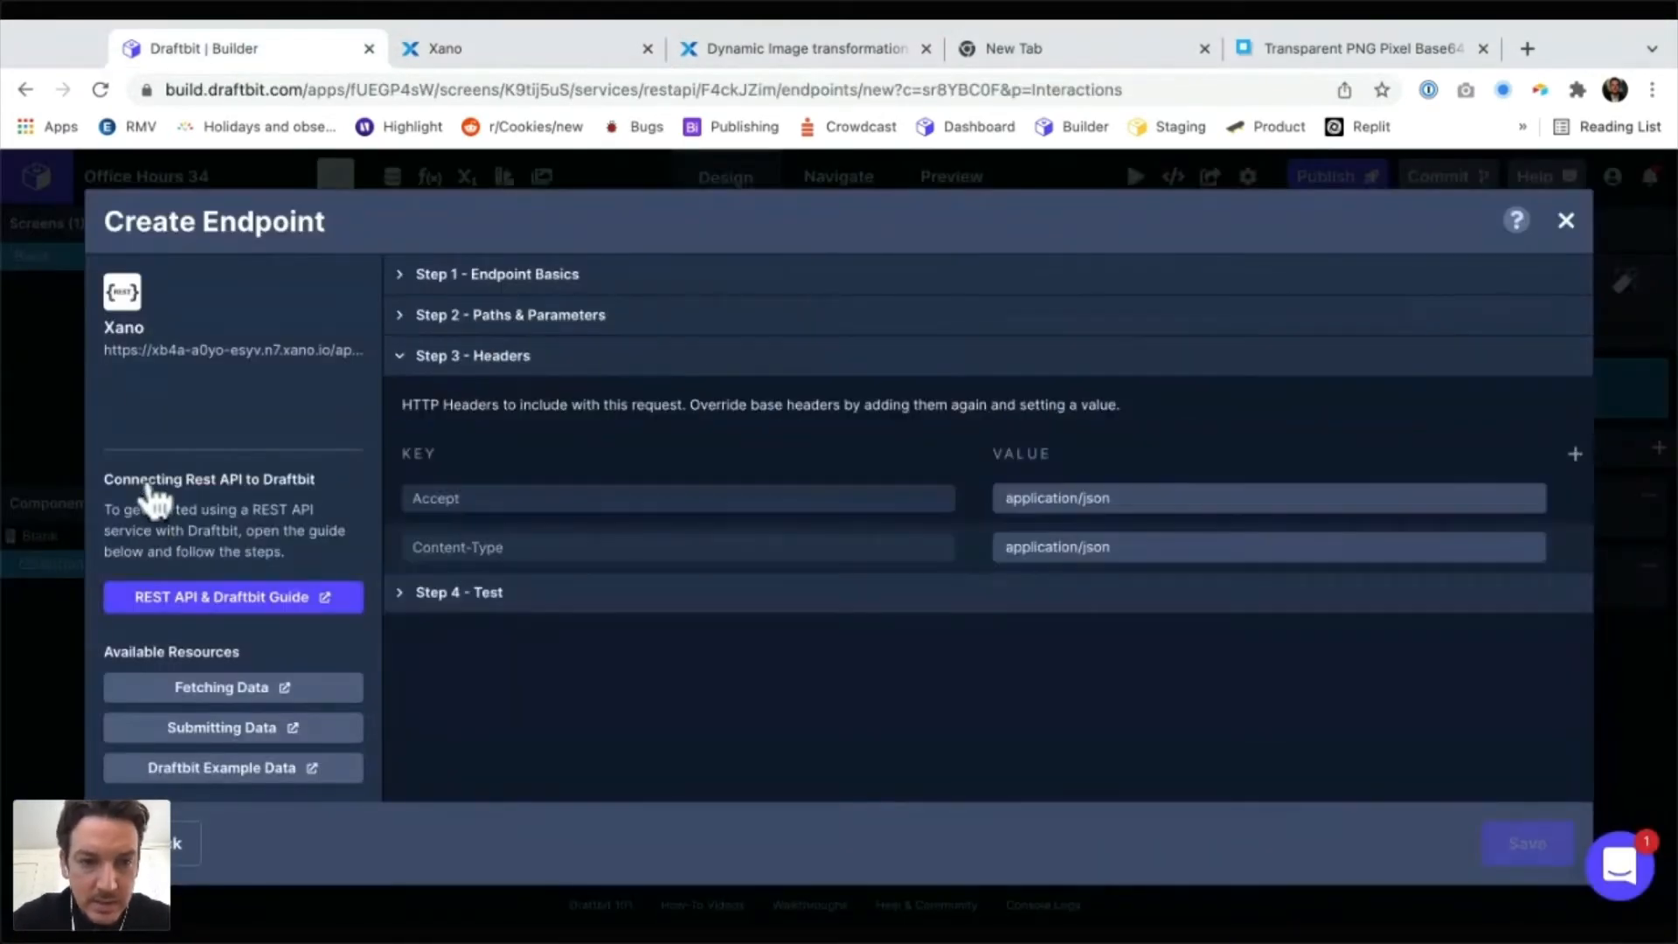
Test the Get Images endpoint, save it and finish the Xano service setup
{"action": "left_click", "coordinate": [459, 591]}
{"action": "left_click", "coordinate": [1481, 451]}
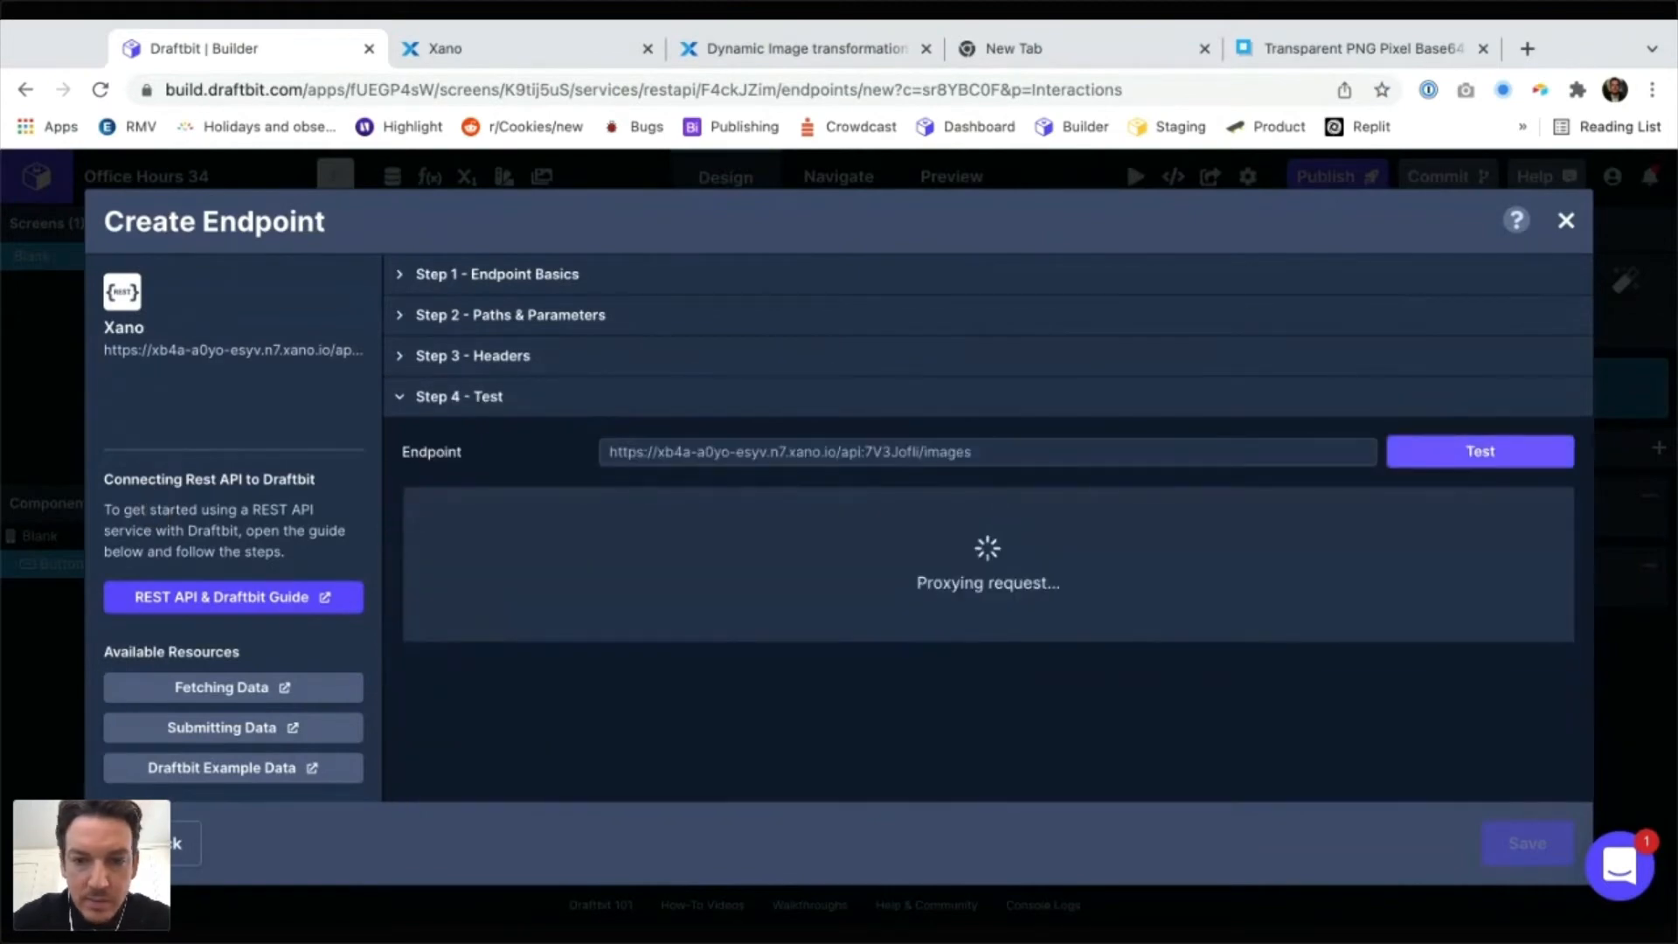
{"action": "scroll", "coordinate": [1560, 668], "scroll_direction": "down", "scroll_amount": 3}
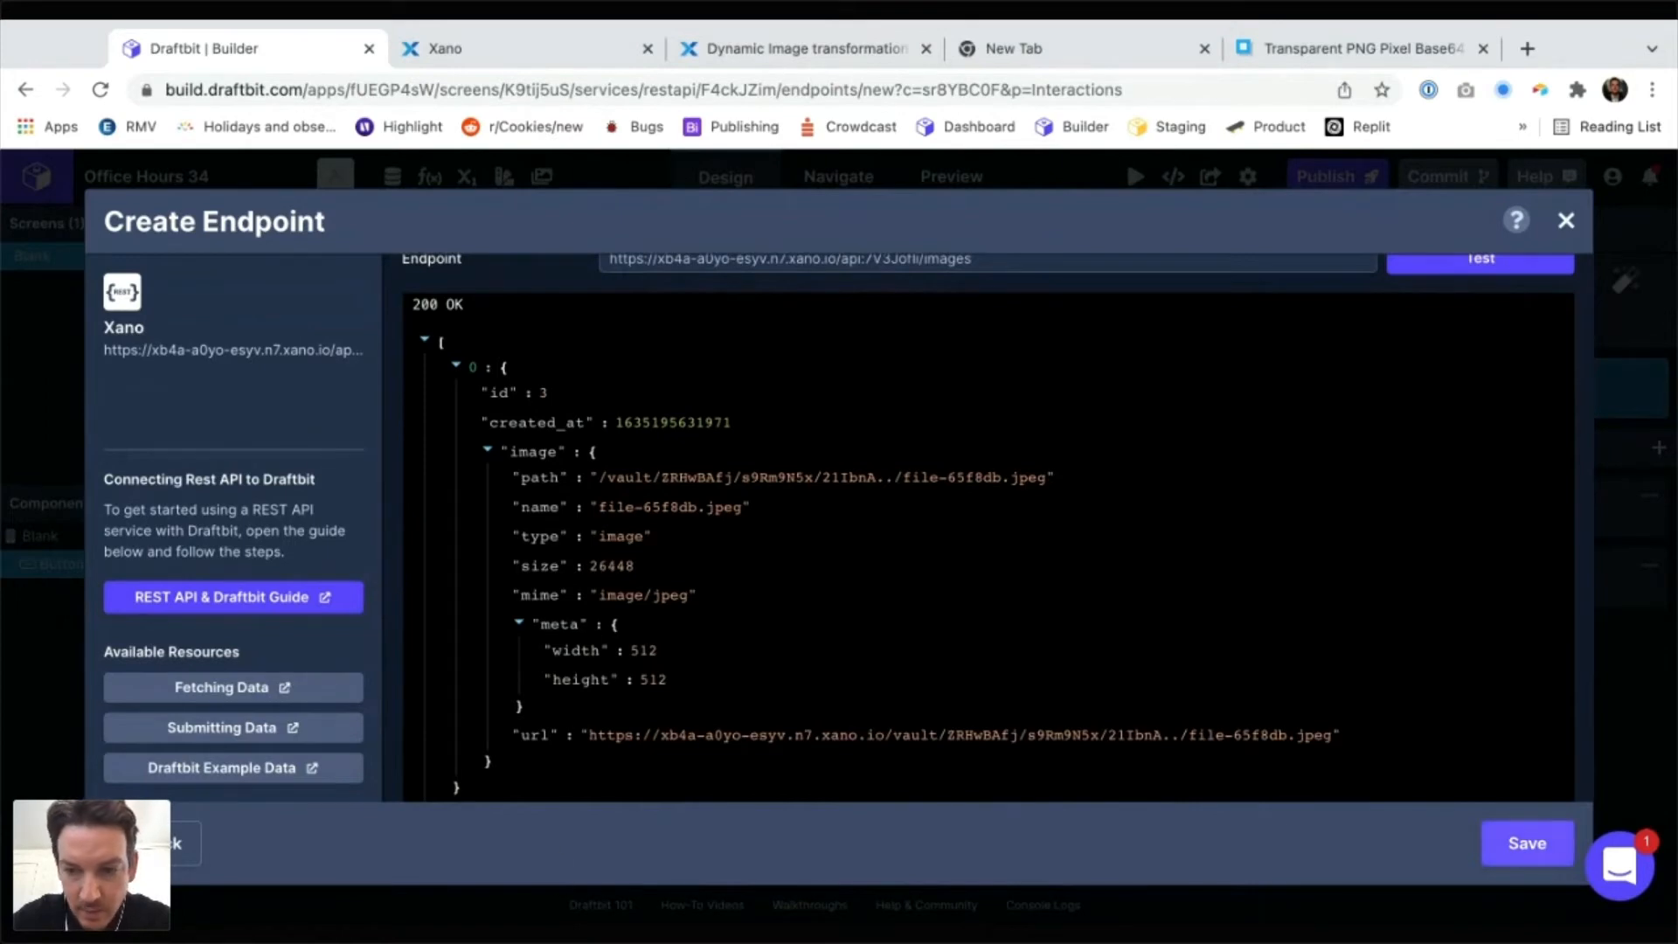
{"action": "left_click", "coordinate": [1527, 842]}
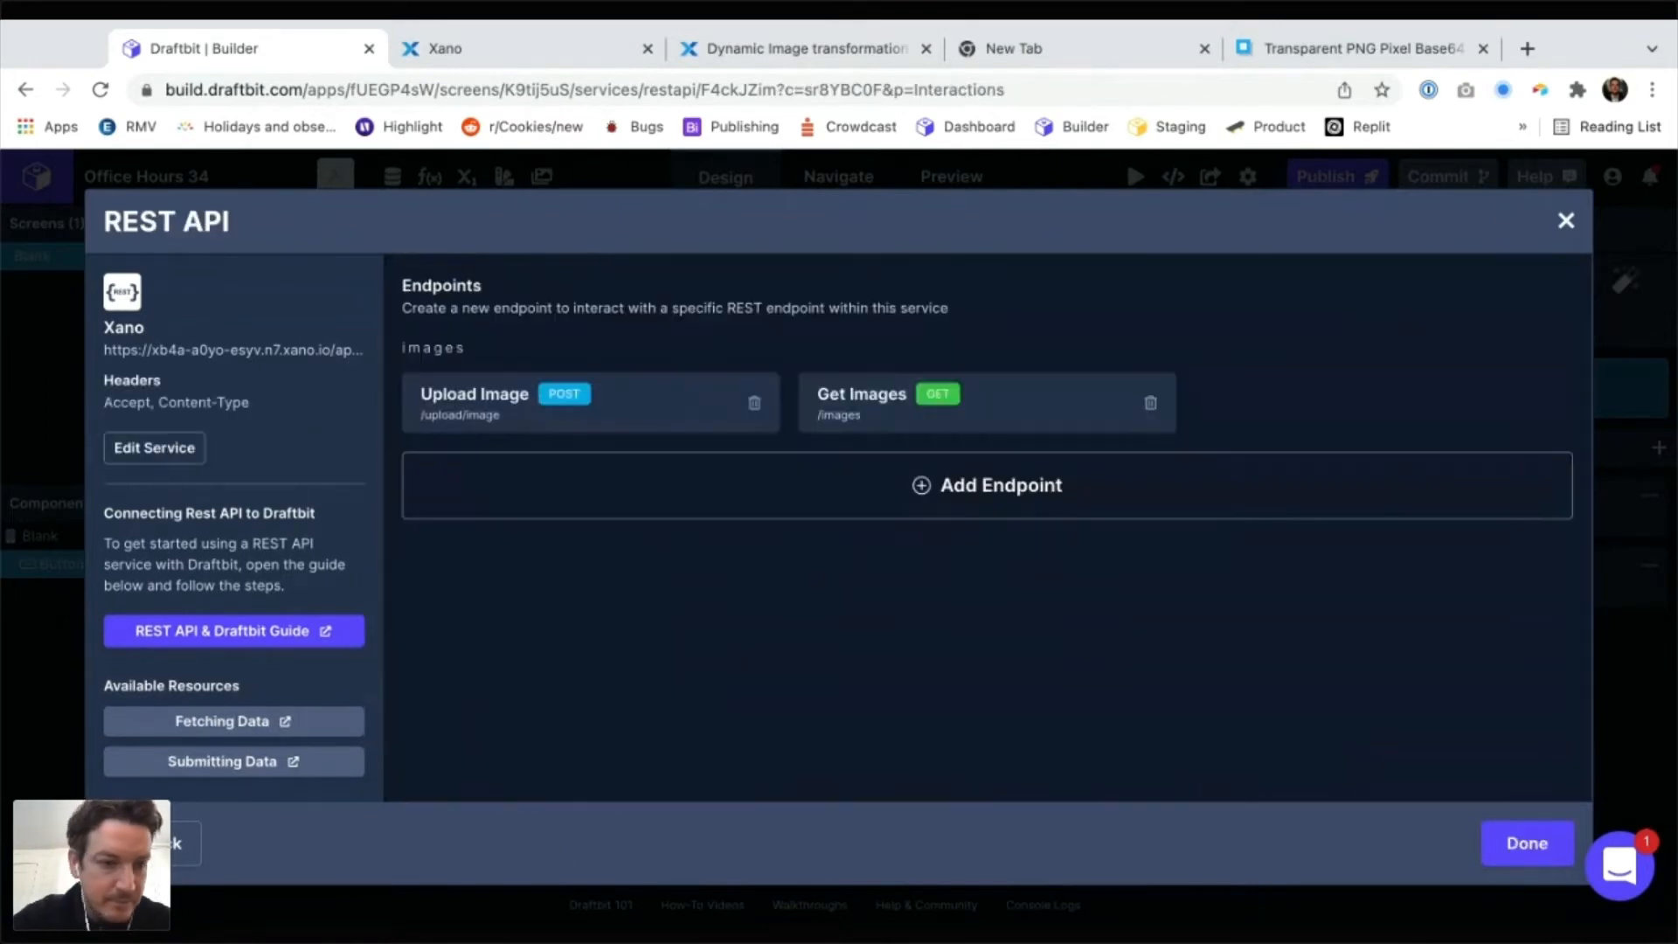
{"action": "left_click", "coordinate": [1527, 843]}
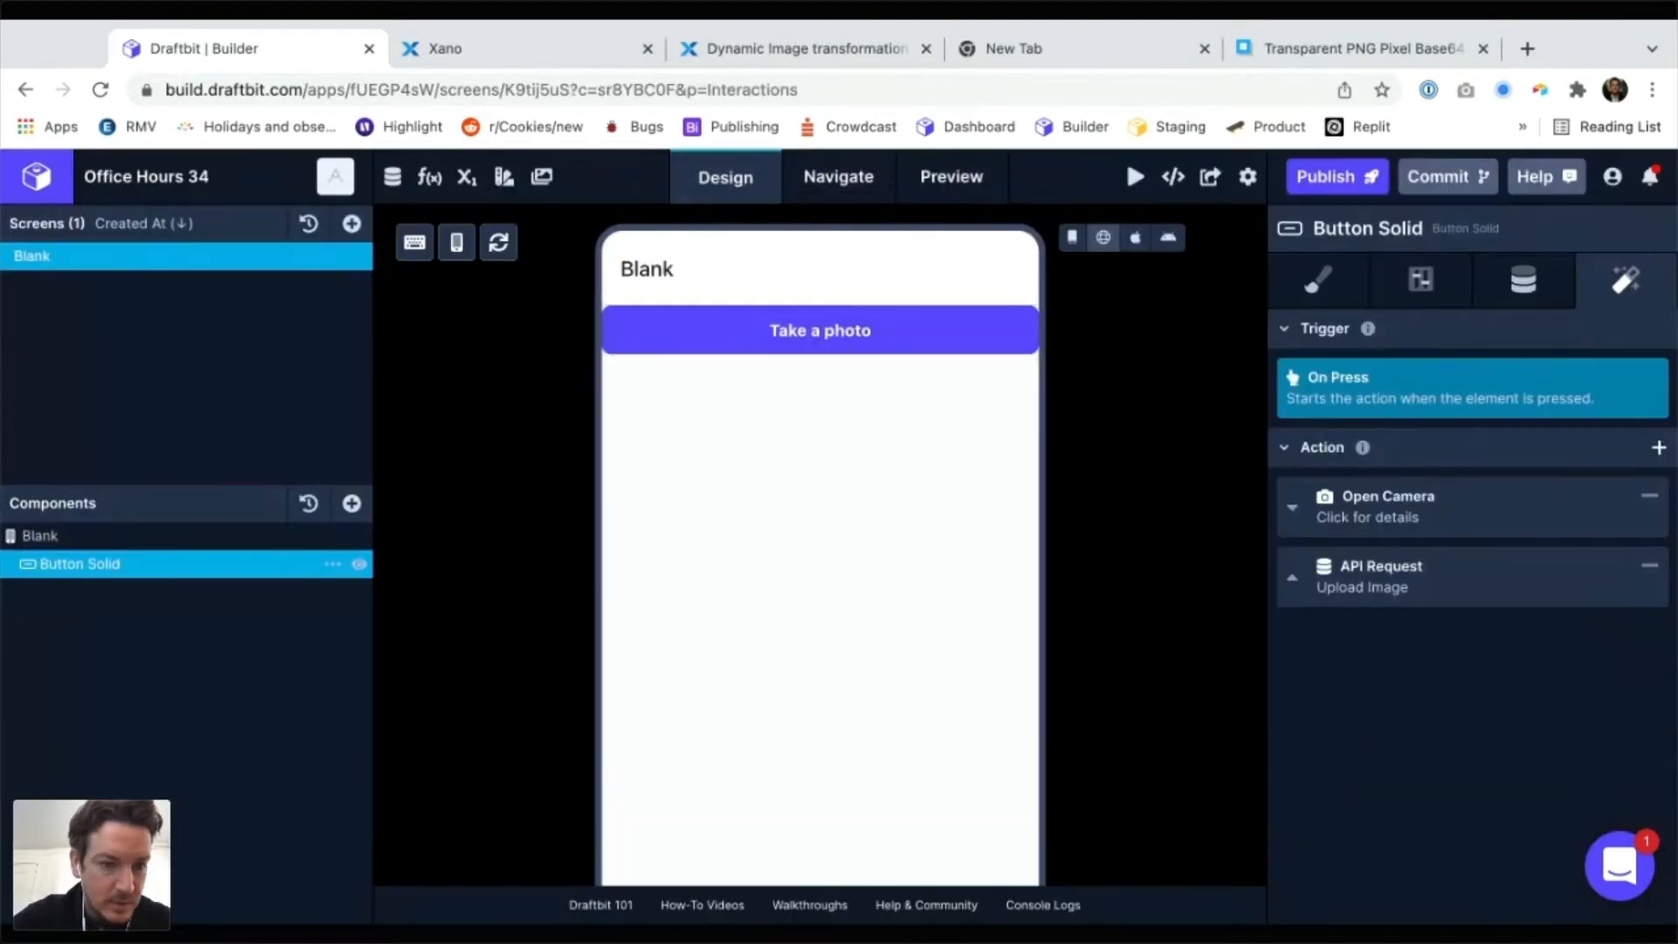
Add a Fetch component to the Blank screen
{"action": "left_click", "coordinate": [187, 535]}
{"action": "left_click", "coordinate": [352, 503]}
{"action": "type", "text": "fet"}
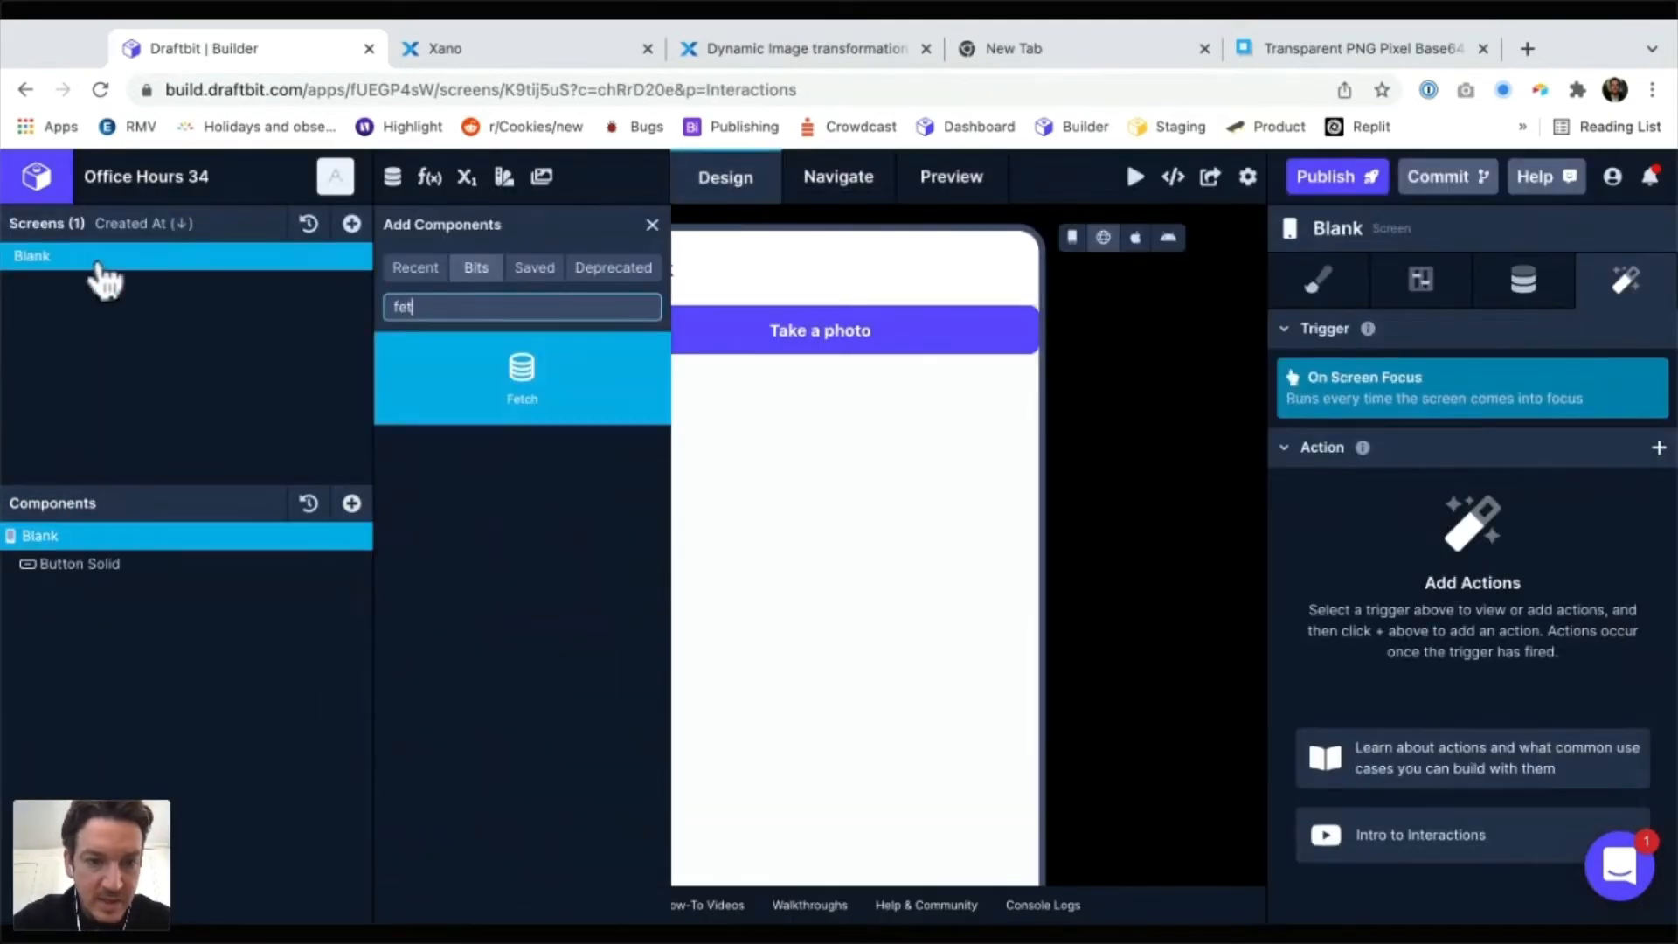
{"action": "left_click", "coordinate": [522, 378]}
Configure the Fetch component to use the Xano (REST) service and the Get Images (GET) endpoint
{"action": "left_click", "coordinate": [131, 592]}
{"action": "left_click", "coordinate": [1523, 279]}
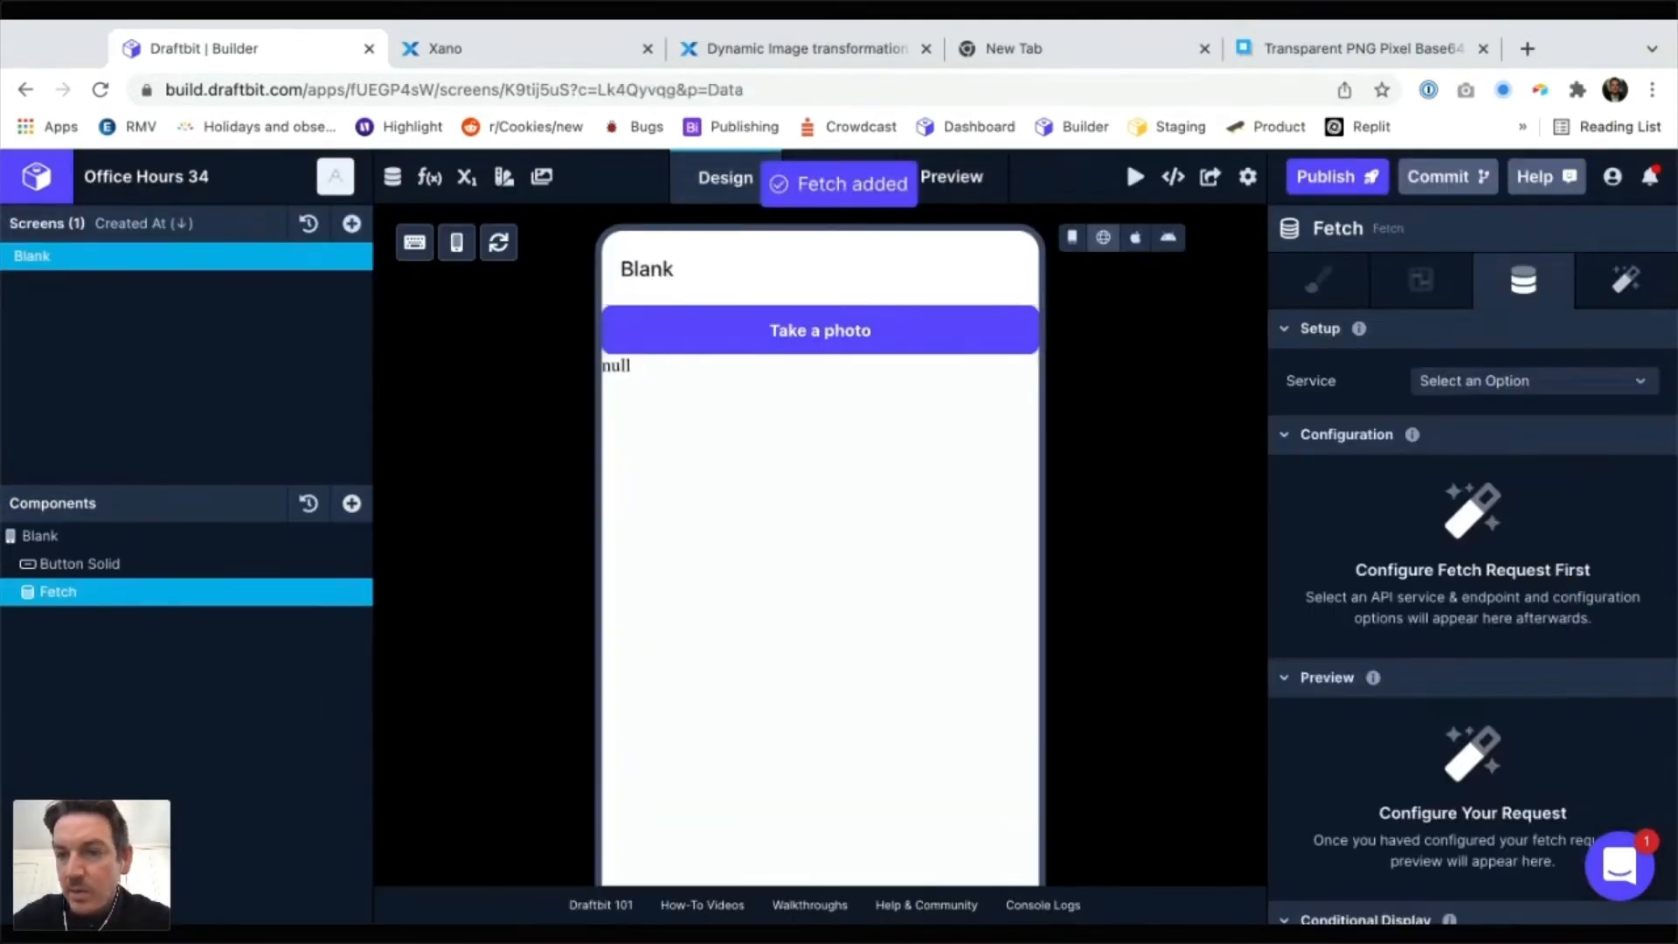
{"action": "left_click", "coordinate": [1534, 381]}
{"action": "left_click", "coordinate": [1456, 415]}
{"action": "left_click", "coordinate": [1534, 419]}
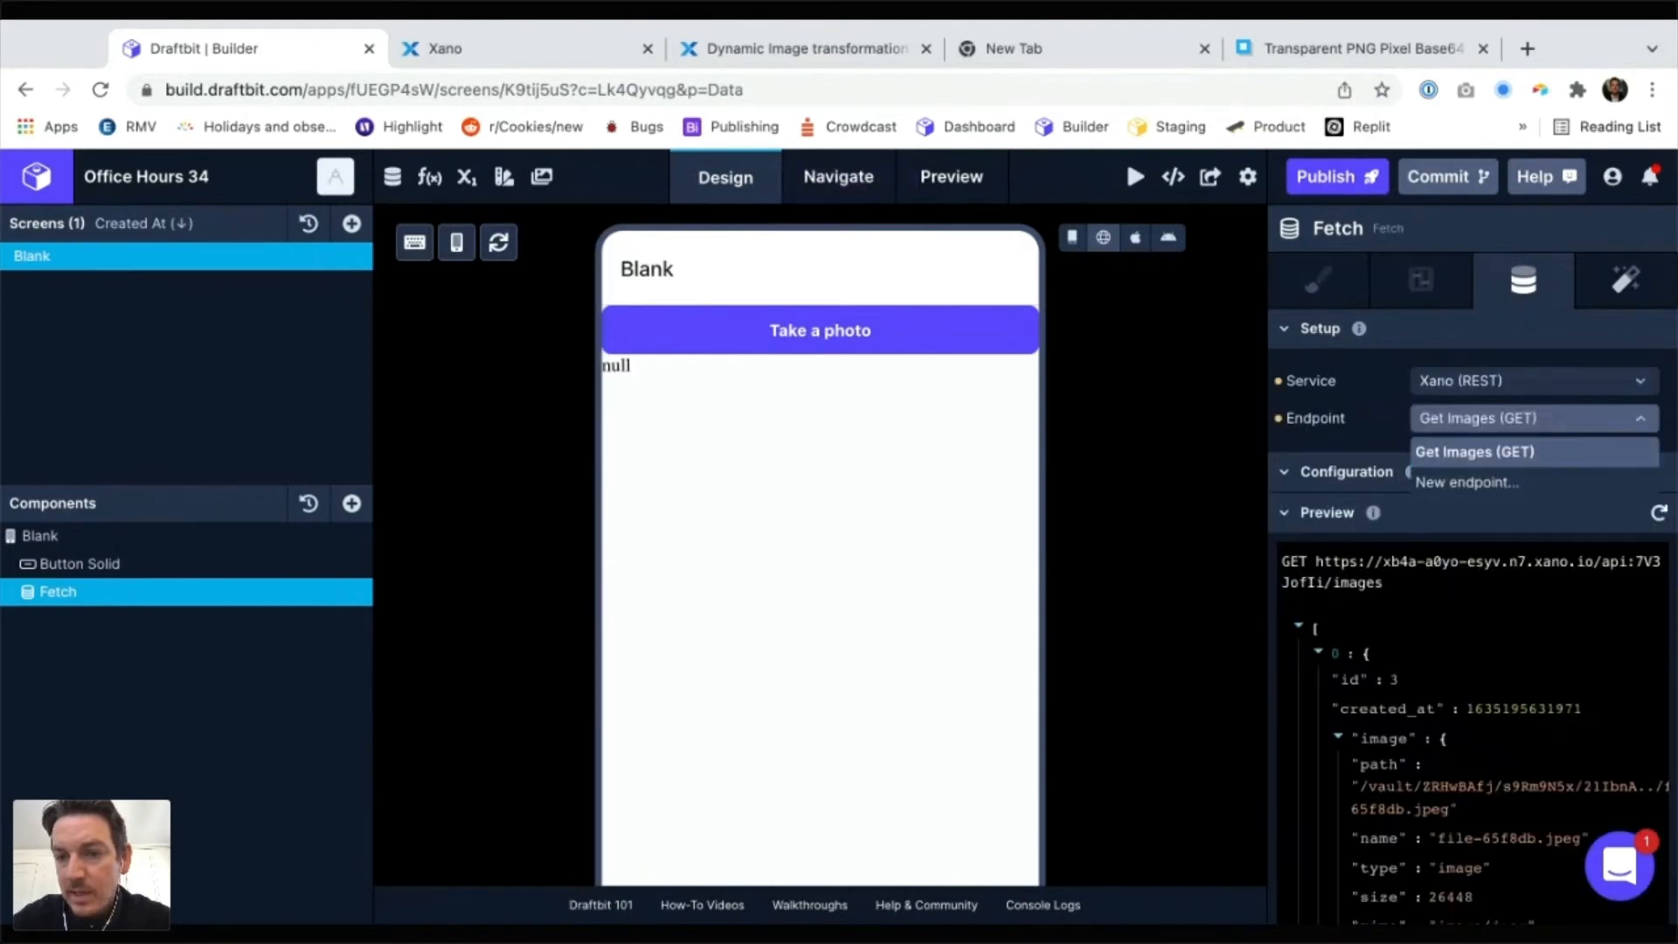
{"action": "left_click", "coordinate": [1534, 451]}
Add a List inside the Fetch component and bind its data to the Top-level response
{"action": "left_click", "coordinate": [351, 504]}
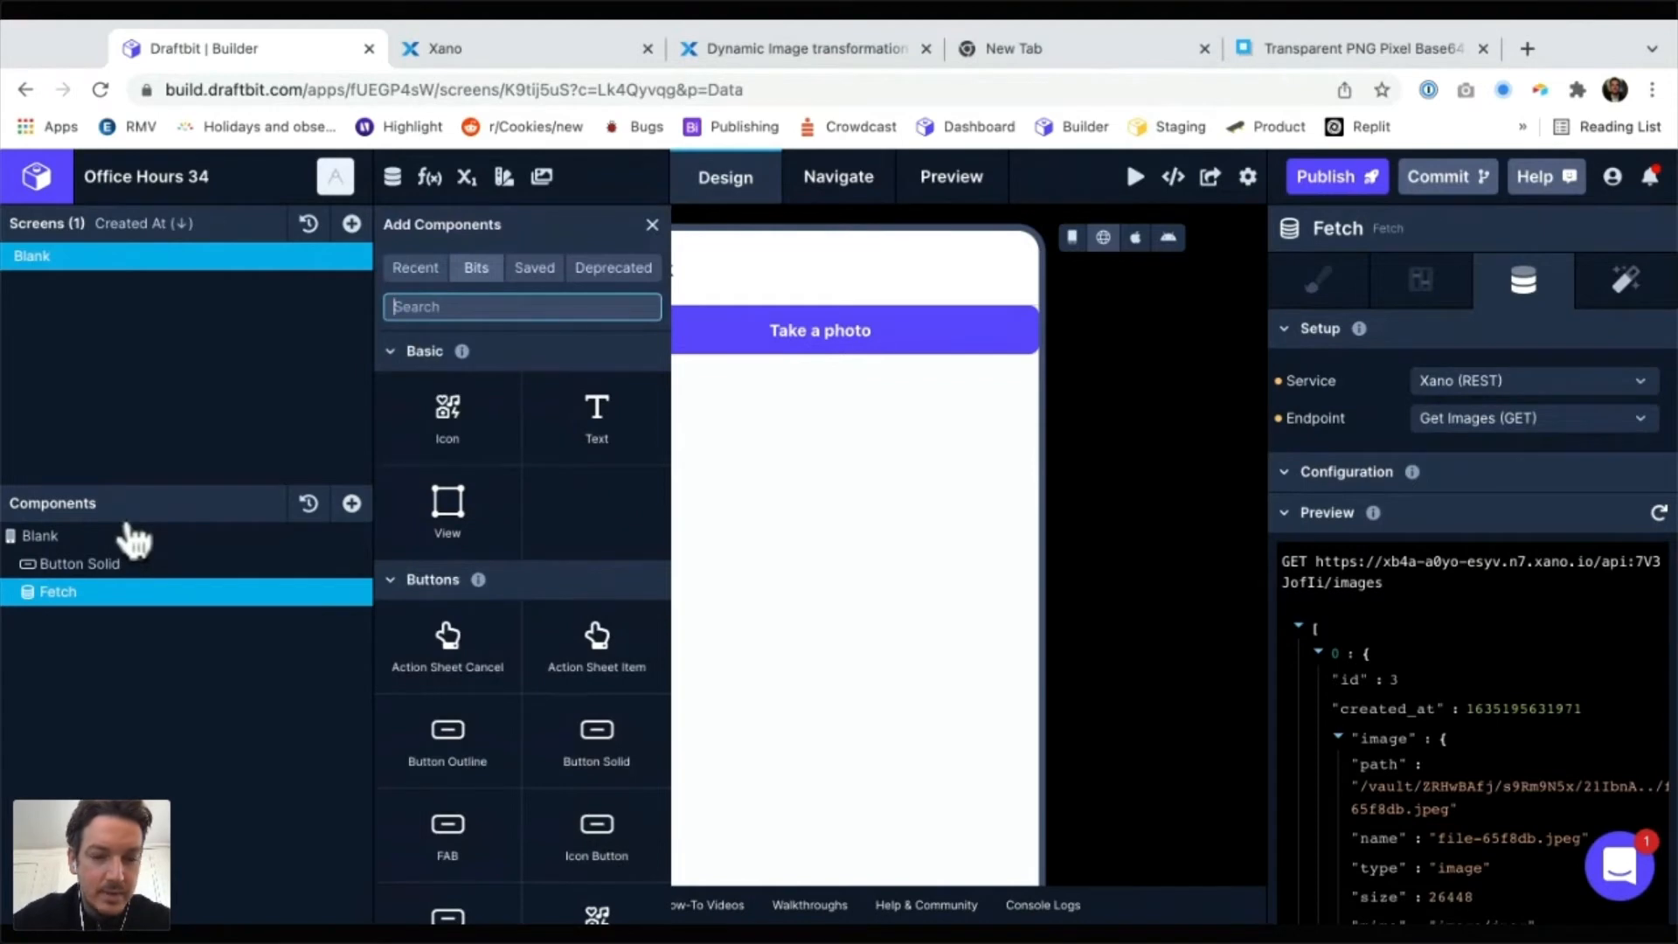
{"action": "type", "text": "list"}
{"action": "key", "text": "Return"}
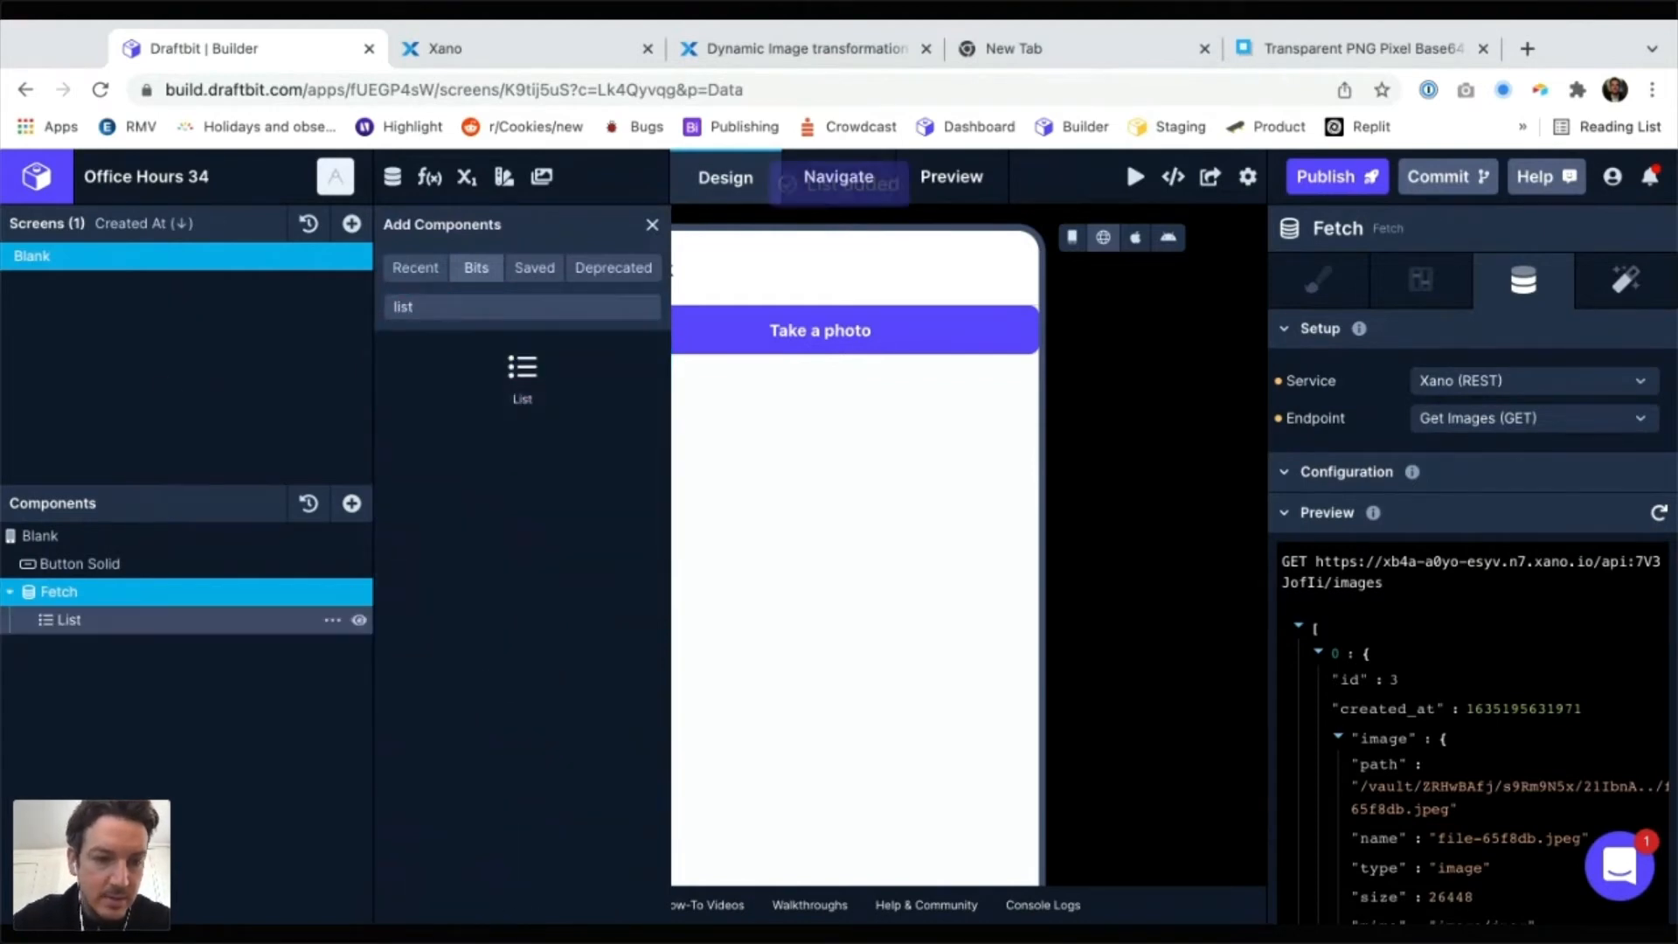
{"action": "left_click", "coordinate": [1534, 333]}
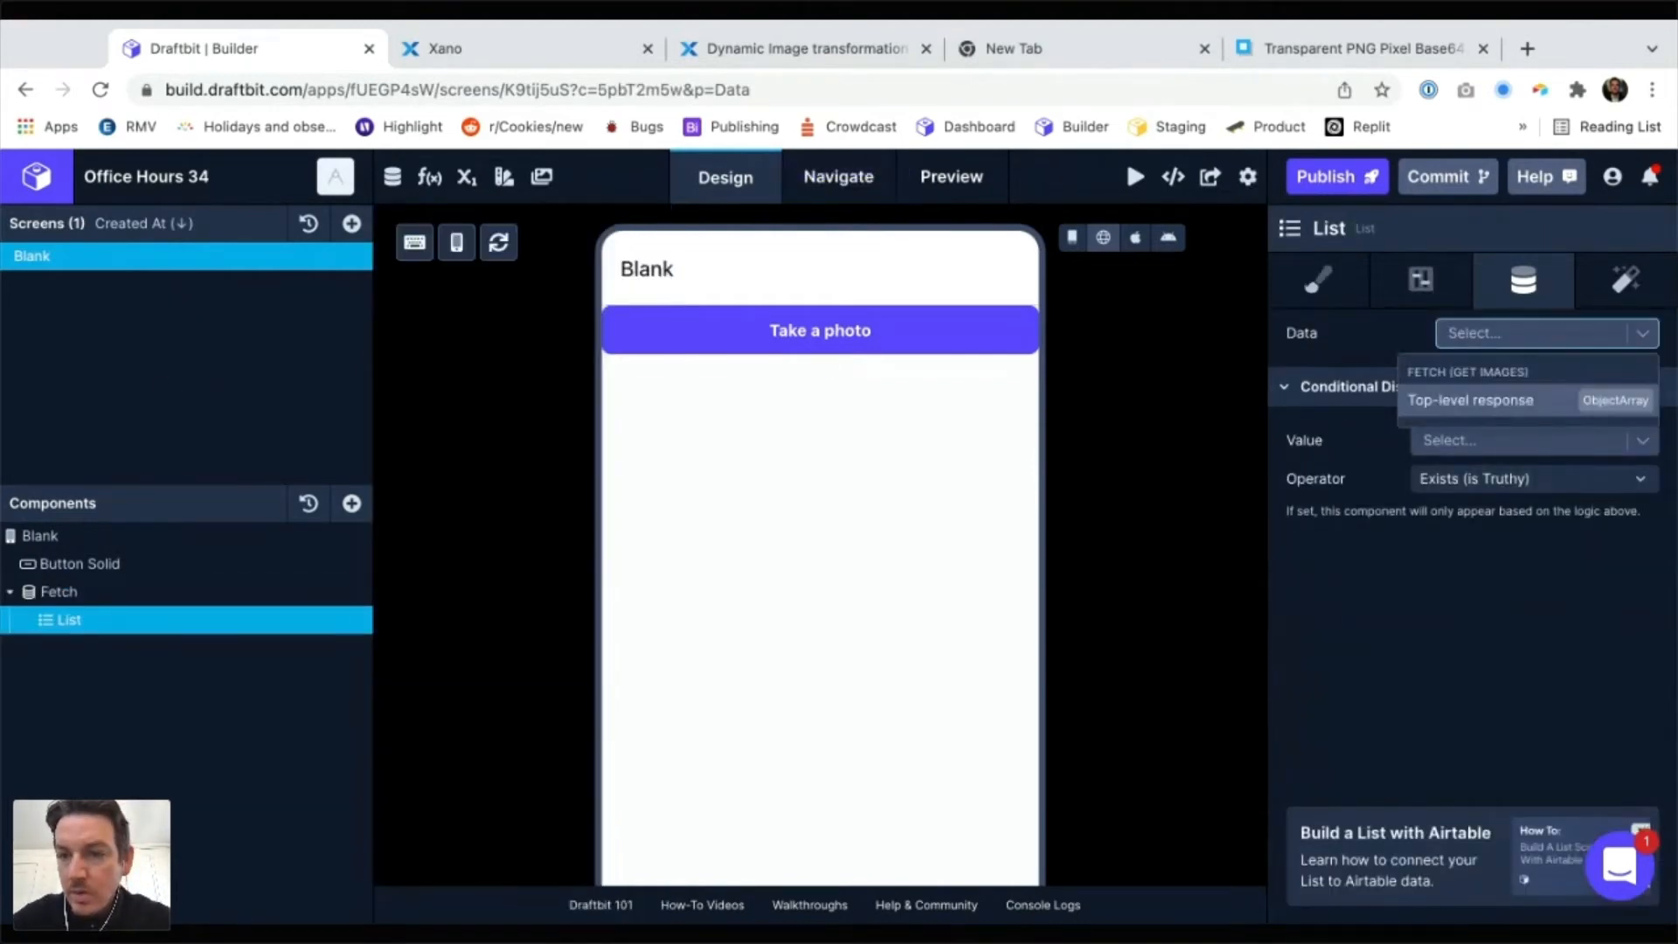
{"action": "left_click", "coordinate": [1470, 400]}
Add an Image component inside the List
{"action": "left_click", "coordinate": [352, 503]}
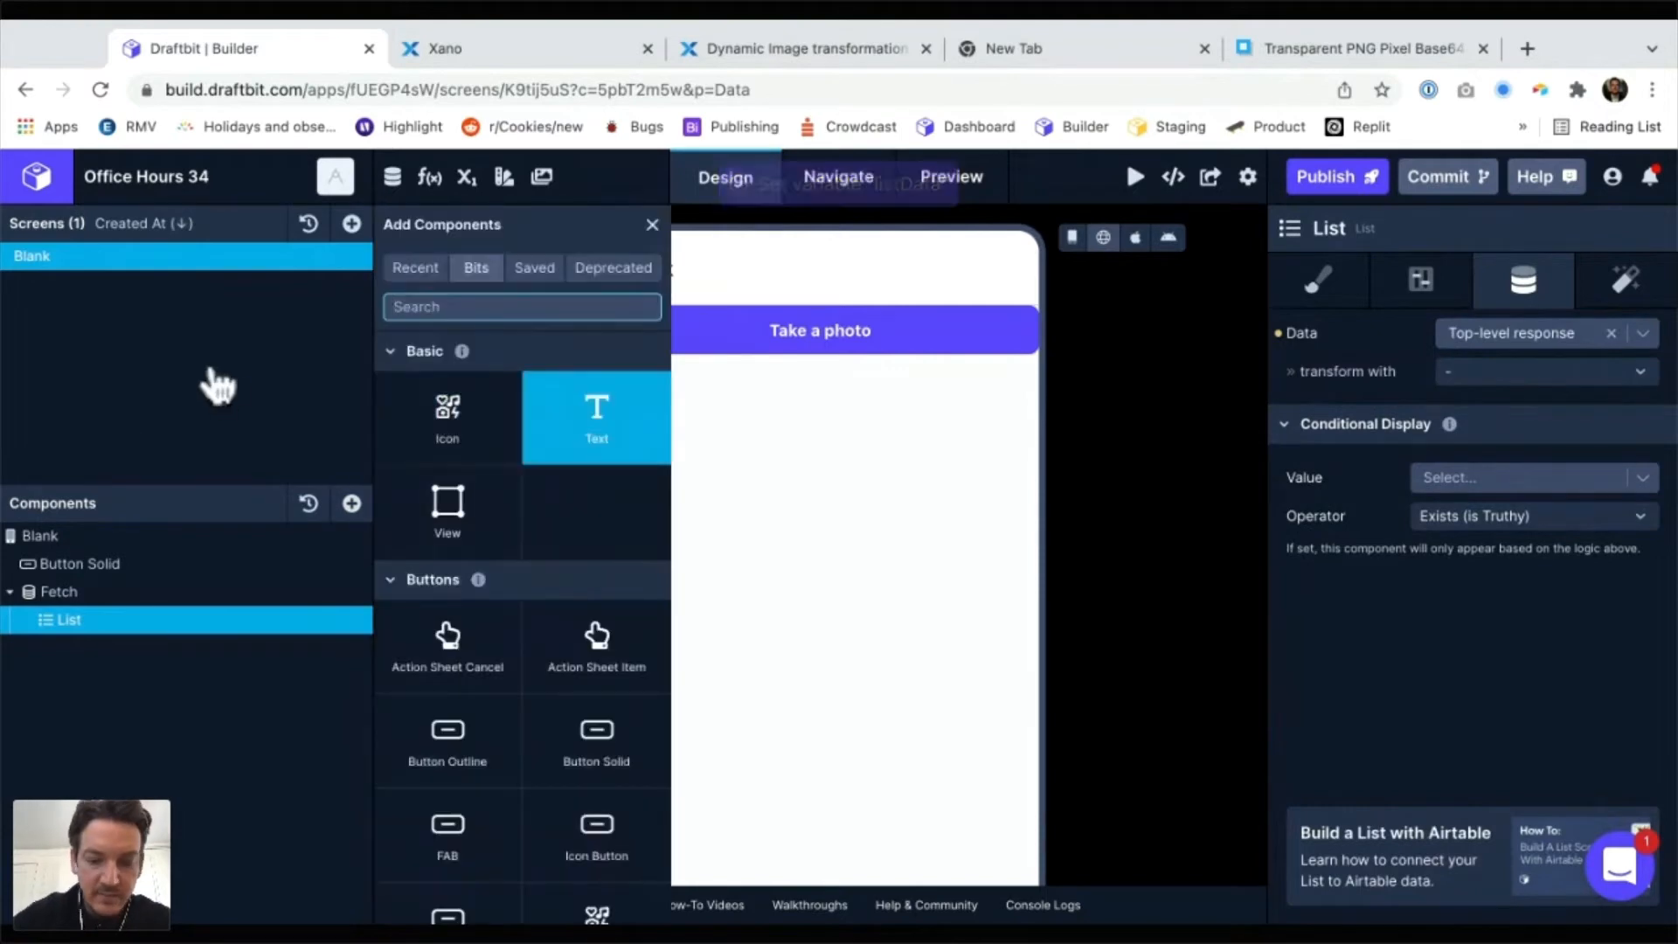
{"action": "type", "text": "image"}
{"action": "key", "text": "Down"}
{"action": "key", "text": "Return"}
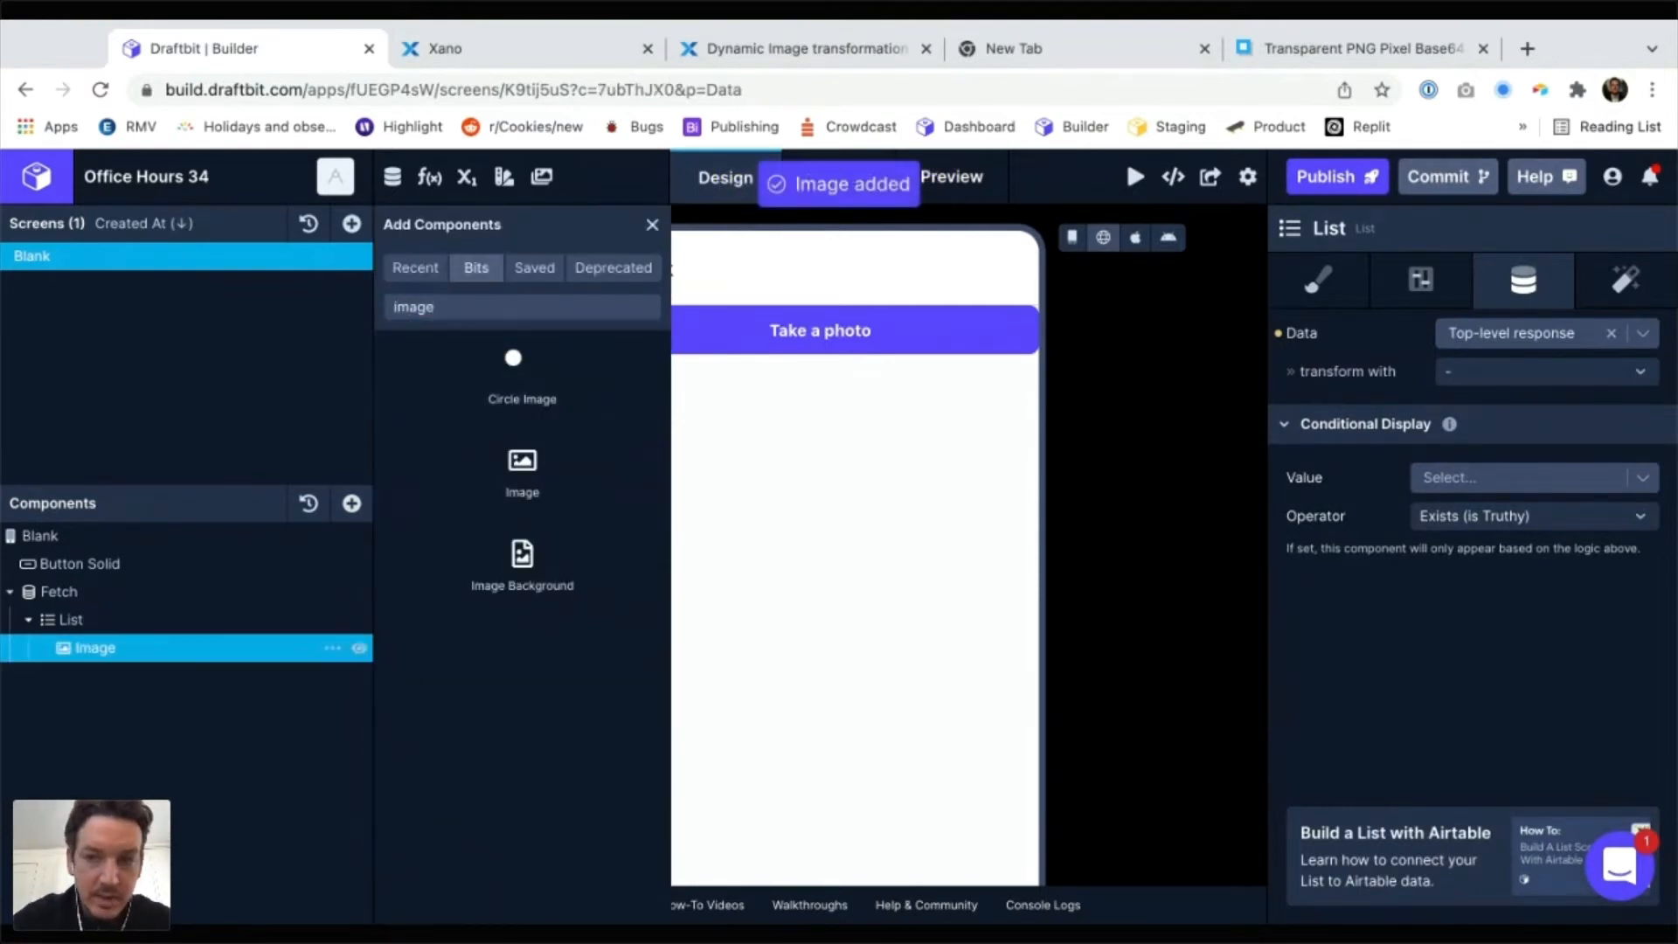
Set the image's source type to Data and its URL to {{_}}, and open the choices for the _ variable
{"action": "left_click", "coordinate": [1546, 381]}
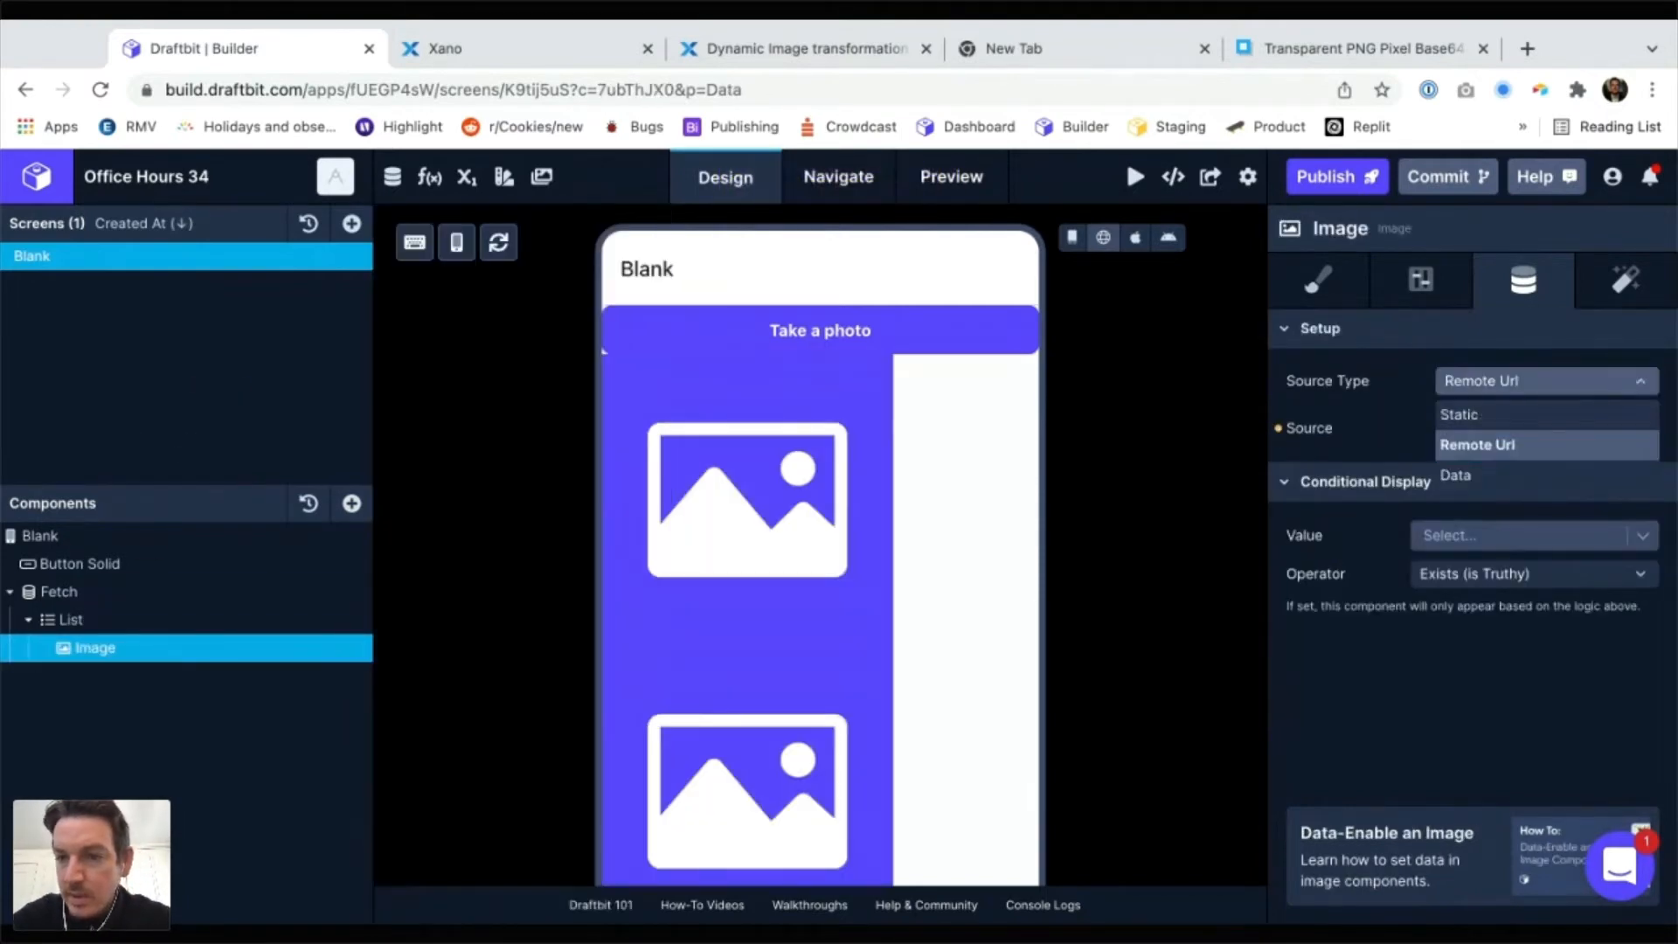
{"action": "left_click", "coordinate": [1456, 474]}
{"action": "left_click", "coordinate": [1460, 549]}
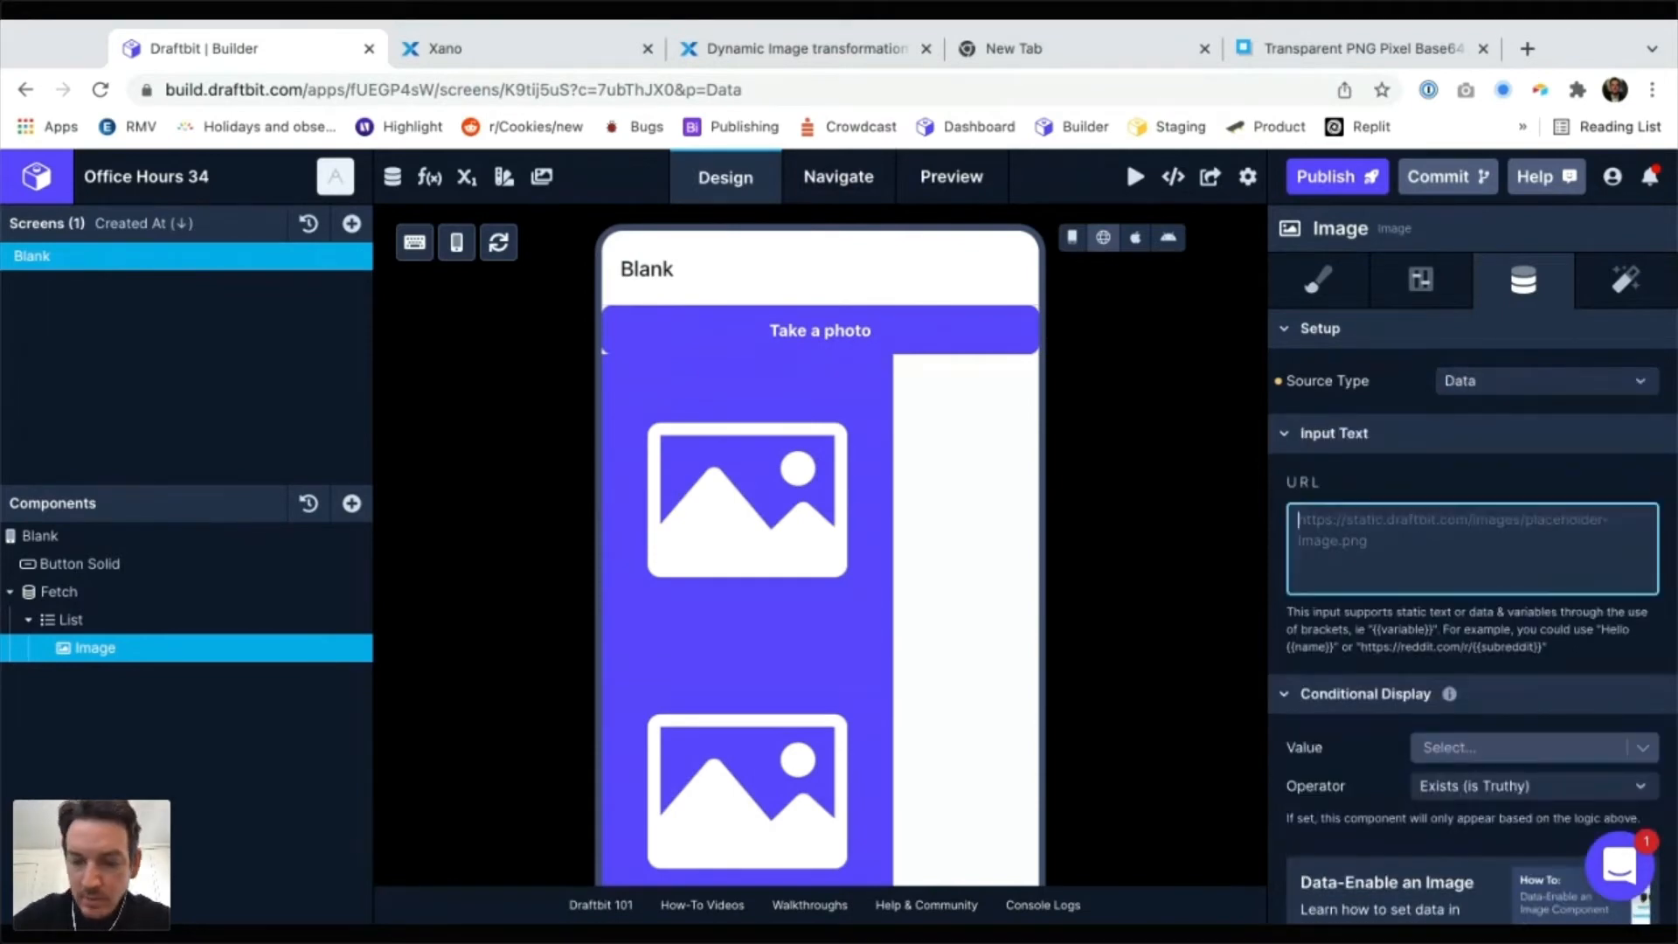
{"action": "type", "text": "{{_"}
{"action": "key", "text": "Tab"}
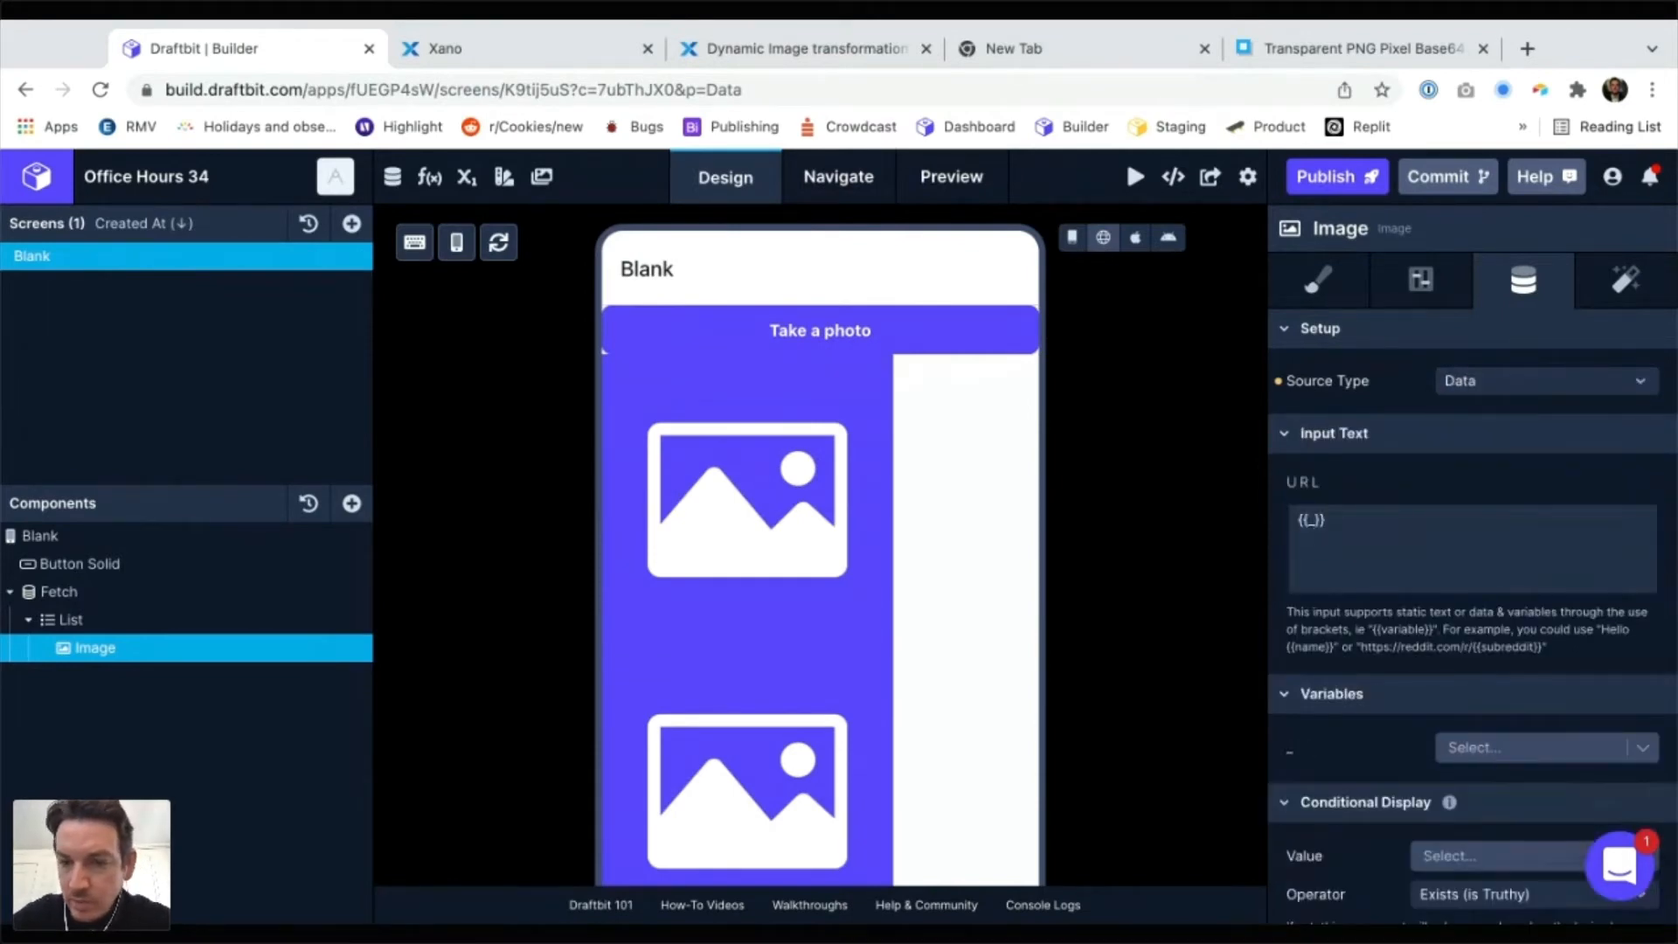
{"action": "left_click", "coordinate": [1529, 747]}
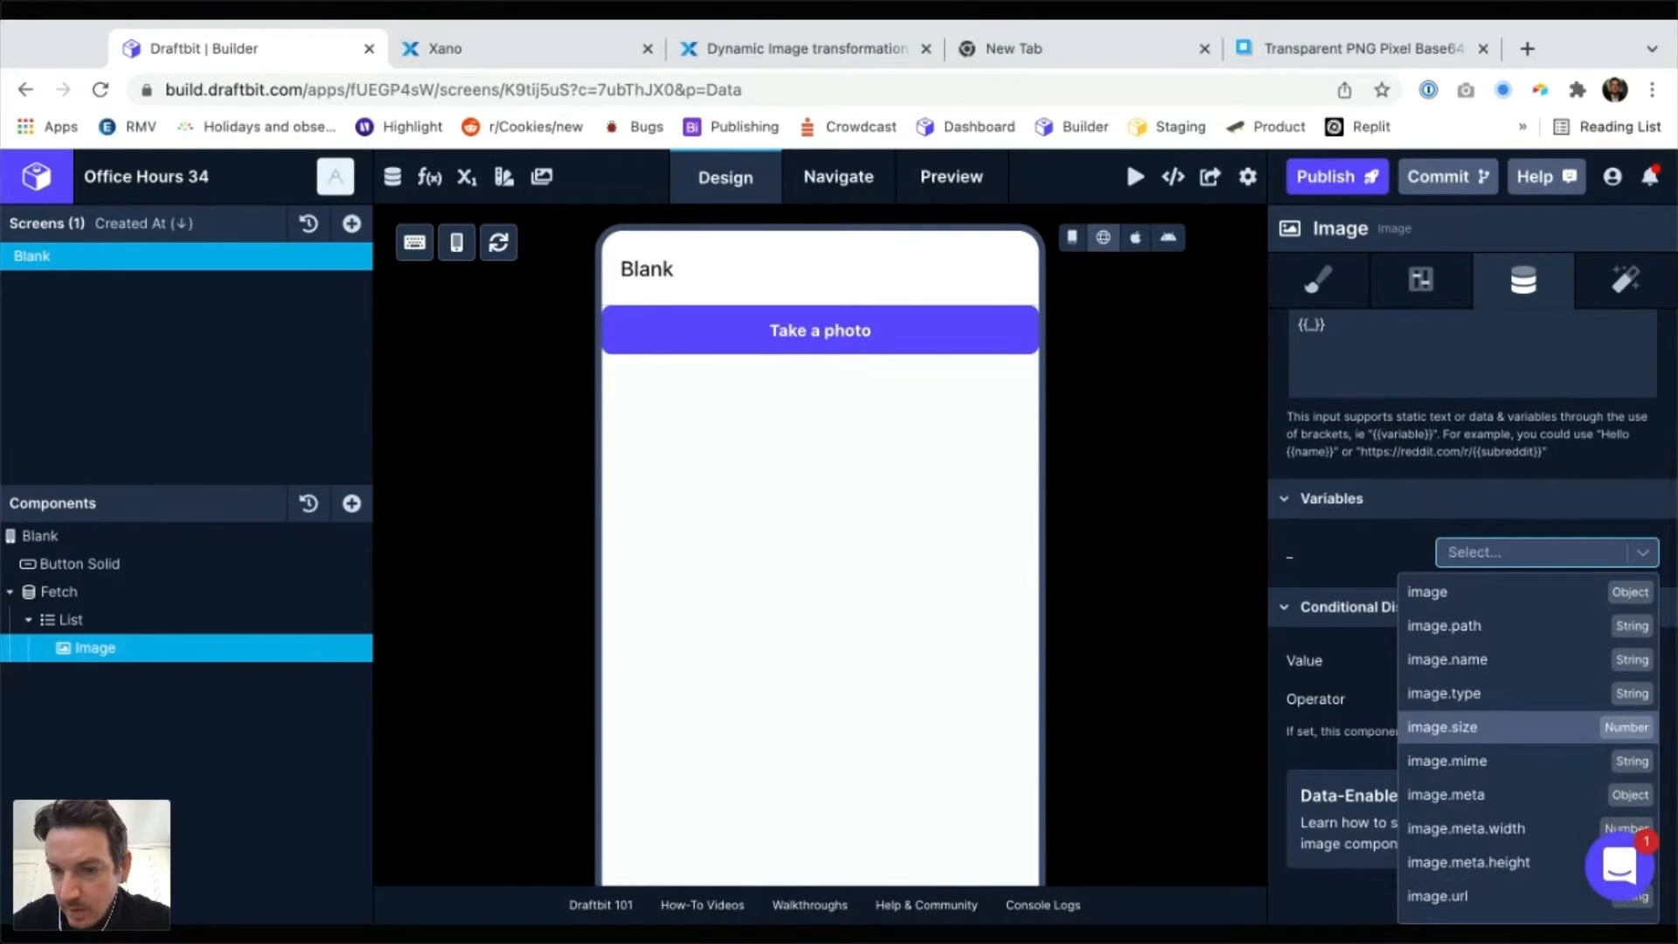
Switch to the Xano documentation and review the larger image size templates
{"action": "key", "text": "ctrl+Tab"}
{"action": "key", "text": "ctrl+Tab"}
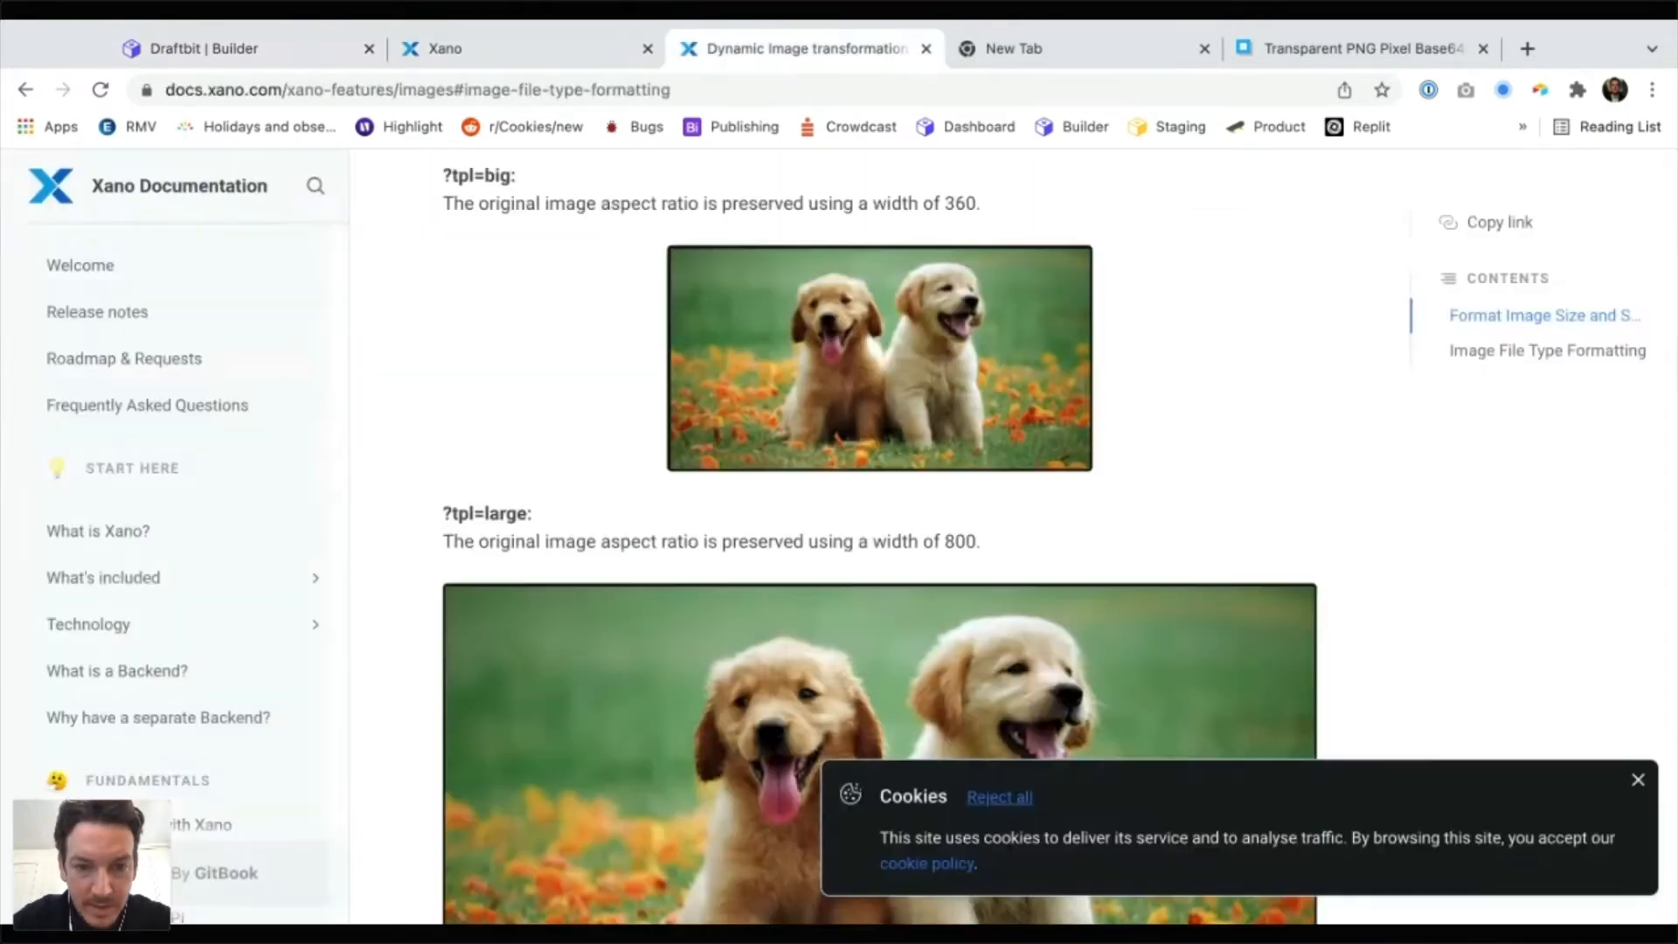
{"action": "scroll", "coordinate": [1611, 667], "scroll_direction": "down", "scroll_amount": 10}
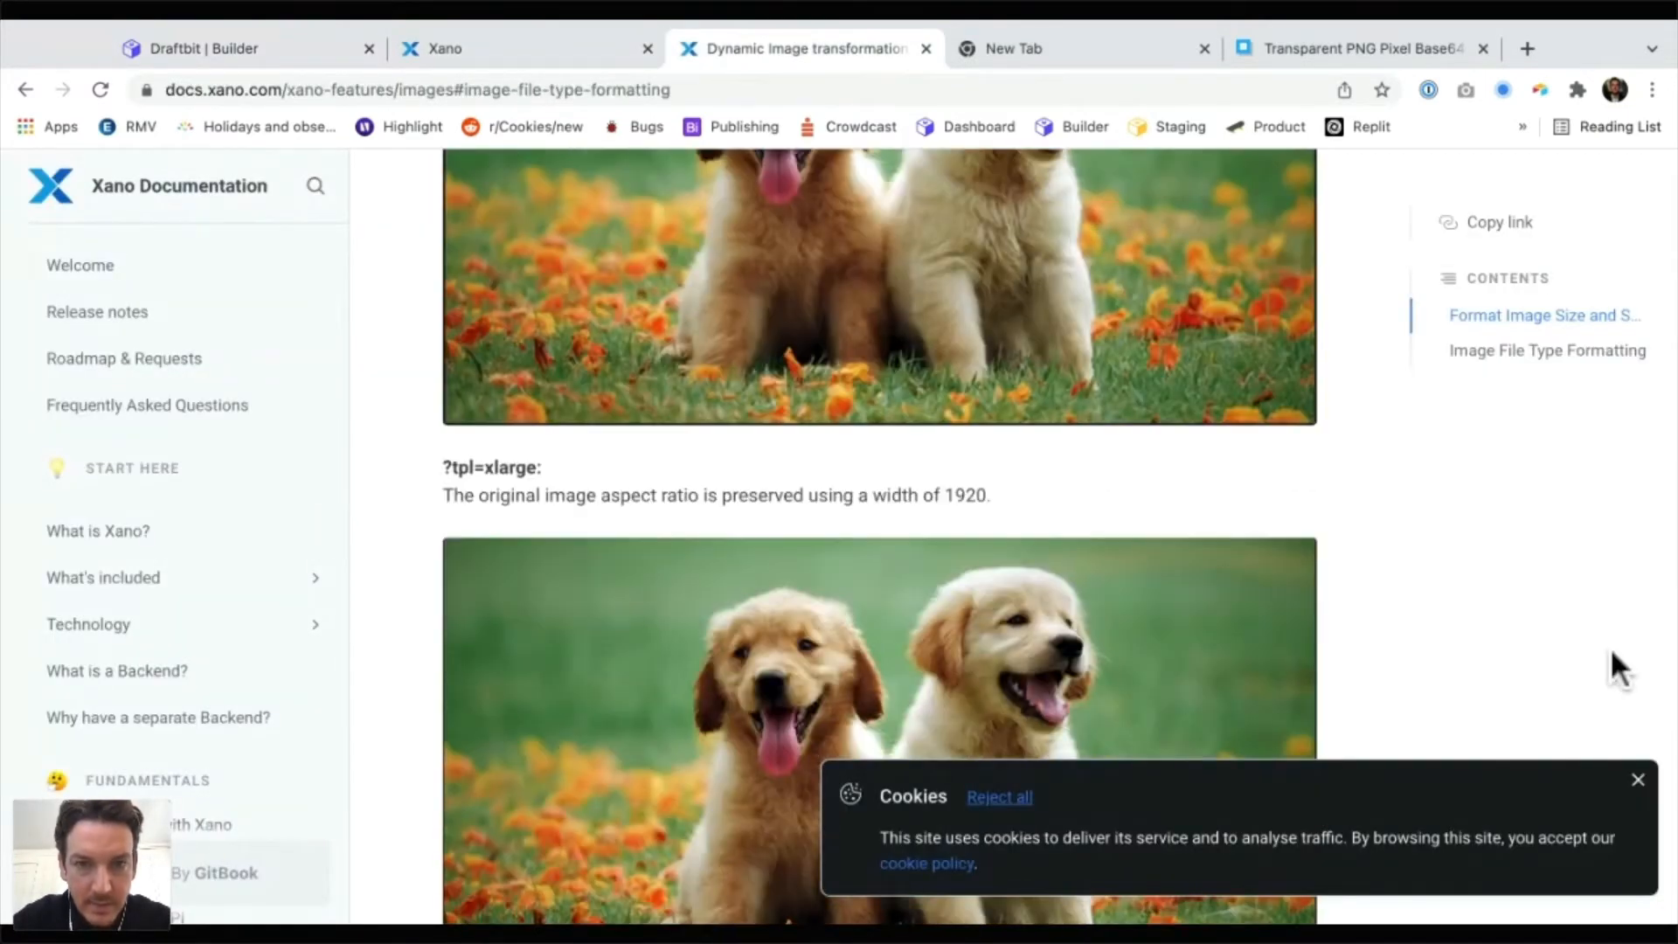
Run the GET /images query in Xano's Run & Debug and examine the image fields in its response
{"action": "key", "text": "ctrl+shift+Tab"}
{"action": "left_click", "coordinate": [1509, 185]}
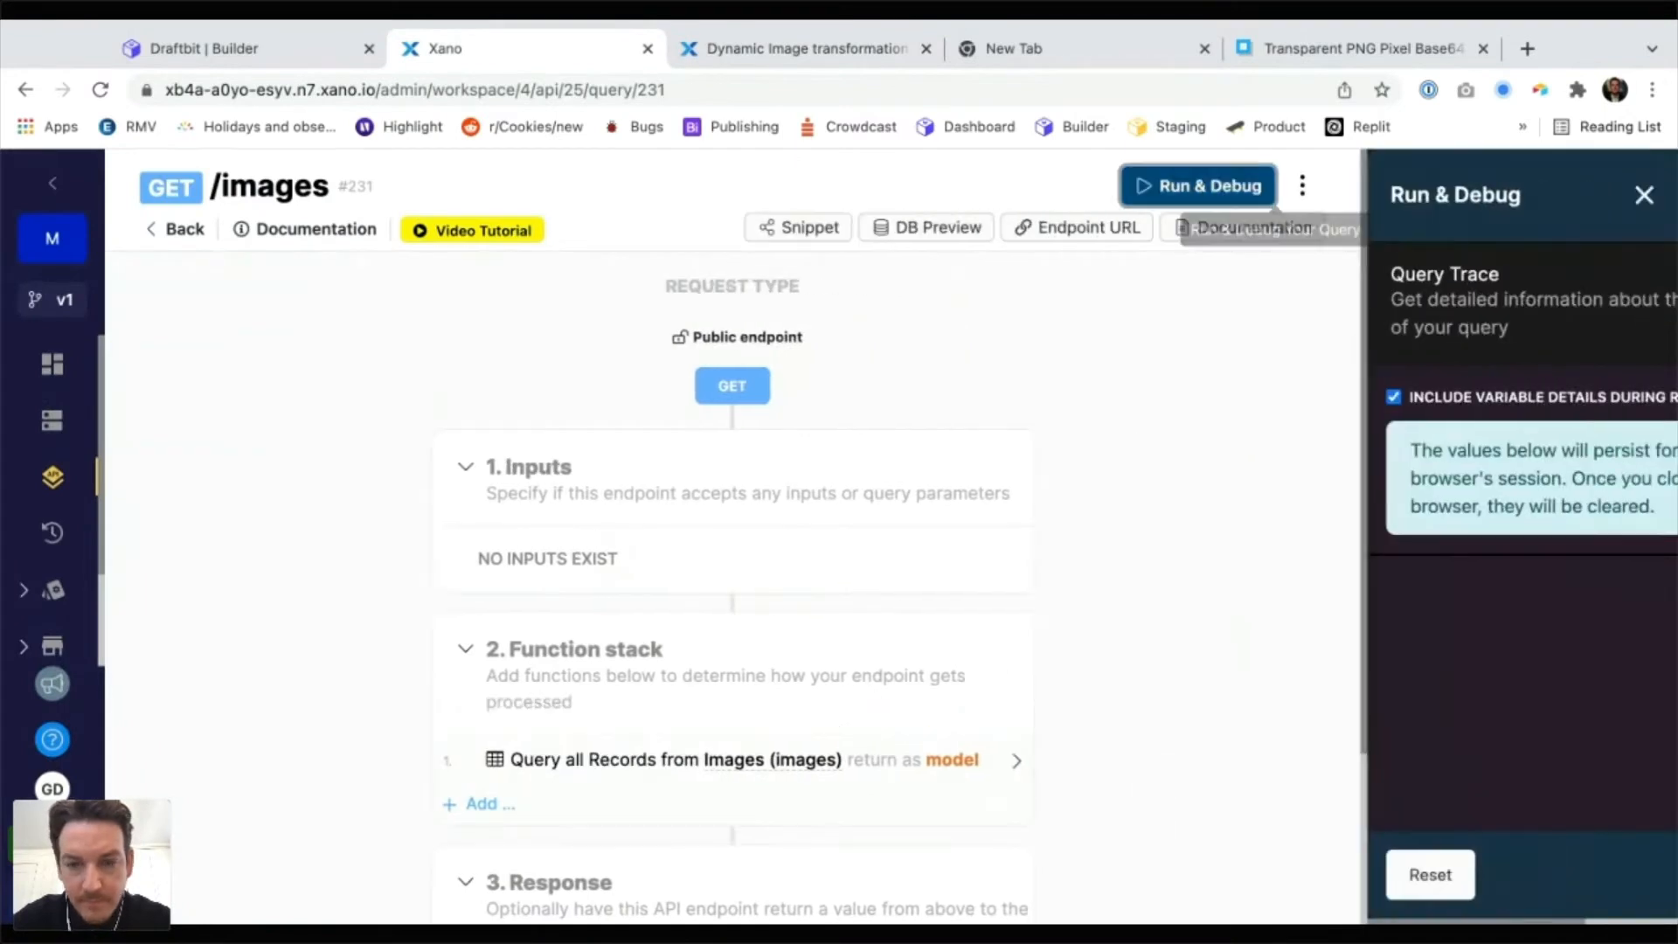
{"action": "scroll", "coordinate": [1325, 665], "scroll_direction": "down", "scroll_amount": 2}
{"action": "left_click", "coordinate": [1603, 880]}
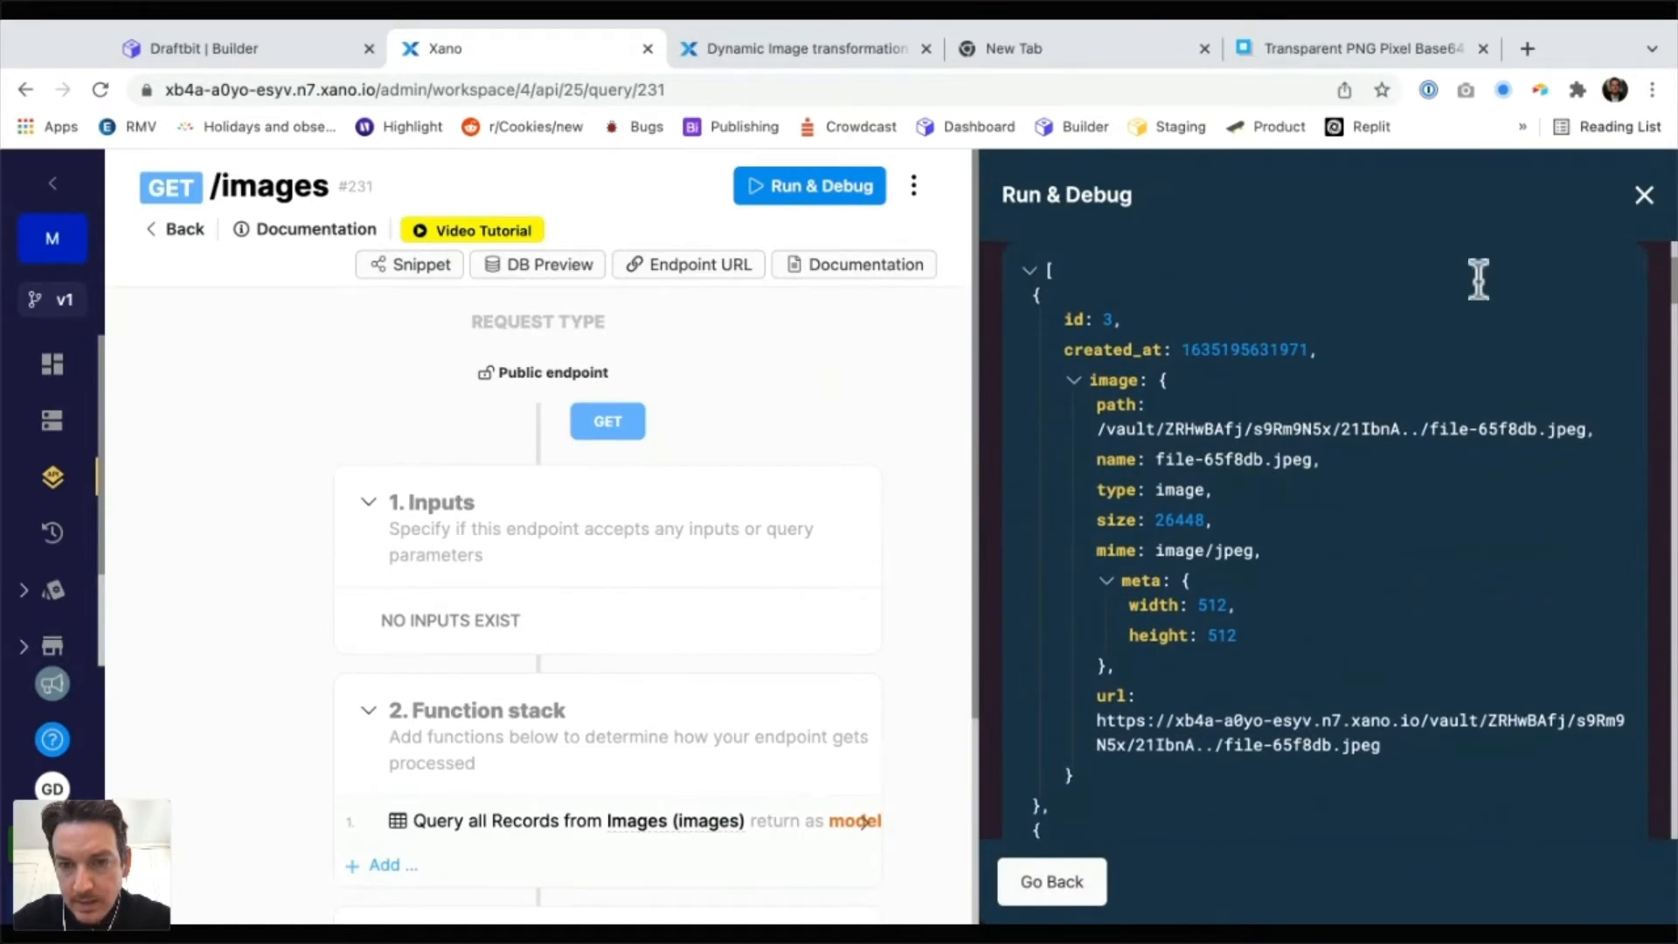
{"action": "key", "text": "ctrl+shift+Tab"}
{"action": "key", "text": "ctrl+Tab"}
{"action": "key", "text": "ctrl+Tab"}
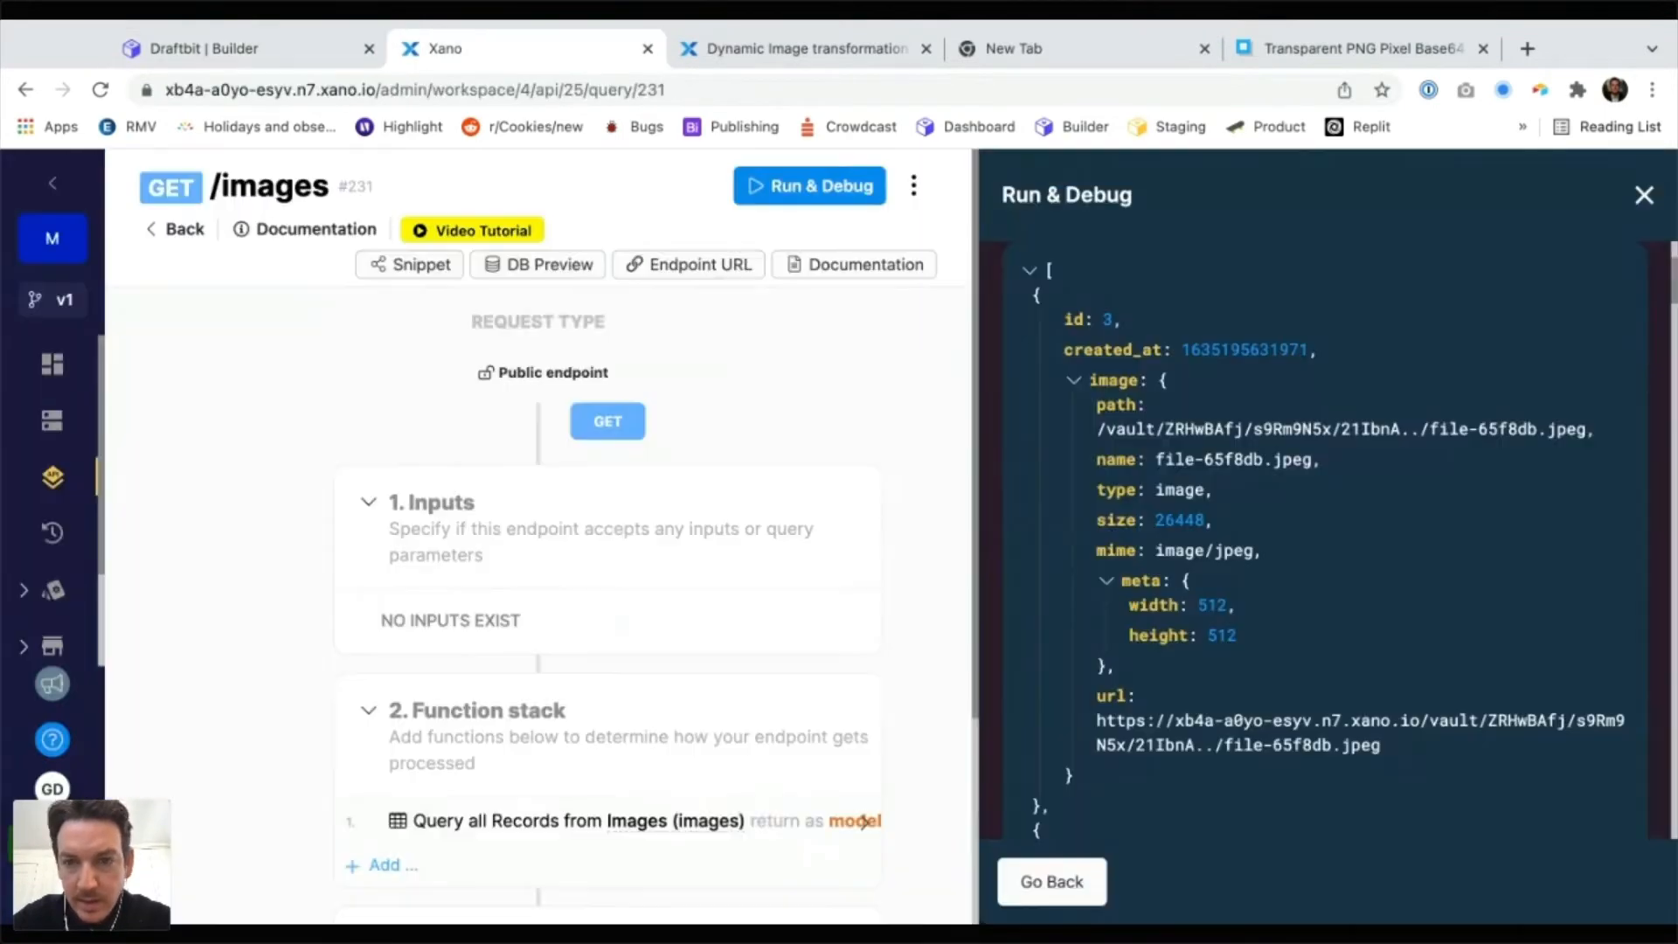
Return to the Draftbit builder and bind the Image URL's _ variable to image.url
{"action": "key", "text": "ctrl+shift+Tab"}
{"action": "key", "text": "ctrl+shift+Tab"}
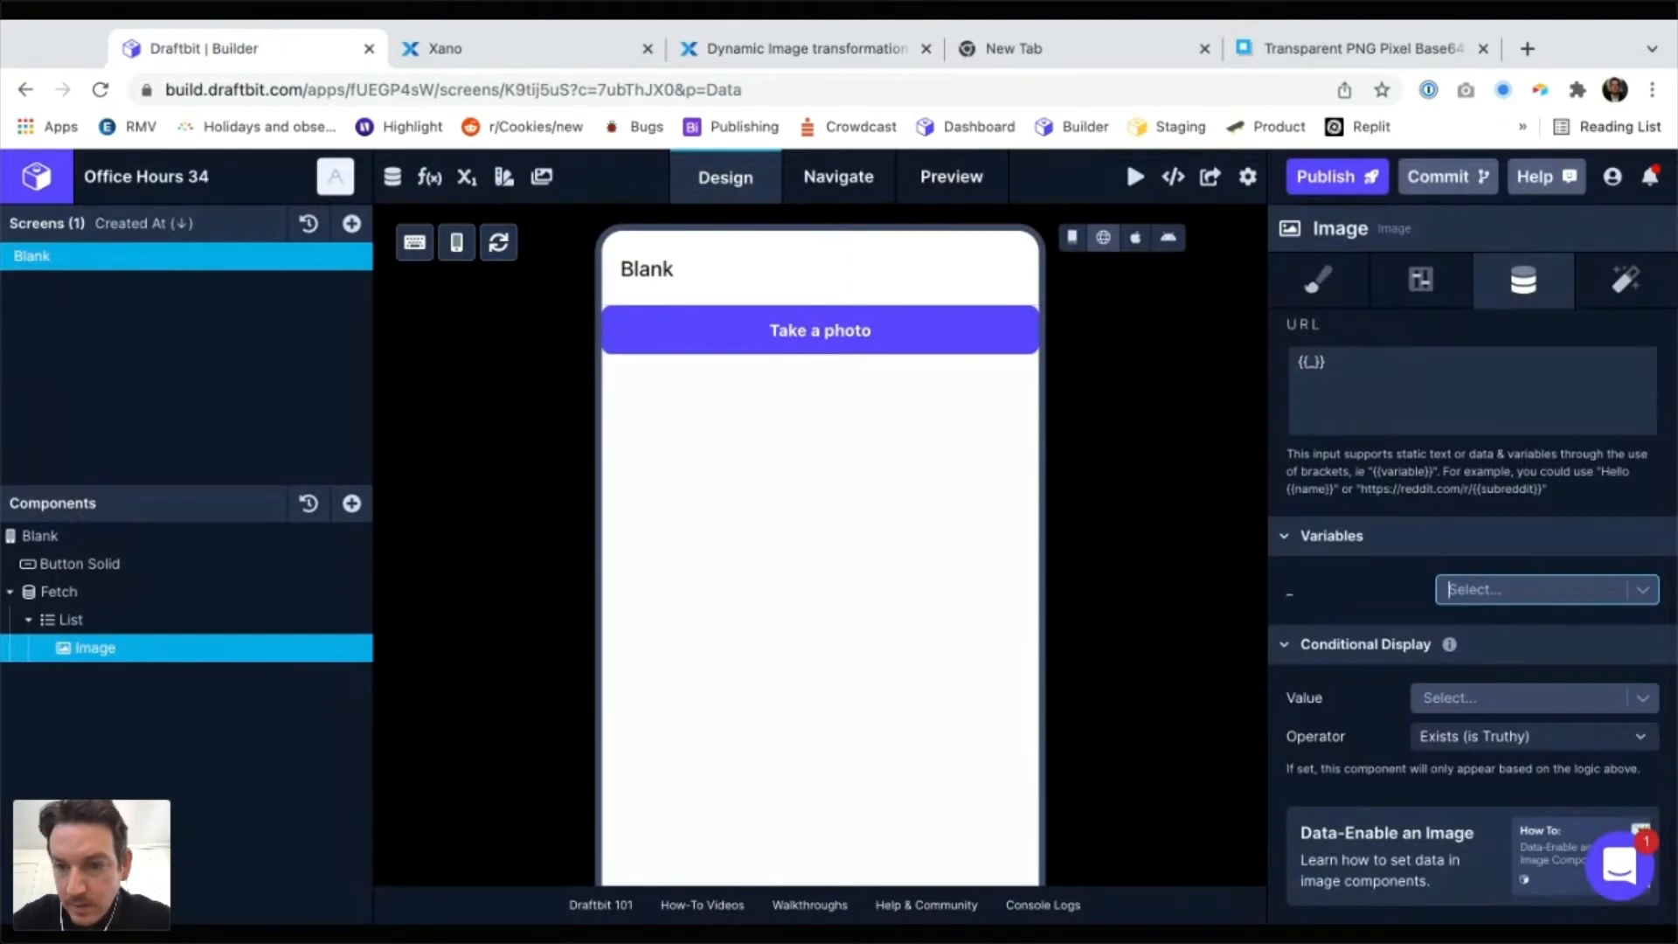
{"action": "left_click", "coordinate": [1539, 588]}
{"action": "scroll", "coordinate": [1527, 690], "scroll_direction": "down", "scroll_amount": 1}
{"action": "scroll", "coordinate": [1528, 690], "scroll_direction": "down", "scroll_amount": 3}
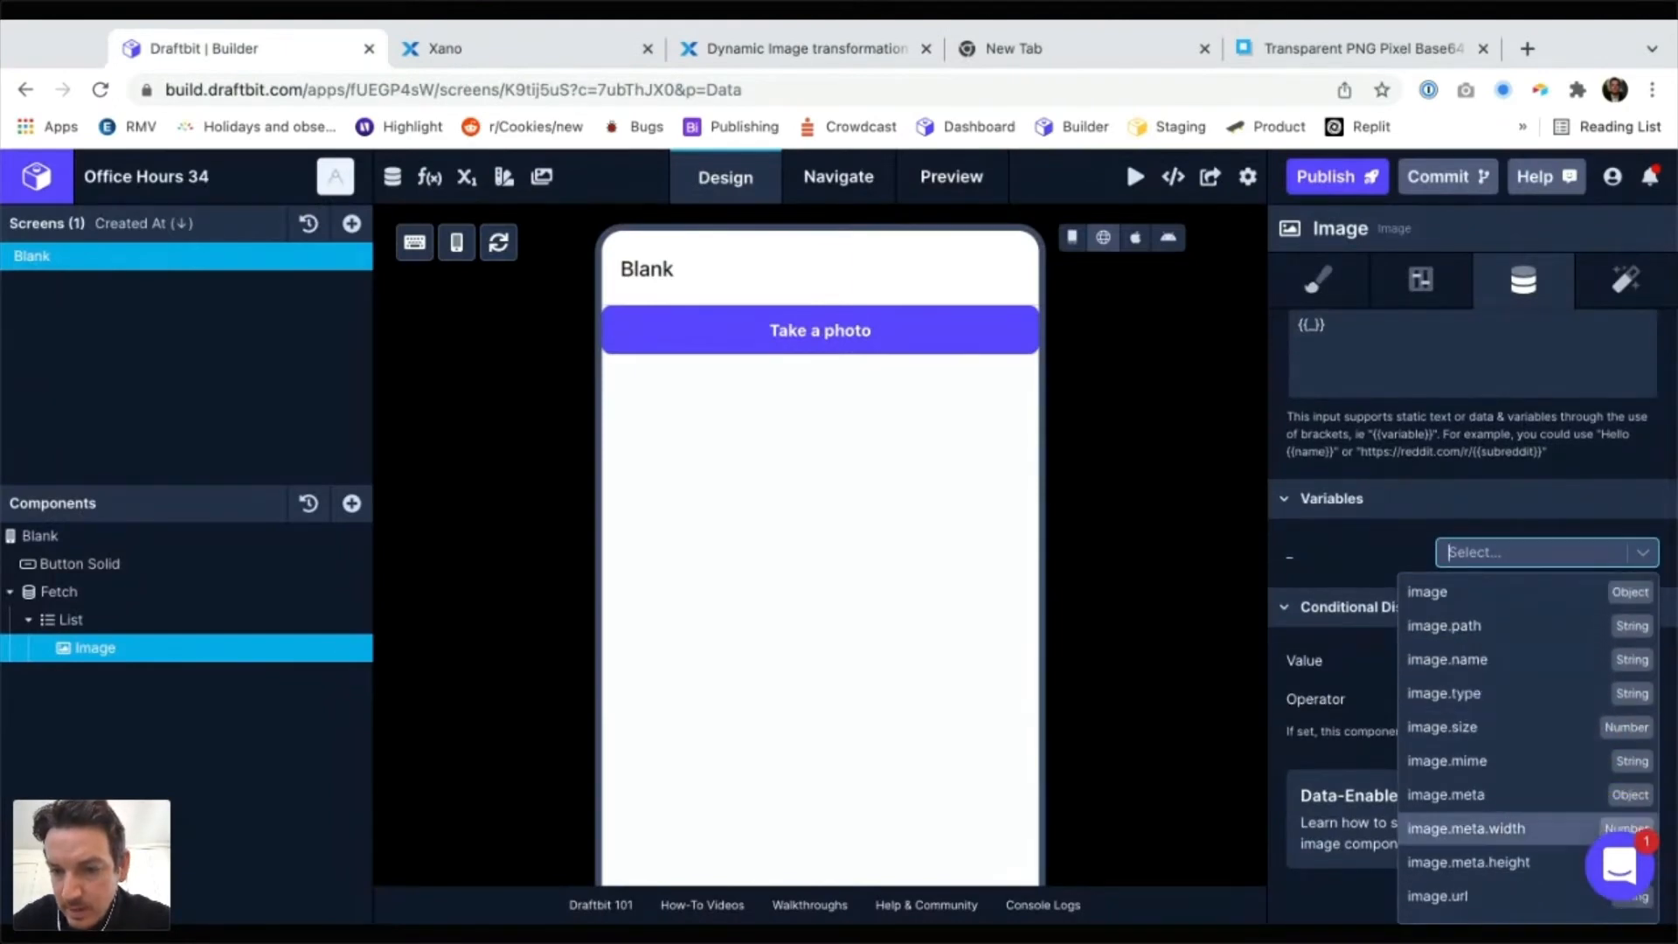
{"action": "left_click", "coordinate": [1486, 896]}
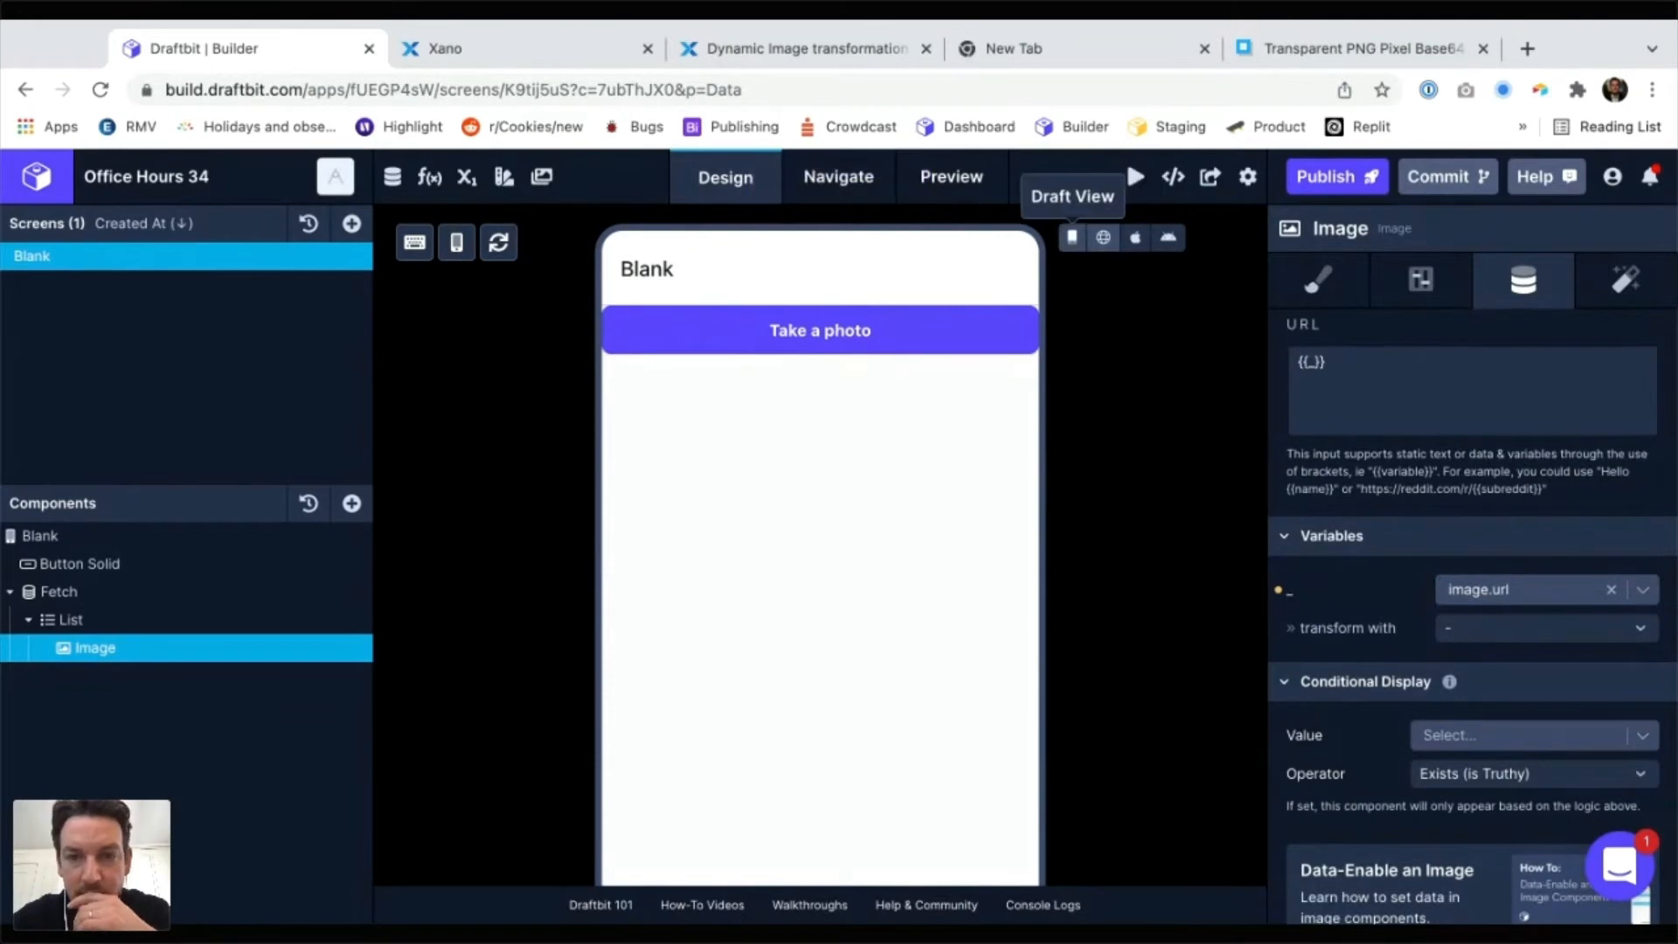
Reload the web preview of the Blank screen and look through the images in the list
{"action": "left_click", "coordinate": [1073, 238]}
{"action": "left_click", "coordinate": [1103, 238]}
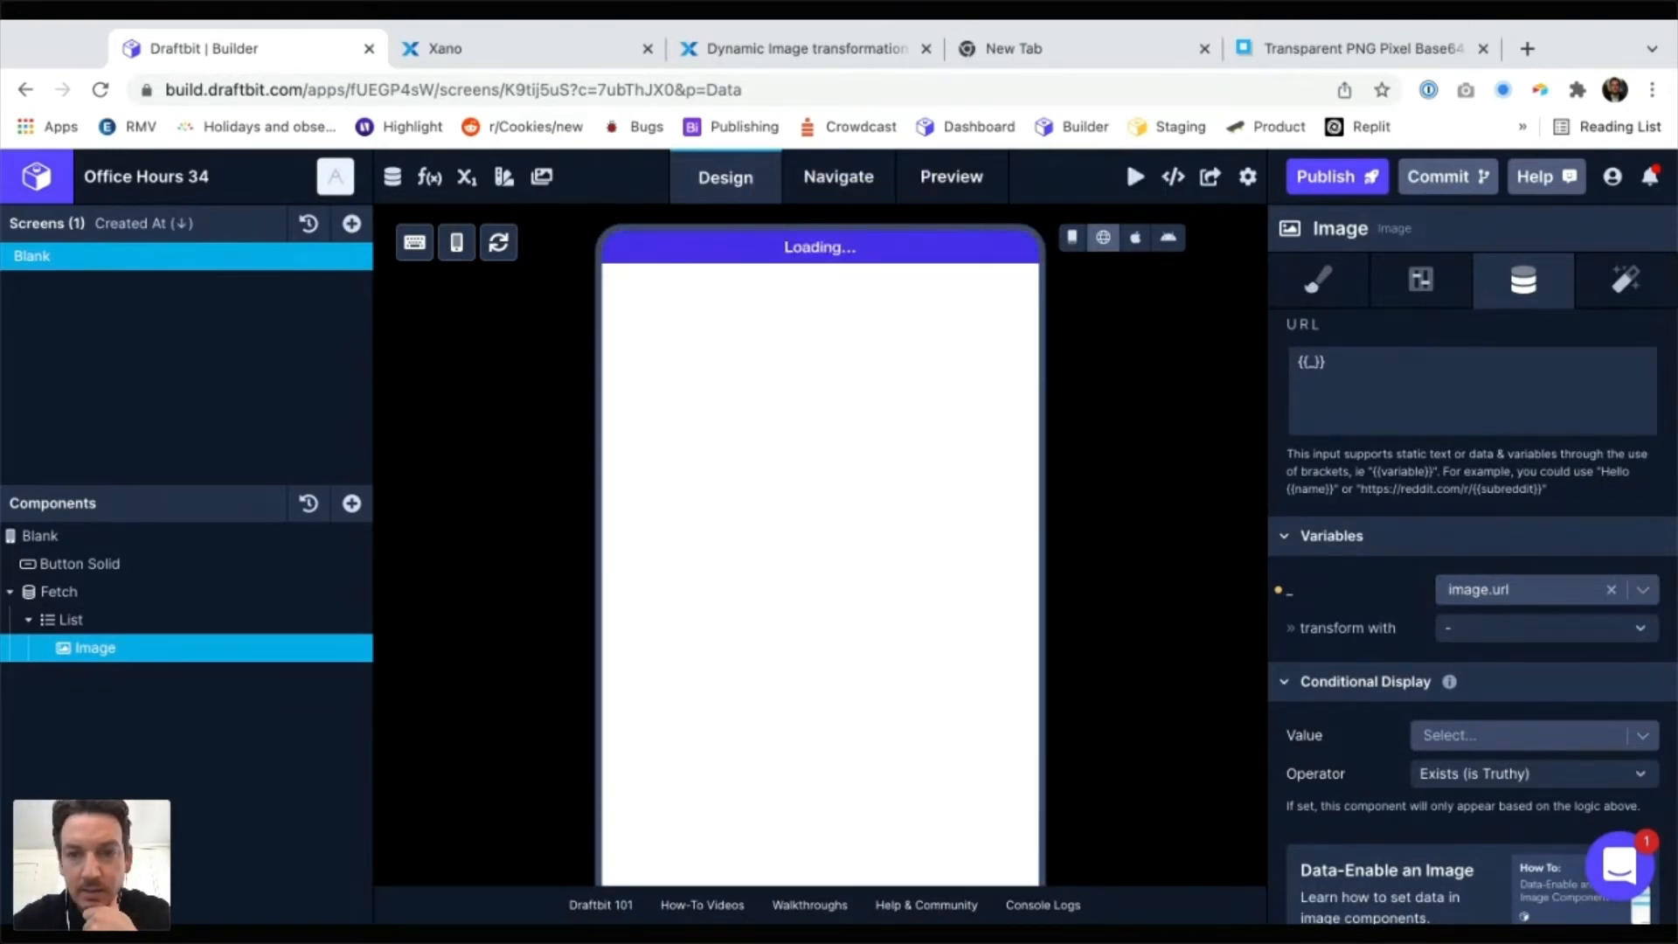
{"action": "scroll", "coordinate": [763, 553], "scroll_direction": "down", "scroll_amount": 8}
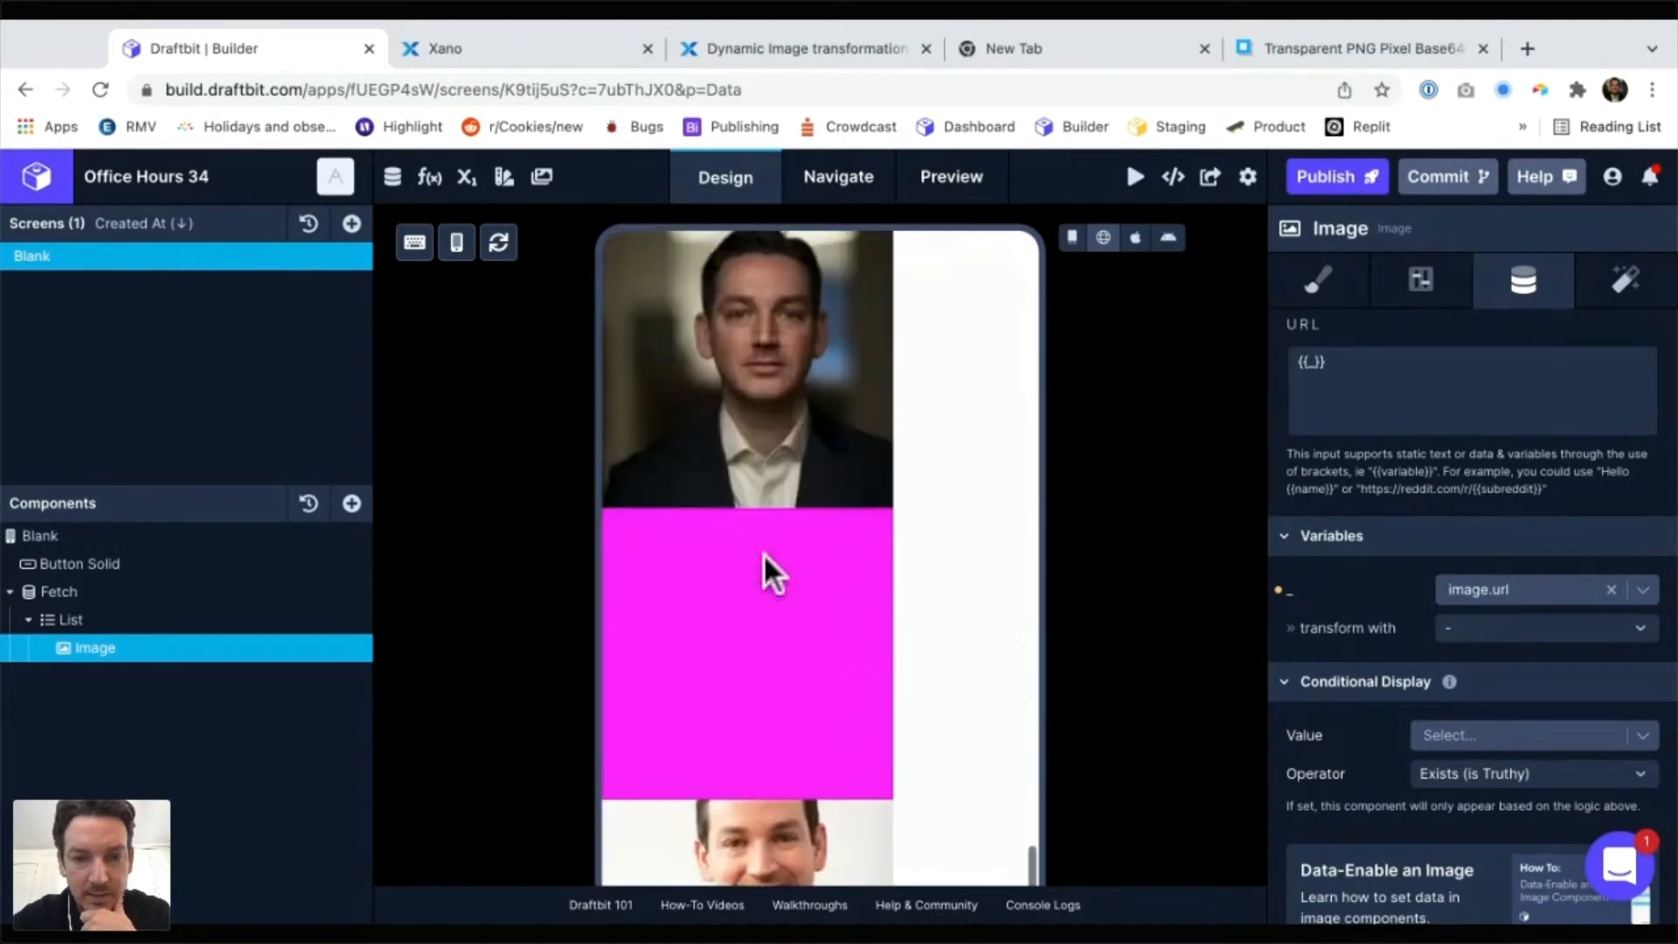
{"action": "scroll", "coordinate": [763, 552], "scroll_direction": "down", "scroll_amount": 3}
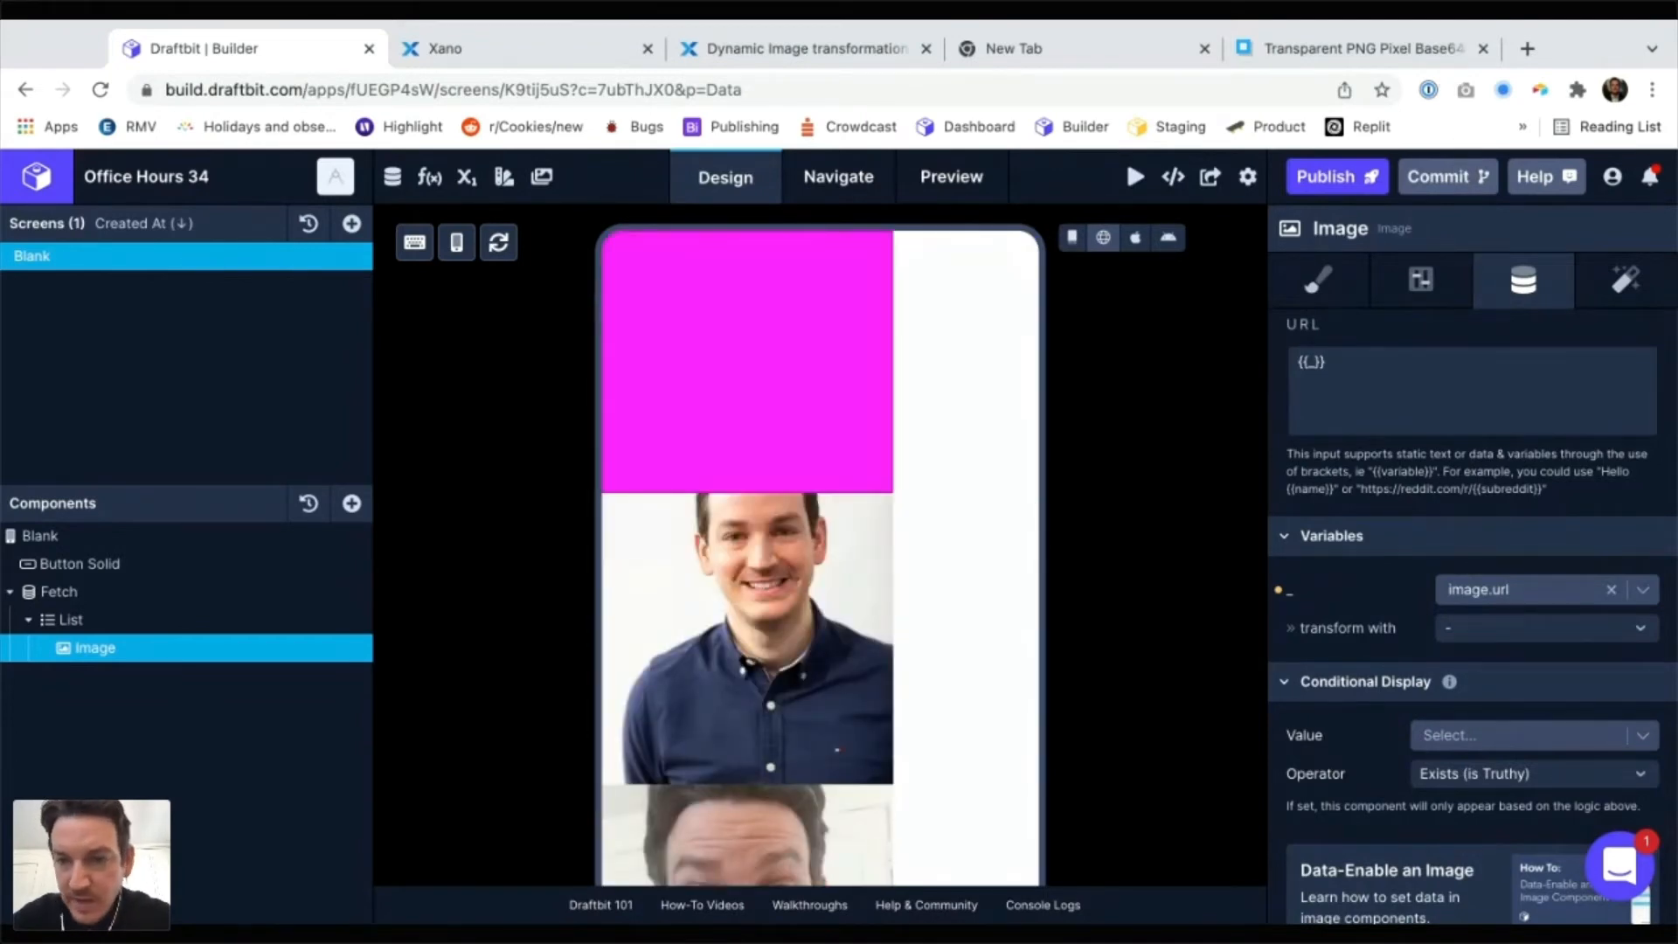
Copy the ?tpl=tiny: template parameter from the Xano documentation for use in the Image's URL
{"action": "left_click", "coordinate": [1328, 363]}
{"action": "key", "text": "ctrl+Tab"}
{"action": "key", "text": "ctrl+Tab"}
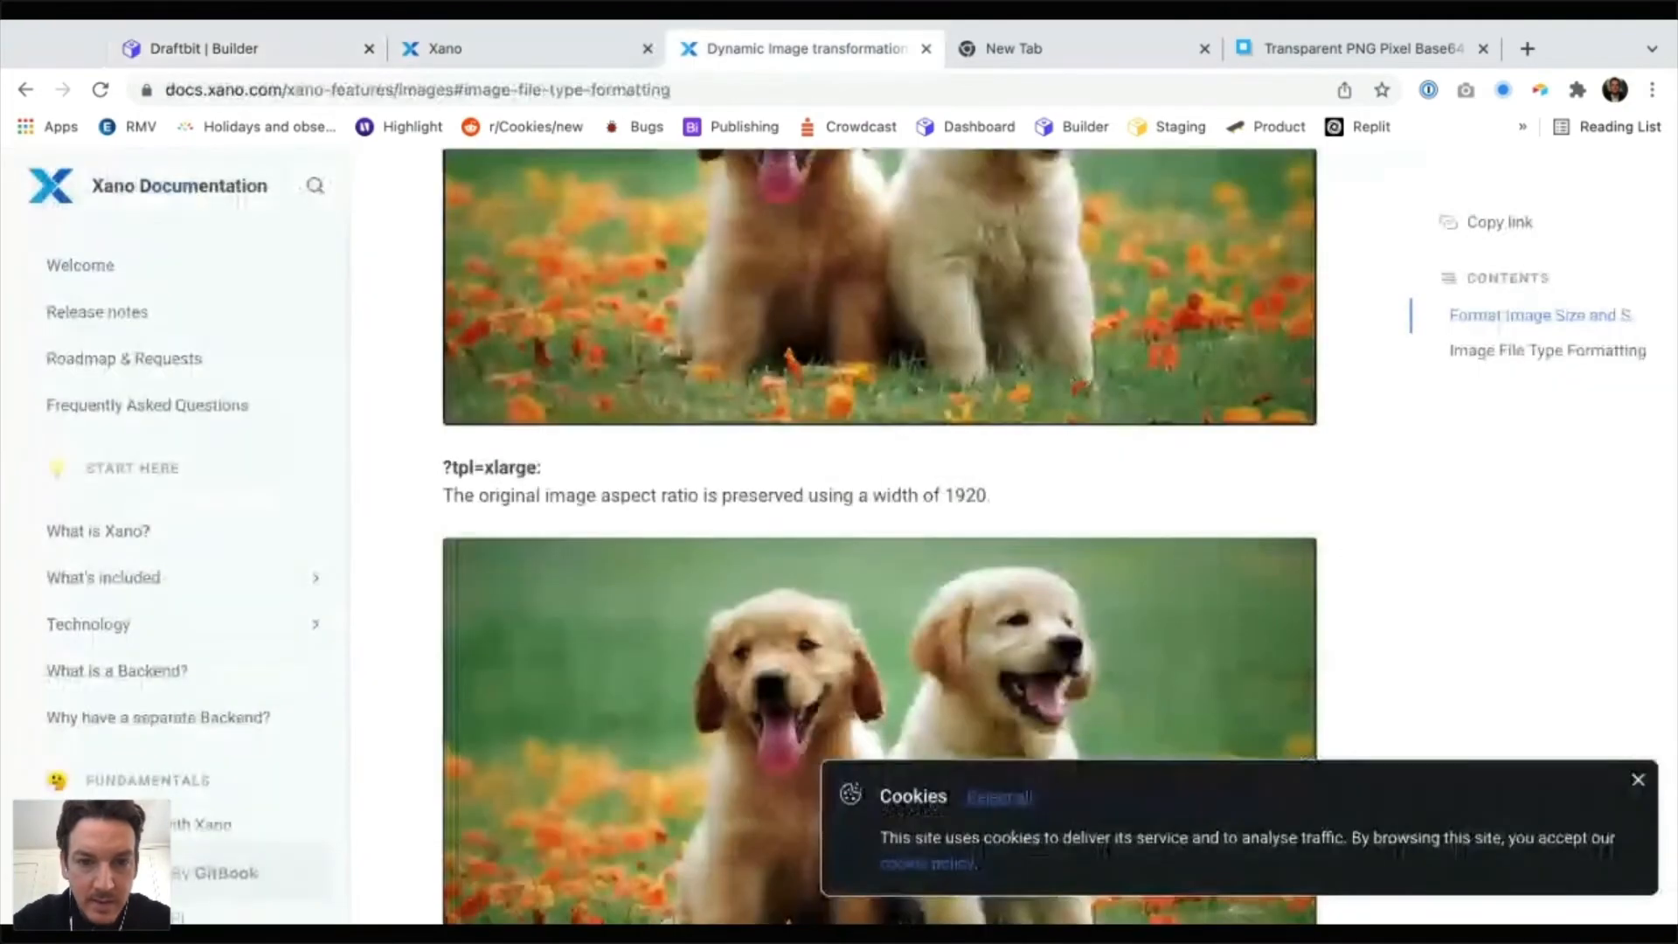
{"action": "scroll", "coordinate": [511, 497], "scroll_direction": "up", "scroll_amount": 9}
{"action": "scroll", "coordinate": [511, 496], "scroll_direction": "up", "scroll_amount": 6}
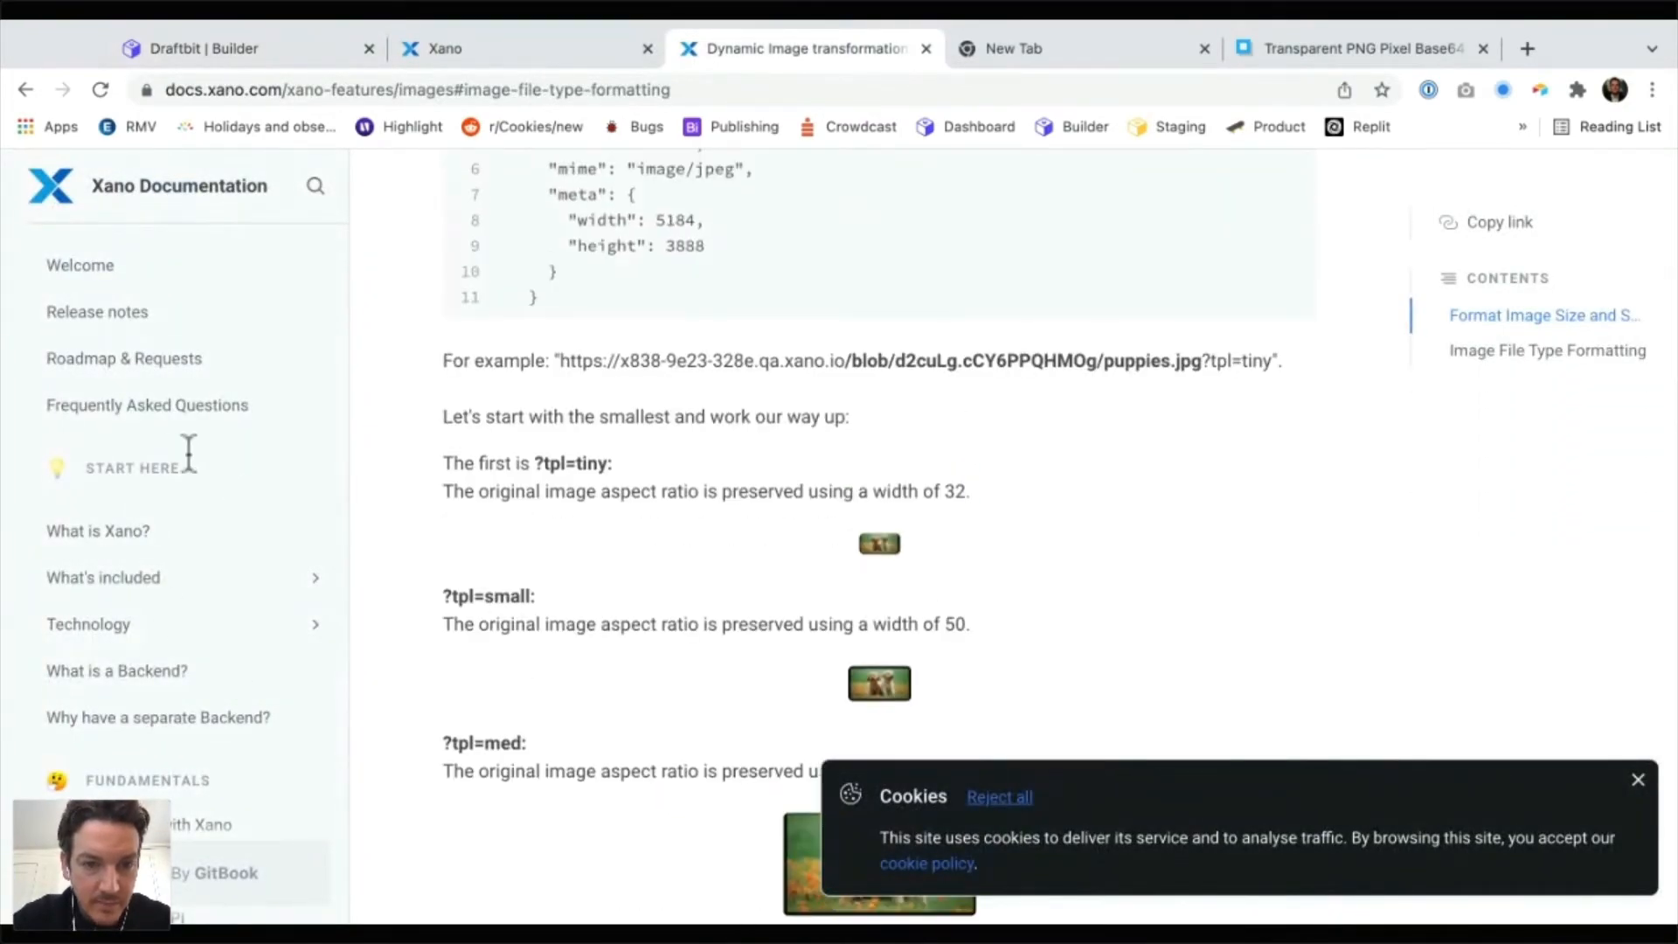
{"action": "left_click_drag", "start_coordinate": [535, 463], "coordinate": [613, 463]}
{"action": "key", "text": "super+c"}
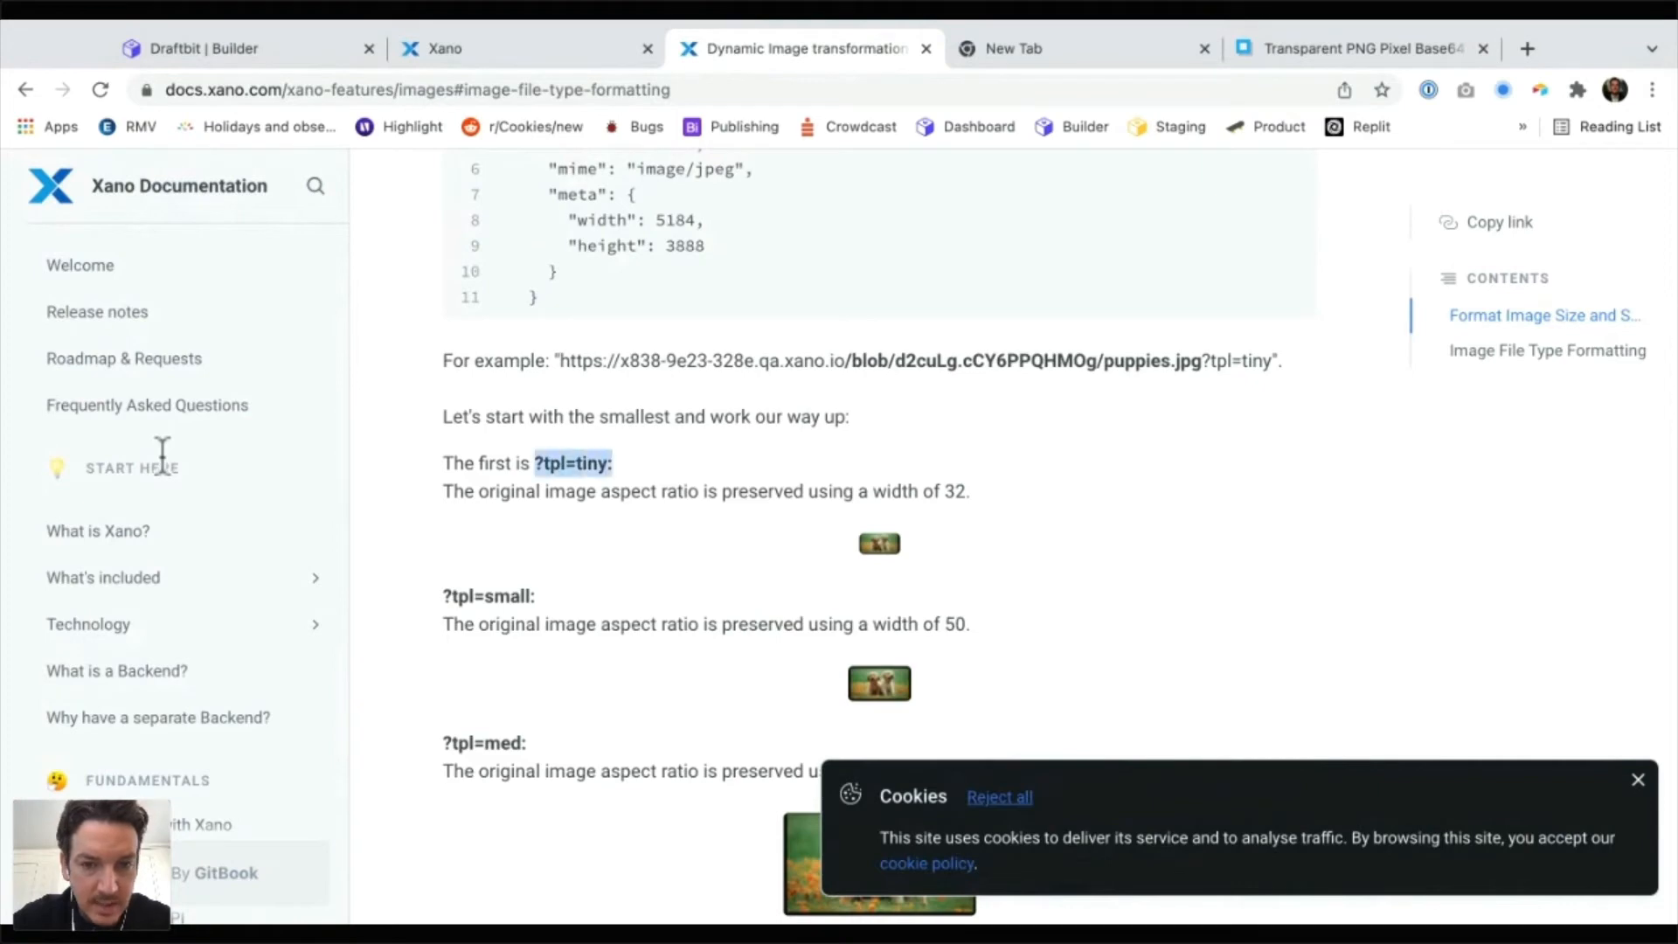
{"action": "scroll", "coordinate": [613, 463], "scroll_direction": "up", "scroll_amount": 1}
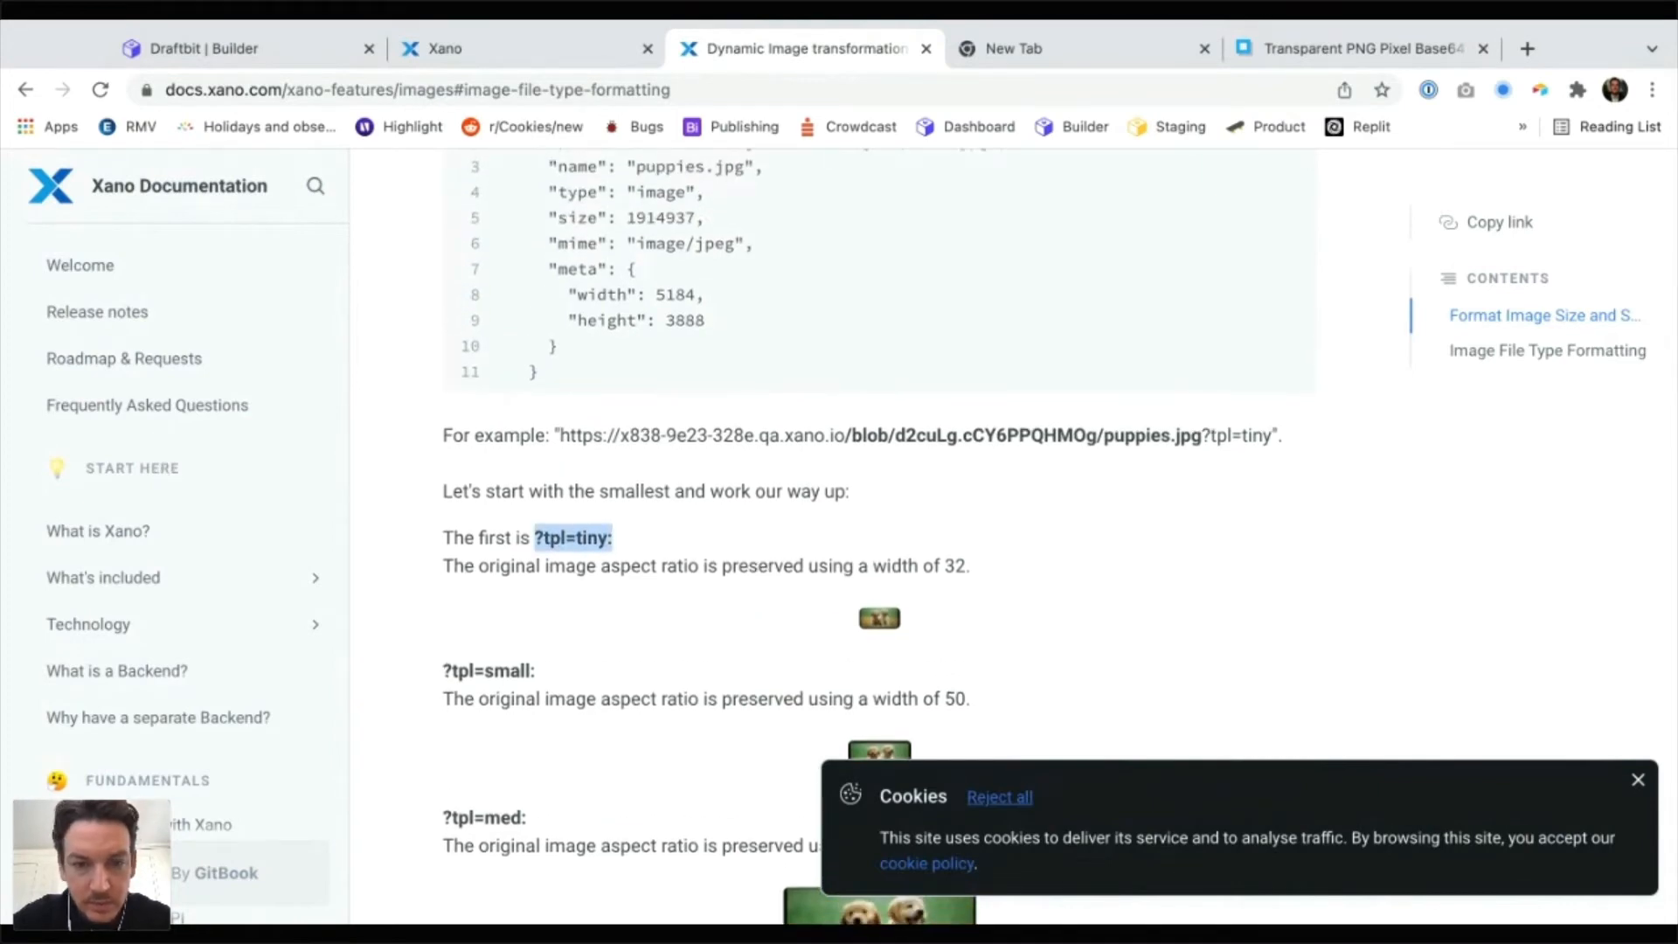
{"action": "scroll", "coordinate": [874, 525], "scroll_direction": "down", "scroll_amount": 1}
Append the copied parameter to the Image's URL in Draftbit without the trailing colon, making it {{_}}?tpl=tiny
{"action": "key", "text": "ctrl+shift+Tab"}
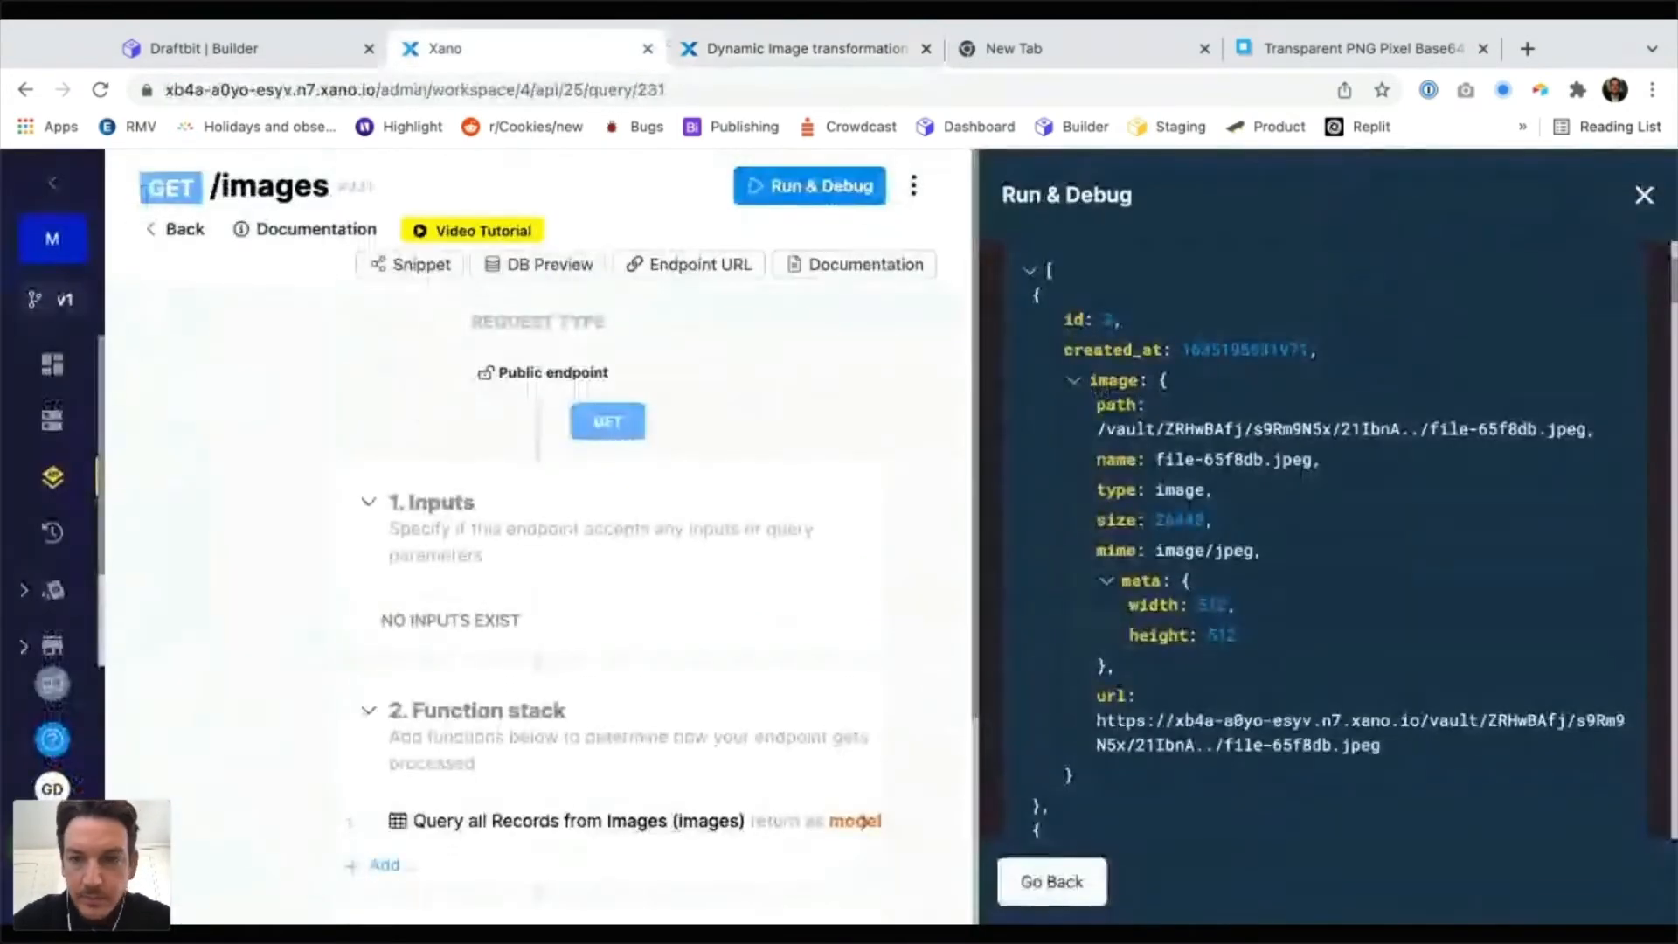
{"action": "key", "text": "ctrl+shift+Tab"}
{"action": "key", "text": "super+v"}
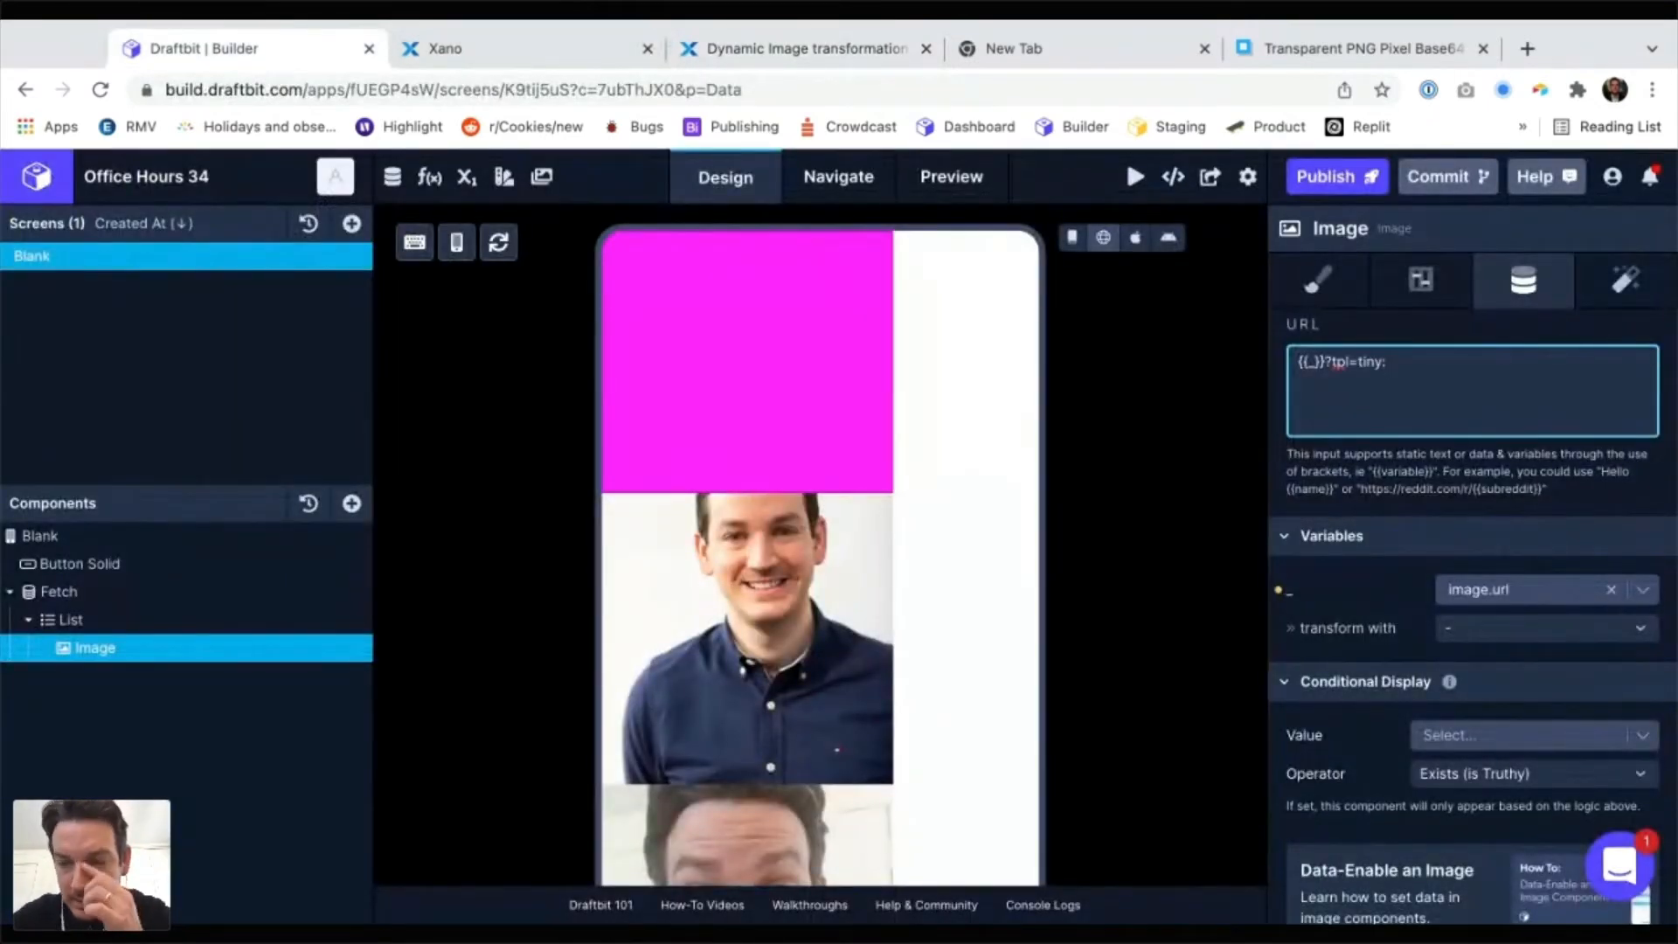
{"action": "key", "text": "ctrl+Tab"}
{"action": "key", "text": "ctrl+Tab"}
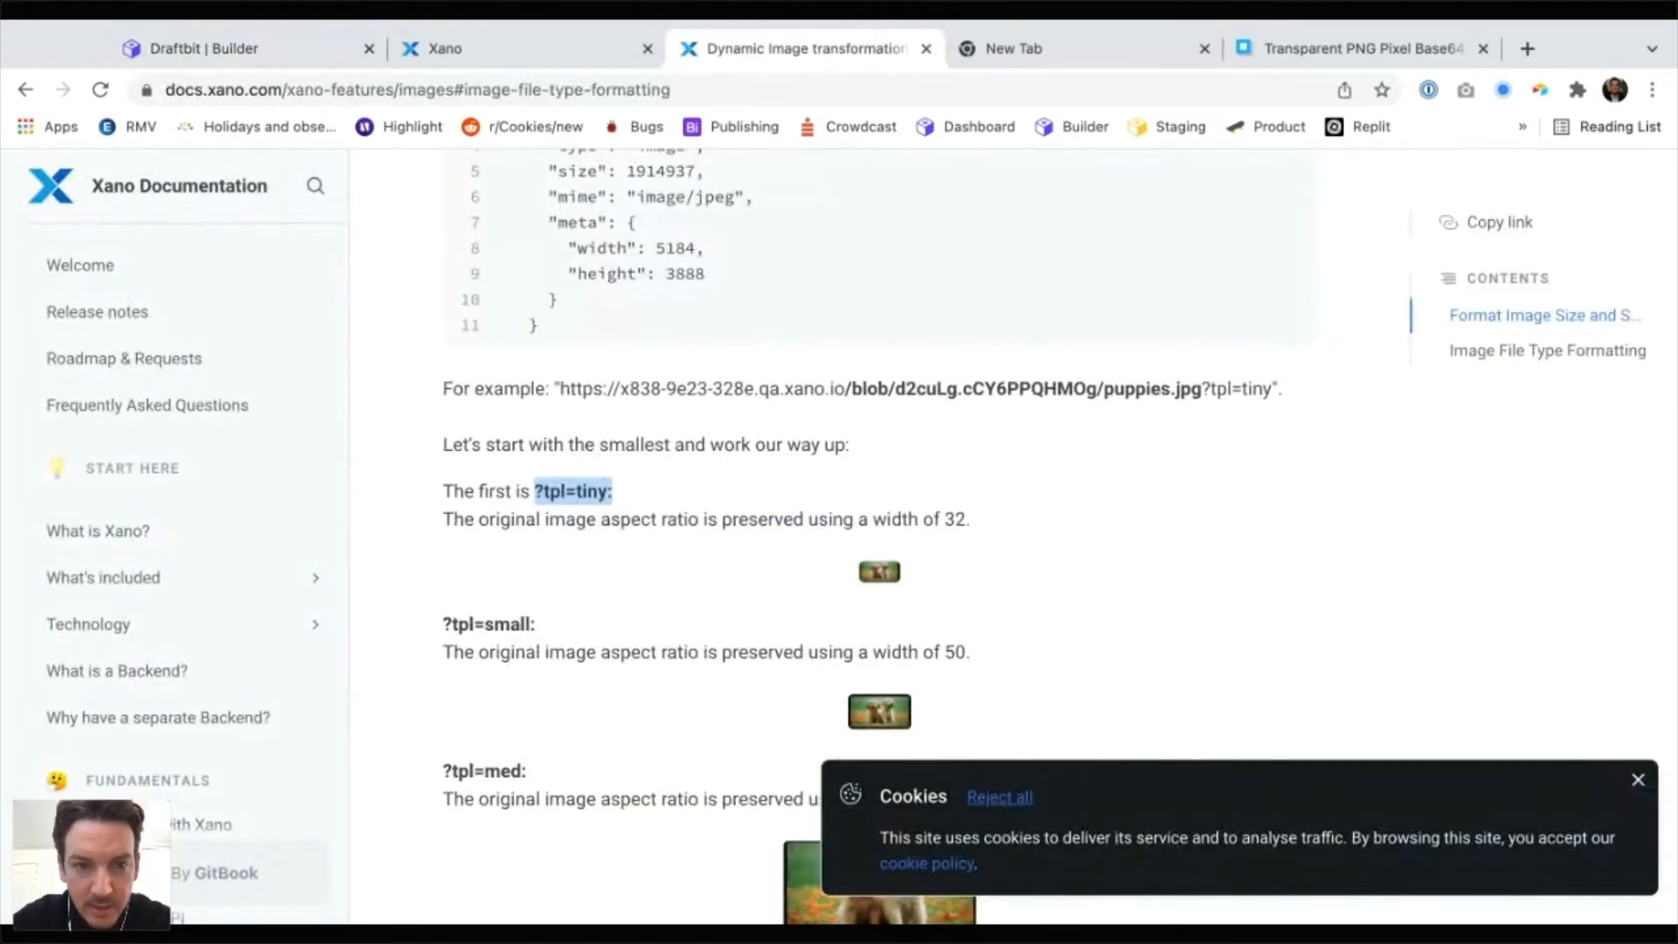
{"action": "key", "text": "ctrl+shift+Tab"}
{"action": "key", "text": "ctrl+shift+Tab"}
{"action": "key", "text": "BackSpace"}
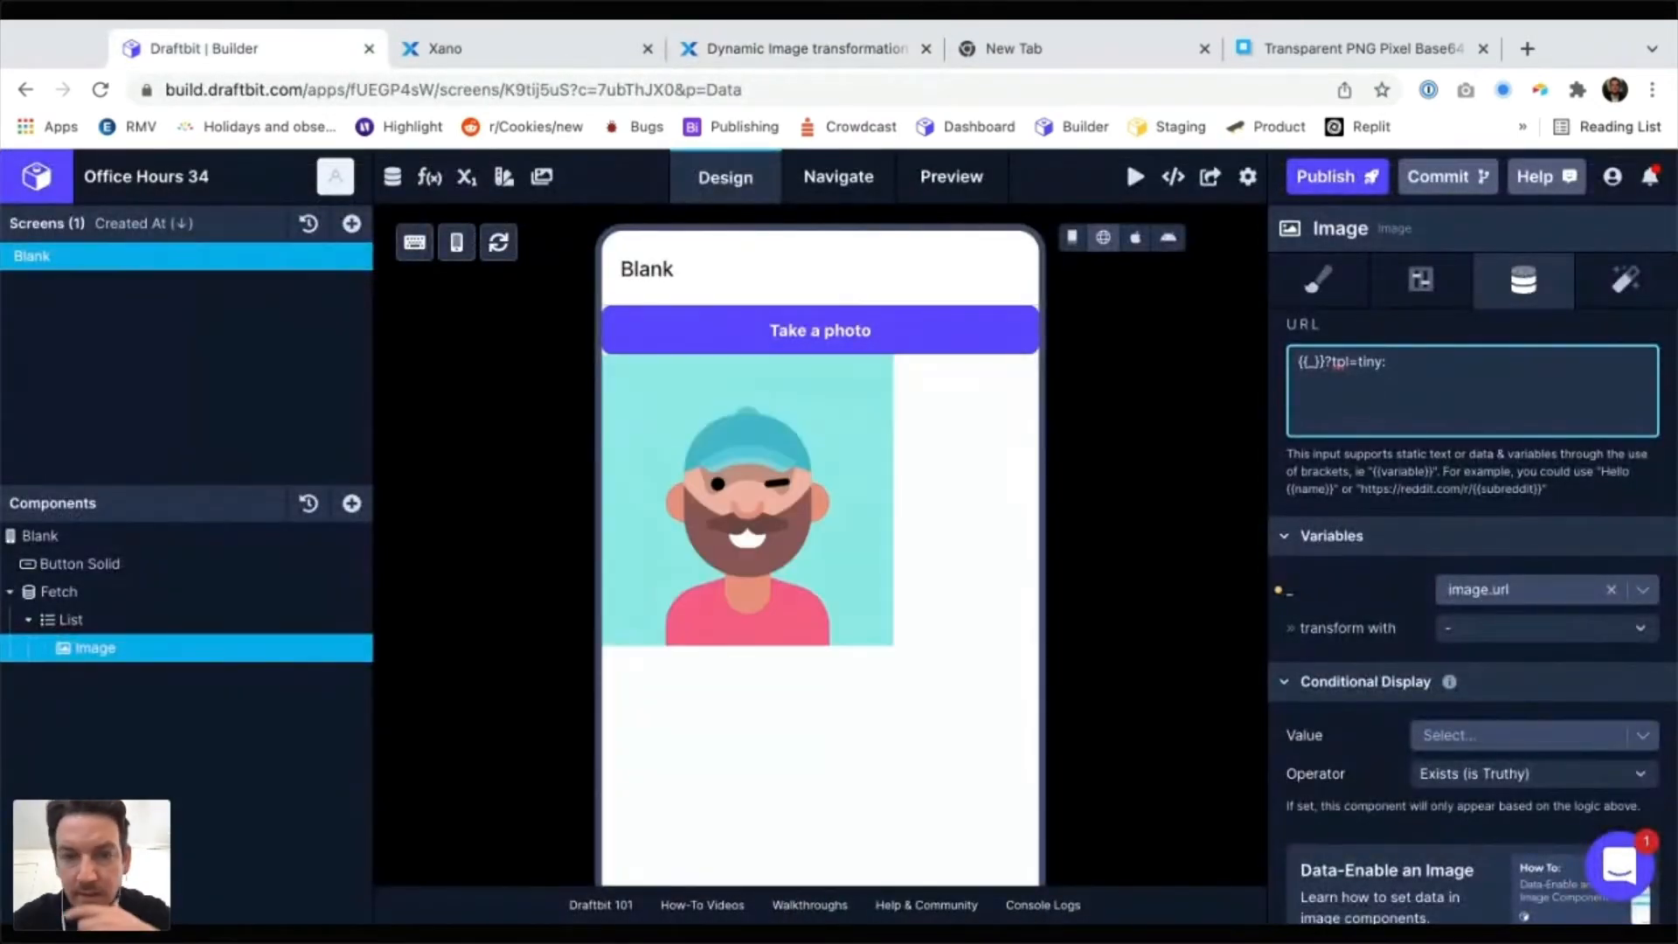
{"action": "key", "text": "Tab"}
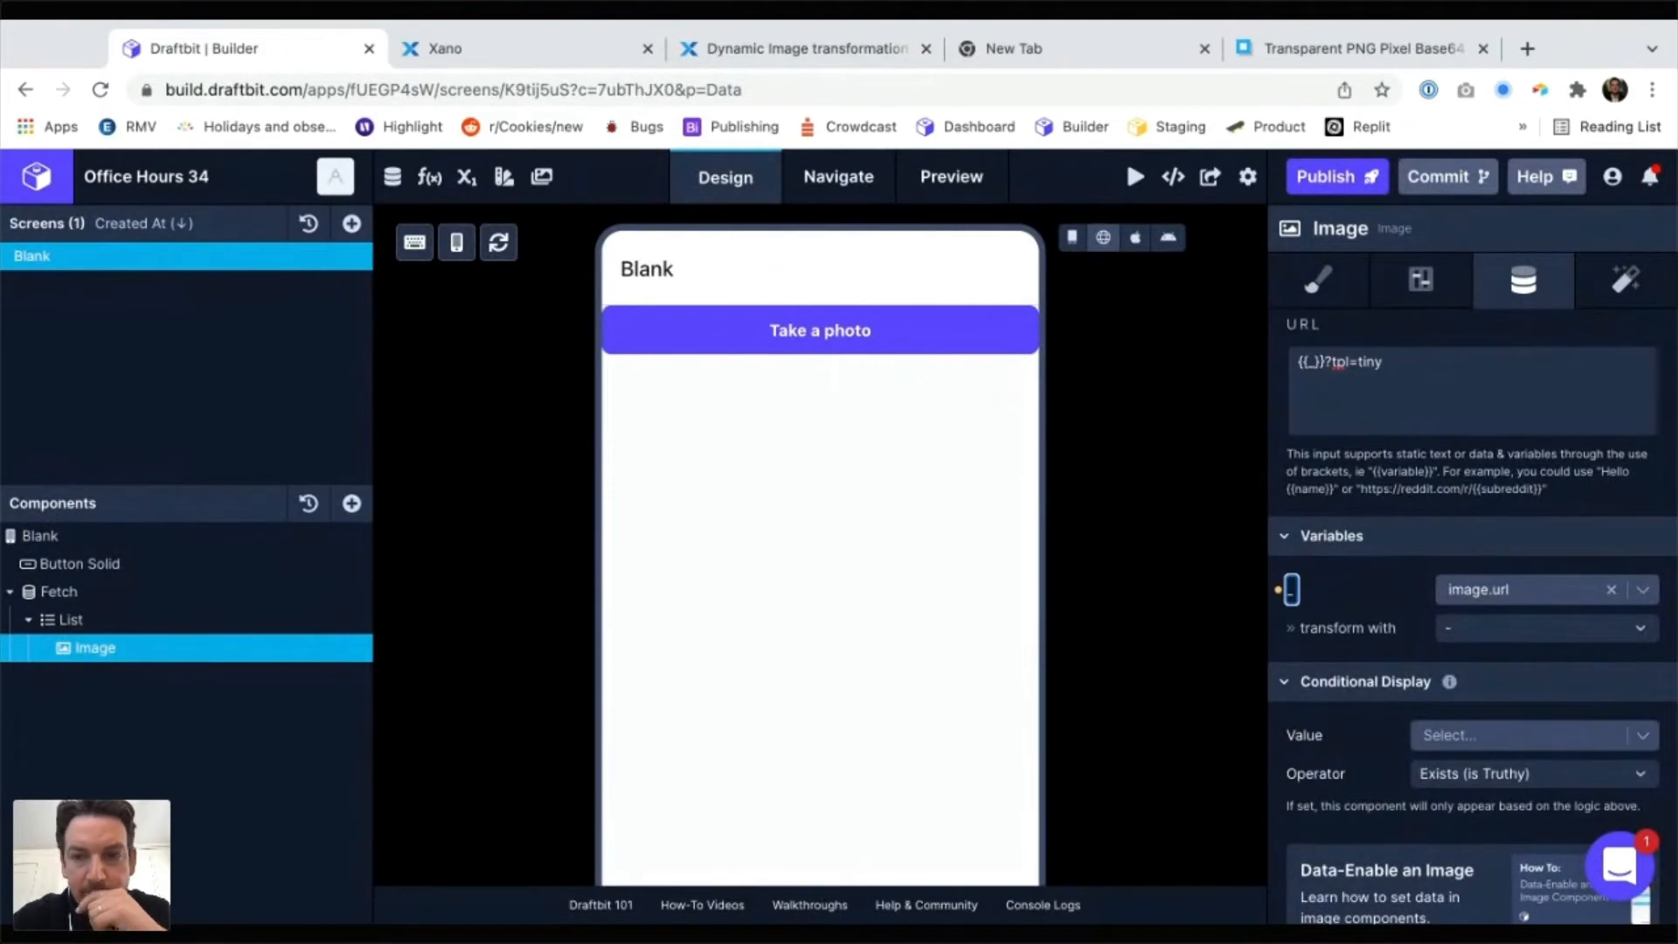
Clear the Image's width and height in its size styles so both are auto
{"action": "left_click", "coordinate": [1558, 312]}
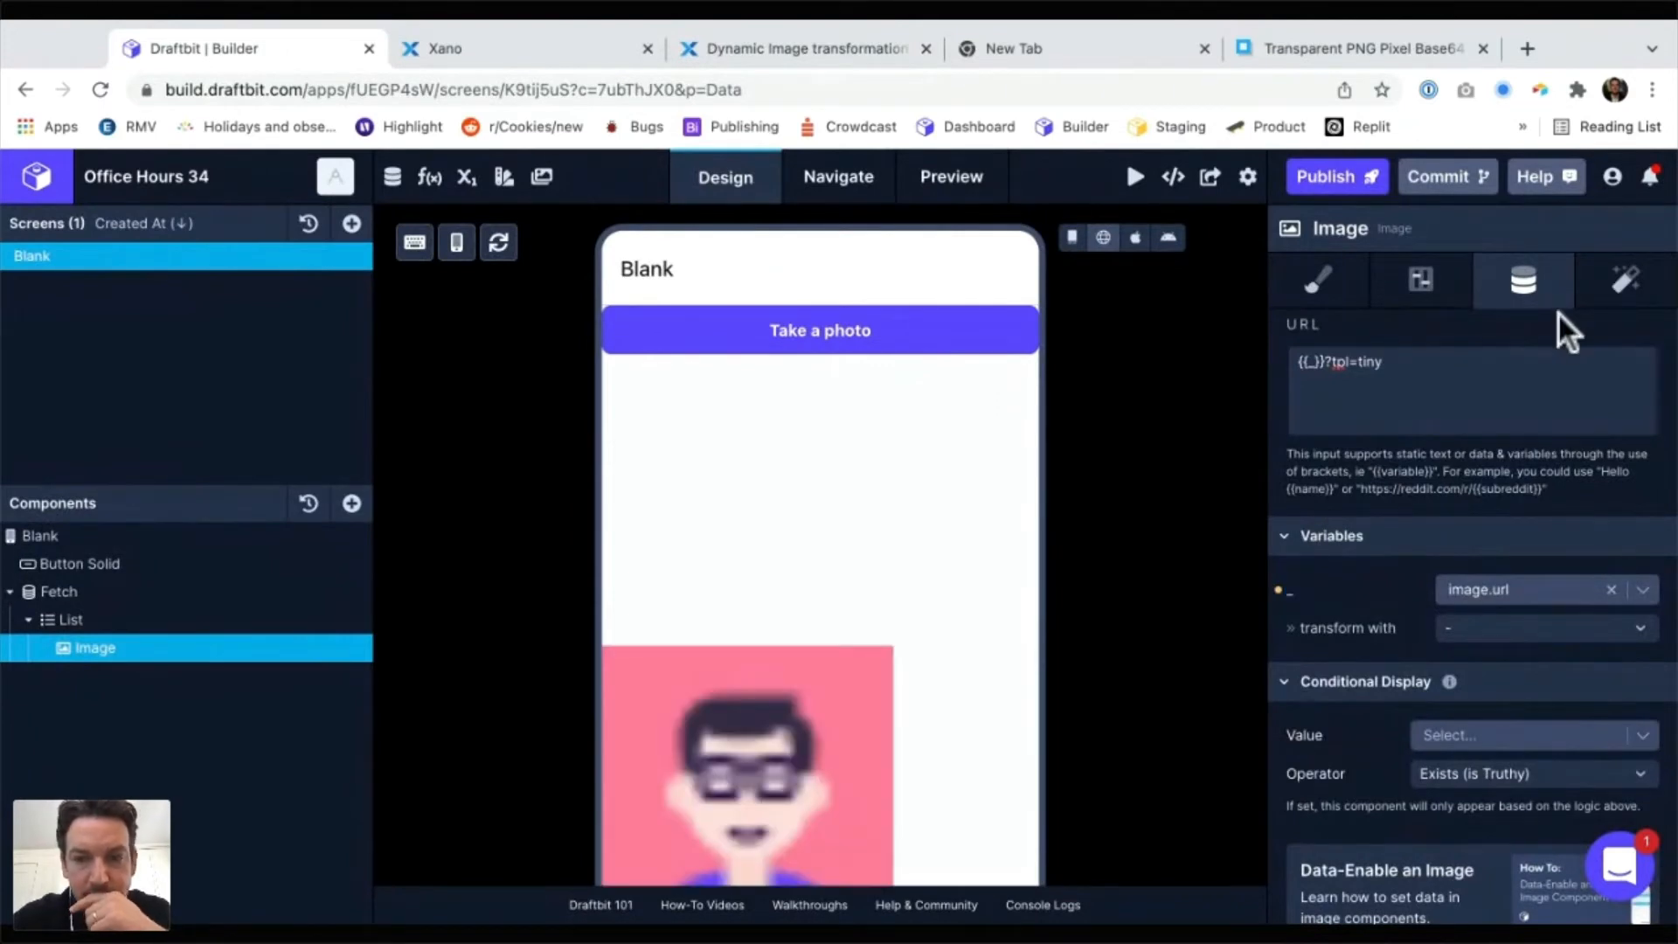
{"action": "left_click", "coordinate": [1318, 281]}
{"action": "scroll", "coordinate": [1473, 612], "scroll_direction": "up", "scroll_amount": 2}
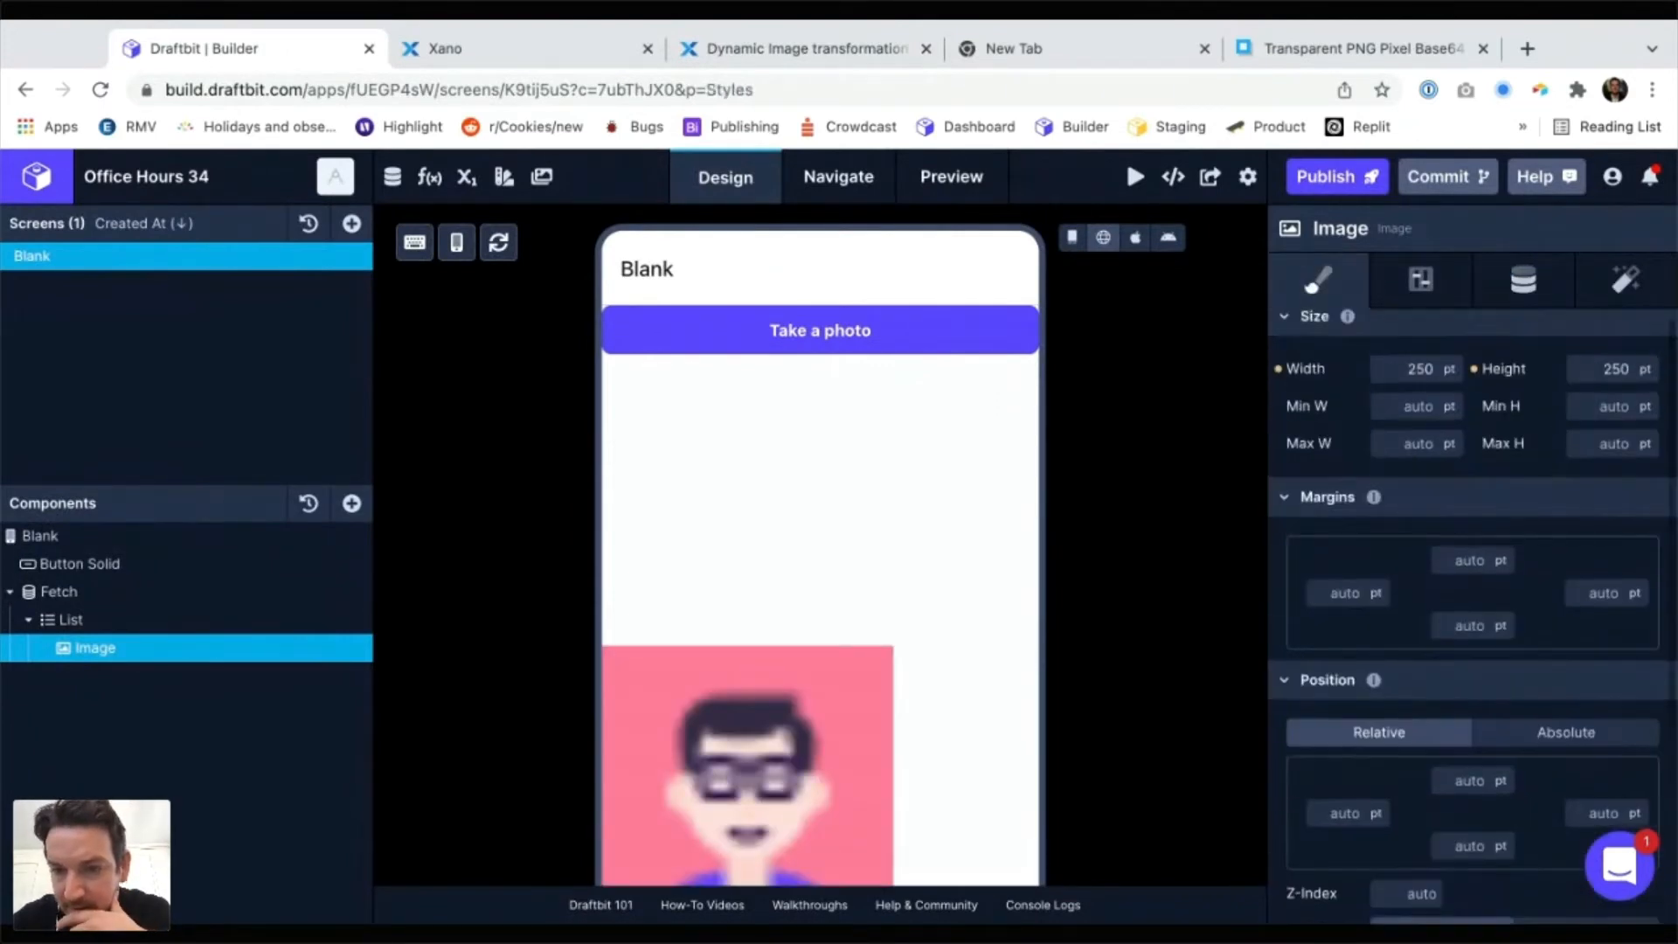
{"action": "scroll", "coordinate": [1473, 612], "scroll_direction": "down", "scroll_amount": 2}
{"action": "scroll", "coordinate": [1473, 612], "scroll_direction": "up", "scroll_amount": 2}
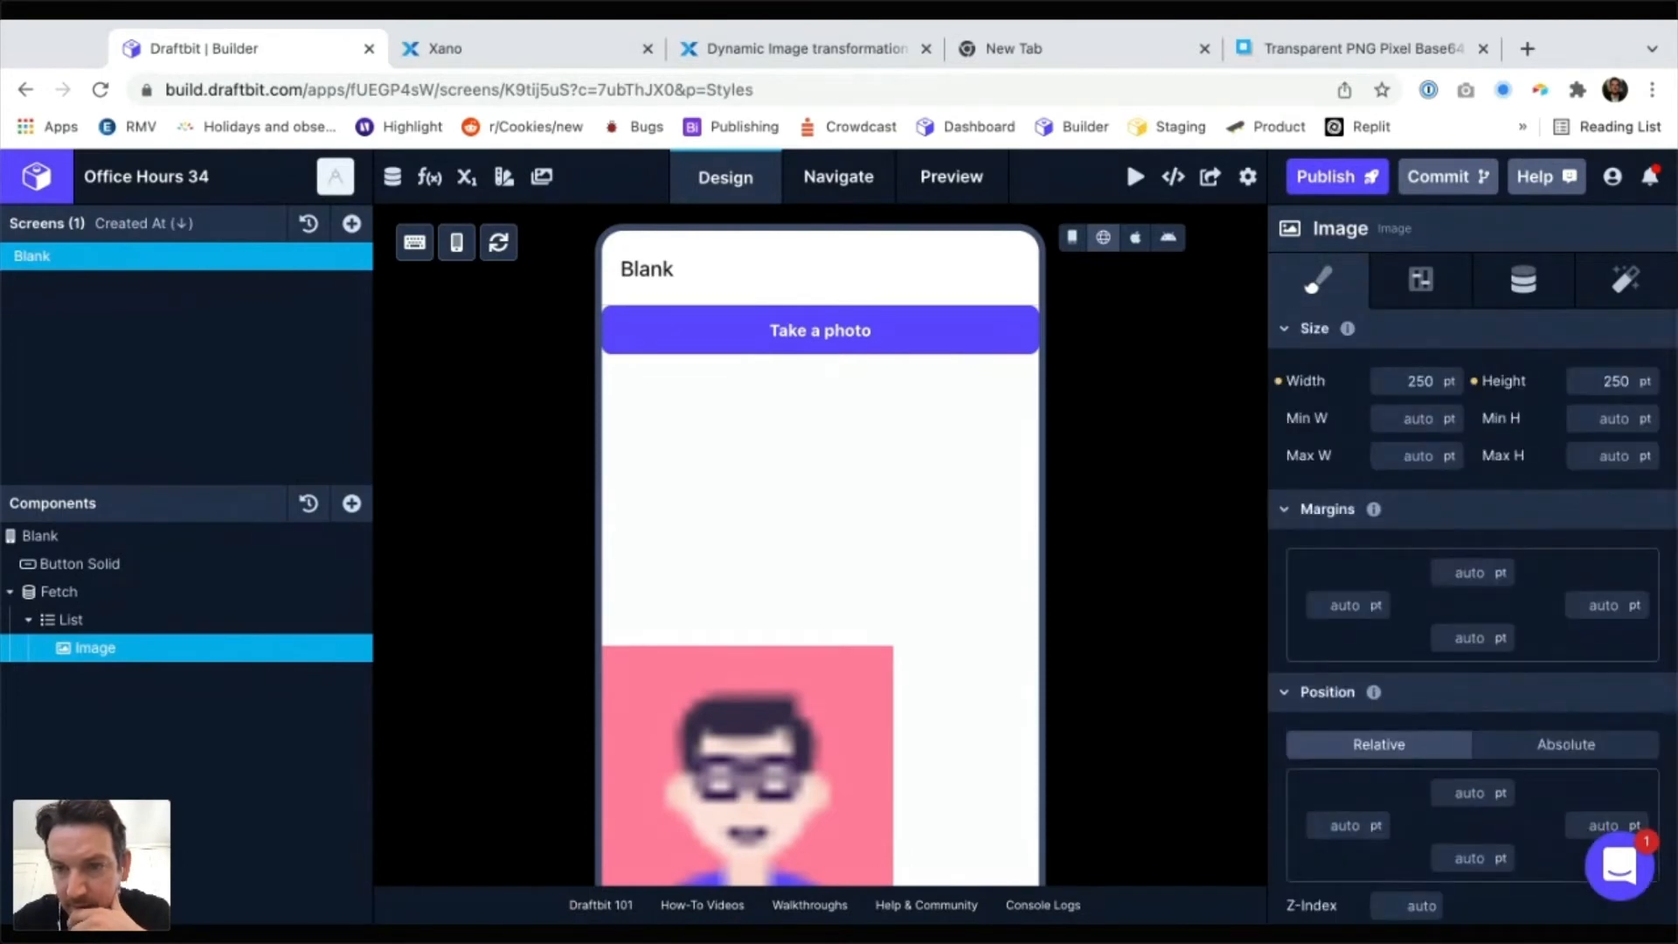
{"action": "key", "text": "BackSpace"}
{"action": "key", "text": "BackSpace"}
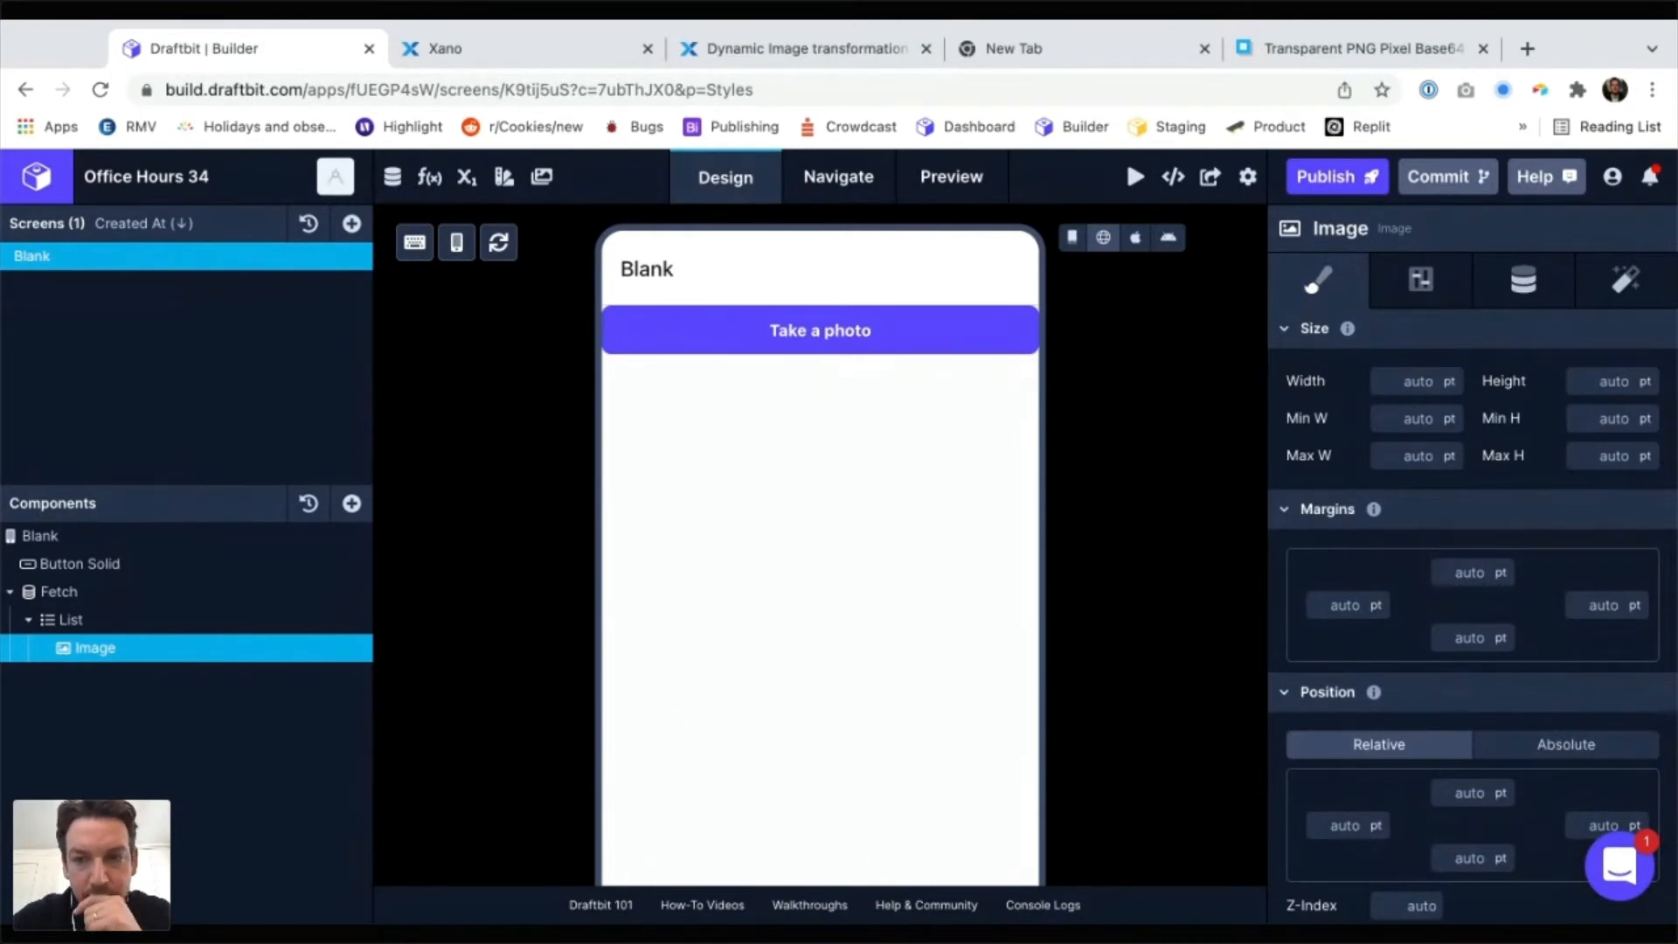
Look up the tiny template's width in the Xano documentation and set the Image's width to 32 pt
{"action": "left_click", "coordinate": [1524, 280]}
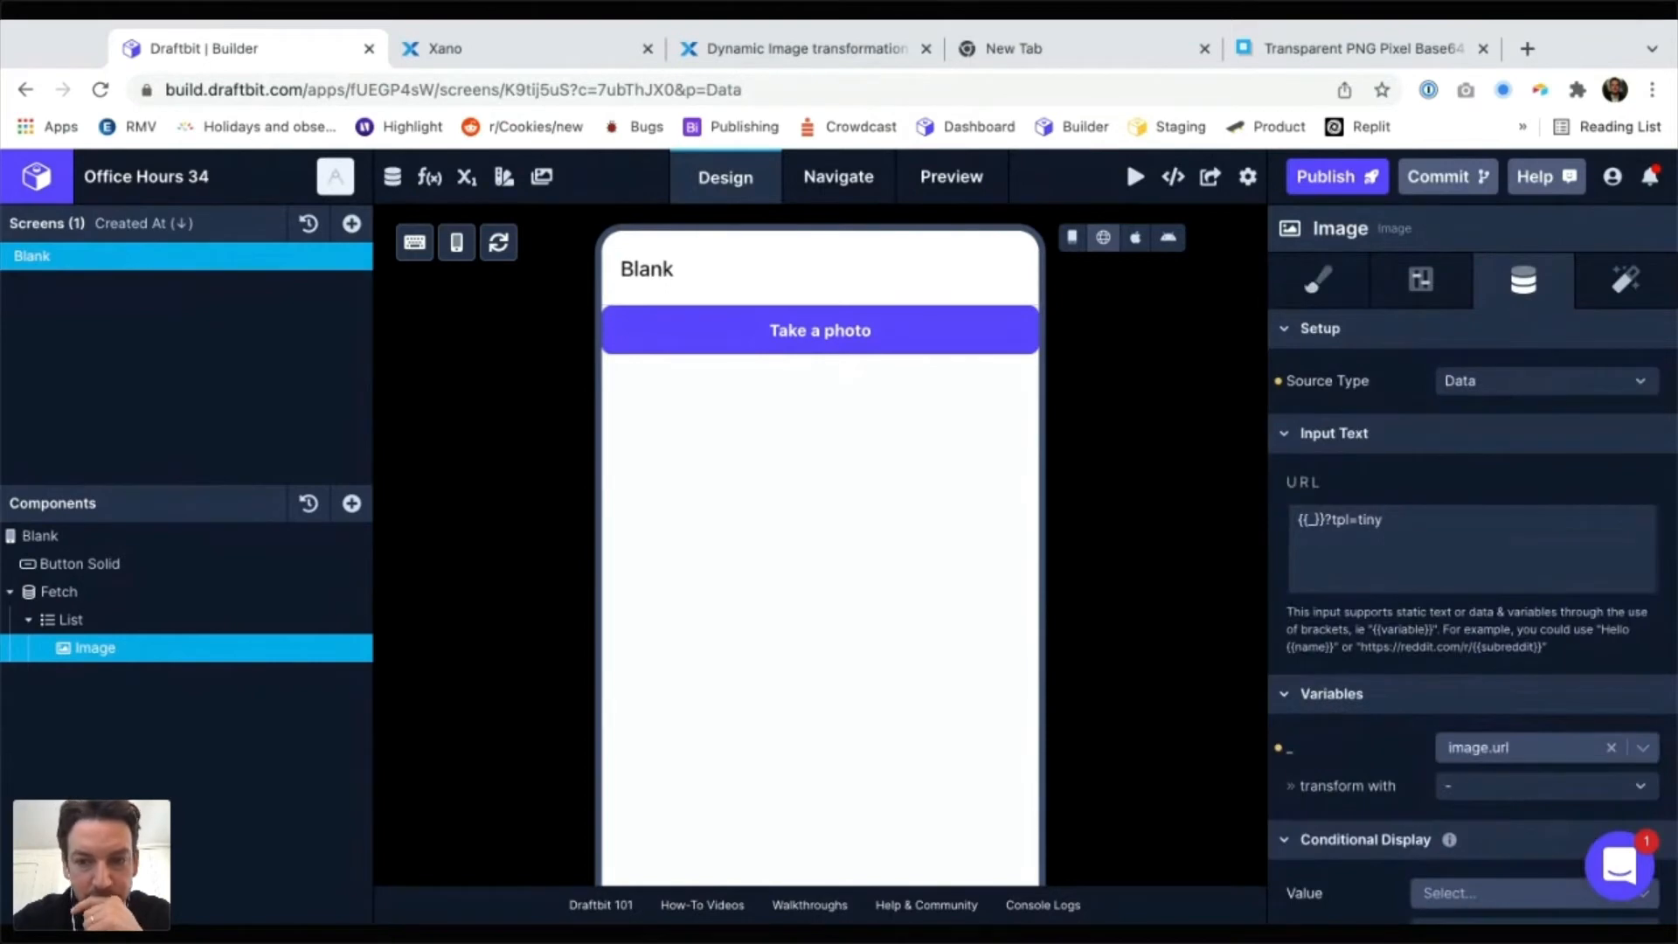
{"action": "left_click", "coordinate": [1318, 281]}
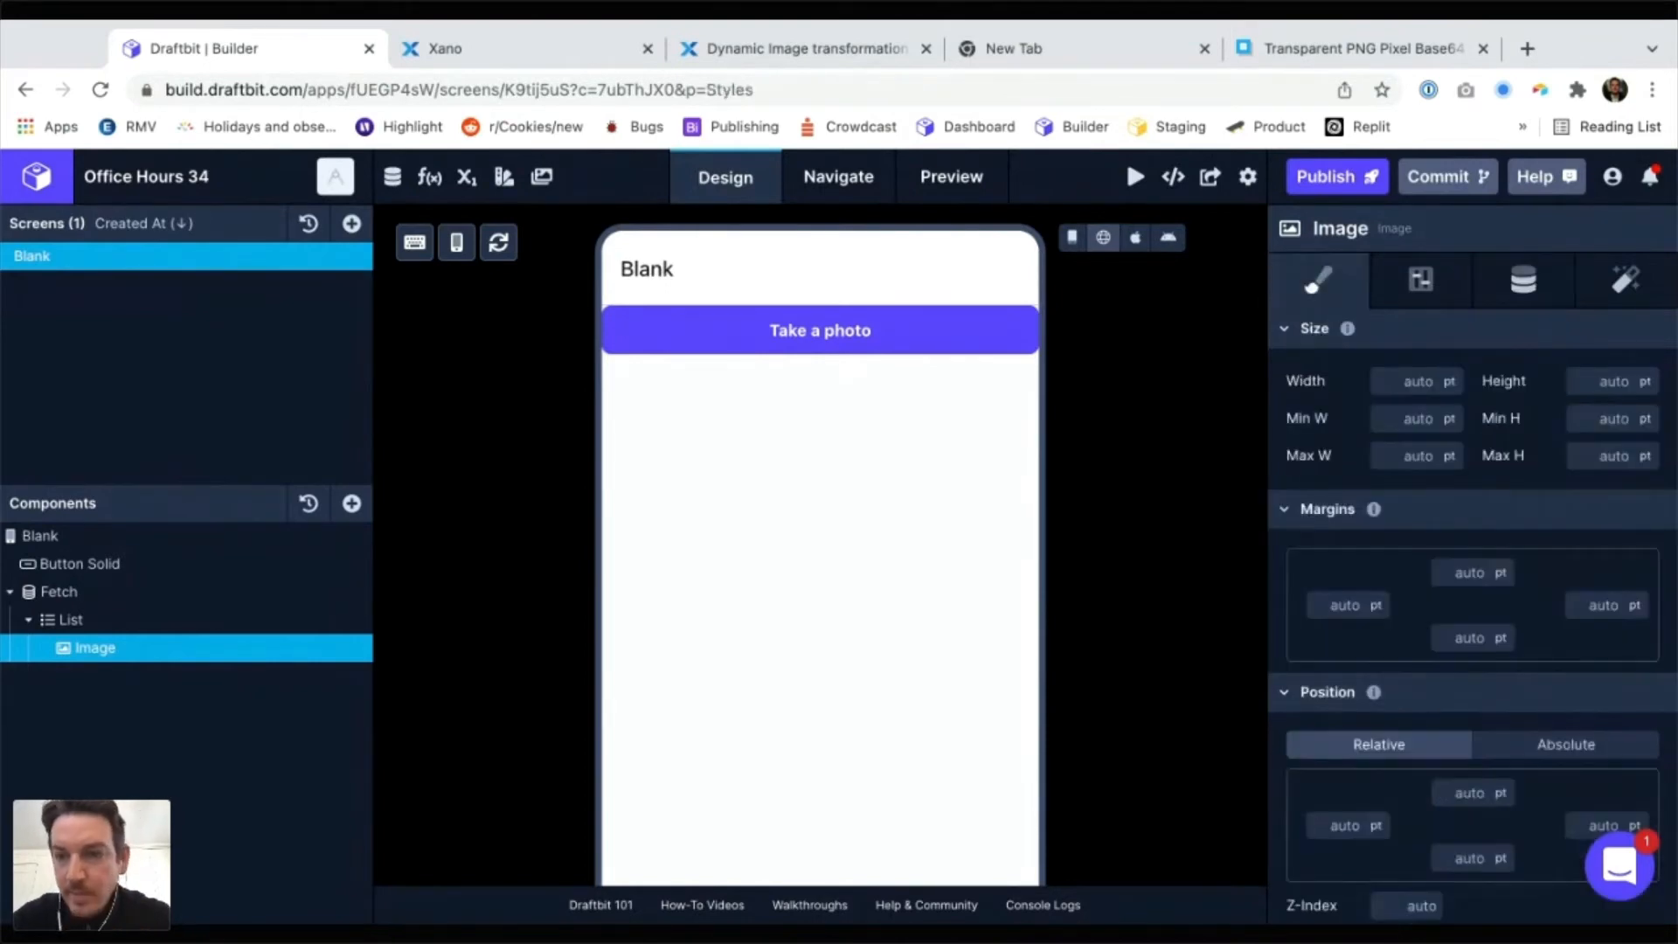
{"action": "left_click", "coordinate": [1405, 381]}
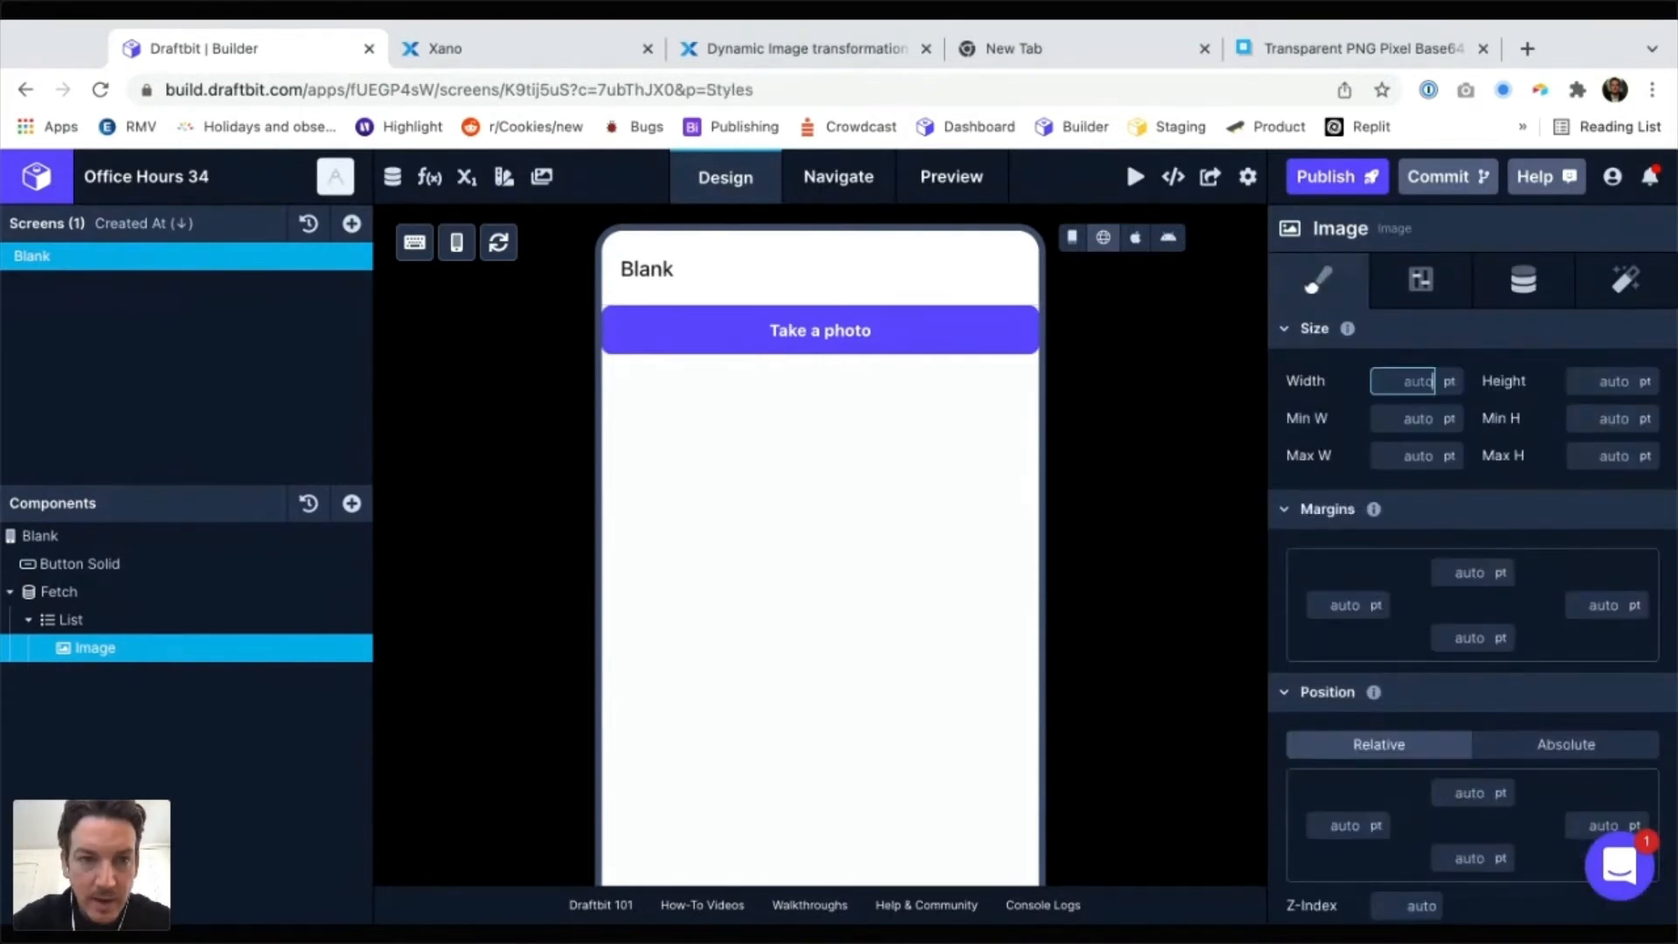
{"action": "left_click", "coordinate": [805, 49]}
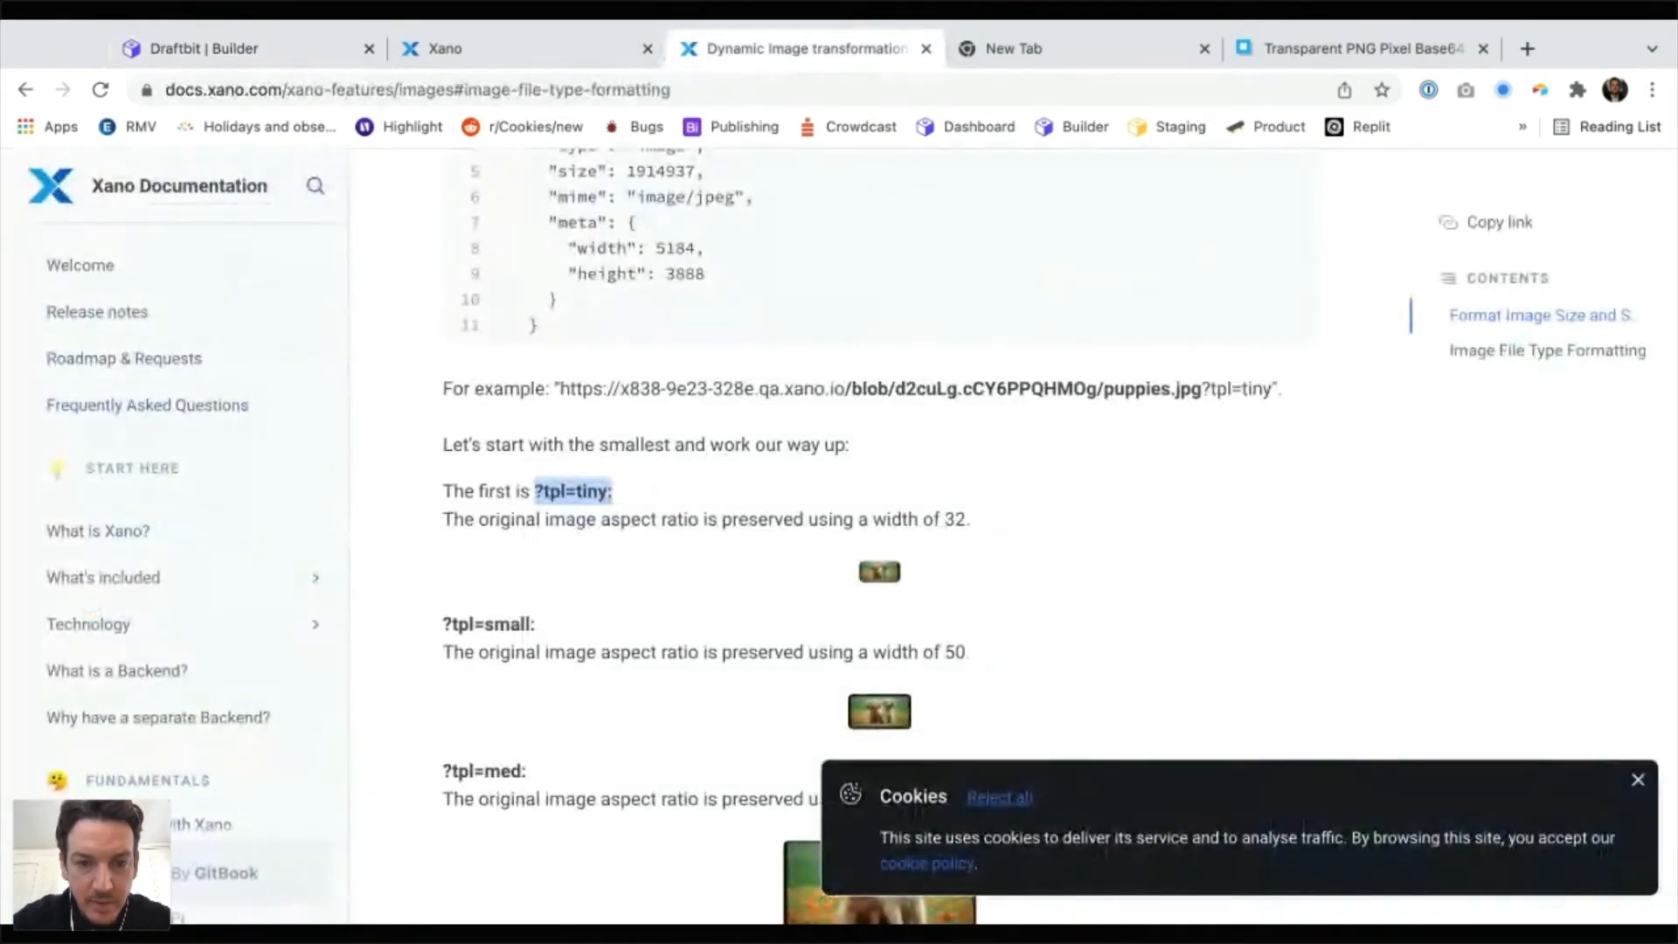
{"action": "key", "text": "ctrl+shift+Tab"}
{"action": "key", "text": "ctrl+shift+Tab"}
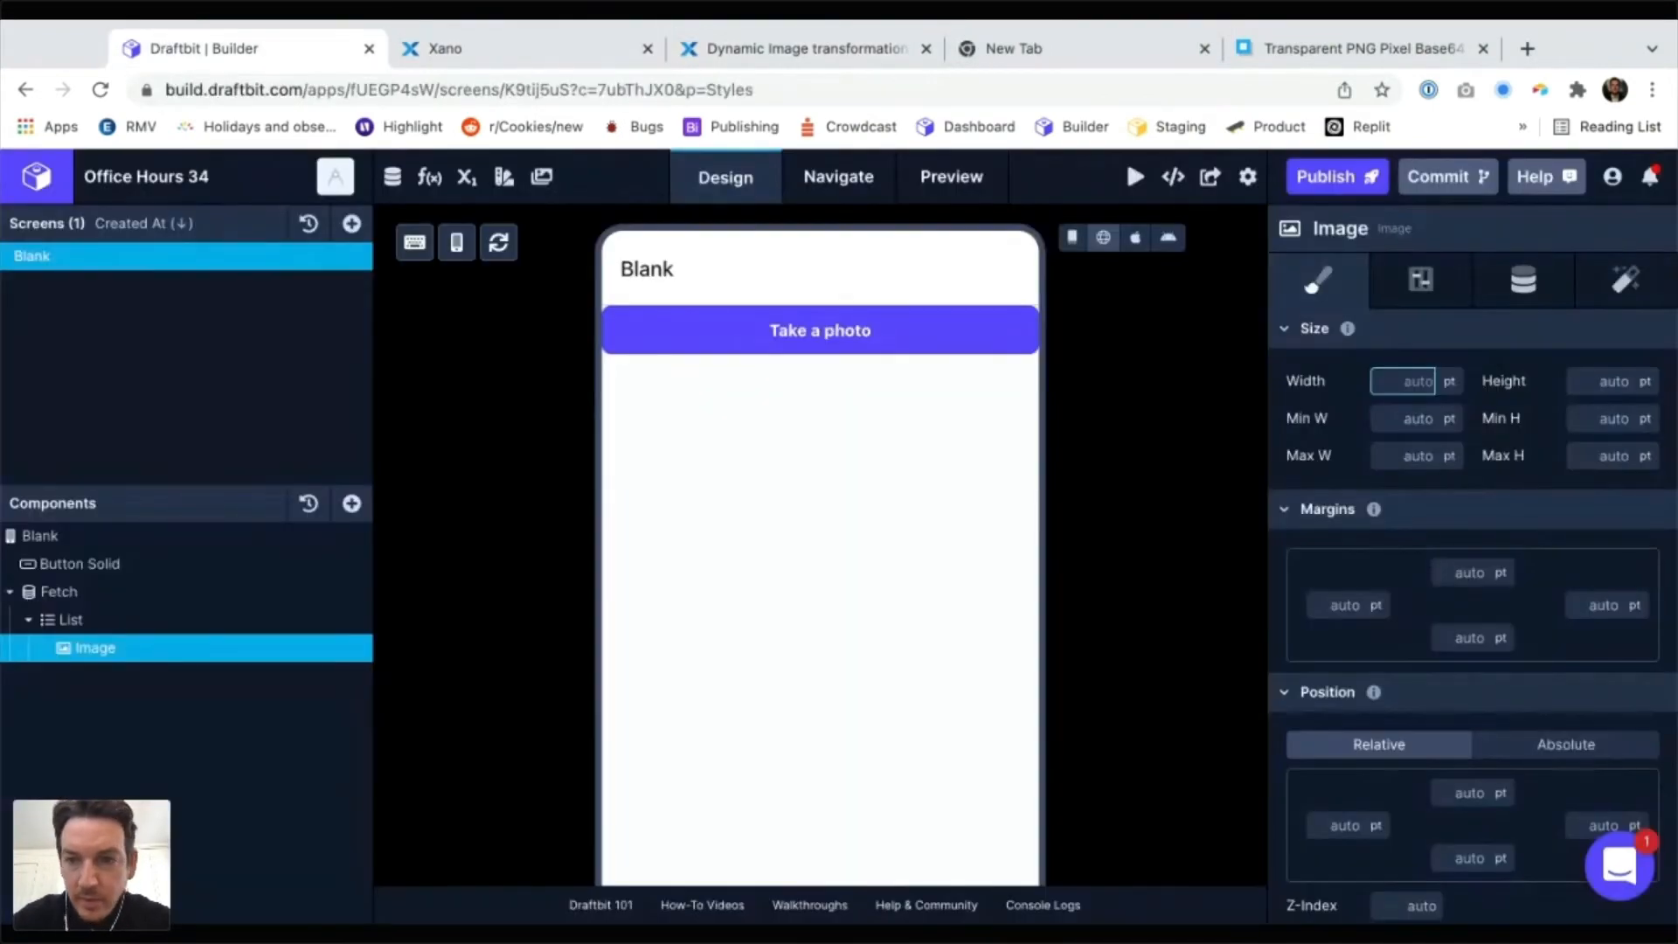
{"action": "type", "text": "32"}
{"action": "key", "text": "Tab"}
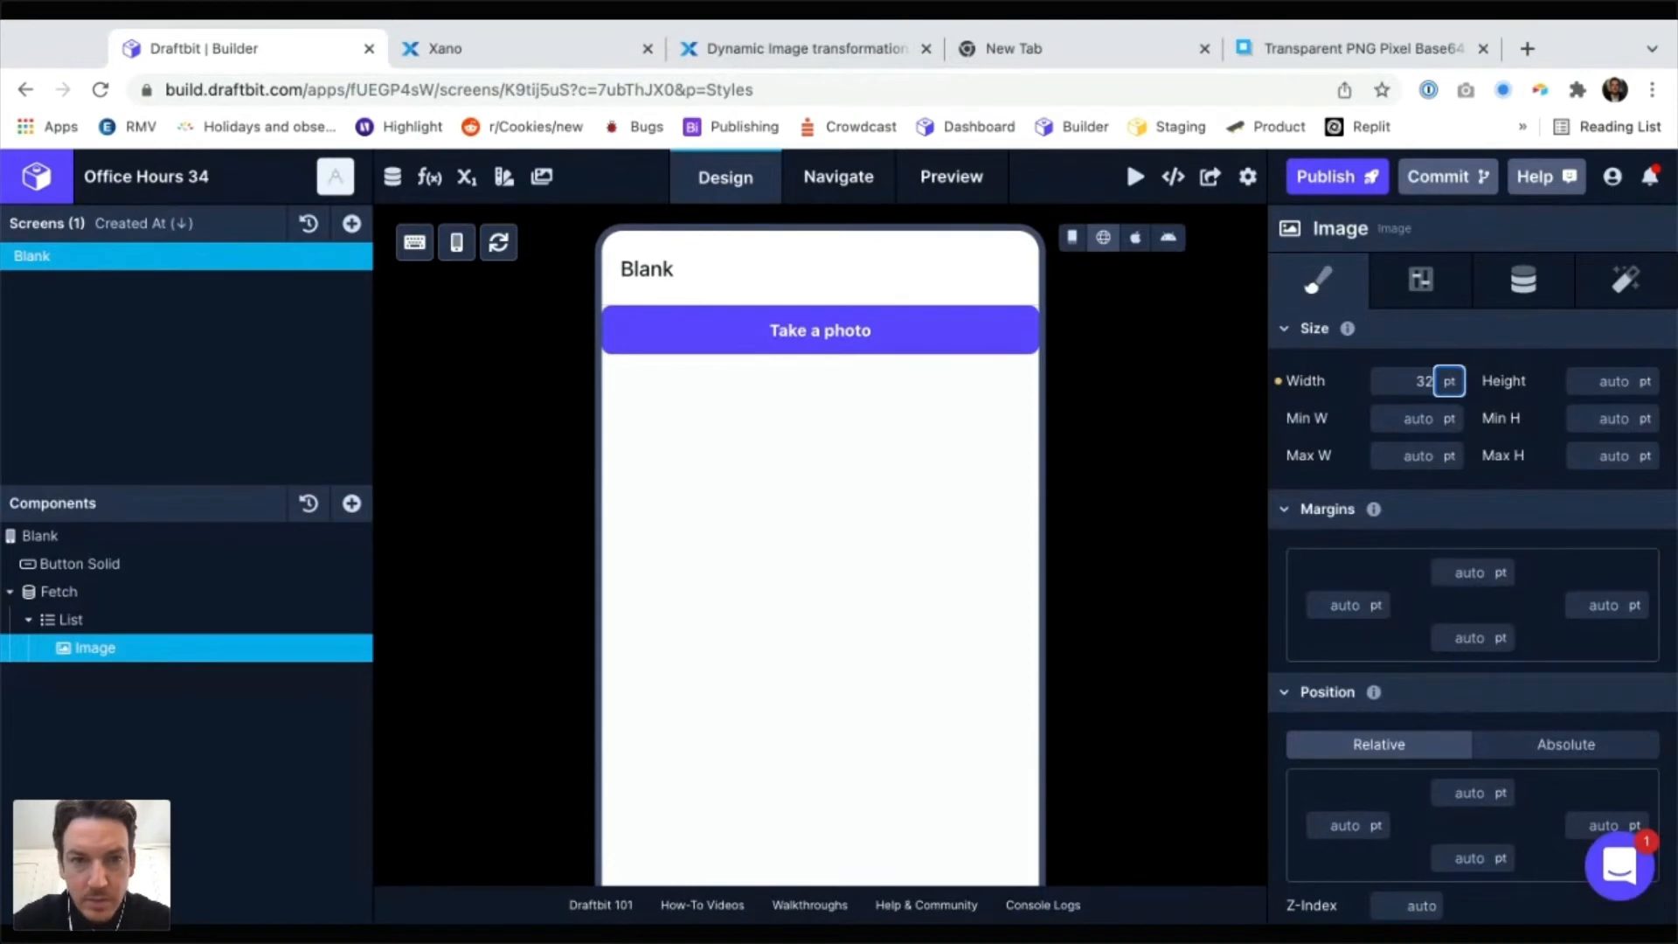
Set the Image's height to 32 pt and check the image list in the preview
{"action": "key", "text": "ctrl+Tab"}
{"action": "key", "text": "ctrl+Tab"}
{"action": "key", "text": "ctrl+shift+Tab"}
{"action": "key", "text": "ctrl+shift+Tab"}
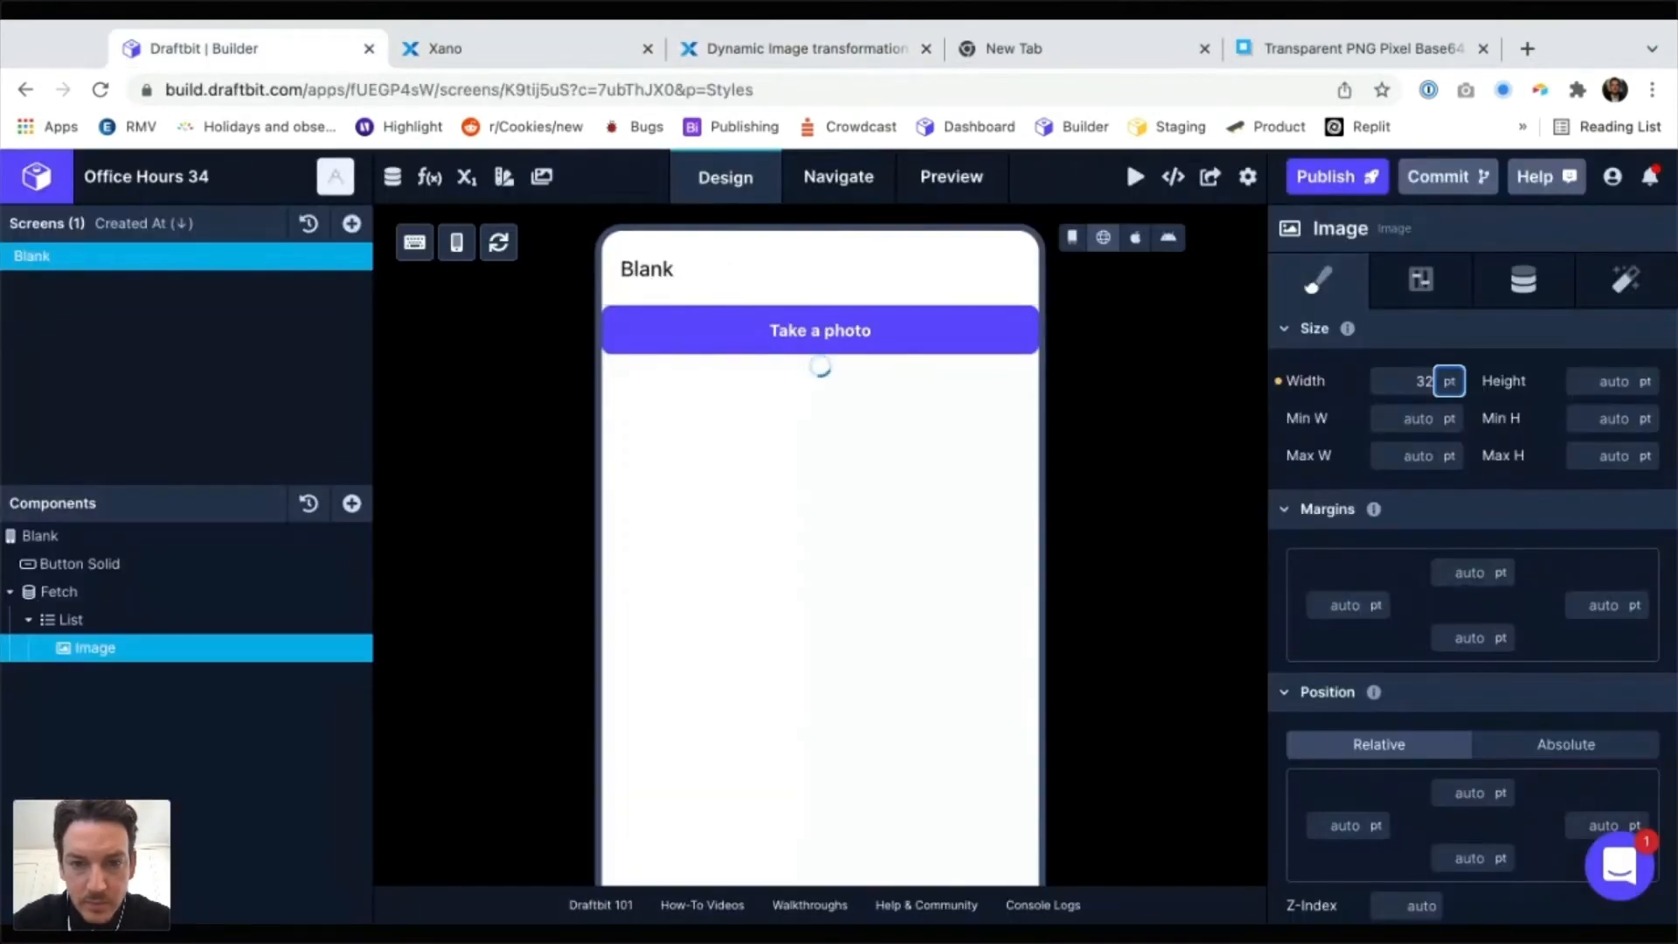
{"action": "key", "text": "Tab"}
{"action": "key", "text": "Tab"}
{"action": "key", "text": "Tab"}
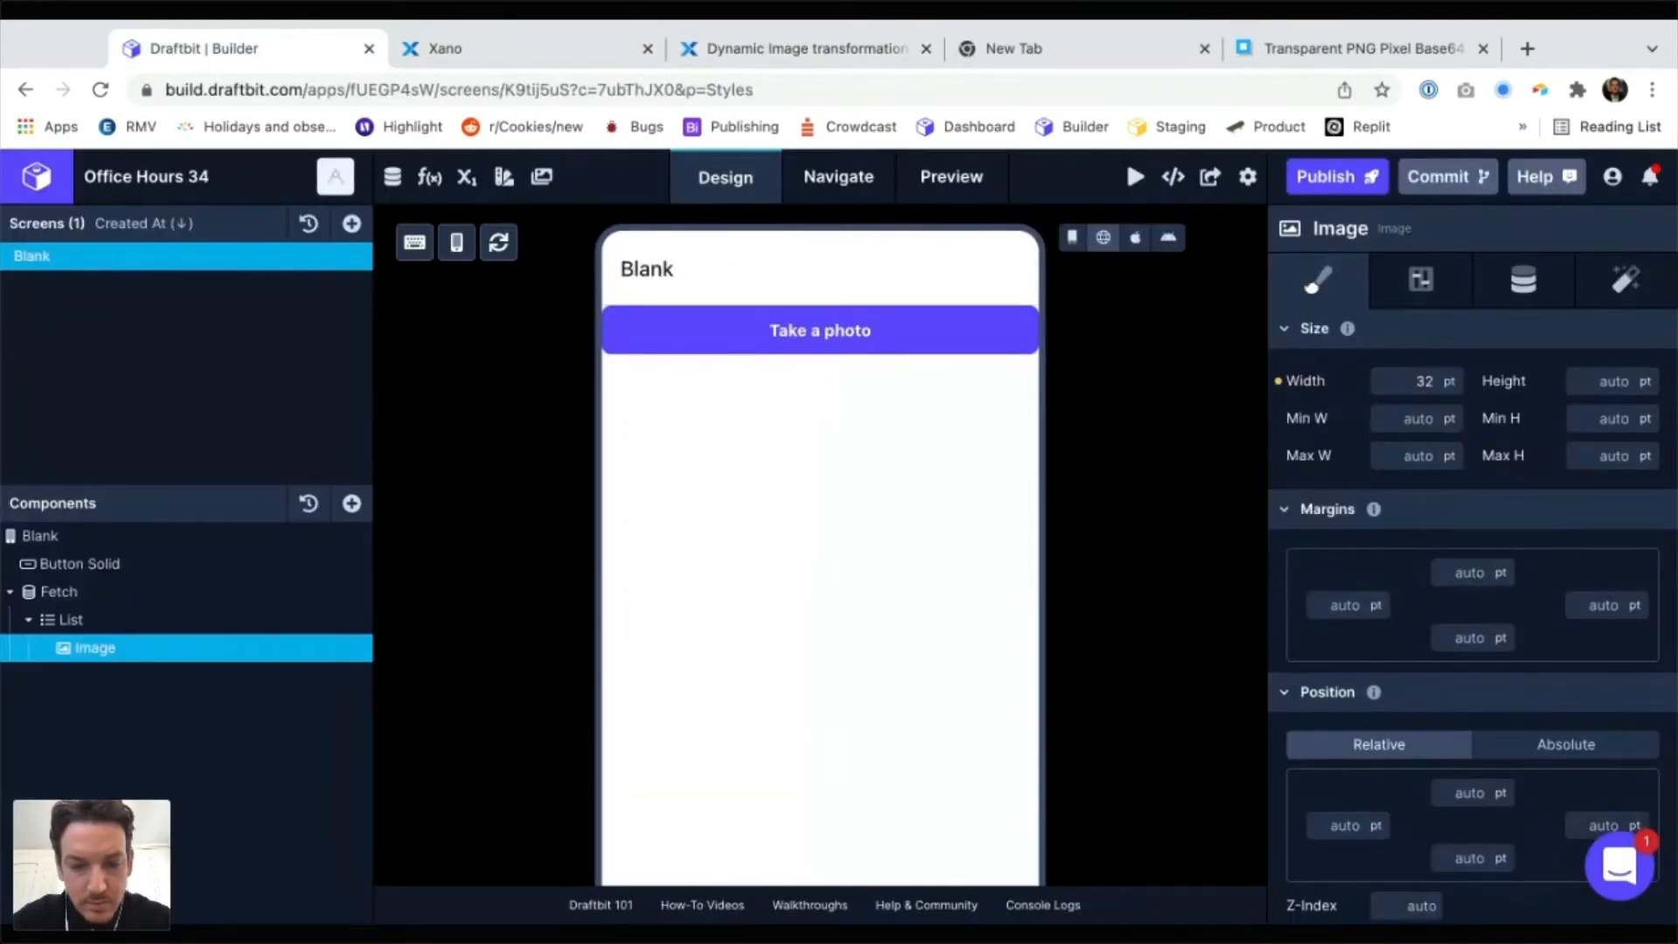
{"action": "type", "text": "32"}
{"action": "key", "text": "Tab"}
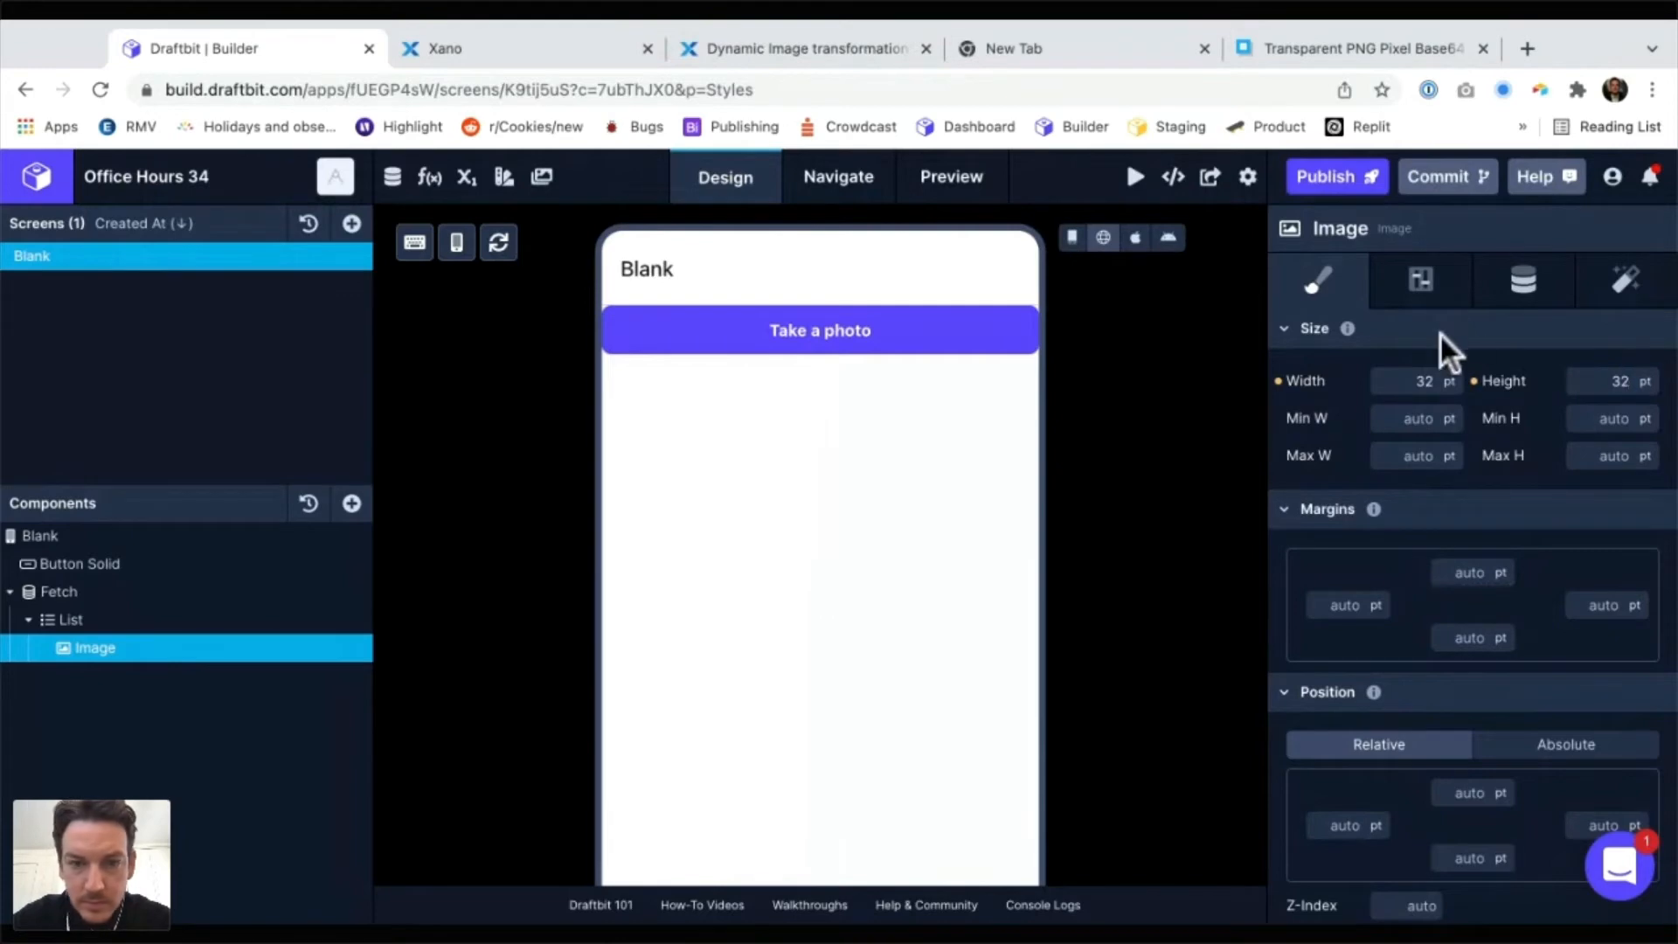
{"action": "scroll", "coordinate": [405, 730], "scroll_direction": "down", "scroll_amount": 3}
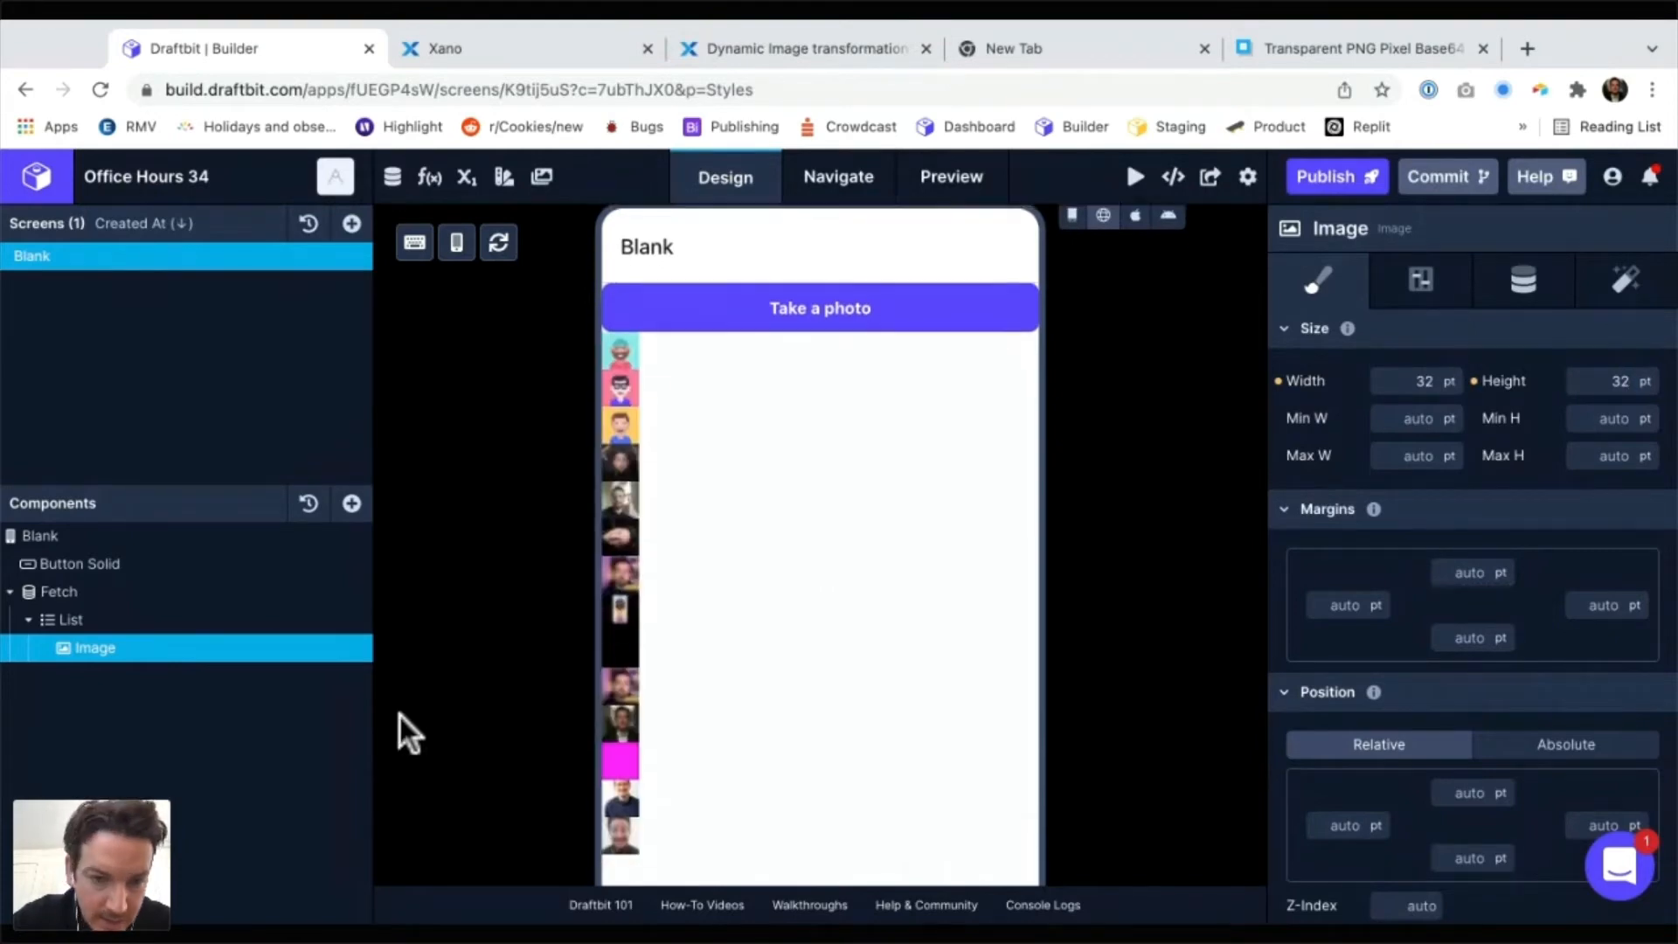
{"action": "scroll", "coordinate": [818, 594], "scroll_direction": "up", "scroll_amount": 3}
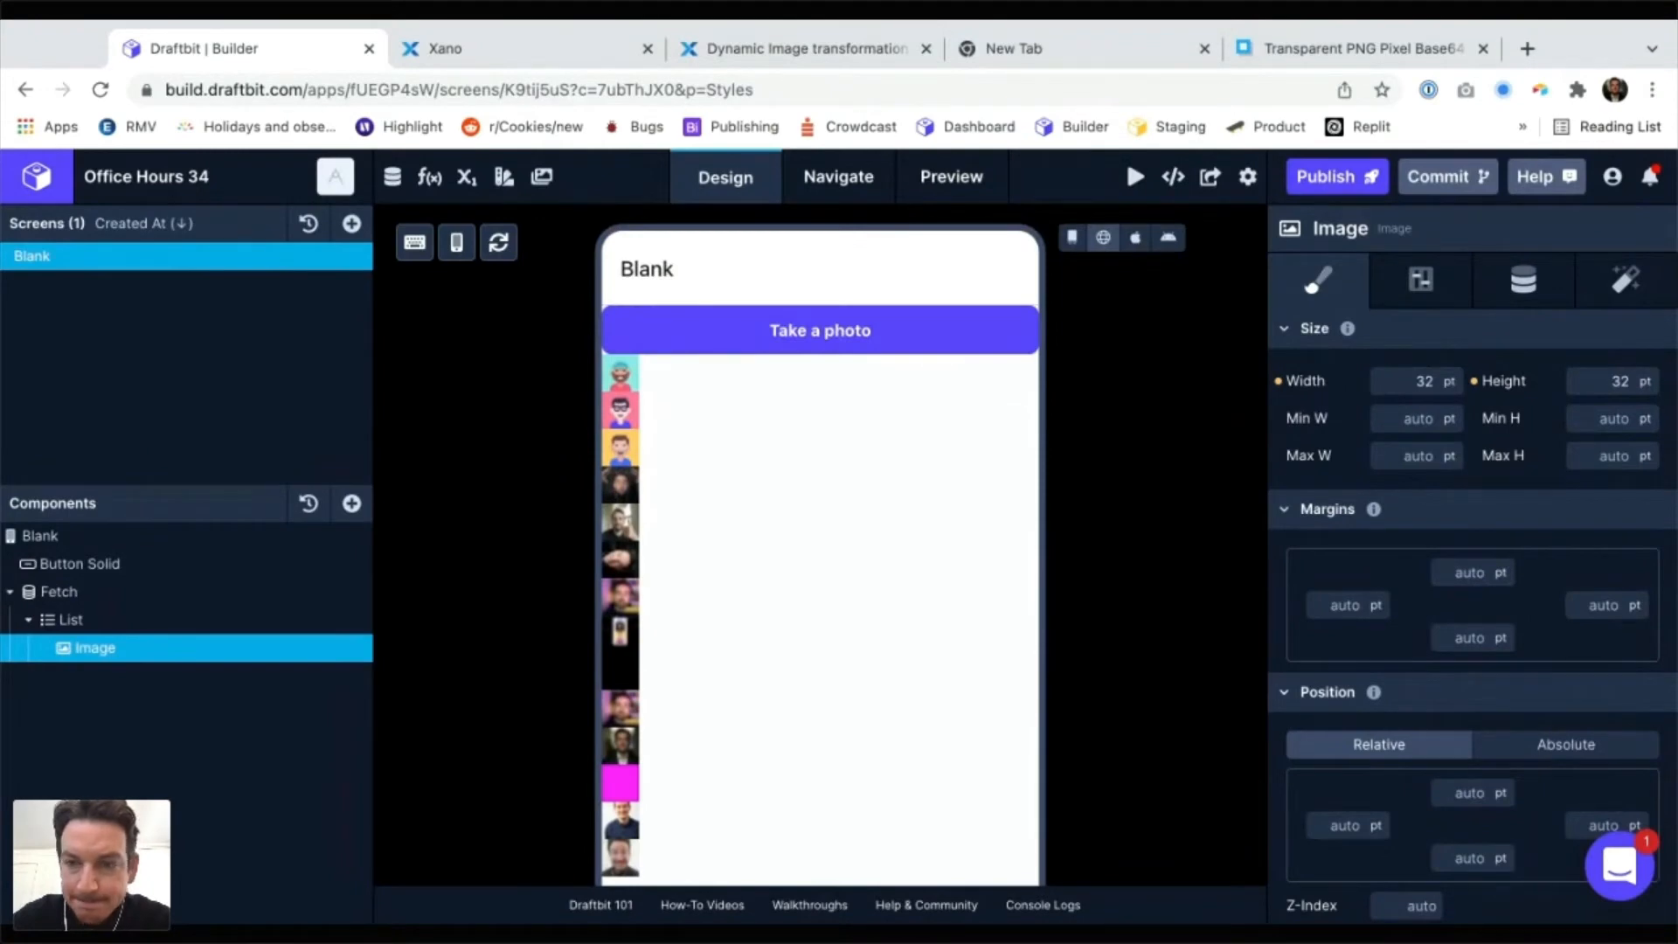
Set the Image's minimum width and minimum height to 32 pt and clear its fixed width and height
{"action": "left_click", "coordinate": [1627, 419]}
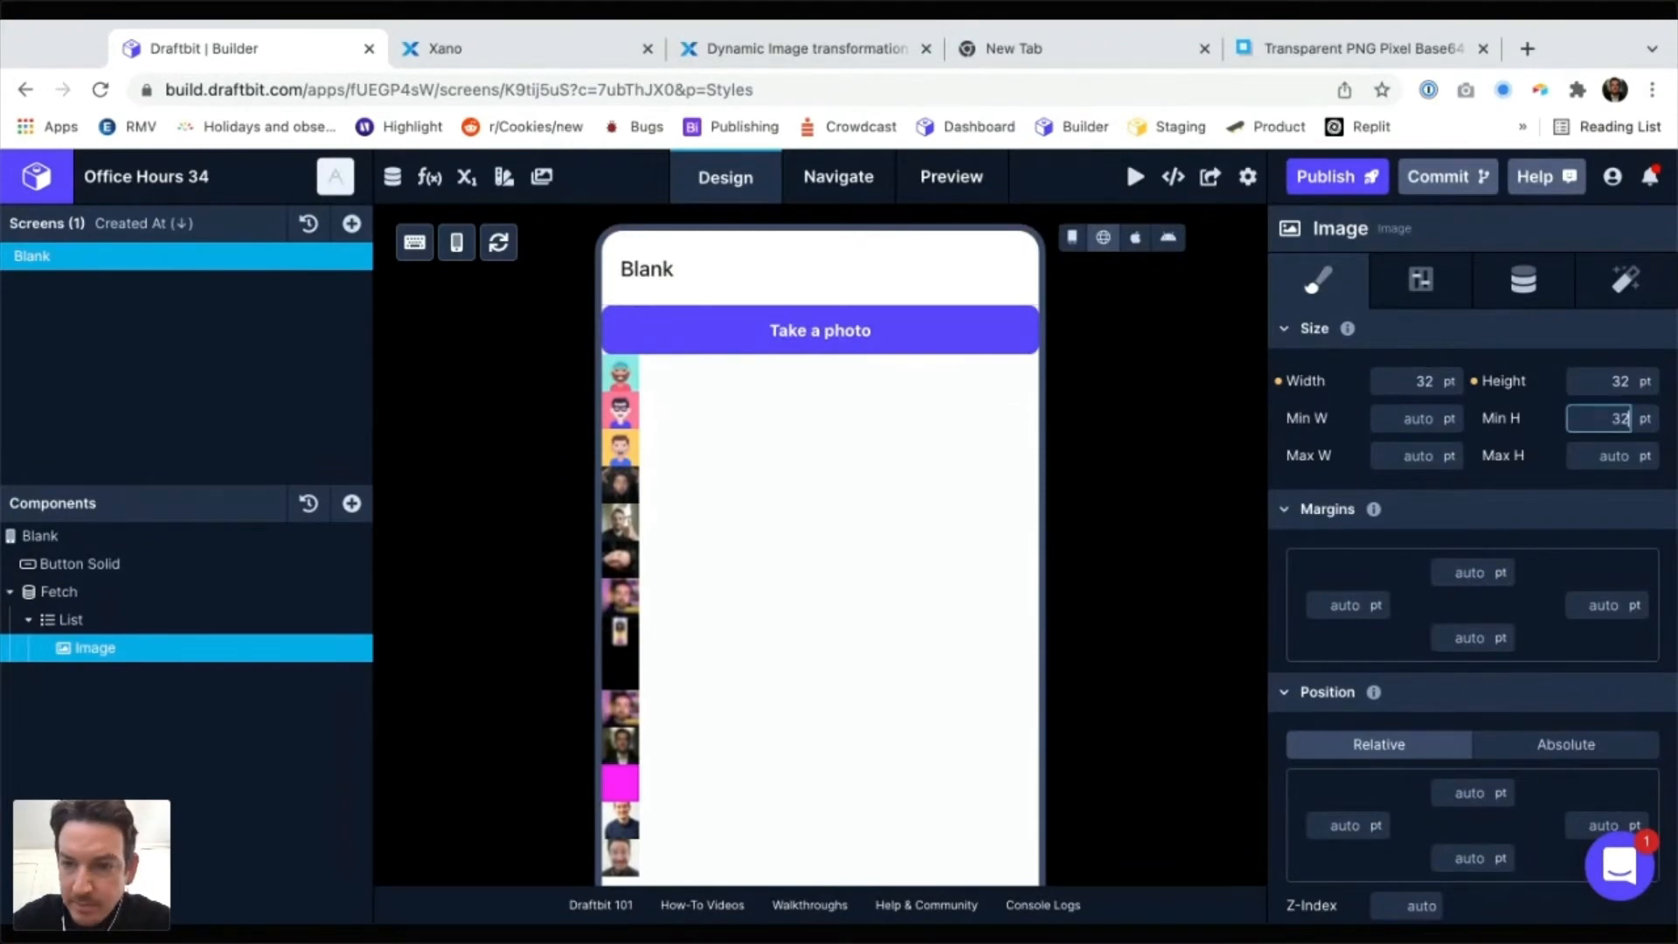
{"action": "left_click", "coordinate": [1425, 418]}
{"action": "type", "text": "32"}
{"action": "key", "text": "Return"}
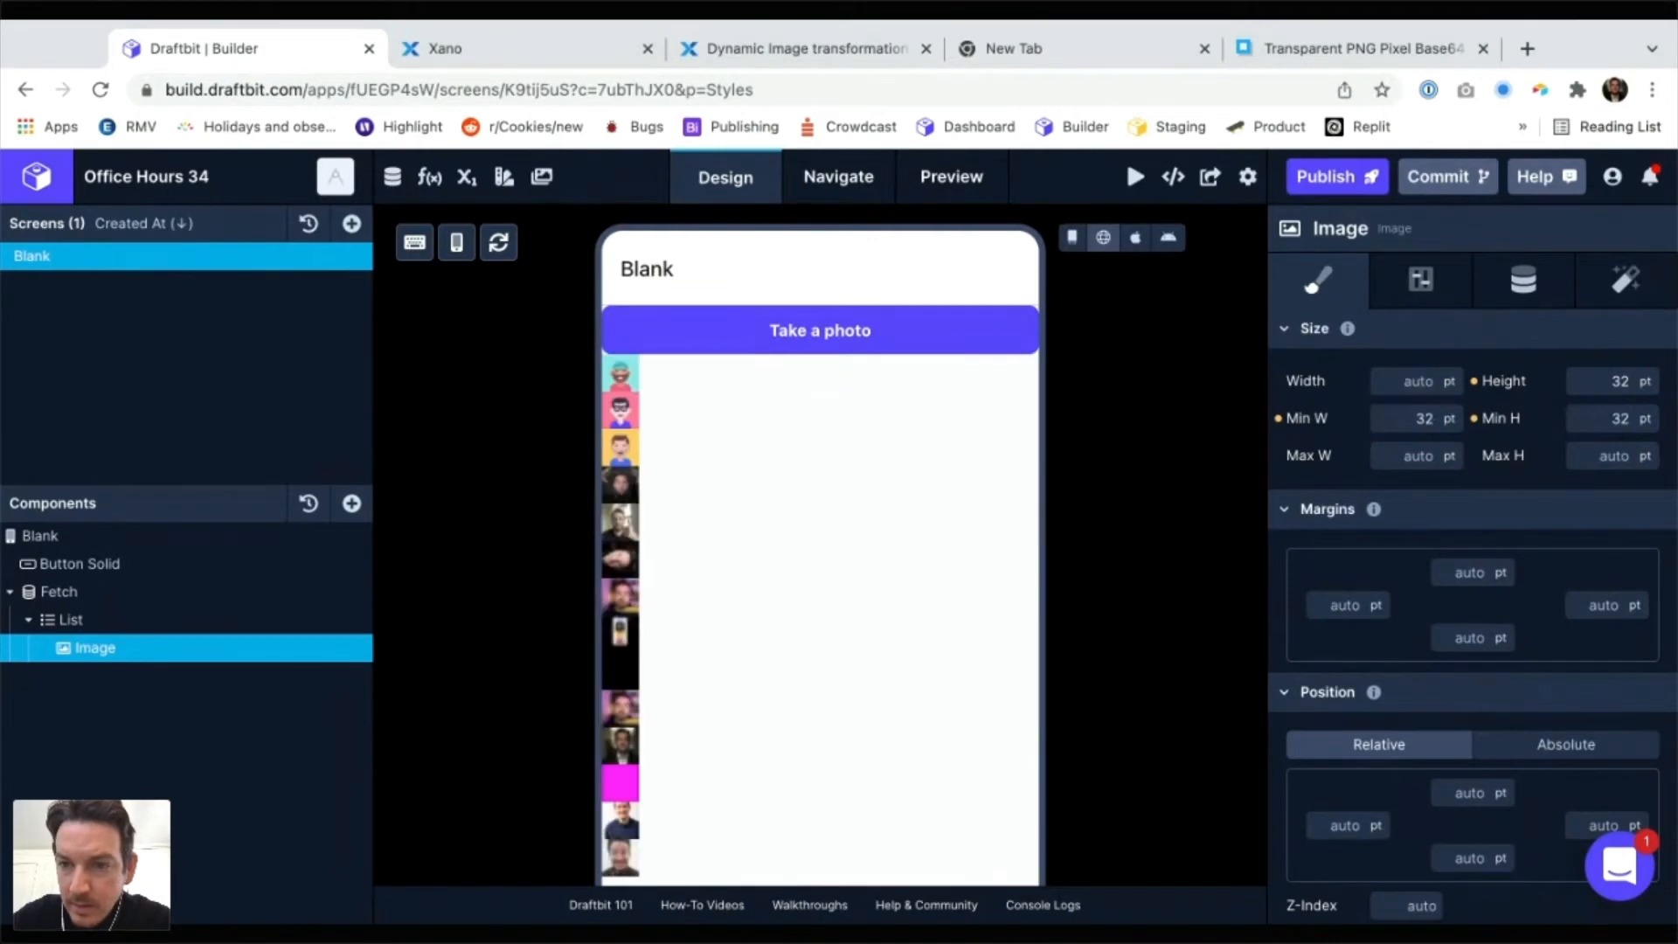
{"action": "left_click", "coordinate": [1502, 382]}
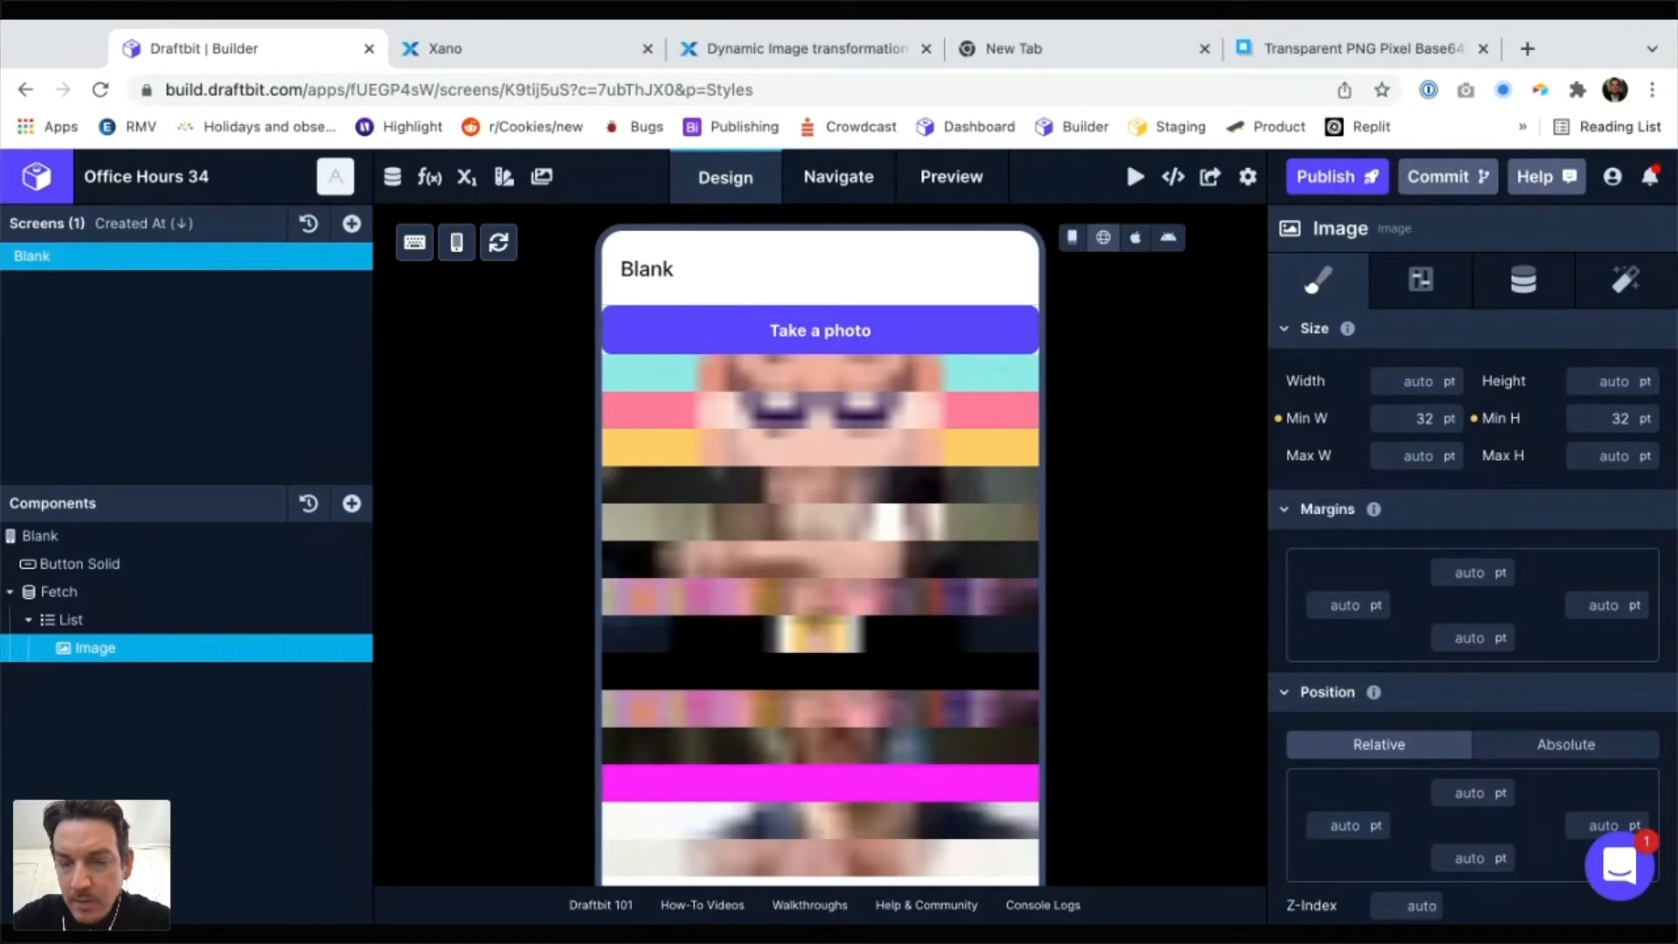
Set the Image's width to 32 pt, clear its minimum width, and check the list in the canvas
{"action": "left_click", "coordinate": [1417, 381]}
{"action": "type", "text": "32"}
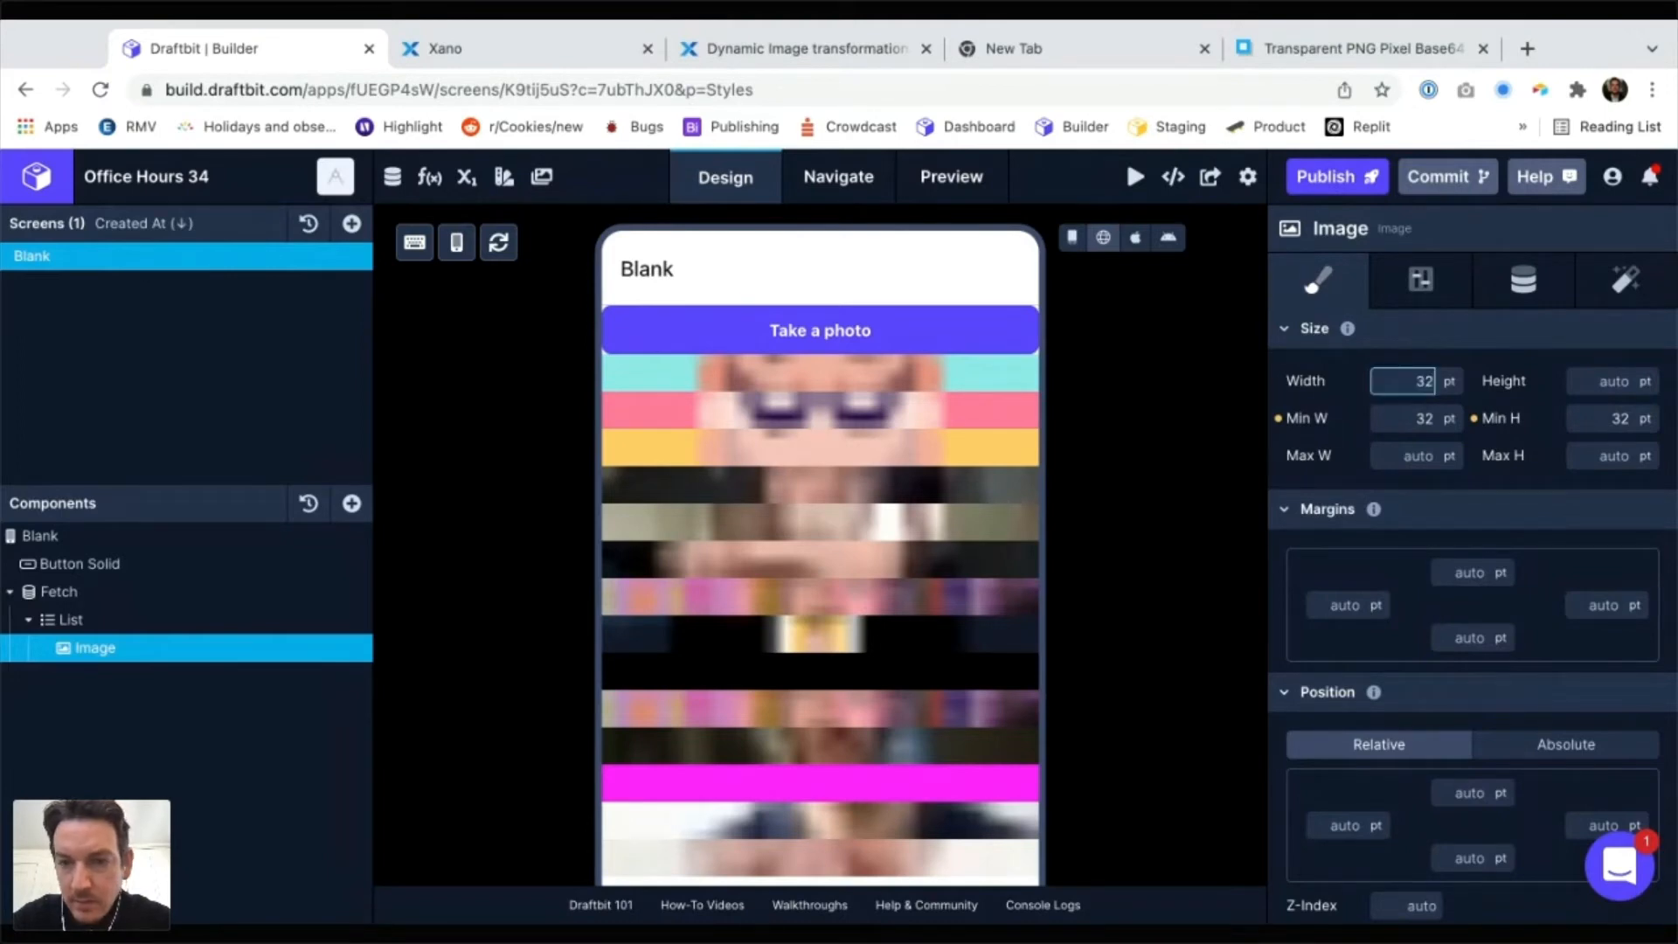
{"action": "left_click", "coordinate": [1307, 419]}
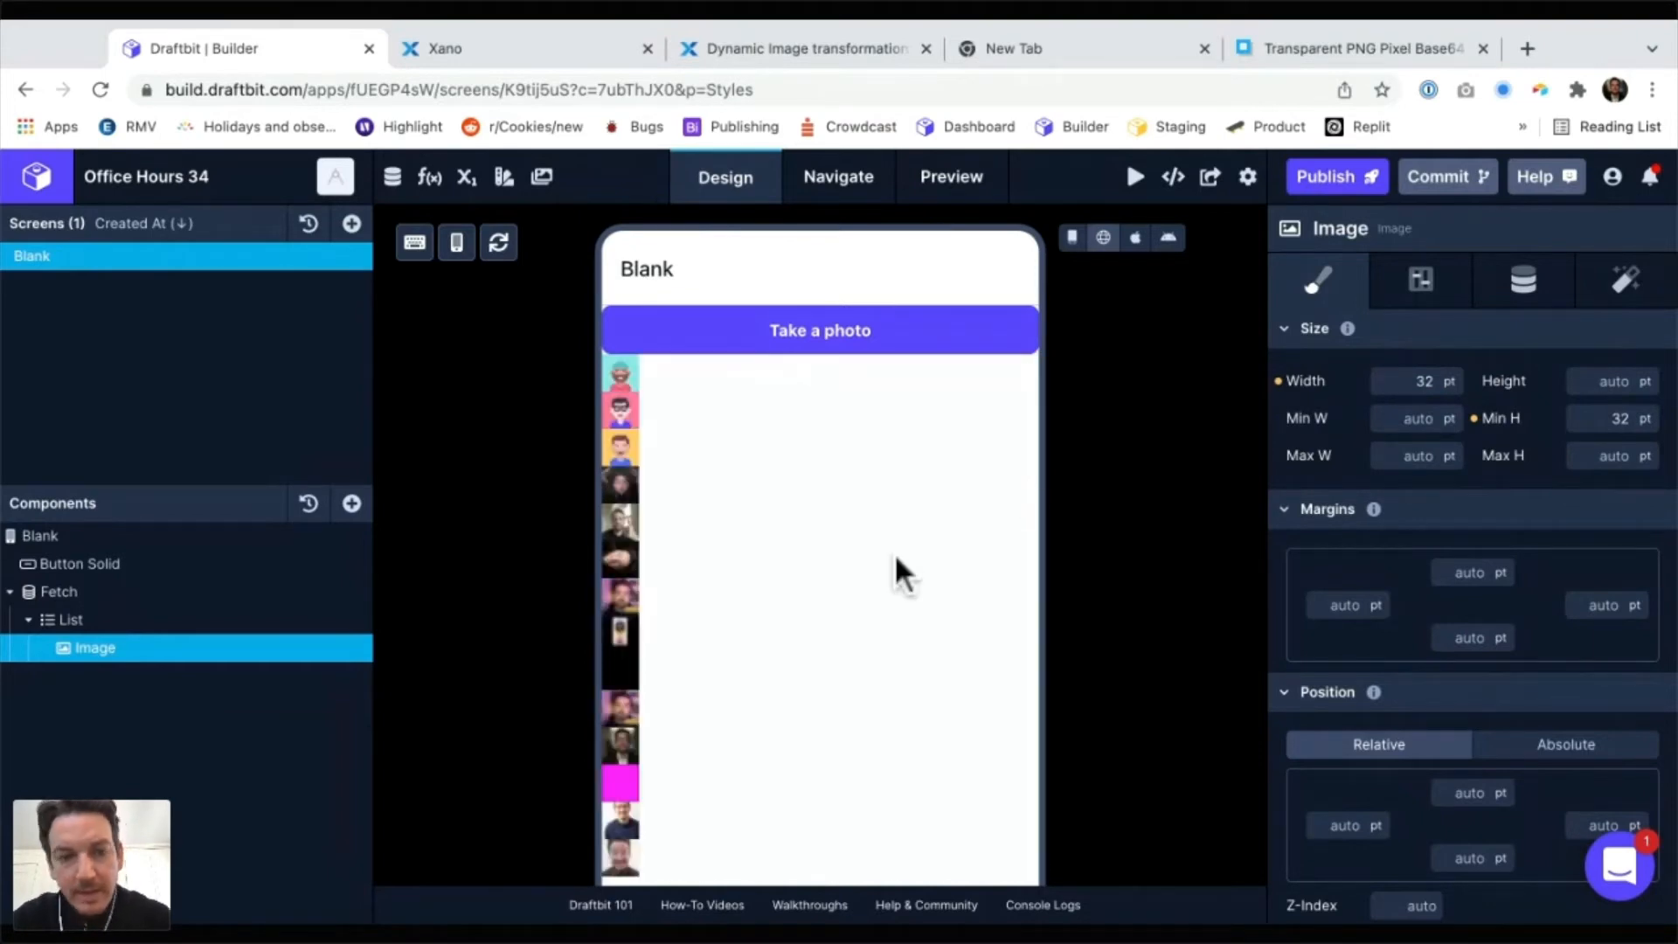
{"action": "scroll", "coordinate": [895, 552], "scroll_direction": "down", "scroll_amount": 3}
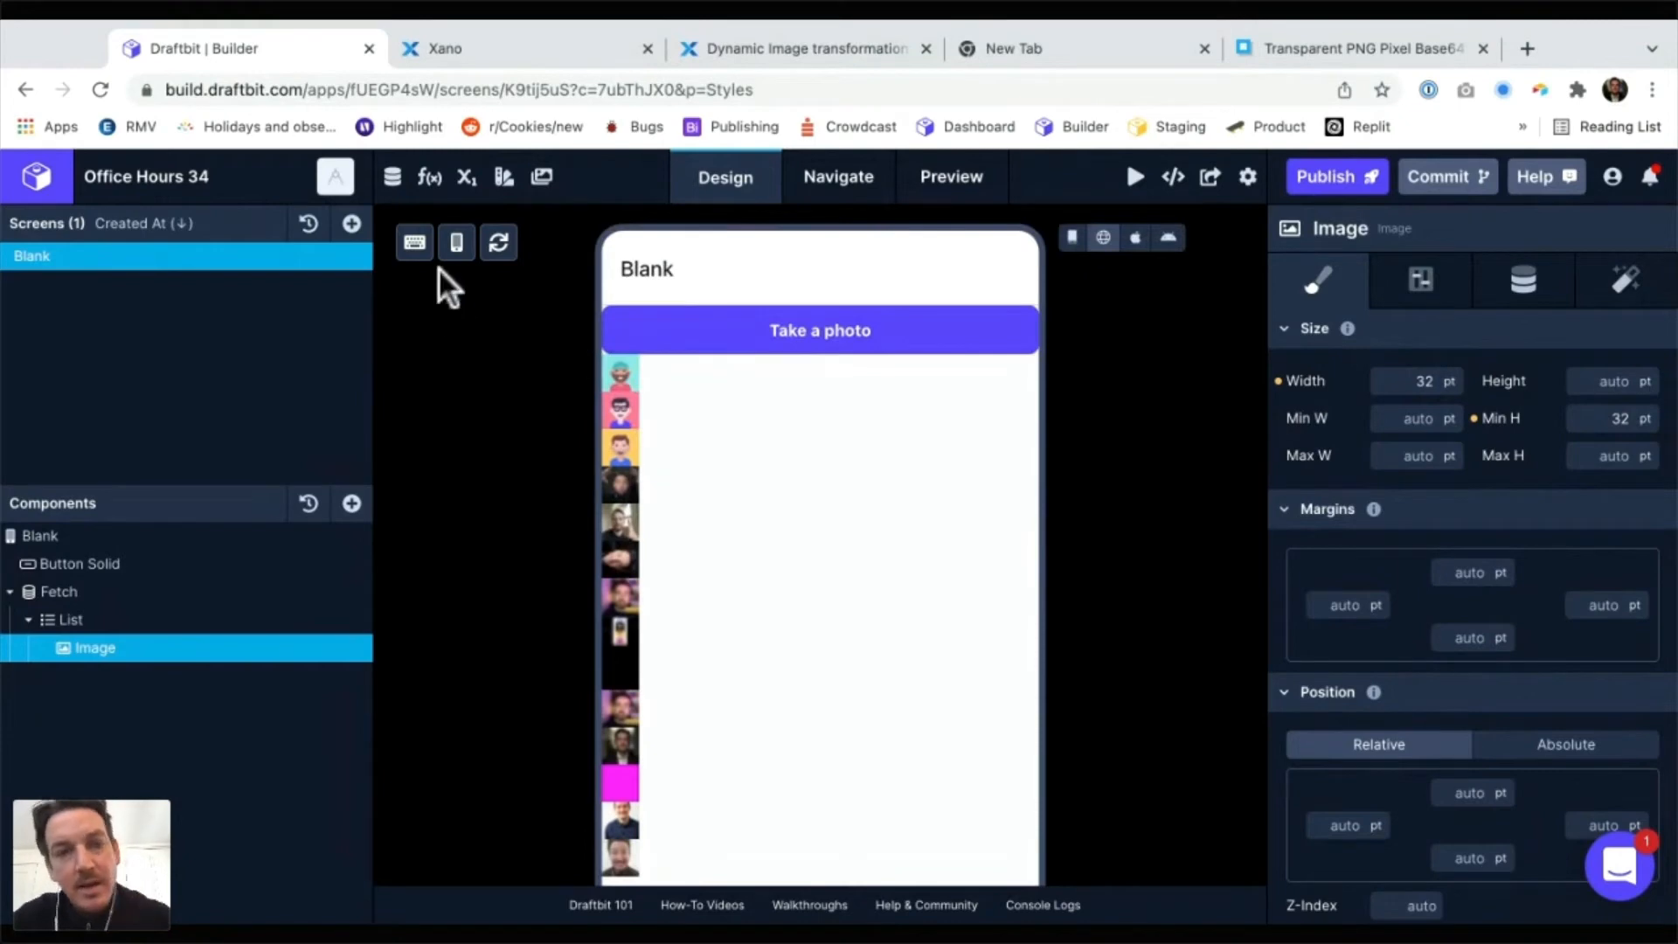
{"action": "key", "text": "super+Tab"}
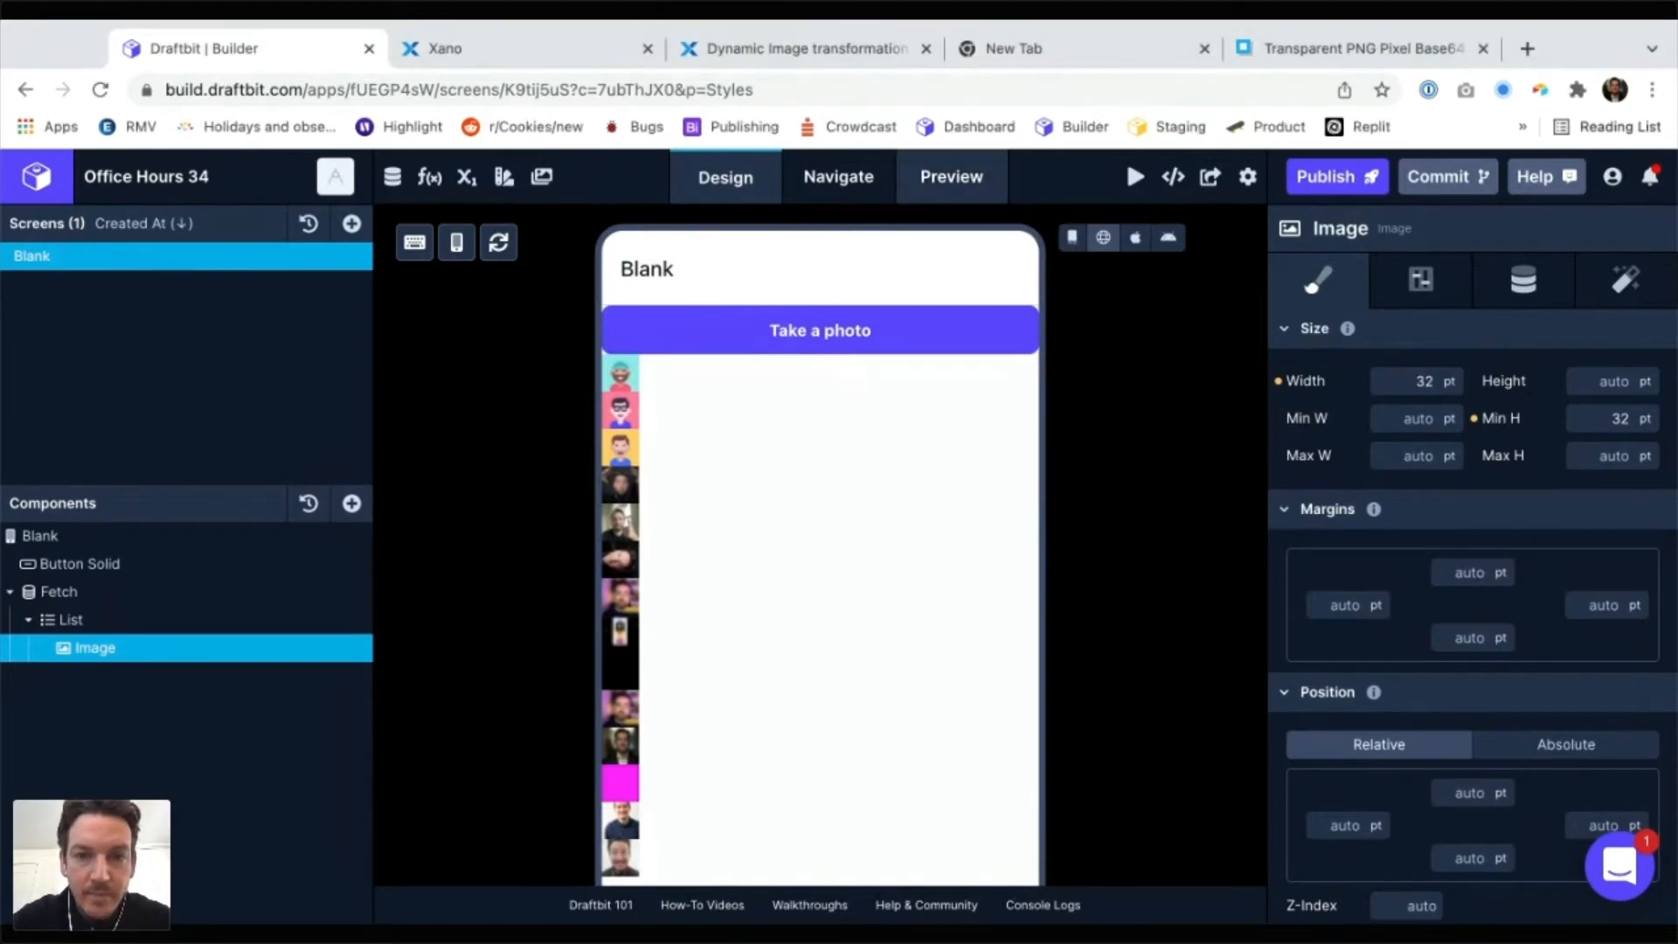
Run the app in the multi-device preview, starting the iOS simulator, and bring up the Live Preview QR code before closing it
{"action": "left_click", "coordinate": [951, 176]}
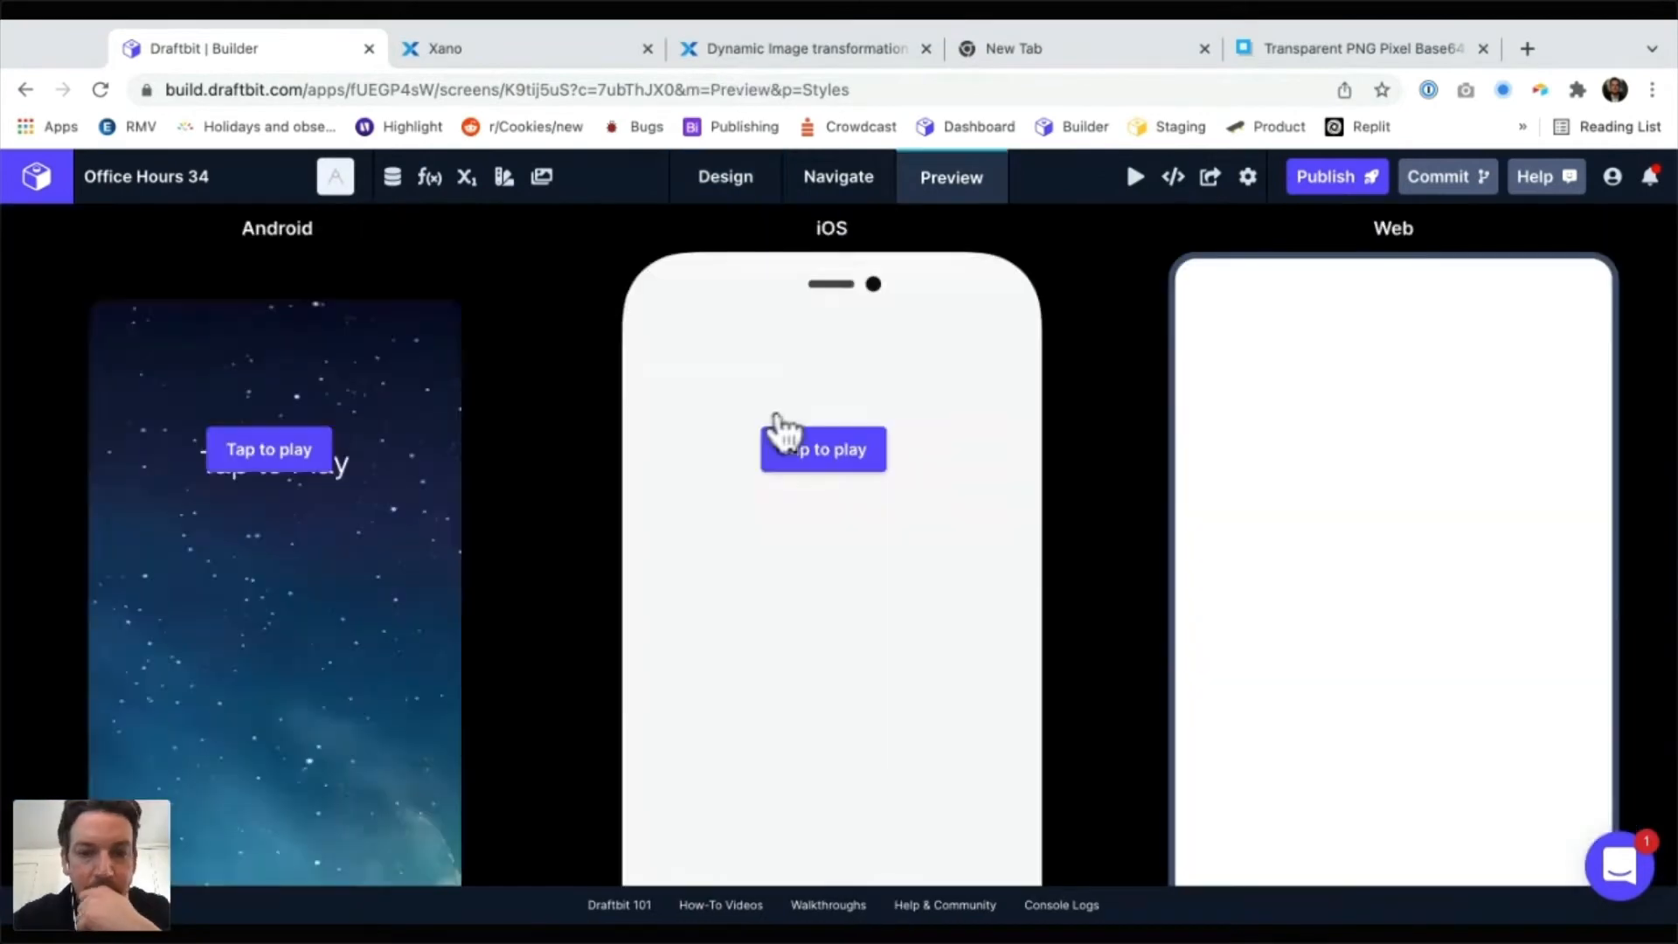
{"action": "left_click", "coordinate": [784, 433]}
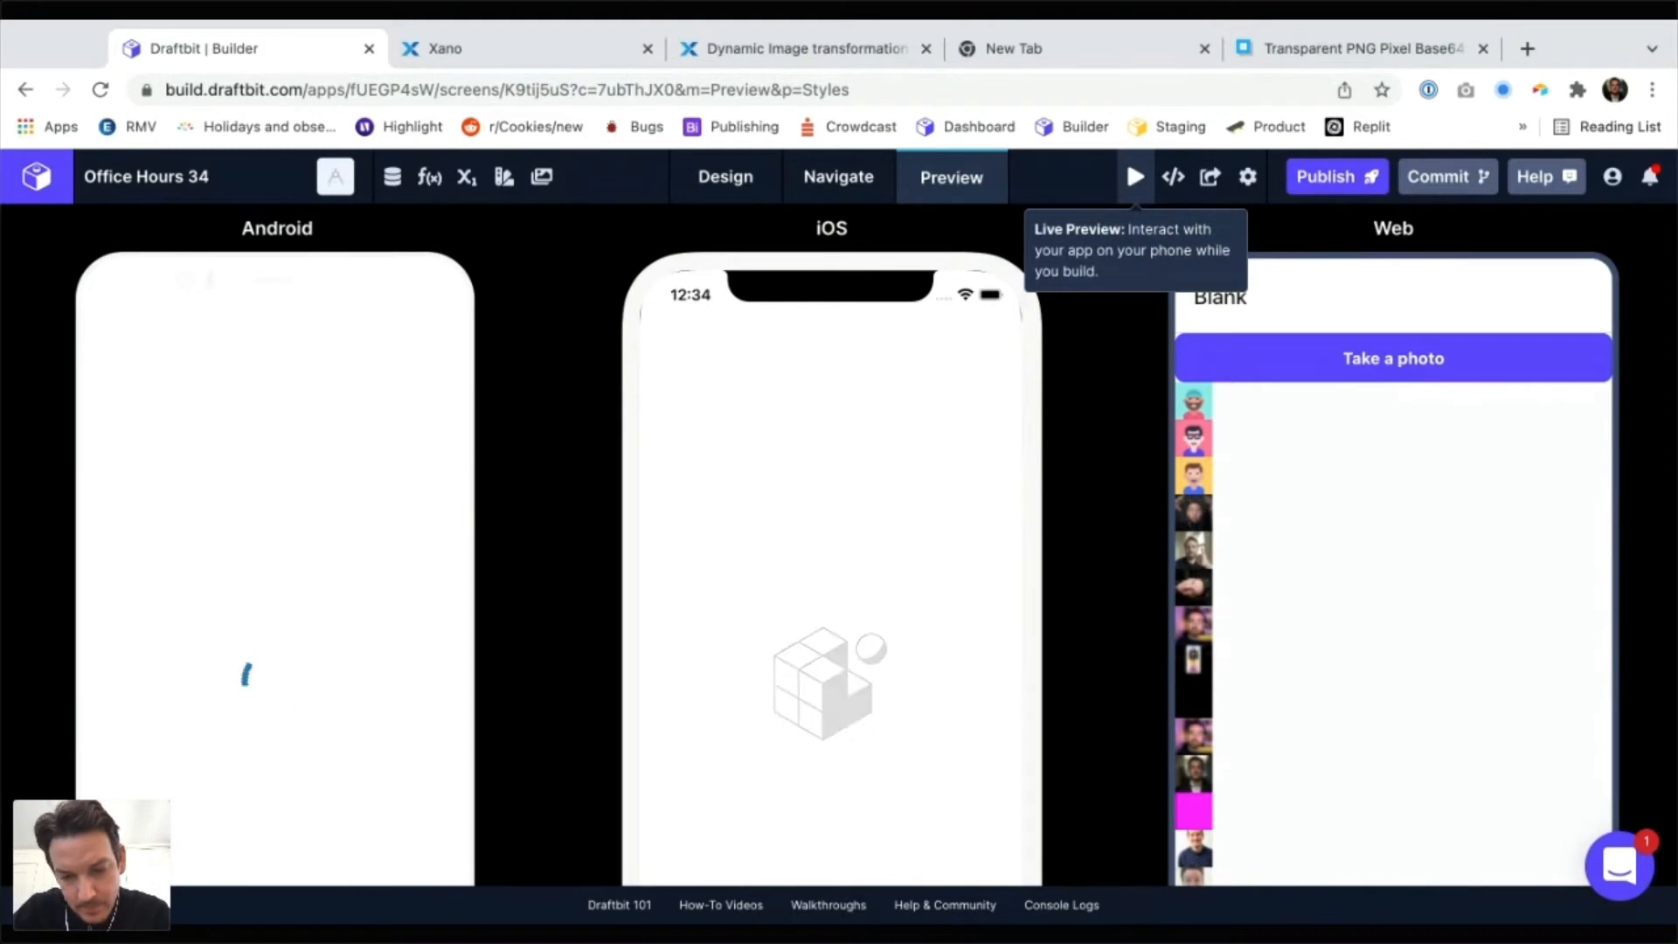
{"action": "left_click", "coordinate": [1134, 177]}
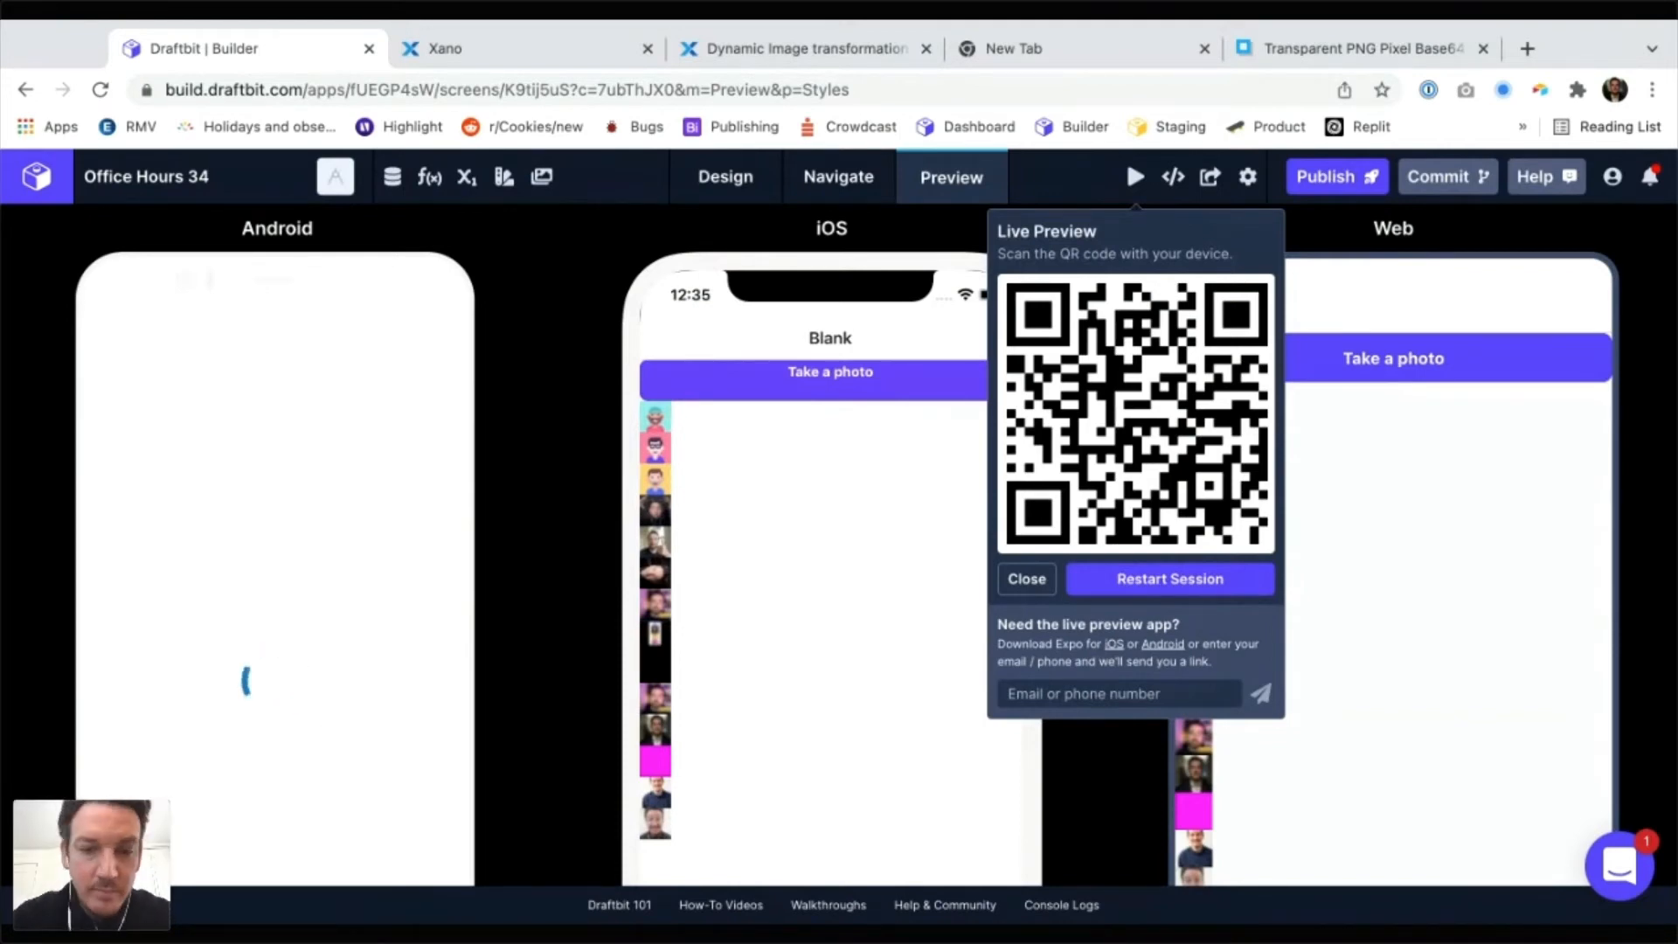
{"action": "key", "text": "Escape"}
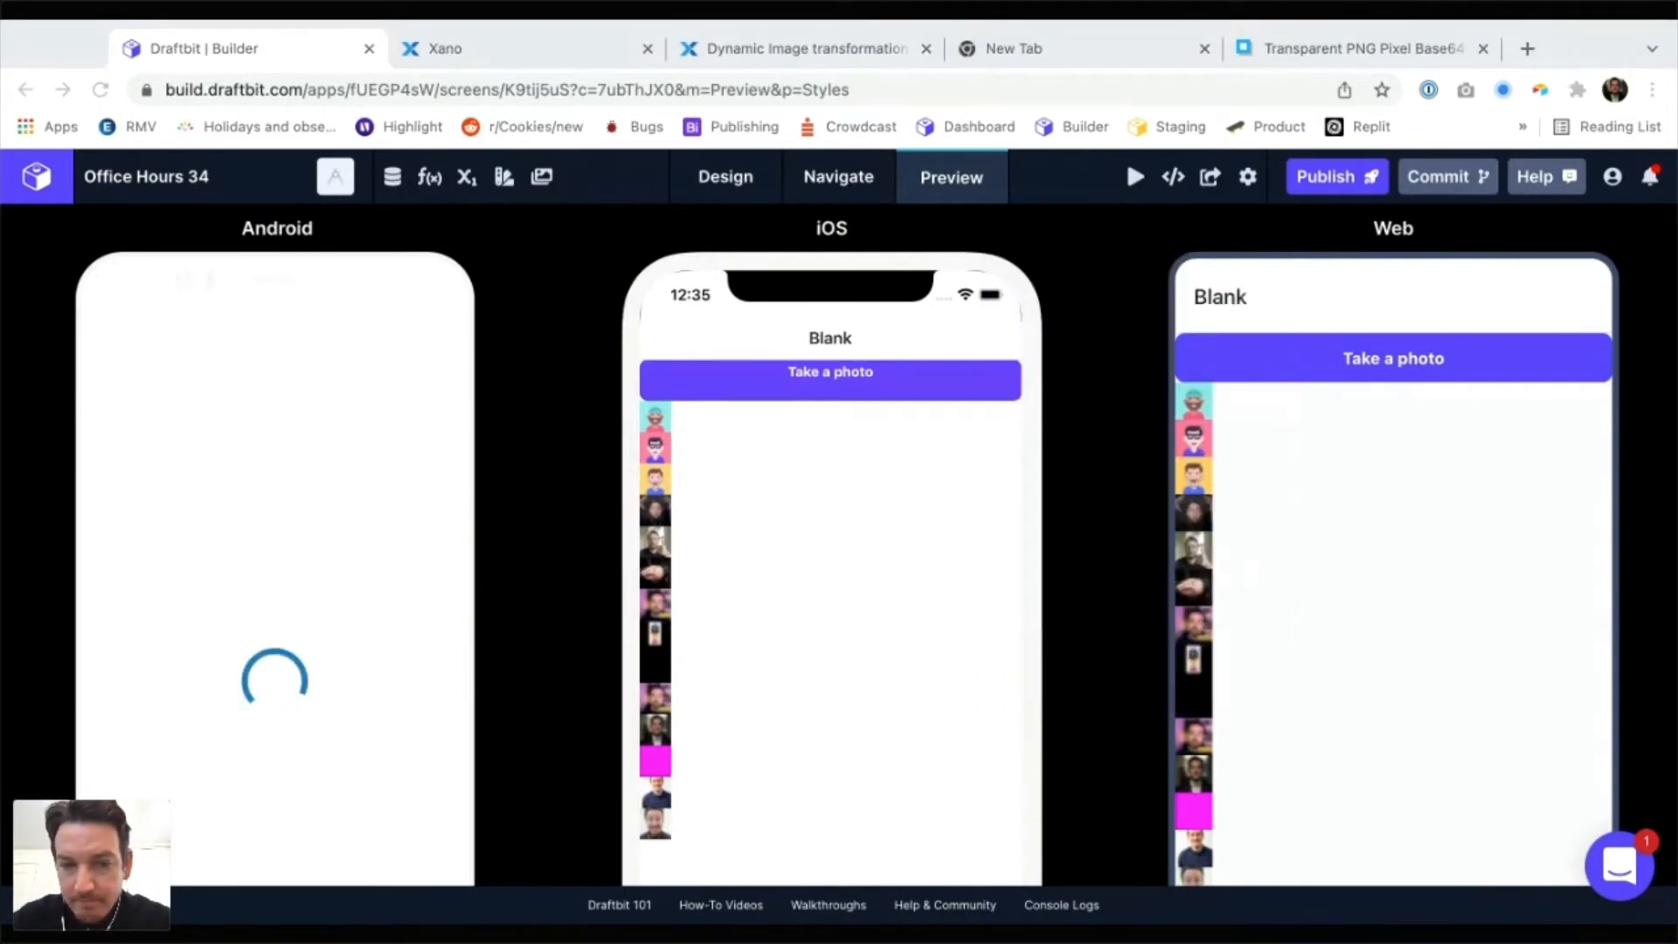
{"action": "left_click", "coordinate": [1113, 757]}
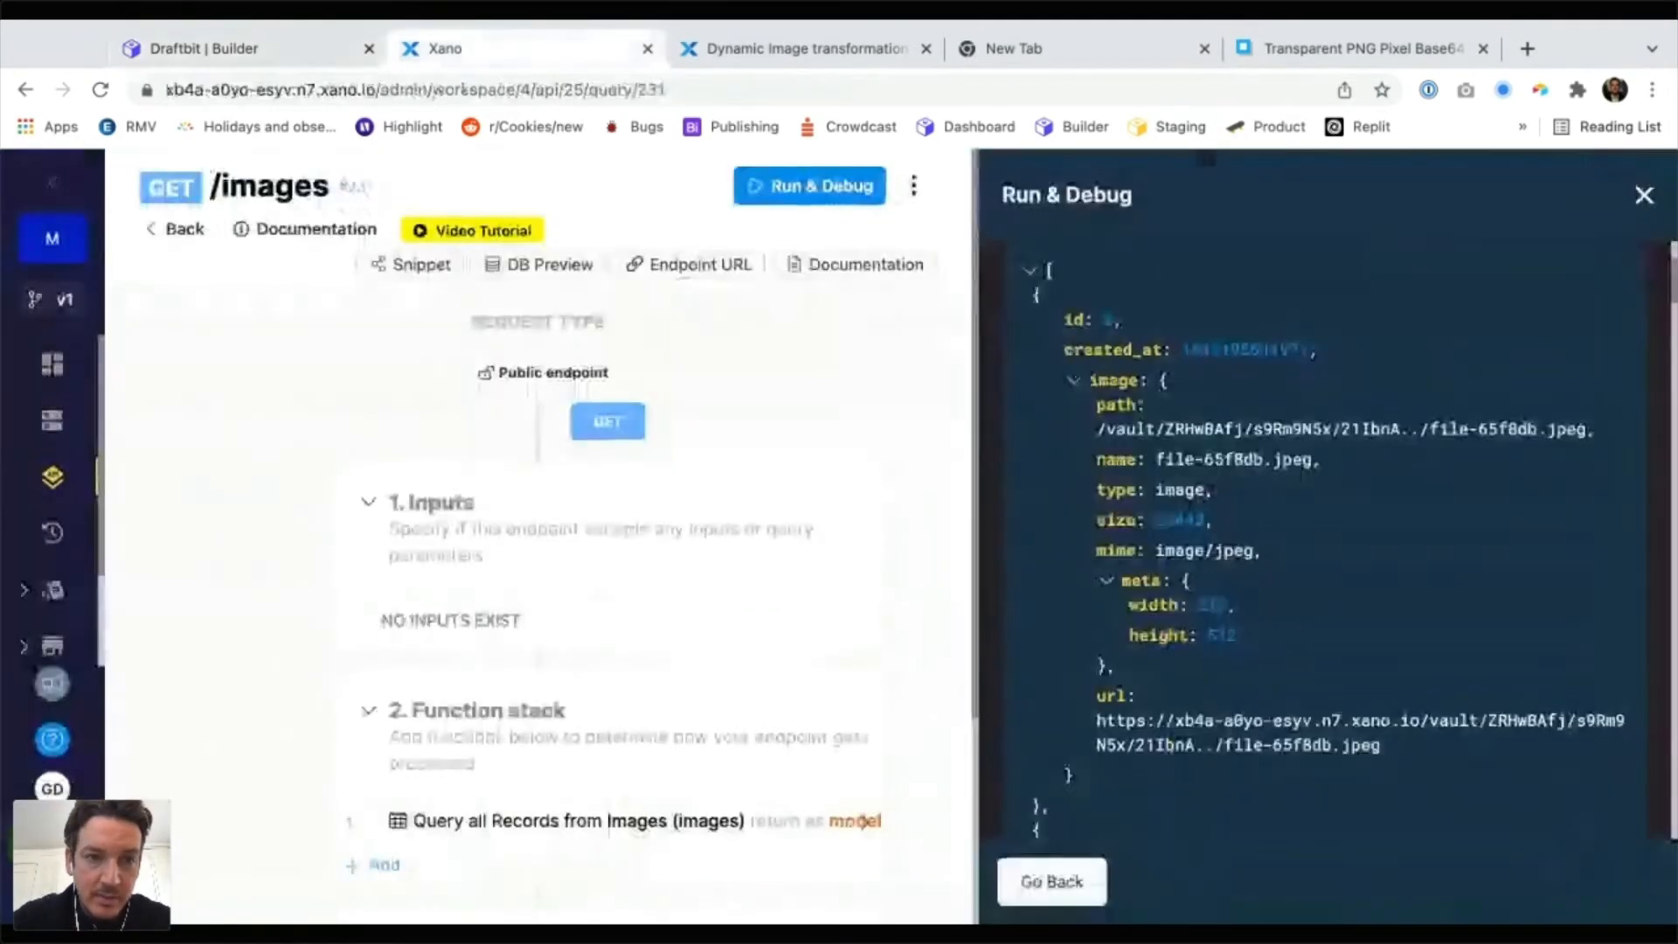
Switch to Xano and review the image object in the /images endpoint's debug response
{"action": "left_click", "coordinate": [445, 48]}
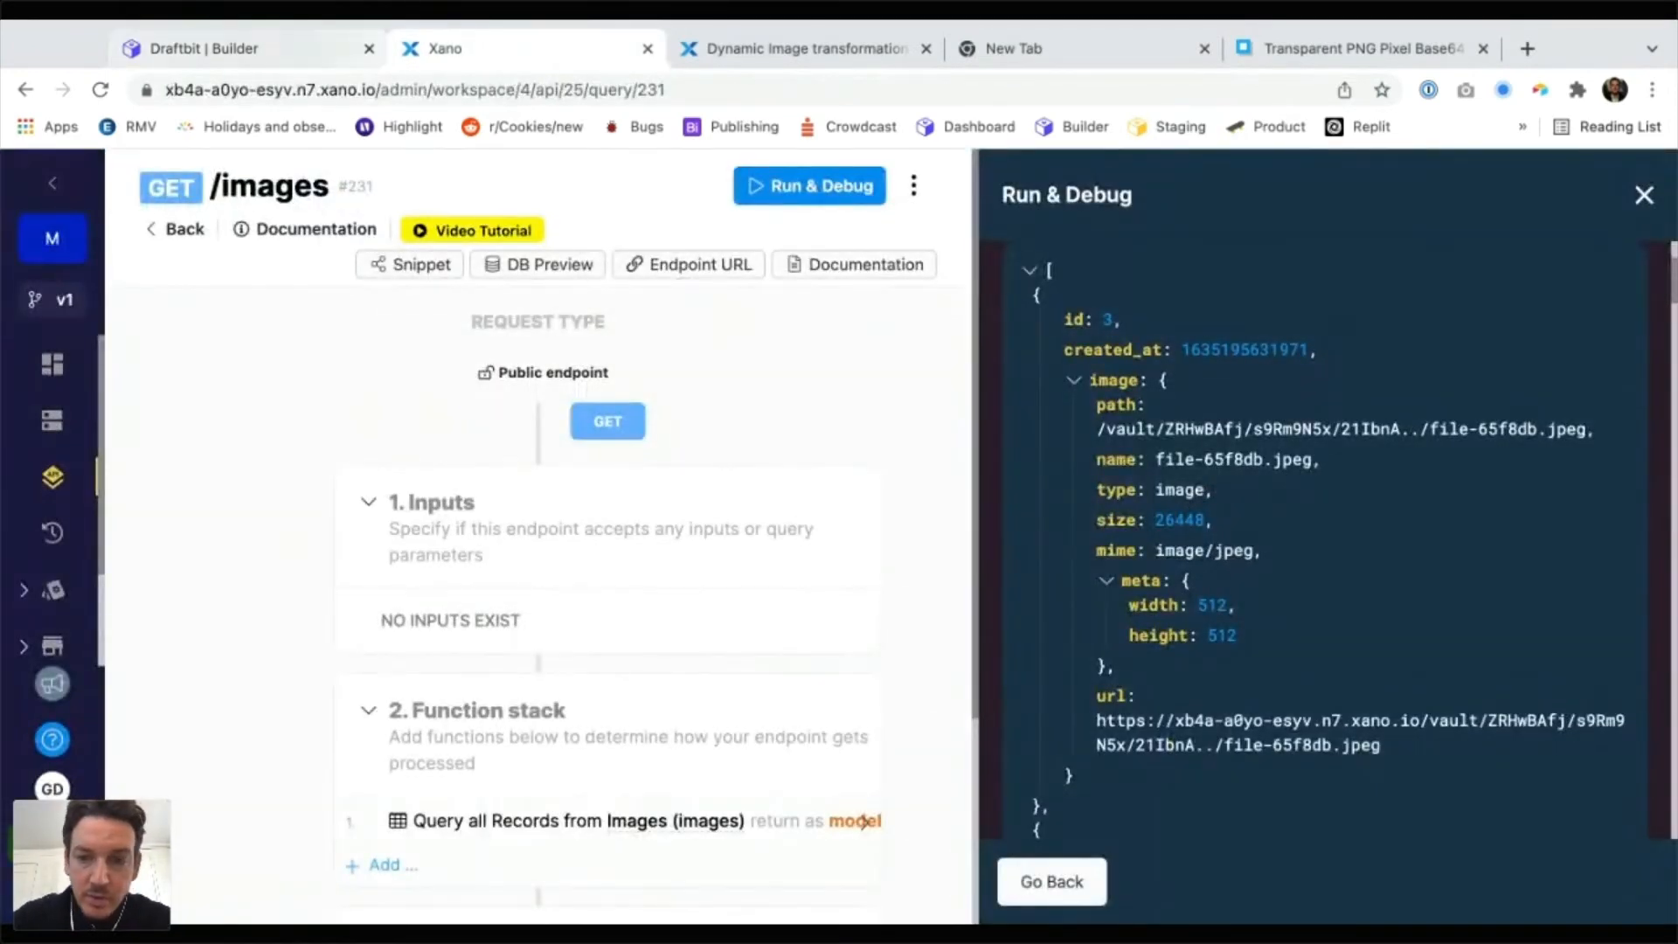
{"action": "key", "text": "super+Tab"}
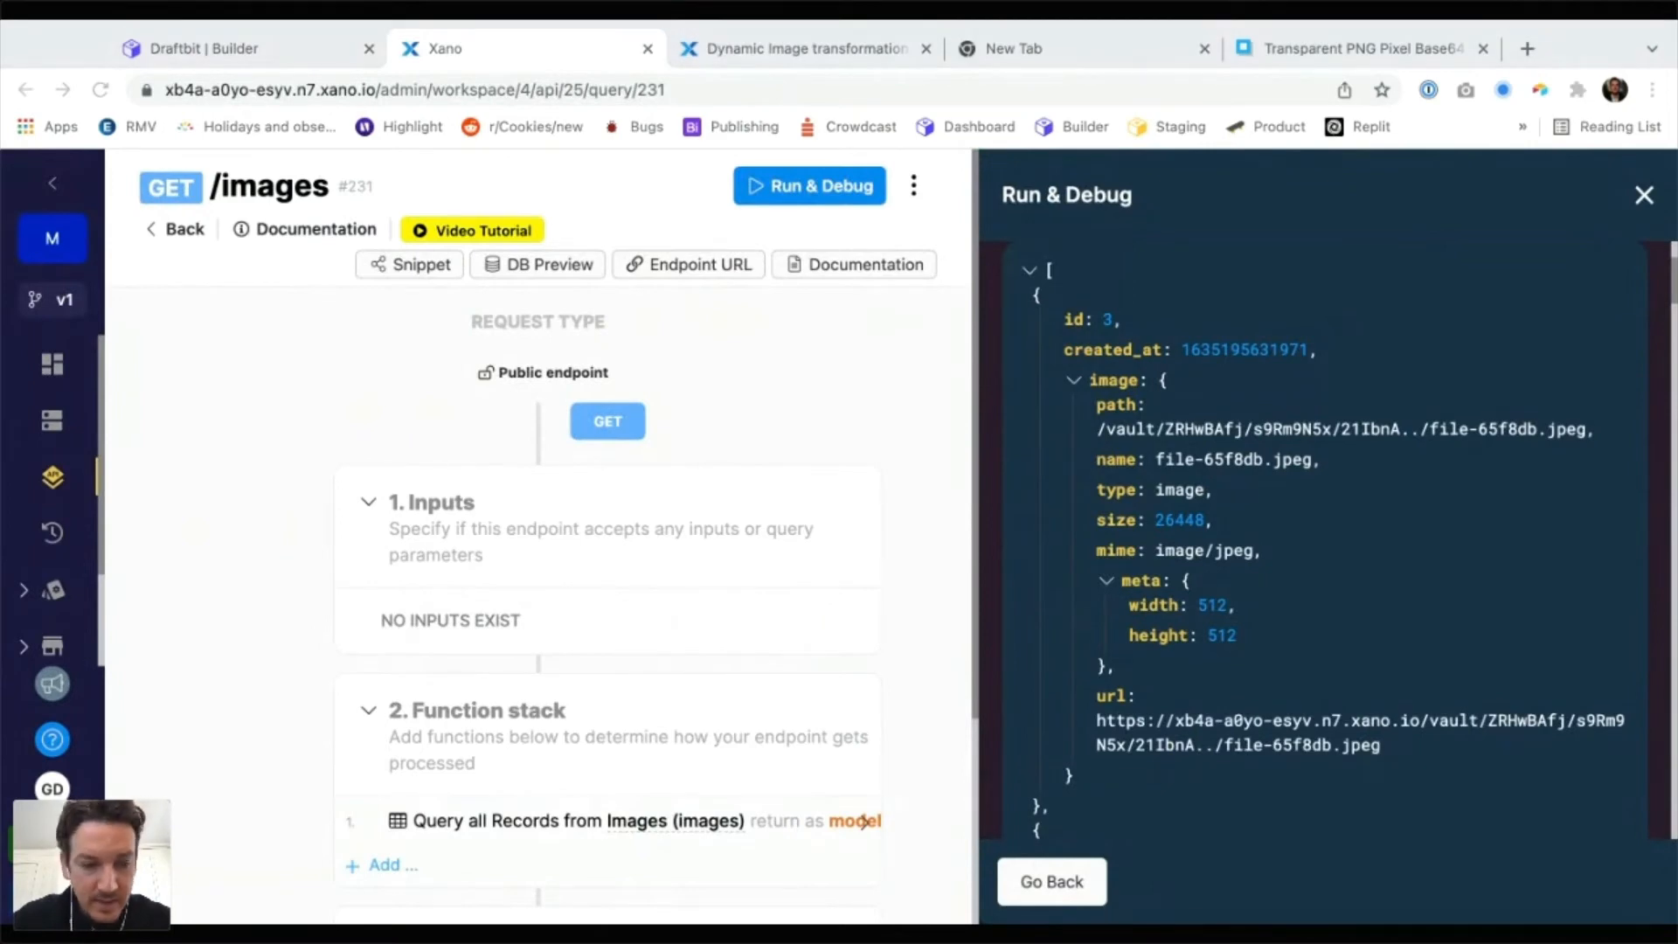
{"action": "key", "text": "super+Tab"}
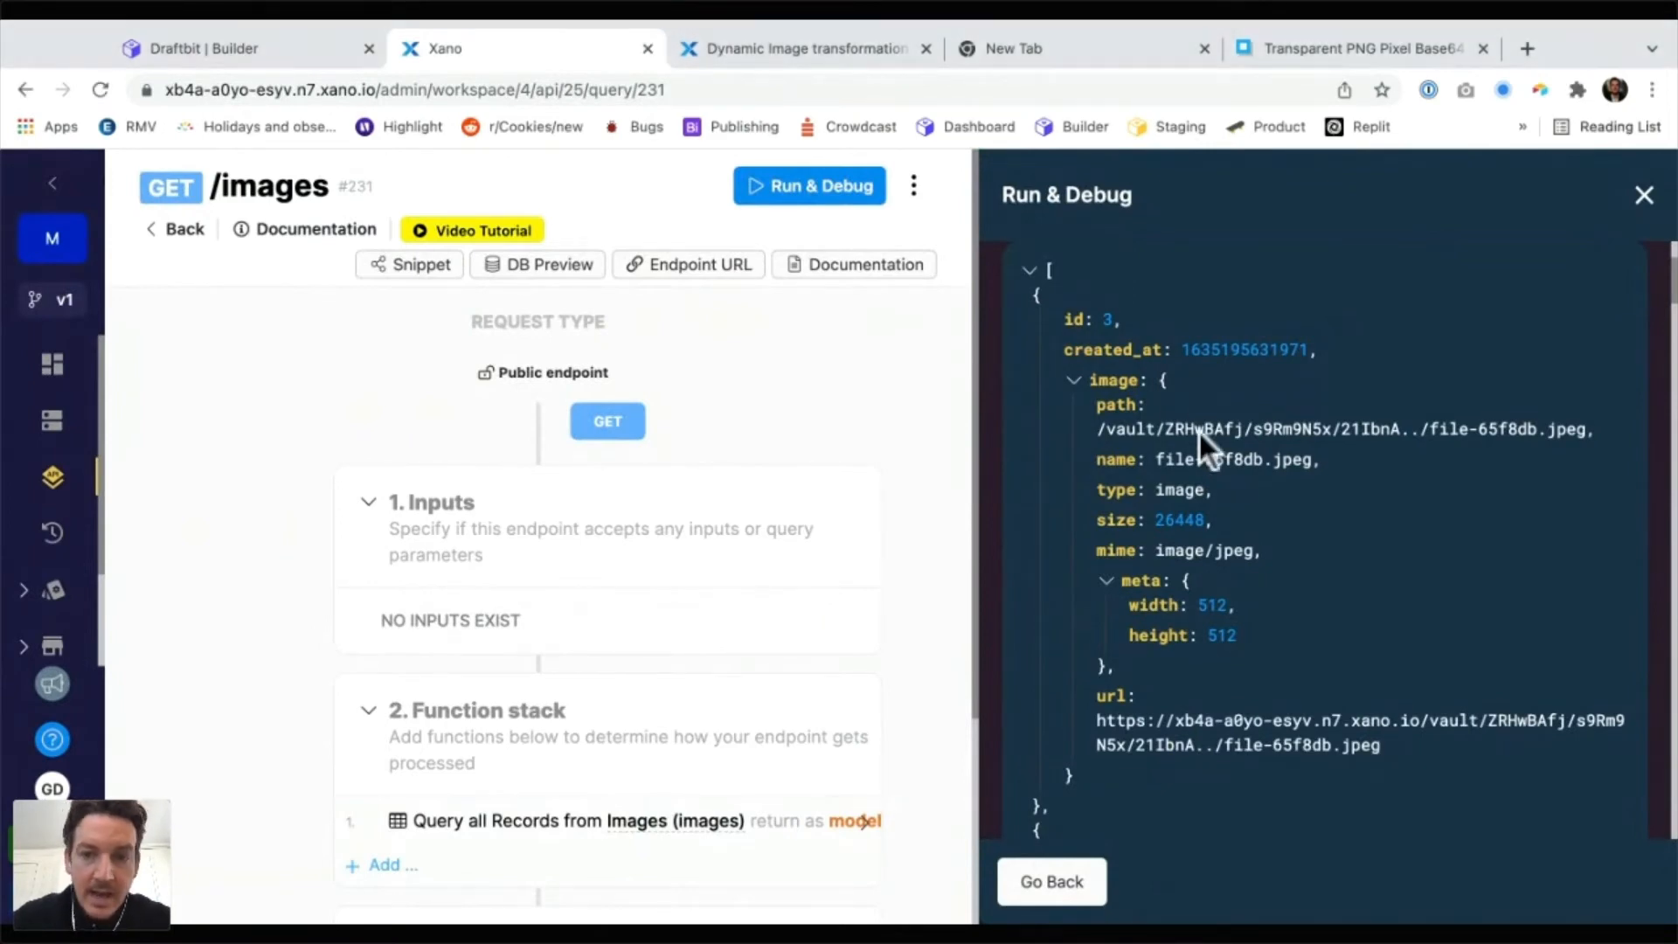
{"action": "key", "text": "super+Tab"}
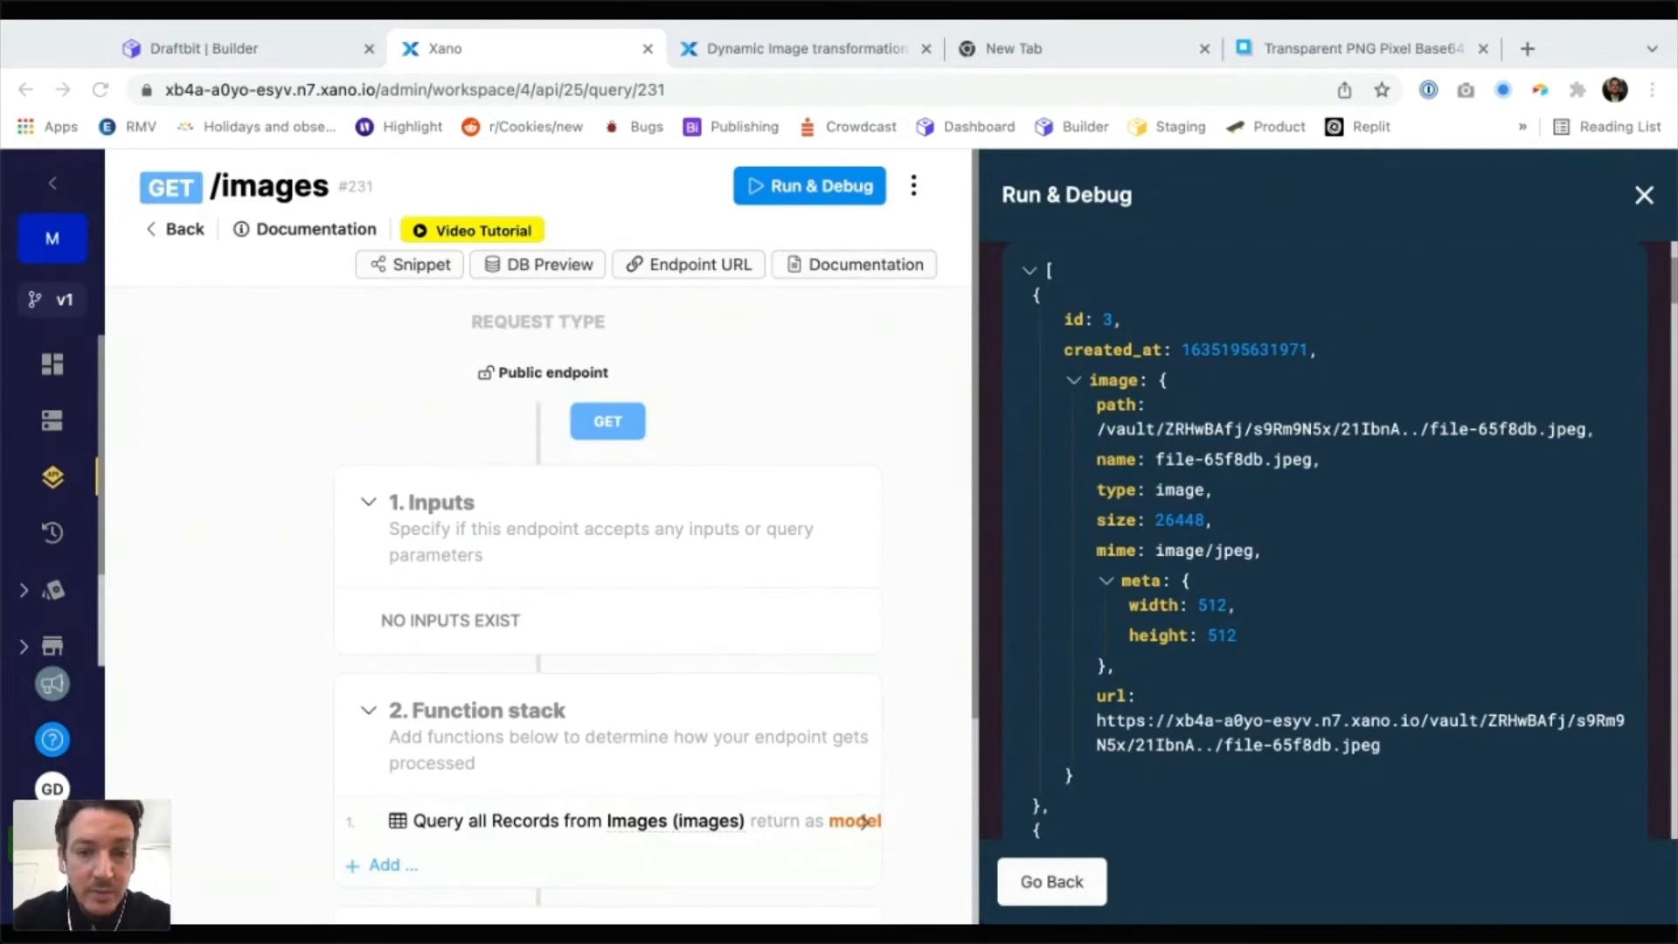
{"action": "key", "text": "super+Tab"}
Return to Draftbit and compare the image list across the Android, iOS and web previews
{"action": "left_click", "coordinate": [254, 49]}
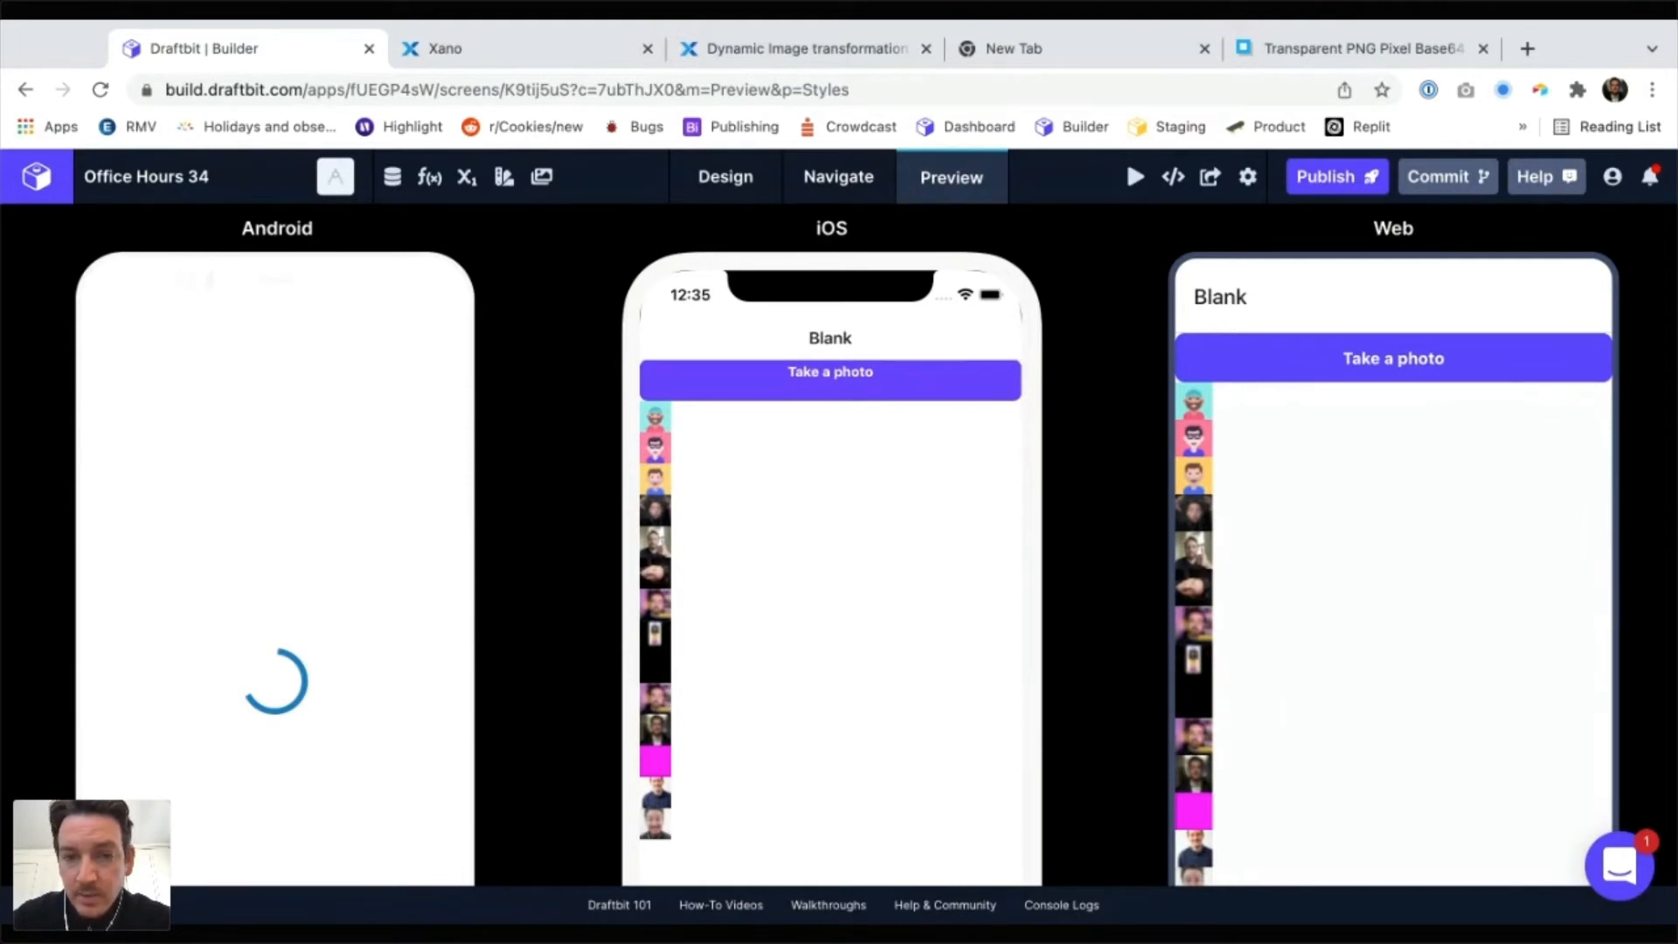
{"action": "scroll", "coordinate": [839, 544], "scroll_direction": "down", "scroll_amount": 3}
{"action": "scroll", "coordinate": [839, 544], "scroll_direction": "up", "scroll_amount": 3}
{"action": "key", "text": "super+Tab"}
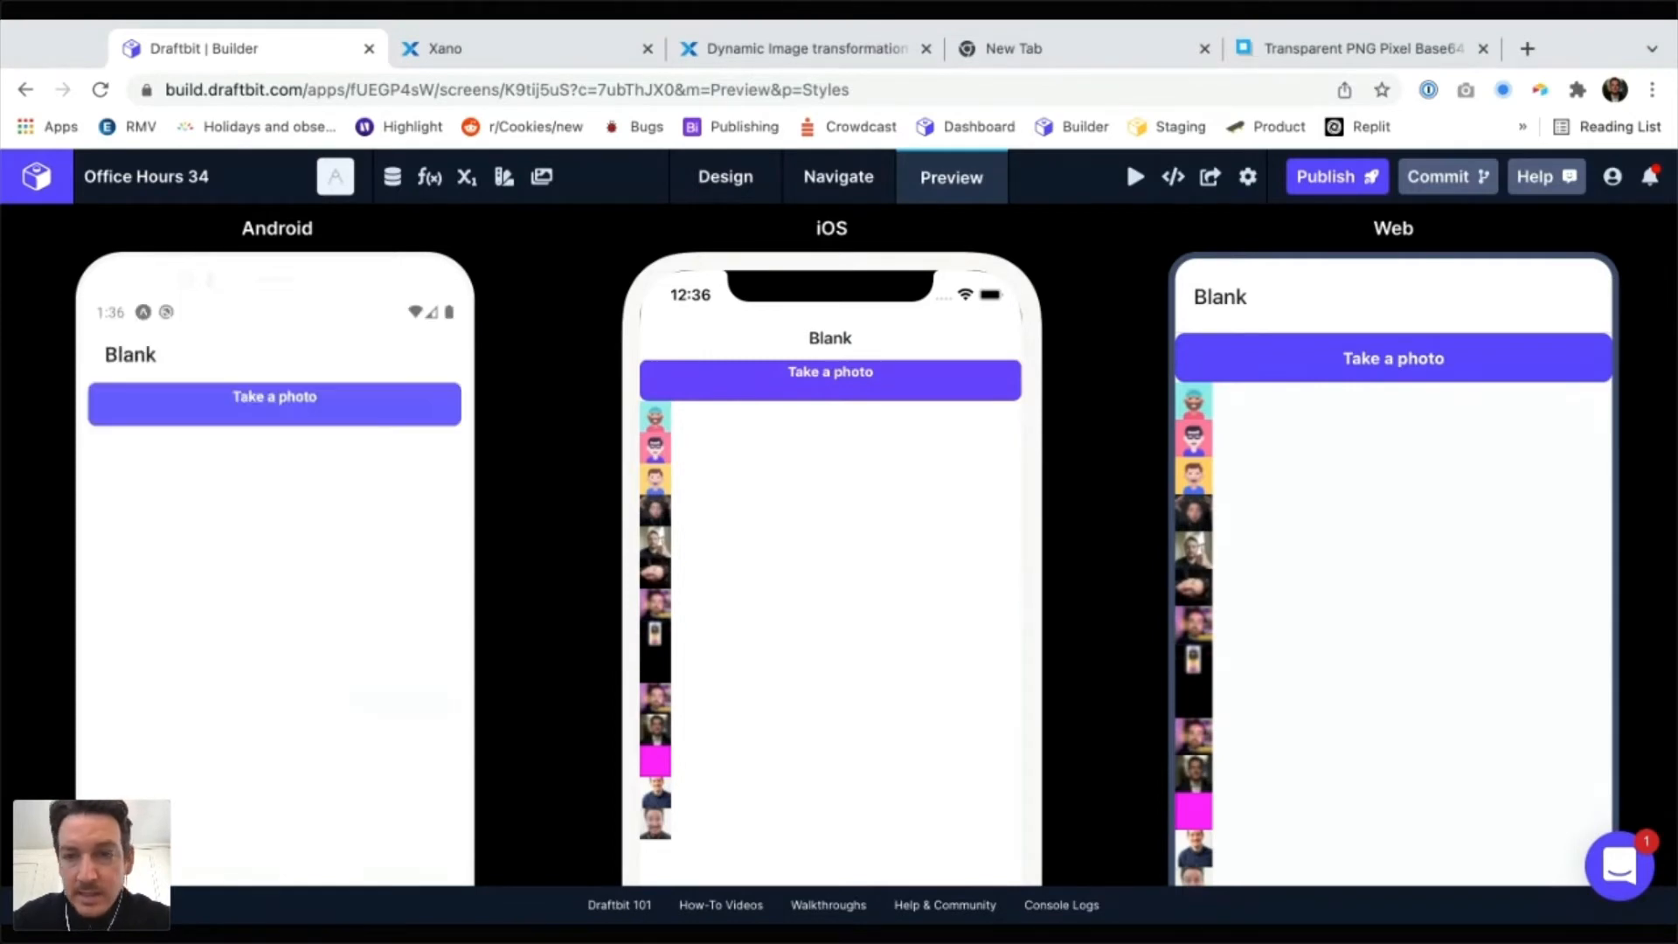
Open the browser's network inspector beside a widened Draftbit design view and filter the requests to images only
{"action": "key", "text": "super+alt+i"}
{"action": "left_click", "coordinate": [880, 165]}
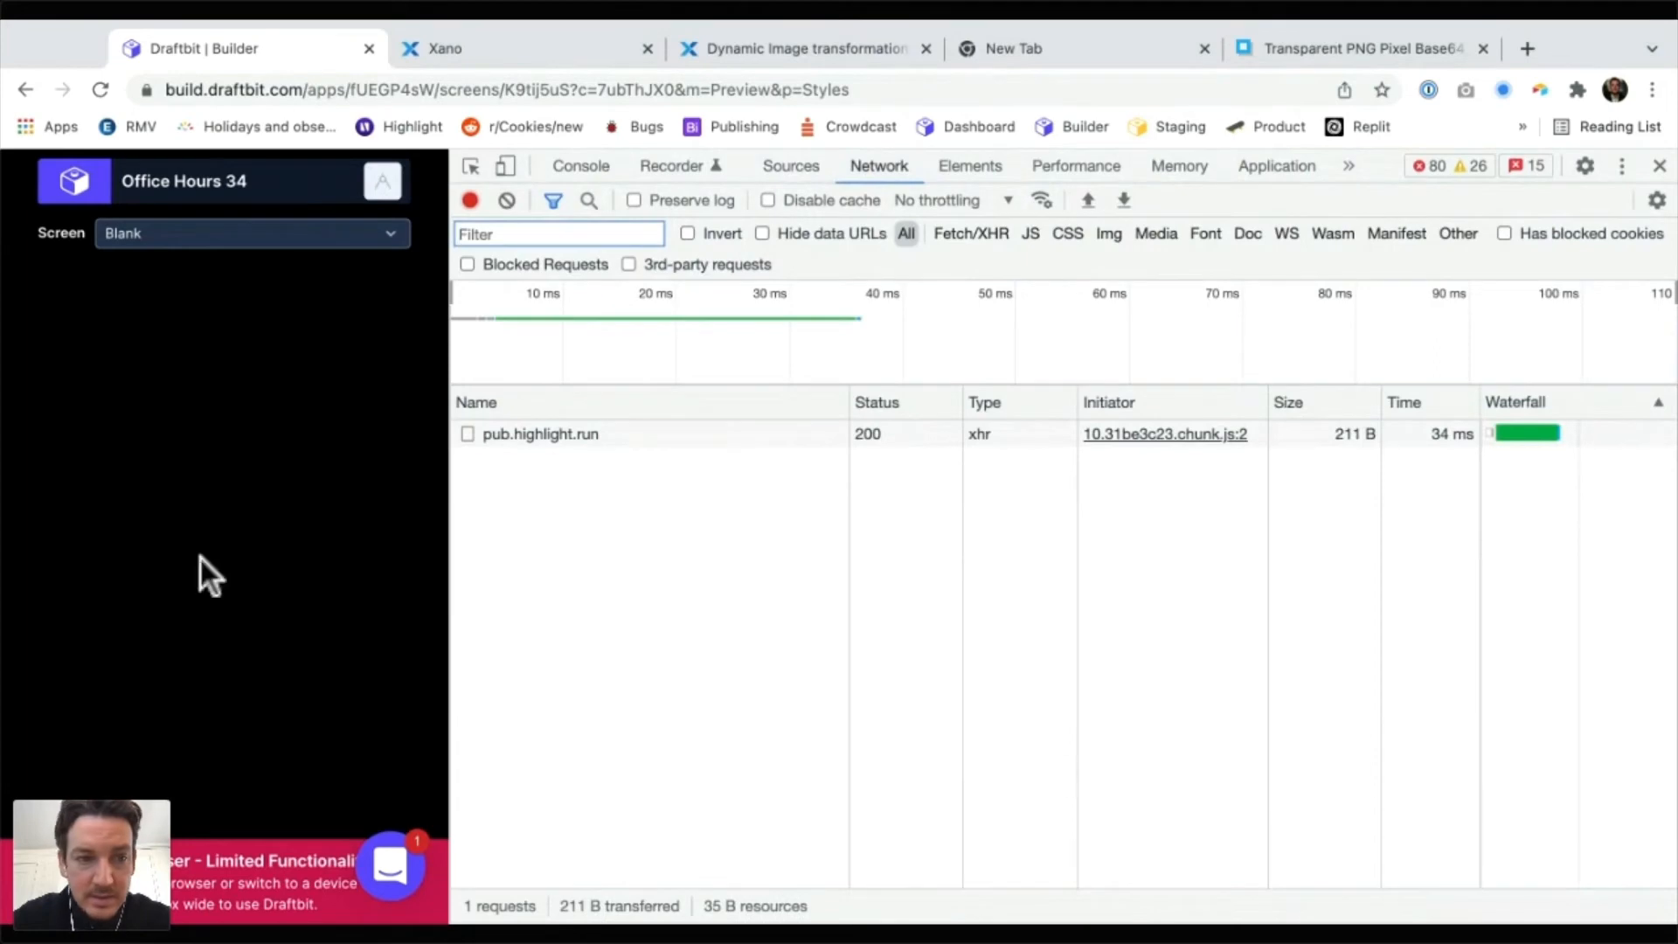
{"action": "left_click_drag", "start_coordinate": [450, 490], "coordinate": [961, 531]}
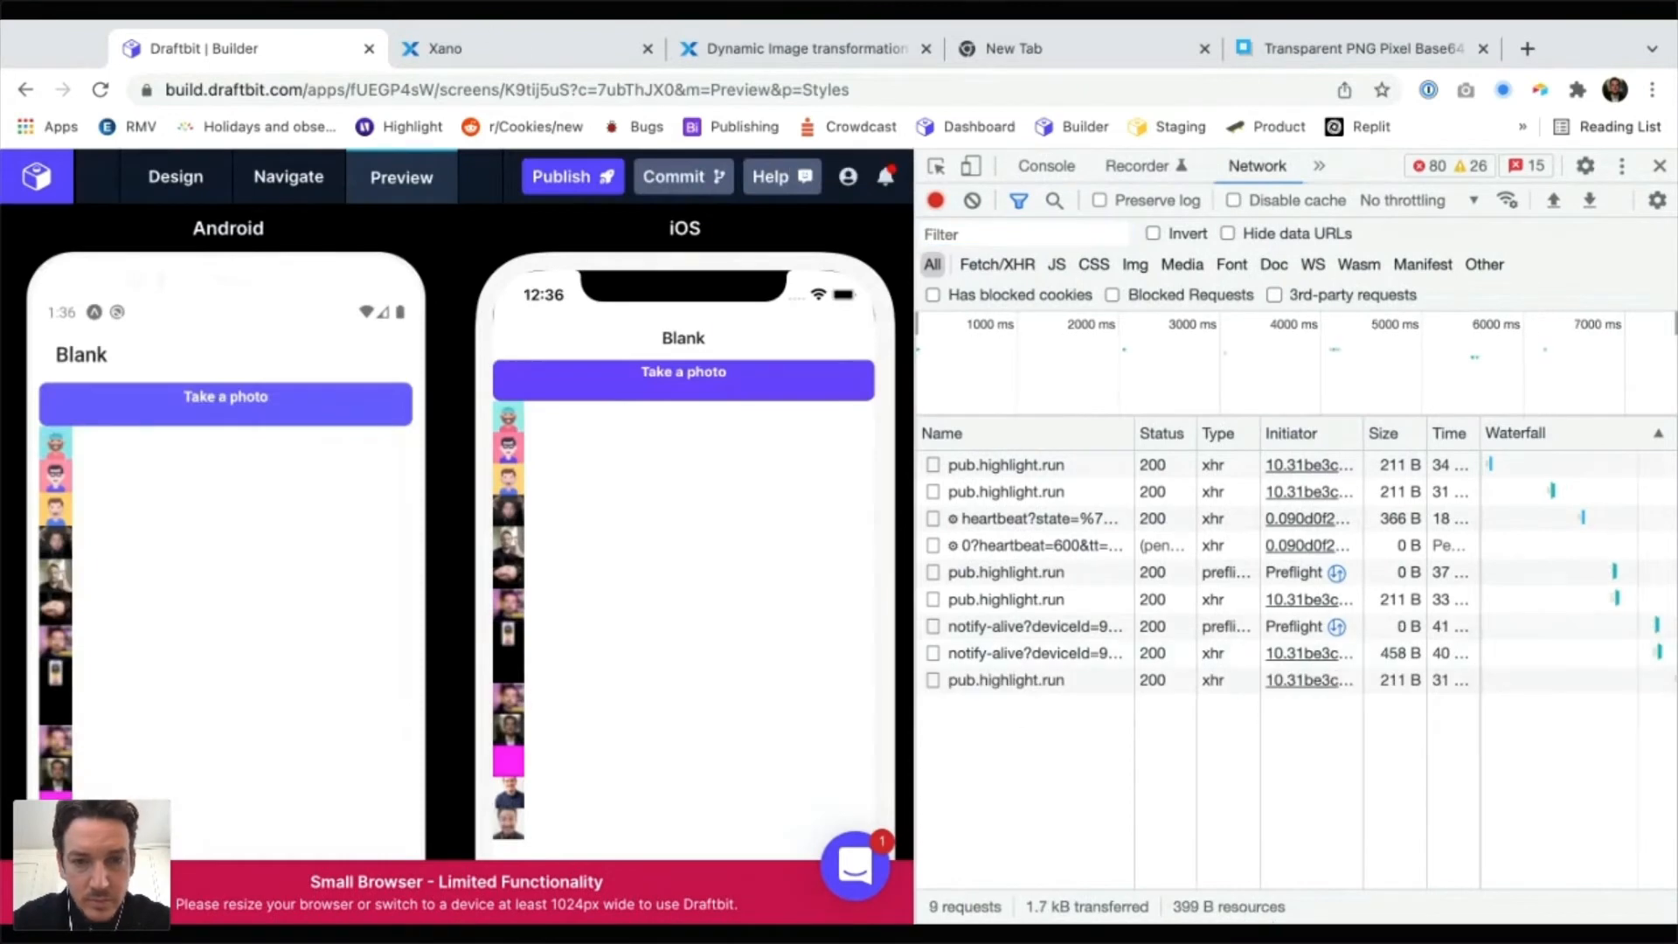
{"action": "left_click", "coordinate": [175, 177]}
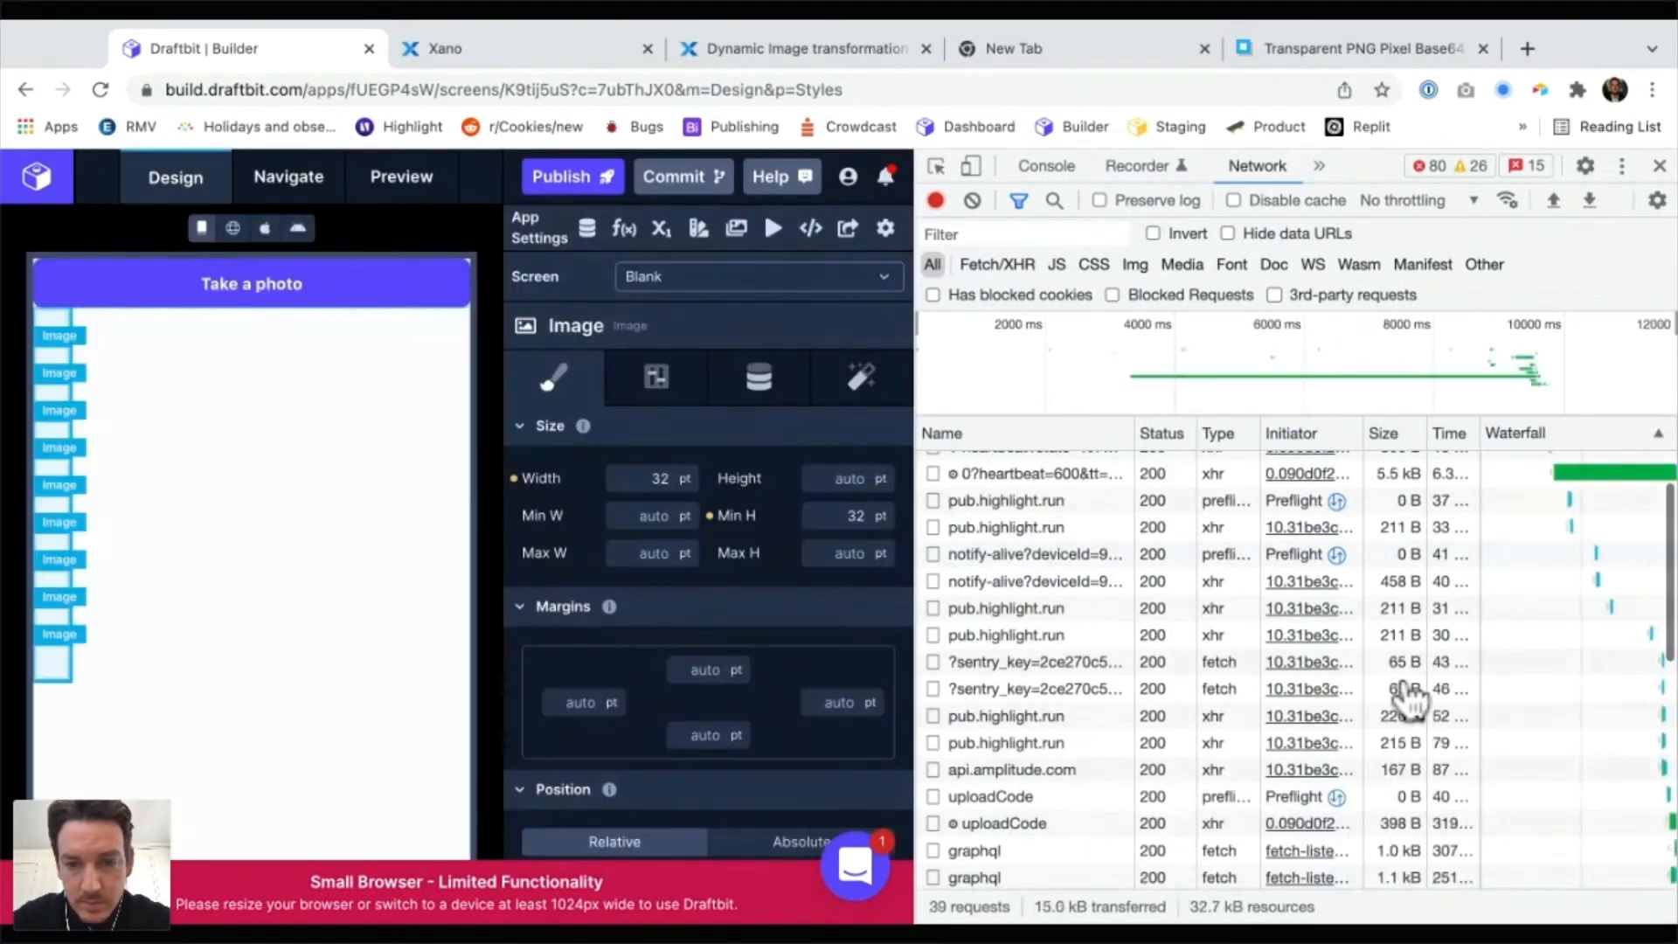
{"action": "left_click", "coordinate": [1135, 264]}
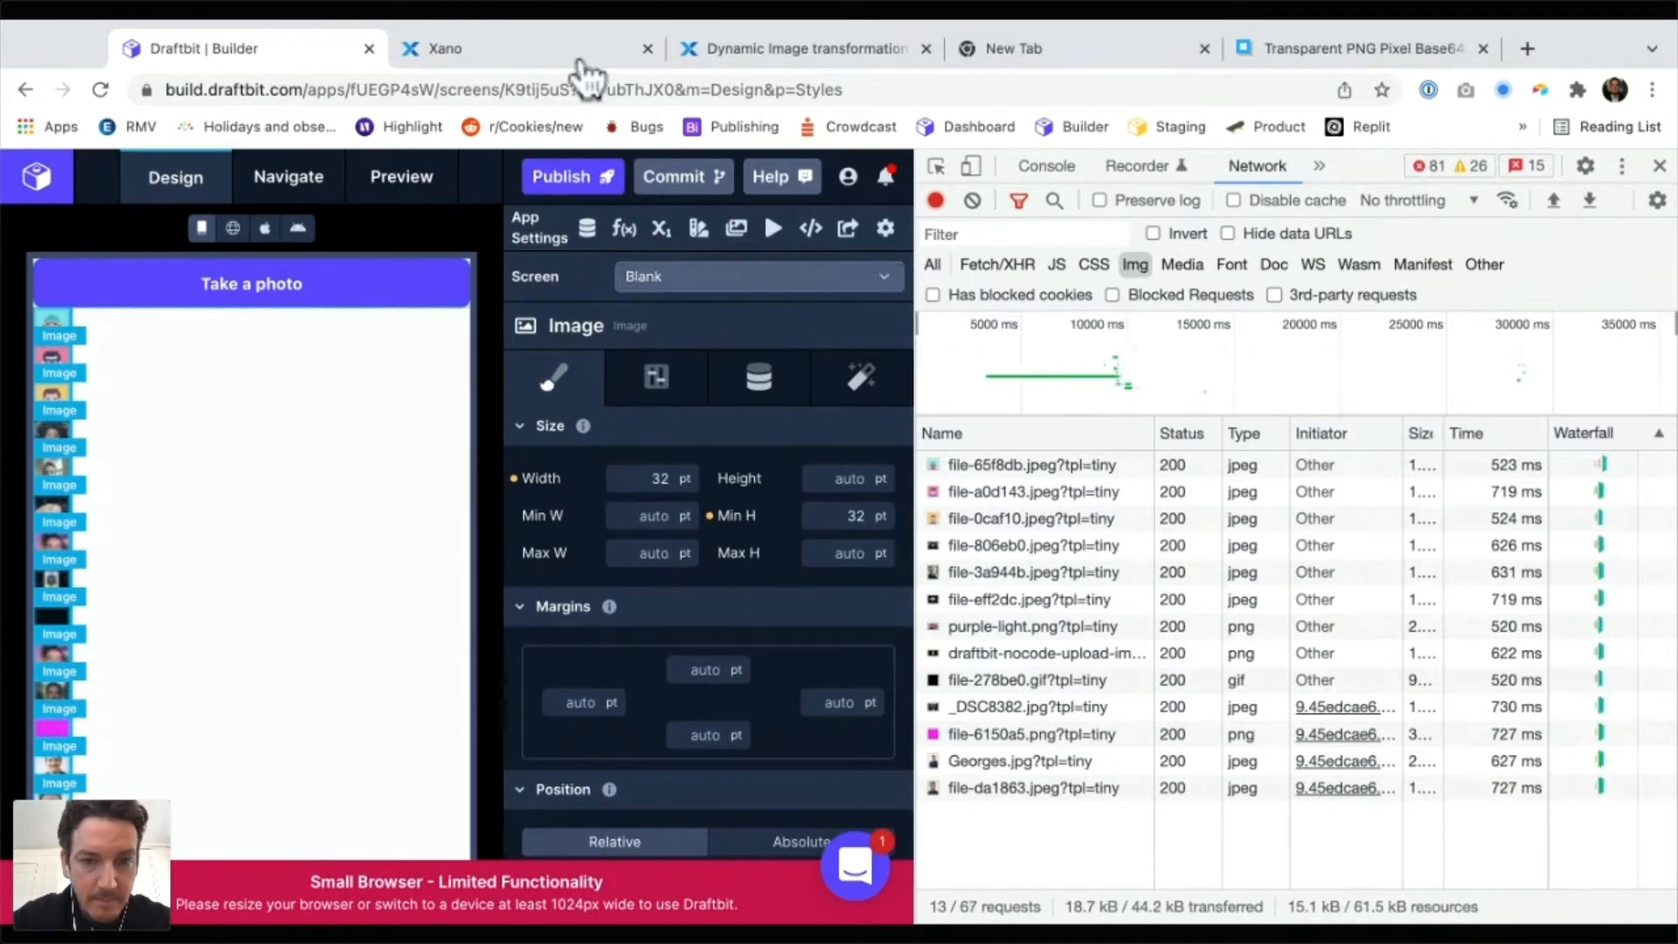
Change the template in the Image's URL from tiny to small, making it {{_}}?tpl=small
{"action": "left_click", "coordinate": [758, 378]}
{"action": "left_click", "coordinate": [535, 631]}
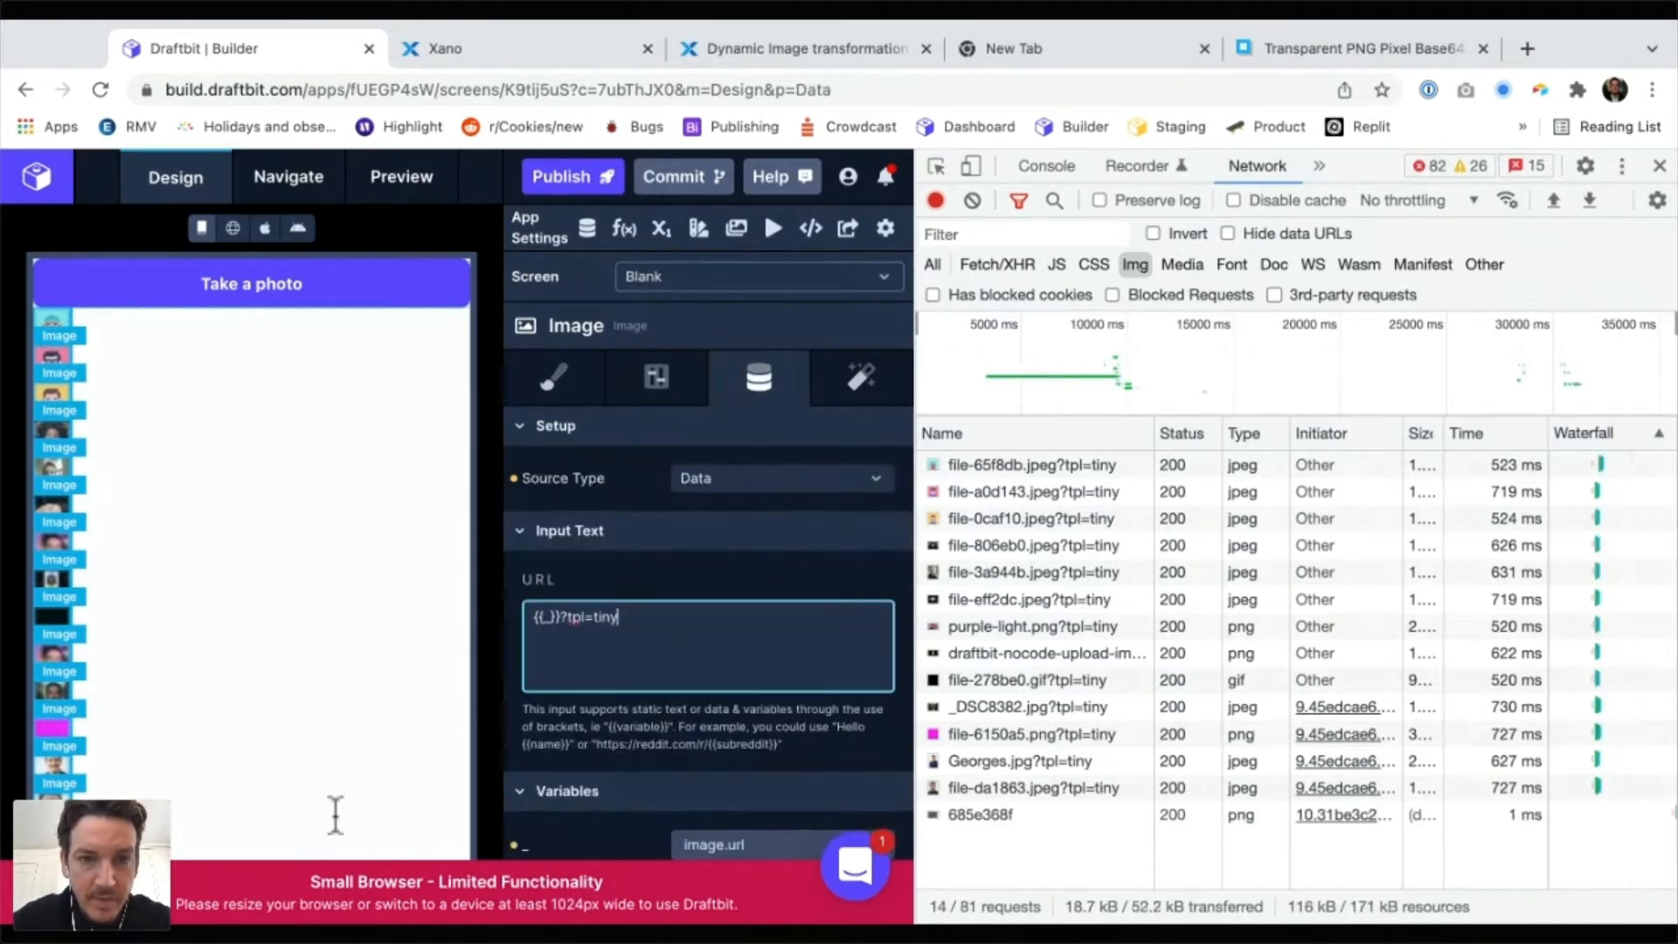
{"action": "key", "text": "super+3"}
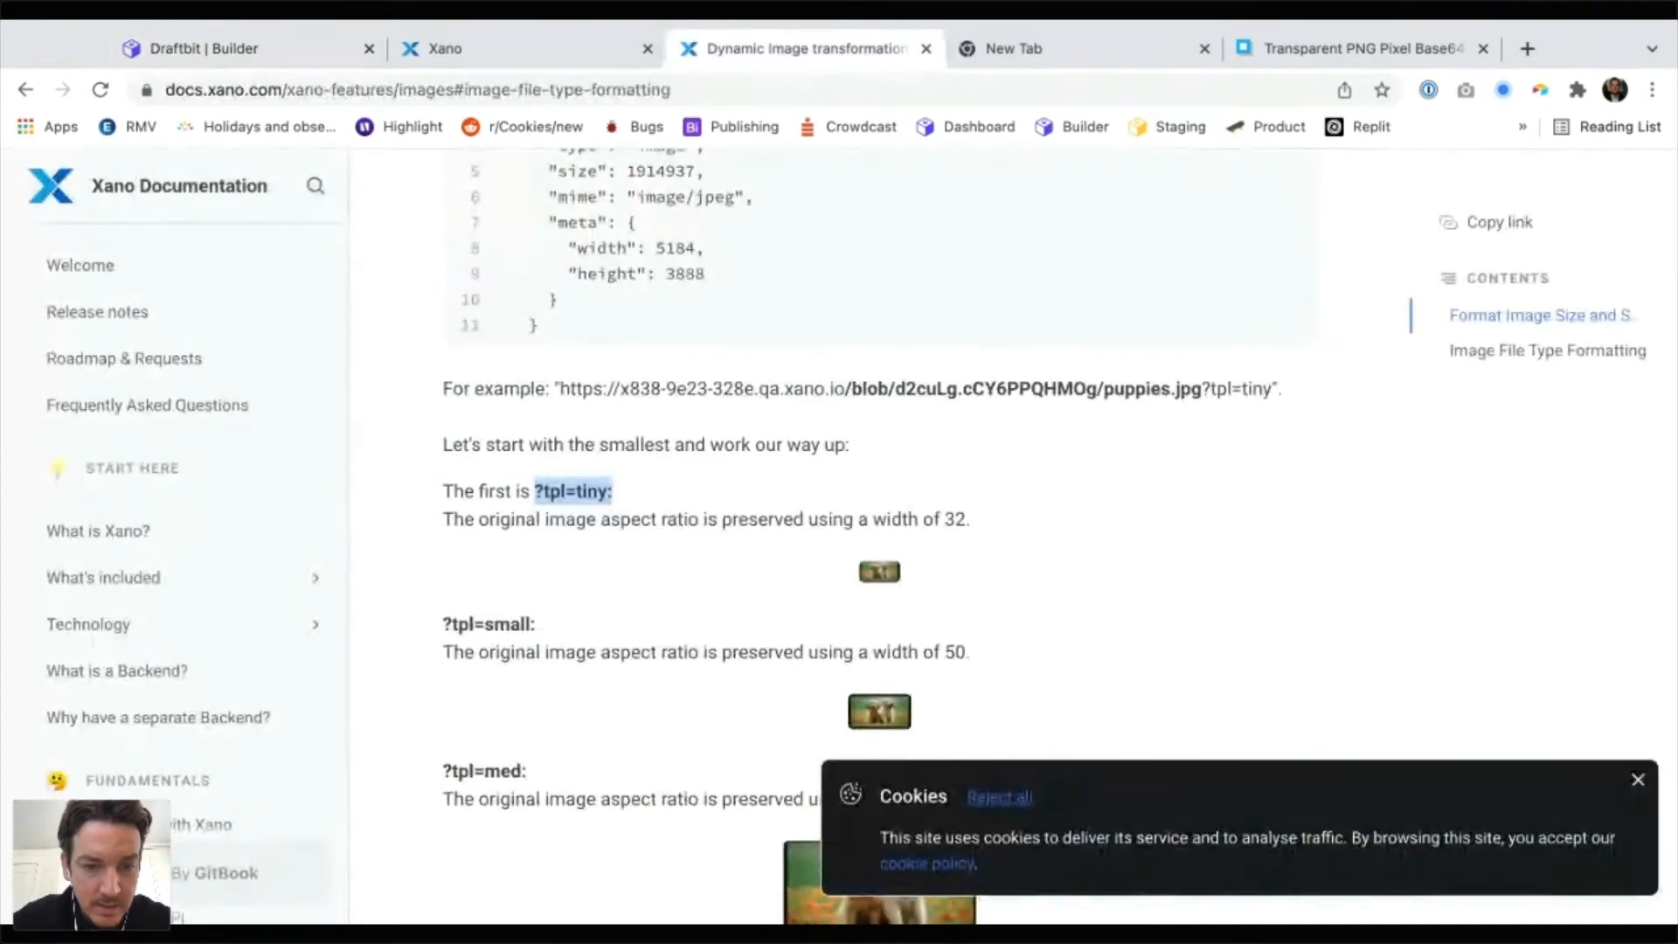
{"action": "key", "text": "super+1"}
{"action": "key", "text": "alt+shift+Left"}
{"action": "type", "text": "small"}
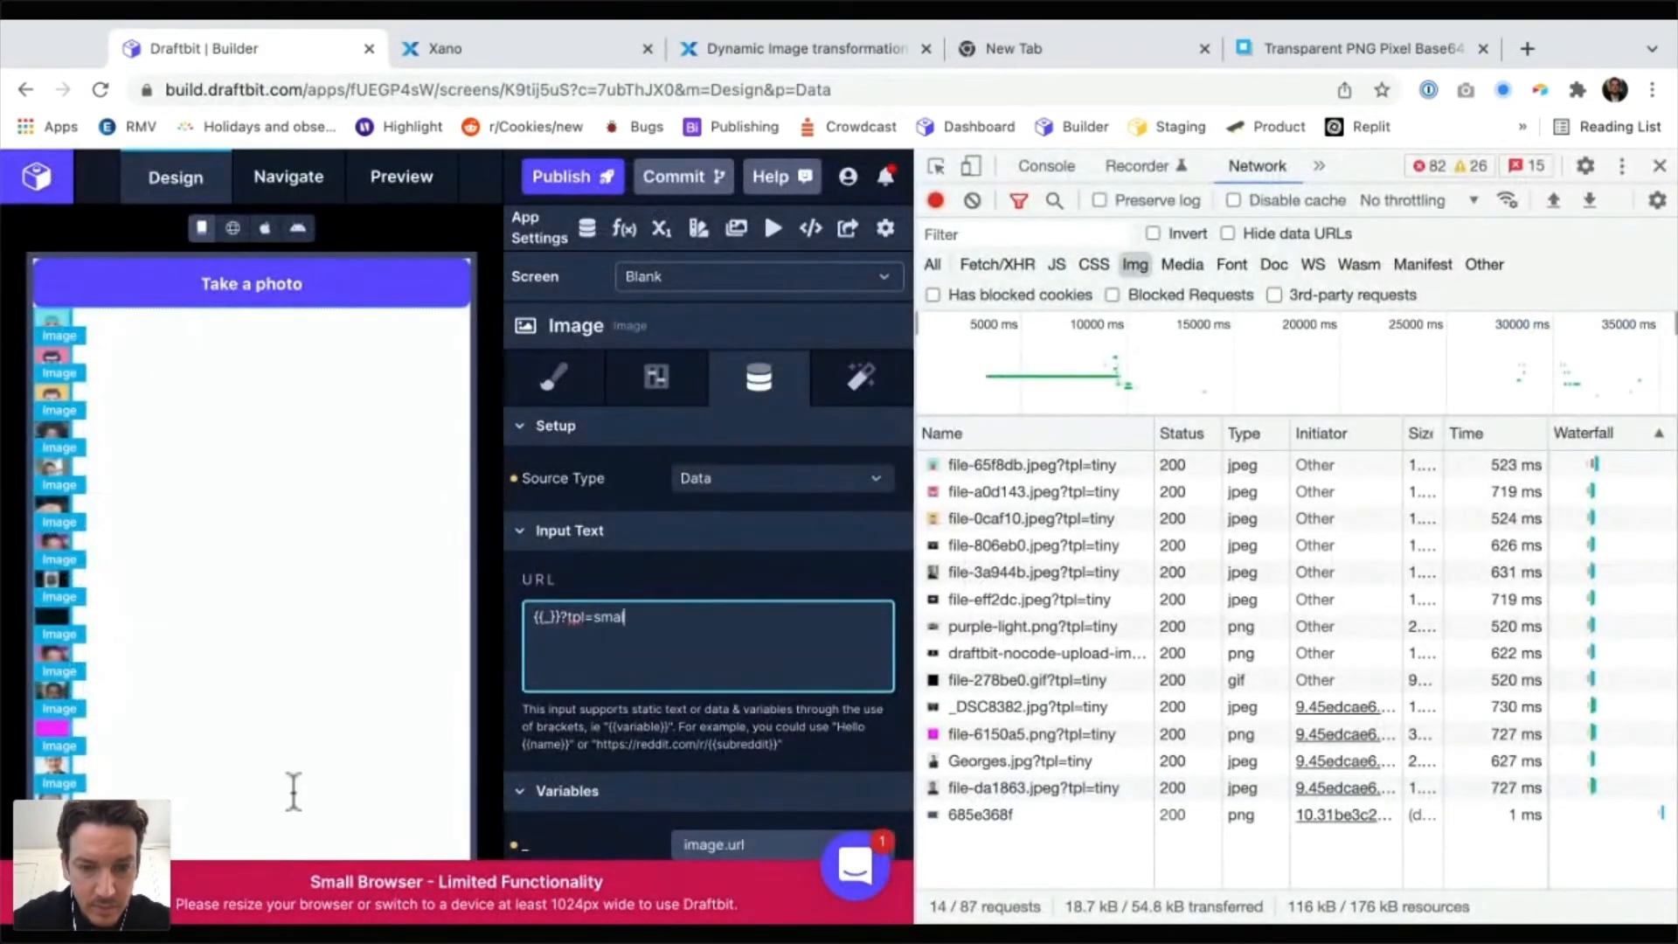
{"action": "key", "text": "Tab"}
Clear the network log, reload the image list in the web preview, and widen the size column to read the image sizes
{"action": "left_click", "coordinate": [232, 227]}
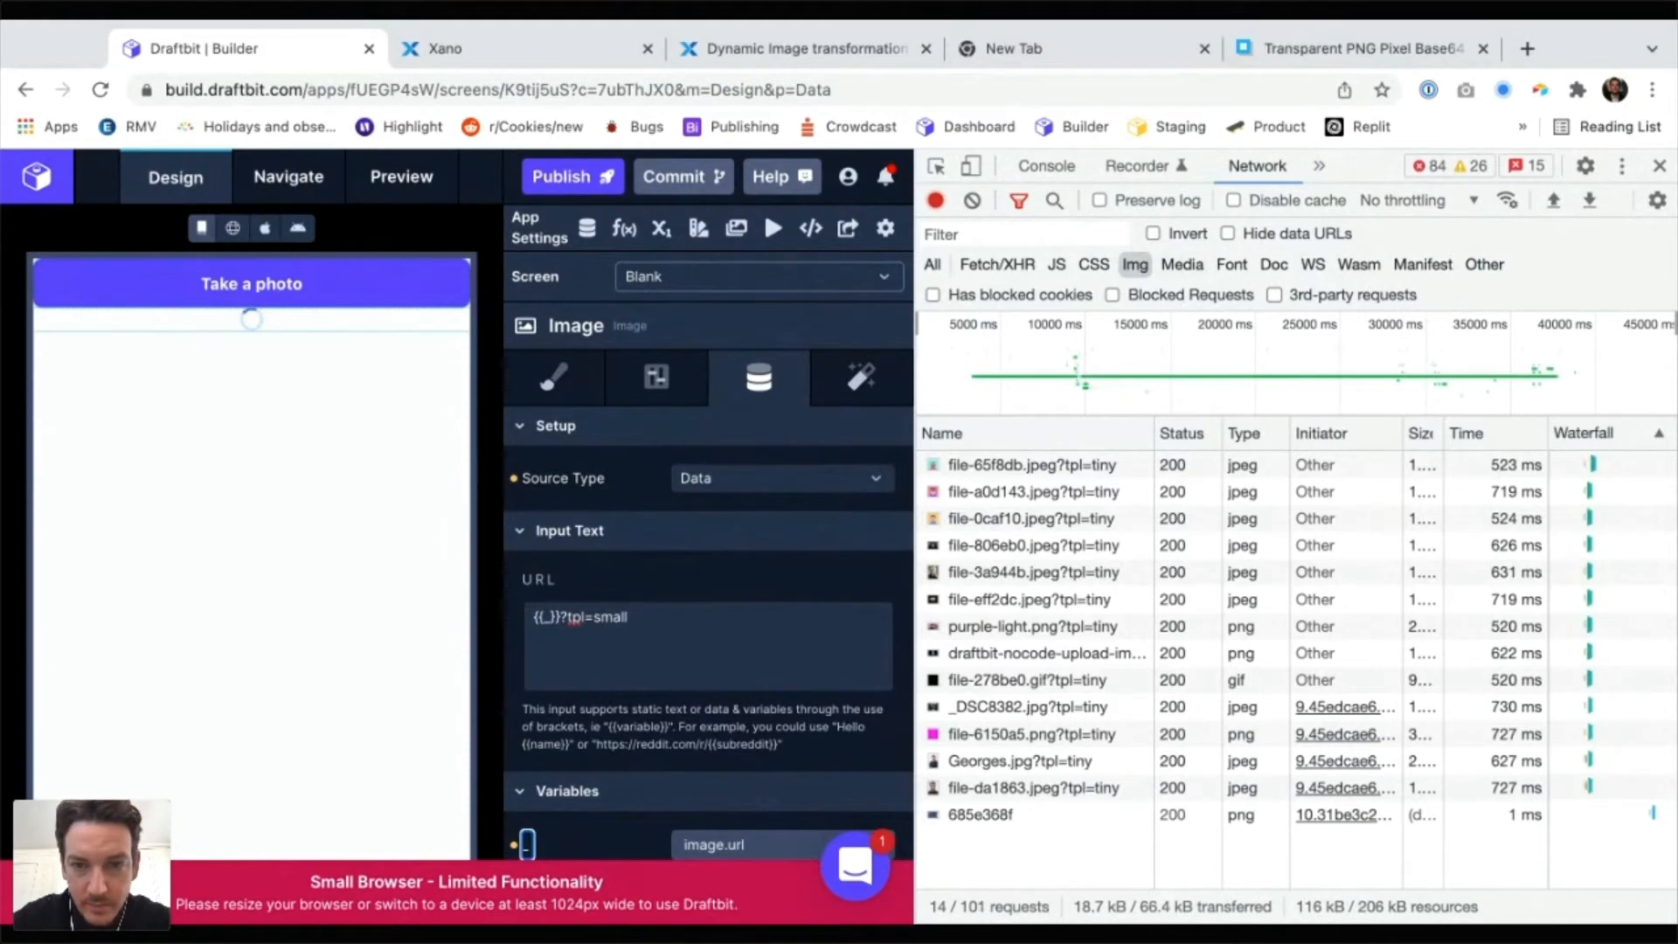
{"action": "left_click", "coordinate": [972, 200]}
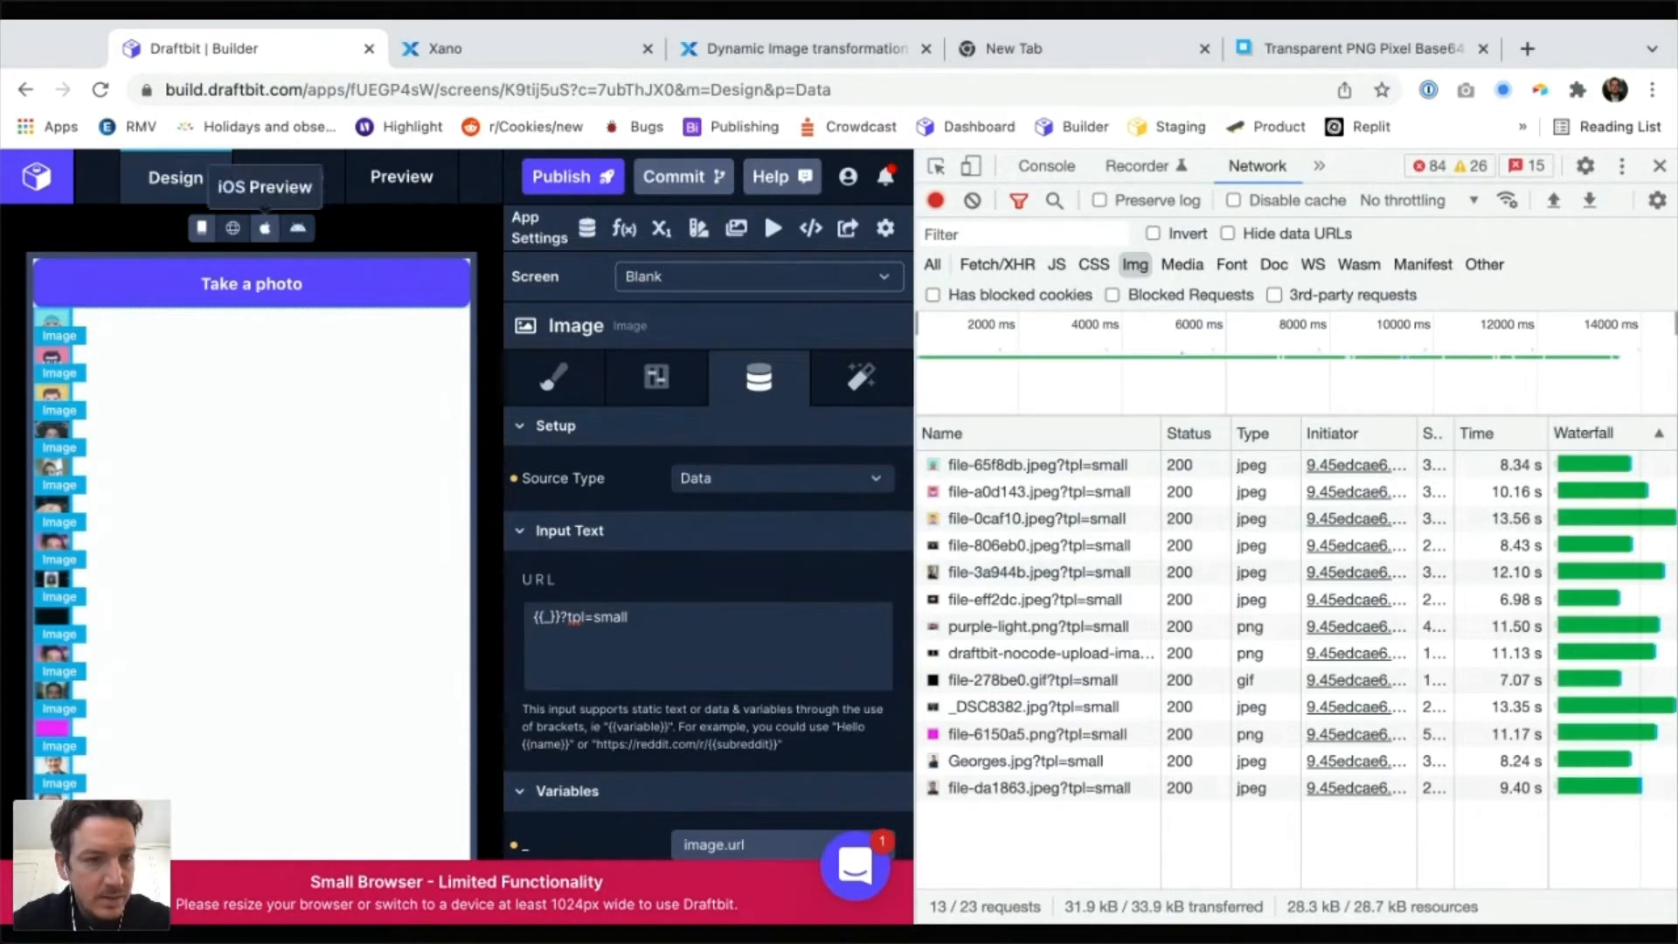
{"action": "left_click", "coordinate": [232, 228]}
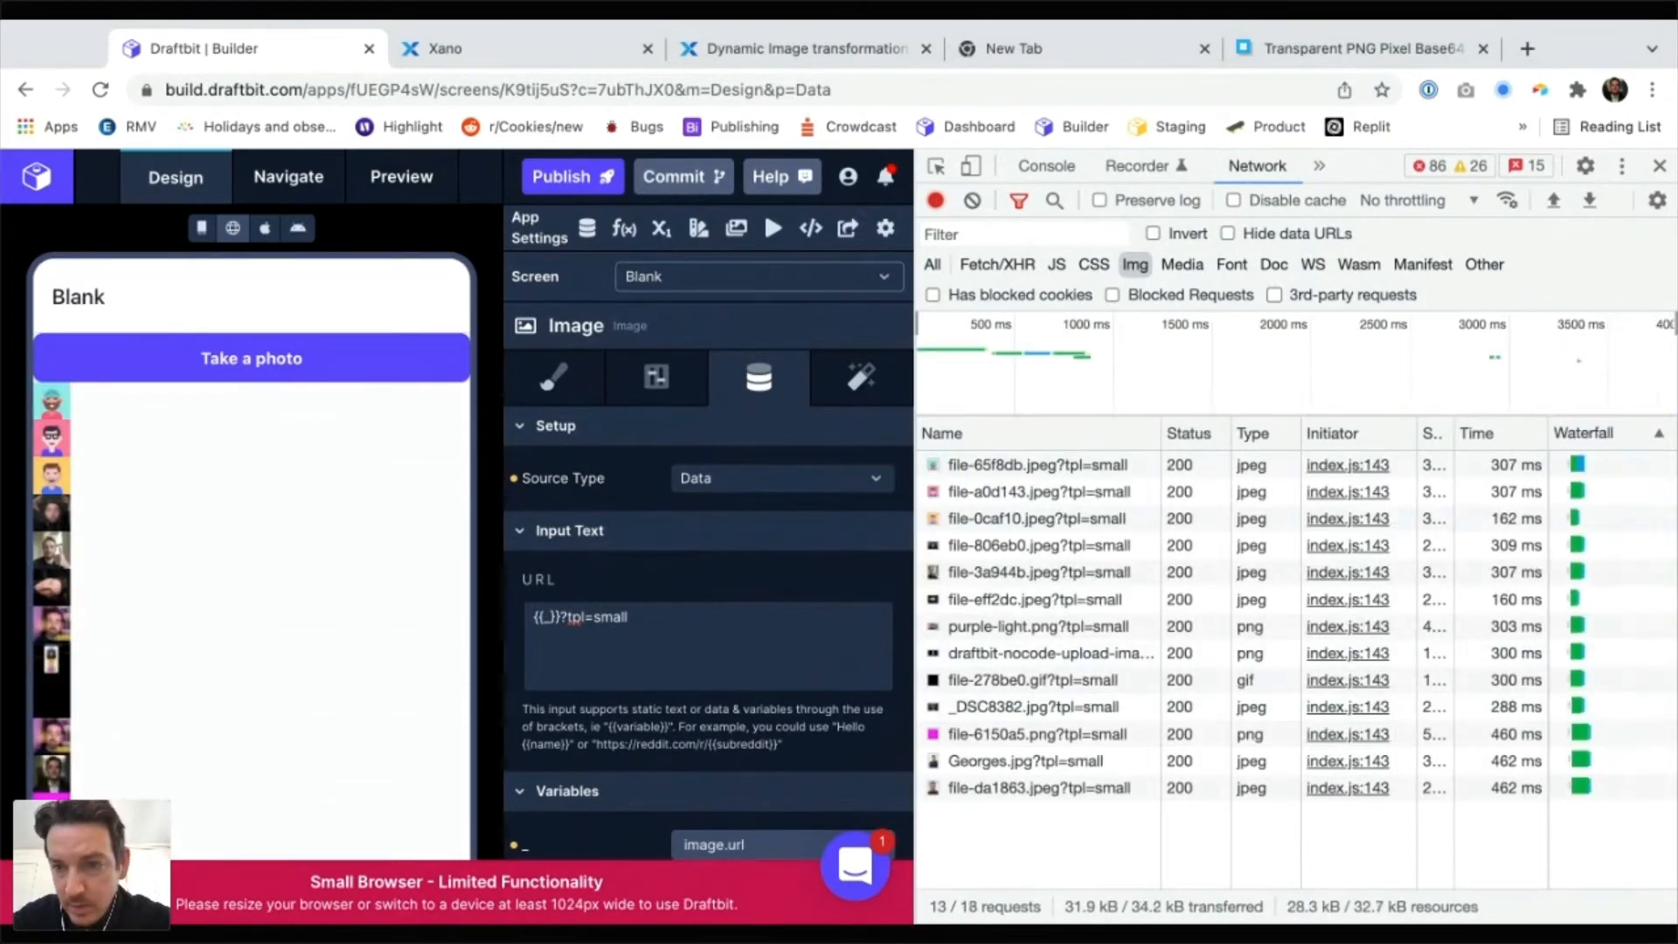
{"action": "mouse_move", "coordinate": [1453, 433]}
{"action": "left_mouse_down"}
{"action": "mouse_move", "coordinate": [1496, 433]}
{"action": "mouse_move", "coordinate": [1469, 433]}
{"action": "left_mouse_up"}
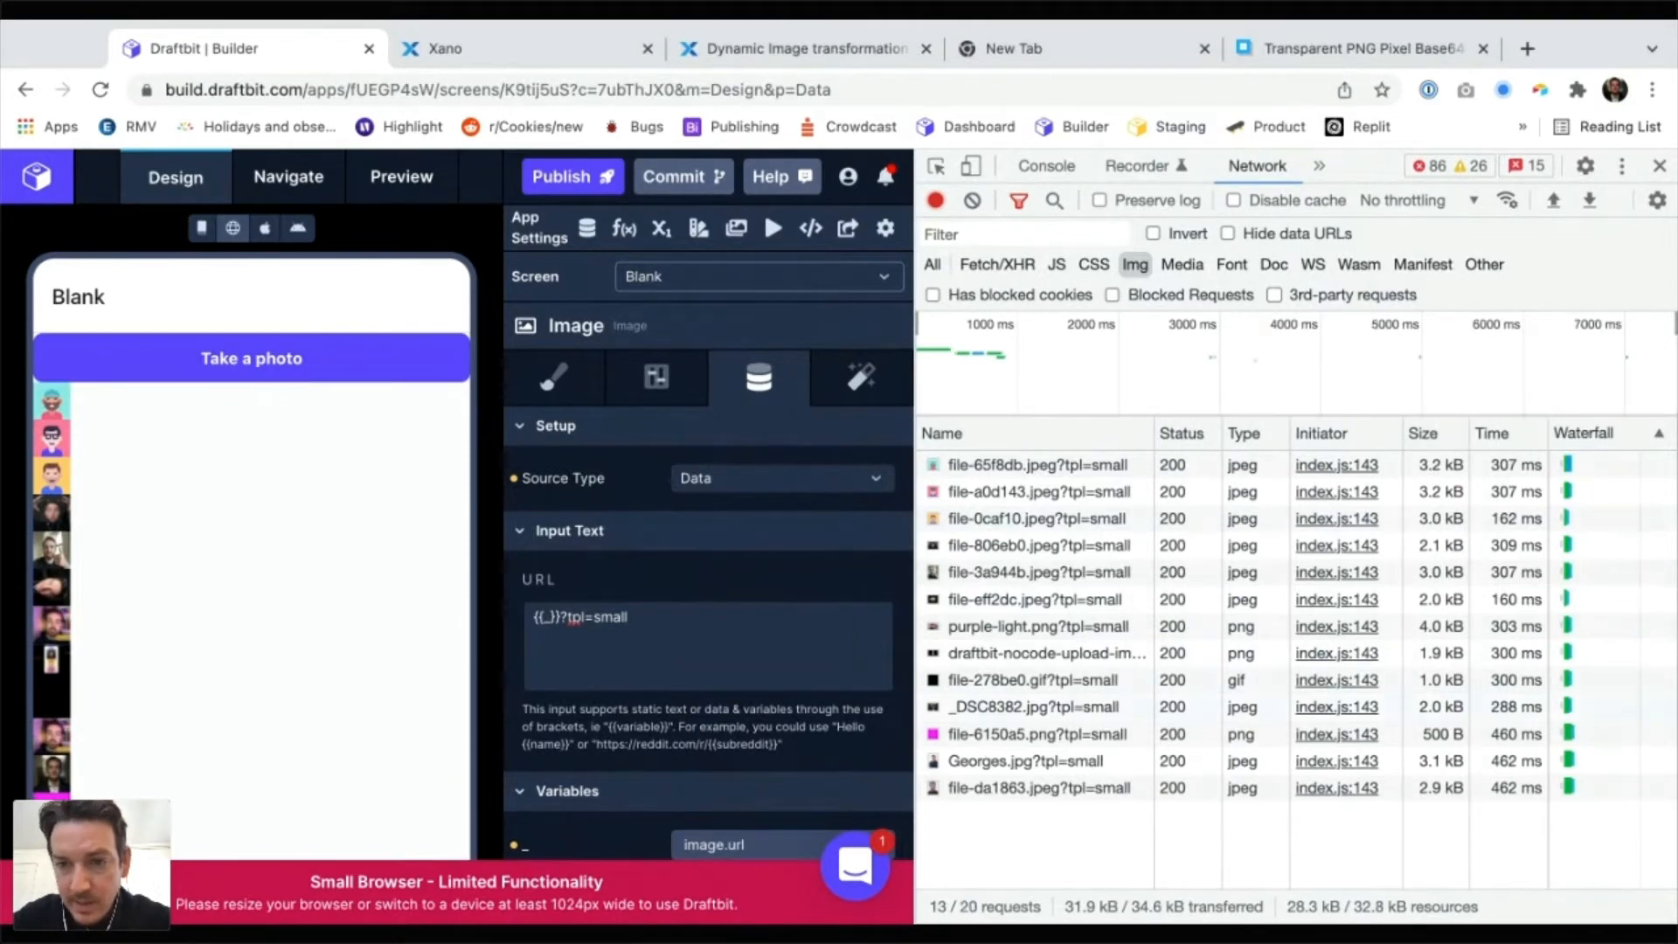
Switch from web to the draft preview and back, and inspect the repeated image requests in the network log
{"action": "left_click", "coordinate": [201, 228]}
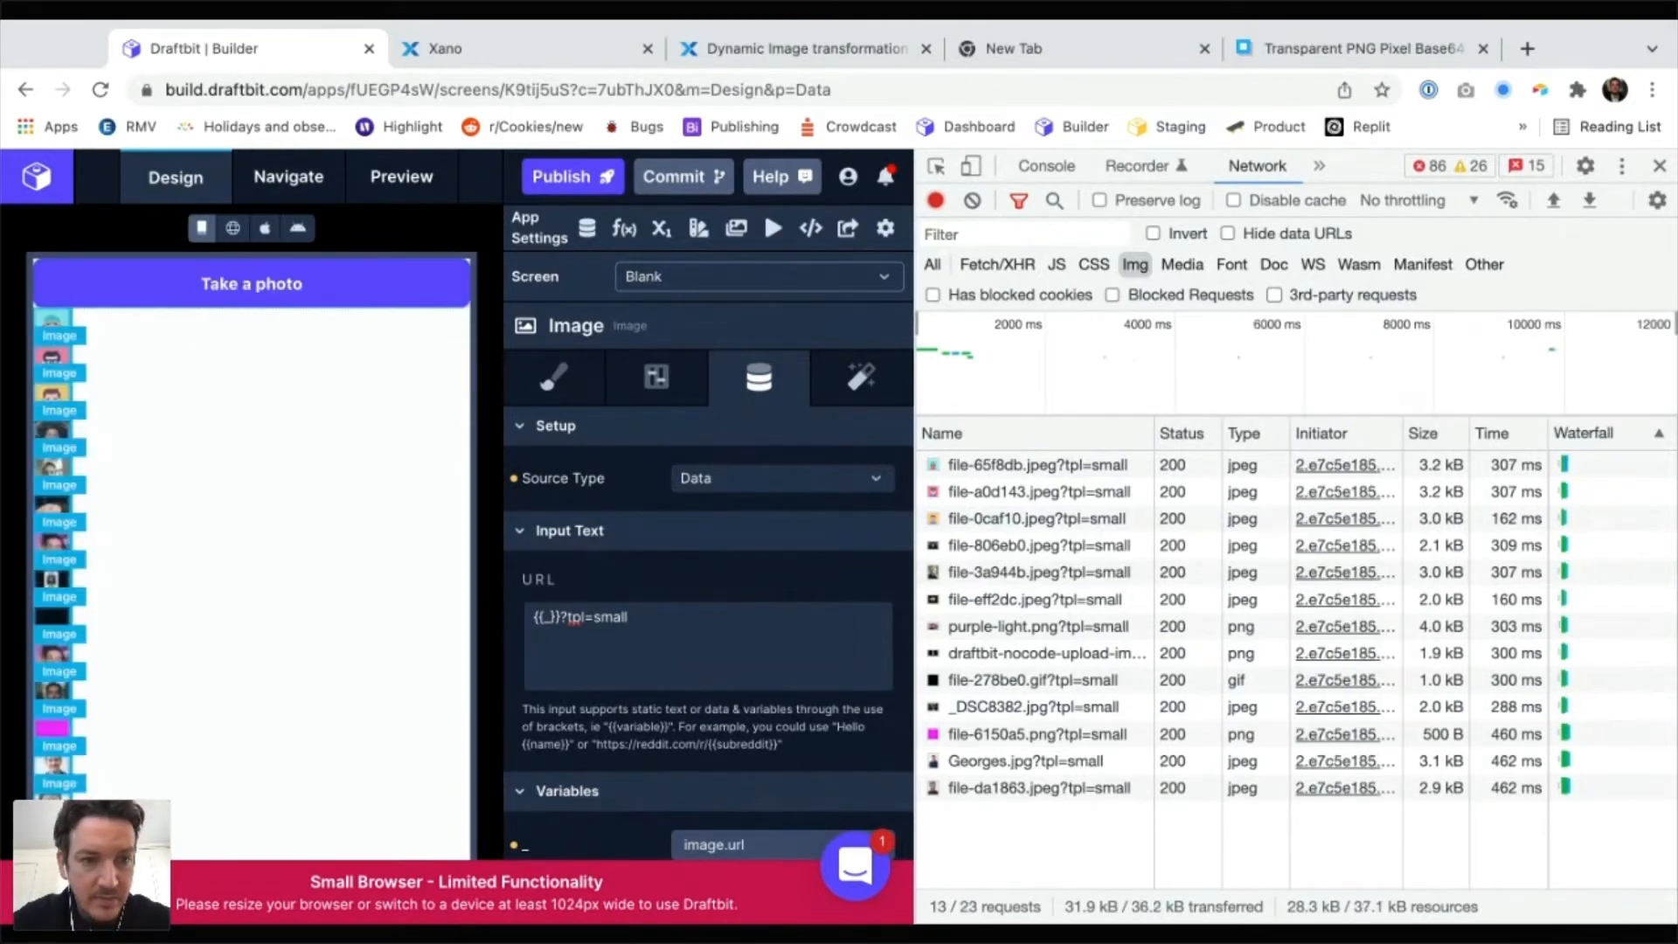
{"action": "left_click", "coordinate": [232, 228]}
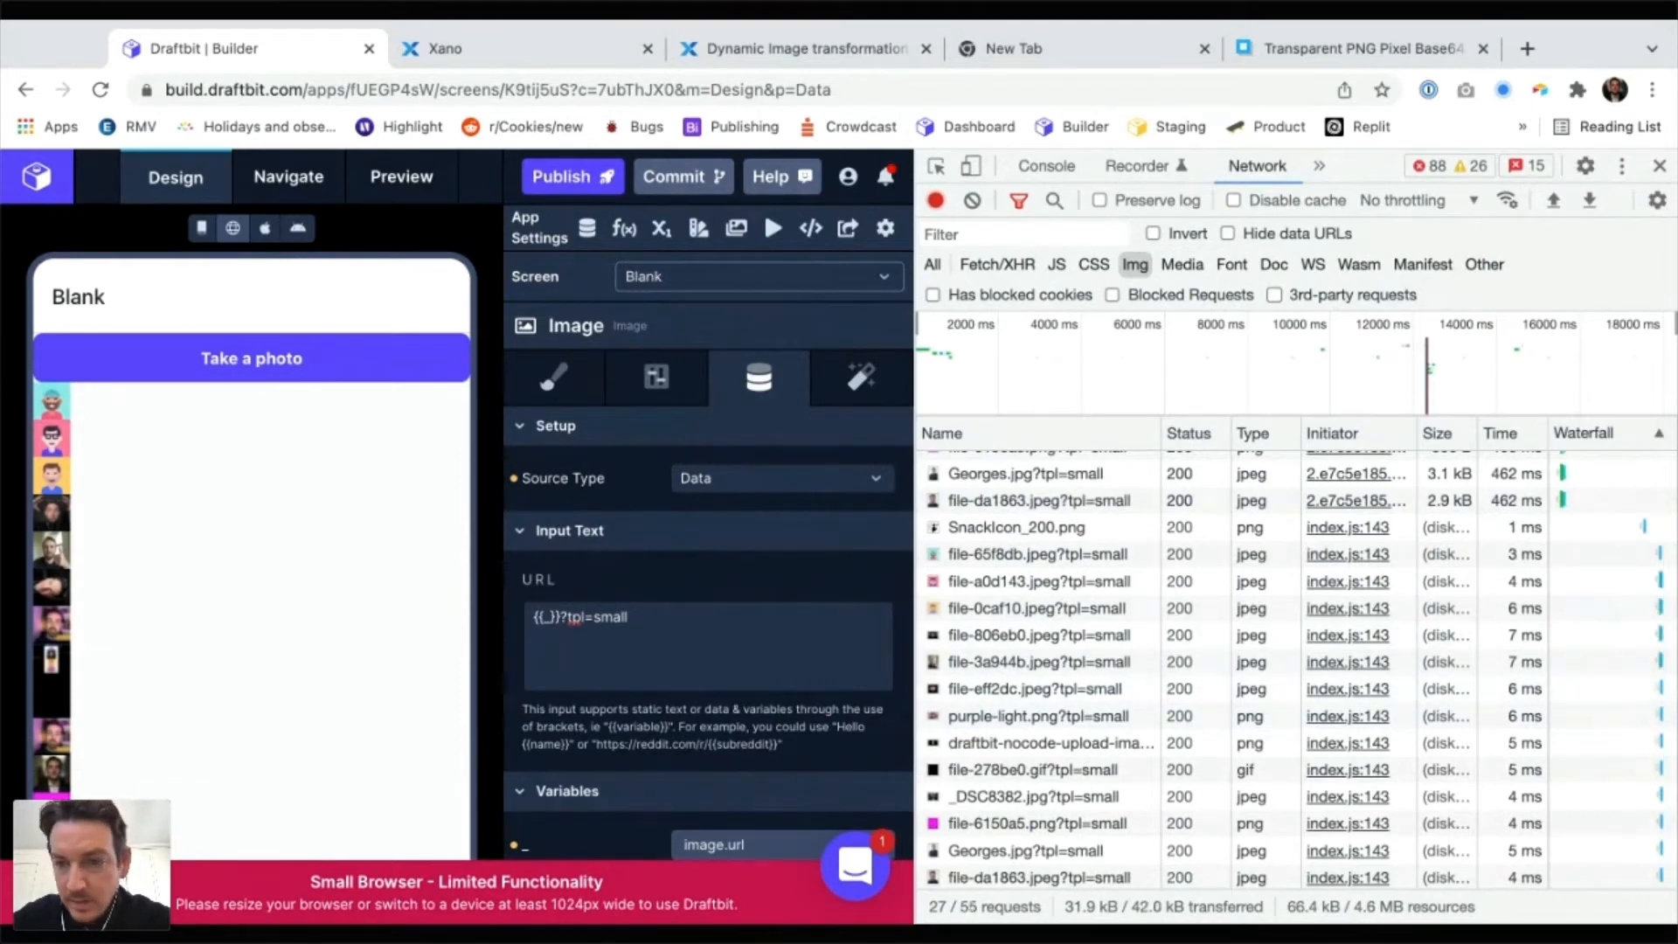
{"action": "left_click", "coordinate": [1188, 582]}
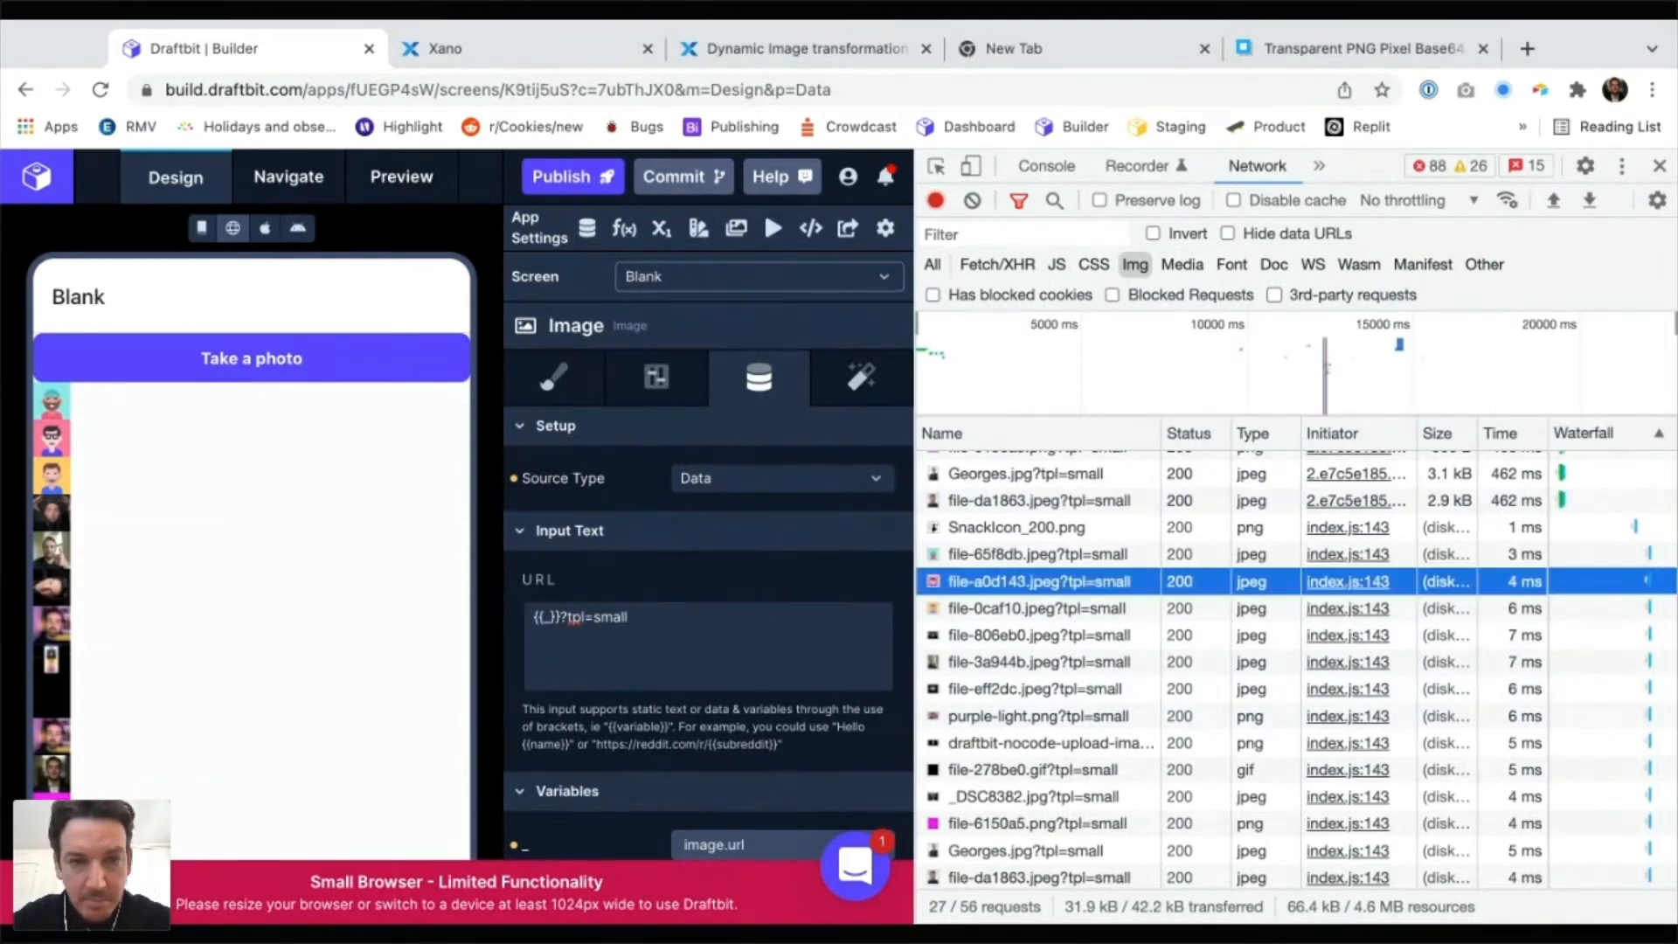
{"action": "mouse_move", "coordinate": [1355, 500]}
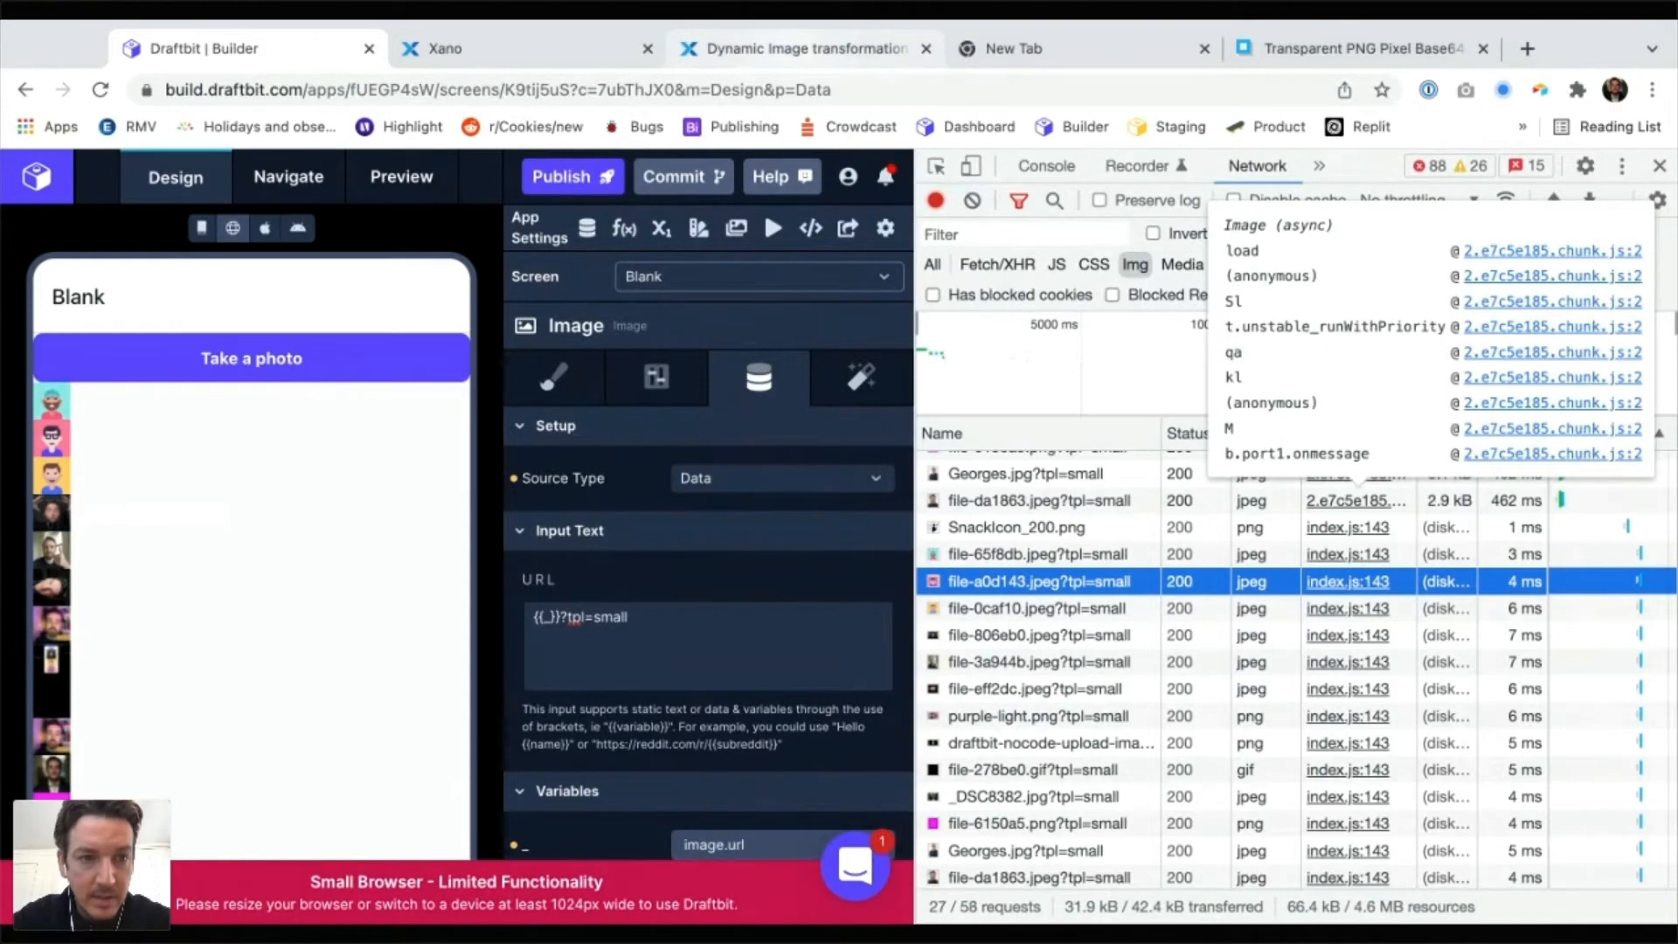
Check the Xano image template documentation, and set the template in the Image's URL to med, making it {{_}}?tpl=med
{"action": "left_click", "coordinate": [743, 49]}
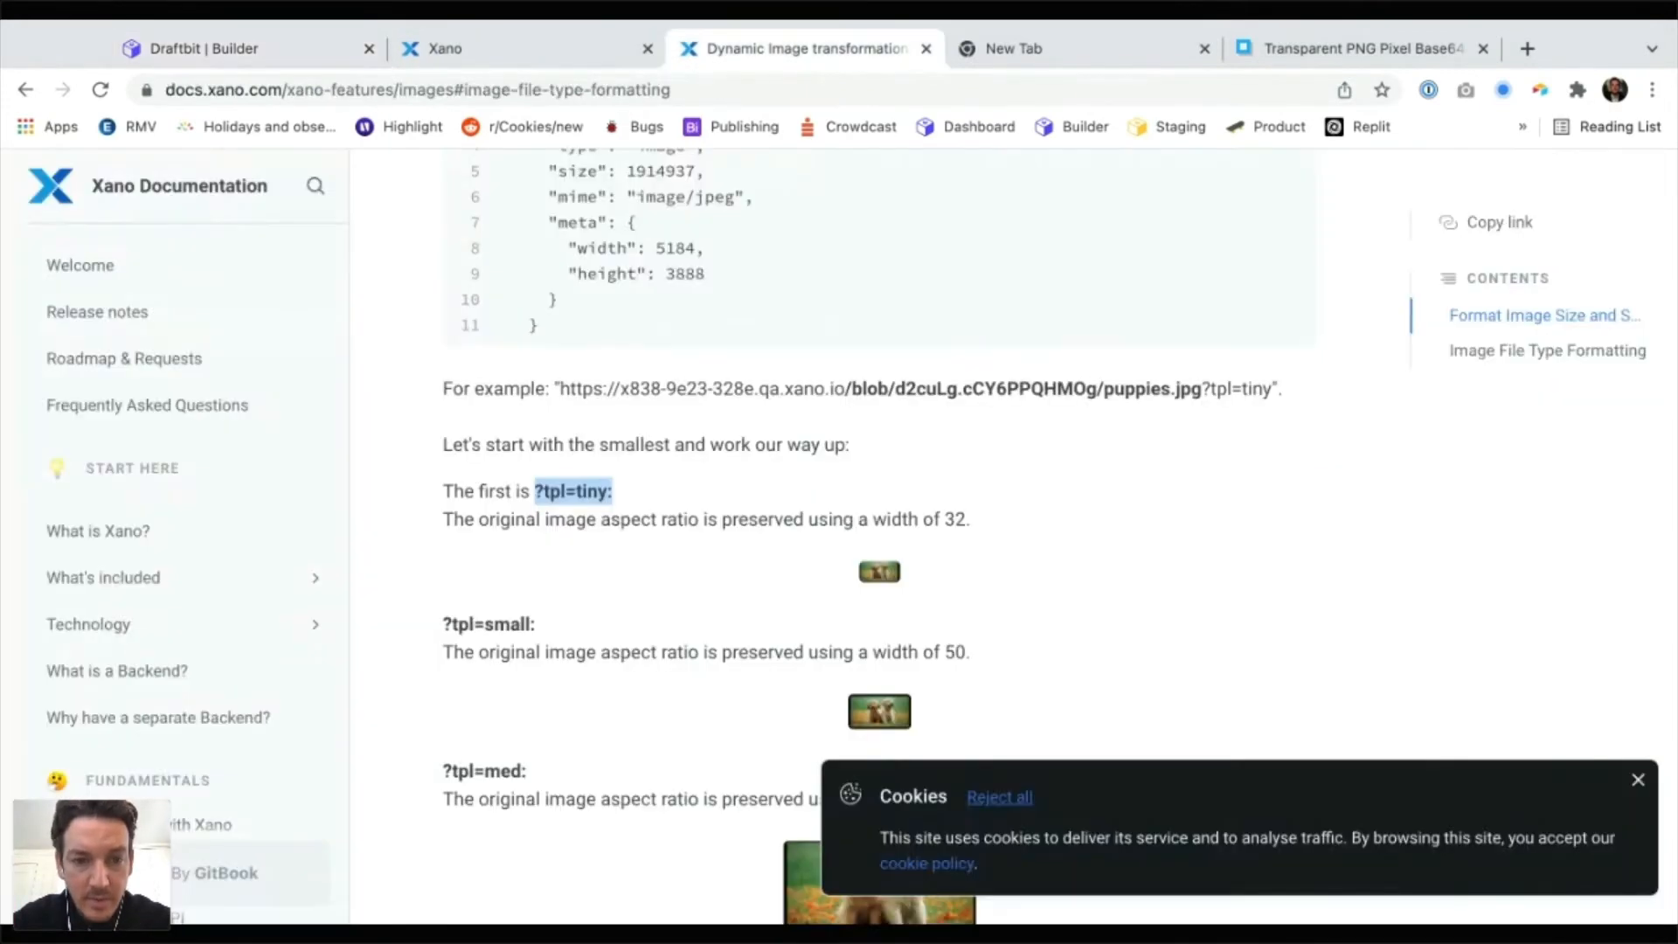
{"action": "left_click", "coordinate": [490, 48]}
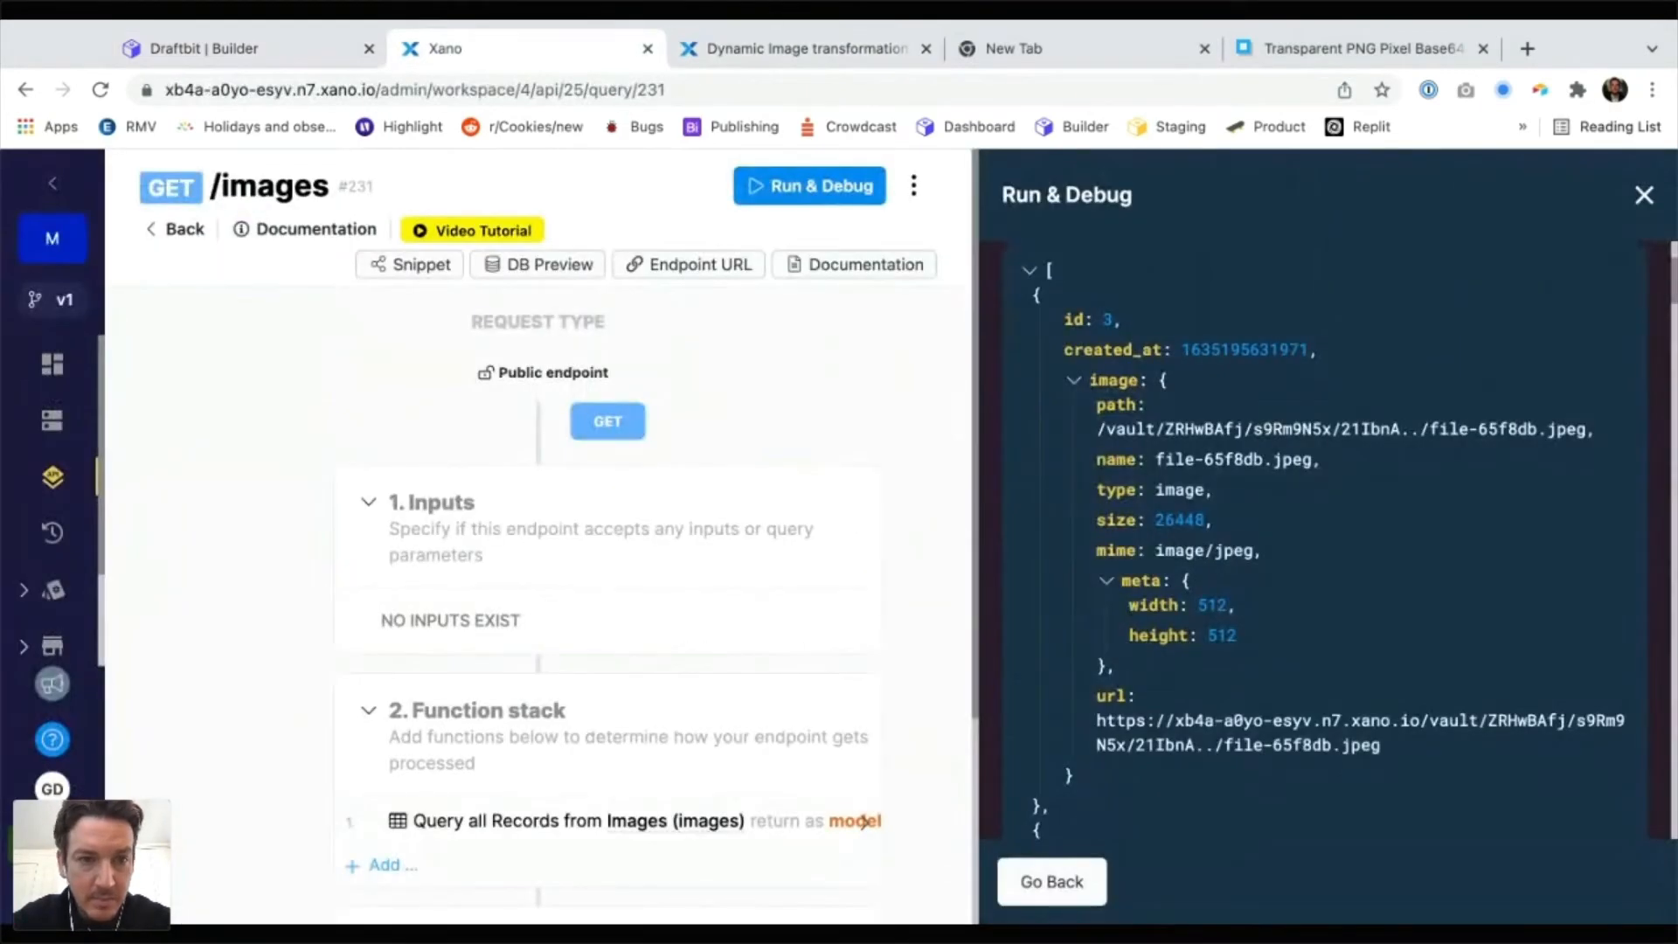
{"action": "left_click", "coordinate": [219, 49]}
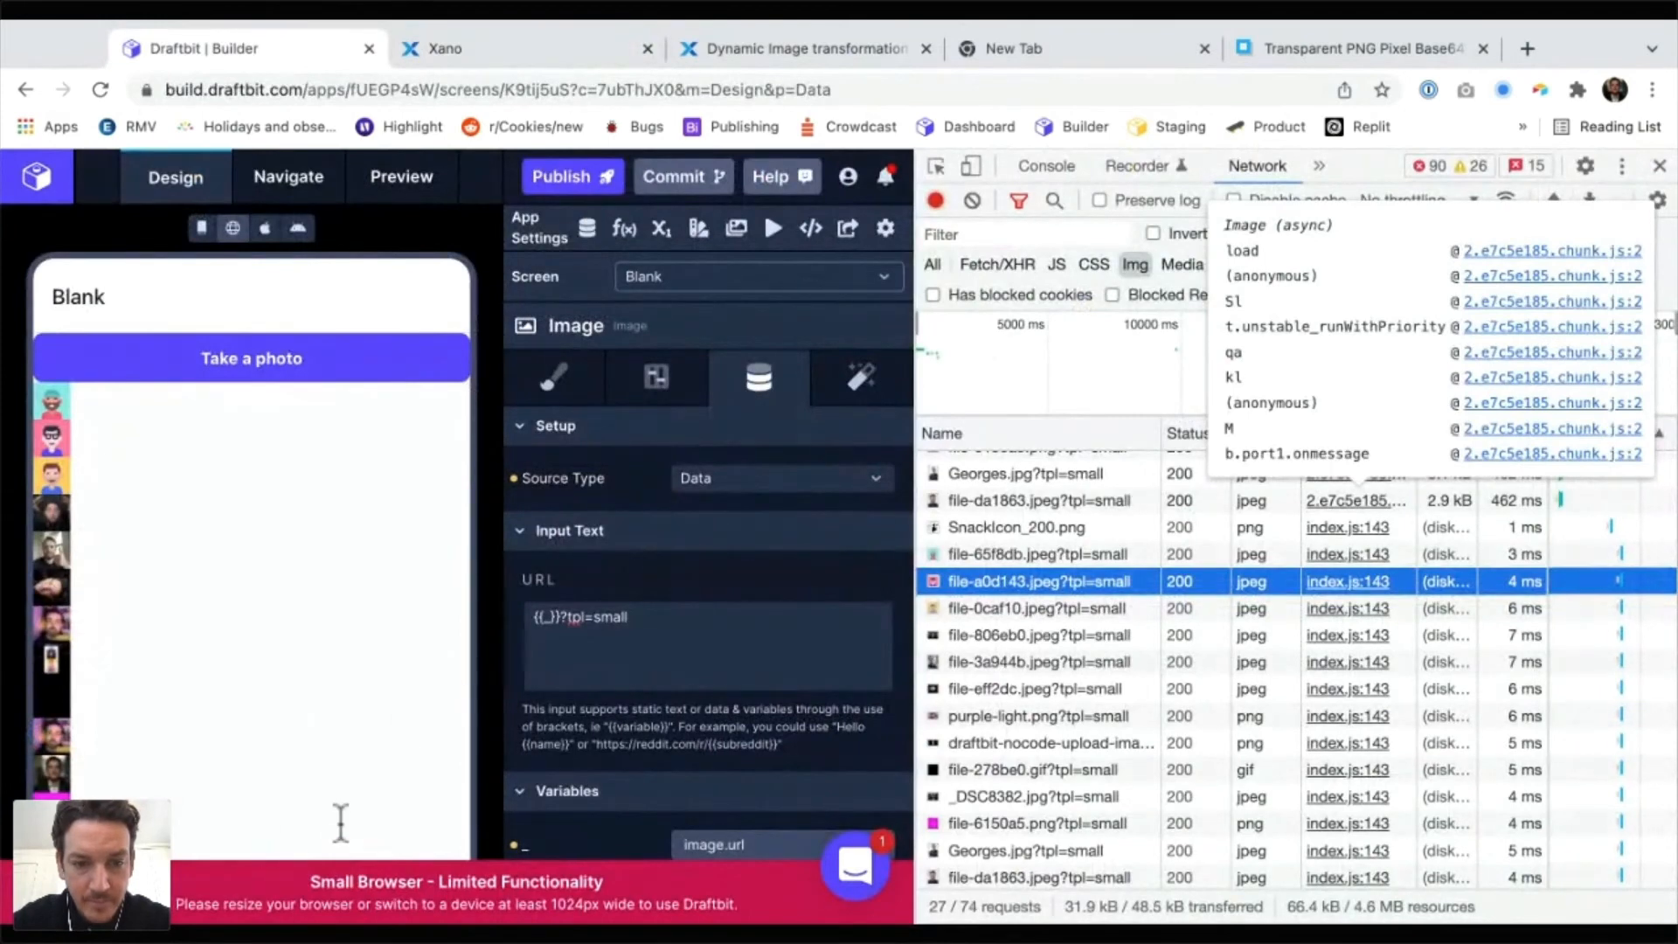
{"action": "double_click", "coordinate": [611, 617]}
{"action": "type", "text": "med"}
{"action": "key", "text": "Tab"}
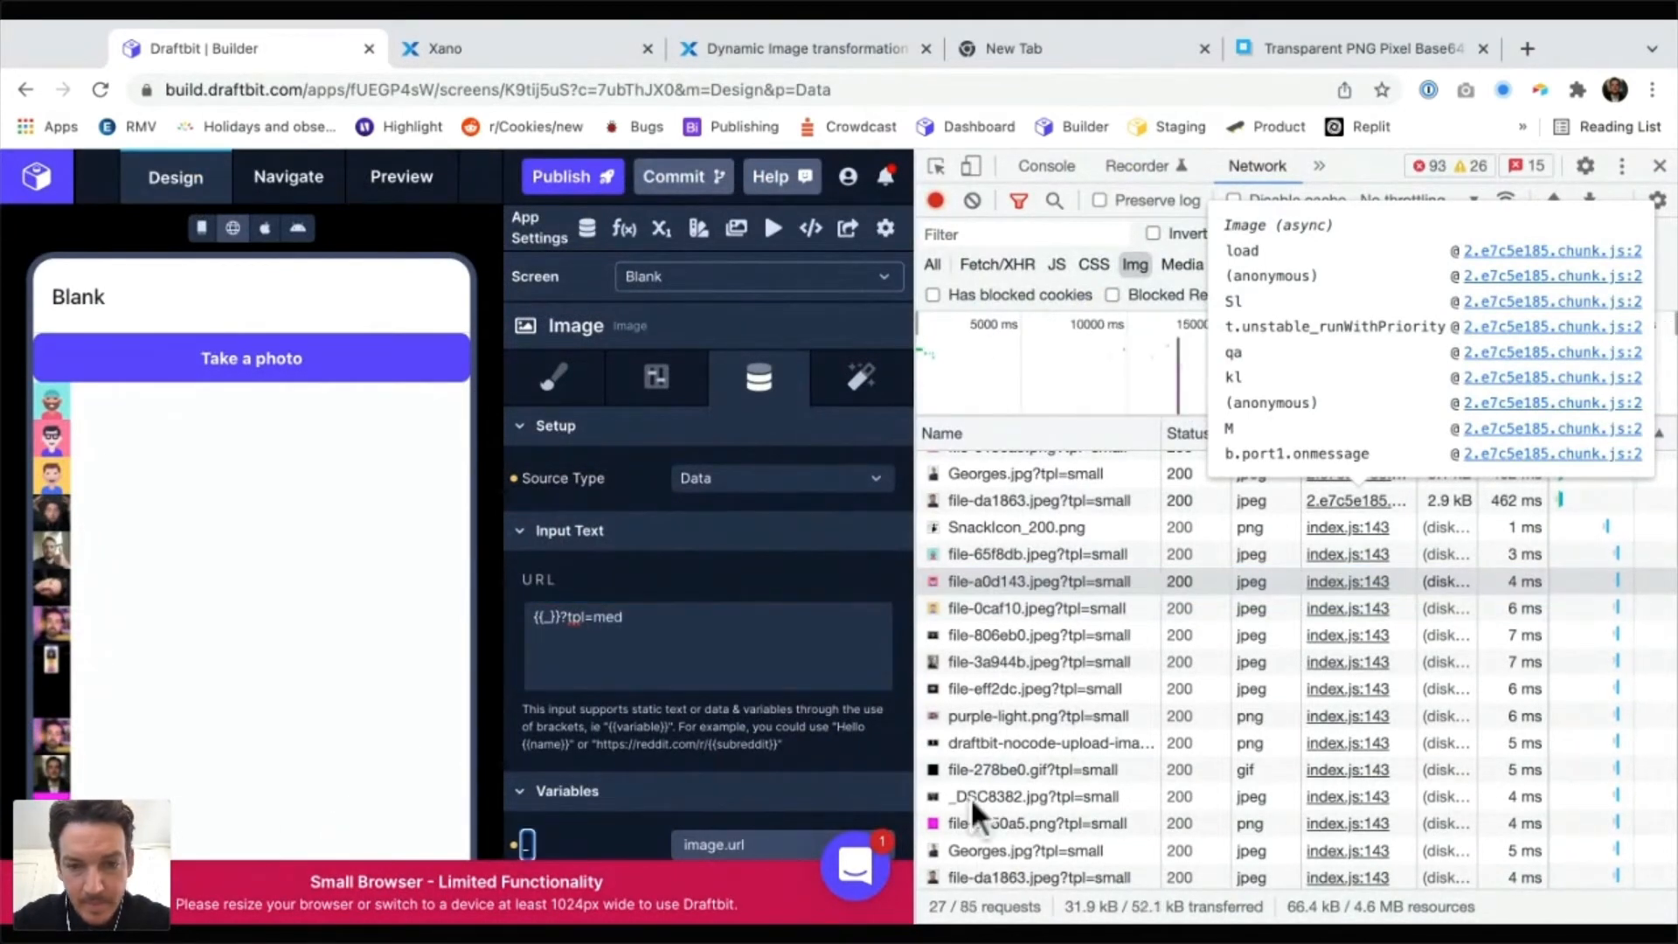
Inspect the request headers of file-3a944b.jpeg?tpl=med and open its request URL in a new browser tab
{"action": "scroll", "coordinate": [1262, 817], "scroll_direction": "down", "scroll_amount": 2}
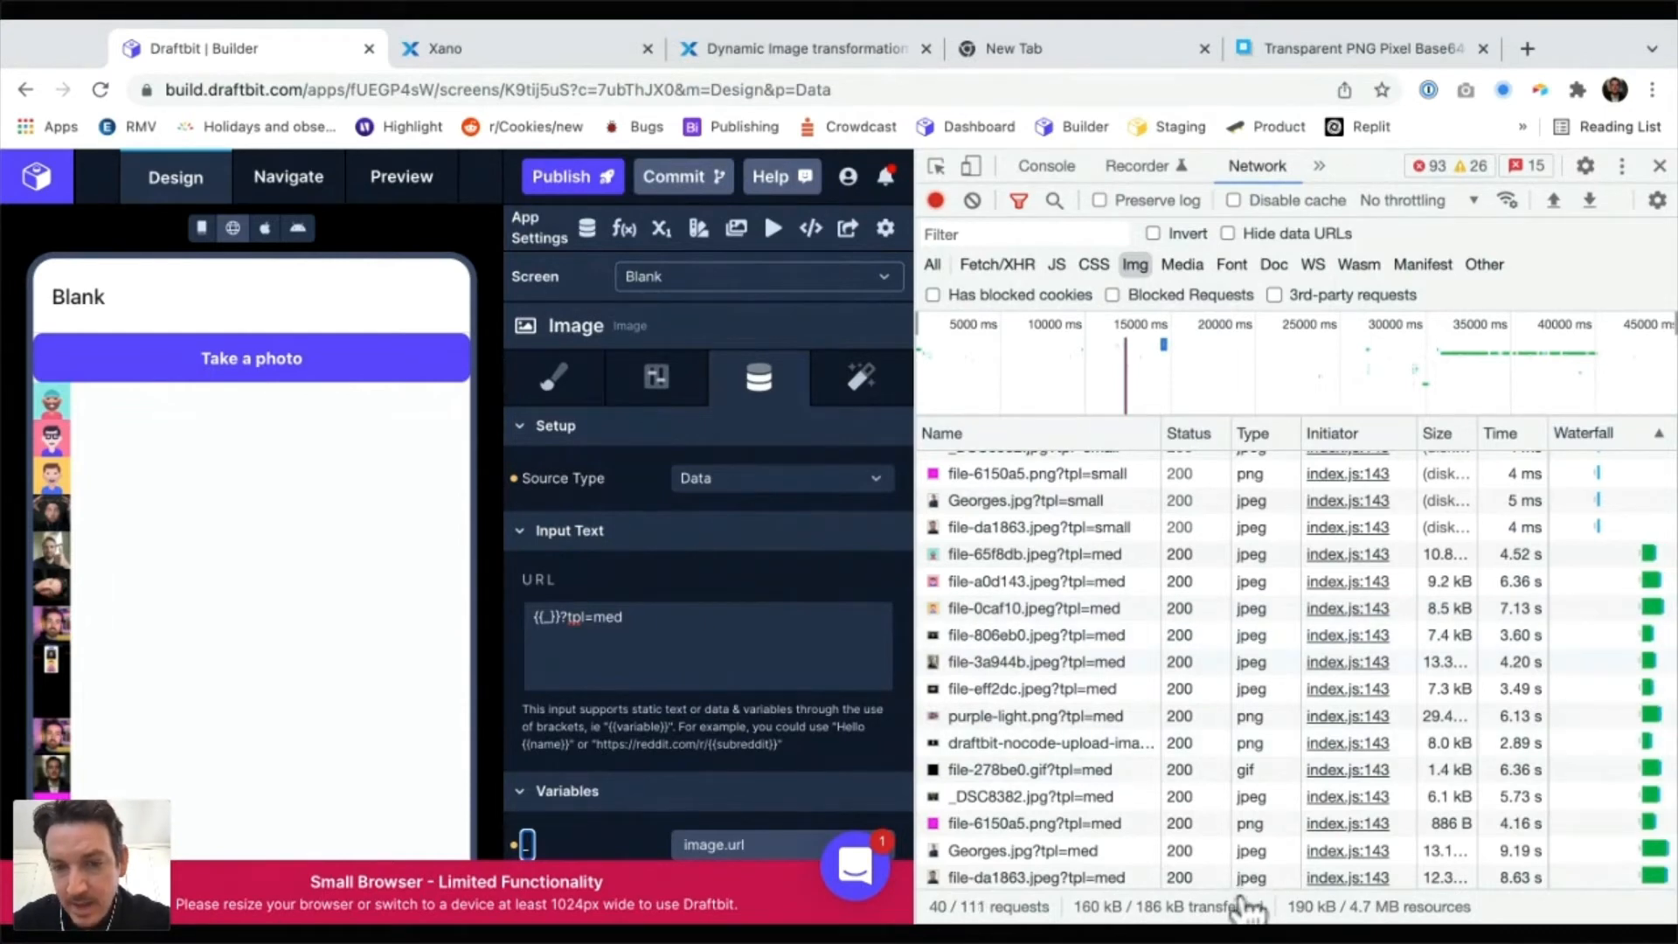
{"action": "left_click", "coordinate": [1036, 662]}
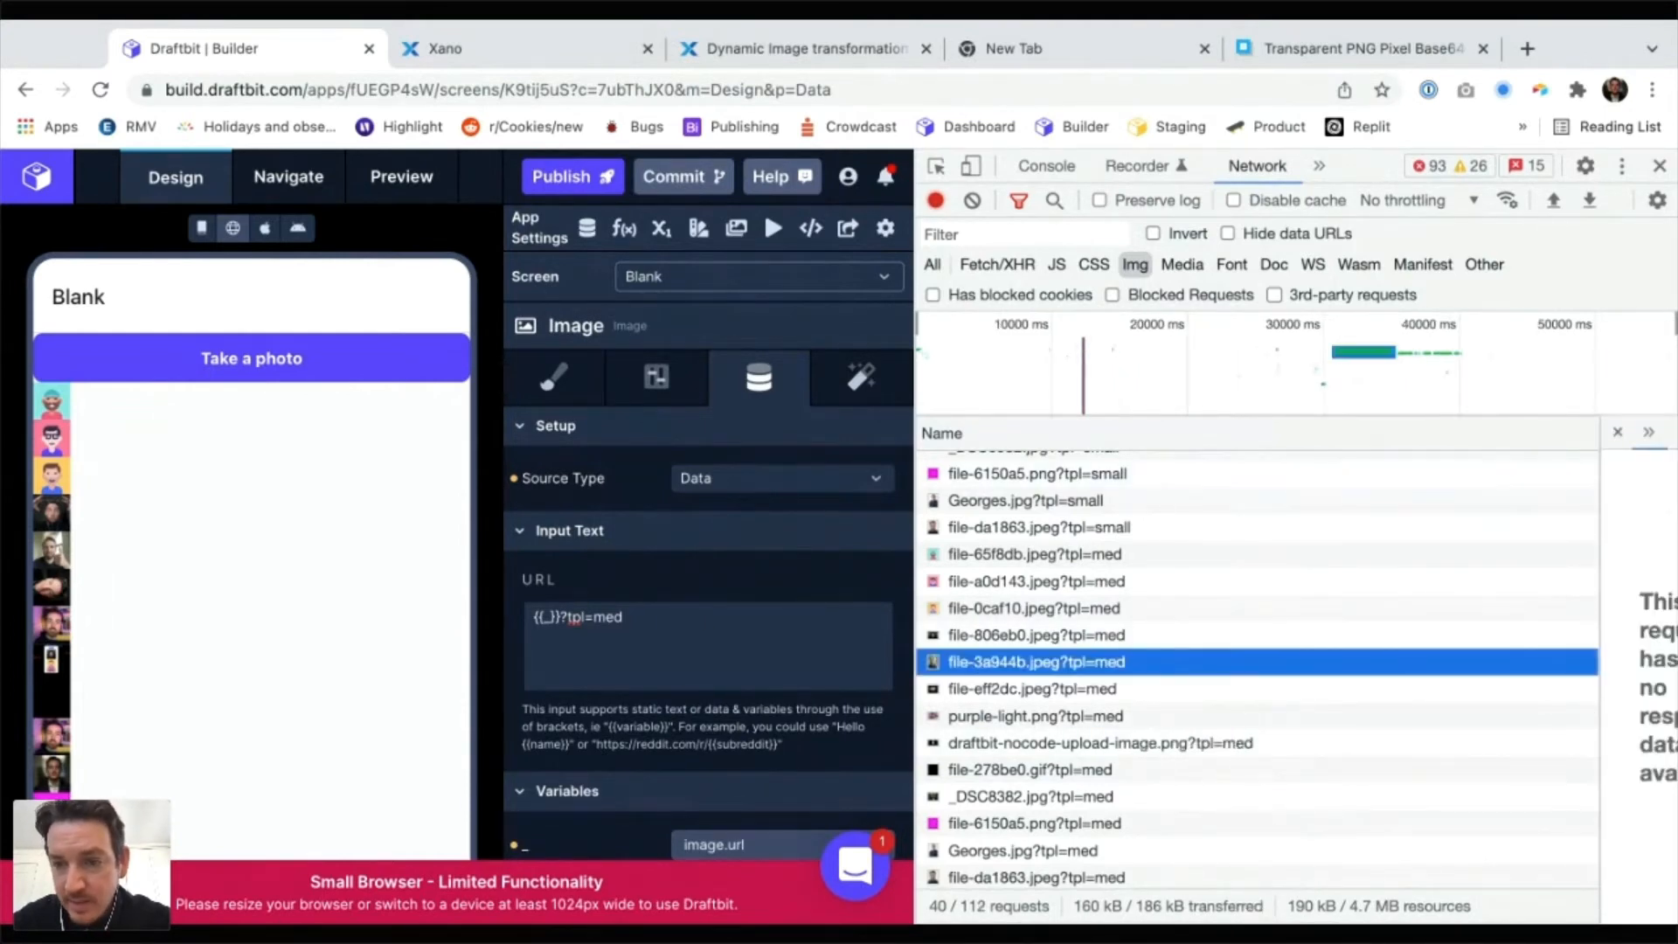
{"action": "left_click_drag", "start_coordinate": [1600, 433], "coordinate": [1034, 433]}
{"action": "left_click", "coordinate": [1107, 432]}
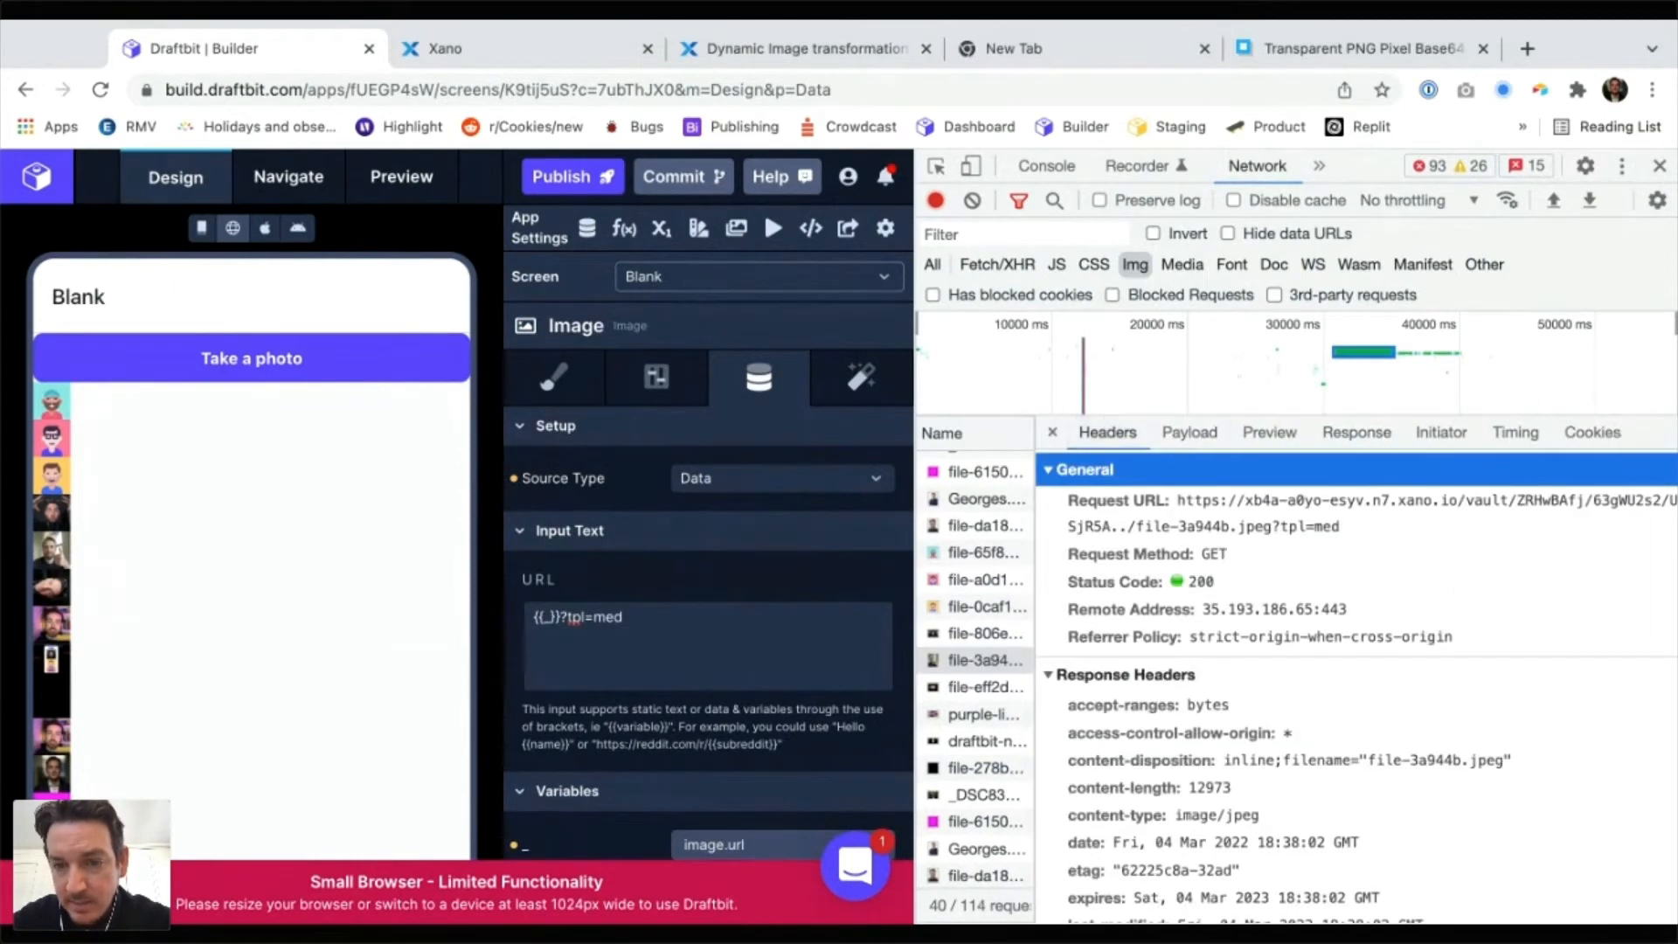
{"action": "left_click_drag", "start_coordinate": [1342, 527], "coordinate": [1178, 501]}
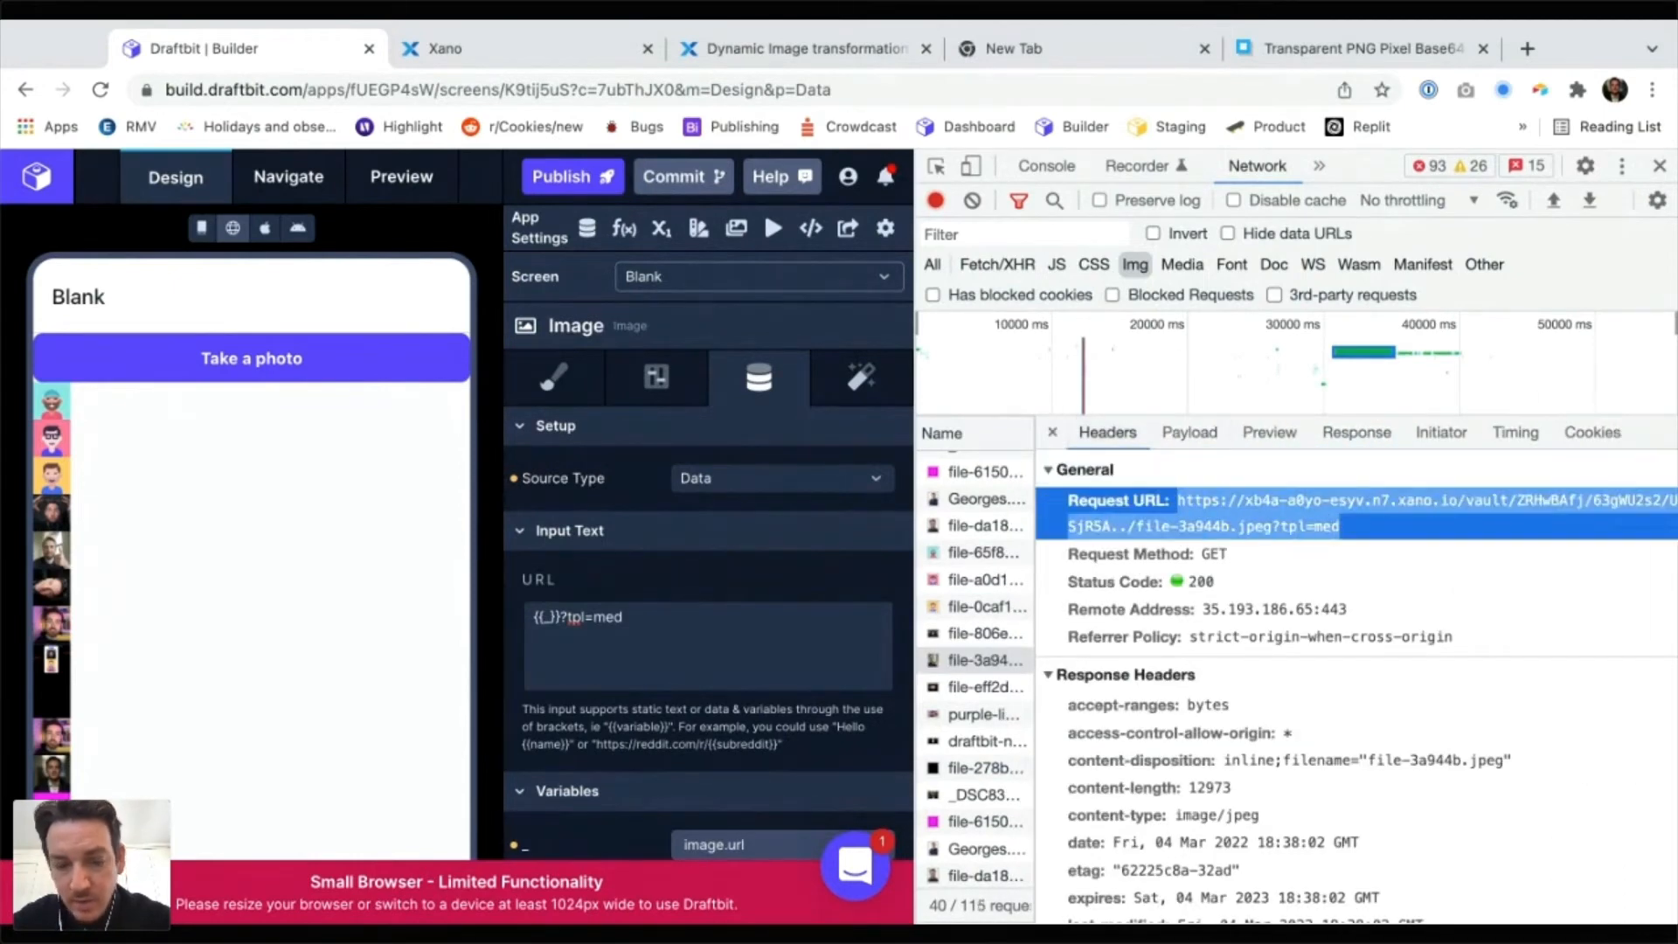
{"action": "key", "text": "ctrl+c"}
{"action": "key", "text": "ctrl+t"}
{"action": "key", "text": "ctrl+v"}
{"action": "key", "text": "Return"}
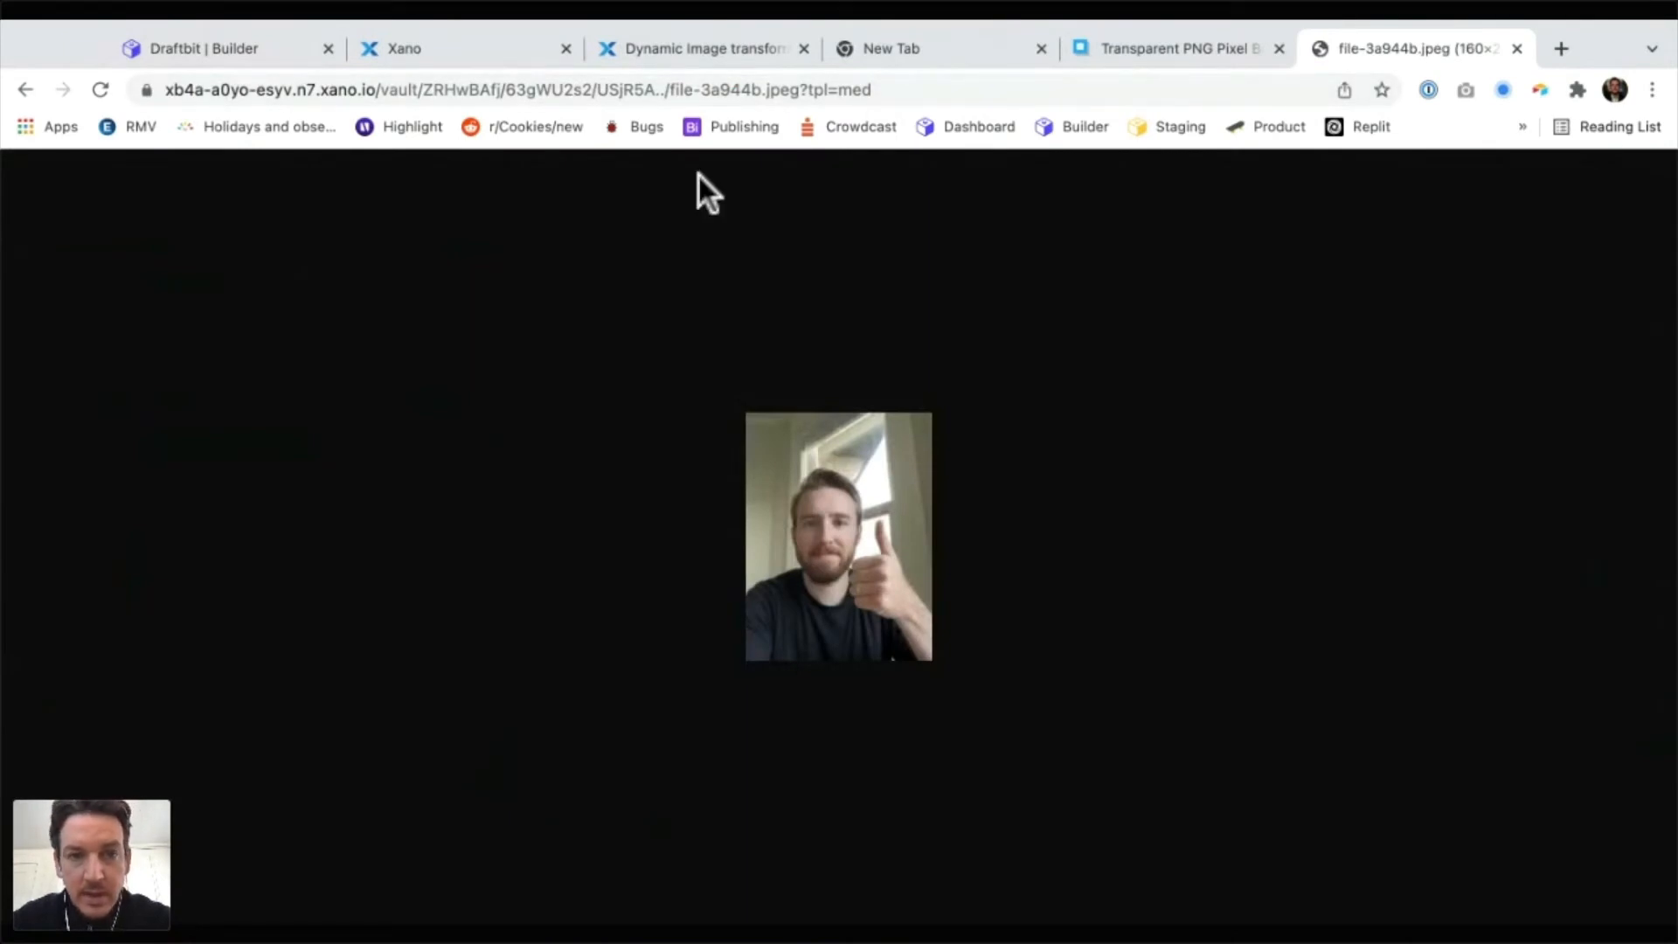
Open the network inspector beside the medium image and reload the page several times to examine the image's transfer size
{"action": "key", "text": "super+alt+i"}
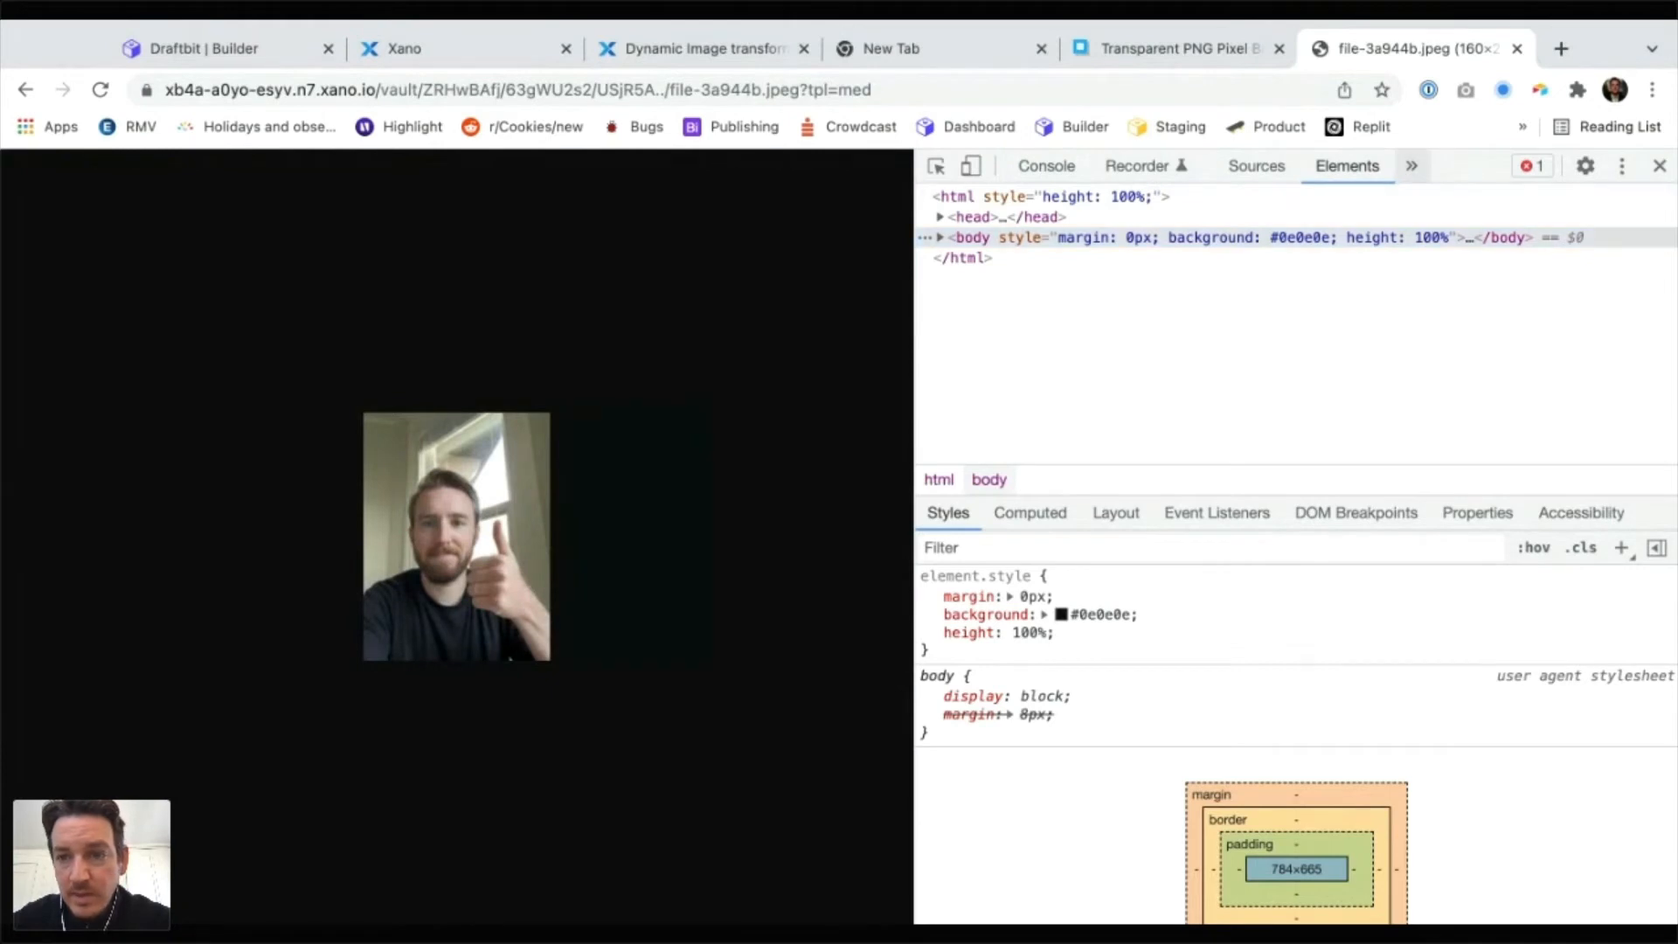
{"action": "left_click", "coordinate": [1443, 217]}
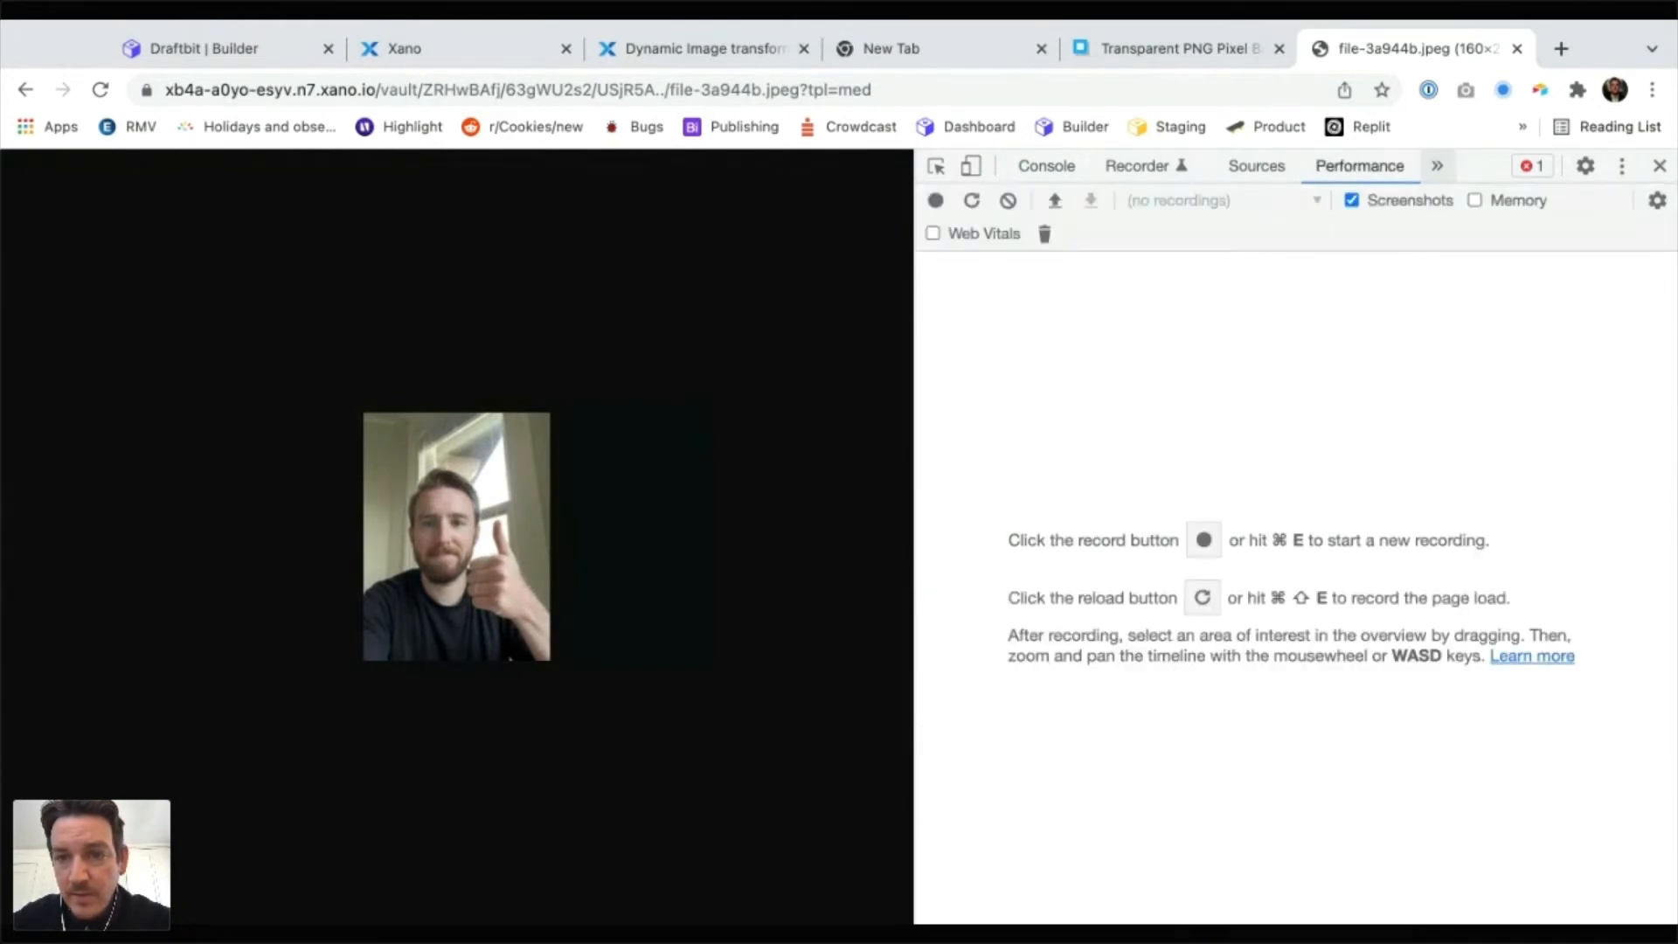
{"action": "left_click", "coordinate": [1453, 220]}
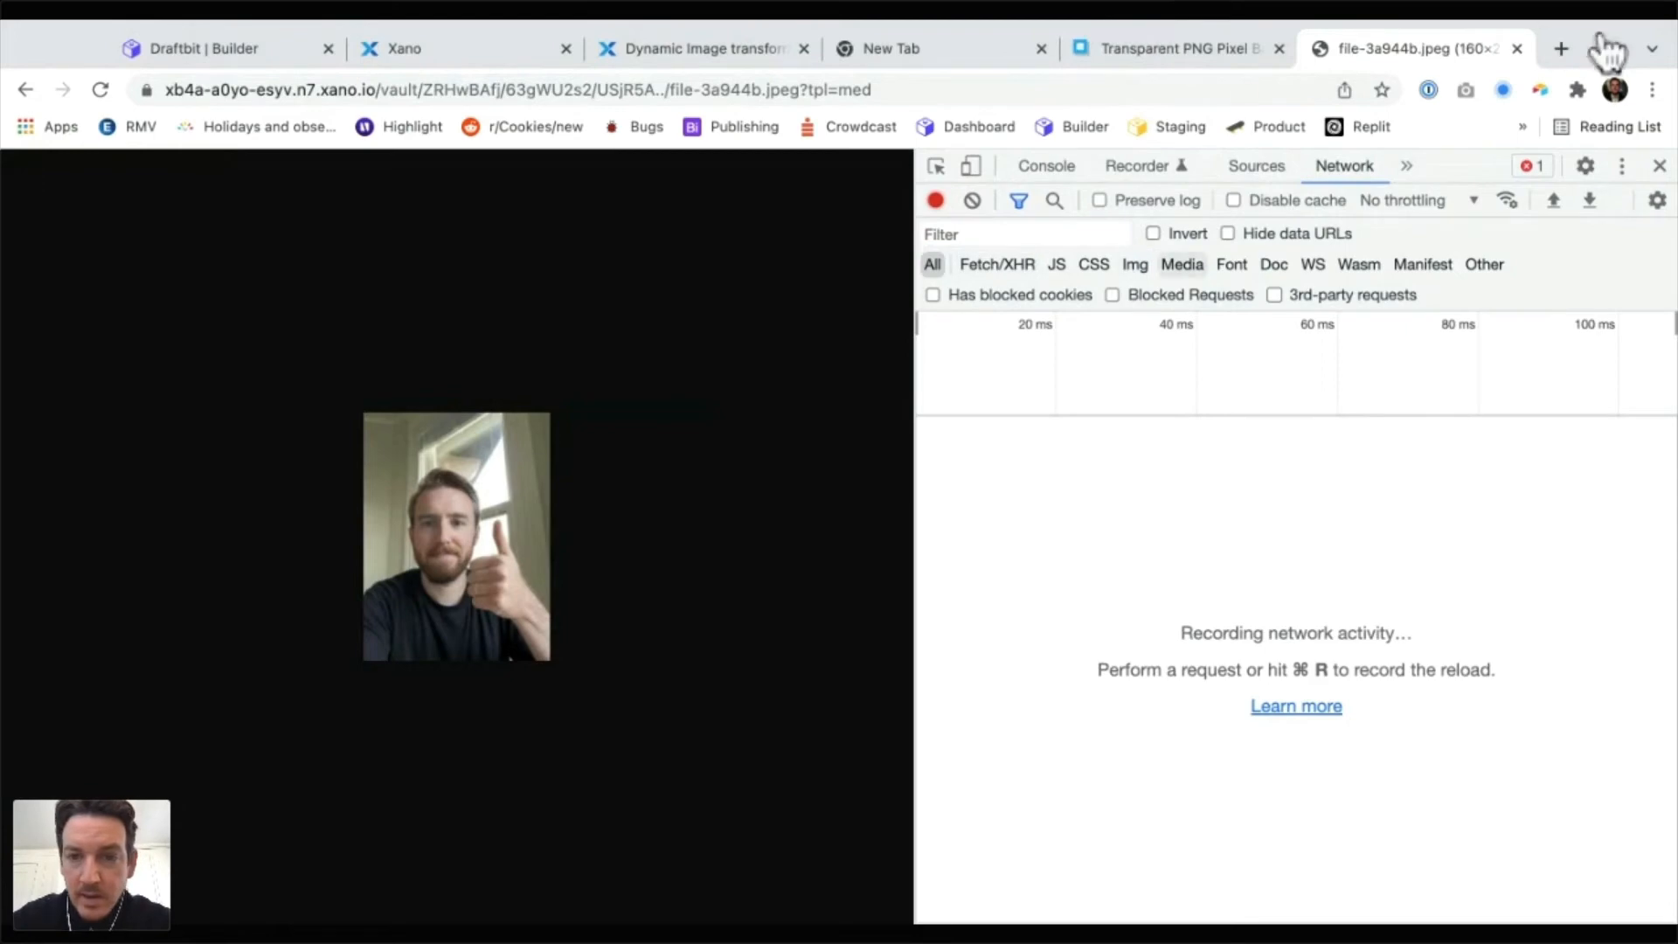
{"action": "key", "text": "super+r"}
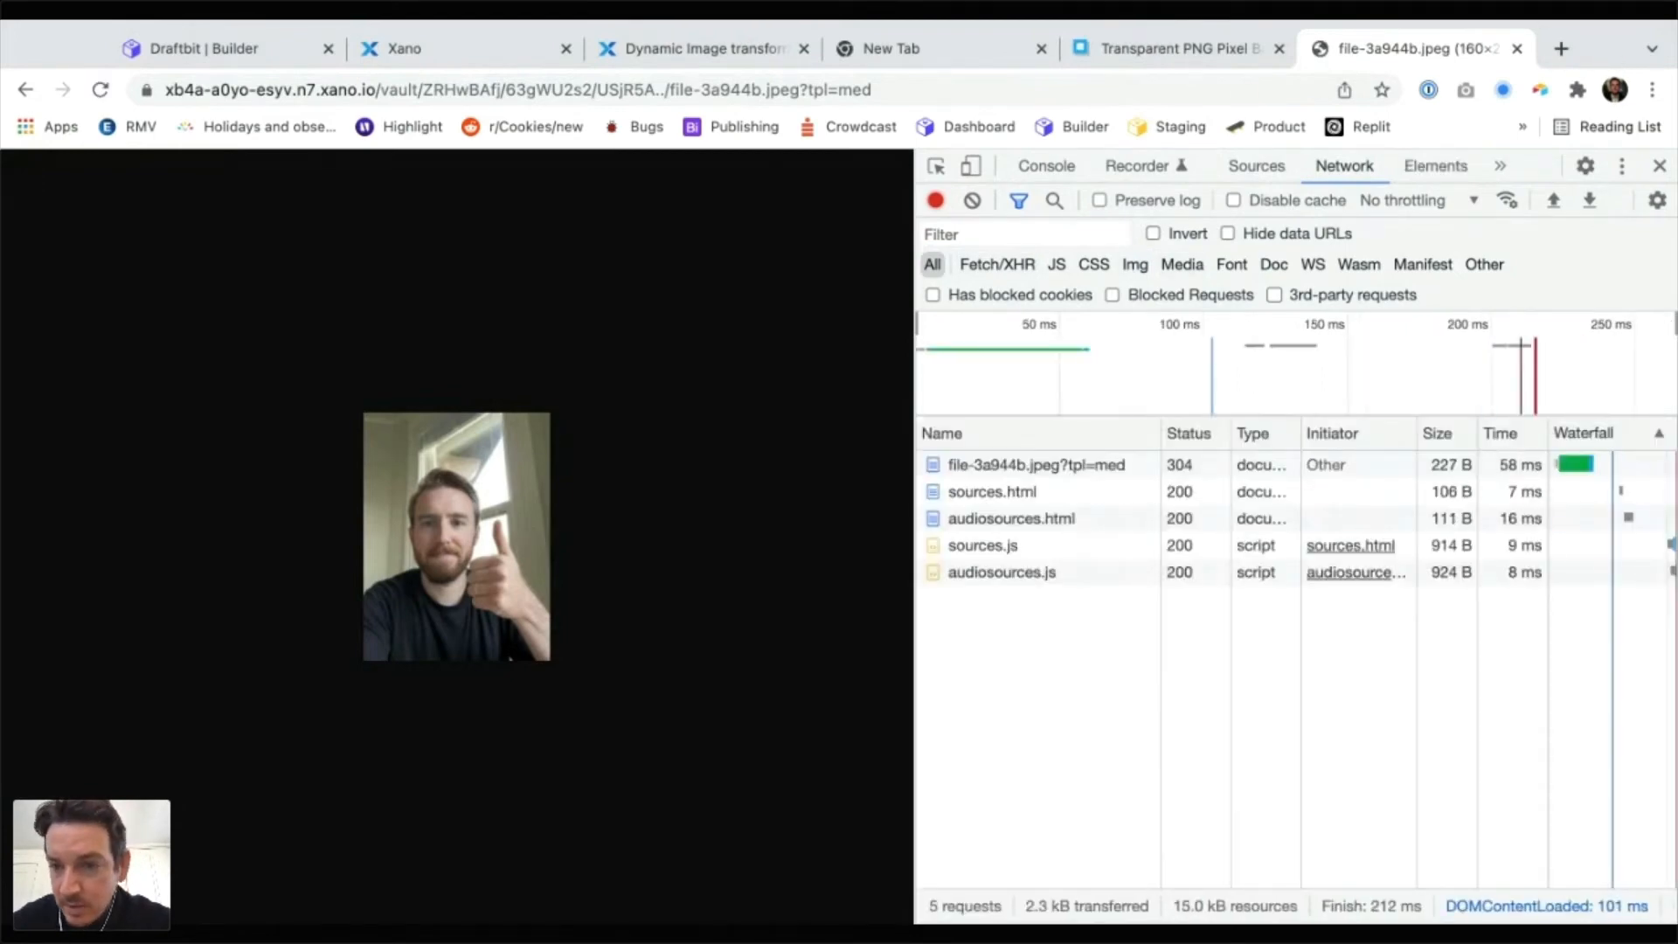
{"action": "key", "text": "super+r"}
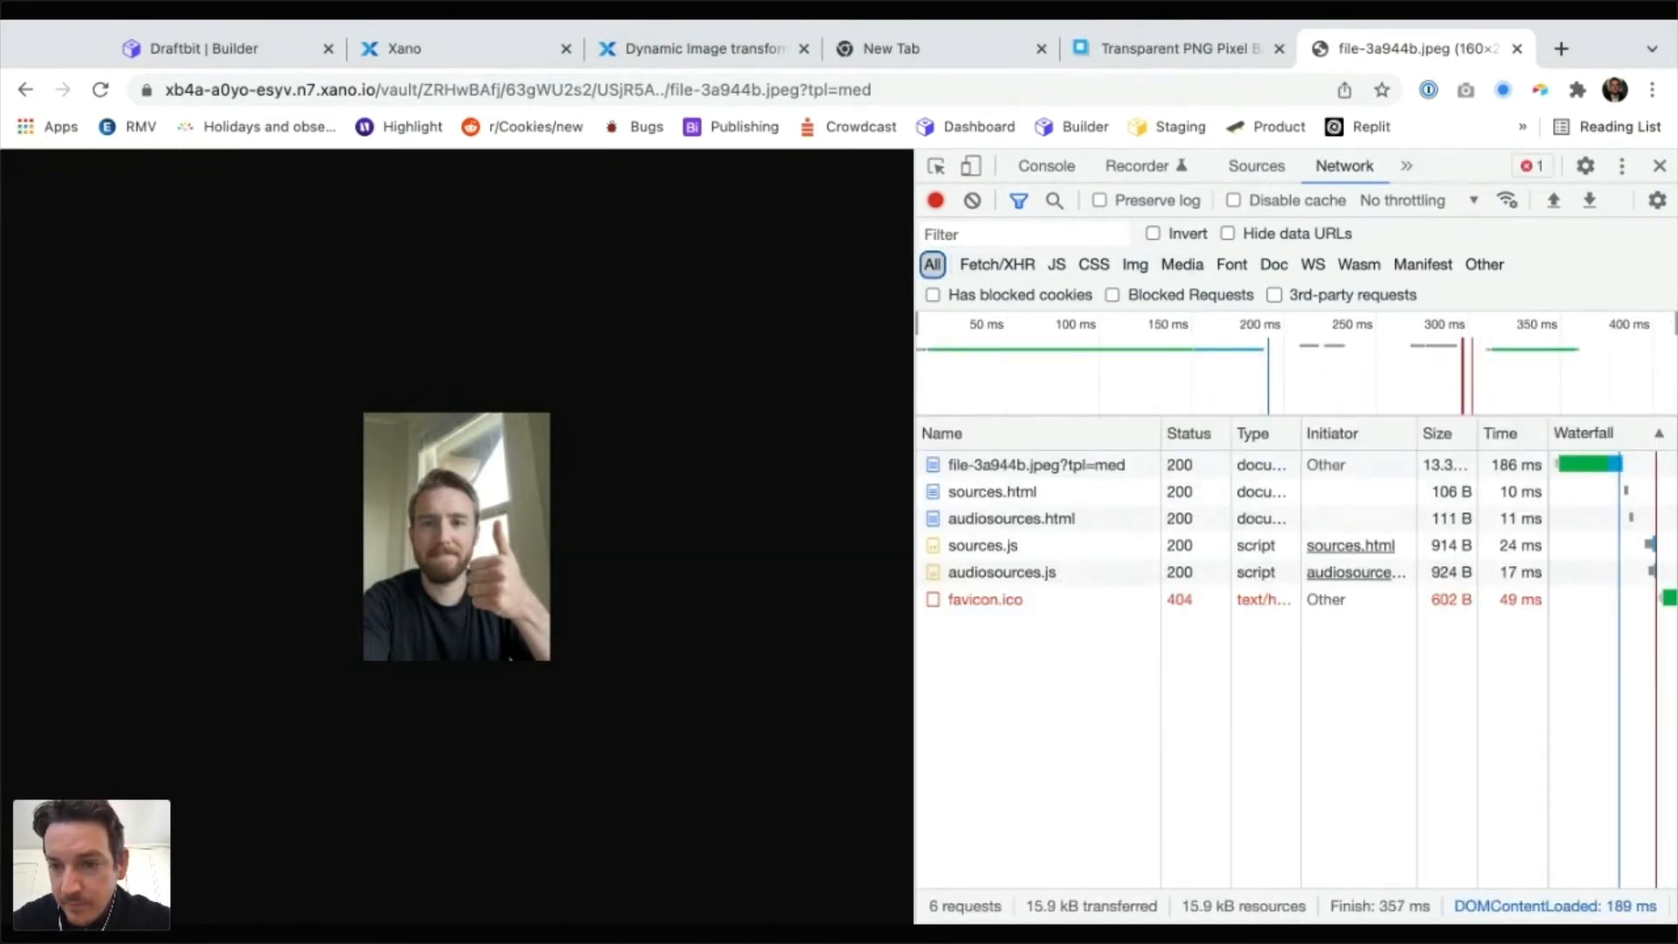
{"action": "key", "text": "super+r"}
{"action": "key", "text": "super+r"}
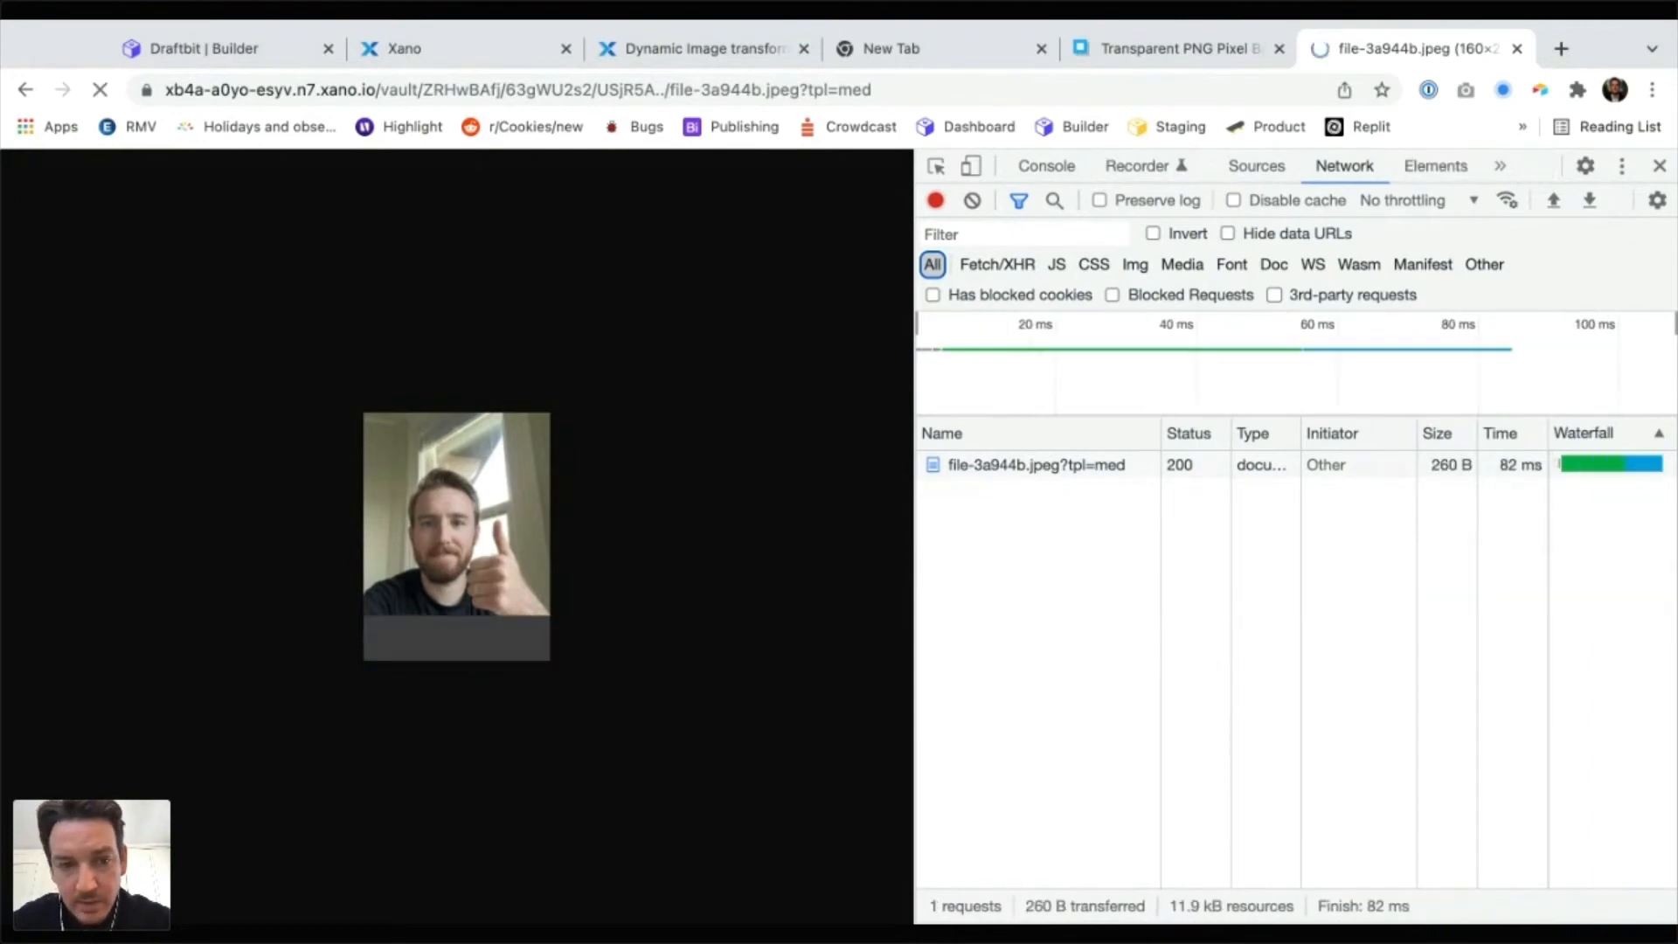
{"action": "key", "text": "super+r"}
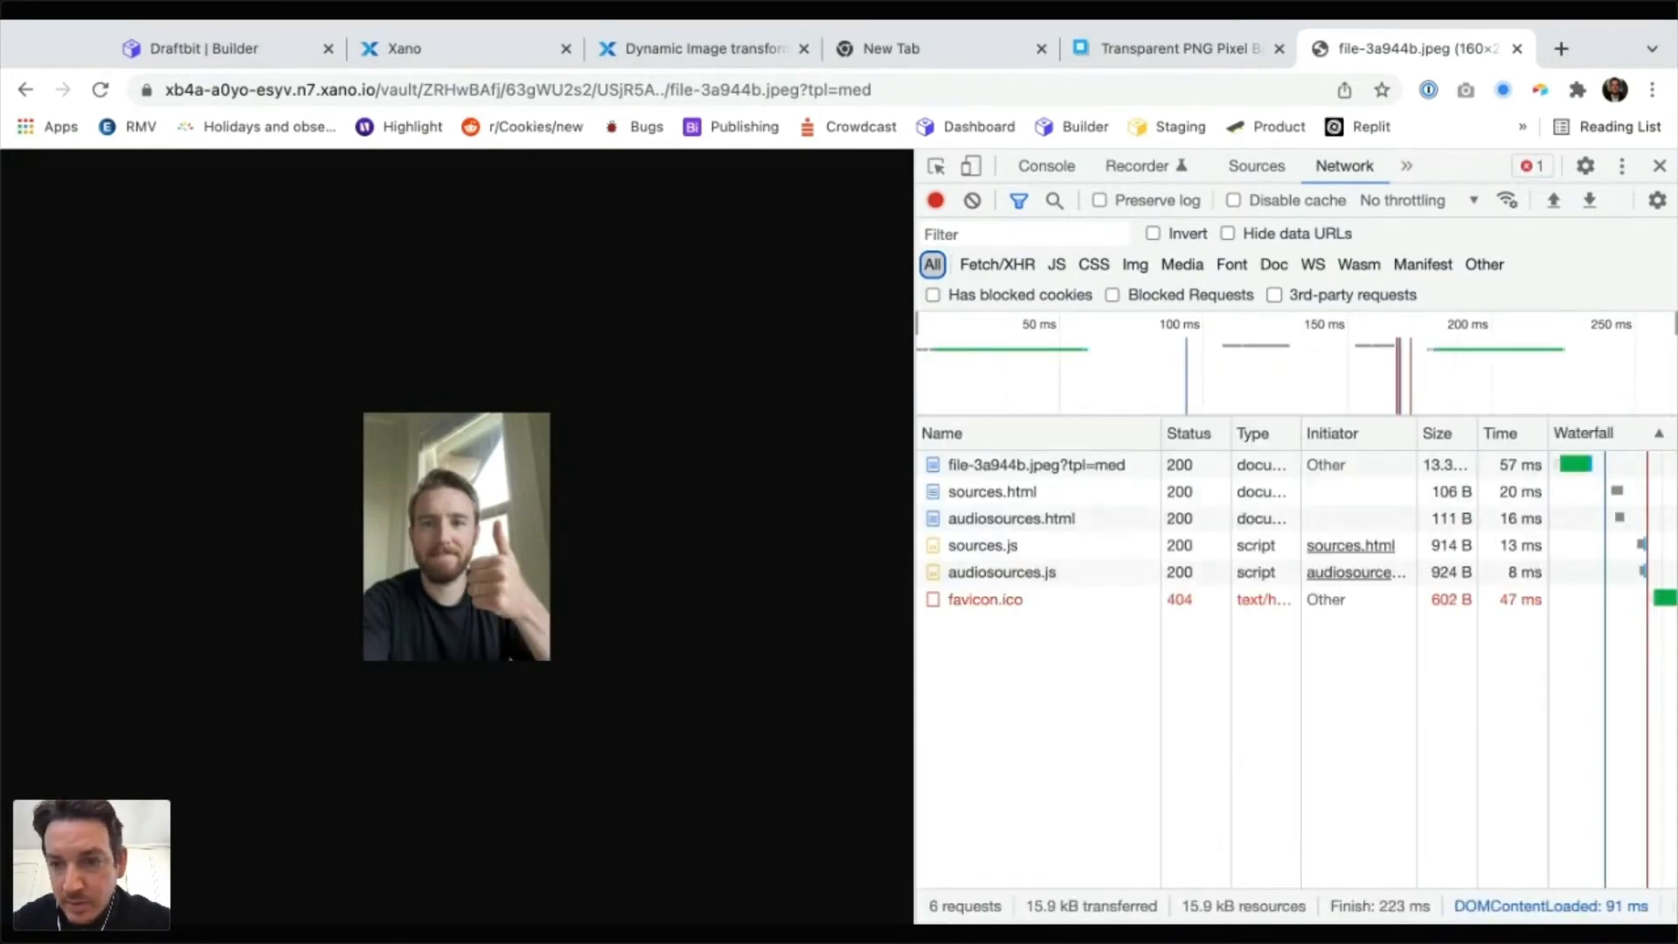
Compare the medium image with the template widths in the Xano documentation, and return to the Draftbit builder
{"action": "key", "text": "super+2"}
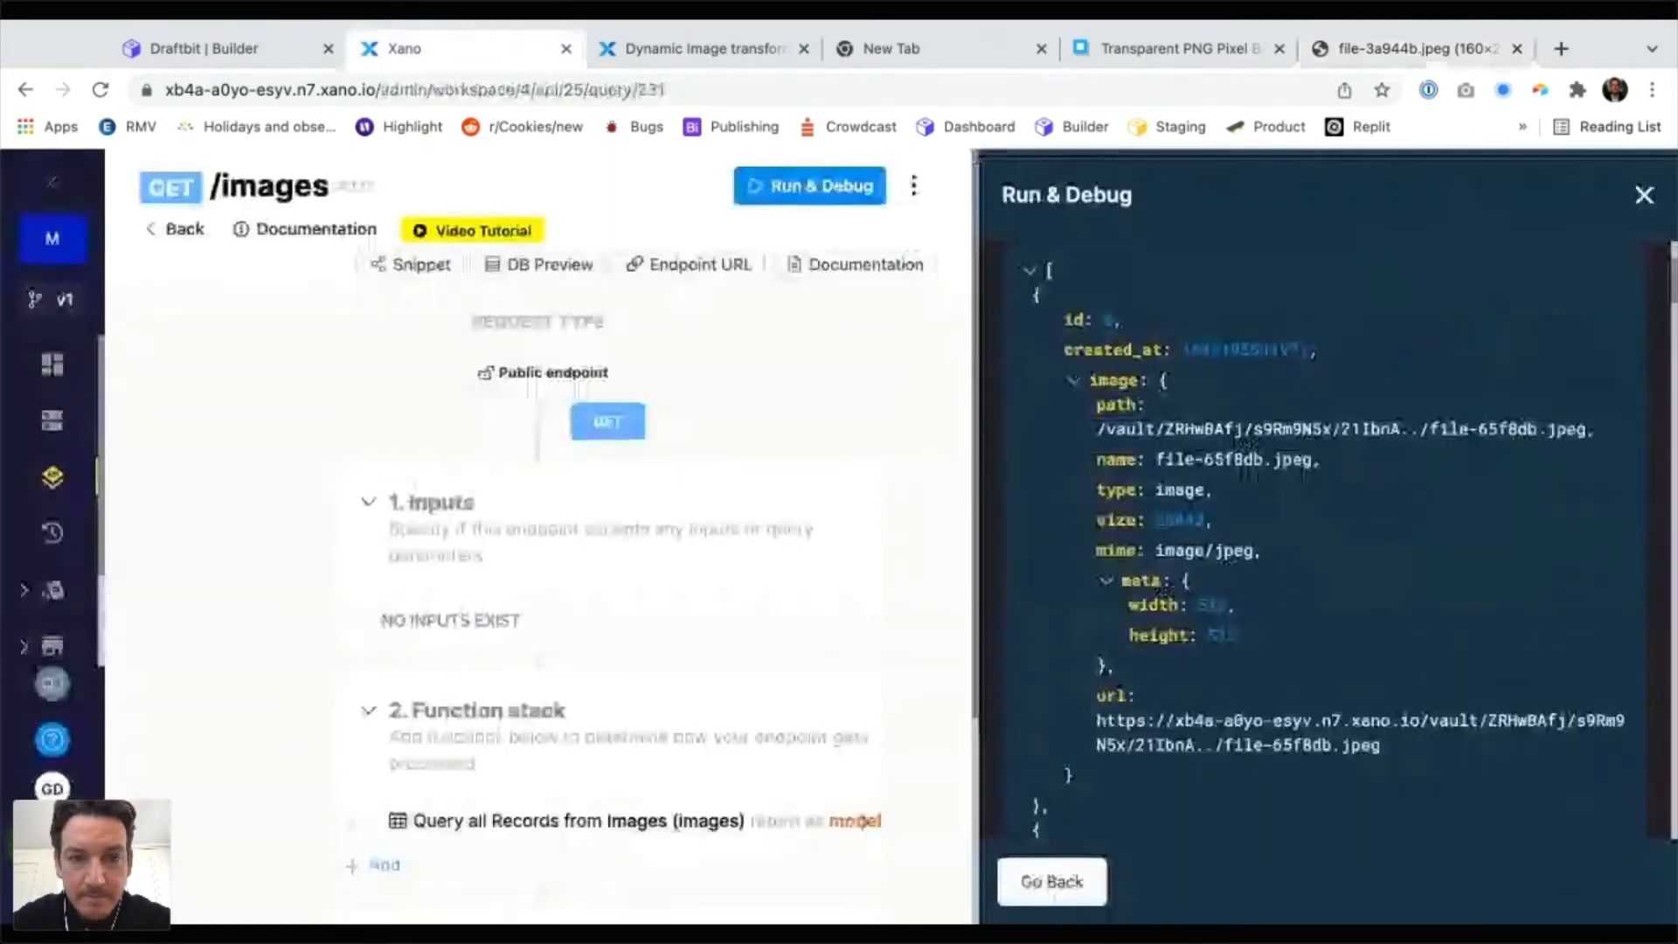
{"action": "key", "text": "super+3"}
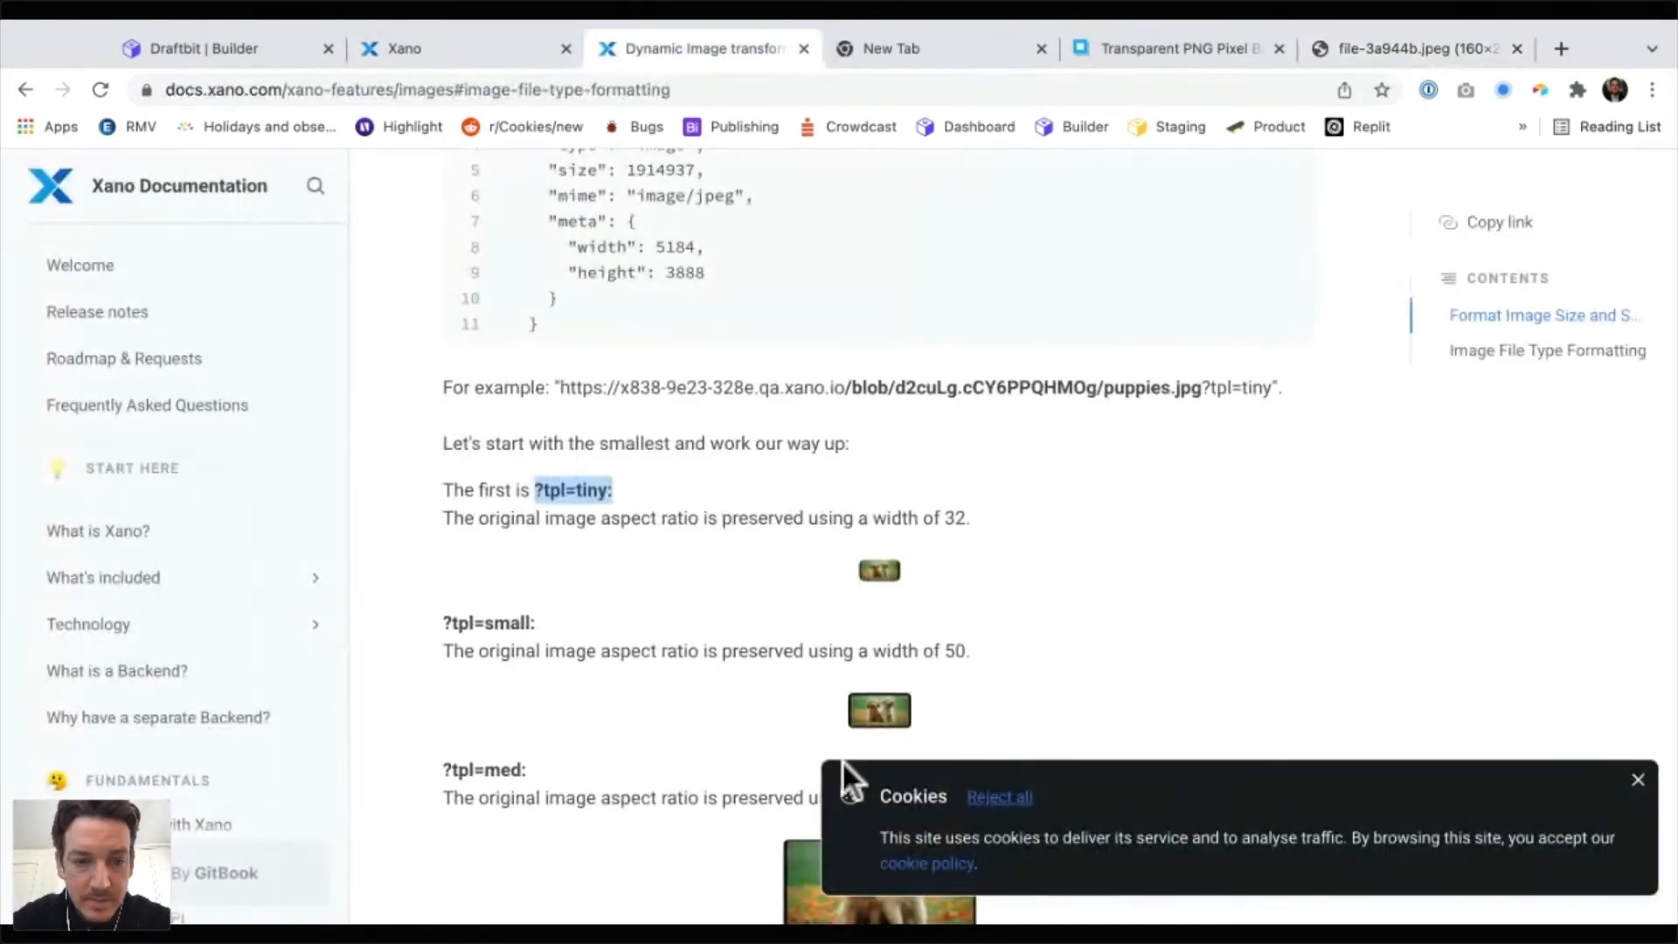
{"action": "scroll", "coordinate": [850, 776], "scroll_direction": "down", "scroll_amount": 4}
{"action": "key", "text": "super+1"}
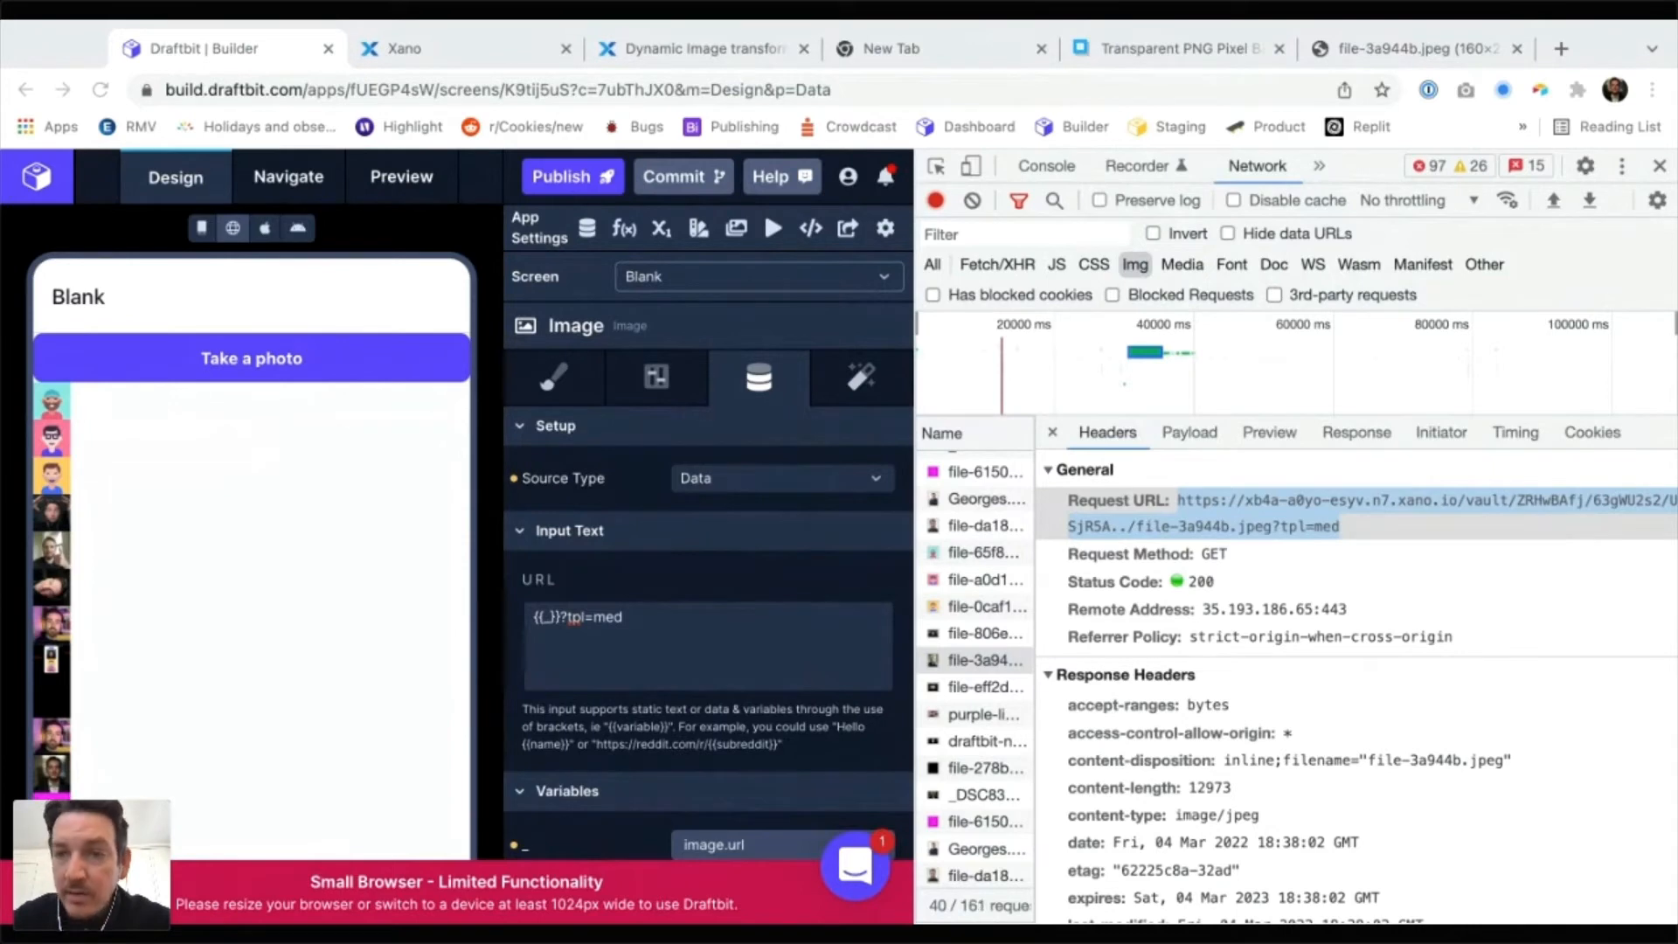
{"action": "left_click", "coordinate": [1417, 49]}
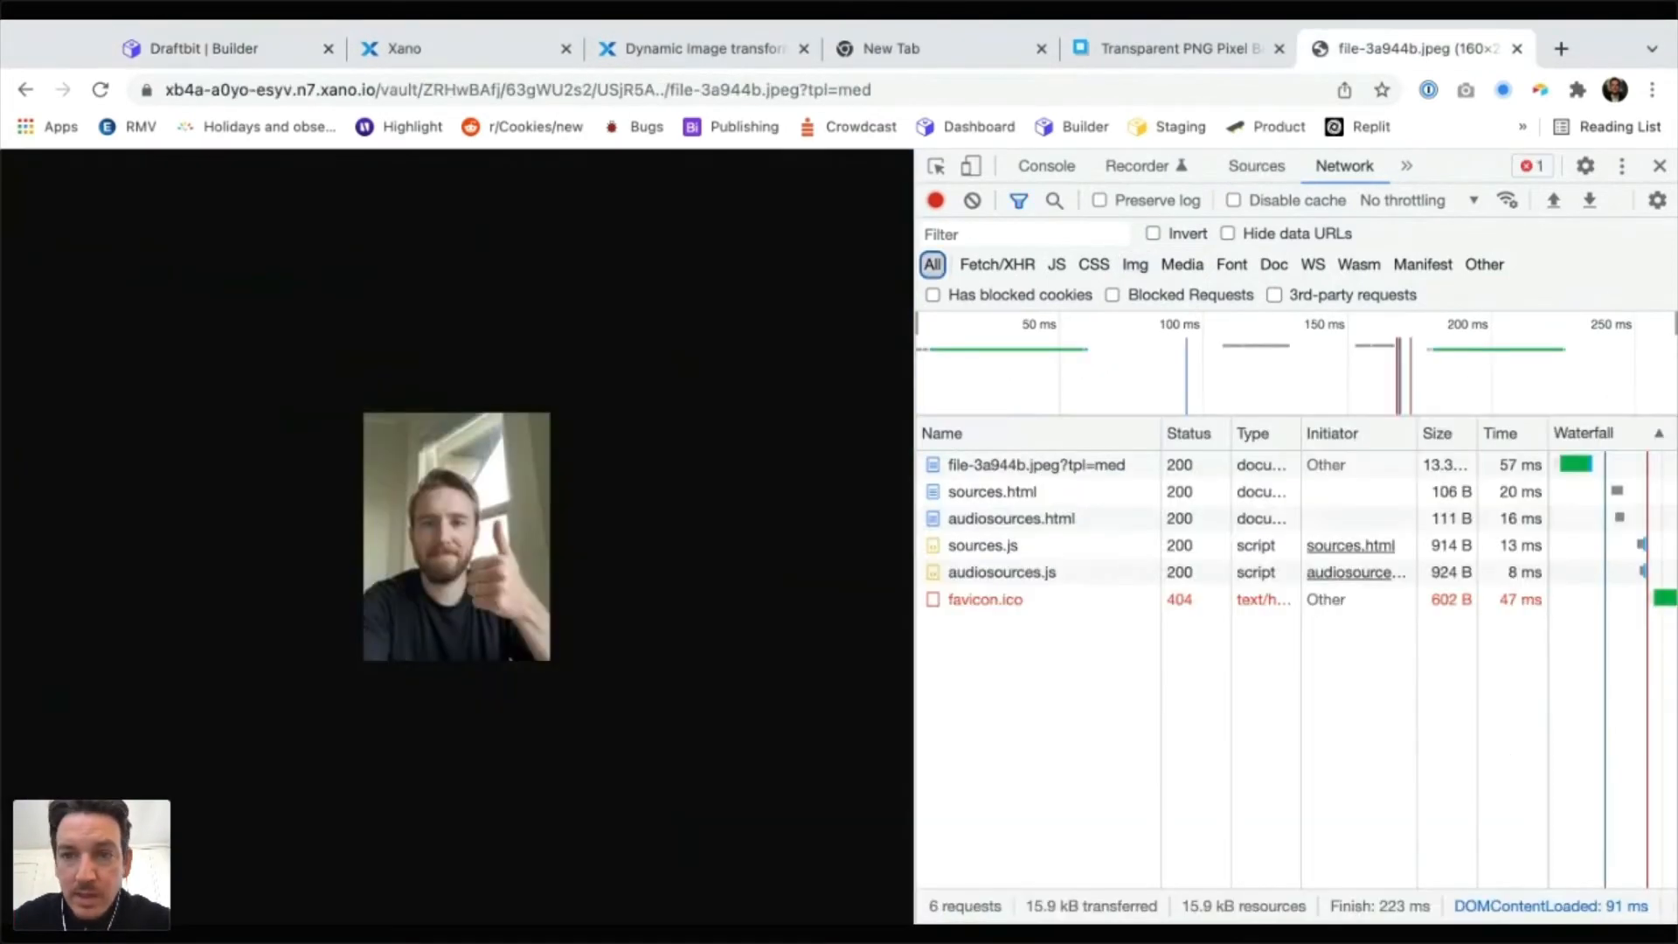
{"action": "left_click", "coordinate": [699, 49]}
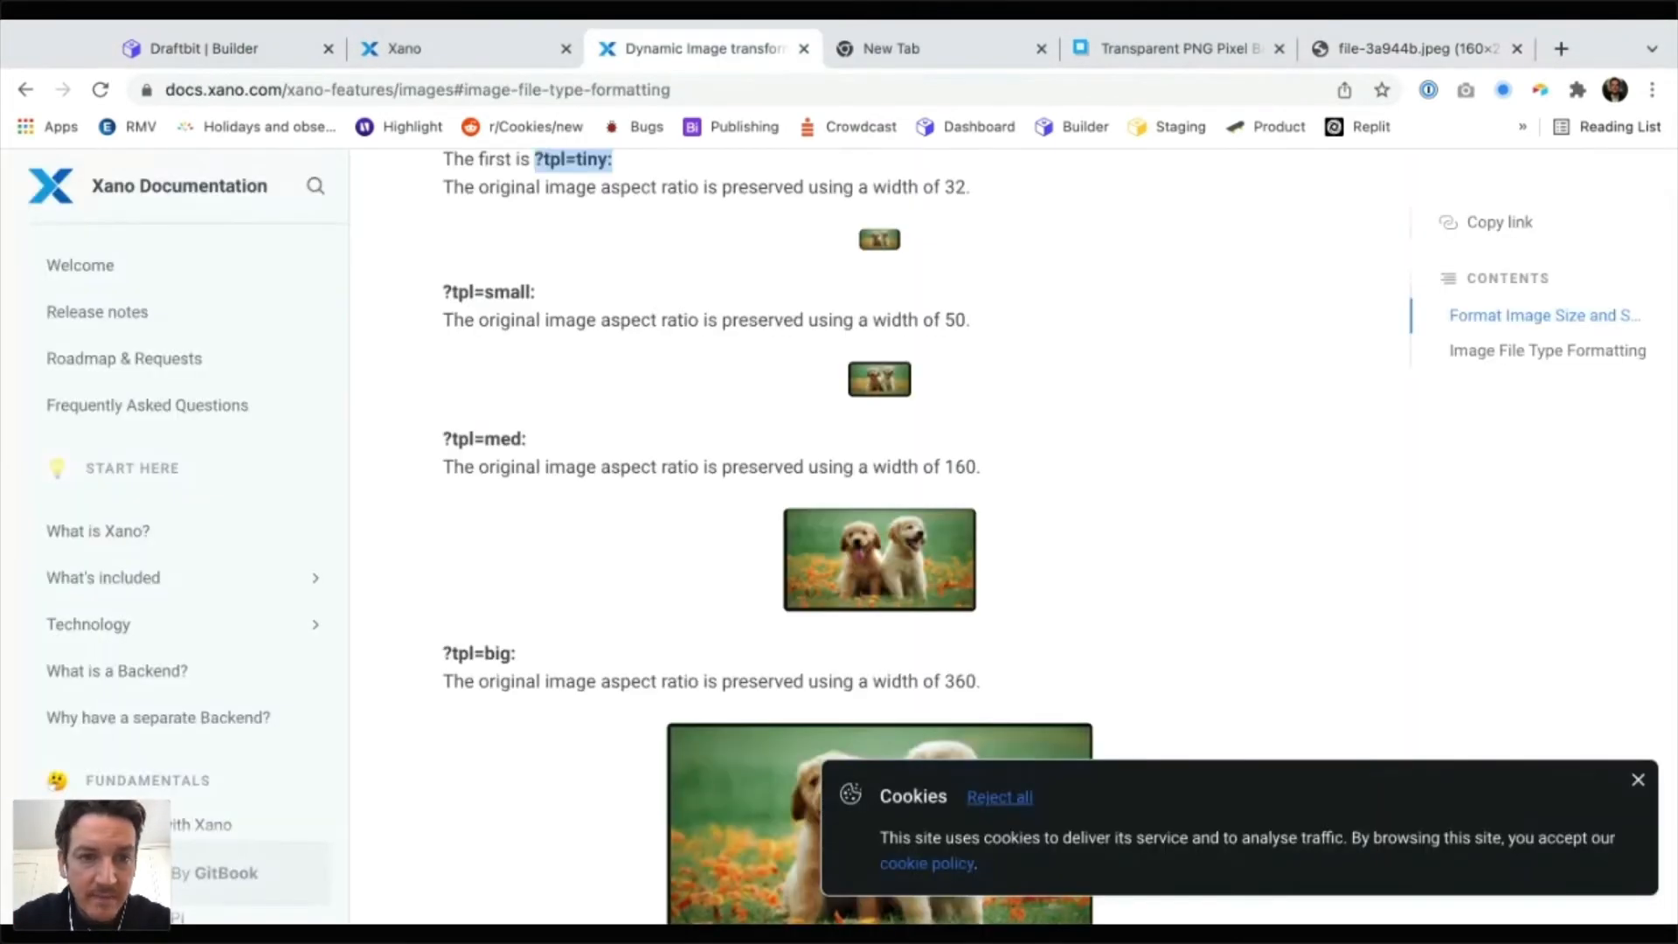
{"action": "key", "text": "ctrl+shift+Tab"}
{"action": "key", "text": "ctrl+shift+Tab"}
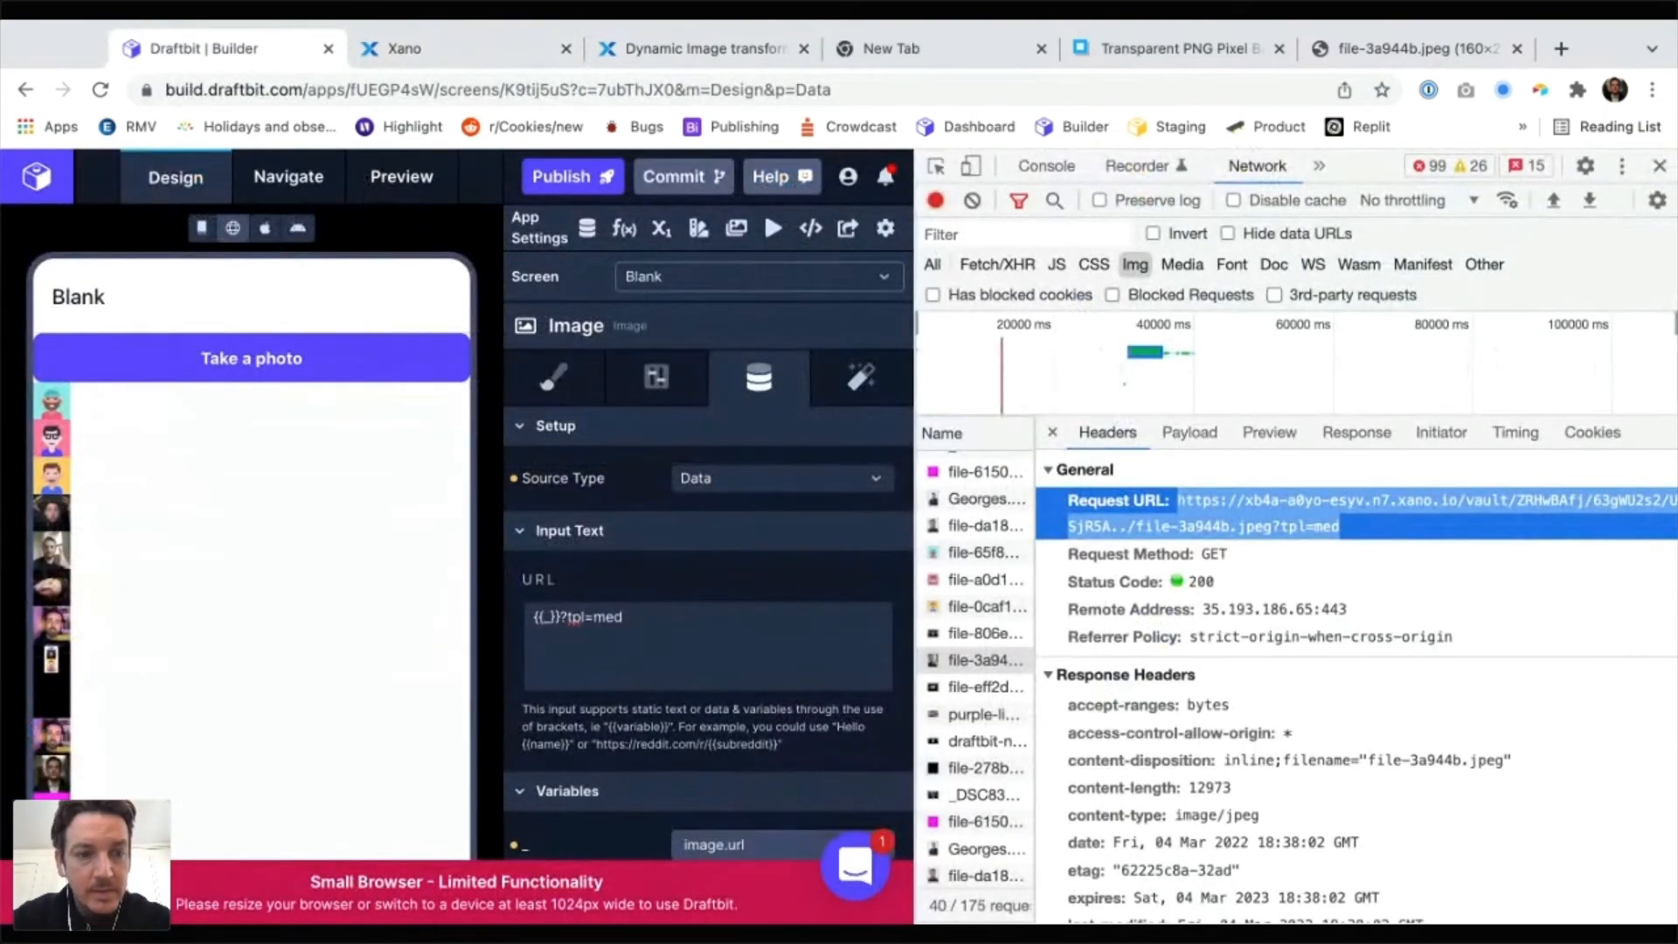
Close the request details and the browser's network inspector in the Draftbit builder
{"action": "left_click", "coordinate": [1052, 432]}
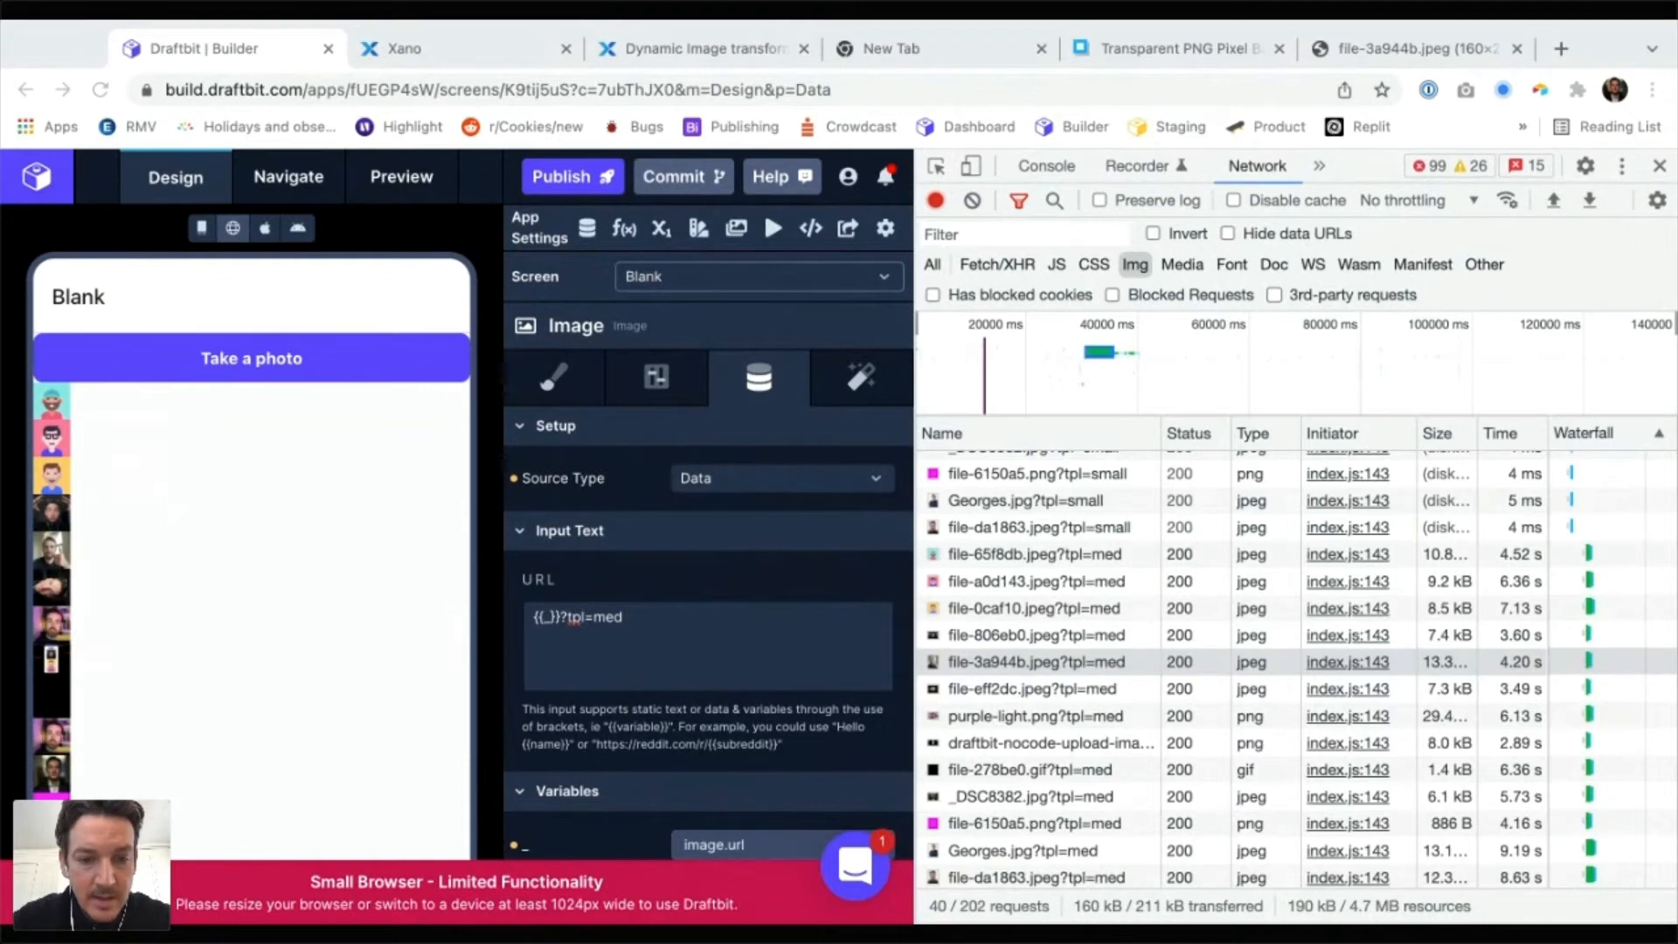
{"action": "key", "text": "super+Tab"}
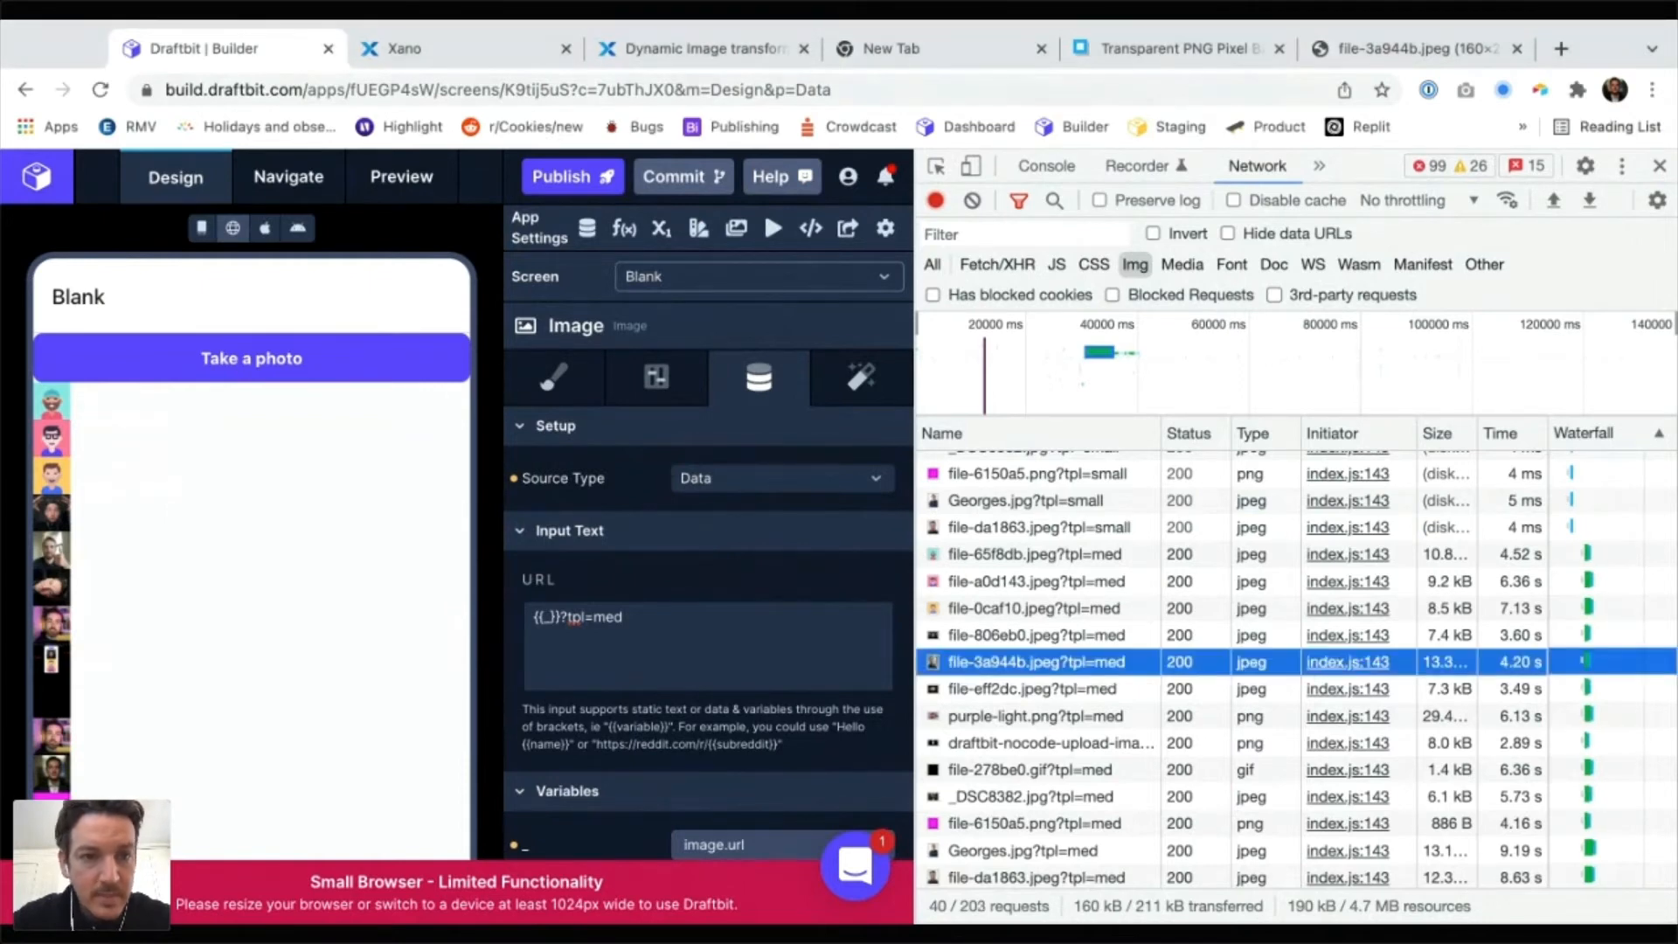
{"action": "left_click", "coordinate": [1659, 166]}
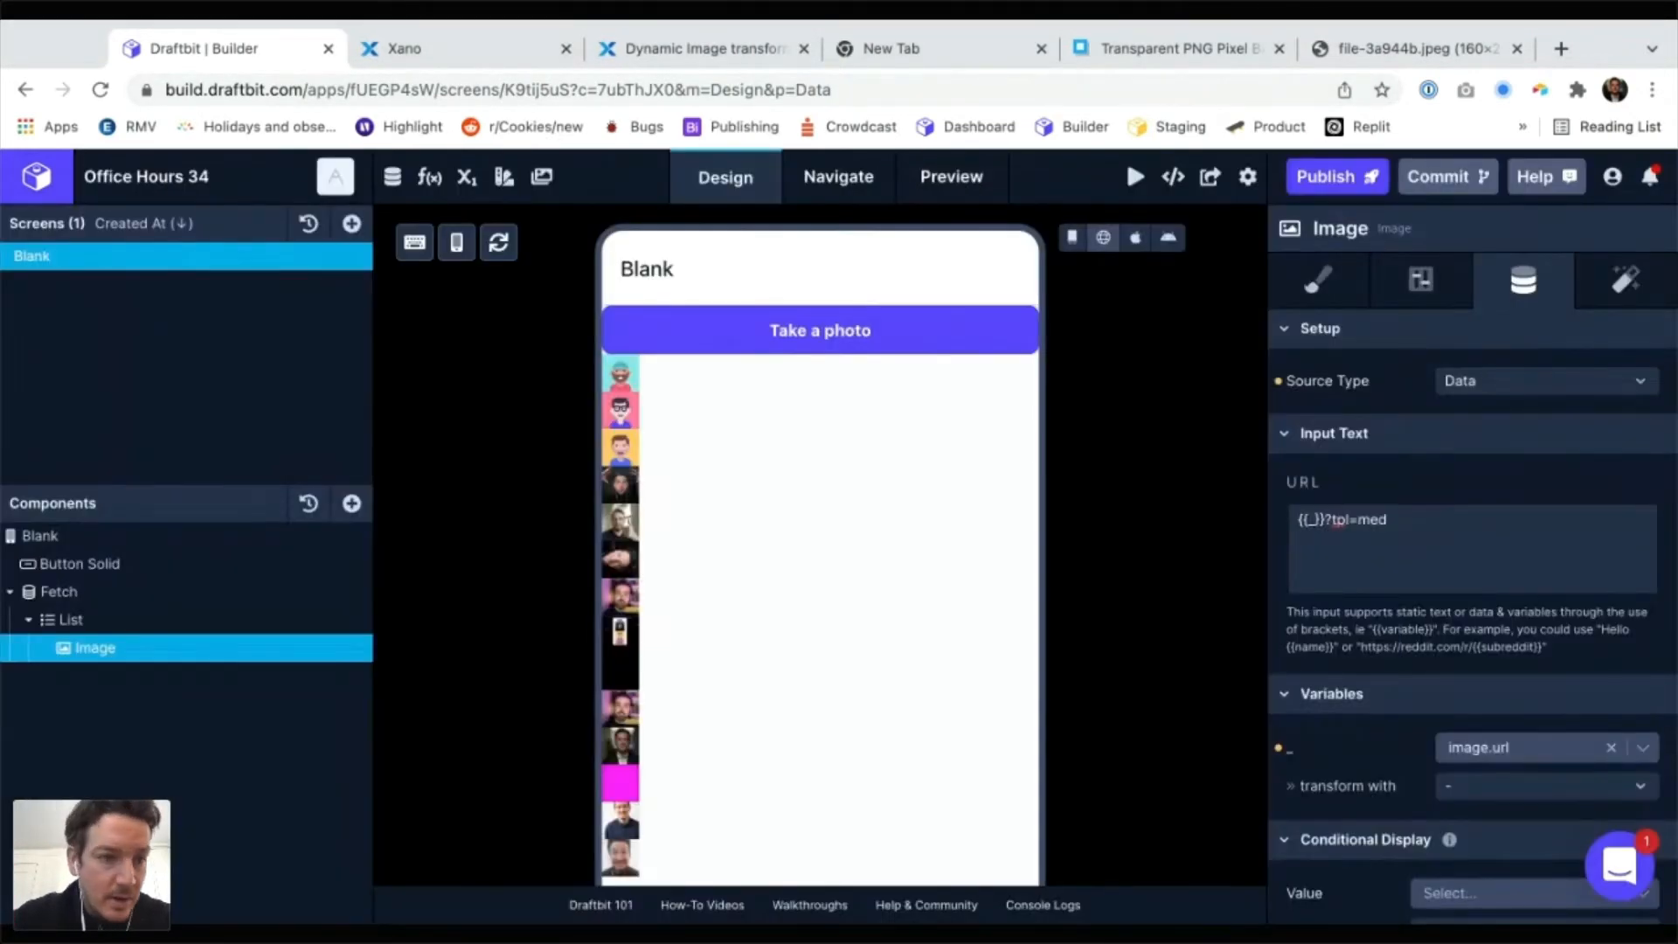
Add a second blank screen to the app and rename the existing image-list screen Foo
{"action": "left_click", "coordinate": [351, 223]}
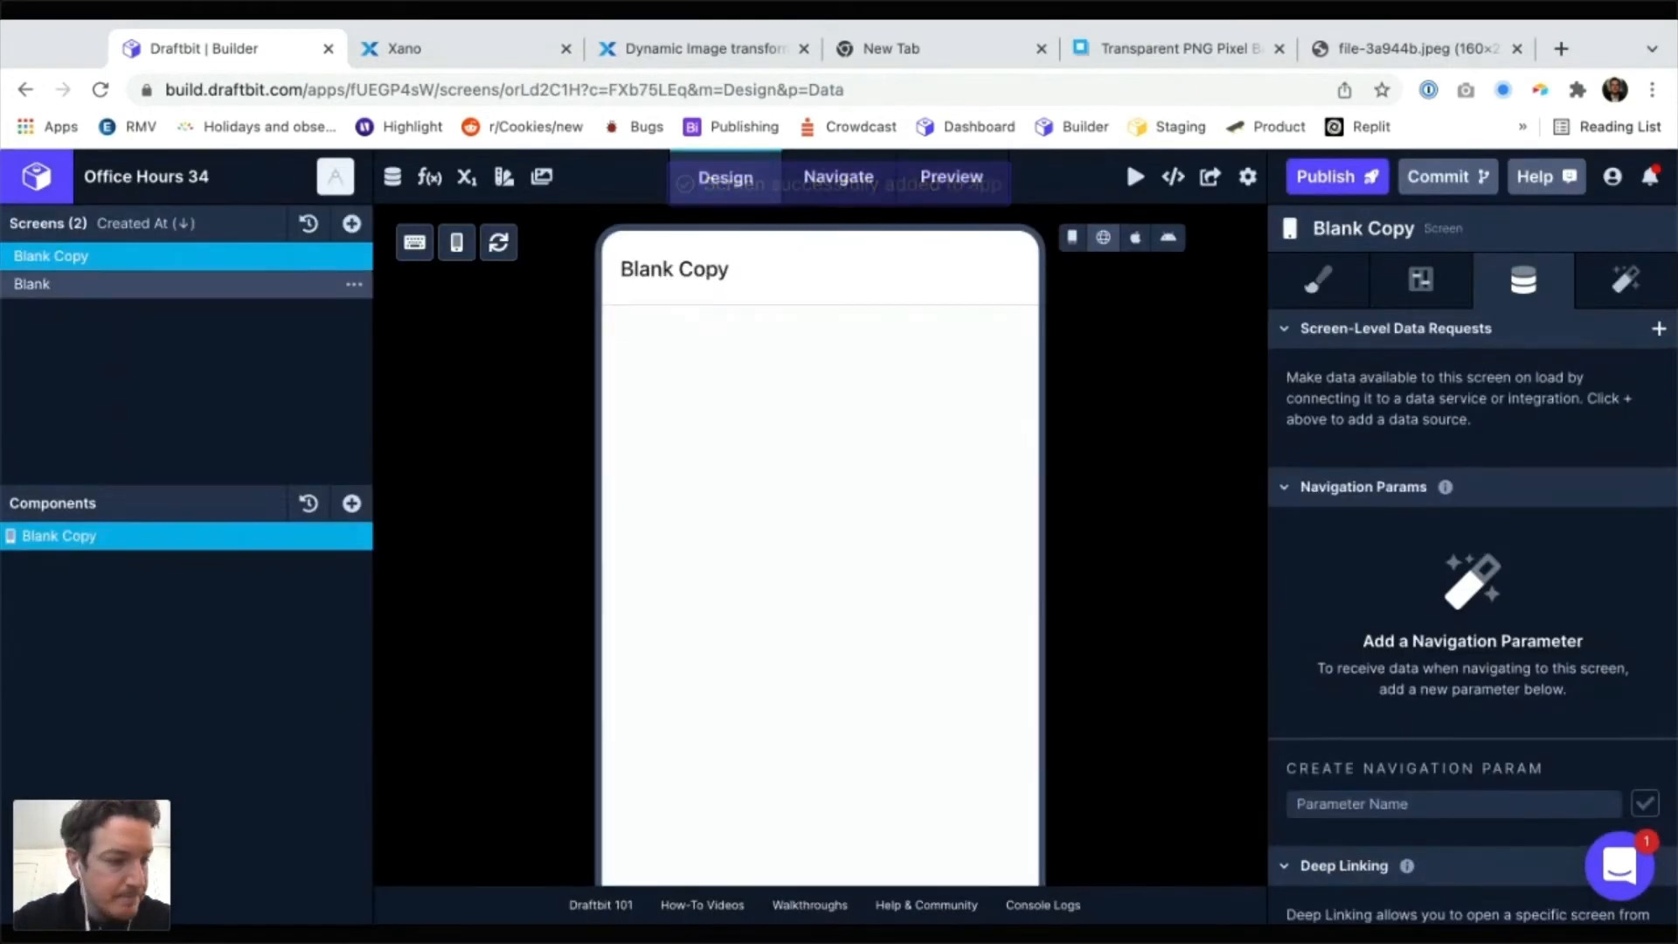
{"action": "left_click", "coordinate": [96, 284]}
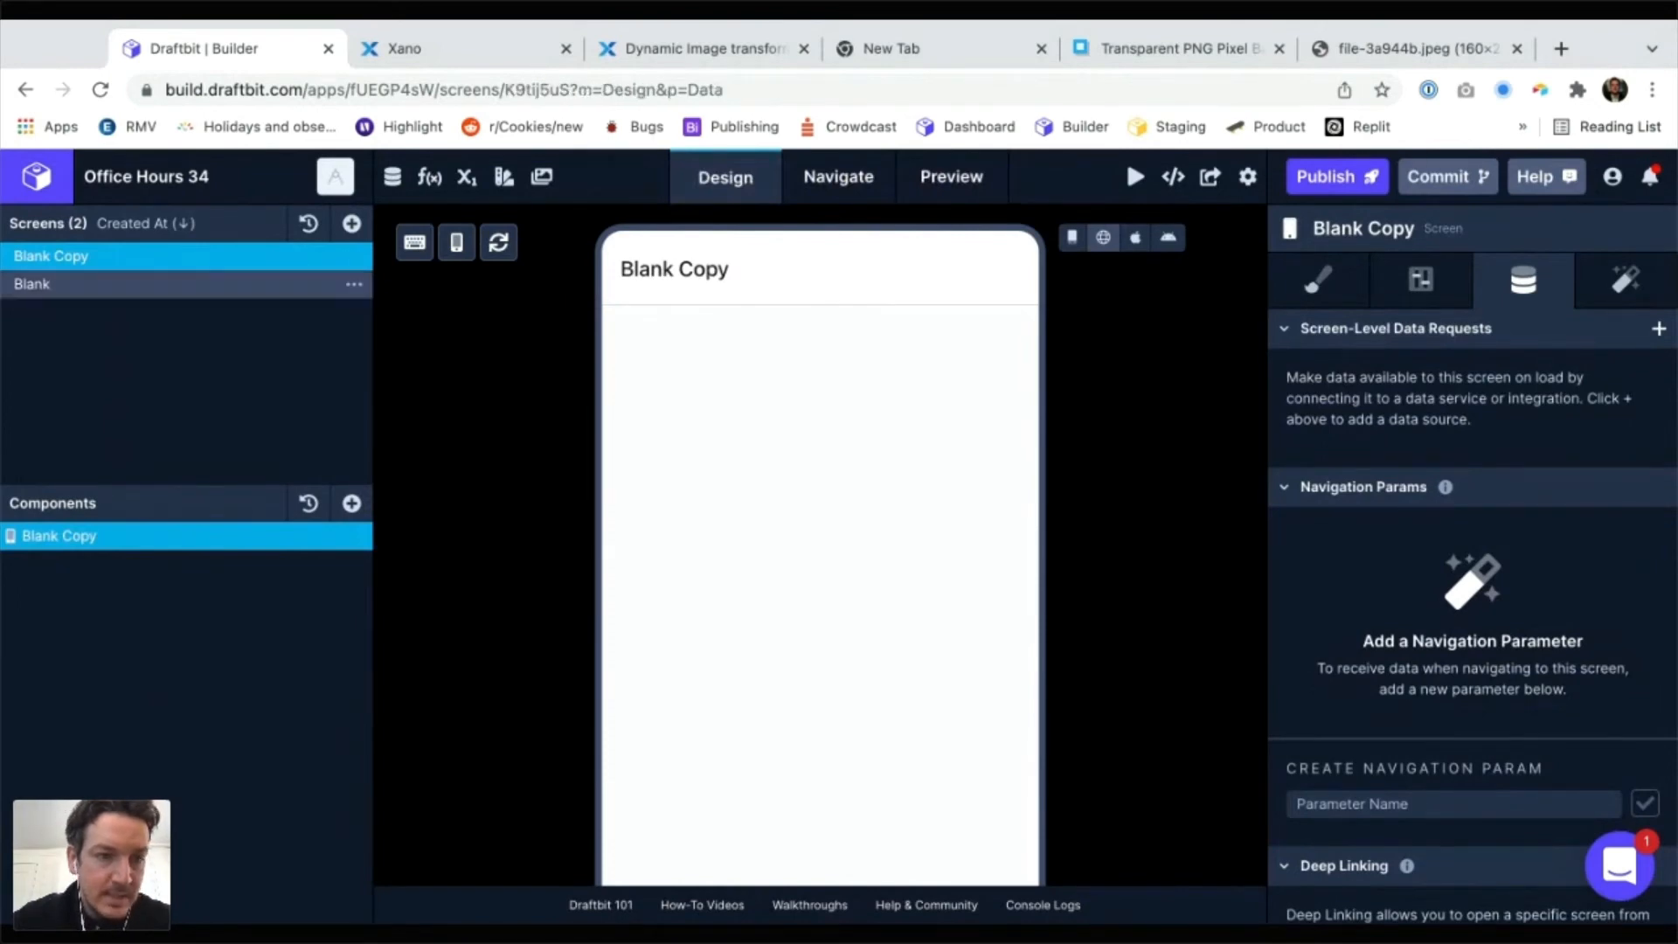
{"action": "double_click", "coordinate": [96, 284]}
{"action": "type", "text": "oo"}
{"action": "key", "text": "Return"}
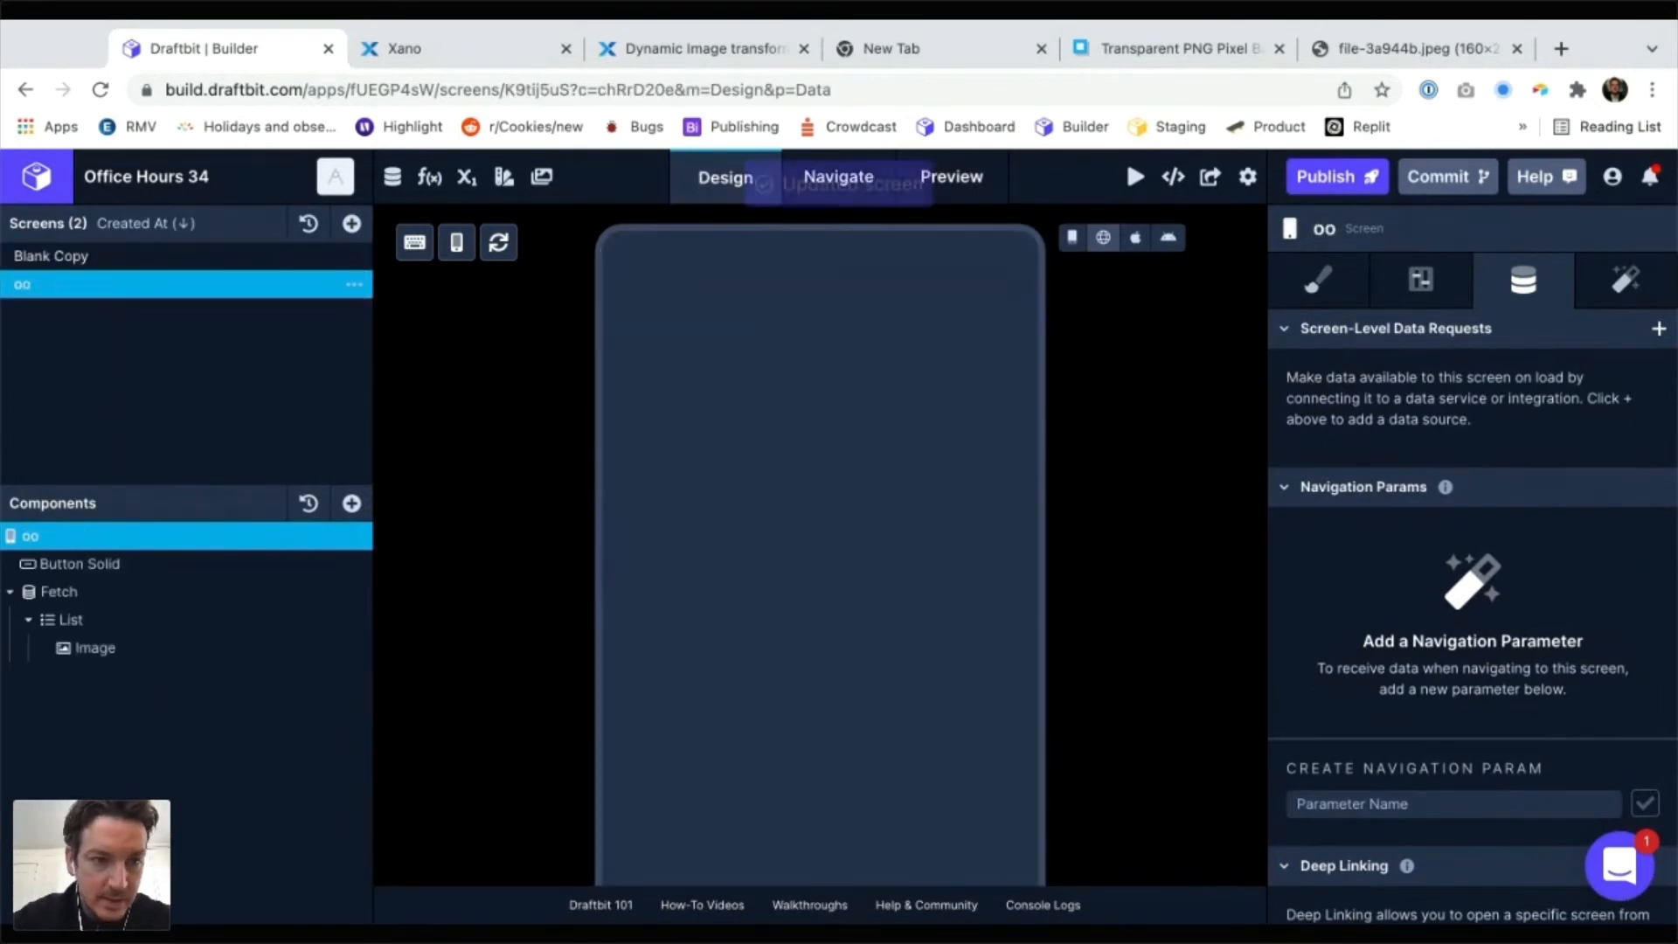
{"action": "double_click", "coordinate": [96, 284]}
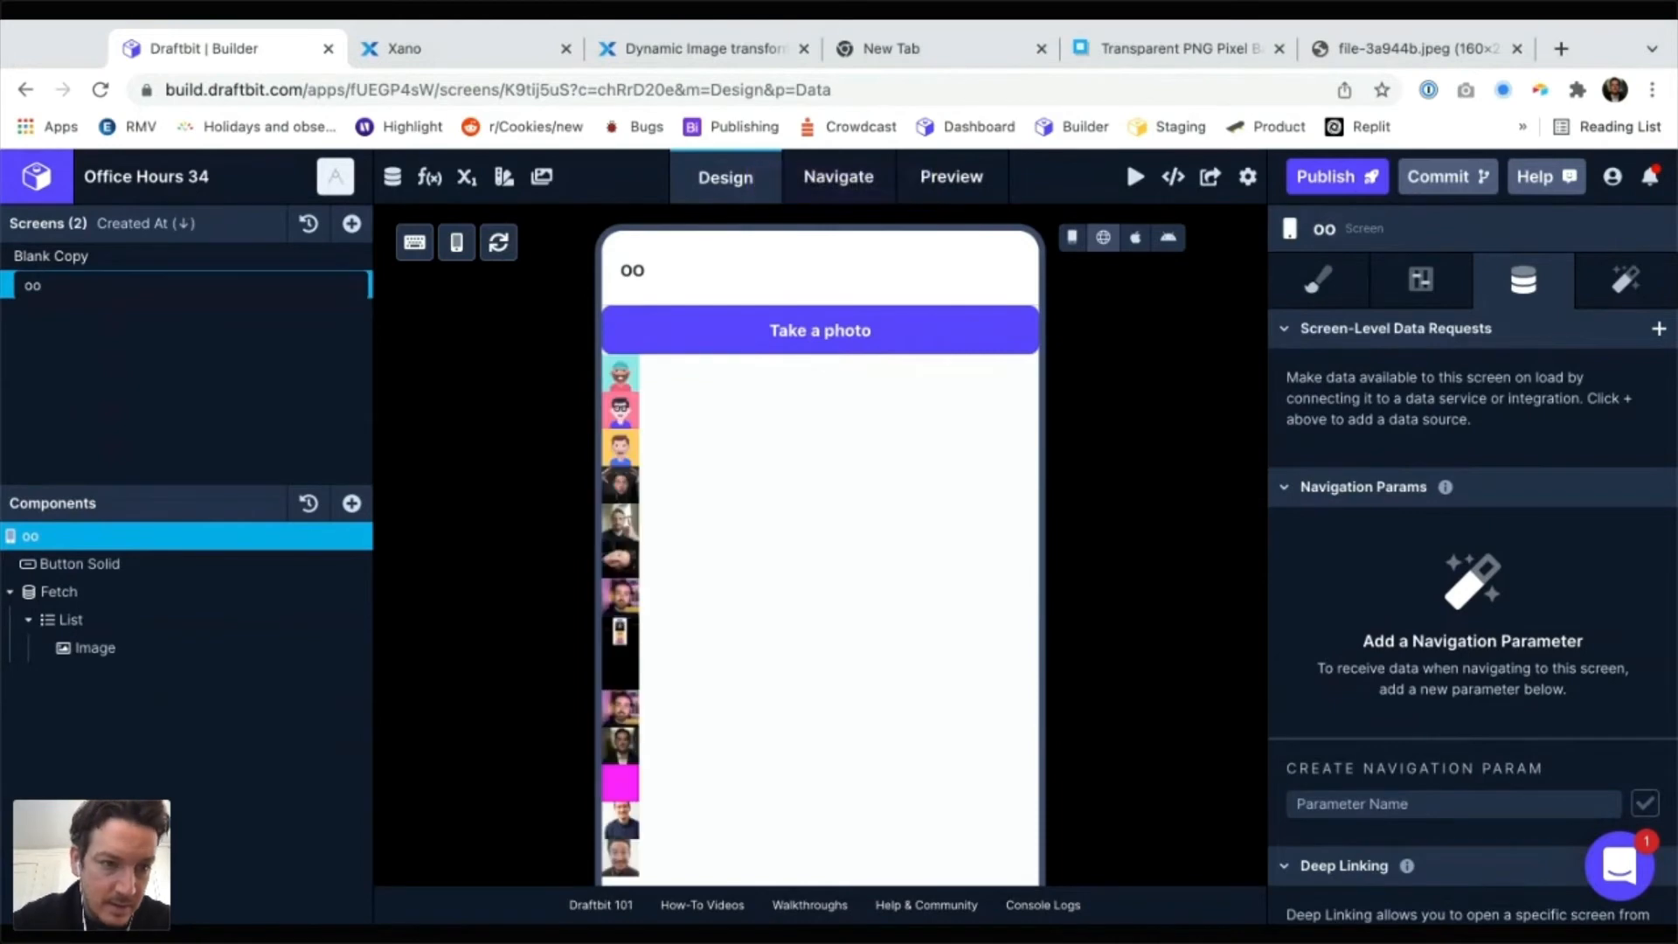
{"action": "left_click", "coordinate": [34, 285]}
{"action": "key", "text": "Return"}
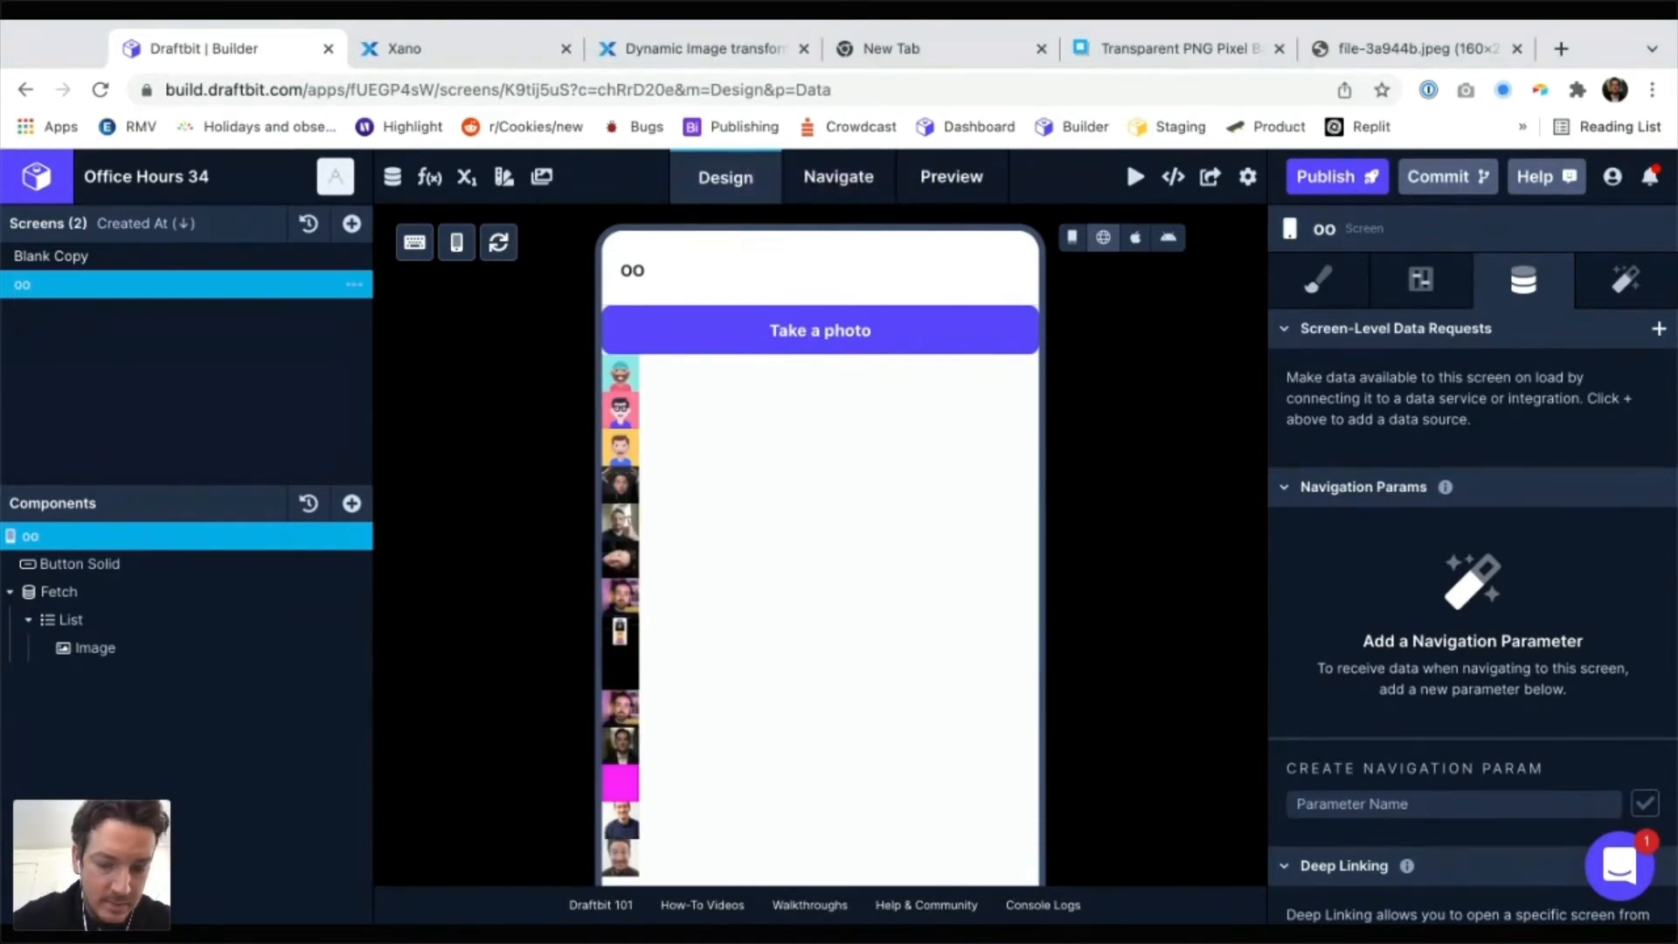
{"action": "double_click", "coordinate": [96, 284]}
{"action": "type", "text": "Foo"}
{"action": "key", "text": "Return"}
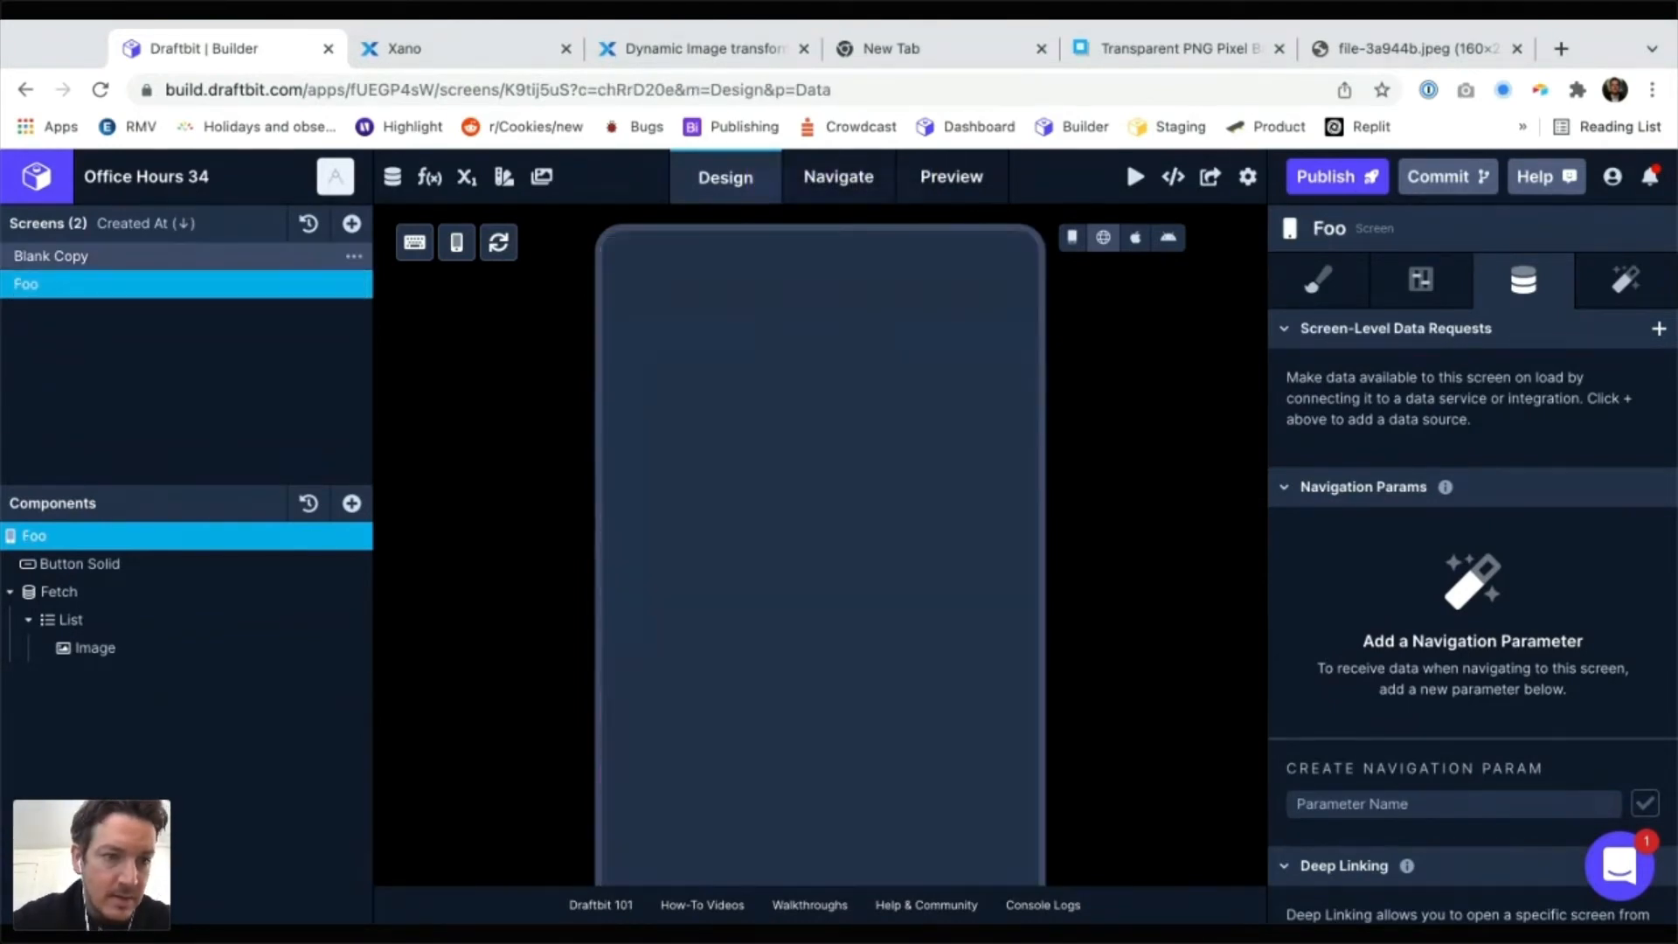
Rename the new empty screen Bar
{"action": "double_click", "coordinate": [70, 257]}
{"action": "type", "text": "Bar"}
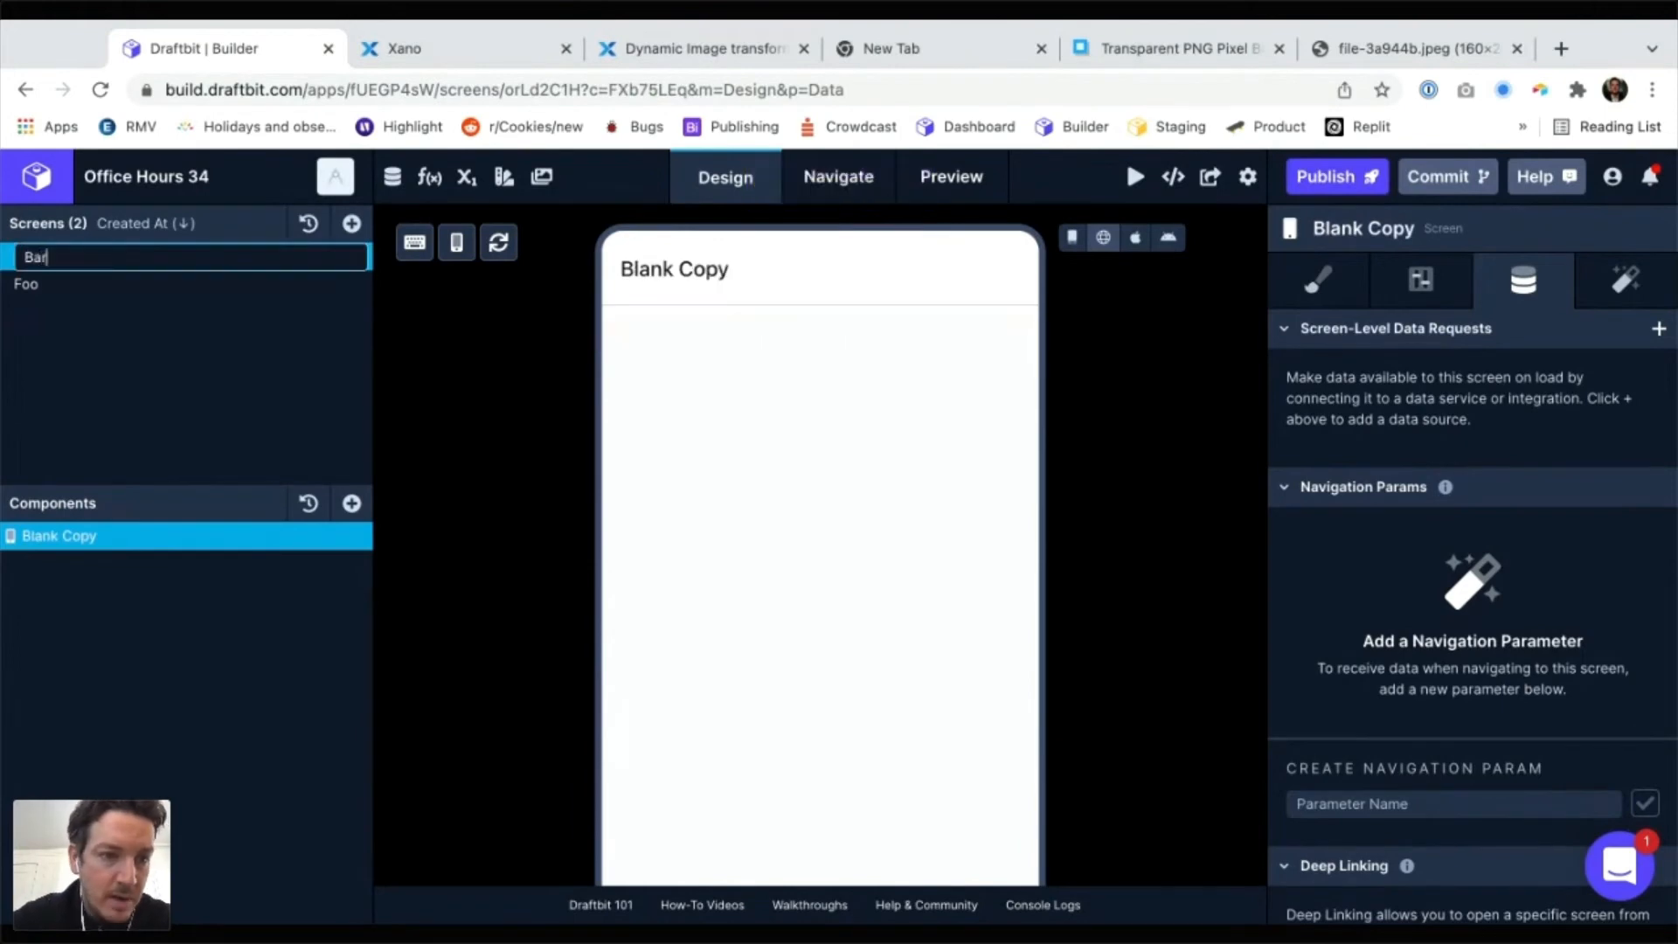
{"action": "key", "text": "Return"}
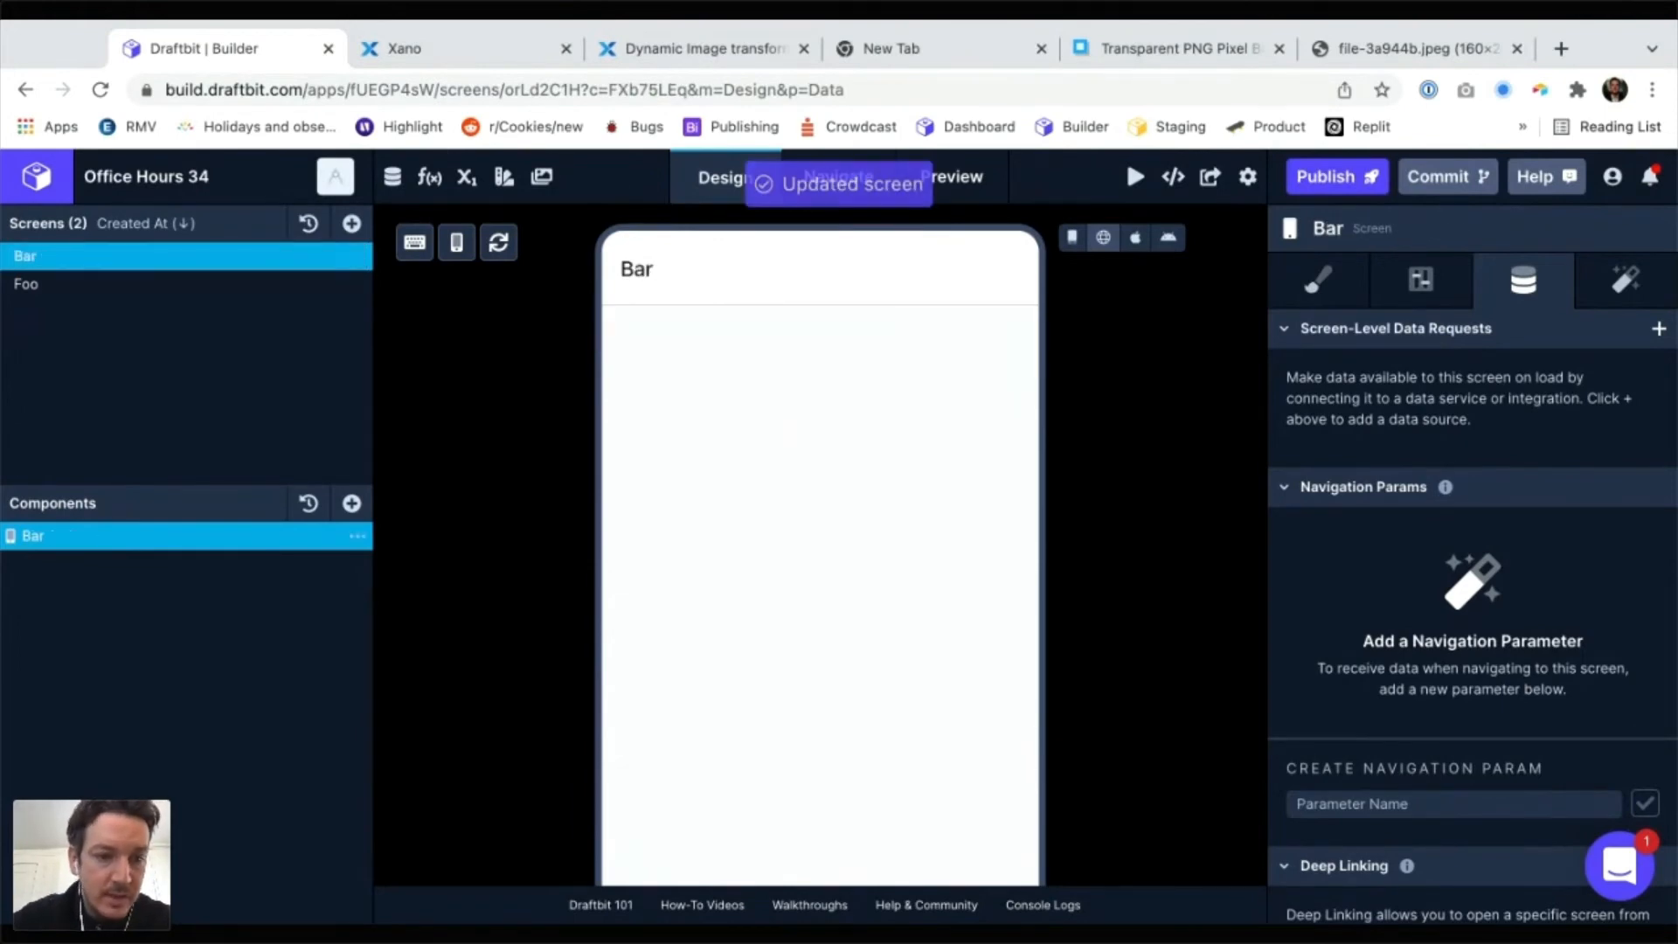
Add a Text component to the Bar screen and set its content to "Bar"
{"action": "left_click", "coordinate": [351, 503]}
{"action": "left_click", "coordinate": [597, 418]}
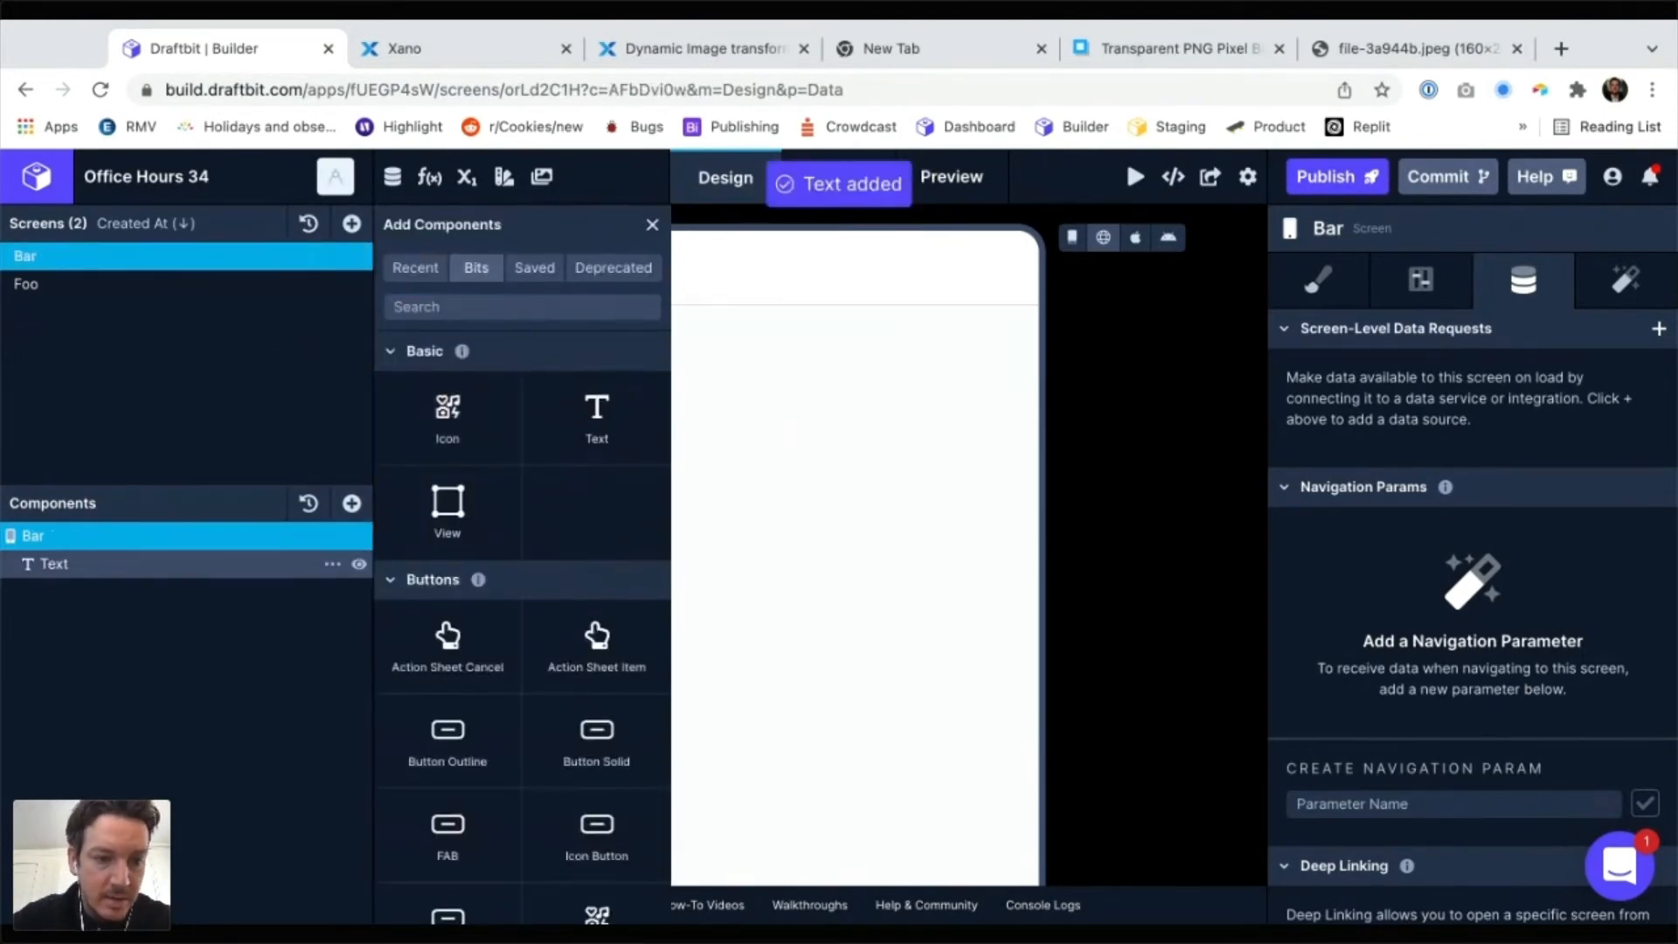
{"action": "left_click", "coordinate": [166, 565]}
{"action": "left_click", "coordinate": [1472, 413]}
{"action": "type", "text": "T"}
{"action": "key", "text": "BackSpace"}
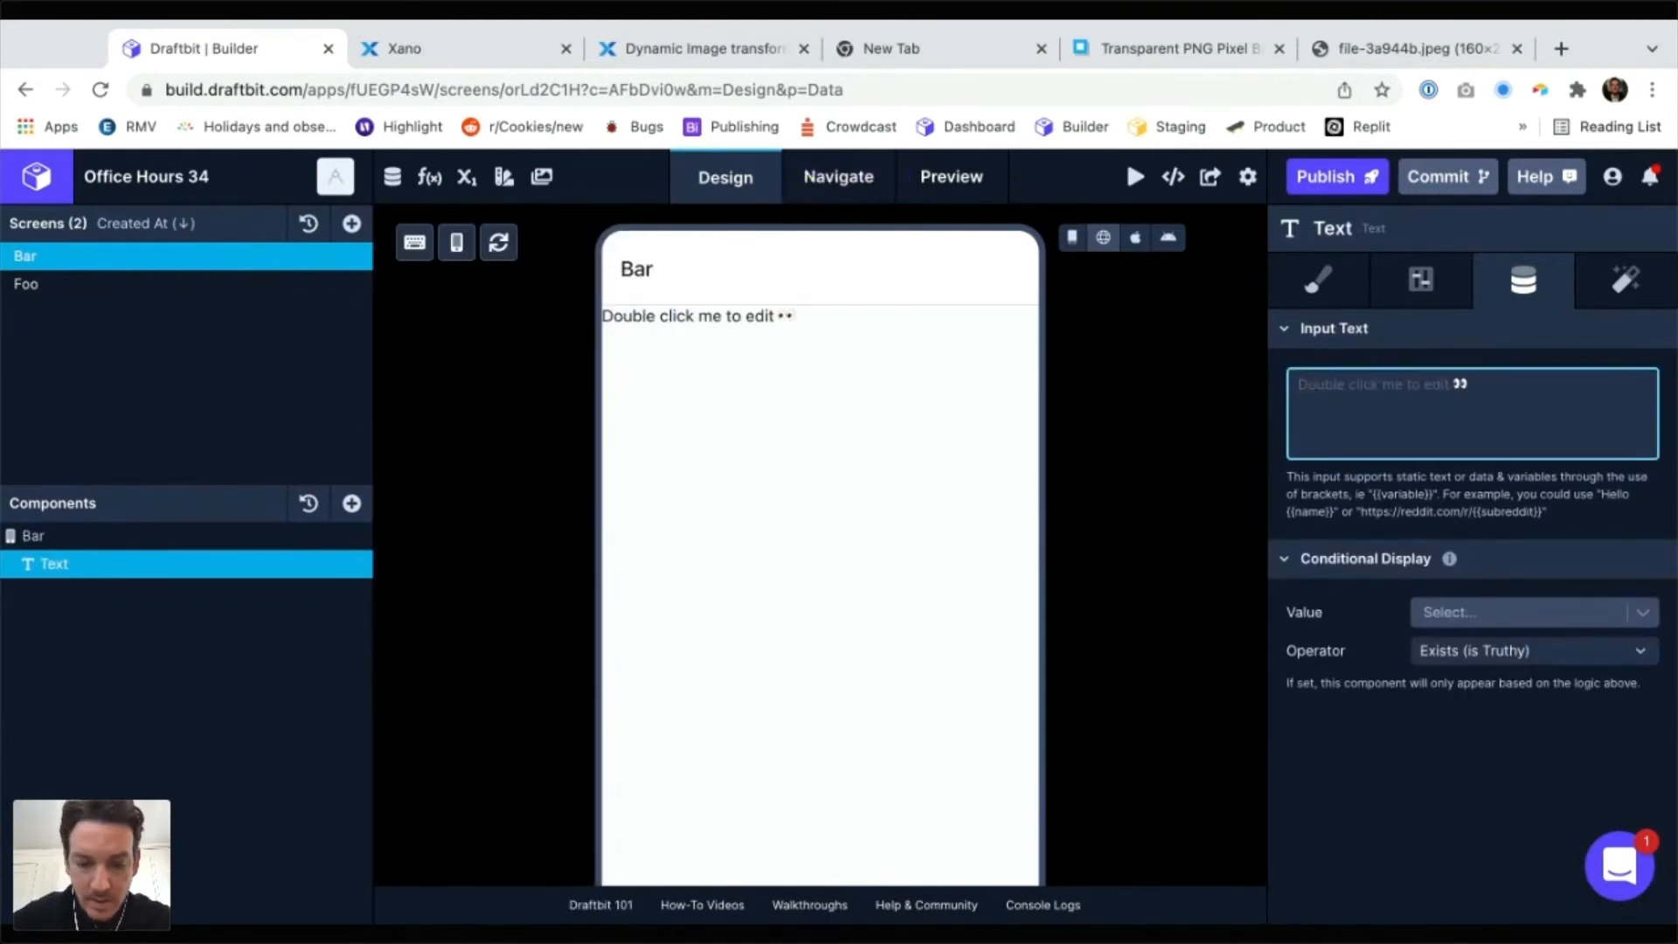
{"action": "type", "text": "Bar"}
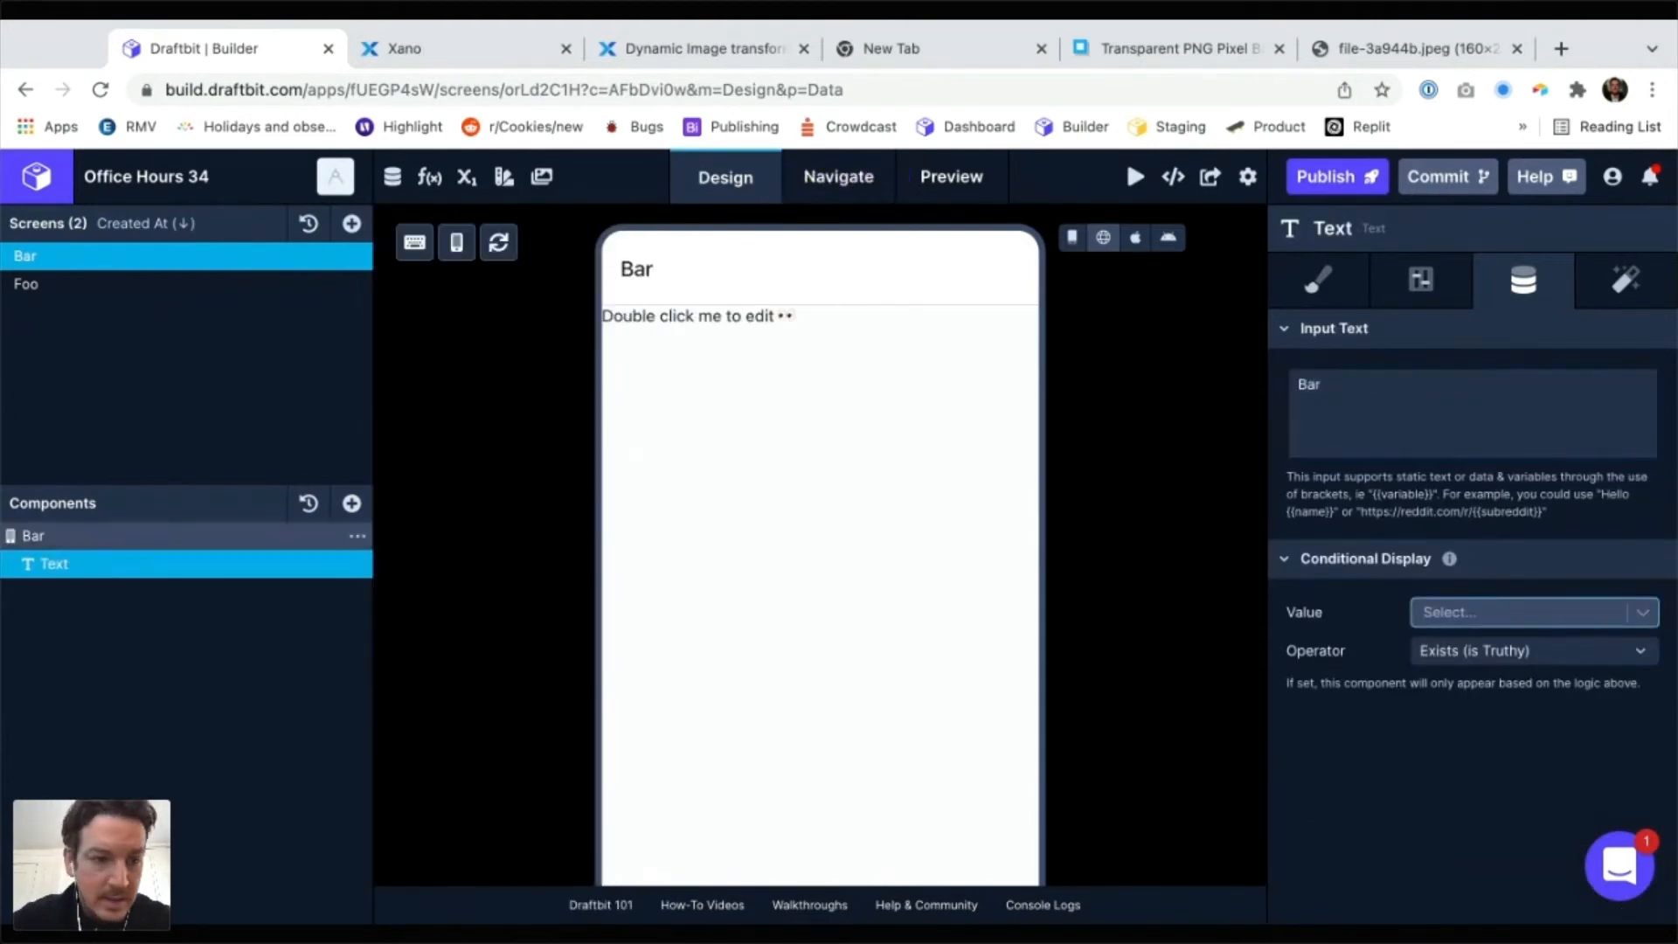
Add a View component to the Bar screen and nest the existing Text component inside it
{"action": "left_click", "coordinate": [35, 535]}
{"action": "left_click", "coordinate": [351, 504]}
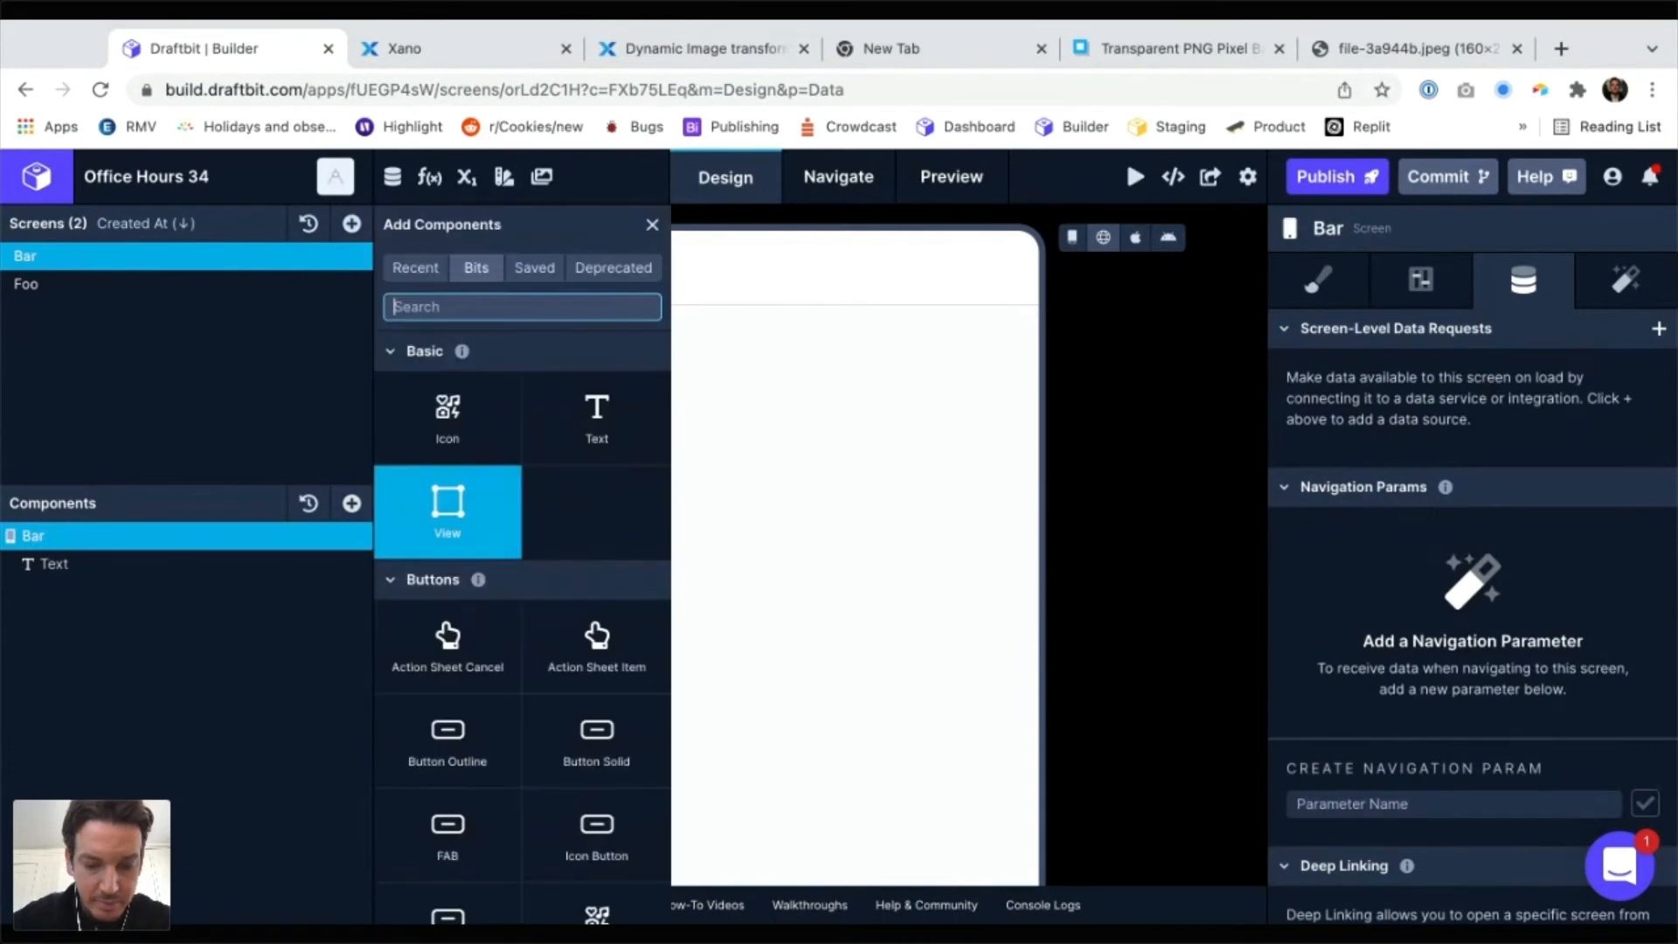
{"action": "type", "text": "view"}
{"action": "left_click", "coordinate": [522, 476]}
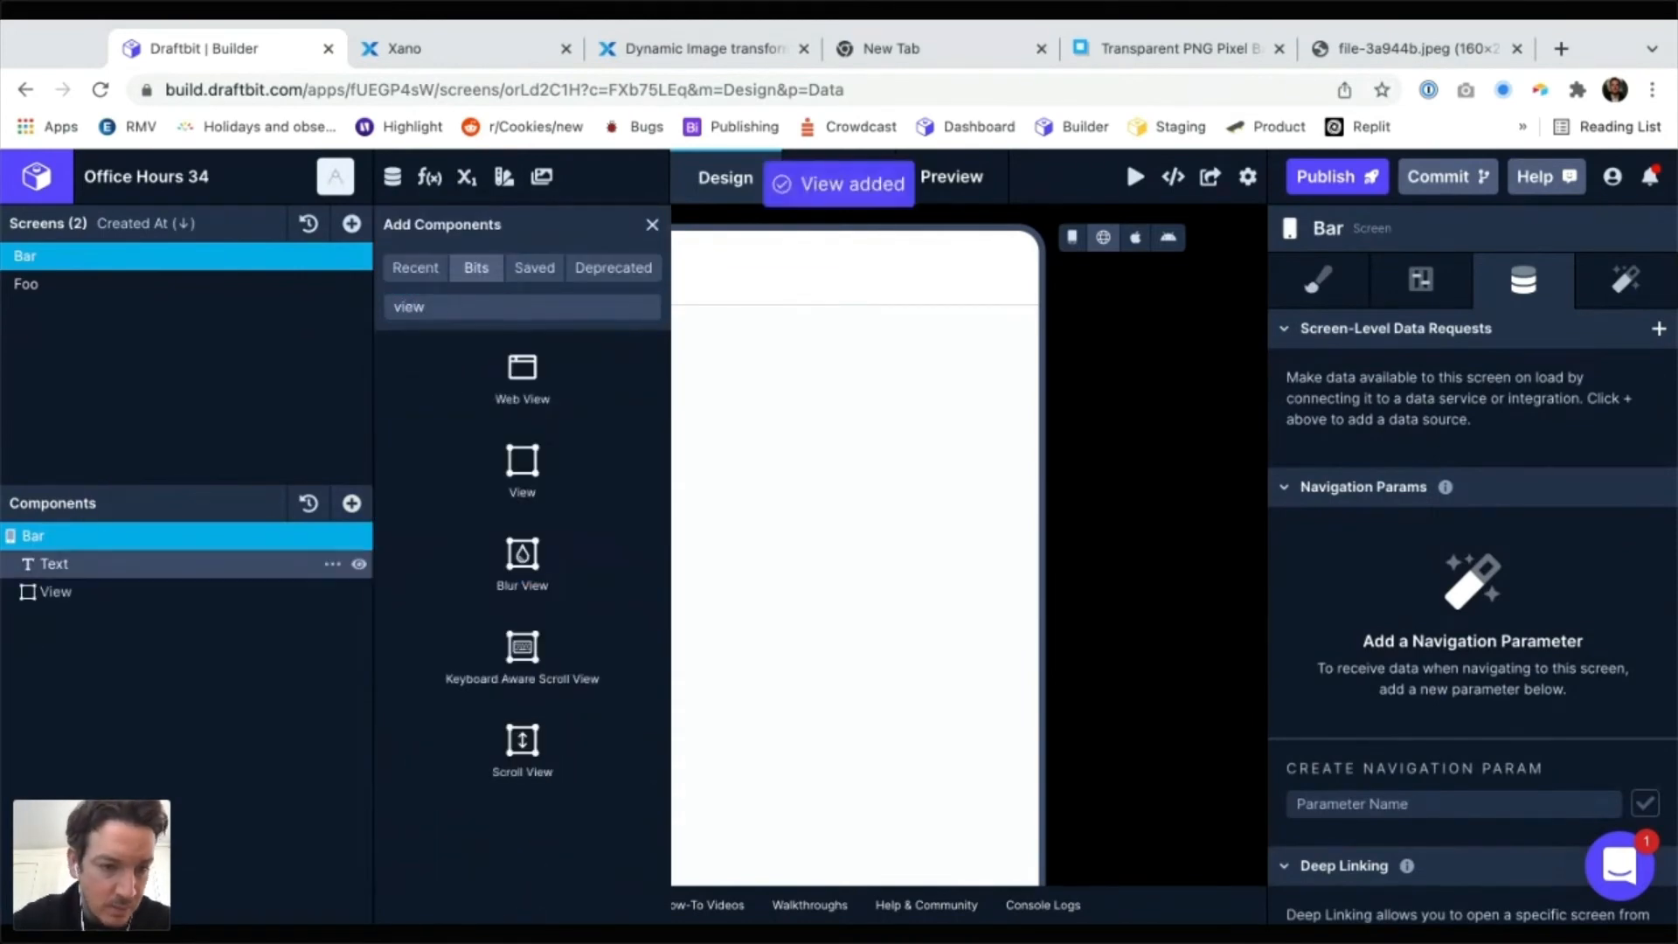
{"action": "left_click_drag", "start_coordinate": [54, 564], "coordinate": [61, 591]}
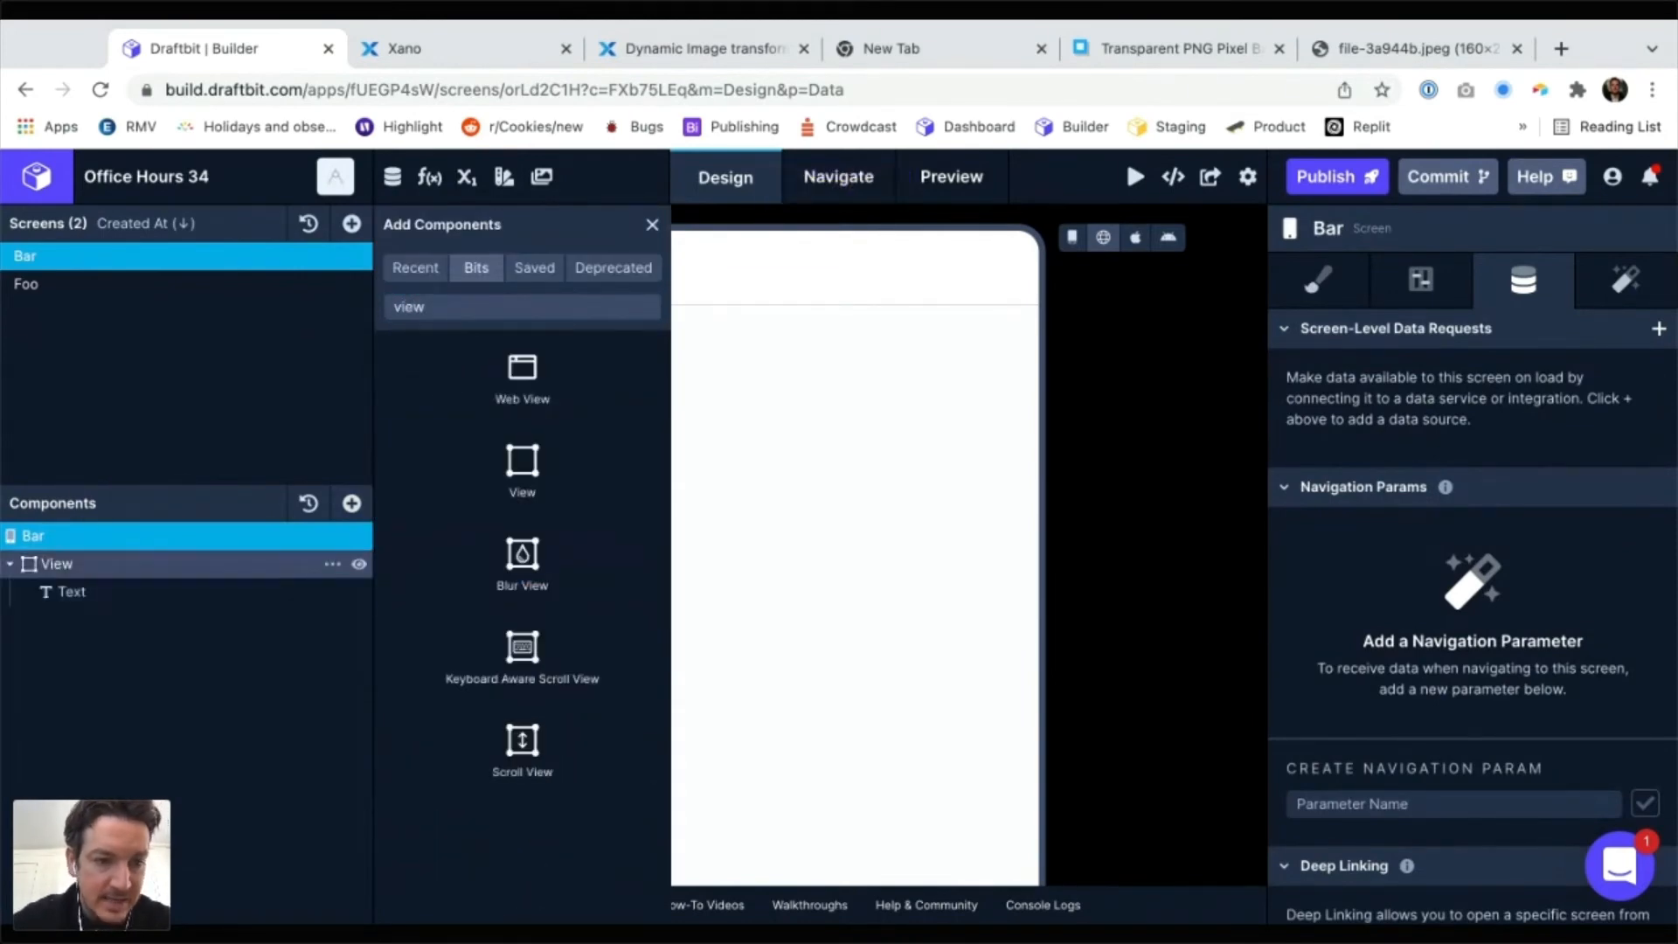
Add a second Text component inside the View on the Bar screen
{"action": "left_click", "coordinate": [58, 564]}
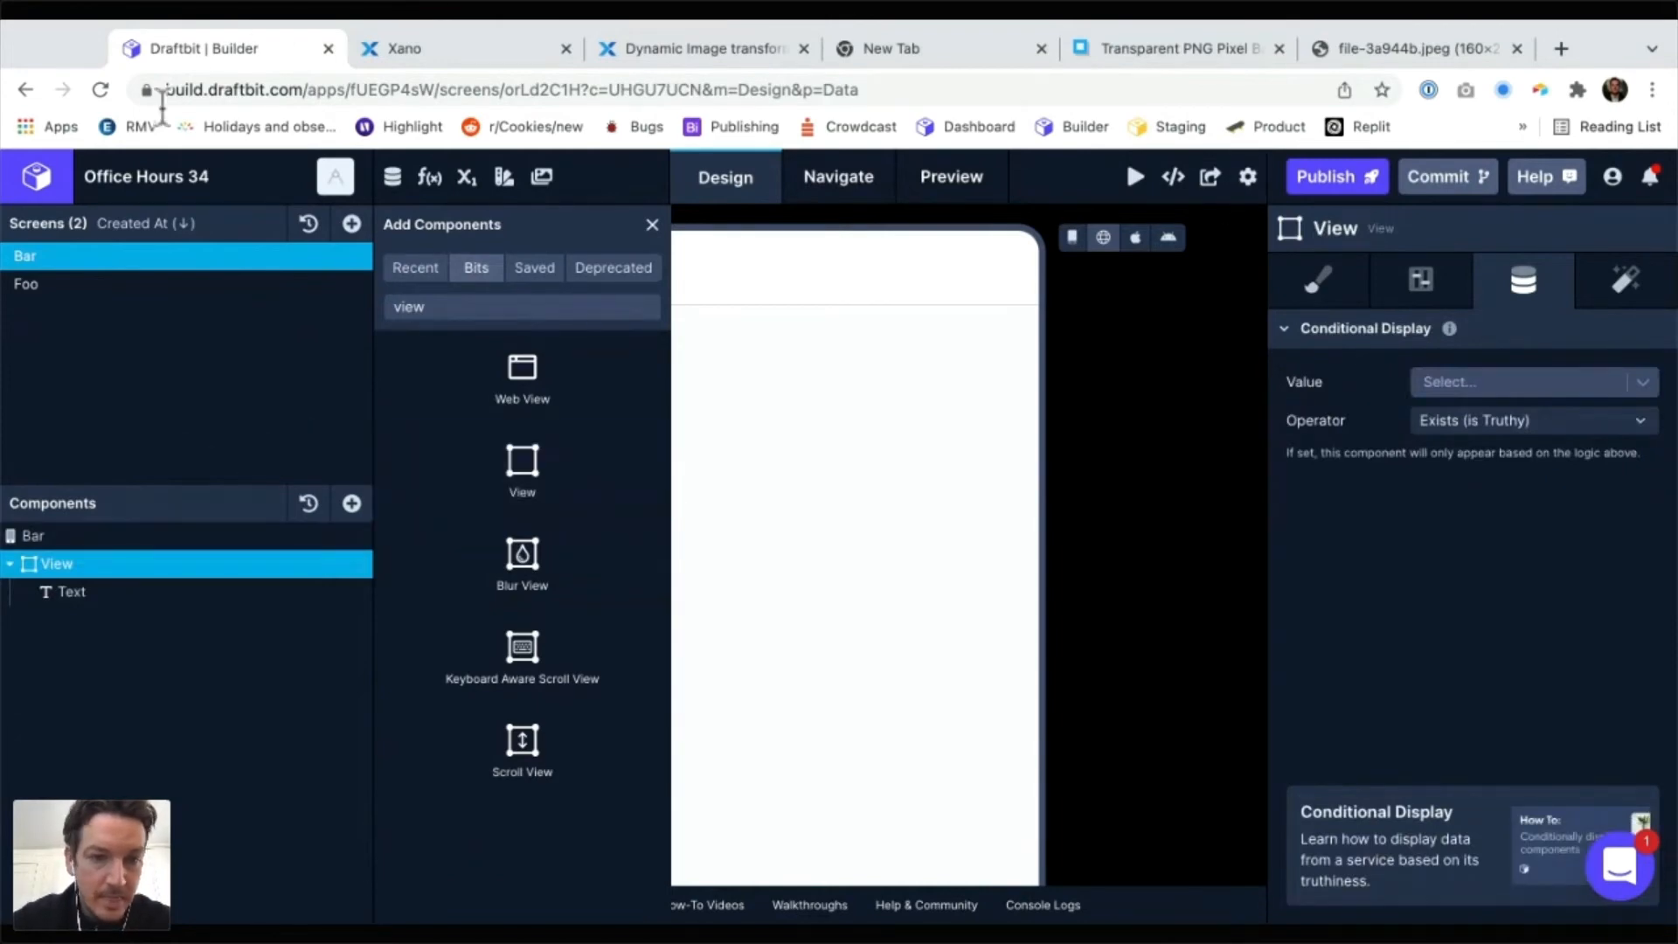
{"action": "double_click", "coordinate": [409, 307]}
{"action": "type", "text": "text"}
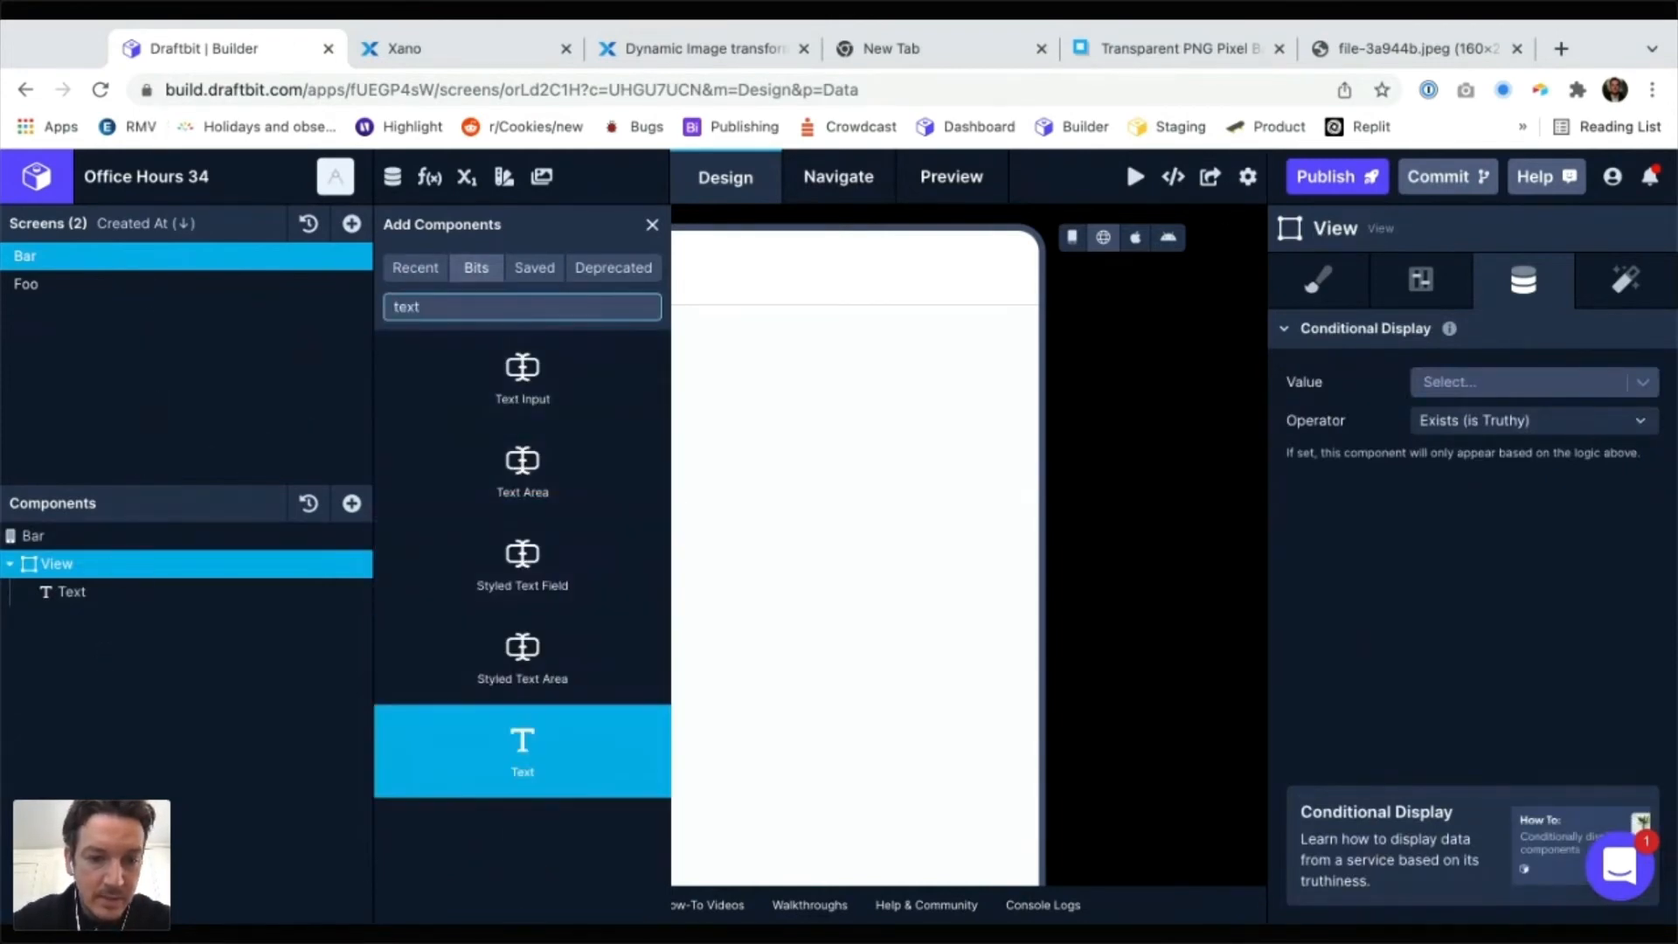
{"action": "left_click", "coordinate": [523, 747]}
Open the lipsum.com generated text page in a new browser tab and copy its first Lorem Ipsum paragraph
{"action": "key", "text": "ctrl+t"}
{"action": "type", "text": "lips"}
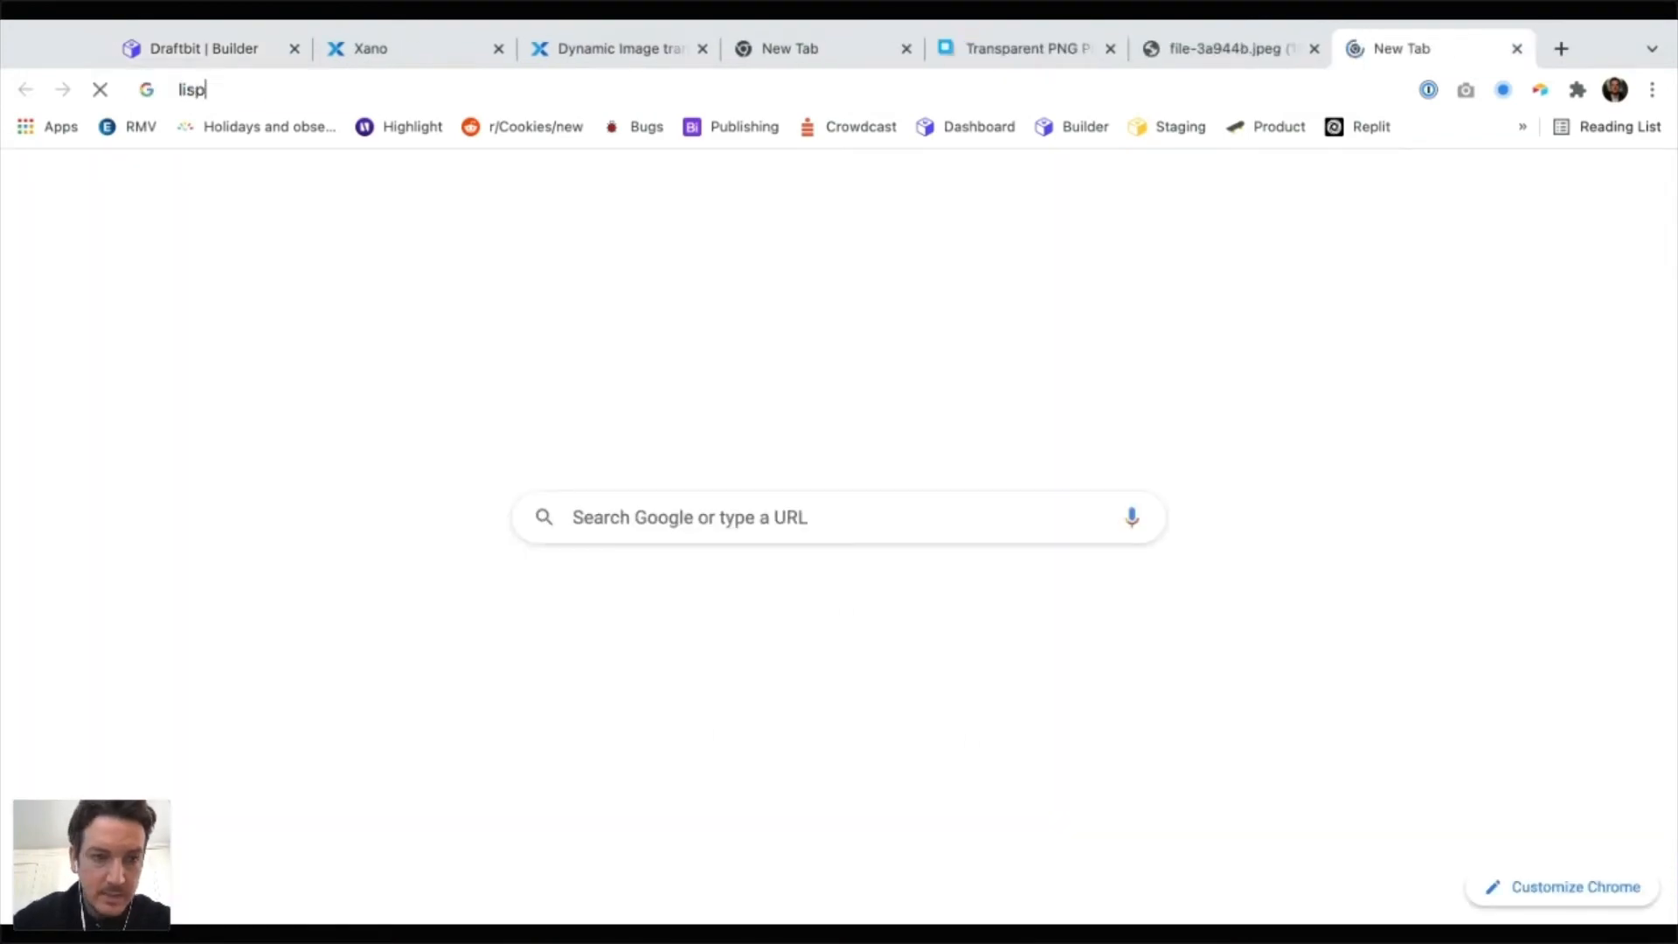
{"action": "key", "text": "Return"}
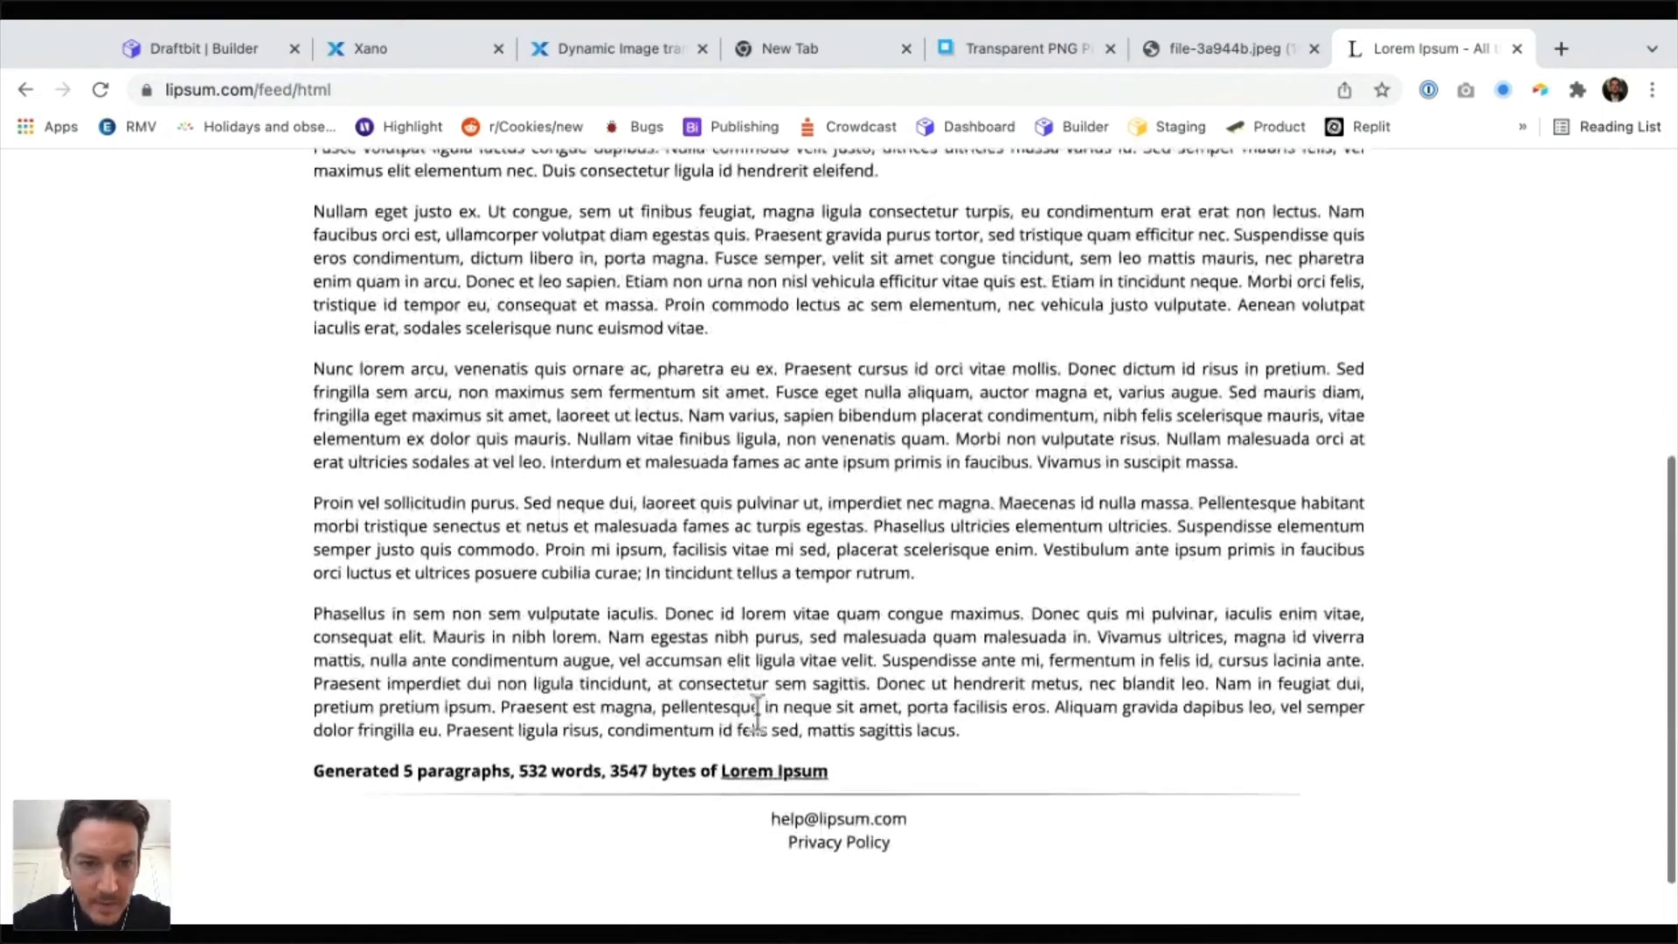
{"action": "scroll", "coordinate": [741, 737], "scroll_direction": "up", "scroll_amount": 15}
{"action": "triple_click", "coordinate": [749, 695]}
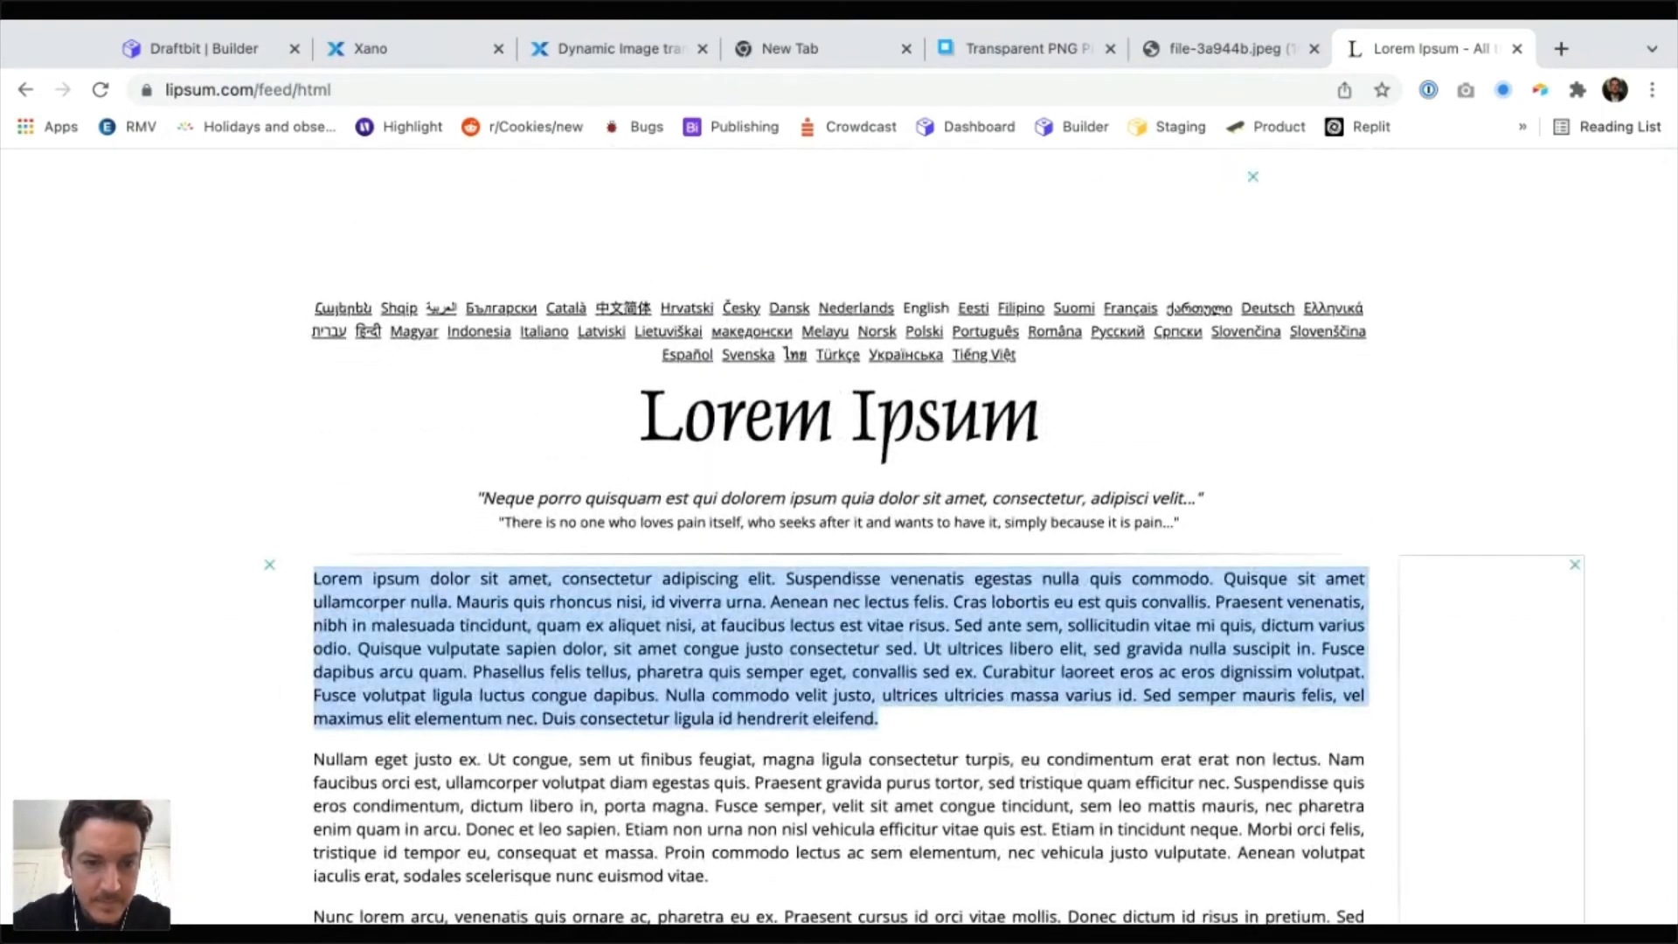
Return to the Draftbit builder and fill the second Text component with repeated copies of the Lorem Ipsum paragraph
{"action": "key", "text": "super+2"}
{"action": "key", "text": "super+1"}
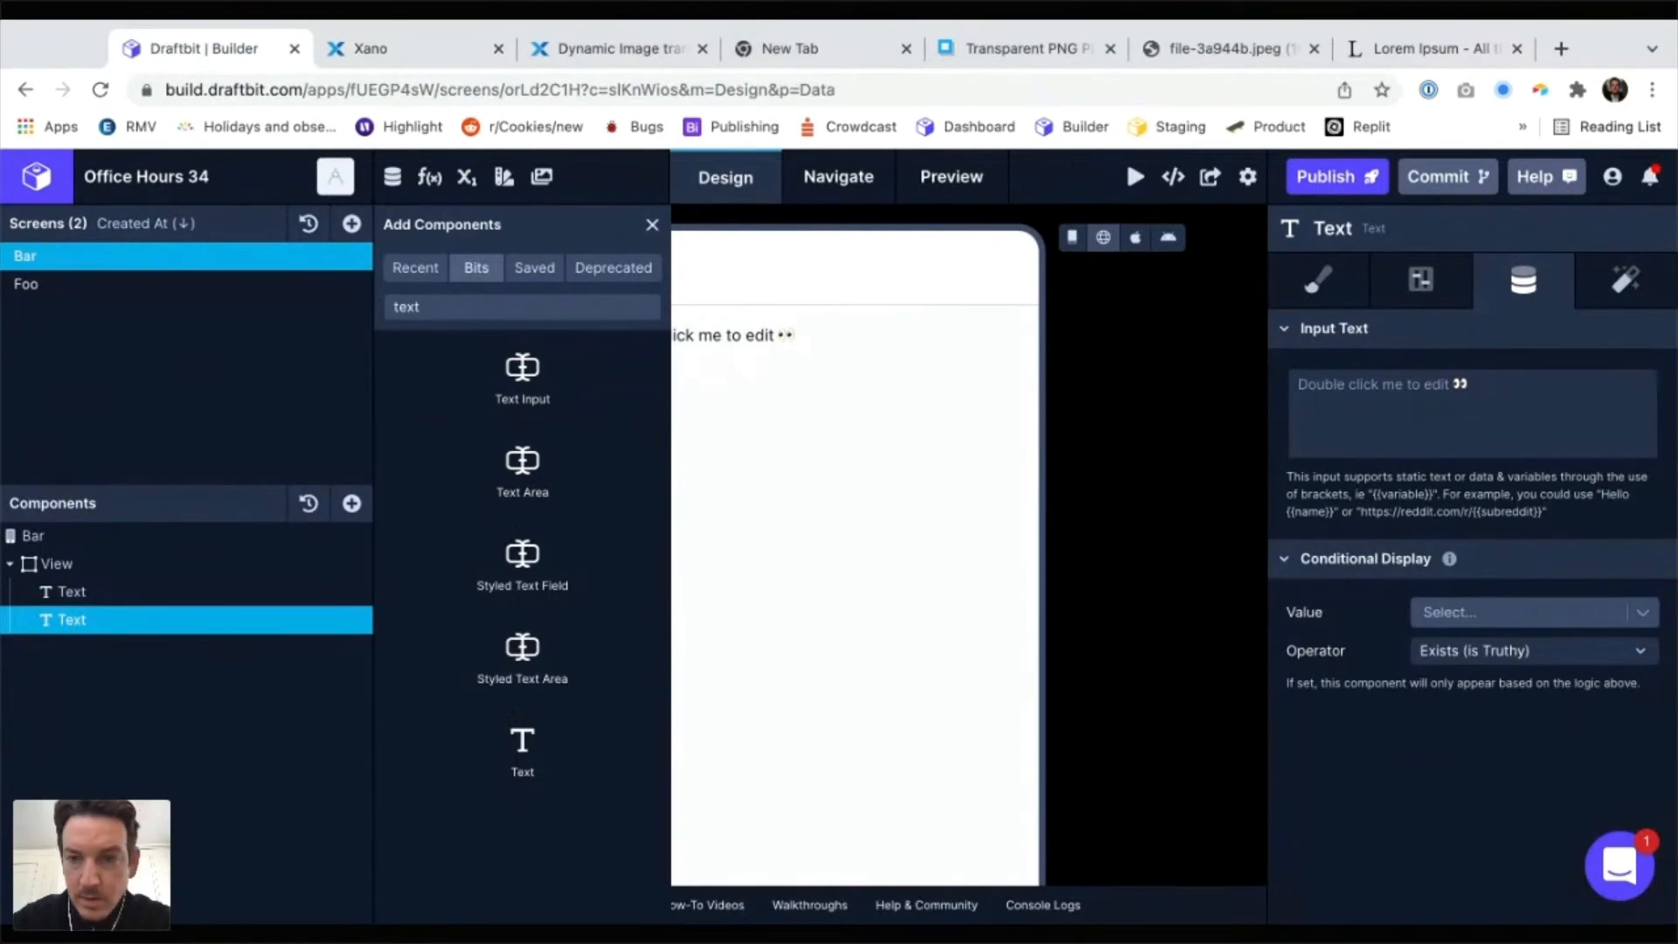
{"action": "left_click", "coordinate": [1471, 413]}
{"action": "key", "text": "super+v"}
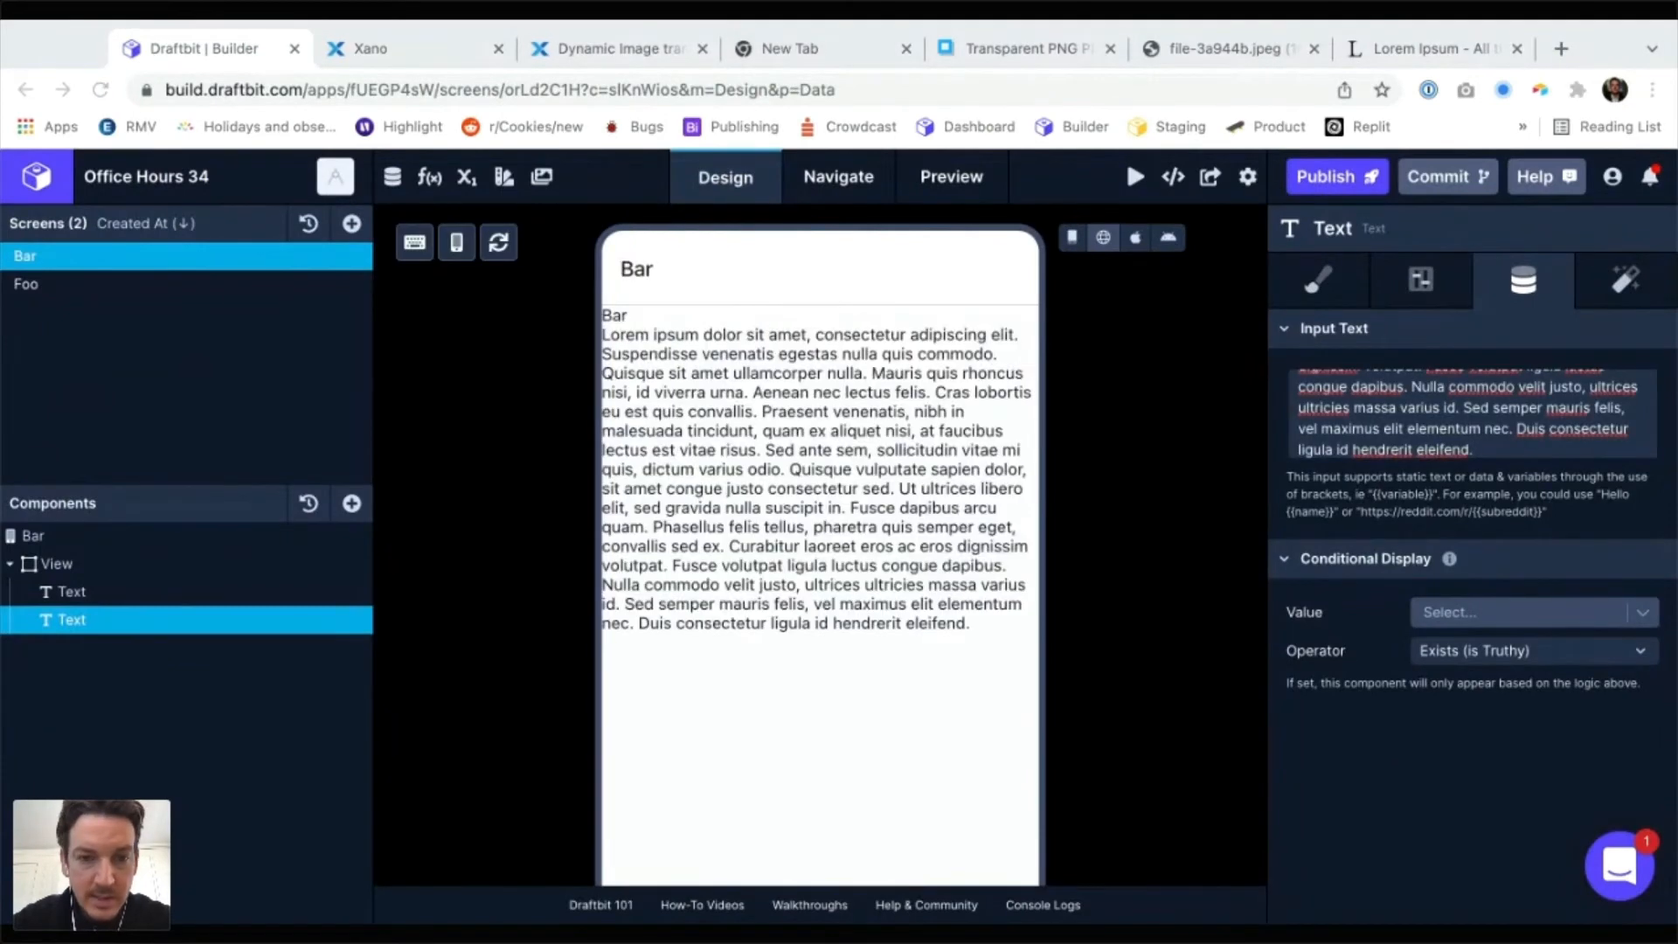
{"action": "key", "text": "super+Tab"}
{"action": "key", "text": "Return"}
{"action": "key", "text": "BackSpace"}
{"action": "key", "text": "Return"}
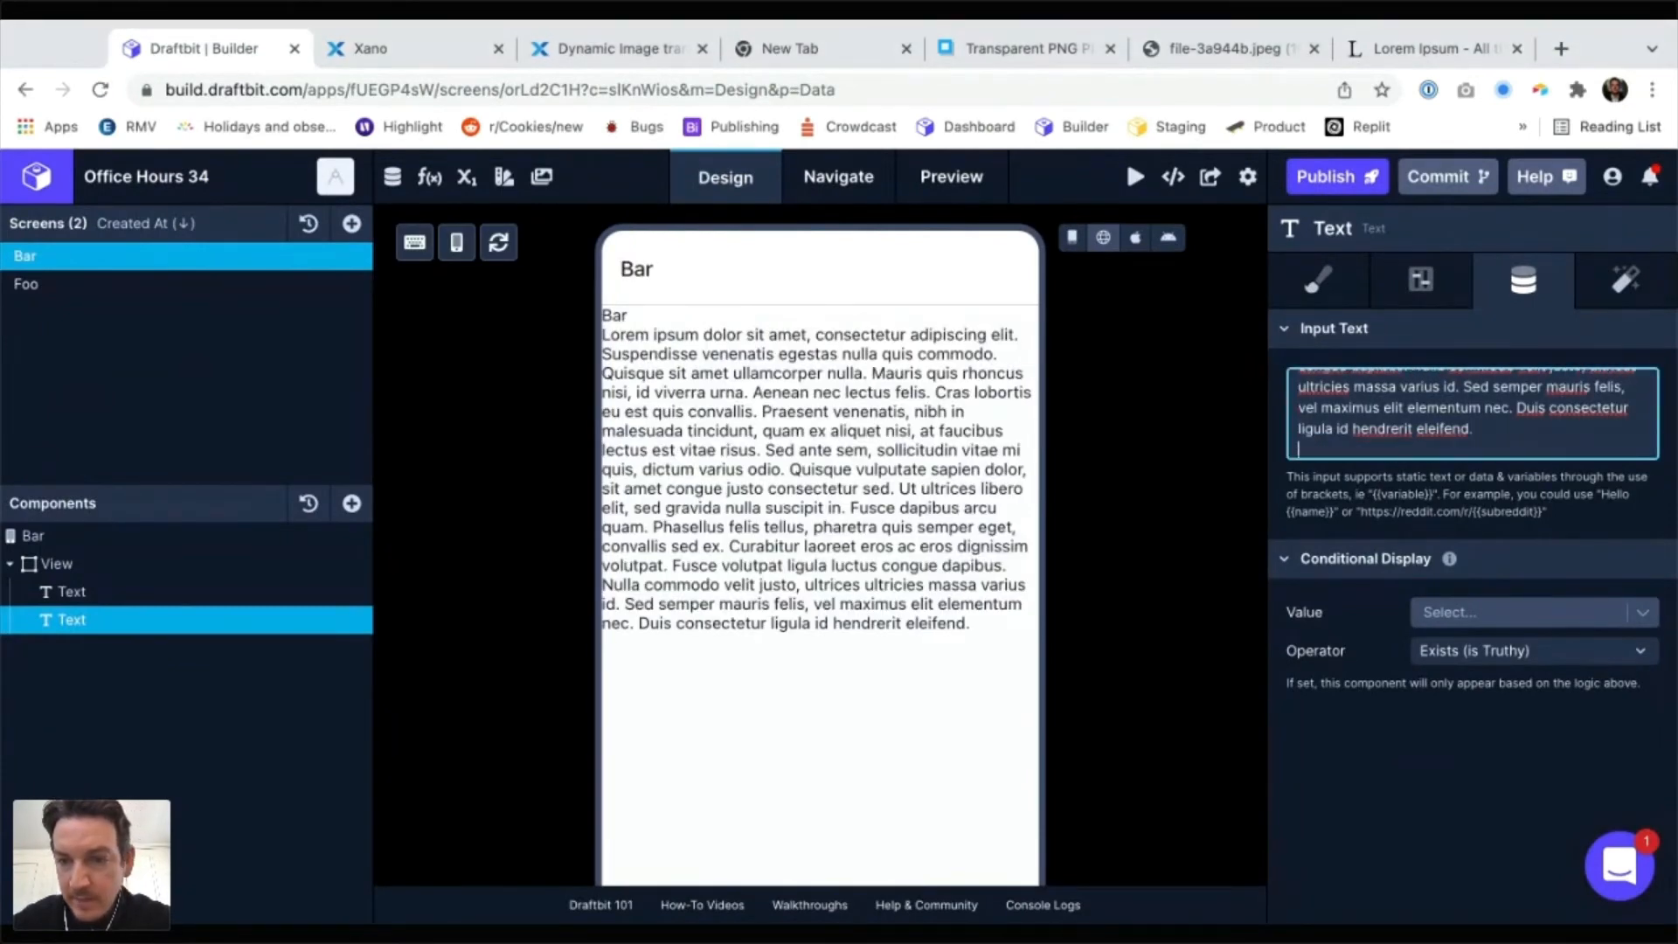
{"action": "key", "text": "BackSpace"}
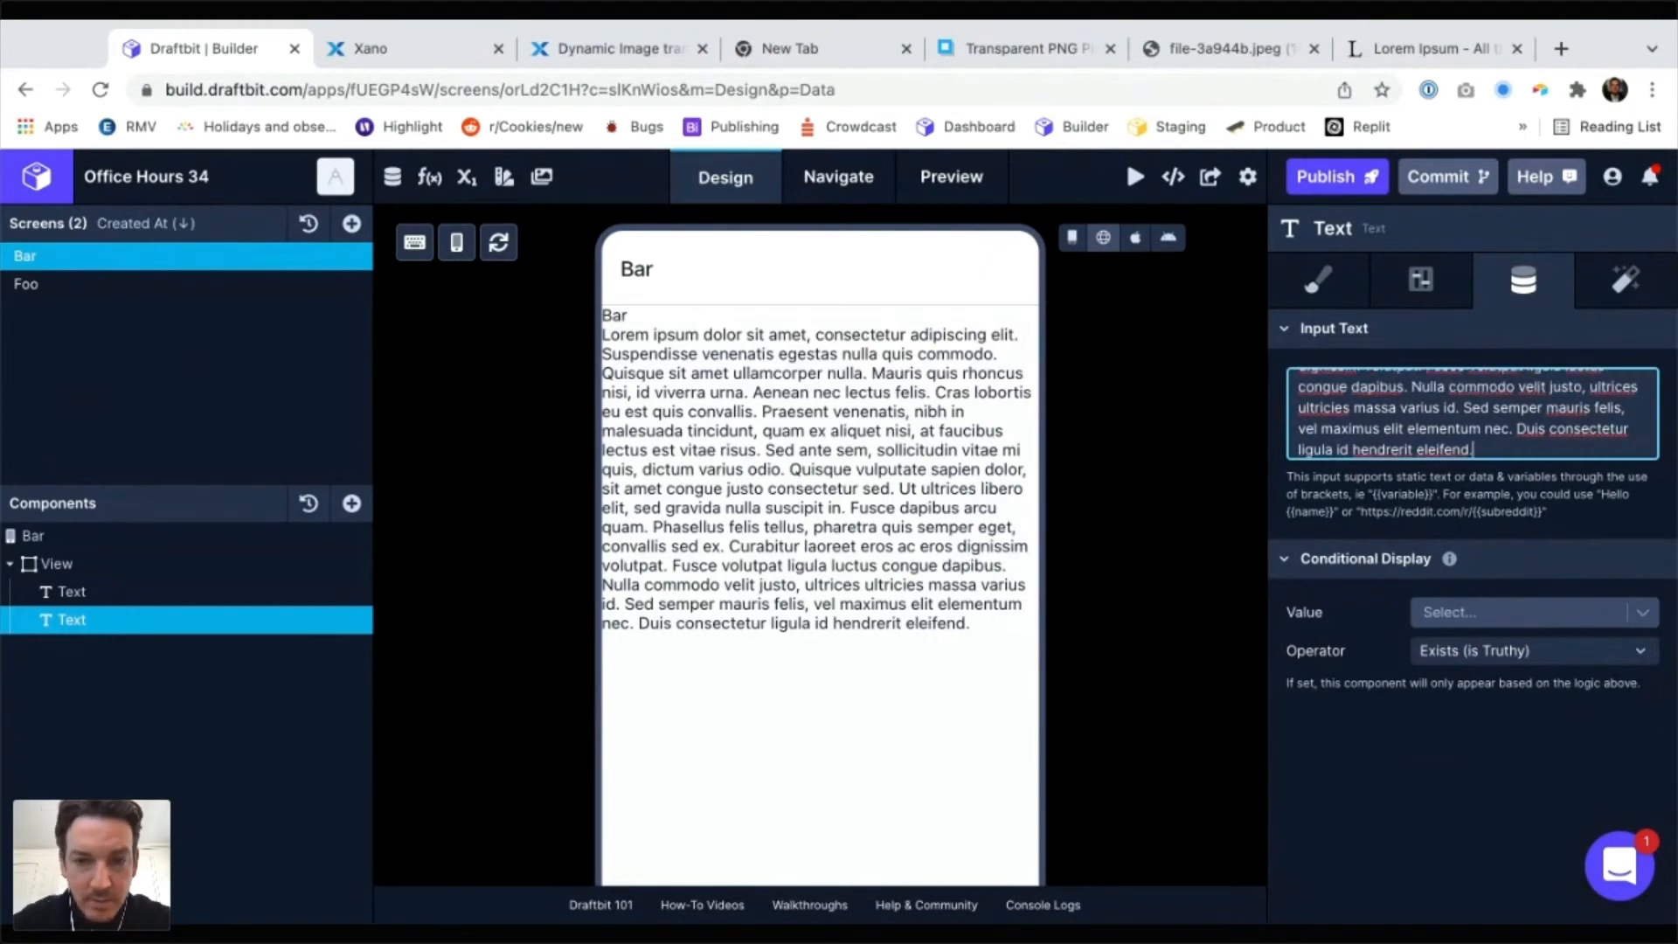
{"action": "left_click", "coordinate": [1472, 769]}
{"action": "key", "text": "d"}
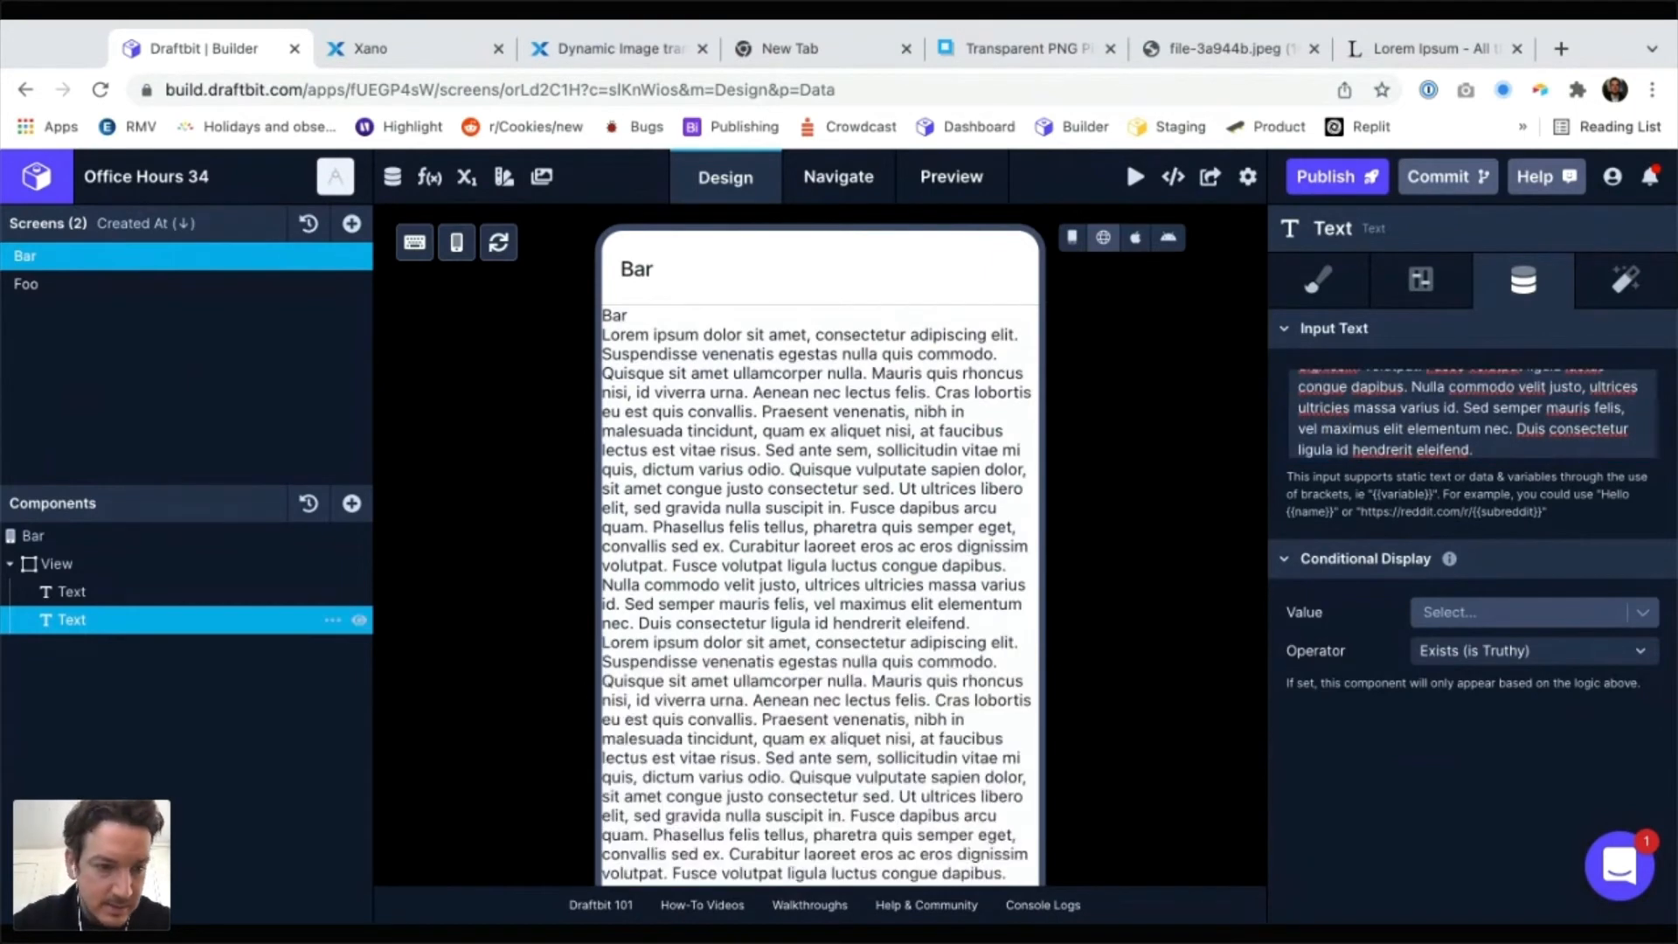
Style the "Bar" Text component with the System font in Bold at 30 pt
{"action": "left_click", "coordinate": [105, 592]}
{"action": "left_click", "coordinate": [1318, 280]}
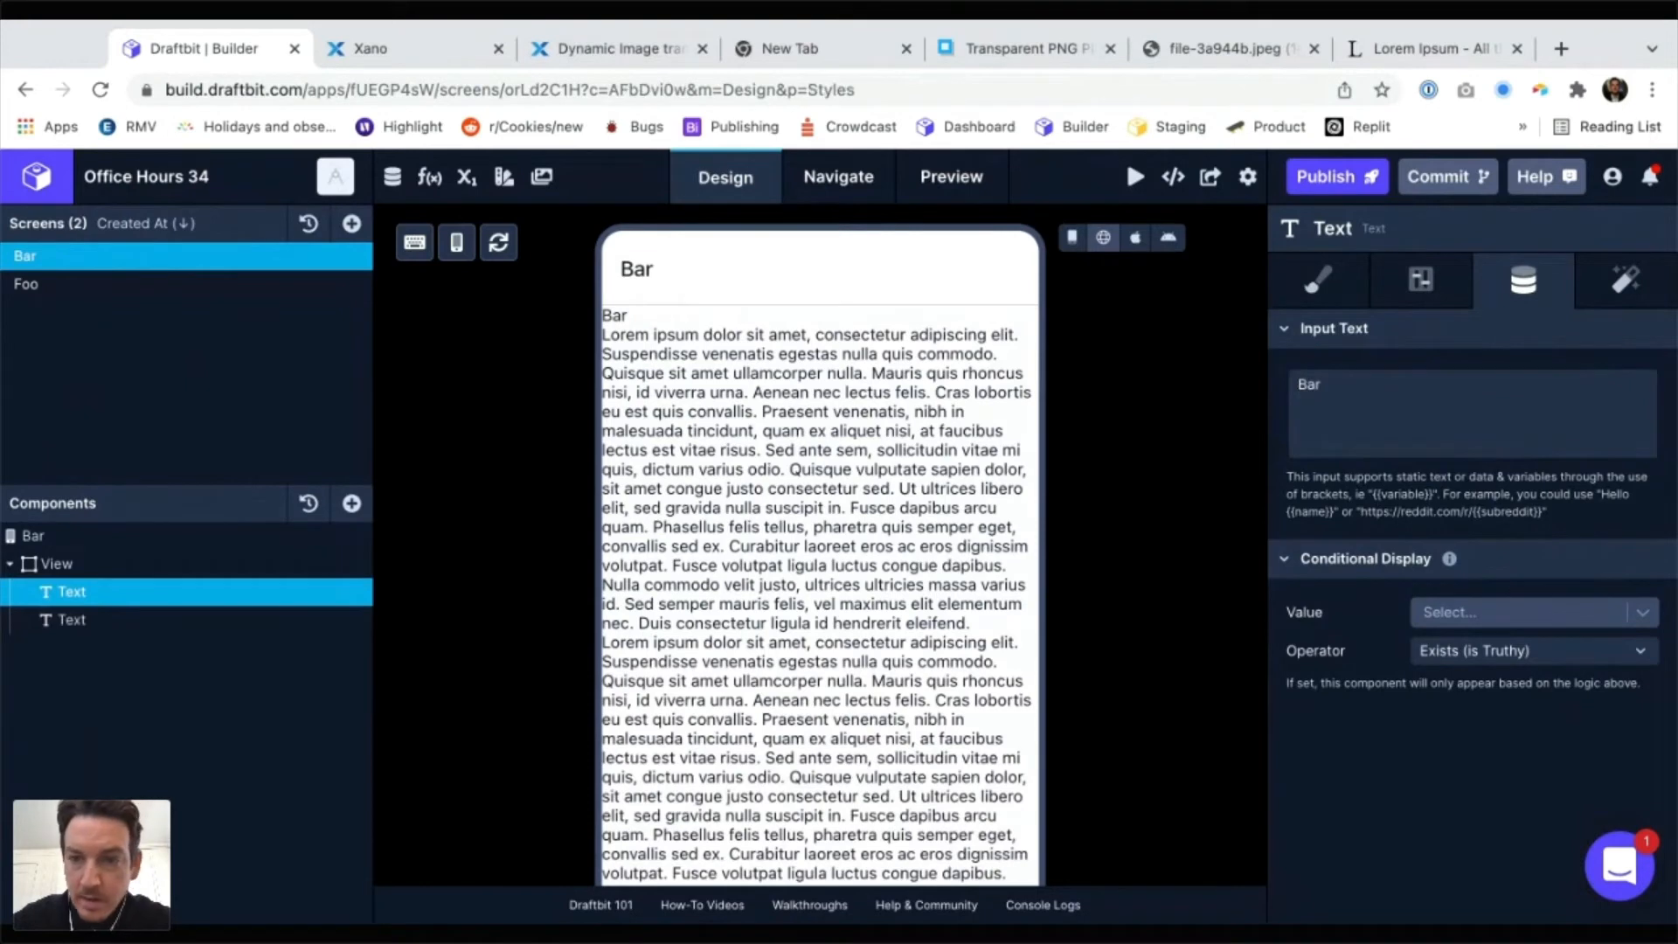
{"action": "left_click", "coordinate": [1428, 625]}
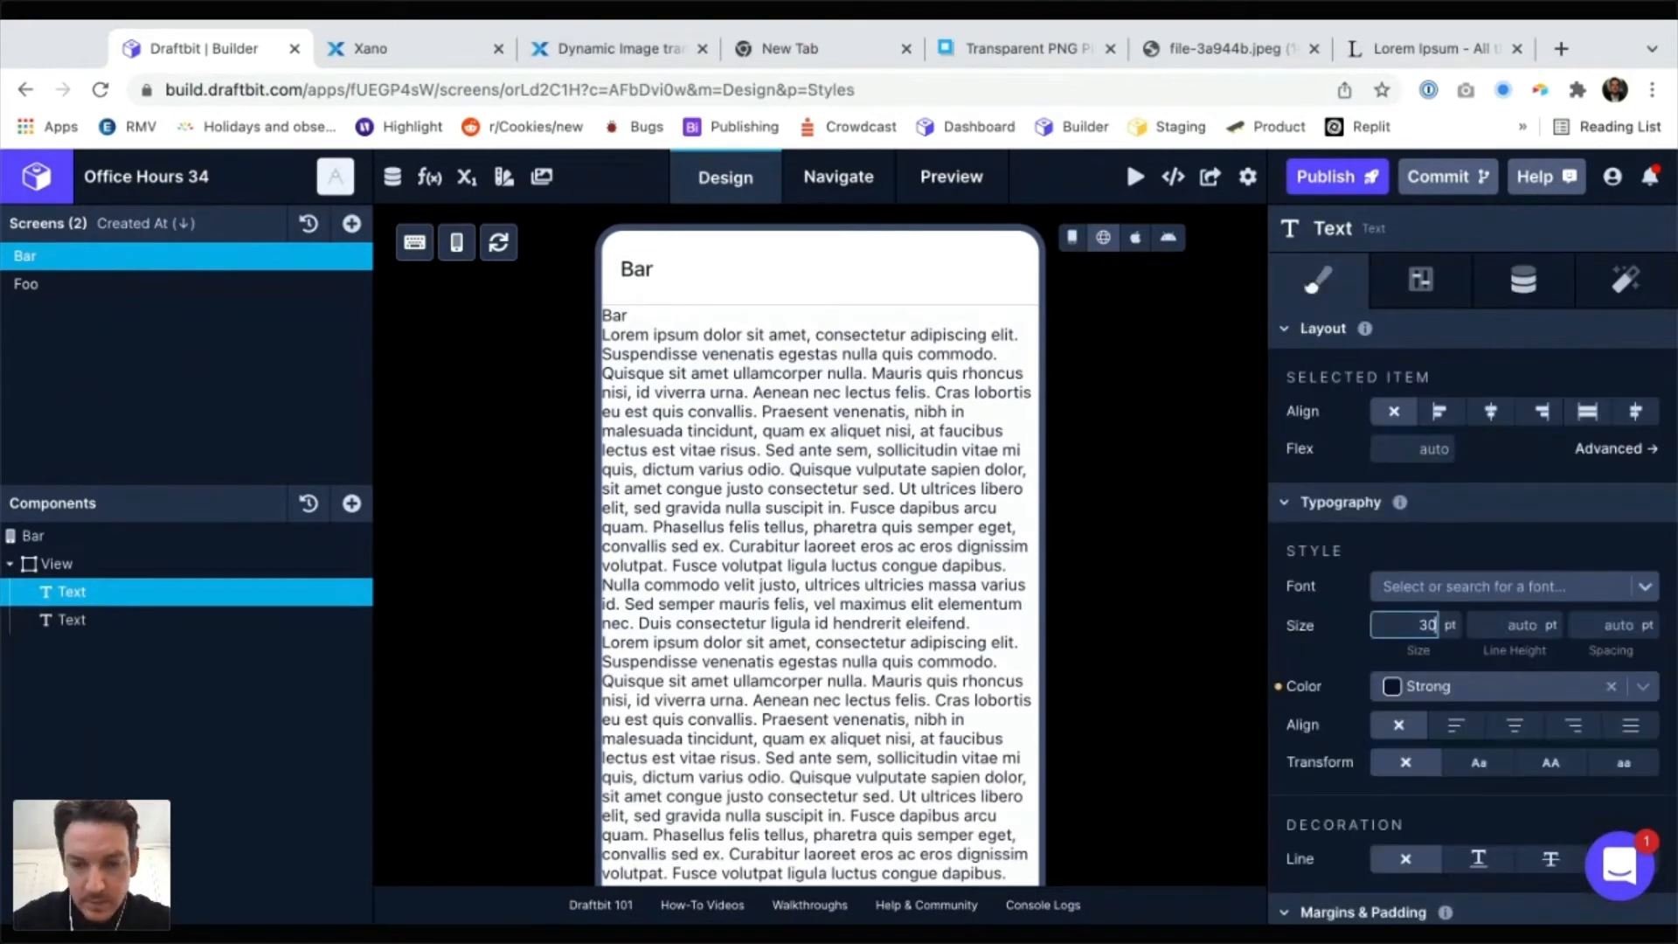
{"action": "key", "text": "Tab"}
{"action": "left_click", "coordinate": [1507, 591]}
{"action": "left_click", "coordinate": [1507, 579]}
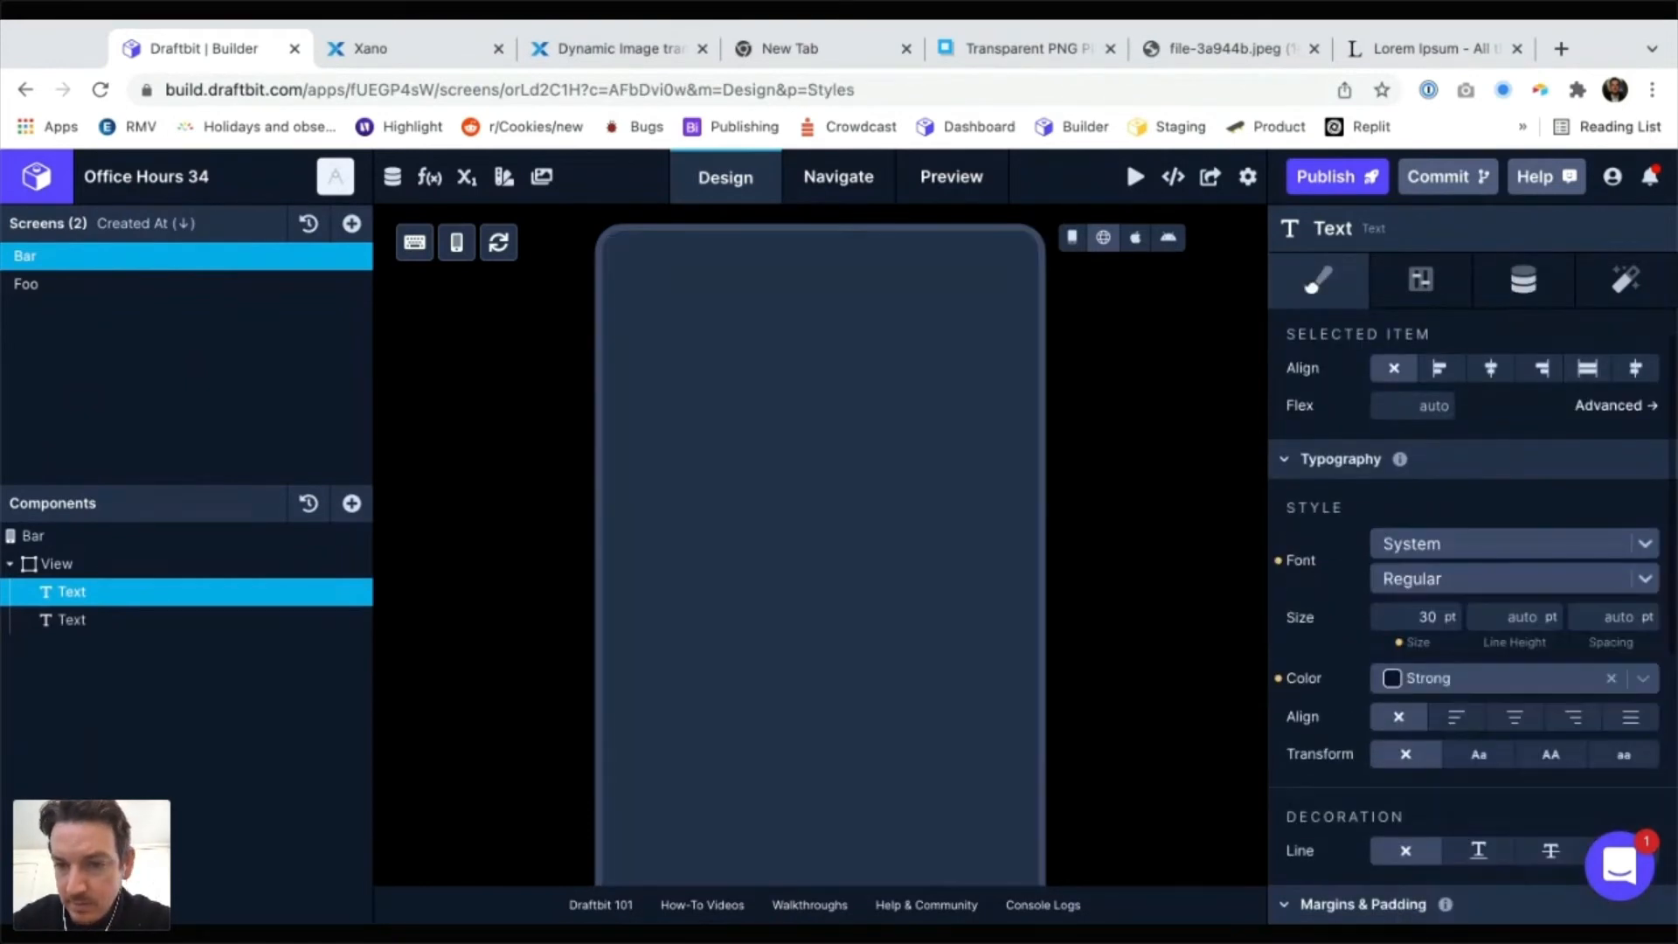
{"action": "left_click", "coordinate": [1504, 578]}
{"action": "left_click", "coordinate": [1437, 815]}
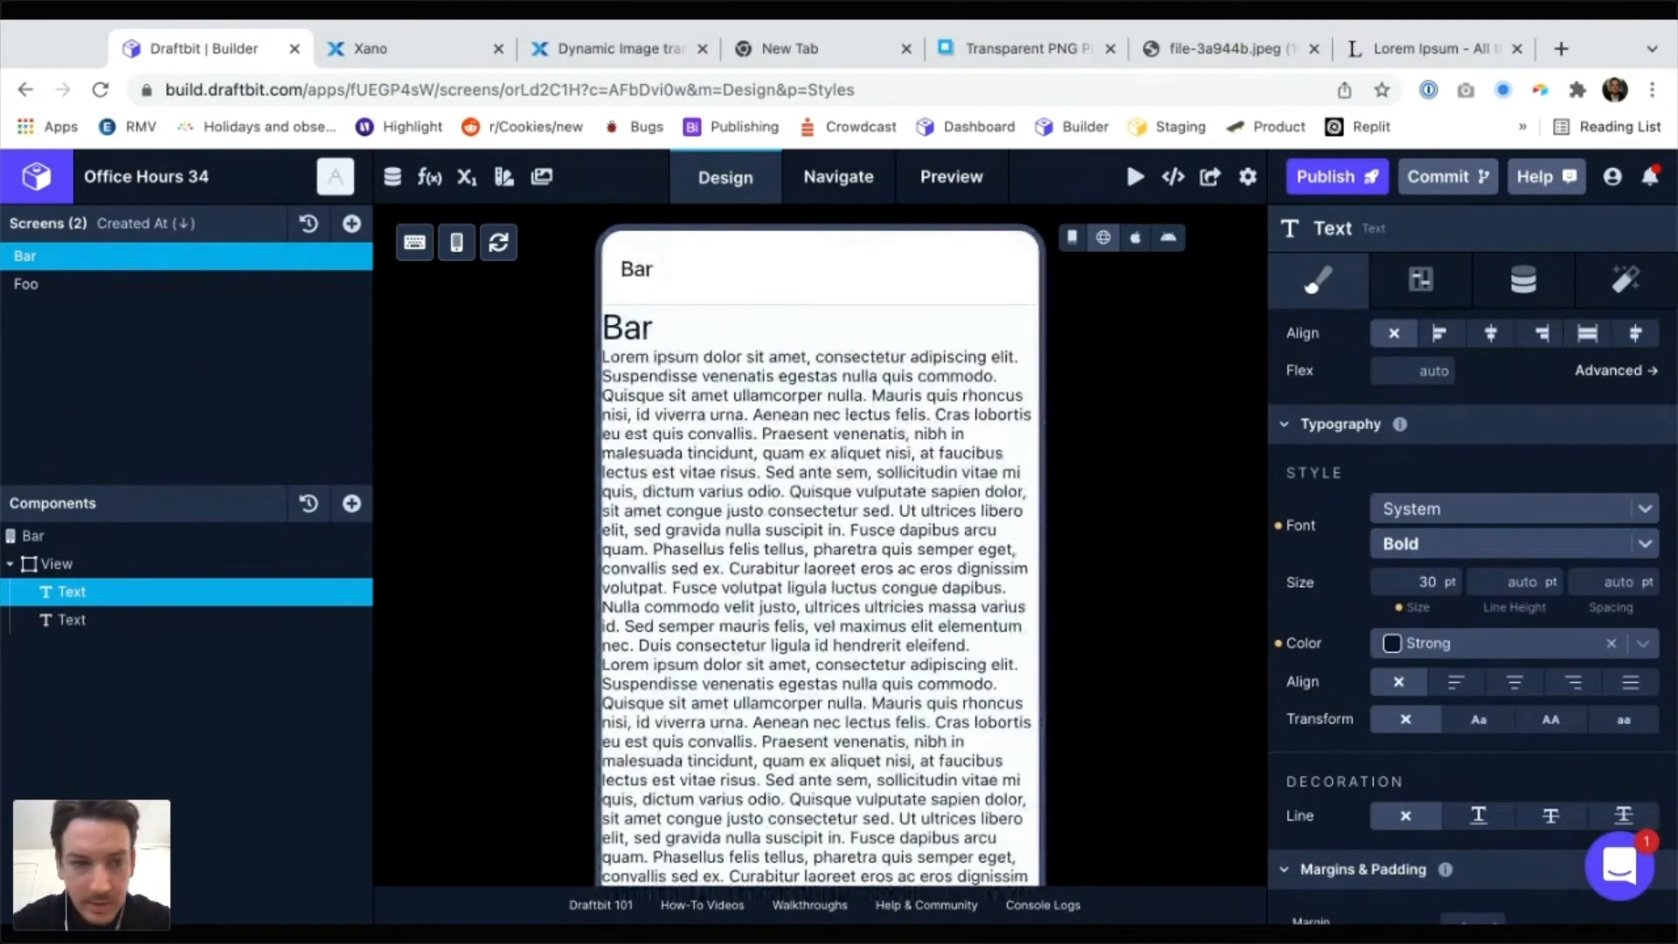
Set the background color of the View on the Bar screen to Error
{"action": "left_click", "coordinate": [87, 564]}
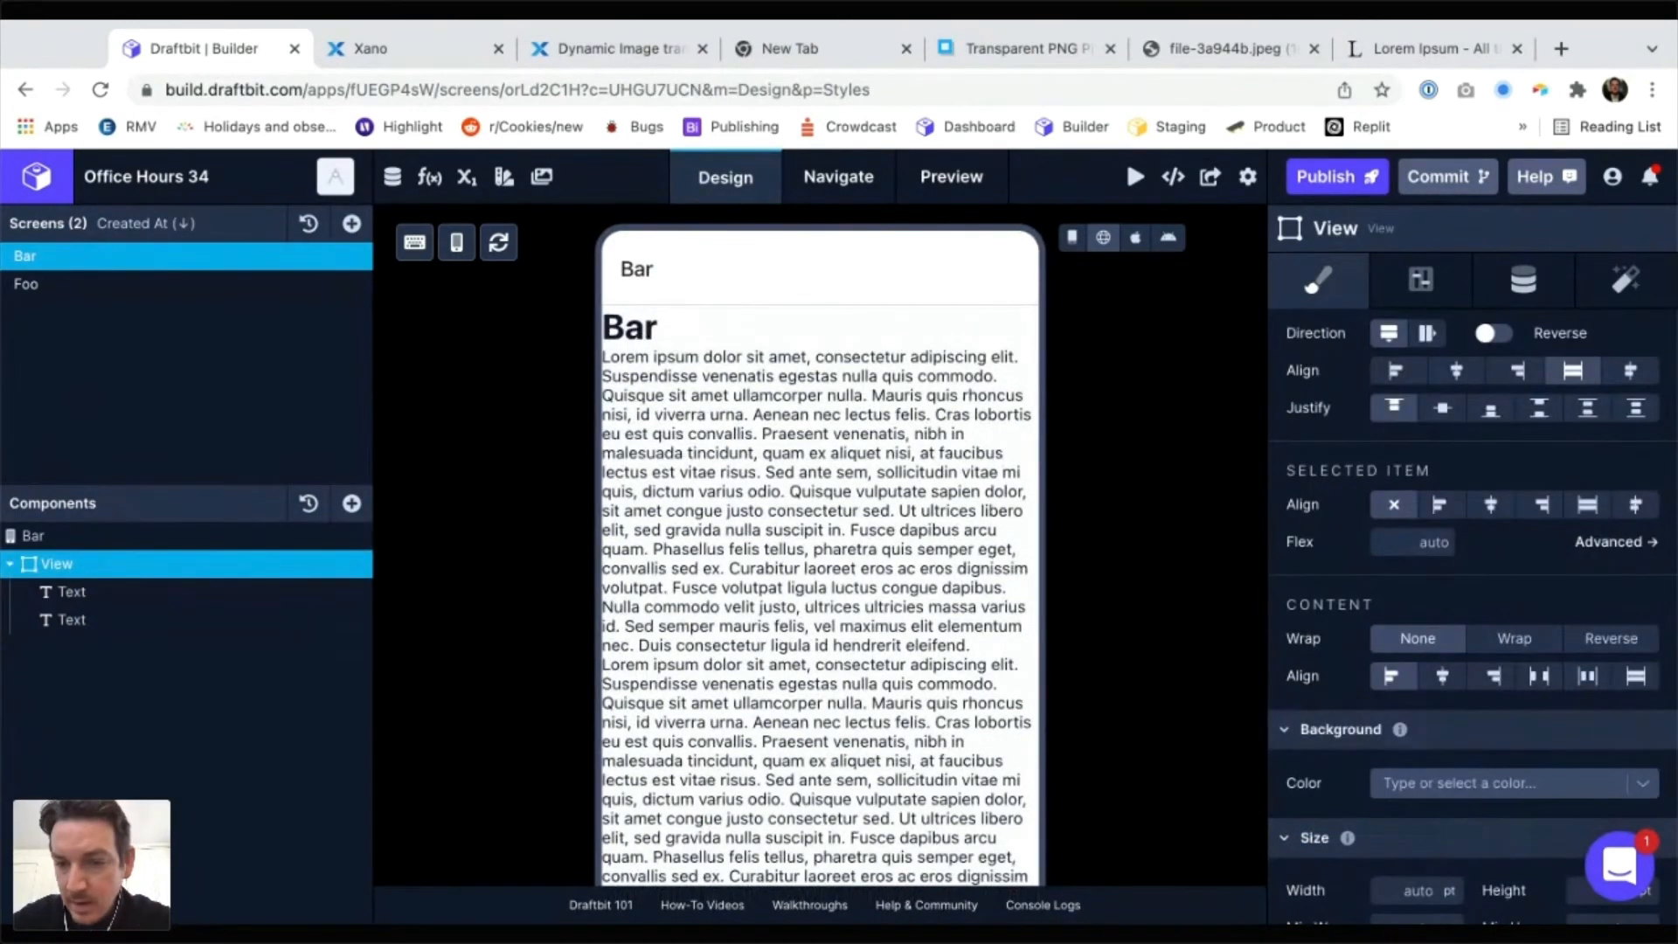
{"action": "left_click", "coordinate": [1499, 784]}
{"action": "left_click", "coordinate": [1447, 700]}
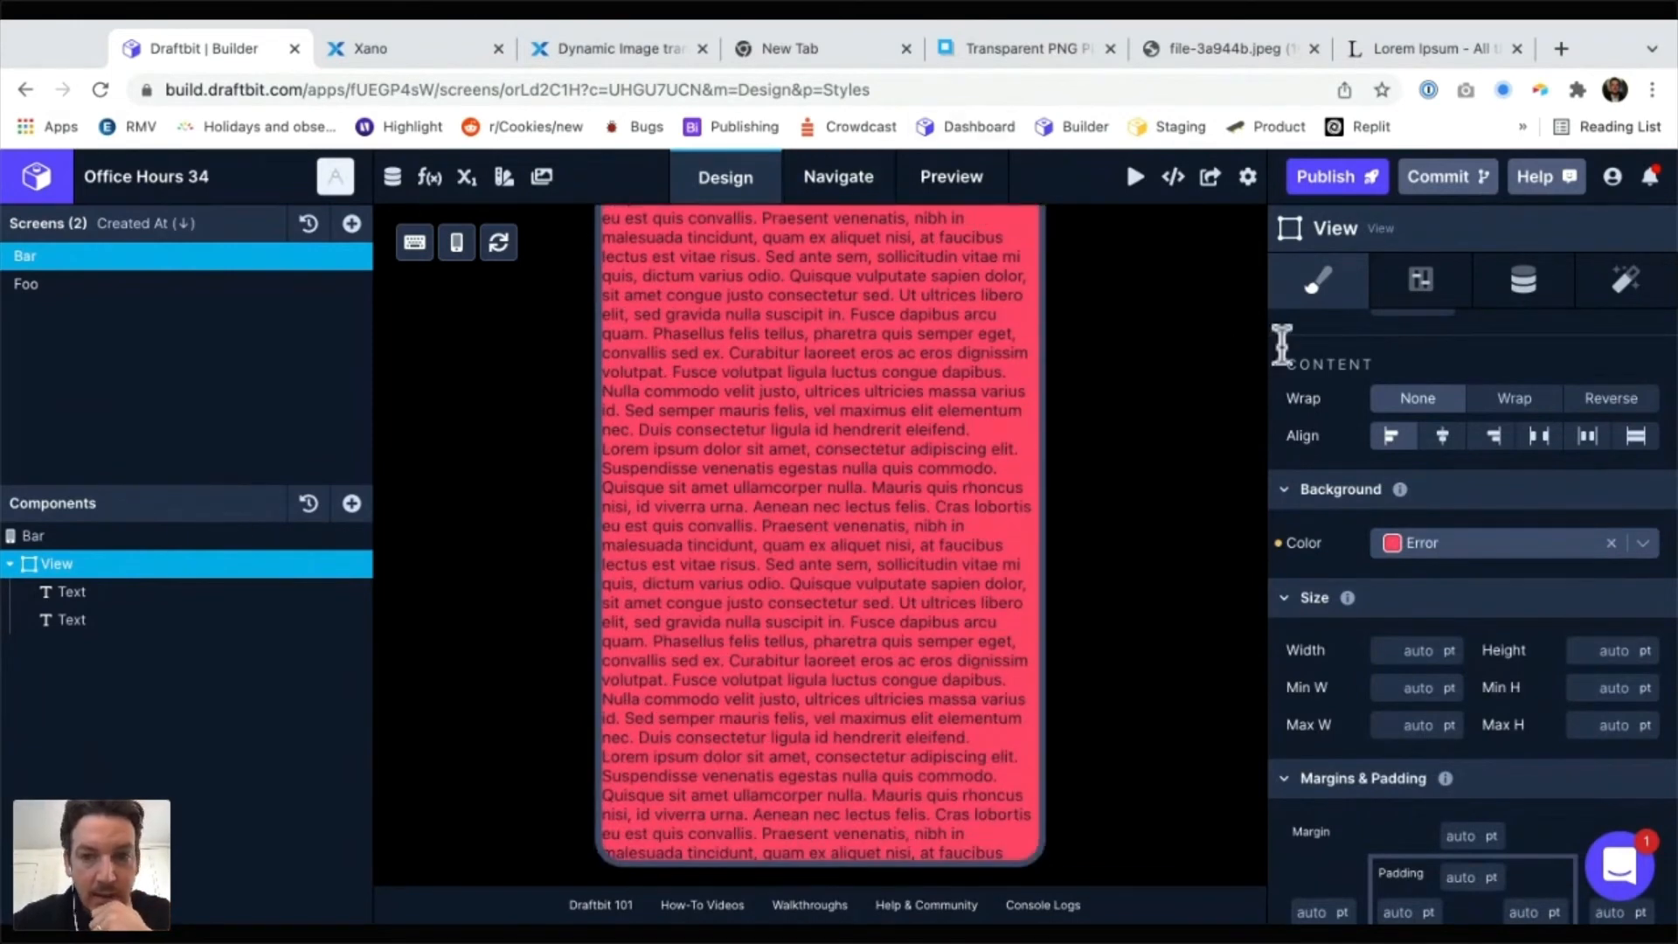
Check the app in the Android, iOS and web previews, and return to the design view
{"action": "left_click", "coordinate": [952, 177]}
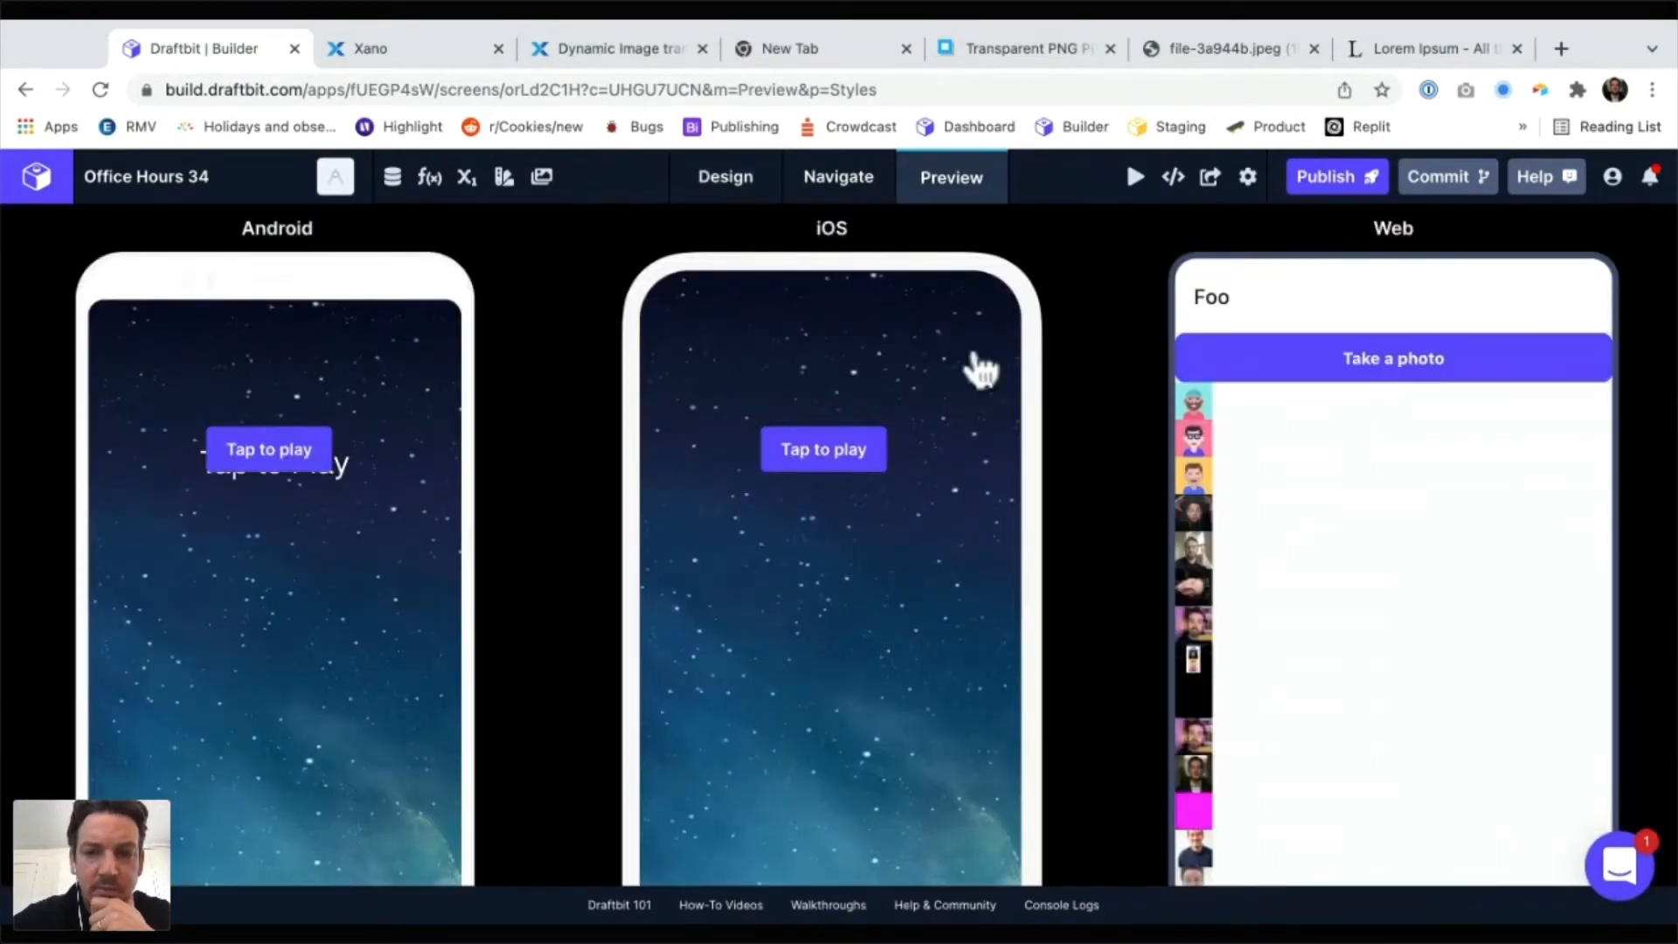
{"action": "scroll", "coordinate": [907, 349], "scroll_direction": "down", "scroll_amount": 3}
{"action": "scroll", "coordinate": [804, 289], "scroll_direction": "up", "scroll_amount": 3}
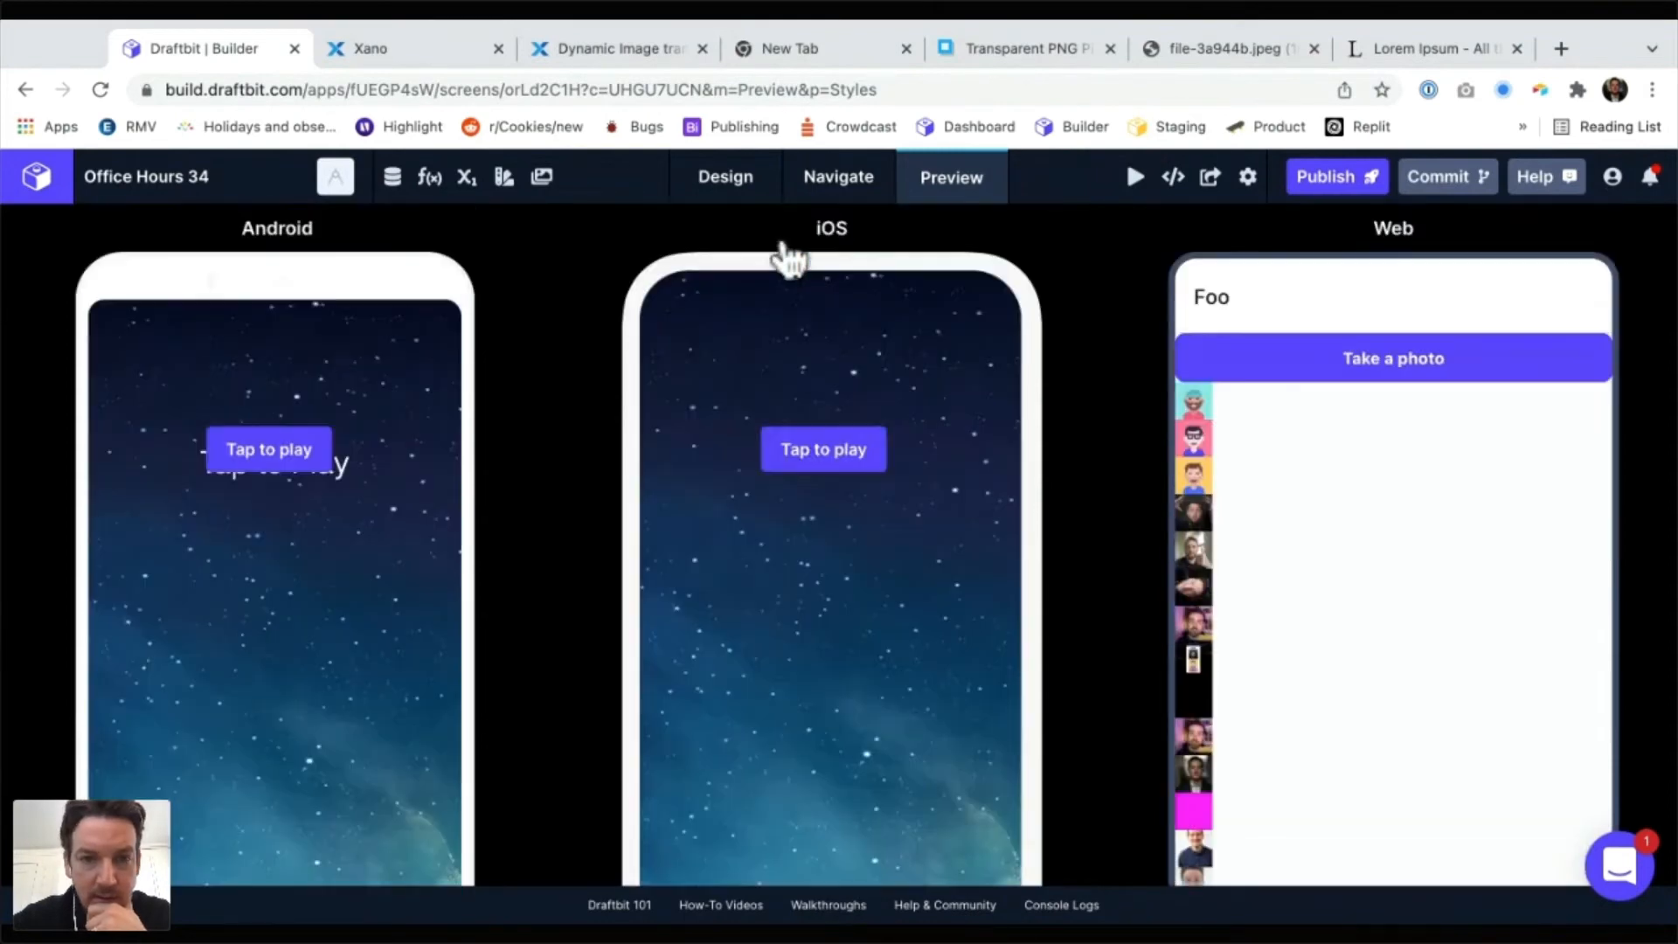
{"action": "left_click", "coordinate": [726, 177]}
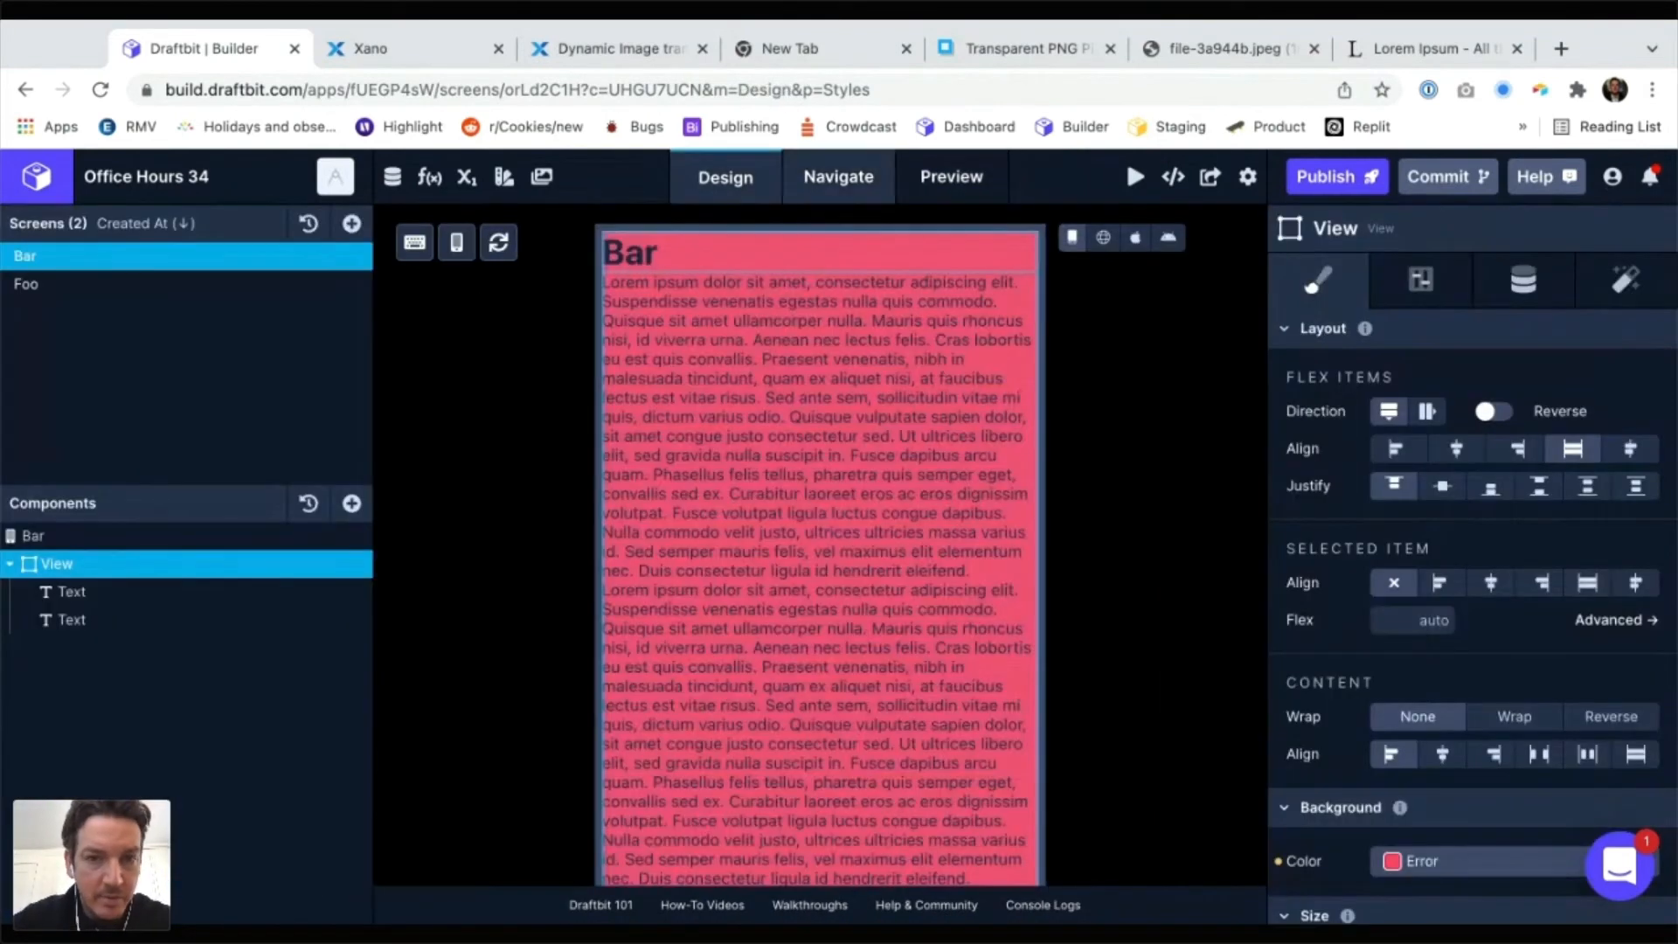
Add a tab navigator to the app's navigation and move the Foo and Bar screens into it
{"action": "left_click", "coordinate": [838, 176]}
{"action": "left_click", "coordinate": [351, 223]}
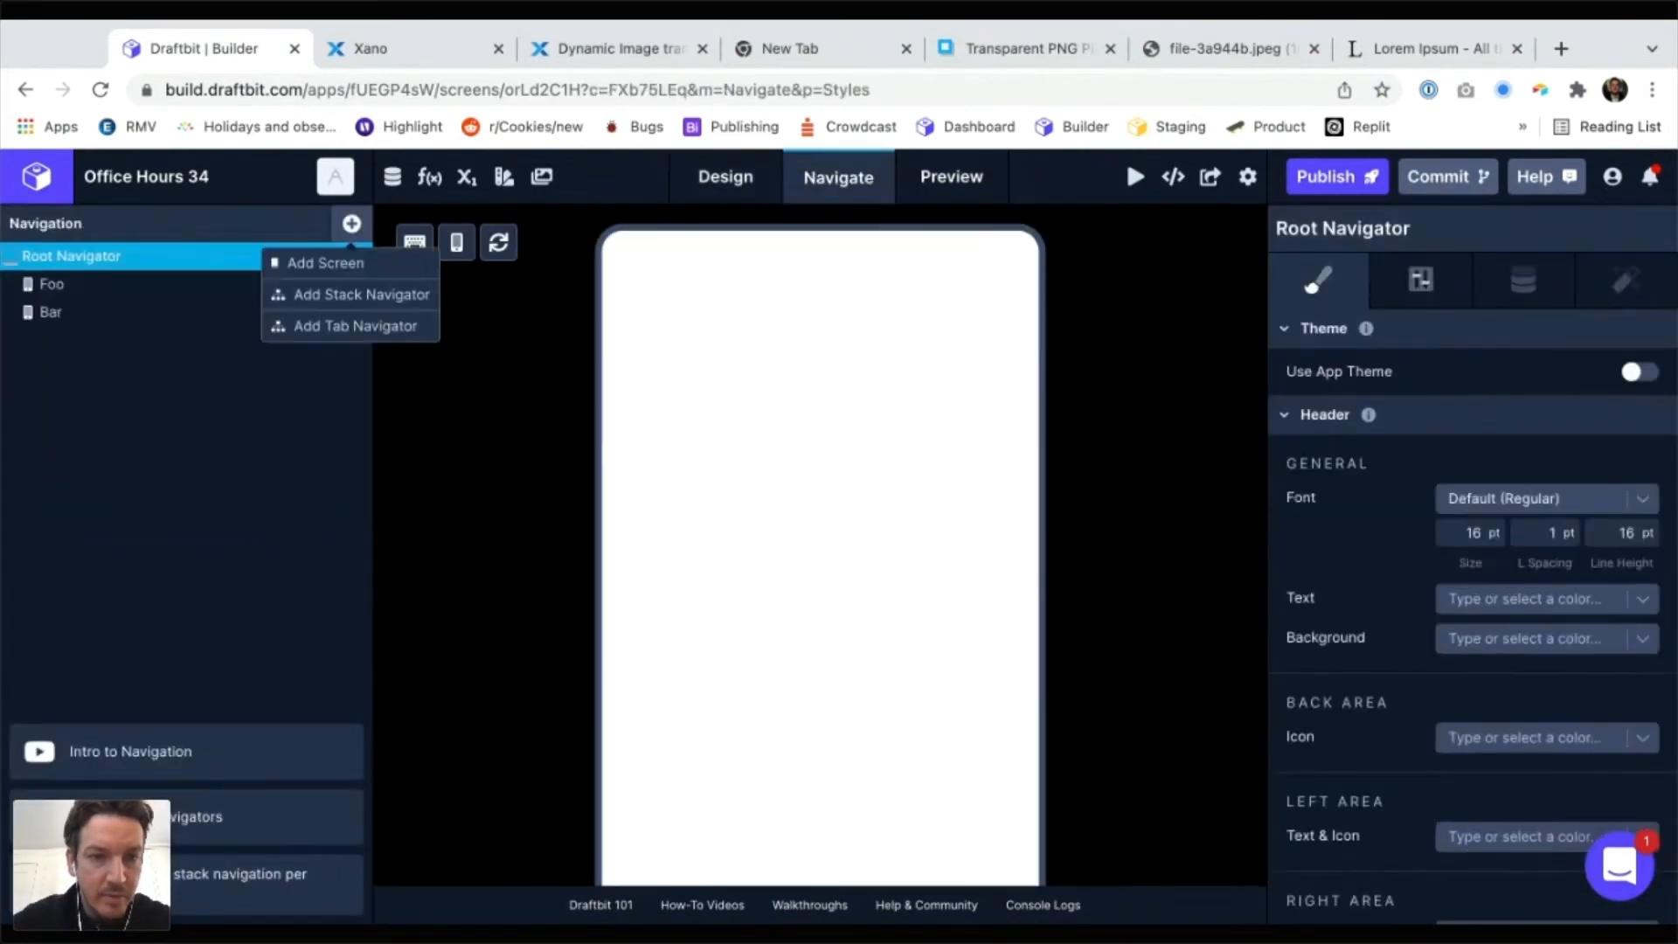
{"action": "left_click", "coordinate": [350, 326]}
{"action": "left_click_drag", "start_coordinate": [54, 312], "coordinate": [106, 286]}
{"action": "left_click_drag", "start_coordinate": [55, 340], "coordinate": [106, 285]}
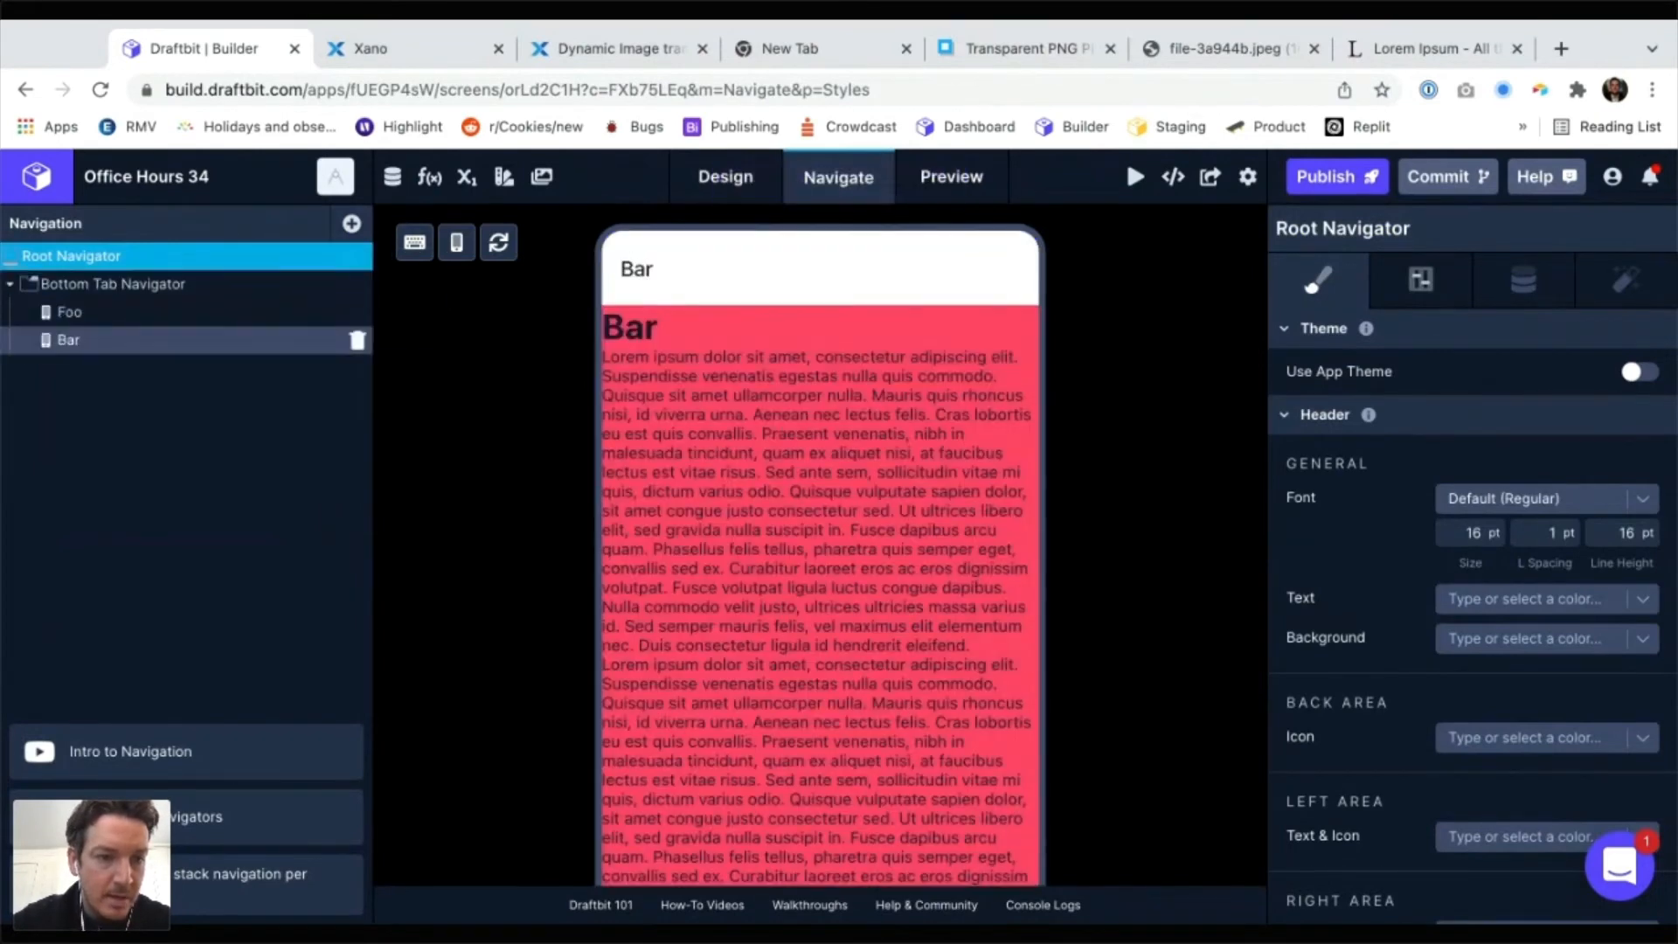
Set the Bottom Tab Navigator's initial route to Bar (Screen) and its number of tabs to 2
{"action": "left_click", "coordinate": [106, 285]}
{"action": "left_click", "coordinate": [1421, 280]}
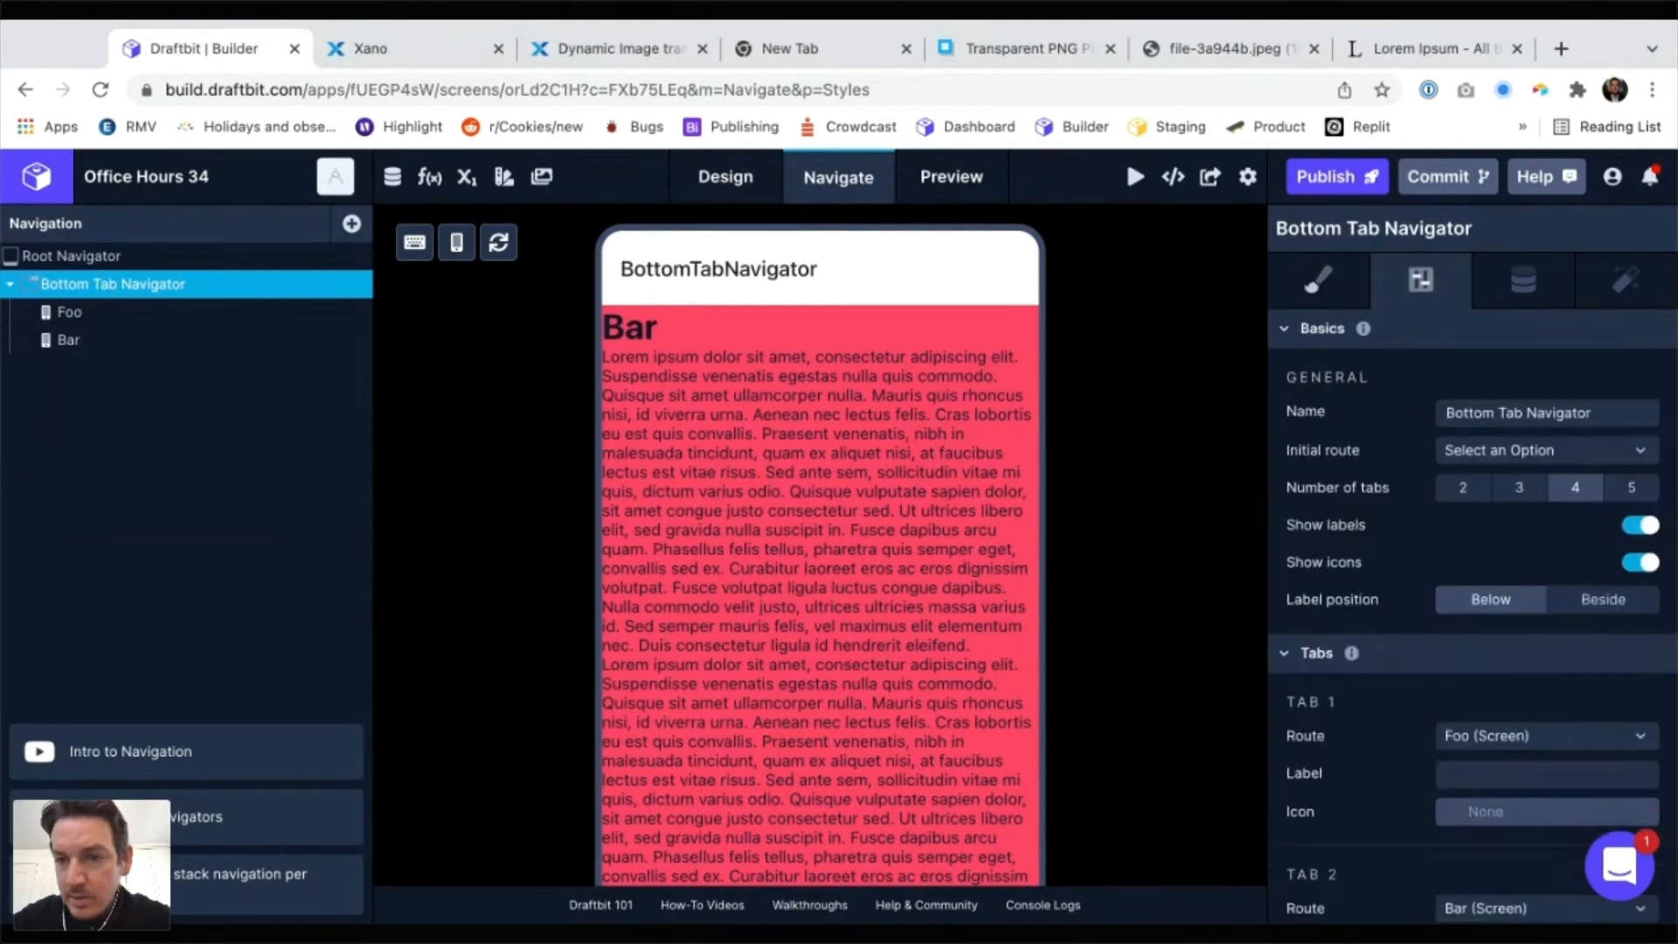
{"action": "left_click", "coordinate": [1546, 451]}
{"action": "left_click", "coordinate": [1481, 514]}
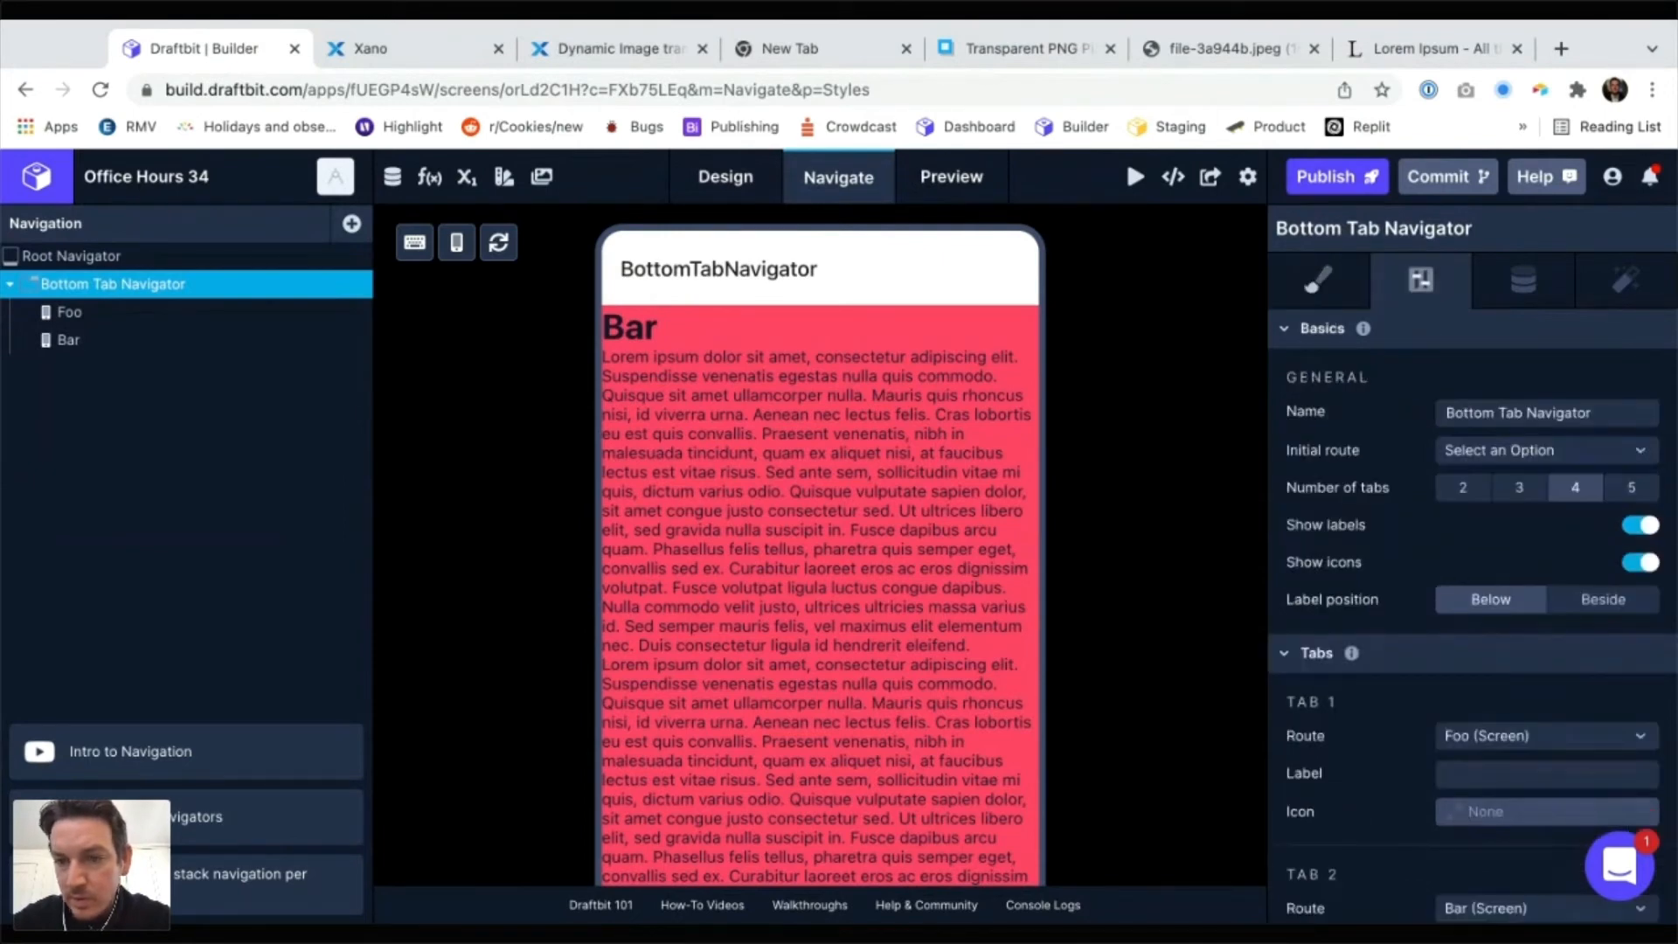
{"action": "left_click", "coordinate": [1462, 486]}
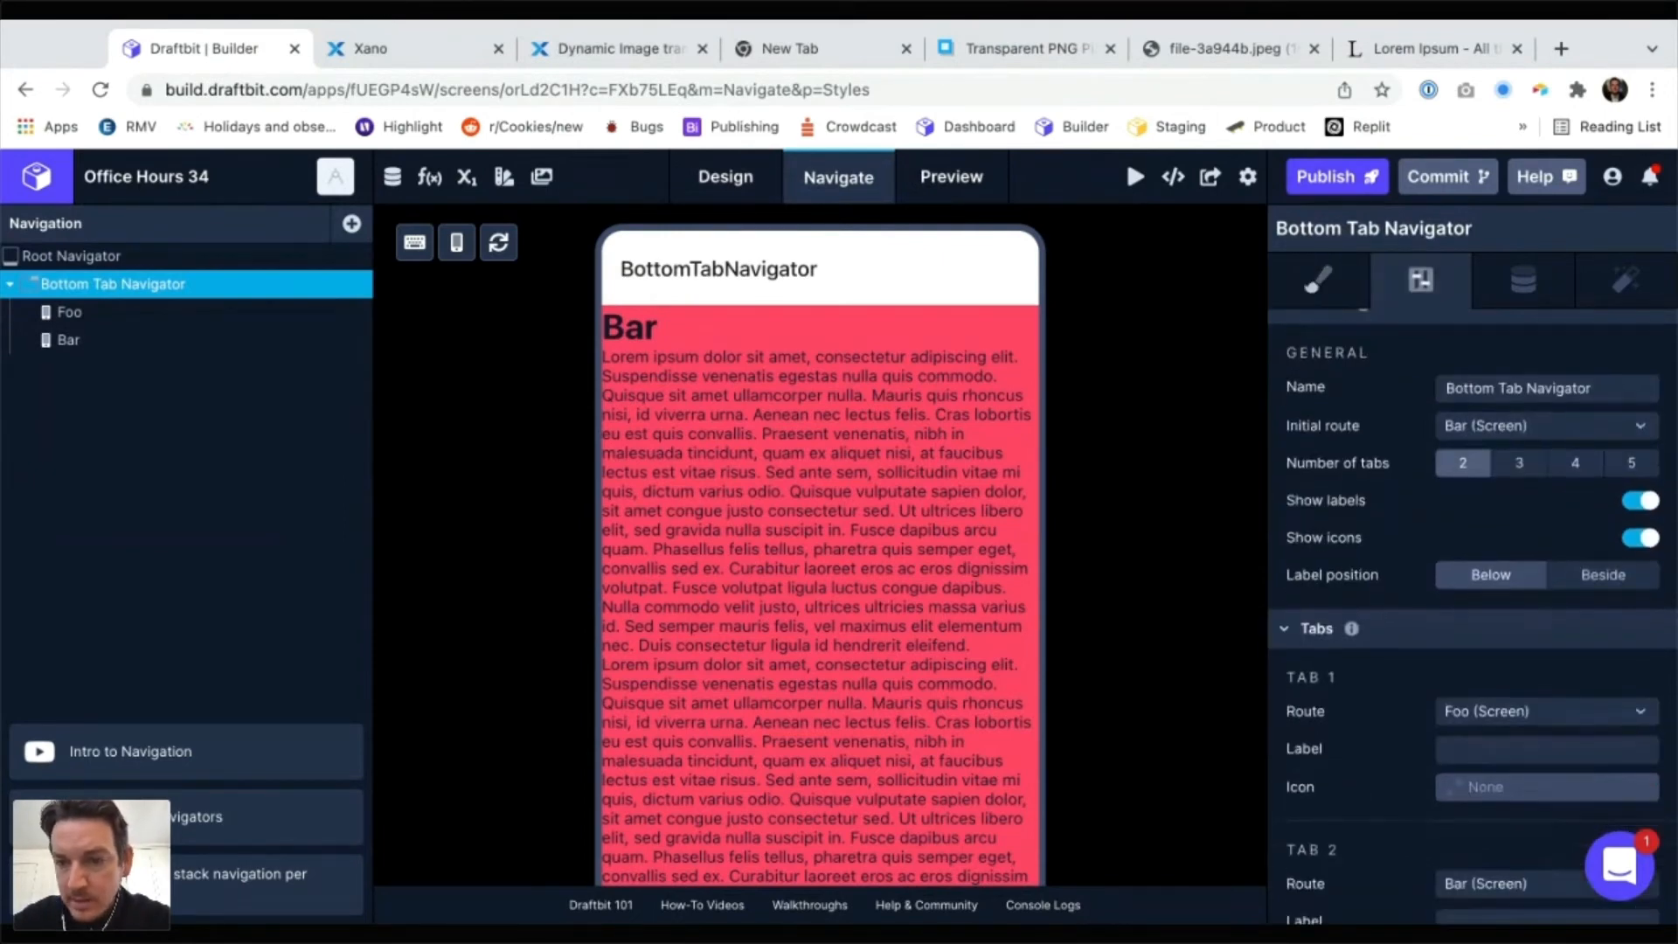
Label the navigator's first tab Foo and its second tab Bar
{"action": "scroll", "coordinate": [1462, 486], "scroll_direction": "down", "scroll_amount": 3}
{"action": "left_click", "coordinate": [1462, 489]}
{"action": "type", "text": "Foo"}
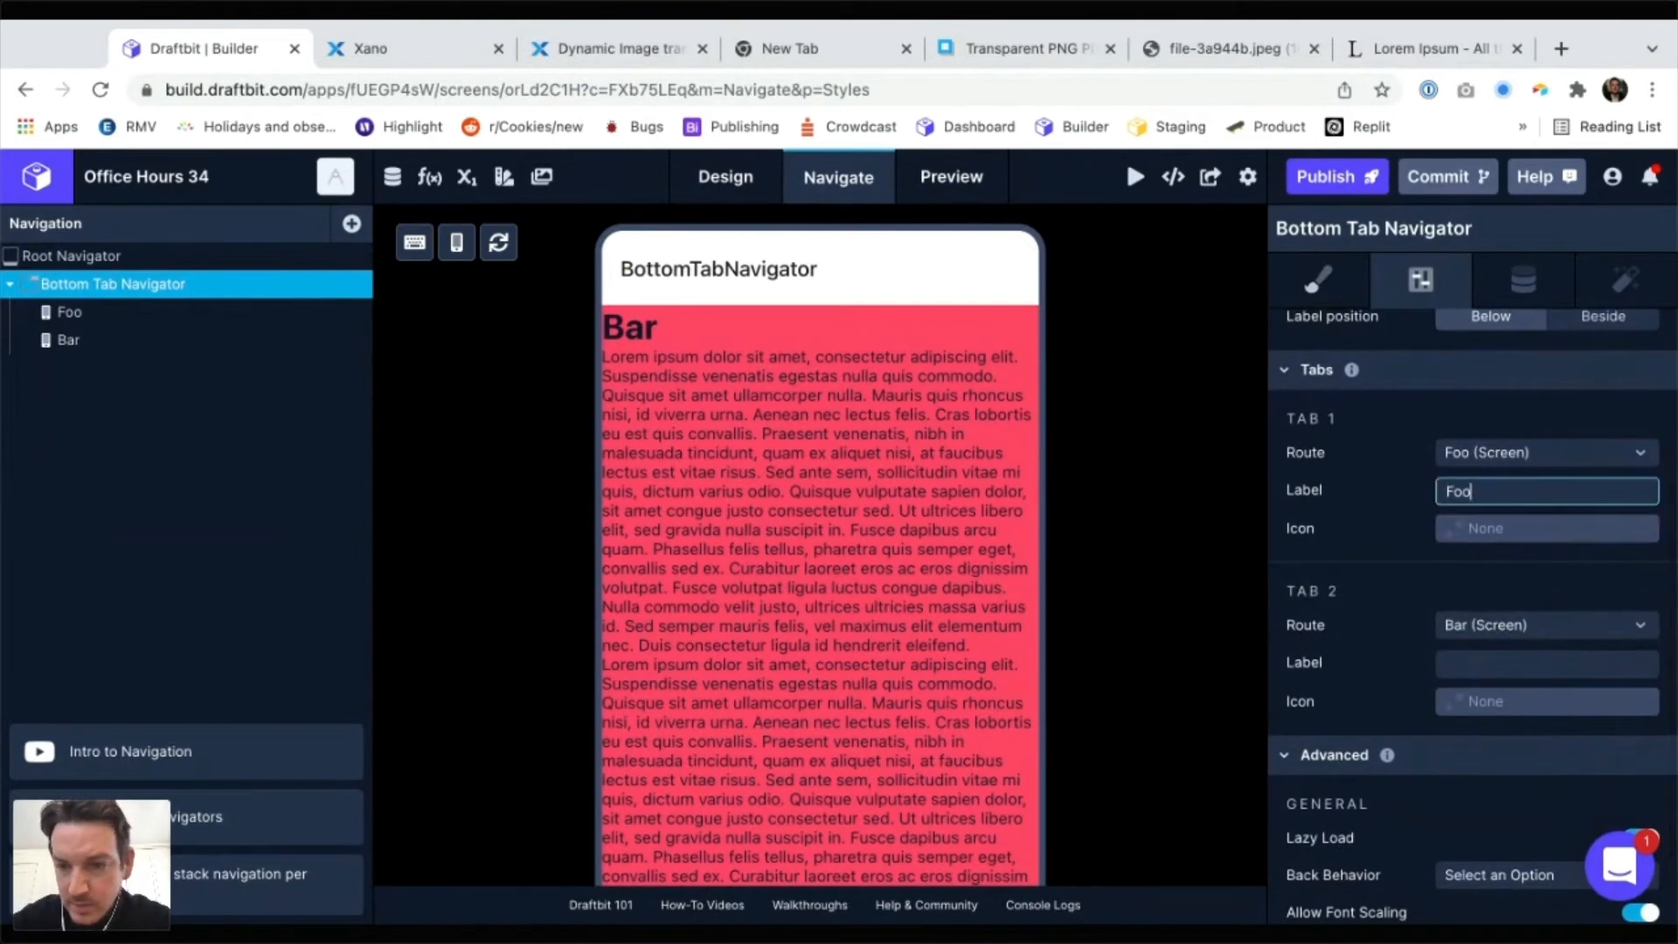
{"action": "left_click", "coordinate": [1462, 664]}
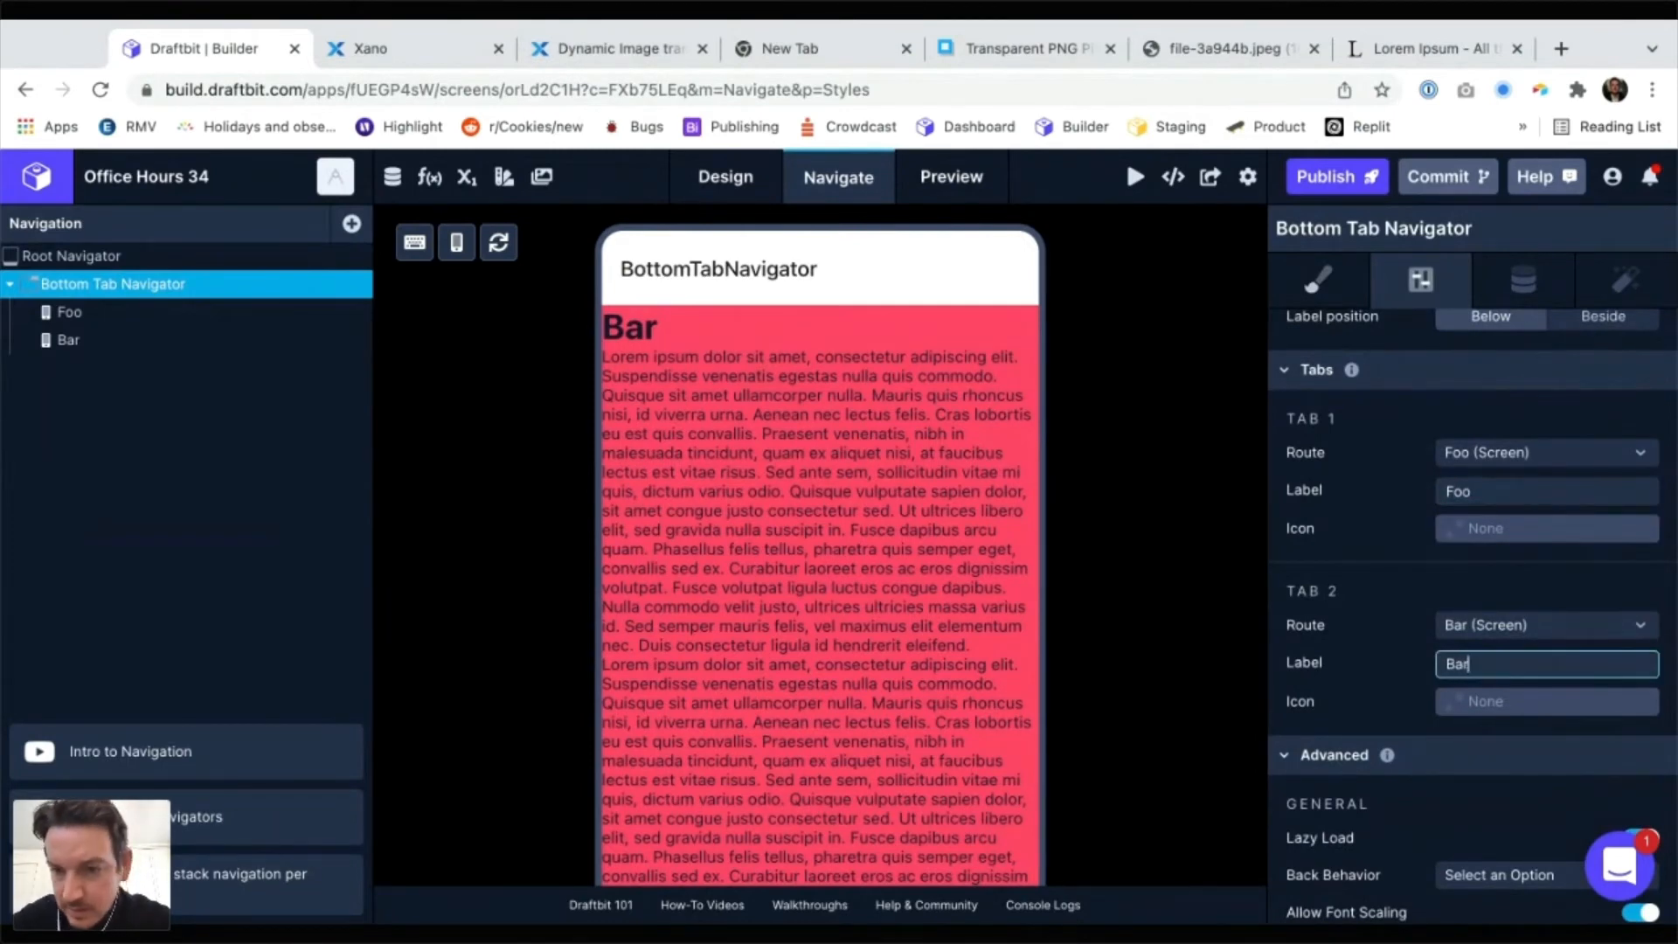
{"action": "type", "text": "Bar"}
Assign the exclamationcircleo icon to the Foo tab and the plus icon to the Bar tab
{"action": "left_click", "coordinate": [1485, 528]}
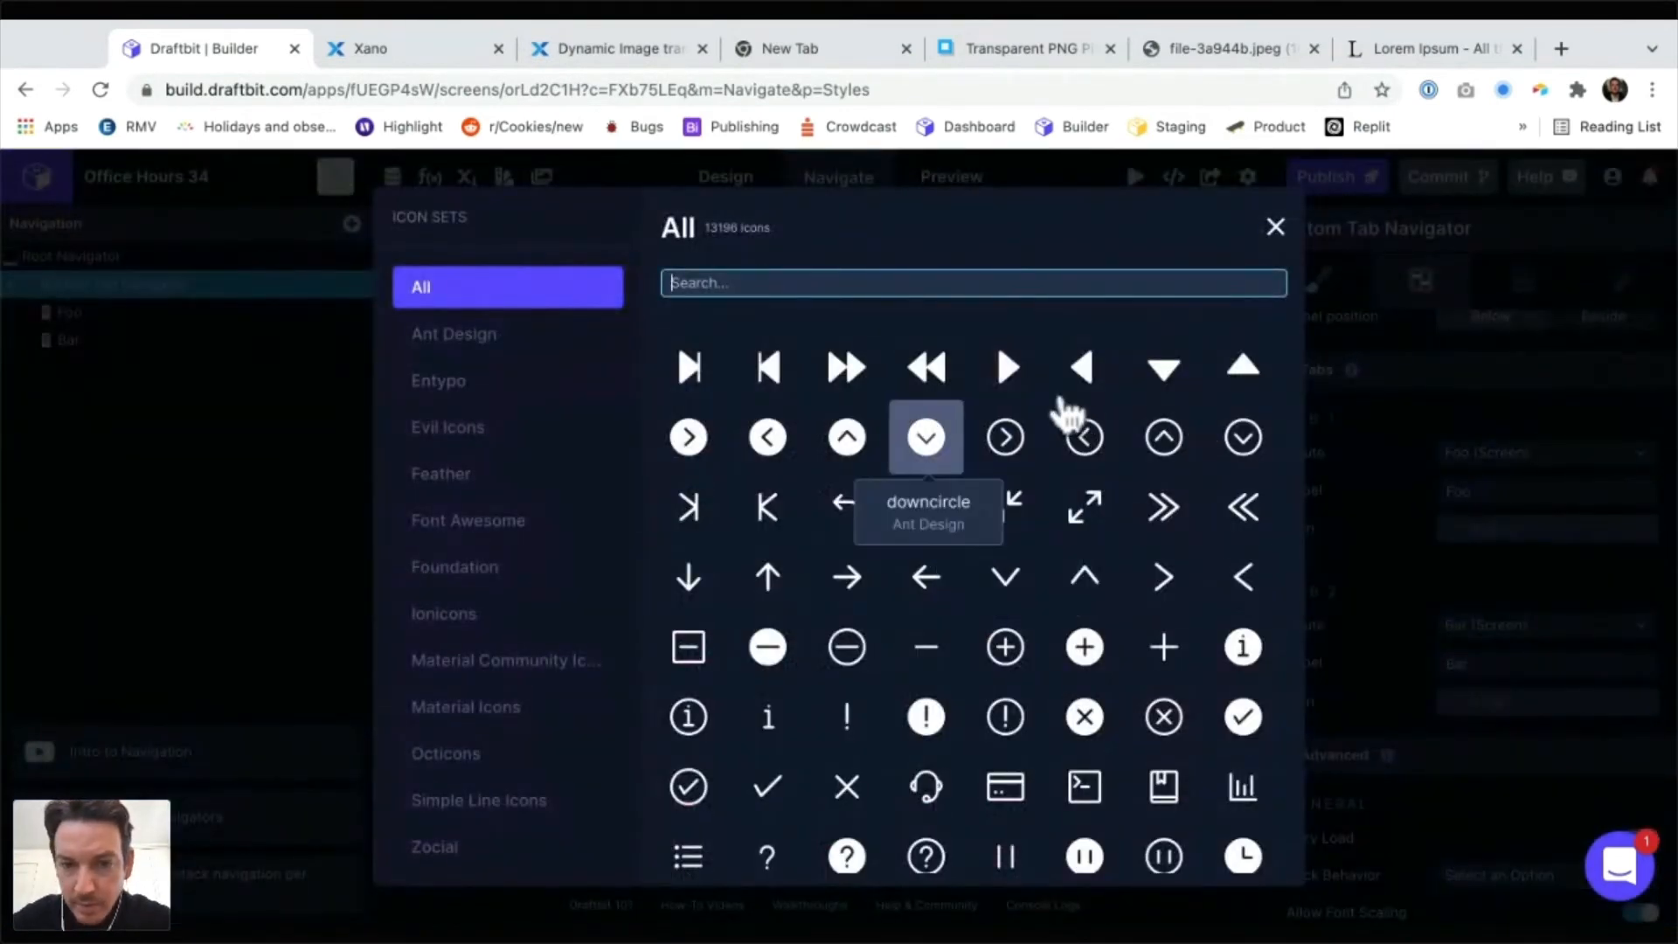
{"action": "left_click", "coordinate": [1005, 717]}
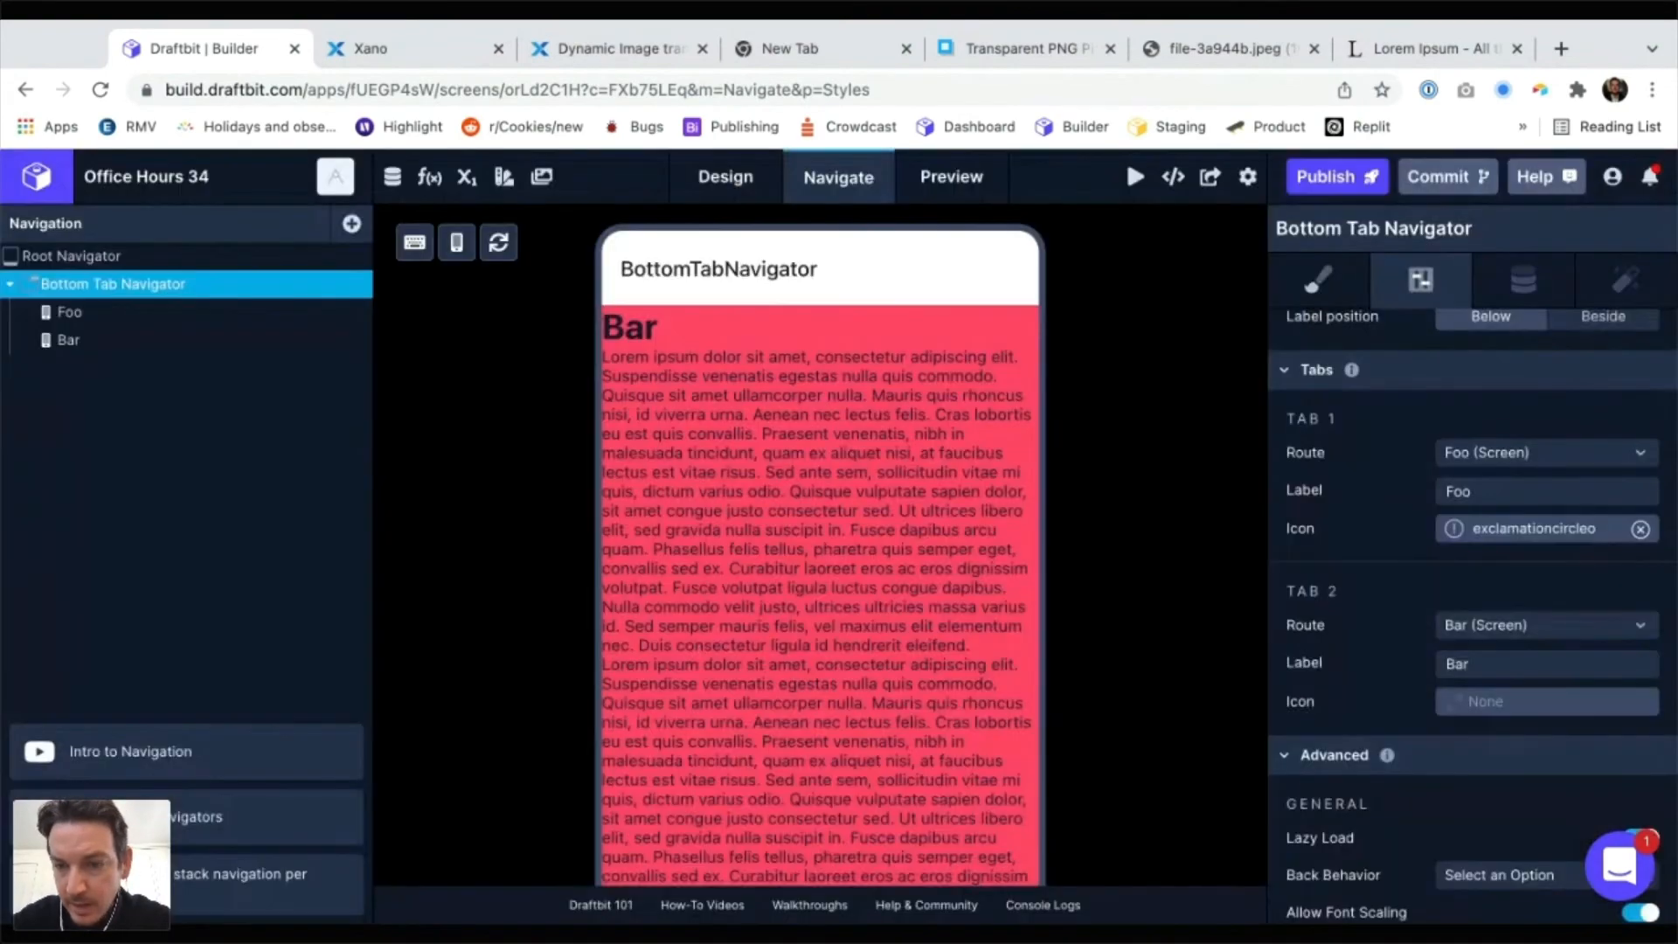
{"action": "left_click", "coordinate": [1538, 701]}
{"action": "left_click", "coordinate": [1161, 645]}
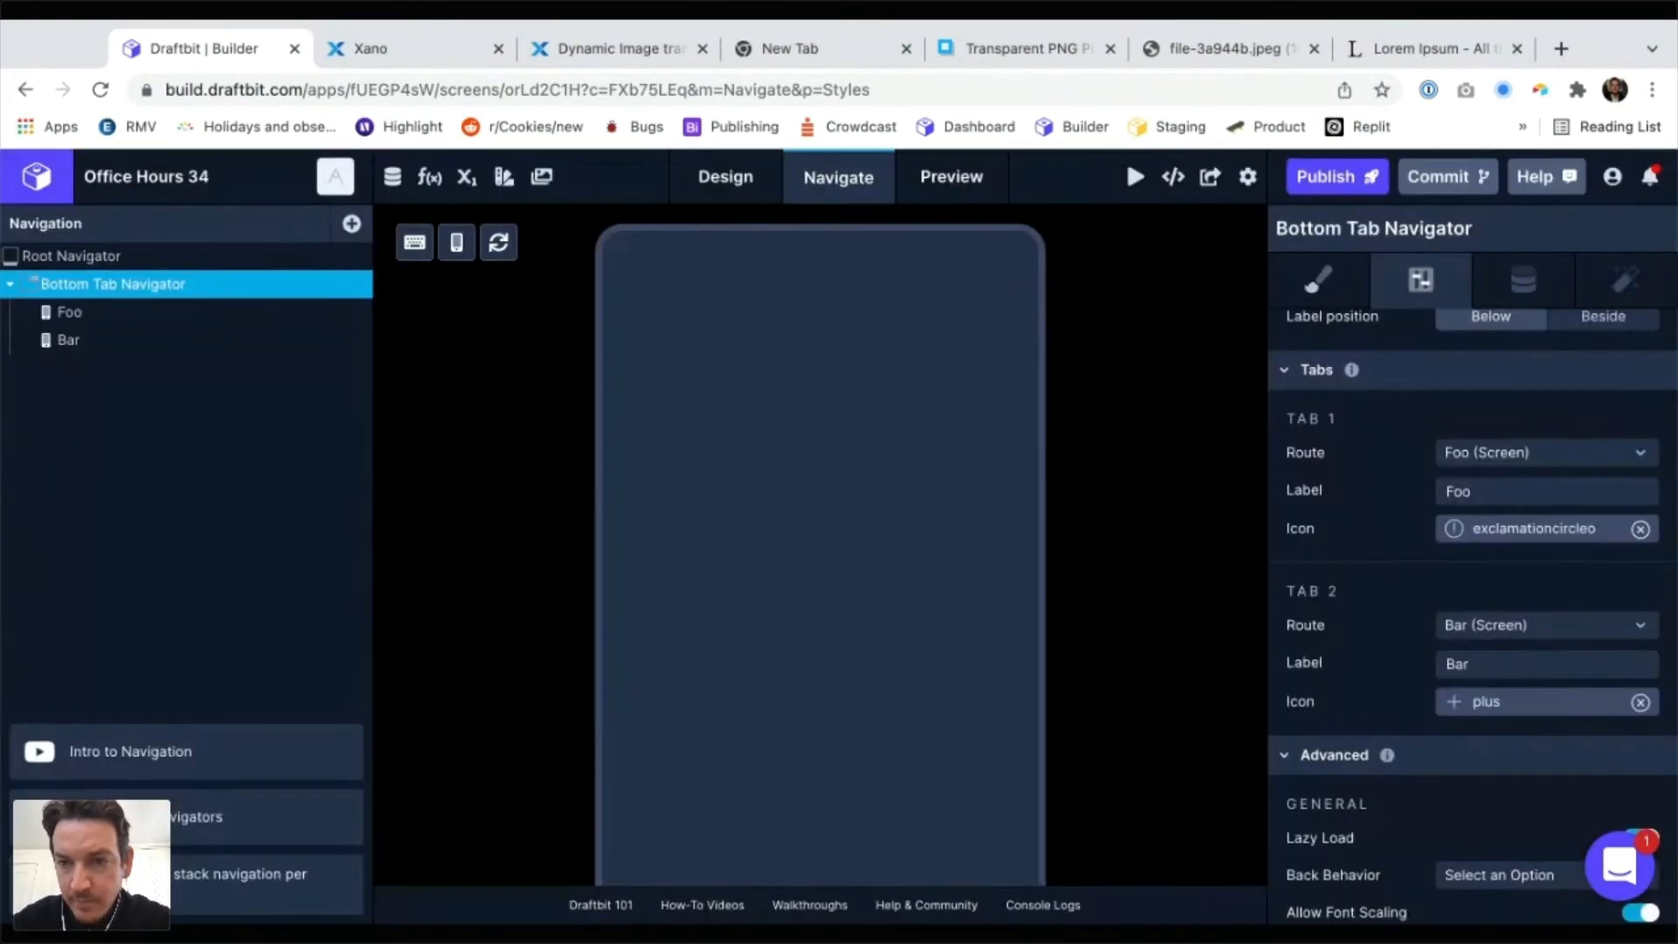
Preview the app with its bottom tab navigator on the simulated iOS device
{"action": "scroll", "coordinate": [819, 542], "scroll_direction": "down", "scroll_amount": 3}
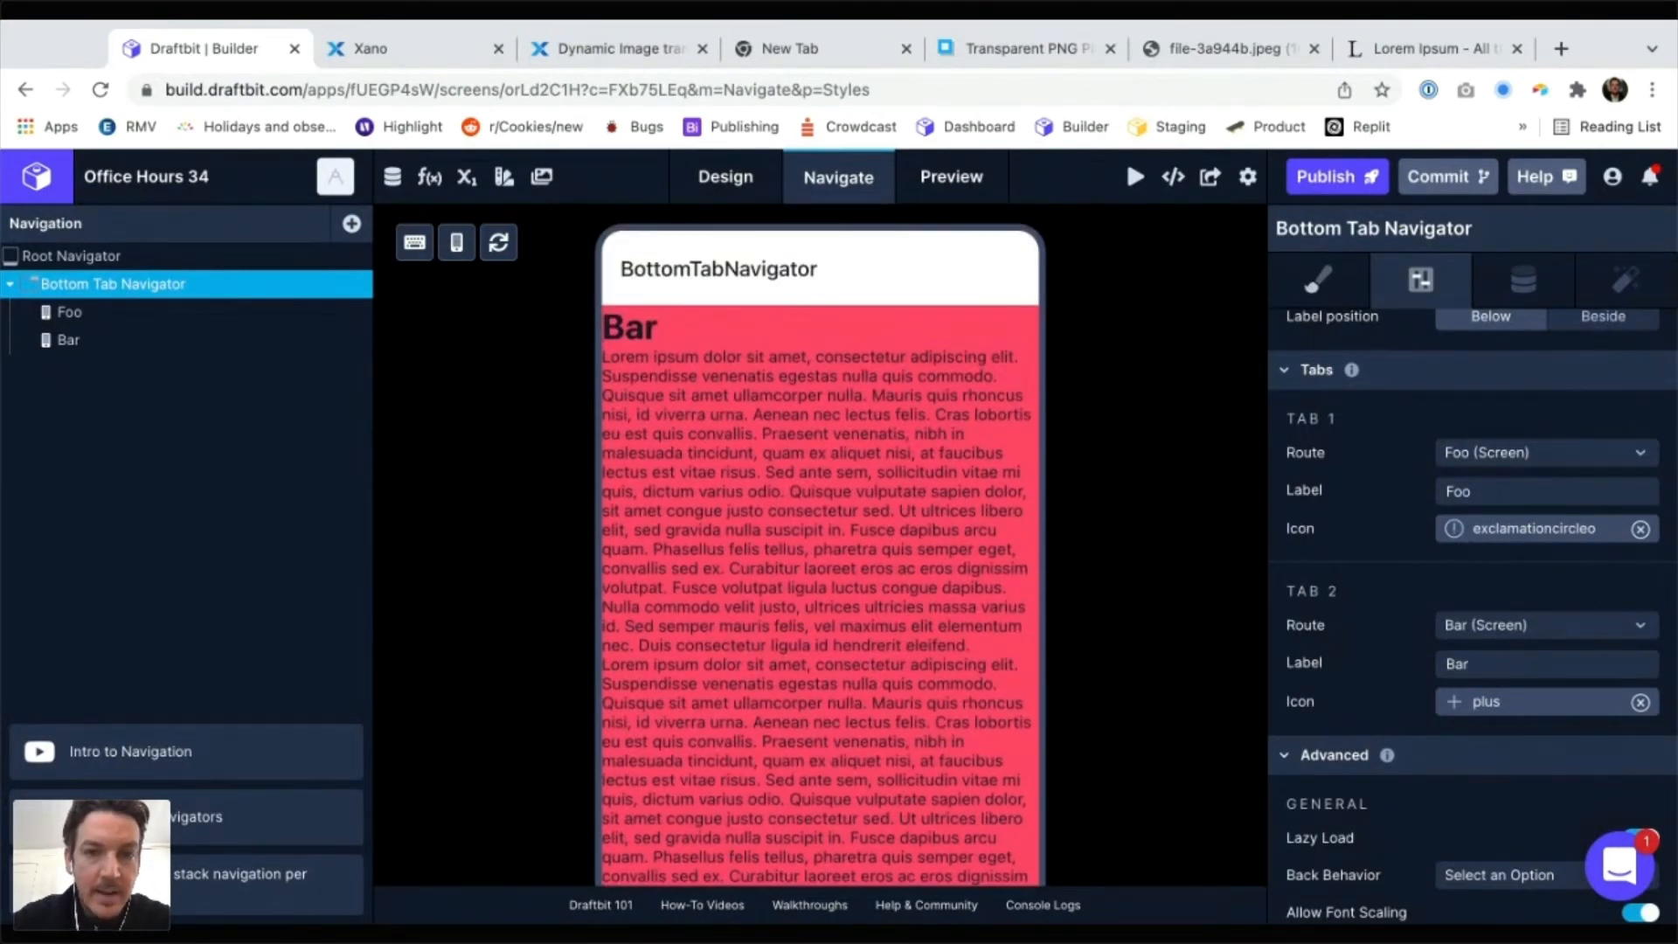
{"action": "left_click", "coordinate": [951, 178]}
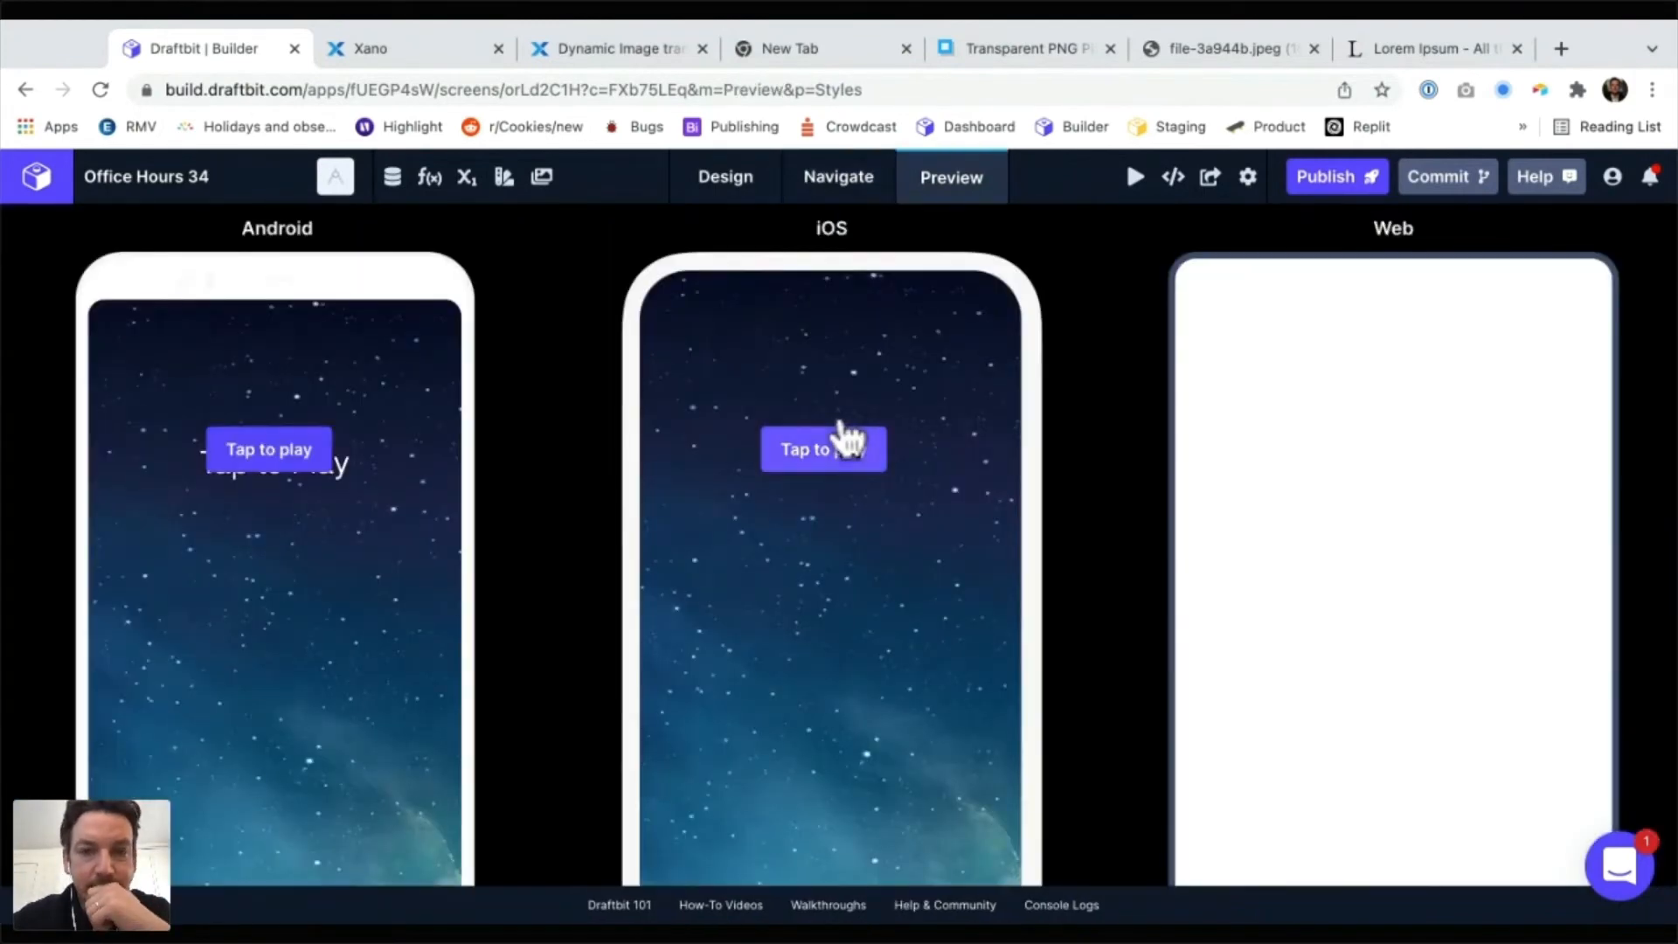
{"action": "left_click", "coordinate": [844, 441]}
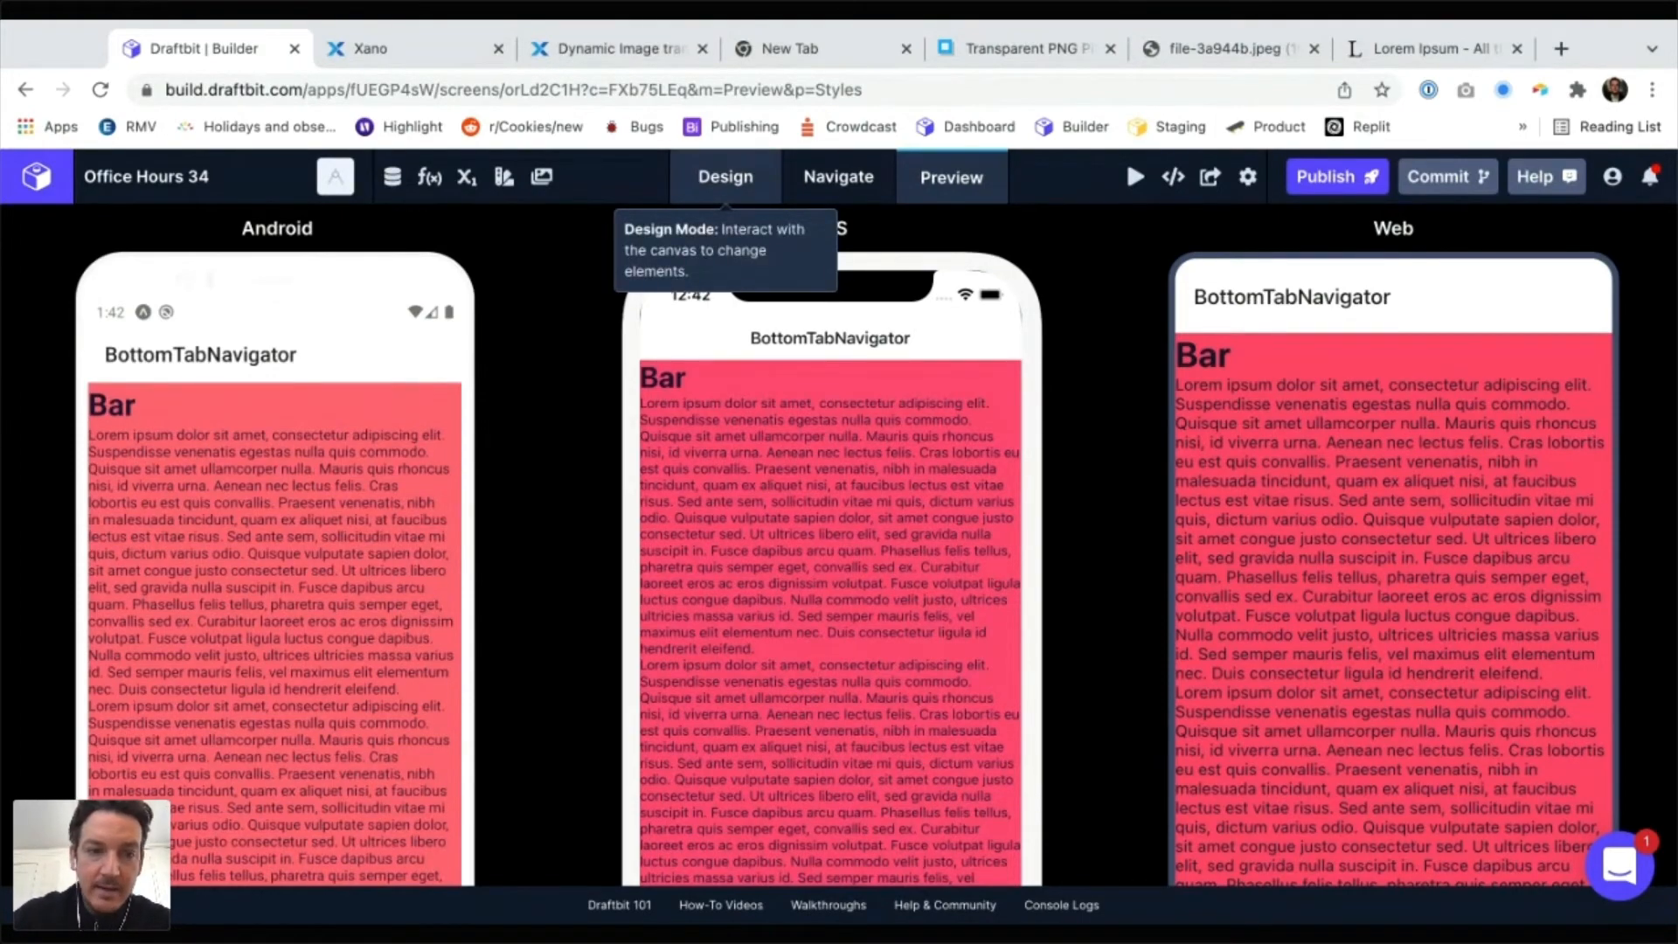
Set the background color of the Bar screen's View to Secondary
{"action": "left_click", "coordinate": [725, 176]}
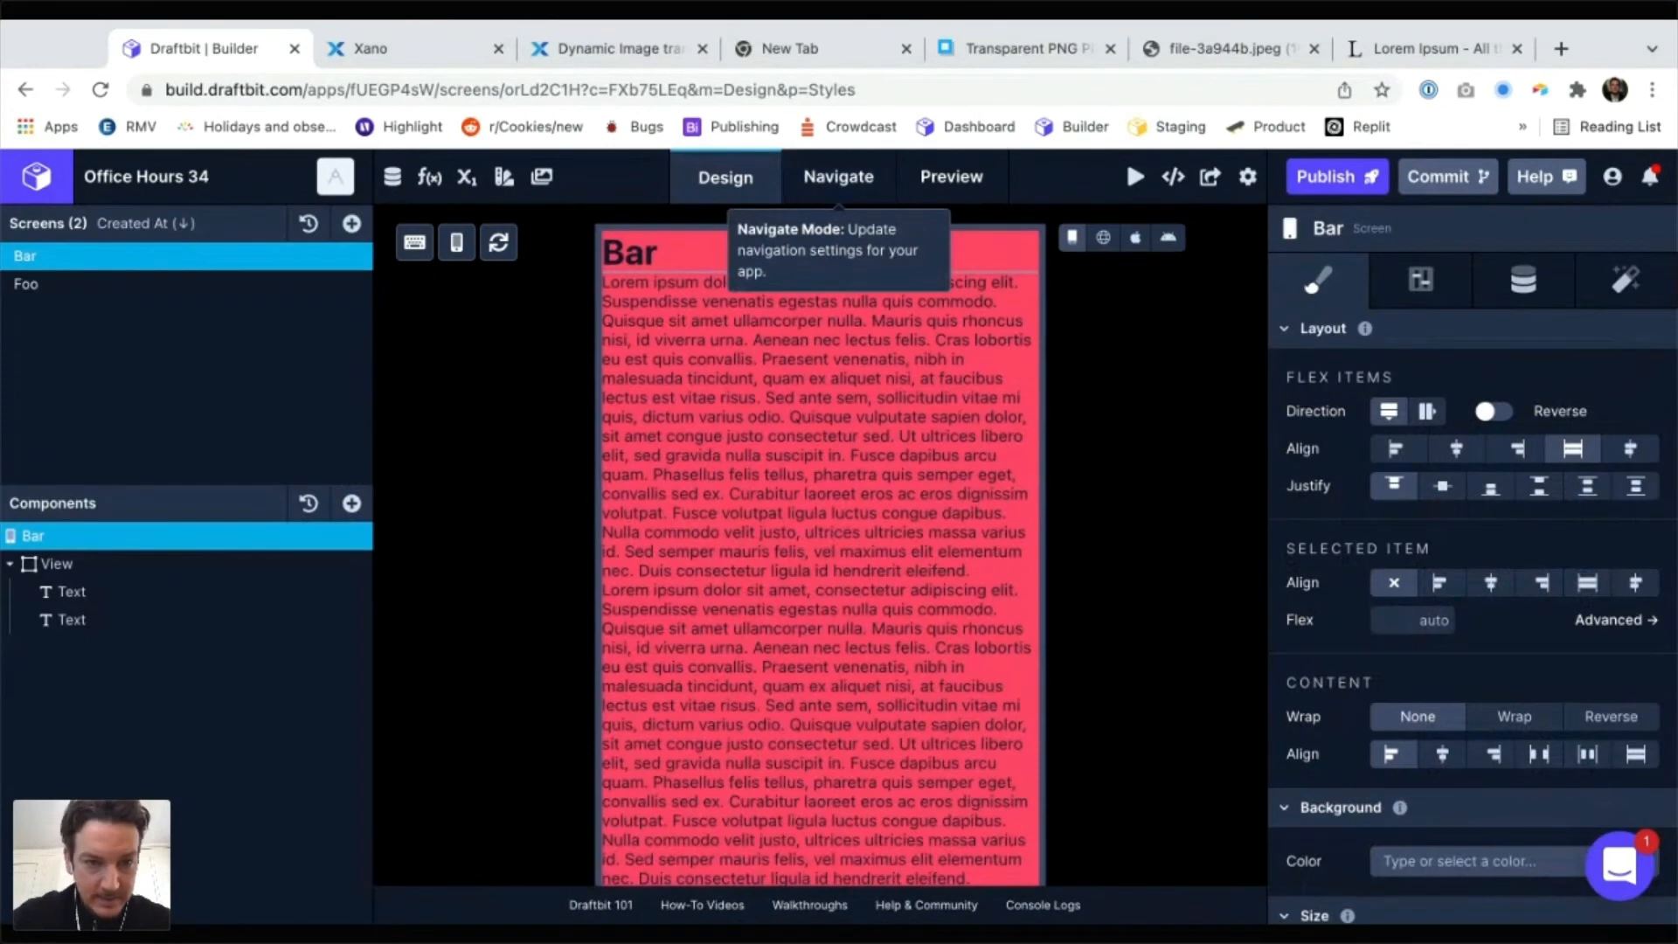
{"action": "left_click", "coordinate": [58, 564]}
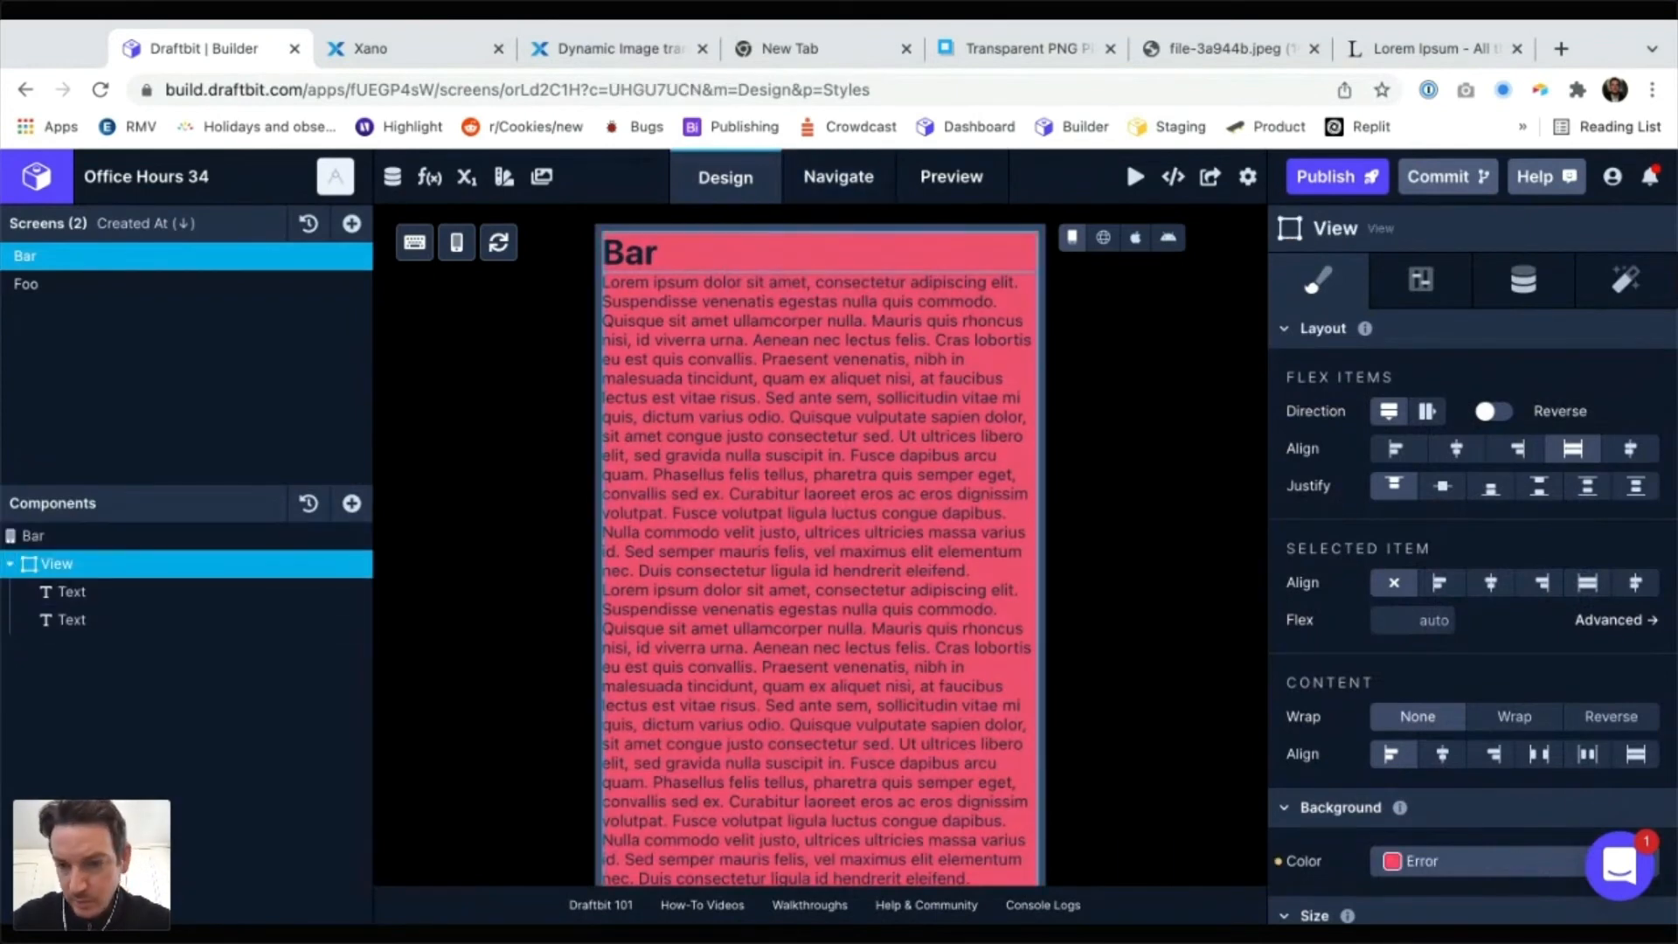
{"action": "left_click", "coordinate": [1477, 861]}
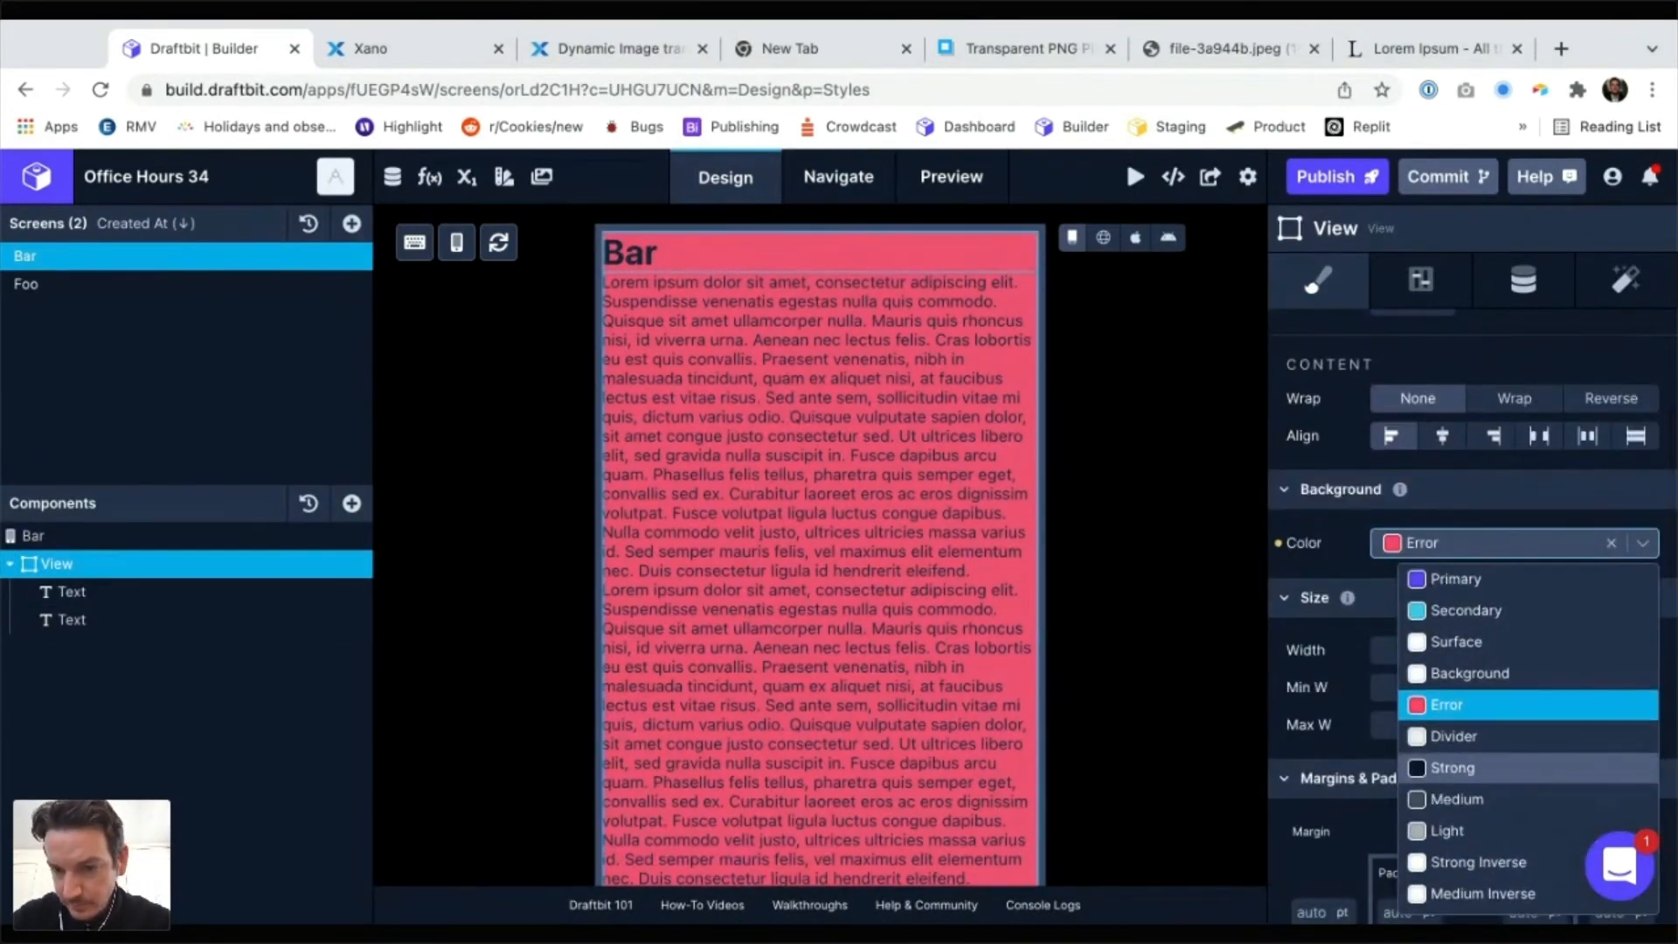
{"action": "left_click", "coordinate": [1459, 610]}
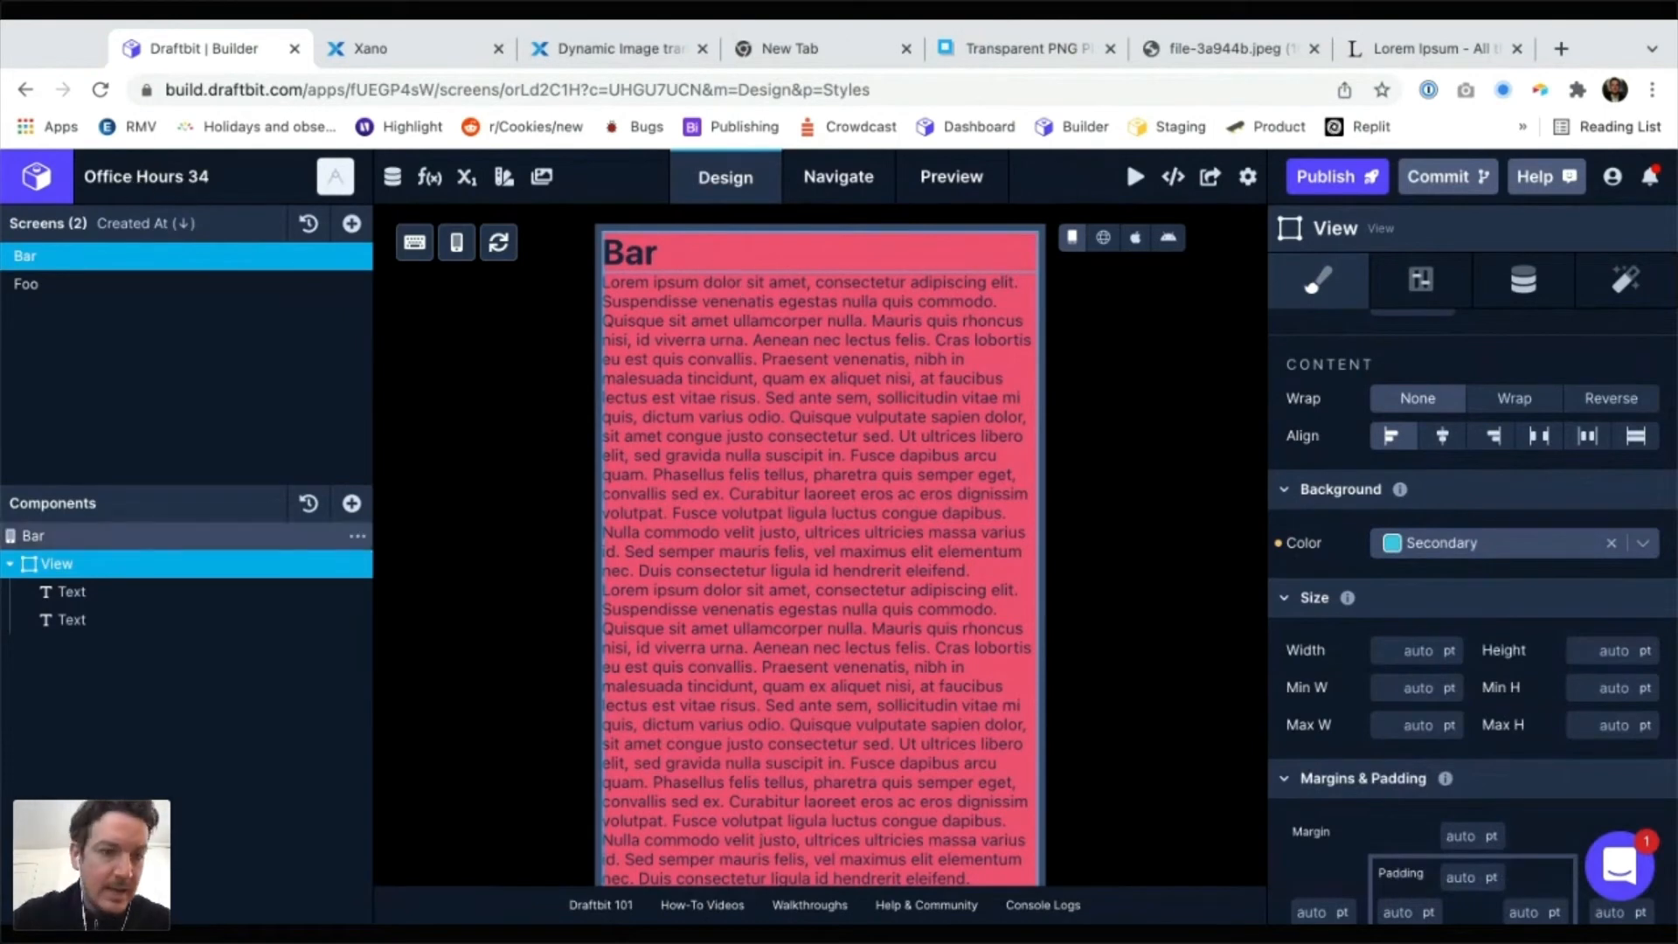
Set the Root Navigator's header mode to None and preview the app on the simulated iOS device
{"action": "left_click", "coordinate": [838, 176]}
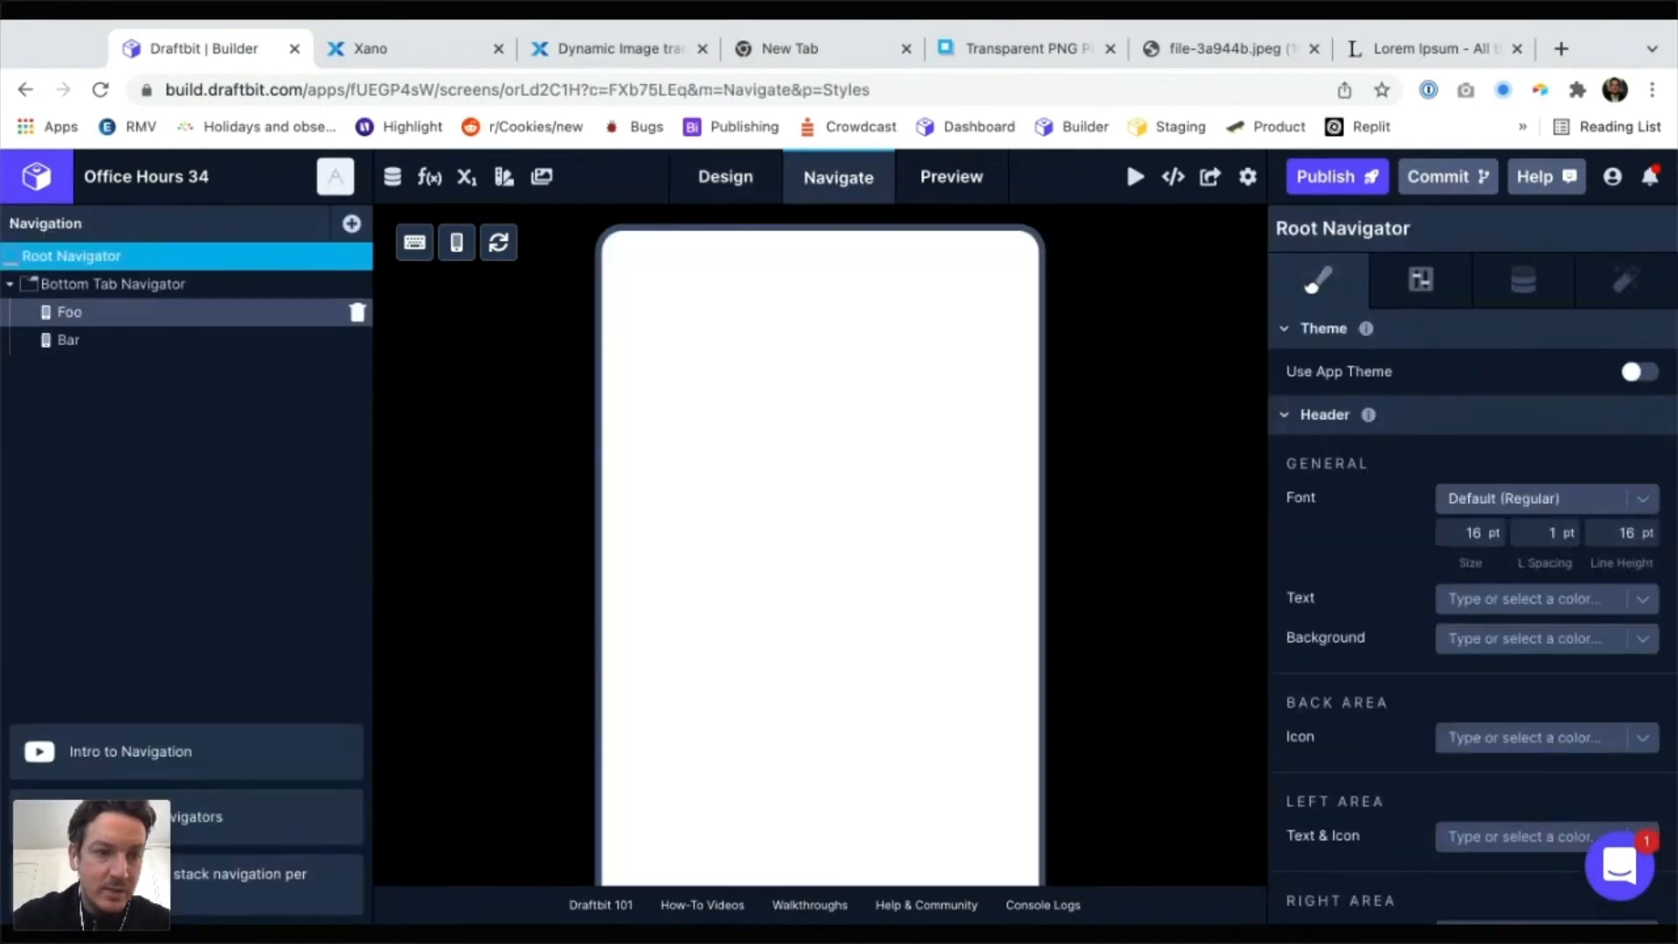
{"action": "left_click", "coordinate": [114, 283]}
{"action": "left_click", "coordinate": [79, 256]}
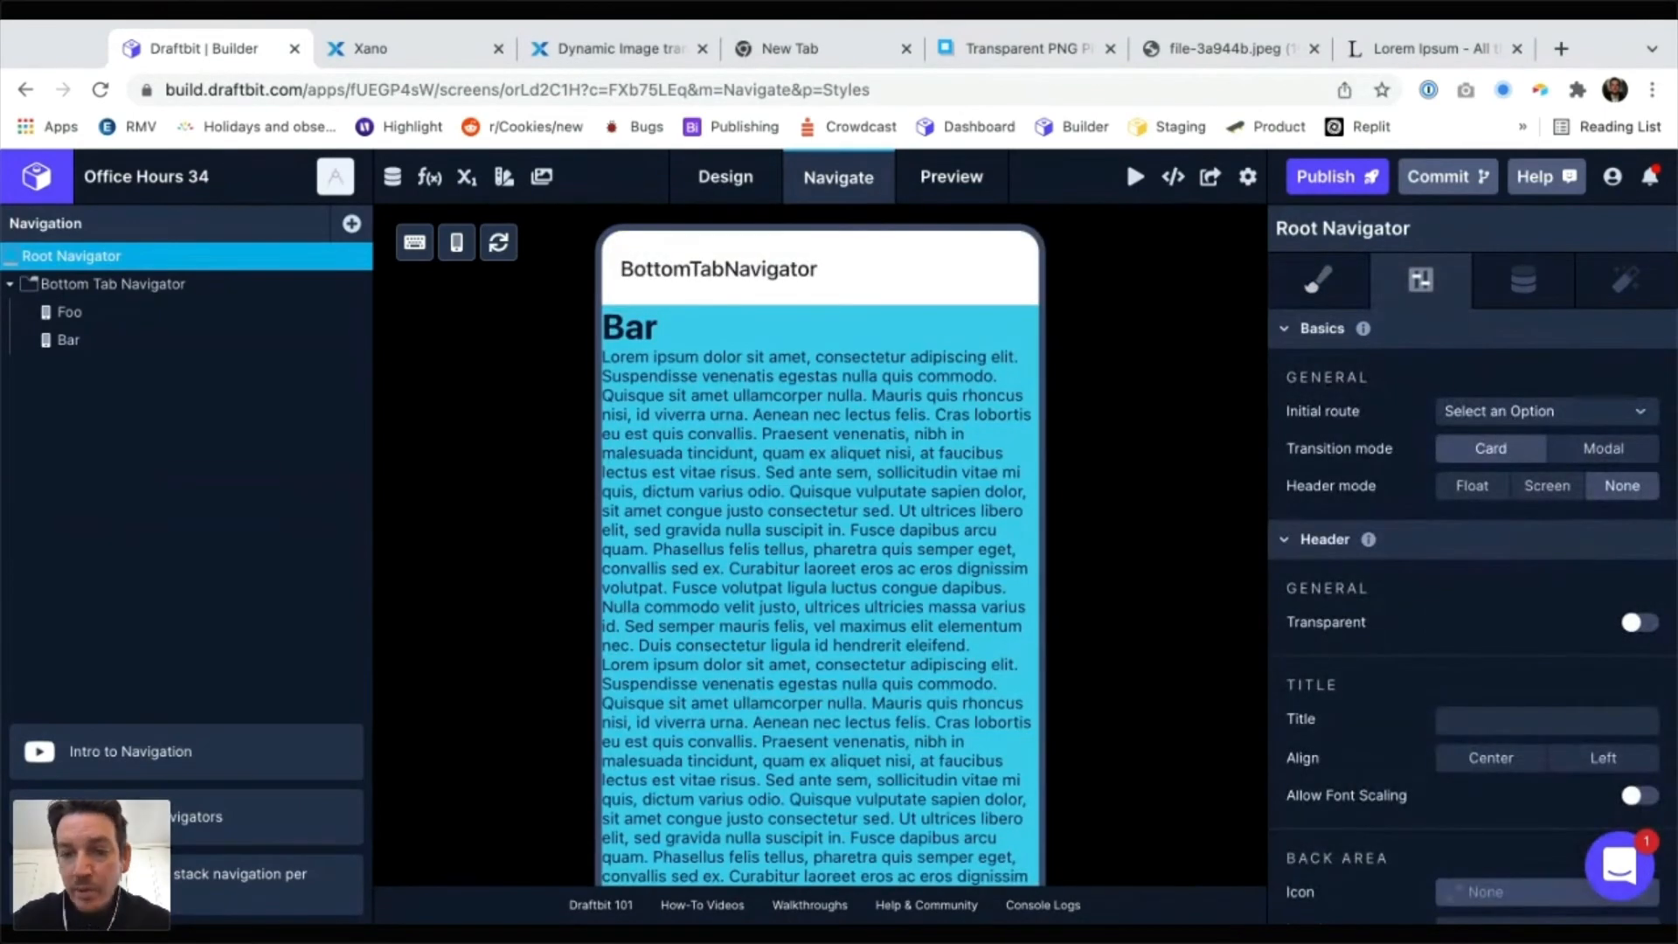
{"action": "left_click", "coordinate": [1622, 486]}
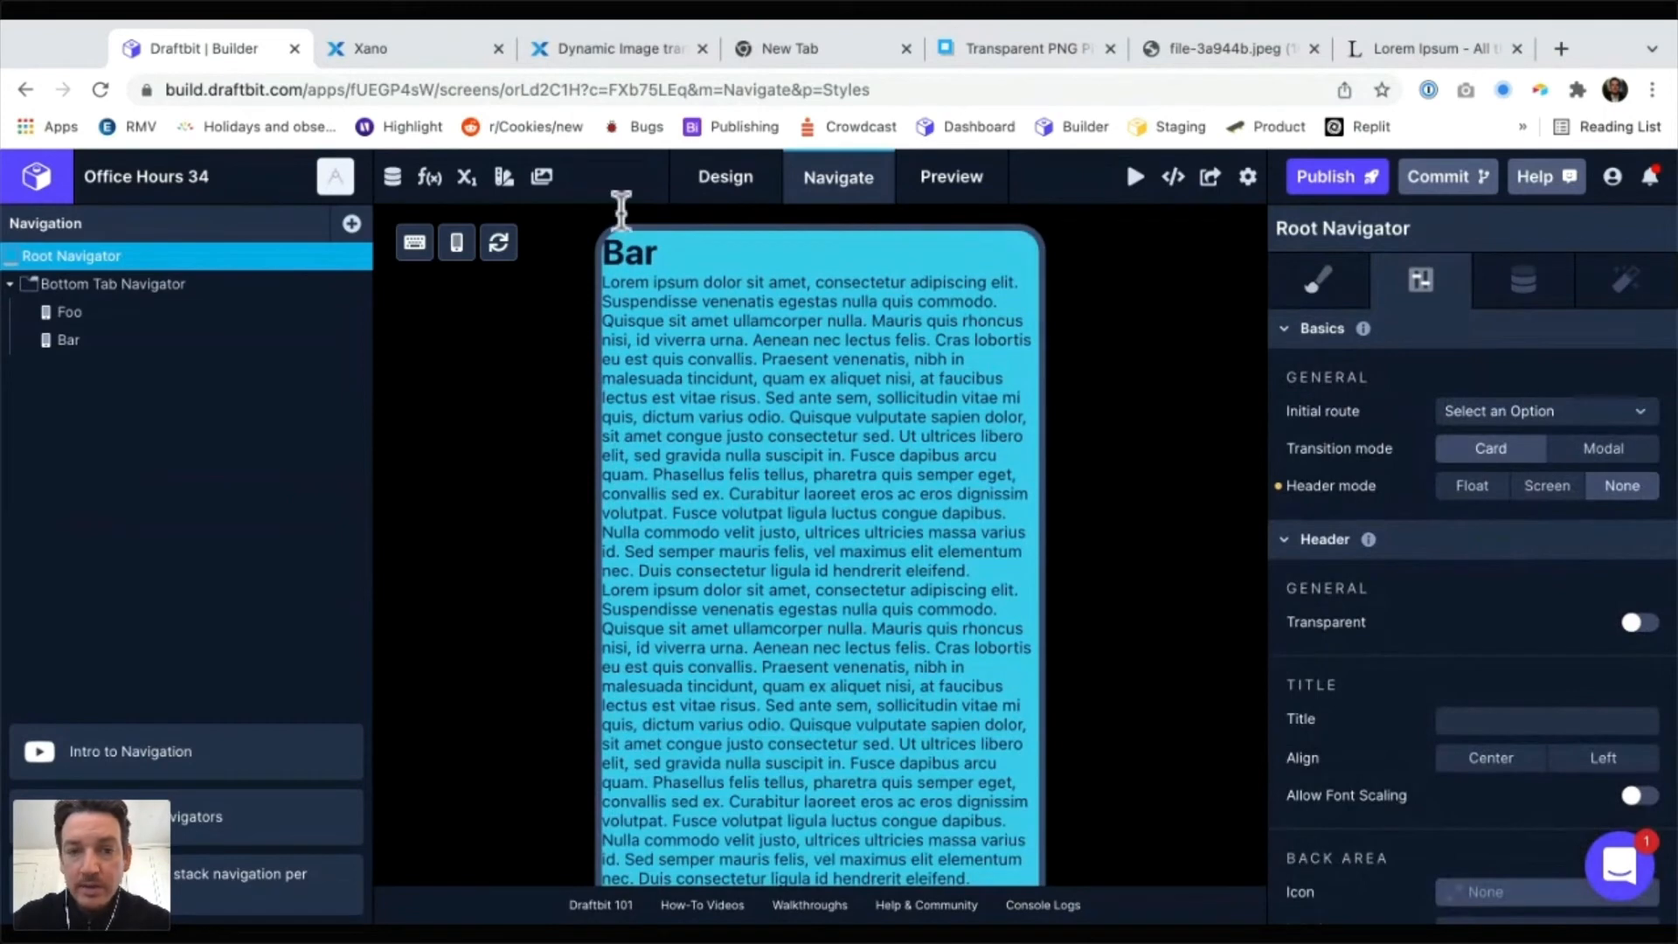
{"action": "left_click", "coordinate": [951, 177]}
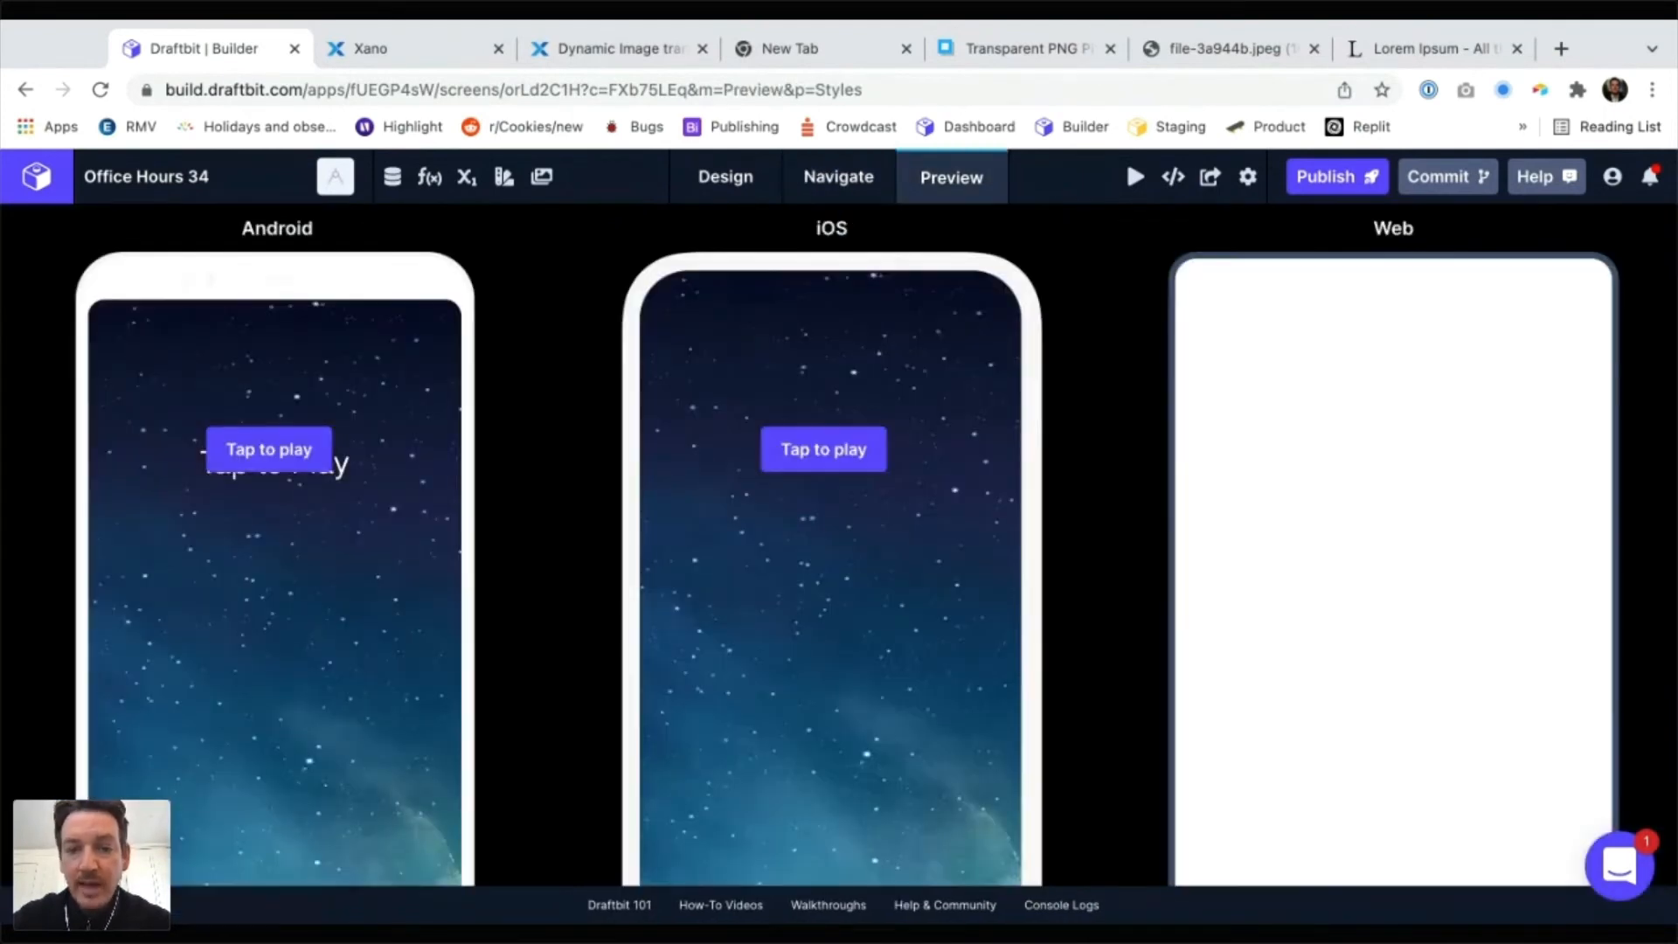
{"action": "left_click", "coordinate": [798, 438]}
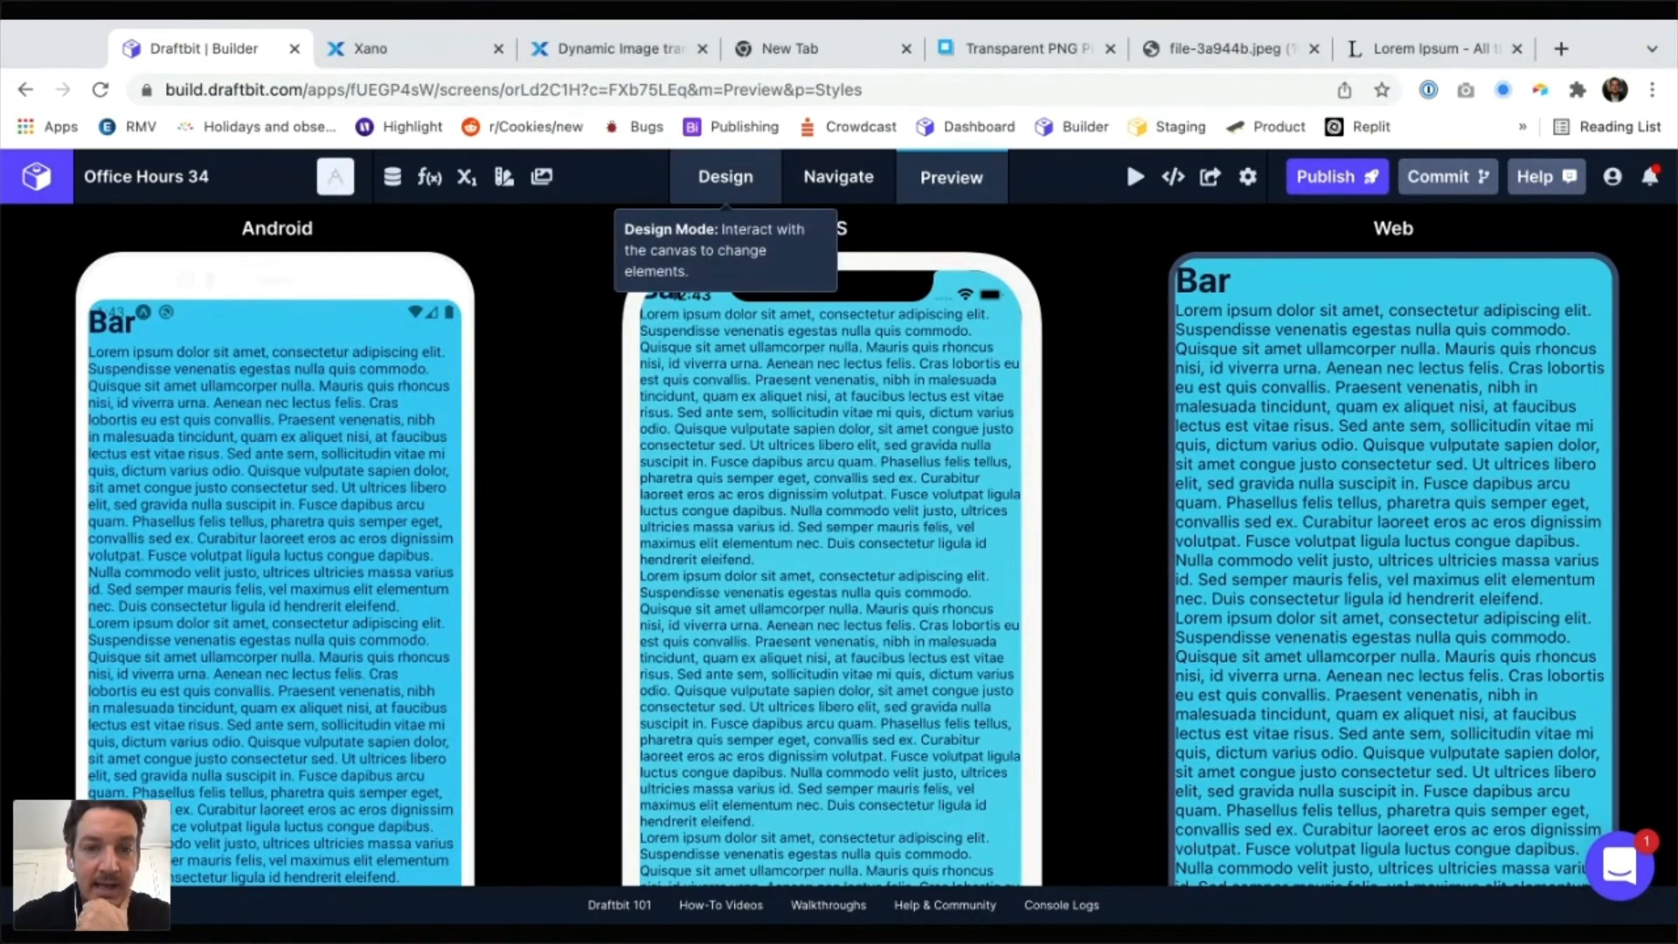
Enable Safe Area View in the Bar screen's advanced configuration
{"action": "left_click", "coordinate": [725, 177]}
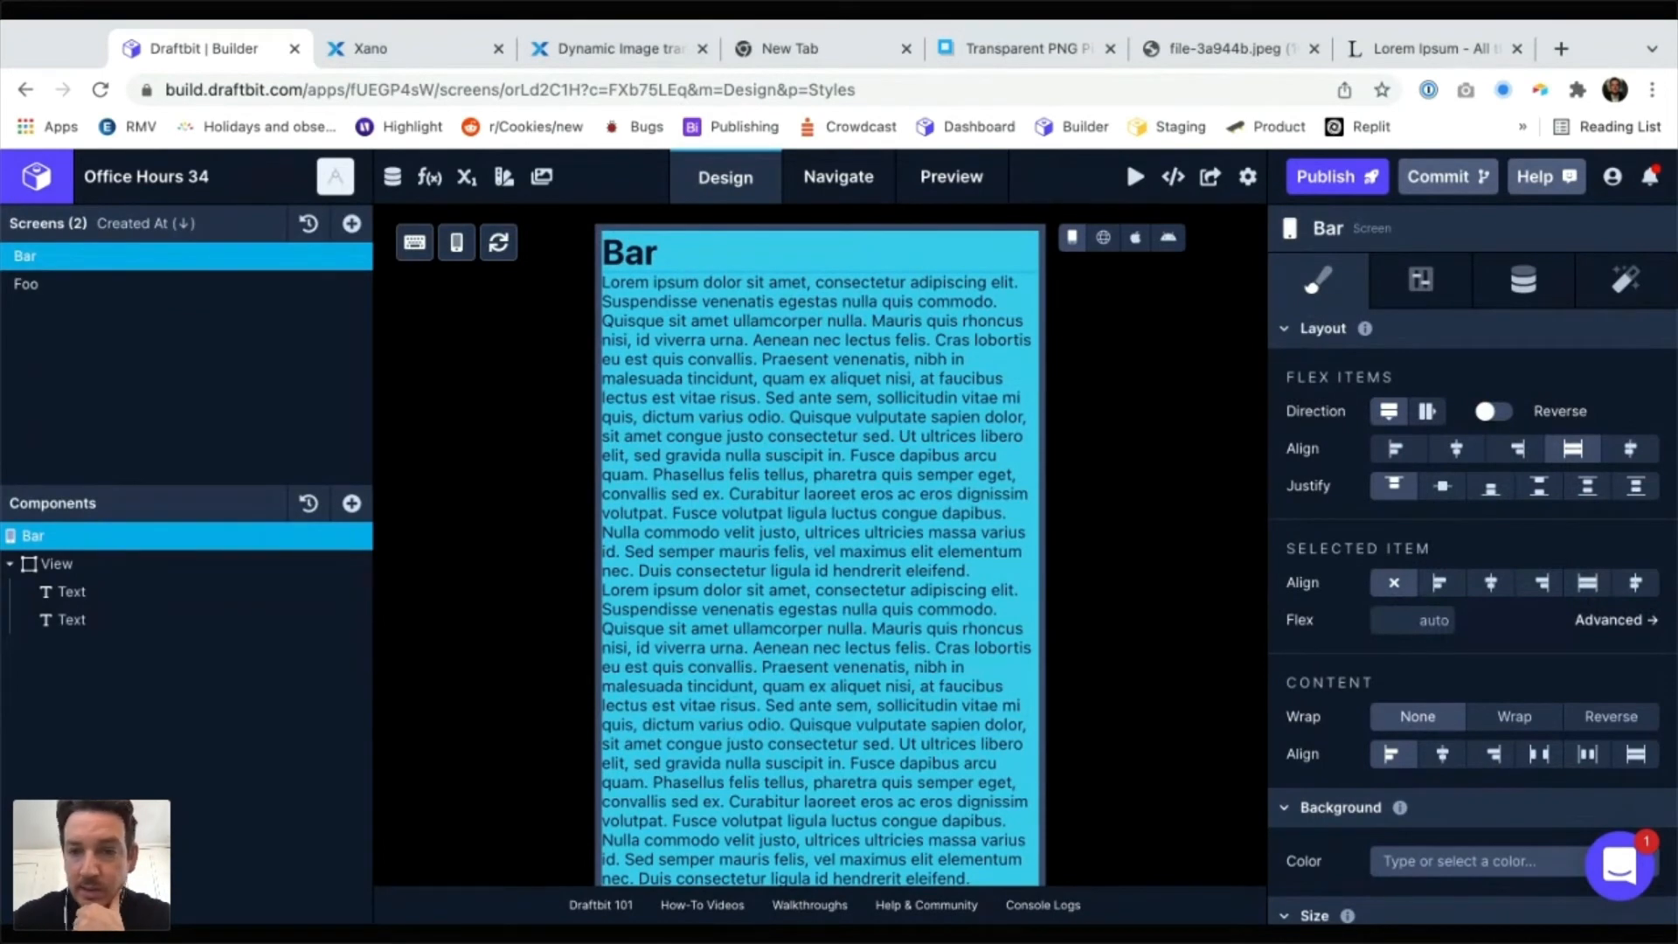
{"action": "left_click", "coordinate": [1421, 280]}
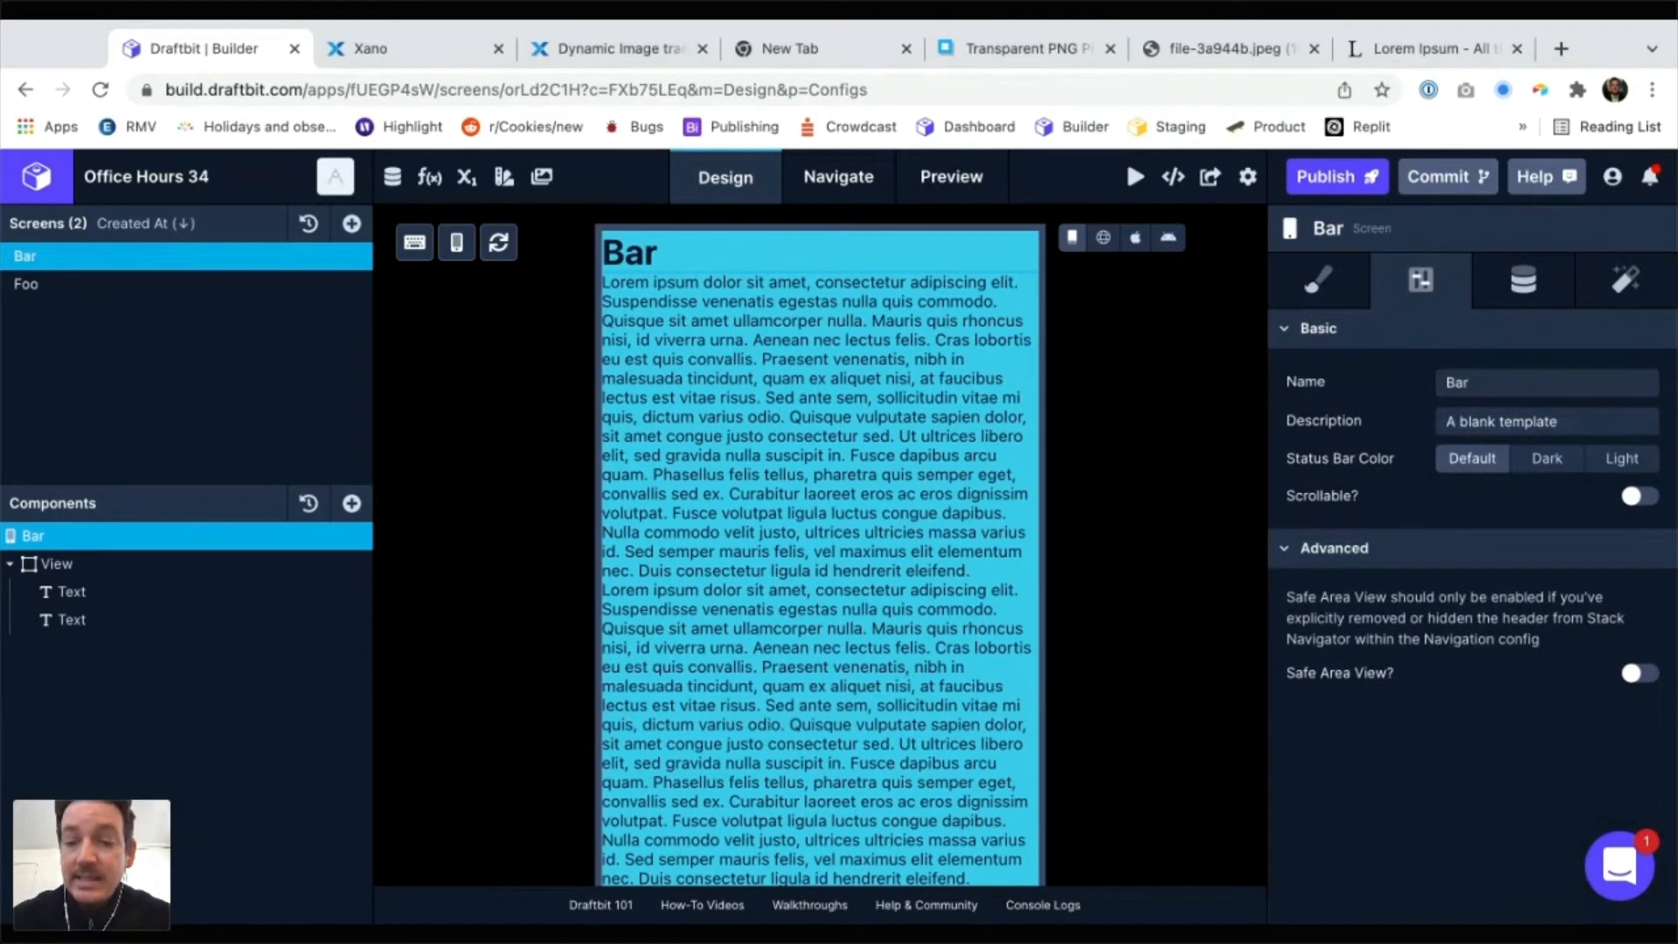
{"action": "left_click", "coordinate": [1639, 673]}
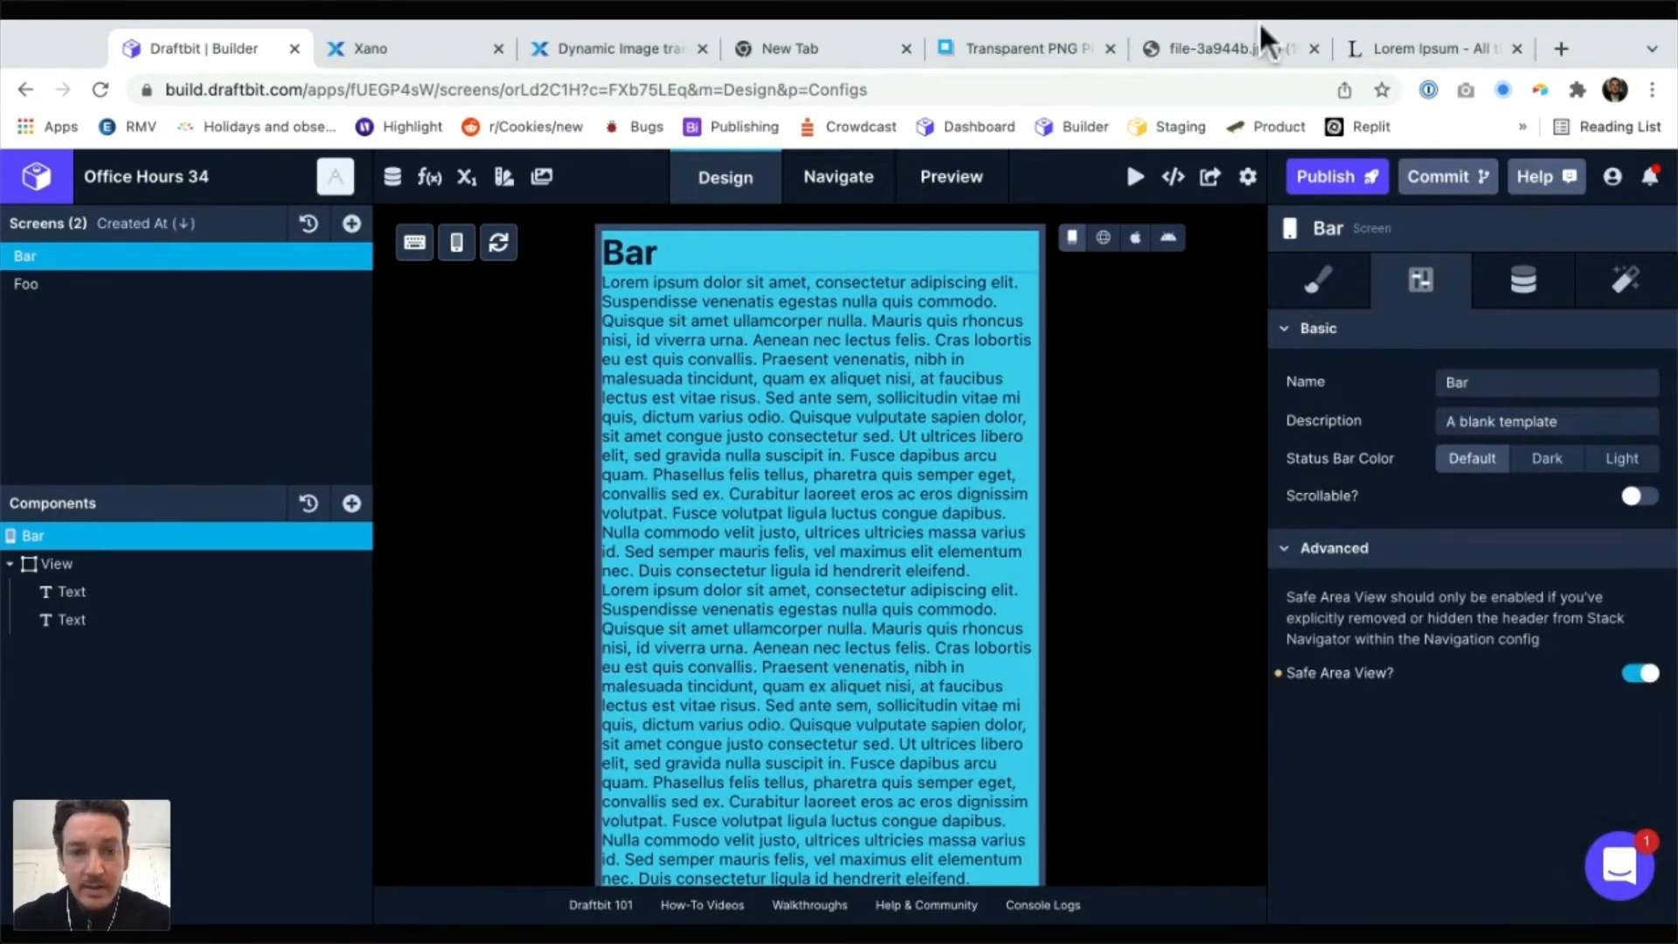
Preview the Bar screen with its safe area on the simulated iOS and Android devices
{"action": "left_click", "coordinate": [952, 177]}
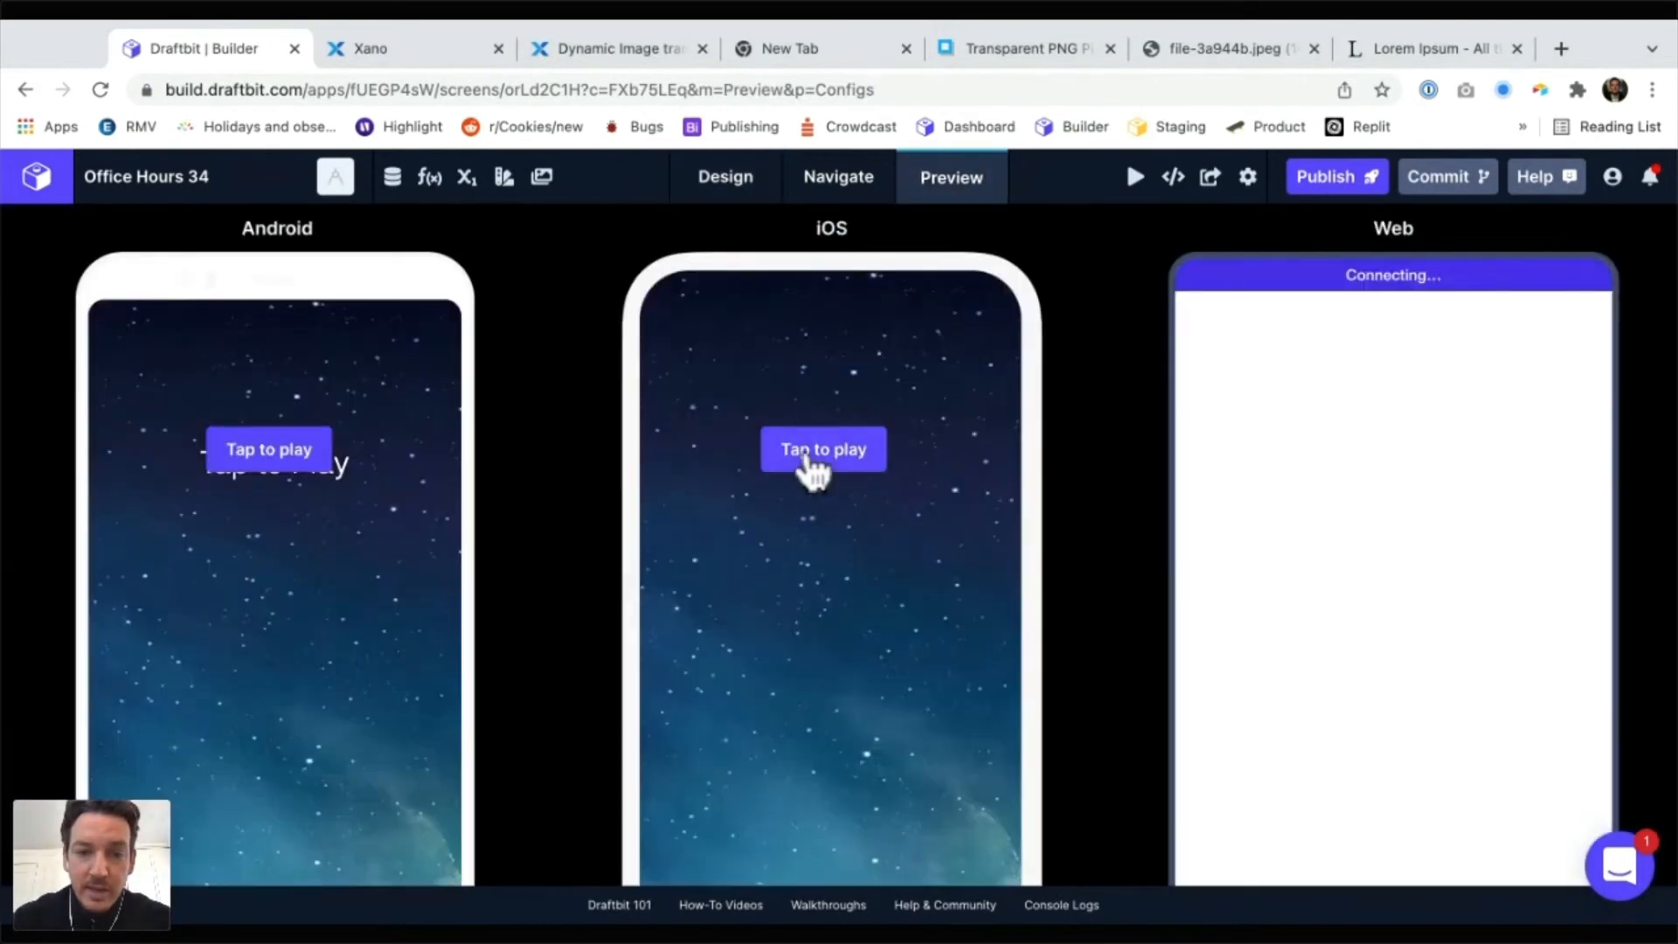
{"action": "left_click", "coordinate": [808, 458]}
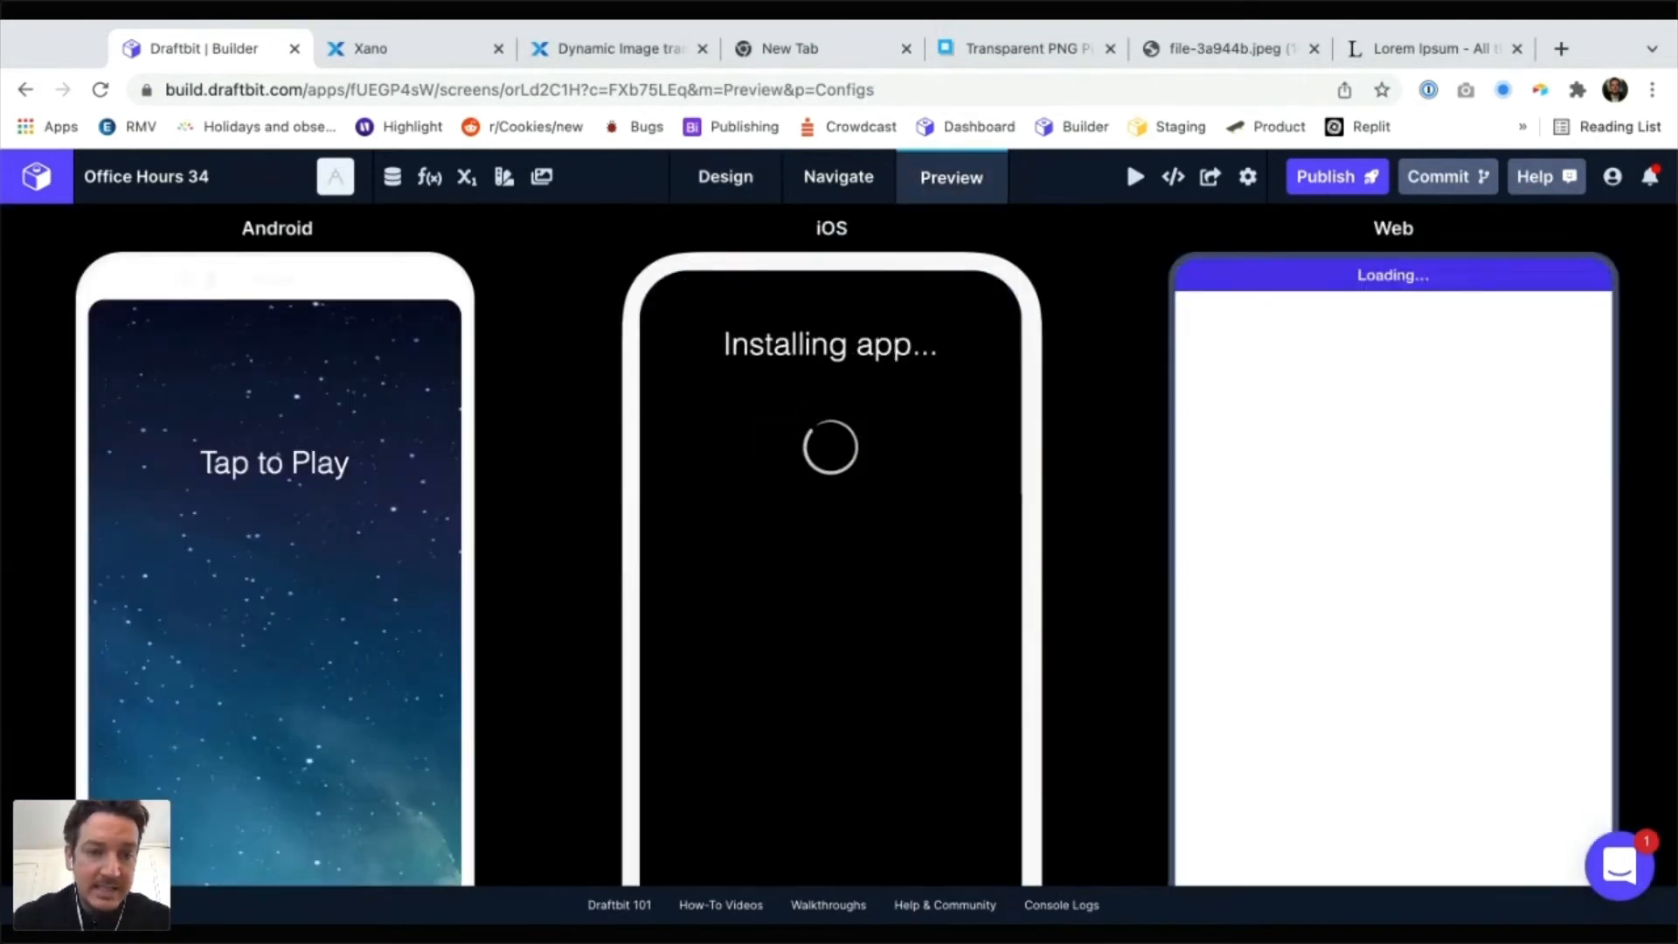
{"action": "left_click", "coordinate": [278, 461]}
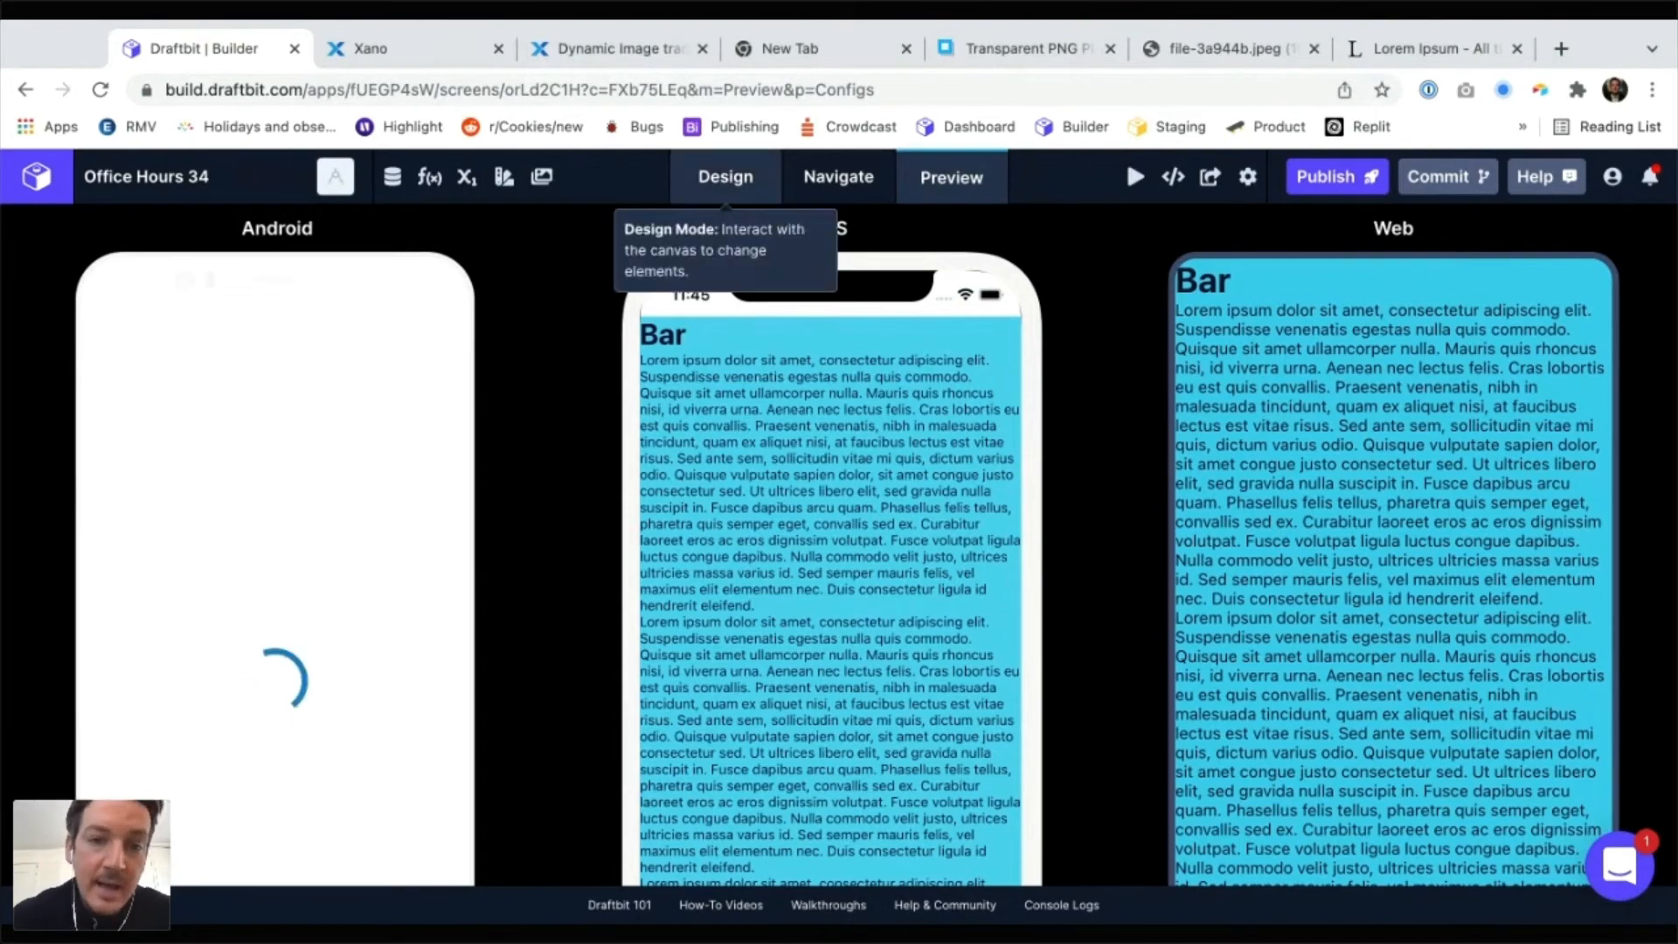
Make the Bar screen scrollable and check its text in the design canvas down to the end
{"action": "left_click", "coordinate": [725, 179]}
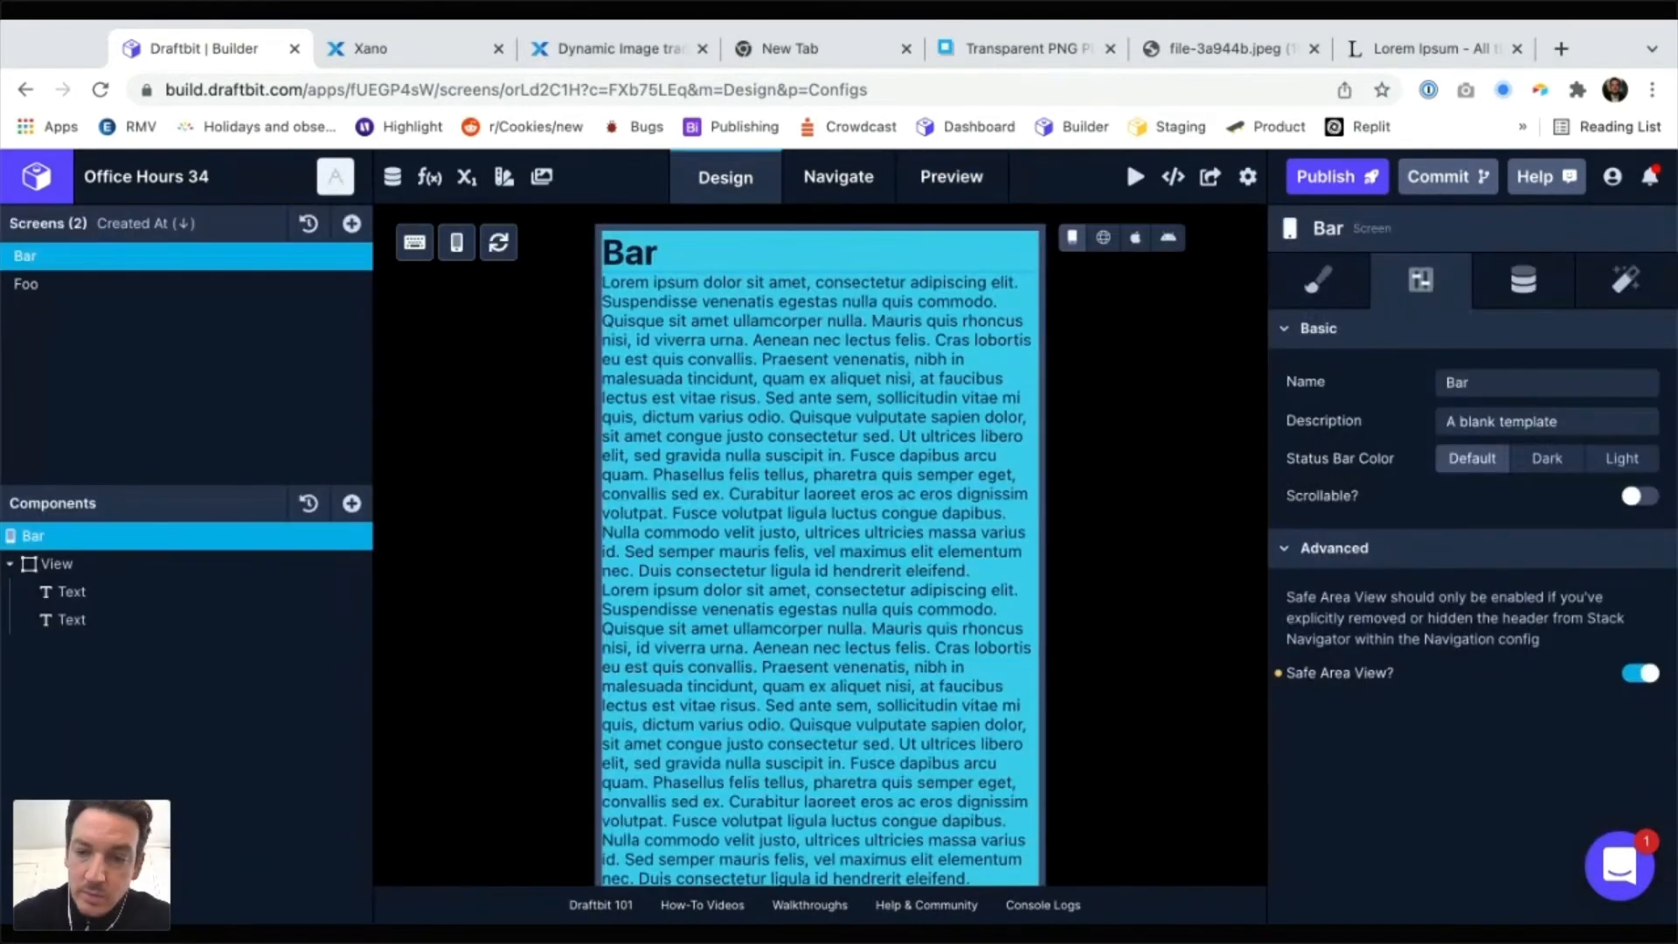
{"action": "left_click", "coordinate": [1639, 495]}
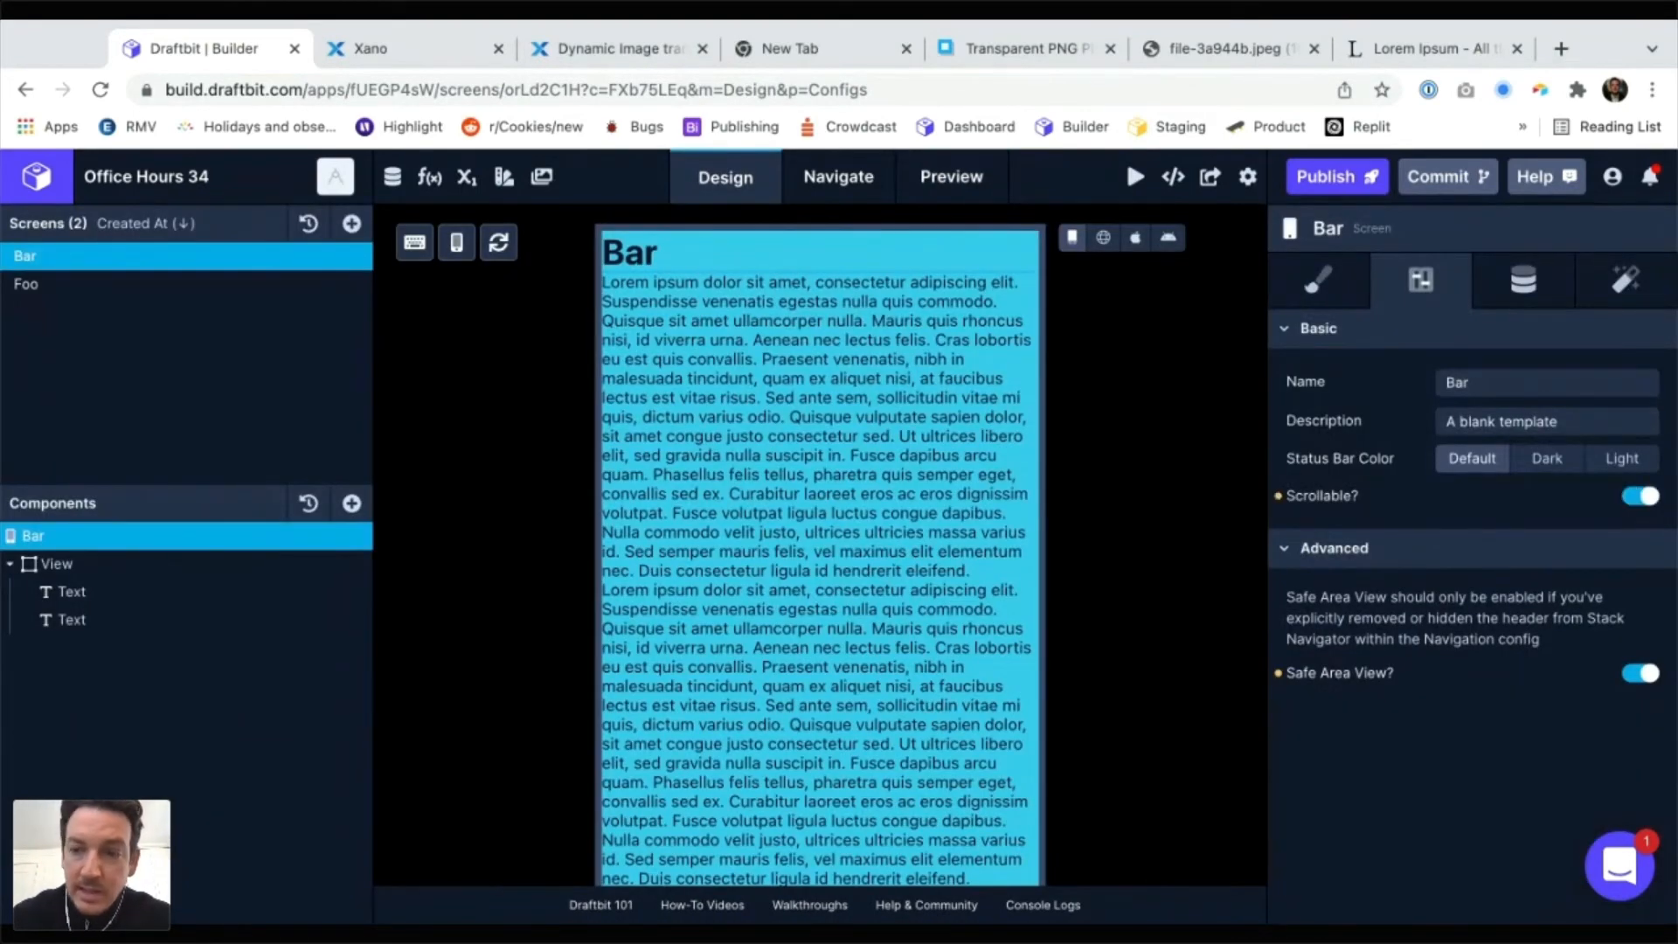
{"action": "scroll", "coordinate": [594, 778], "scroll_direction": "down", "scroll_amount": 1}
{"action": "scroll", "coordinate": [598, 780], "scroll_direction": "down", "scroll_amount": 5}
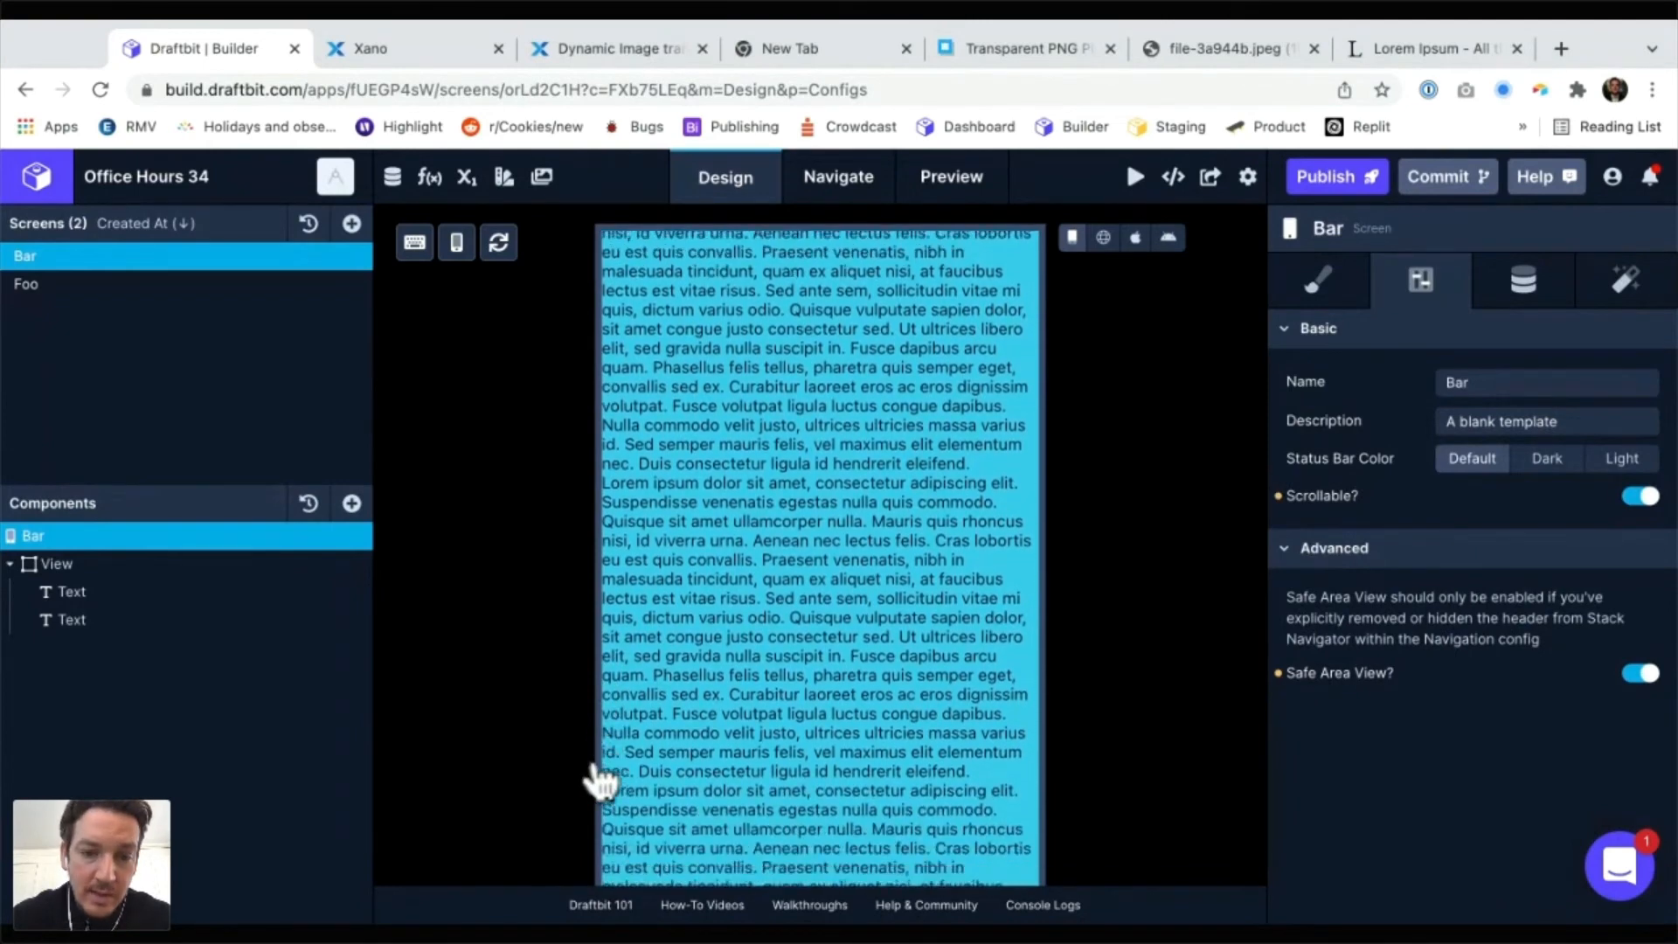
{"action": "scroll", "coordinate": [599, 780], "scroll_direction": "down", "scroll_amount": 5}
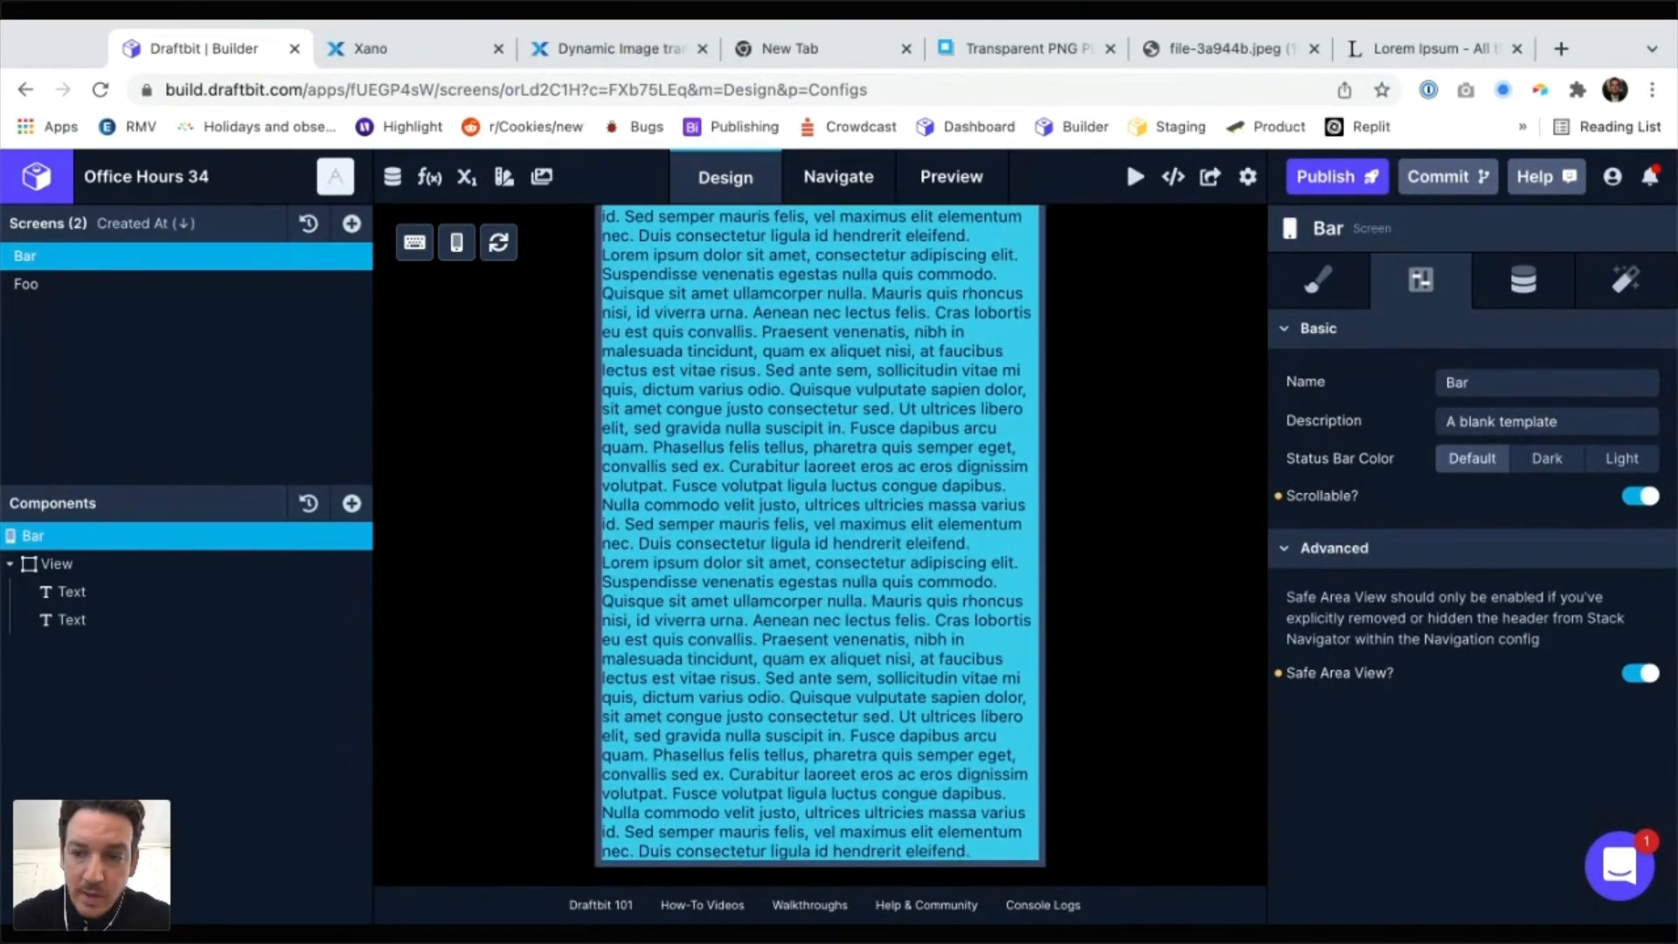
Turn the Bar screen's Scrollable option off and back on, searching the available components for "scro" in between
{"action": "left_click", "coordinate": [1639, 496]}
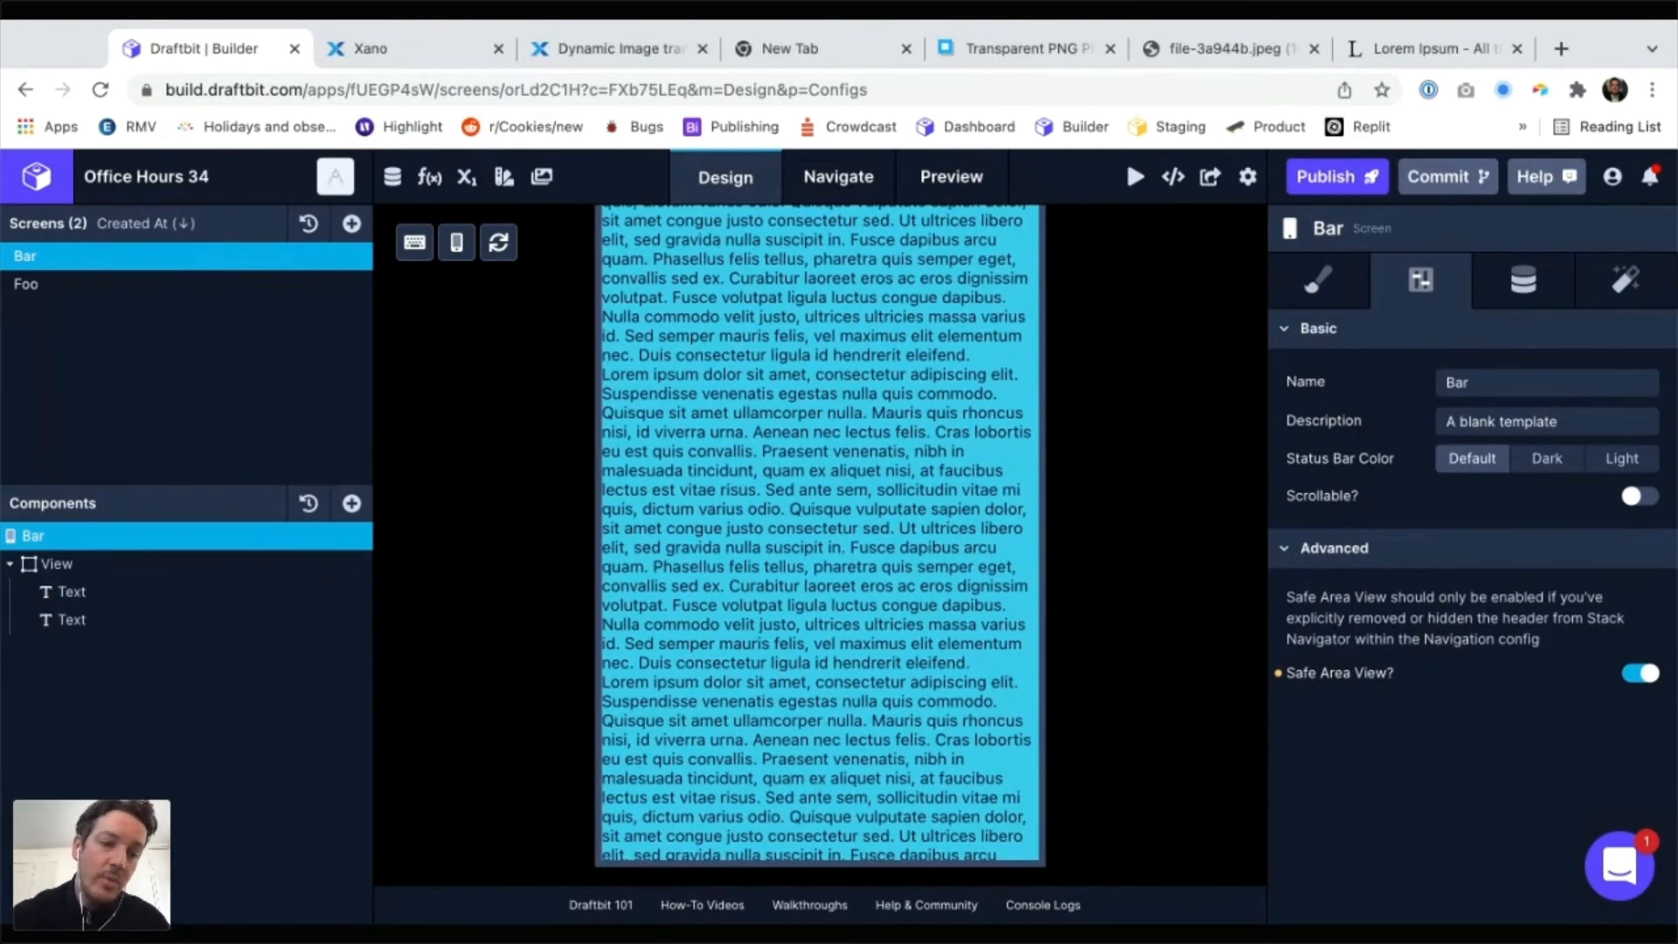
{"action": "left_click", "coordinate": [351, 502]}
{"action": "type", "text": "scro"}
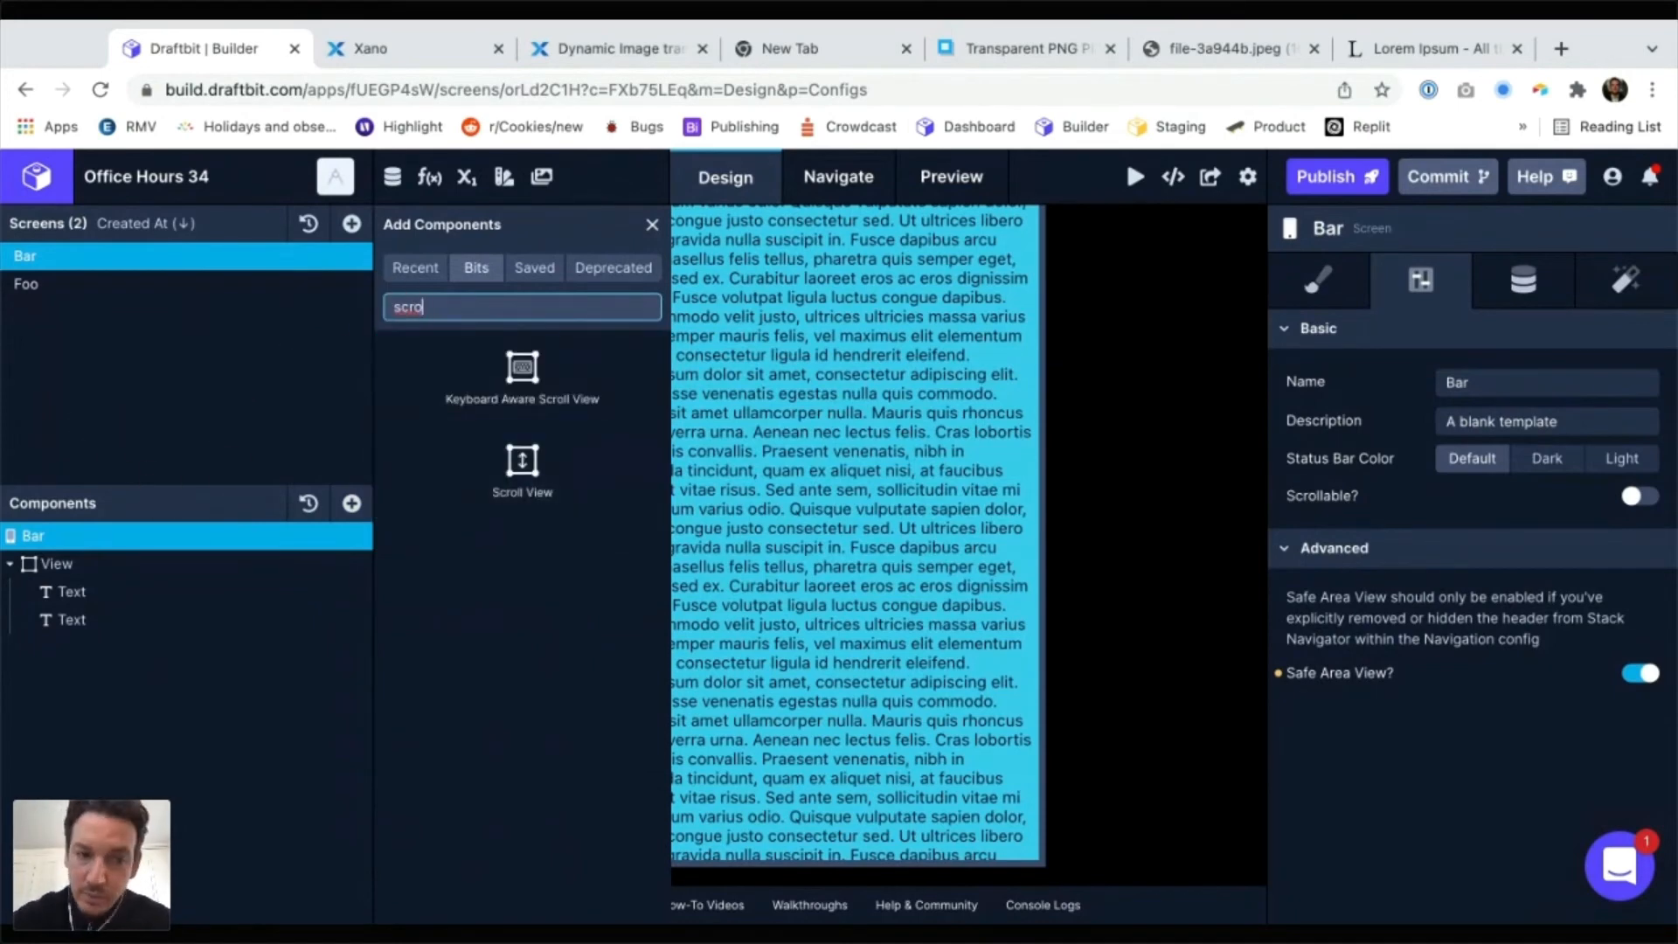
{"action": "key", "text": "Escape"}
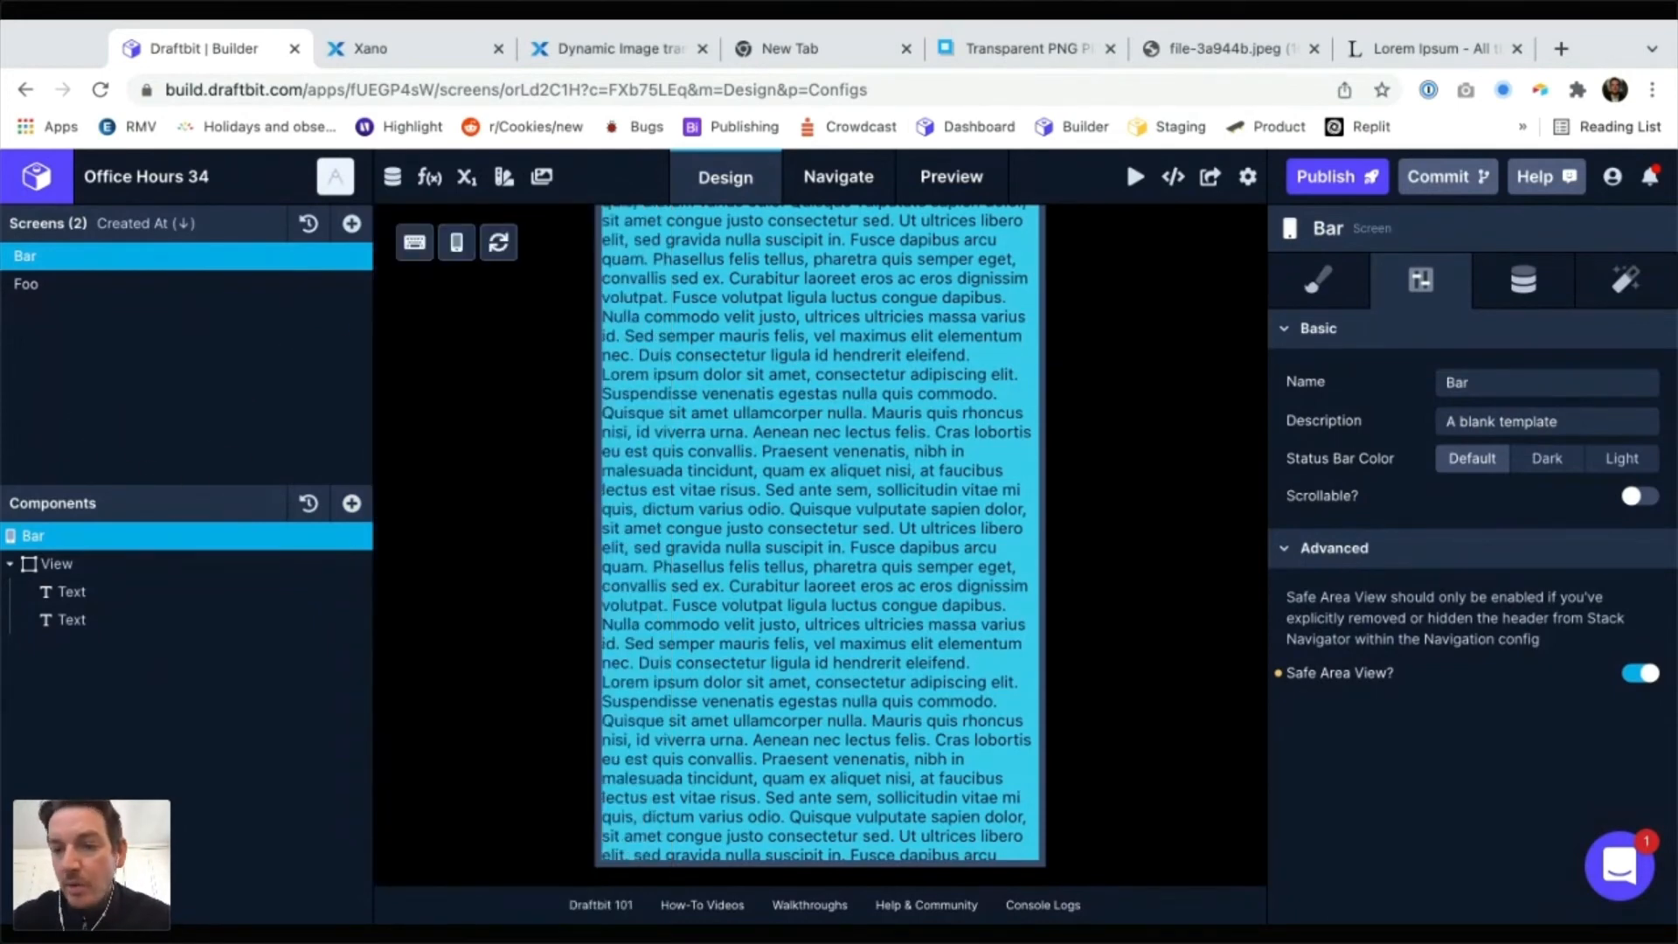
{"action": "left_click", "coordinate": [1640, 496]}
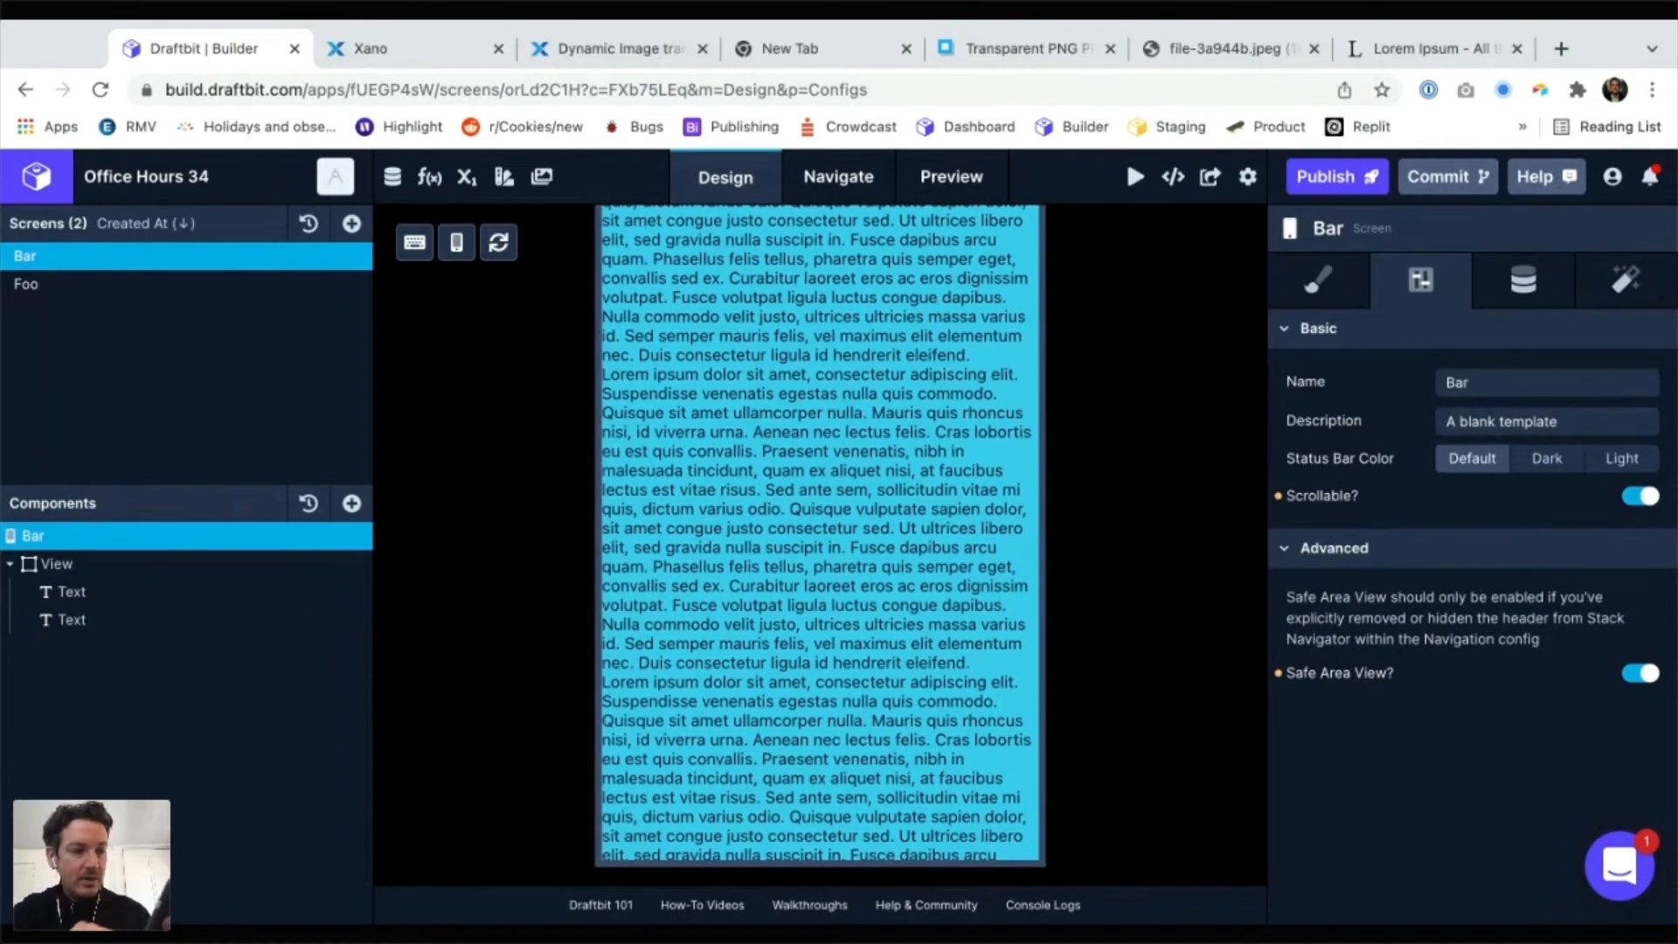
Launch the iOS preview and examine how the scrollable Bar screen and its bottom tabs behave in the web preview
{"action": "left_click", "coordinate": [951, 176]}
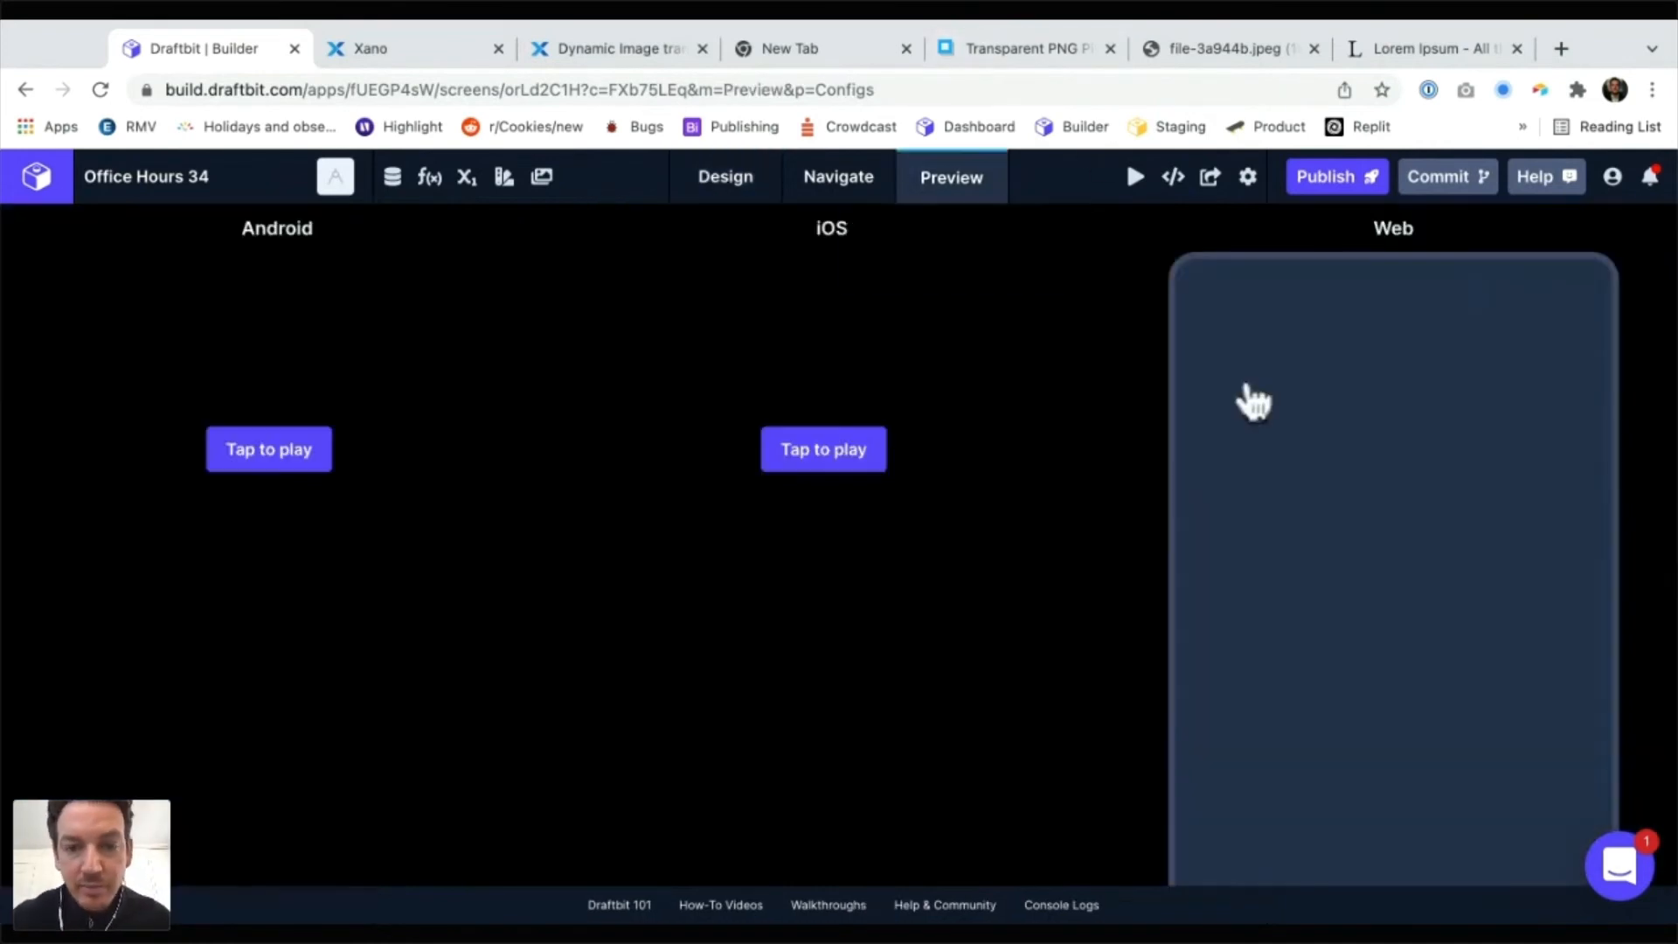
{"action": "left_click", "coordinate": [828, 444]}
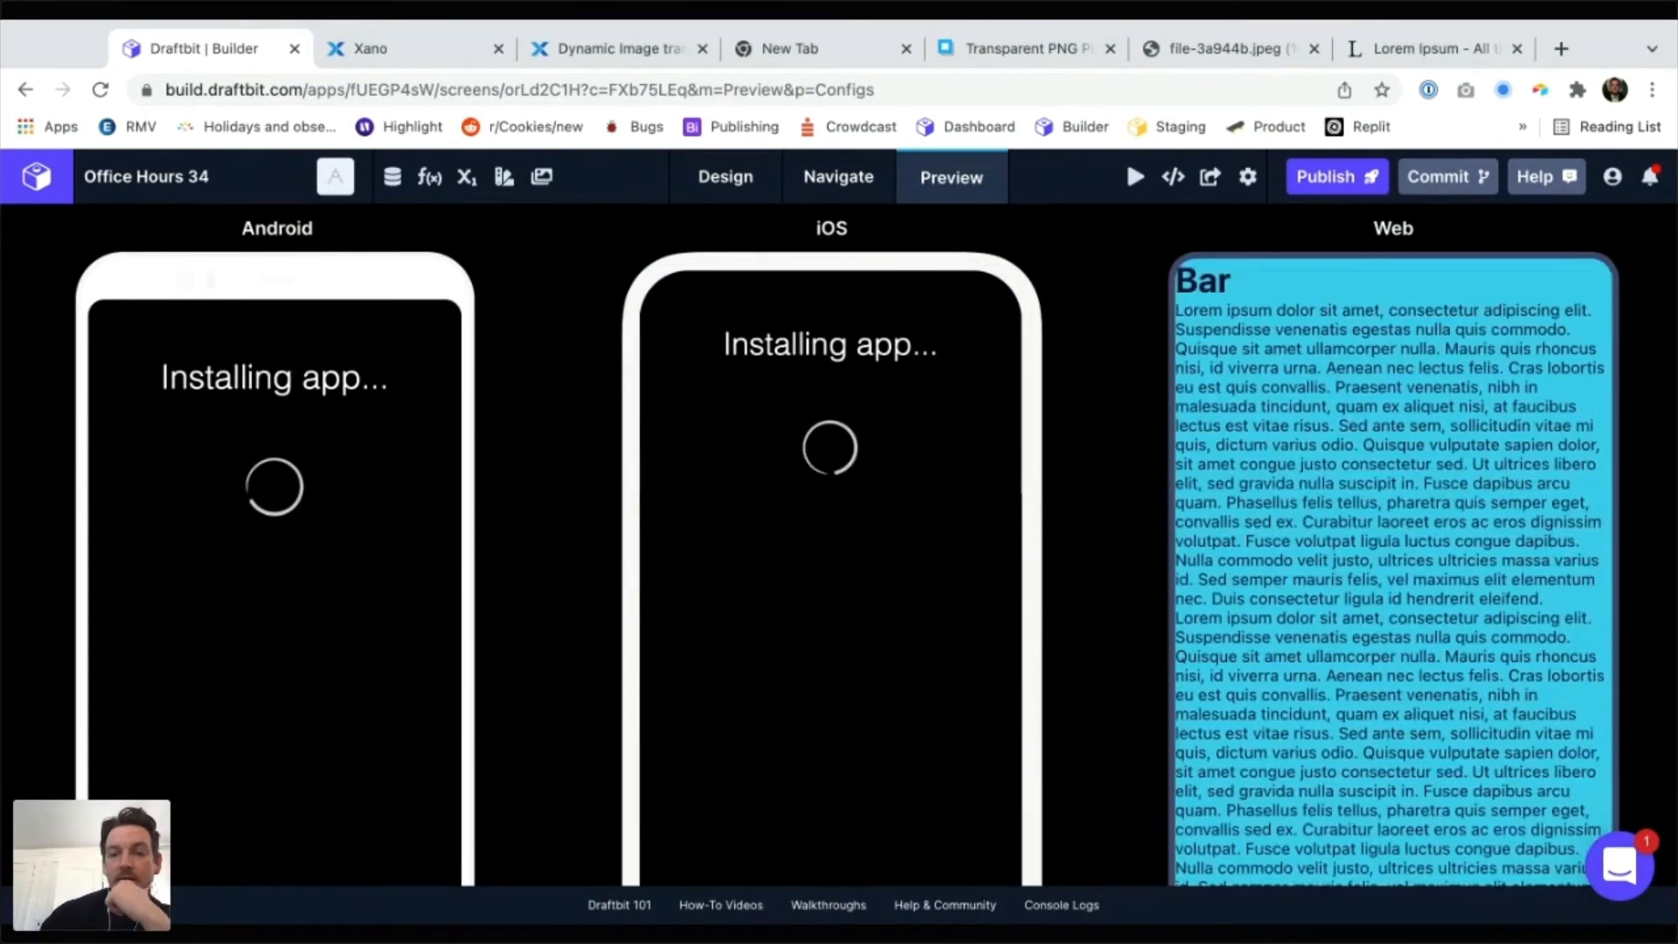
{"action": "scroll", "coordinate": [1393, 572], "scroll_direction": "down", "scroll_amount": 1}
{"action": "scroll", "coordinate": [1393, 571], "scroll_direction": "down", "scroll_amount": 8}
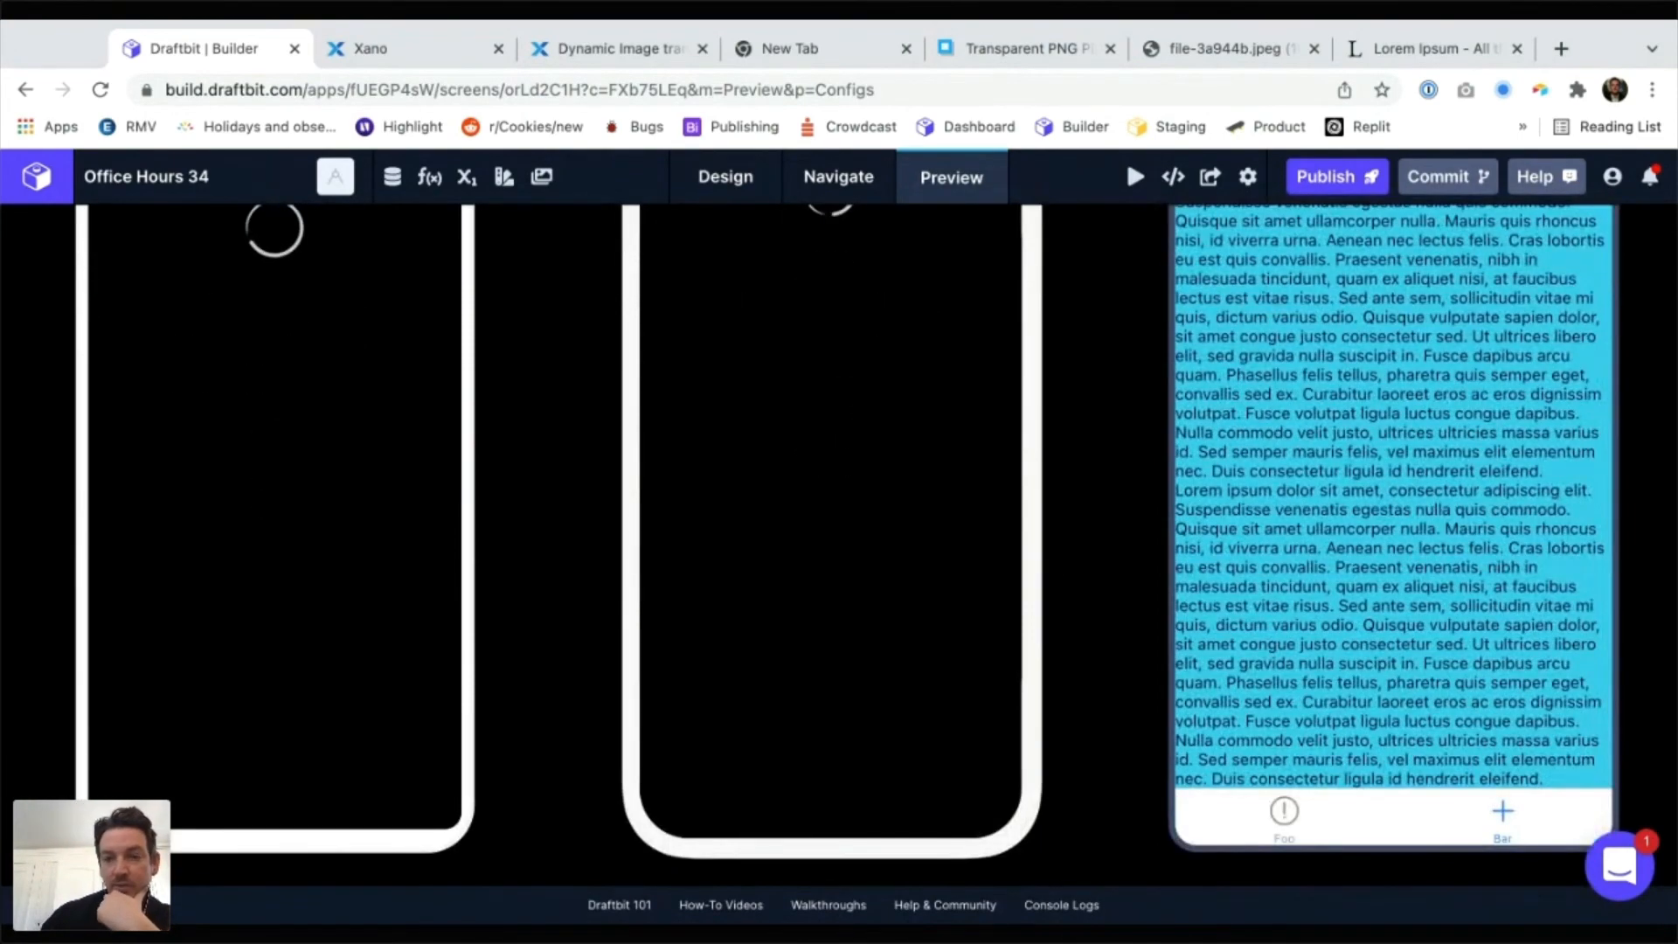
{"action": "scroll", "coordinate": [1393, 572], "scroll_direction": "up", "scroll_amount": 6}
{"action": "scroll", "coordinate": [1393, 571], "scroll_direction": "down", "scroll_amount": 10}
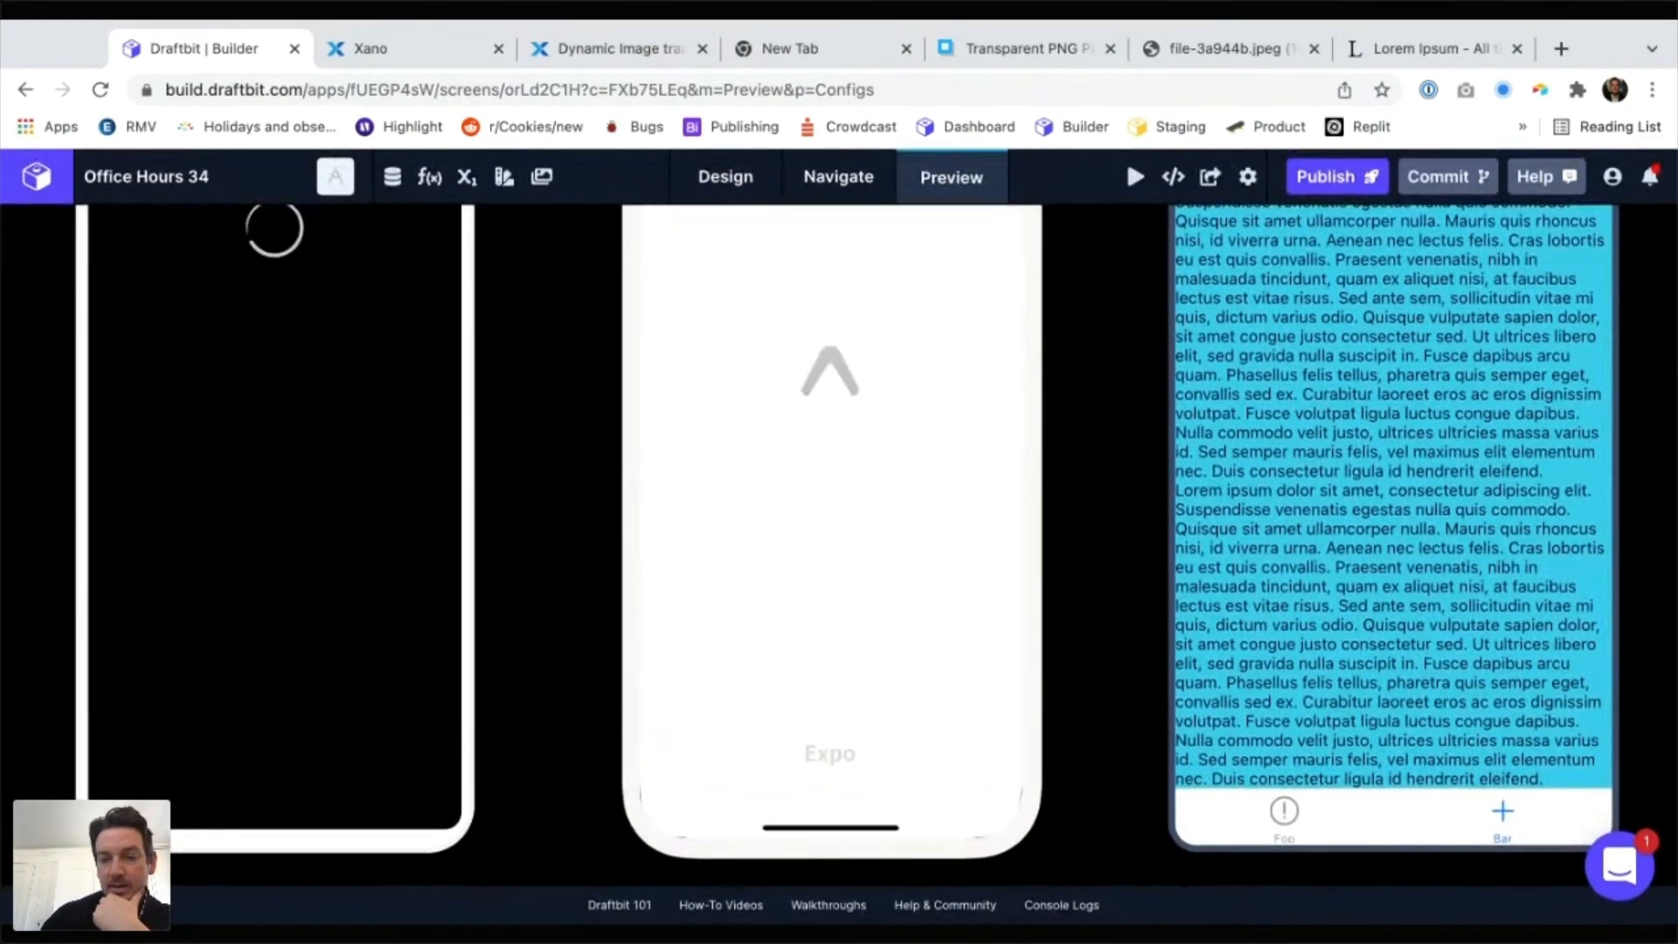
{"action": "scroll", "coordinate": [1393, 571], "scroll_direction": "up", "scroll_amount": 5}
{"action": "scroll", "coordinate": [1394, 572], "scroll_direction": "down", "scroll_amount": 5}
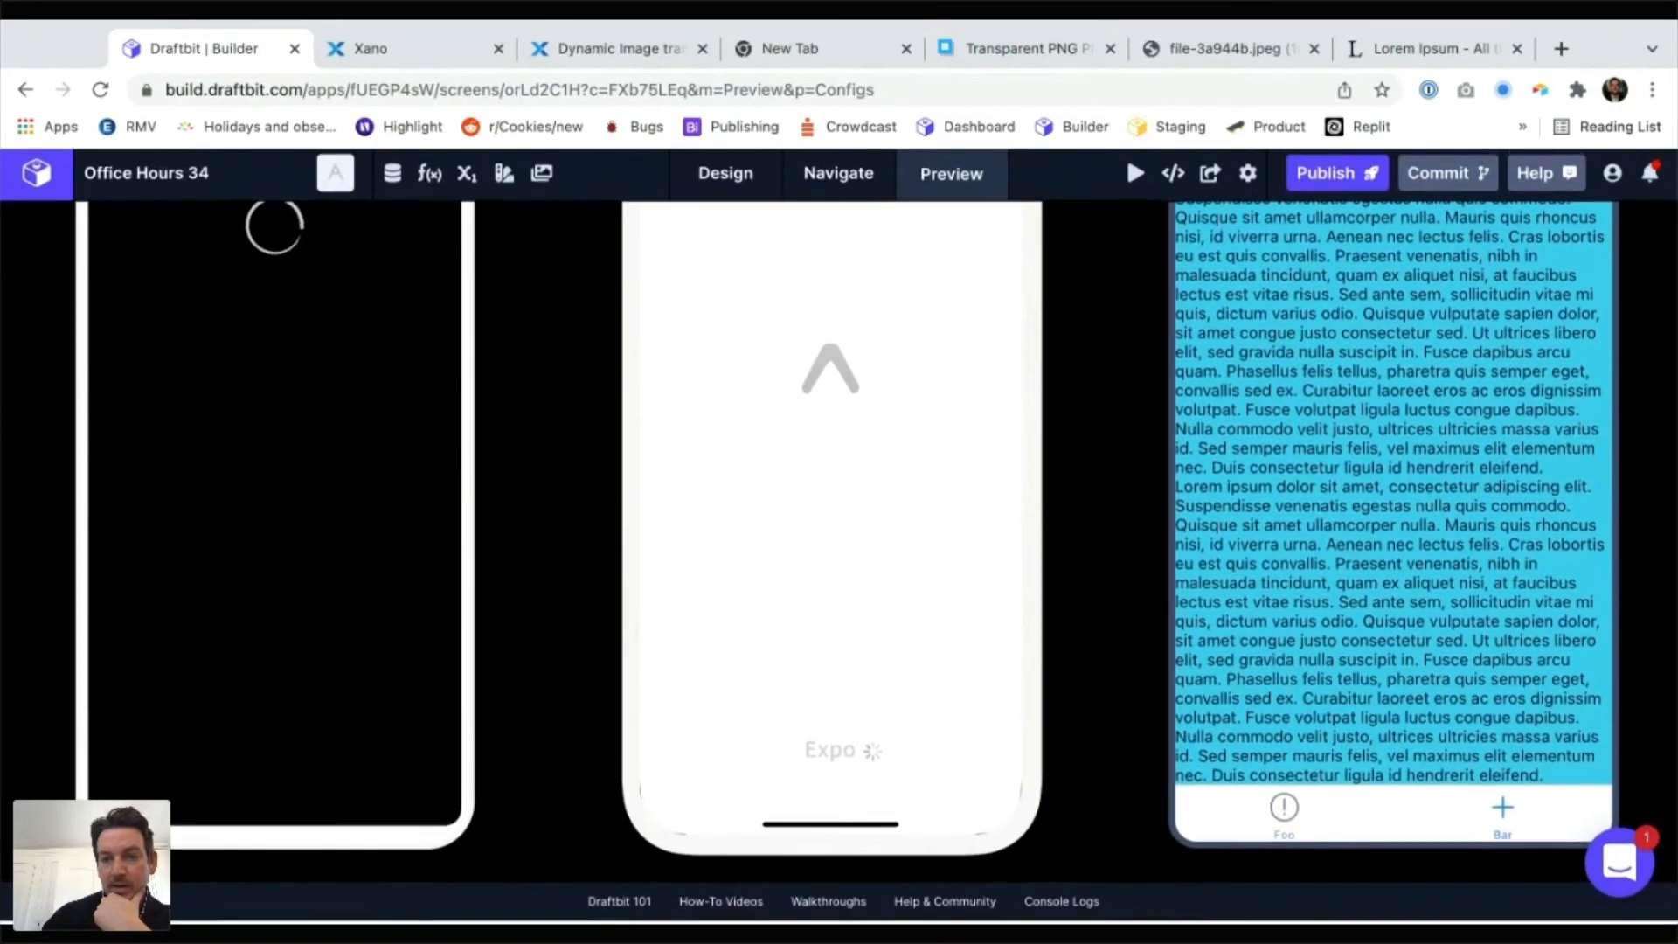
{"action": "scroll", "coordinate": [1393, 571], "scroll_direction": "up", "scroll_amount": 10}
{"action": "scroll", "coordinate": [1393, 572], "scroll_direction": "down", "scroll_amount": 5}
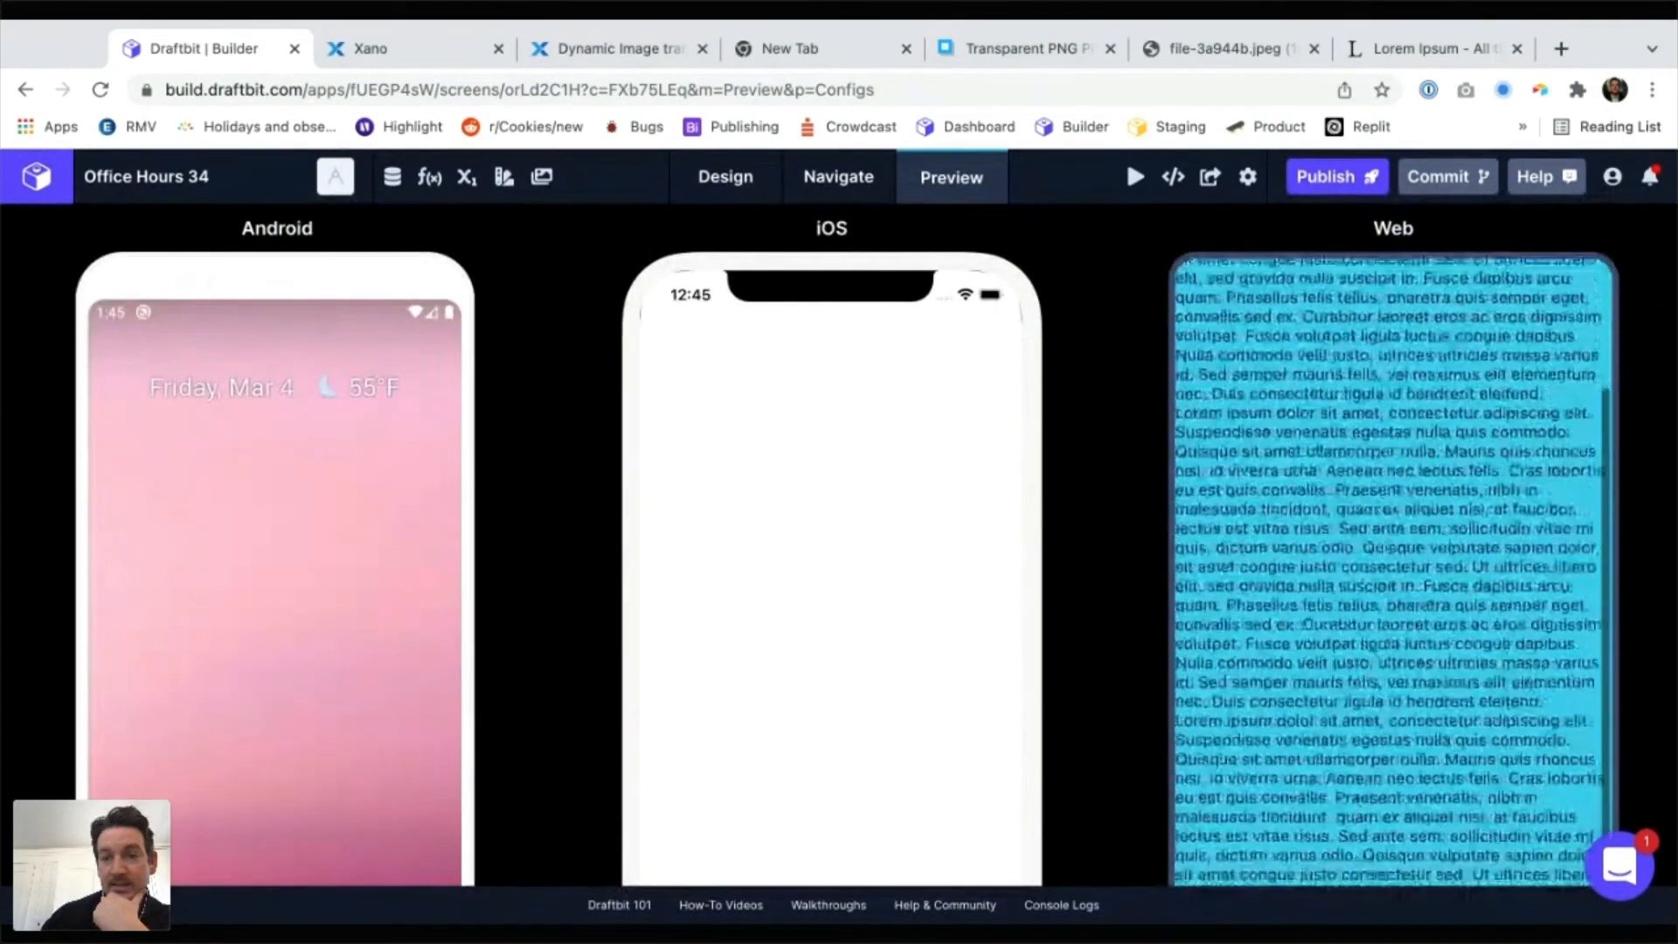
{"action": "scroll", "coordinate": [1393, 571], "scroll_direction": "up", "scroll_amount": 5}
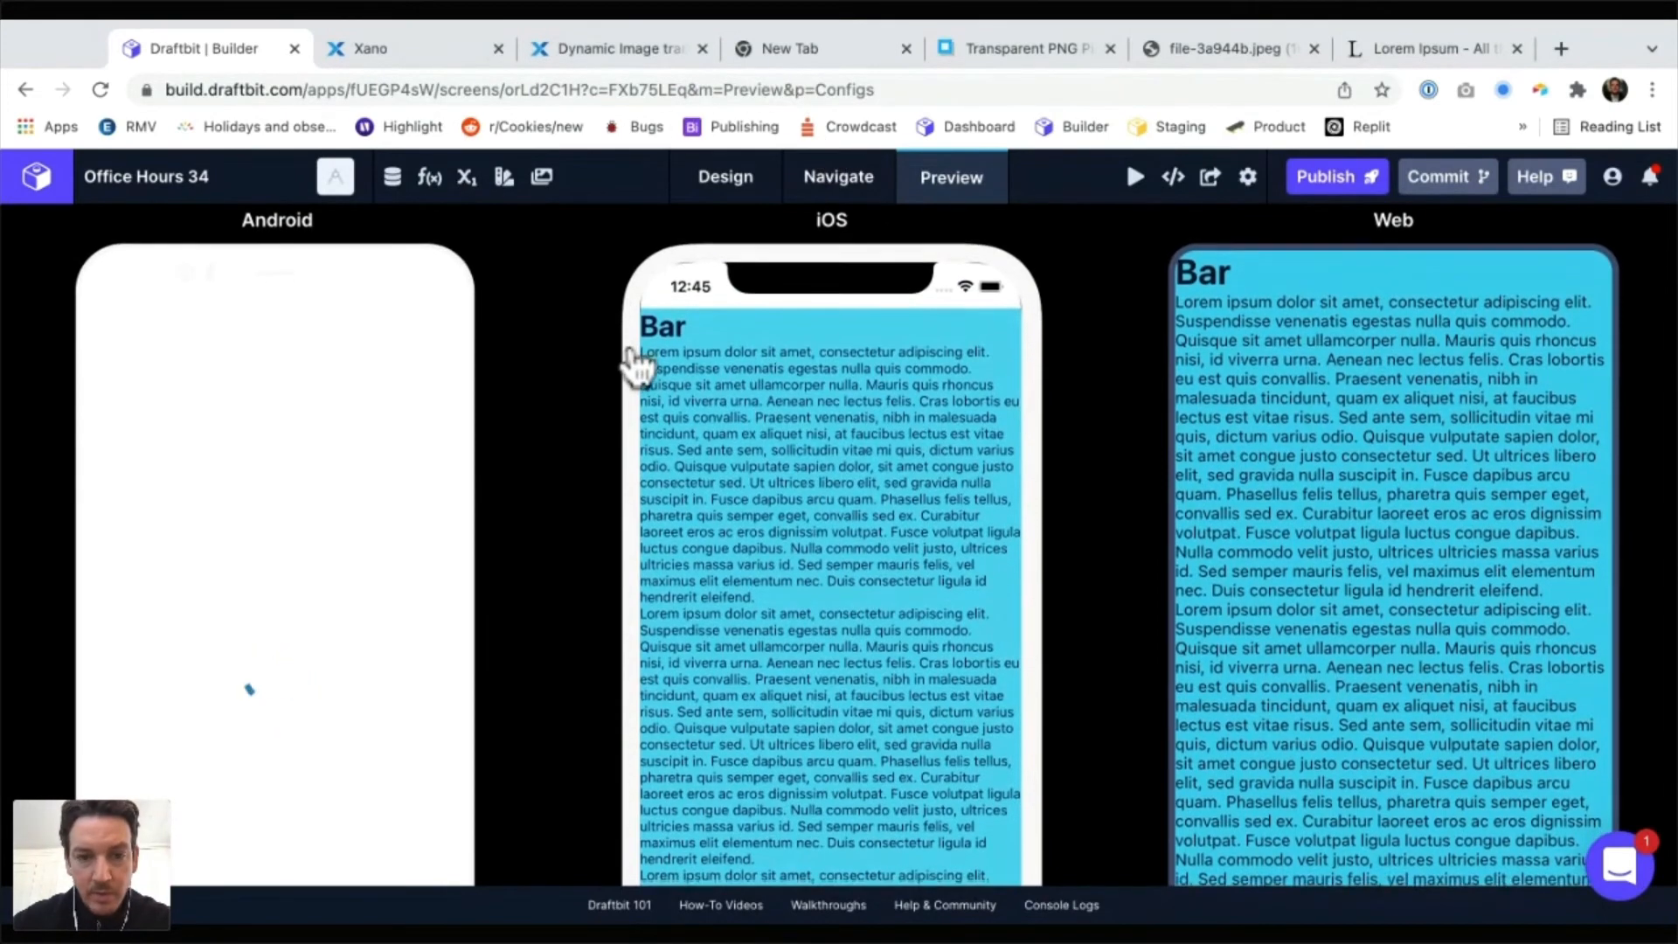
Examine the Bar screen's content and status bar area in the iOS preview
{"action": "scroll", "coordinate": [631, 364], "scroll_direction": "down", "scroll_amount": 3}
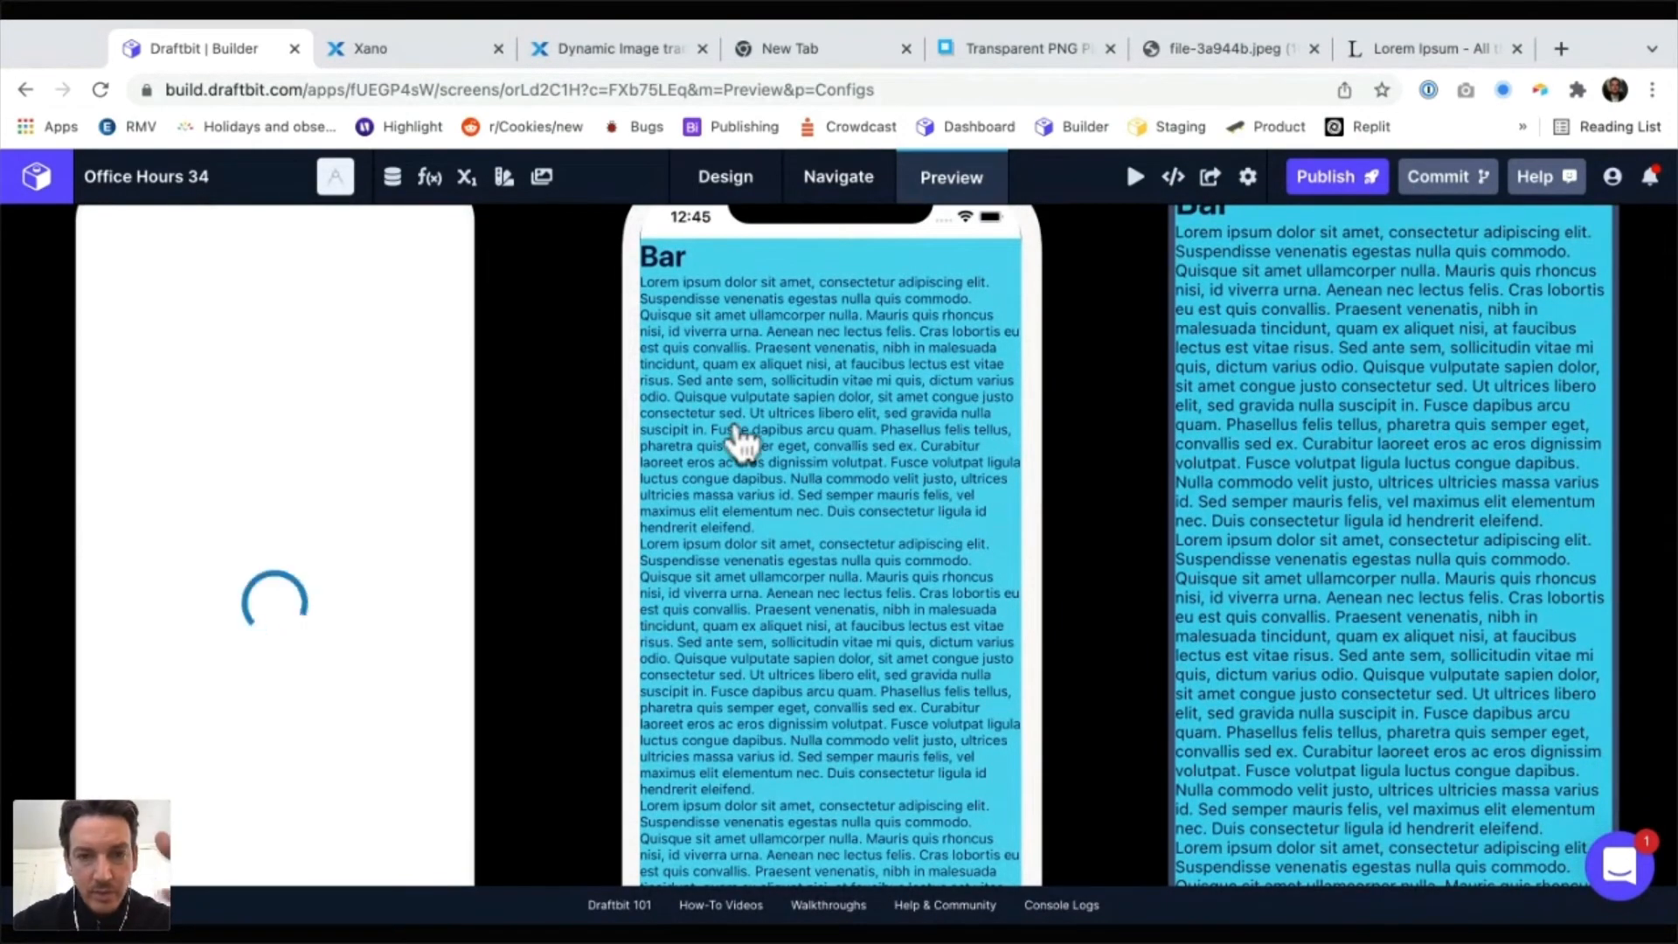
{"action": "scroll", "coordinate": [741, 437], "scroll_direction": "down", "scroll_amount": 2}
{"action": "scroll", "coordinate": [741, 437], "scroll_direction": "up", "scroll_amount": 5}
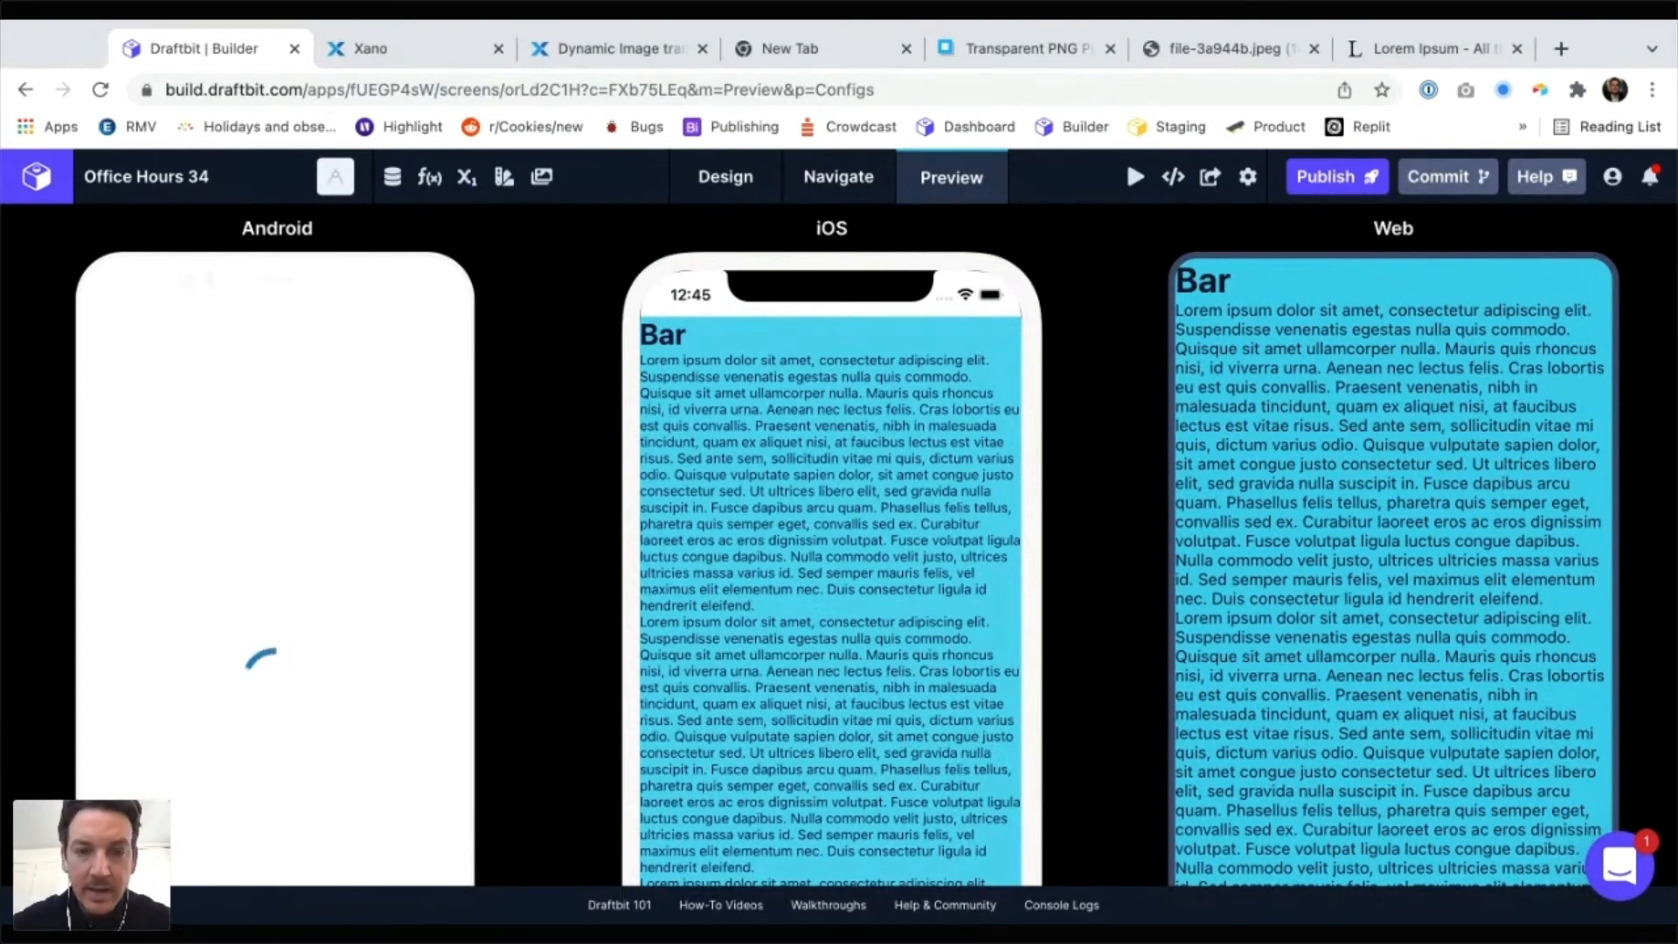
Examine how the Bar screen's text scrolls above the bottom tabs in the iOS and Android previews
{"action": "scroll", "coordinate": [847, 545], "scroll_direction": "down", "scroll_amount": 1}
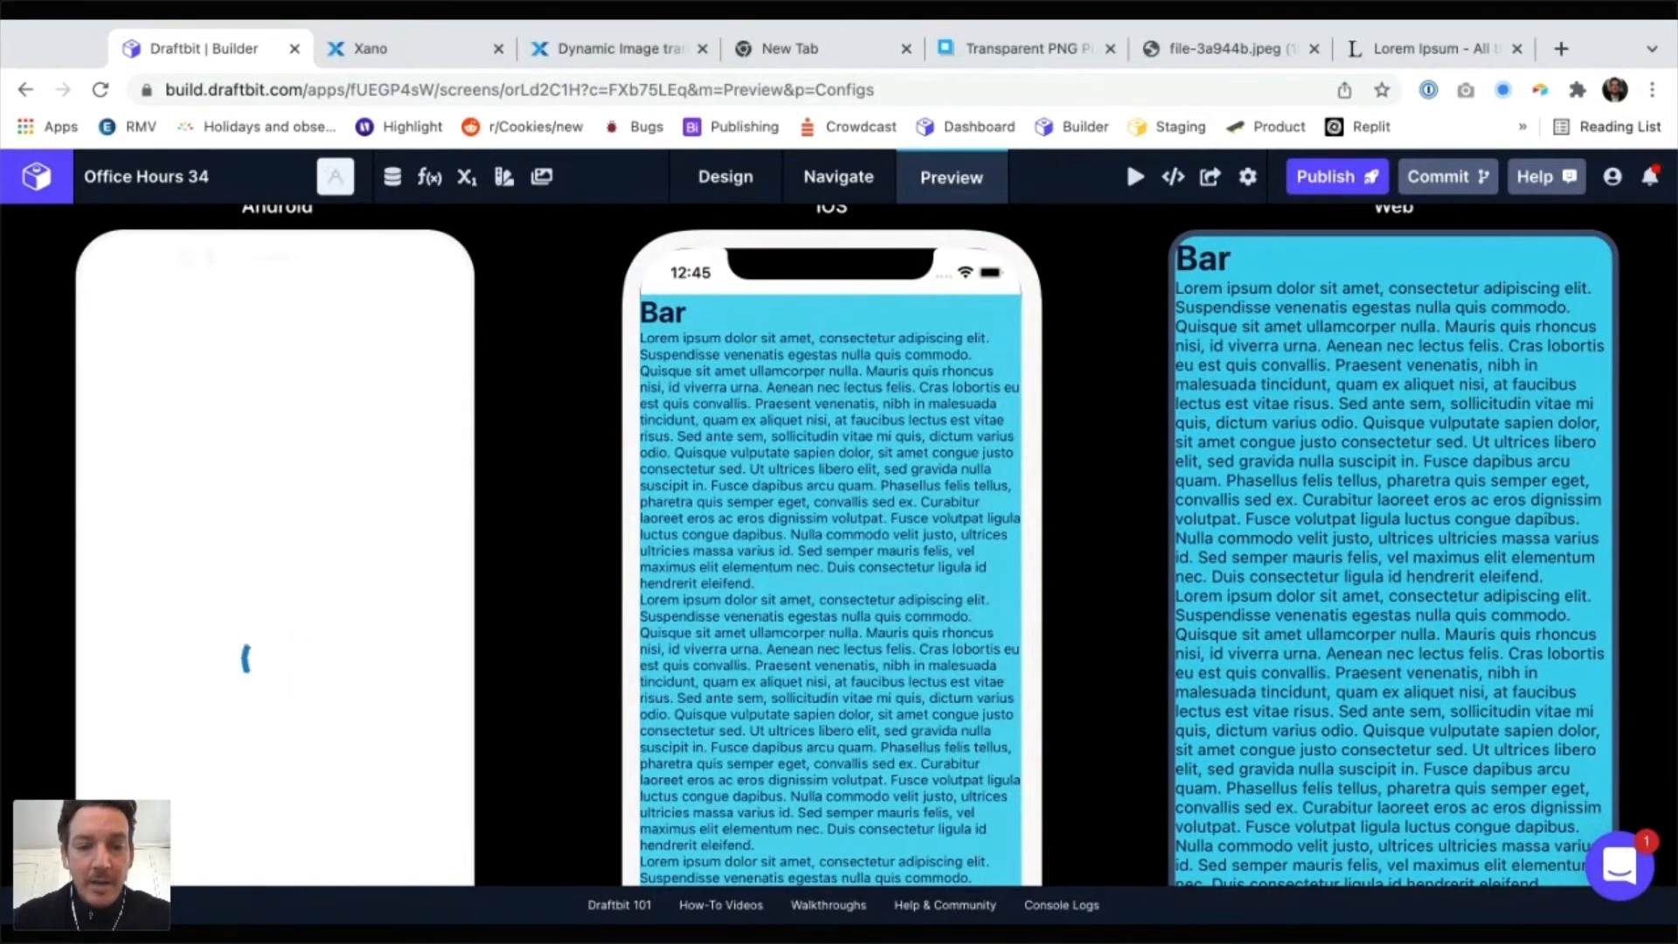
{"action": "scroll", "coordinate": [847, 545], "scroll_direction": "down", "scroll_amount": 3}
{"action": "scroll", "coordinate": [759, 463], "scroll_direction": "down", "scroll_amount": 2}
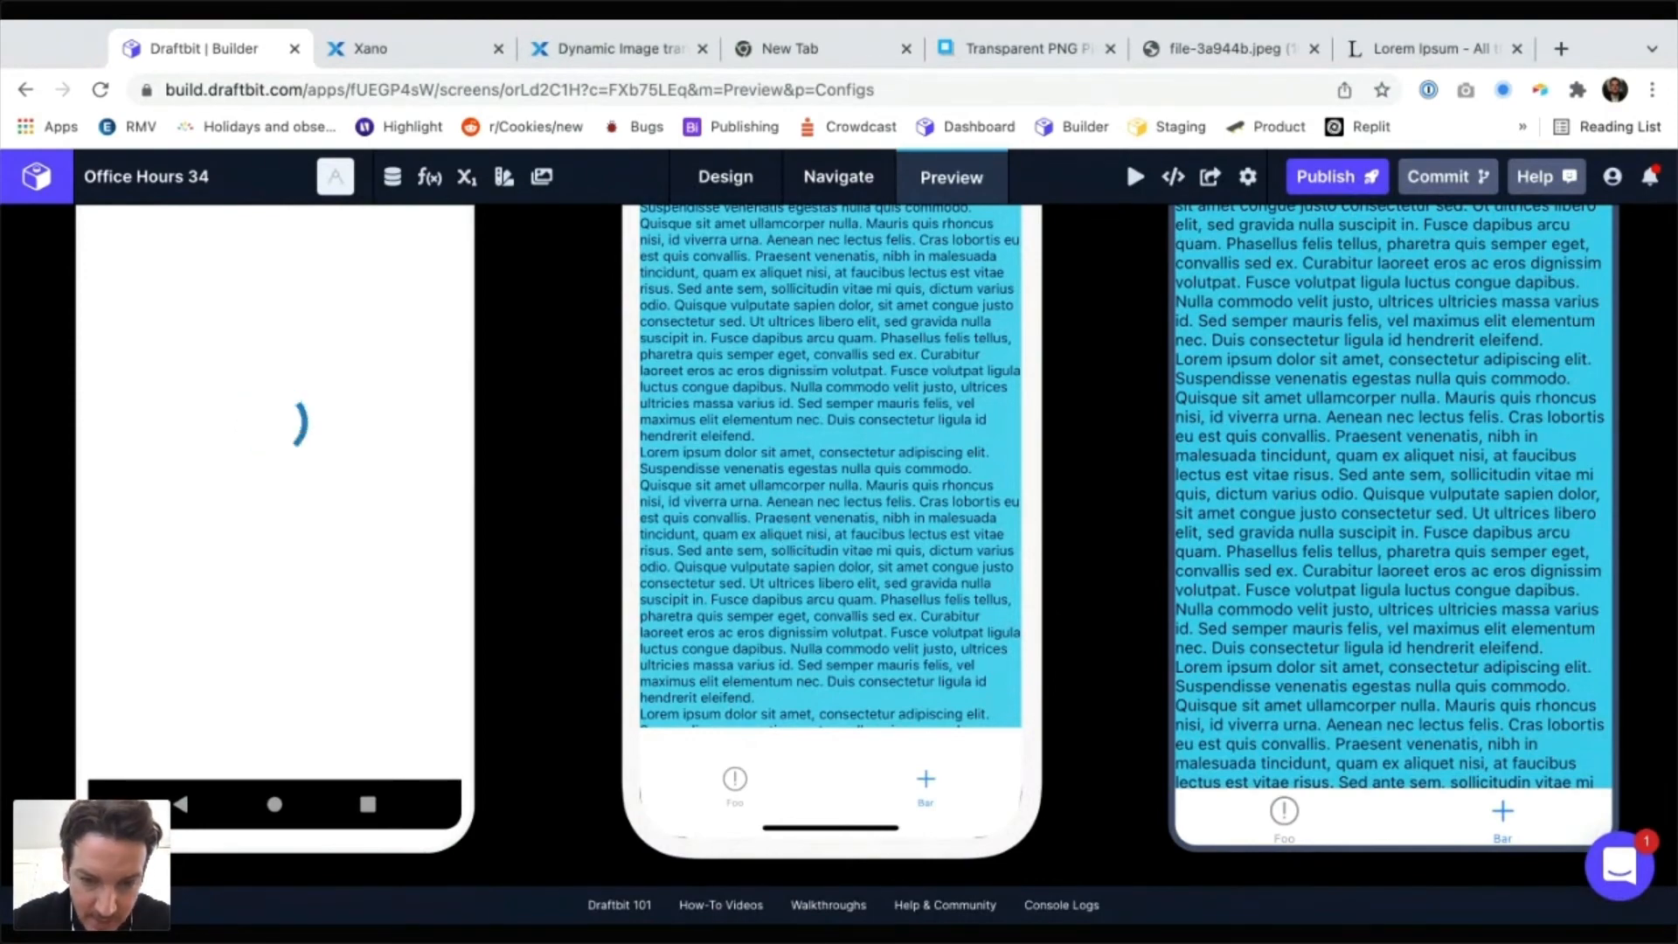
{"action": "scroll", "coordinate": [831, 463], "scroll_direction": "down", "scroll_amount": 2}
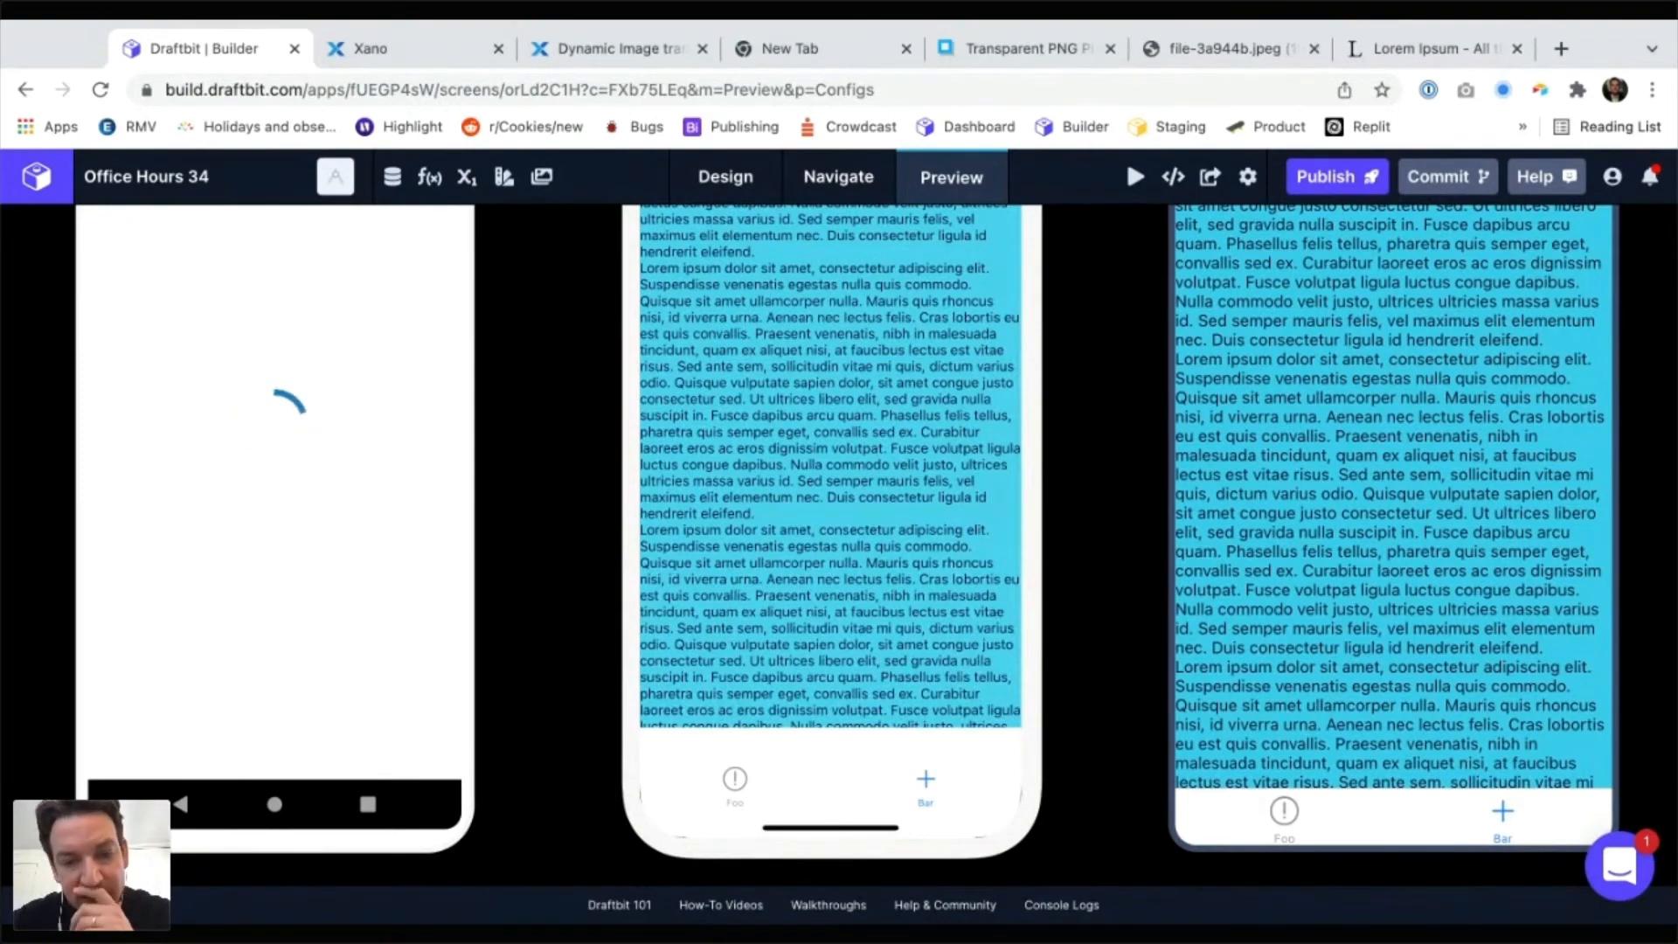
{"action": "scroll", "coordinate": [830, 464], "scroll_direction": "down", "scroll_amount": 3}
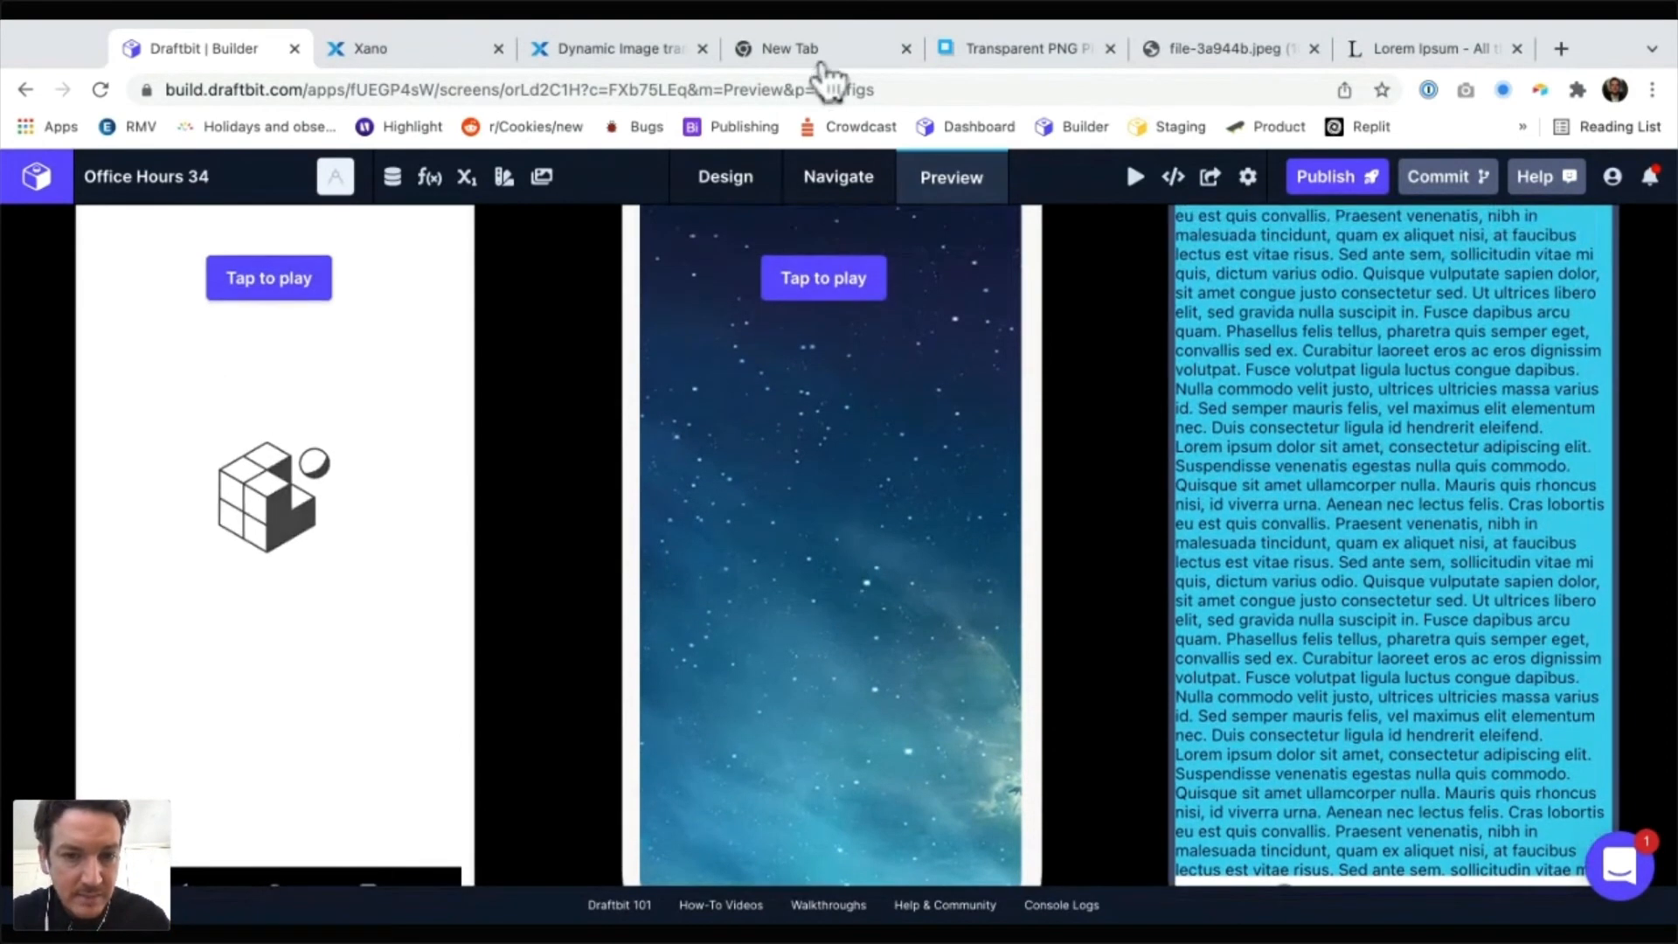
{"action": "scroll", "coordinate": [852, 856], "scroll_direction": "down", "scroll_amount": 1}
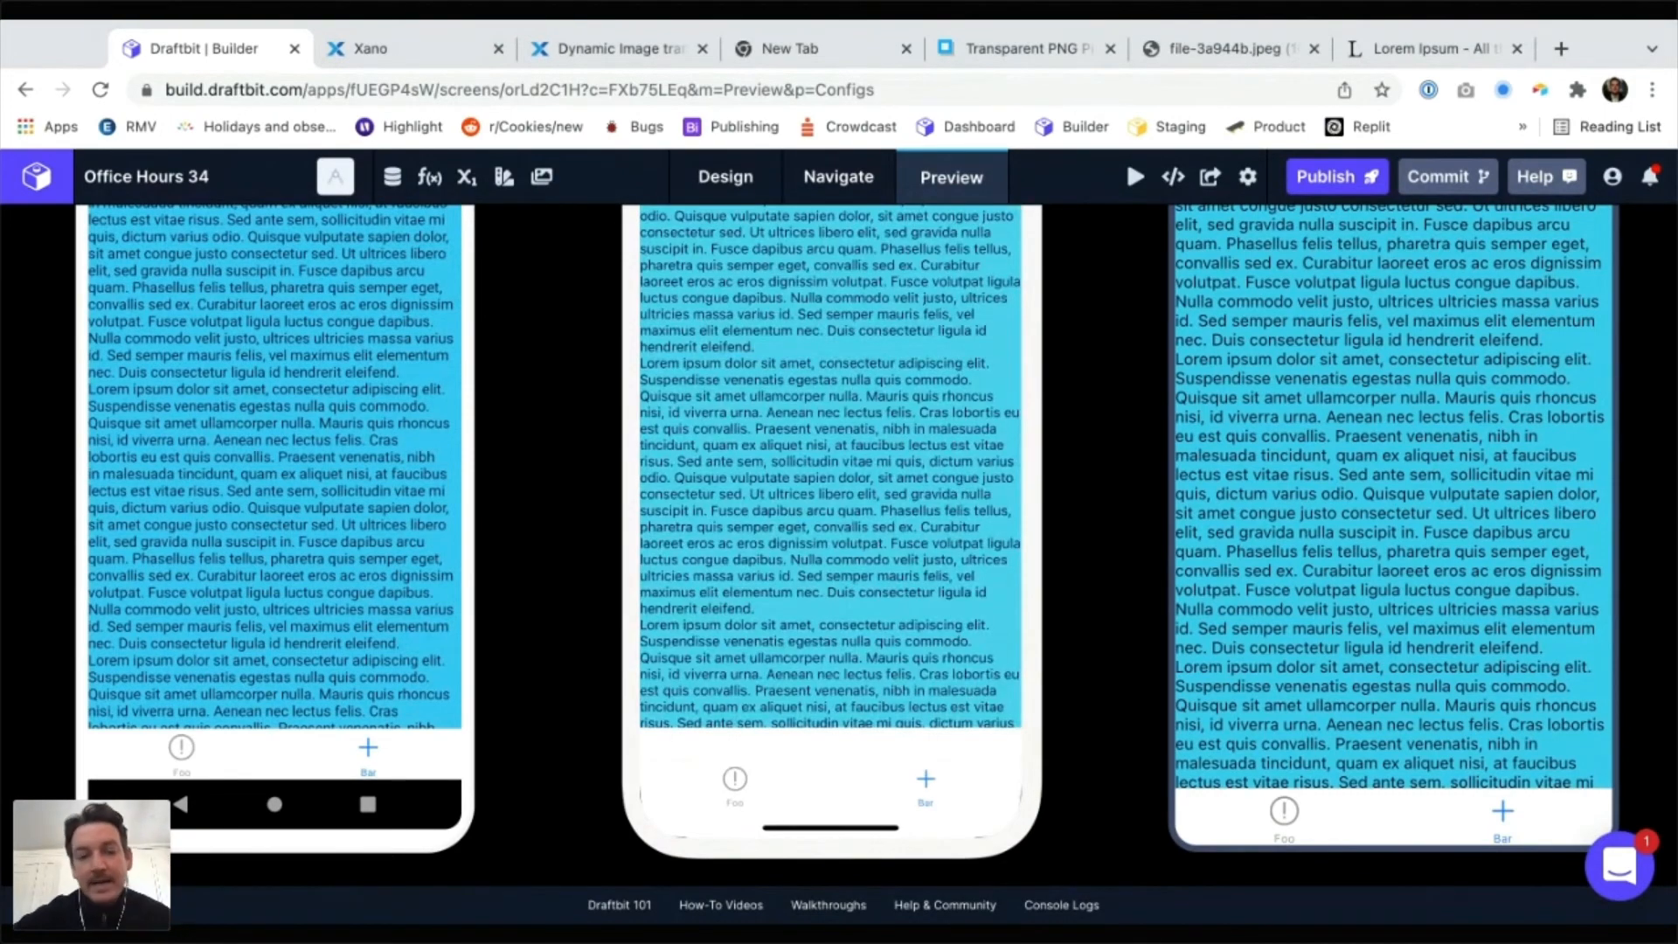
{"action": "scroll", "coordinate": [1119, 338], "scroll_direction": "down", "scroll_amount": 2}
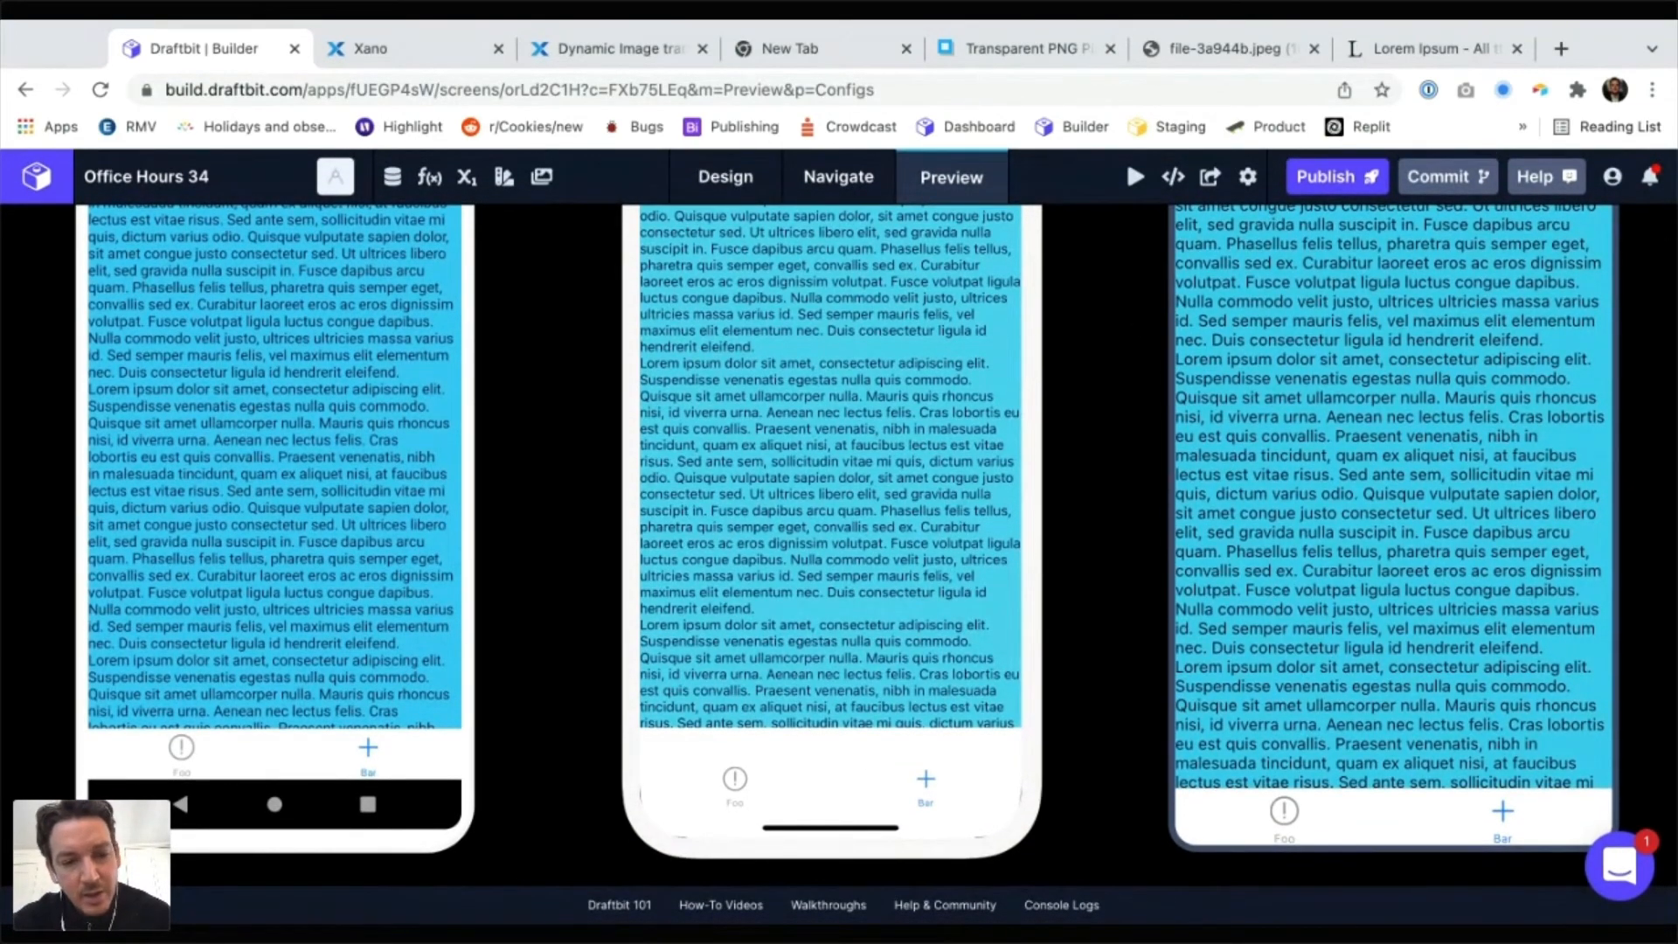
{"action": "scroll", "coordinate": [271, 464], "scroll_direction": "down", "scroll_amount": 2}
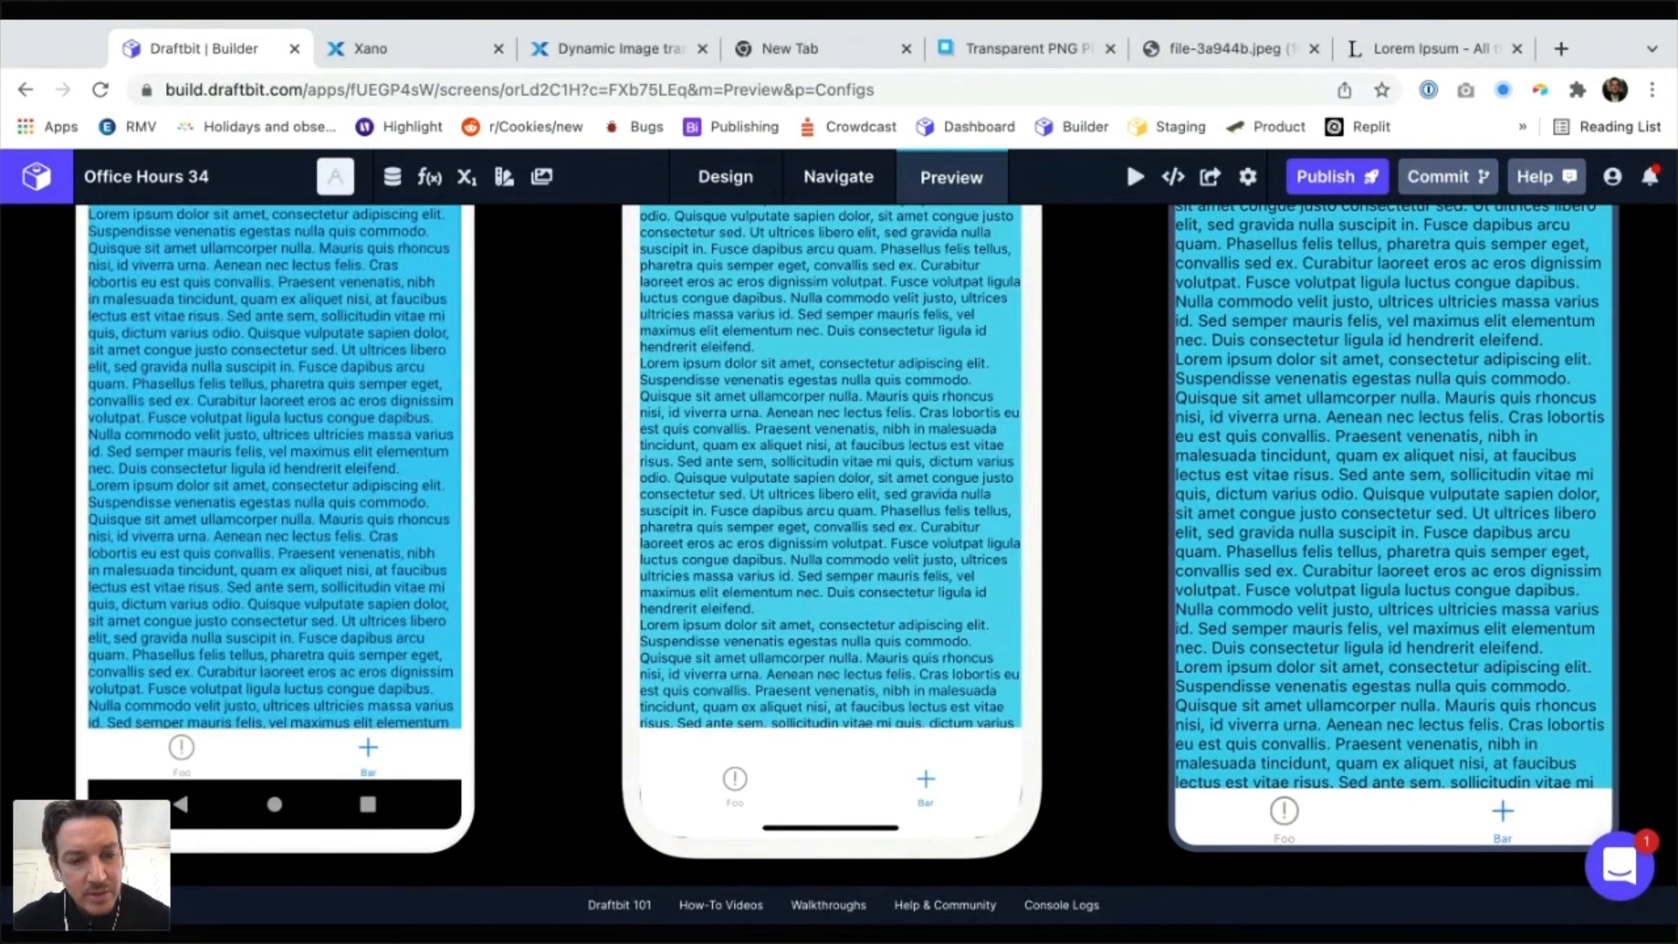
{"action": "scroll", "coordinate": [271, 463], "scroll_direction": "down", "scroll_amount": 3}
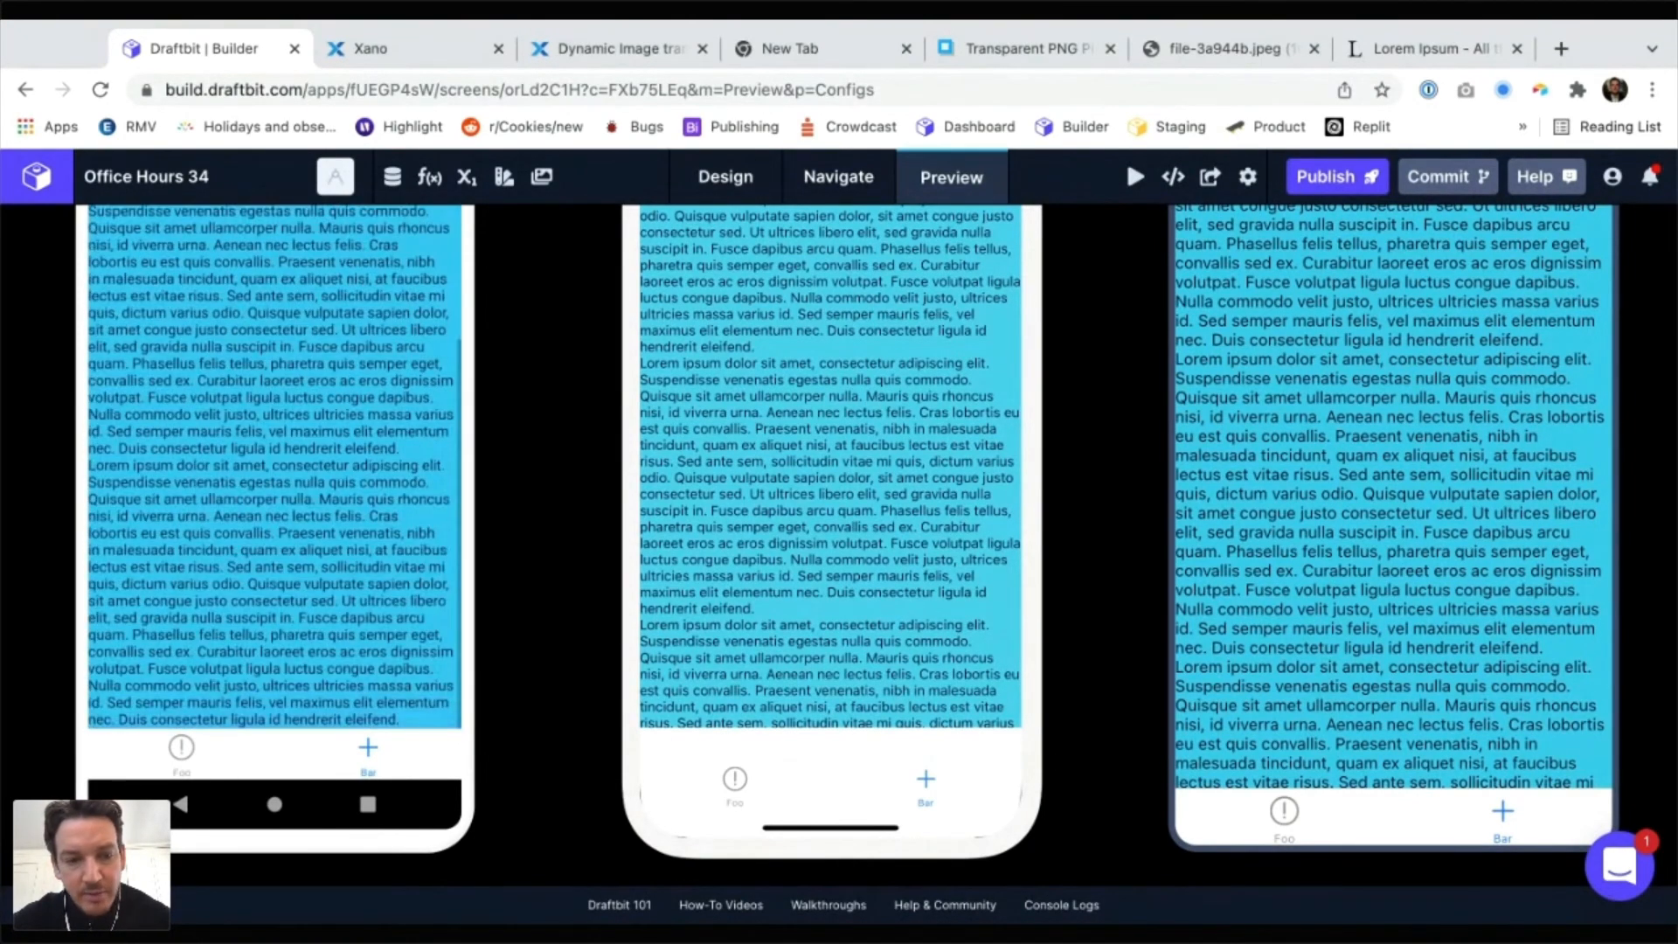
{"action": "scroll", "coordinate": [271, 463], "scroll_direction": "down", "scroll_amount": 1}
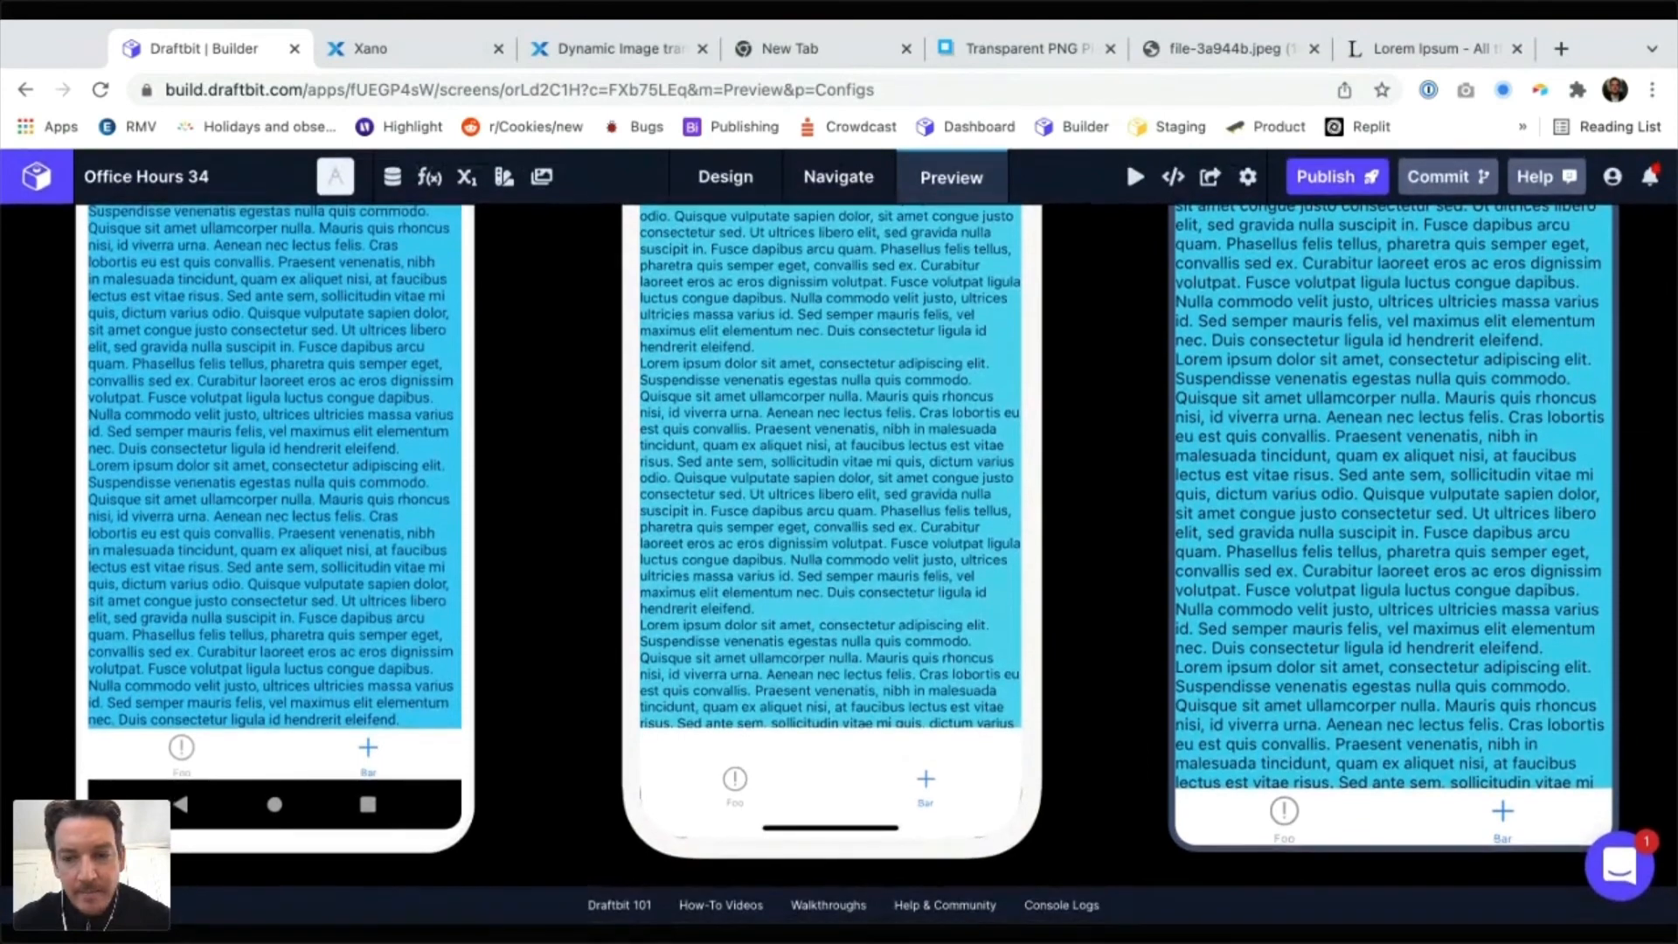
{"action": "scroll", "coordinate": [847, 542], "scroll_direction": "up", "scroll_amount": 3}
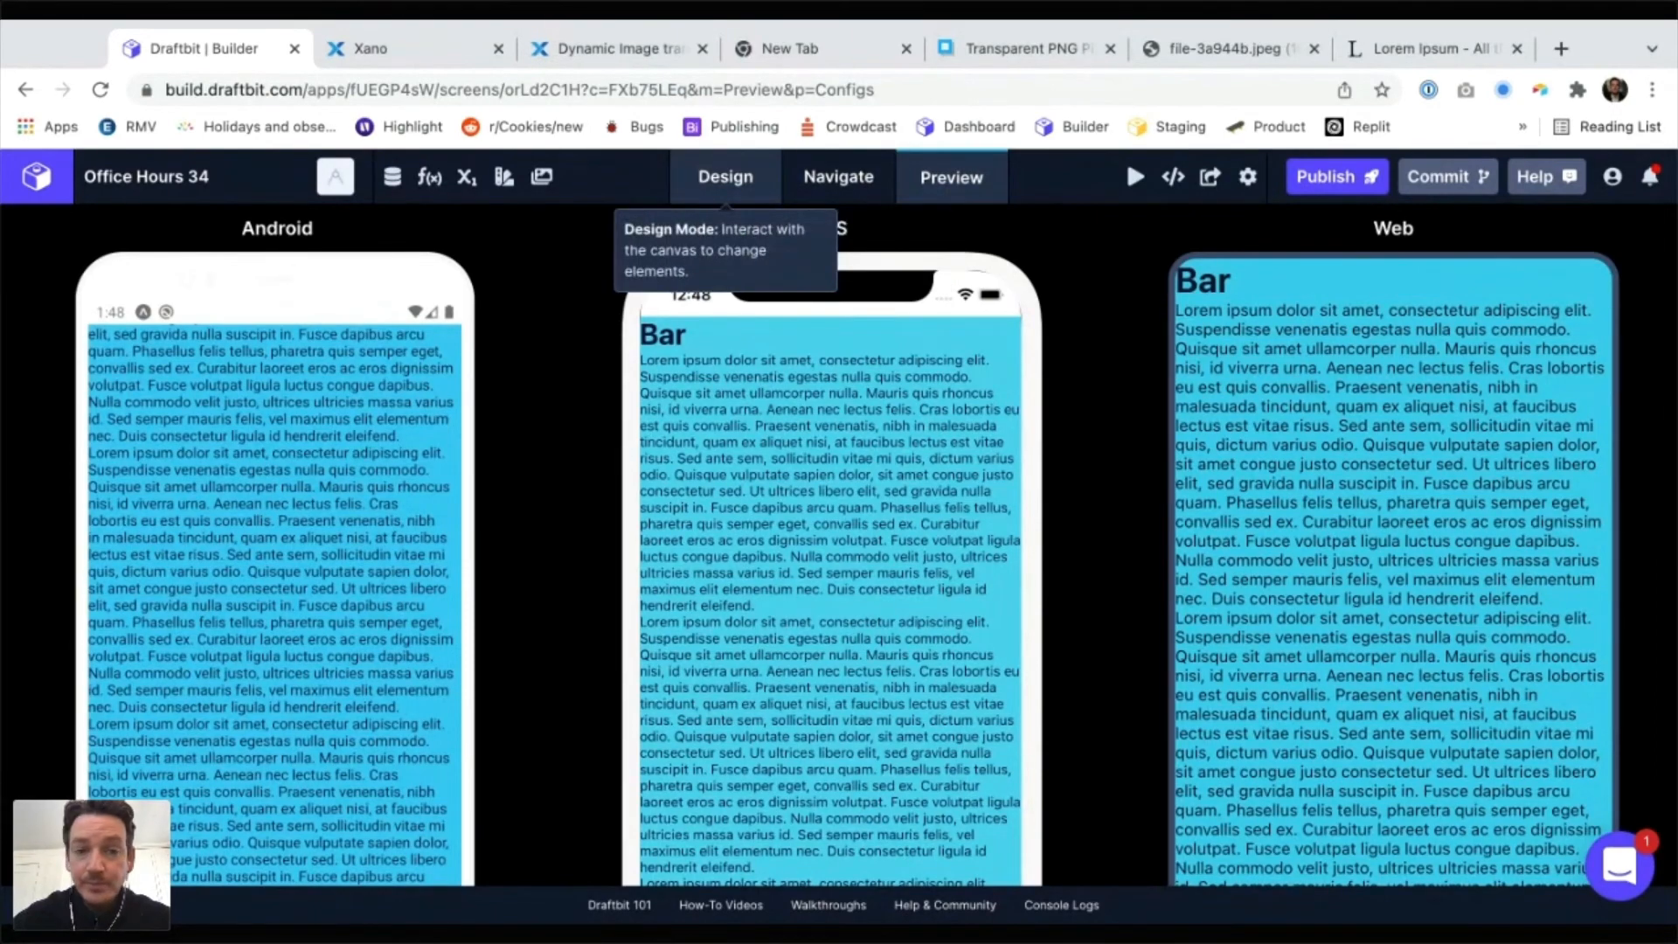
Return to the design canvas, add a blank screen and name it Baz
{"action": "left_click", "coordinate": [725, 176]}
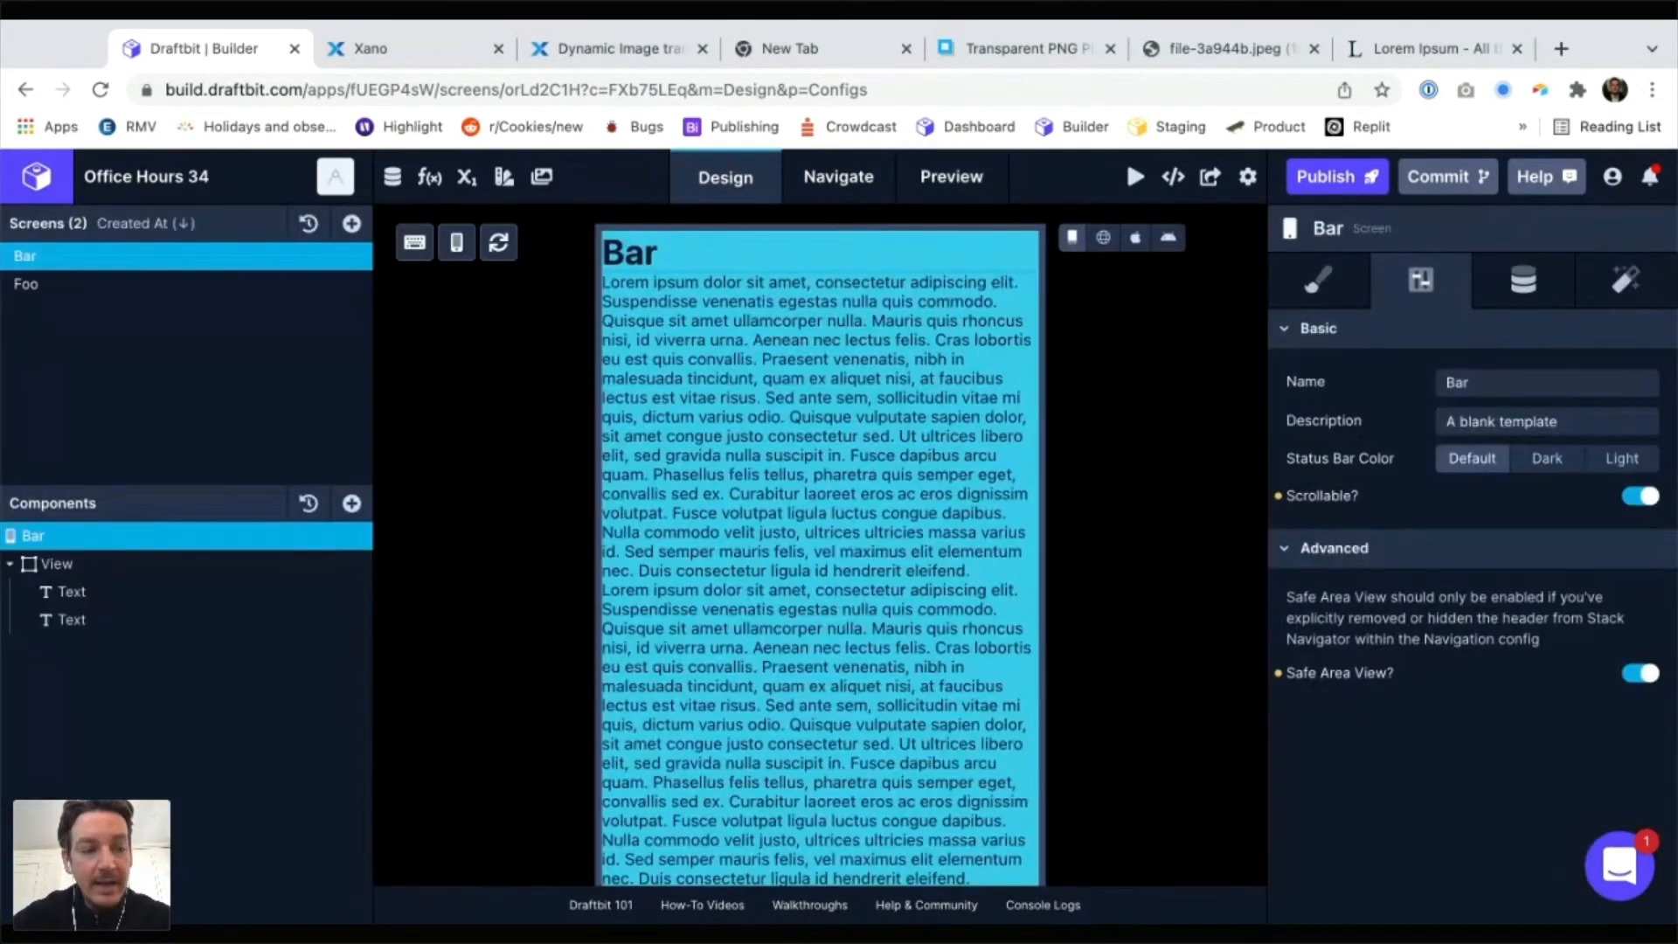
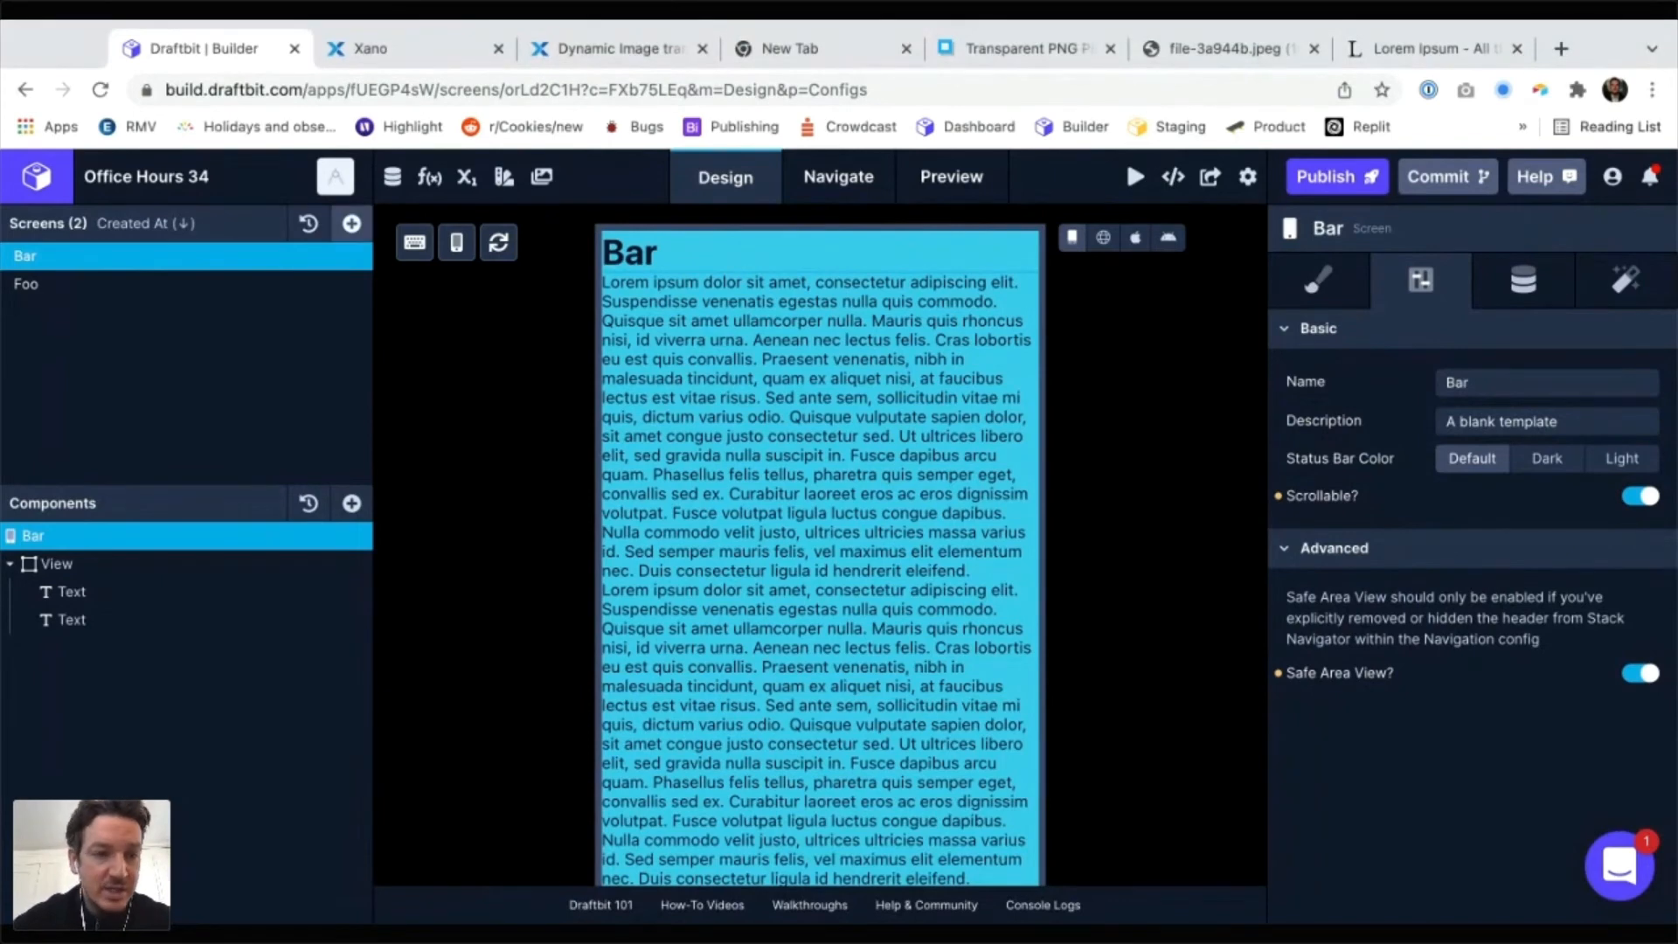
{"action": "left_click", "coordinate": [351, 223]}
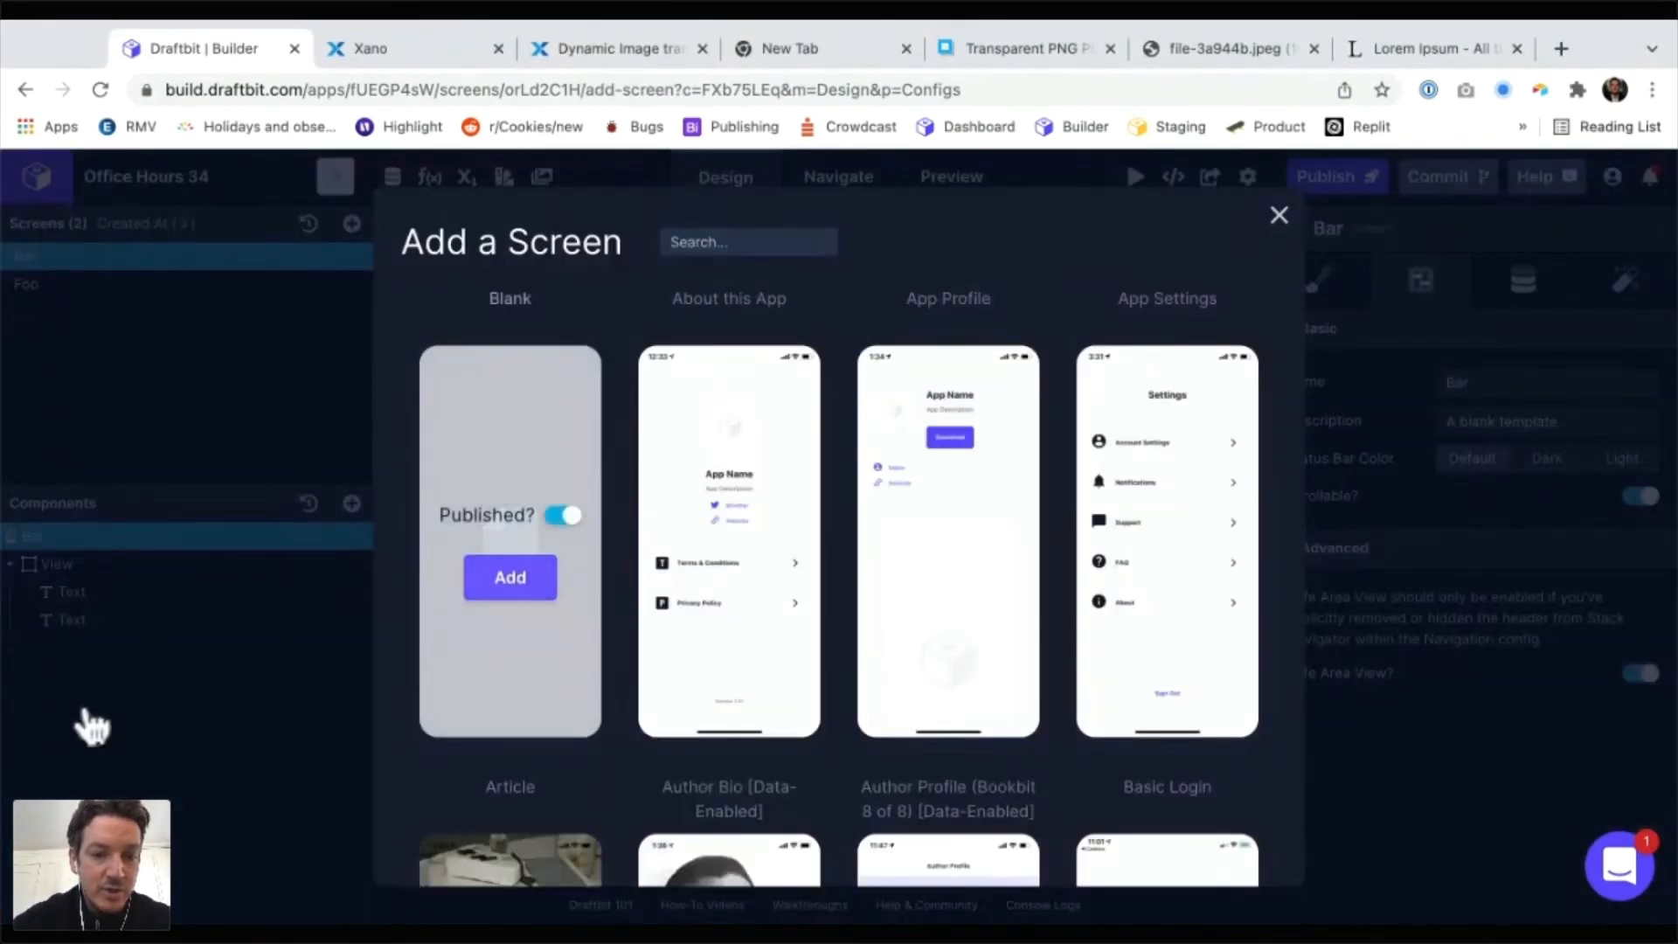
{"action": "left_click", "coordinate": [509, 577]}
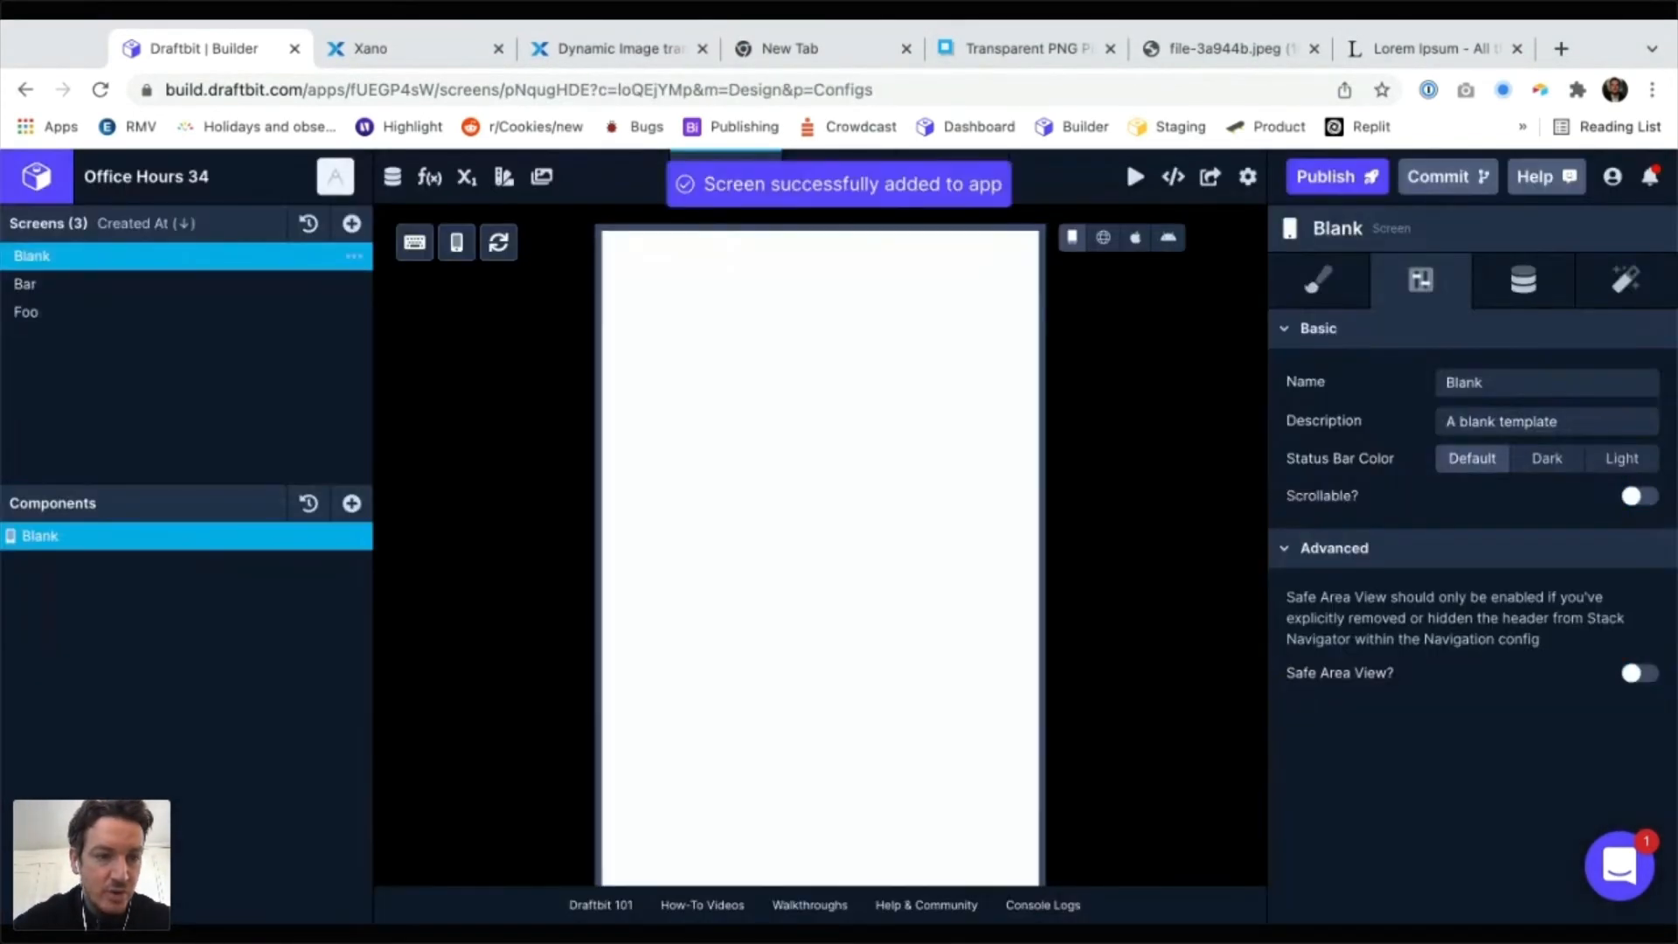
{"action": "double_click", "coordinate": [87, 256]}
{"action": "type", "text": "baz"}
{"action": "key", "text": "Return"}
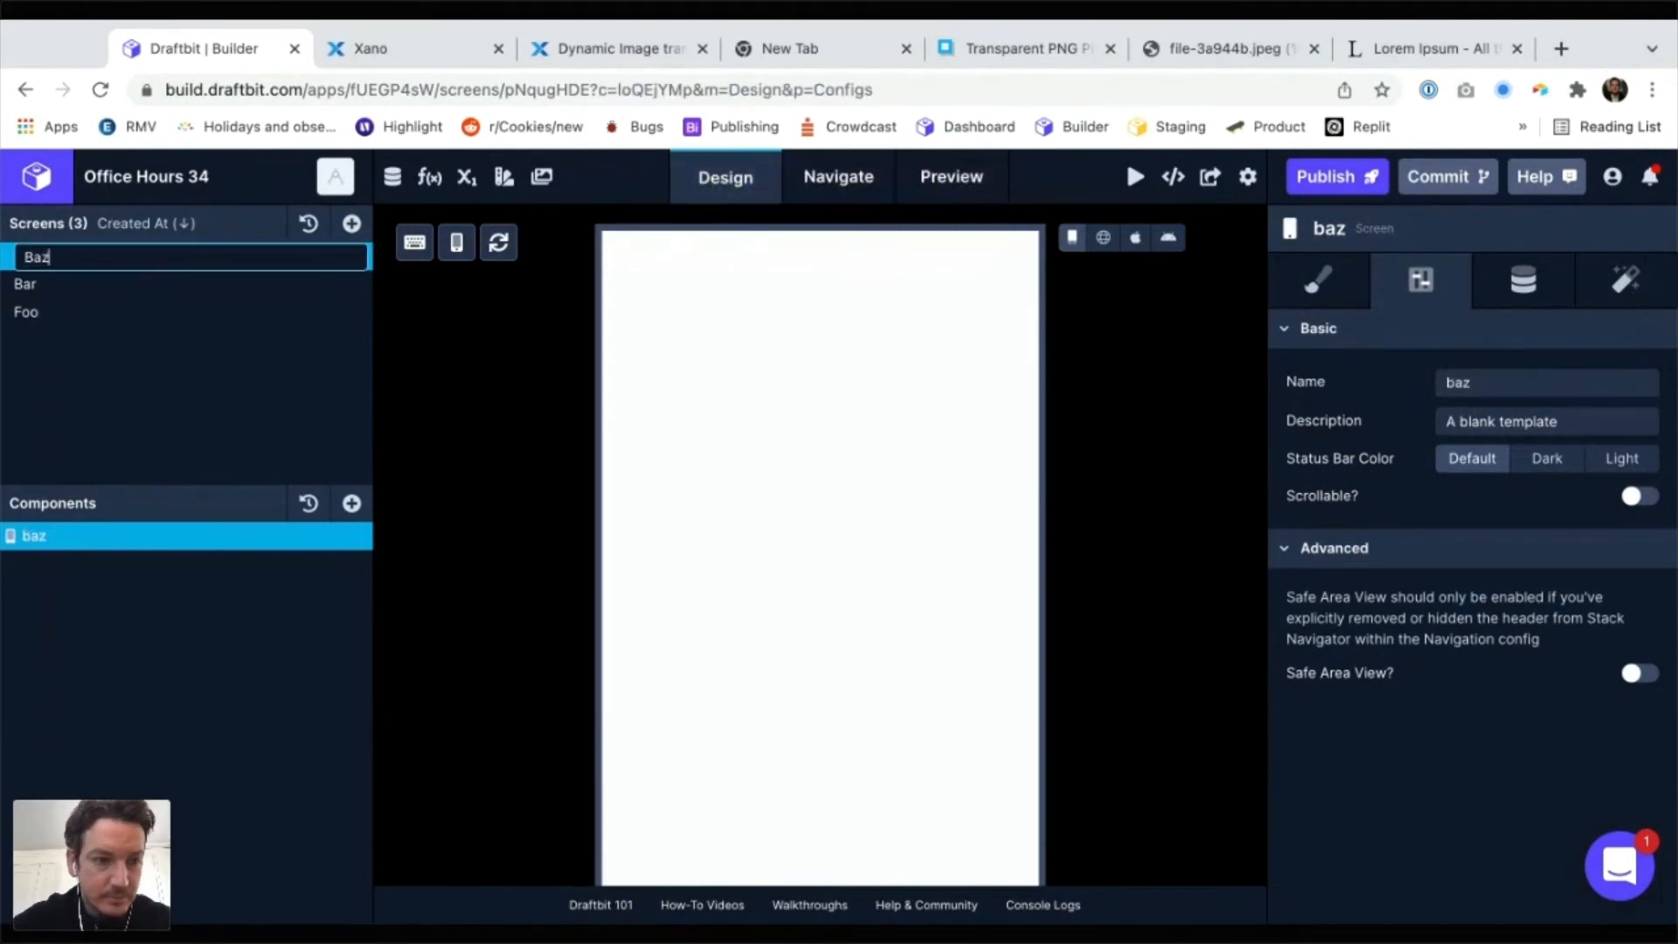
Search the components for "acc" and add an Accordion to the Baz screen
{"action": "left_click", "coordinate": [351, 504]}
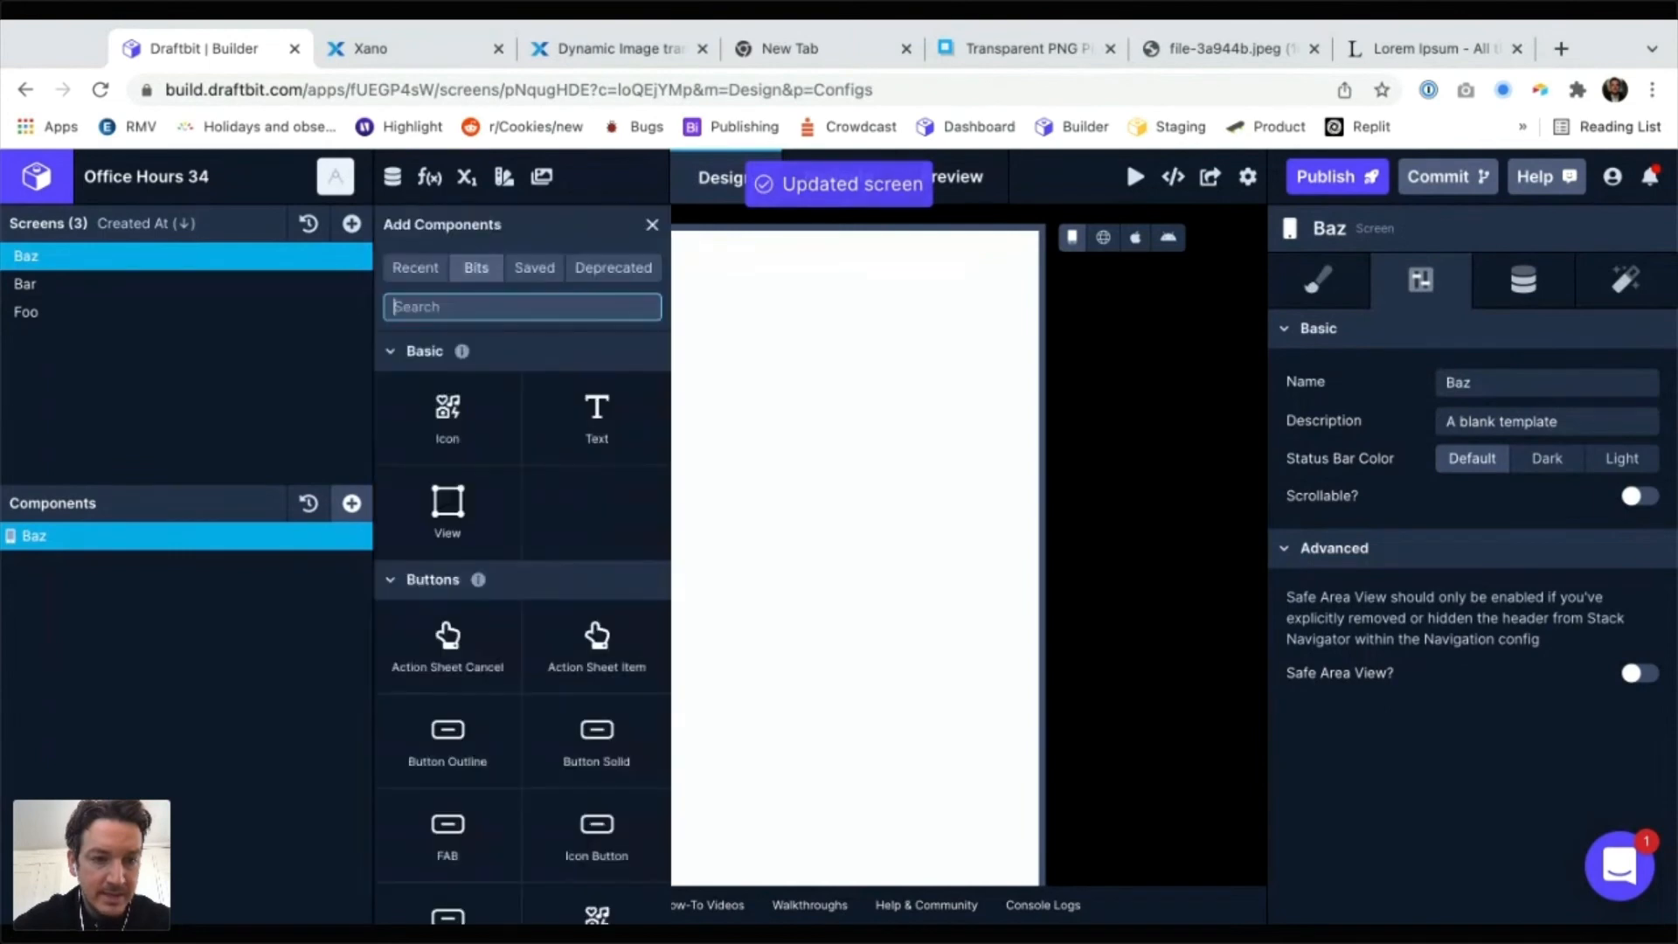
{"action": "type", "text": "acc"}
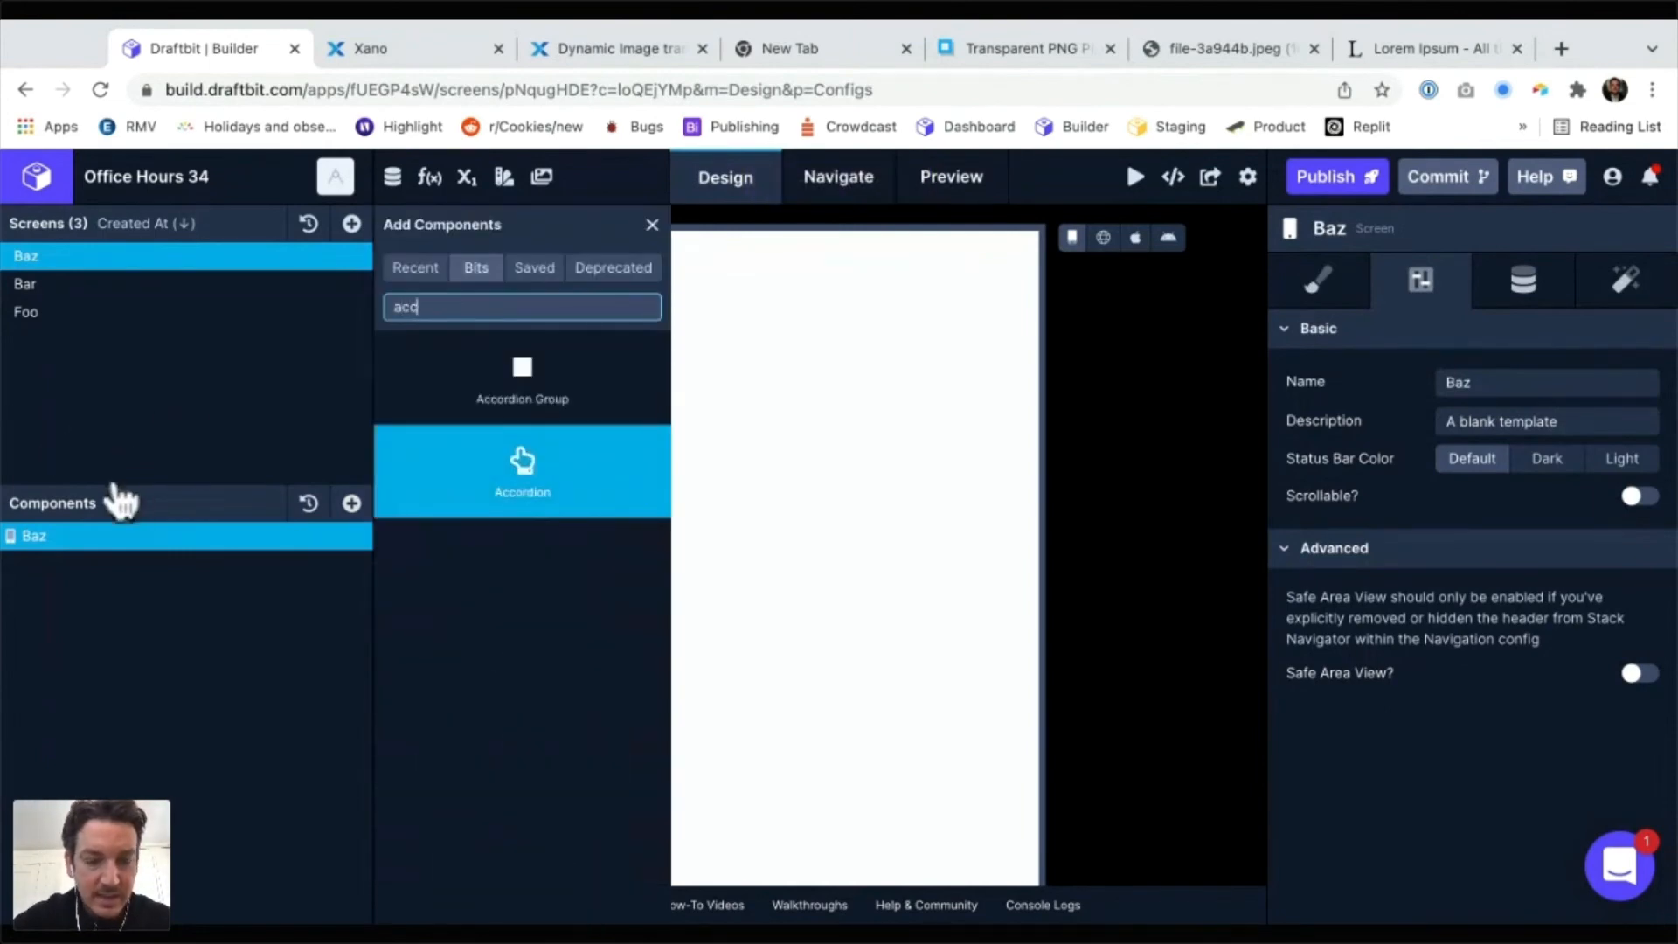
{"action": "key", "text": "Return"}
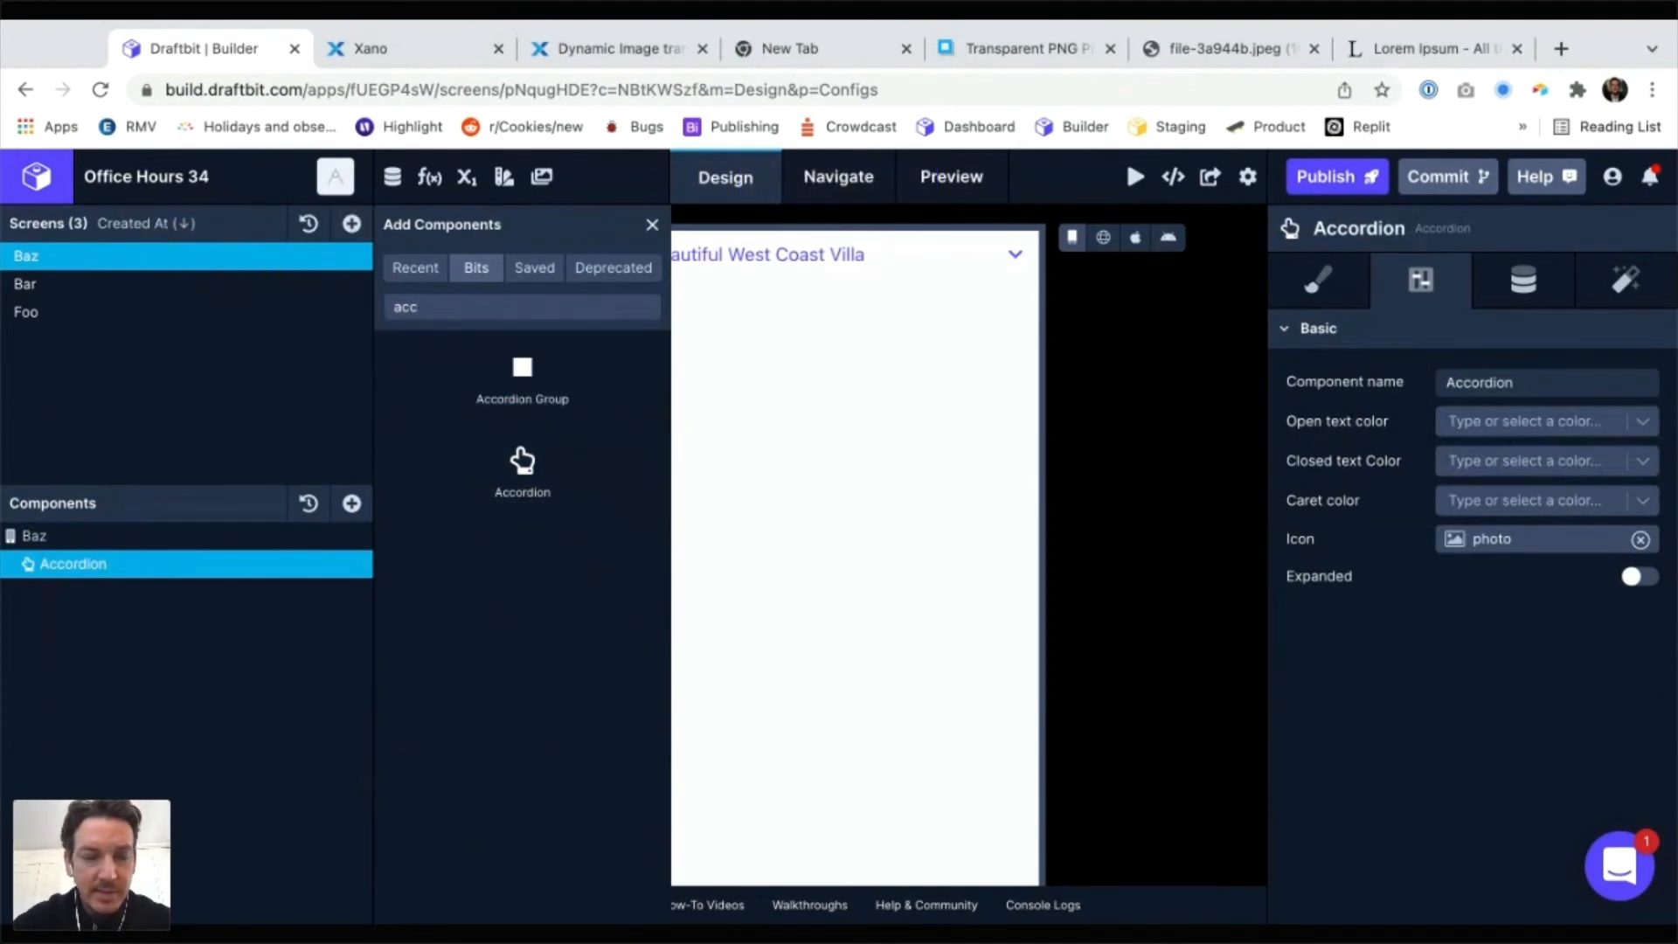
{"action": "key", "text": "Escape"}
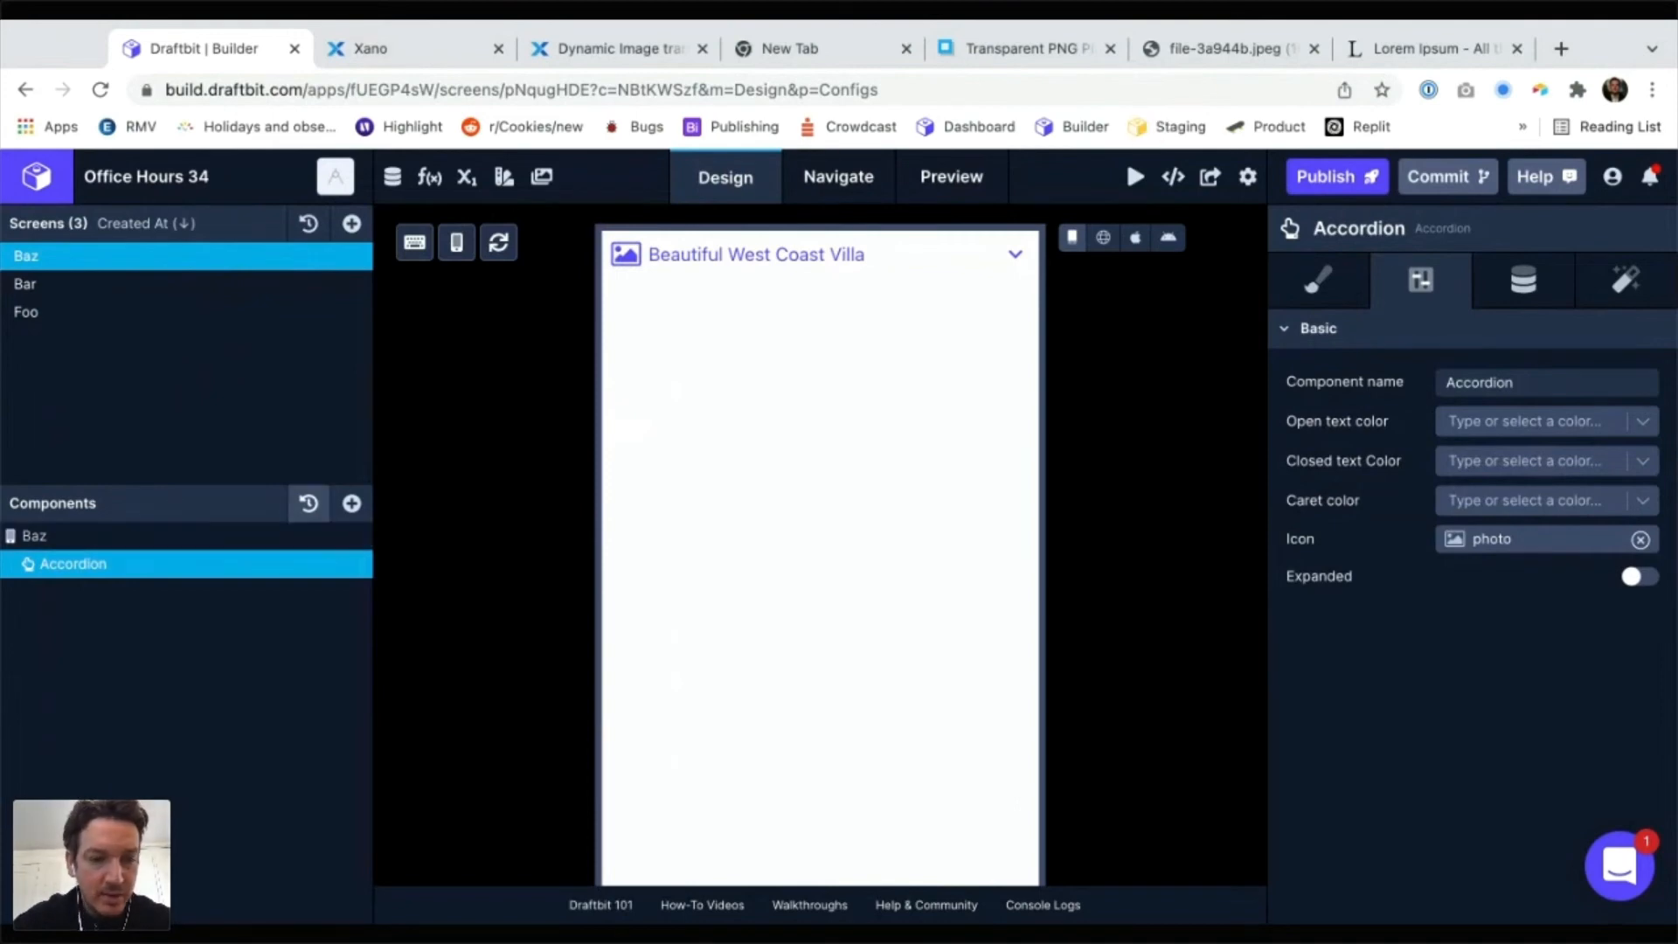
Add a Text component inside the accordion and paste the copied Lorem ipsum paragraphs as its text
{"action": "left_click", "coordinate": [352, 503]}
{"action": "left_click", "coordinate": [597, 418]}
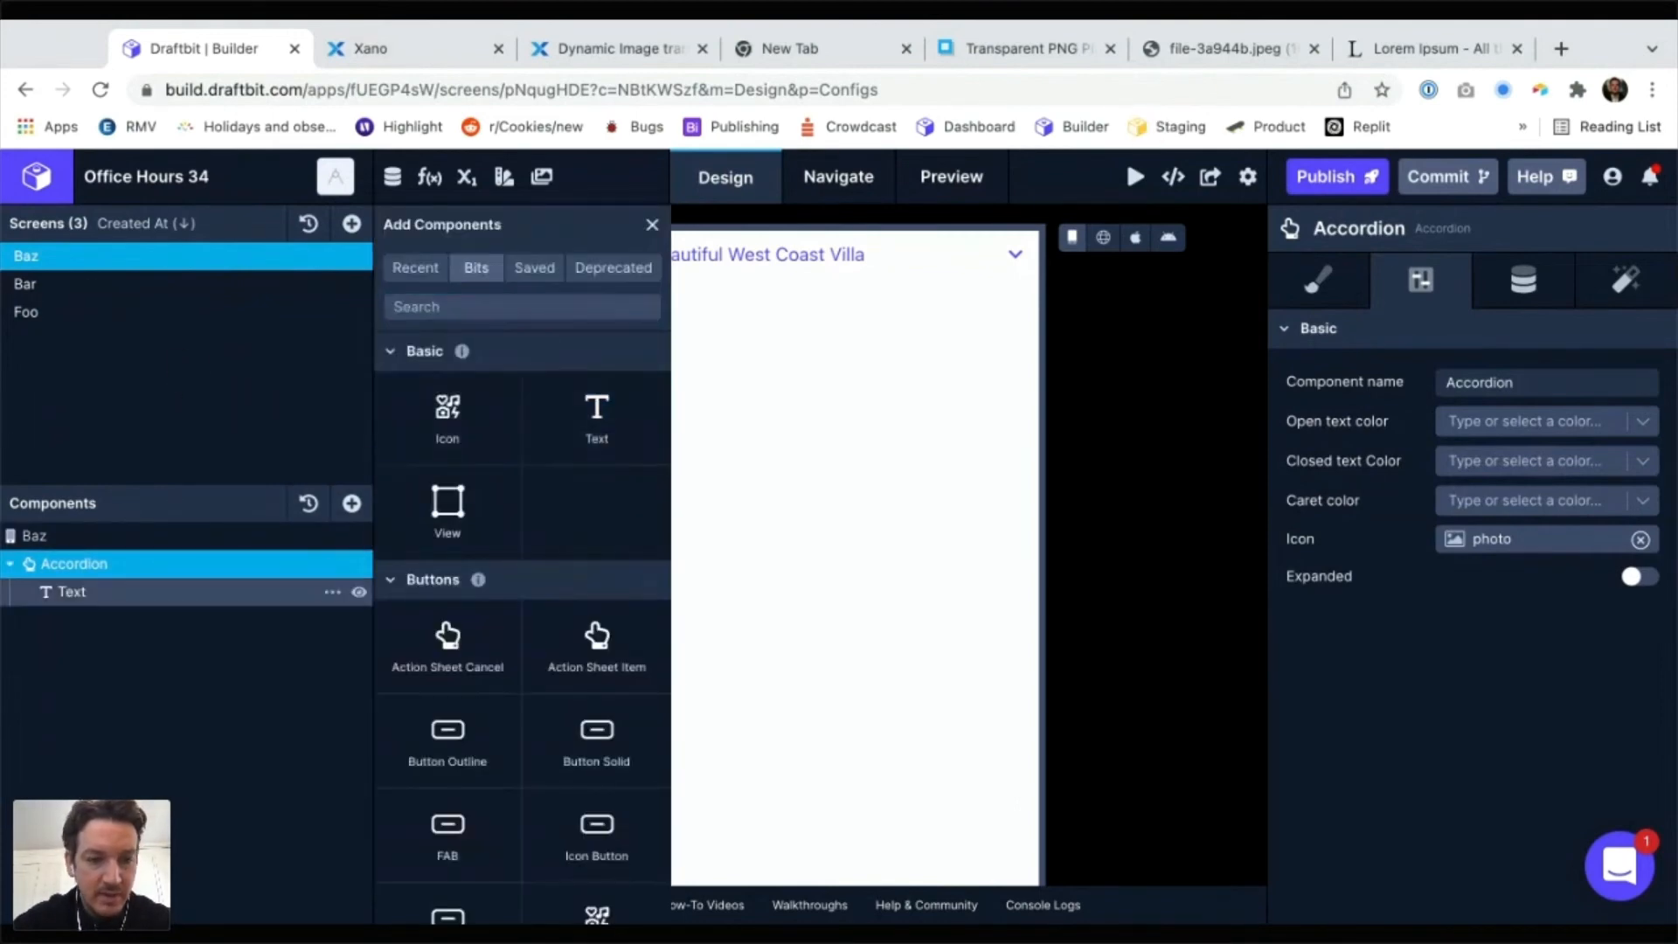
{"action": "left_click", "coordinate": [1523, 280]}
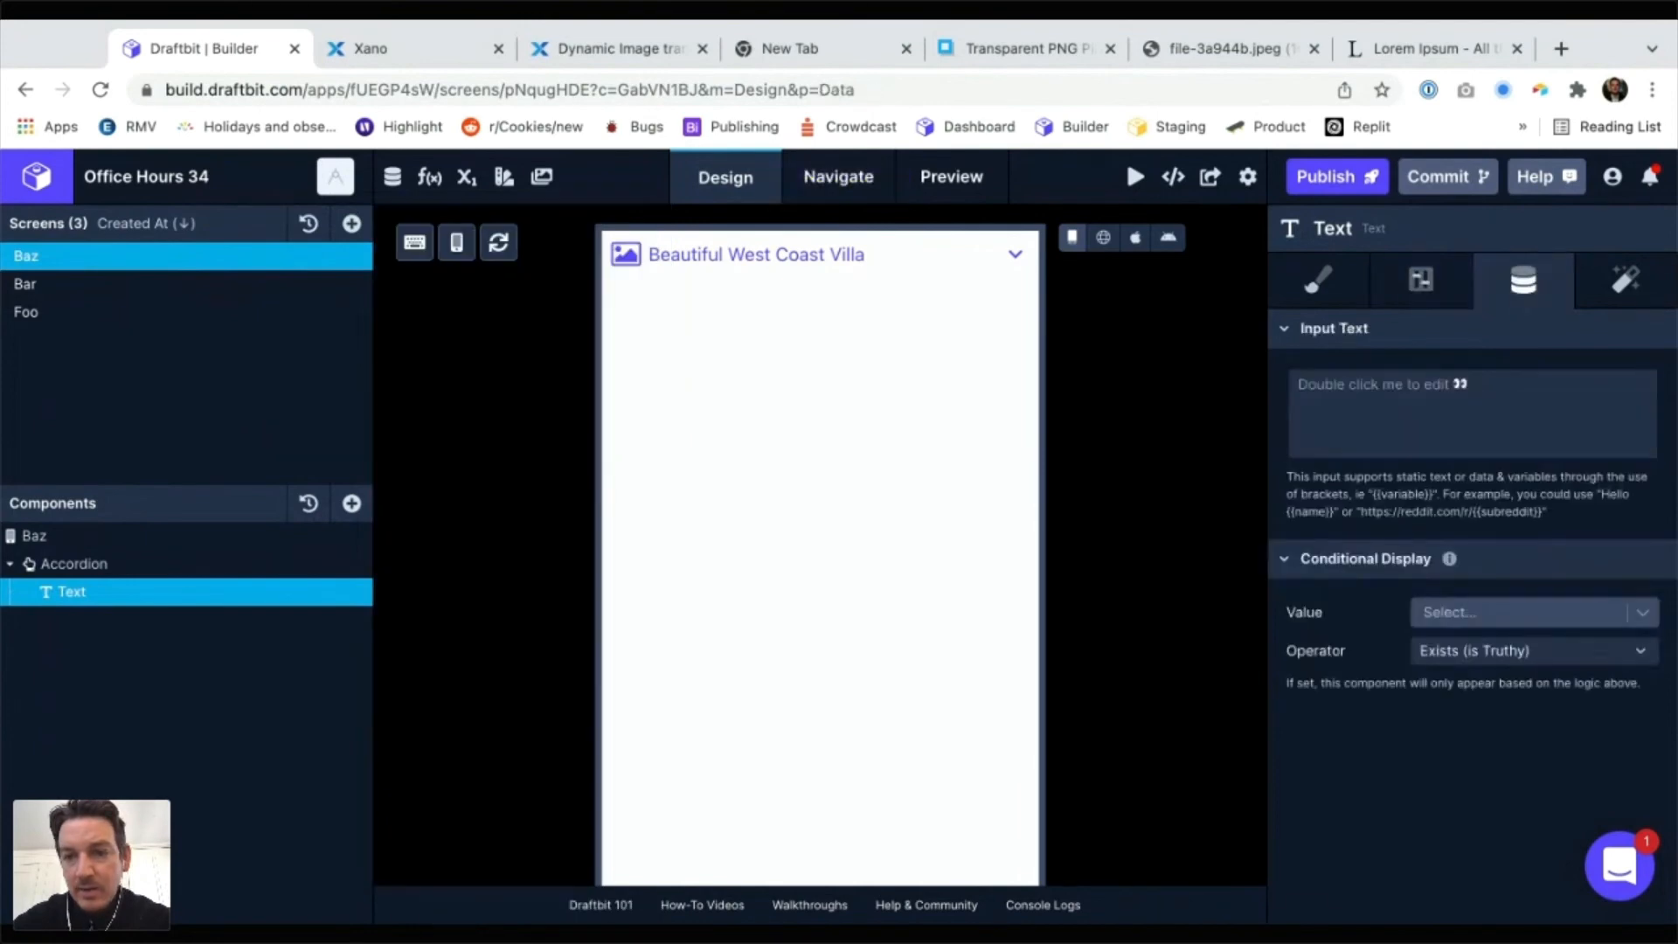
{"action": "left_click", "coordinate": [1472, 414]}
{"action": "key", "text": "super+v"}
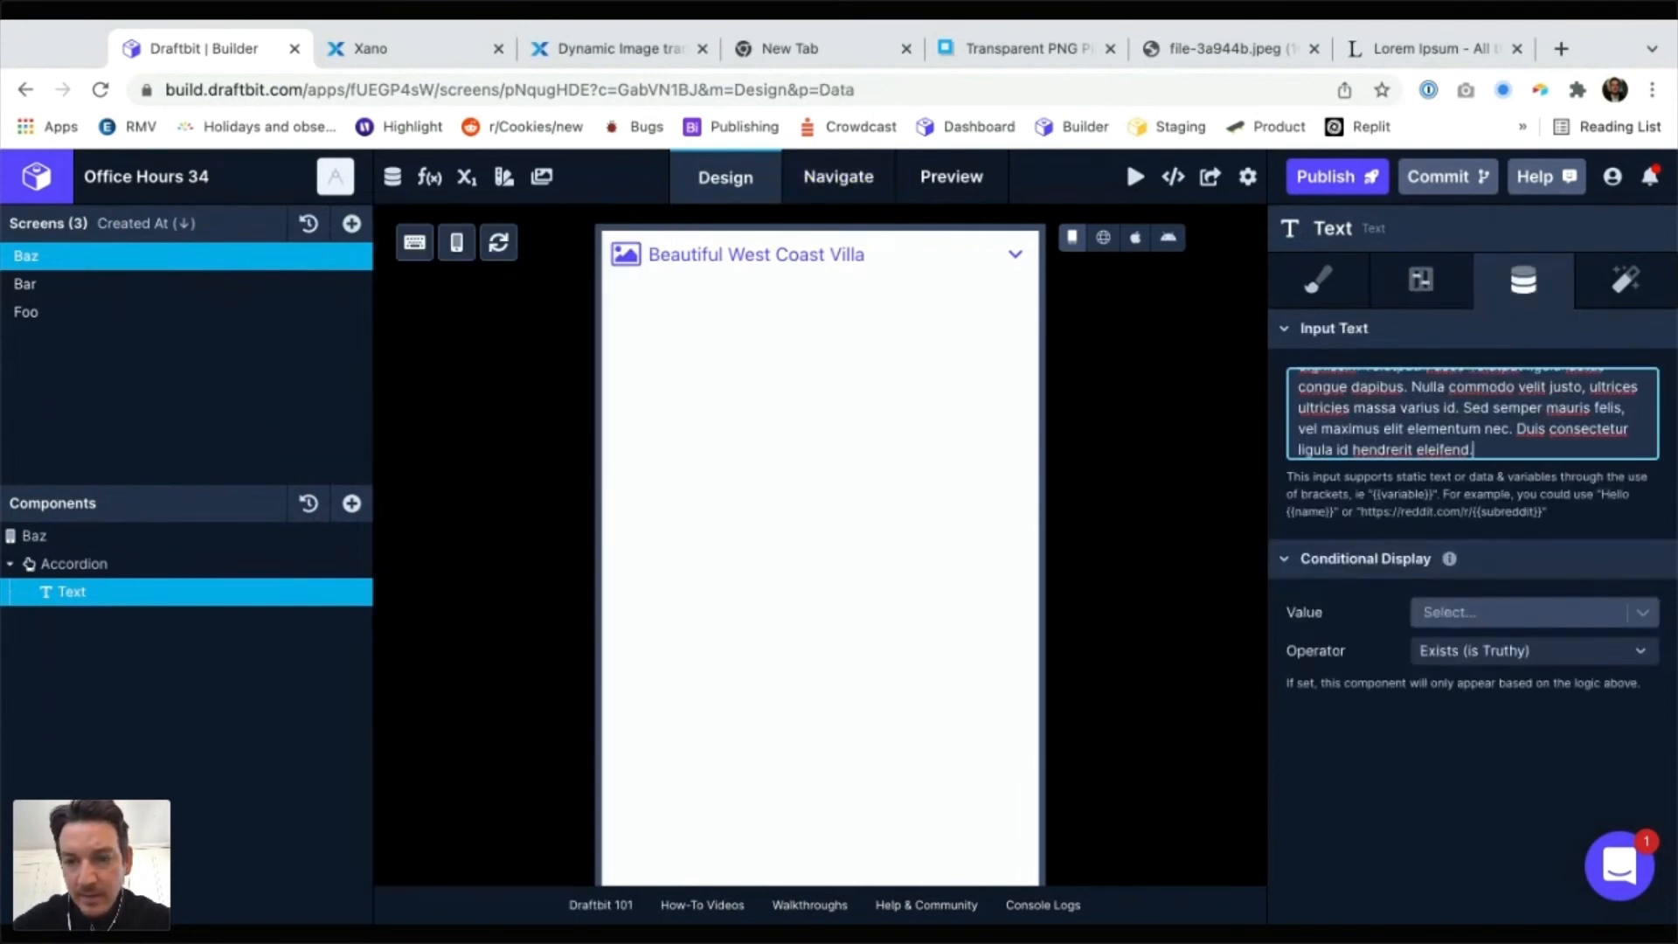
{"action": "left_click", "coordinate": [1487, 475]}
Show the Baz screen in the web preview and test expanding and collapsing the accordion several times
{"action": "left_click", "coordinate": [1103, 236]}
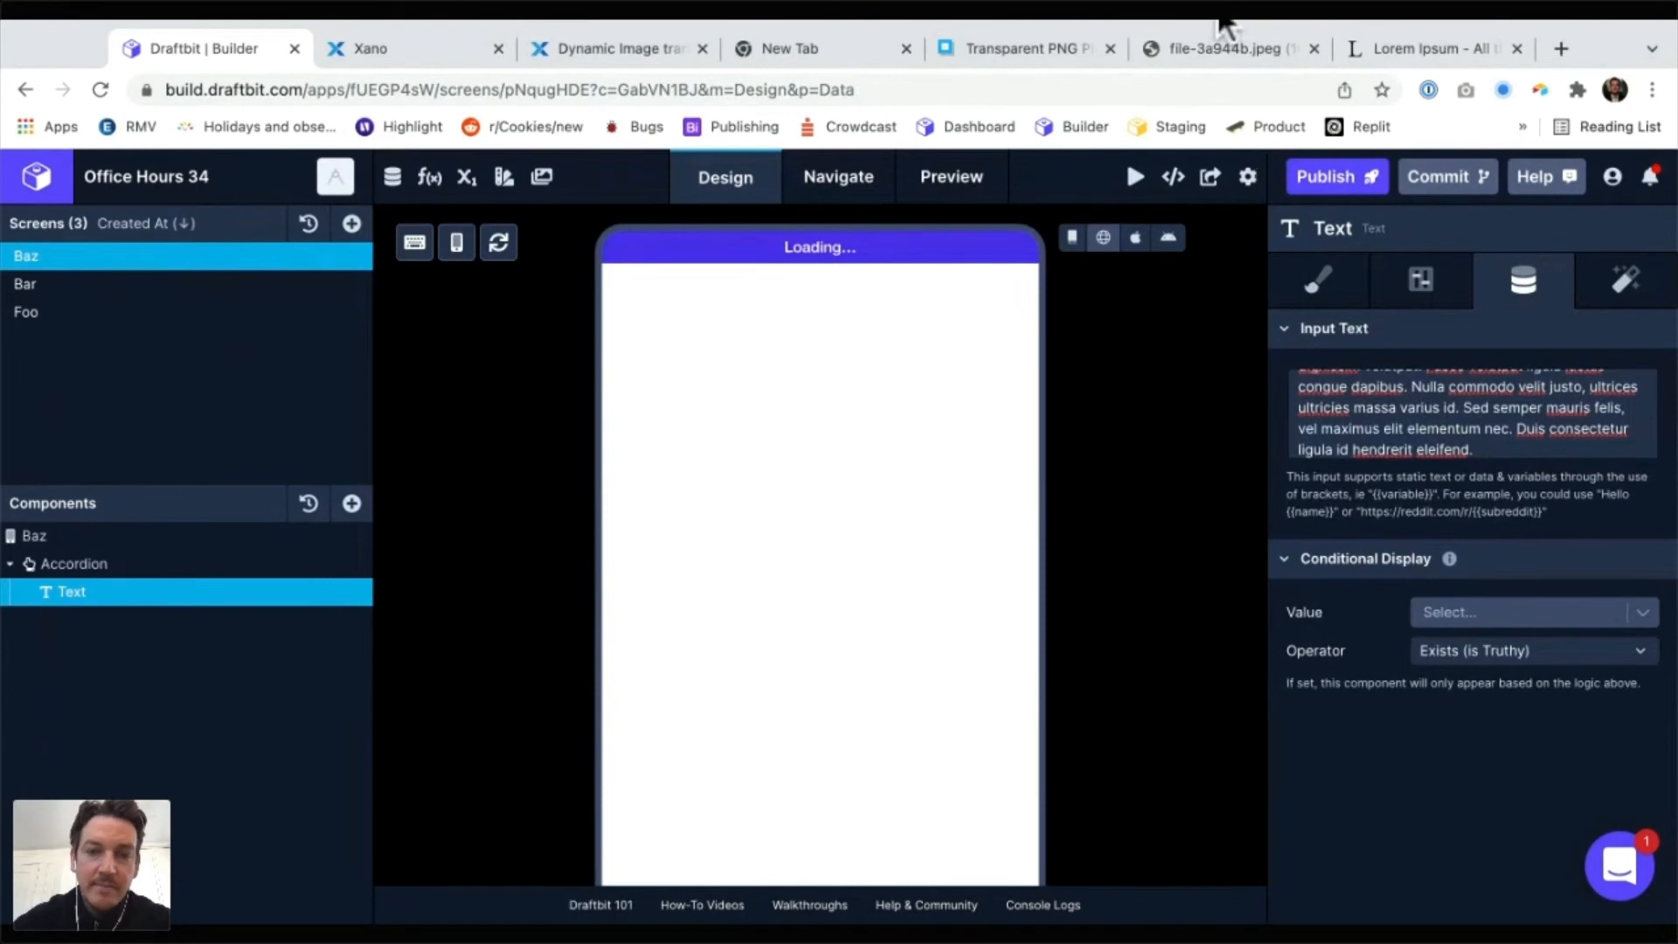
{"action": "left_click", "coordinate": [1014, 254]}
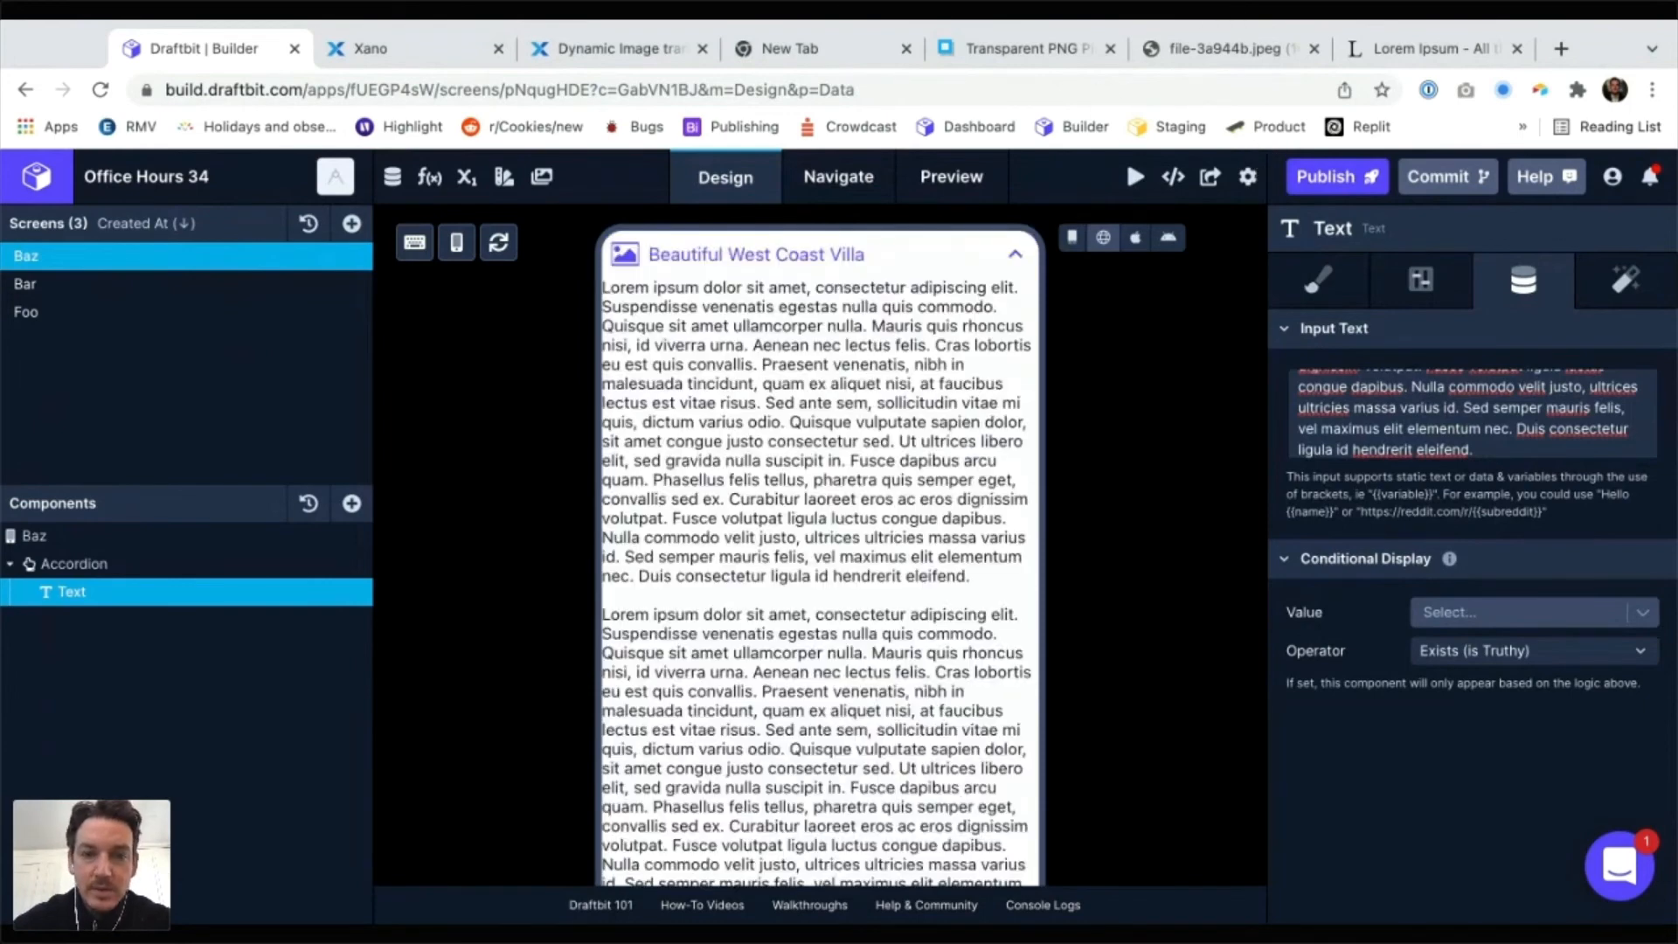
{"action": "left_click", "coordinate": [1015, 254]}
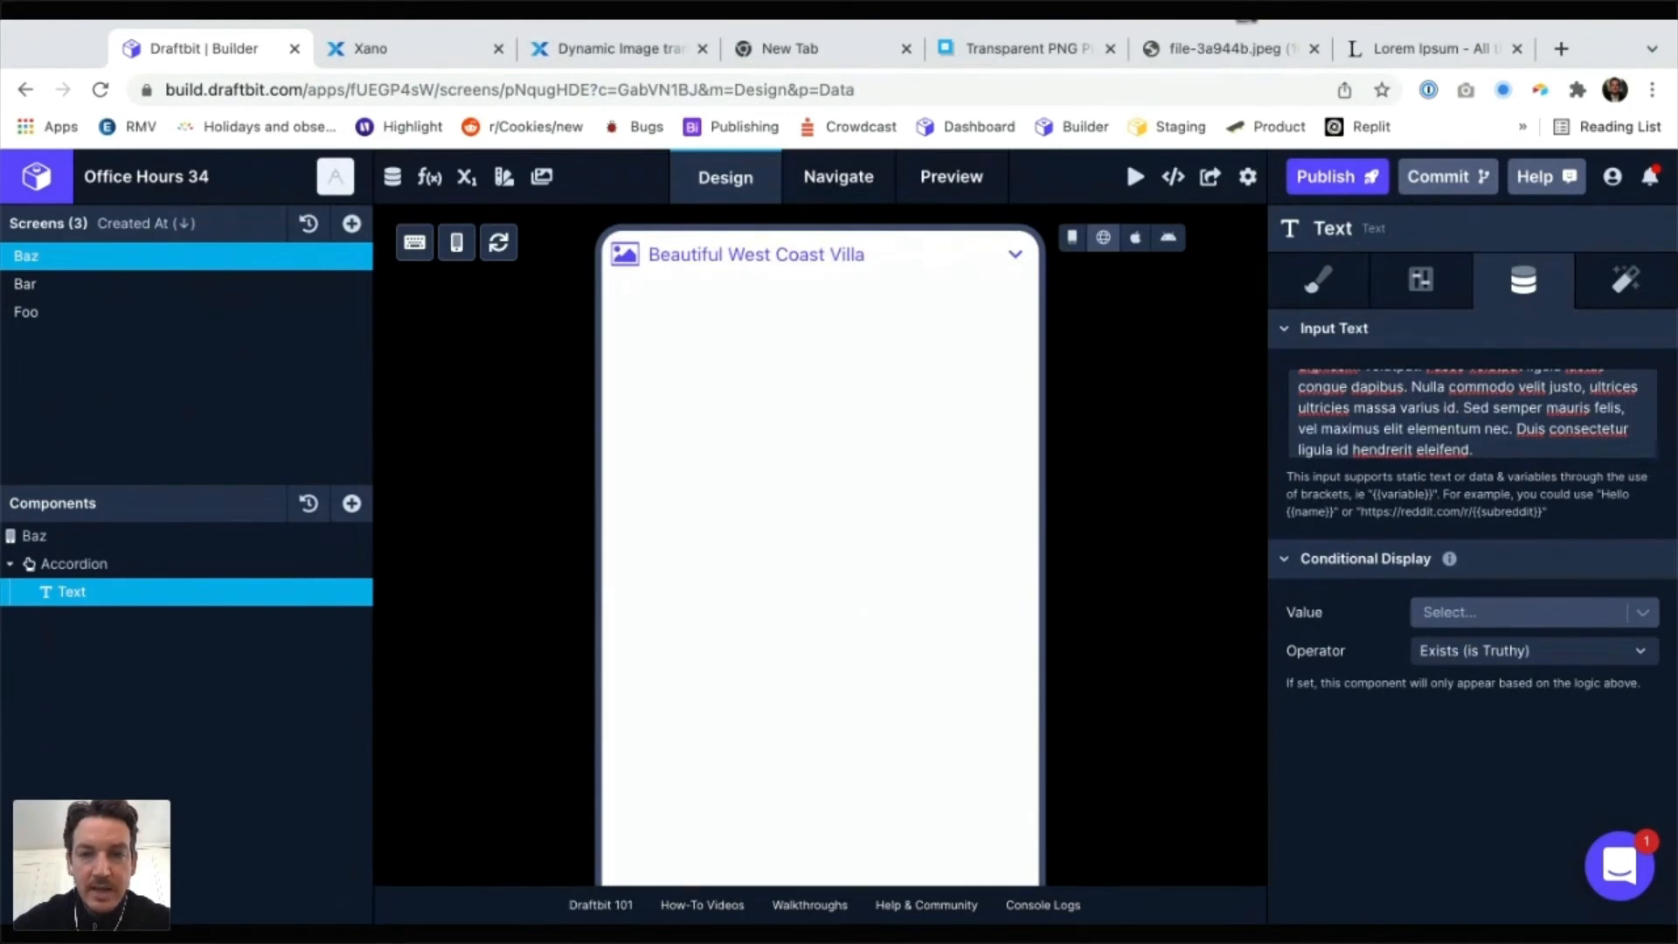
{"action": "left_click", "coordinate": [1015, 254]}
{"action": "left_click", "coordinate": [1014, 254]}
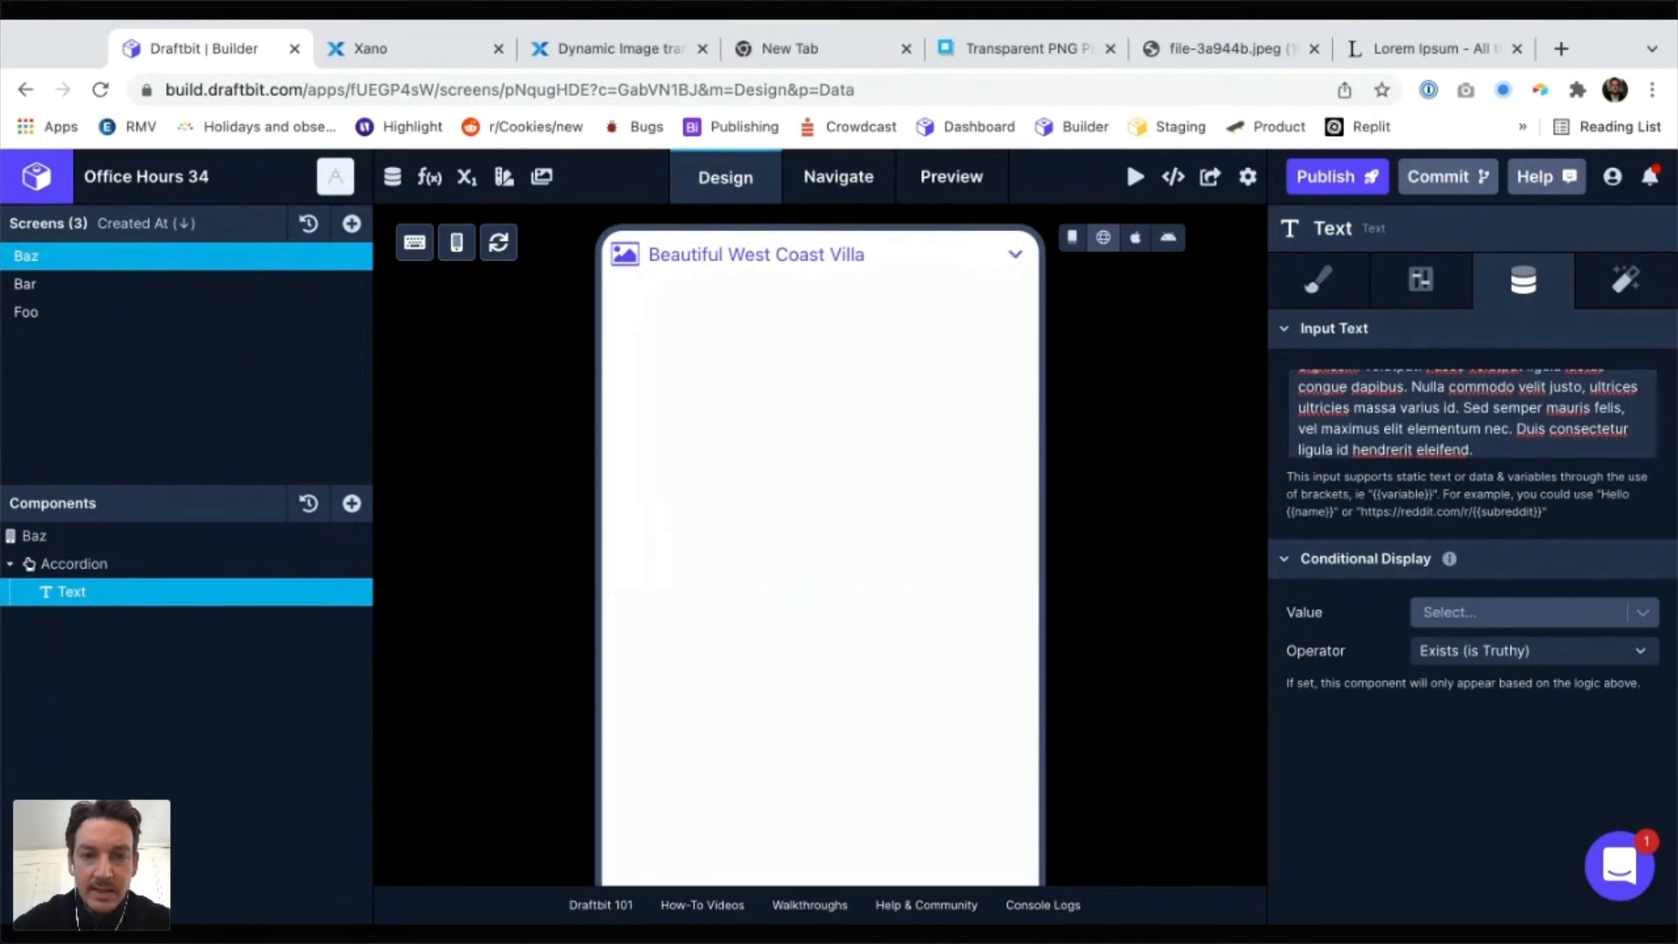
{"action": "left_click", "coordinate": [1015, 254]}
{"action": "left_click", "coordinate": [1014, 255]}
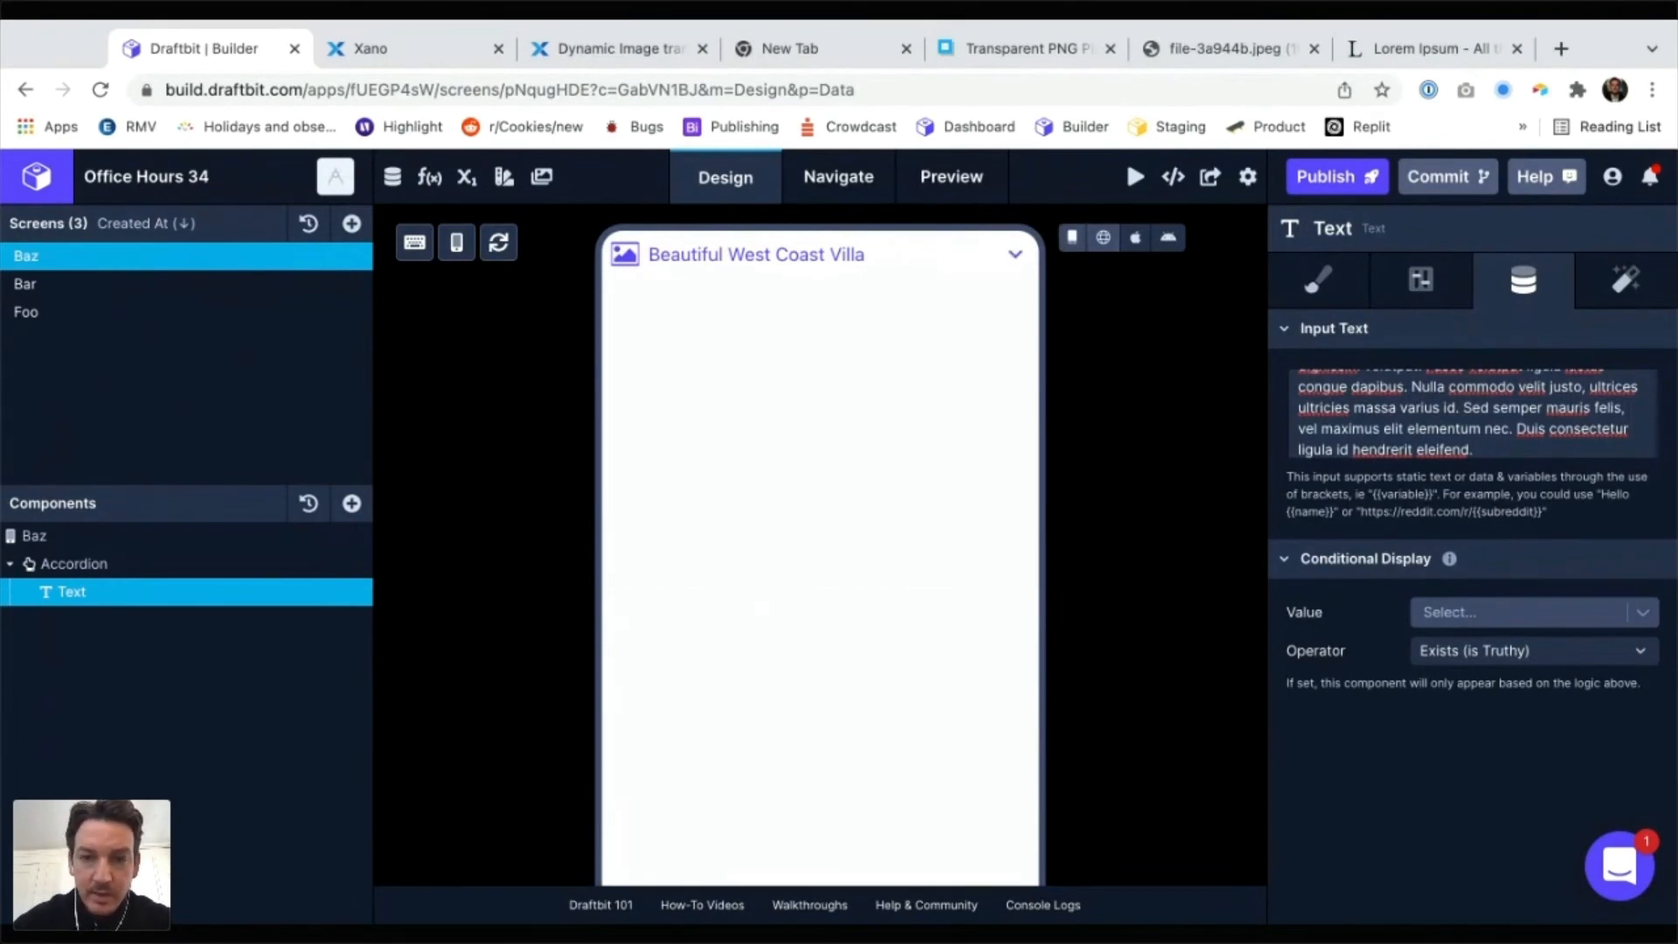
Add a second Accordion directly under the Baz screen, below the first one
{"action": "left_click", "coordinate": [185, 535]}
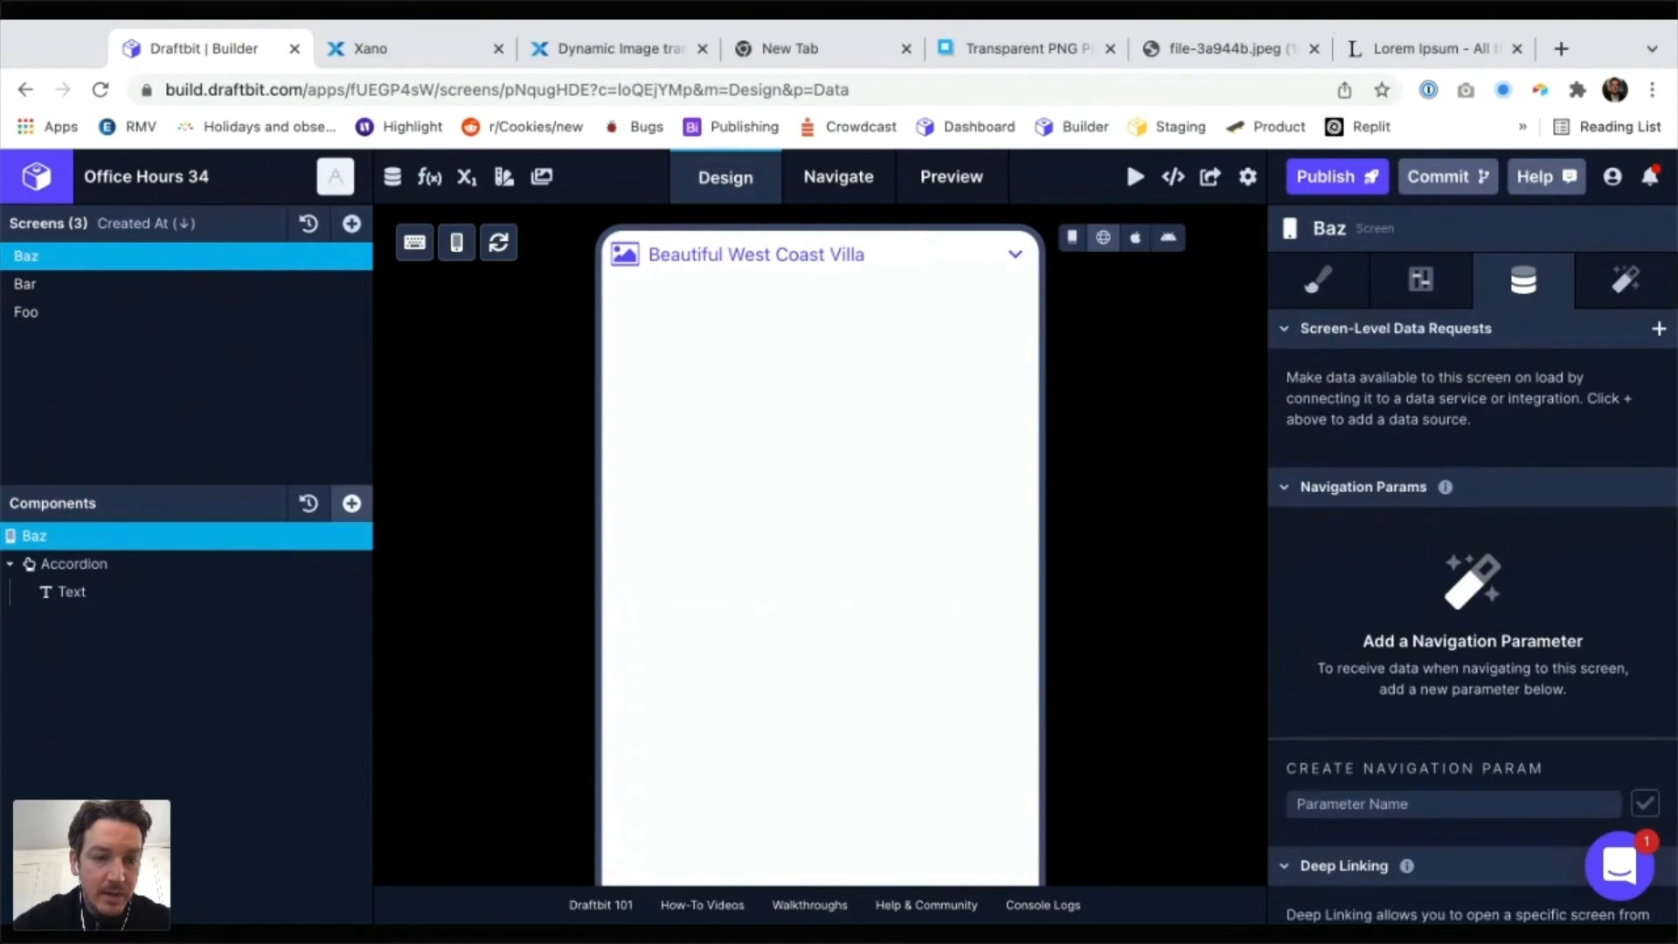
{"action": "left_click", "coordinate": [351, 503]}
{"action": "type", "text": "accord"}
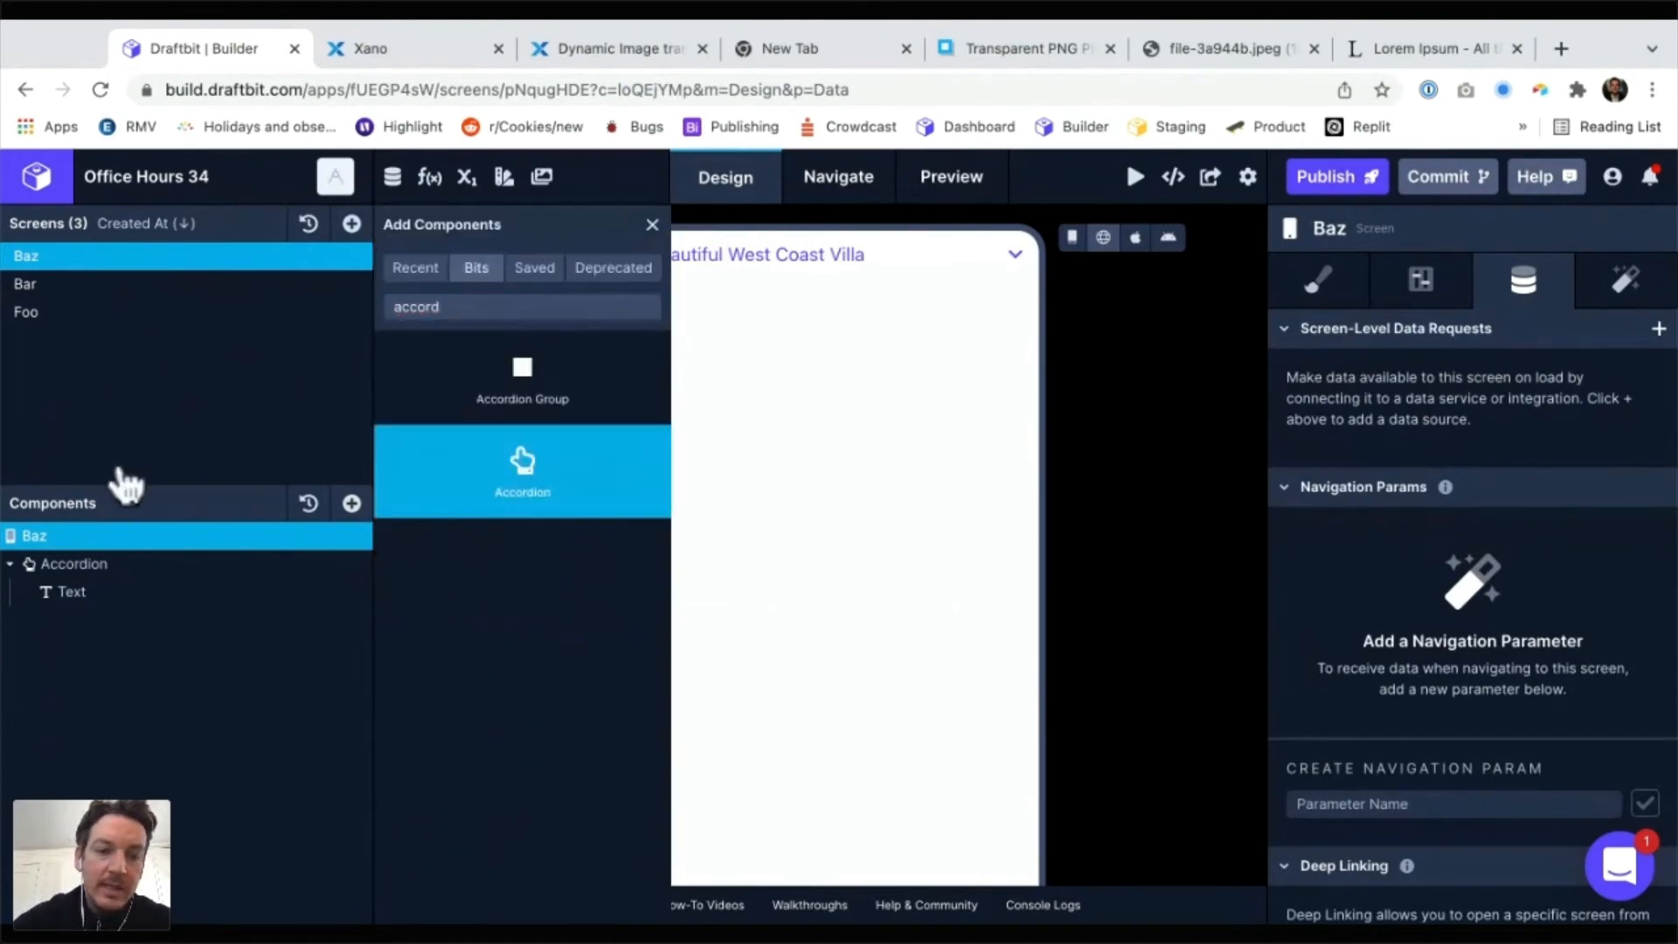
{"action": "left_click", "coordinate": [113, 620]}
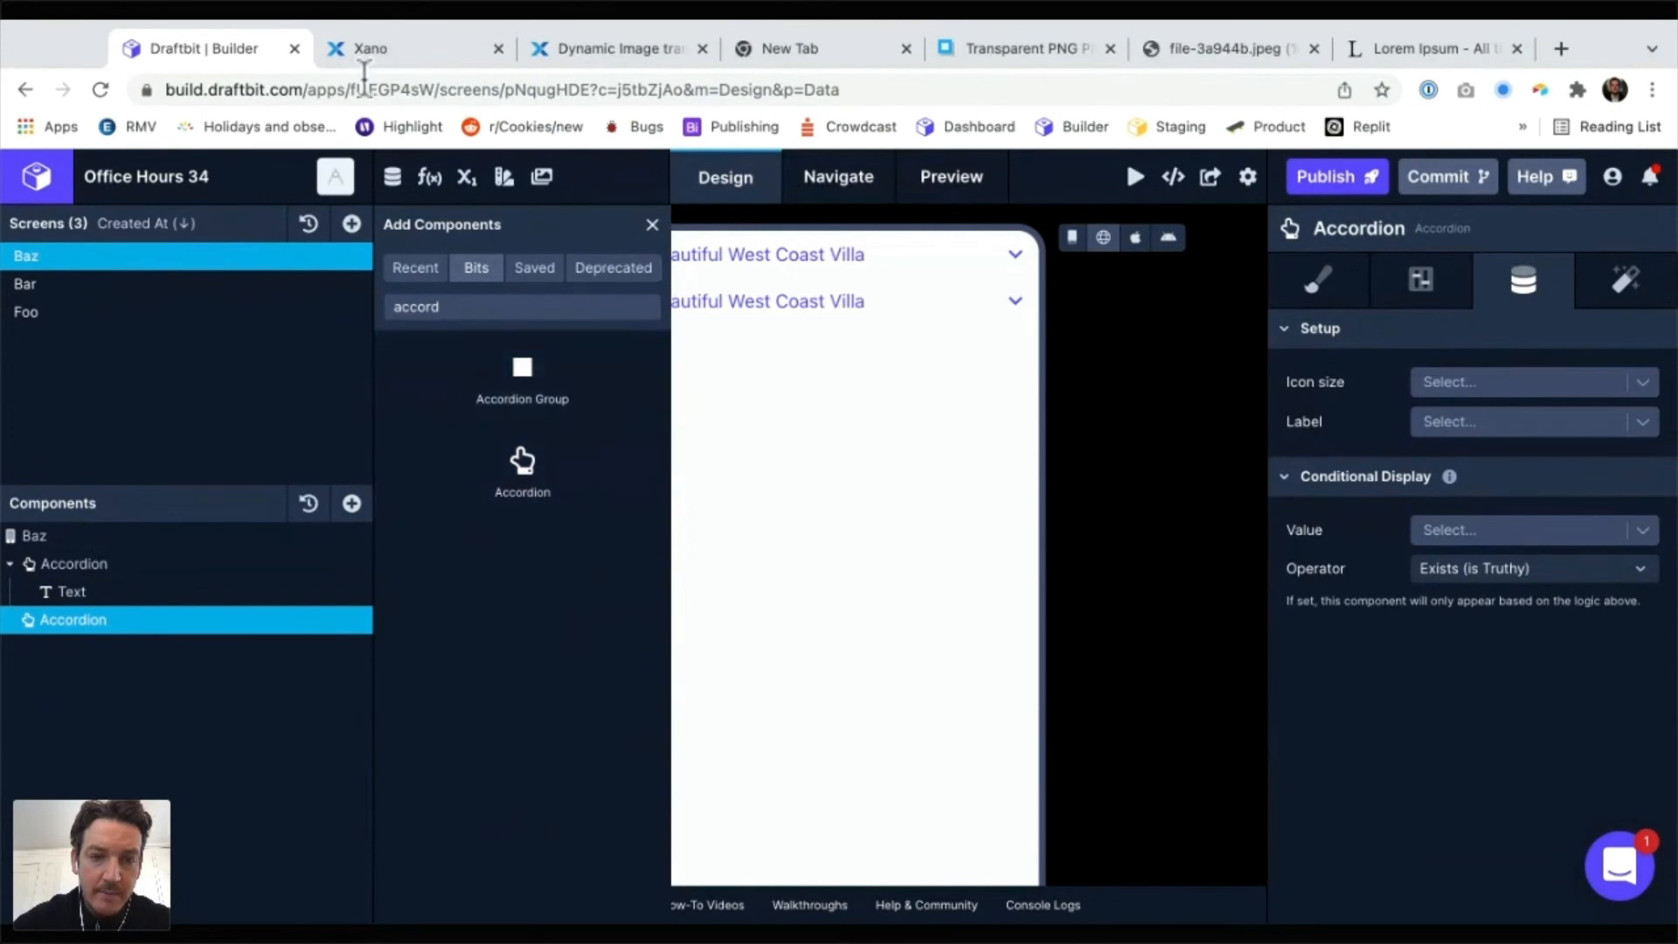
Add a Text component inside the second accordion and fill it with the copied Lorem ipsum paragraphs
{"action": "key", "text": "super+a"}
{"action": "type", "text": "tex"}
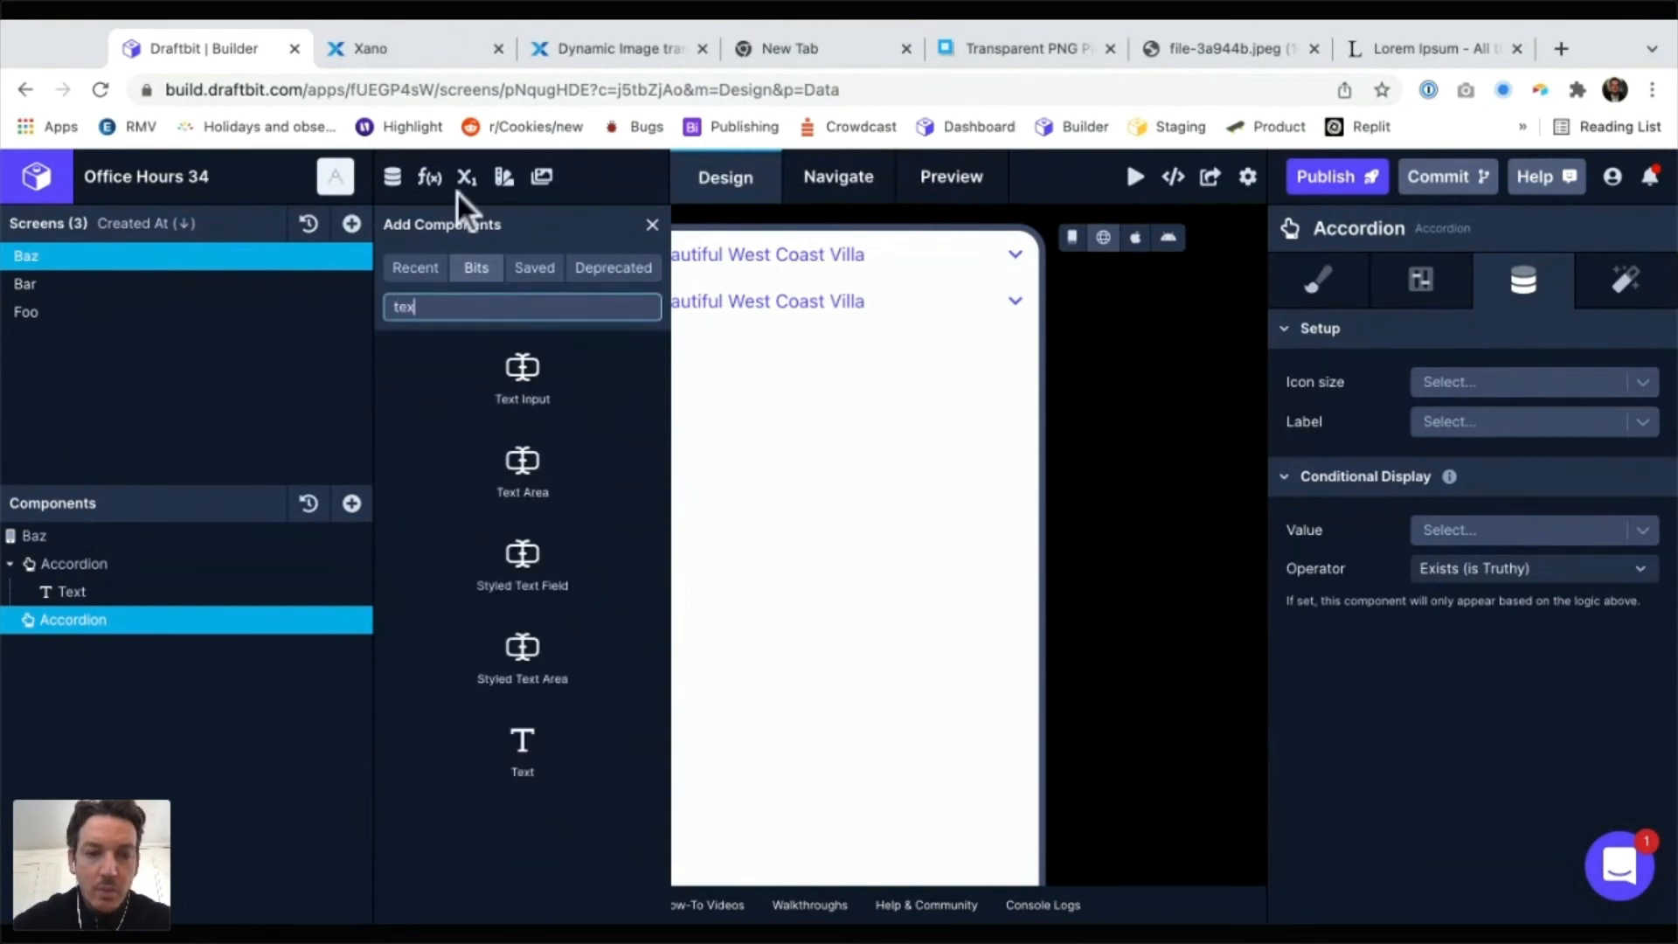
{"action": "left_click", "coordinate": [521, 750]}
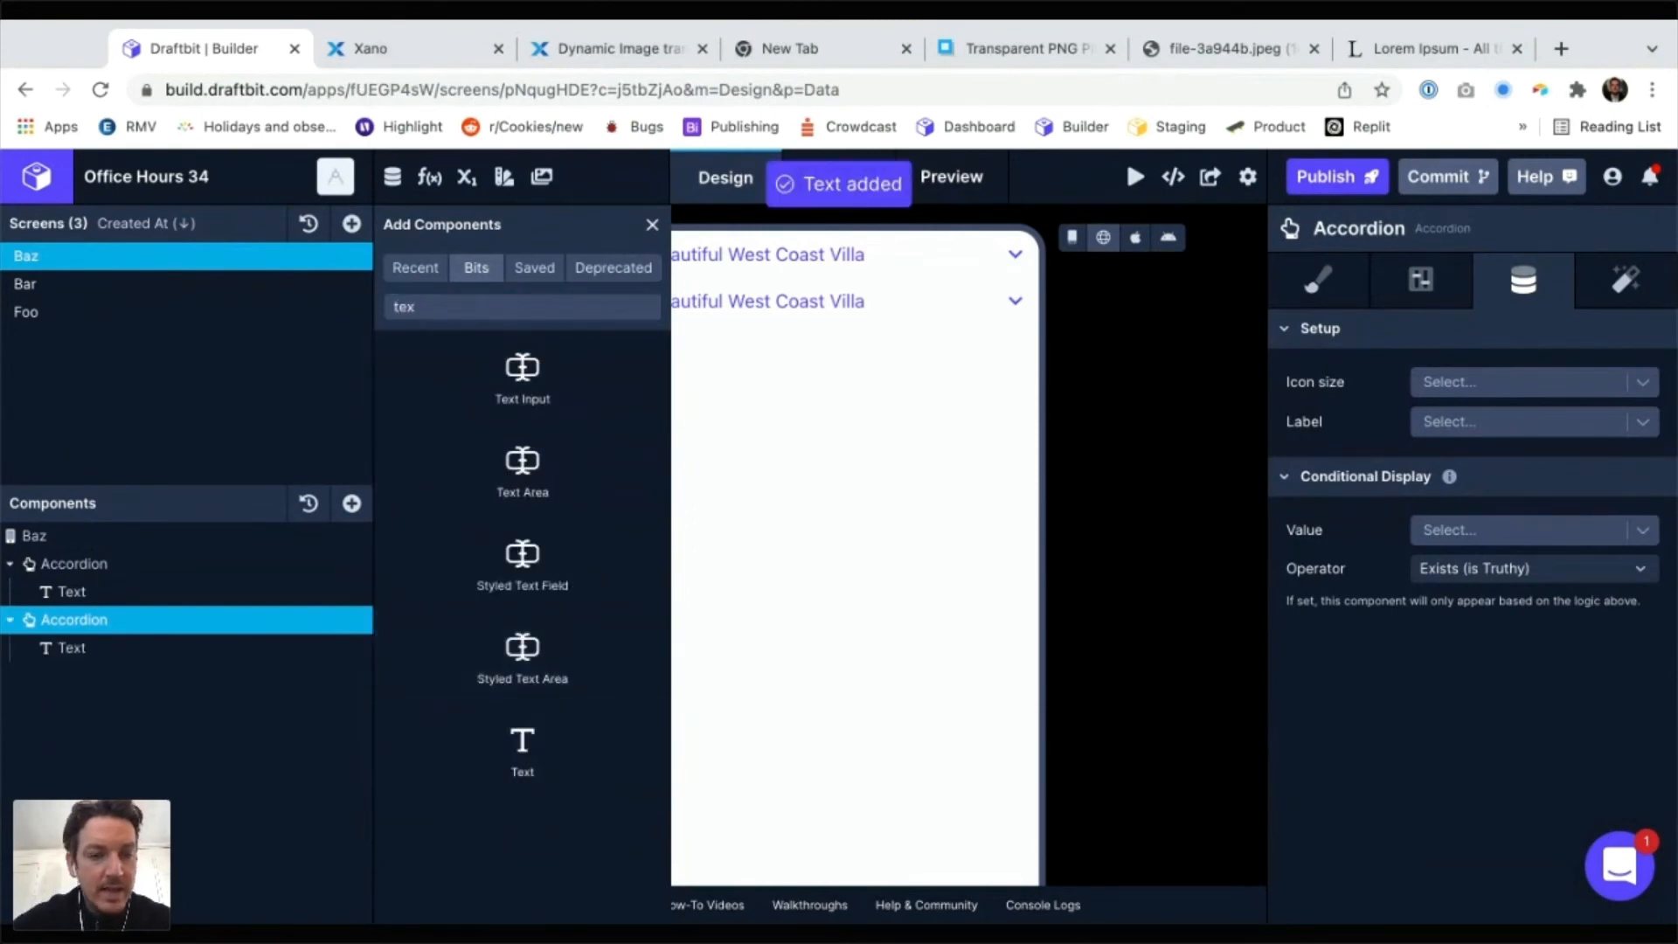
{"action": "left_click", "coordinate": [652, 225]}
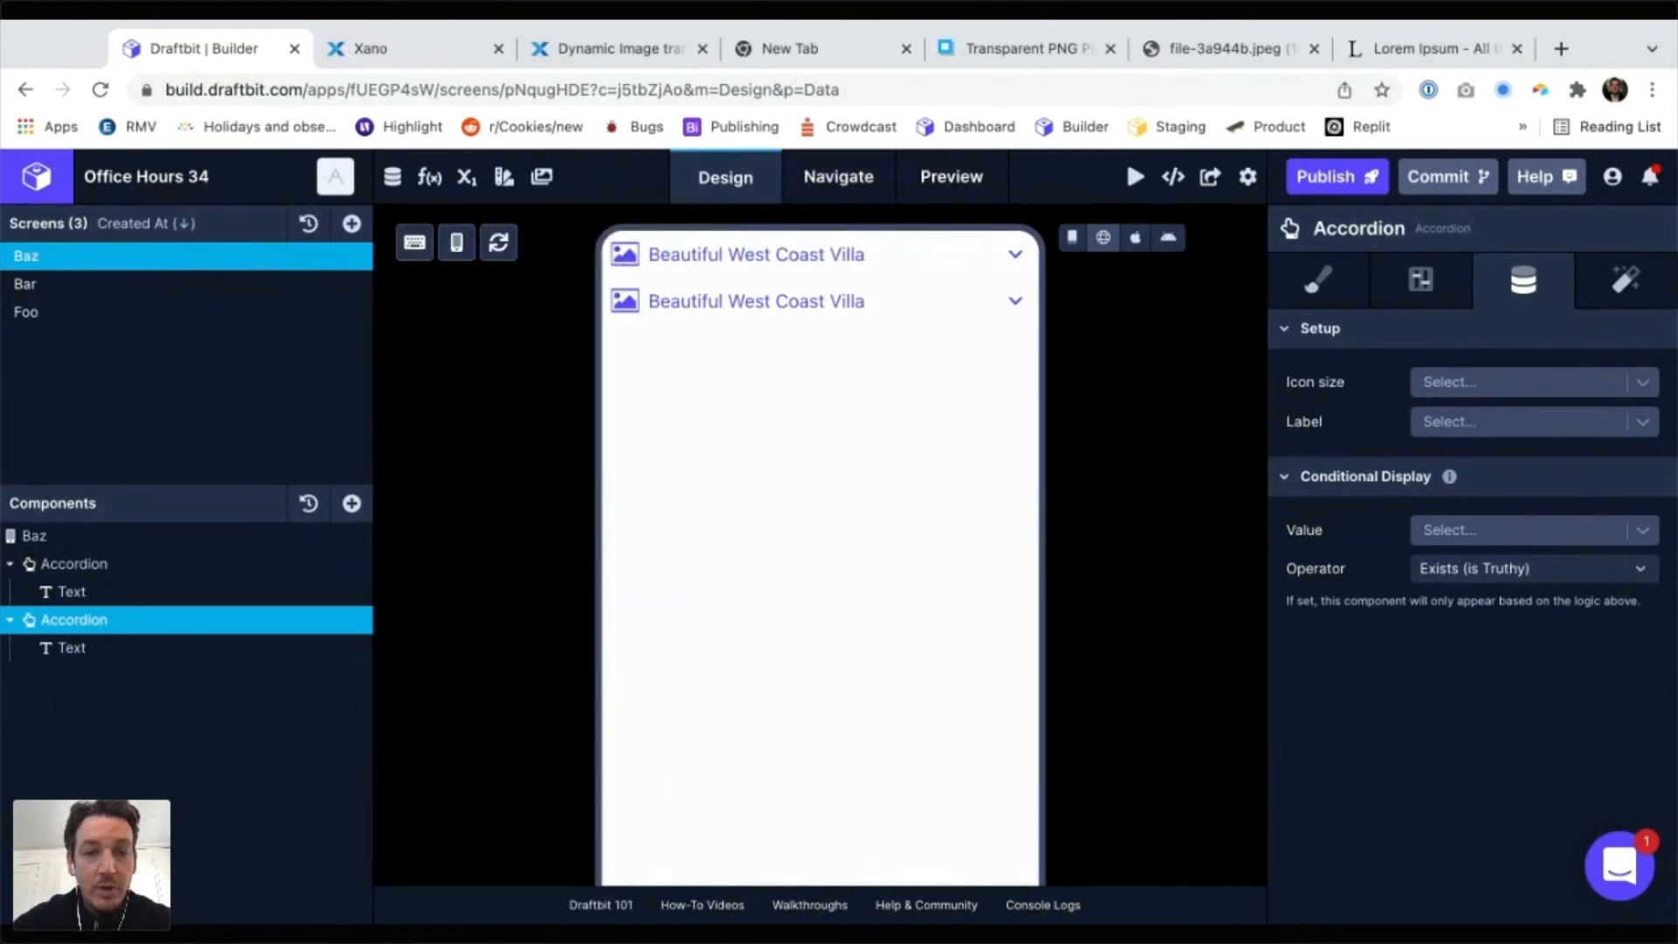
{"action": "left_click", "coordinate": [72, 647]}
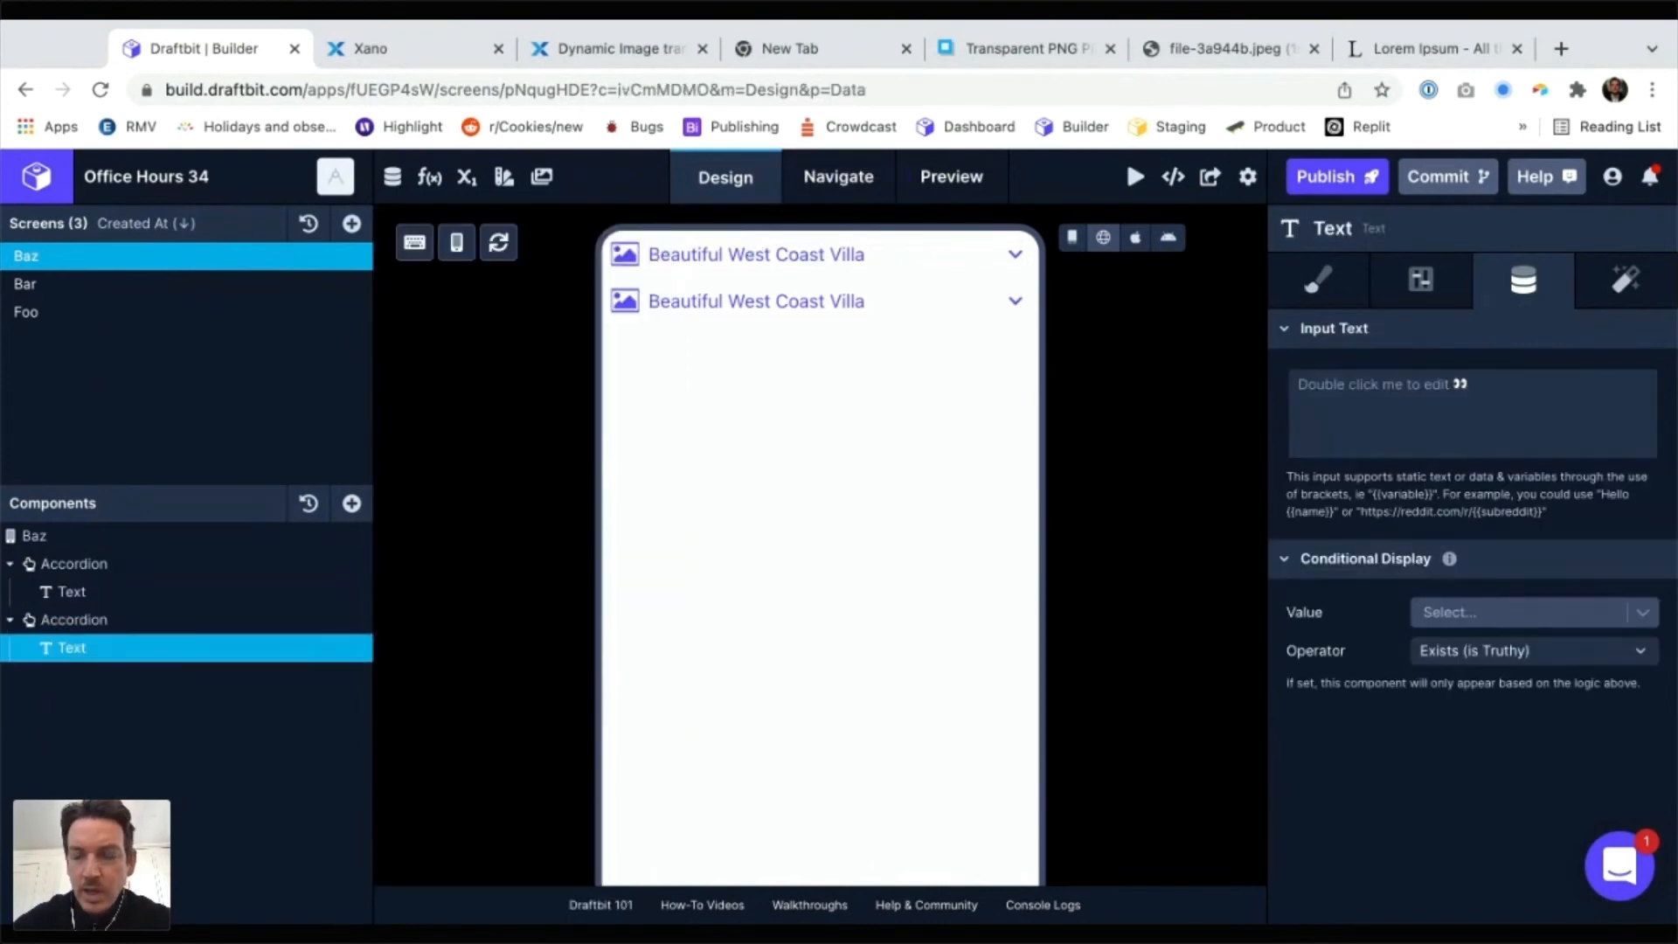
{"action": "key", "text": "ctrl+v"}
{"action": "key", "text": "Tab"}
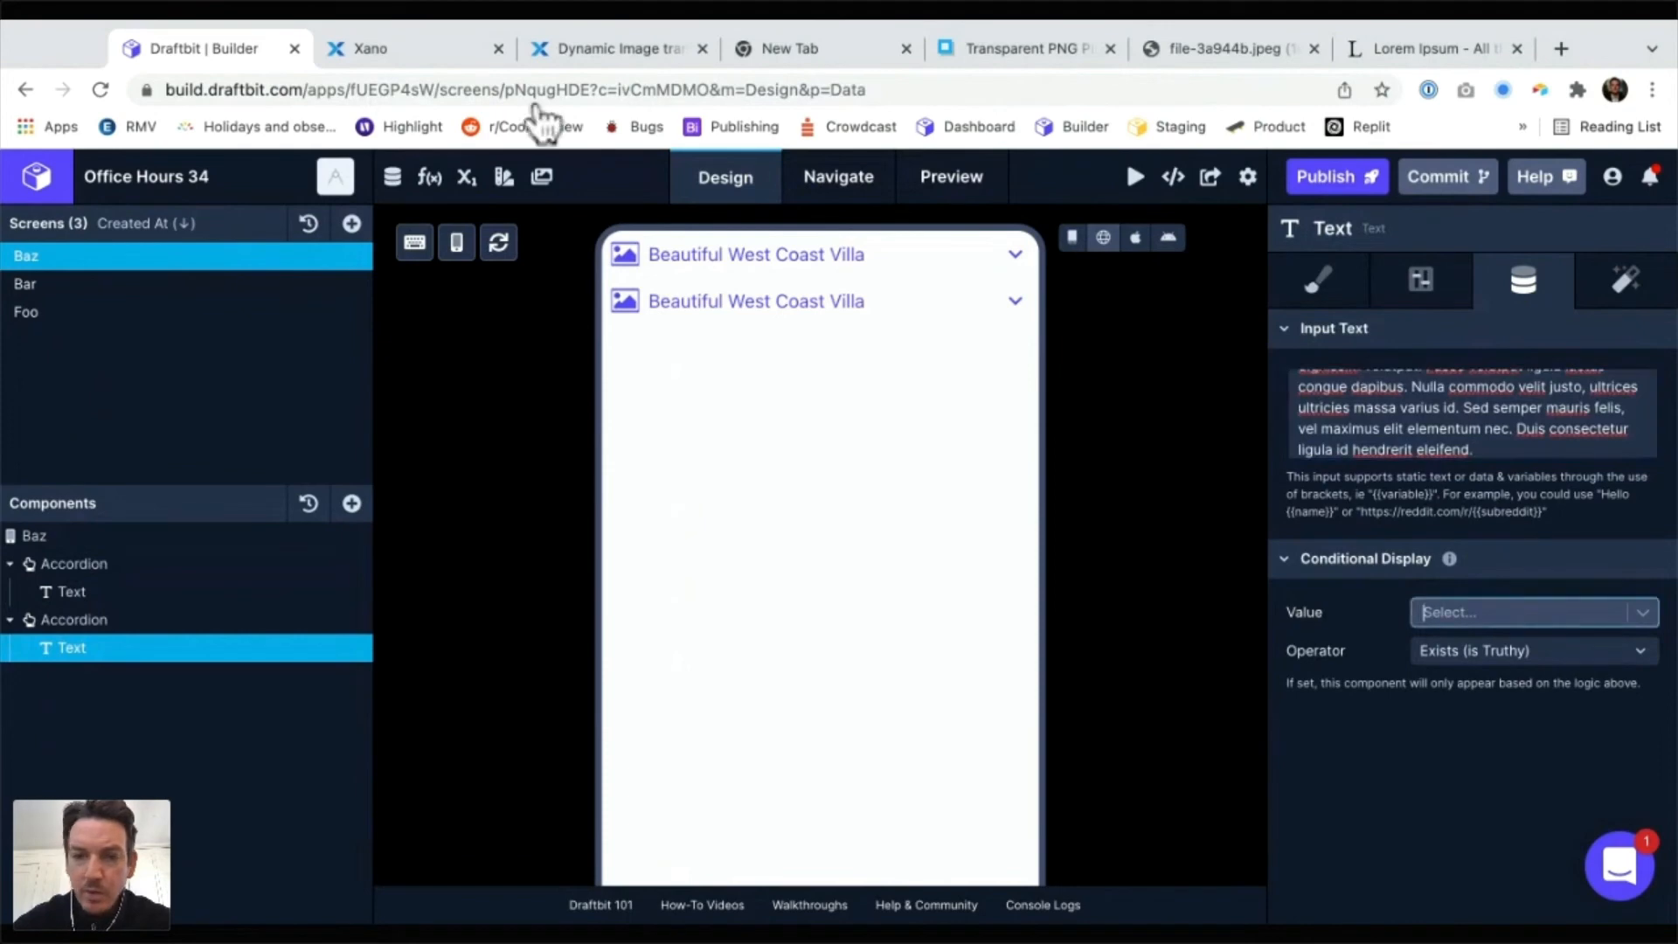
Test both accordions on the Baz screen in the web preview, expanding them, scrolling through their text, and collapsing the first one
{"action": "left_click", "coordinate": [1103, 238]}
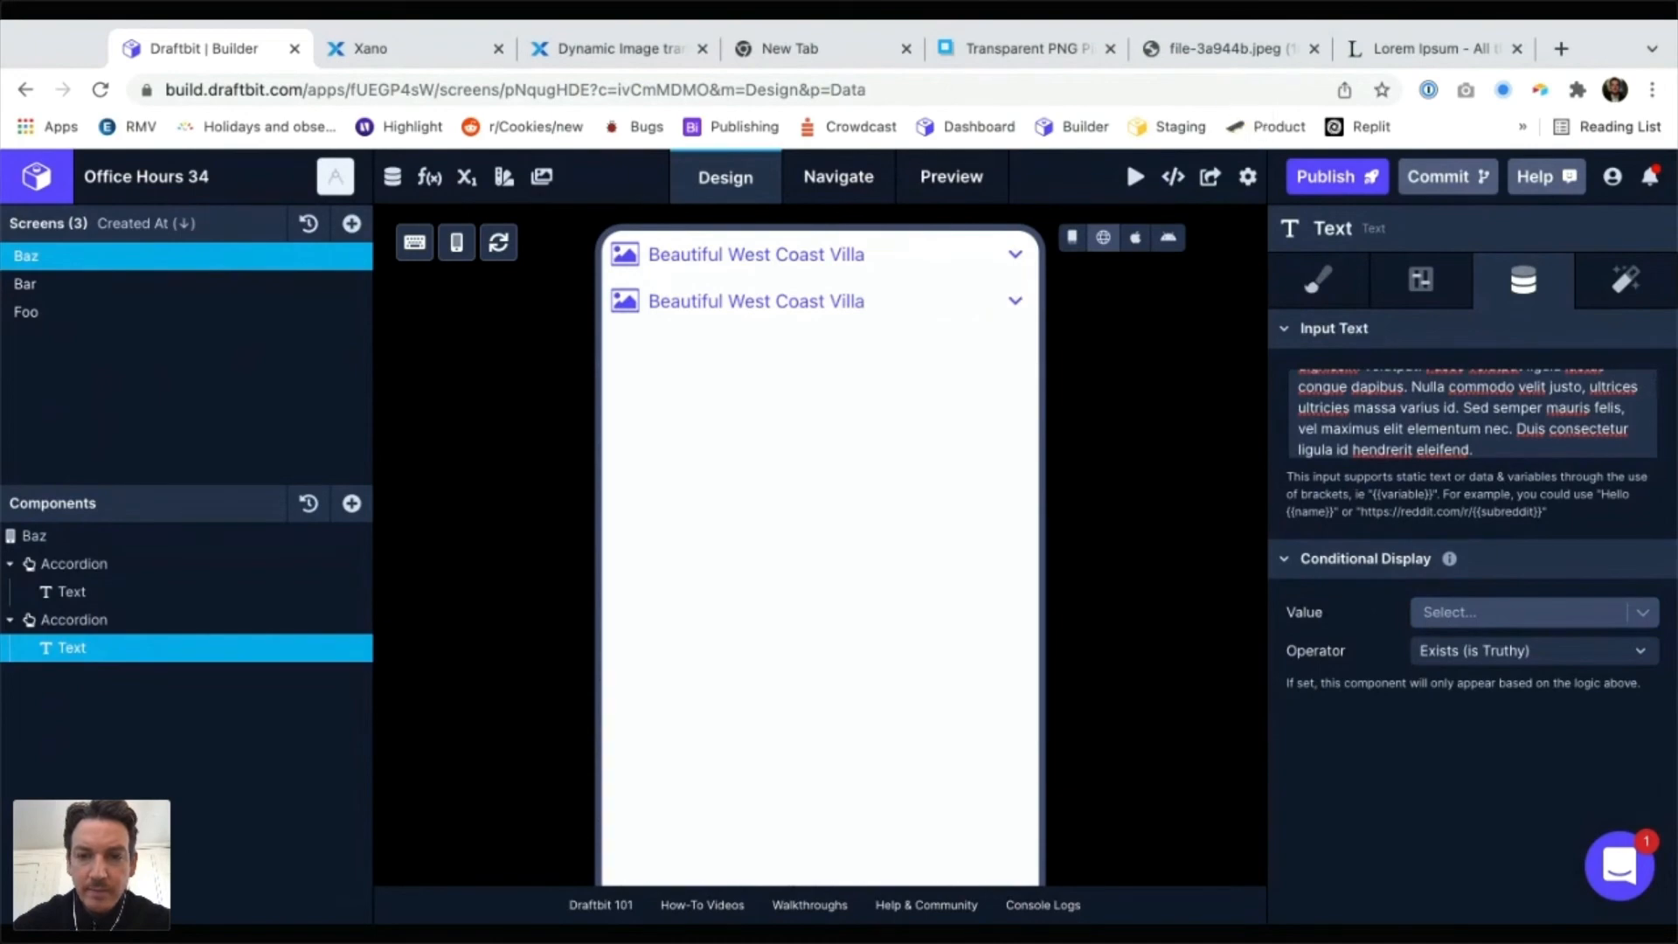
{"action": "left_click", "coordinate": [1014, 254]}
{"action": "scroll", "coordinate": [1172, 487], "scroll_direction": "down", "scroll_amount": 3}
{"action": "left_click", "coordinate": [1012, 720]}
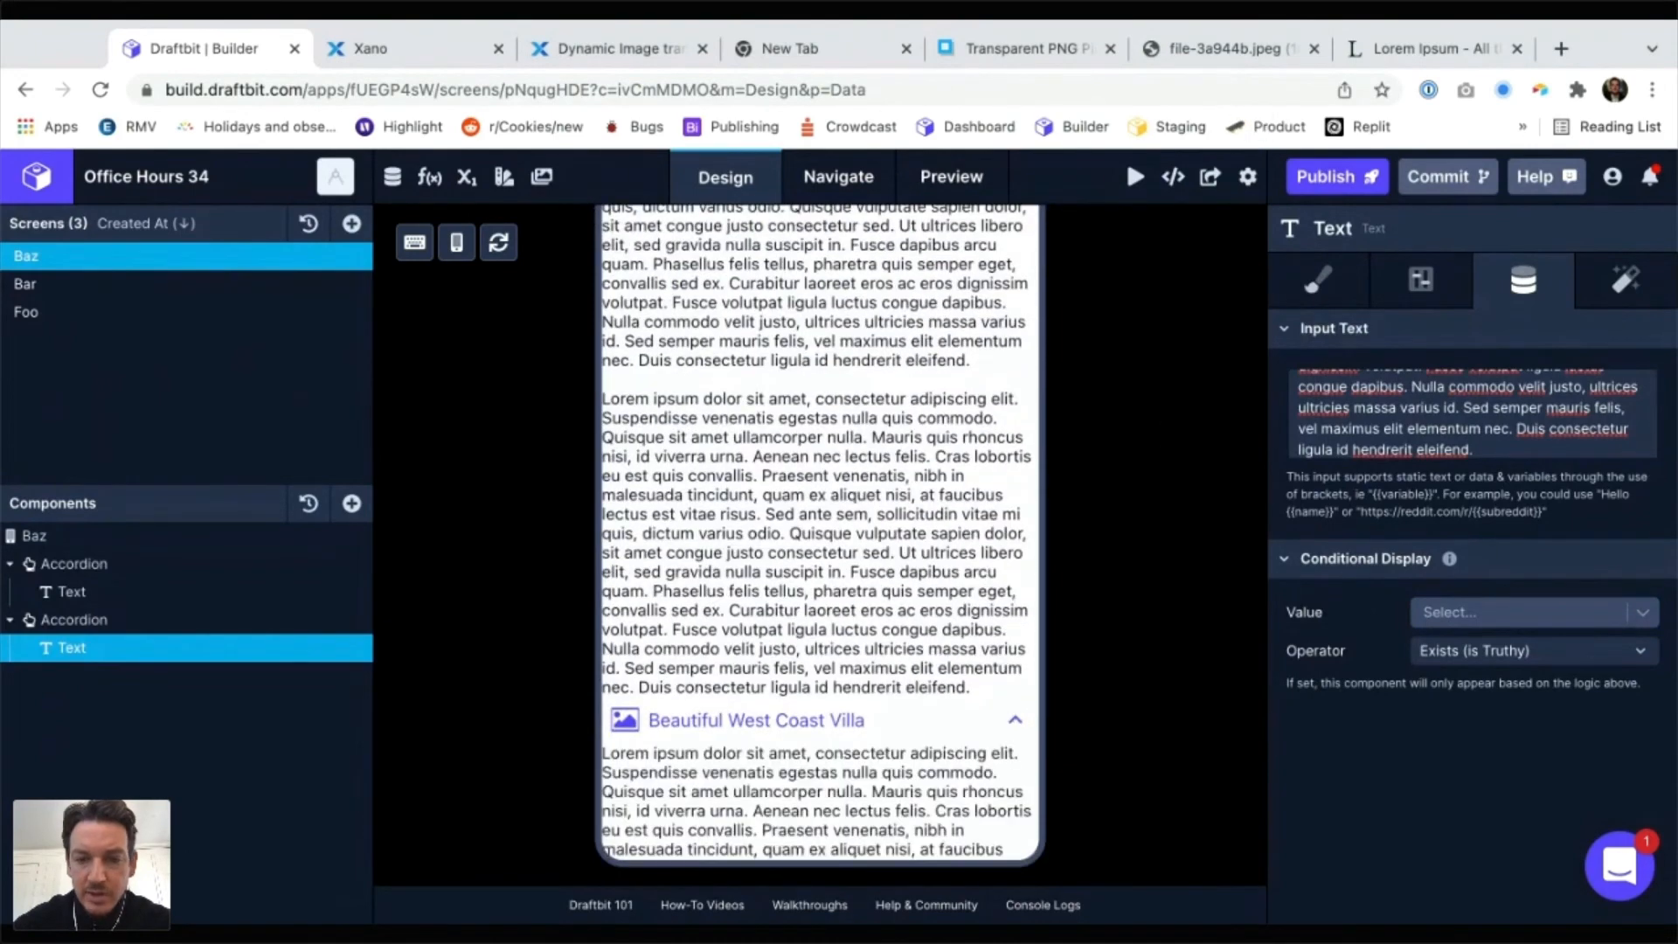
{"action": "scroll", "coordinate": [819, 542], "scroll_direction": "down", "scroll_amount": 2}
{"action": "scroll", "coordinate": [820, 542], "scroll_direction": "up", "scroll_amount": 3}
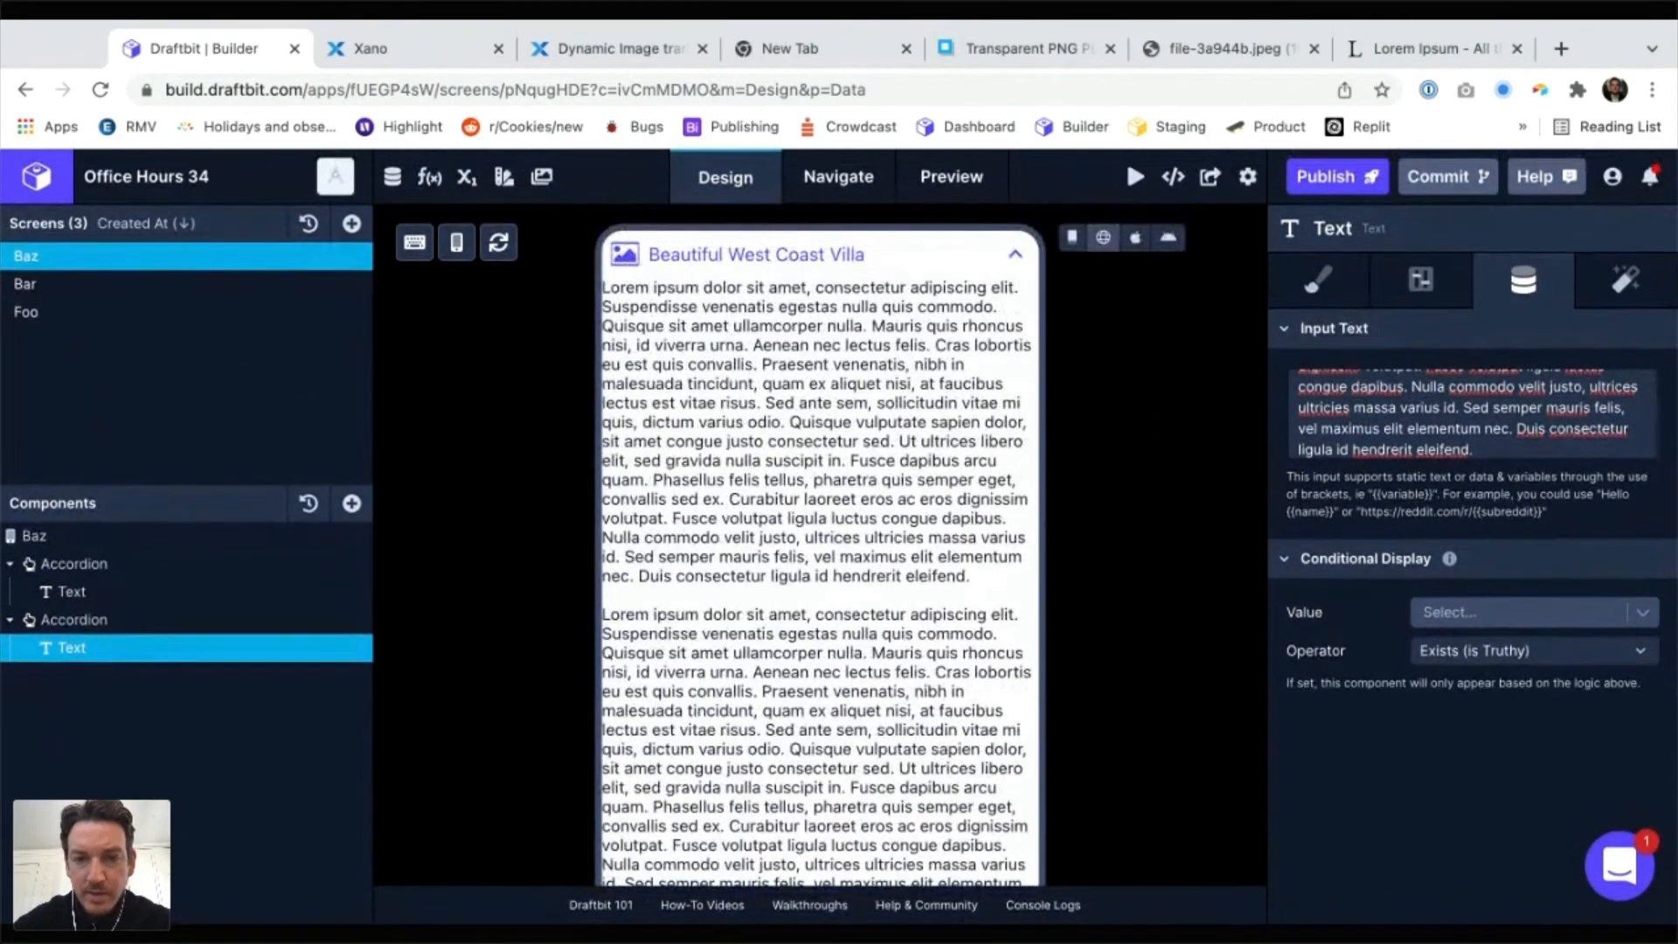
{"action": "left_click", "coordinate": [1014, 254]}
{"action": "left_click", "coordinate": [1318, 281]}
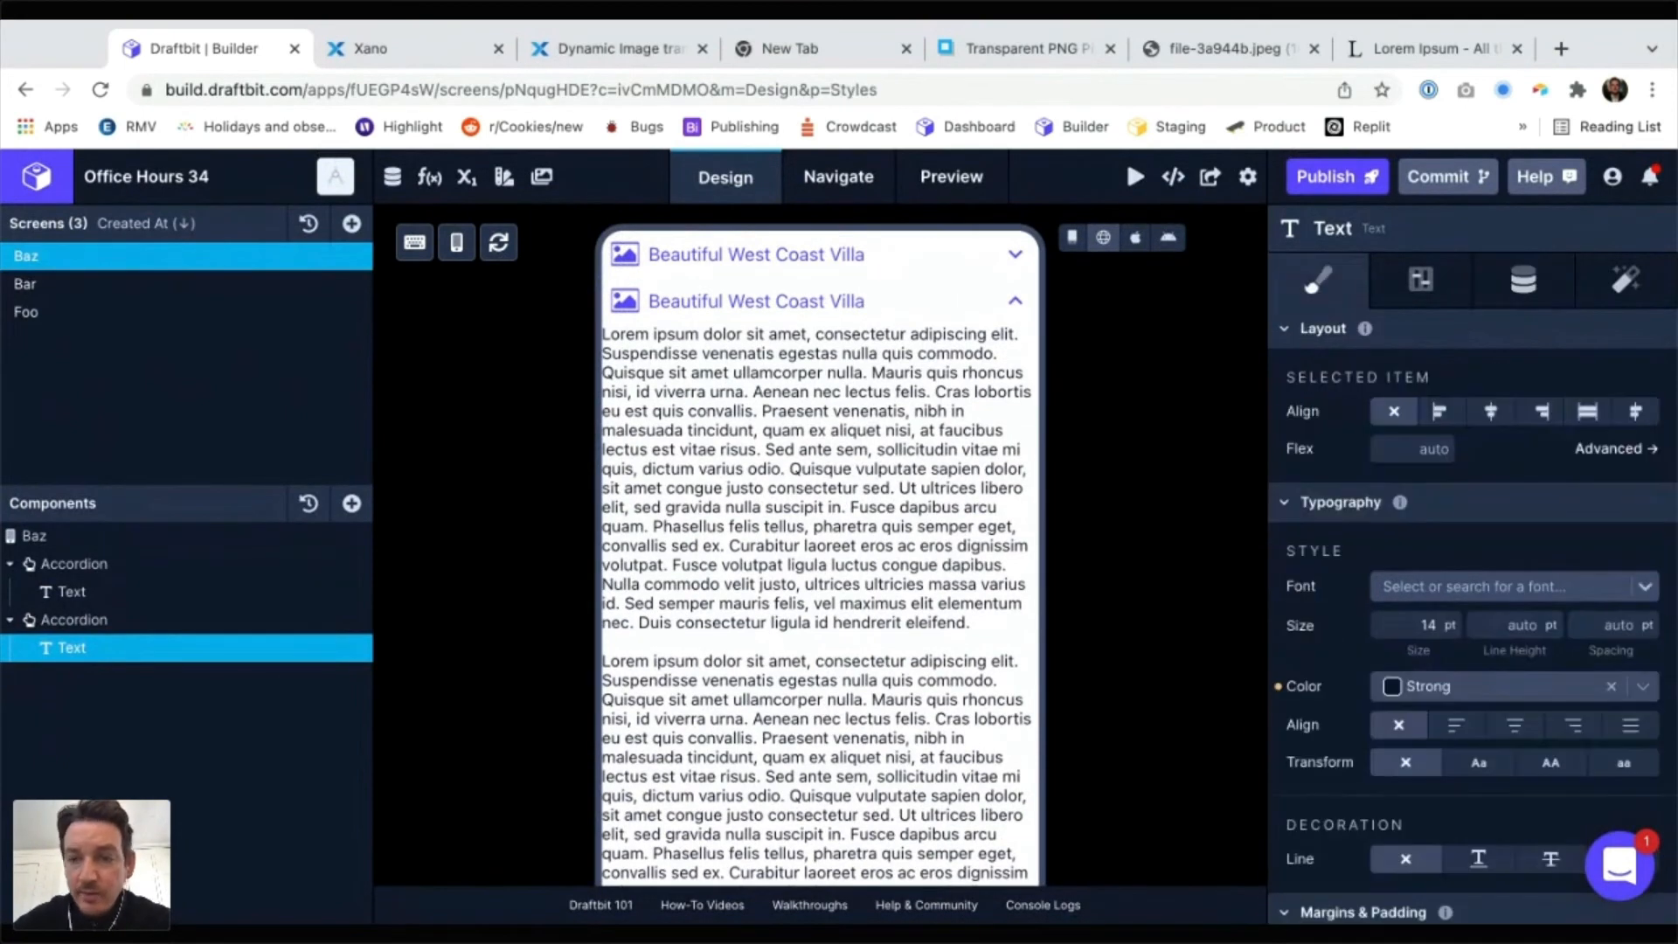
{"action": "left_click", "coordinate": [1420, 279]}
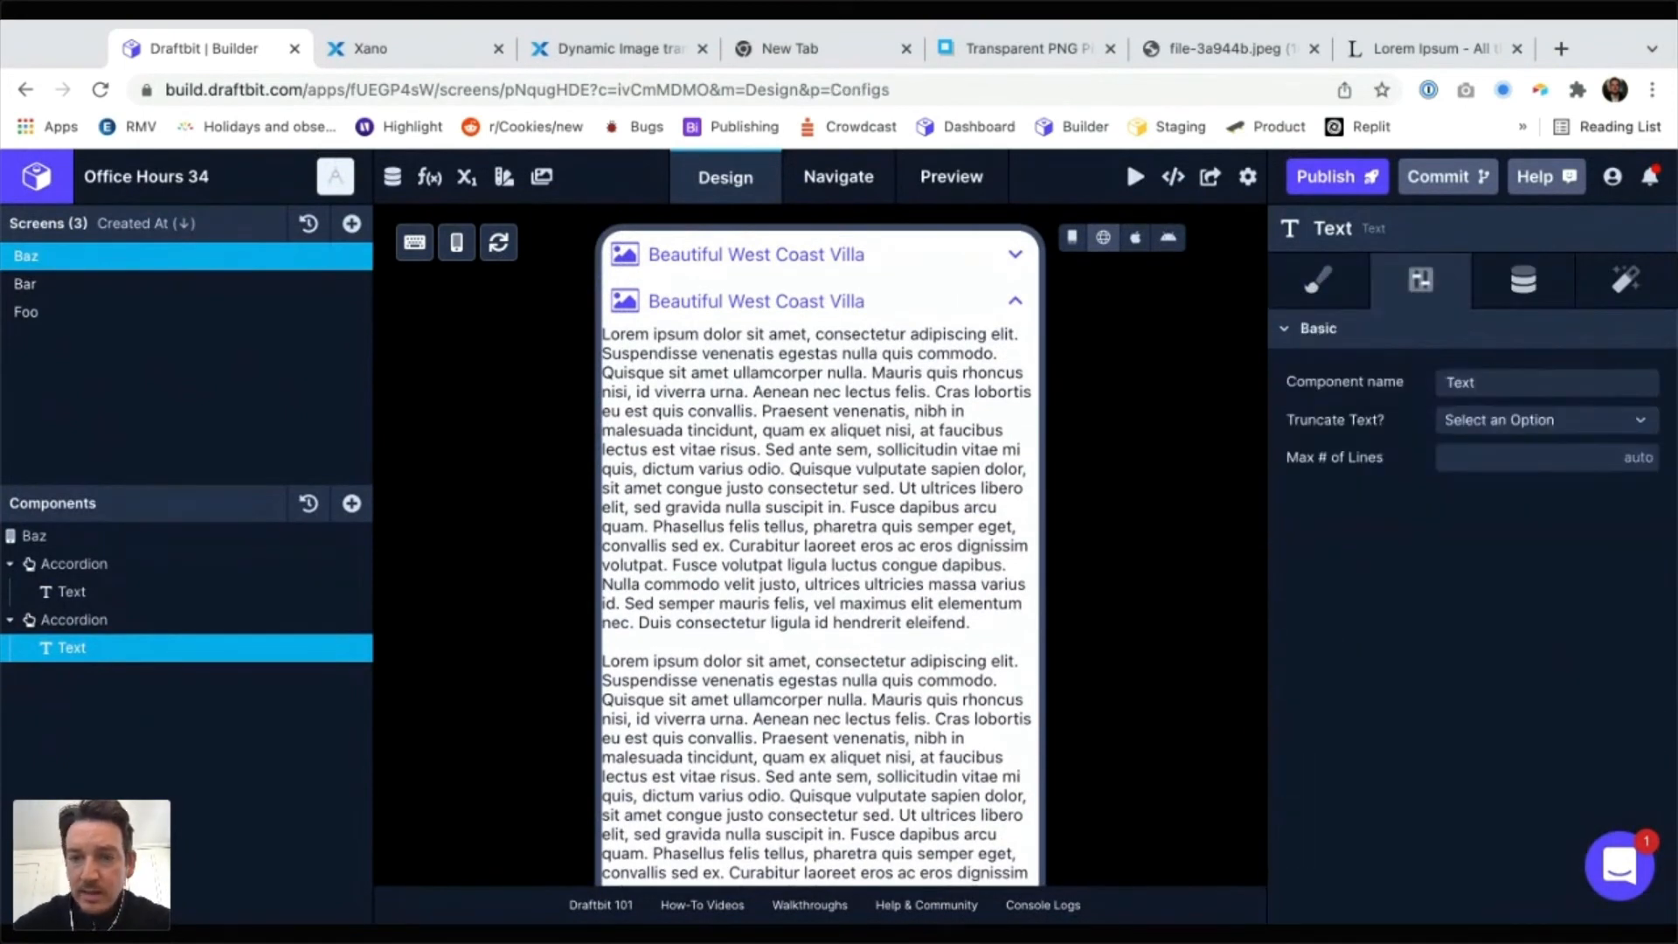
{"action": "left_click", "coordinate": [1318, 281]}
{"action": "scroll", "coordinate": [1472, 612], "scroll_direction": "down", "scroll_amount": 6}
{"action": "scroll", "coordinate": [1473, 612], "scroll_direction": "up", "scroll_amount": 6}
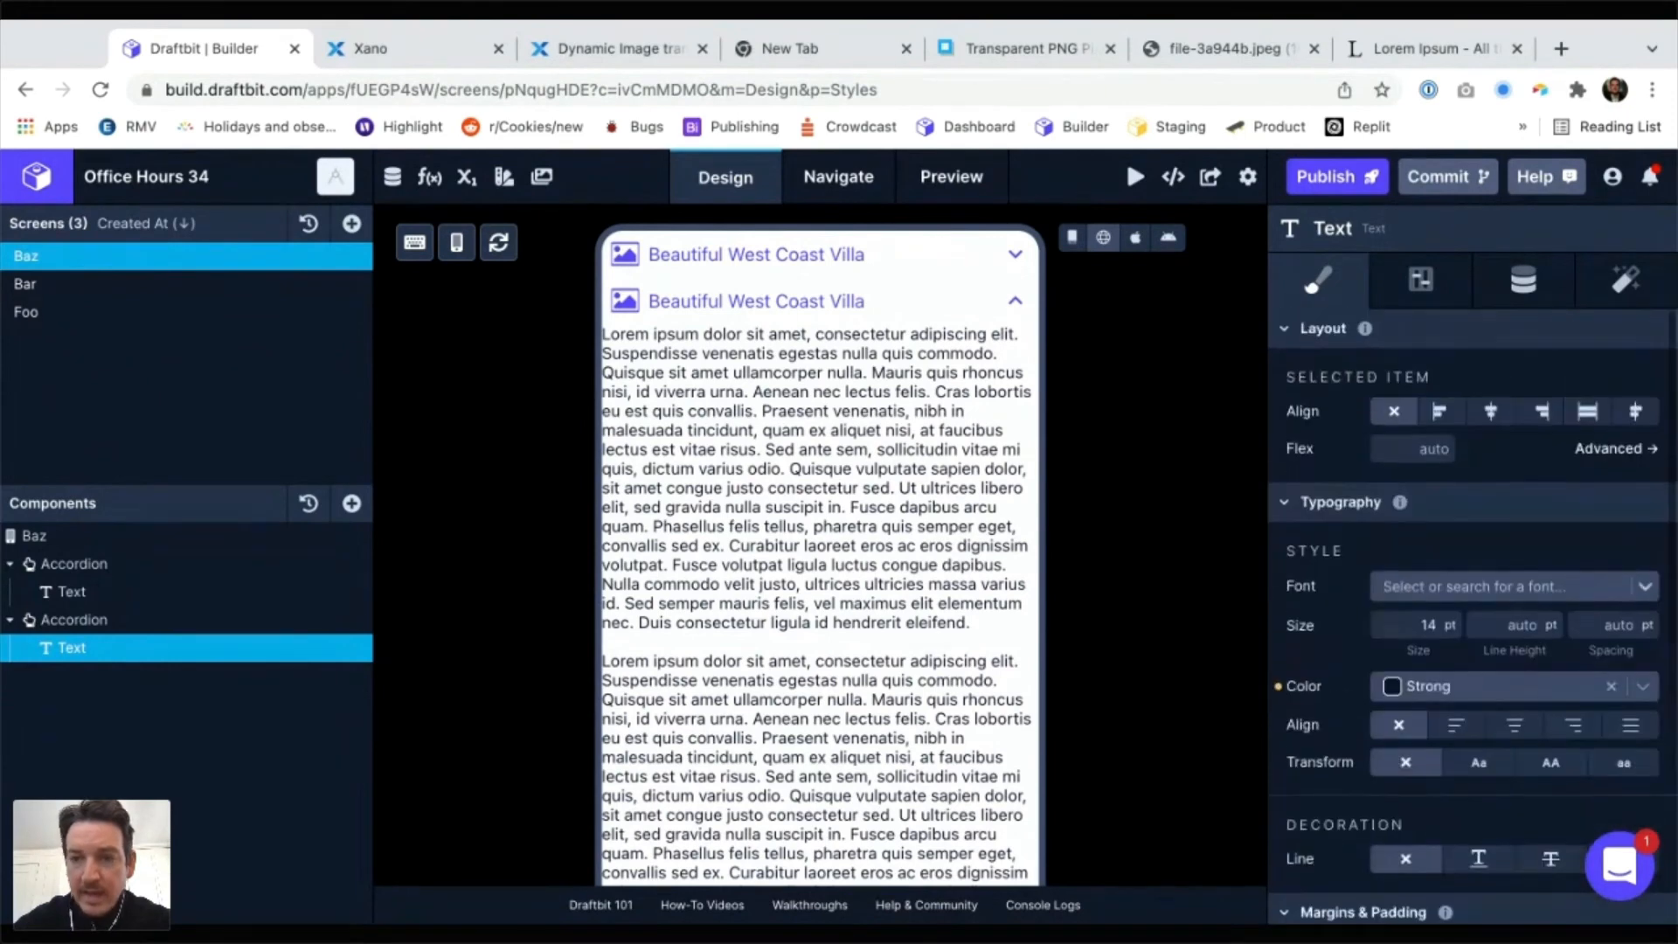
Enable Safe Area View in the Baz screen's configuration
{"action": "left_click", "coordinate": [105, 536]}
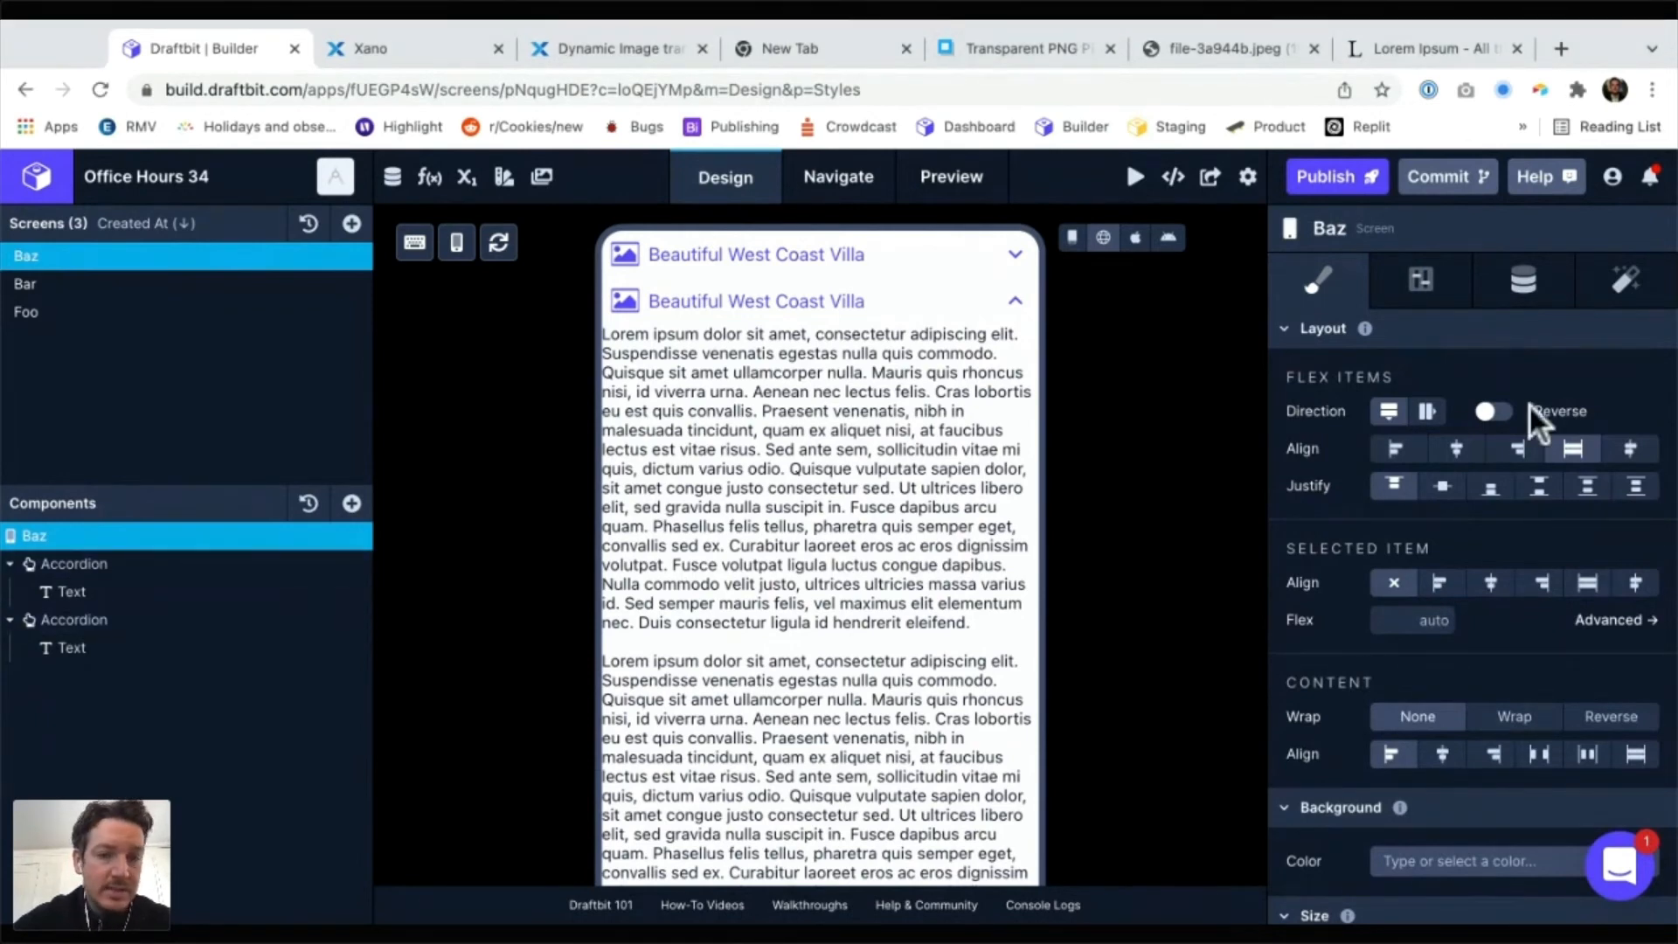
{"action": "left_click", "coordinate": [1523, 279]}
{"action": "left_click", "coordinate": [1421, 279]}
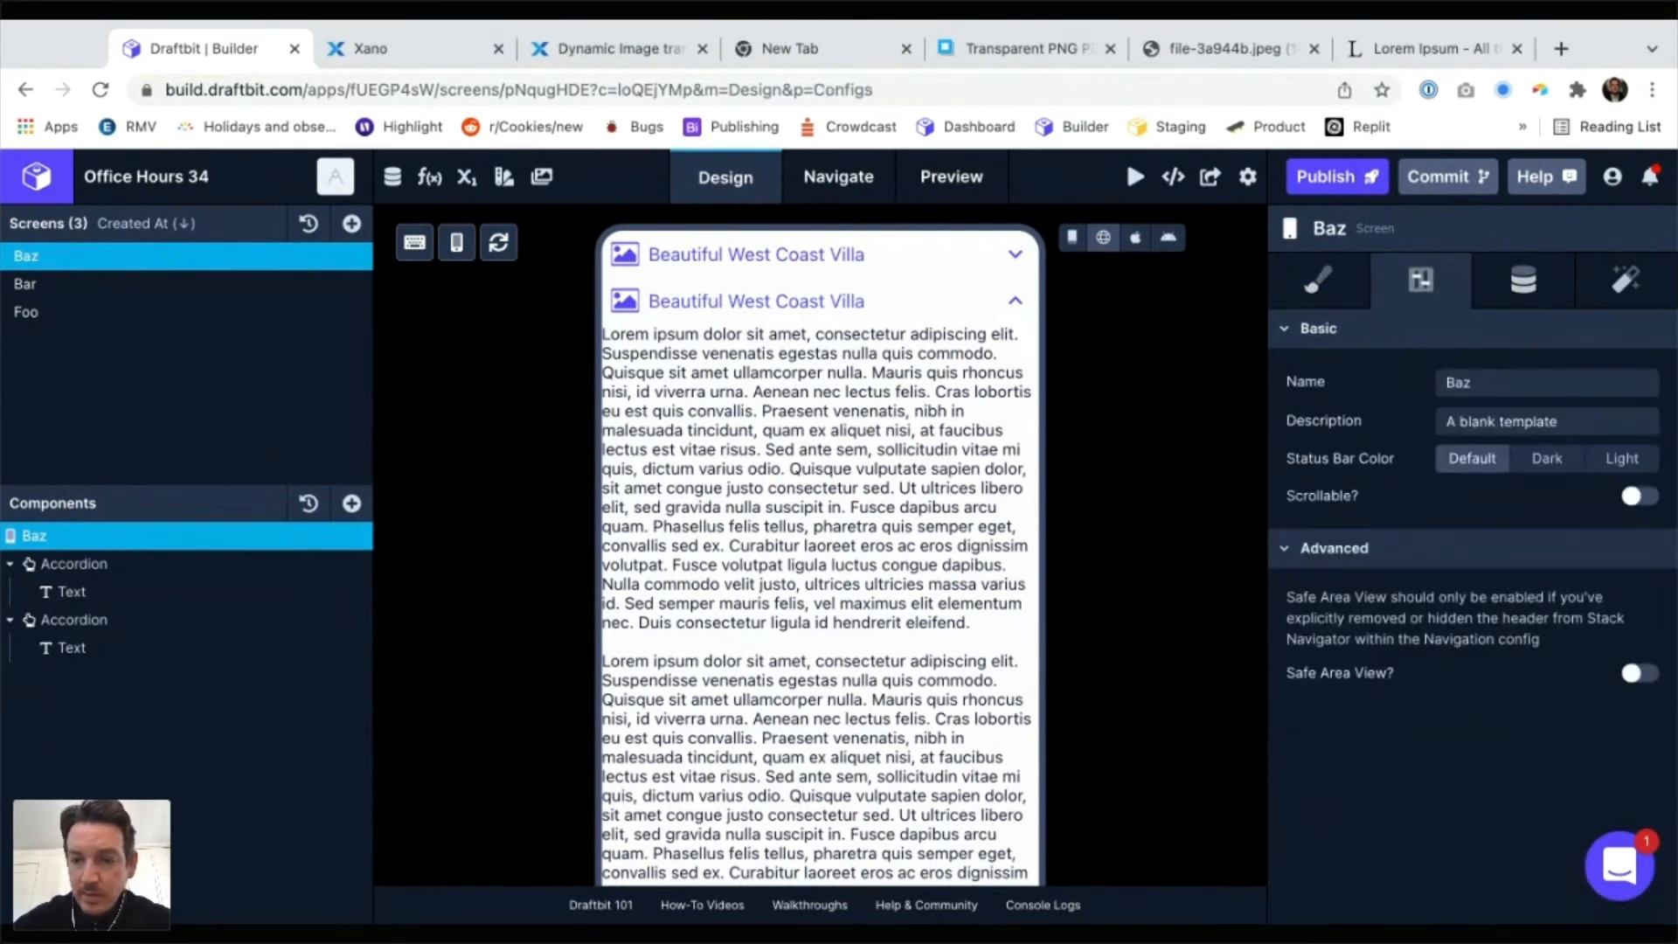
{"action": "left_click", "coordinate": [1640, 673]}
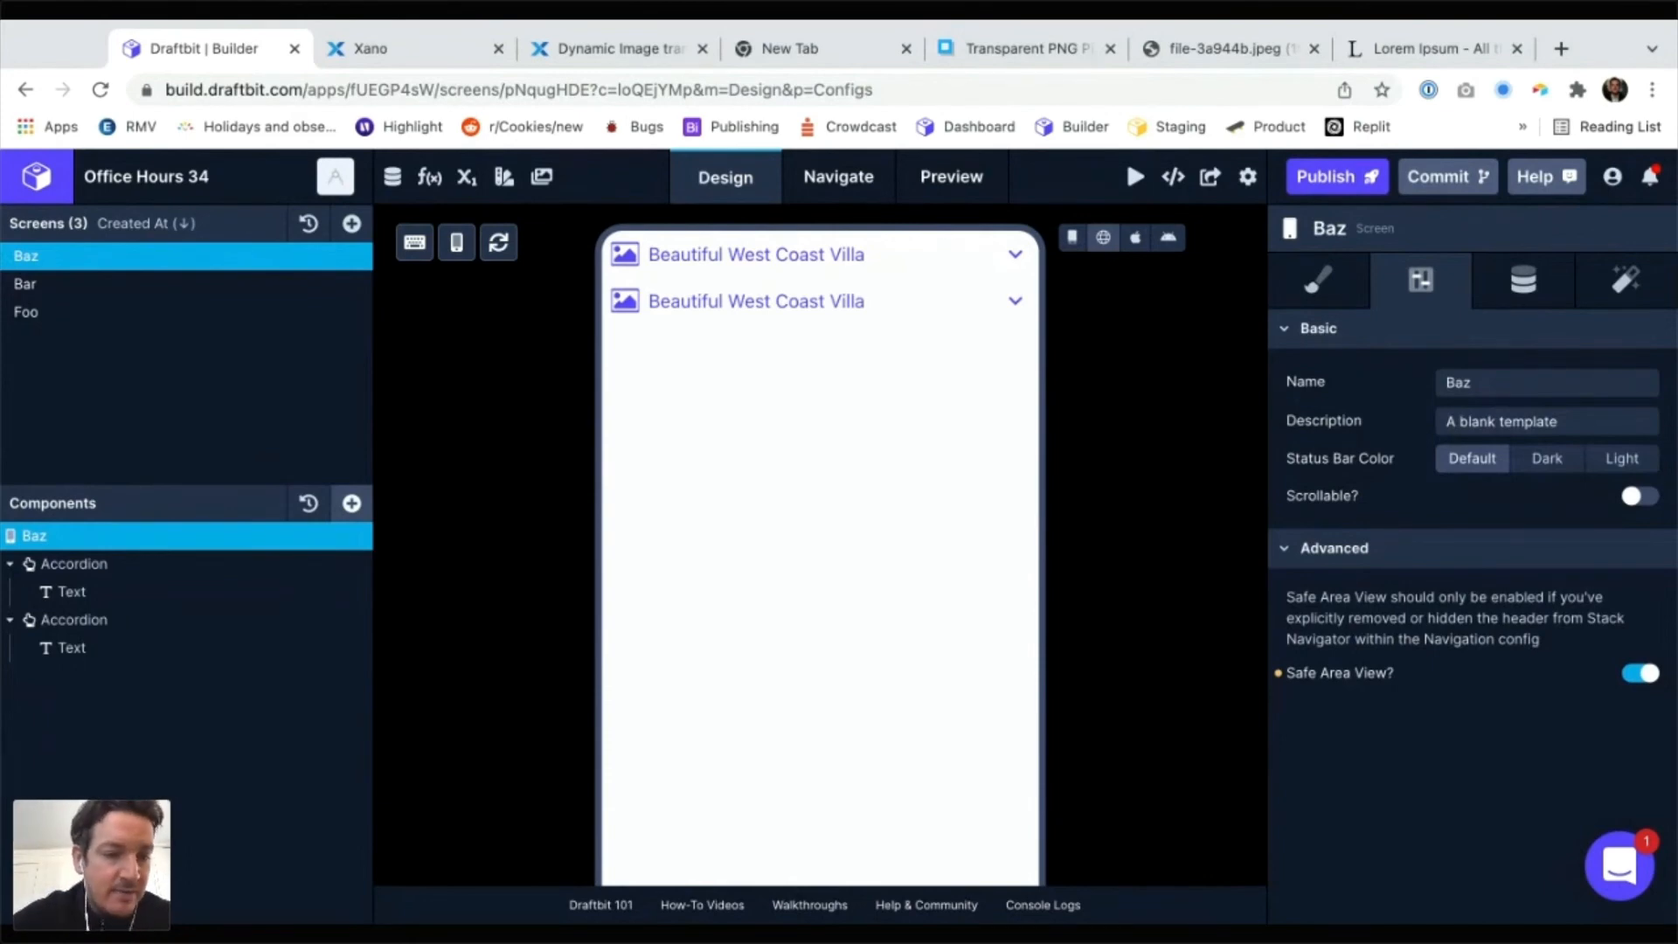
Add a Fetch component to the Baz screen and connect it to the Xano (REST) service's Get Images (GET) endpoint
{"action": "left_click", "coordinate": [351, 503]}
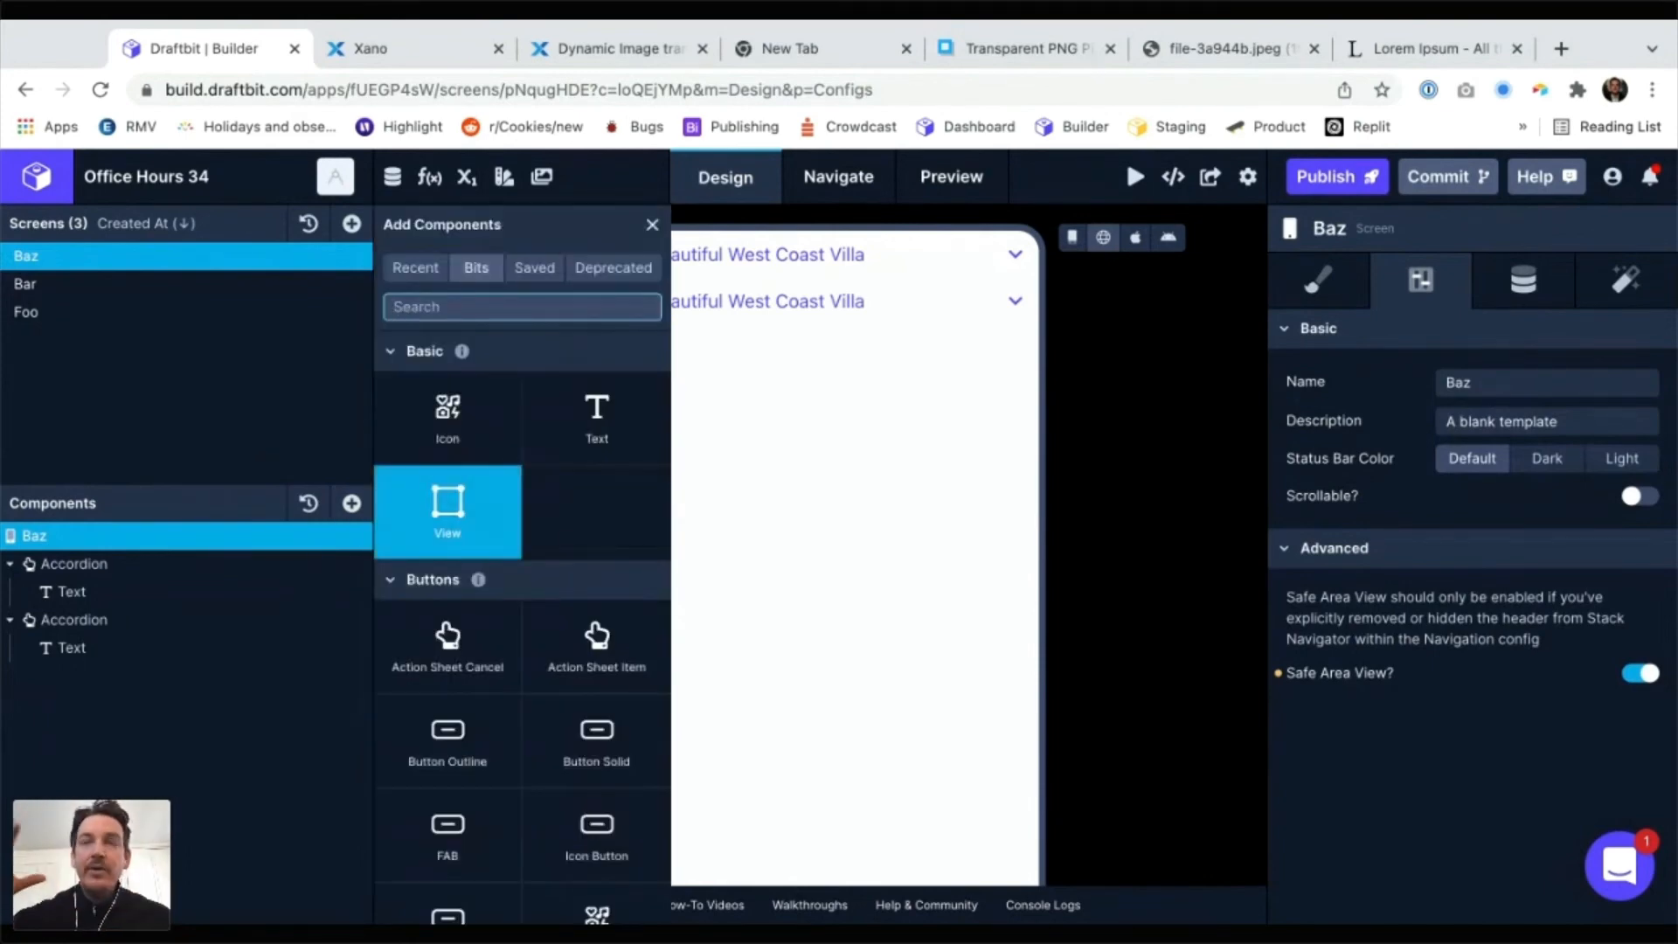
{"action": "type", "text": "fetc"}
{"action": "key", "text": "Return"}
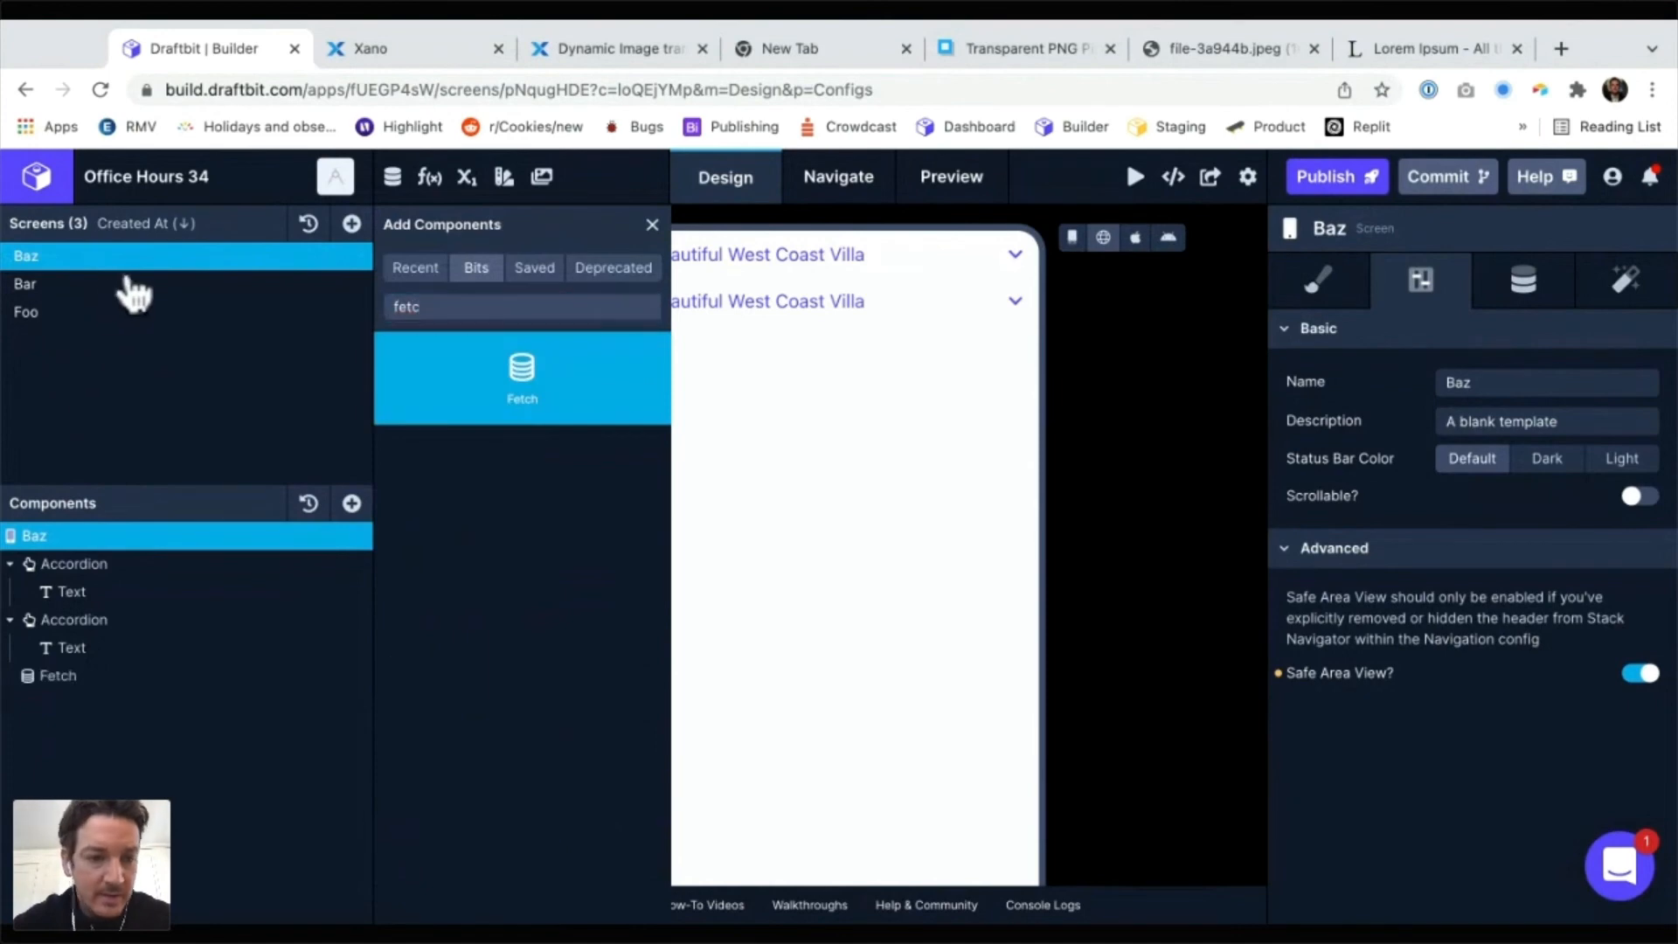
{"action": "left_click", "coordinate": [87, 676]}
{"action": "left_click", "coordinate": [652, 224]}
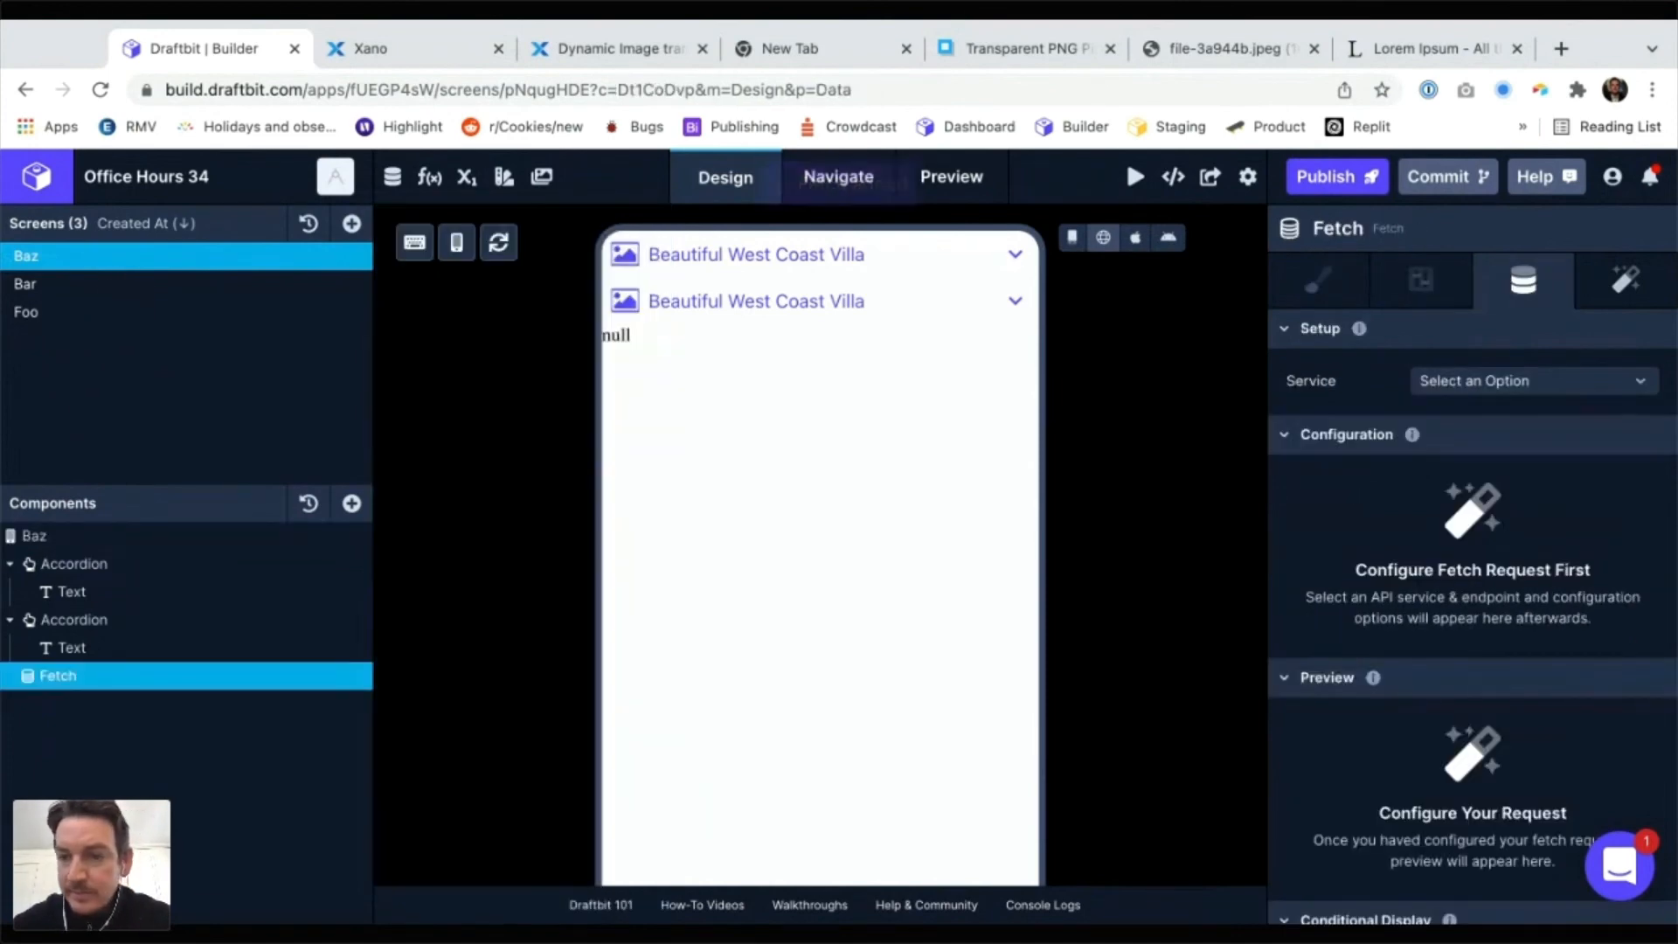
{"action": "left_click", "coordinate": [1534, 381]}
{"action": "left_click", "coordinate": [1478, 408]}
{"action": "left_click", "coordinate": [1534, 417]}
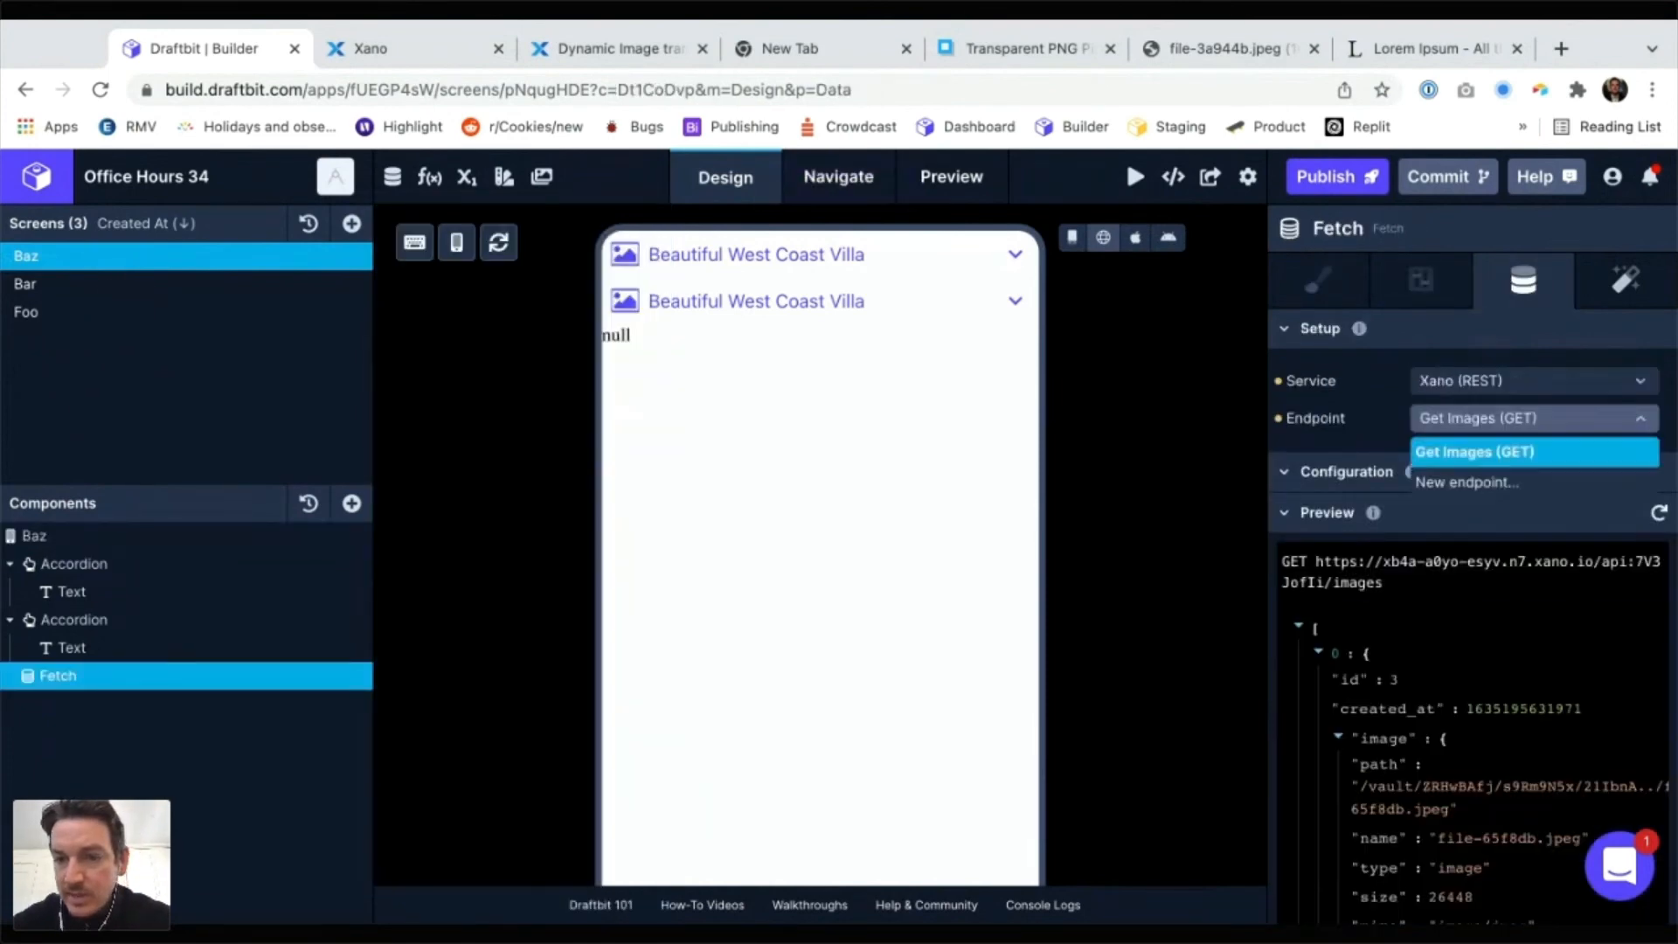
{"action": "left_click", "coordinate": [1475, 452]}
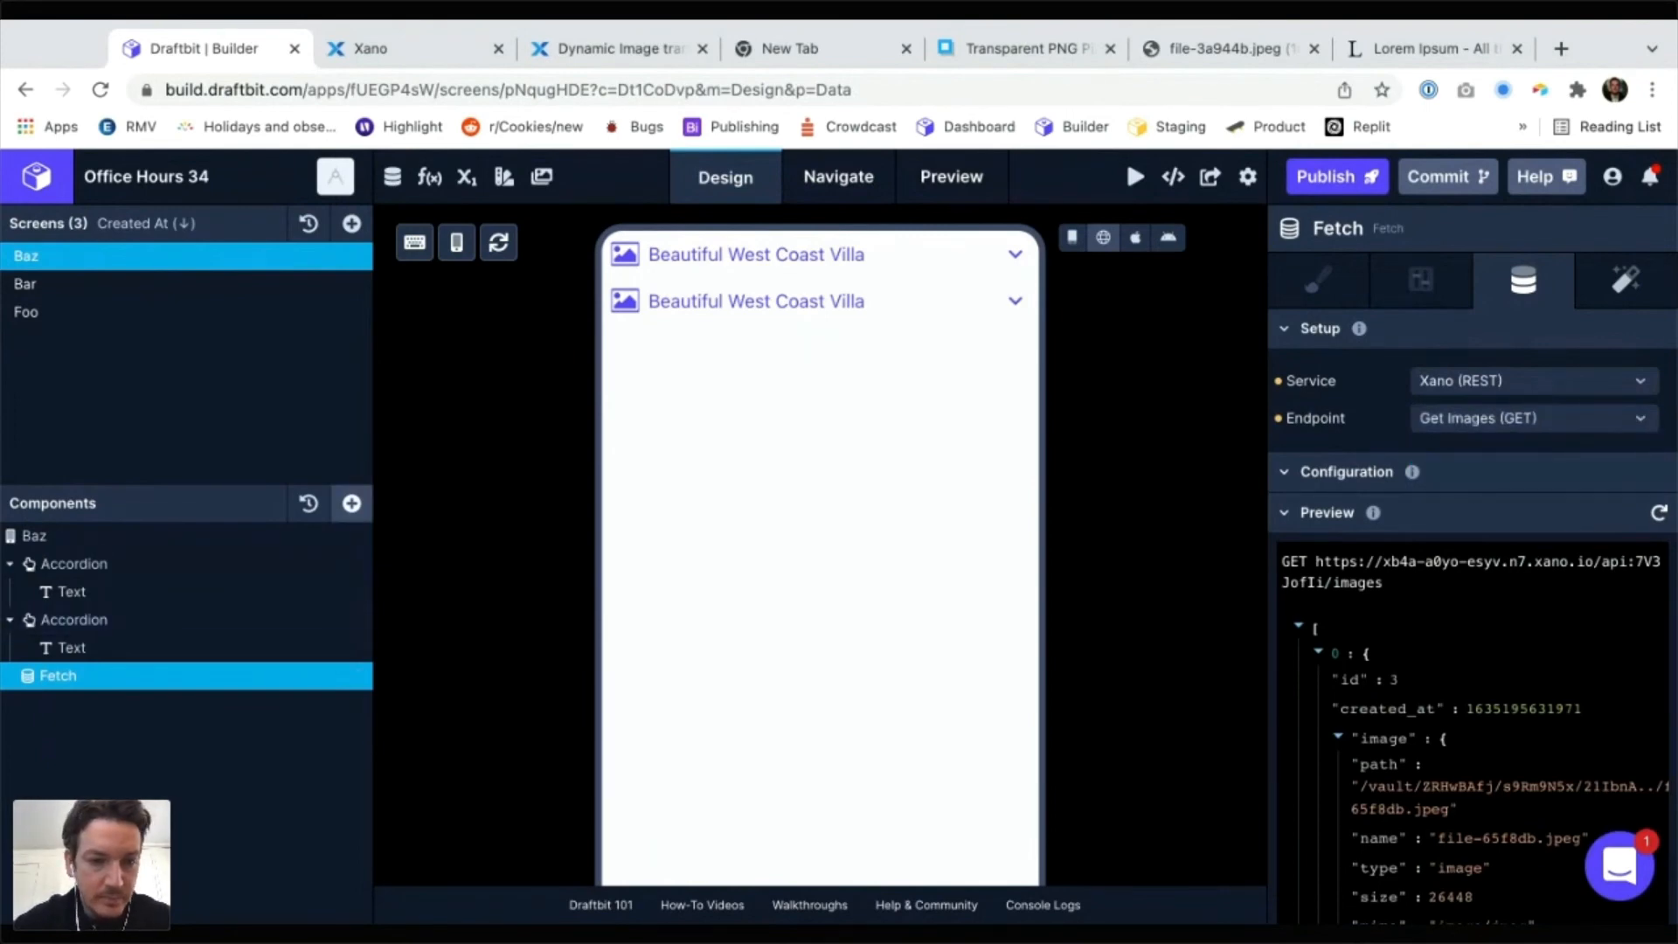
Add a List inside the Fetch component and set its data to Top-level response
{"action": "left_click", "coordinate": [351, 503]}
{"action": "type", "text": "list"}
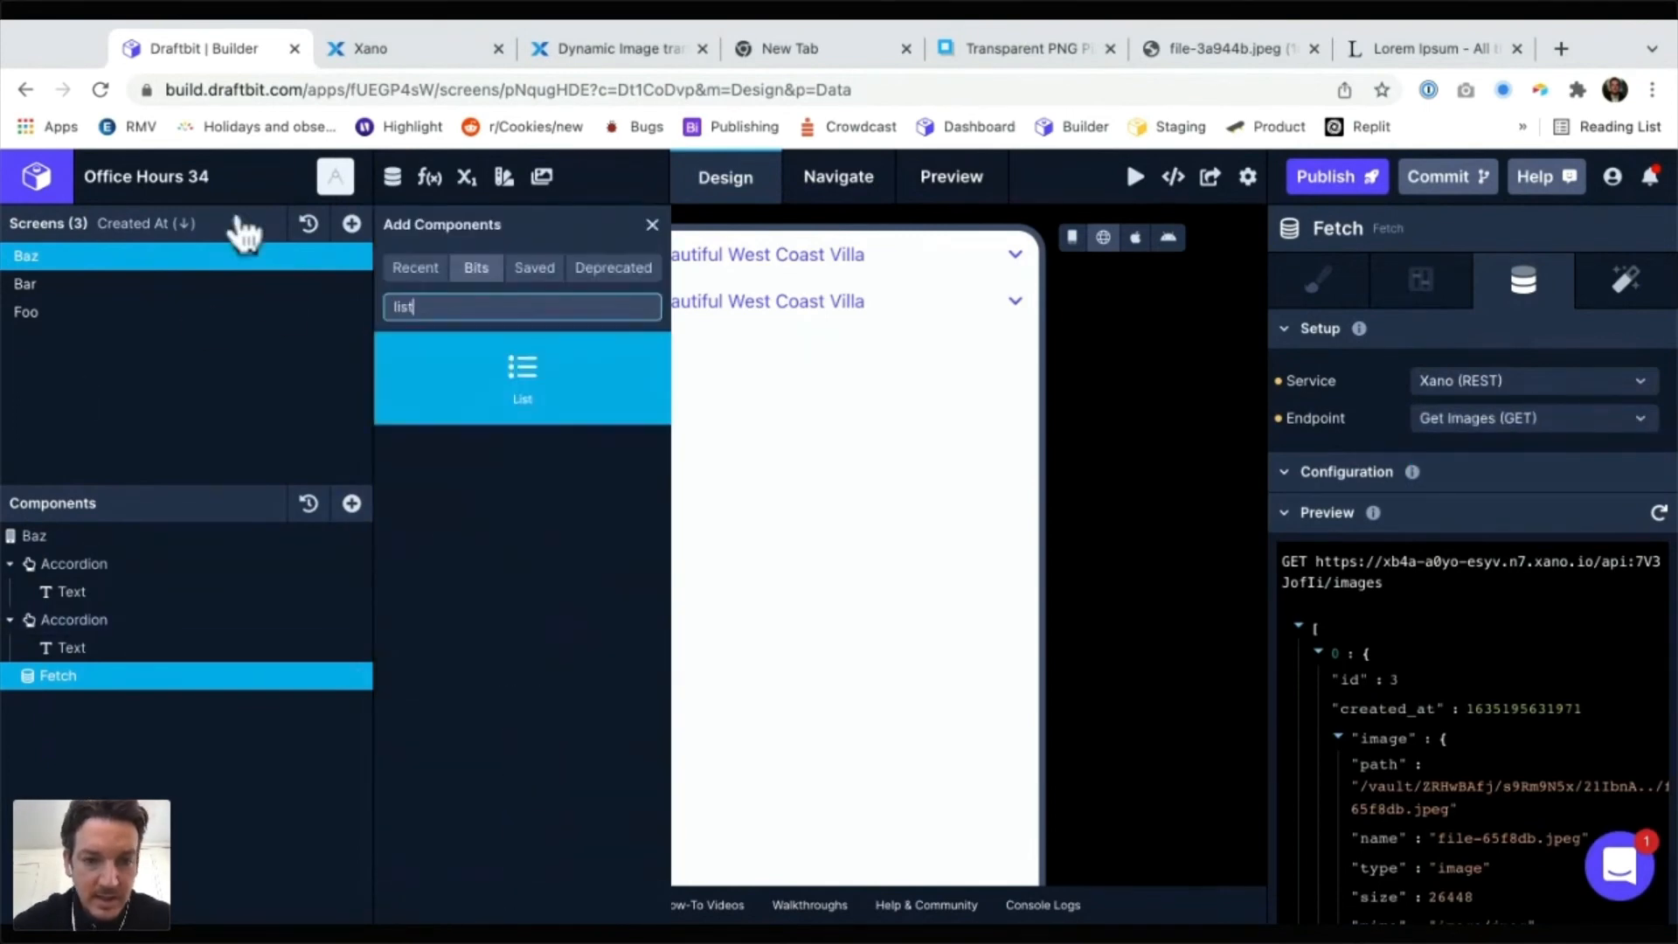
{"action": "key", "text": "Return"}
{"action": "left_click", "coordinate": [106, 704]}
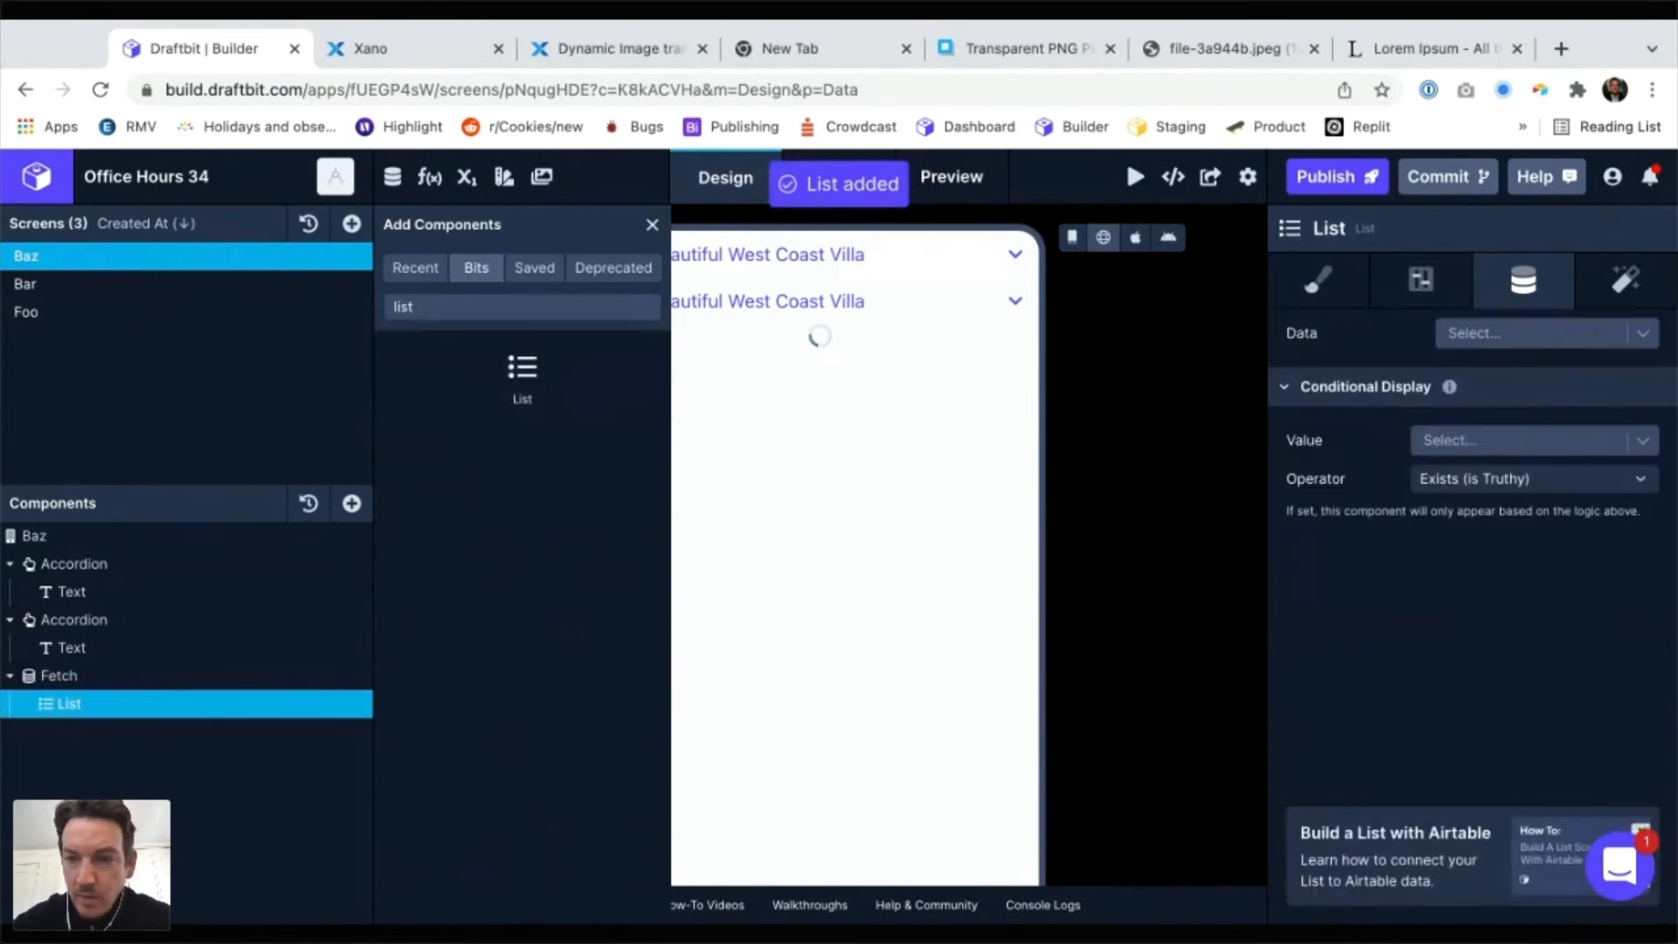
{"action": "left_click", "coordinate": [1529, 333]}
{"action": "left_click", "coordinate": [1486, 397]}
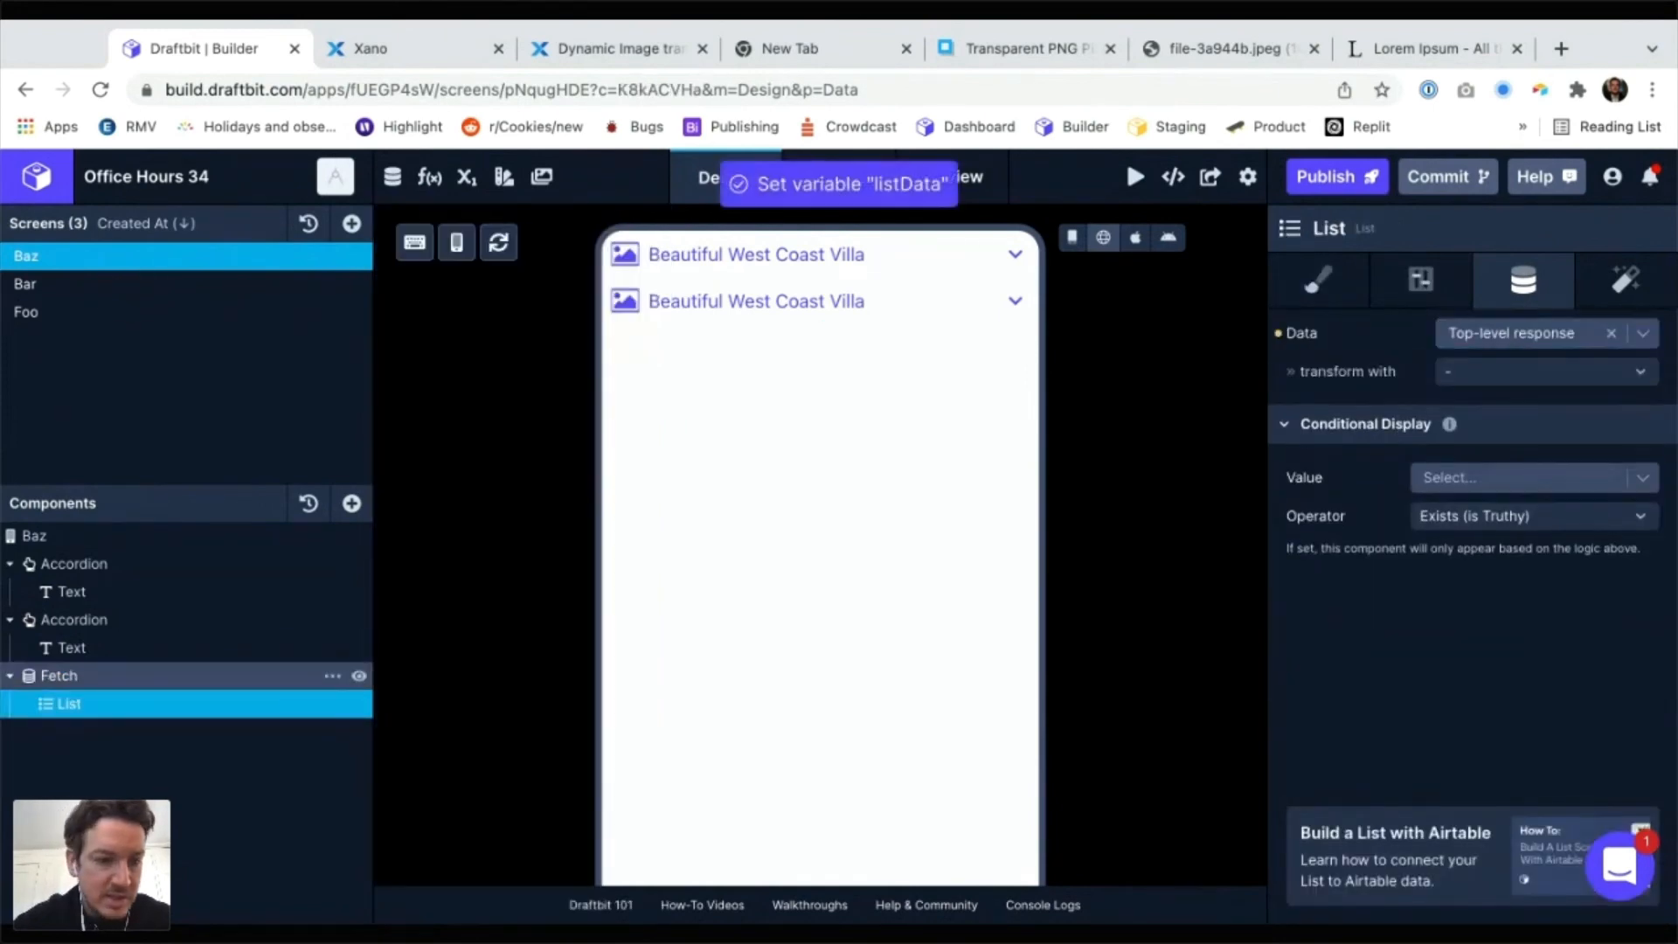
Move the second accordion into the List, and hide both the remaining standalone accordion and the Text inside the moved one
{"action": "left_click_drag", "start_coordinate": [74, 620], "coordinate": [74, 675]}
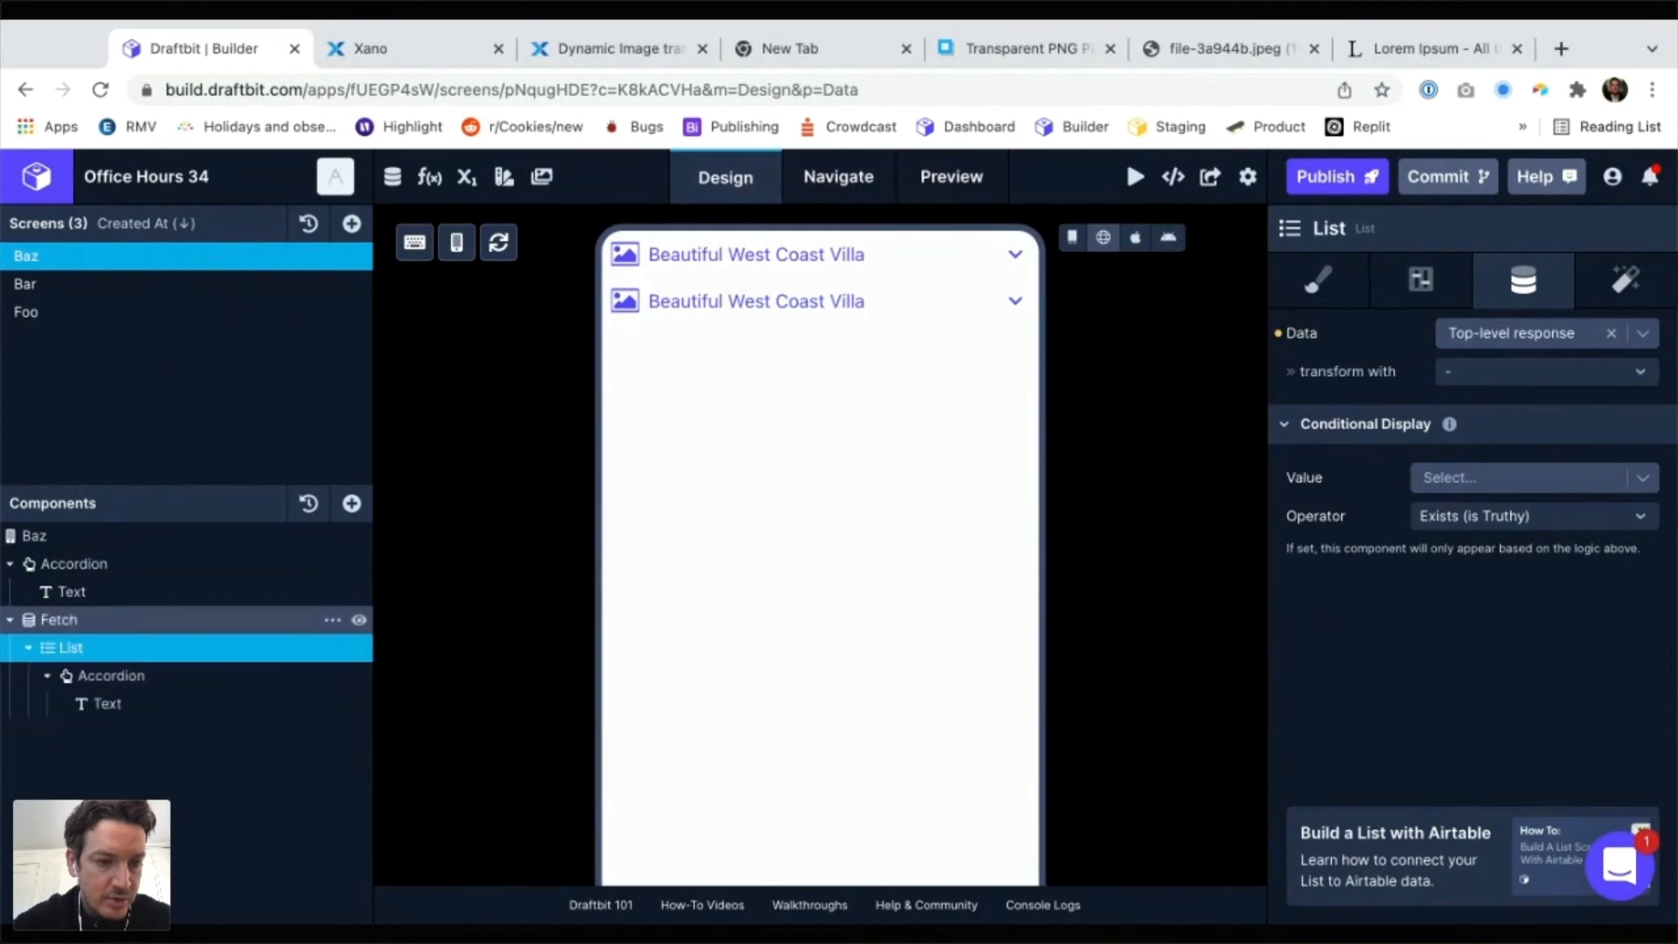
{"action": "left_click", "coordinate": [74, 564]}
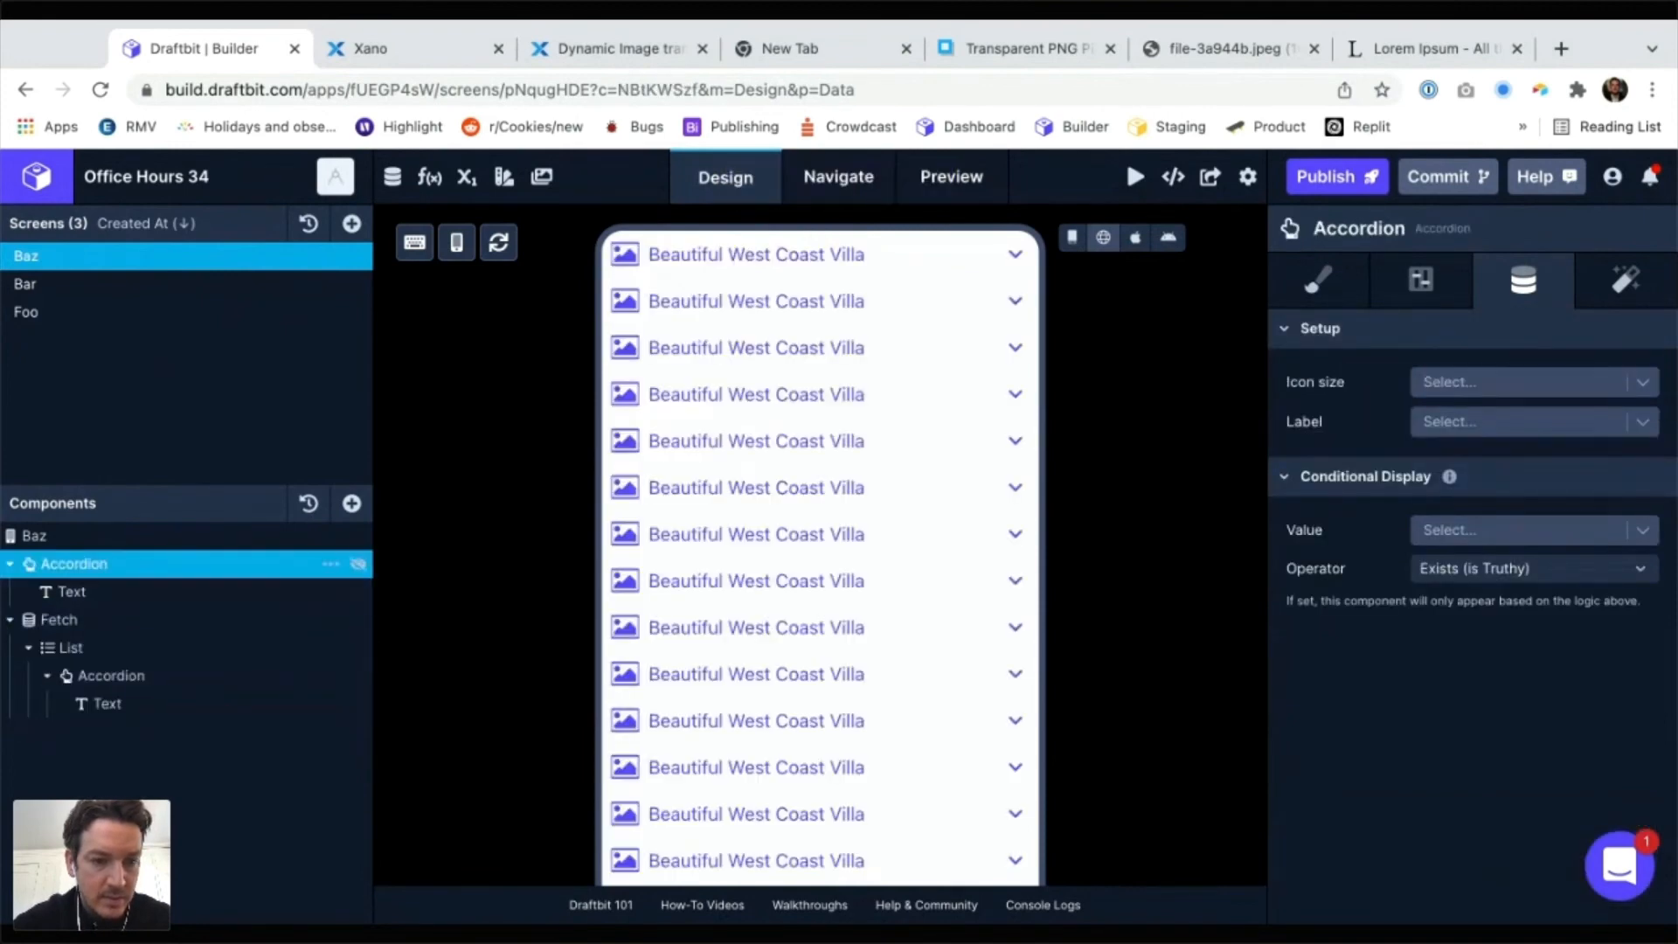
{"action": "left_click", "coordinate": [108, 704]}
{"action": "left_click", "coordinate": [111, 675]}
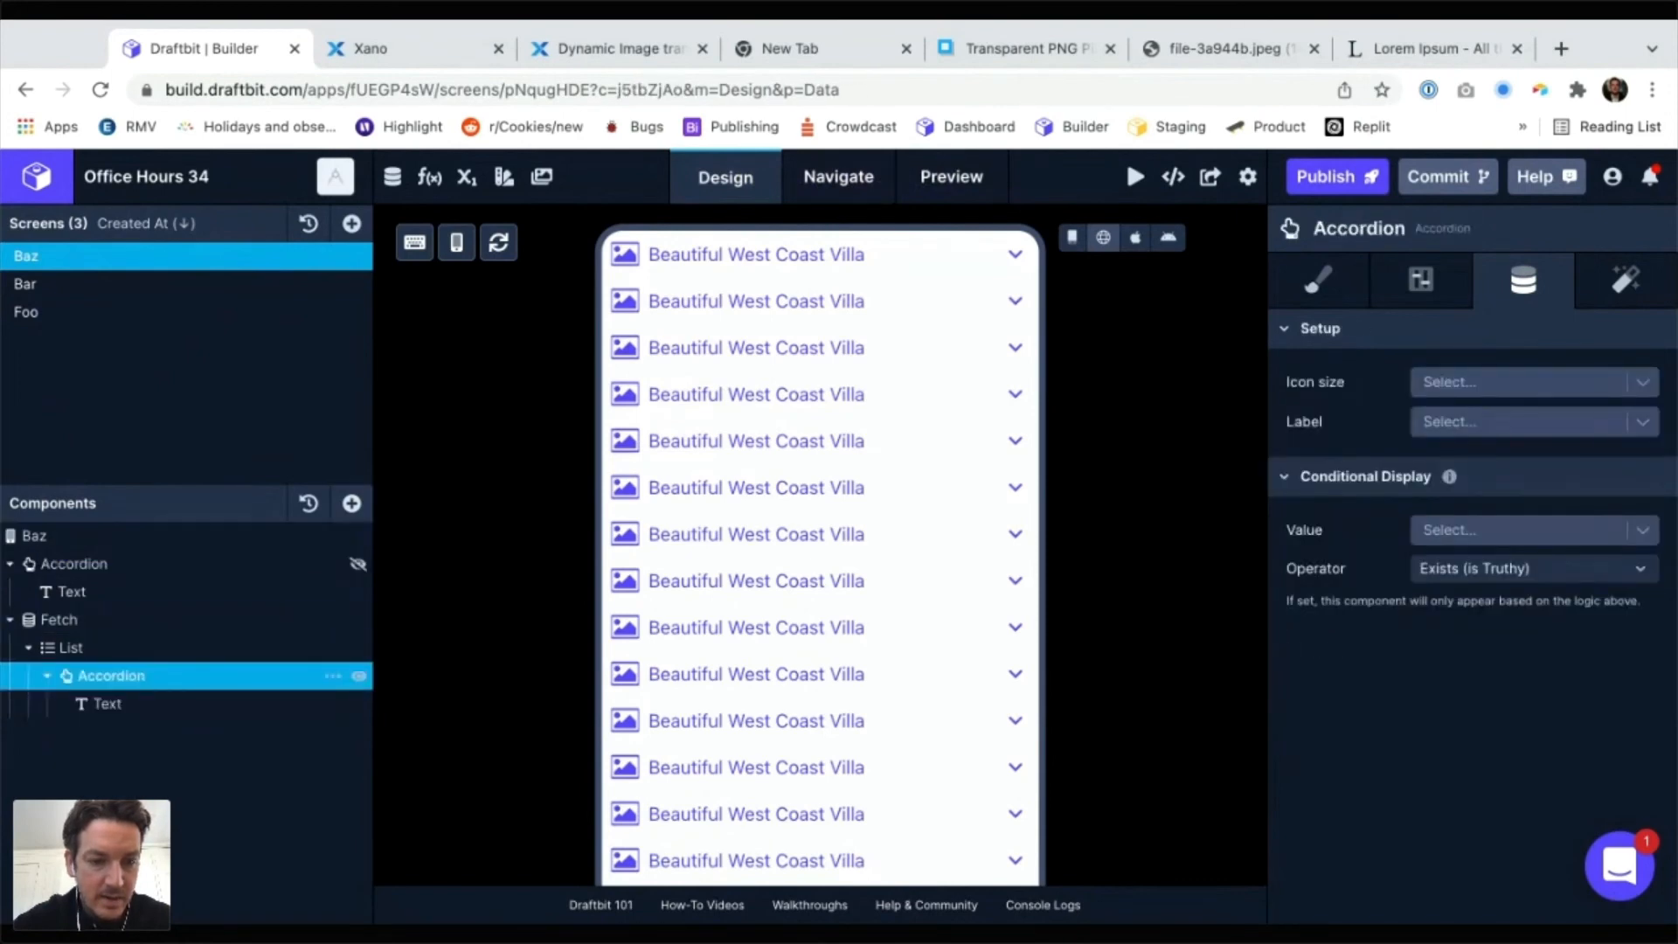
{"action": "left_click", "coordinate": [359, 703]}
Add an Image component inside the List's accordion
{"action": "left_click", "coordinate": [351, 503]}
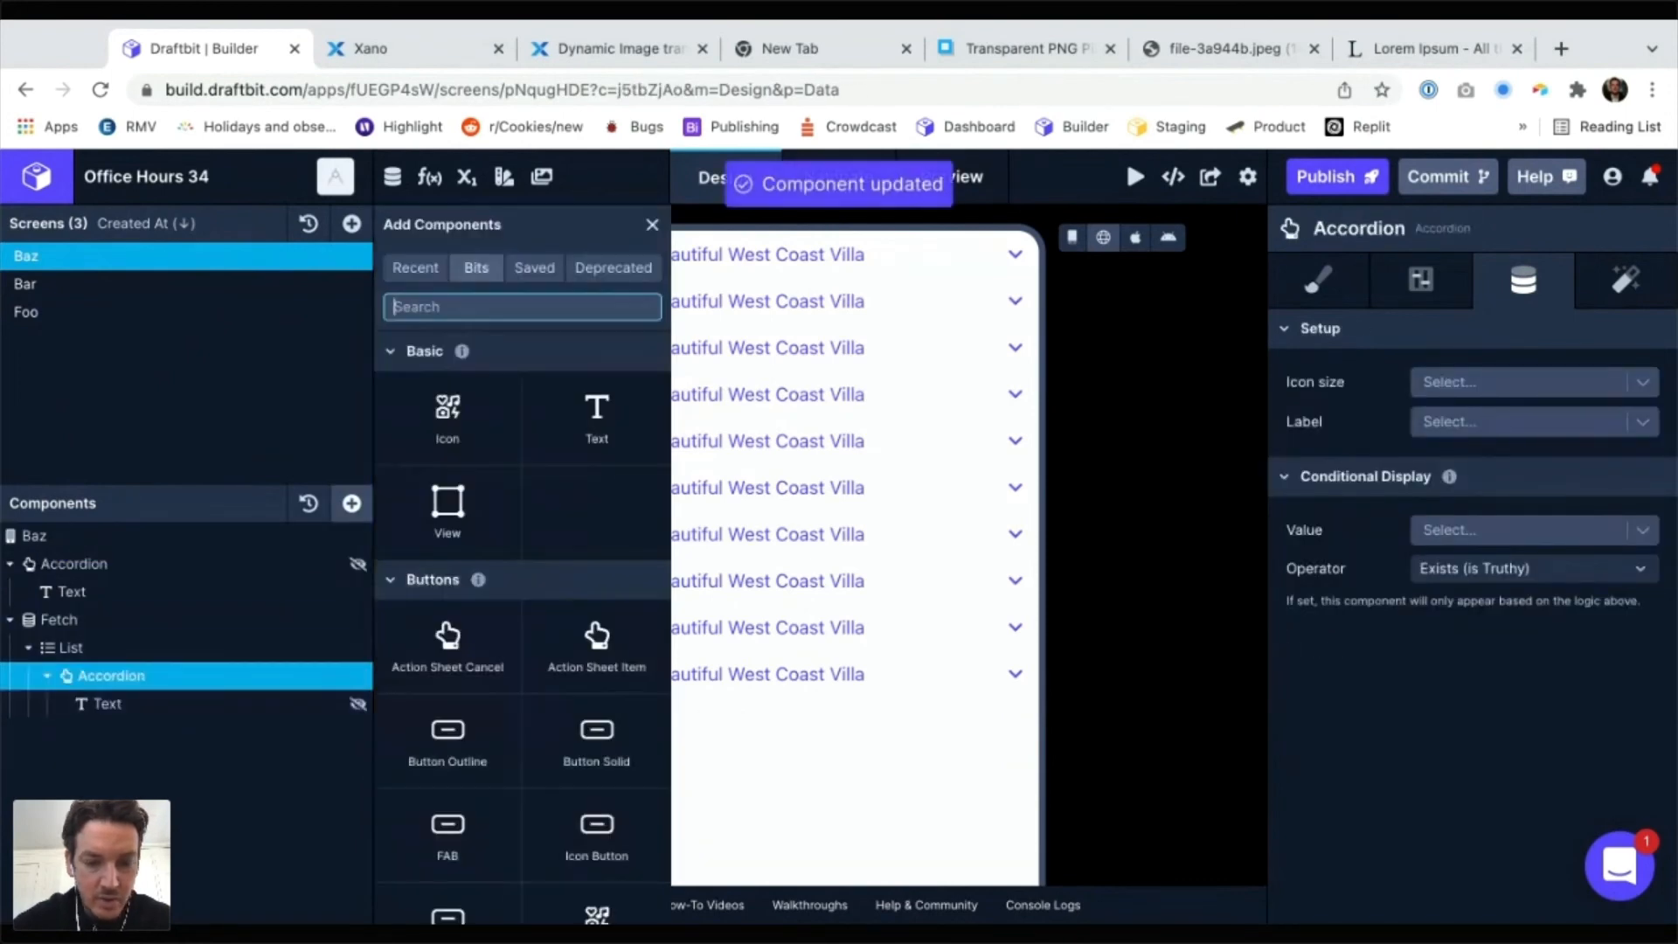
{"action": "type", "text": "imag"}
{"action": "left_click", "coordinate": [522, 472]}
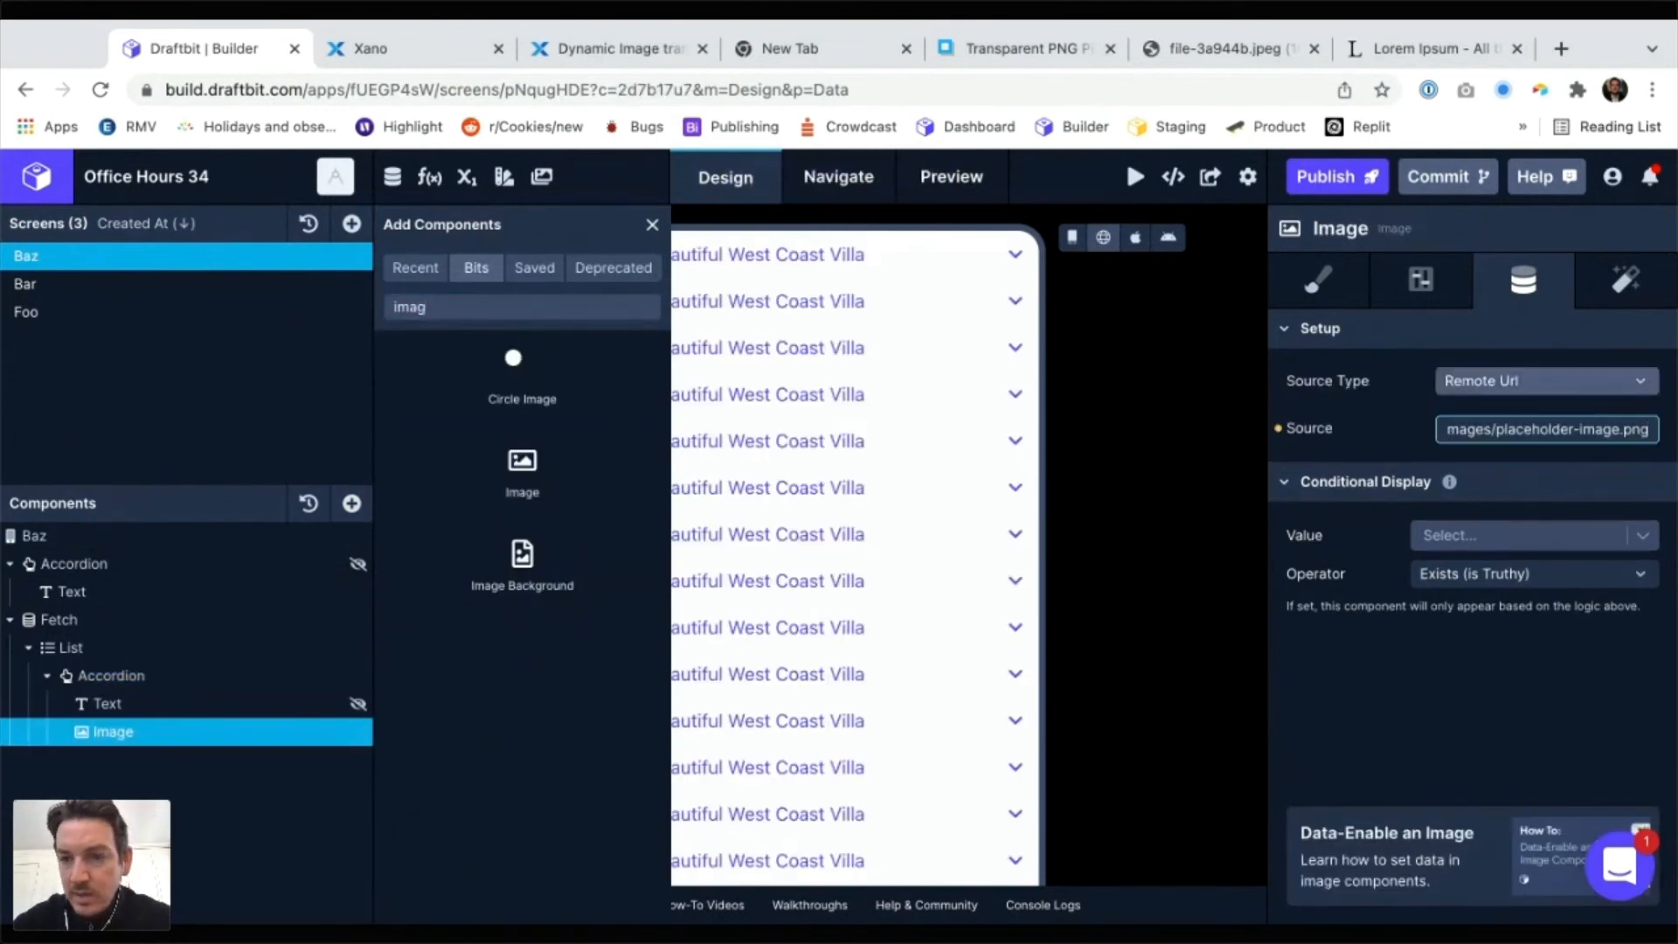
Set the Image's source type to Data with the URL {{_}} and map that variable to image.url
{"action": "left_click", "coordinate": [1547, 380]}
{"action": "left_click", "coordinate": [1460, 472]}
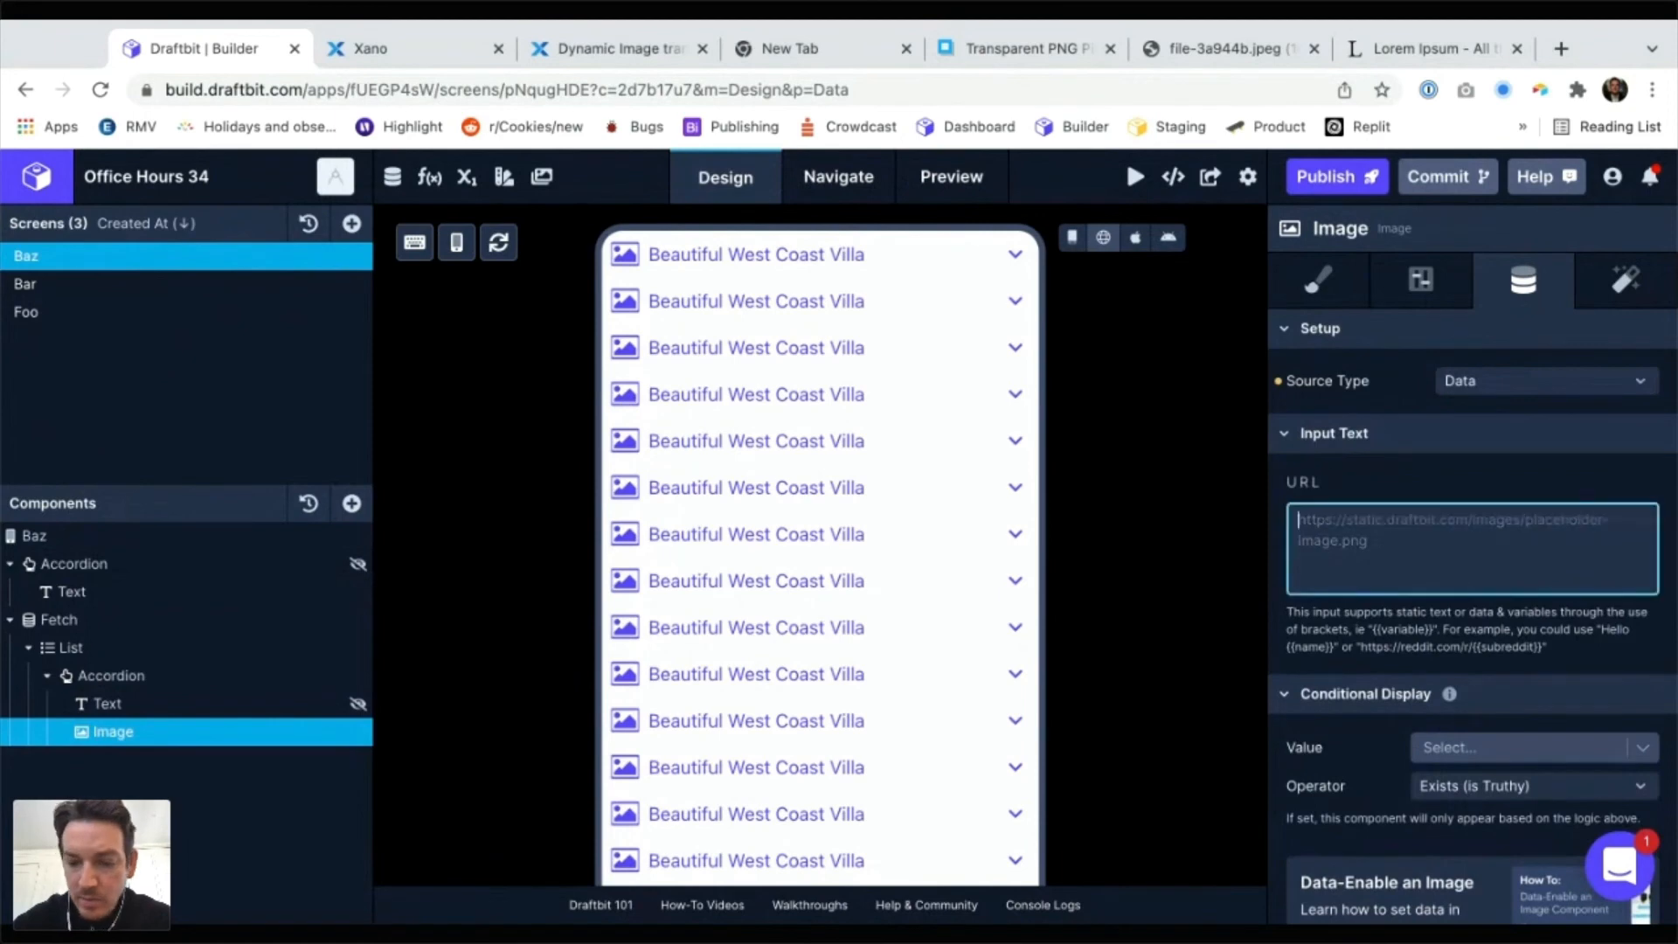
{"action": "type", "text": "{{_}}"}
{"action": "key", "text": "Tab"}
{"action": "left_click", "coordinate": [1532, 741]}
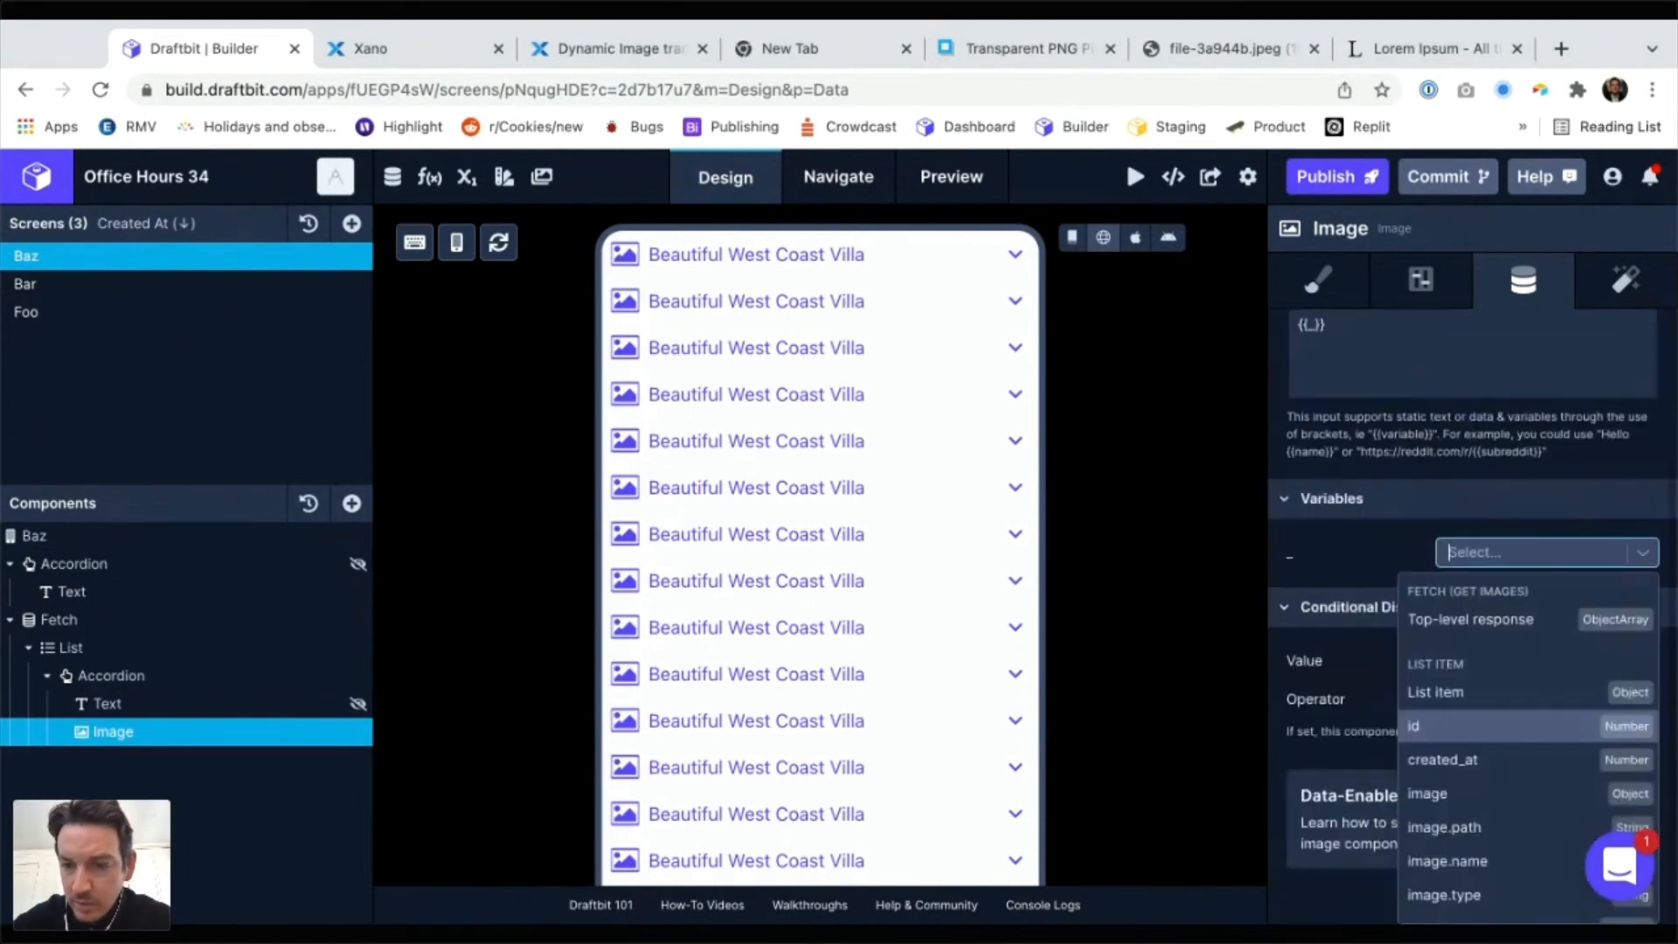
{"action": "scroll", "coordinate": [1486, 725], "scroll_direction": "down", "scroll_amount": 5}
{"action": "left_click", "coordinate": [1442, 893]}
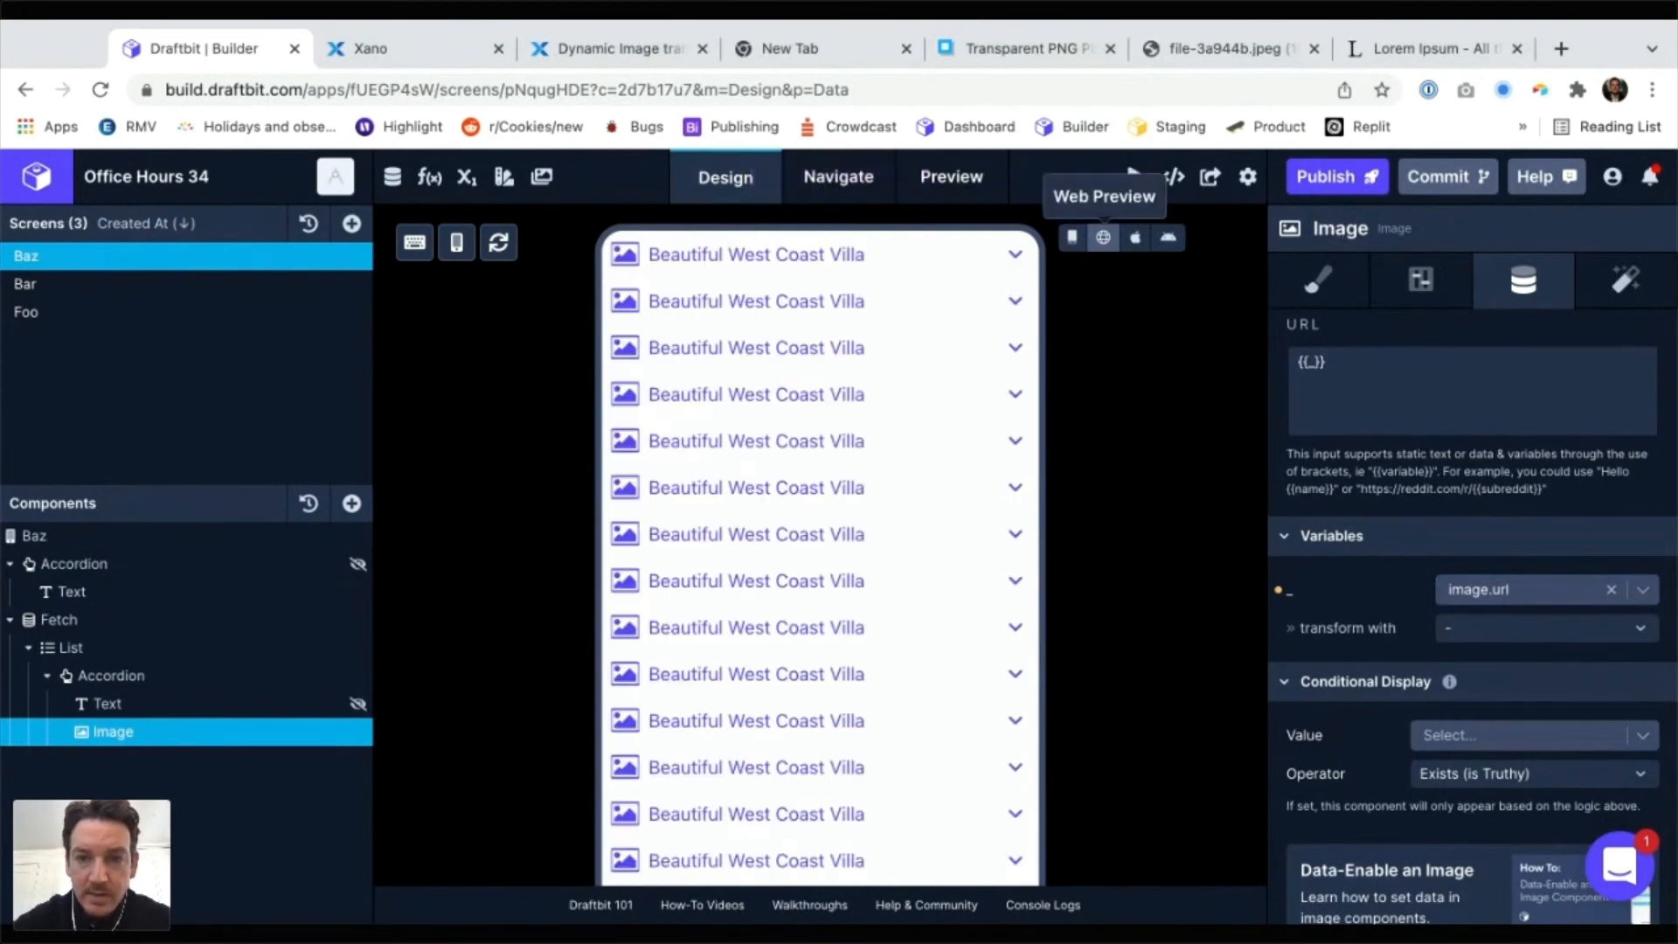
Check the image accordions in Draft View and the web preview, reloading the builder page and expanding the fifth accordion
{"action": "left_click", "coordinate": [1072, 238]}
{"action": "left_click", "coordinate": [1102, 237]}
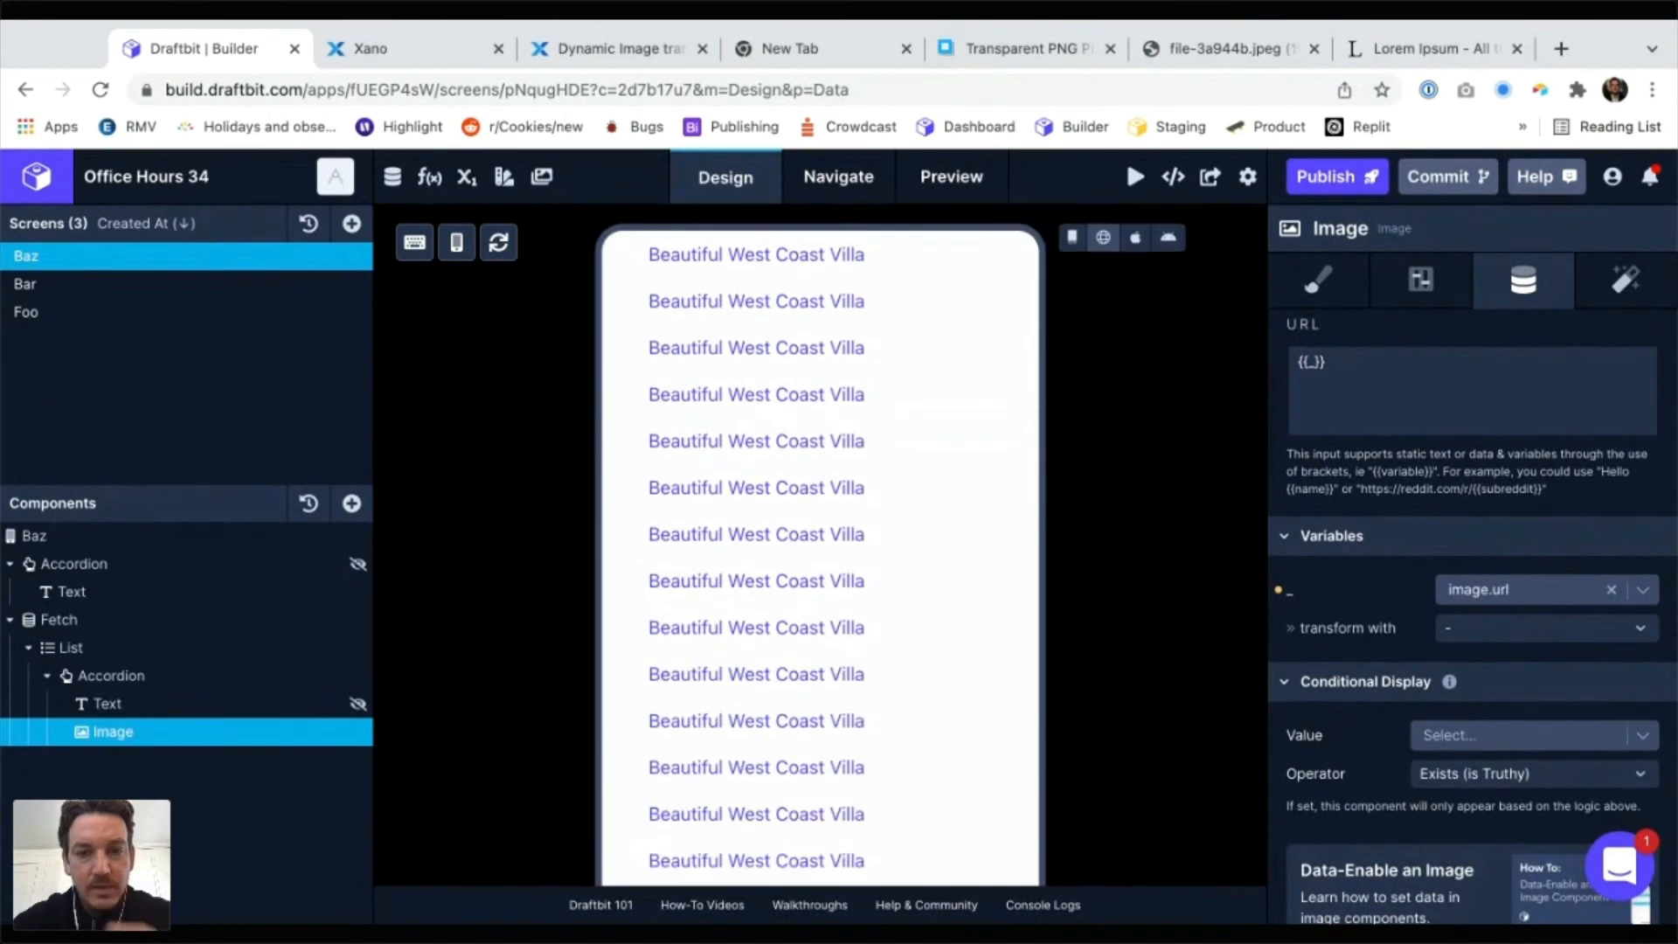
{"action": "key", "text": "super+r"}
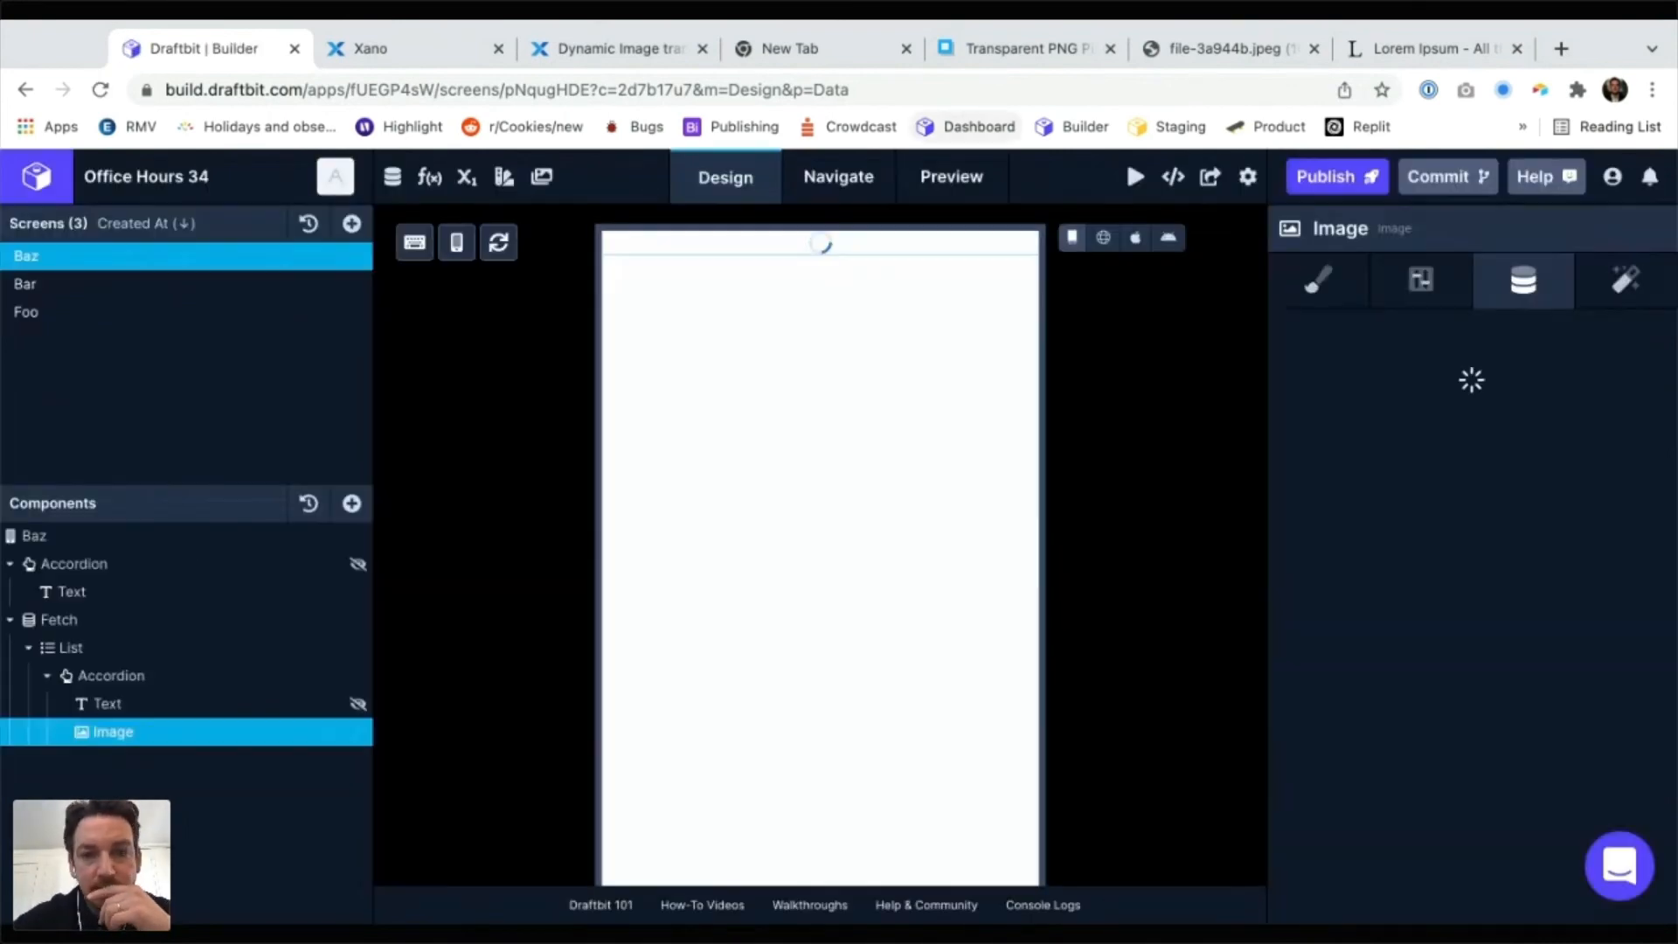
{"action": "left_click", "coordinate": [1103, 238]}
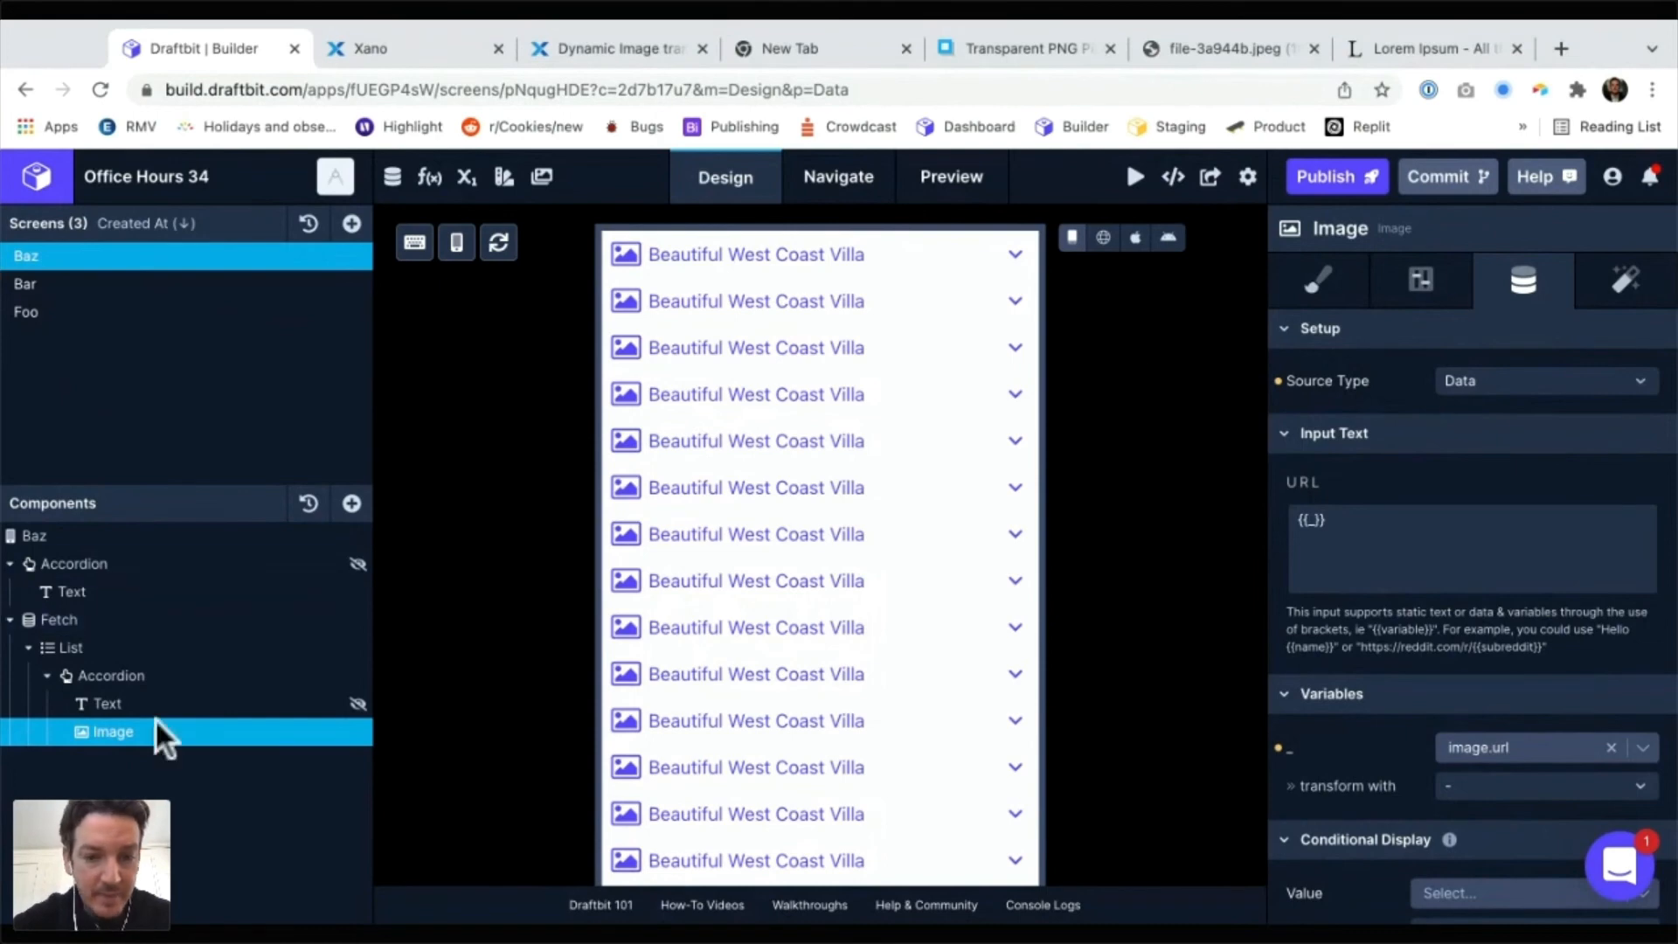
{"action": "left_click", "coordinate": [1014, 440]}
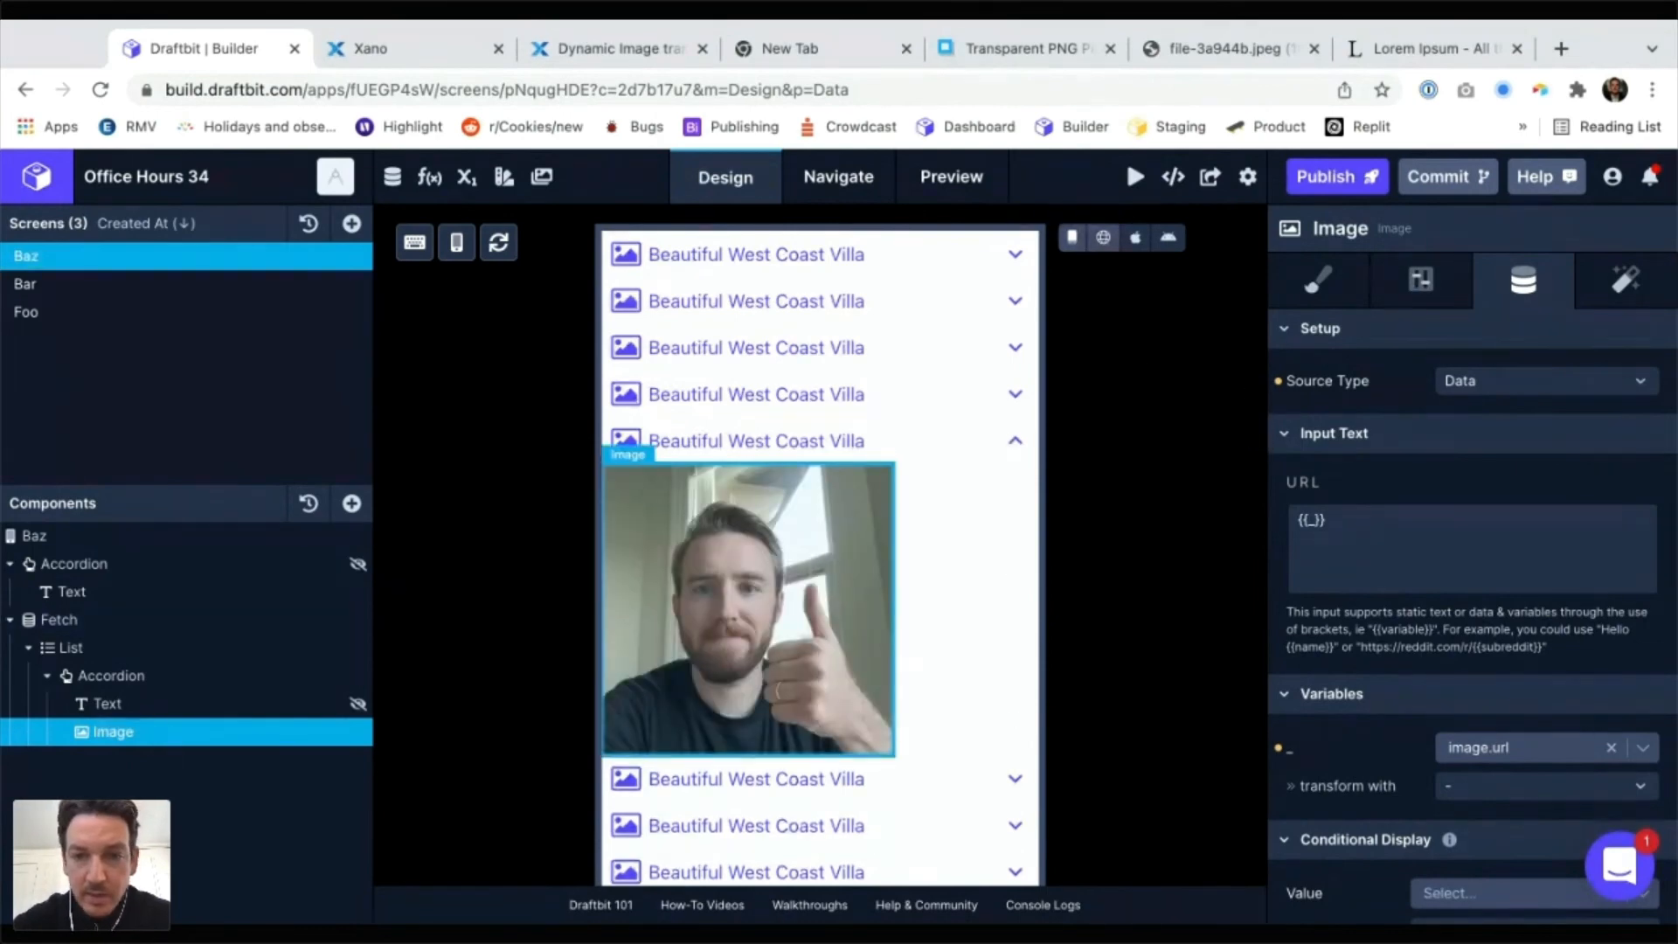
{"action": "left_click", "coordinate": [1103, 237]}
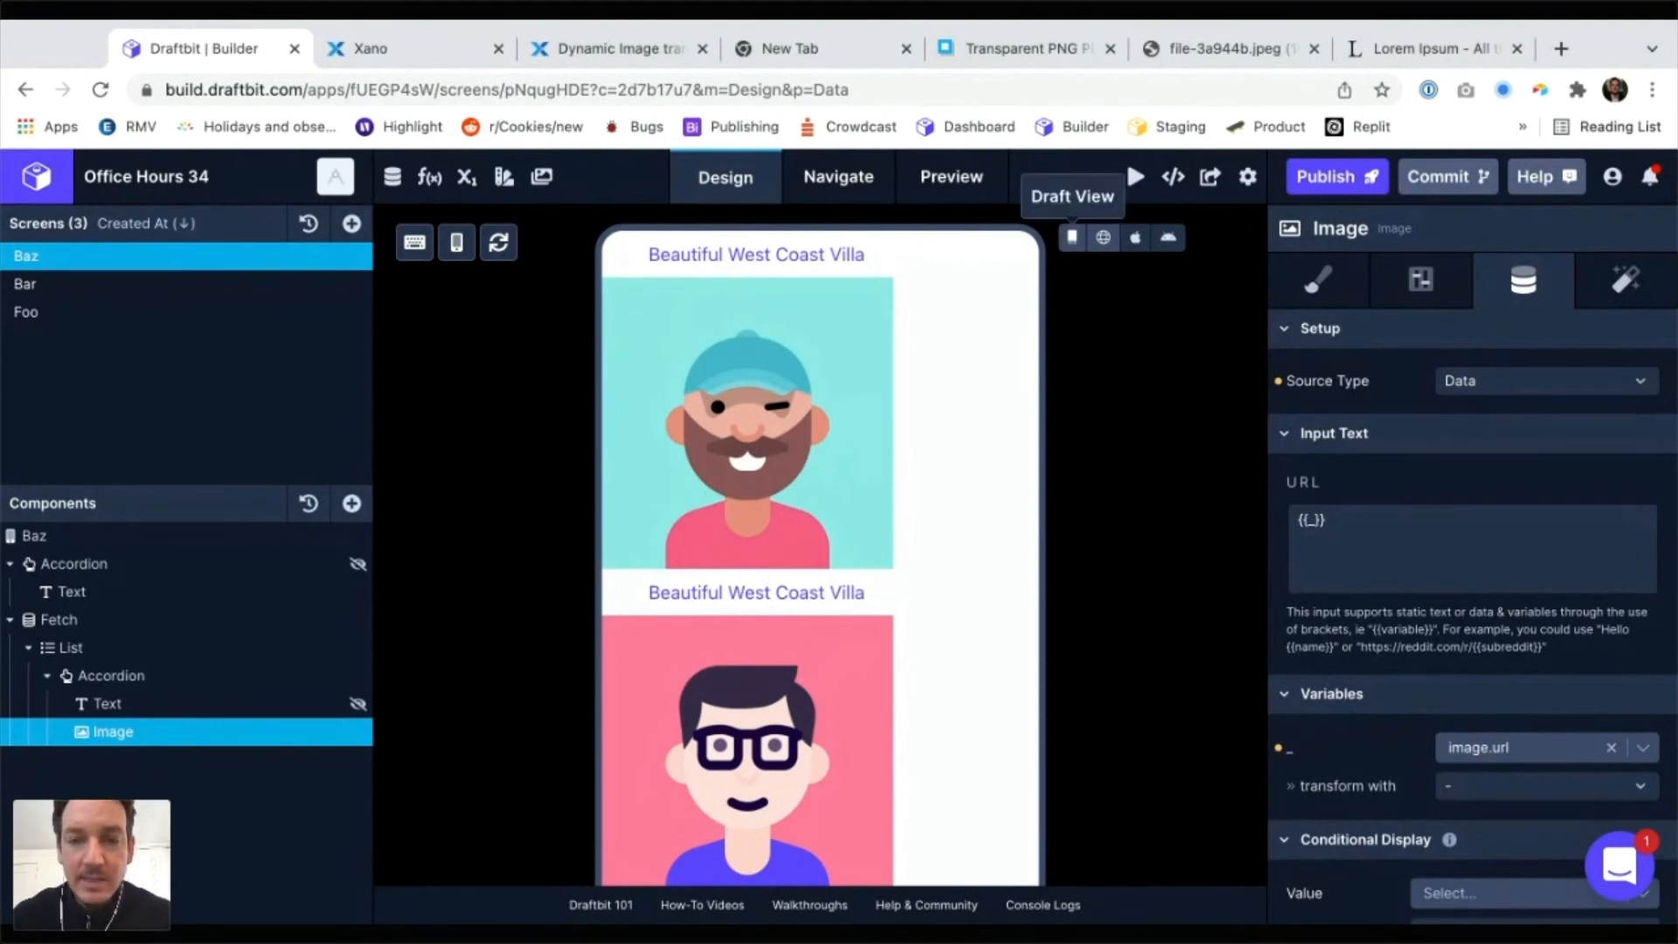
{"action": "left_click", "coordinate": [1073, 236]}
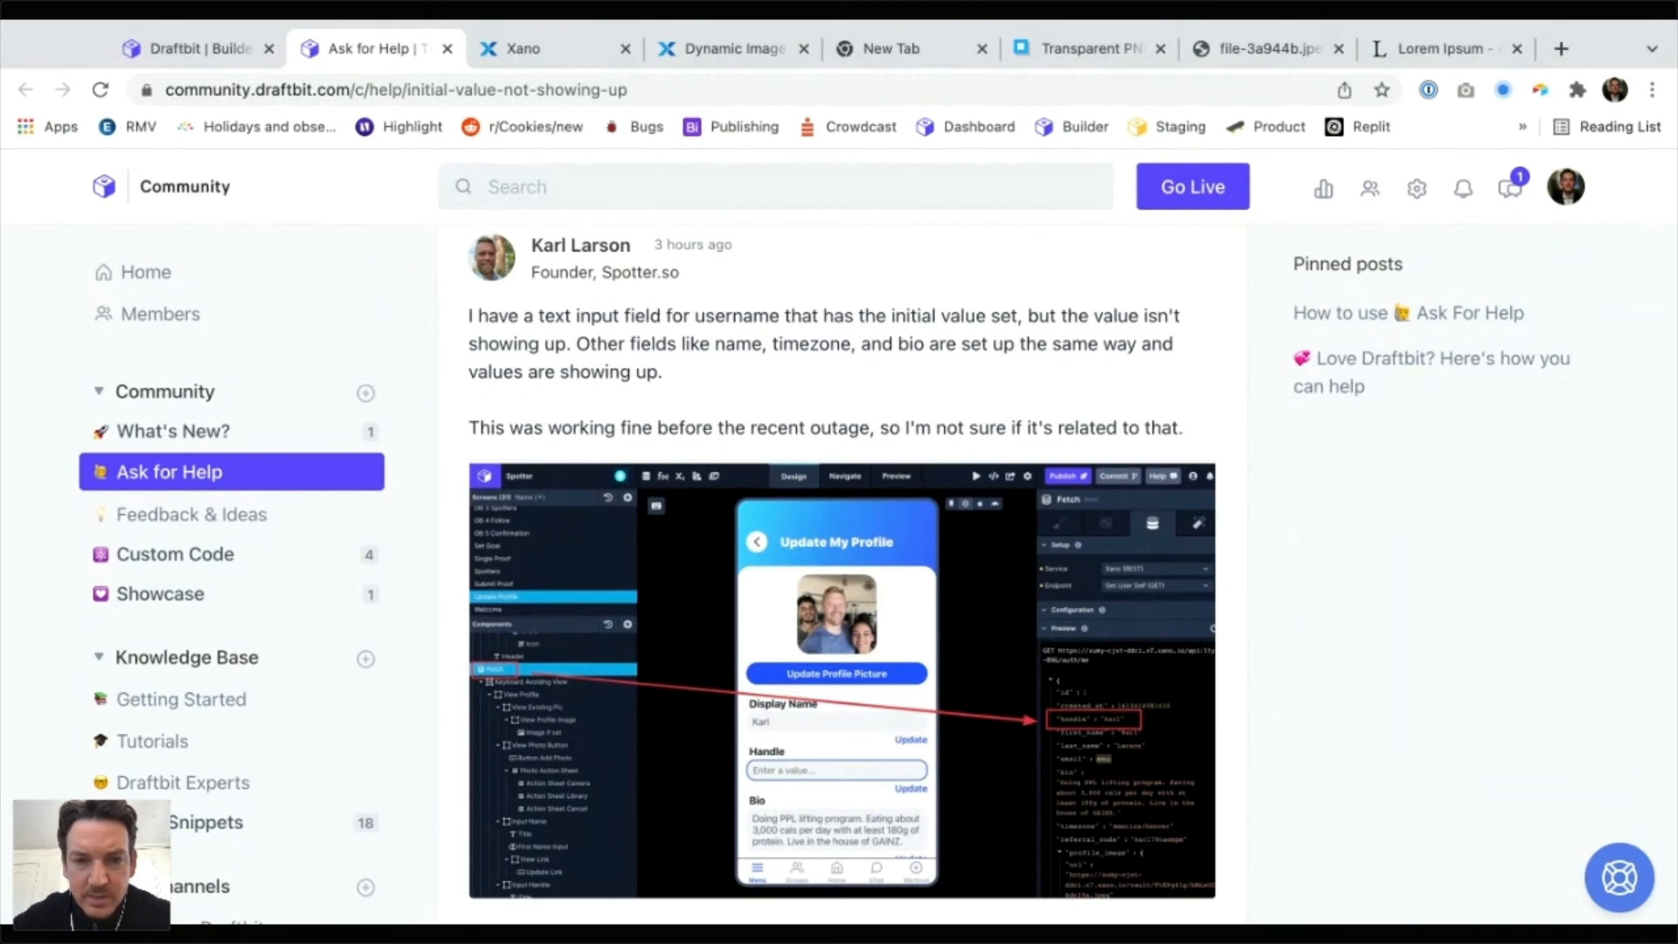
Read the Draftbit Community help post about an initial value not showing up, examining its handle and display name input screenshots
{"action": "scroll", "coordinate": [839, 568], "scroll_direction": "down", "scroll_amount": 2}
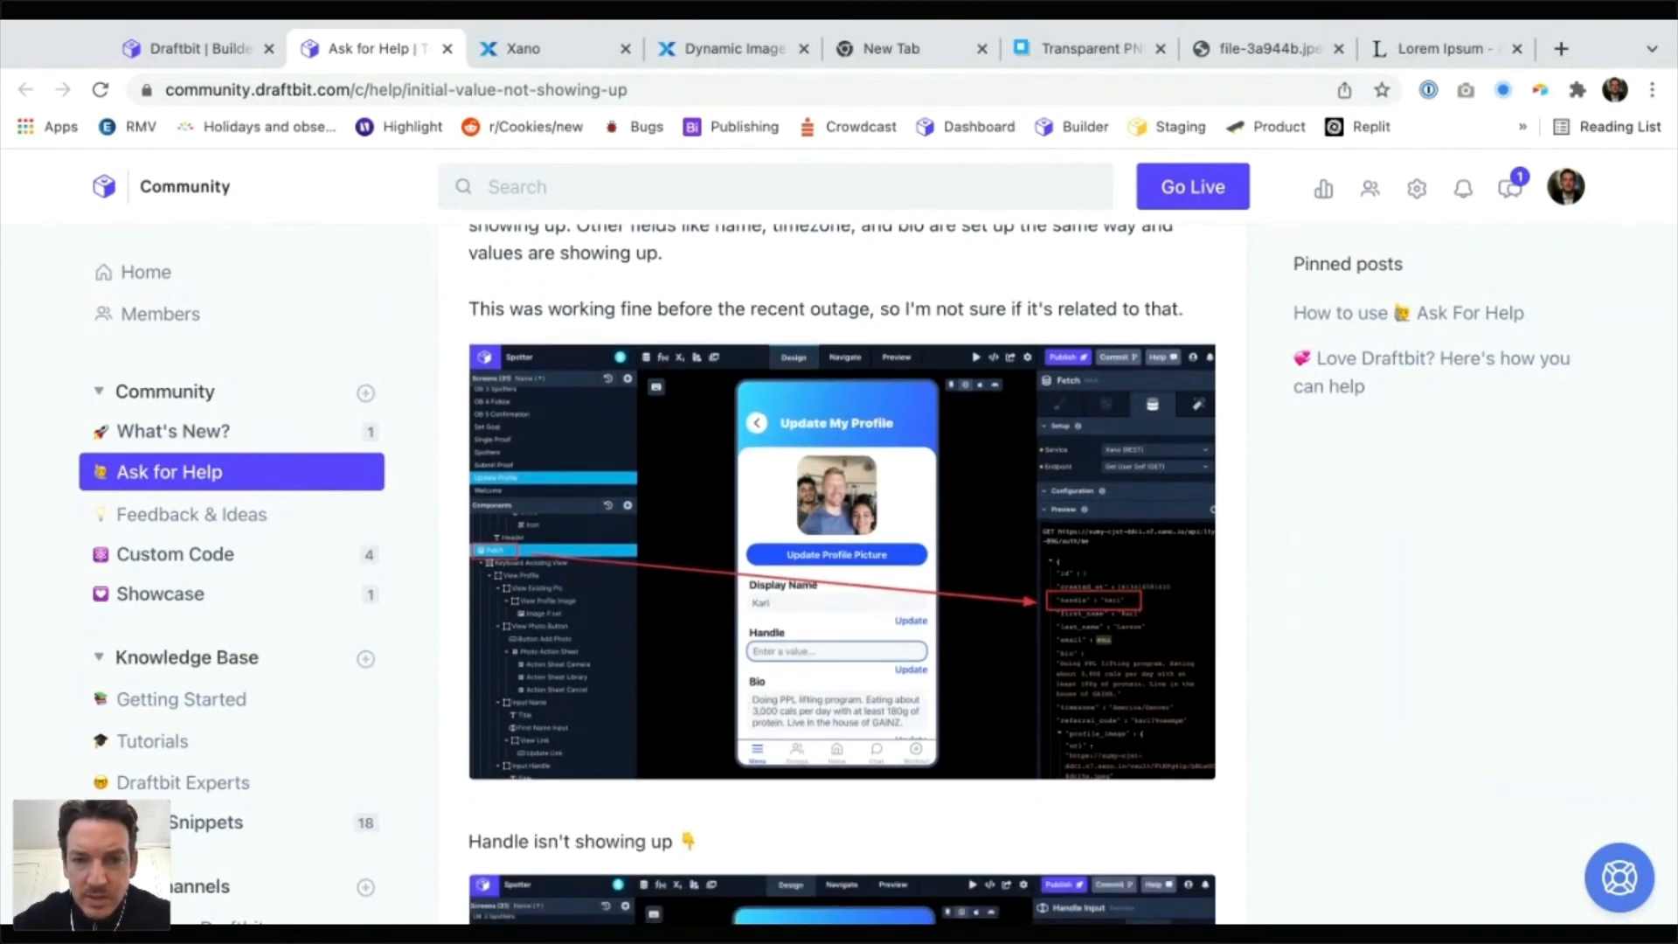
{"action": "scroll", "coordinate": [839, 568], "scroll_direction": "down", "scroll_amount": 8}
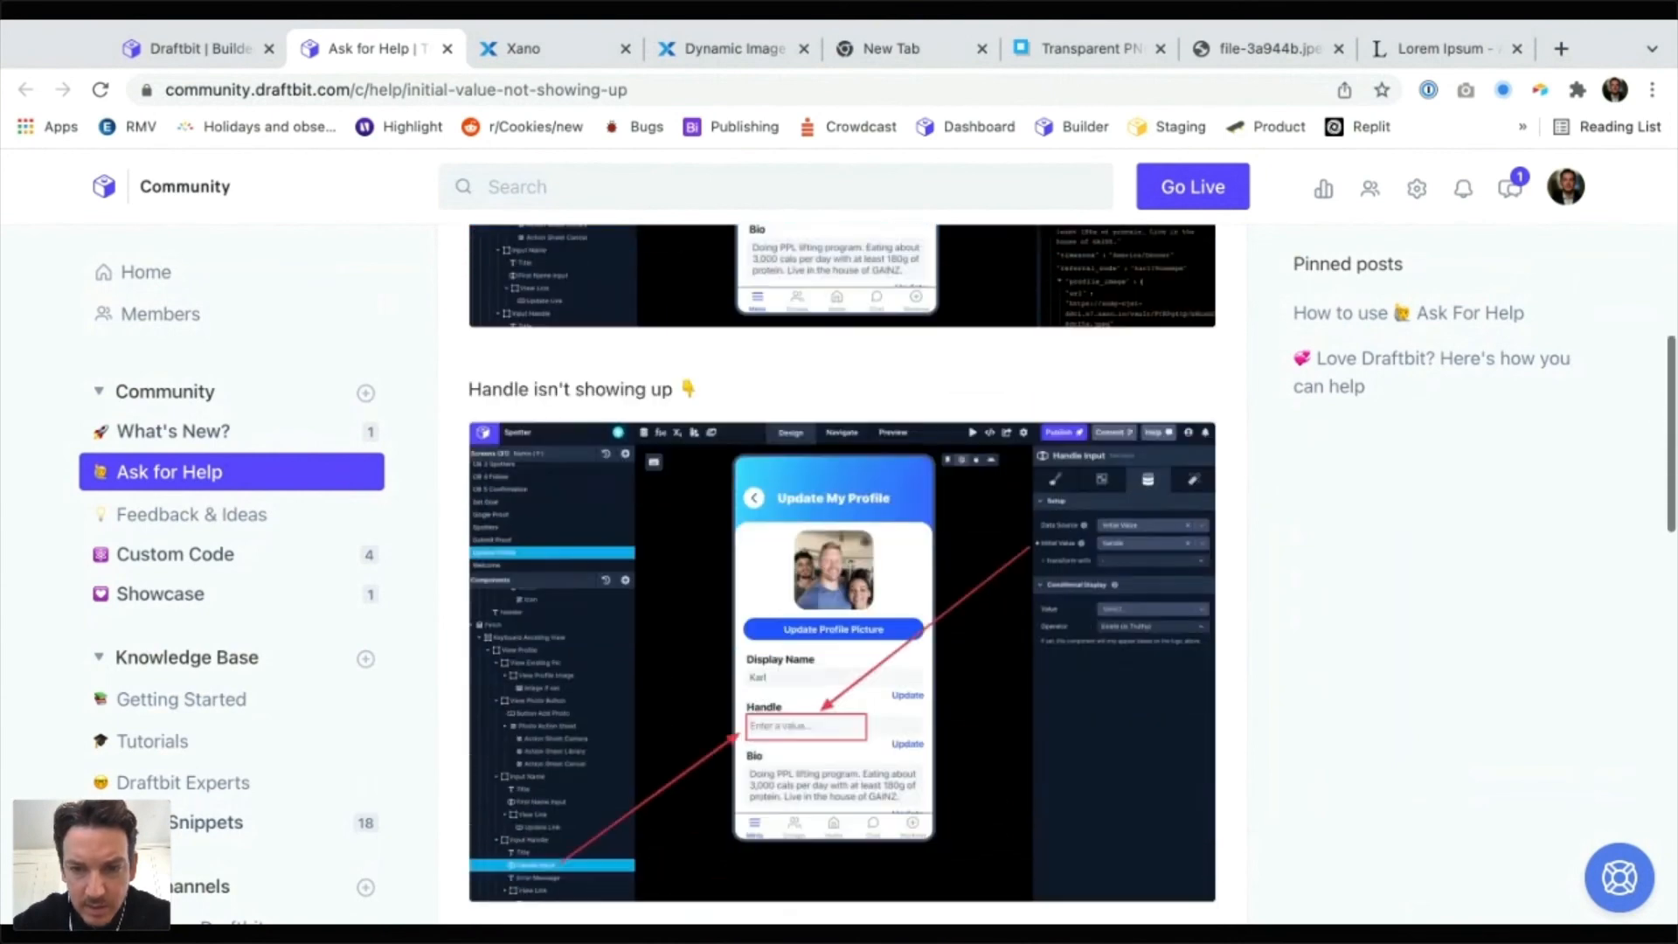
{"action": "scroll", "coordinate": [839, 568], "scroll_direction": "up", "scroll_amount": 5}
{"action": "scroll", "coordinate": [839, 568], "scroll_direction": "up", "scroll_amount": 2}
{"action": "scroll", "coordinate": [839, 568], "scroll_direction": "down", "scroll_amount": 6}
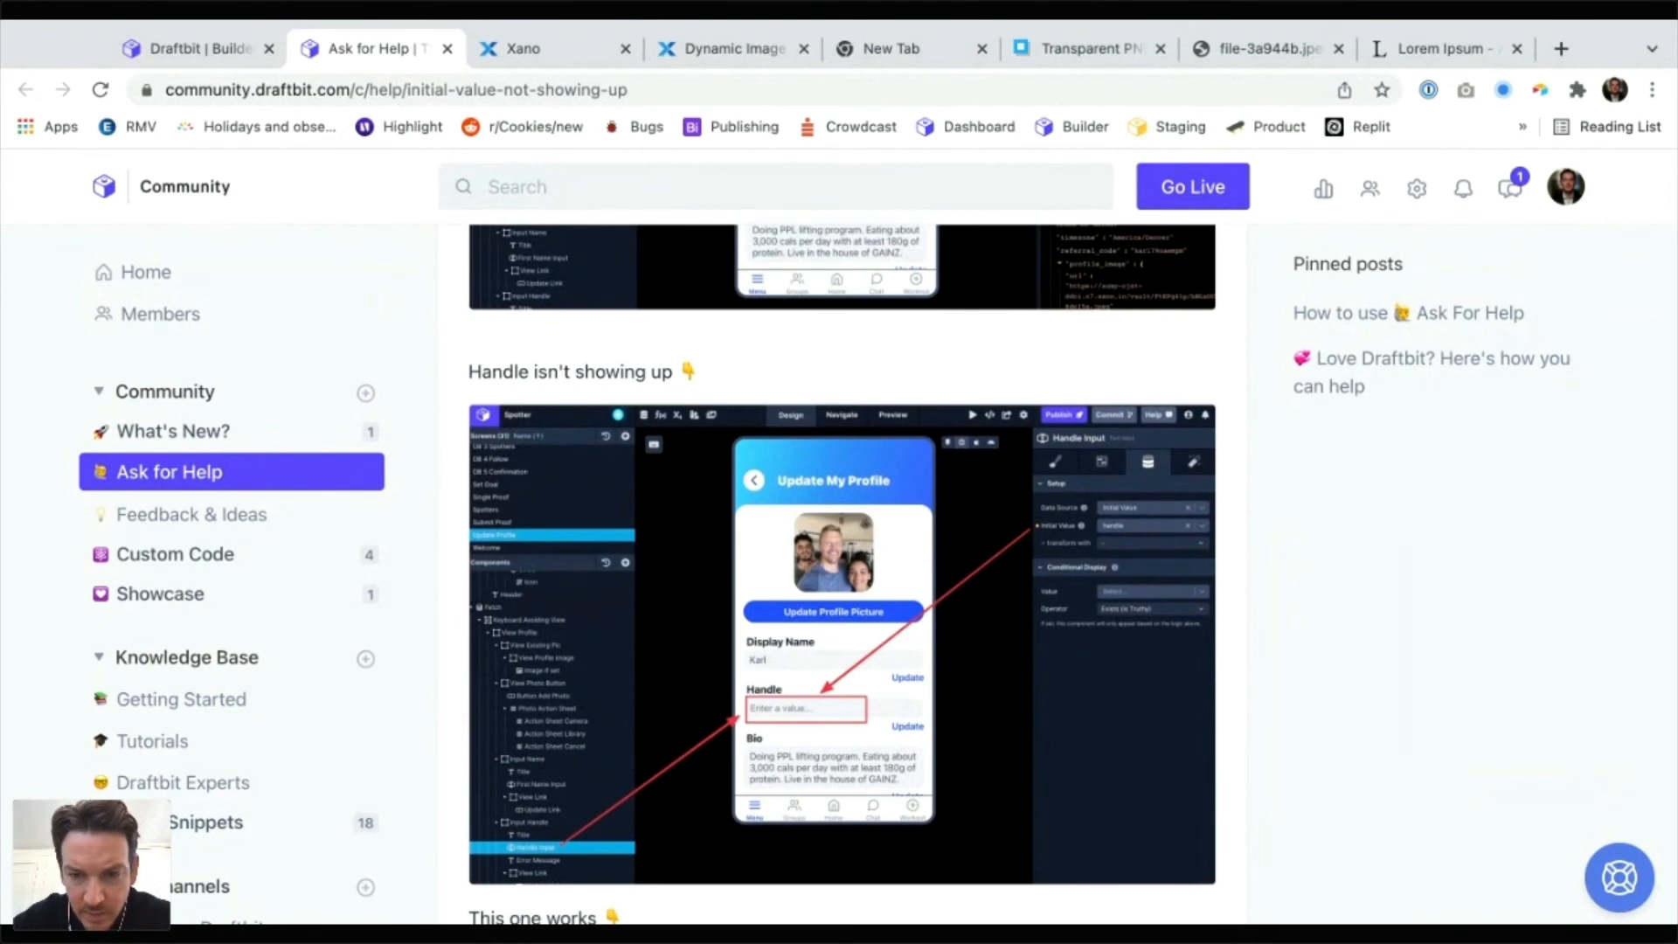
{"action": "scroll", "coordinate": [839, 568], "scroll_direction": "down", "scroll_amount": 10}
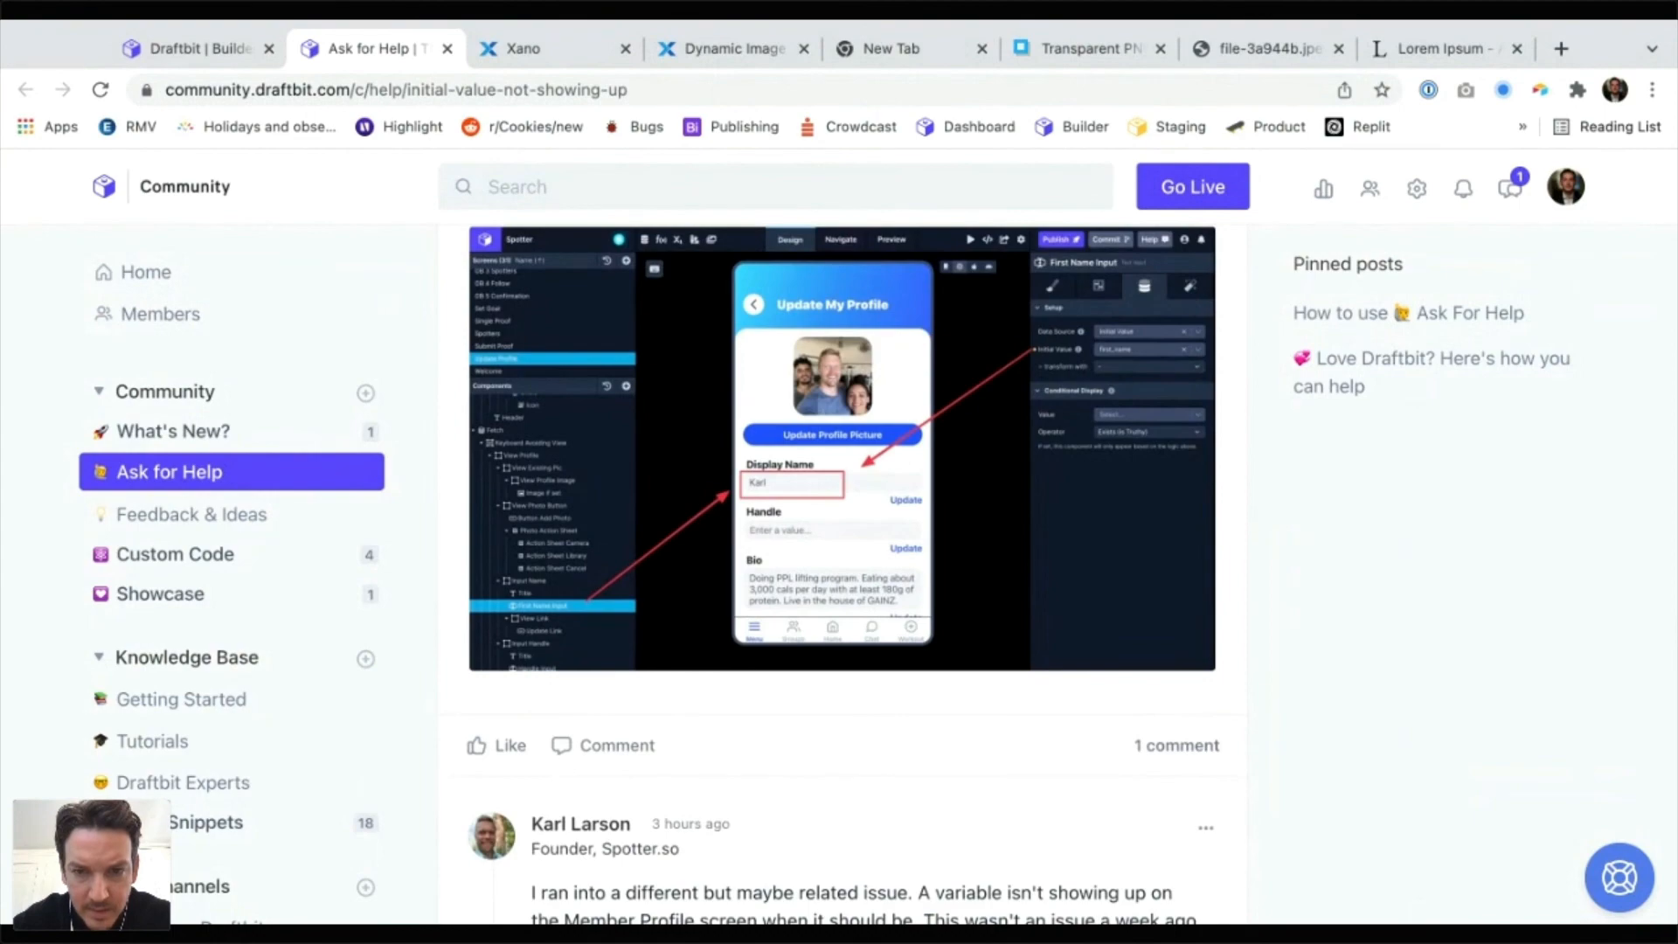
Compare the post's Fetch response, Handle input and Display Name input screenshots with its description of the missing initial value
{"action": "scroll", "coordinate": [839, 568], "scroll_direction": "up", "scroll_amount": 4}
{"action": "scroll", "coordinate": [839, 568], "scroll_direction": "down", "scroll_amount": 4}
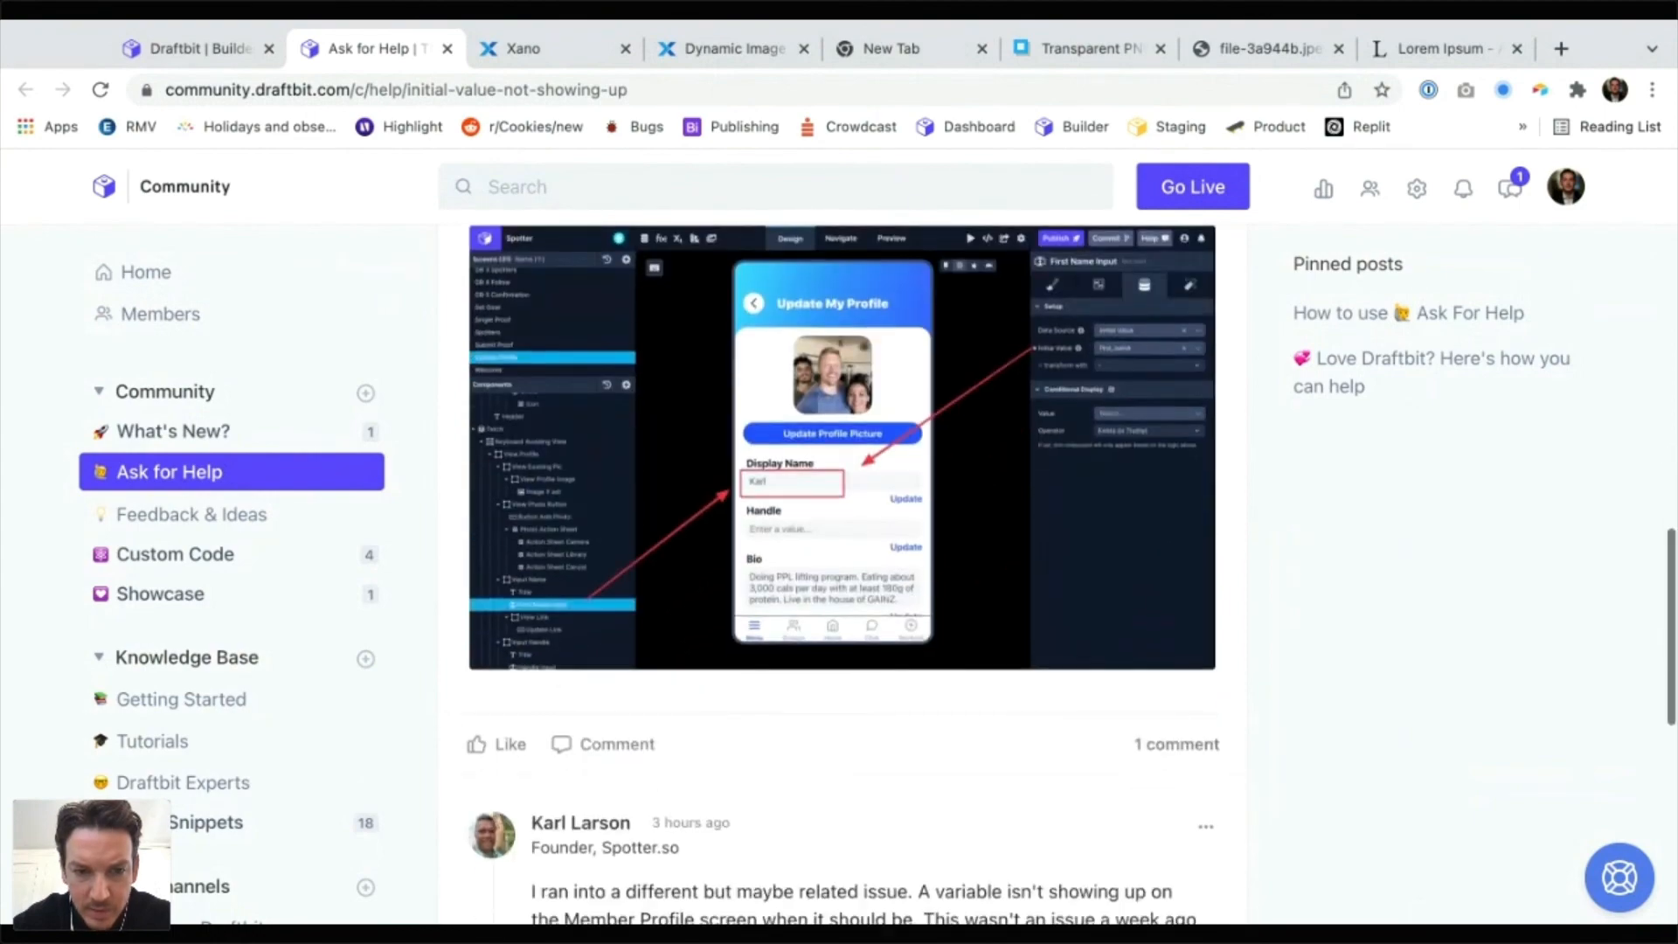
{"action": "scroll", "coordinate": [839, 568], "scroll_direction": "down", "scroll_amount": 3}
{"action": "scroll", "coordinate": [839, 569], "scroll_direction": "up", "scroll_amount": 18}
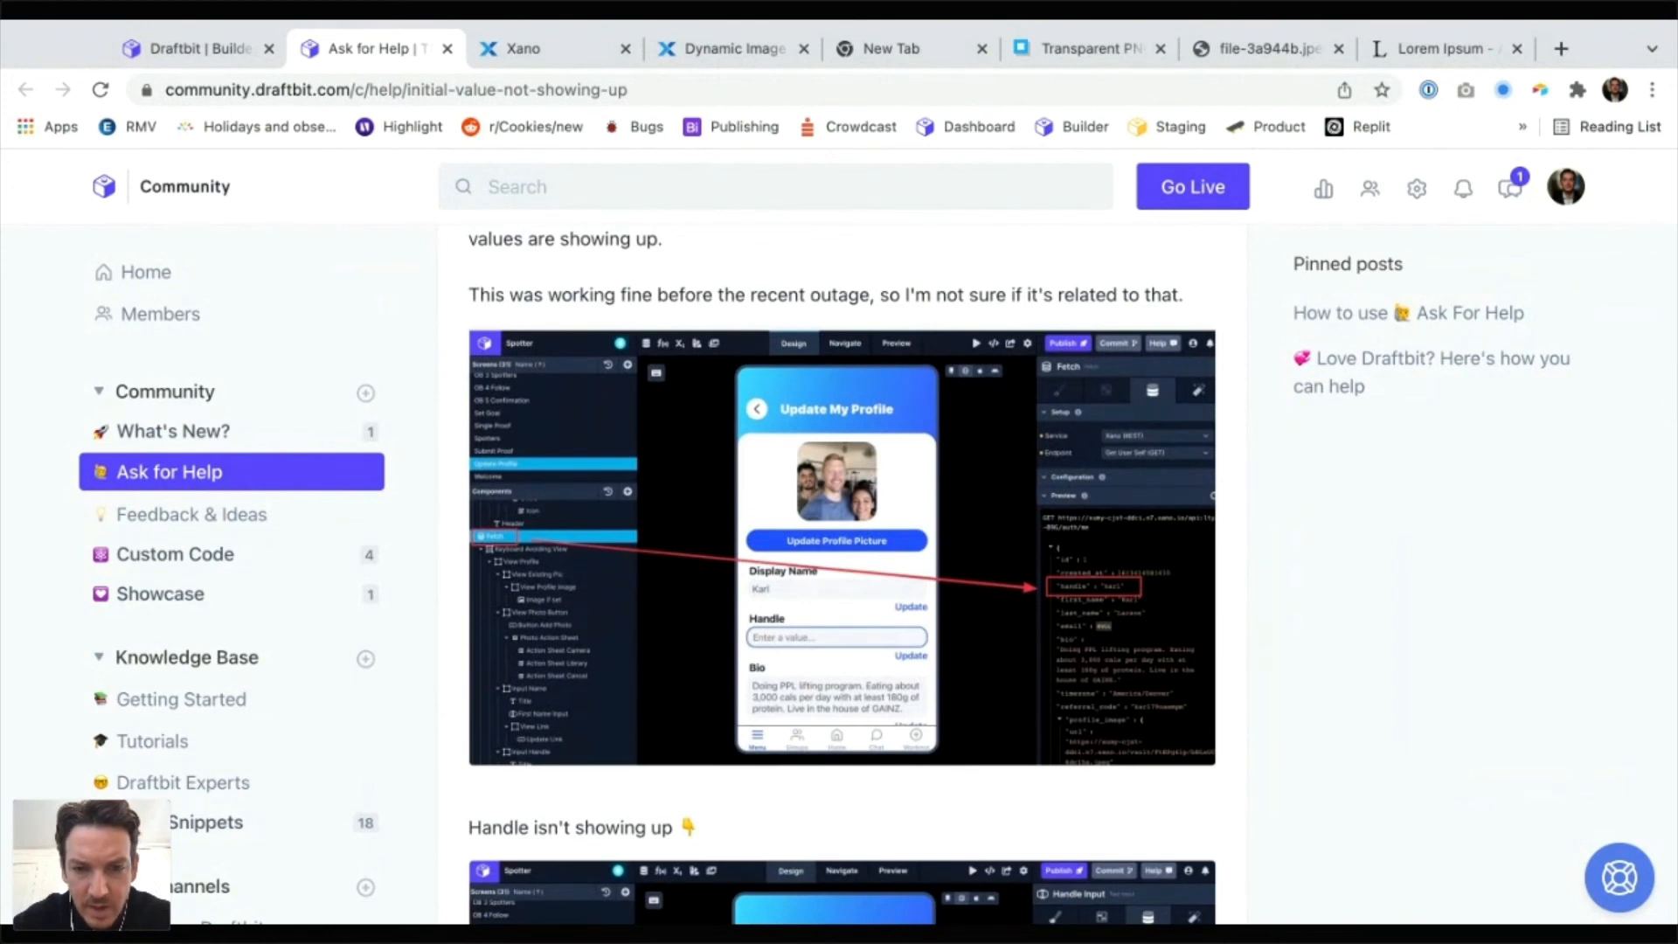
{"action": "scroll", "coordinate": [839, 568], "scroll_direction": "down", "scroll_amount": 1}
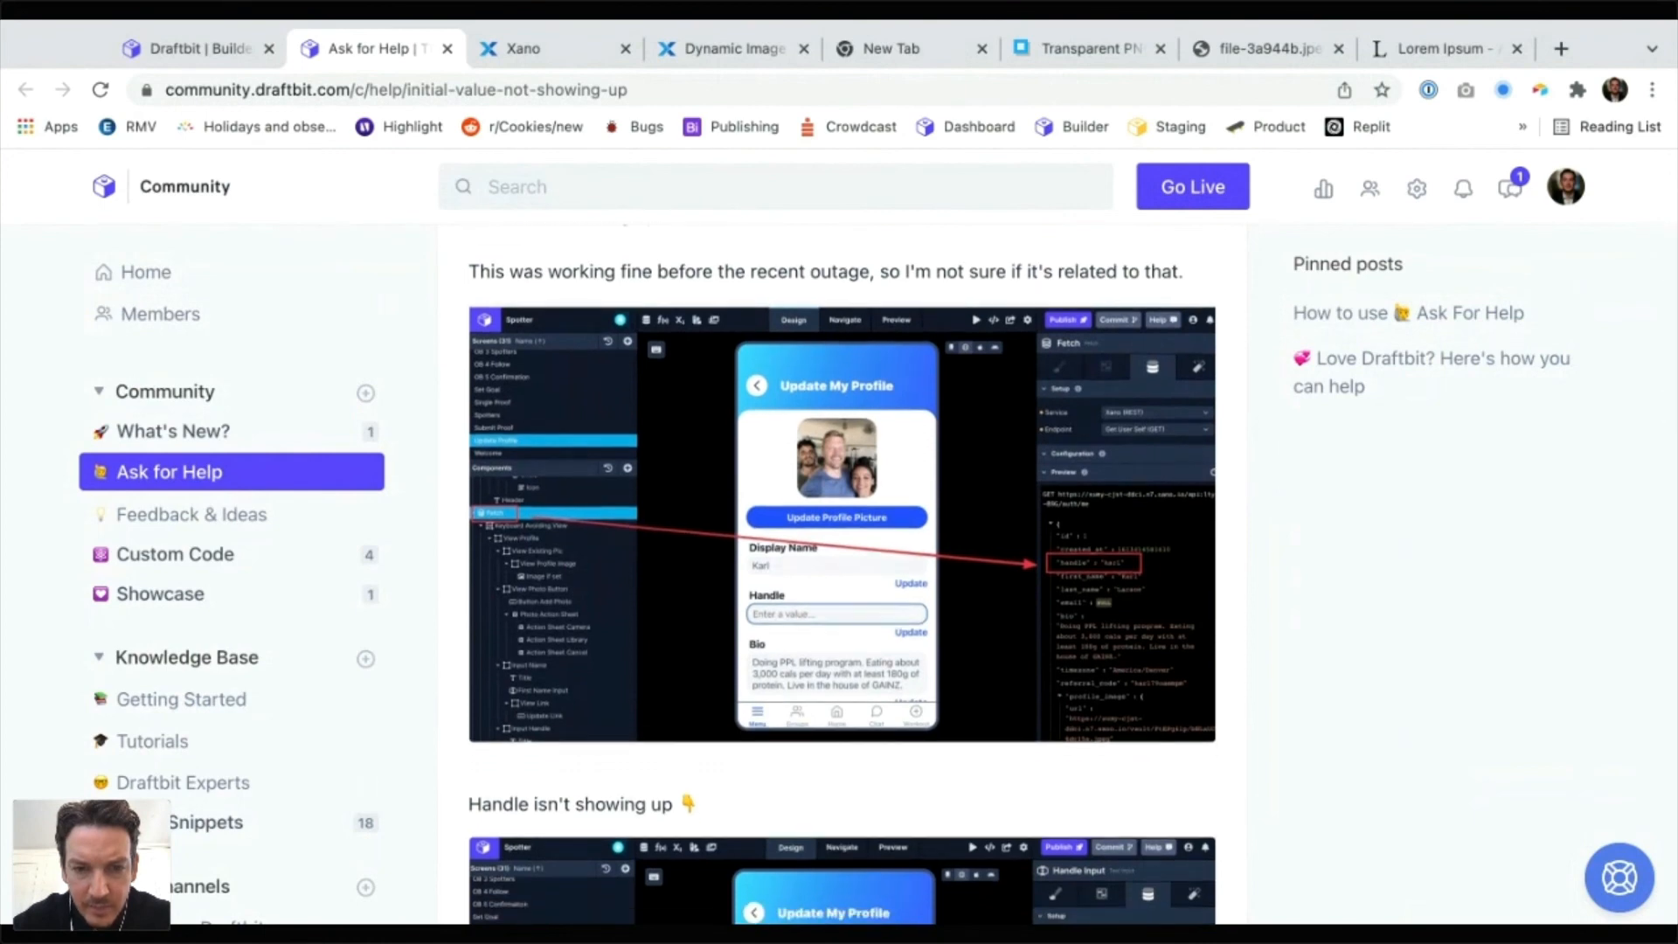
{"action": "scroll", "coordinate": [839, 568], "scroll_direction": "down", "scroll_amount": 5}
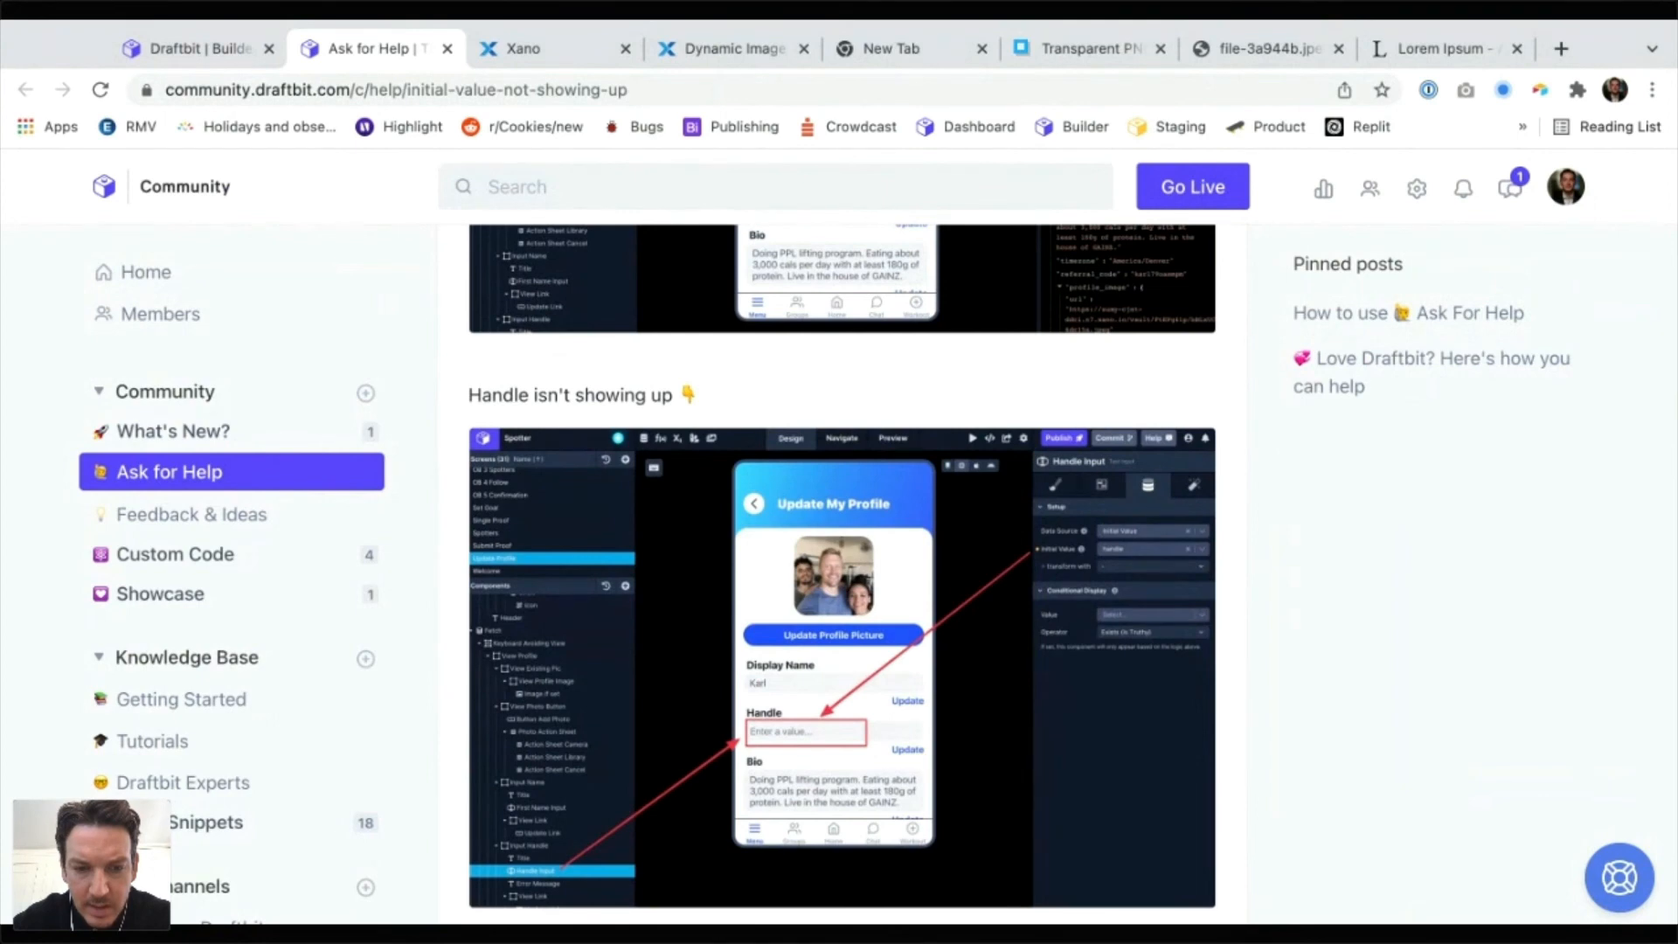
{"action": "scroll", "coordinate": [839, 568], "scroll_direction": "up", "scroll_amount": 3}
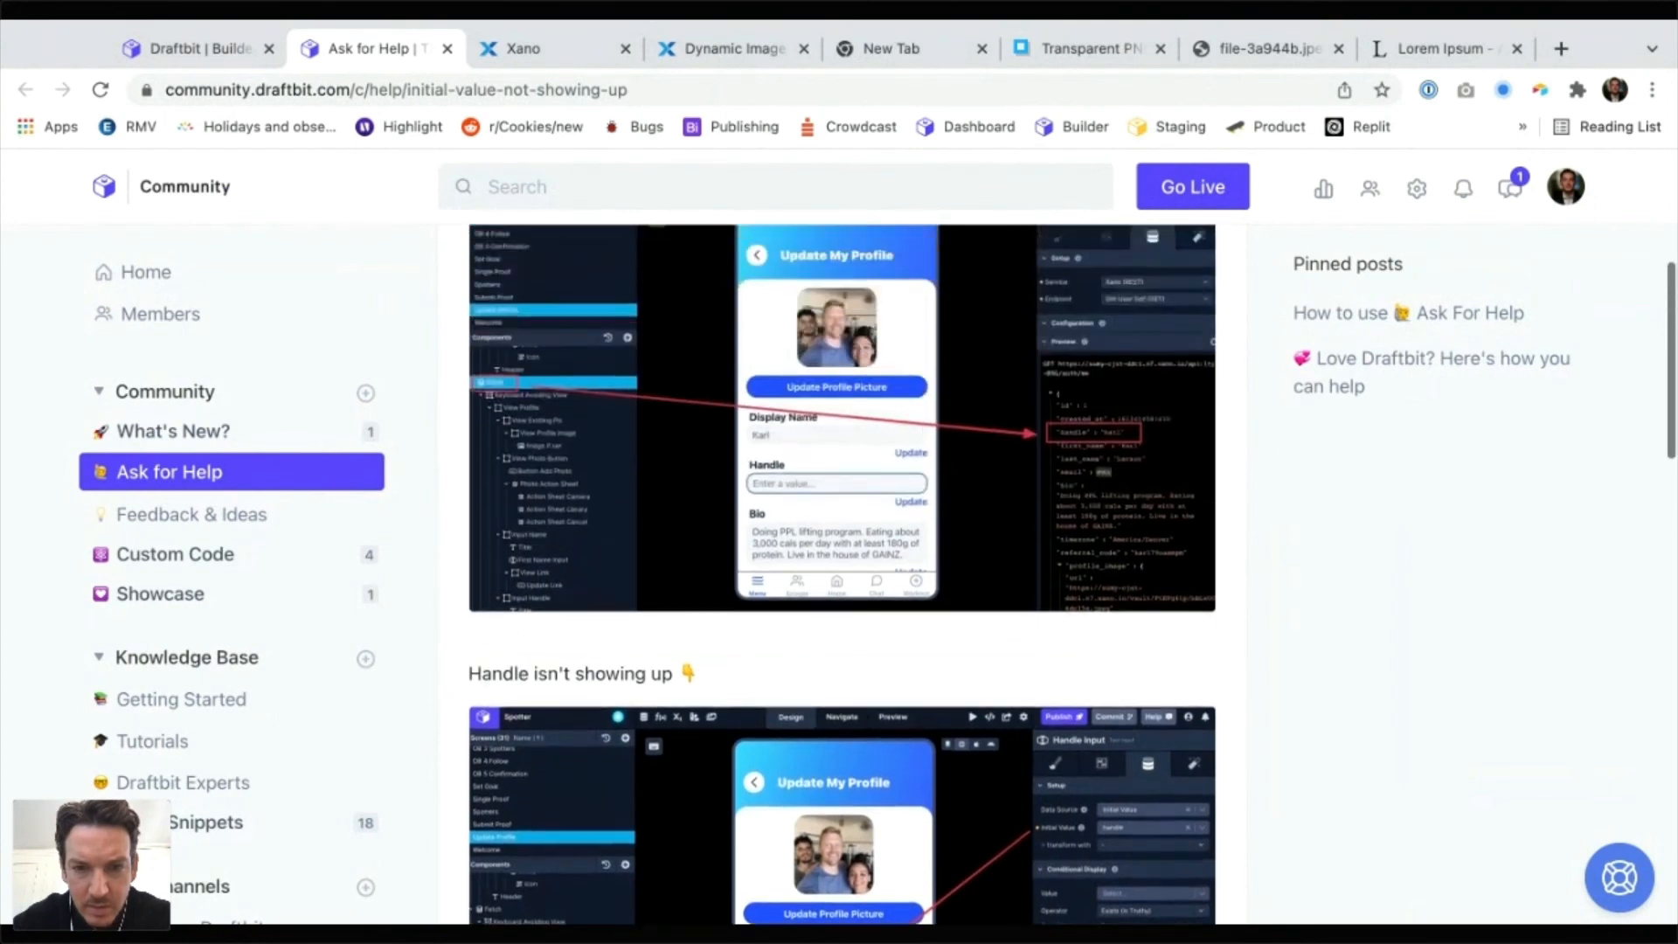
{"action": "scroll", "coordinate": [839, 568], "scroll_direction": "down", "scroll_amount": 5}
{"action": "scroll", "coordinate": [839, 568], "scroll_direction": "down", "scroll_amount": 6}
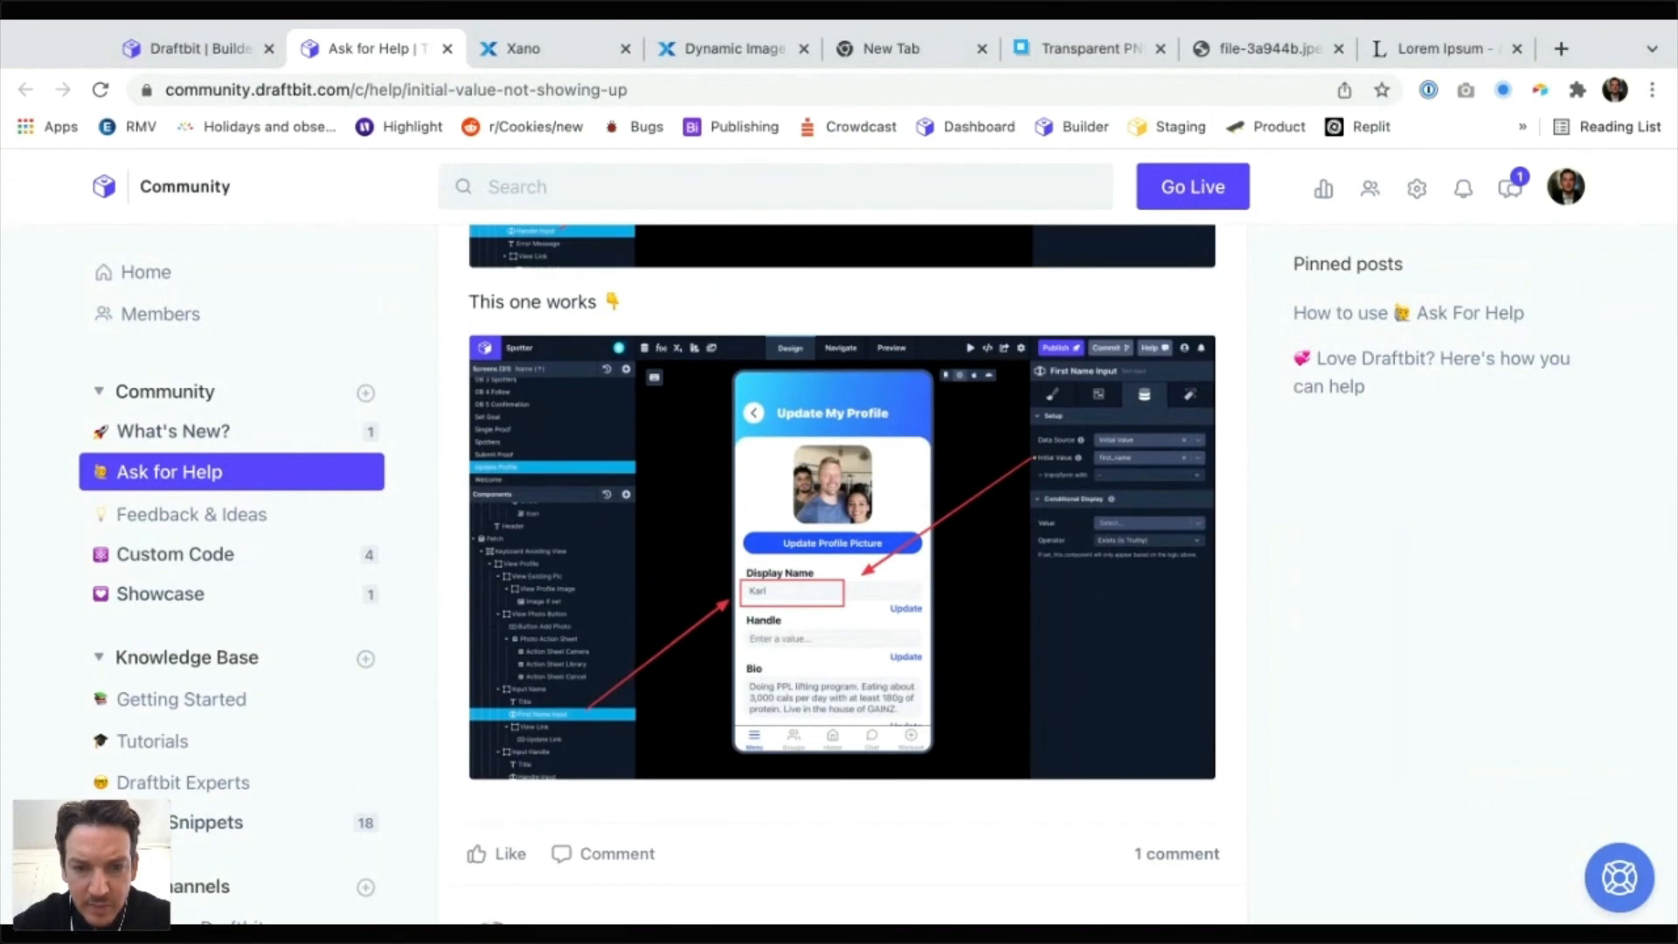
{"action": "scroll", "coordinate": [841, 575], "scroll_direction": "up", "scroll_amount": 10}
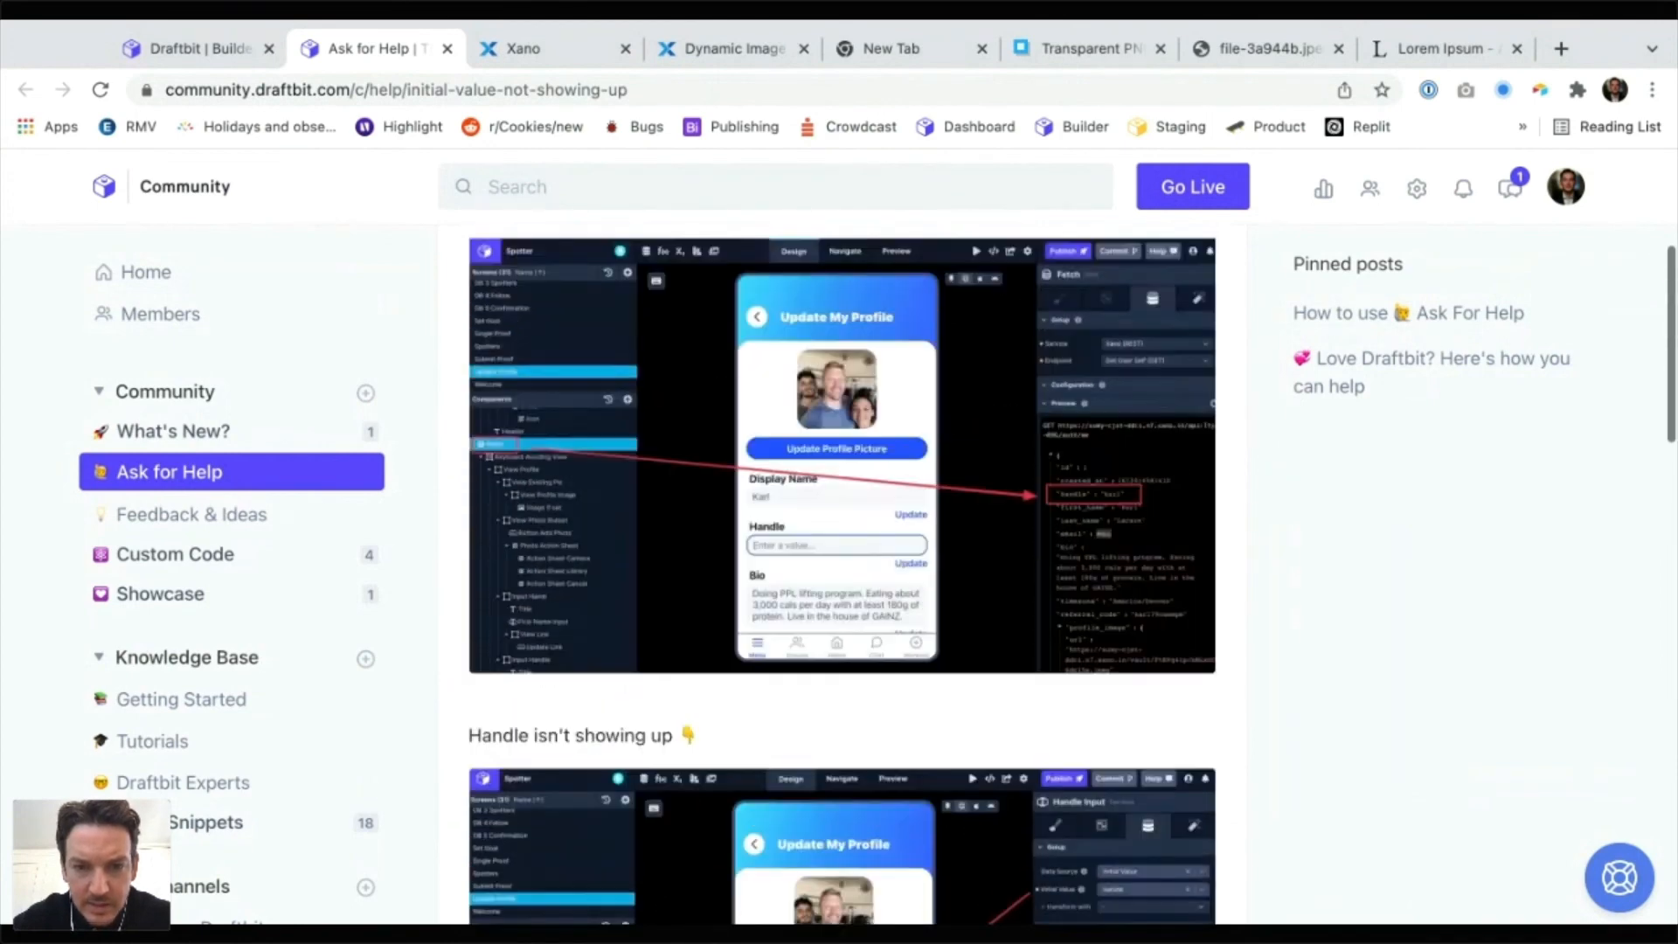
{"action": "scroll", "coordinate": [842, 574], "scroll_direction": "up", "scroll_amount": 4}
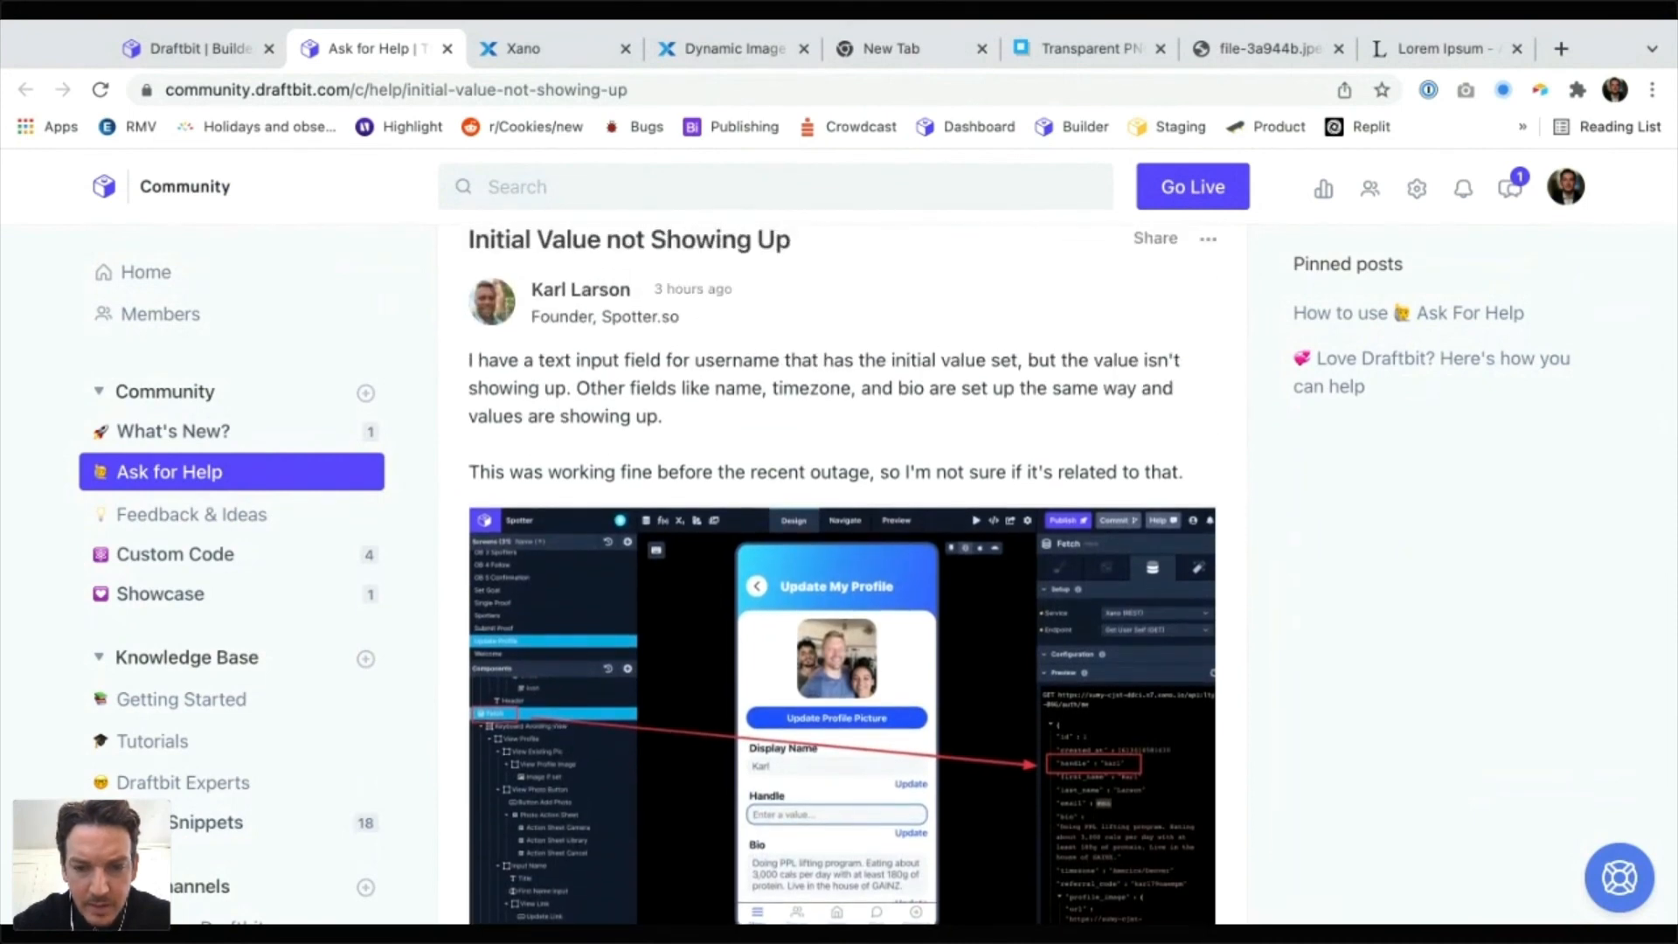
{"action": "scroll", "coordinate": [842, 574], "scroll_direction": "down", "scroll_amount": 2}
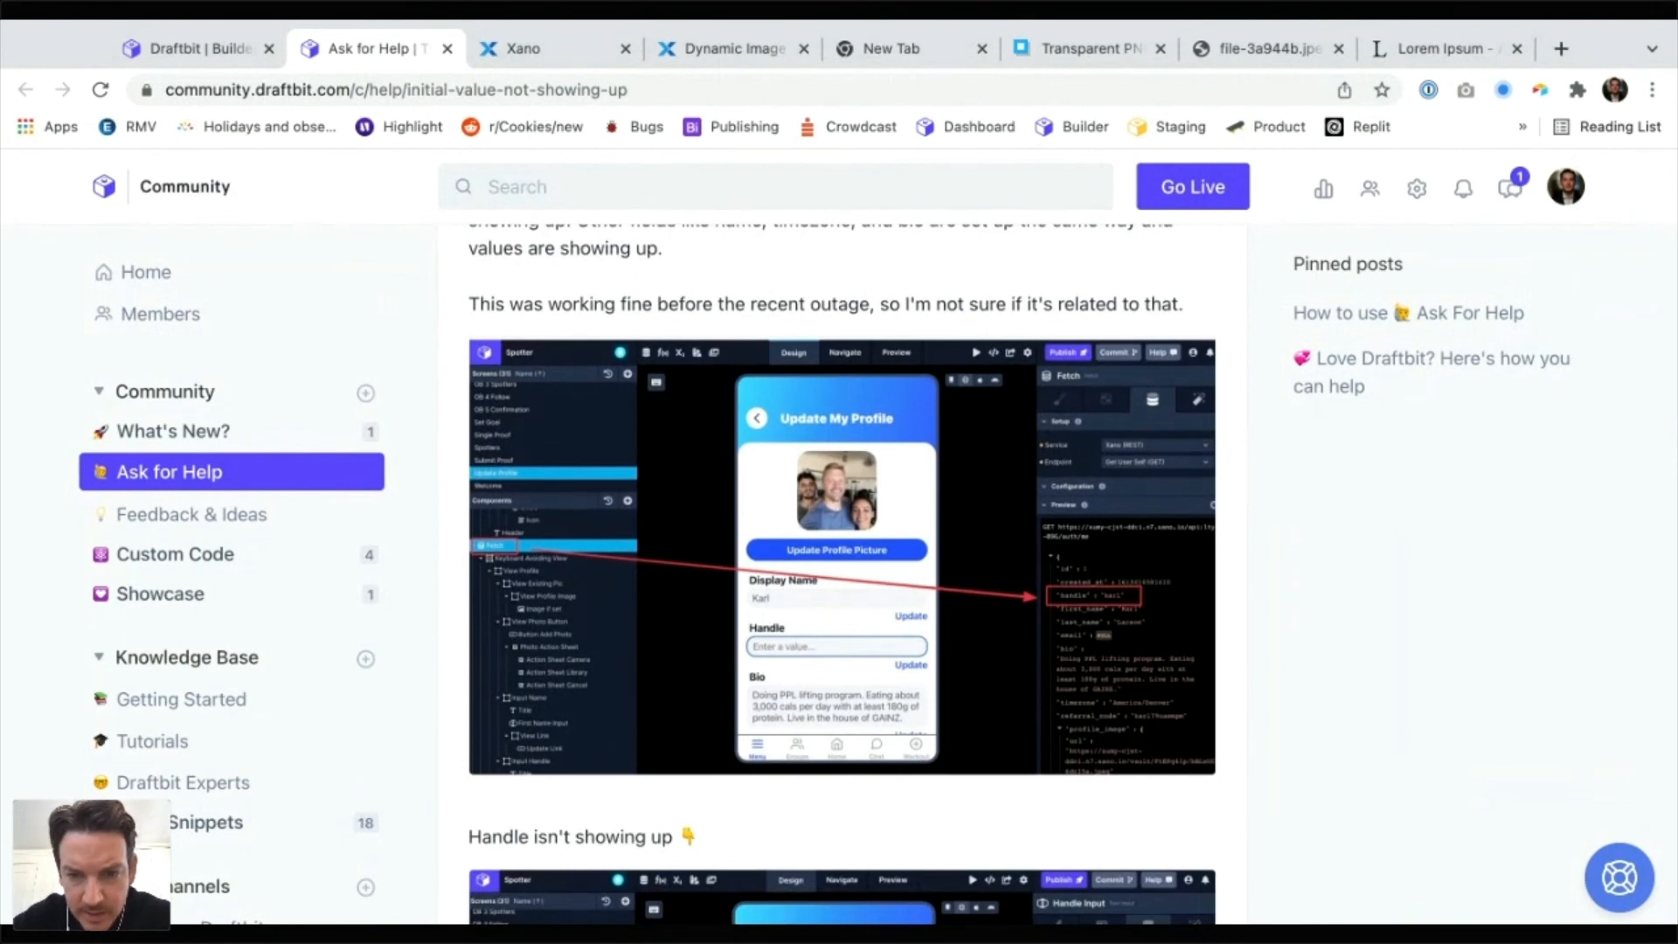
{"action": "scroll", "coordinate": [842, 574], "scroll_direction": "down", "scroll_amount": 10}
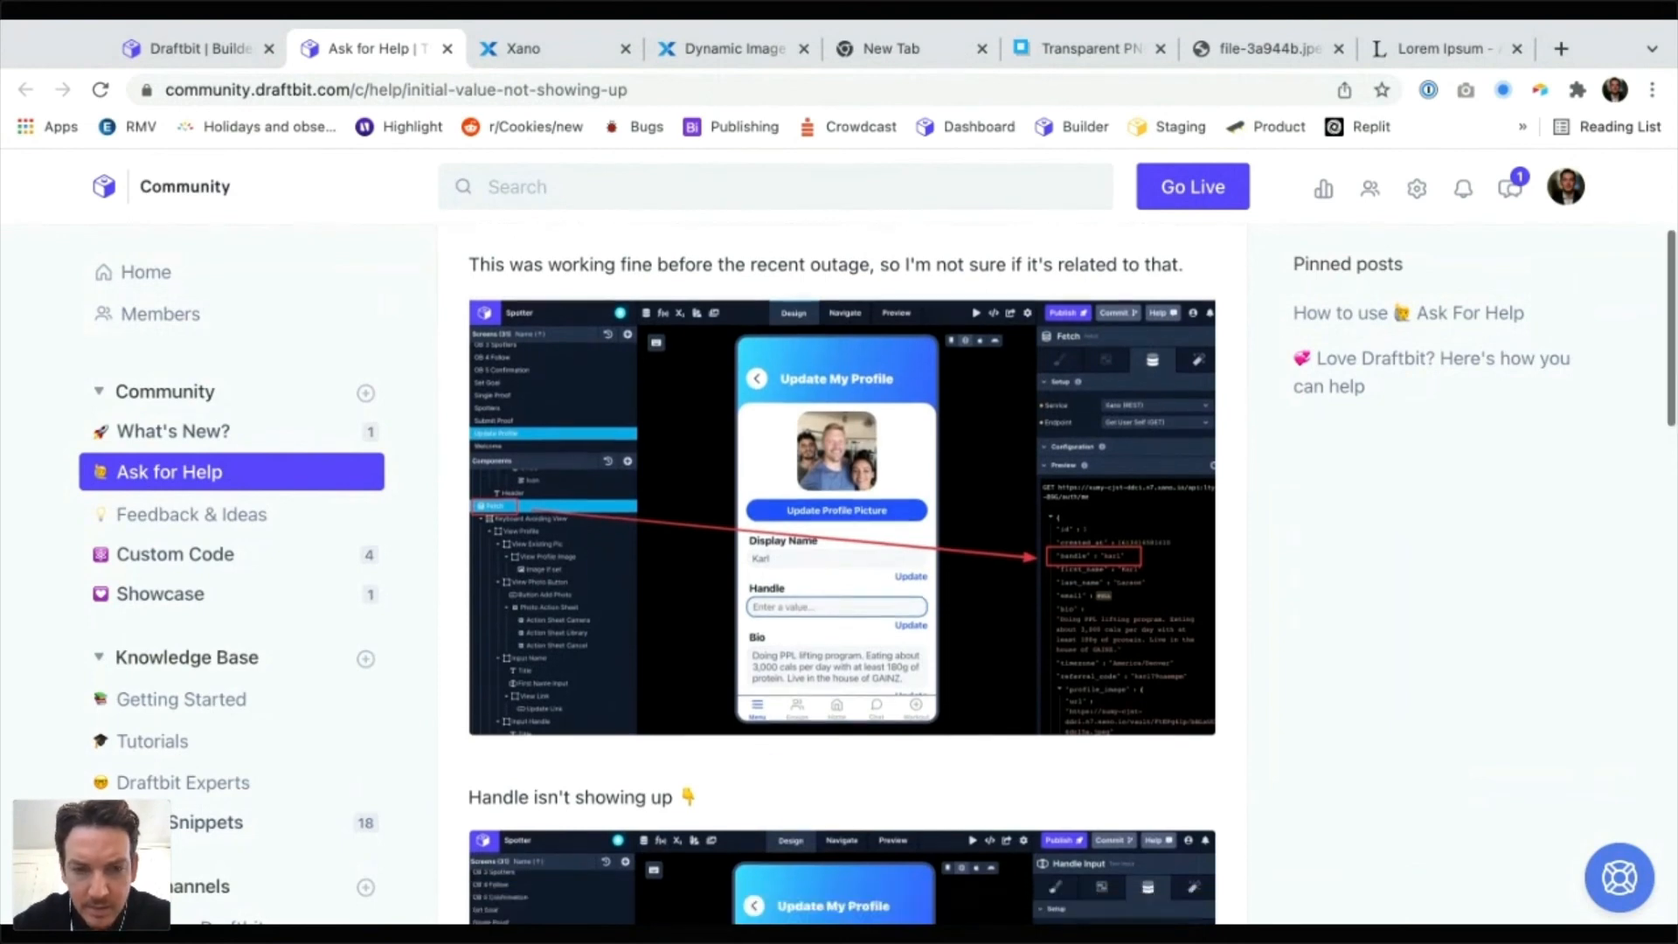
{"action": "scroll", "coordinate": [842, 574], "scroll_direction": "up", "scroll_amount": 2}
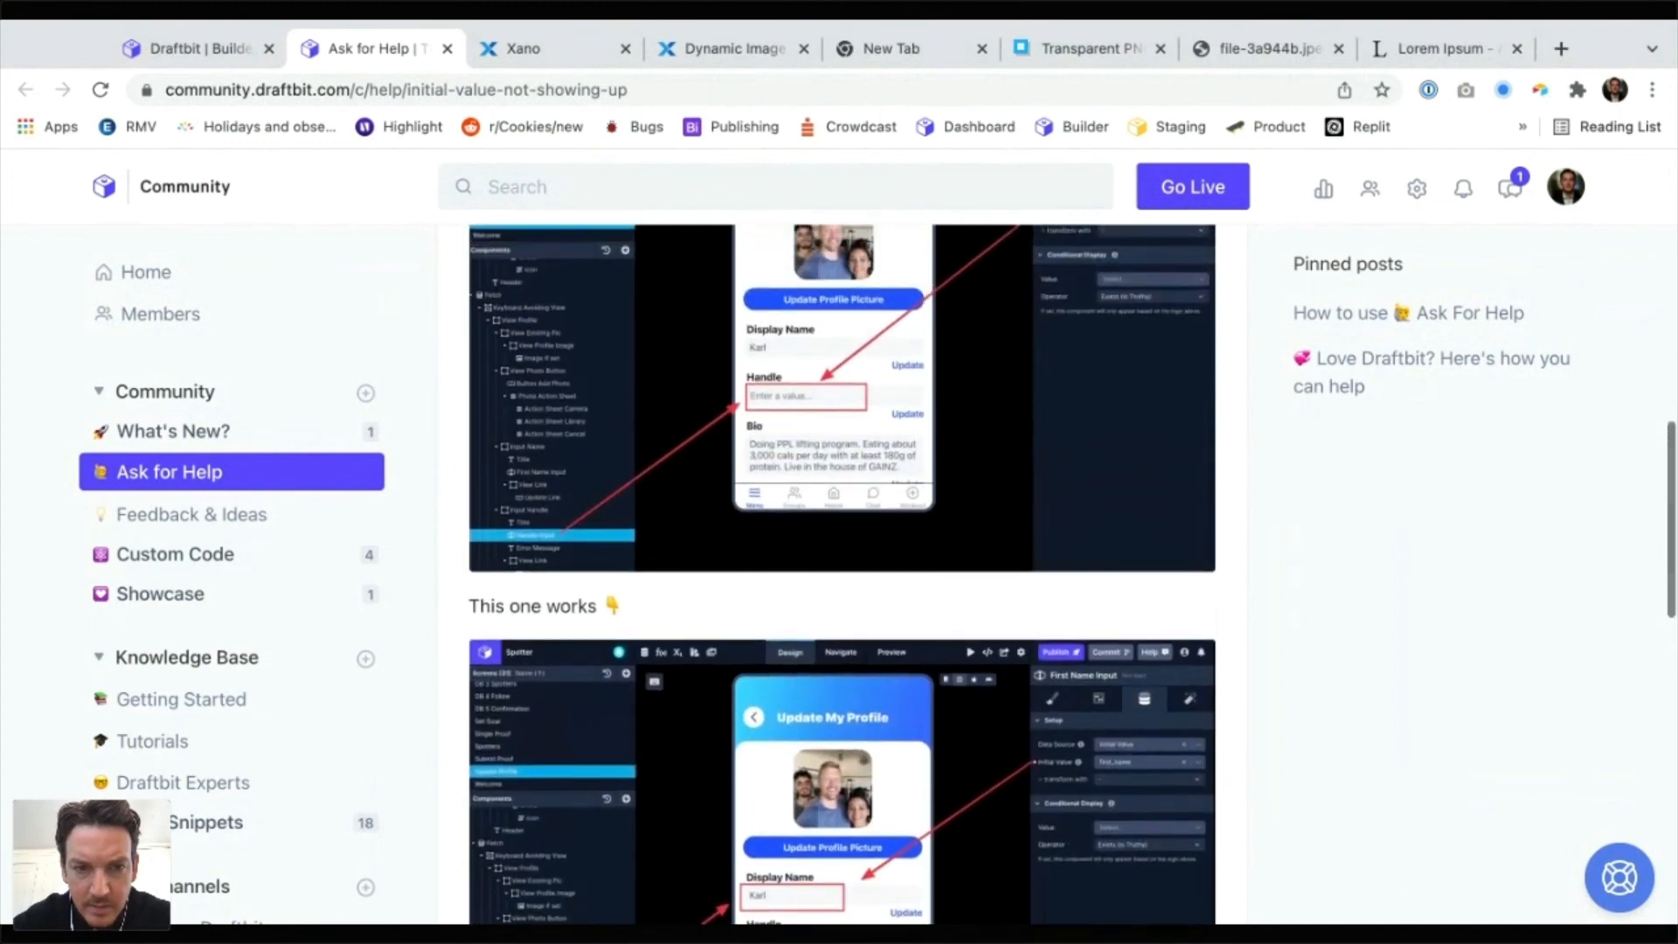
{"action": "scroll", "coordinate": [842, 574], "scroll_direction": "down", "scroll_amount": 3}
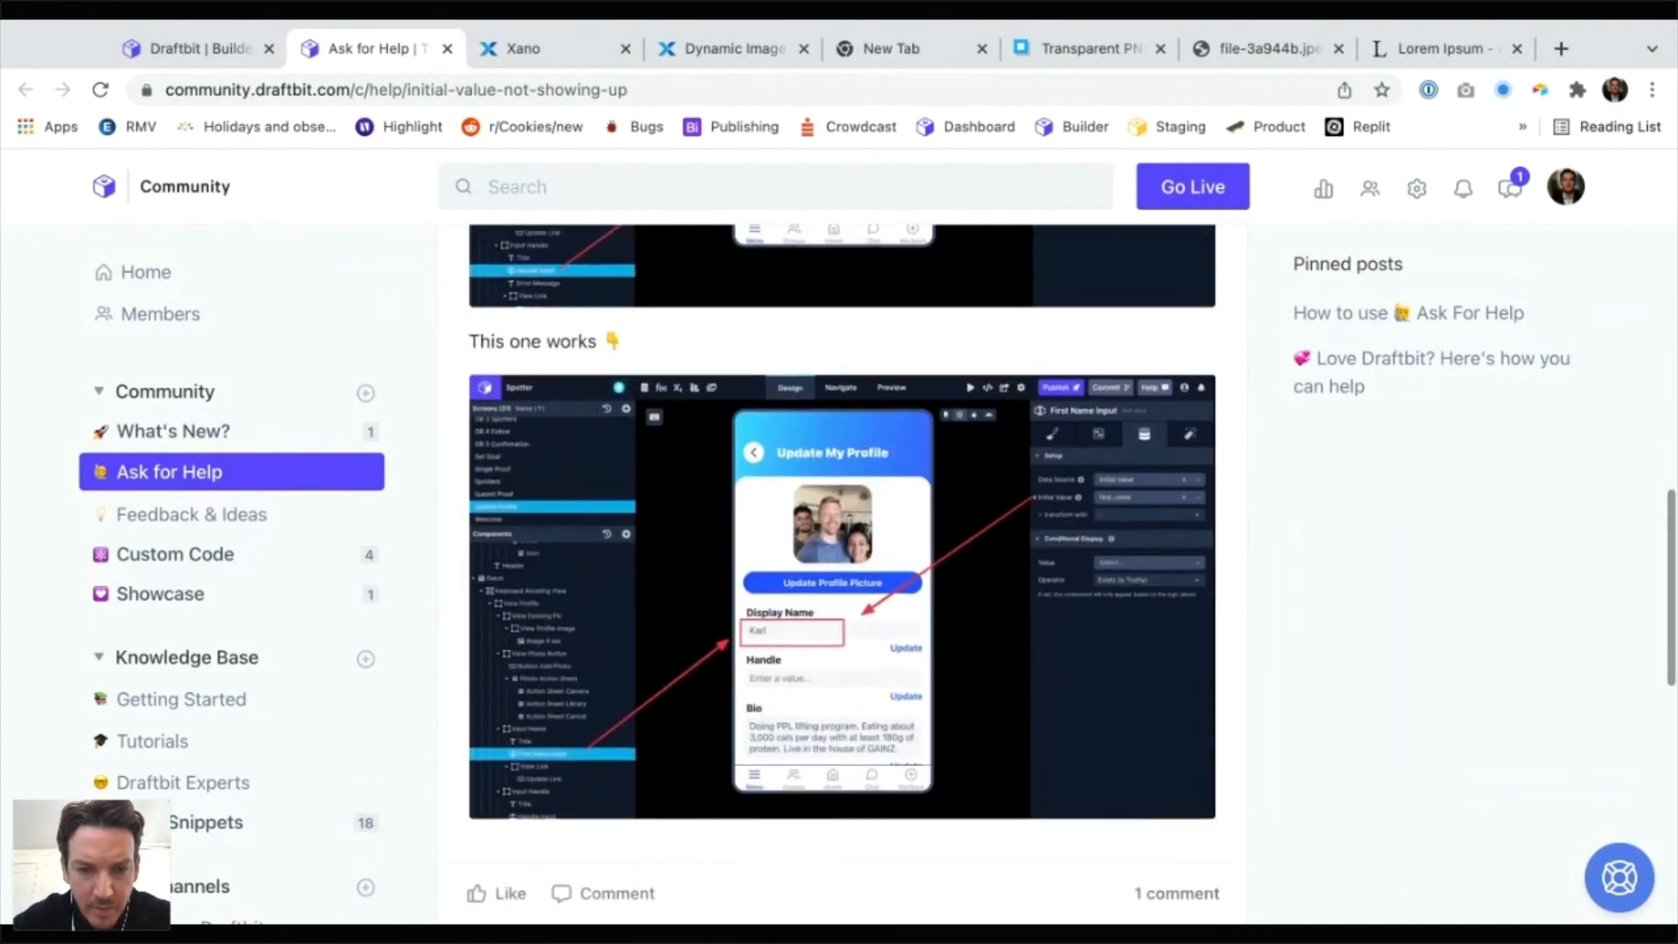
Read the follow-up comment about a variable missing on the Member Profile screen and examine its attached screenshot
{"action": "scroll", "coordinate": [842, 574], "scroll_direction": "down", "scroll_amount": 3}
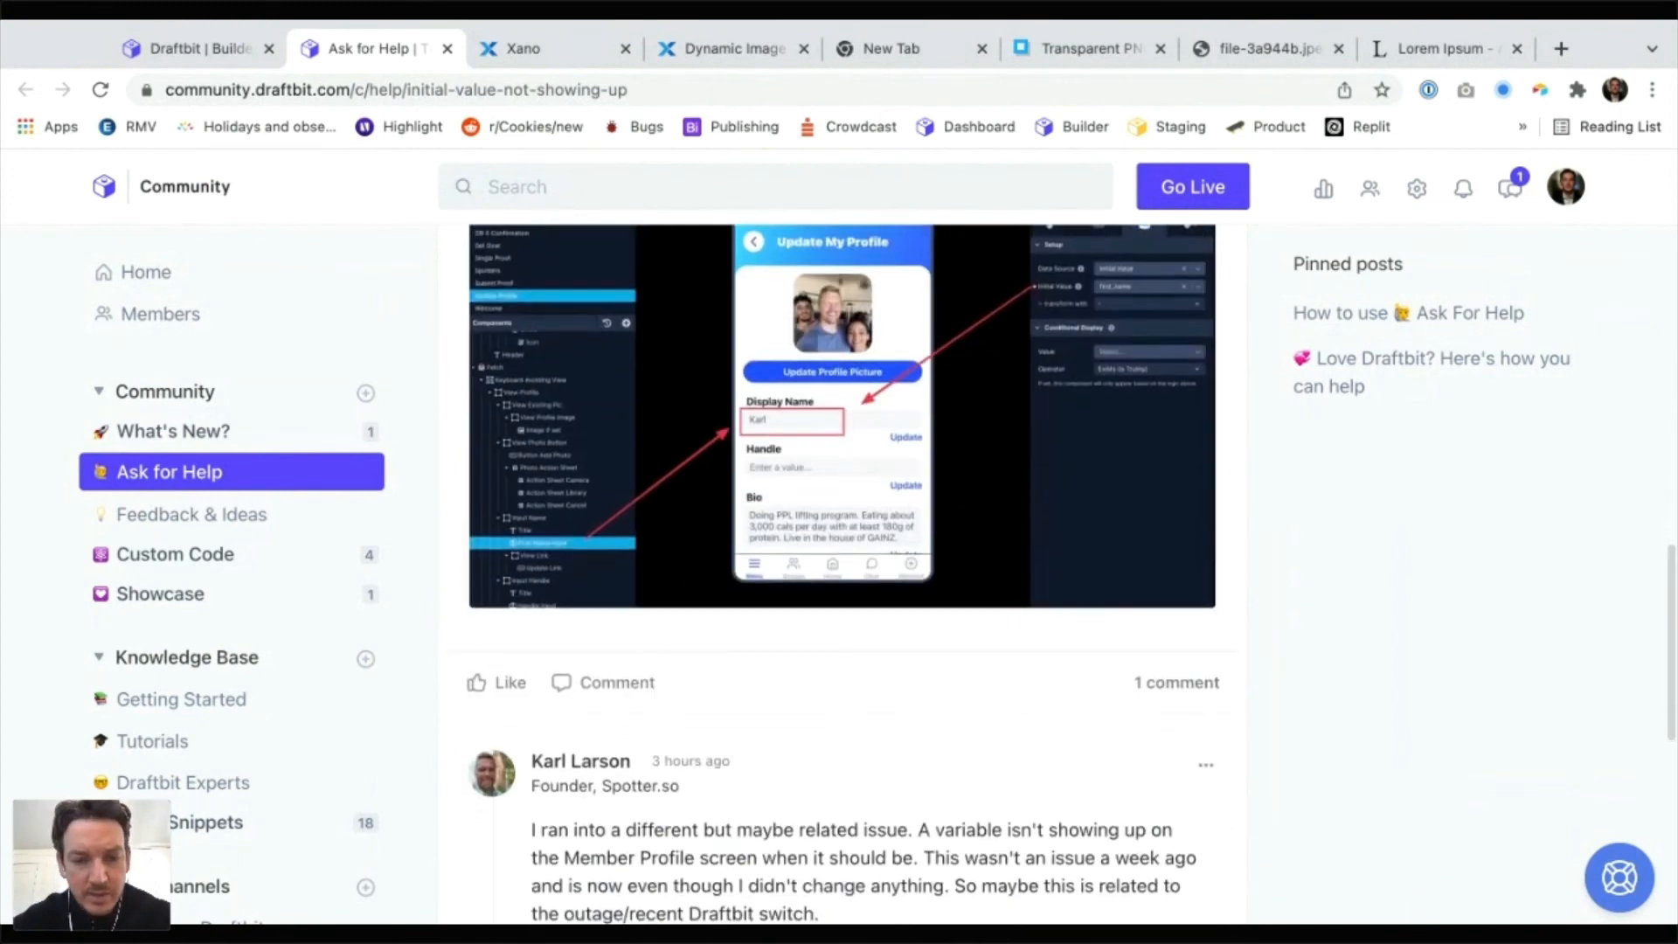
{"action": "scroll", "coordinate": [842, 574], "scroll_direction": "down", "scroll_amount": 8}
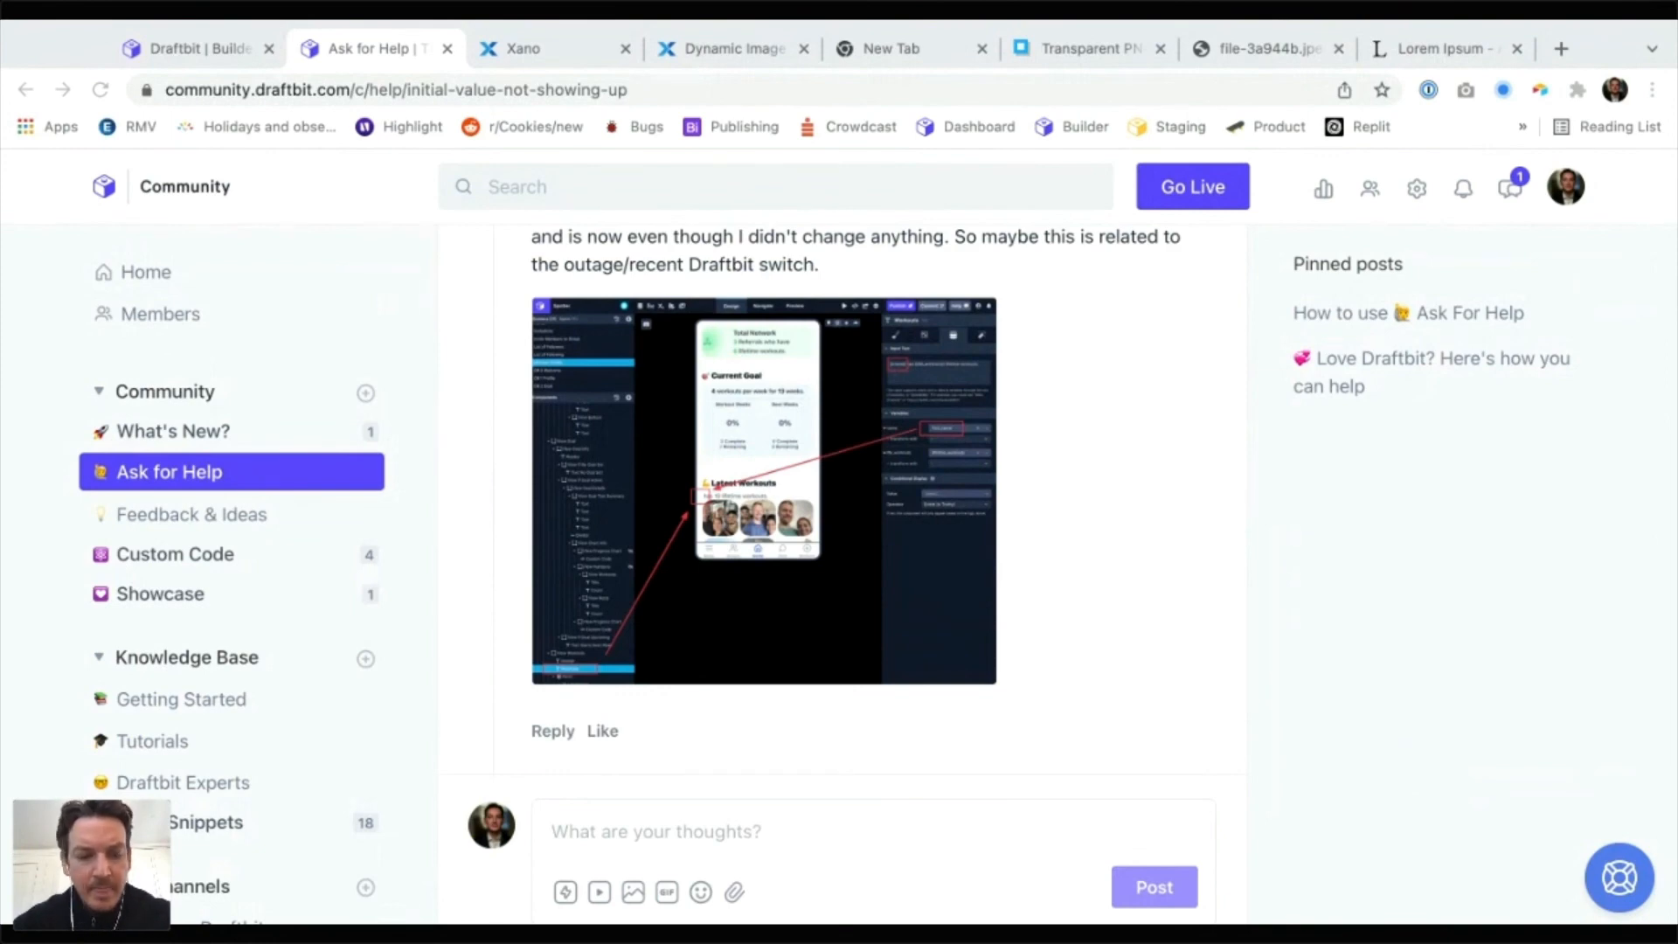
{"action": "scroll", "coordinate": [1178, 354], "scroll_direction": "up", "scroll_amount": 15}
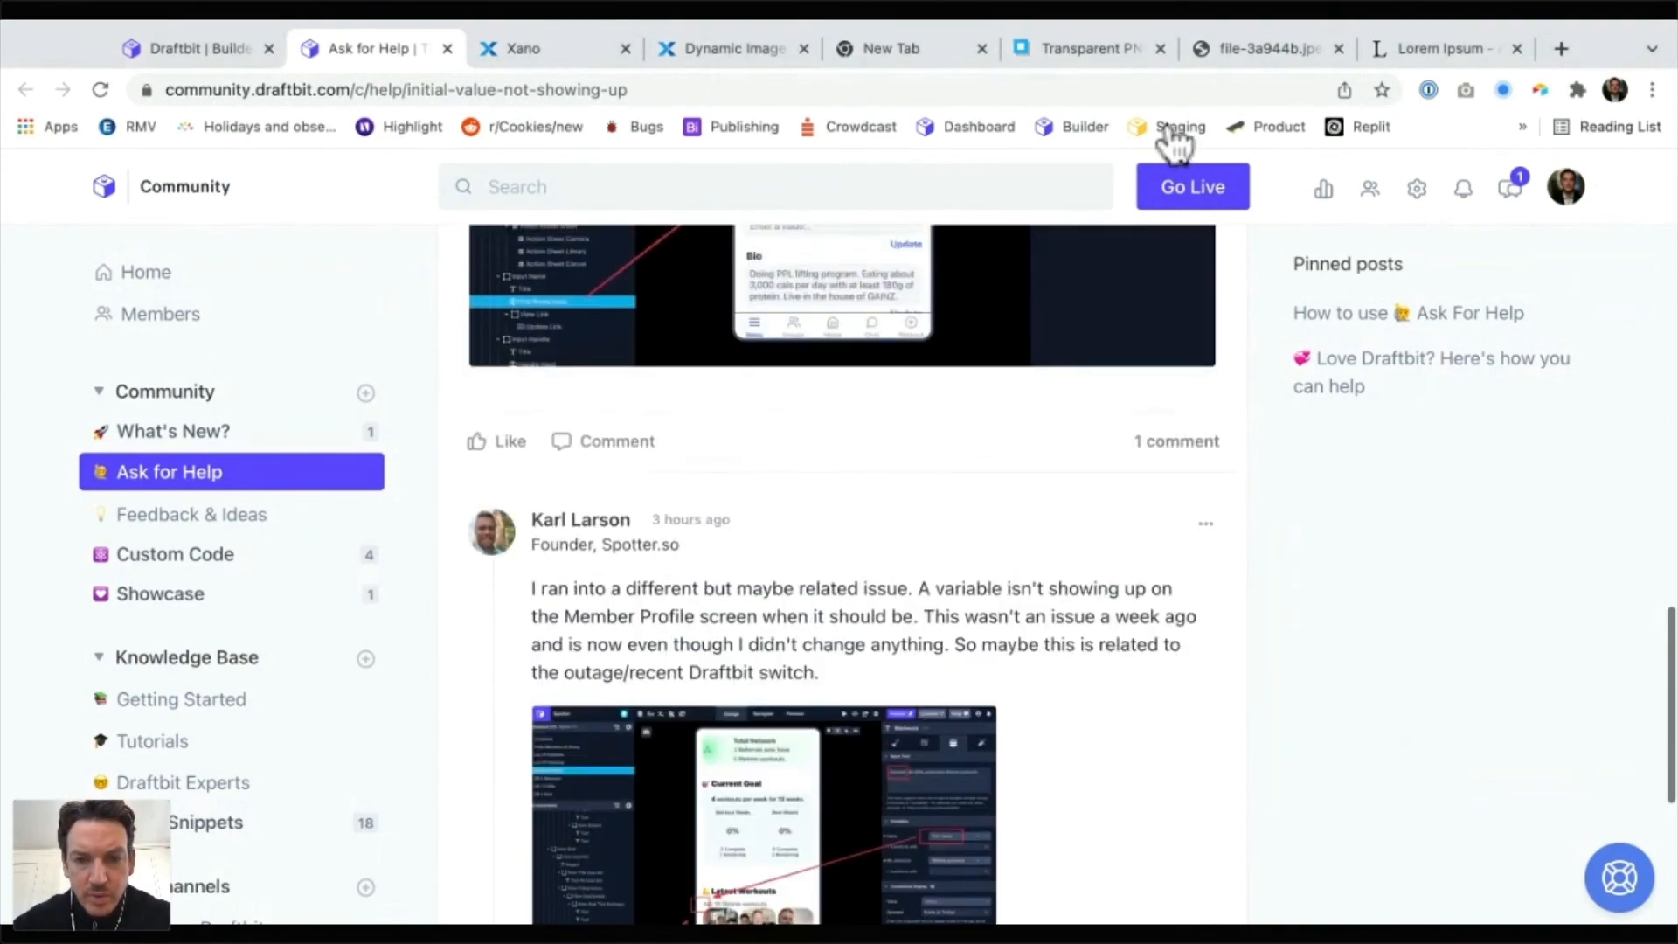
{"action": "scroll", "coordinate": [1175, 144], "scroll_direction": "up", "scroll_amount": 10}
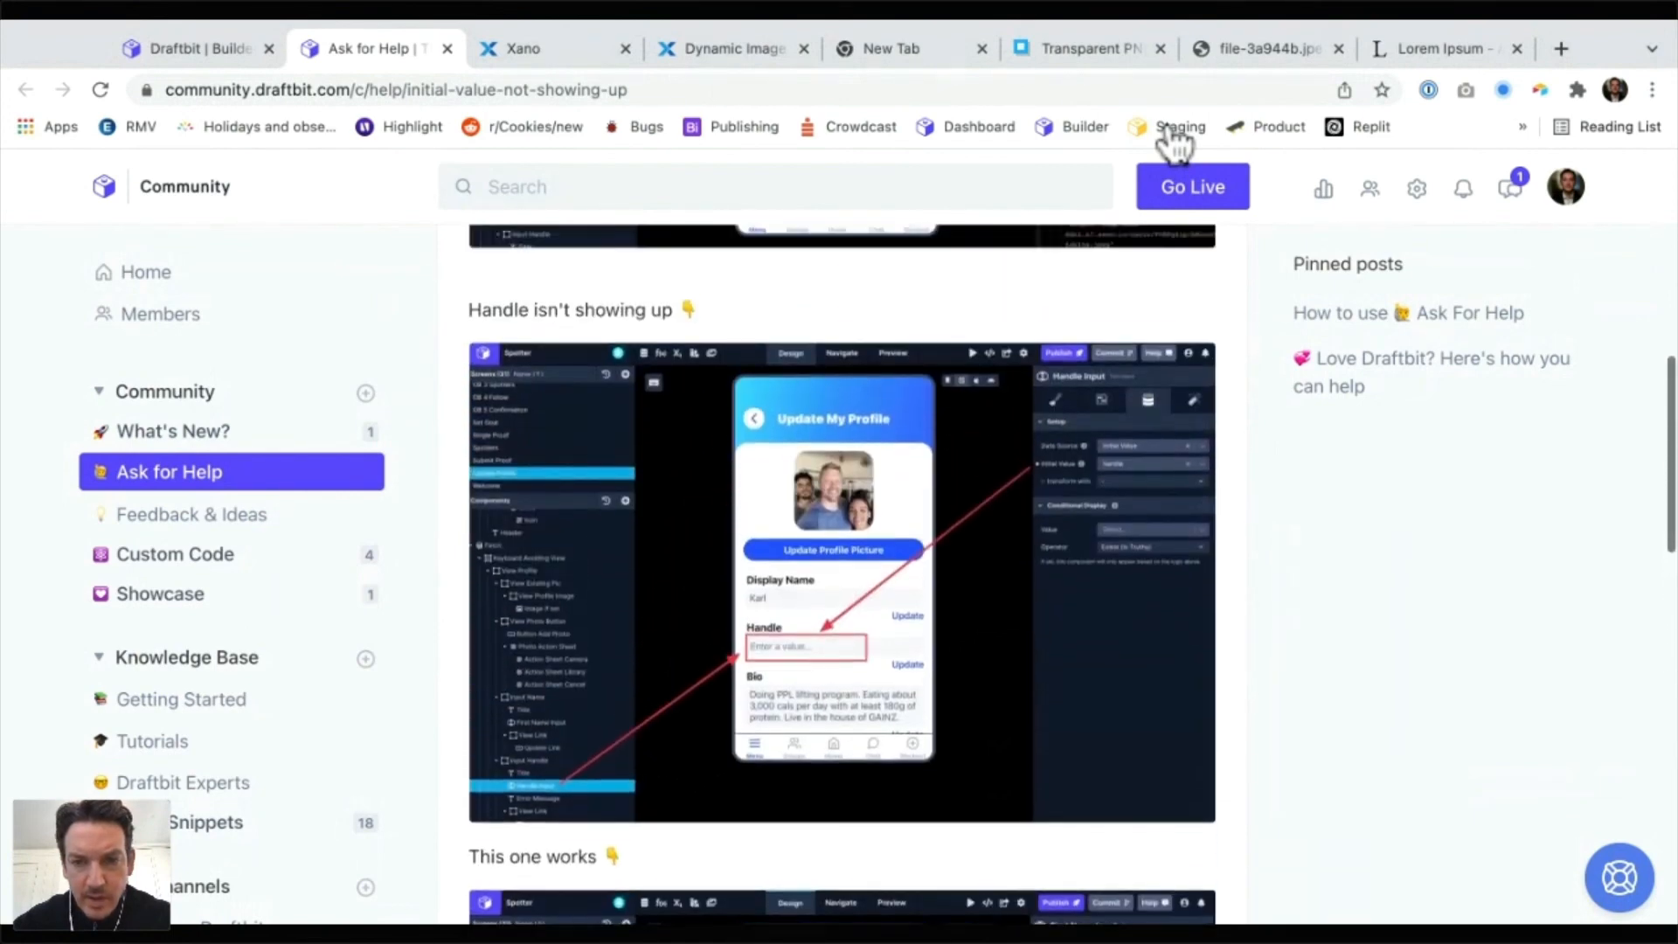
Enlarge the post's Fetch and Handle Input screenshots one after the other to examine the handle field and its Initial Value setting
{"action": "scroll", "coordinate": [842, 507], "scroll_direction": "up", "scroll_amount": 1}
{"action": "left_click", "coordinate": [842, 507]}
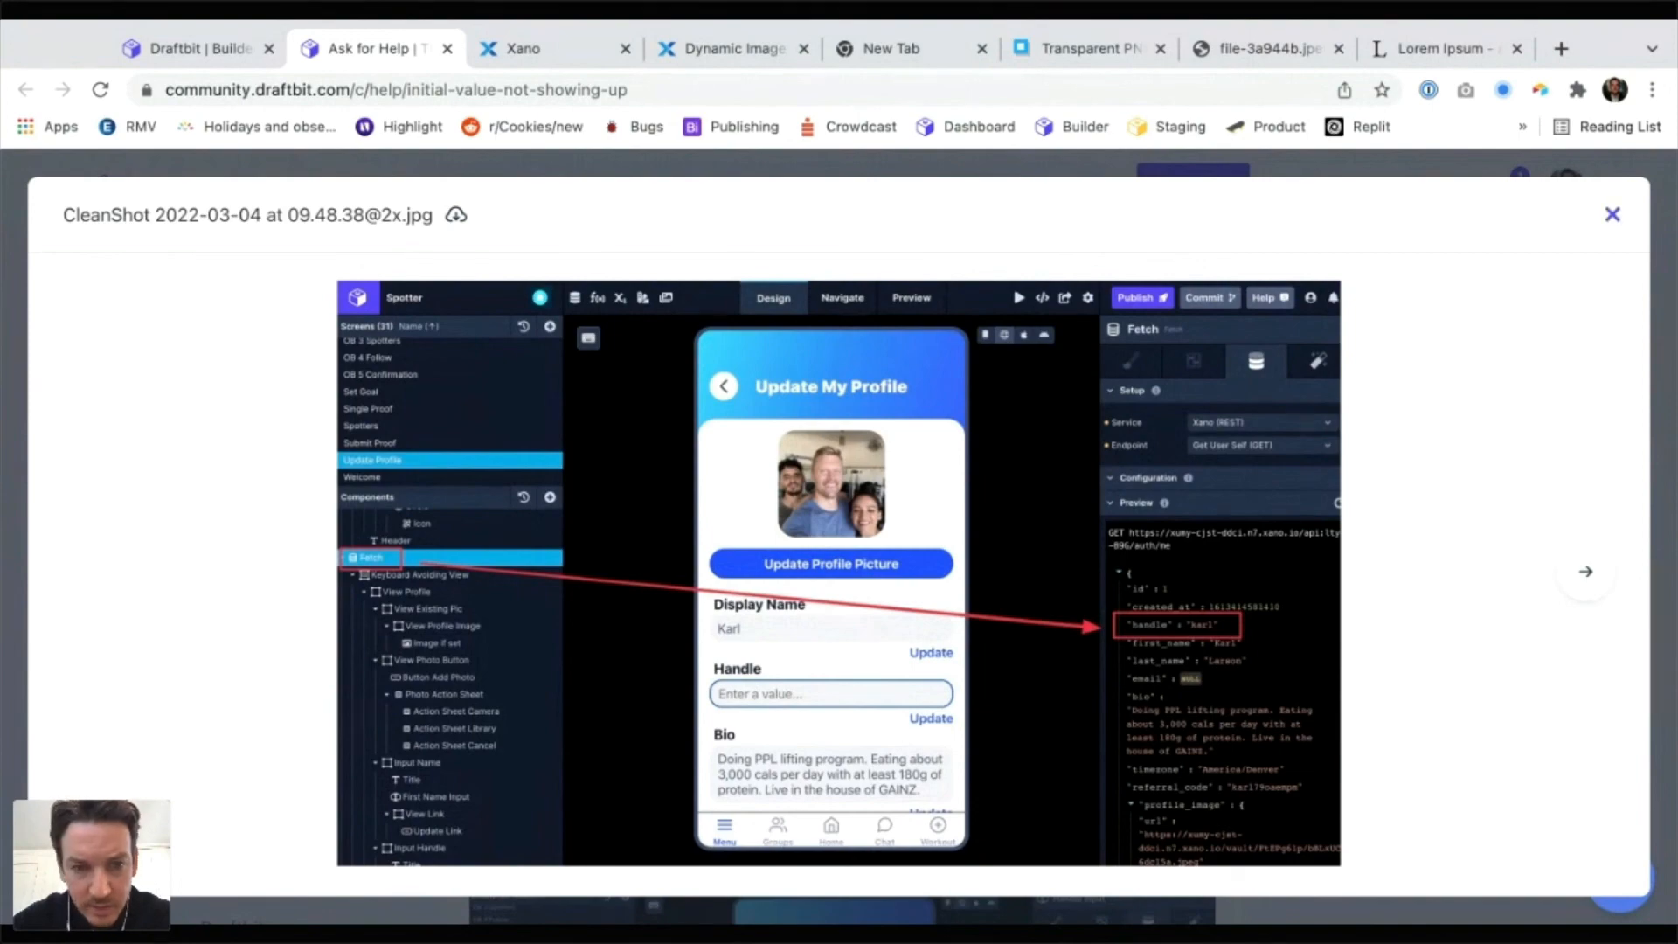
{"action": "left_click", "coordinate": [1612, 214]}
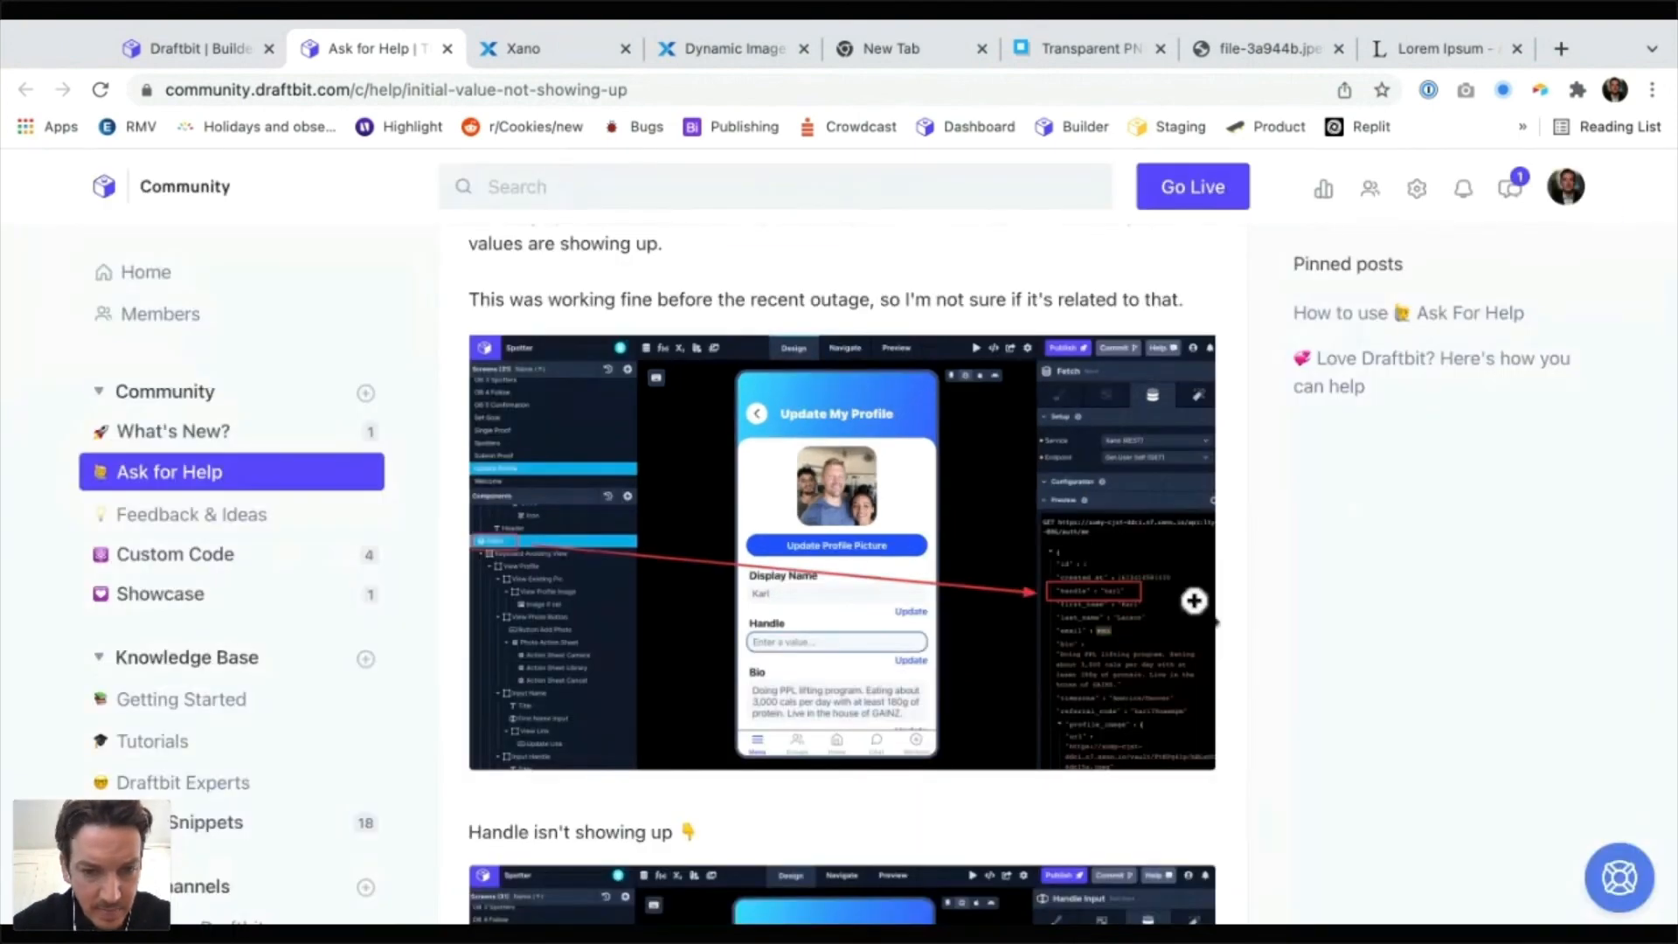
{"action": "scroll", "coordinate": [1189, 603], "scroll_direction": "down", "scroll_amount": 6}
{"action": "left_click", "coordinate": [1183, 626]}
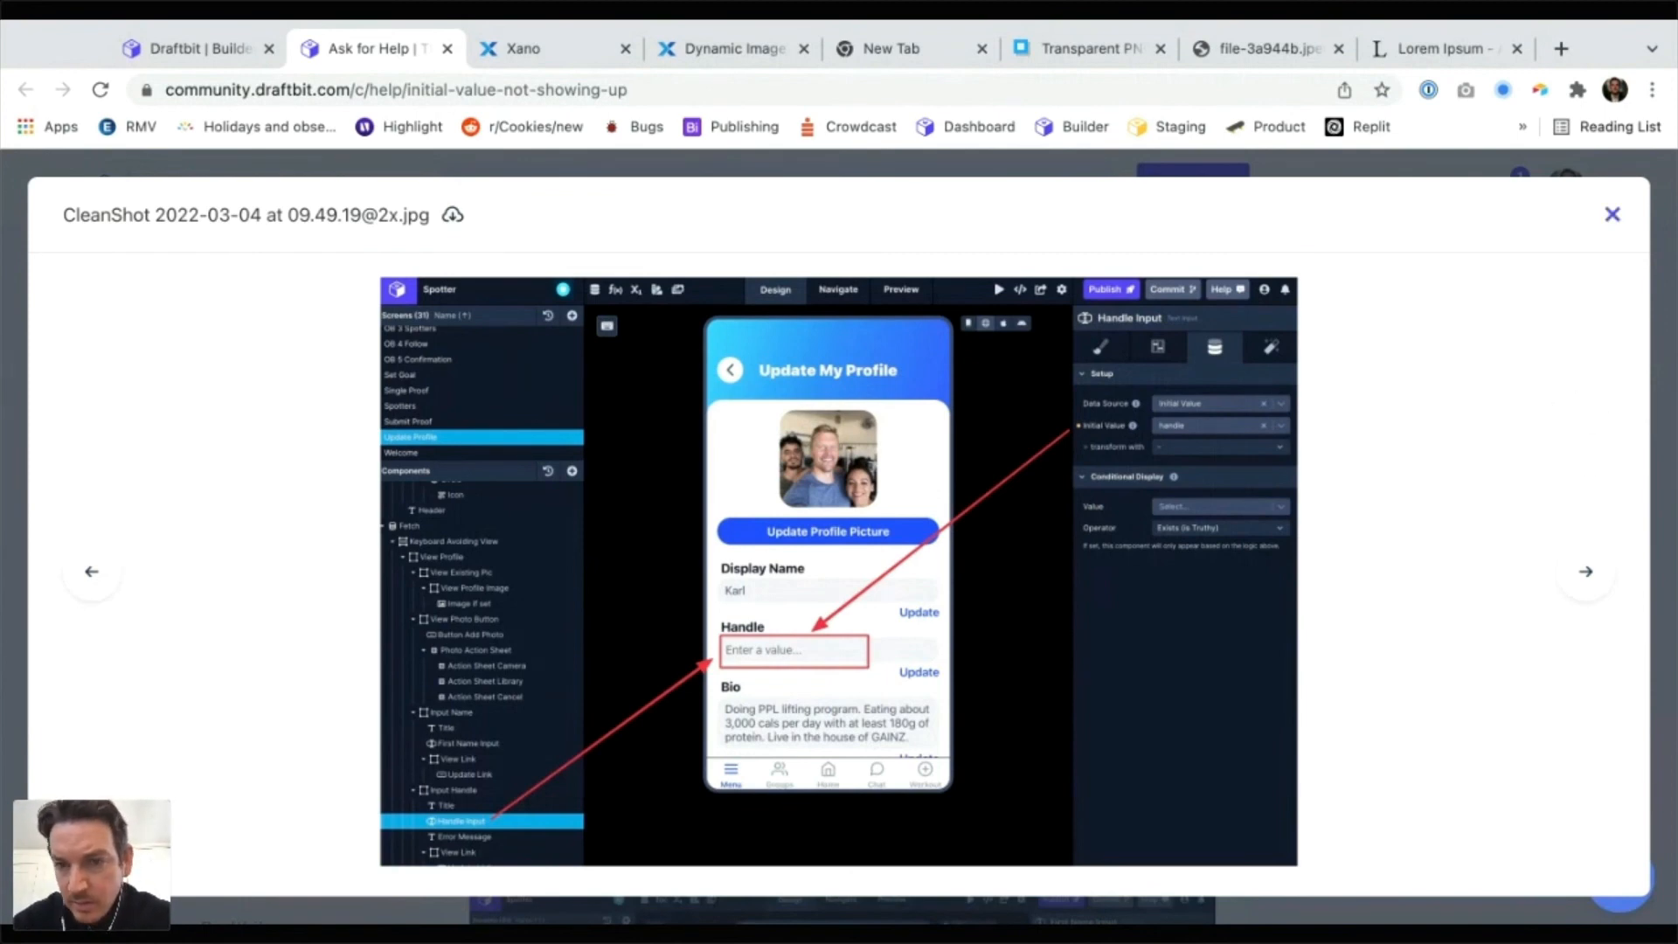
{"action": "left_click", "coordinate": [1612, 214]}
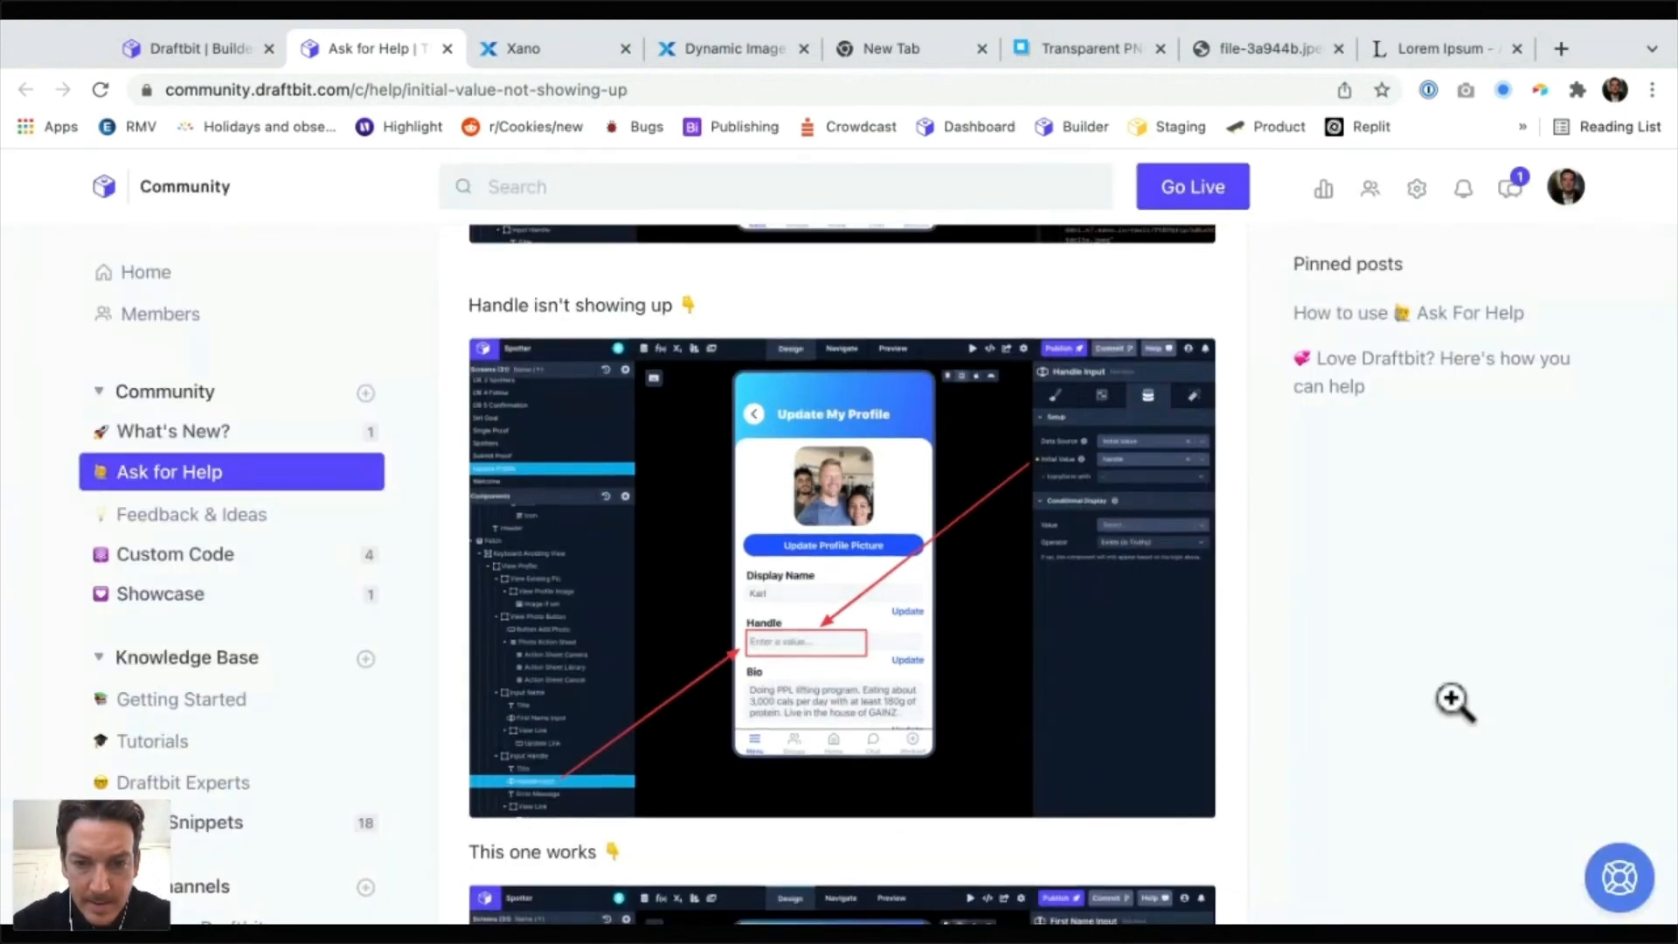
Enlarge the First Name Input screenshot to examine its Initial Value setting, and reread the post's opening description
{"action": "scroll", "coordinate": [1453, 700], "scroll_direction": "down", "scroll_amount": 5}
{"action": "left_click", "coordinate": [1348, 895]}
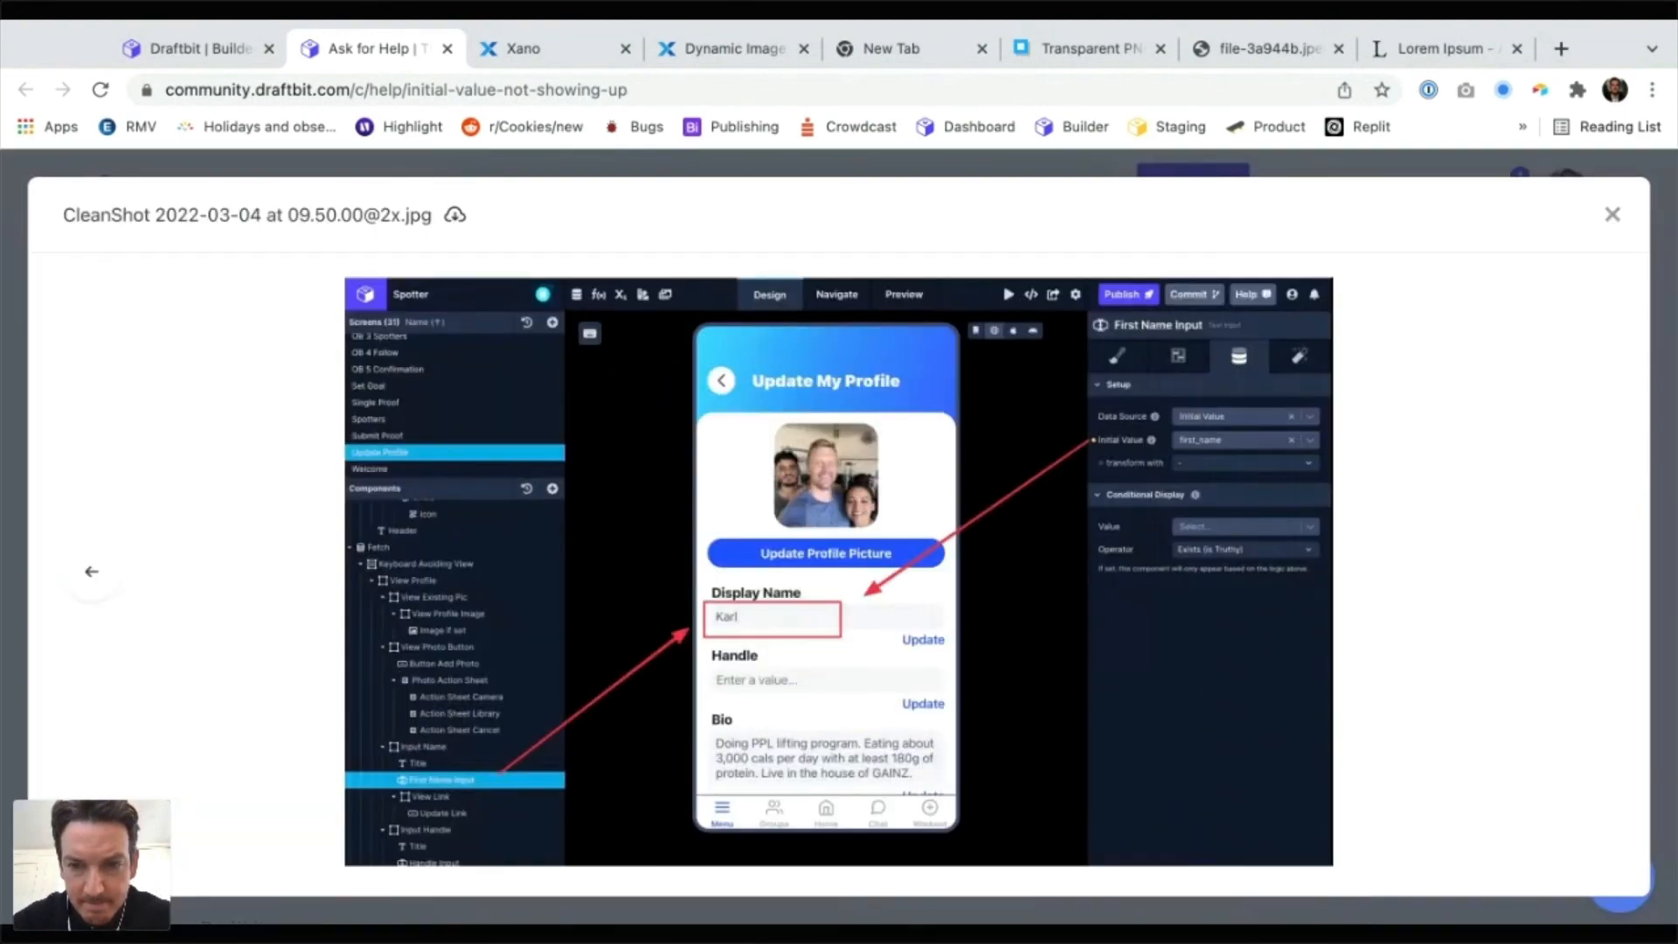
{"action": "left_click", "coordinate": [1613, 215]}
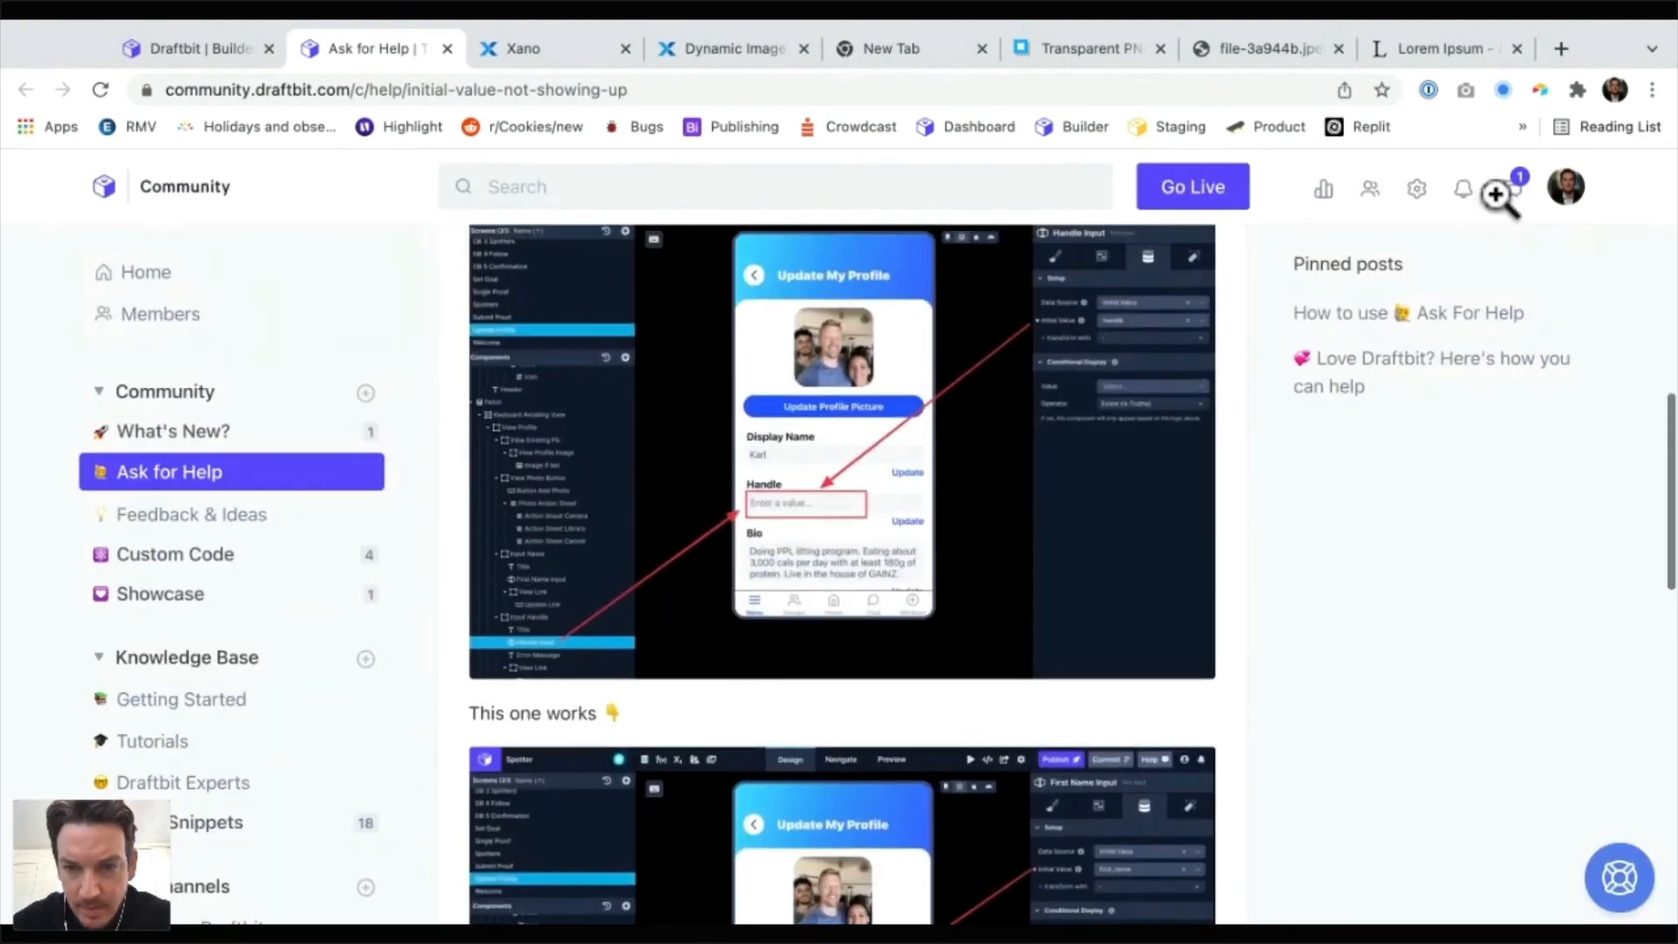
{"action": "scroll", "coordinate": [1378, 655], "scroll_direction": "down", "scroll_amount": 1}
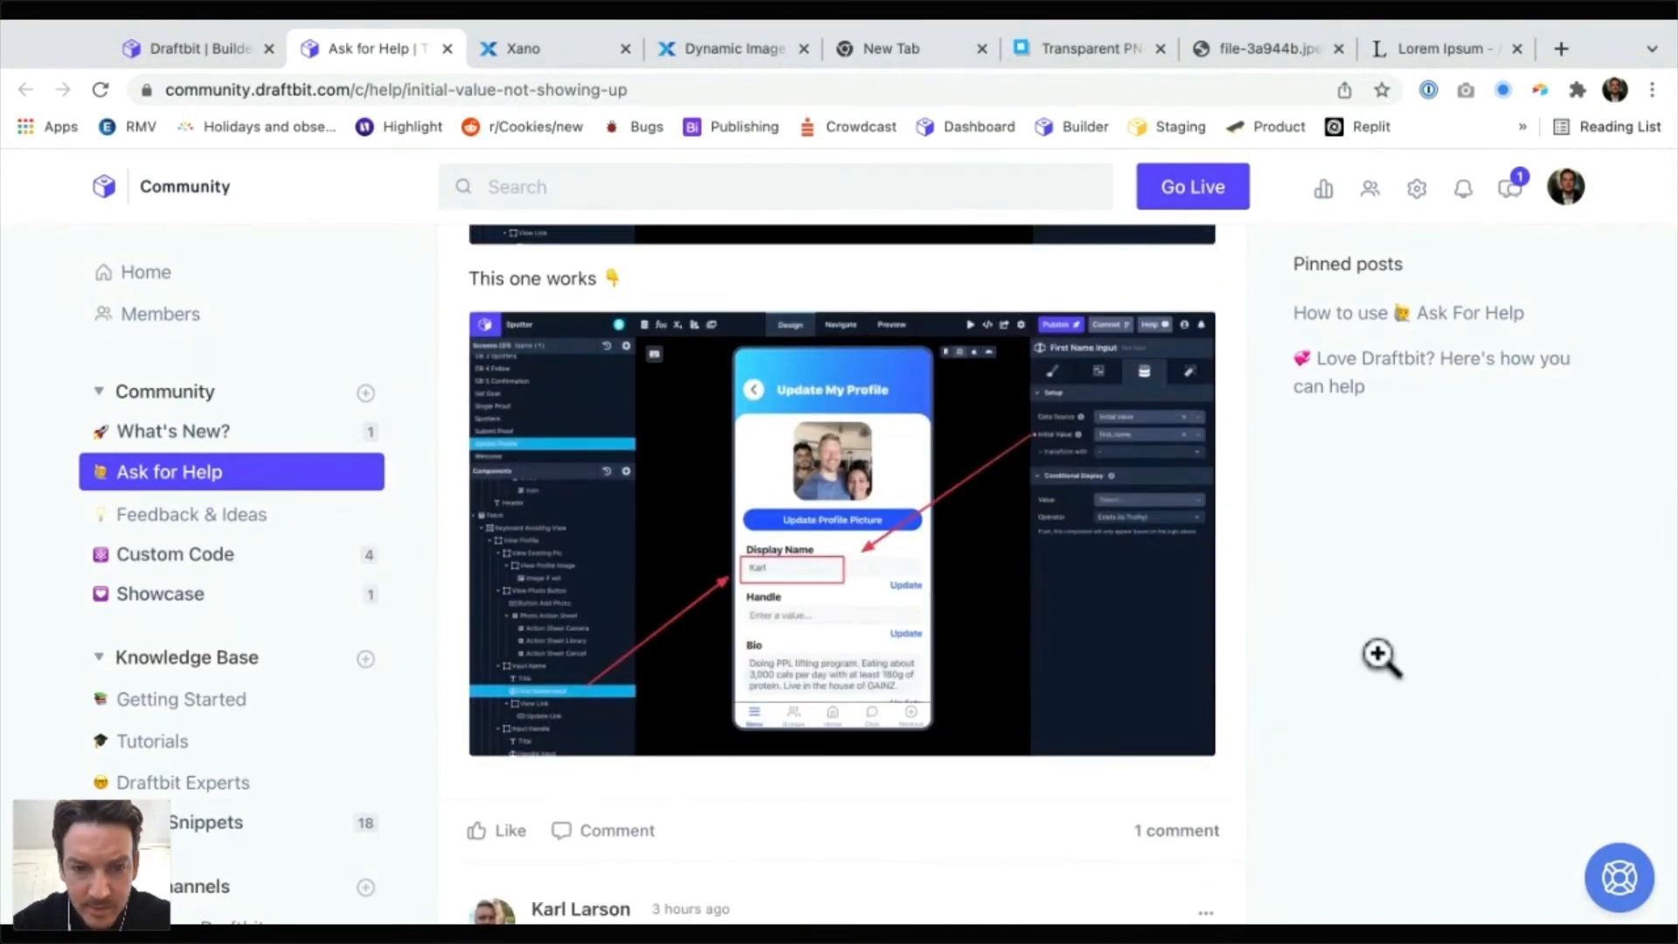
{"action": "left_click", "coordinate": [1379, 655]}
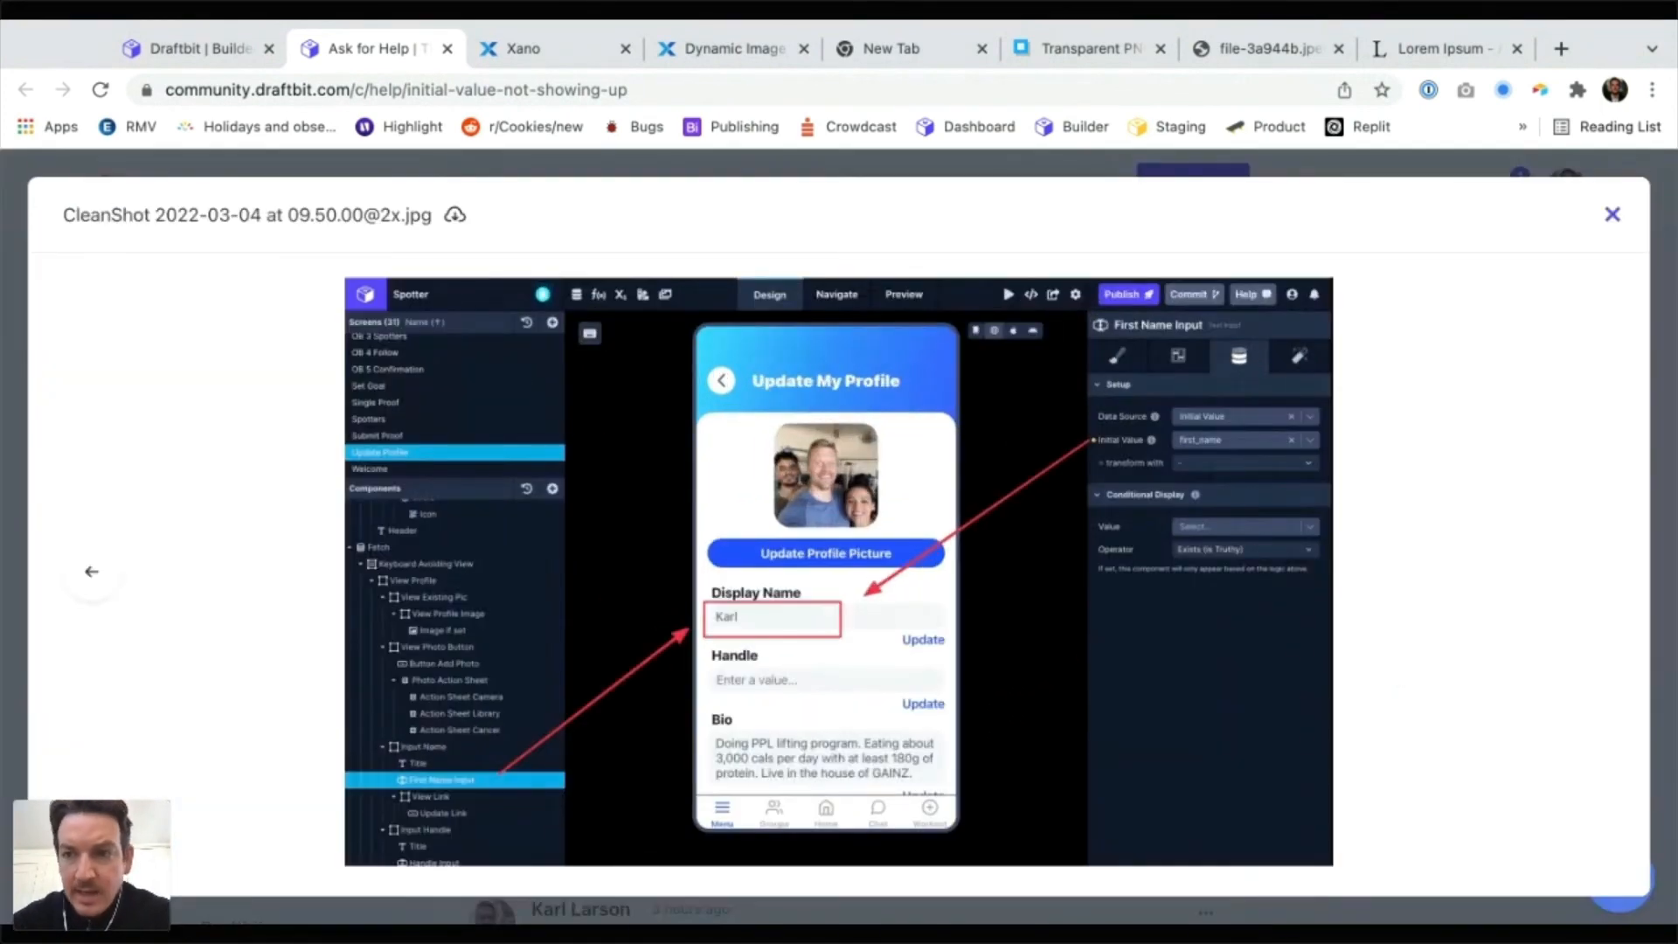
{"action": "left_click", "coordinate": [1613, 214]}
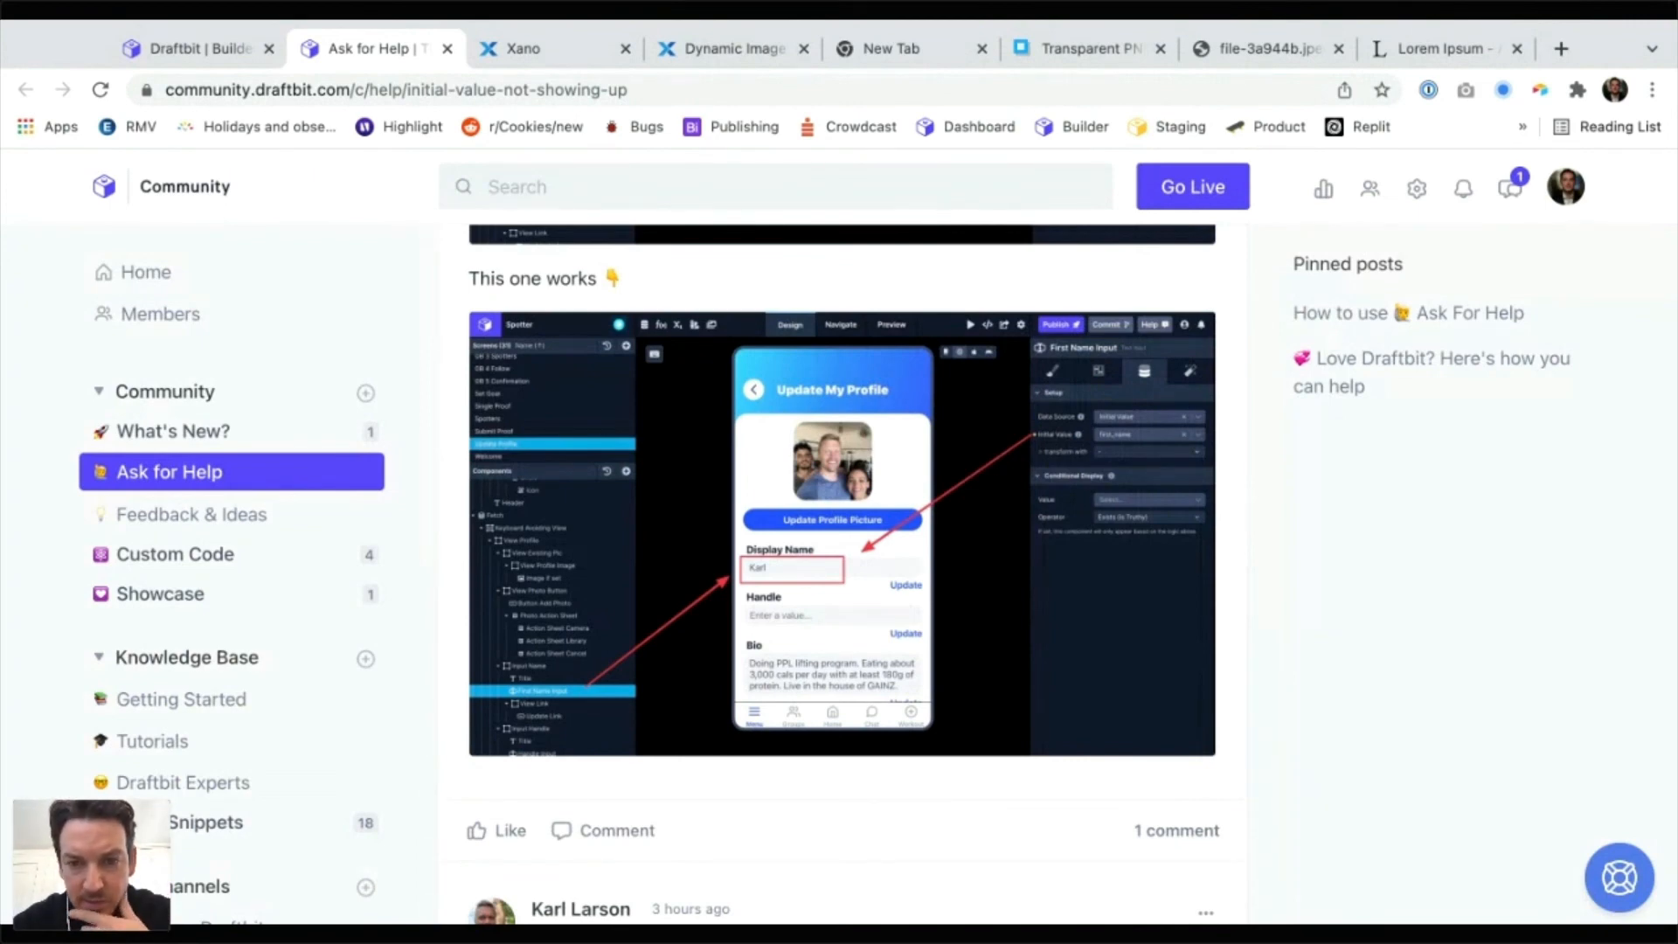
{"action": "scroll", "coordinate": [841, 574], "scroll_direction": "up", "scroll_amount": 15}
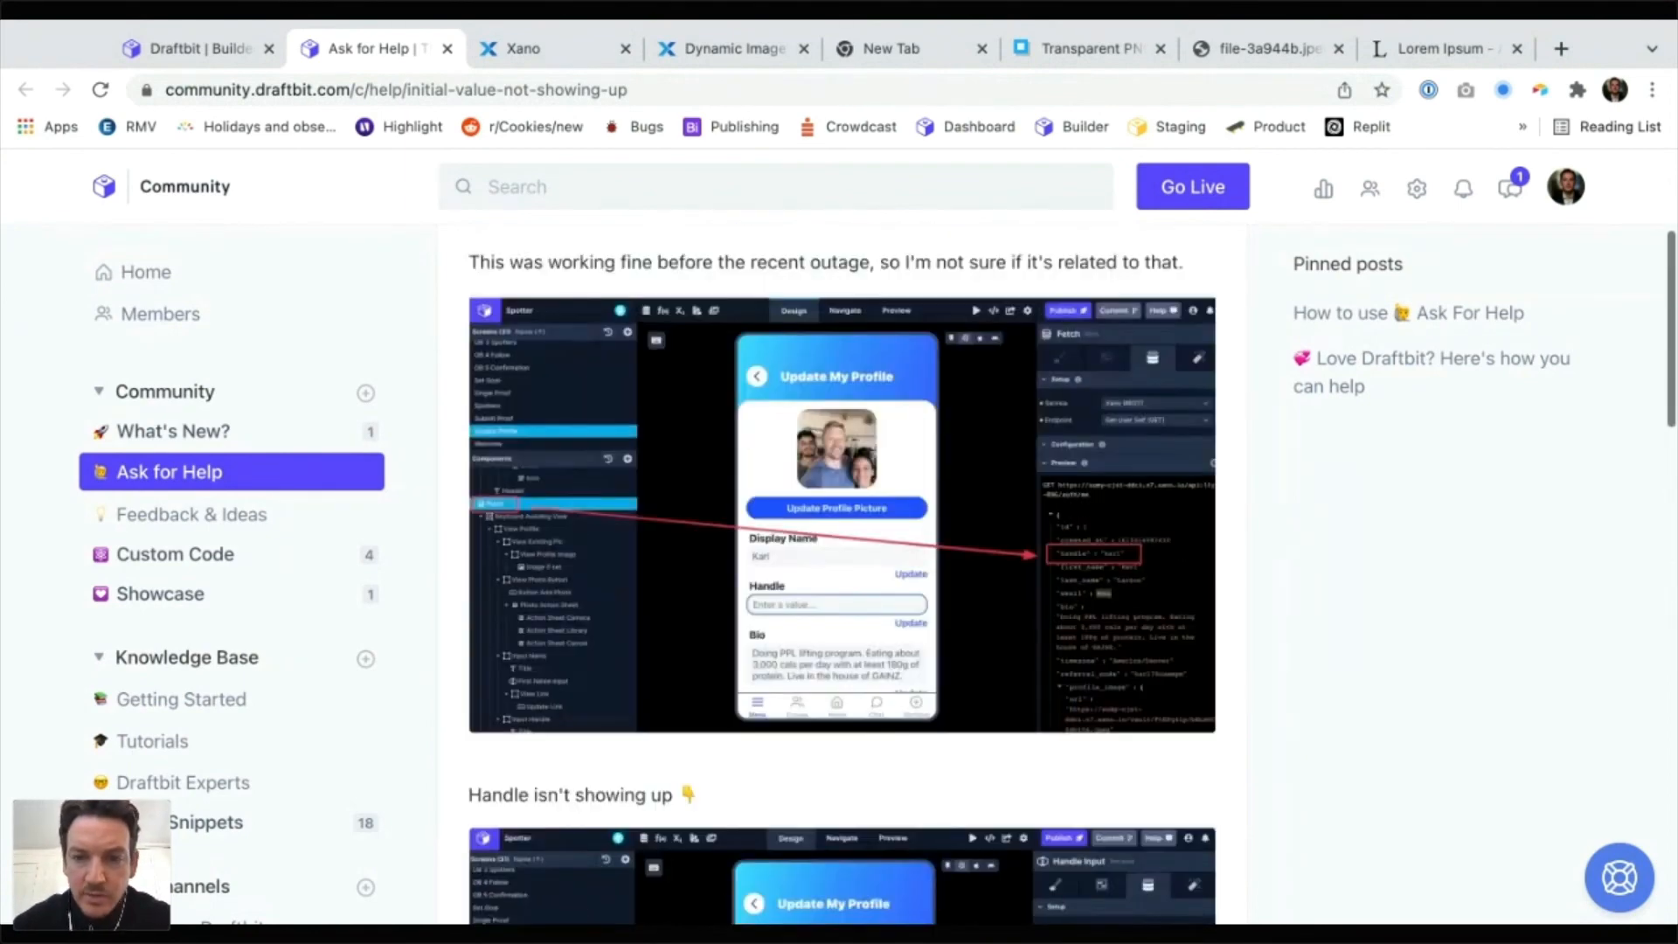
{"action": "scroll", "coordinate": [1311, 651], "scroll_direction": "up", "scroll_amount": 3}
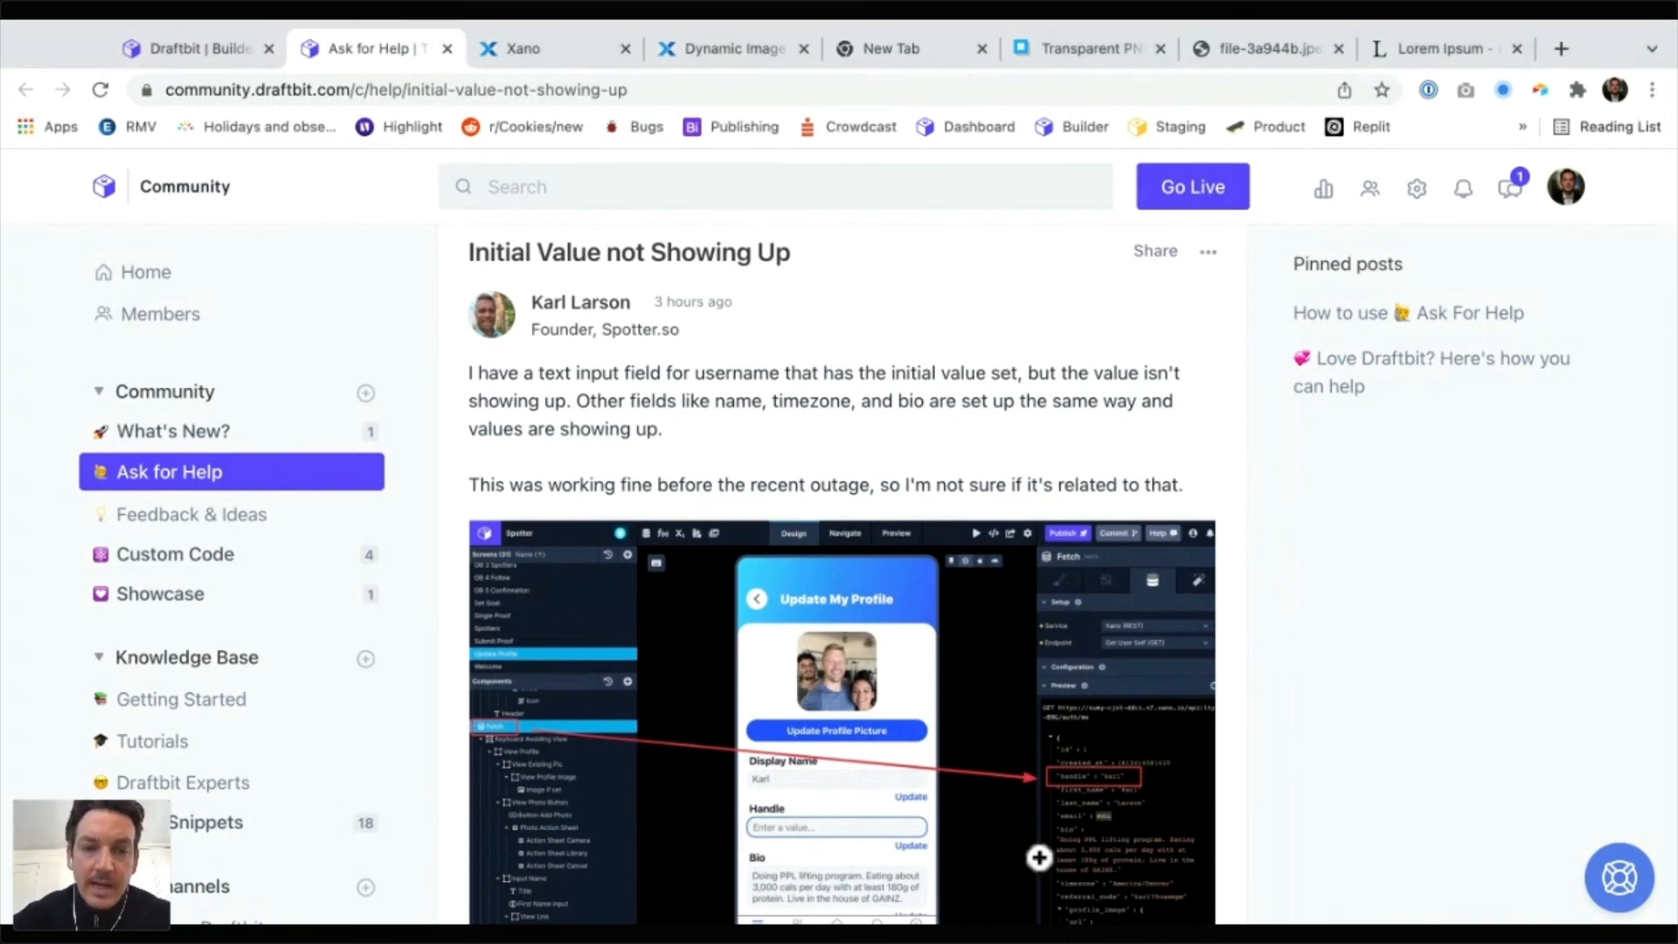
{"action": "scroll", "coordinate": [647, 422], "scroll_direction": "down", "scroll_amount": 2}
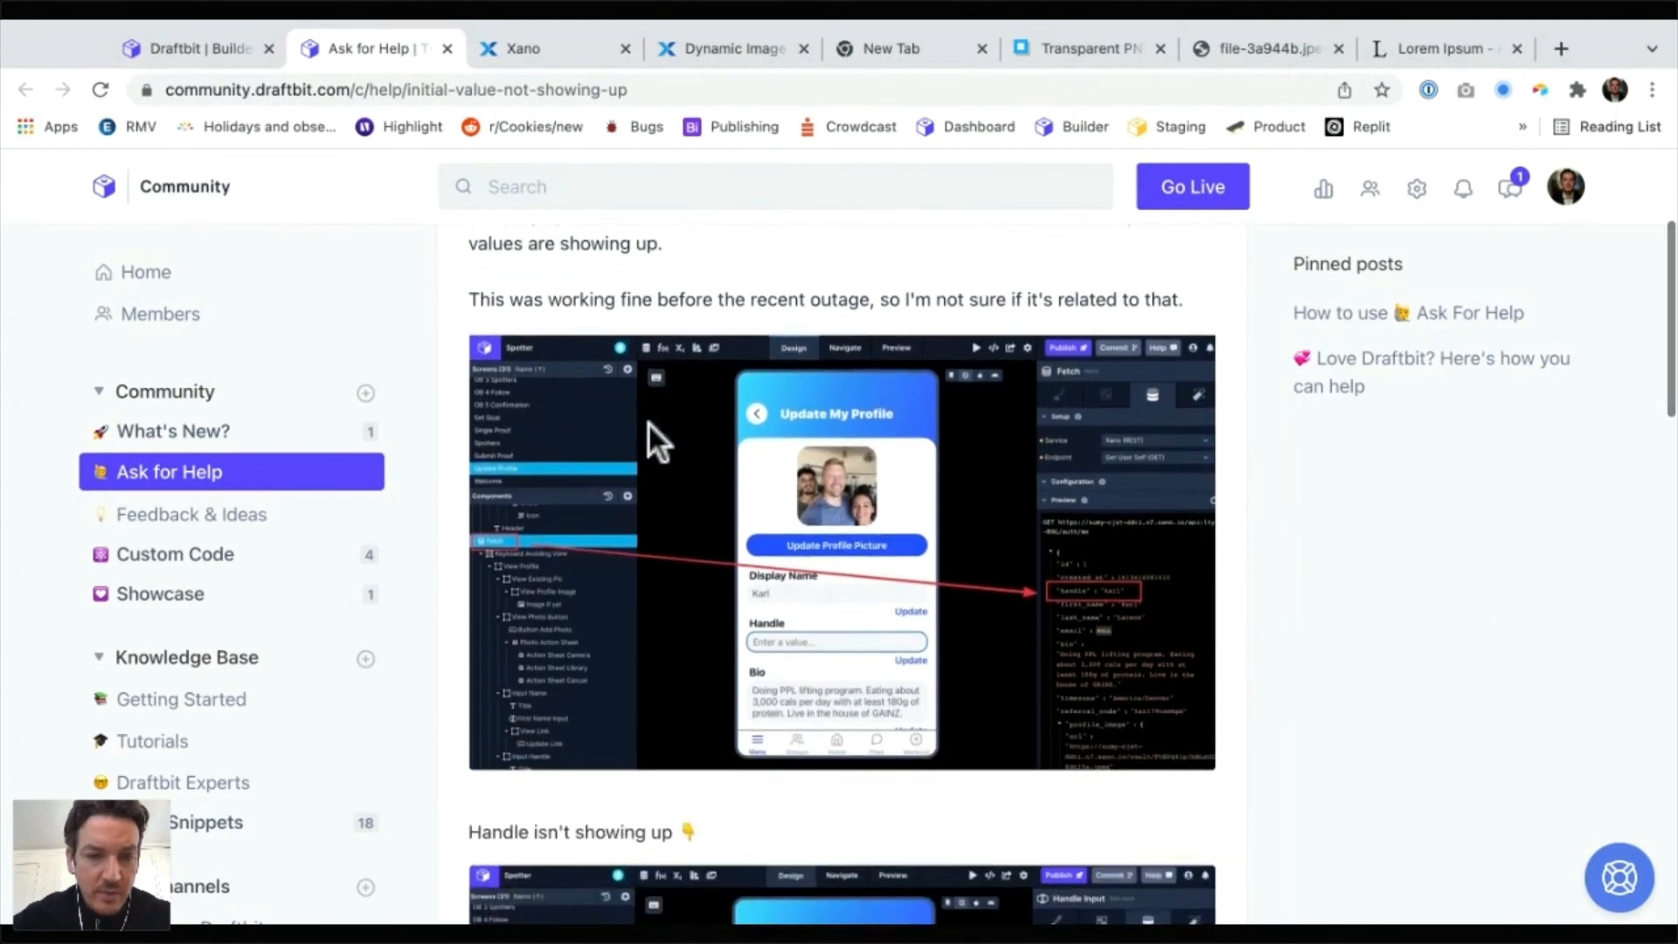
Return to the Ask for Help space and look through its list of recent posts
{"action": "left_click", "coordinate": [170, 472]}
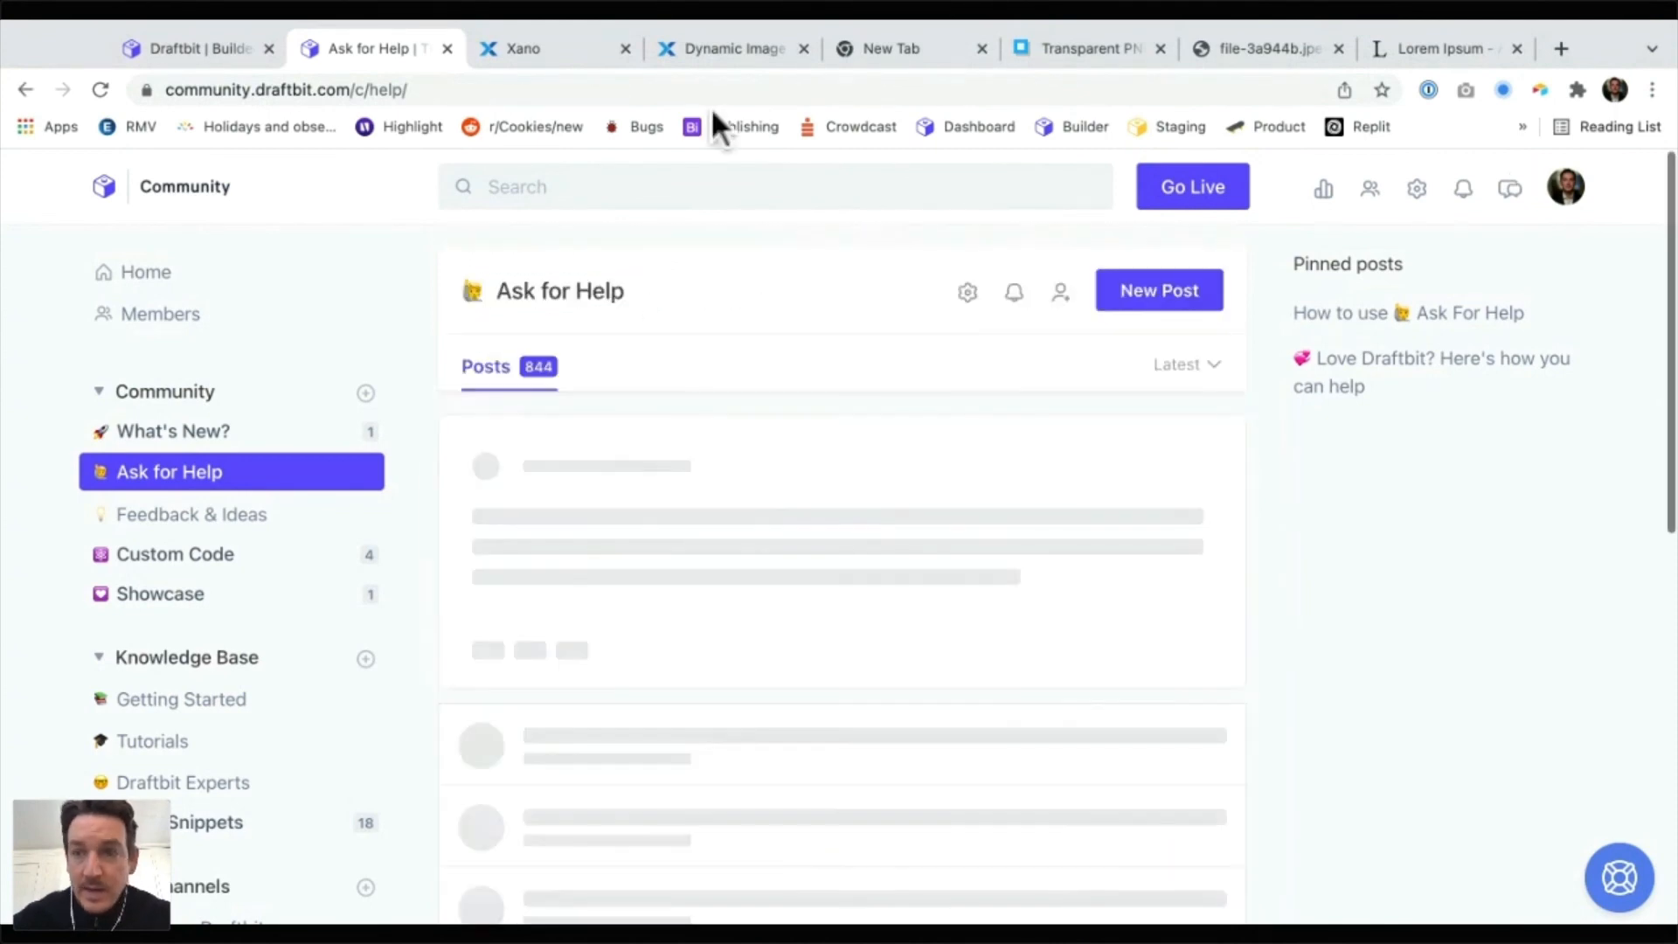
{"action": "scroll", "coordinate": [841, 568], "scroll_direction": "down", "scroll_amount": 4}
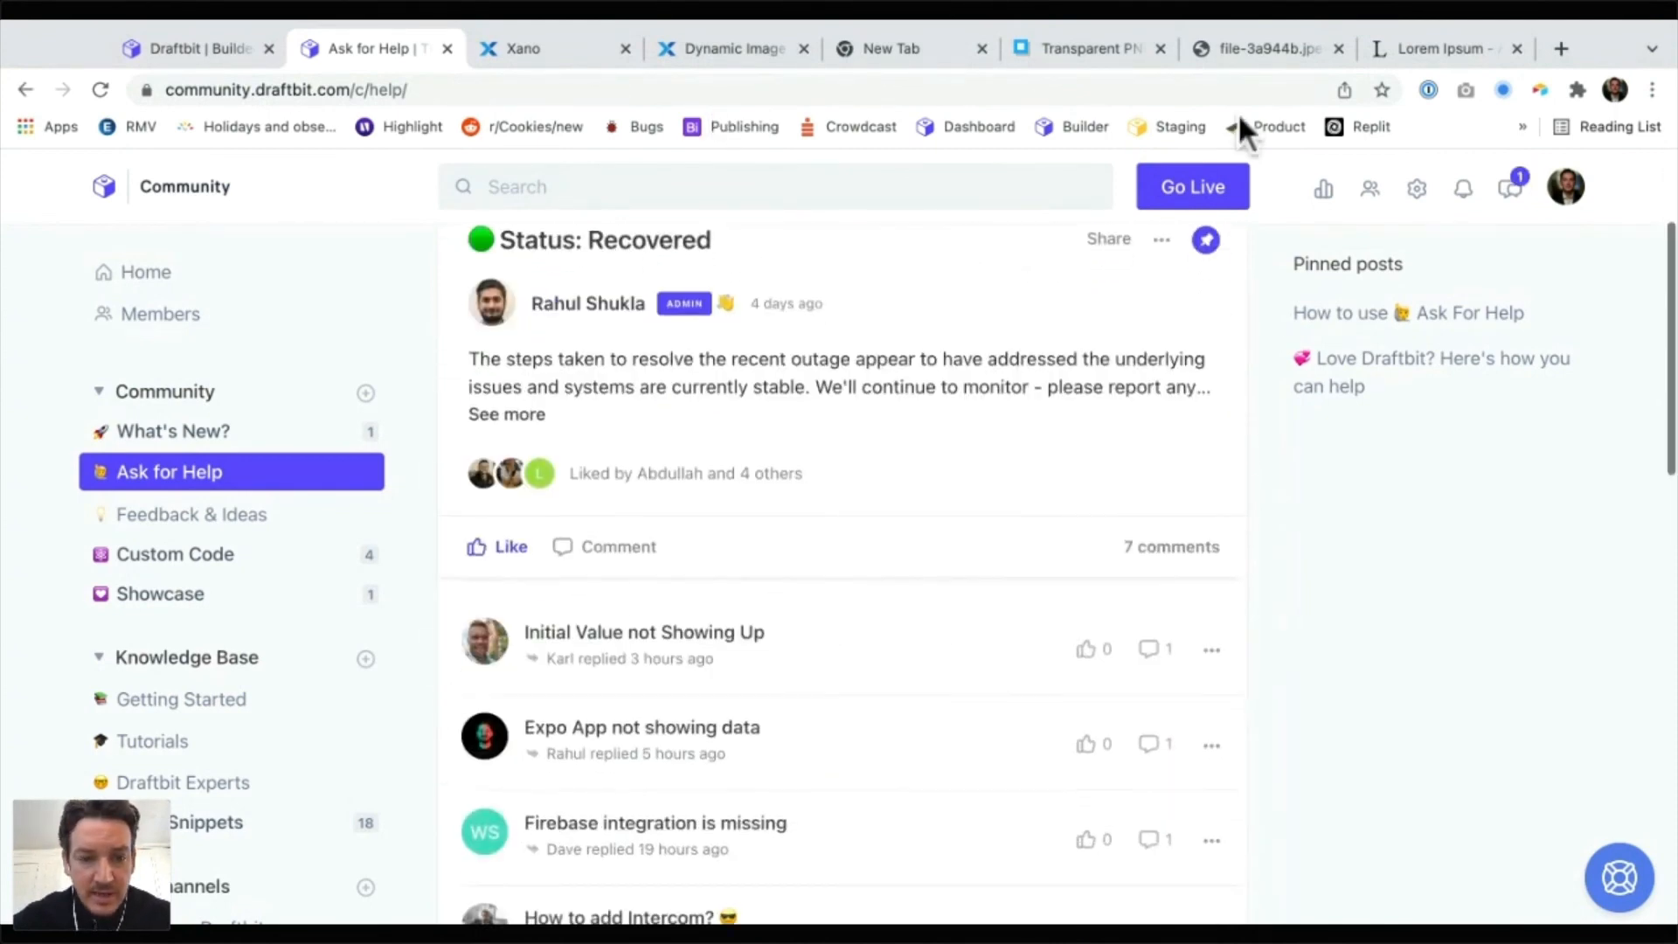
{"action": "scroll", "coordinate": [841, 568], "scroll_direction": "down", "scroll_amount": 3}
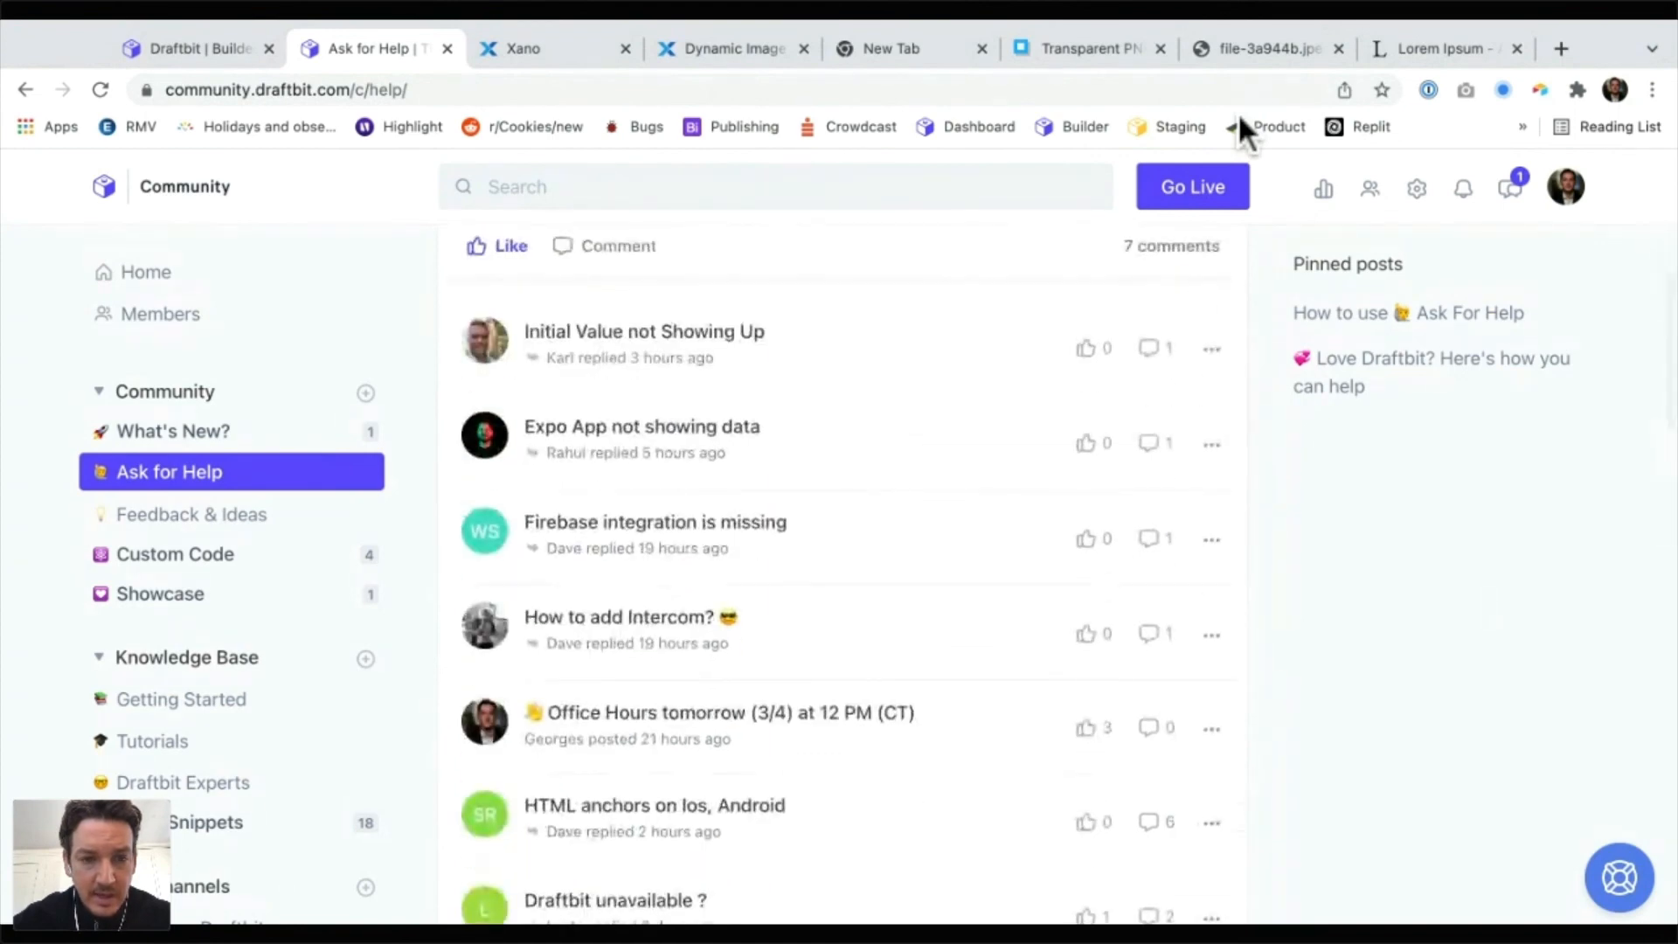
{"action": "scroll", "coordinate": [842, 568], "scroll_direction": "up", "scroll_amount": 1}
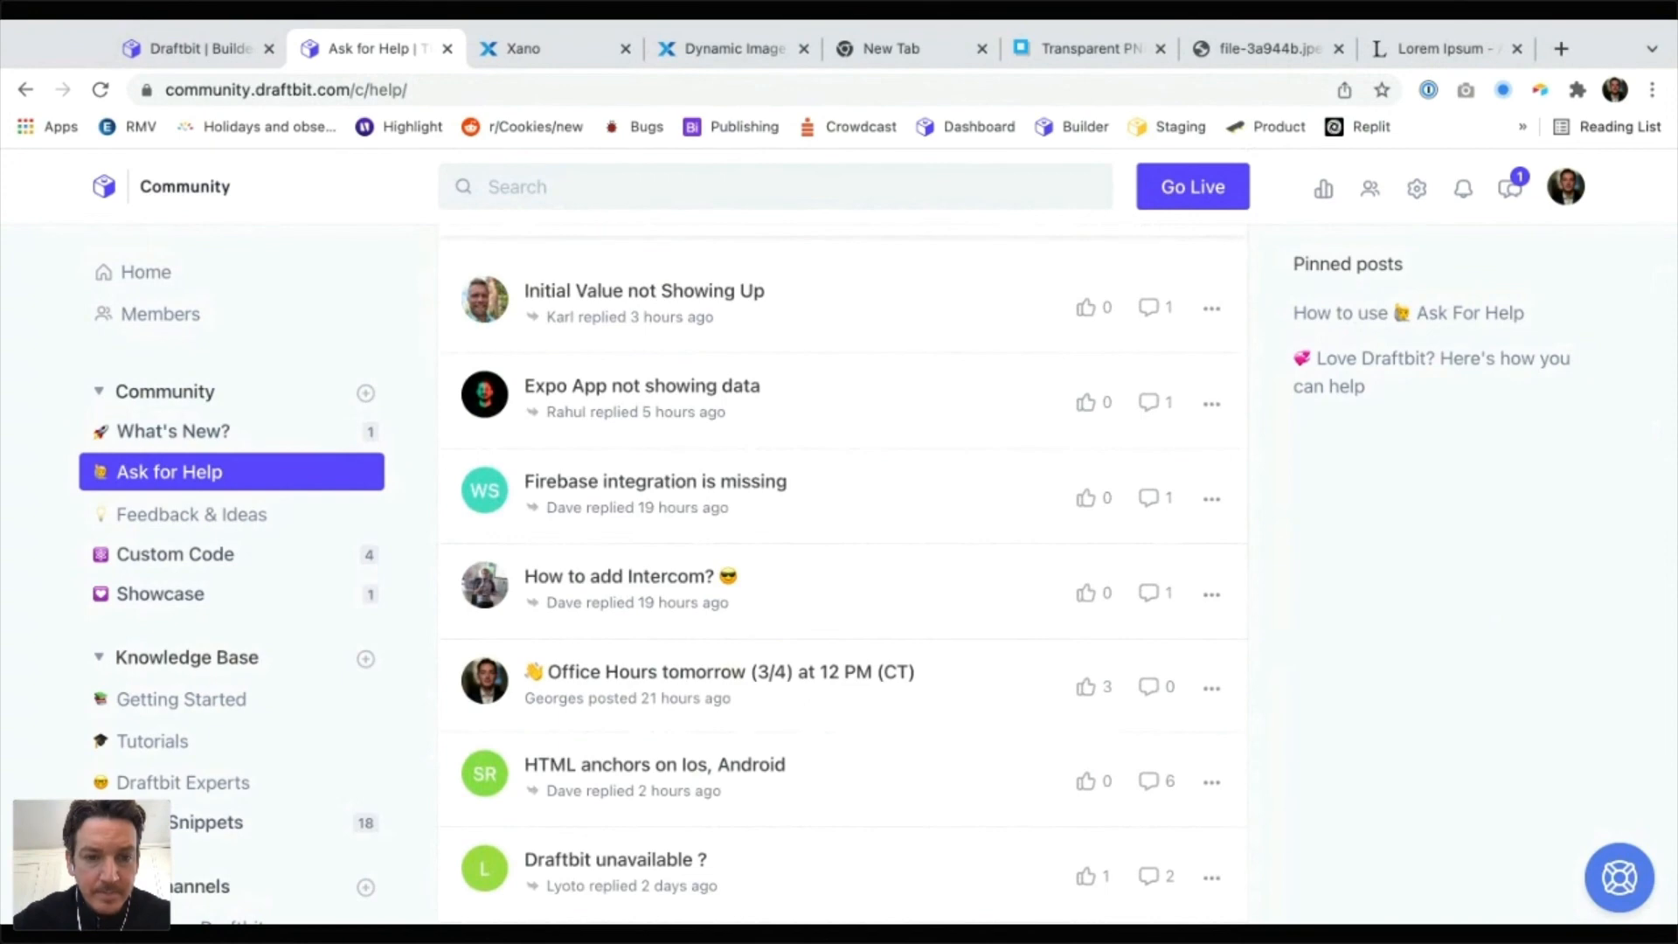
{"action": "scroll", "coordinate": [841, 568], "scroll_direction": "down", "scroll_amount": 1}
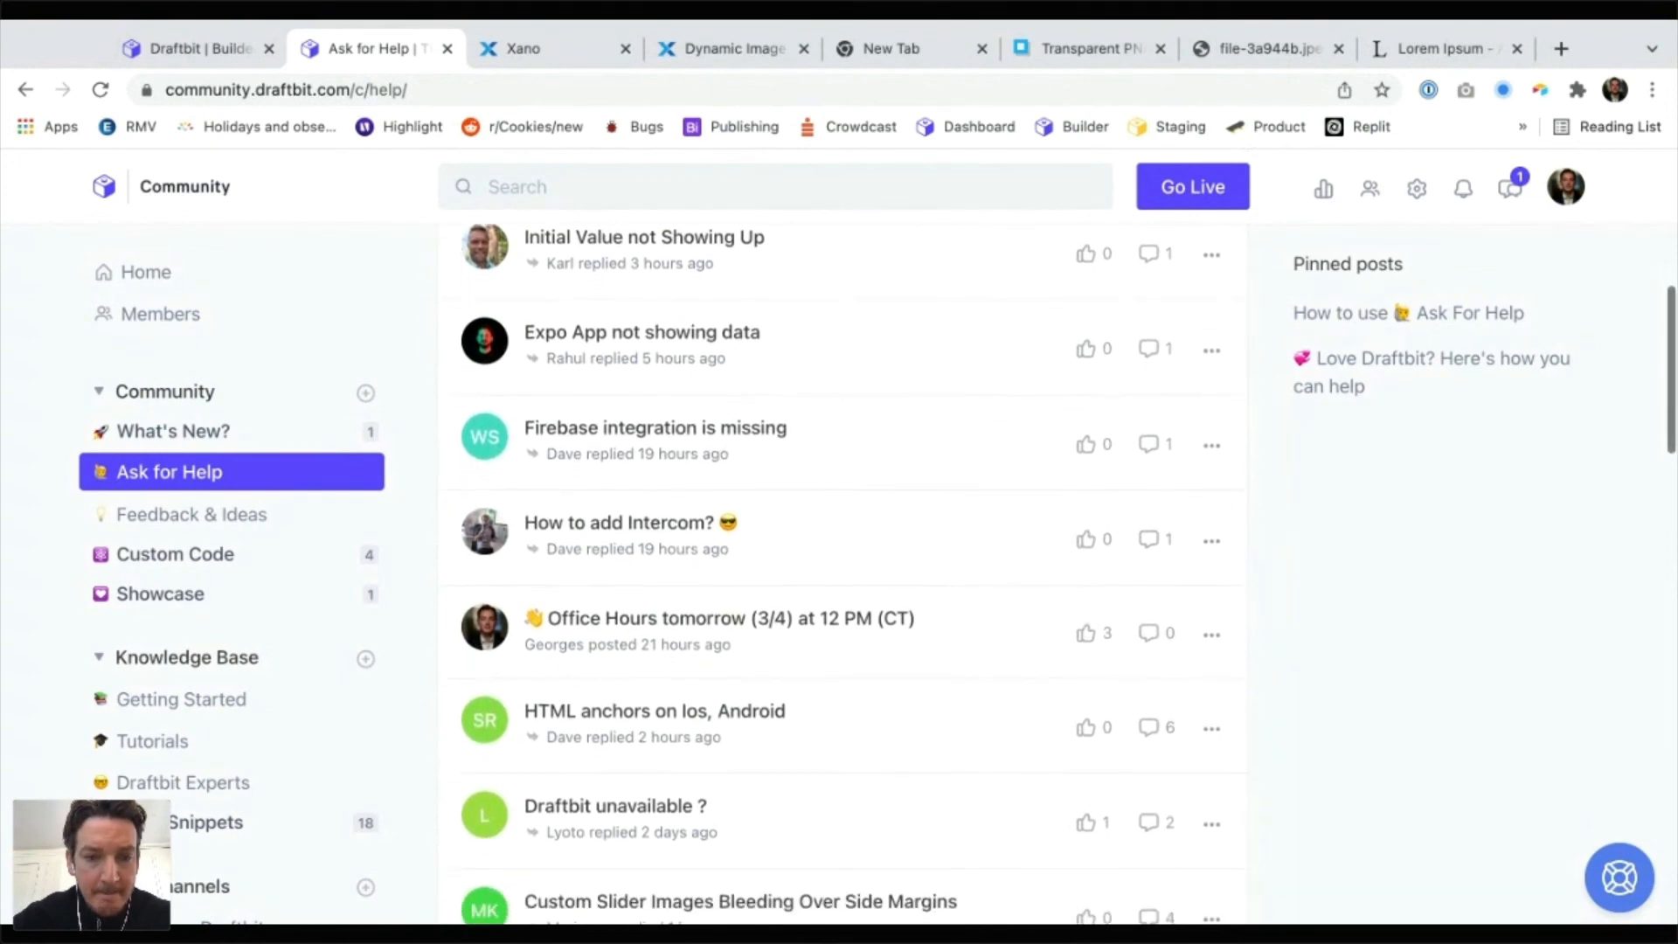
{"action": "scroll", "coordinate": [842, 568], "scroll_direction": "down", "scroll_amount": 2}
{"action": "scroll", "coordinate": [842, 568], "scroll_direction": "up", "scroll_amount": 2}
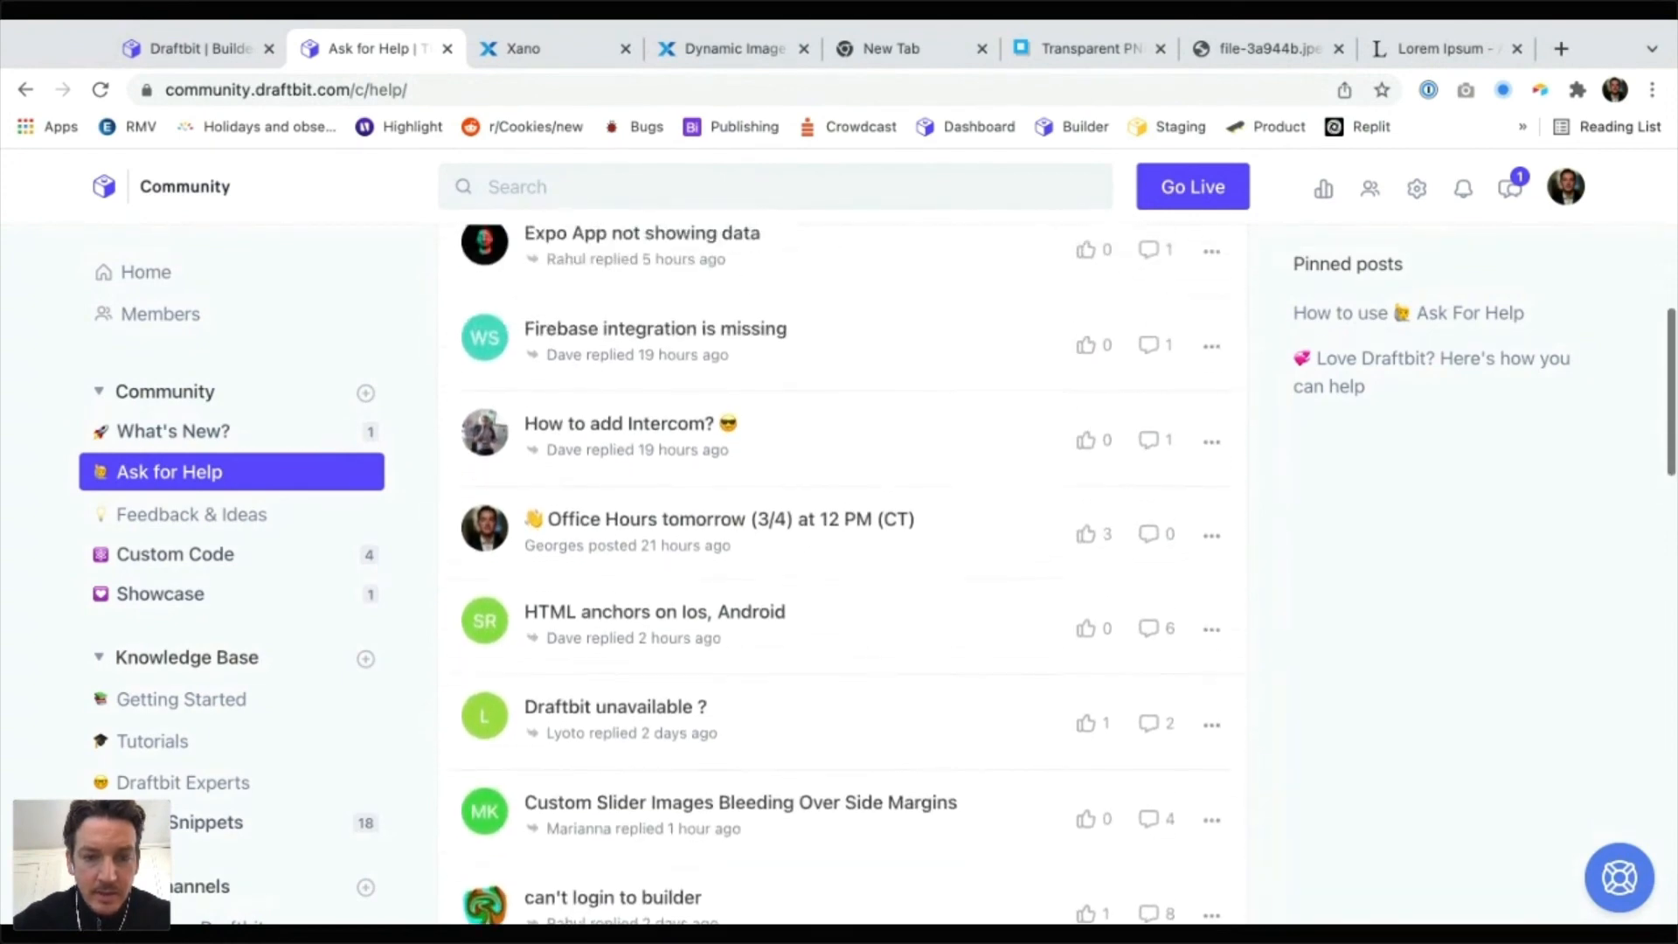
{"action": "scroll", "coordinate": [842, 568], "scroll_direction": "up", "scroll_amount": 1}
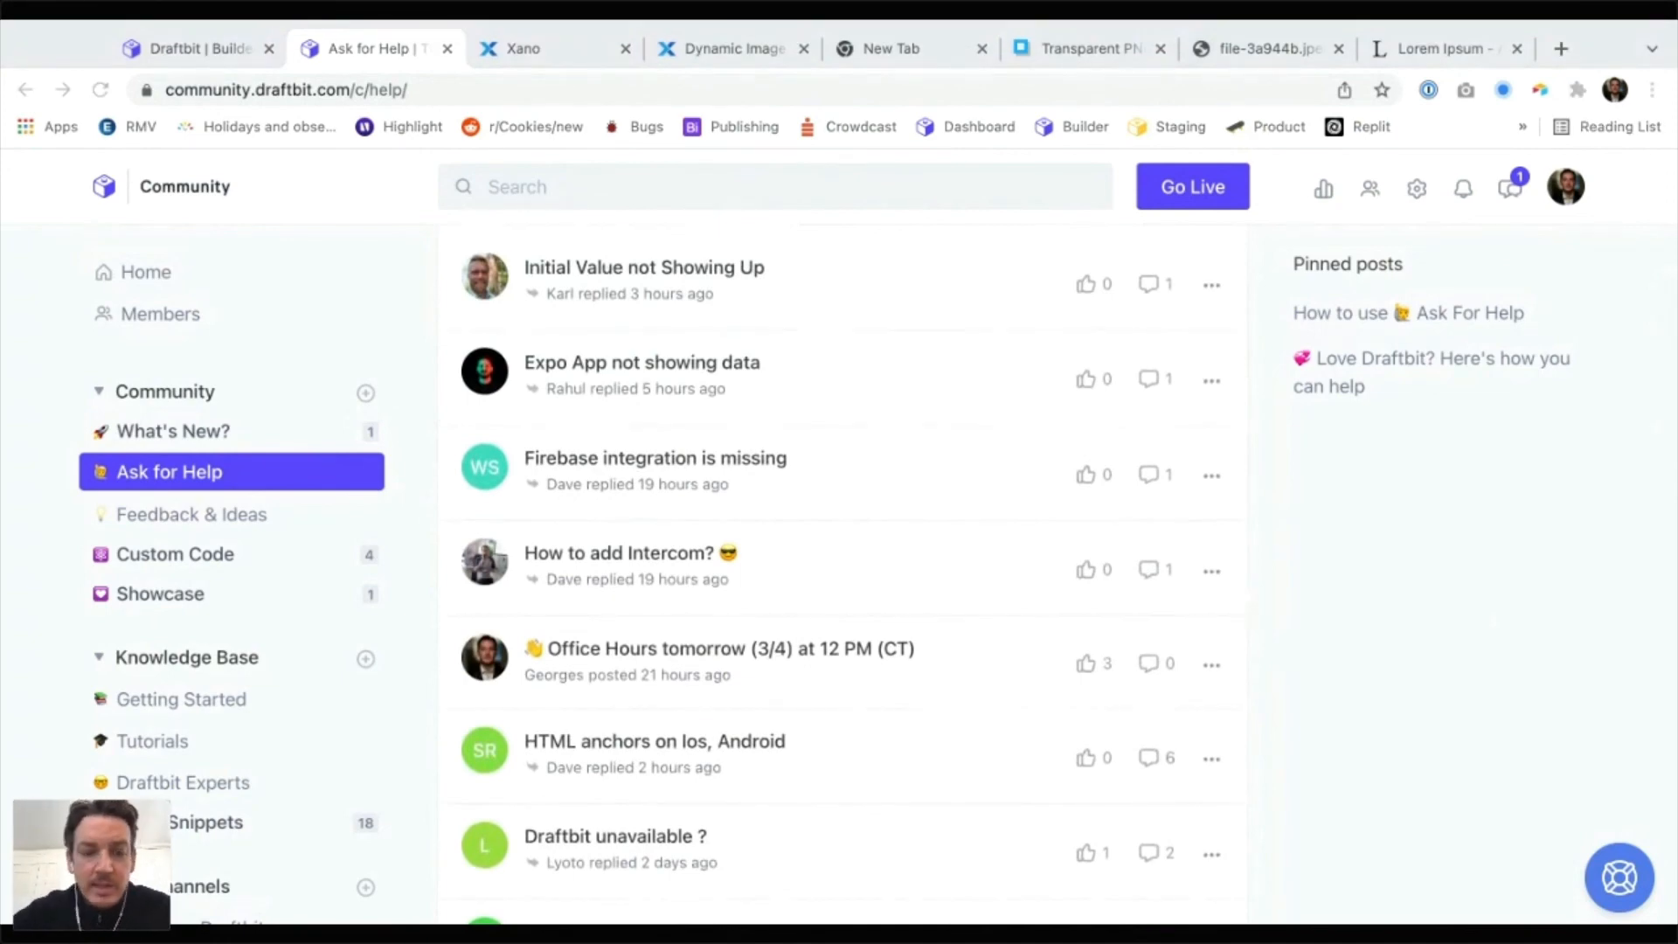
{"action": "scroll", "coordinate": [842, 568], "scroll_direction": "up", "scroll_amount": 7}
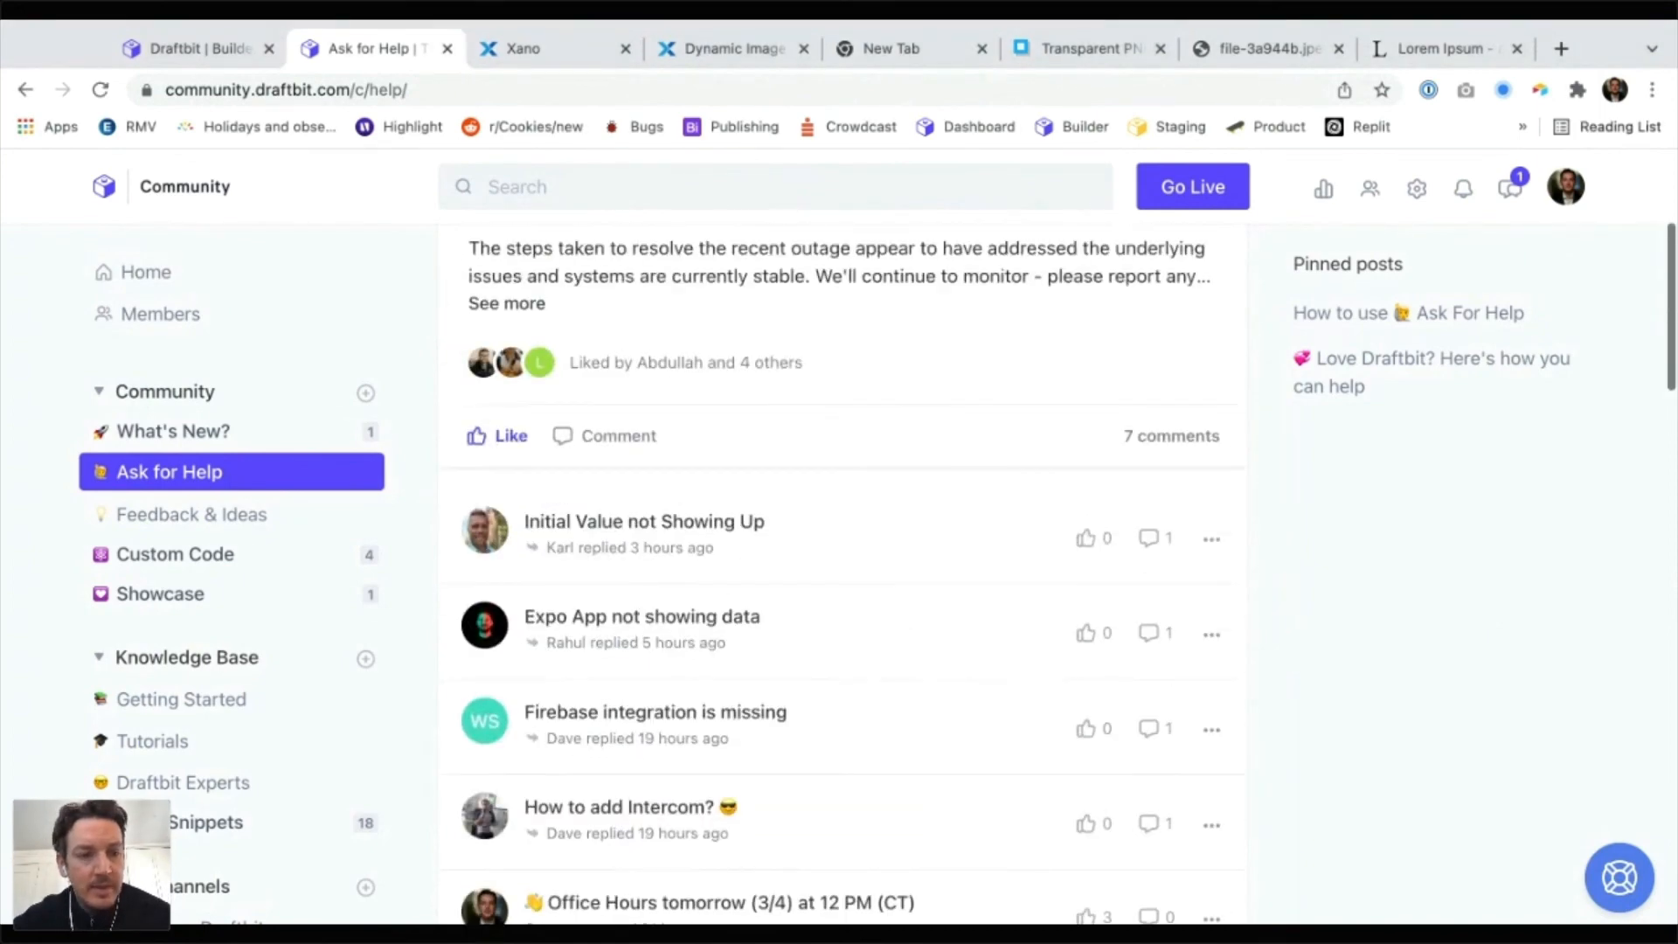